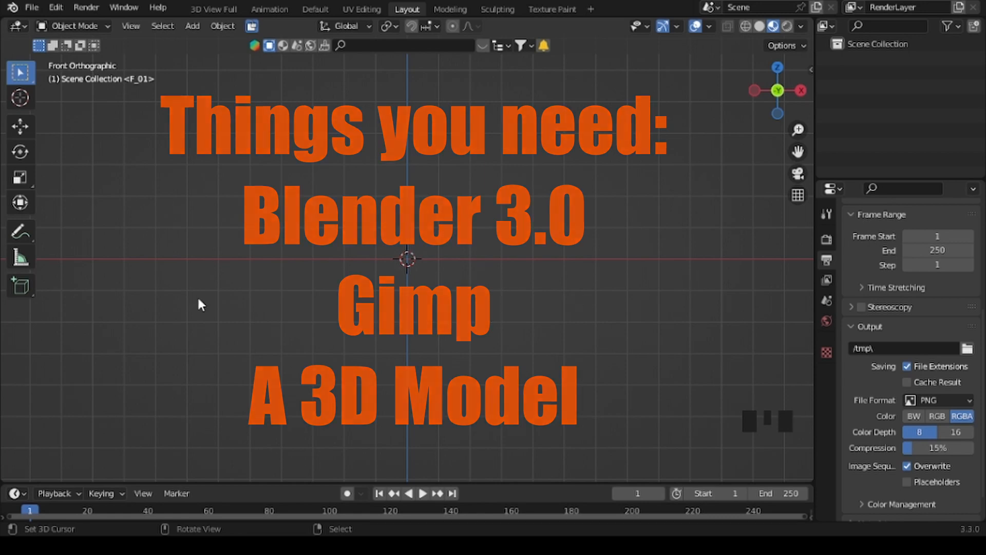
Add an Avastar avatar to the empty scene using the first preset.
click(193, 27)
mouse_move(245, 334)
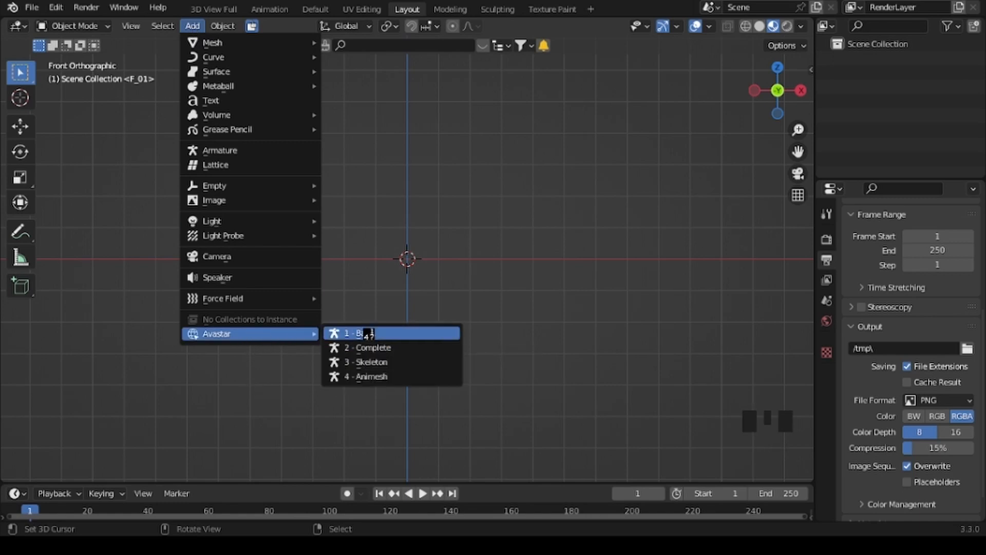
click(370, 335)
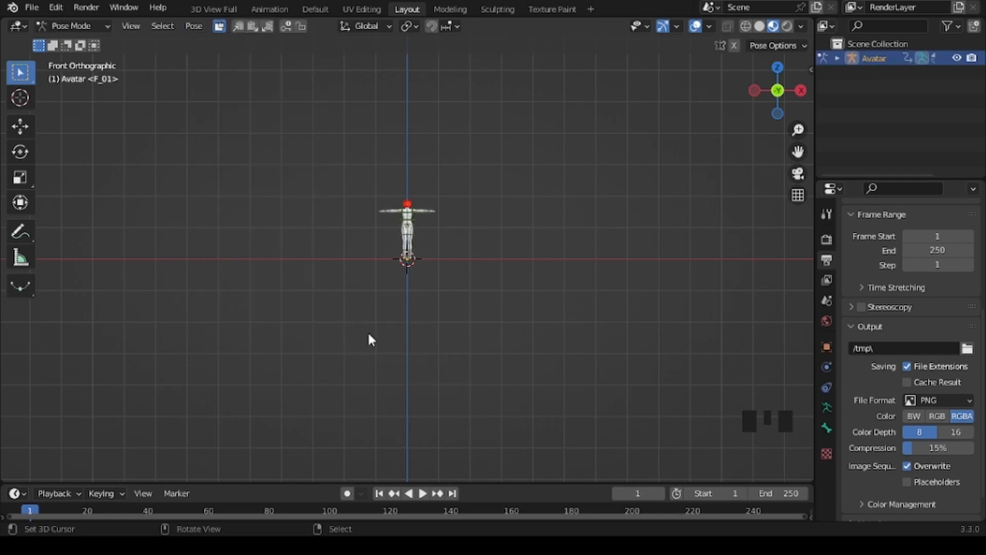
scroll(369, 334, up, 6)
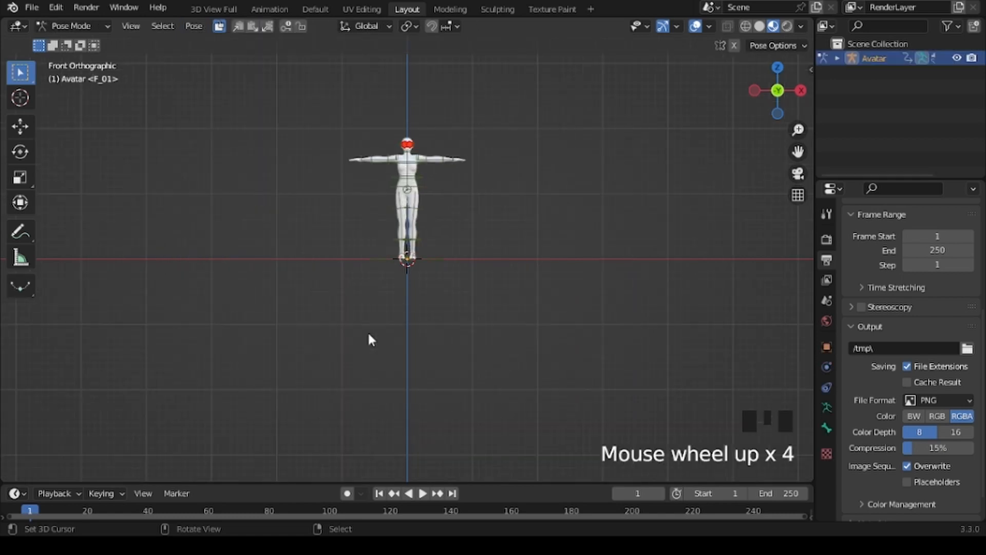
shift+middle_drag(368, 336, 357, 387)
scroll(366, 406, up, 2)
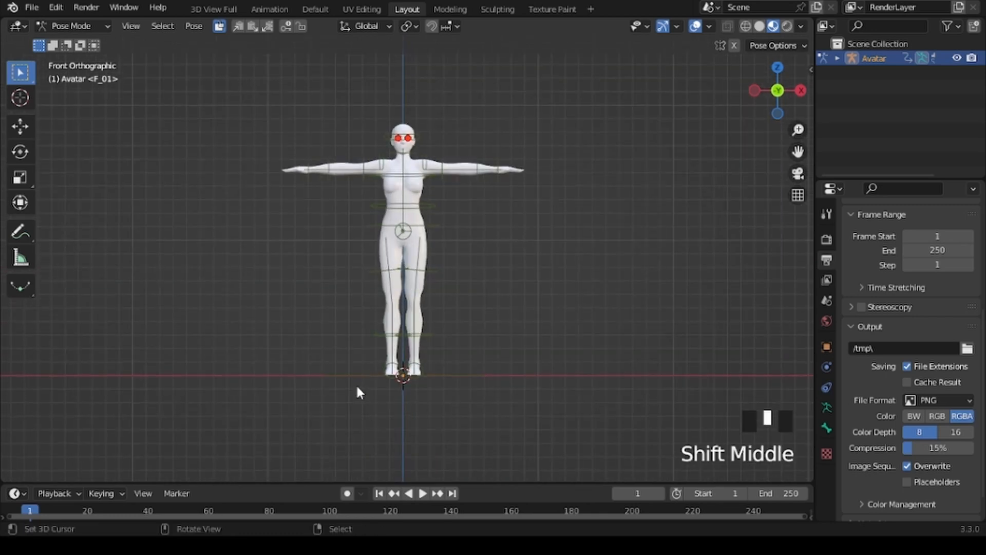
scroll(356, 387, up, 1)
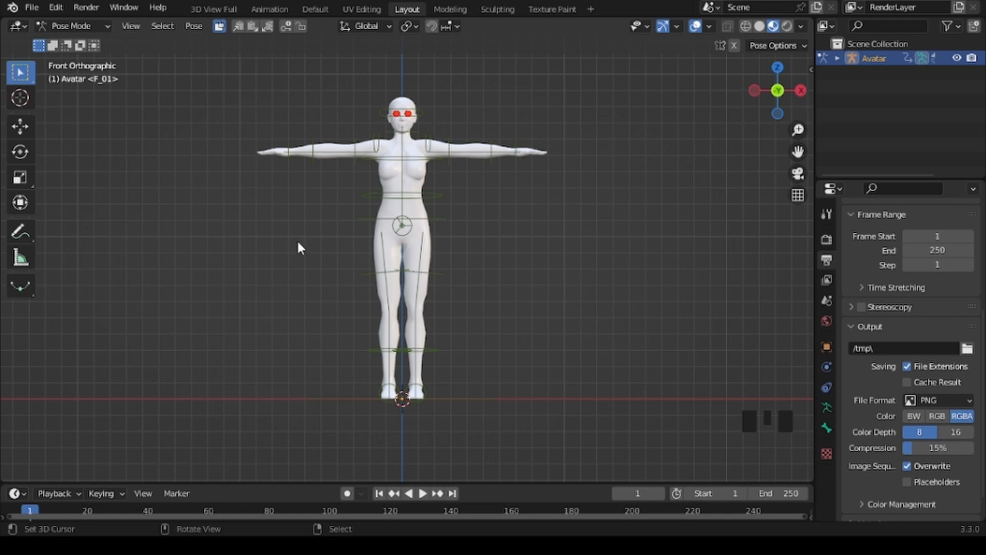
Switch the avatar to Object Mode and hide its armature, leaving the body meshes shown.
click(105, 26)
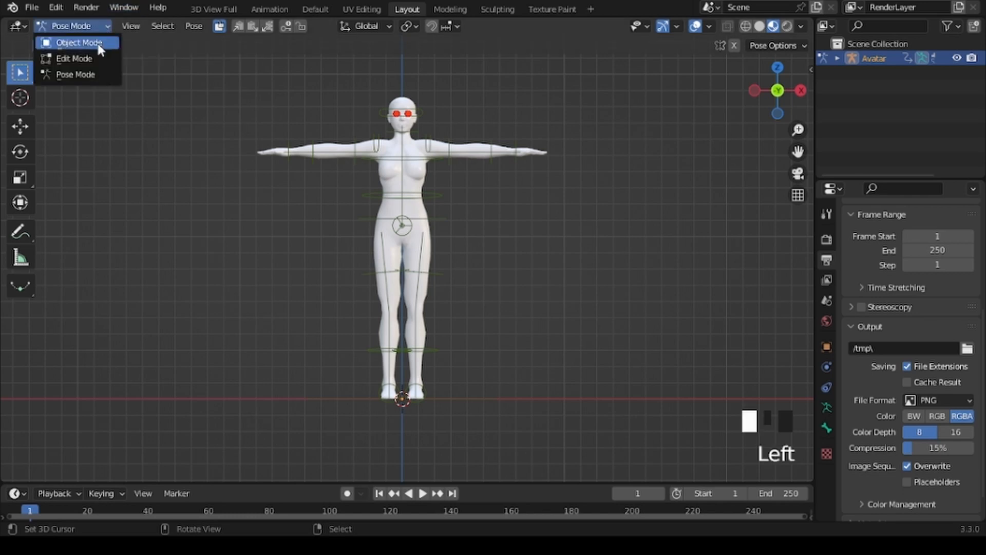
click(97, 40)
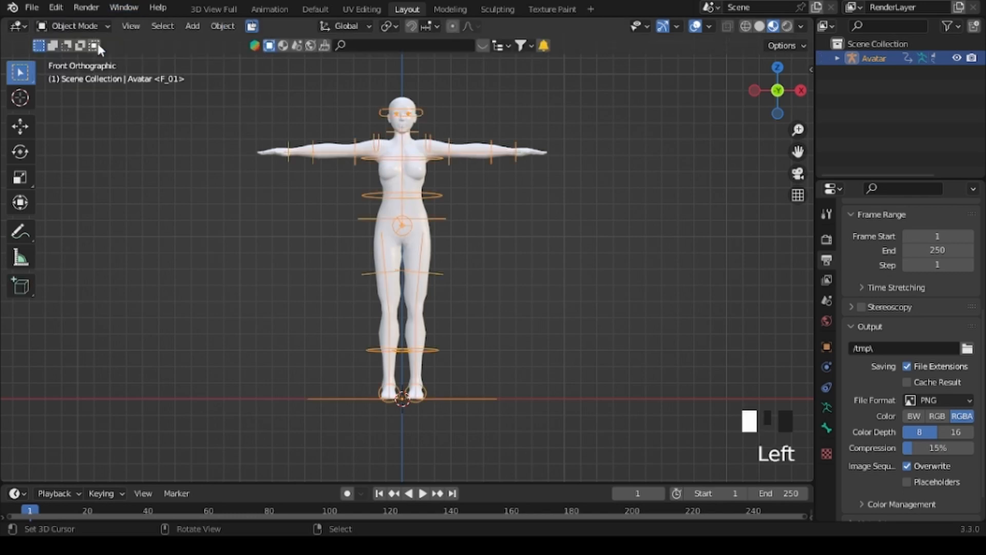
right_click(368, 195)
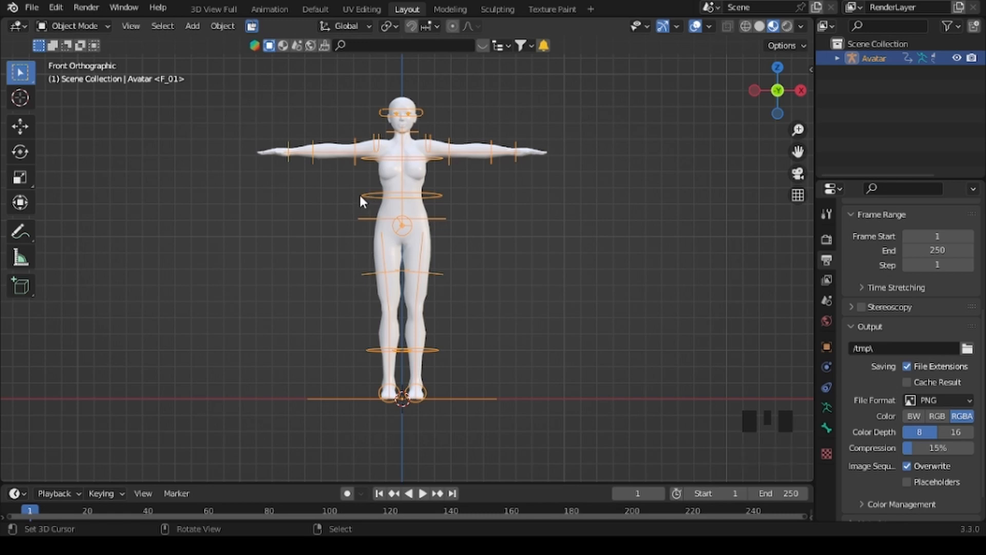
key(h)
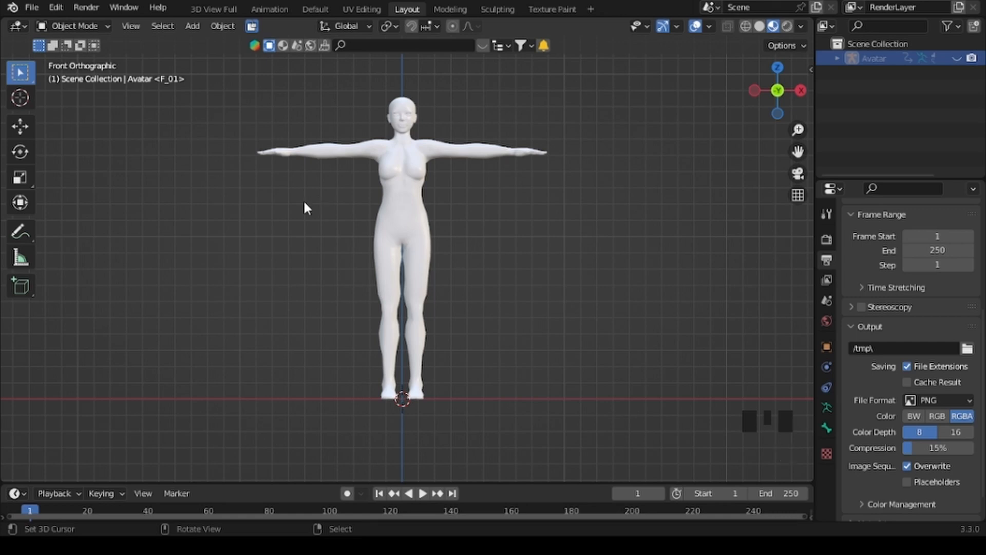
Enable collision physics on the avatar's head mesh.
right_click(403, 113)
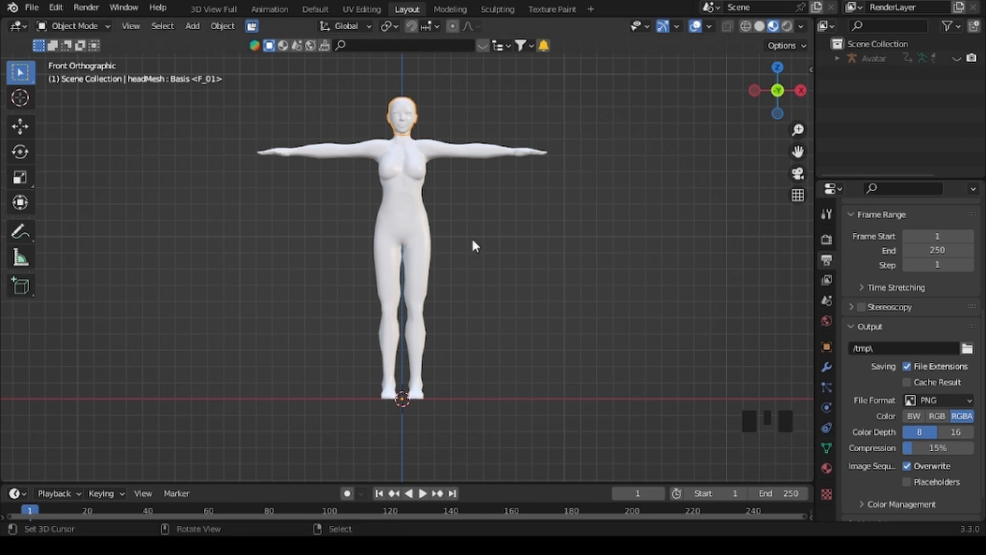
right_click(415, 205)
right_click(422, 260)
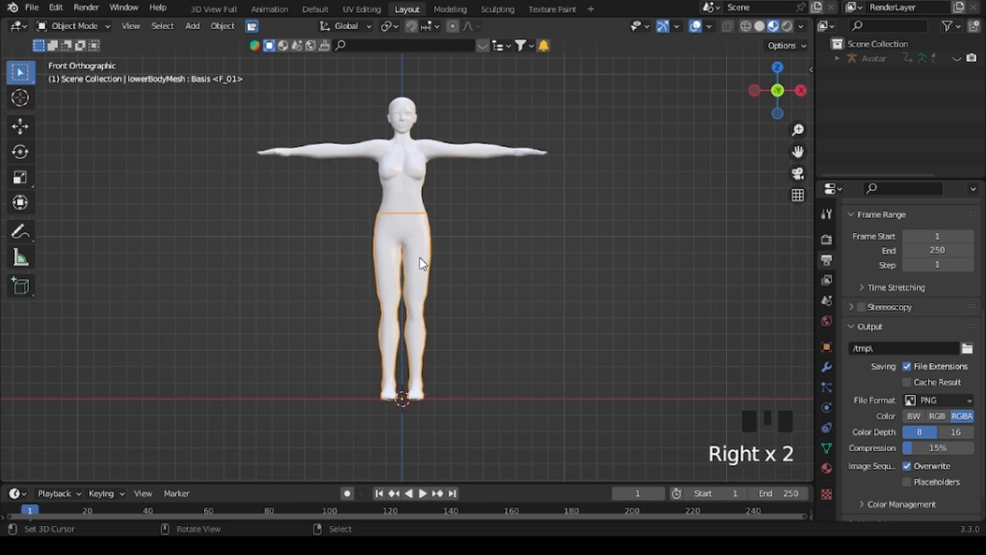
right_click(406, 113)
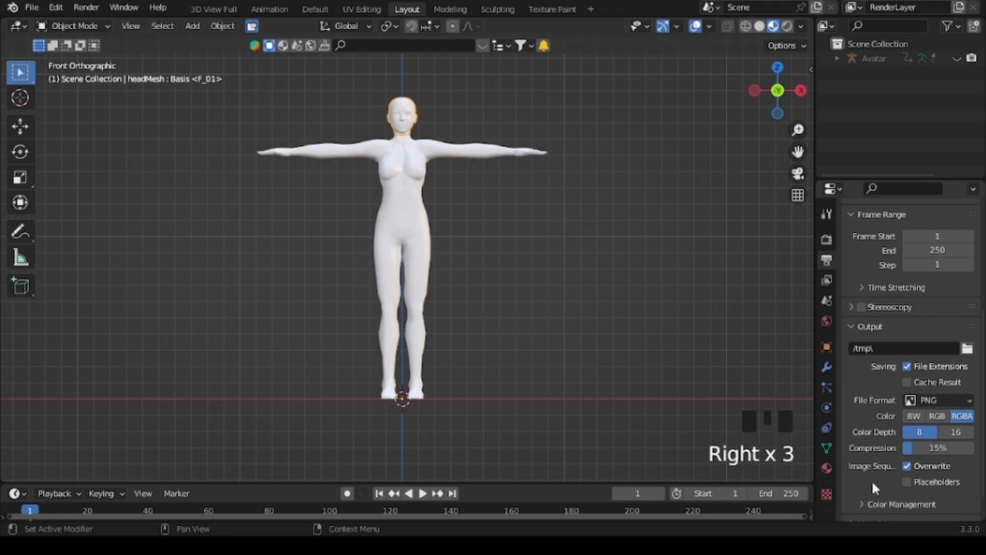
click(826, 403)
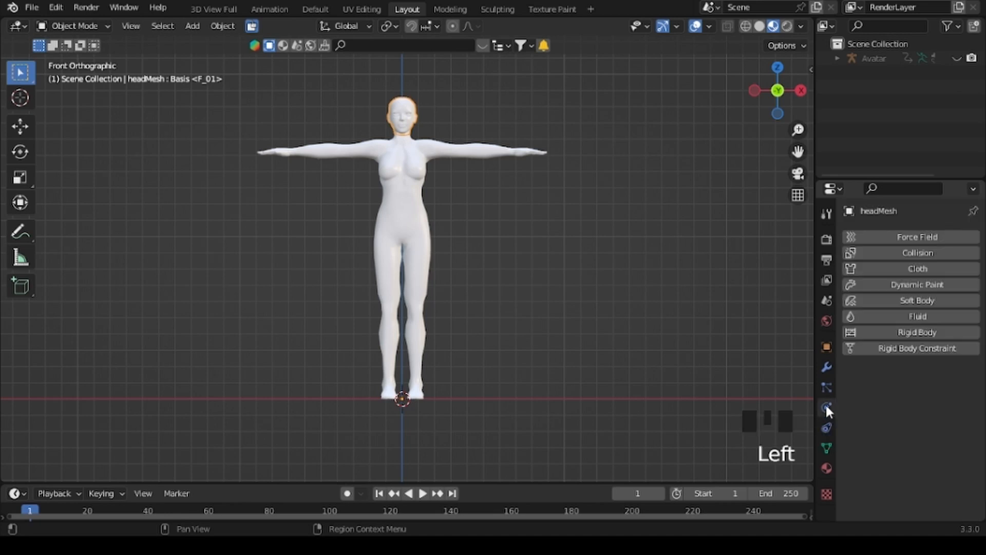
click(892, 254)
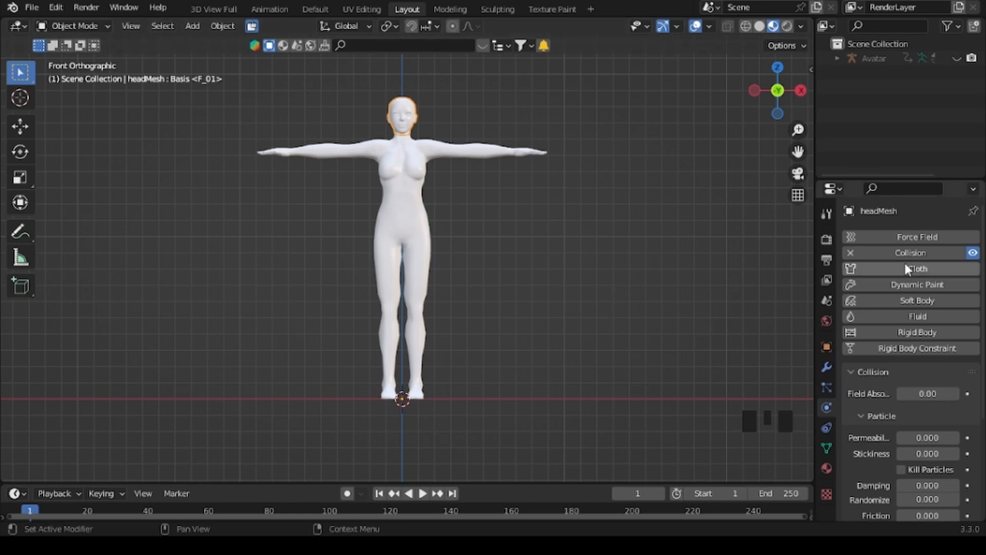
Enlarge the physics settings area and set the head mesh's Softbody & Cloth outer thickness to 0.001.
drag(900, 177, 863, 45)
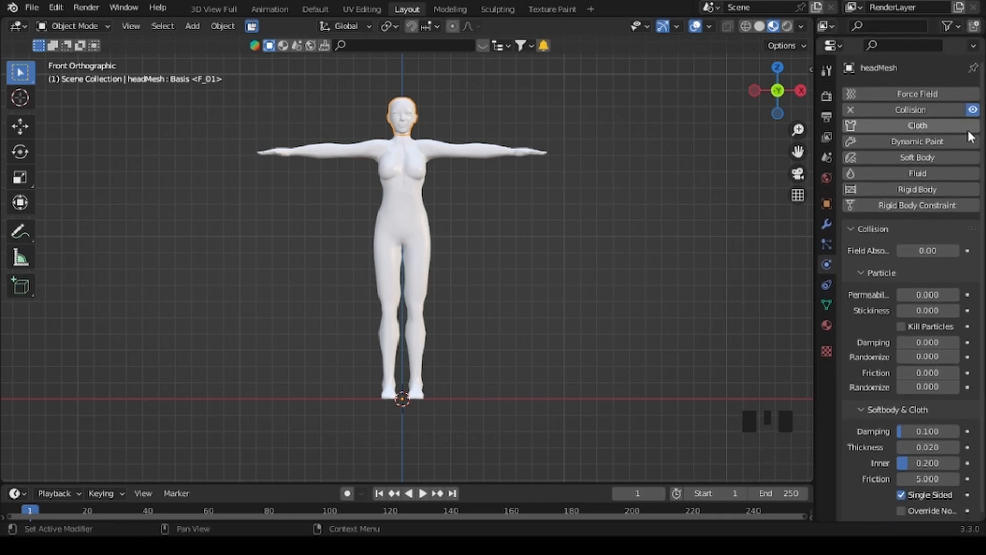
drag(816, 220, 717, 218)
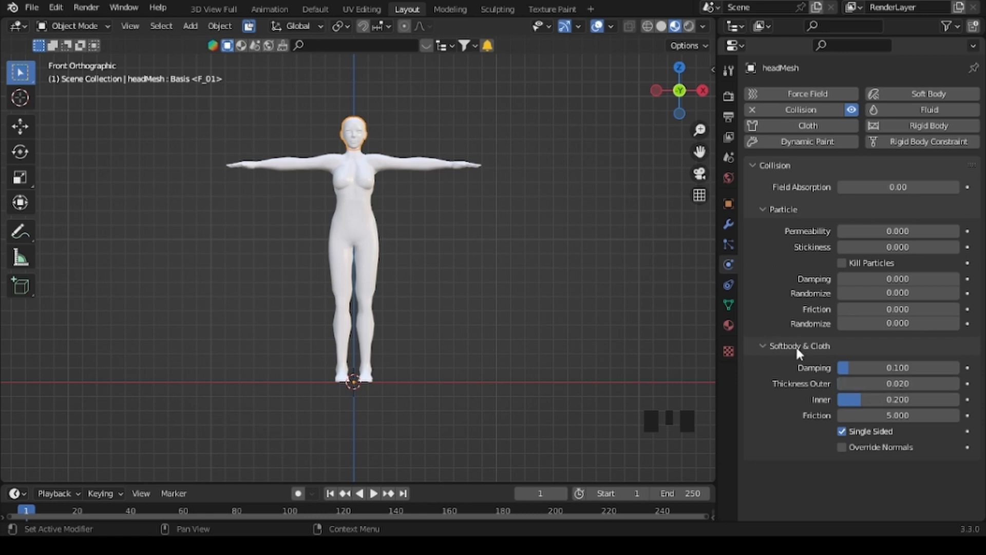
click(878, 384)
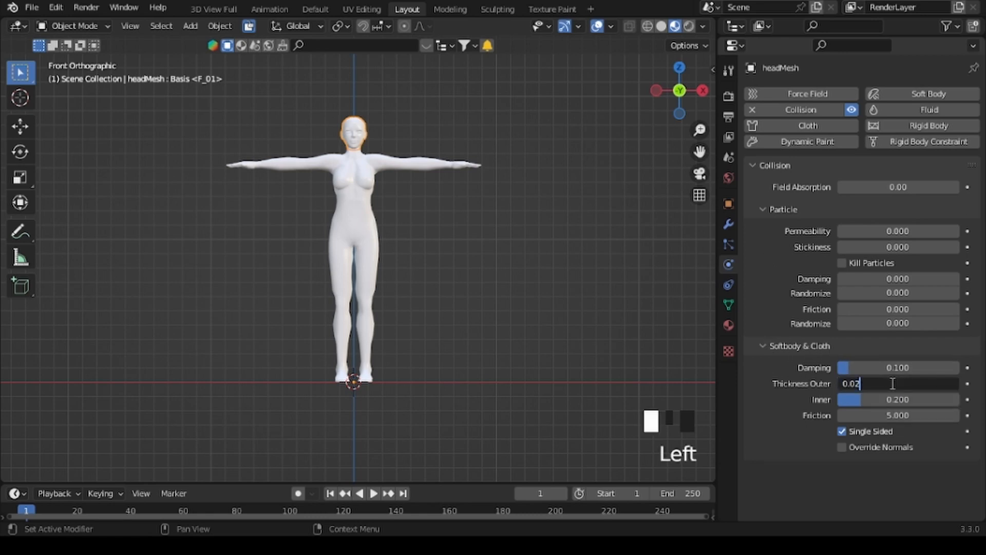
double_click(869, 383)
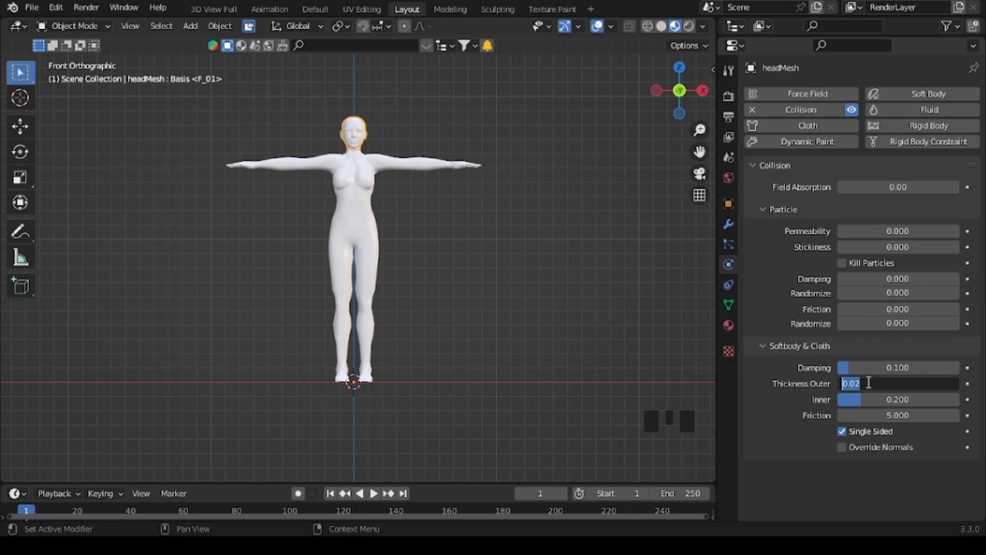
text(0.001)
key(Return)
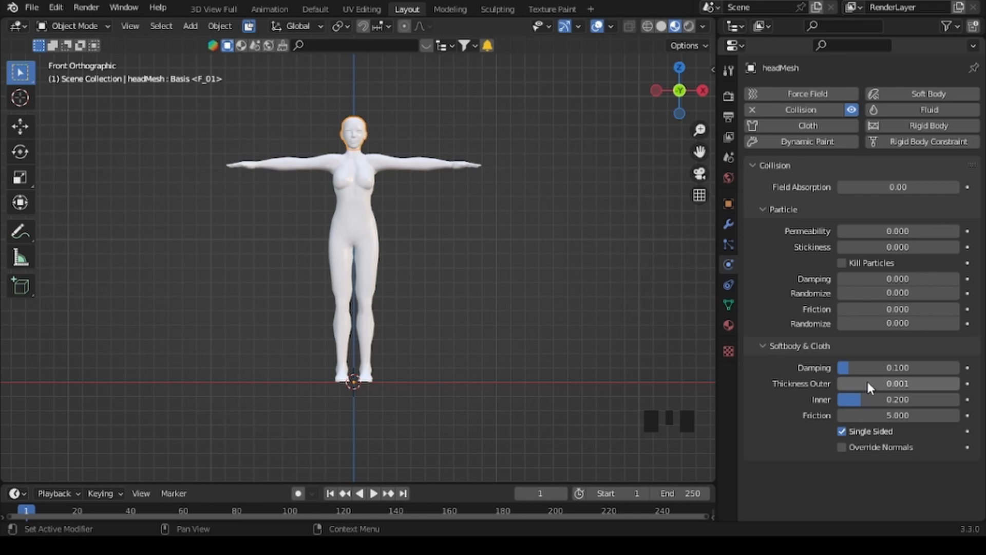
right_click(869, 382)
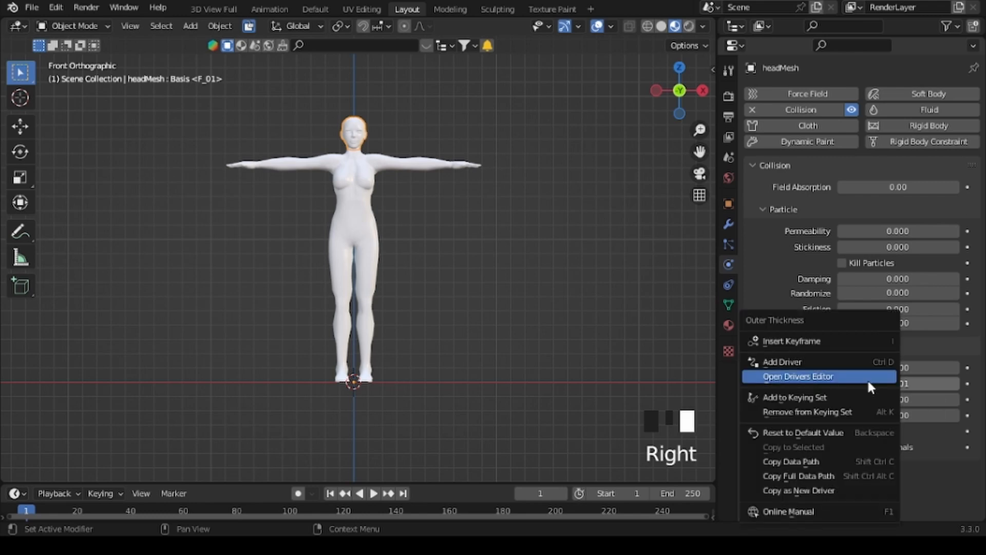
click(801, 433)
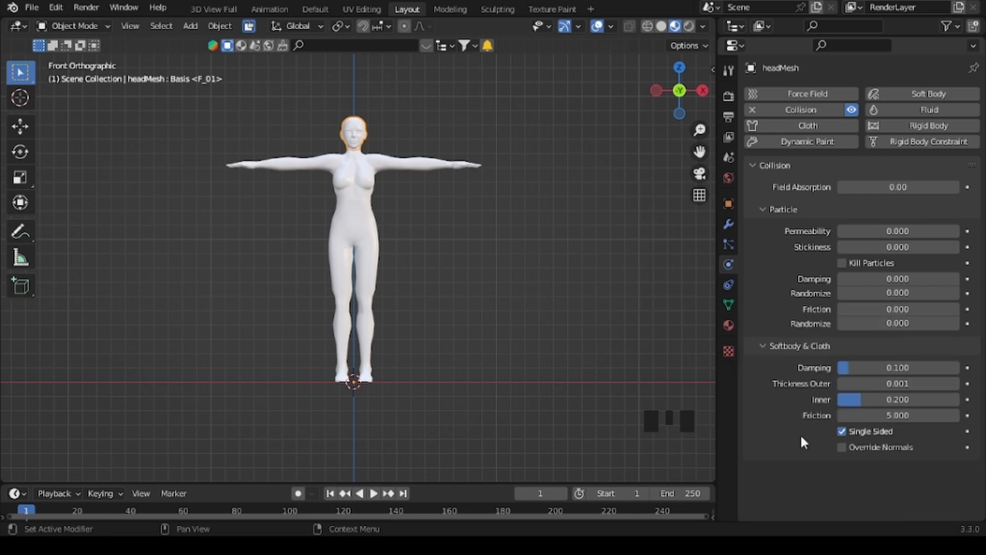
right_click(867, 381)
click(869, 382)
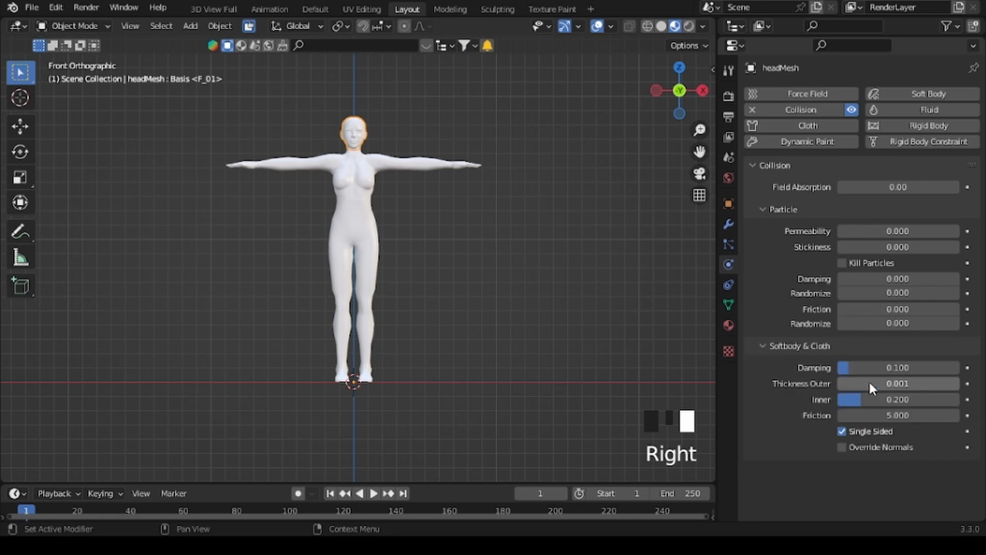
click(870, 383)
key(Return)
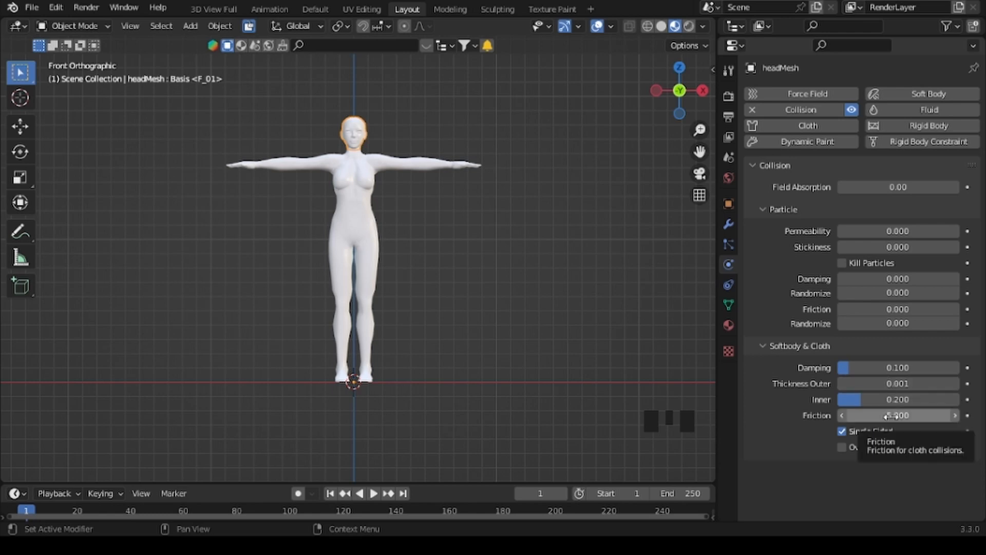
Set the head mesh's Softbody & Cloth collision friction to 10.
click(882, 415)
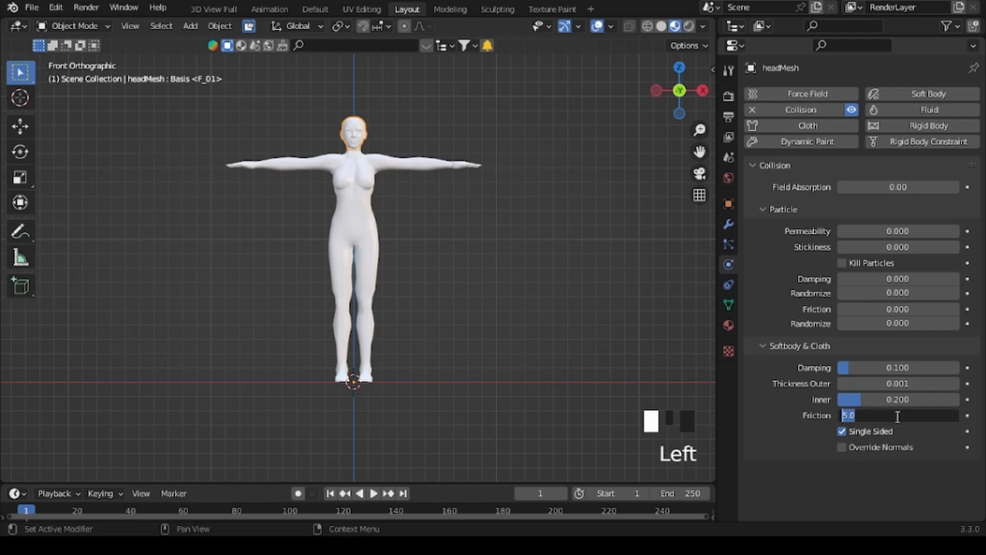
text(10.00)
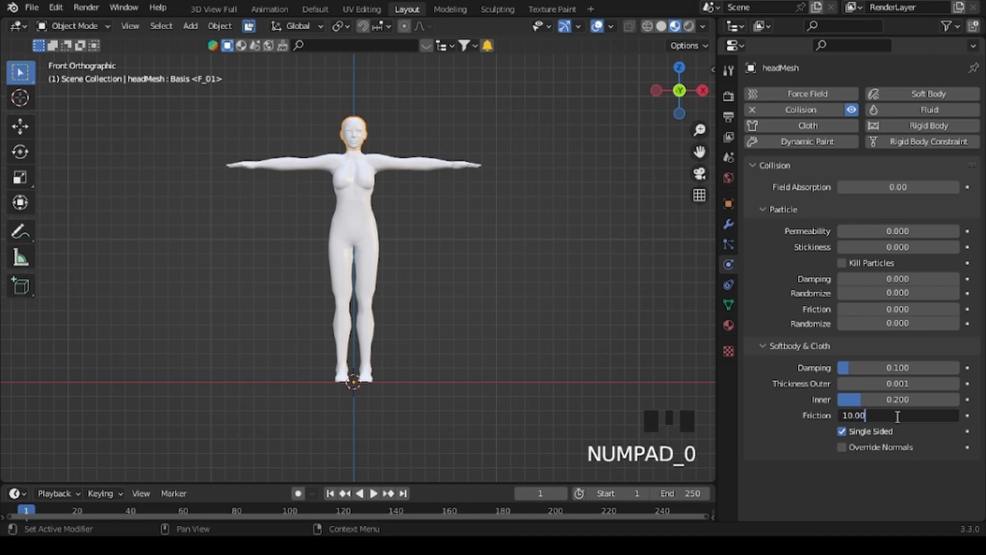
key(Return)
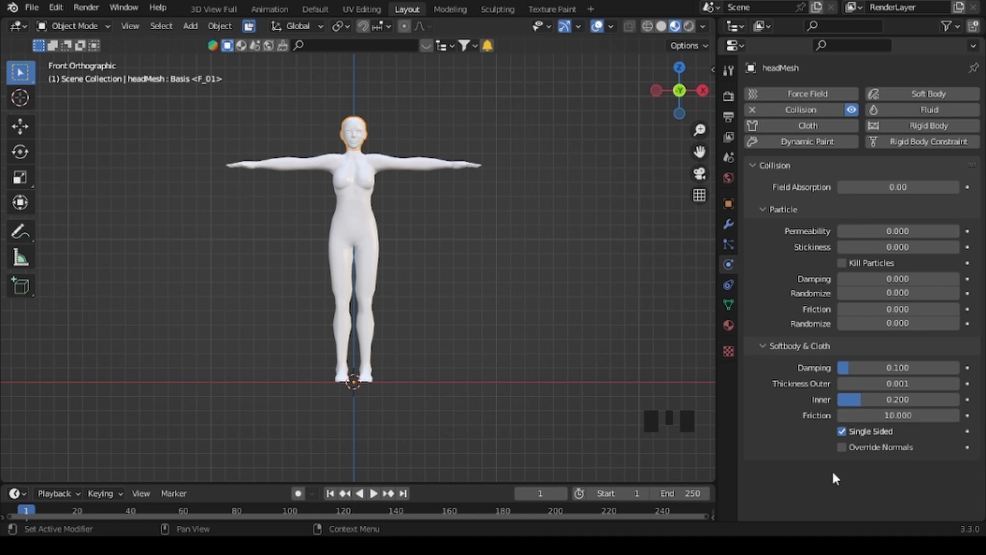
Enable collision physics on the upper body mesh with a Softbody & Cloth outer thickness of 0.001.
right_click(374, 177)
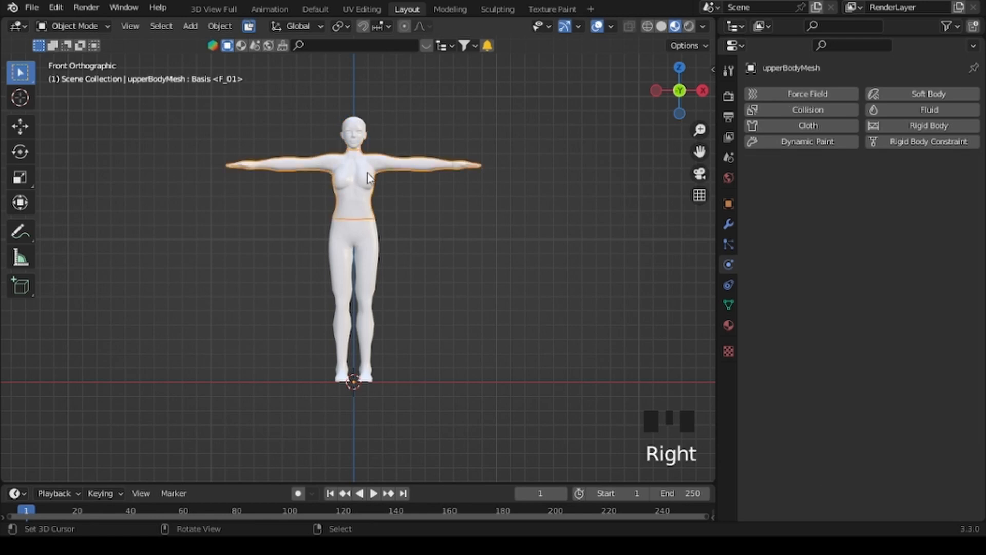
click(799, 109)
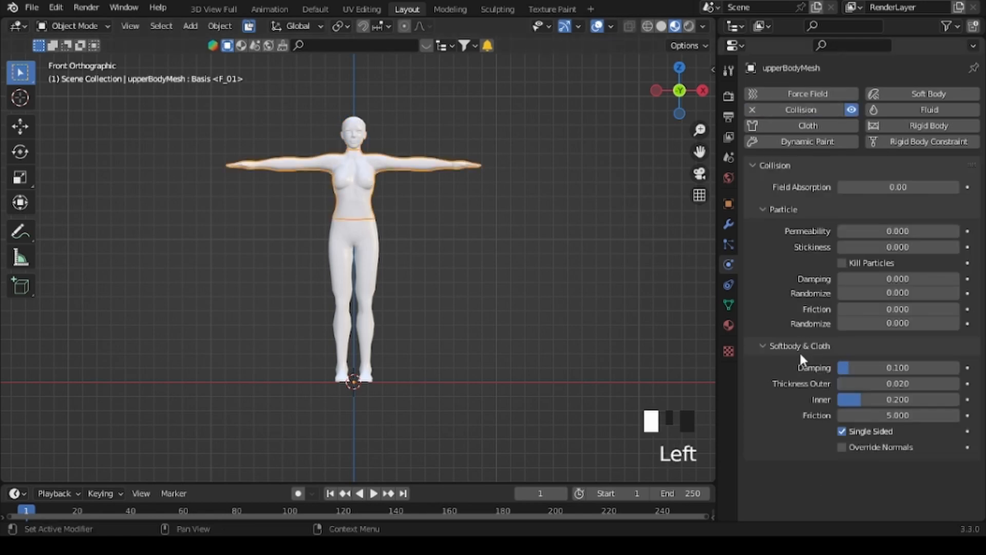
double_click(892, 386)
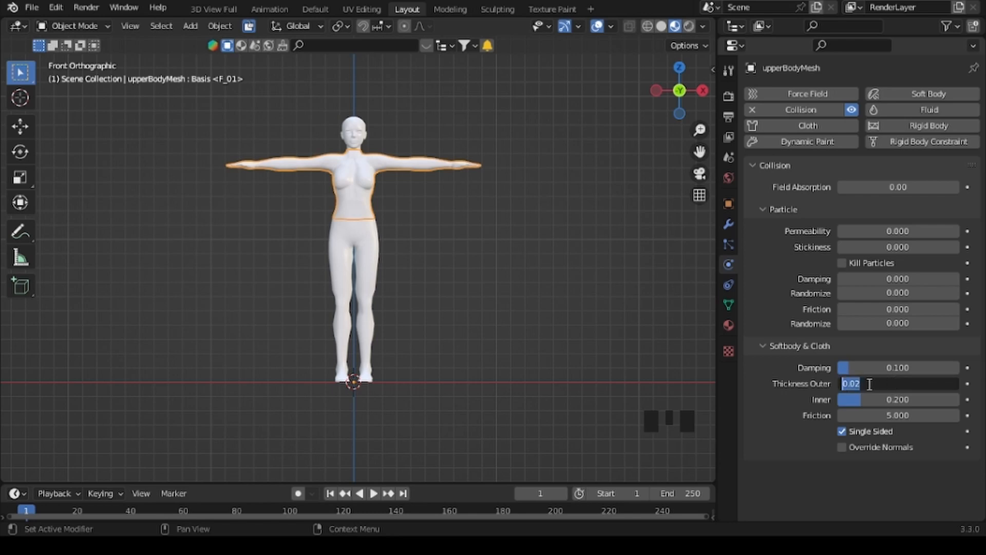
text(0.001)
key(Return)
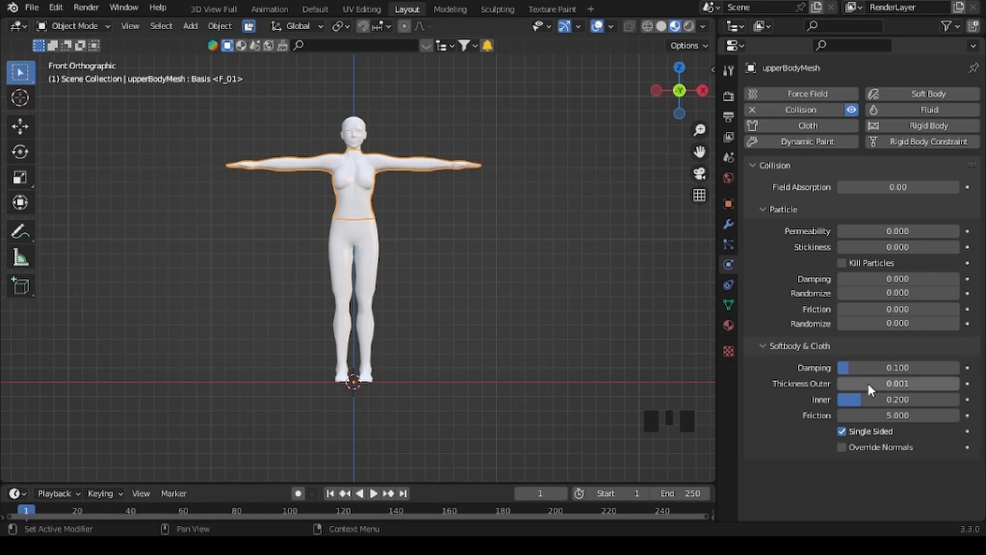
Set the upper body mesh's Softbody & Cloth collision friction to 10.
click(877, 415)
text(10)
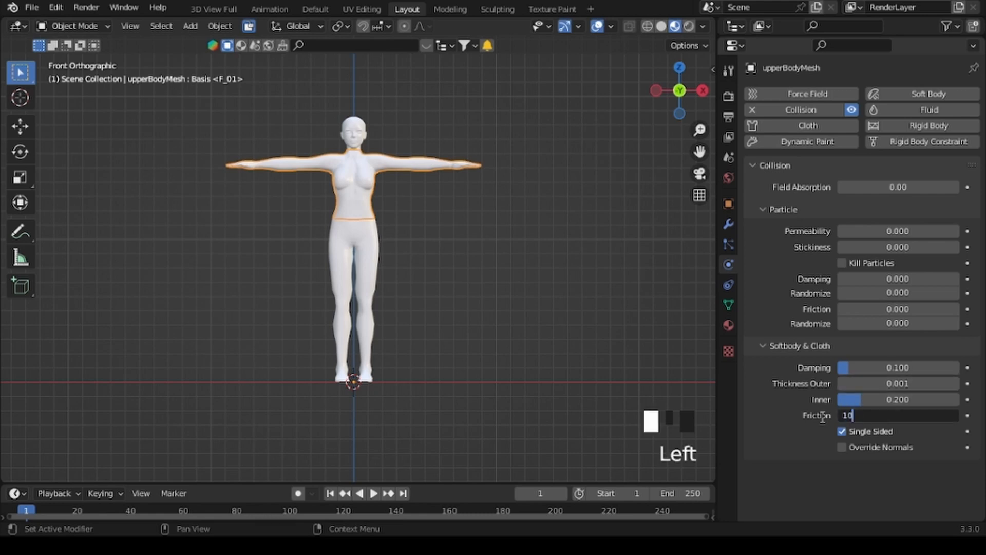
key(Return)
Enable collision physics on the lower body mesh with a Softbody & Cloth outer thickness of 0.001.
right_click(368, 270)
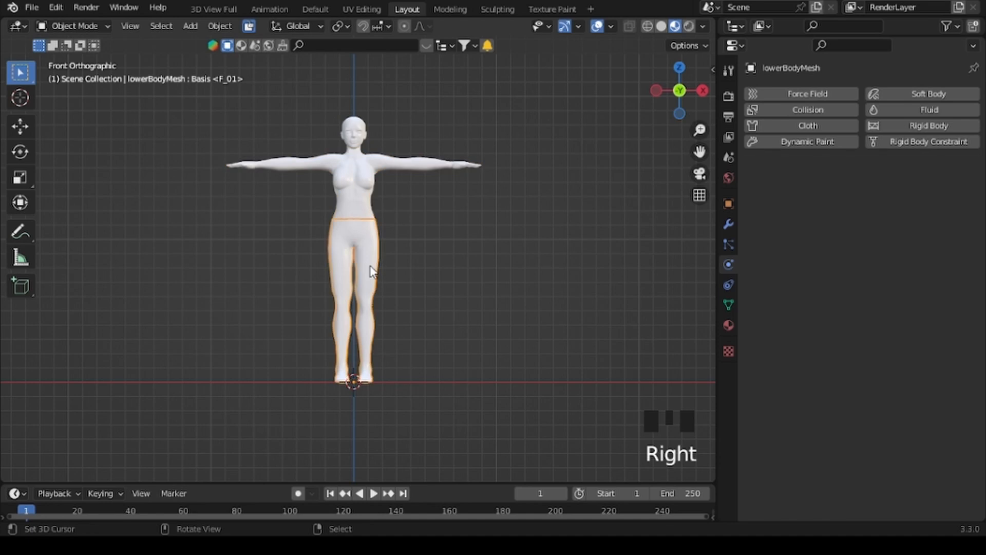
click(804, 110)
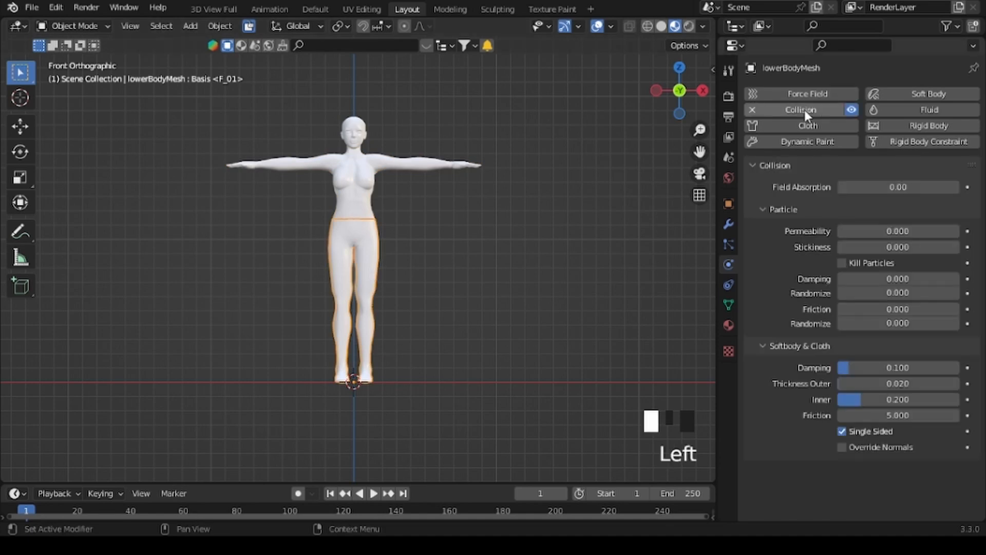
click(895, 384)
click(895, 383)
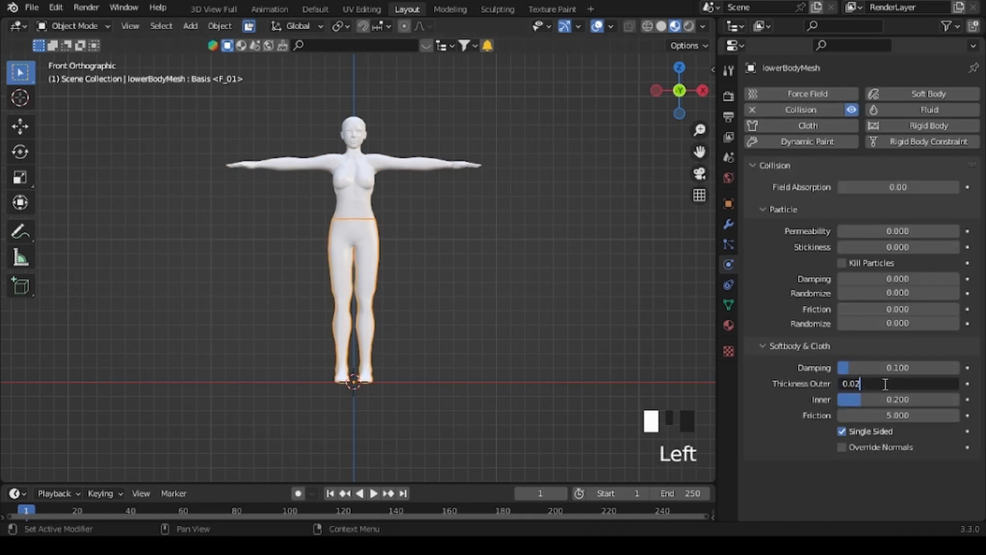
drag(885, 383, 856, 381)
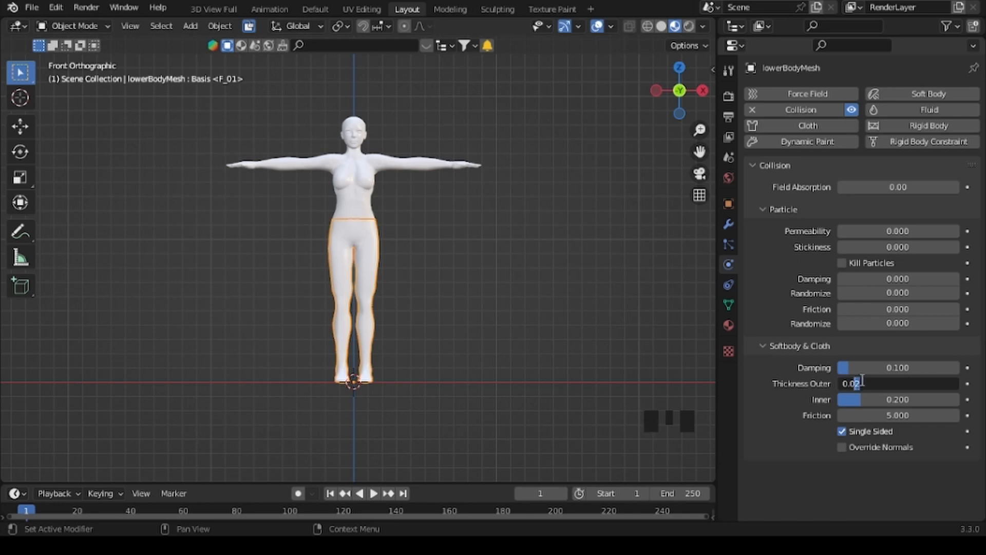
text(01)
key(Return)
Set the lower body mesh's Softbody & Cloth collision friction to 10.
click(887, 416)
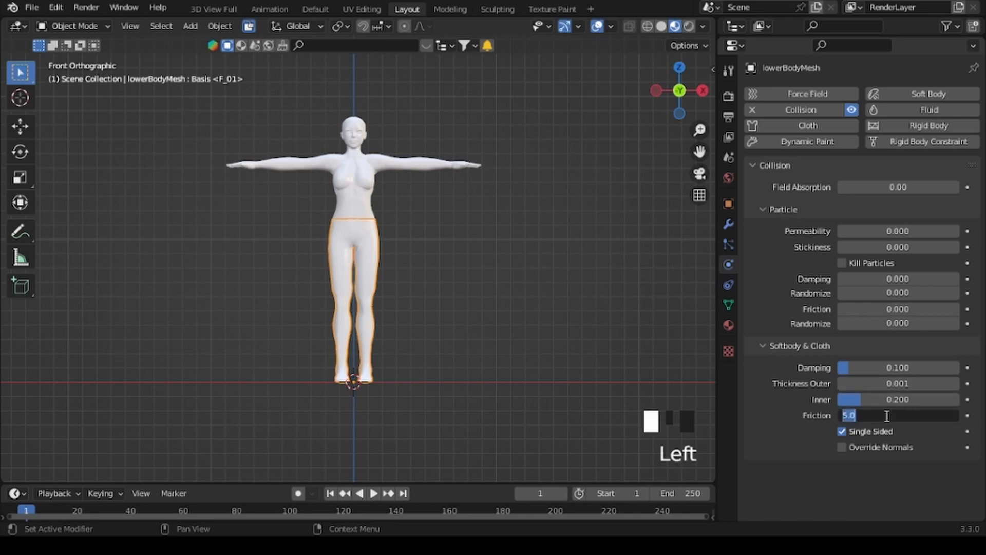
text(10)
key(Return)
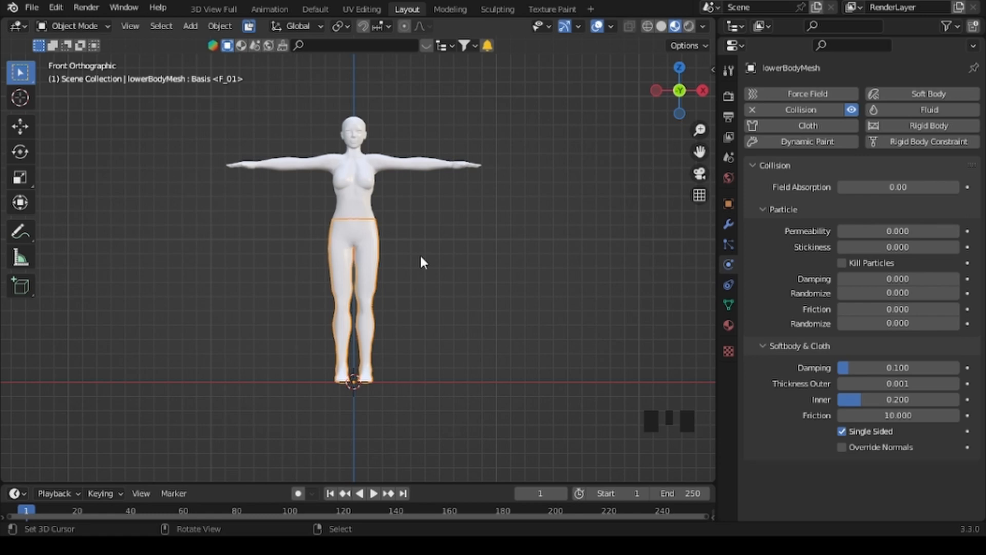
Deselect everything and add a mesh plane at the avatar's feet.
key(a)
key(a)
key(a)
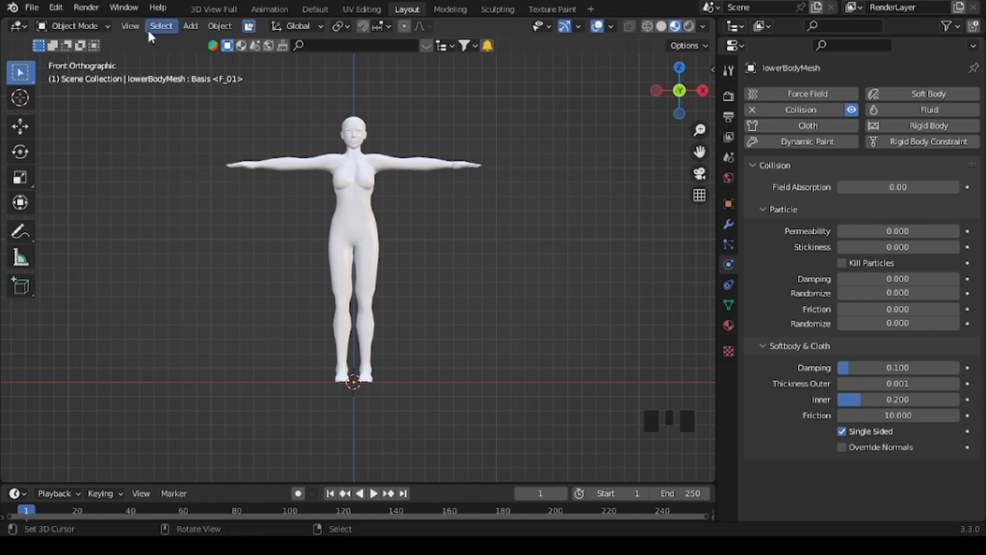
click(191, 26)
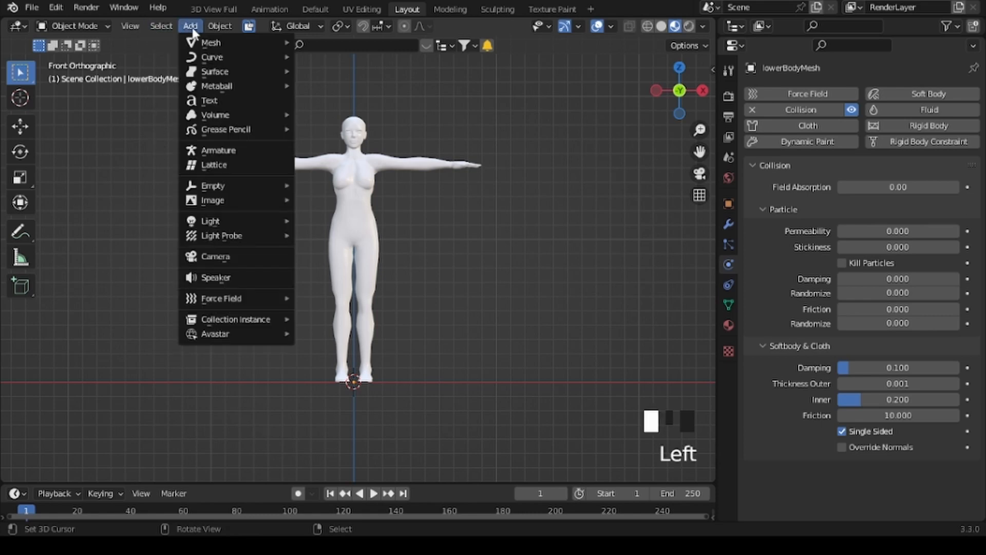
mouse_move(207, 44)
click(339, 42)
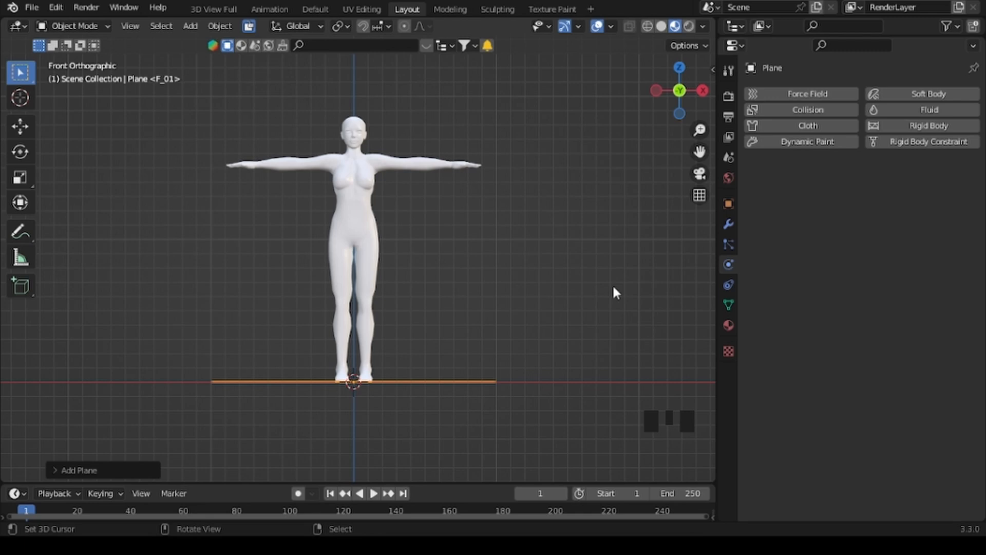
Rotate the new plane 90° about the global X axis so it stands upright.
key(r)
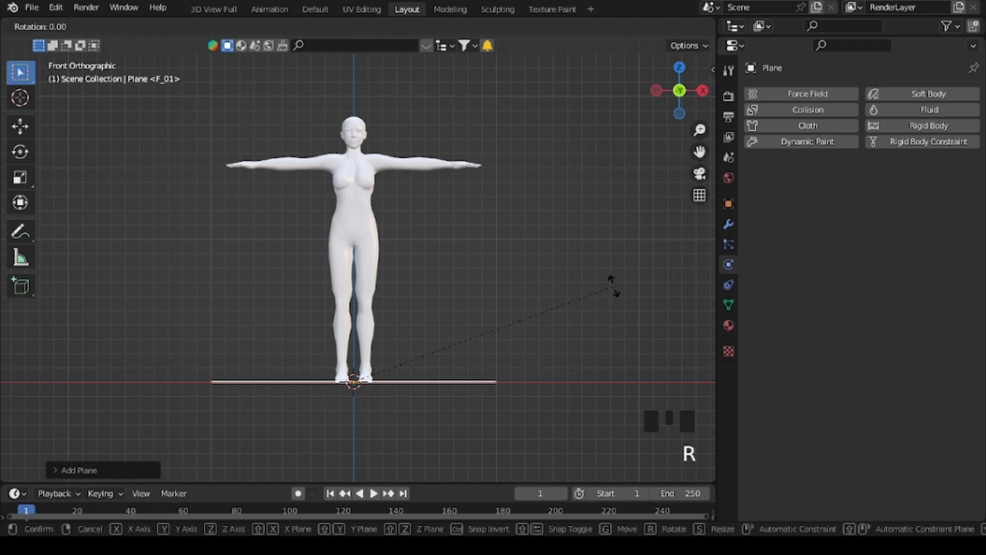
key(x)
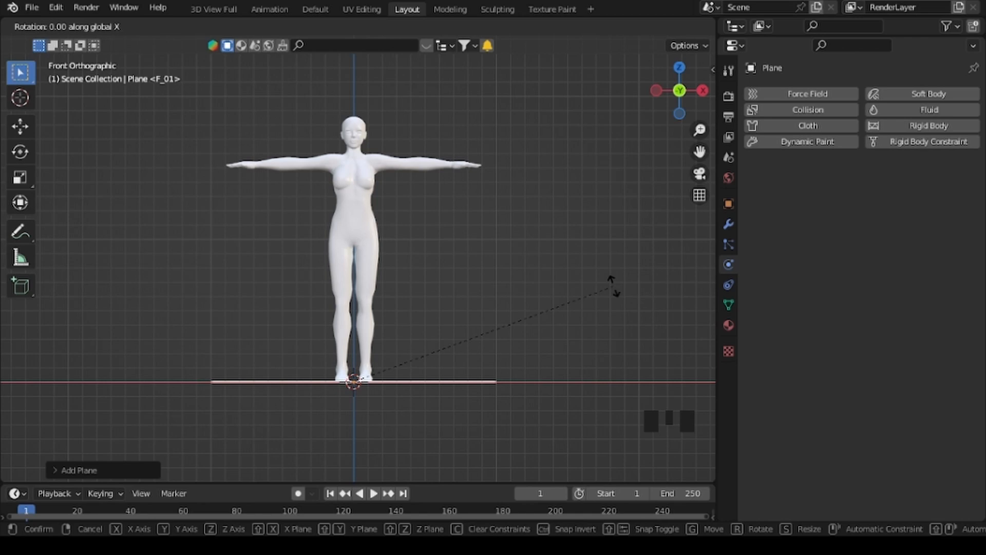
text(90)
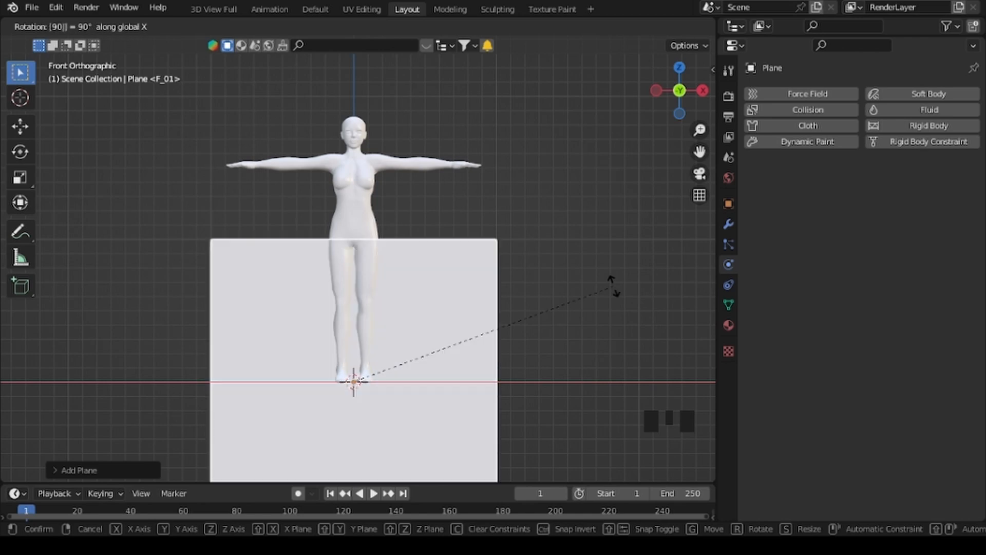
key(Return)
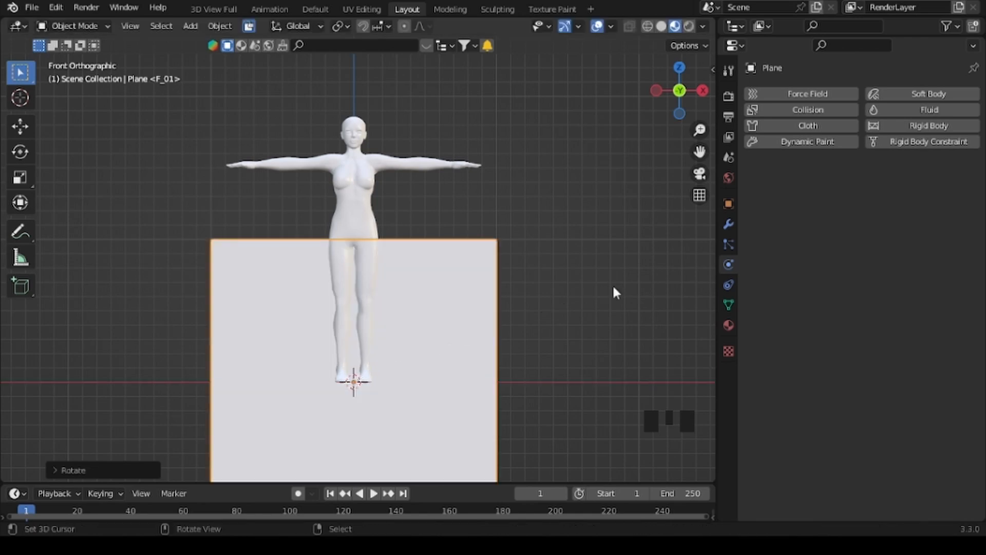
Raise the plane along Z to the avatar's hip height and scale it down uniformly to about a third of its size.
key(g)
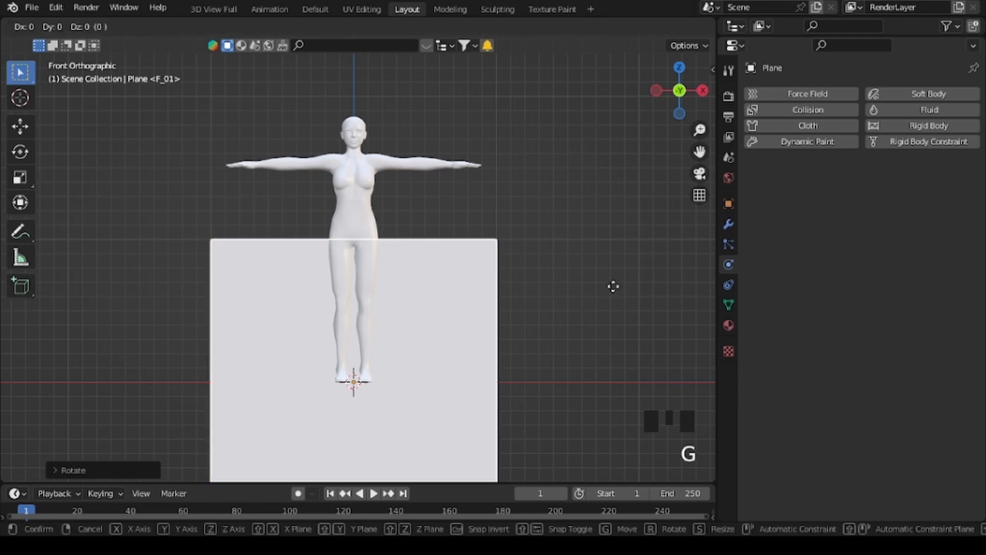
key(z)
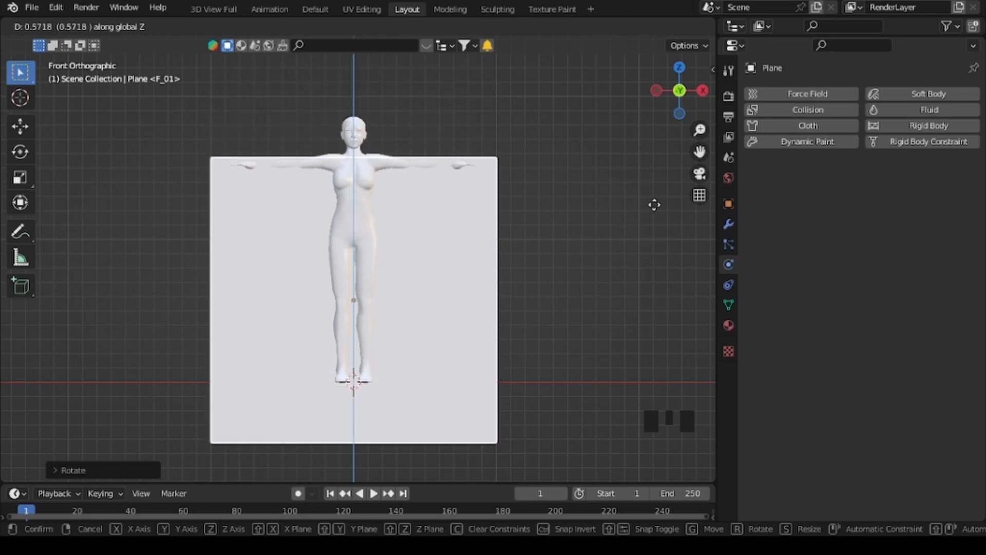
click(652, 148)
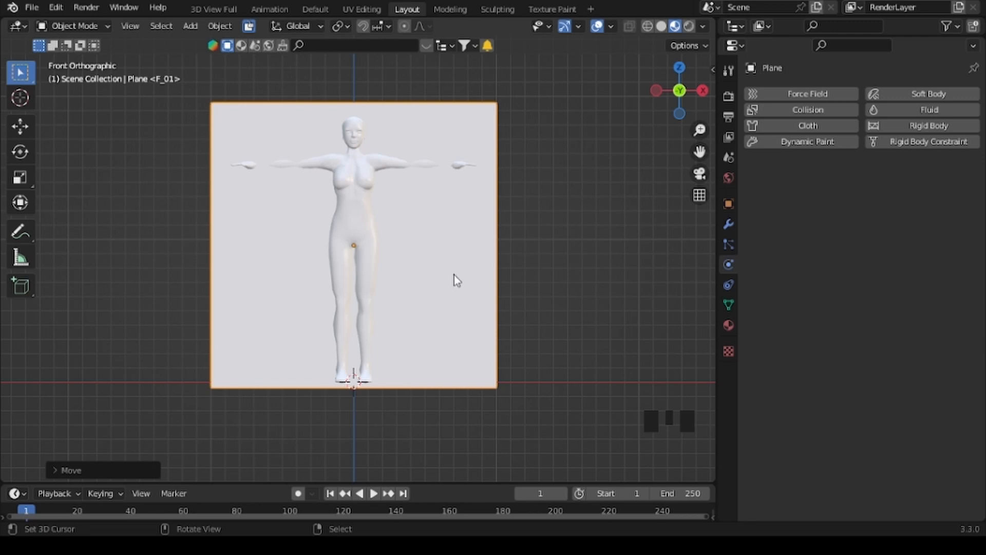
key(s)
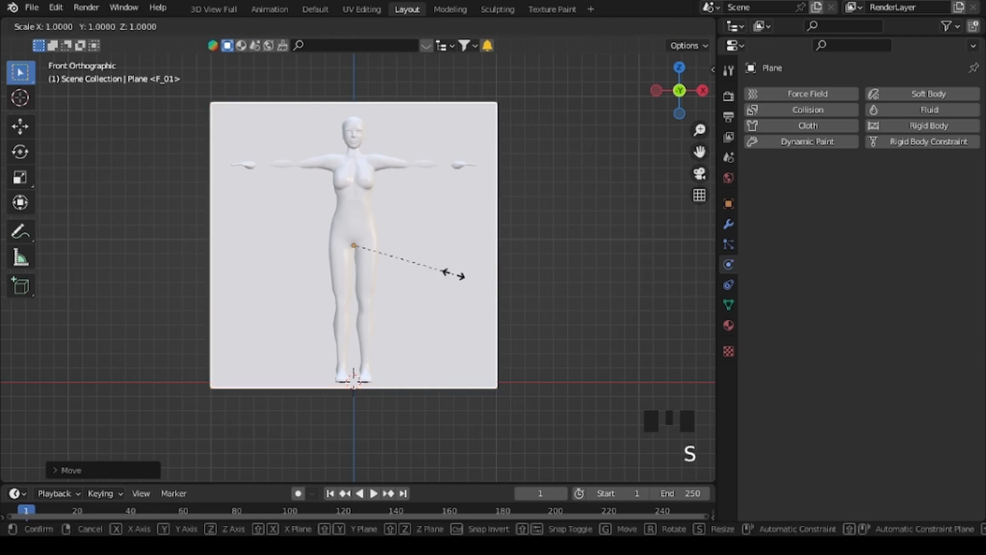
click(391, 242)
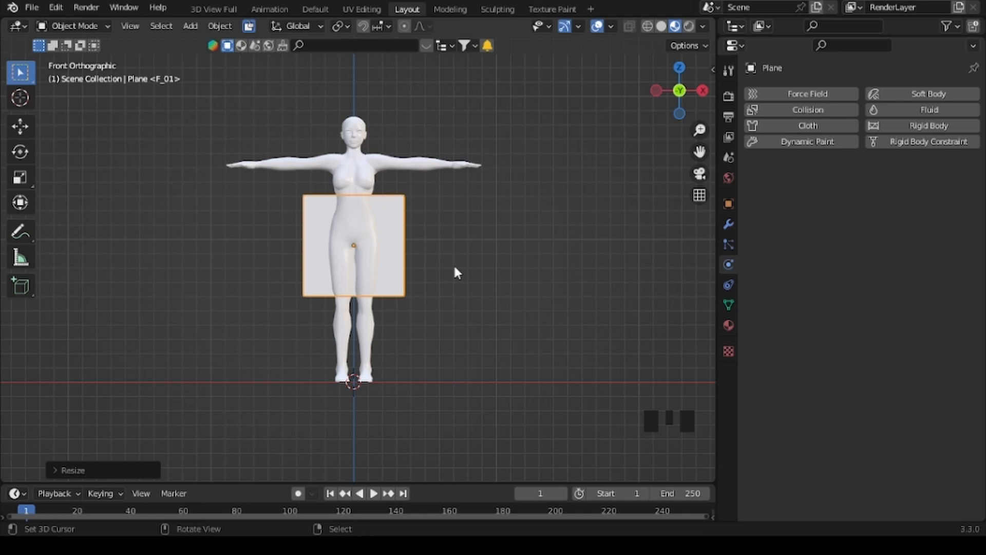
Move the plane along the global Y axis until it sits just in front of the avatar's body.
key(KP_3)
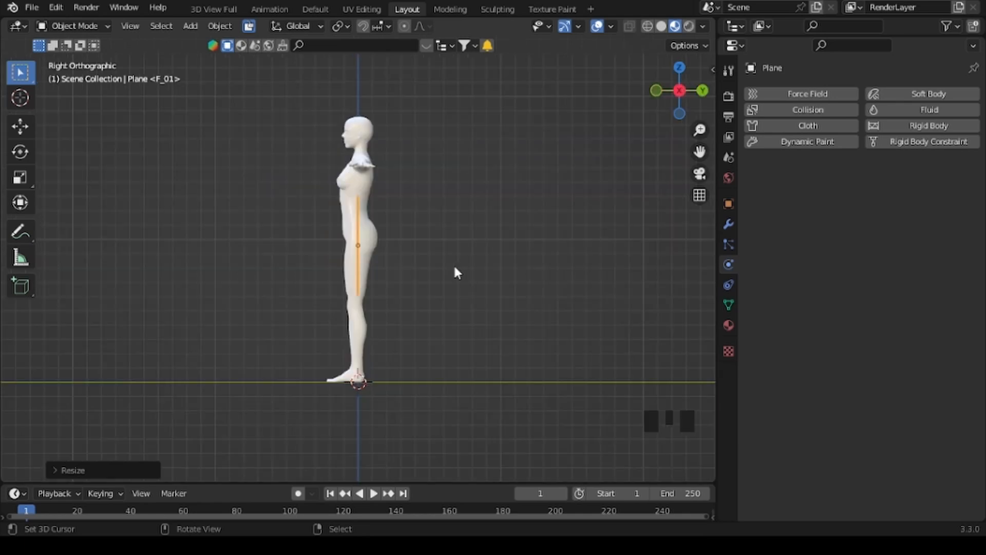
key(g)
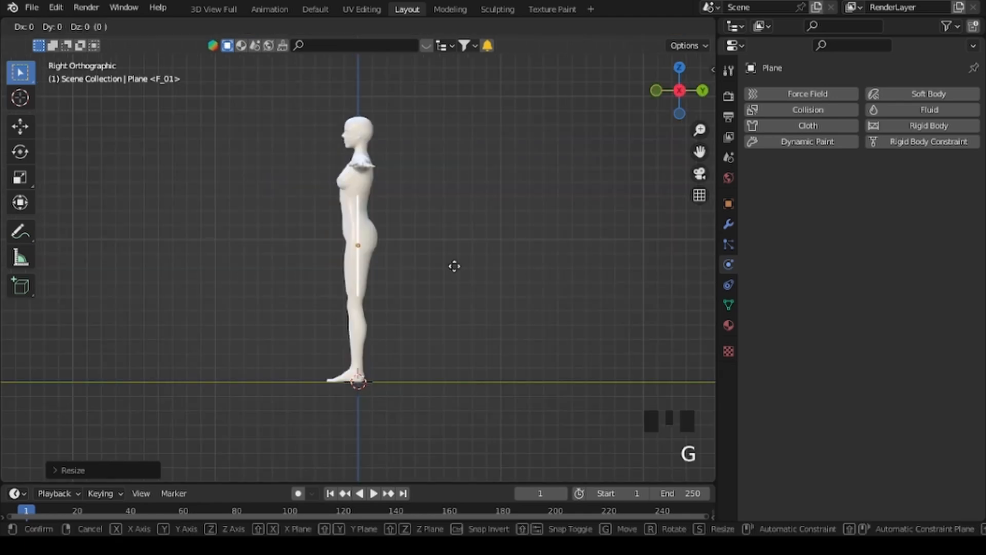
key(y)
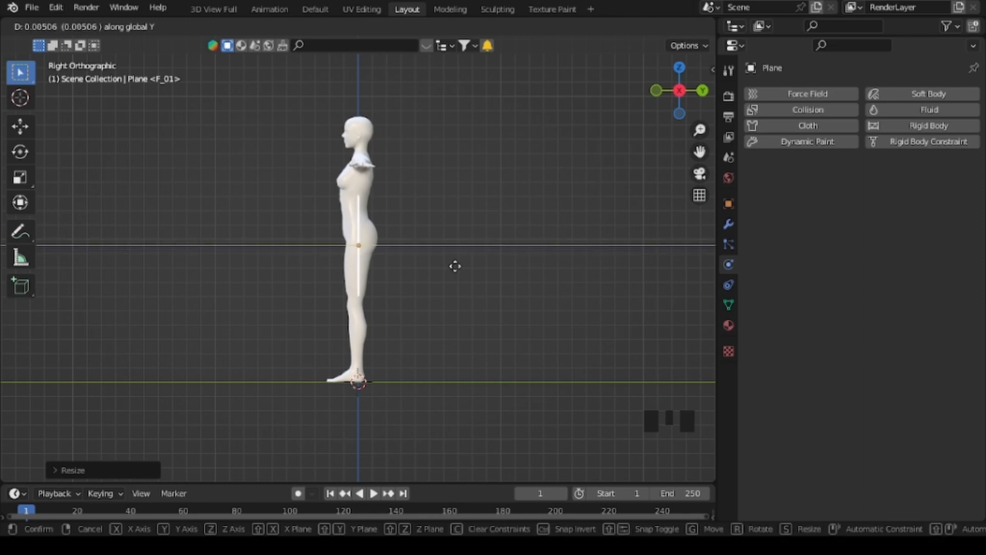
click(427, 262)
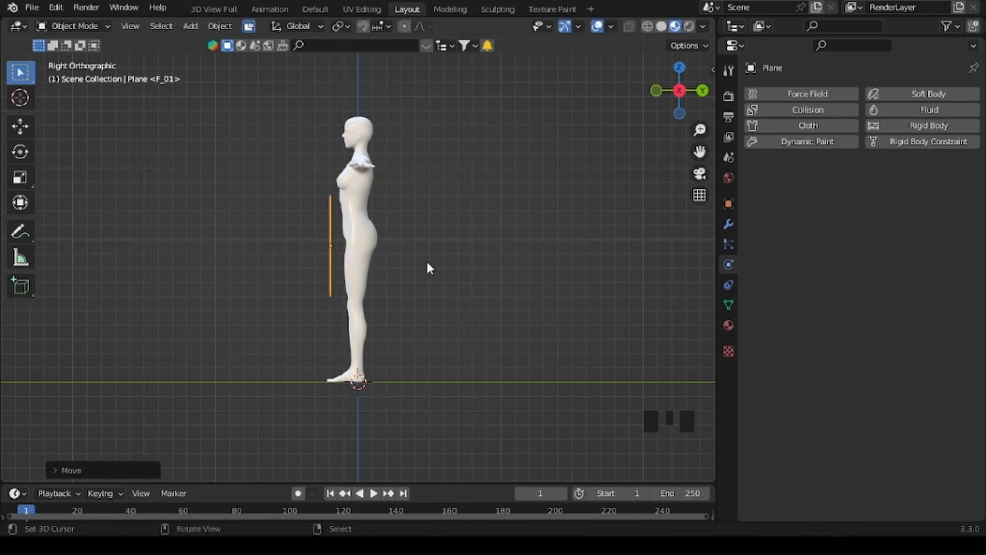
Raise the plane along Z so it covers the torso, with its upper edge just above the shoulders.
key(KP_1)
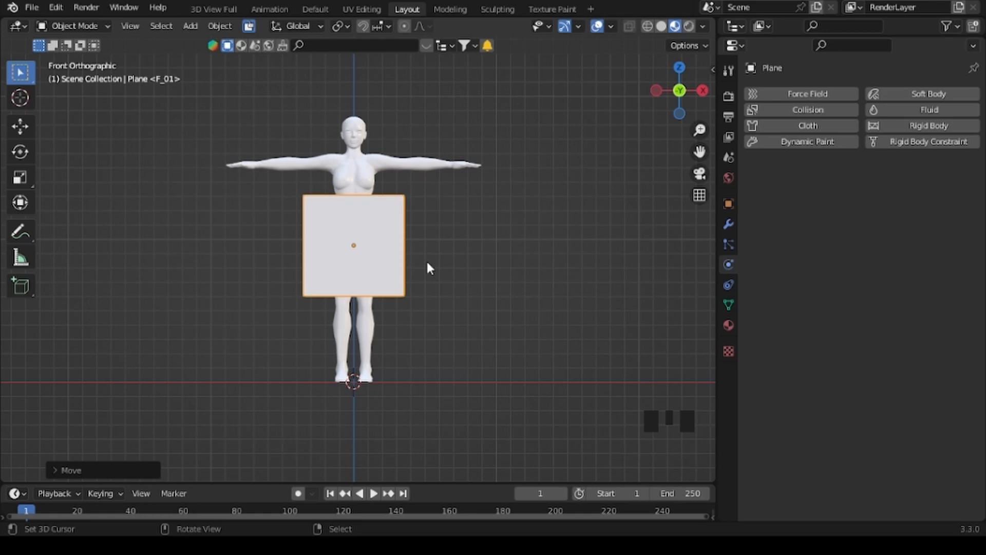
key(g)
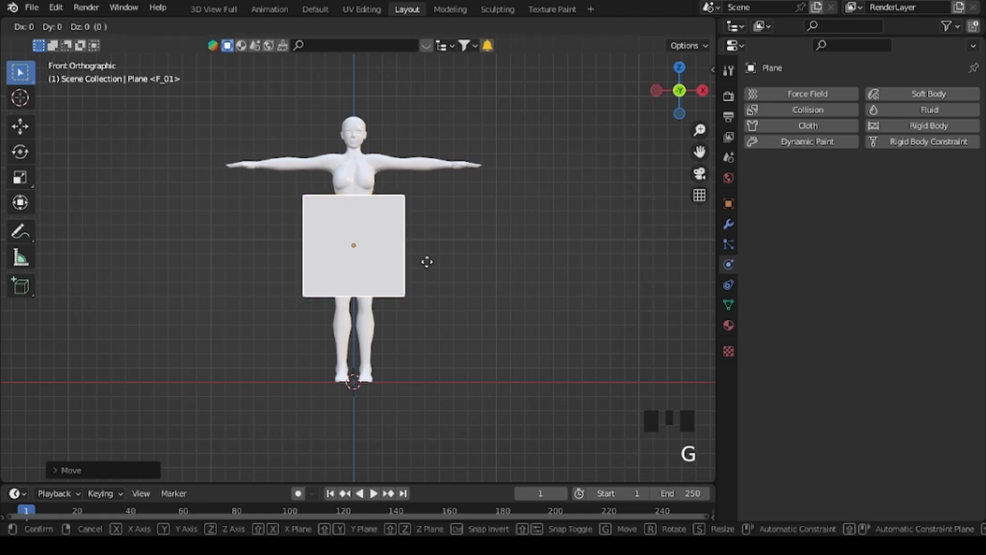
key(z)
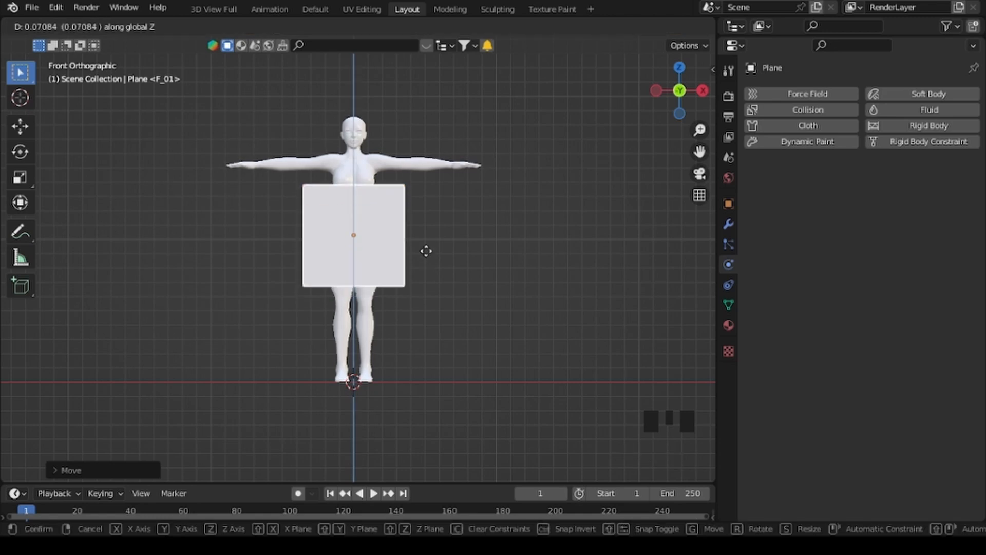
click(422, 217)
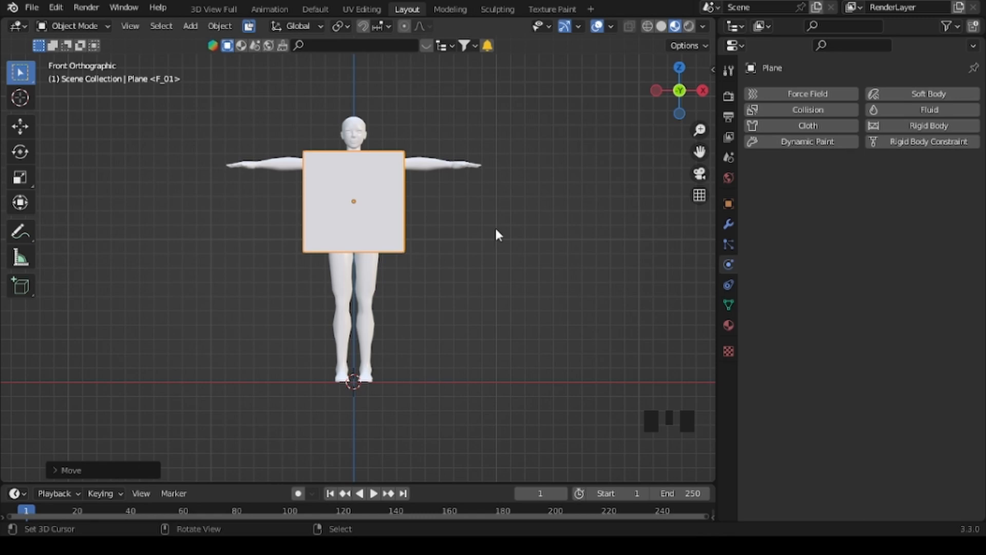
Switch the plane to Edit Mode with its geometry selected.
middle_drag(497, 229, 501, 257)
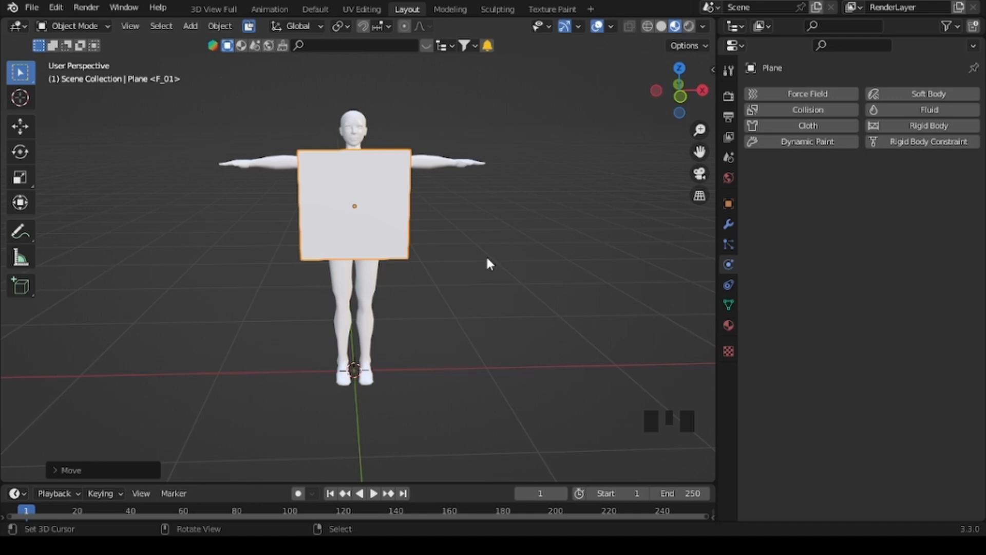
click(107, 26)
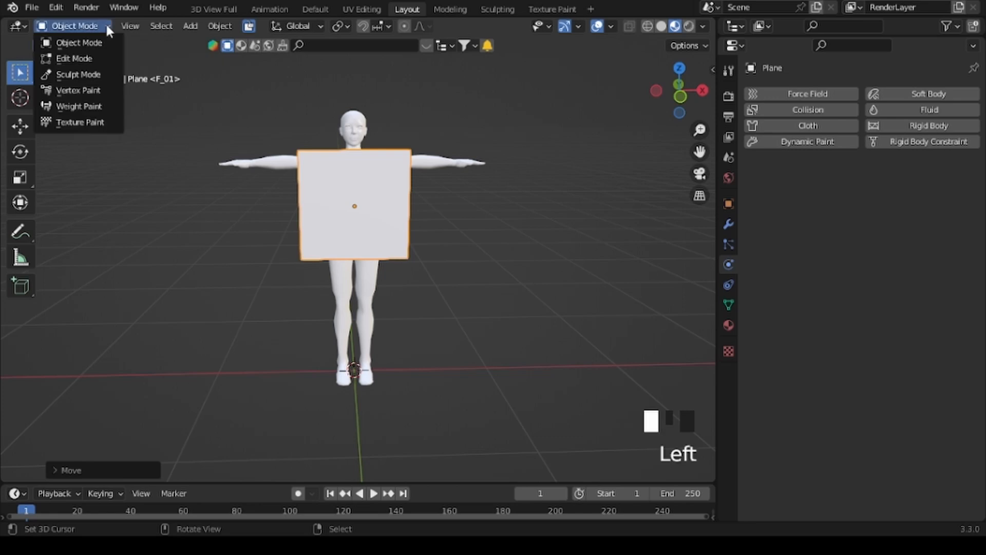
click(77, 61)
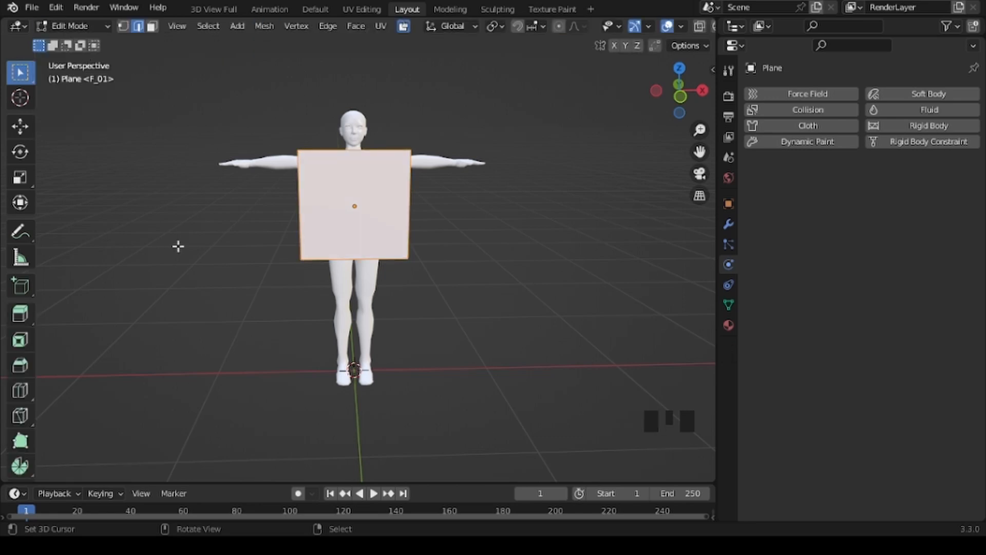
key(Tab)
key(Tab)
key(Tab)
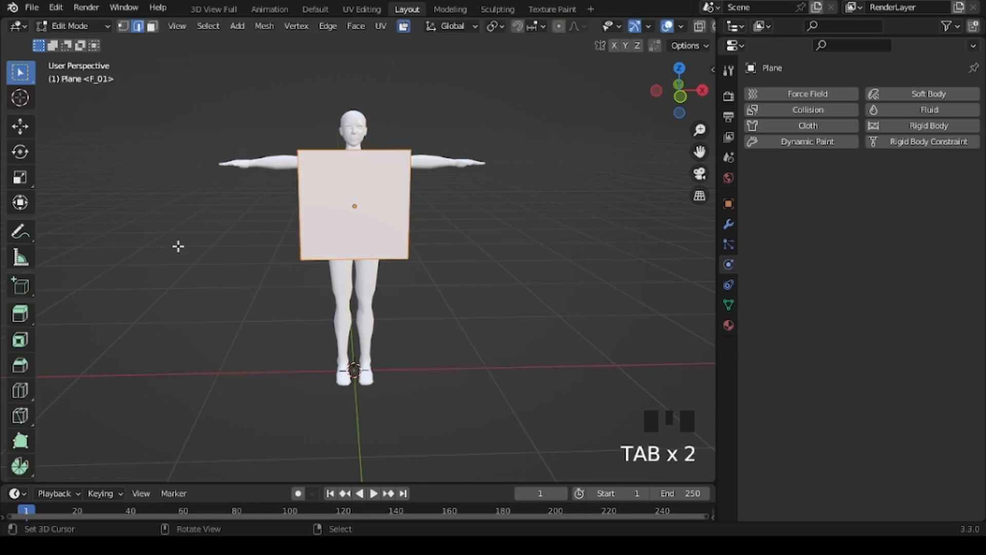
key(Tab)
Subdivide the selected plane with the number of cuts set to 10.
scroll(391, 244, up, 3)
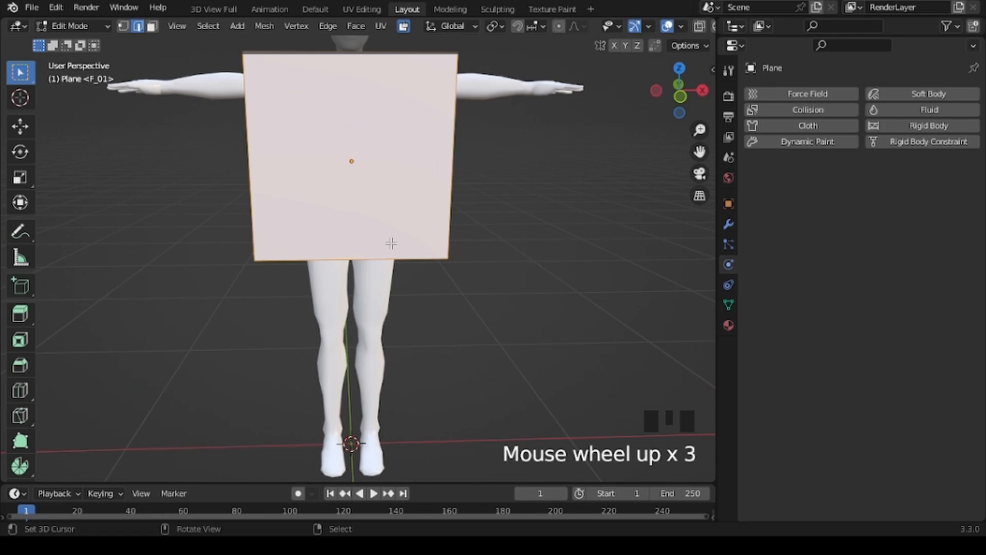
scroll(392, 243, down, 1)
scroll(392, 247, up, 1)
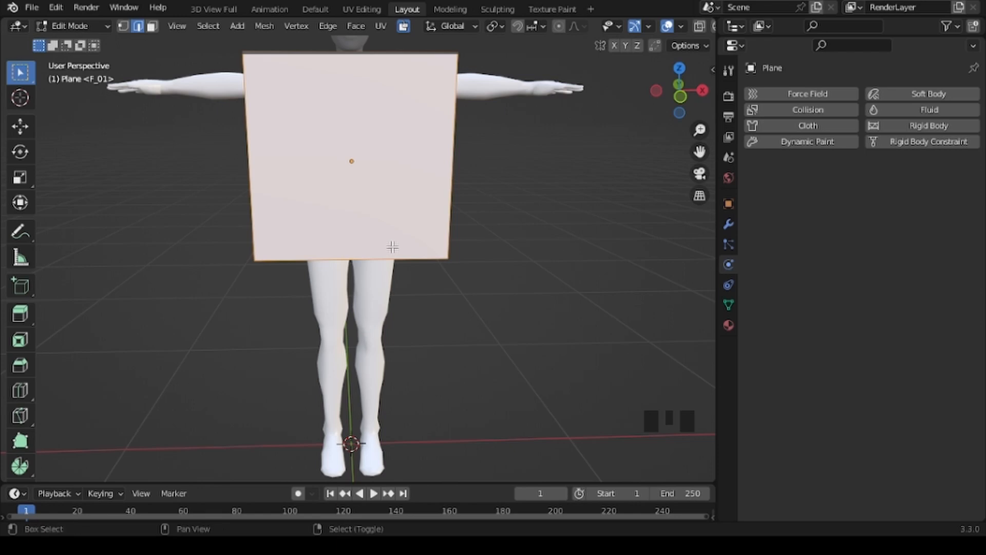
shift+middle_drag(392, 247, 432, 329)
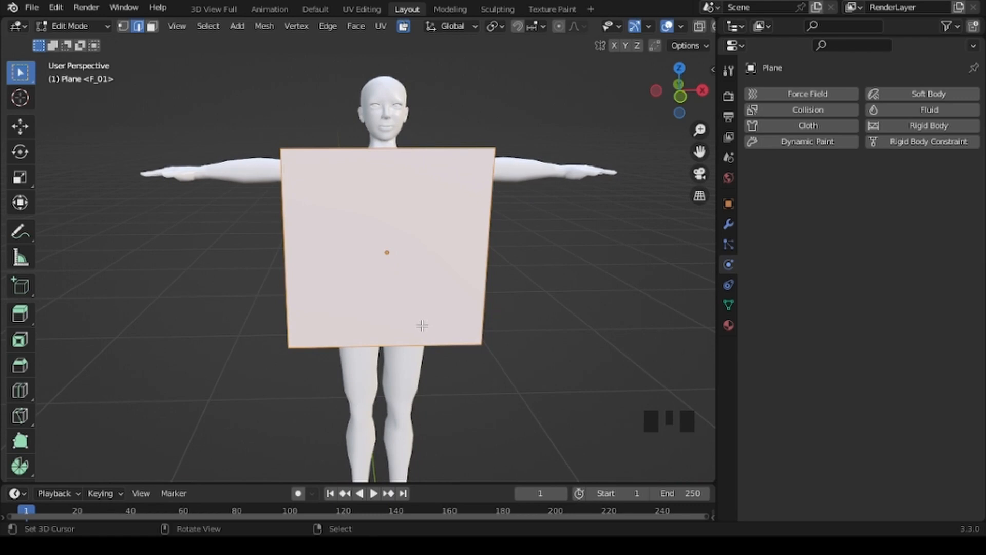
mouse_move(479, 334)
middle_down()
mouse_move(477, 319)
mouse_move(478, 333)
middle_up()
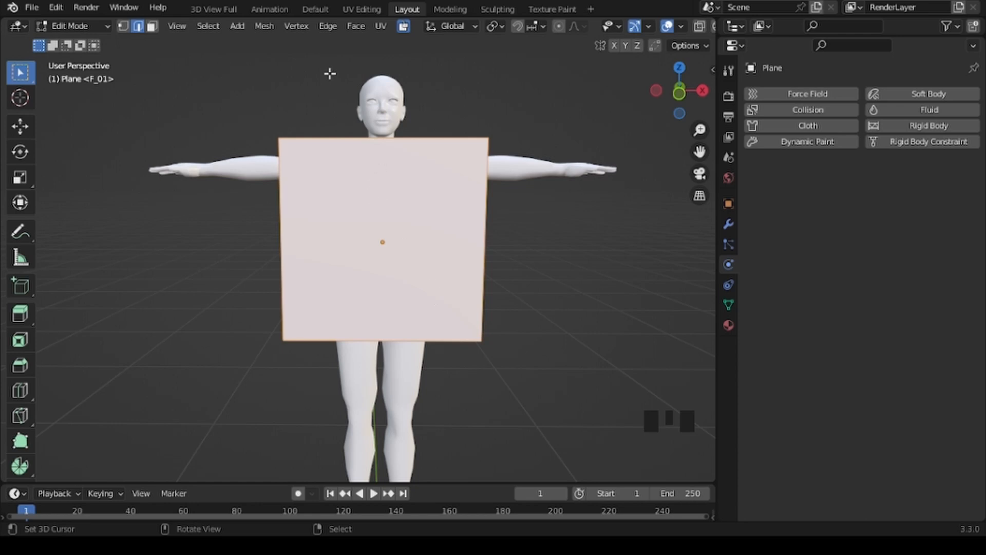
click(331, 27)
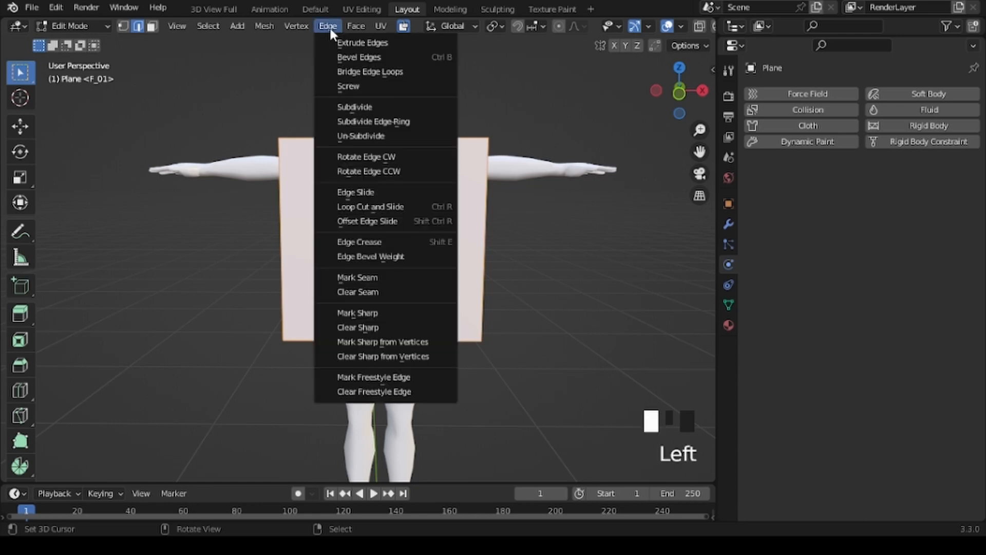
click(367, 106)
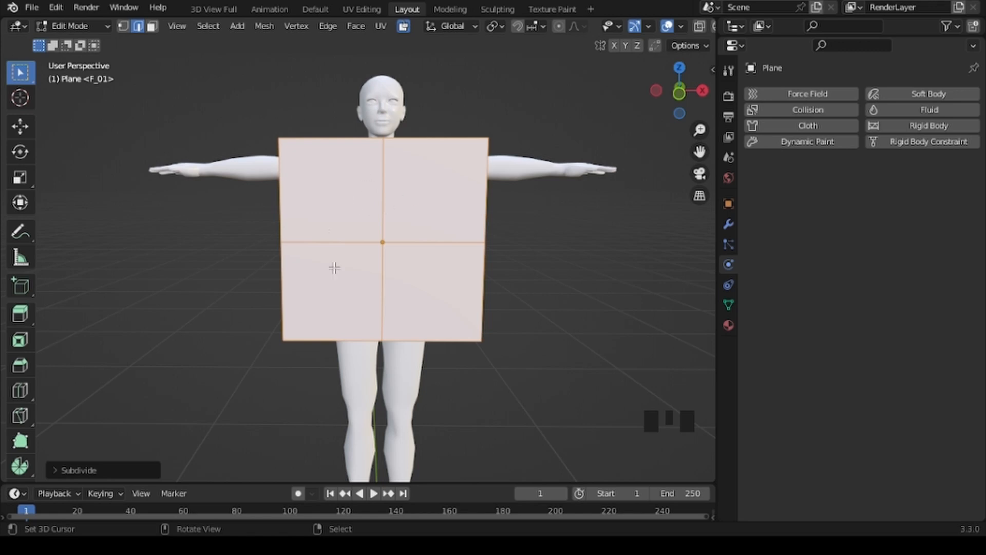
click(56, 470)
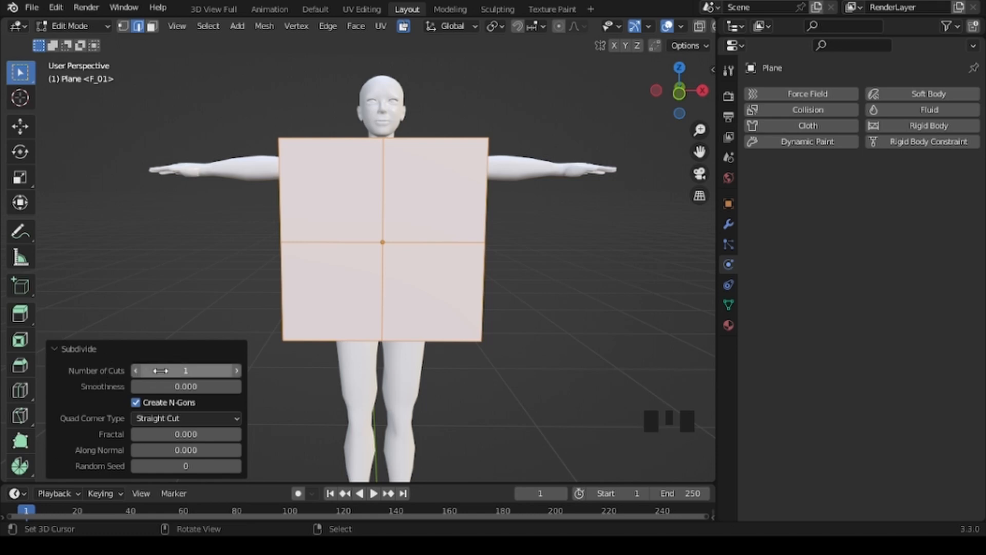
drag(160, 370, 200, 371)
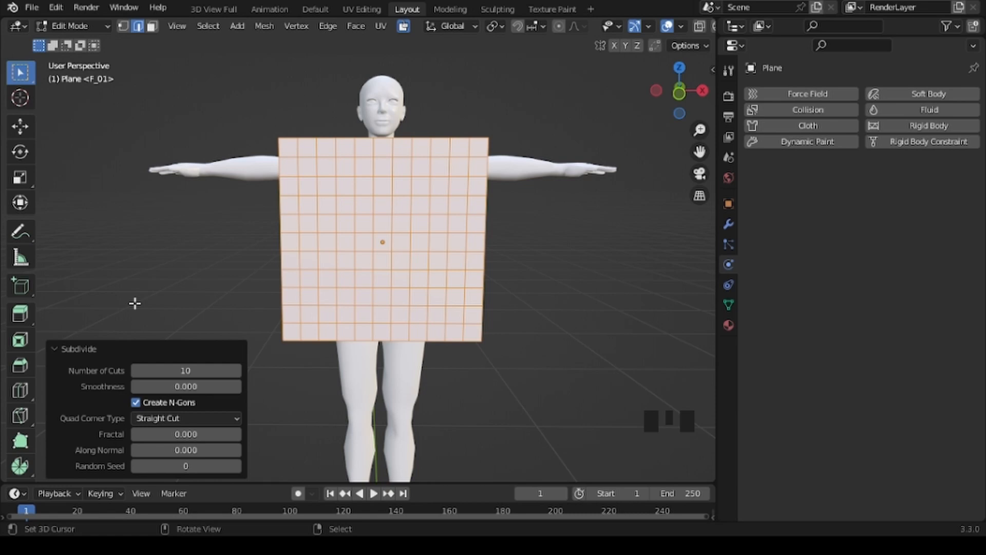
click(54, 348)
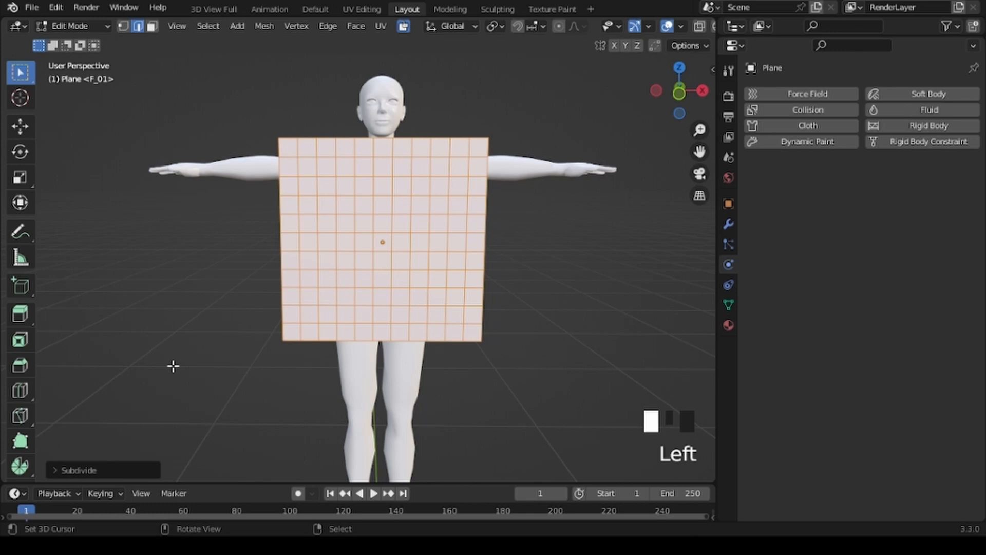
Deselect all of the plane's geometry and switch to face selection mode.
mouse_move(172, 356)
middle_down()
mouse_move(165, 343)
mouse_move(504, 352)
mouse_move(175, 361)
middle_up()
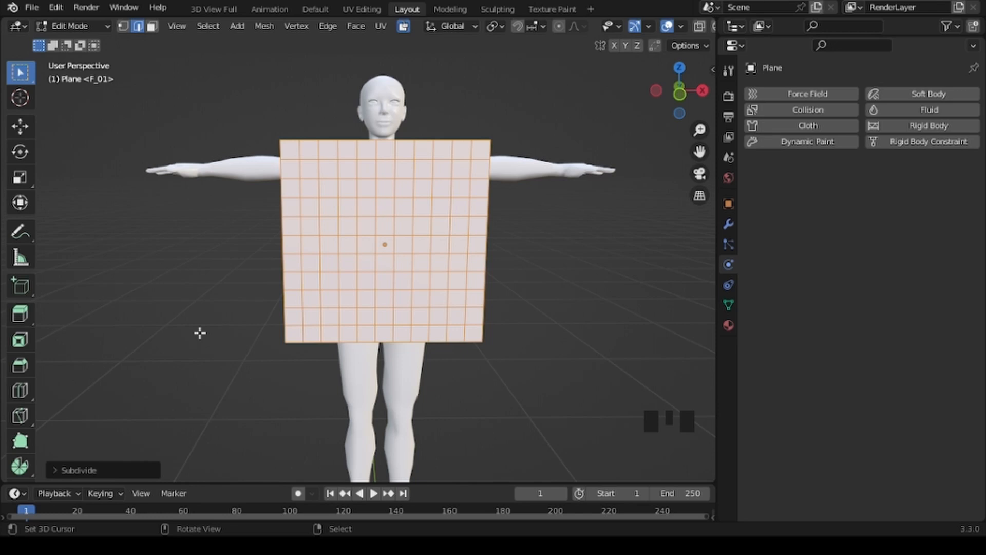
key(a)
key(a)
key(a)
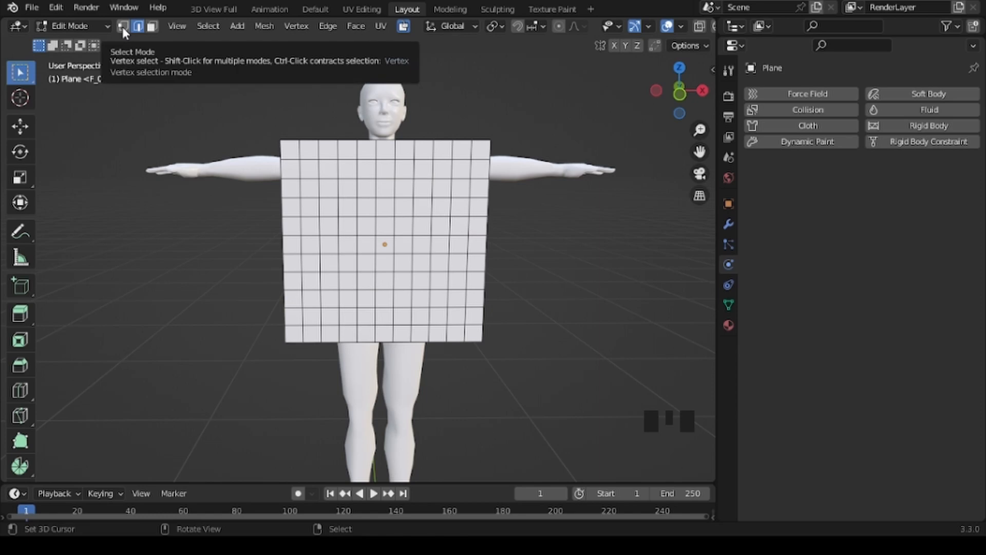
click(152, 26)
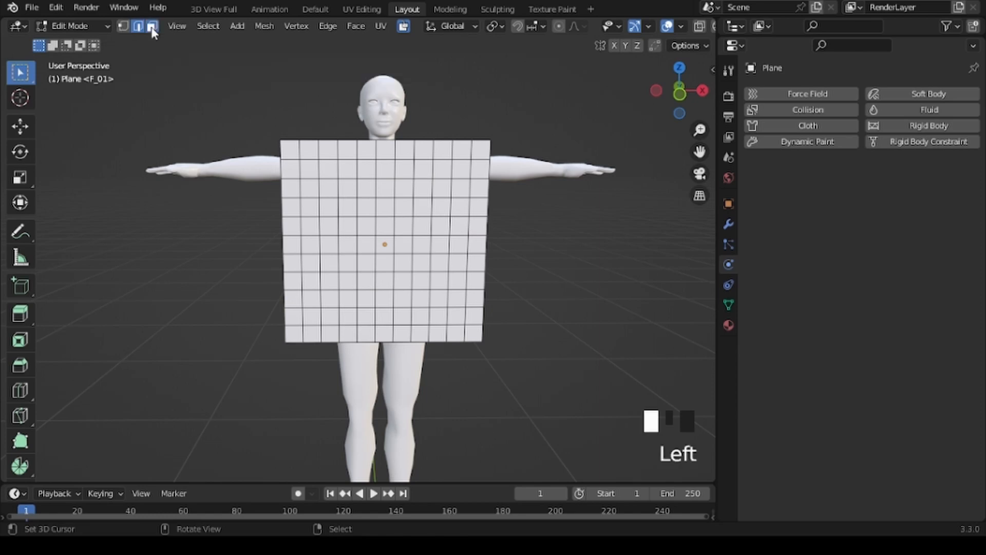
click(123, 26)
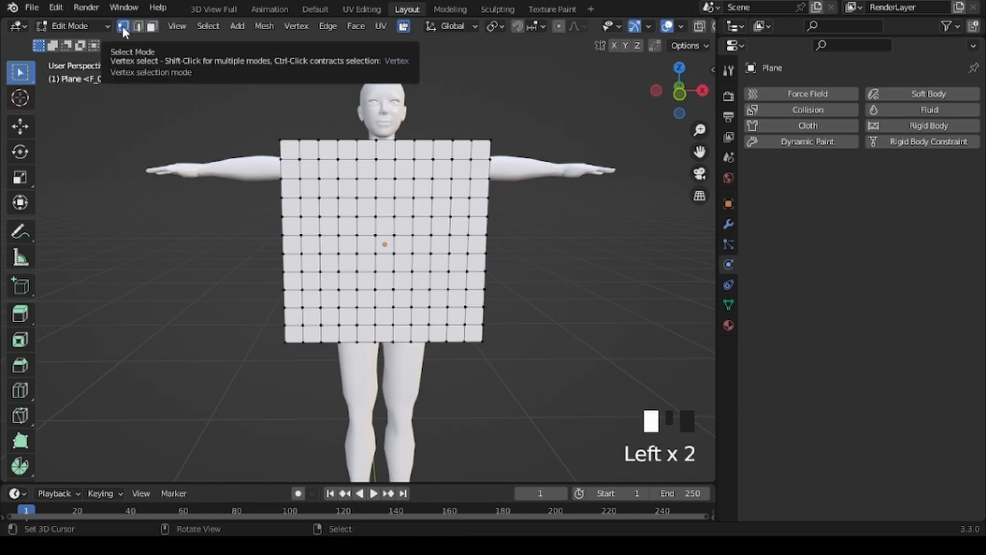
click(138, 27)
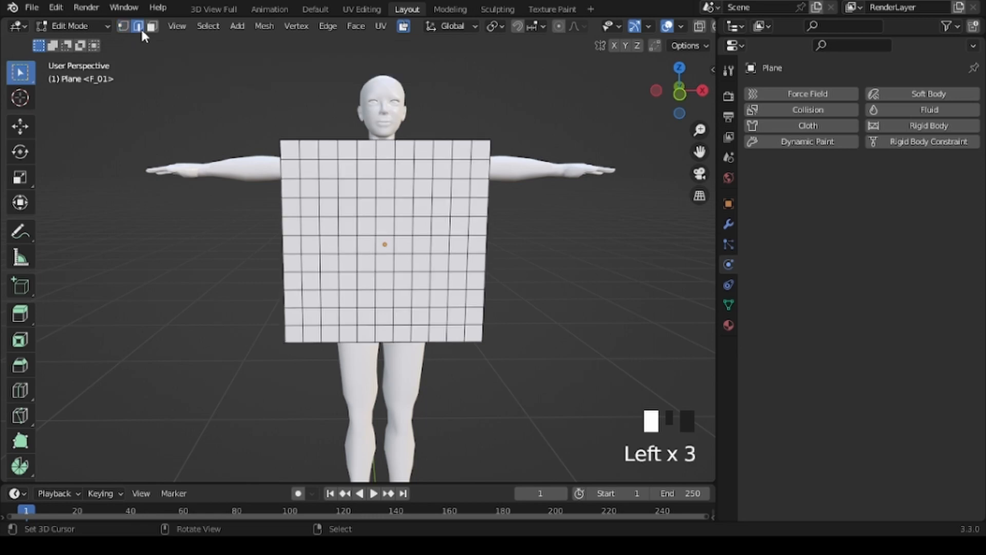
click(152, 27)
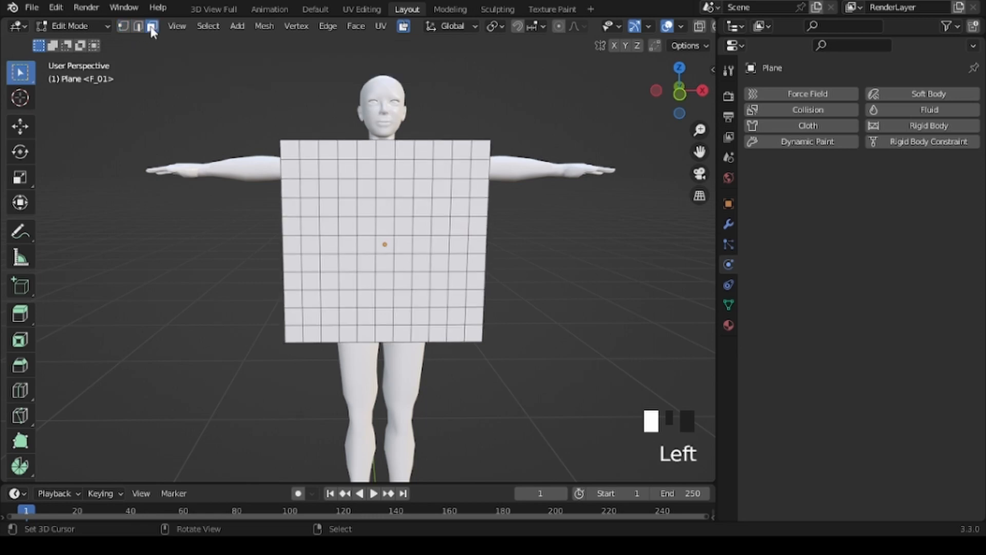
Start Circle Select with the plane viewed from behind the avatar and size the brush to about one grid face.
middle_drag(140, 277, 467, 275)
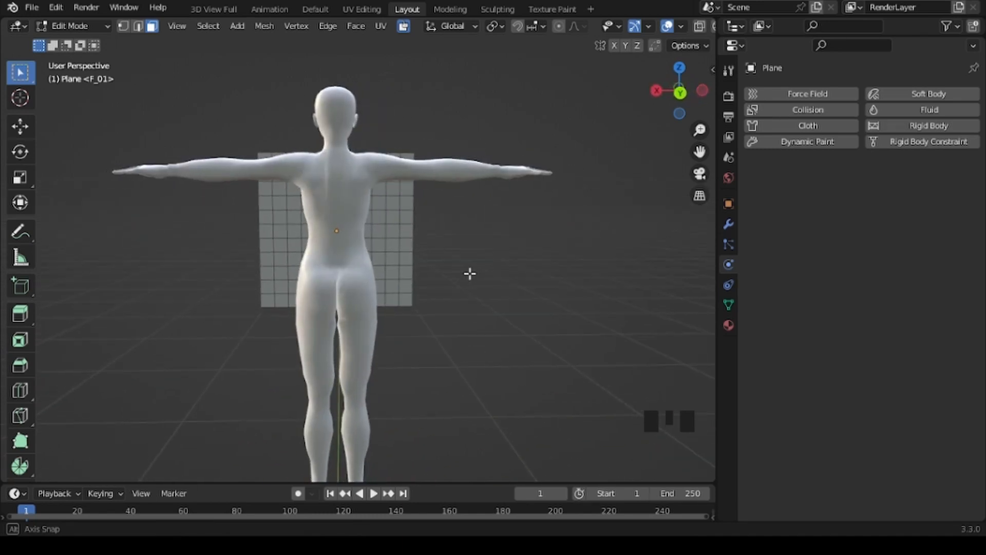
scroll(325, 282, up, 3)
scroll(326, 281, down, 1)
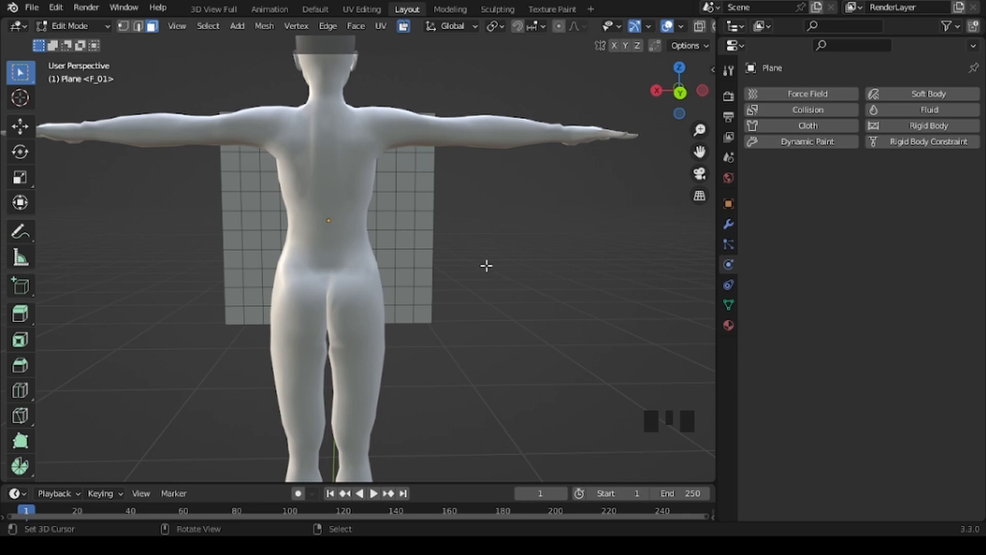
key(c)
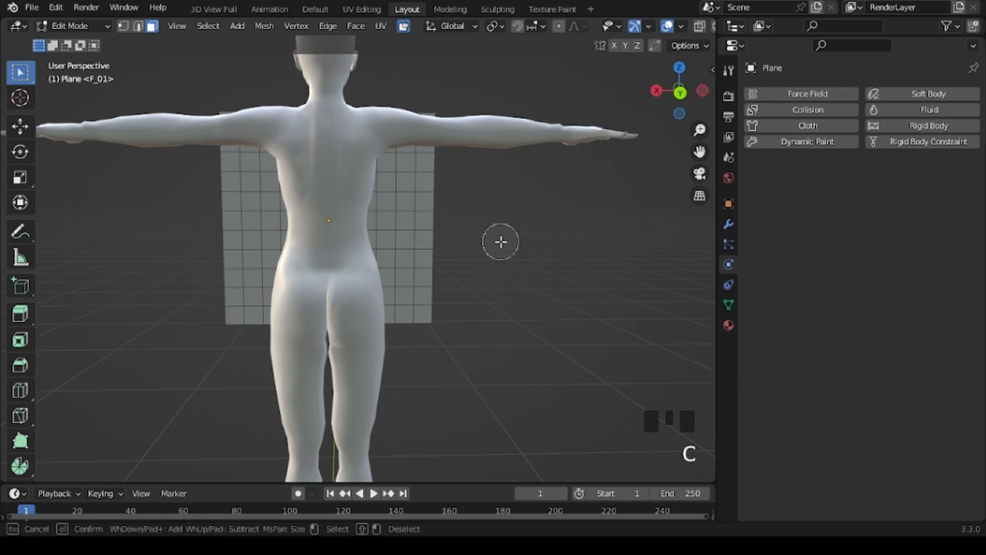
scroll(513, 292, down, 6)
scroll(518, 294, up, 6)
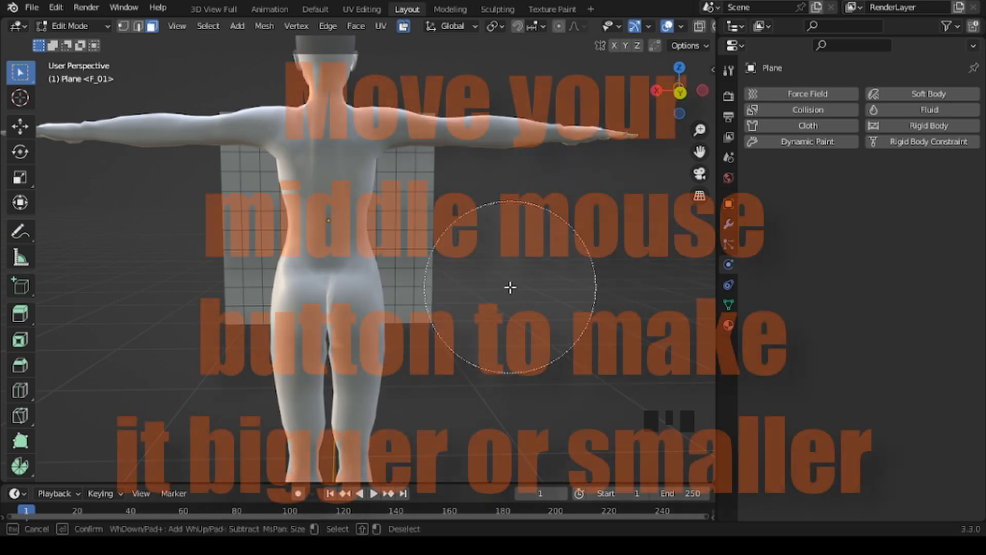
scroll(509, 278, down, 2)
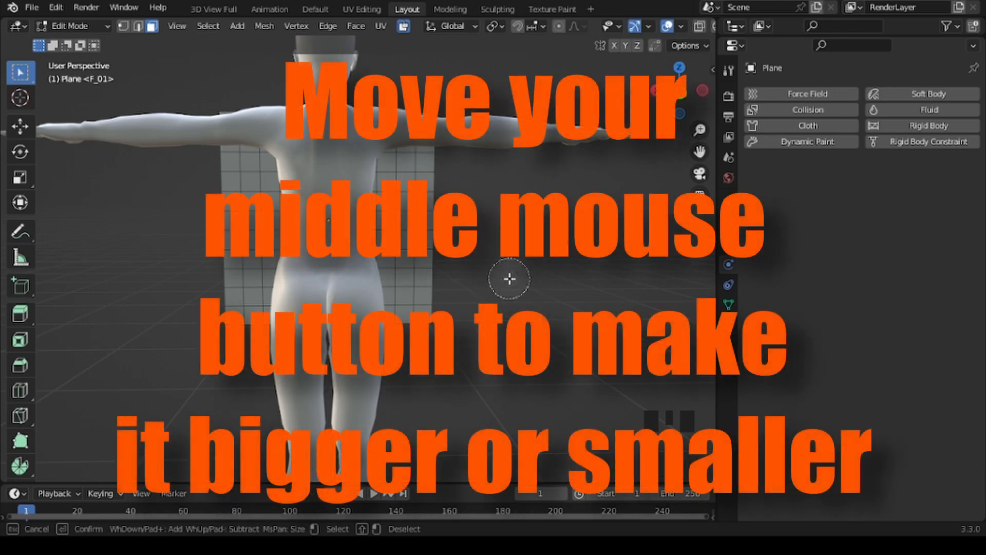
scroll(509, 279, up, 2)
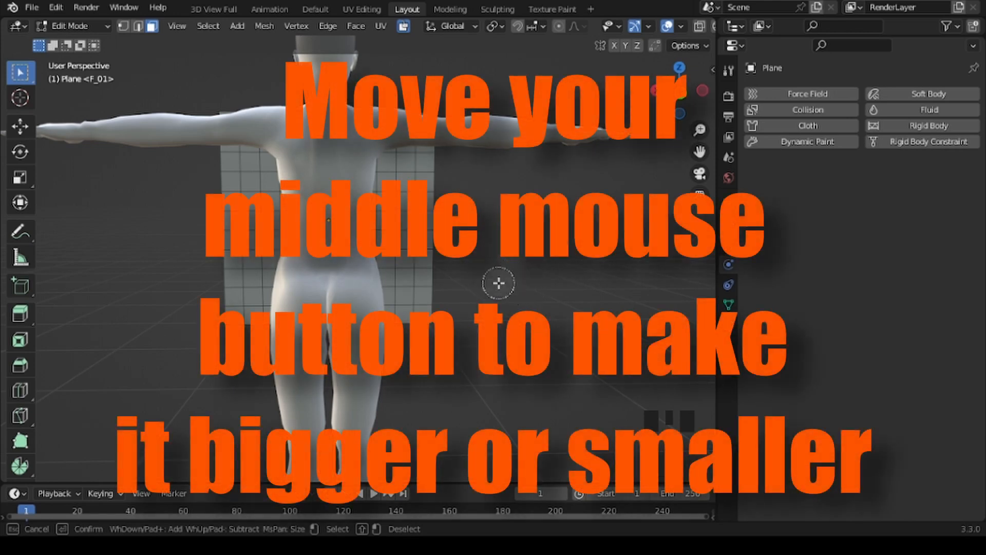
click(417, 310)
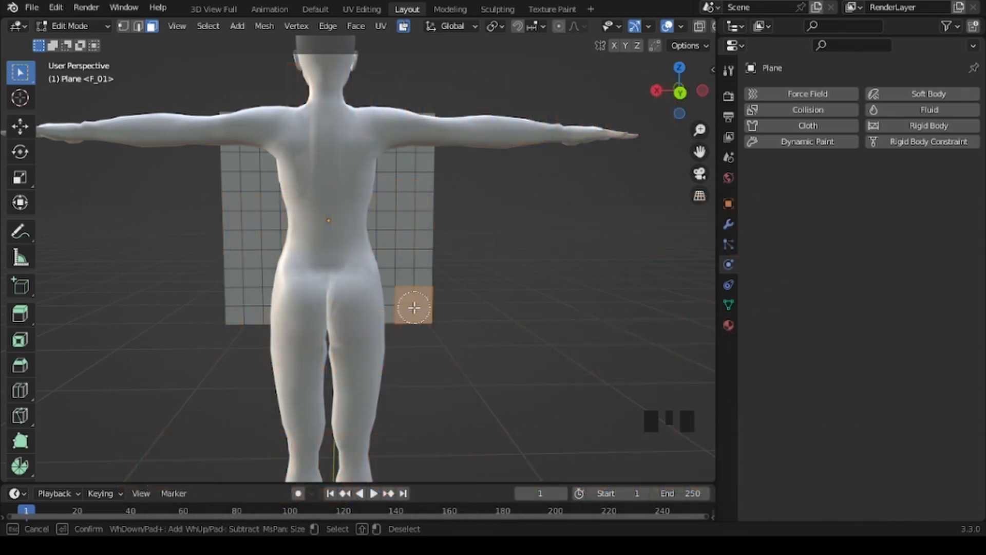
shift+click(414, 307)
scroll(414, 307, up, 3)
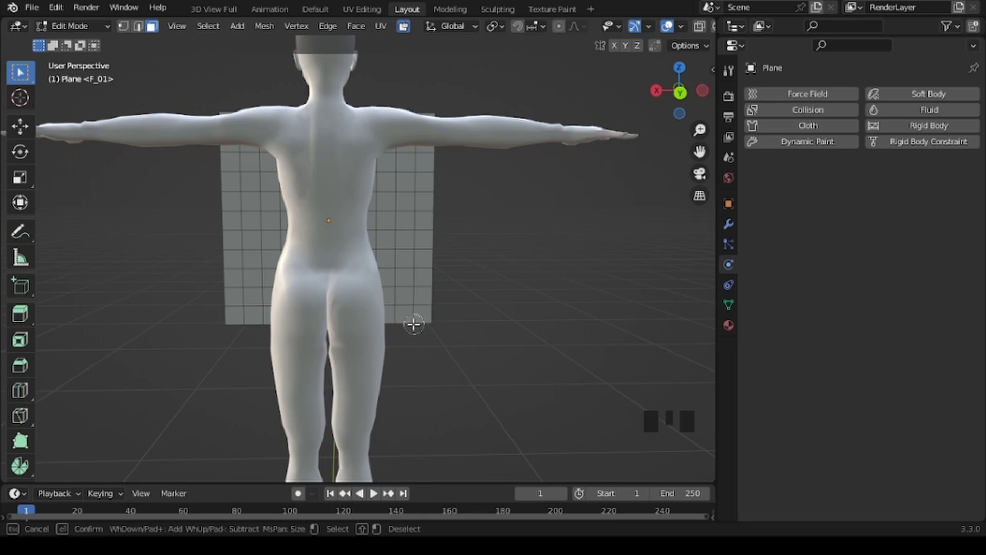
Delete the two outermost columns of faces on both sides of the plane below its upper three rows, forming a T-shirt outline.
drag(411, 325, 416, 175)
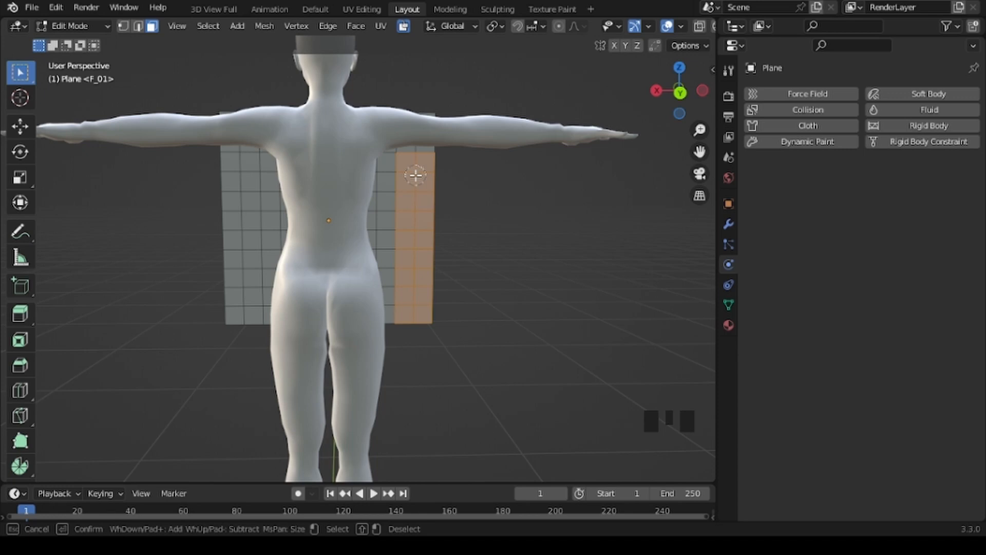
shift+click(416, 155)
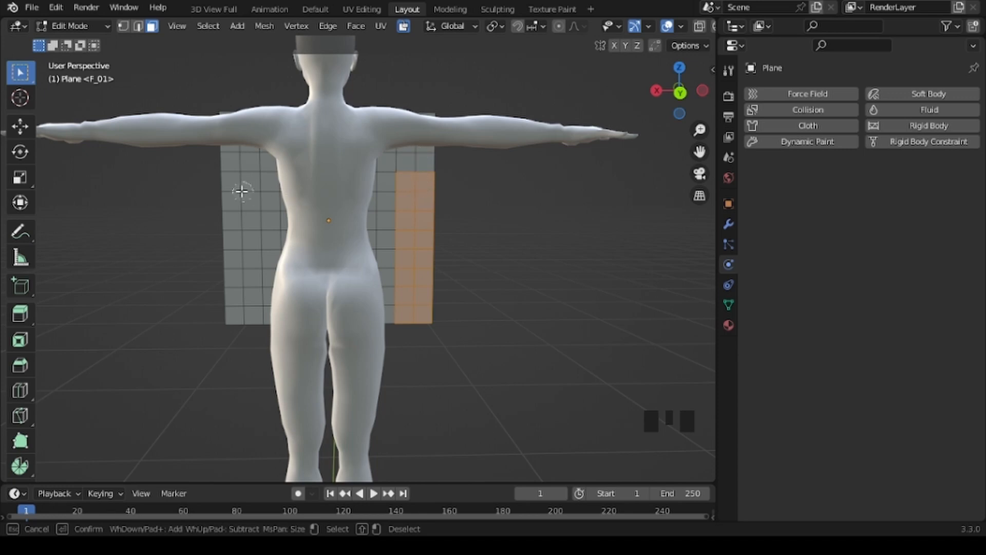
drag(242, 191, 249, 326)
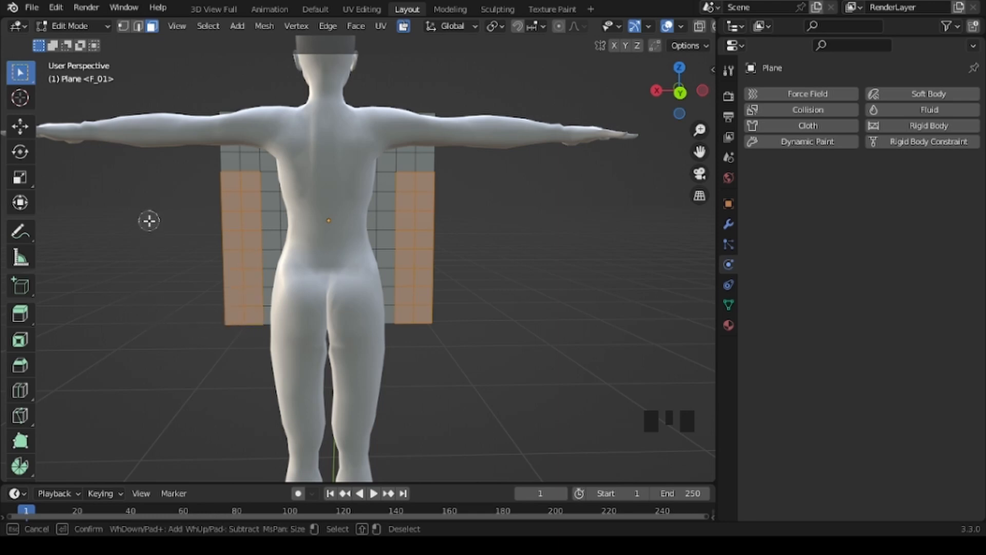
key(Escape)
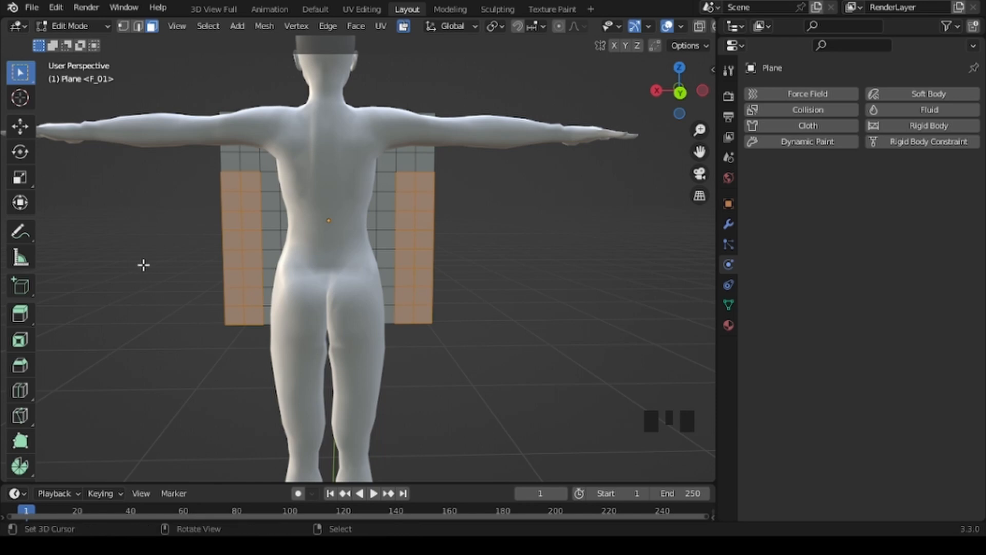
middle_drag(143, 264, 460, 264)
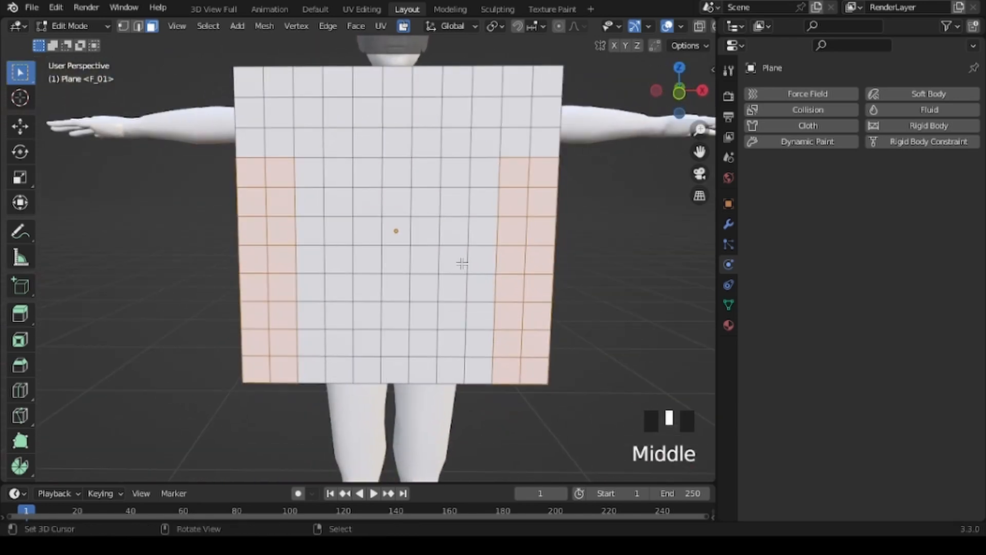
scroll(371, 220, down, 1)
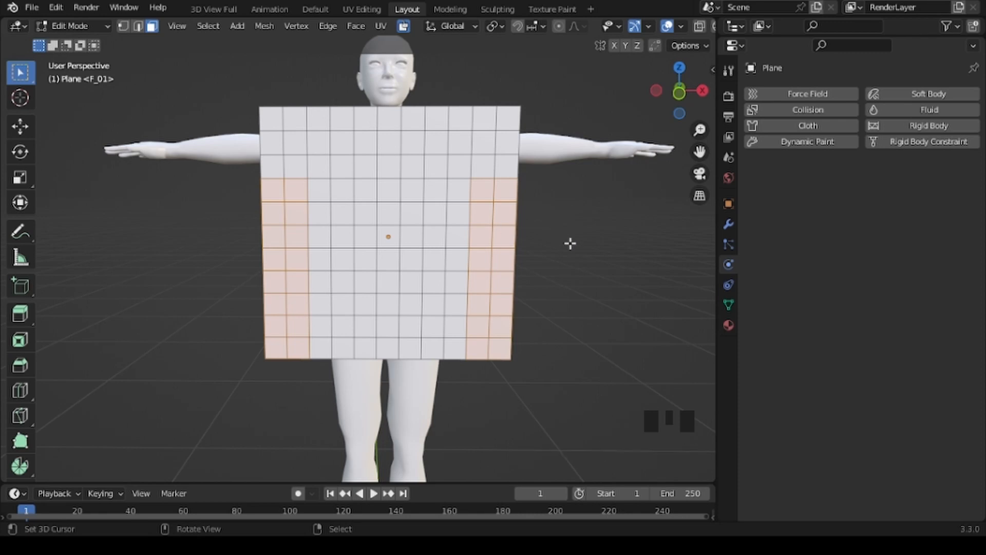
key(x)
click(510, 277)
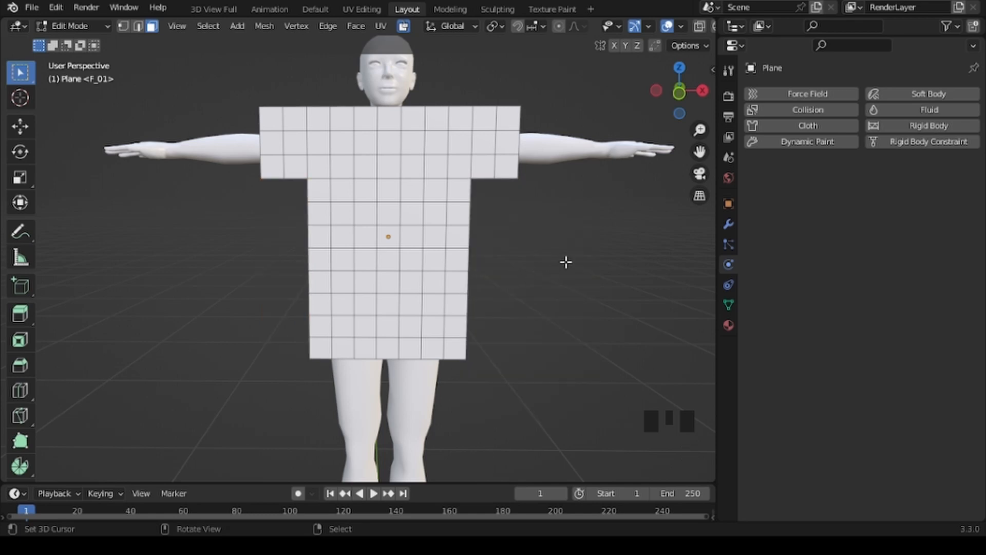
Select the whole T-shirt mesh and lower it about 0.026 along the global Z axis.
key(a)
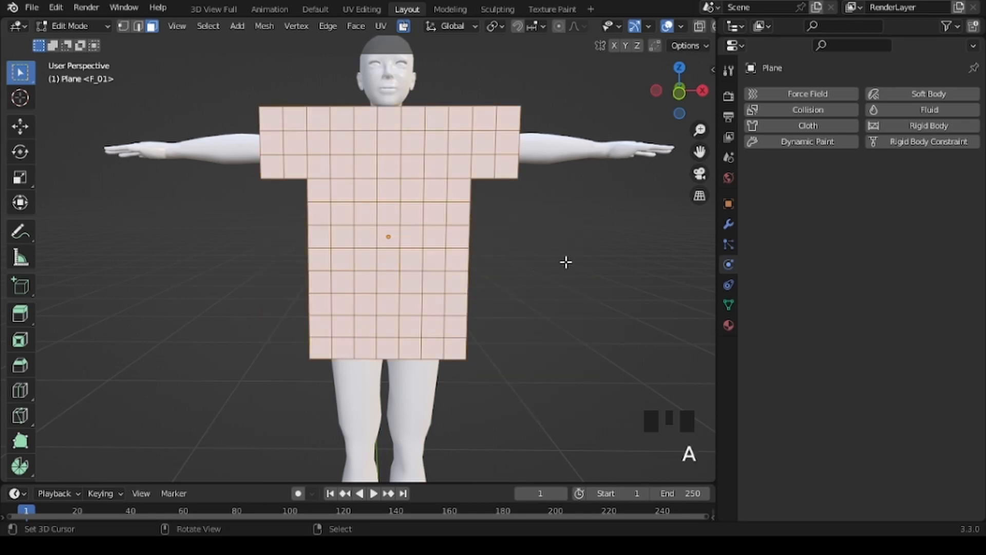
key(g)
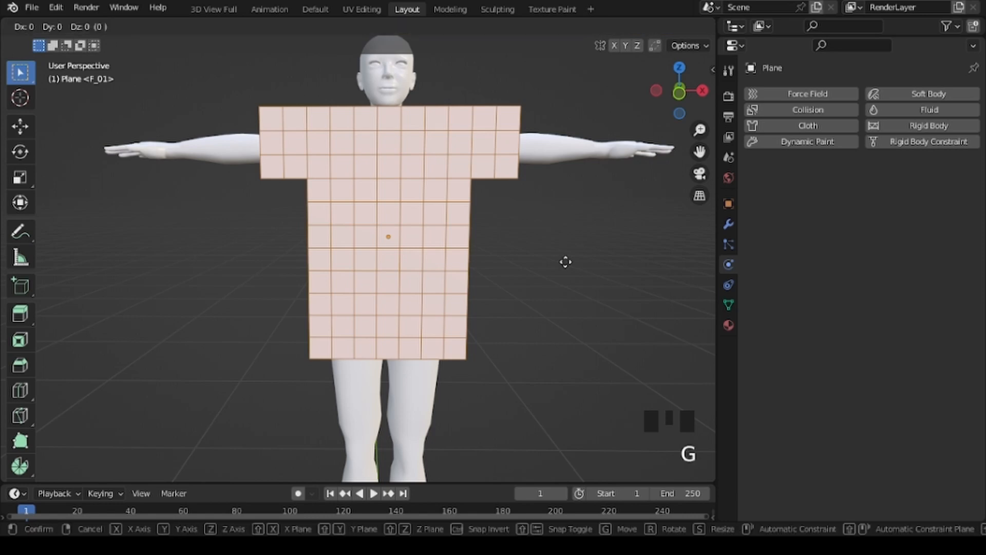
key(z)
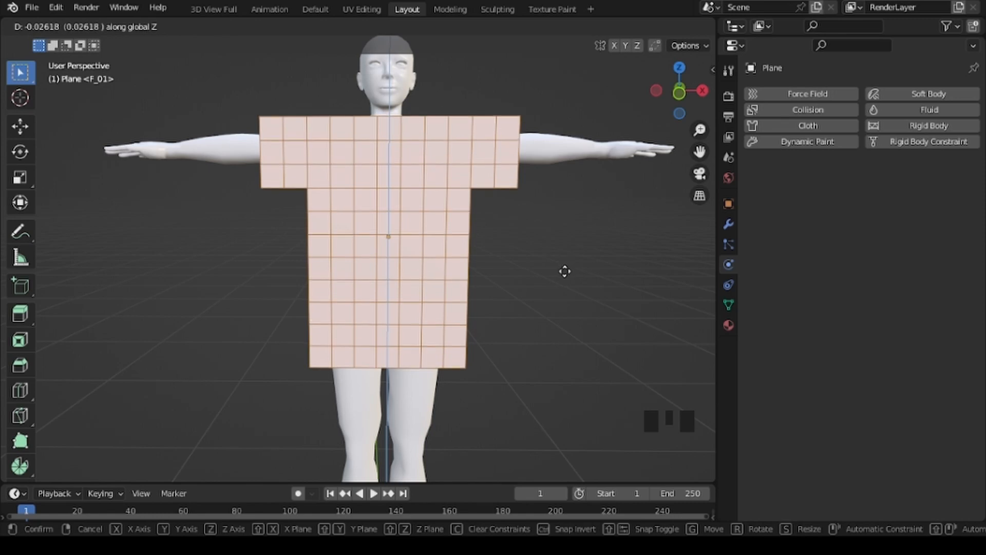
click(564, 271)
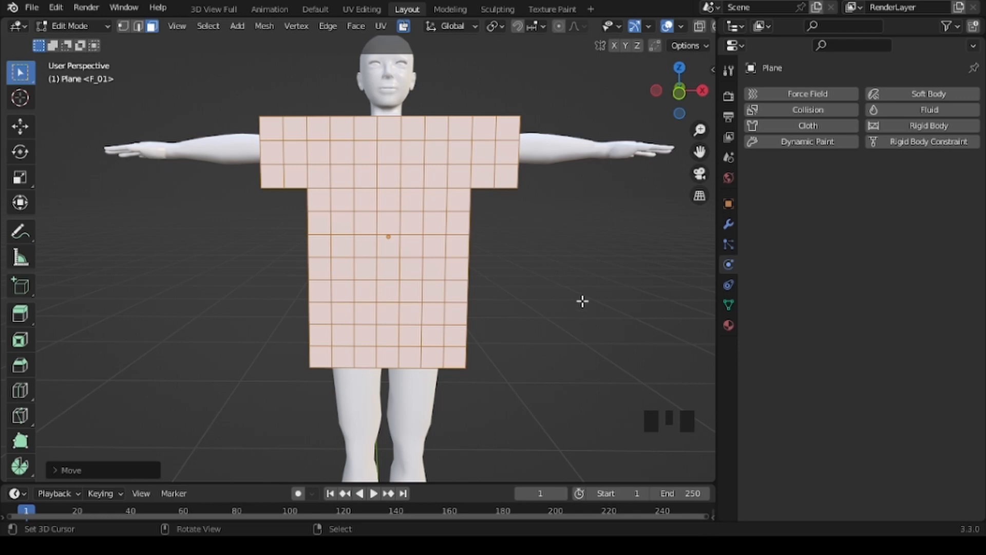
Move the selected T-shirt mesh slightly toward the front of the avatar's body along the global Y axis.
middle_drag(582, 301, 434, 300)
key(g)
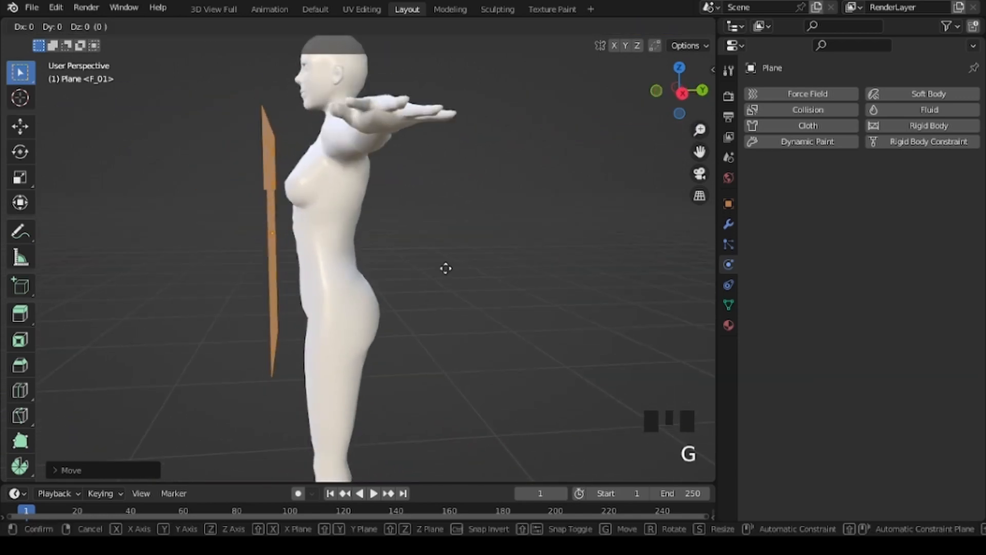
key(y)
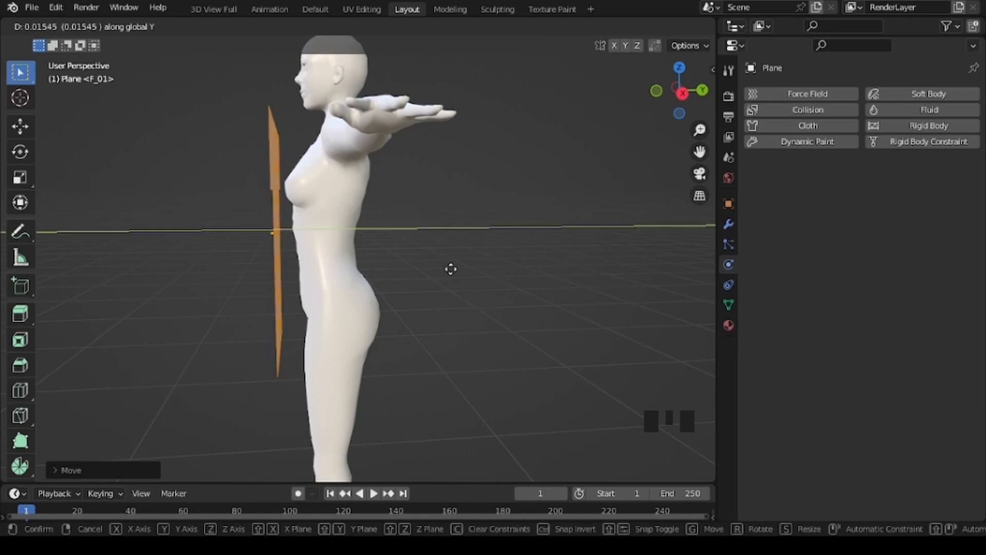
click(455, 270)
middle_drag(251, 291, 398, 289)
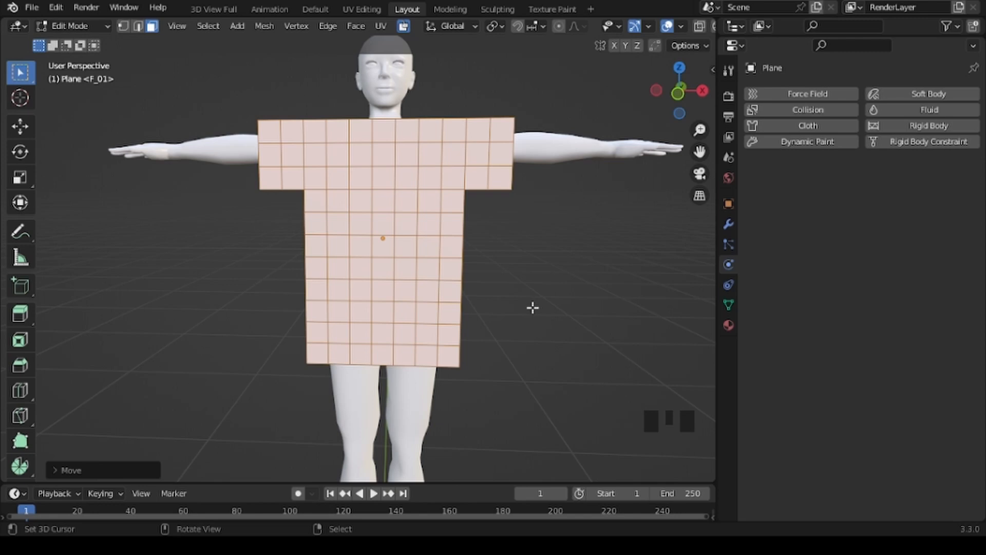
mouse_move(559, 306)
middle_down()
mouse_move(555, 320)
mouse_move(418, 317)
mouse_move(563, 315)
middle_up()
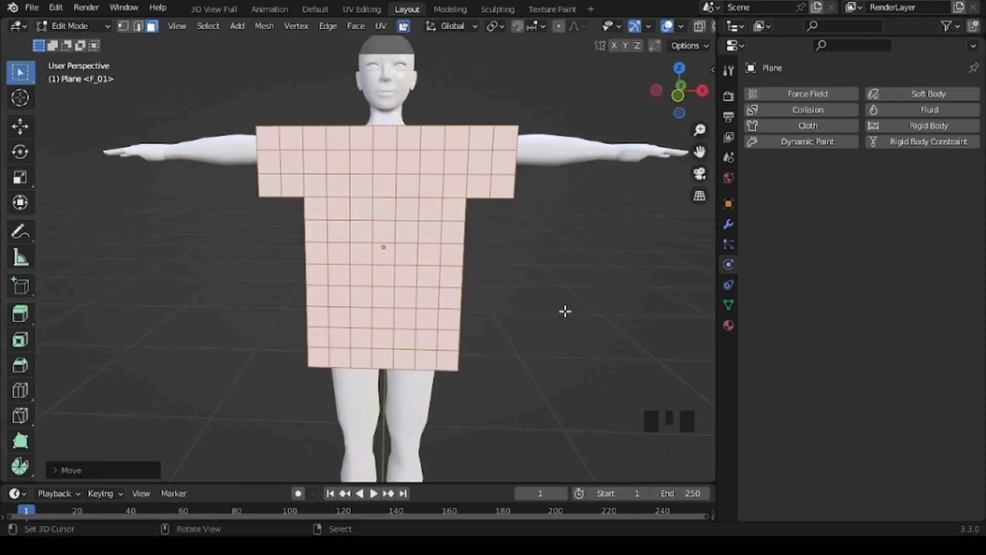
Extrude the T-shirt mesh about 0.317 along the global Y axis from the right side view, enclosing the avatar's torso.
key(KP_3)
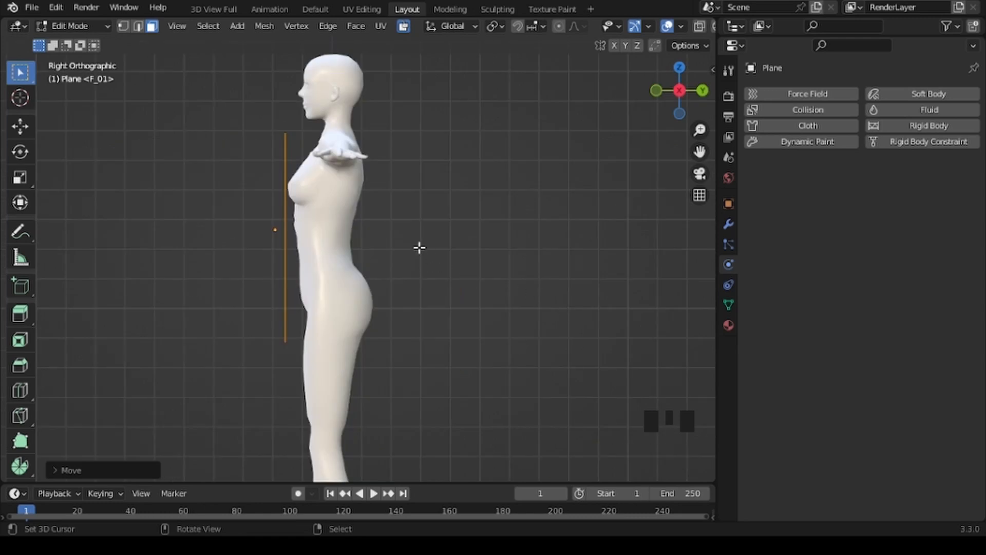
key(e)
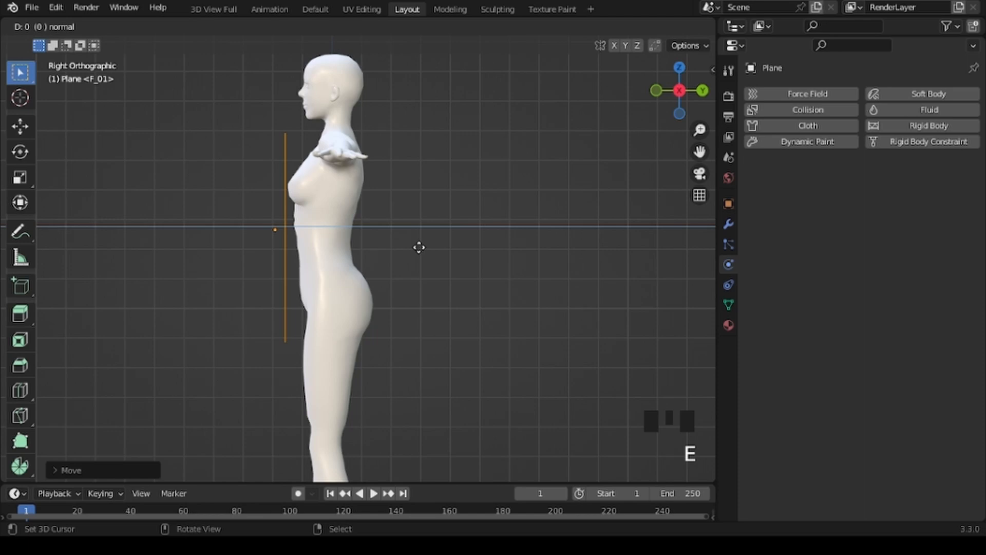
key(y)
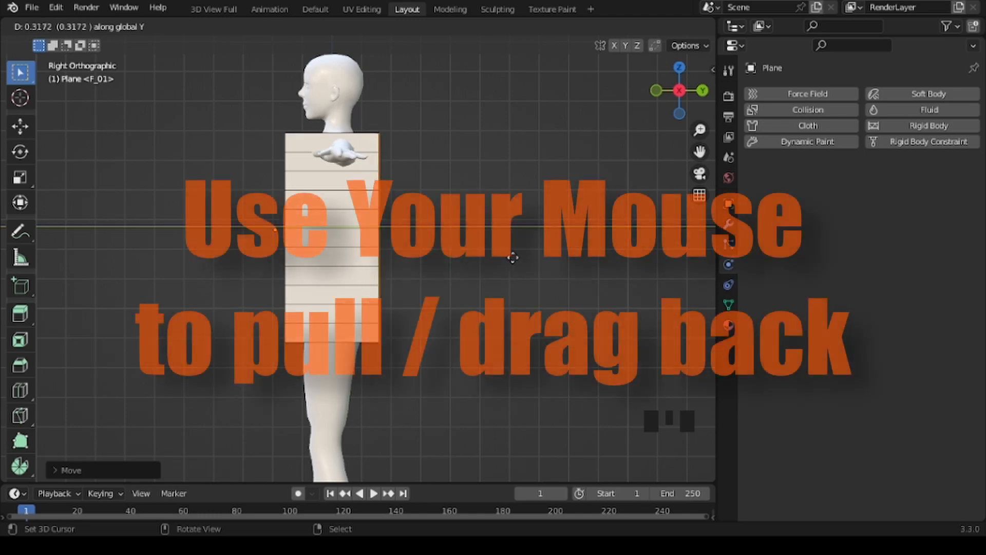
click(514, 258)
middle_drag(532, 310, 381, 327)
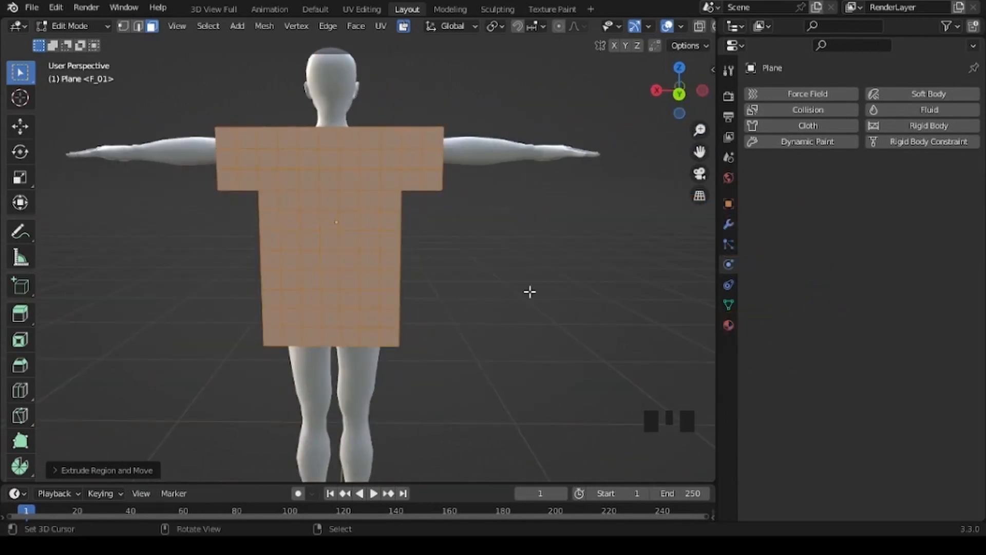
Deselect everything and circle-select the faces closing the ends of both sleeves.
key(a)
key(a)
key(a)
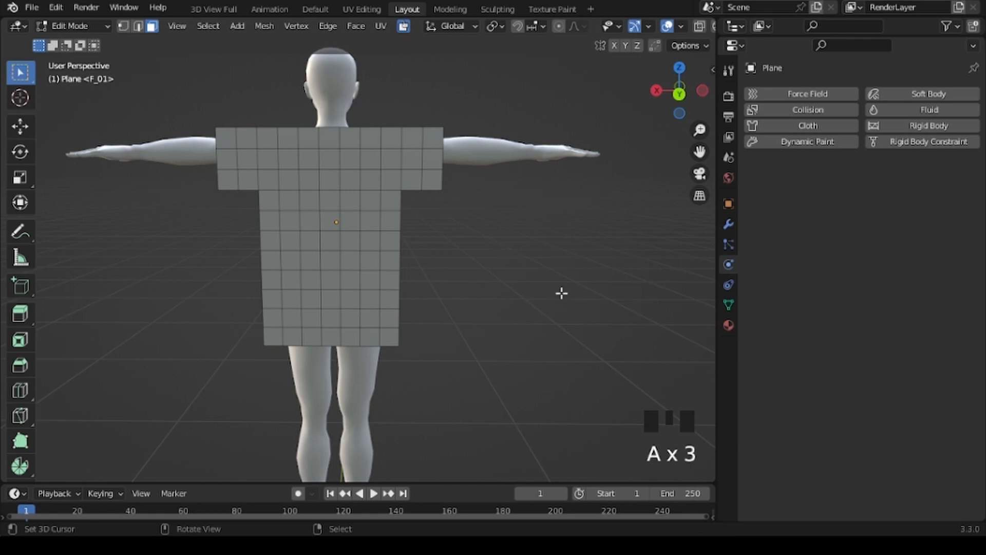
middle_drag(561, 292, 416, 292)
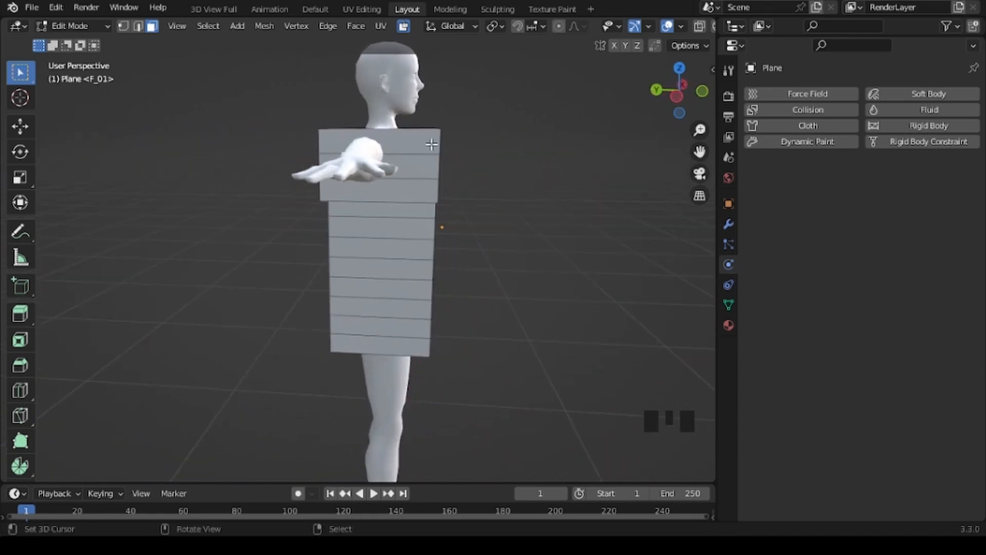
key(c)
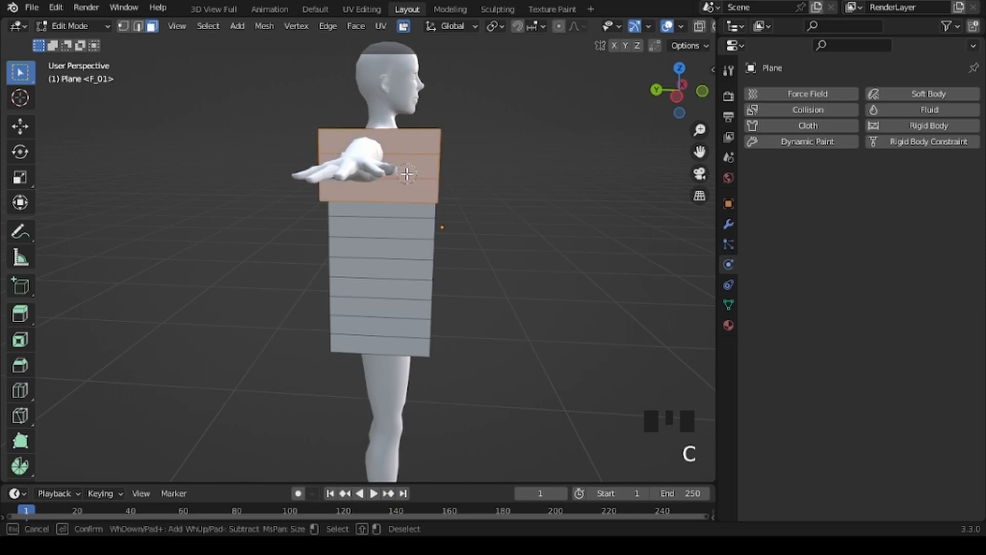
key(Escape)
middle_drag(625, 213, 330, 219)
key(c)
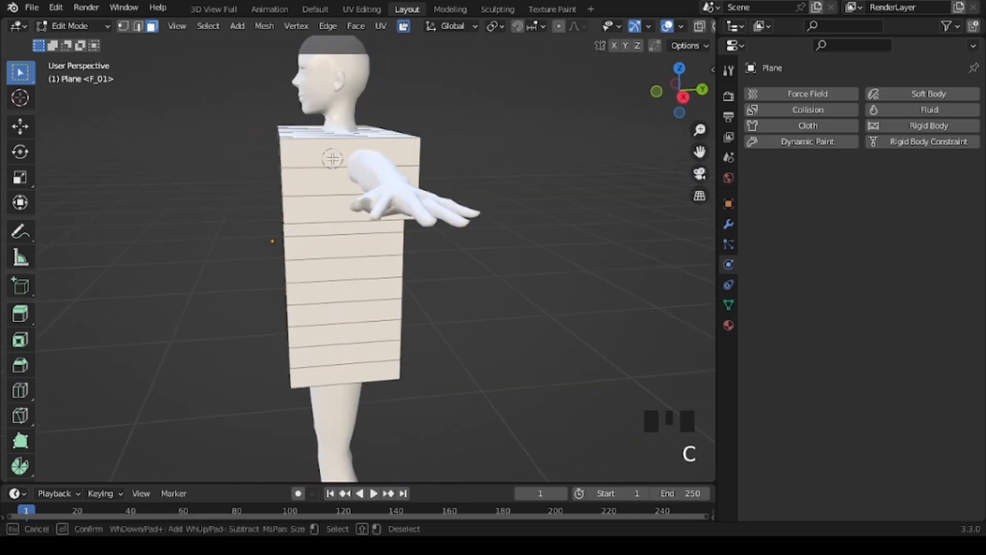
key(Escape)
Add the row of faces closing the bottom of the shirt to the selection with Circle Select.
middle_drag(515, 240, 334, 135)
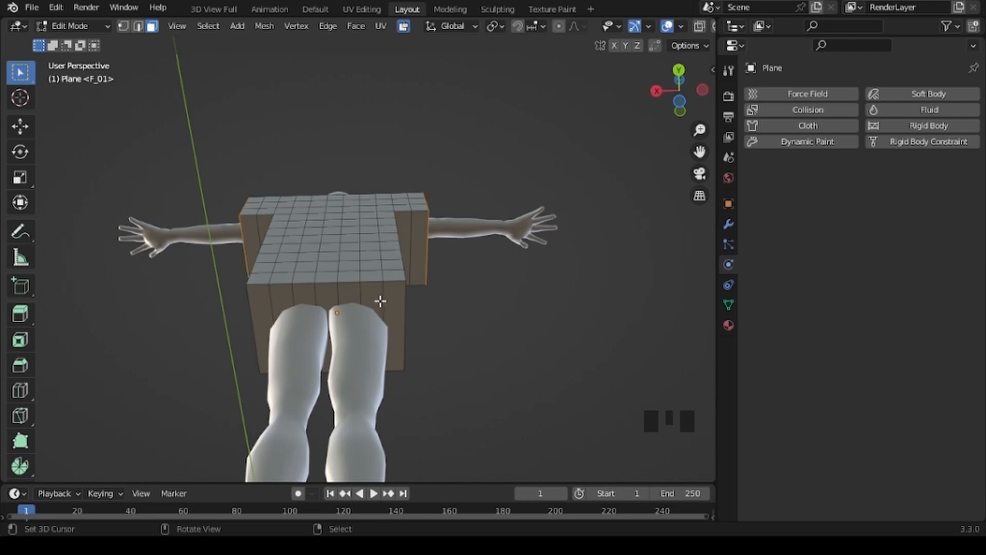
key(c)
drag(384, 302, 280, 301)
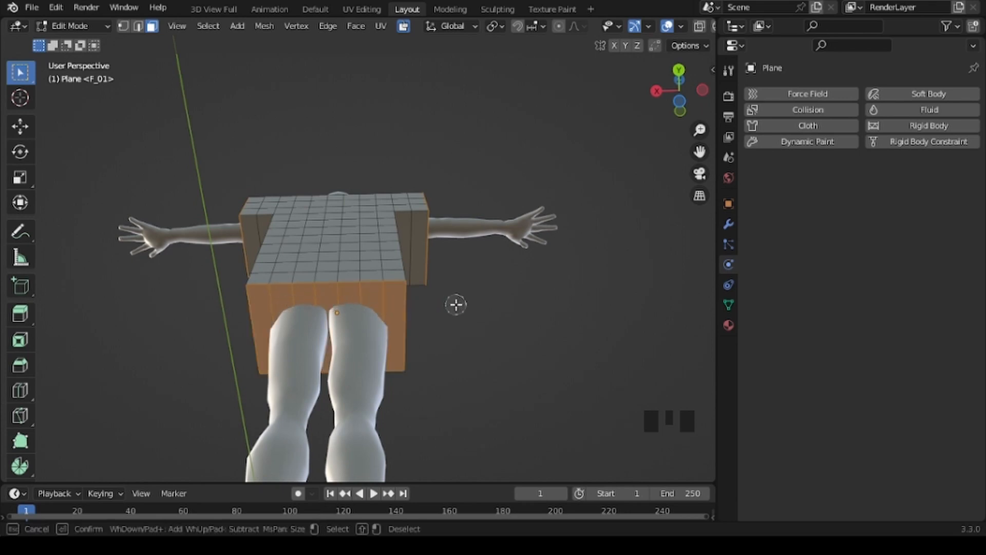
right_click(456, 304)
Add the three top faces around the neck and the three front faces below them, and delete all selected faces.
middle_drag(525, 291, 205, 473)
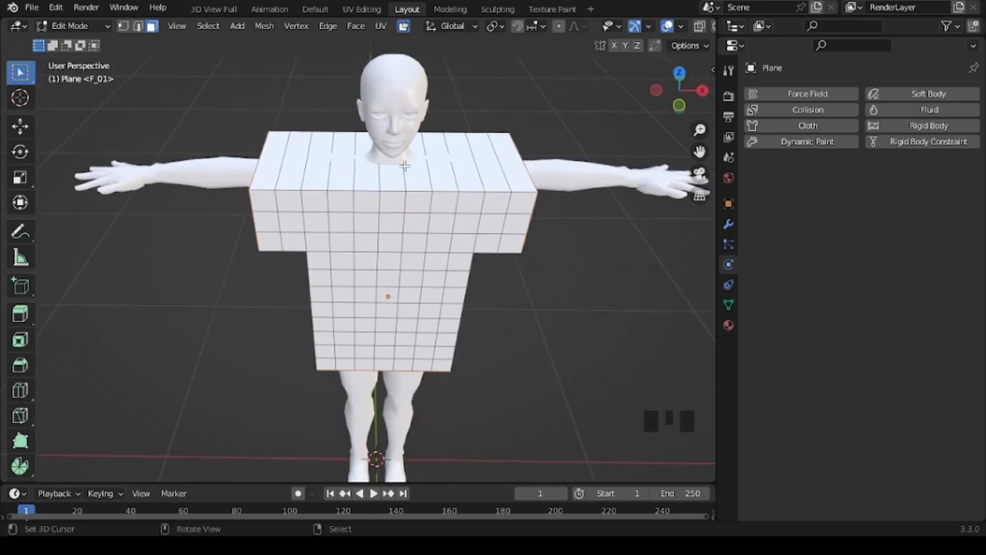
key(c)
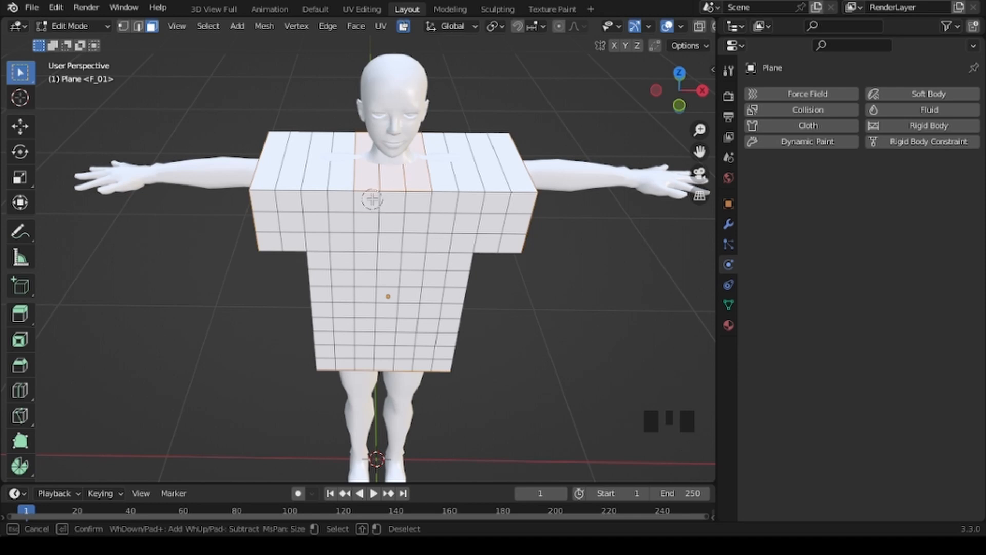
middle_drag(596, 336, 600, 306)
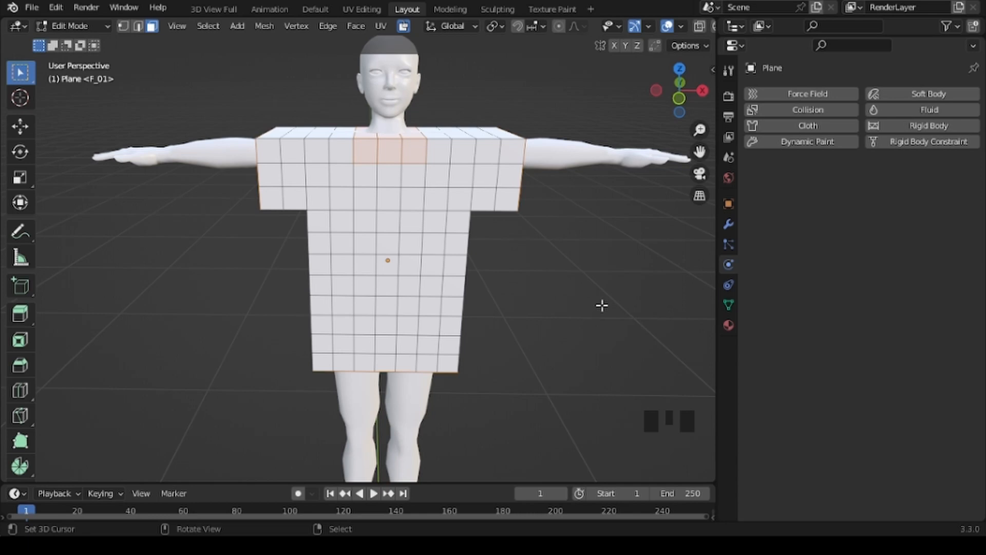
key(x)
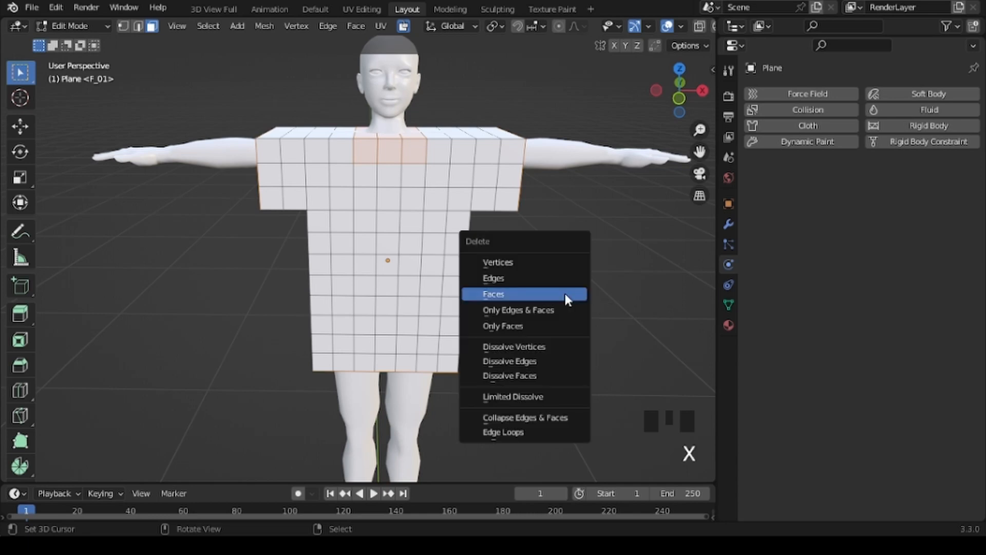
click(565, 293)
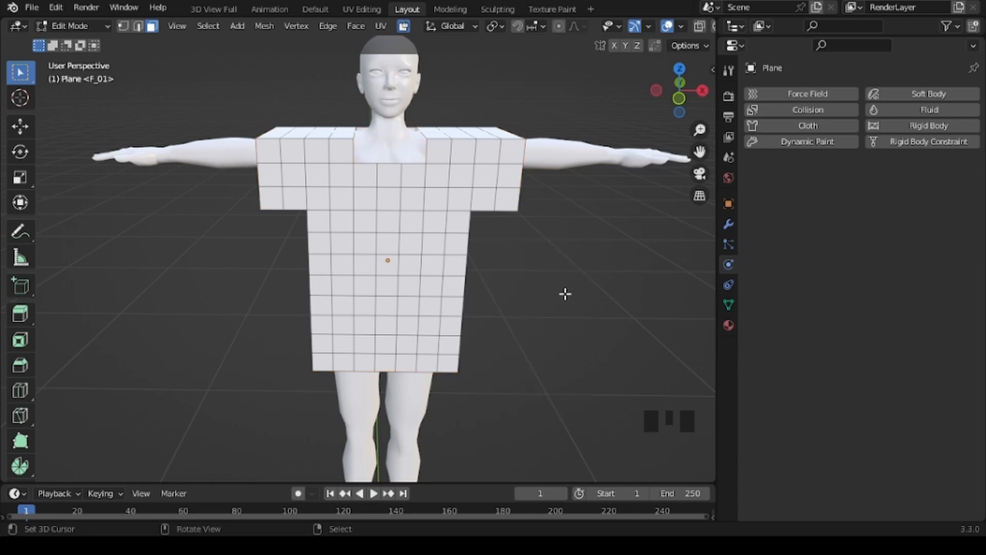
mouse_move(594, 295)
middle_down()
mouse_move(611, 376)
mouse_move(426, 290)
mouse_move(379, 226)
mouse_move(594, 280)
middle_up()
Return to Object Mode and give the lower body mesh's material a blue base color of about H 0.622, S 0.973, V 0.800.
key(Tab)
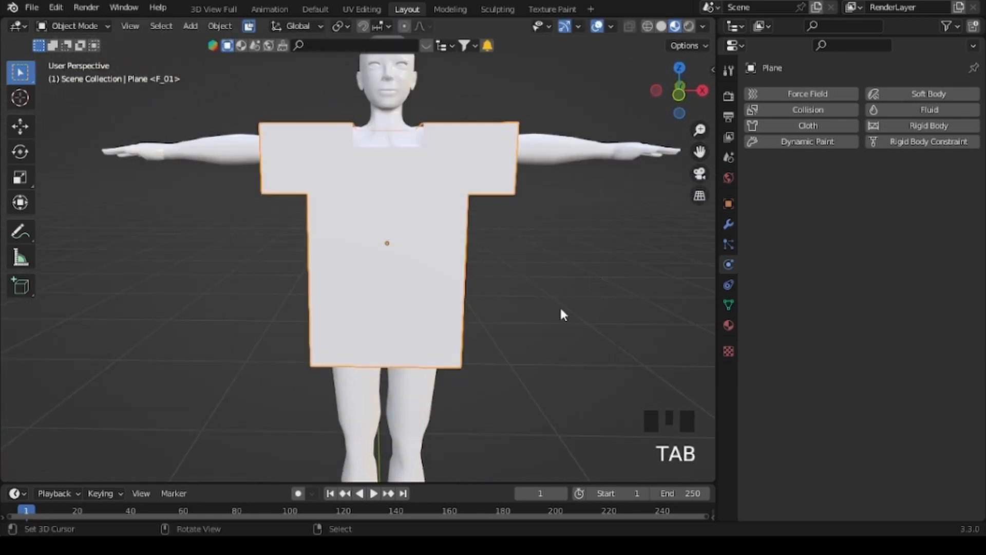
right_click(417, 402)
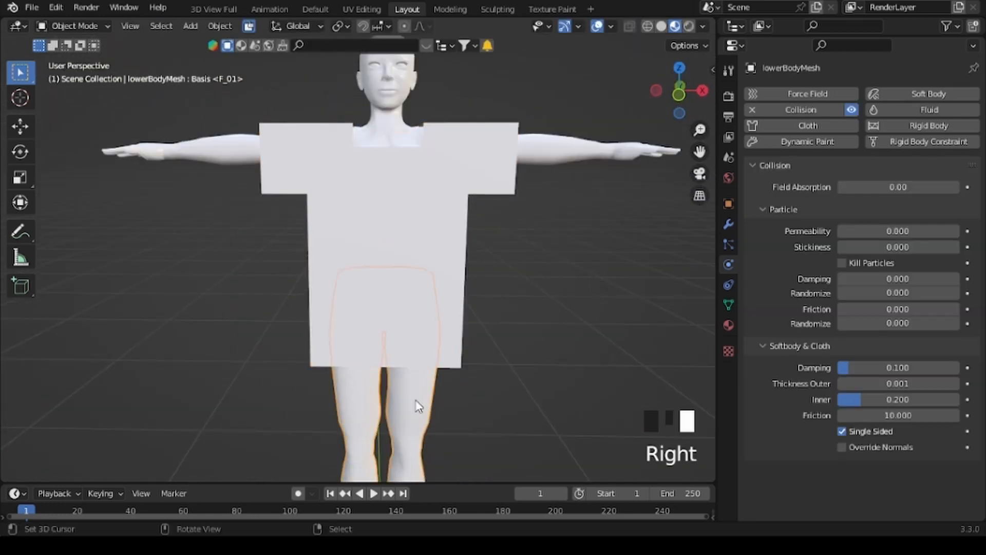
click(728, 324)
click(852, 248)
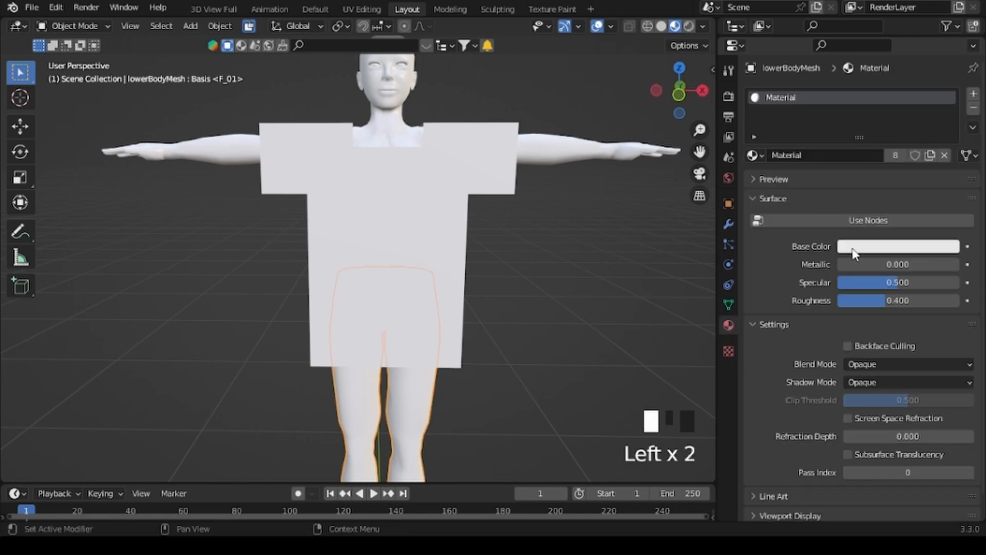
click(908, 54)
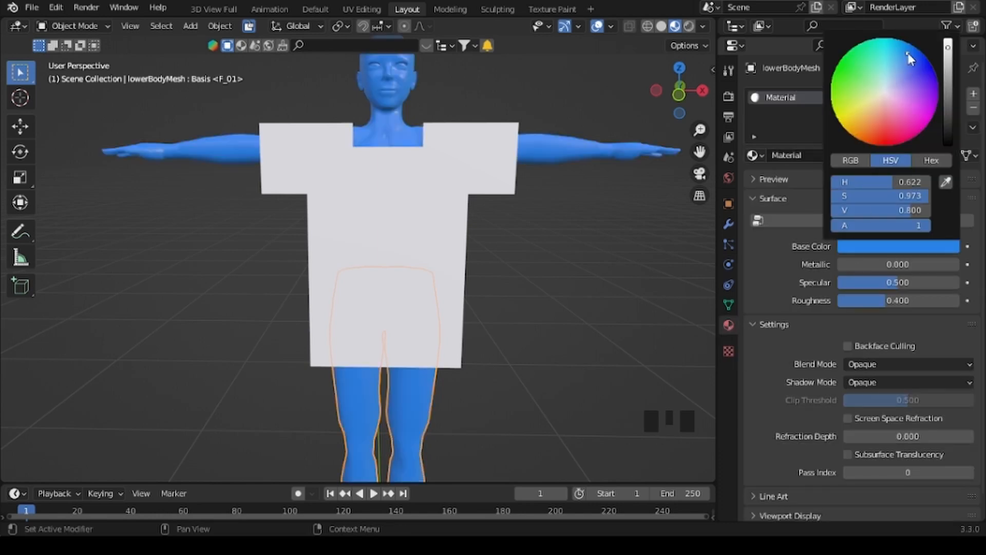
Edit the T-shirt mesh and circle-select the shoulder faces, the sleeve underside faces and all faces along one side of the torso.
right_click(407, 284)
right_click(448, 176)
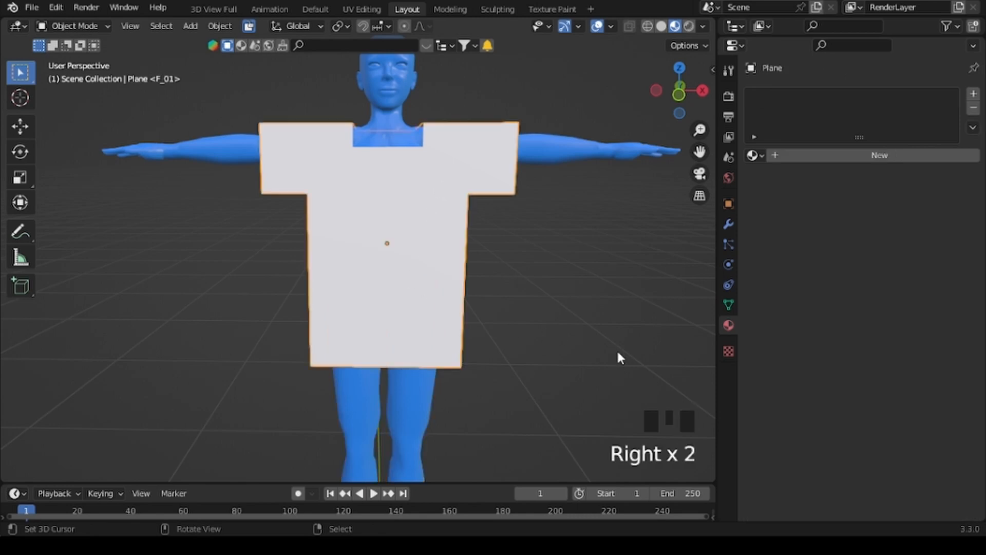
middle_drag(577, 325, 420, 311)
key(Tab)
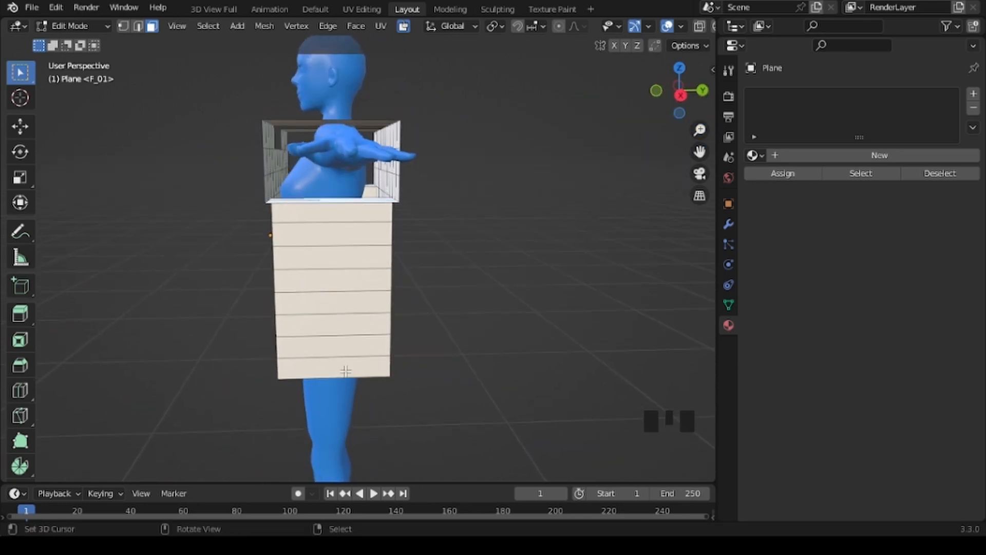
key(c)
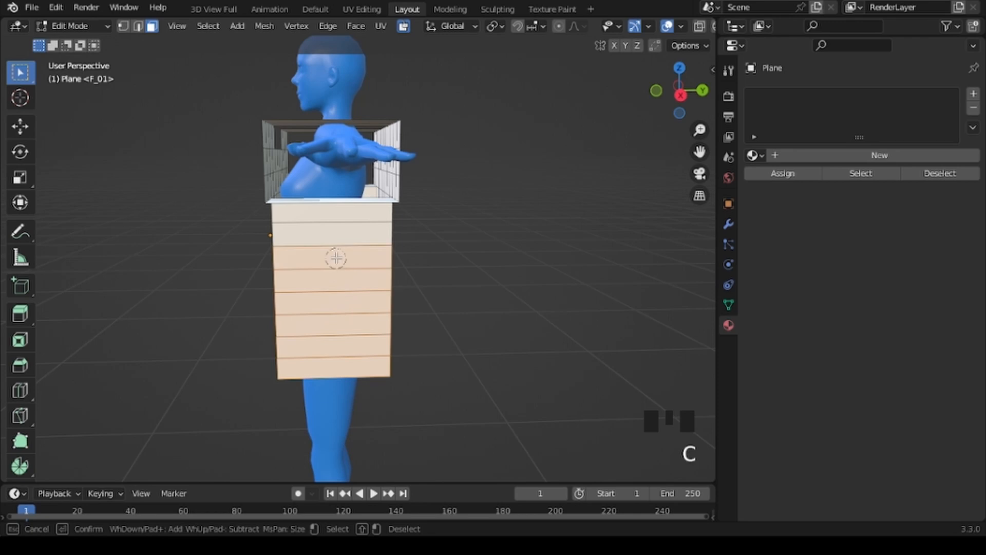
key(Escape)
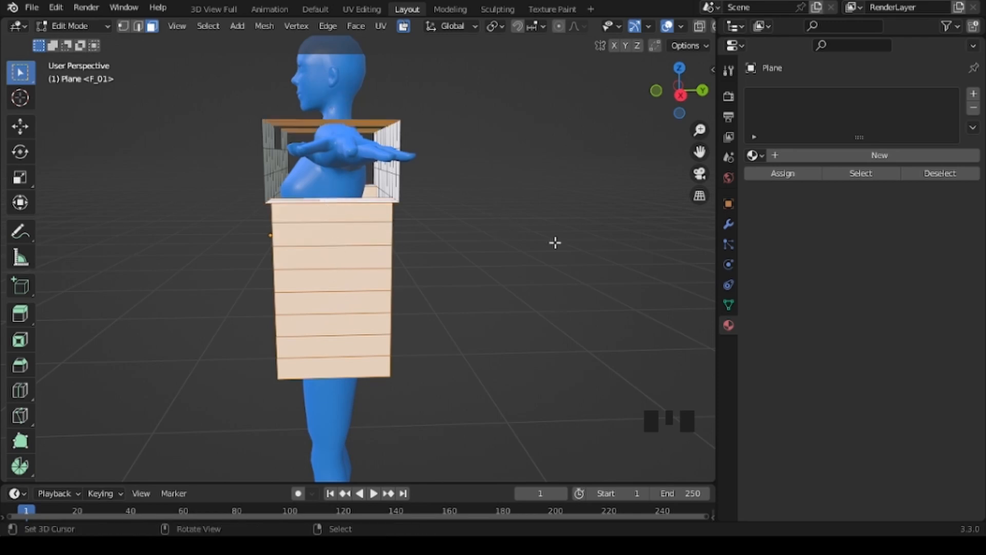
Add the faces on the other side of the torso and delete the selection with Only Faces, keeping the connecting edges.
mouse_move(555, 242)
middle_down()
mouse_move(557, 267)
mouse_move(552, 167)
mouse_move(471, 306)
mouse_move(288, 288)
mouse_move(225, 235)
middle_up()
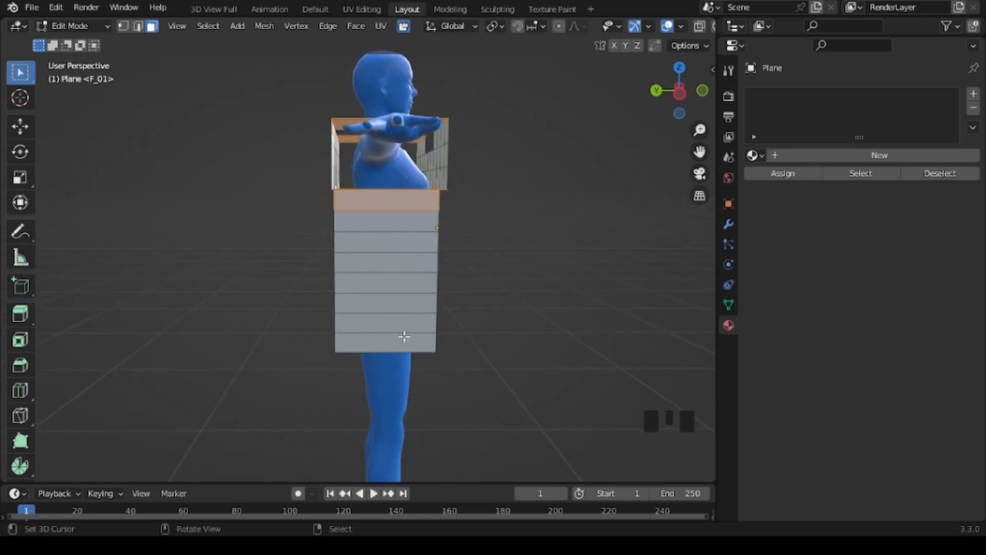
key(c)
drag(396, 363, 375, 209)
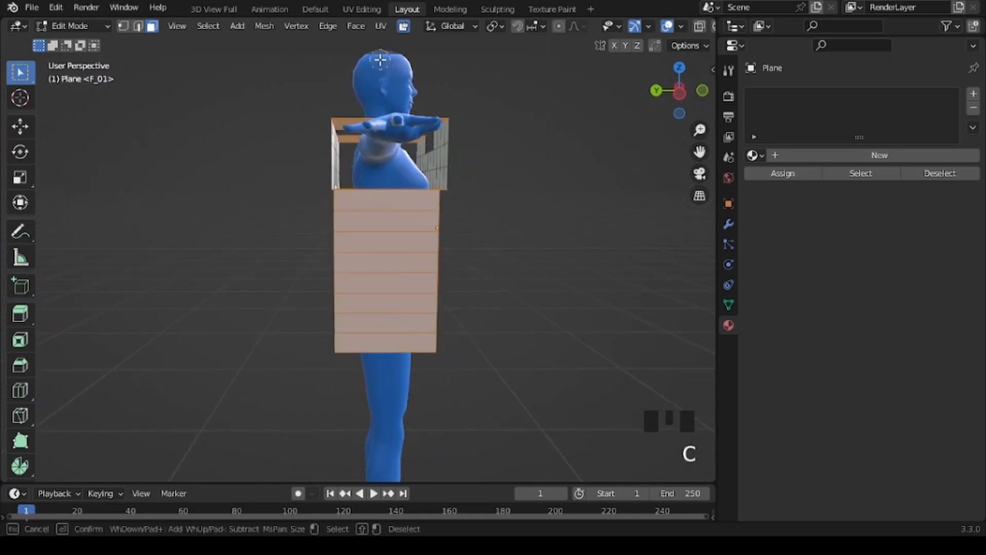
key(Escape)
middle_drag(599, 282, 354, 298)
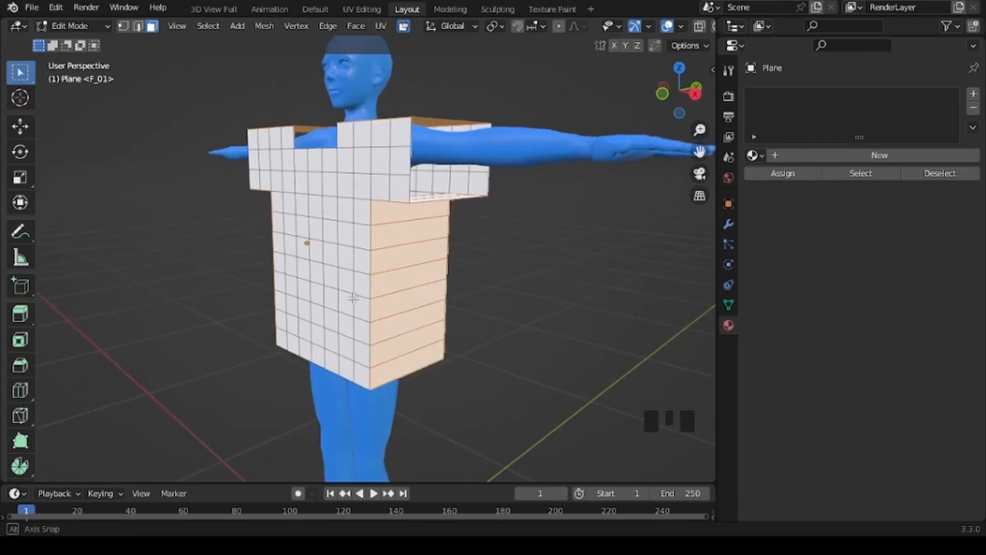
key(x)
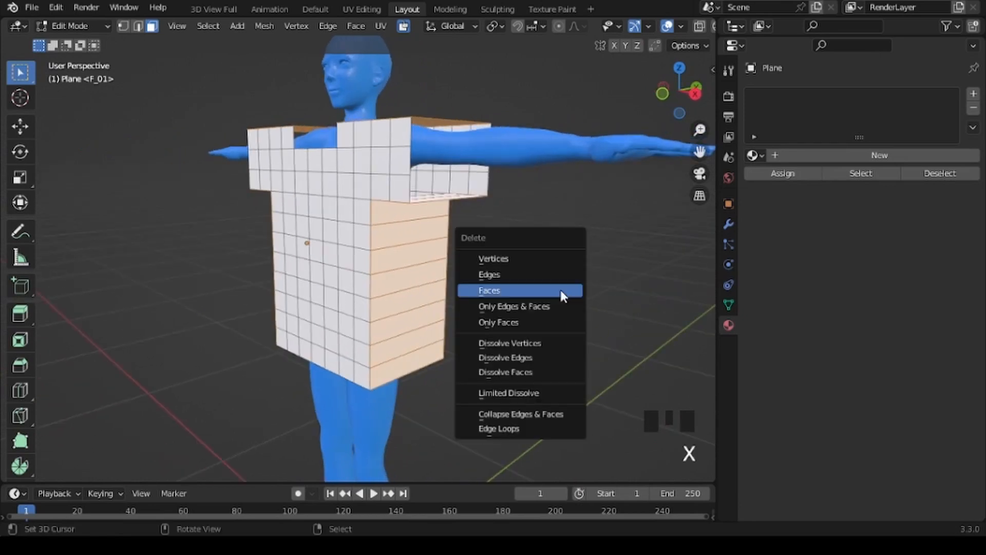
click(519, 321)
Switch to vertex selection and move the two lower corner vertices of the T-shirt's front neckline inward and up to round the opening.
middle_drag(575, 355, 659, 351)
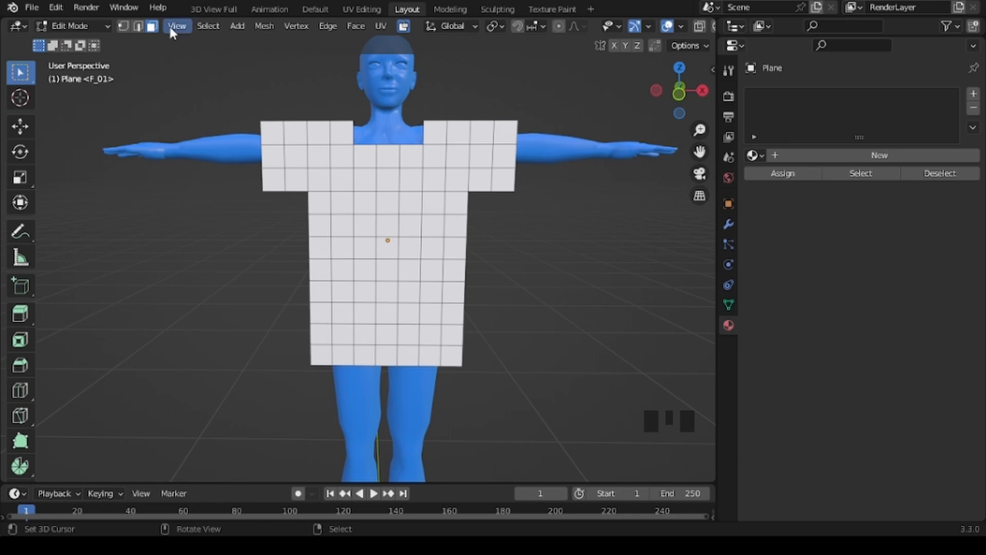
click(123, 26)
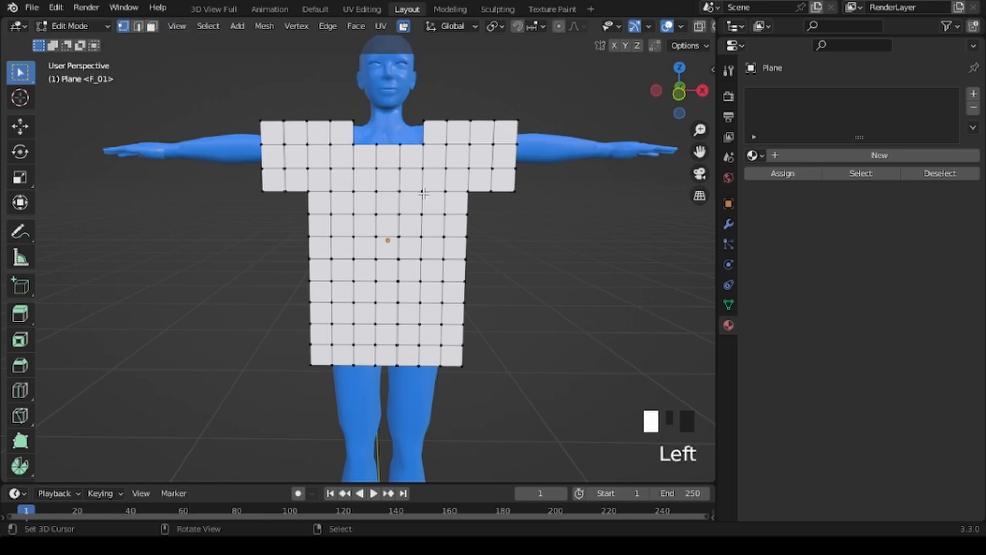
scroll(421, 191, up, 2)
shift+middle_drag(395, 159, 383, 288)
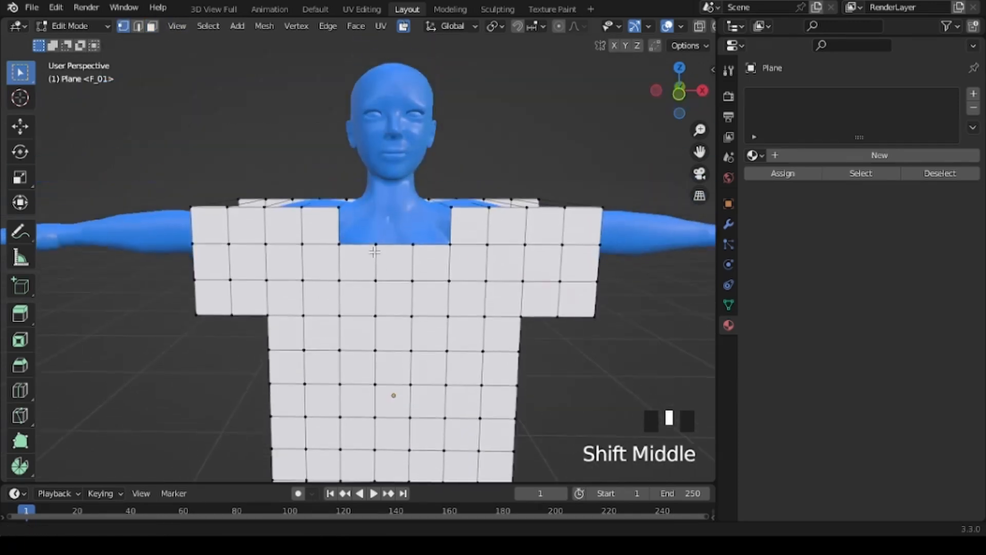
scroll(381, 240, up, 1)
middle_drag(380, 240, 428, 221)
scroll(485, 262, up, 2)
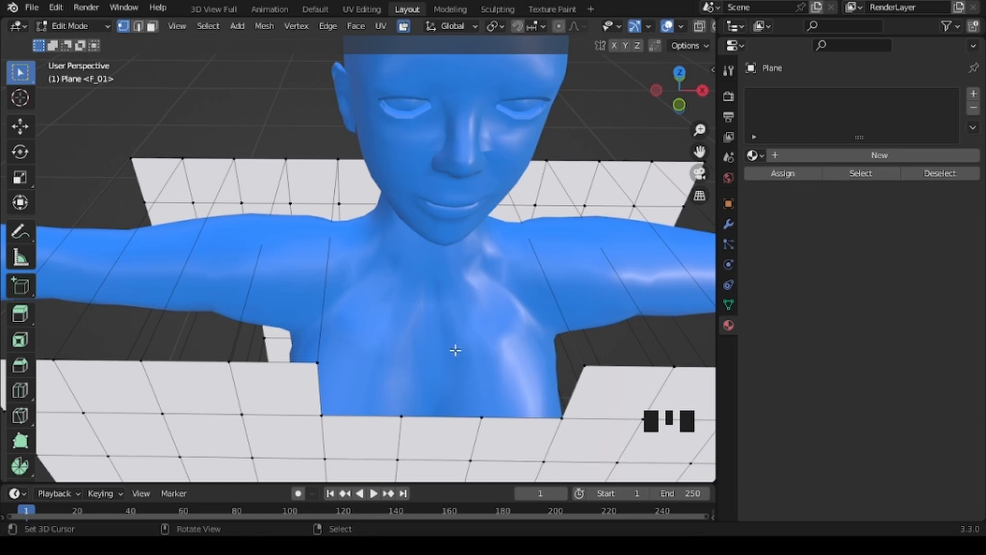
middle_drag(454, 348, 454, 302)
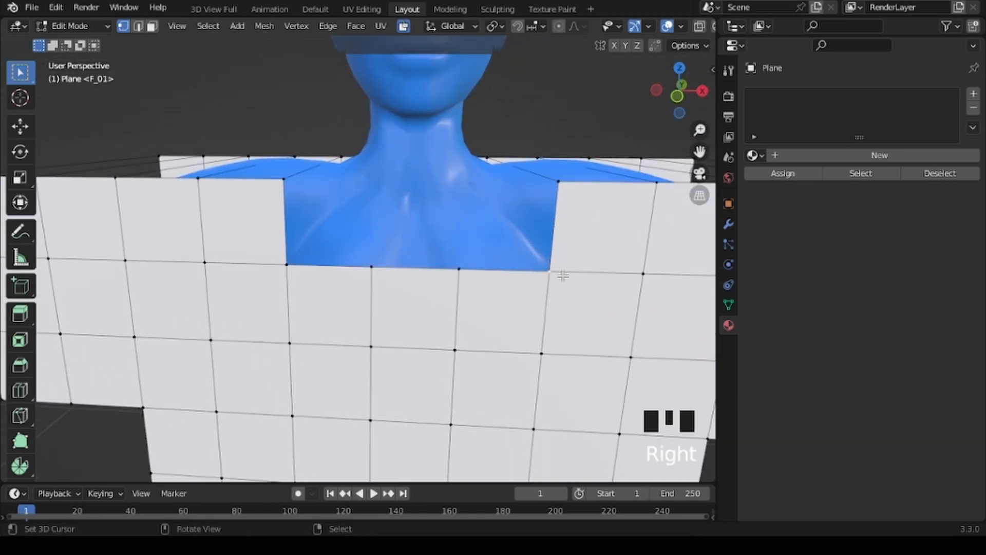
middle_drag(545, 310, 545, 292)
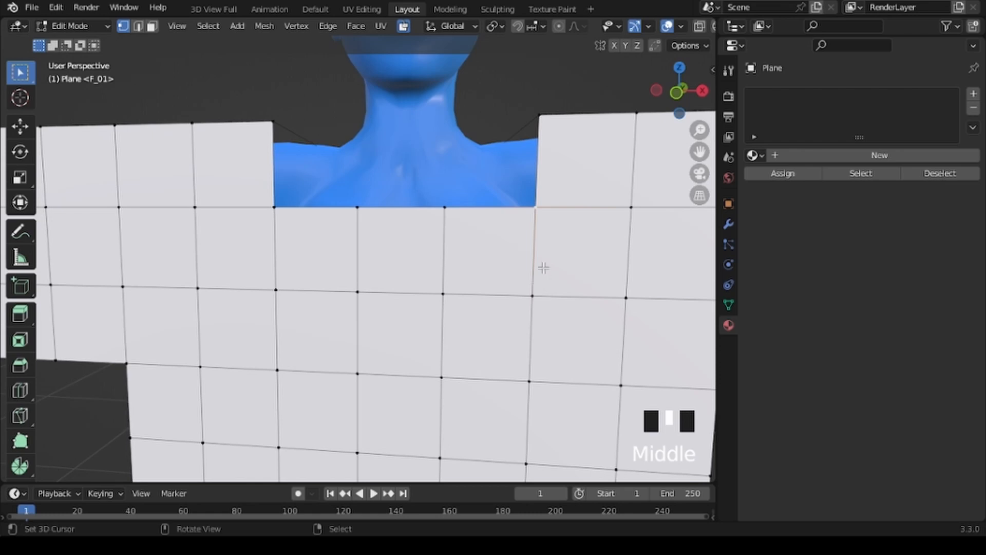
key(g)
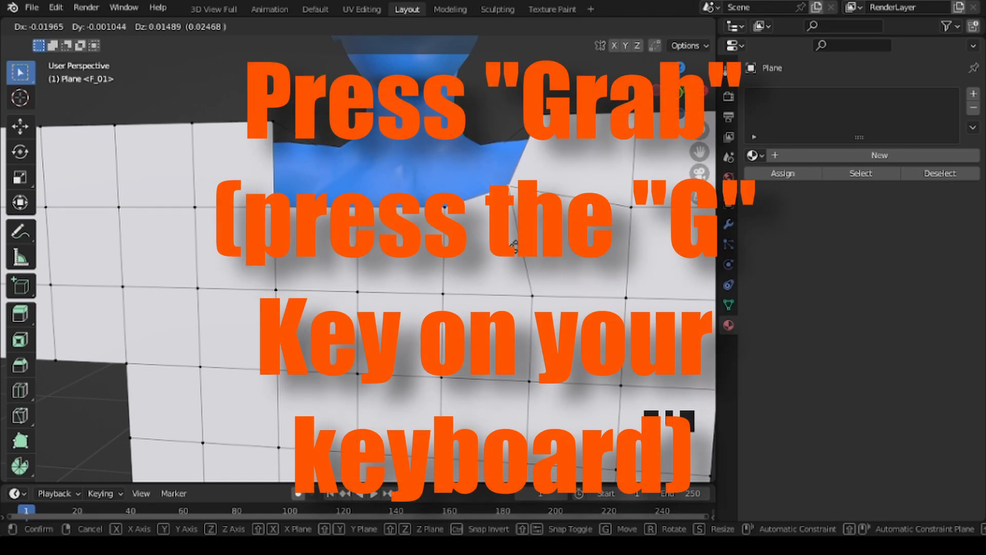
click(513, 246)
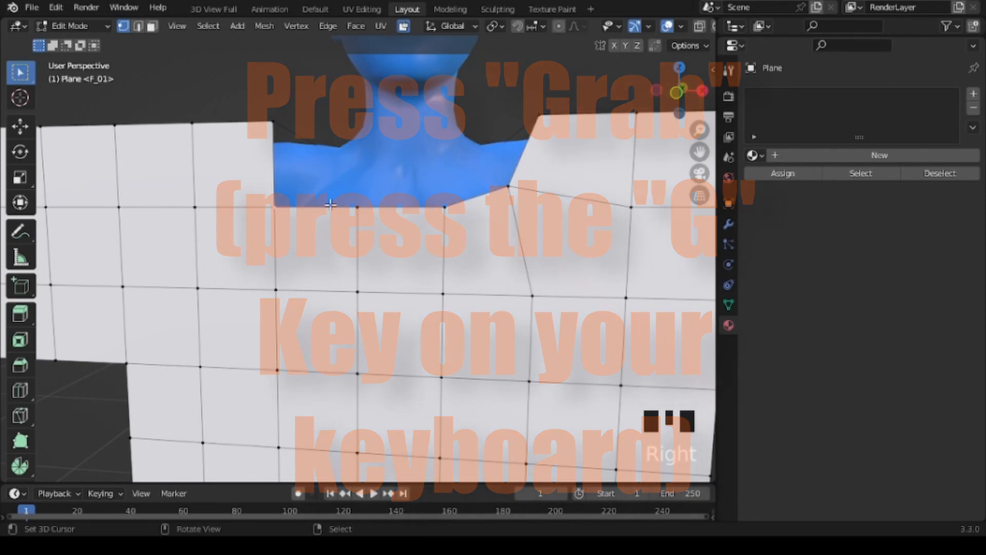
key(g)
click(352, 179)
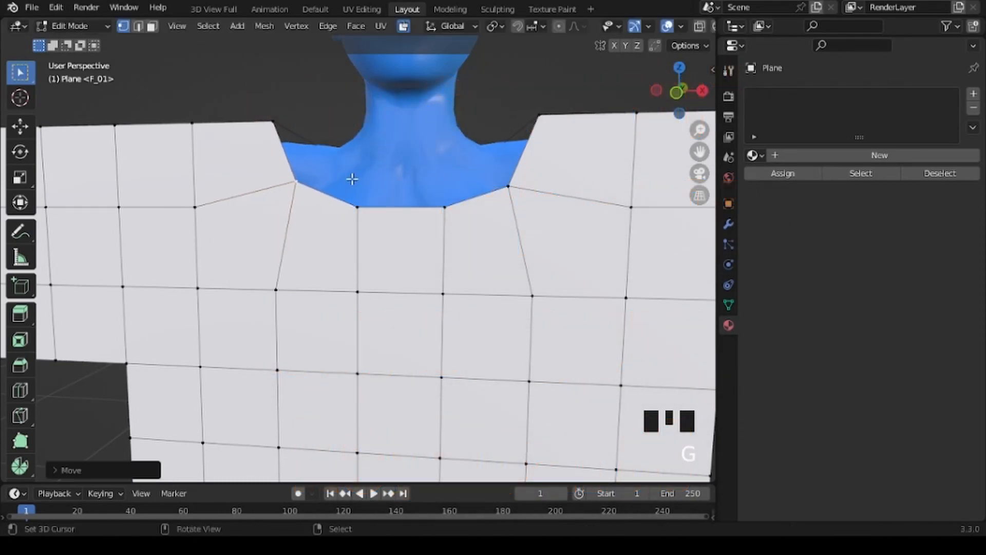
Move the center vertex of the T-shirt's back neckline slightly down to form a shallow dip behind the neck.
scroll(592, 212, down, 3)
middle_drag(594, 245, 291, 269)
scroll(318, 252, up, 2)
right_click(330, 176)
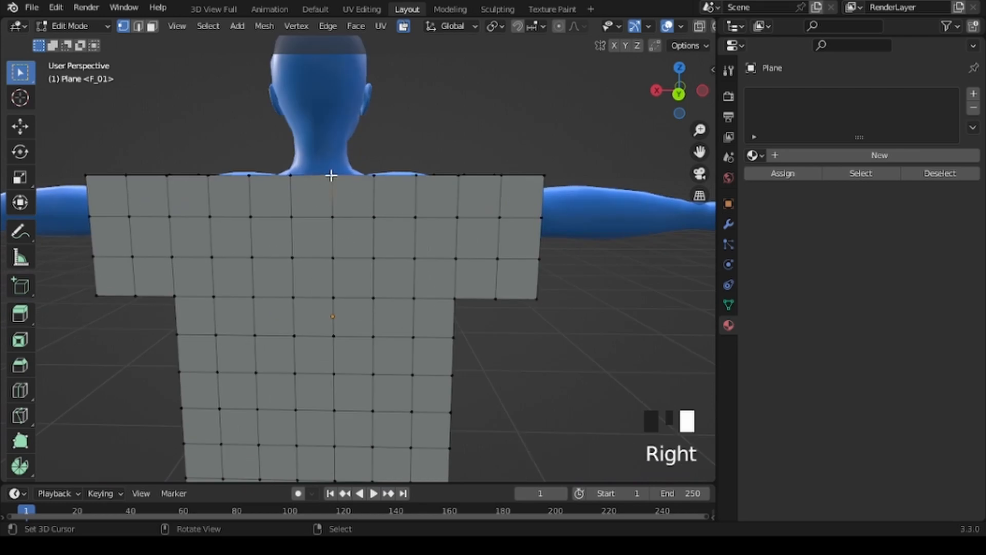
key(g)
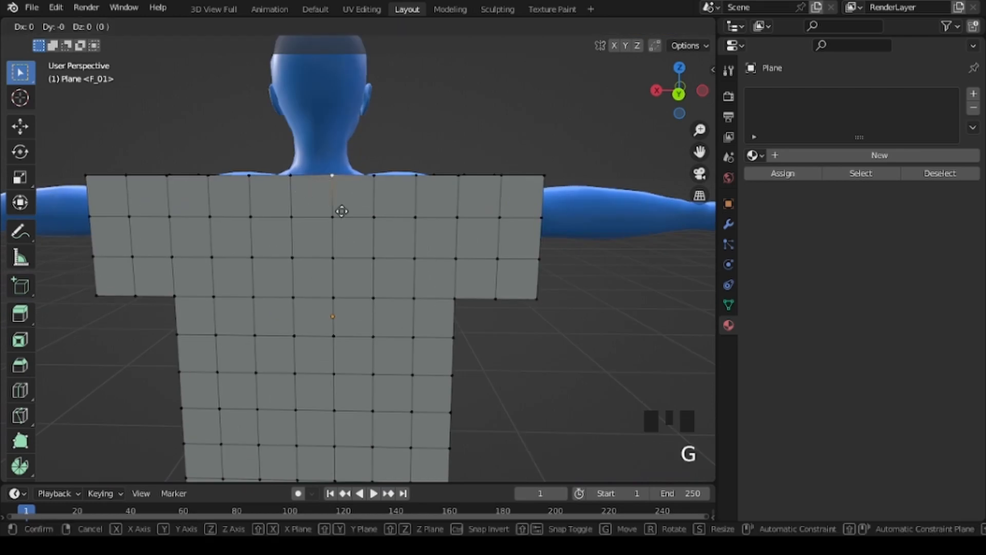
click(341, 220)
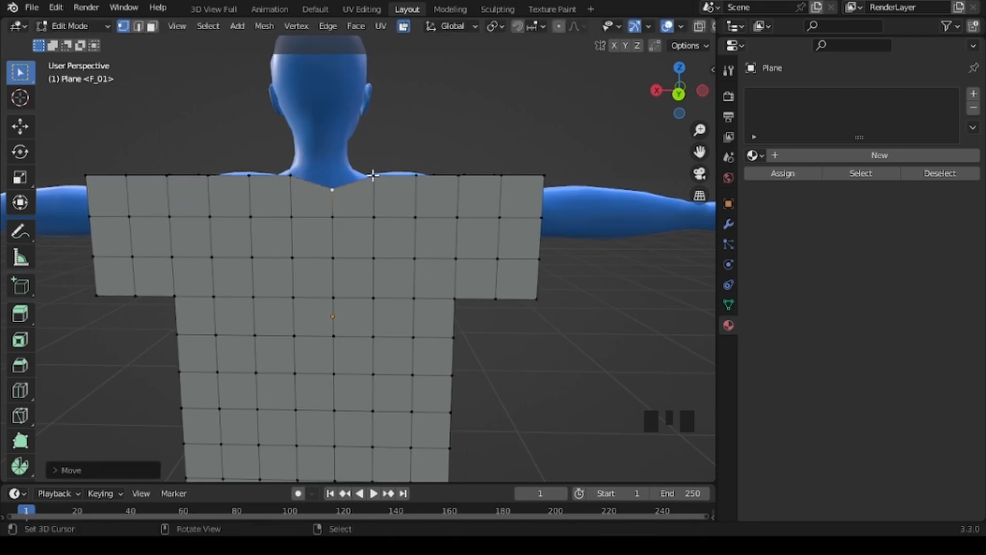
Select the whole T-shirt mesh and raise it slightly along the global Z axis.
middle_drag(121, 347, 413, 348)
scroll(439, 355, down, 6)
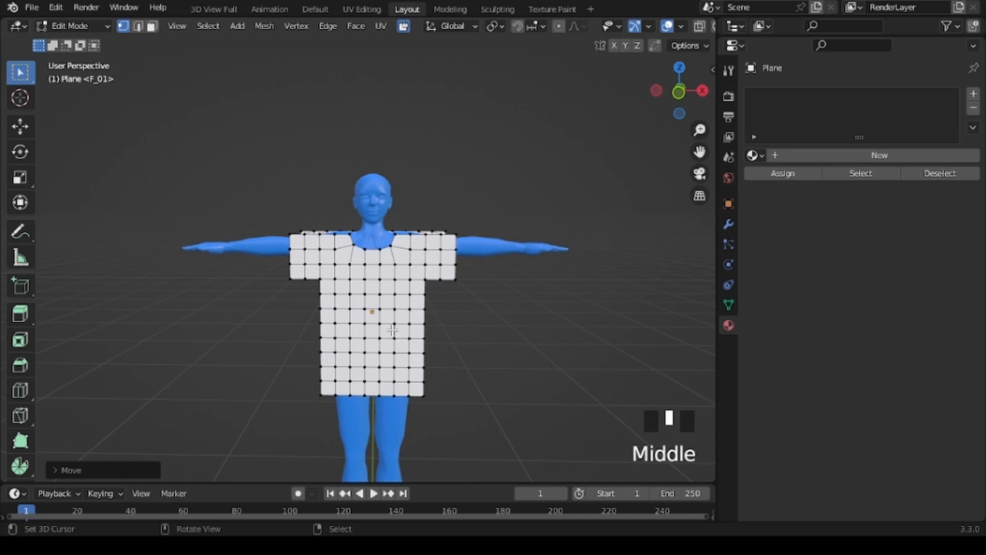
key(a)
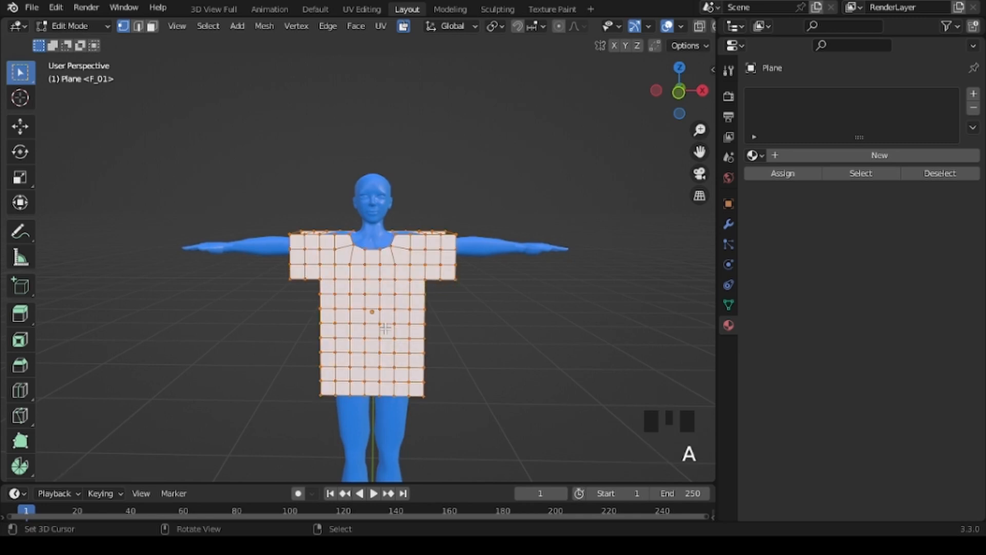
mouse_move(385, 328)
middle_down()
mouse_move(239, 341)
mouse_move(374, 325)
mouse_move(377, 338)
middle_up()
scroll(374, 326, up, 2)
scroll(373, 326, up, 1)
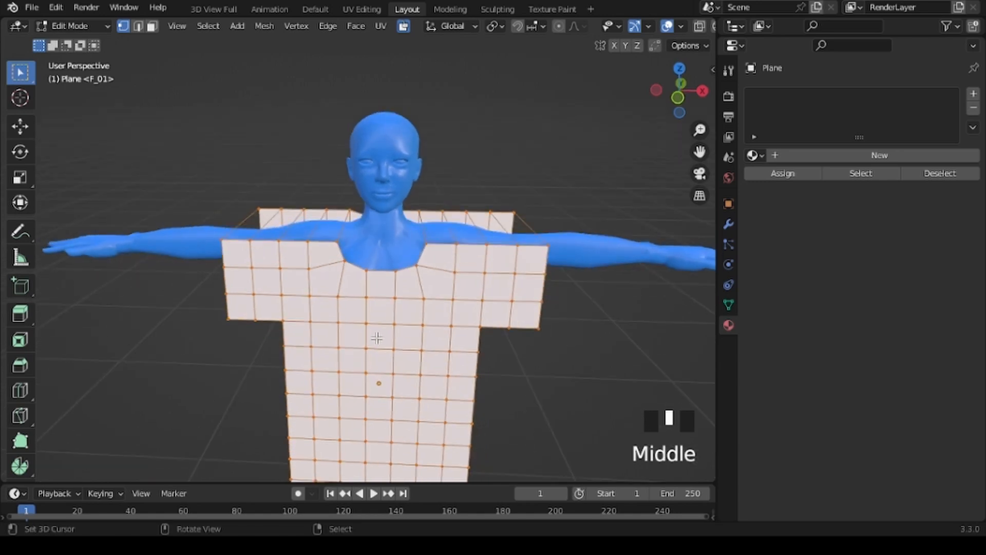
key(g)
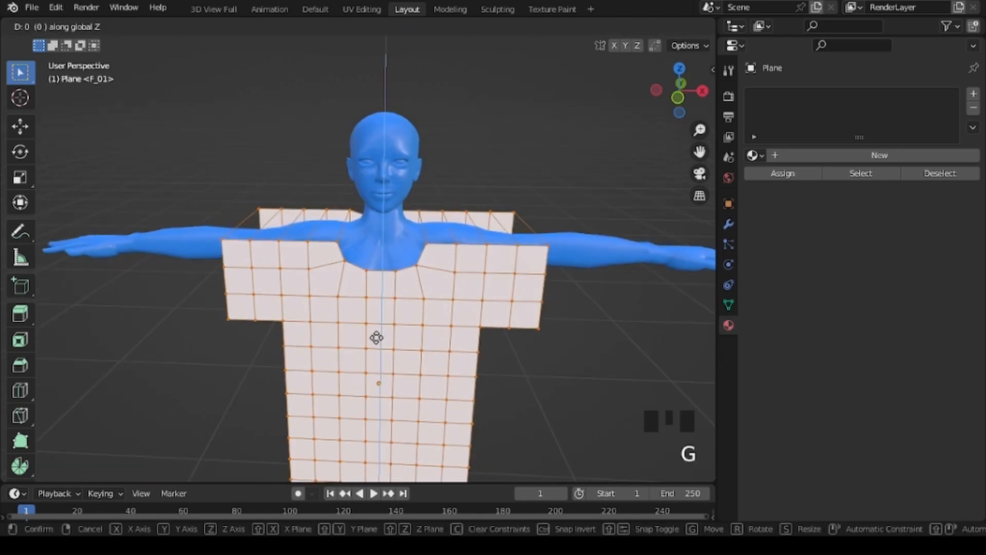
click(374, 334)
Return to Object Mode and add Cloth physics to the T-shirt.
middle_drag(523, 362, 537, 416)
scroll(539, 412, up, 3)
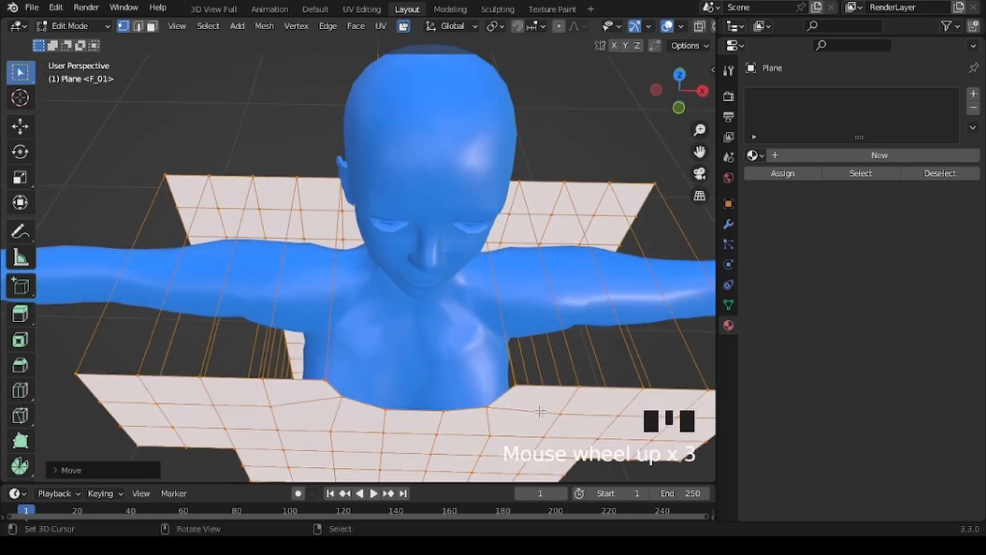
scroll(539, 410, down, 5)
middle_drag(535, 407, 529, 335)
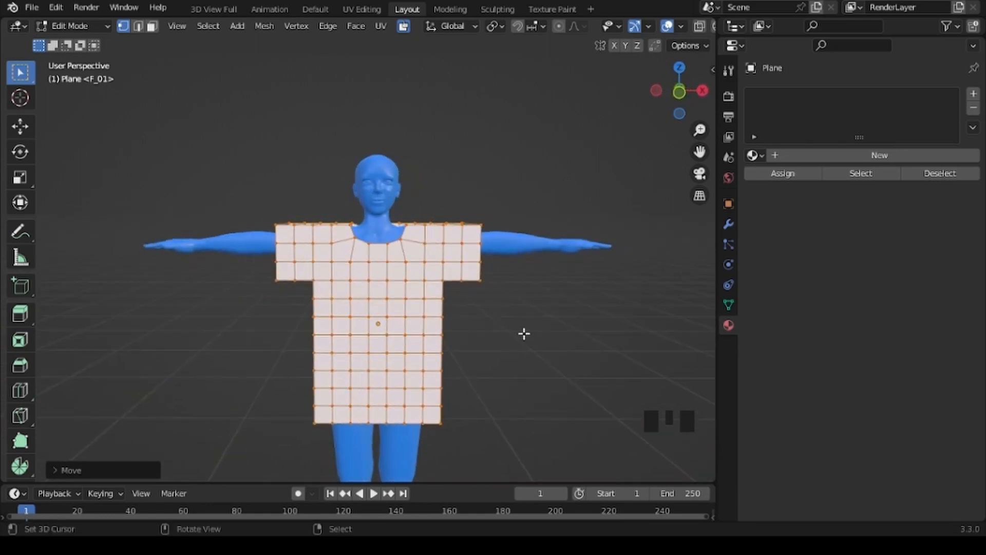
key(Tab)
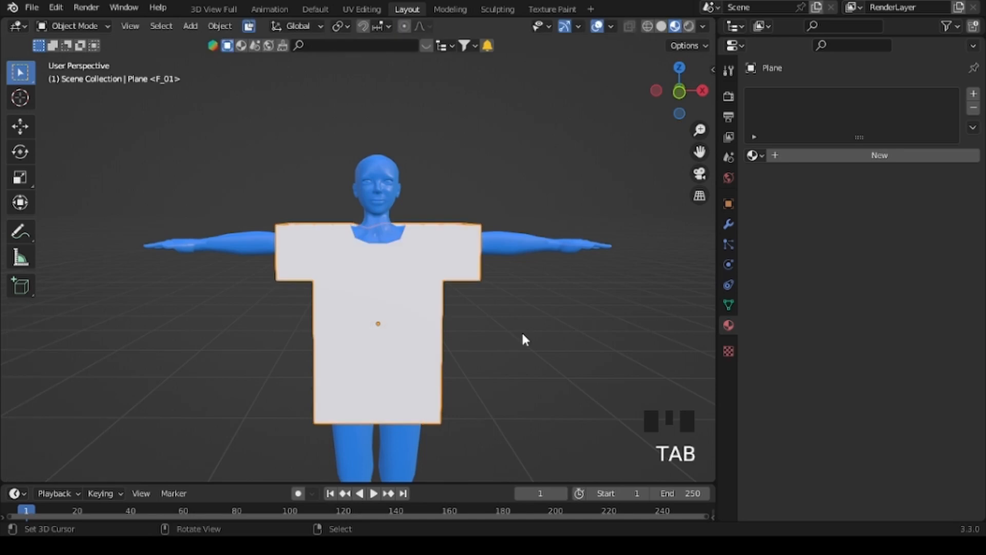
mouse_move(548, 327)
middle_down()
mouse_move(456, 392)
mouse_move(245, 341)
mouse_move(224, 318)
mouse_move(584, 324)
mouse_move(544, 319)
middle_up()
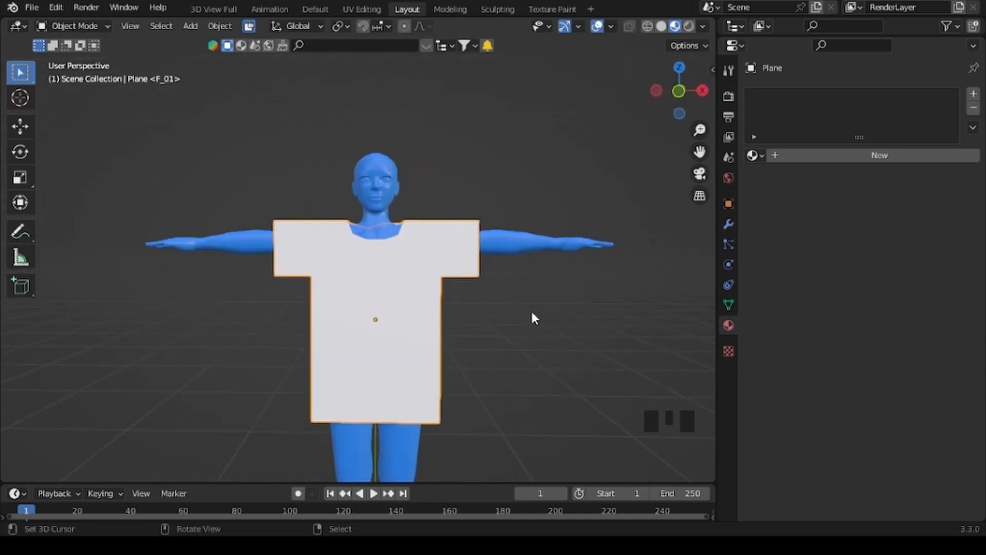
click(728, 265)
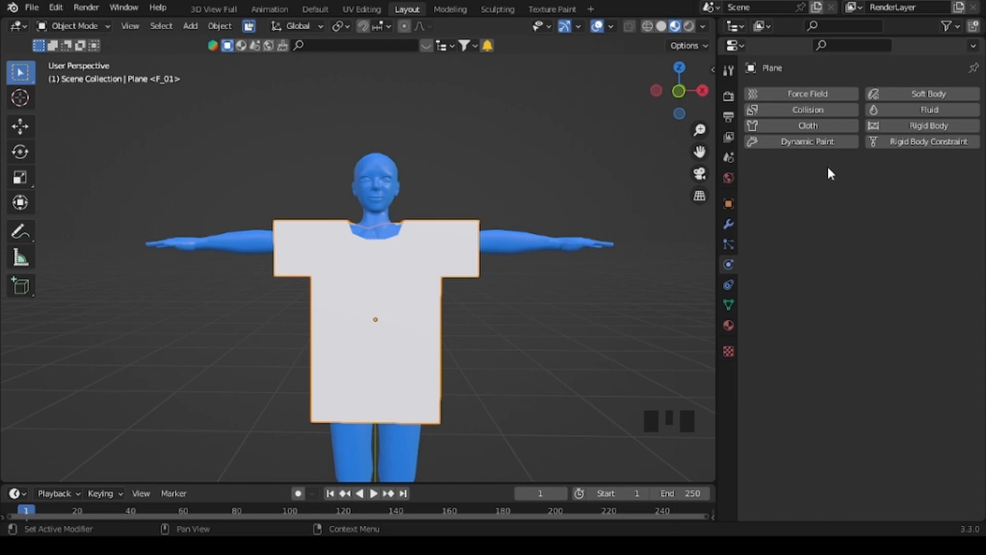
click(812, 126)
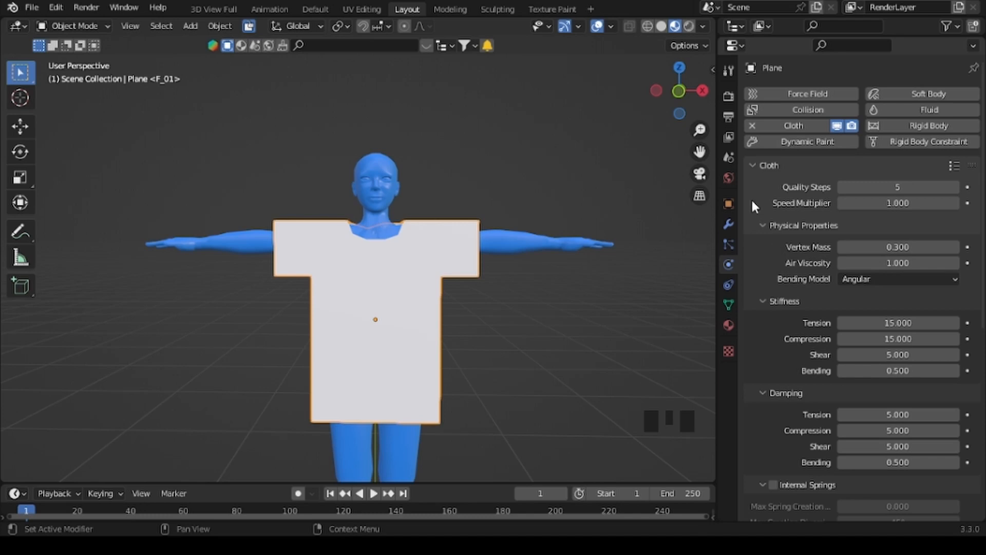
Set the end frame of the T-shirt's cloth simulation cache to 150.
click(763, 225)
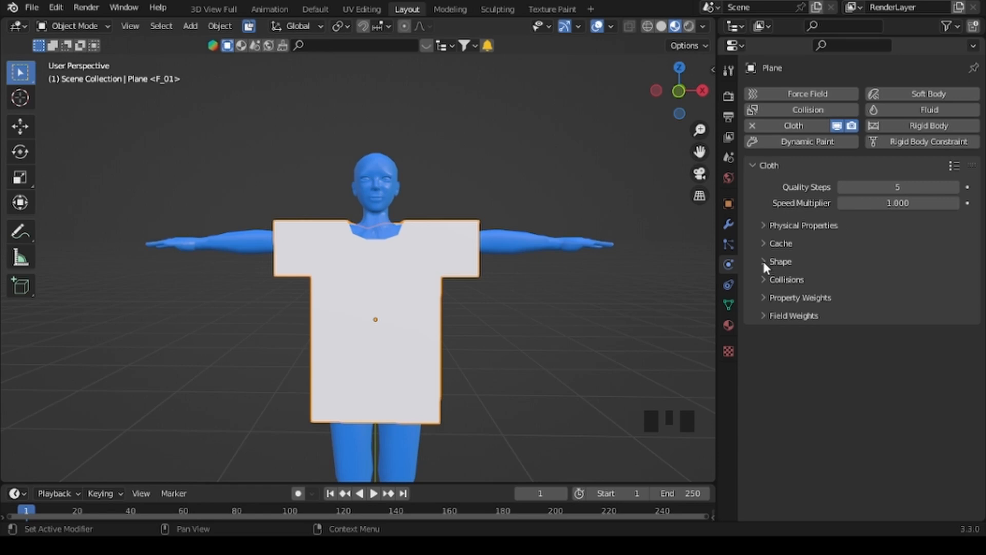
click(765, 244)
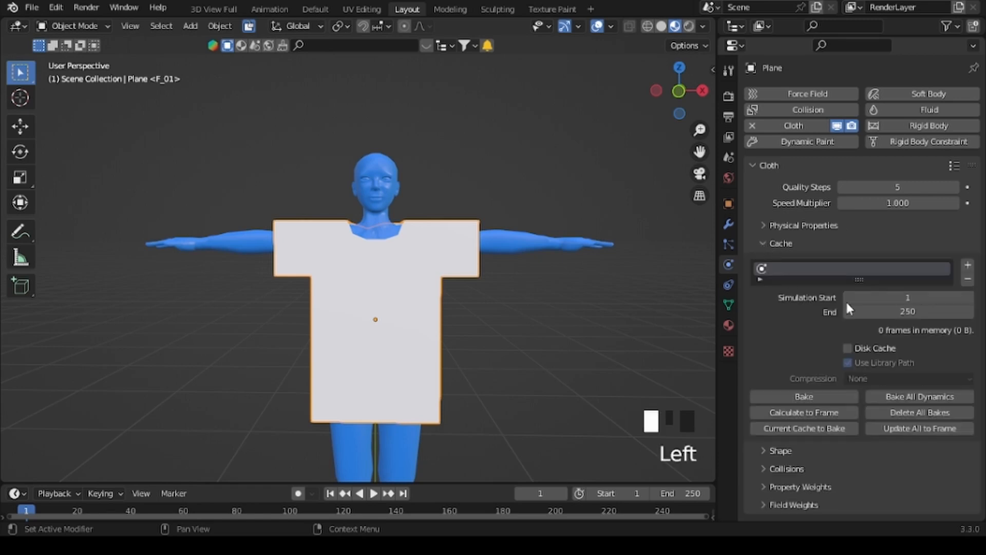
double_click(919, 313)
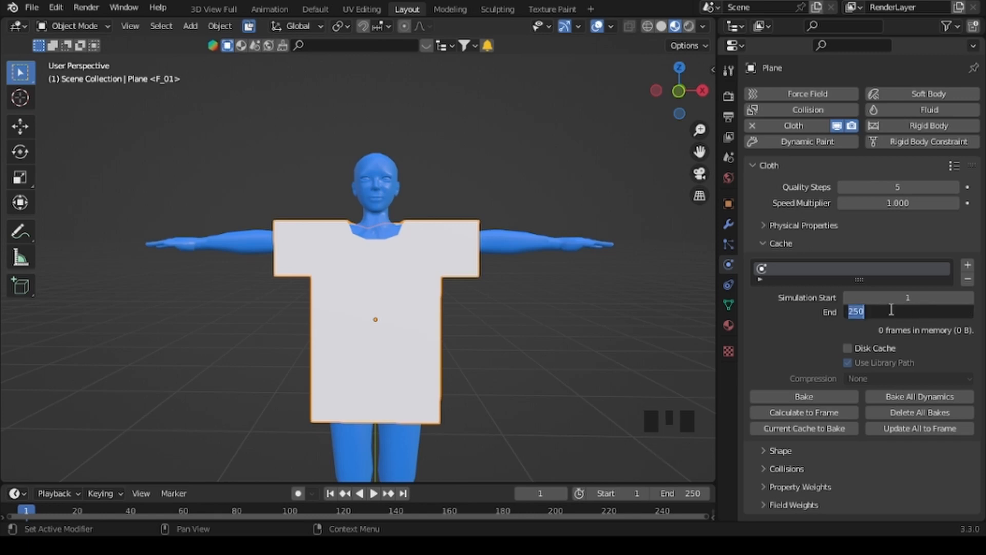
text(150)
key(Return)
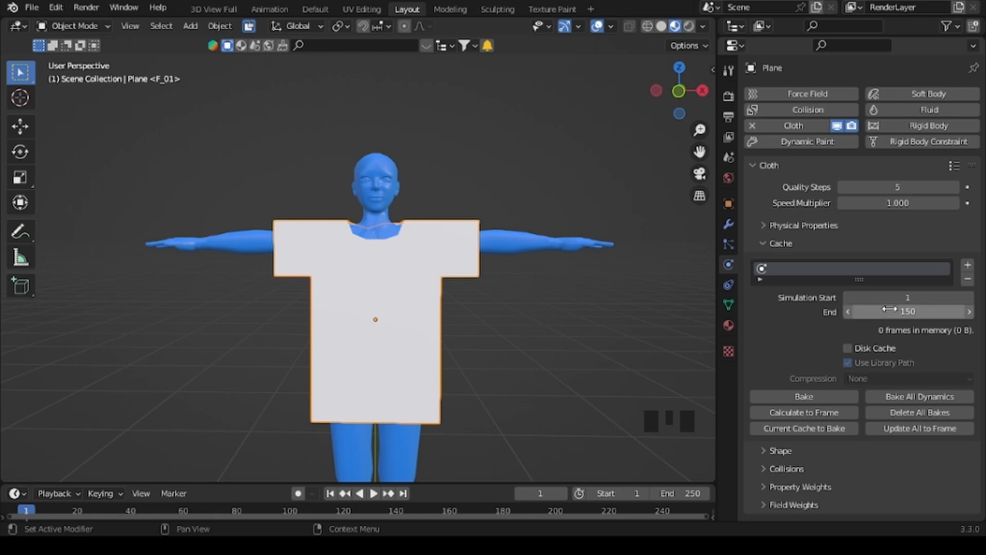
click(763, 243)
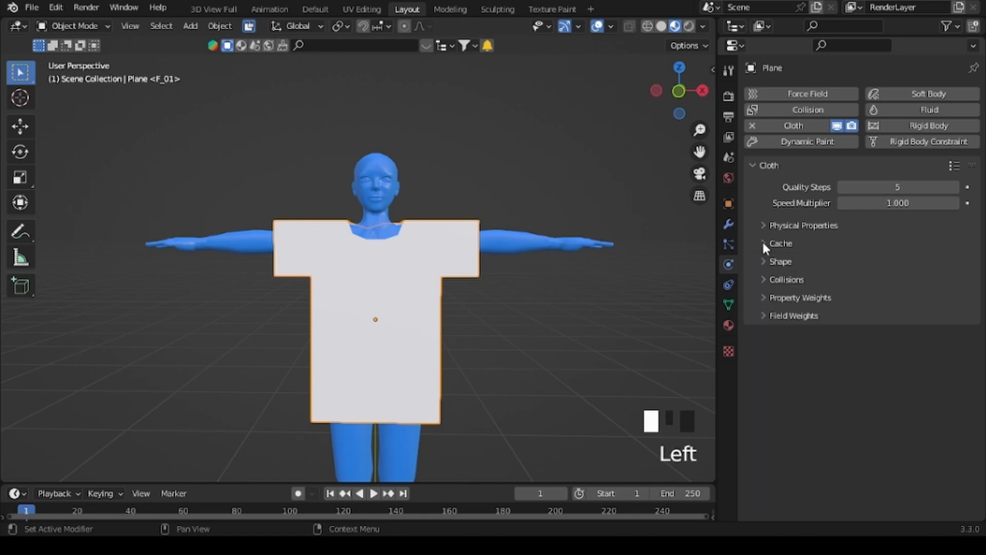
Enable Sewing in the cloth's shape settings with a Max Sewing Force of 10 and a Shrinking Factor of 0.01.
click(763, 261)
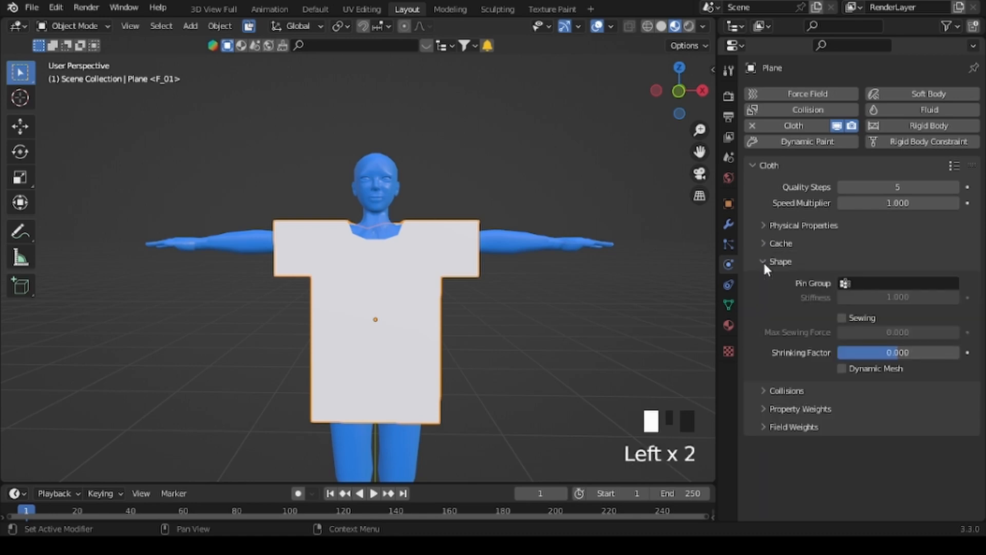
click(841, 317)
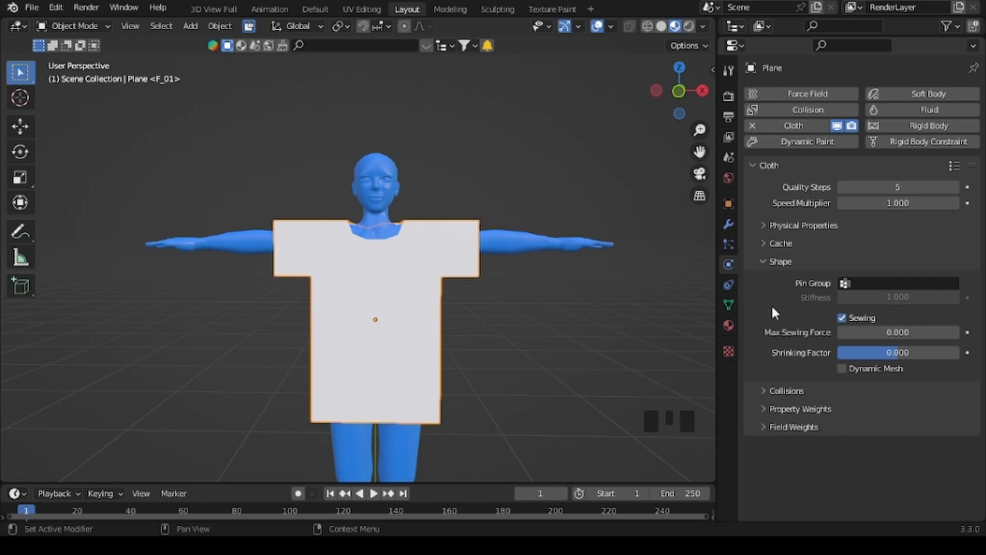
click(878, 332)
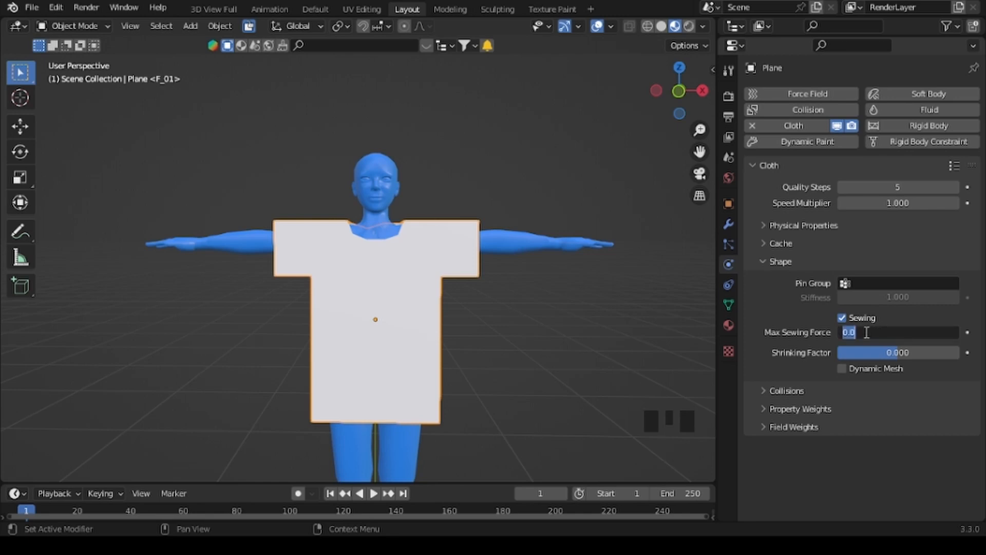
text(10)
key(Return)
click(872, 352)
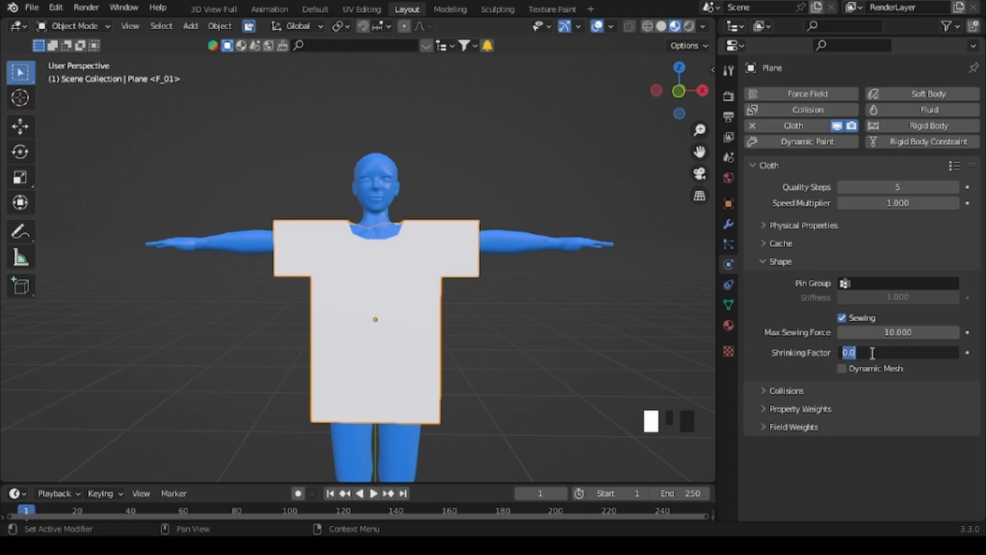
text(0.01)
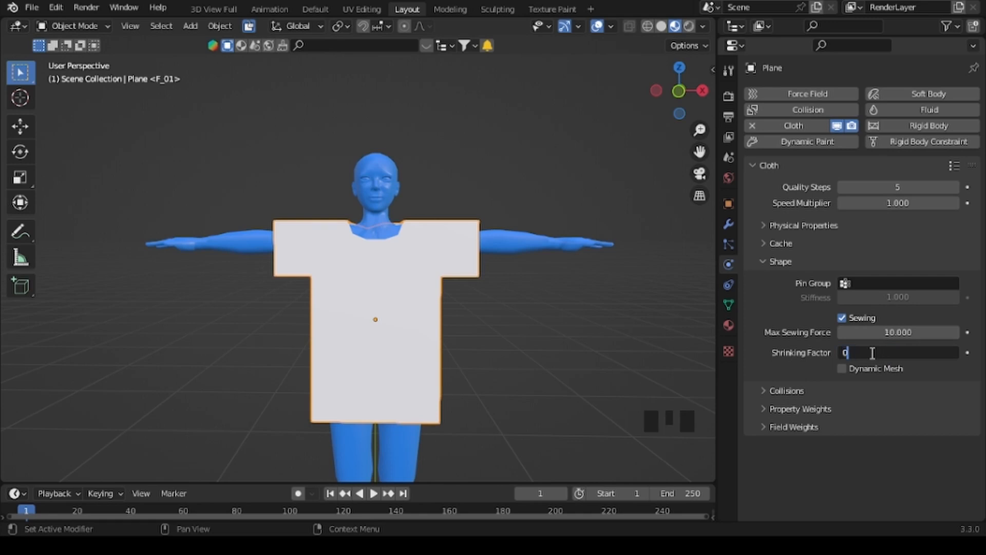
key(Return)
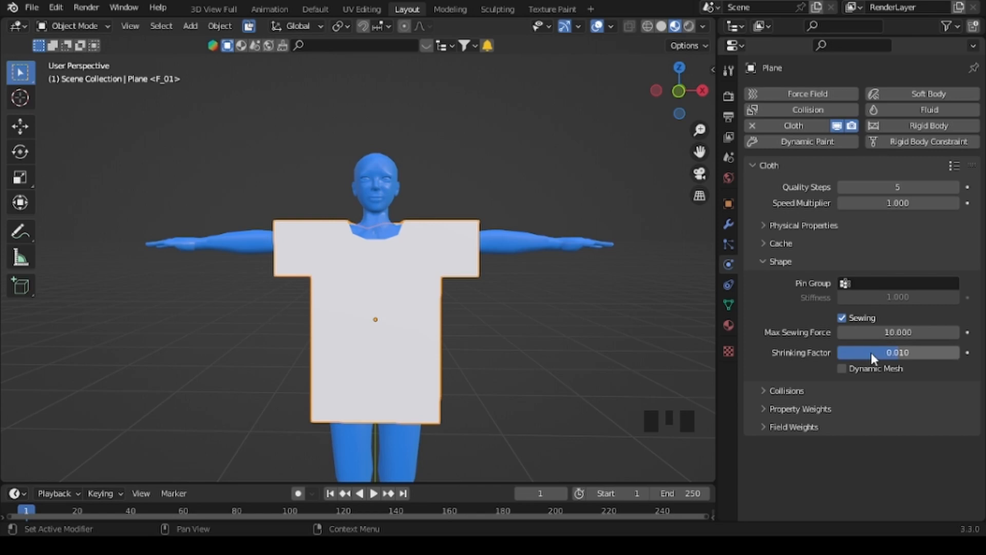
Set the collision Quality of the T-shirt's cloth simulation to 10.
click(763, 262)
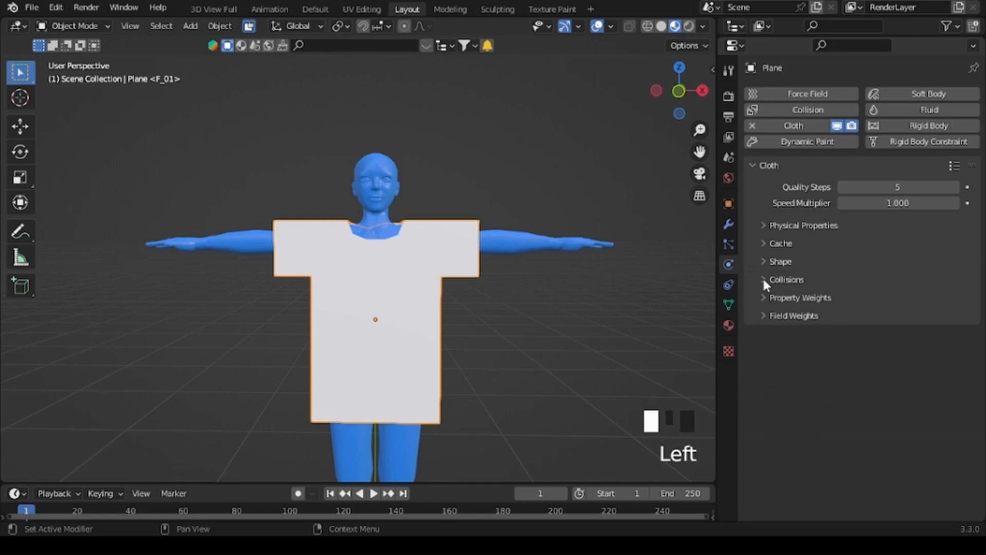
click(763, 280)
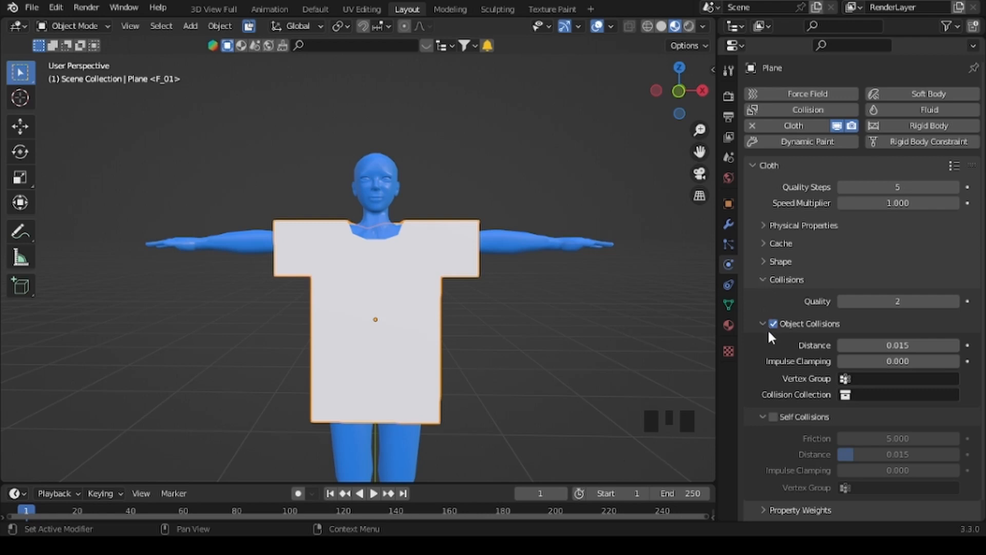
scroll(769, 338, down, 3)
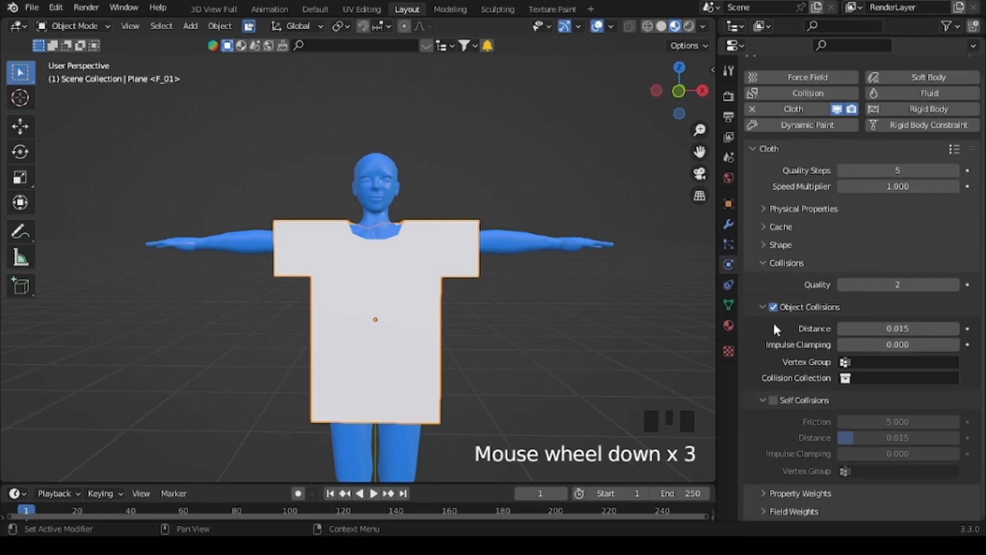
click(890, 286)
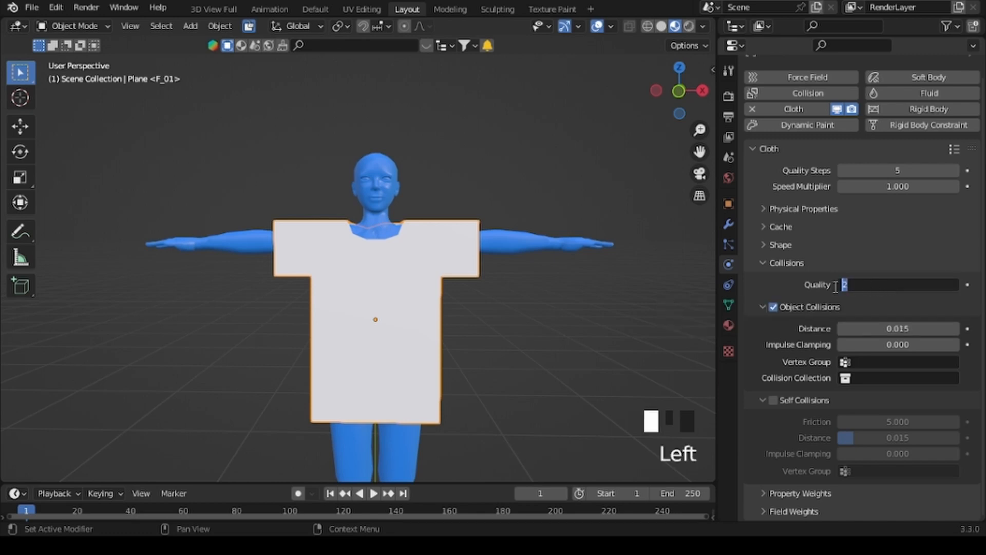
text(10)
key(Return)
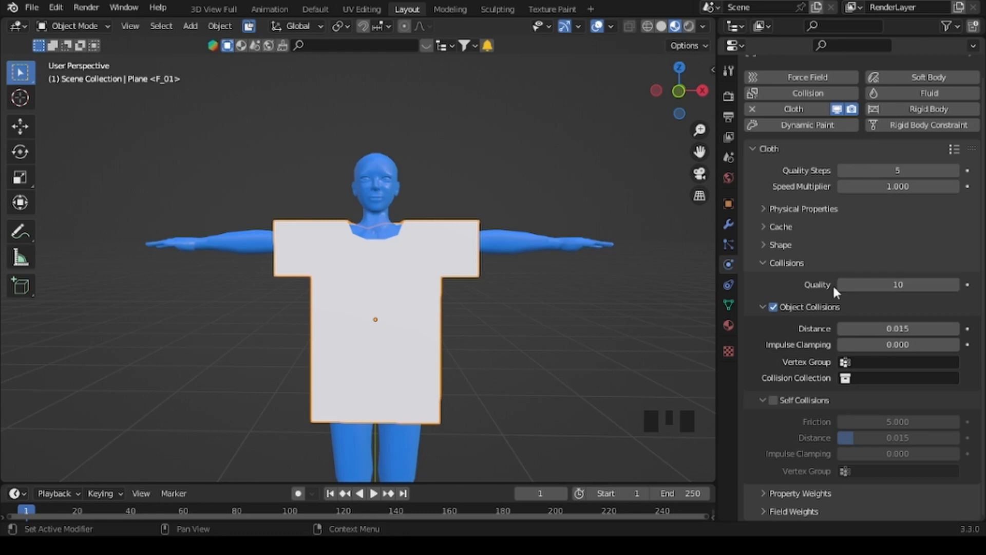
Set the Object Collisions Distance of the T-shirt's cloth to 0.01.
click(874, 328)
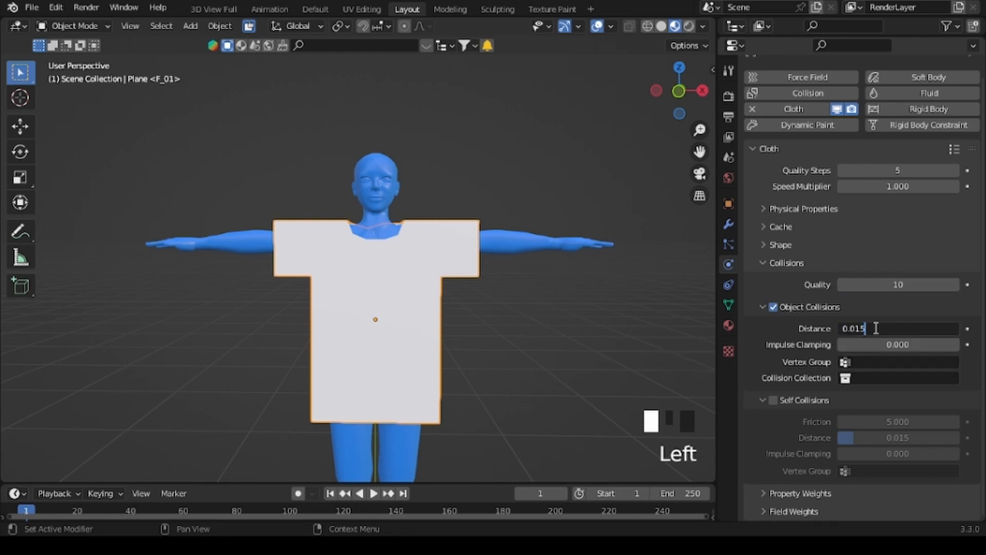
drag(866, 328, 837, 329)
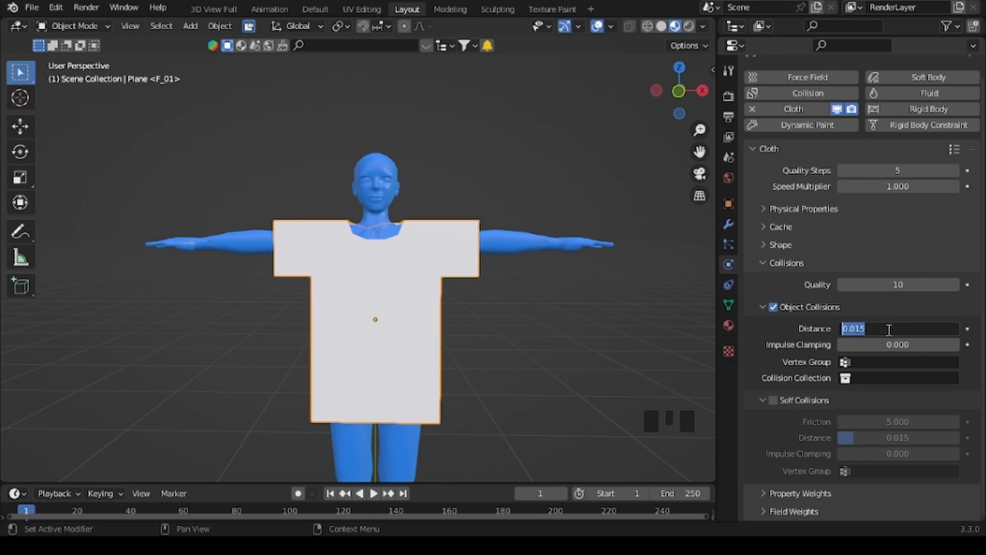
text(0.01)
key(Return)
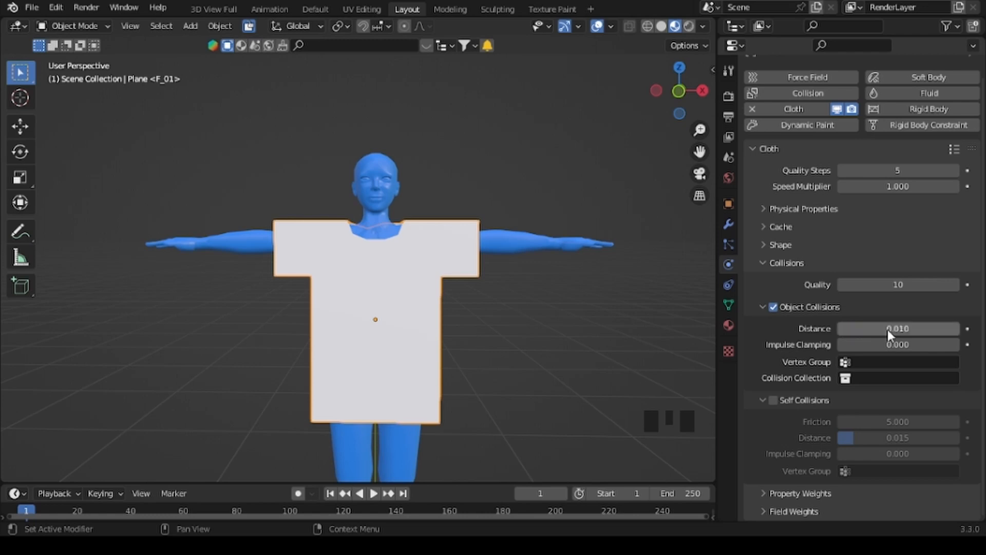
Enable Self Collisions for the T-shirt's cloth and set their Distance to 0.01.
click(762, 262)
click(765, 280)
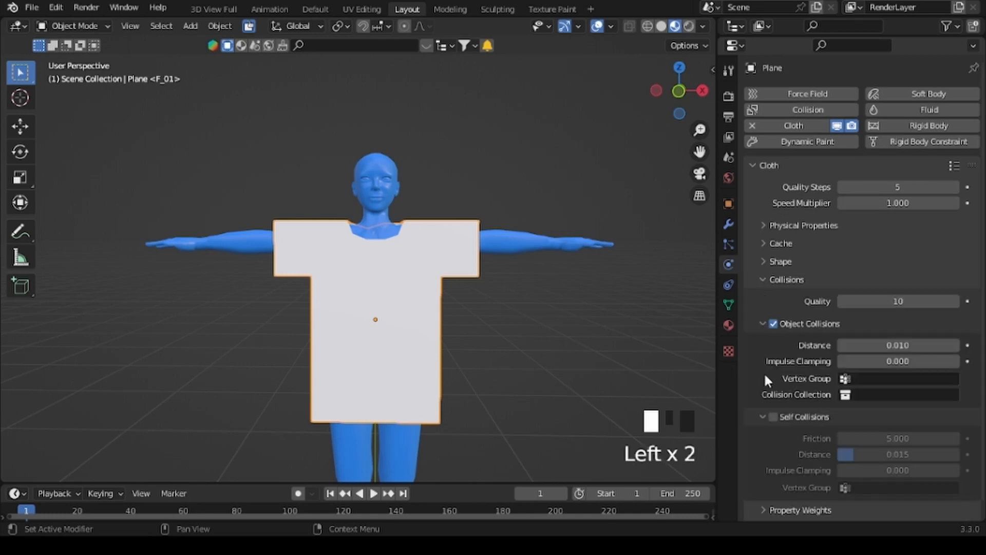
scroll(766, 368, down, 2)
click(773, 400)
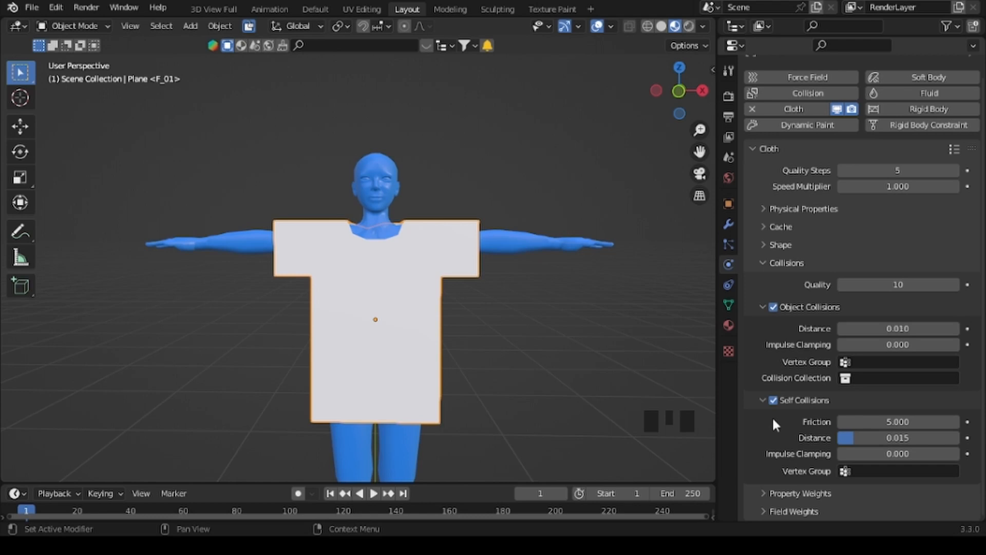
click(881, 436)
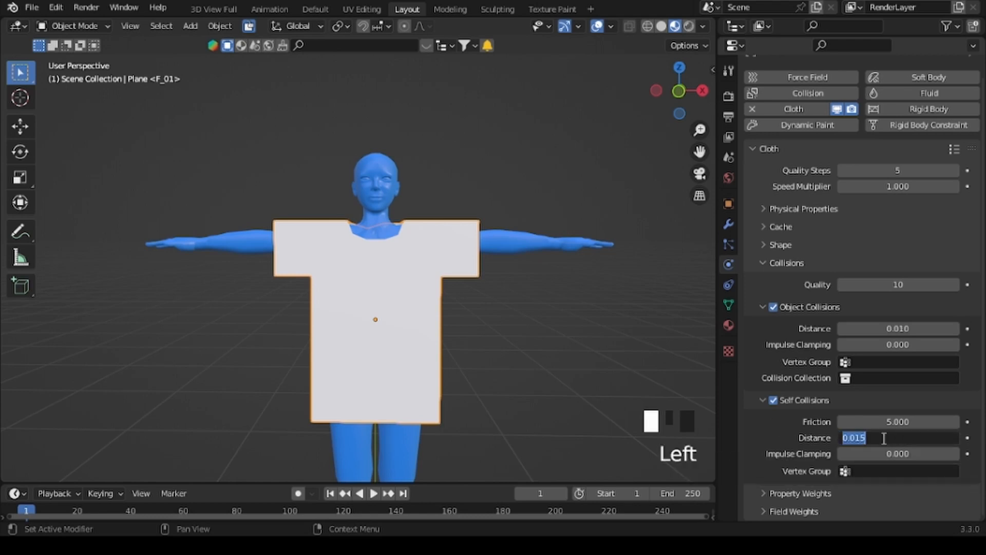
text(0.01)
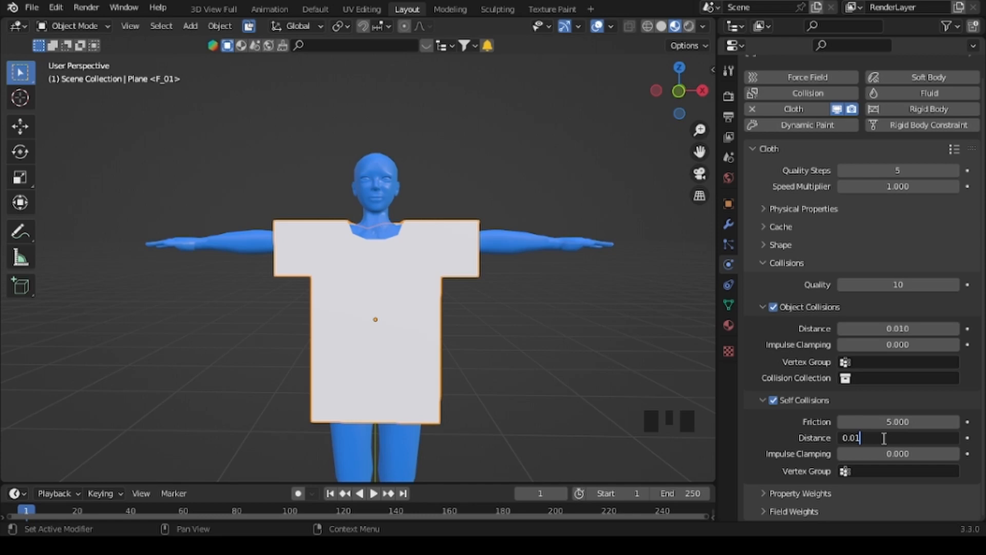
key(Return)
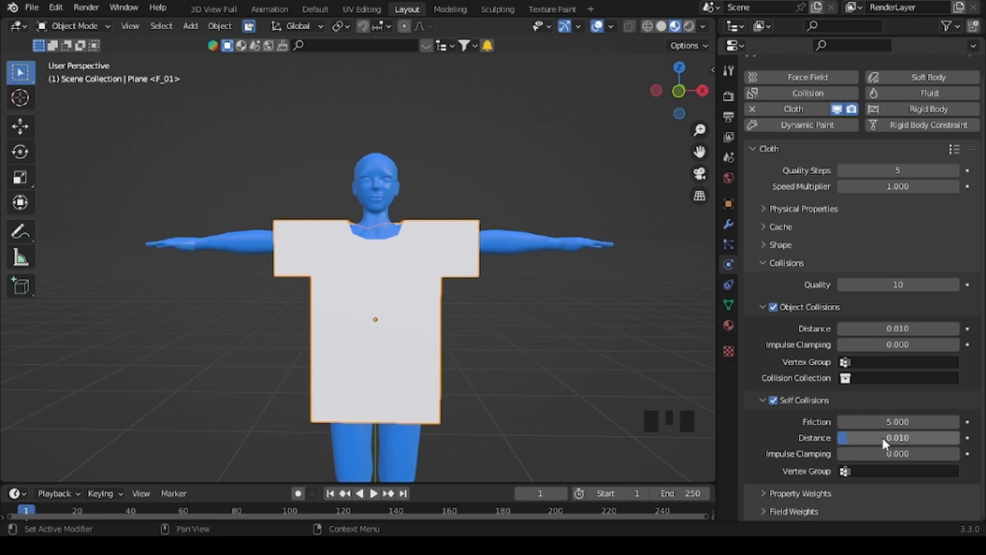
click(763, 263)
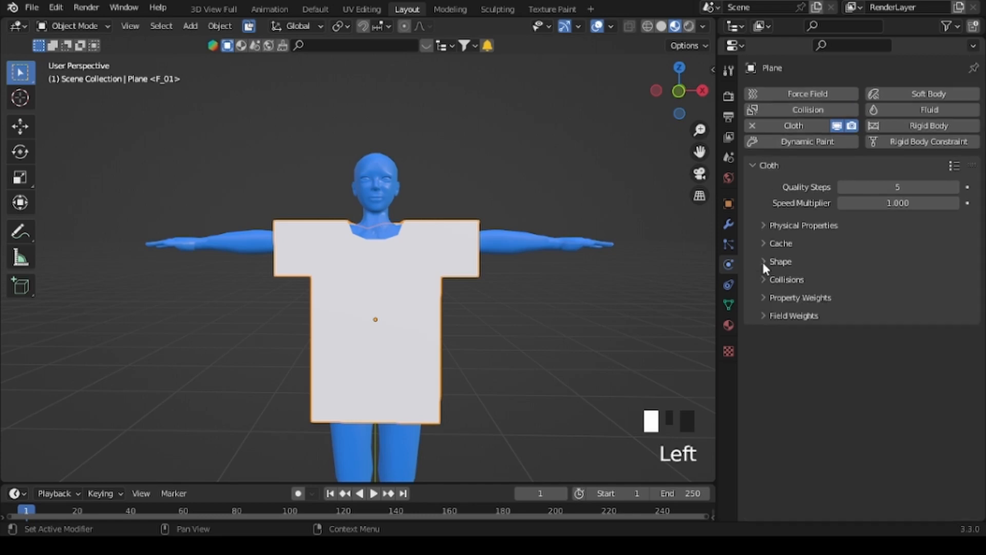
Play the cloth simulation from the first frame and pause it at about frame 72.
click(764, 243)
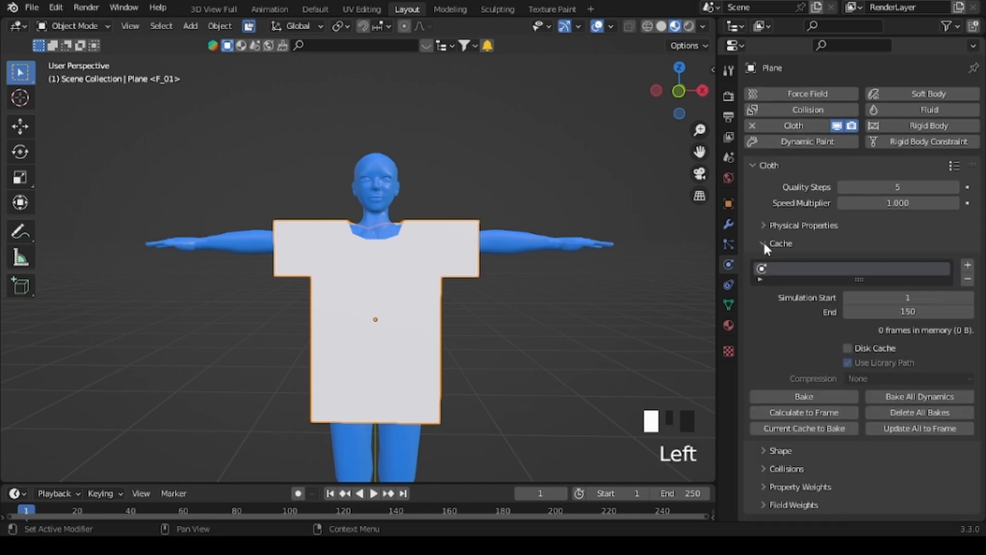
scroll(781, 356, down, 2)
scroll(782, 355, down, 1)
scroll(784, 357, up, 1)
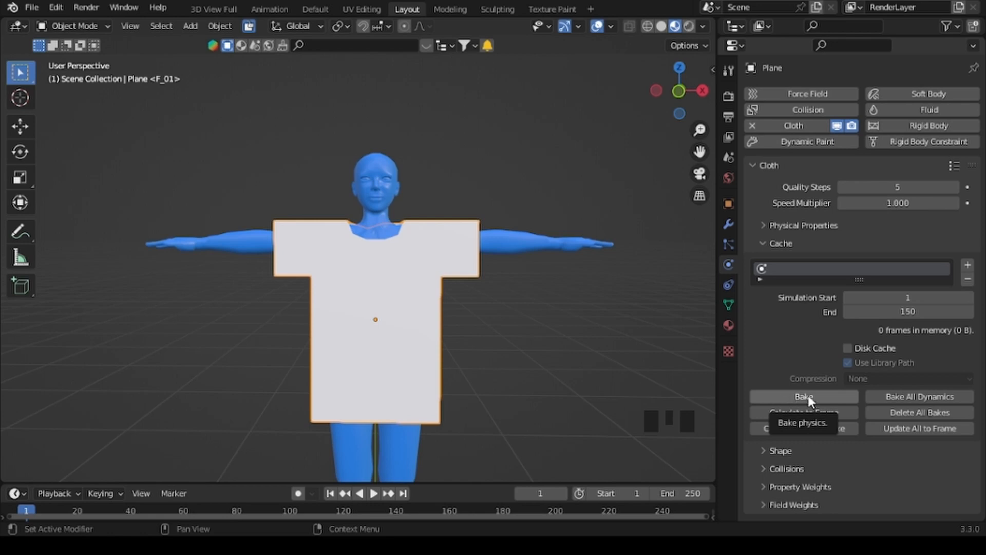
click(373, 493)
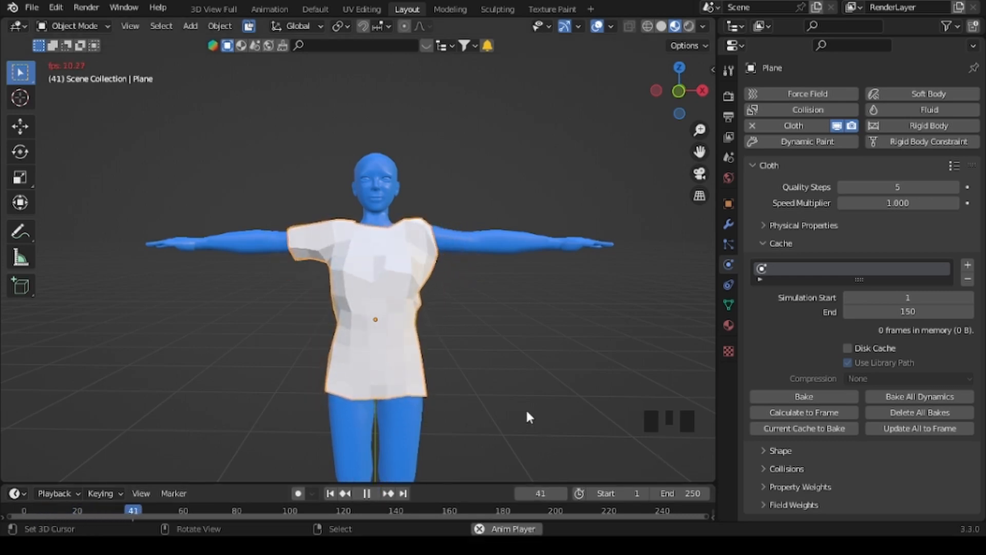
click(366, 493)
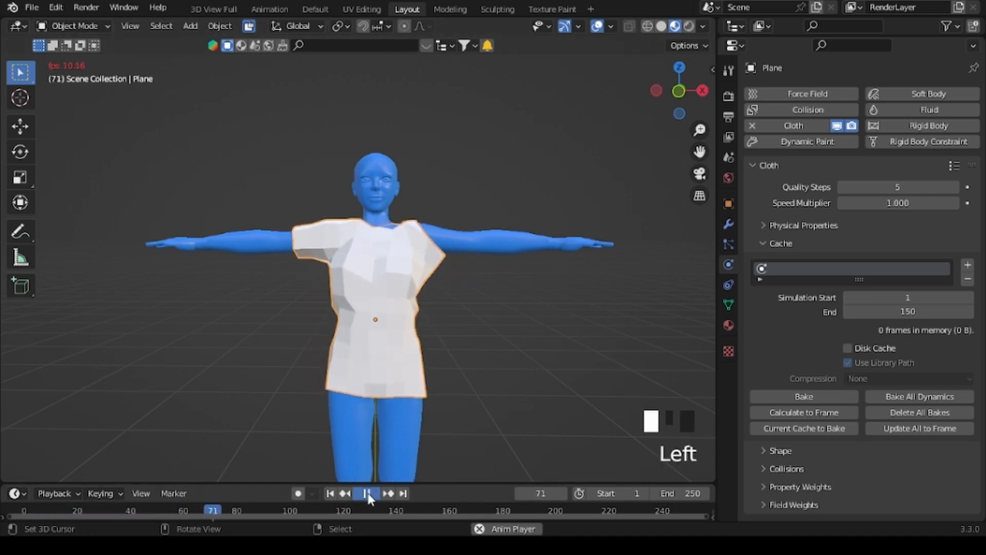
Examine the draped T-shirt's side seam and sleeve from the side and front, and return the timeline to frame 1.
middle_drag(515, 379, 382, 353)
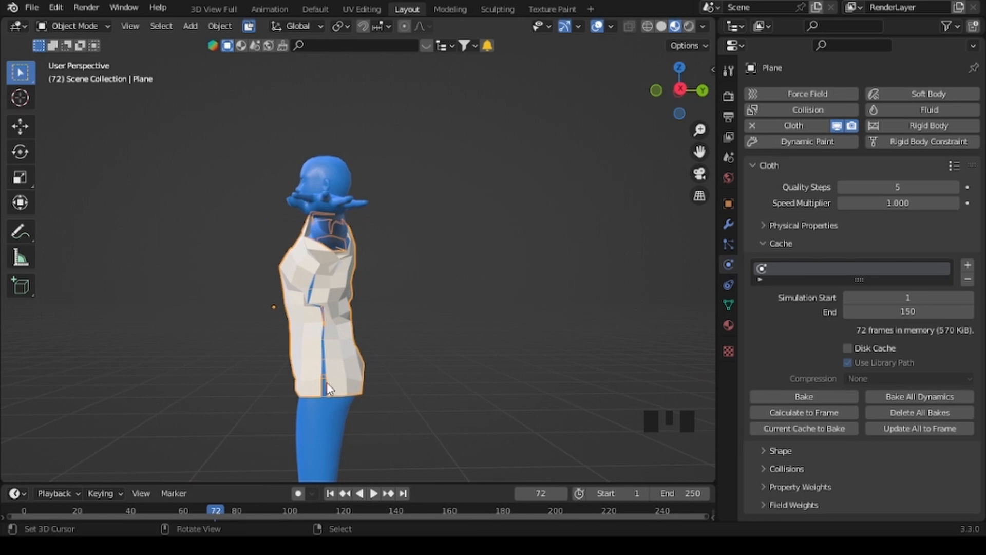
scroll(327, 381, up, 5)
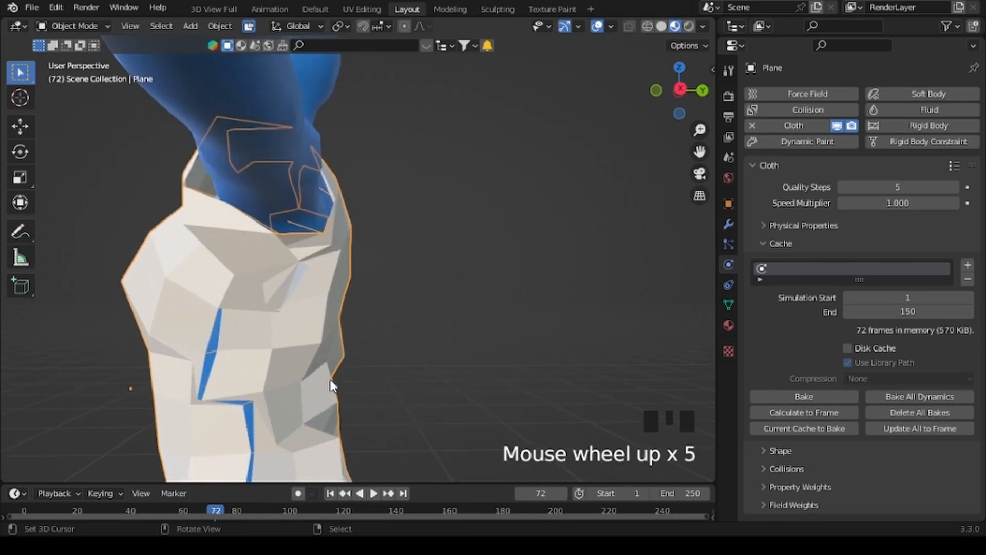
scroll(331, 386, down, 4)
middle_drag(226, 382, 386, 405)
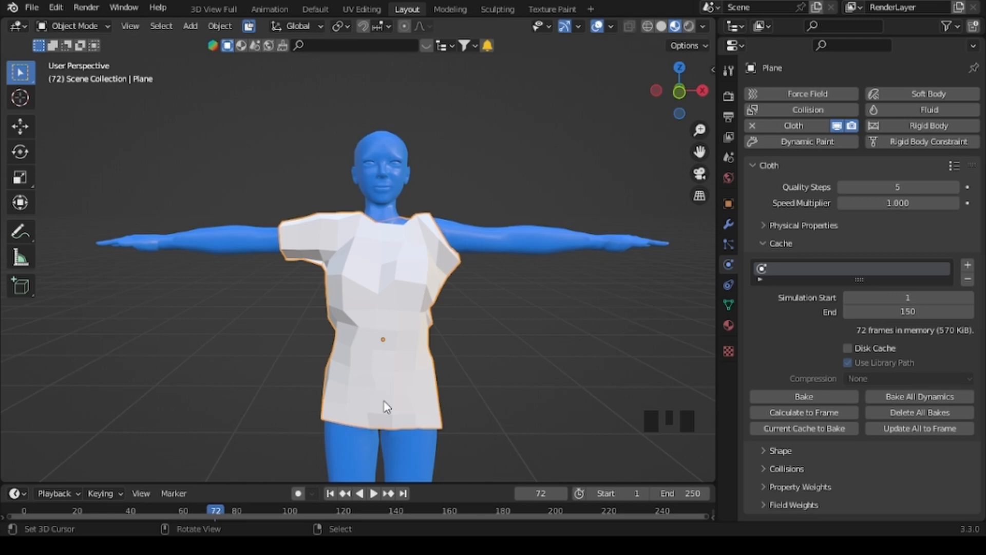
click(328, 493)
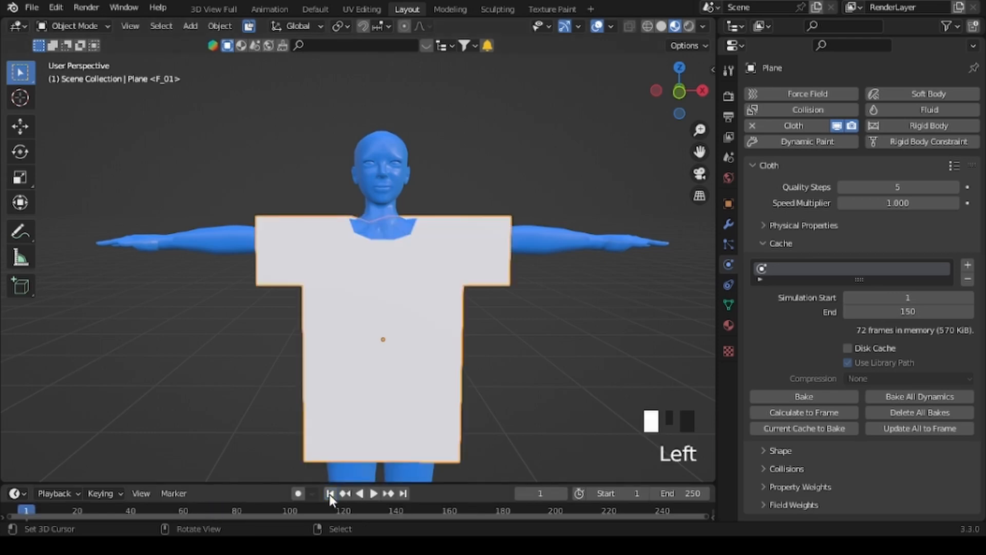
In Edit Mode with X-Ray on, circle-select the T-shirt's whole back panel and move it slightly along global Y toward the body.
middle_drag(547, 386, 388, 375)
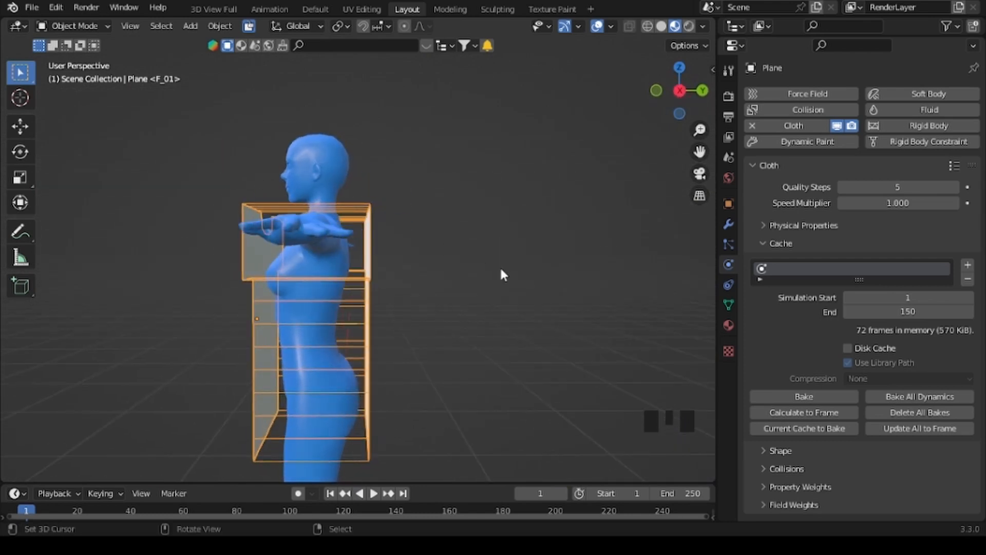
key(Tab)
key(a)
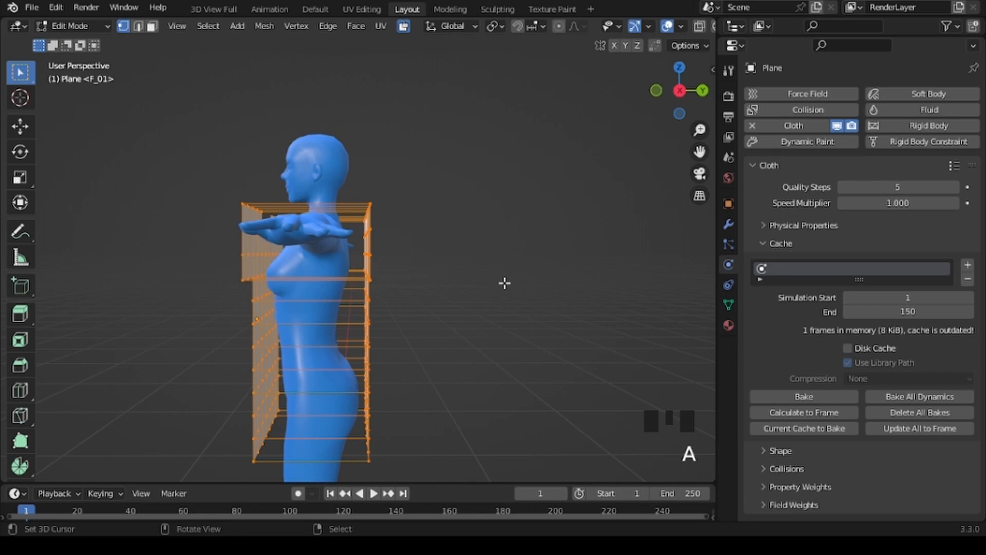
key(a)
key(a)
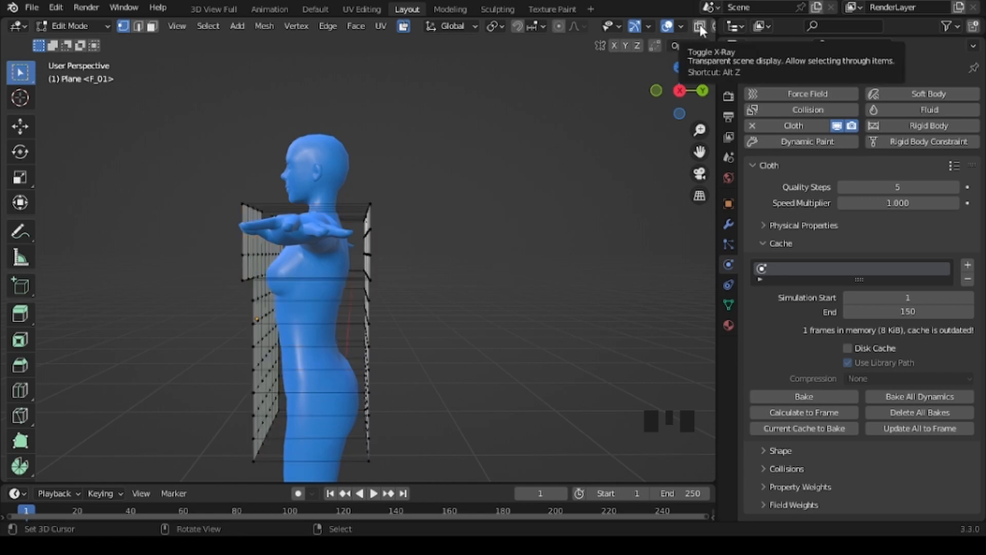
click(700, 24)
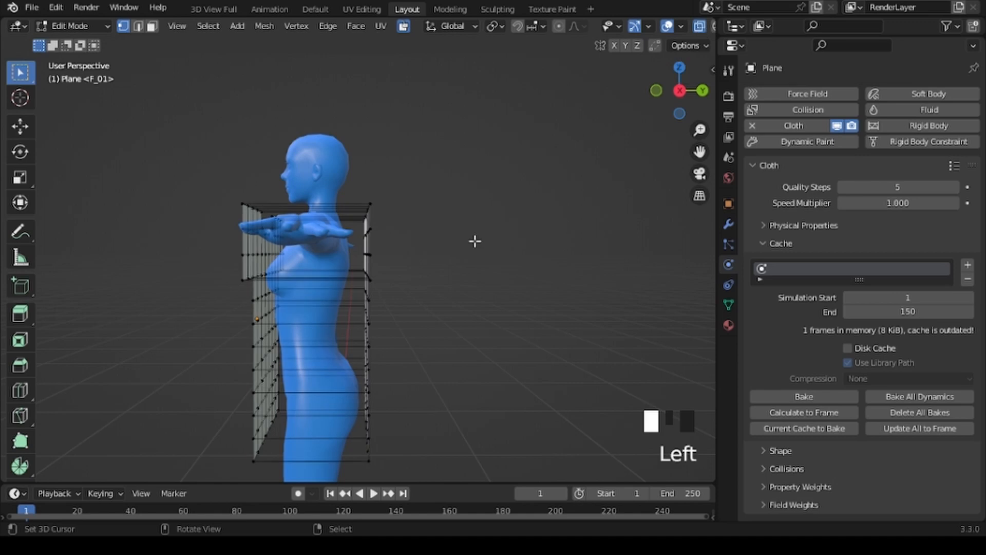
key(c)
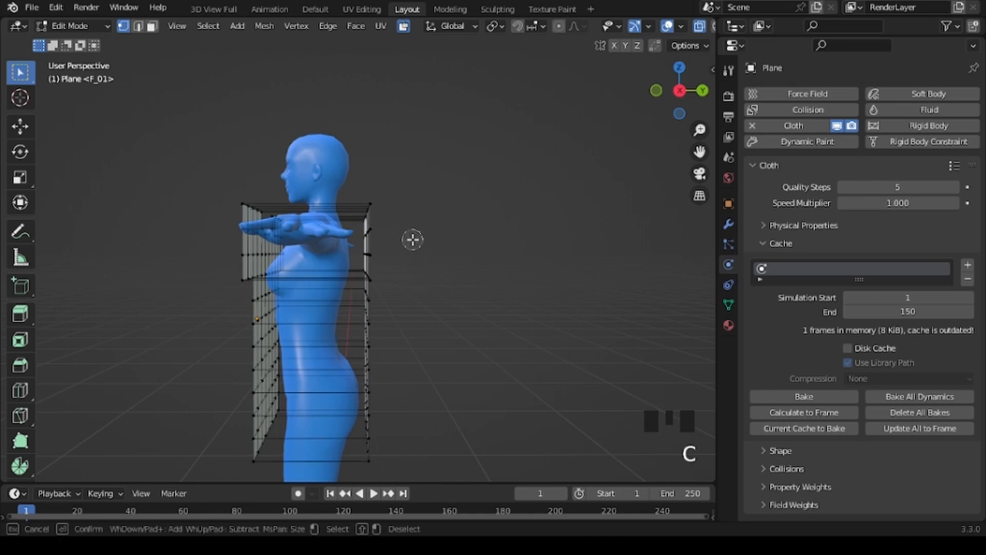
mouse_move(373, 205)
mouse_down()
mouse_move(359, 411)
mouse_move(370, 188)
mouse_up()
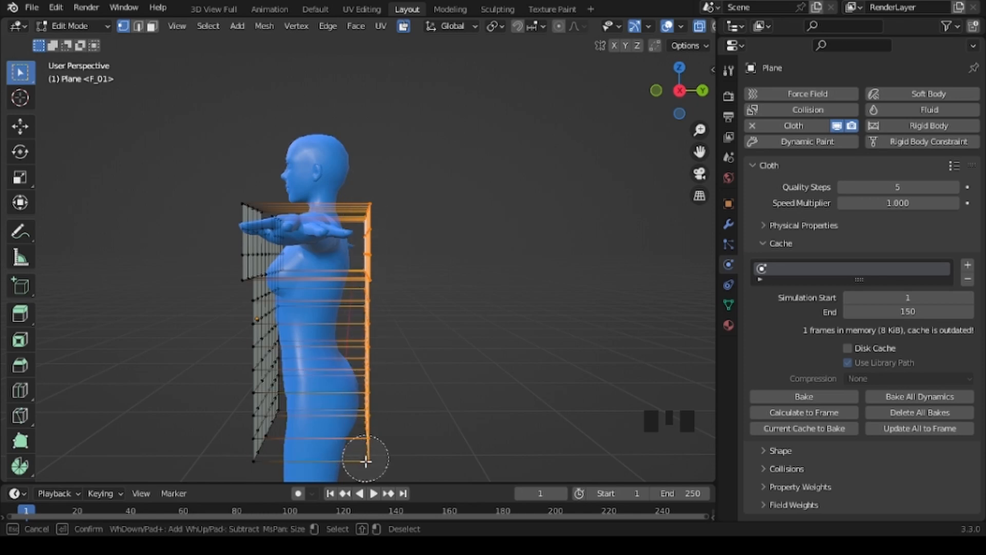
key(Escape)
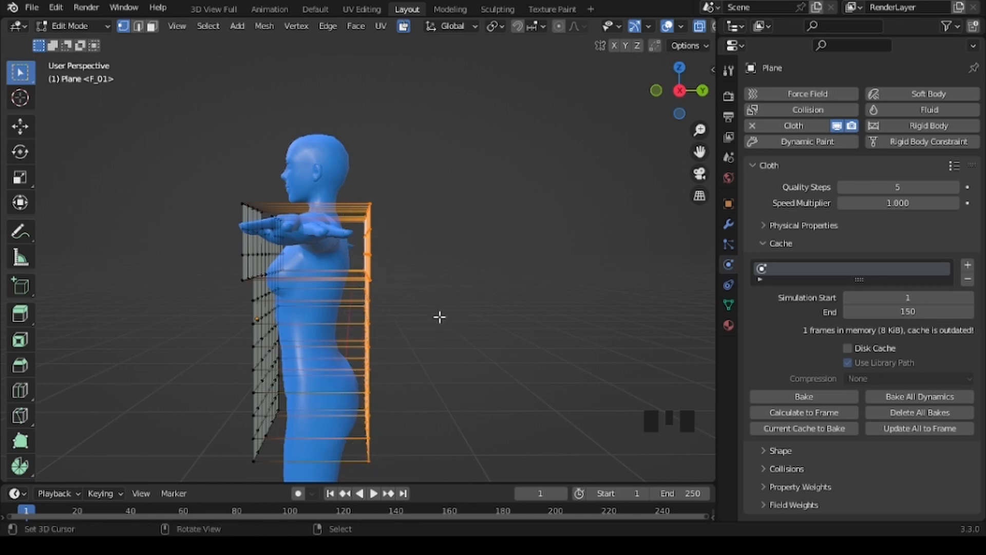
key(g)
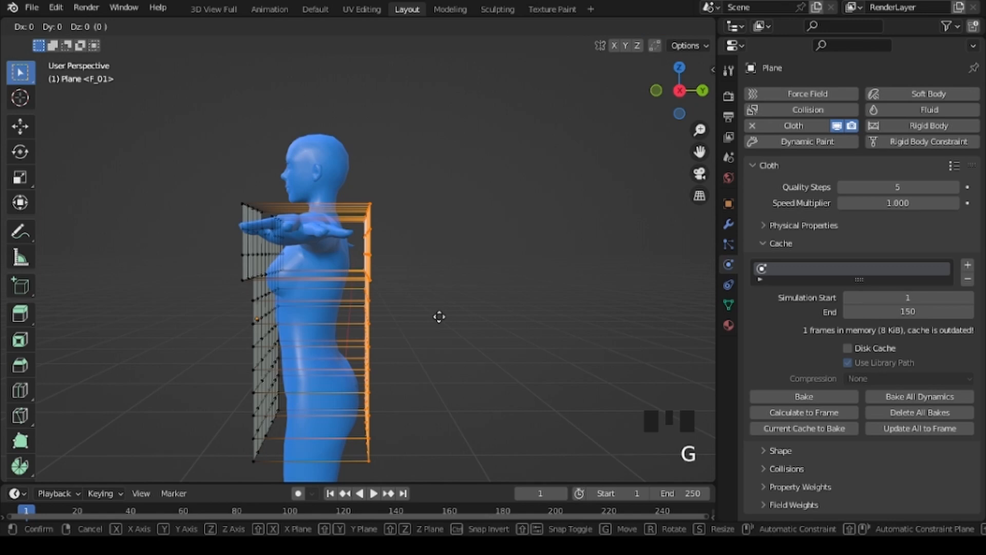
key(y)
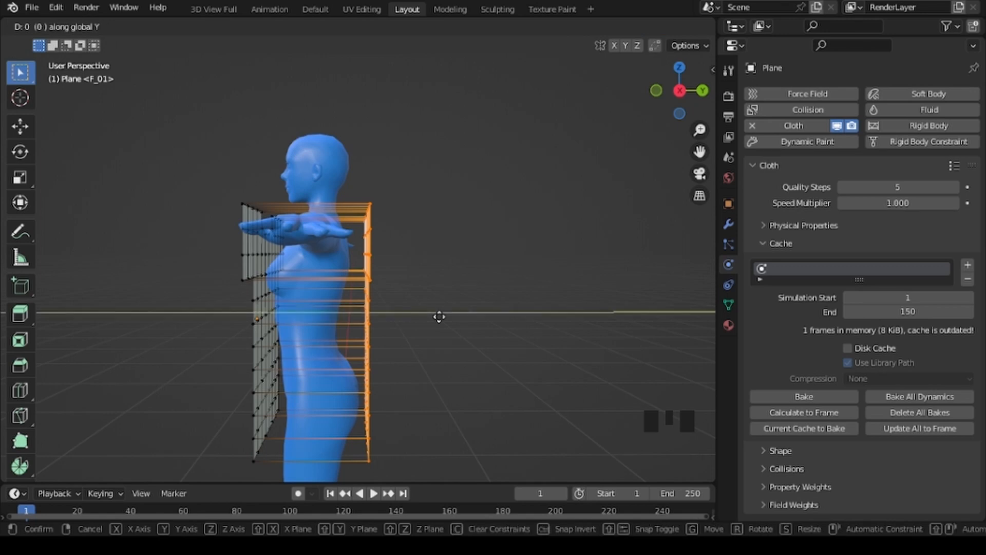
click(434, 319)
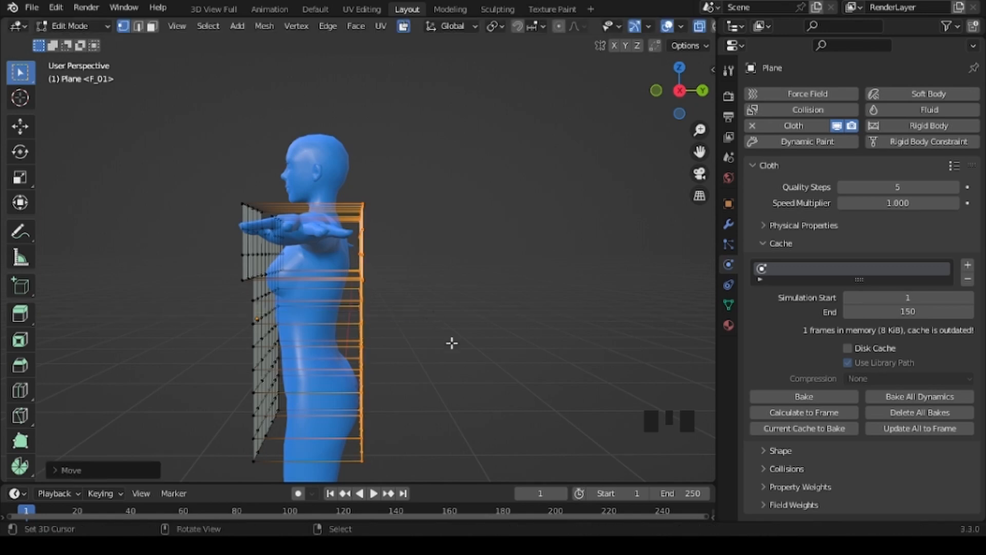
Select the entire T-shirt mesh, turn off X-Ray, move it slightly up along global Z, and return to Object Mode.
middle_drag(458, 370, 517, 361)
key(a)
middle_drag(471, 390, 575, 392)
click(701, 24)
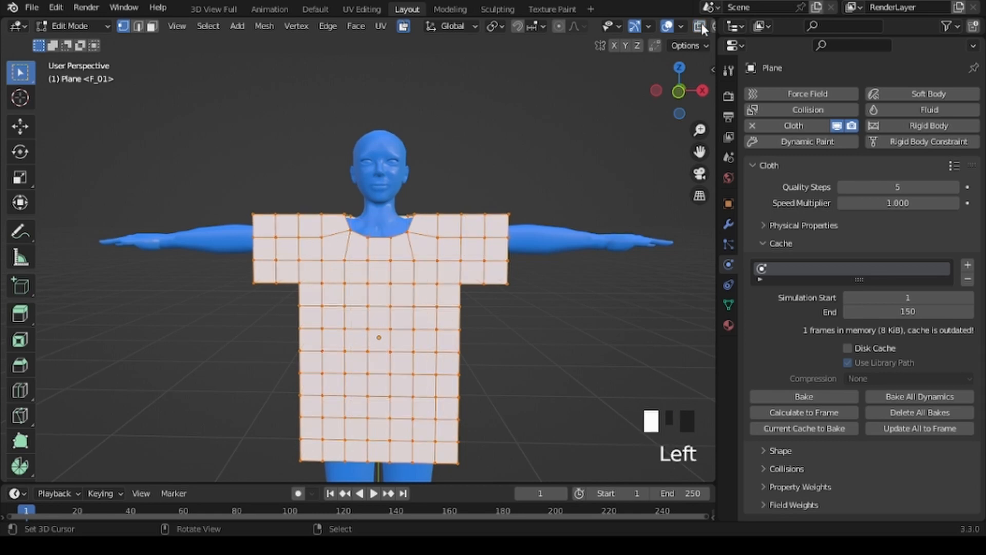
key(g)
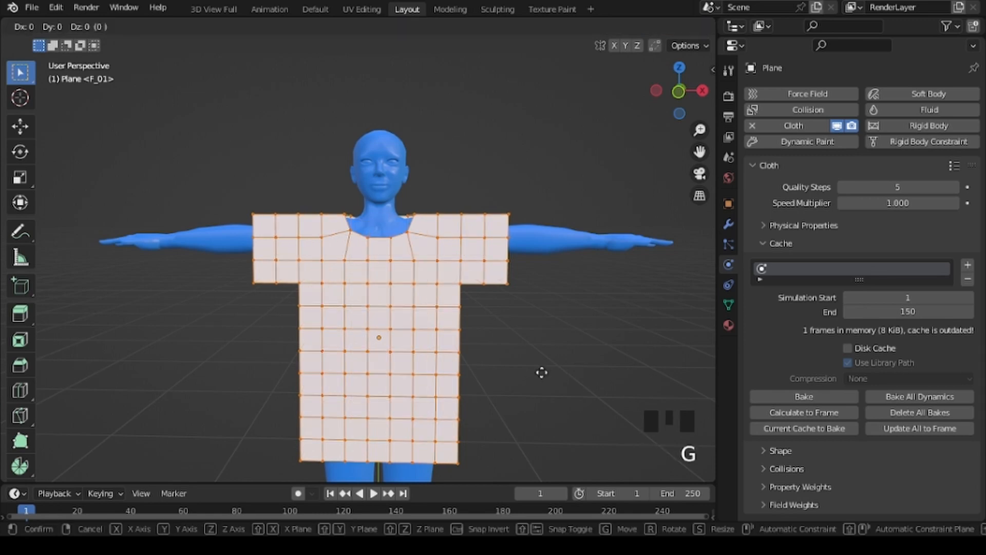
key(z)
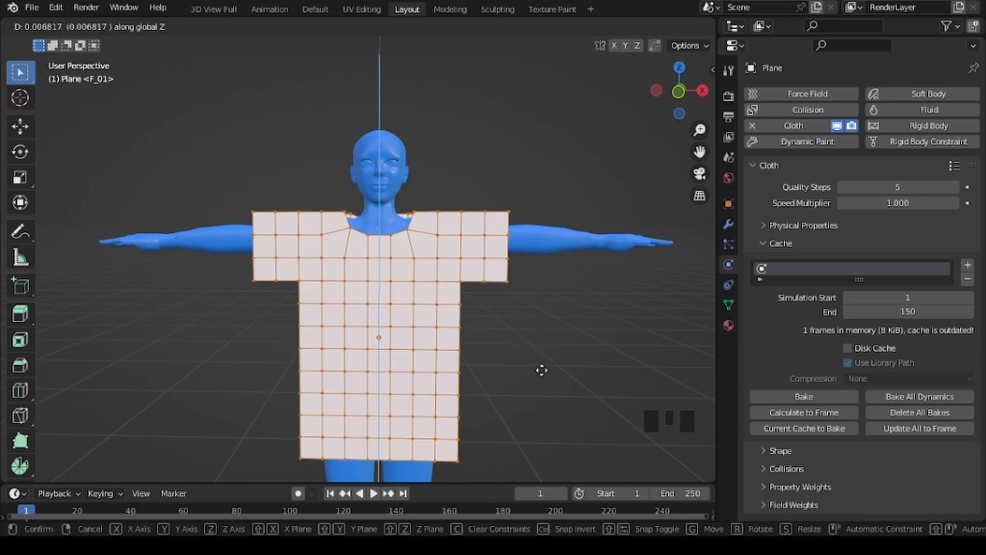
click(540, 366)
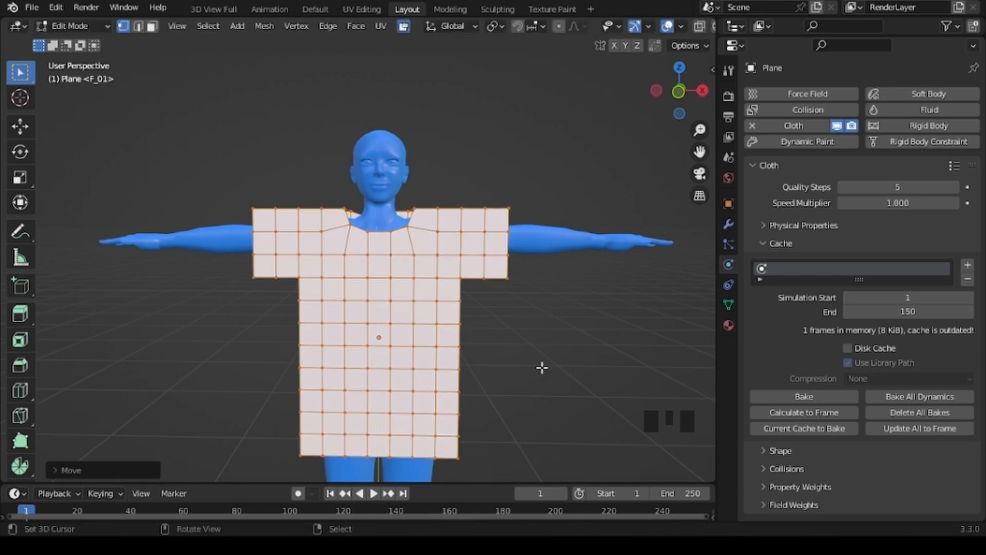
mouse_move(575, 373)
middle_down()
mouse_move(442, 394)
mouse_move(432, 367)
mouse_move(601, 374)
mouse_move(581, 370)
middle_up()
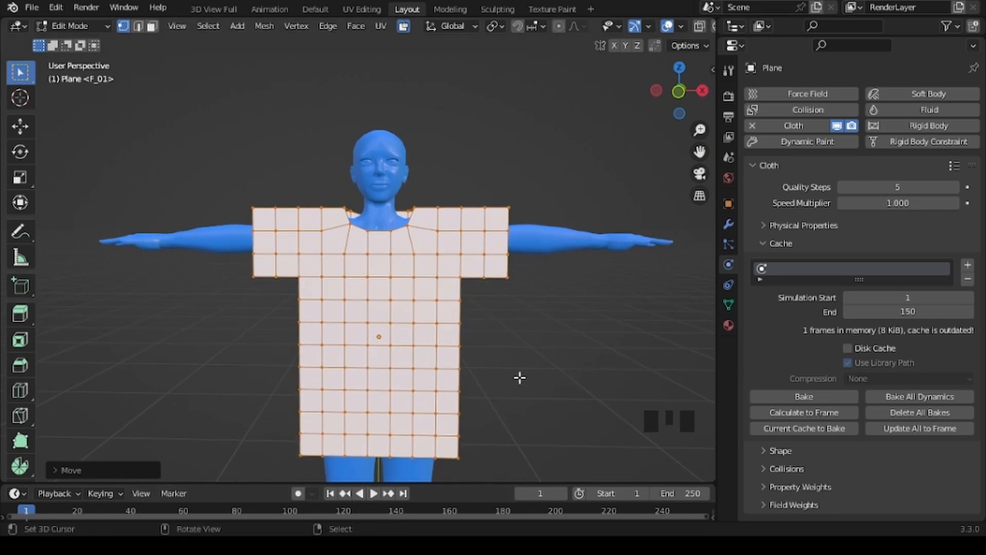
key(Tab)
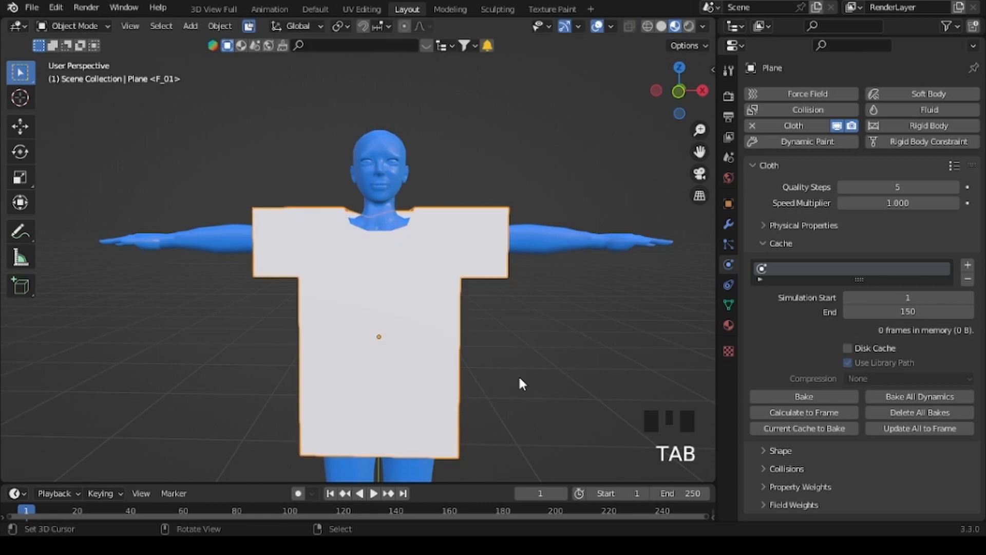
Play the cloth simulation, pause it at about frame 145, and check the T-shirt's drape from the front.
click(373, 493)
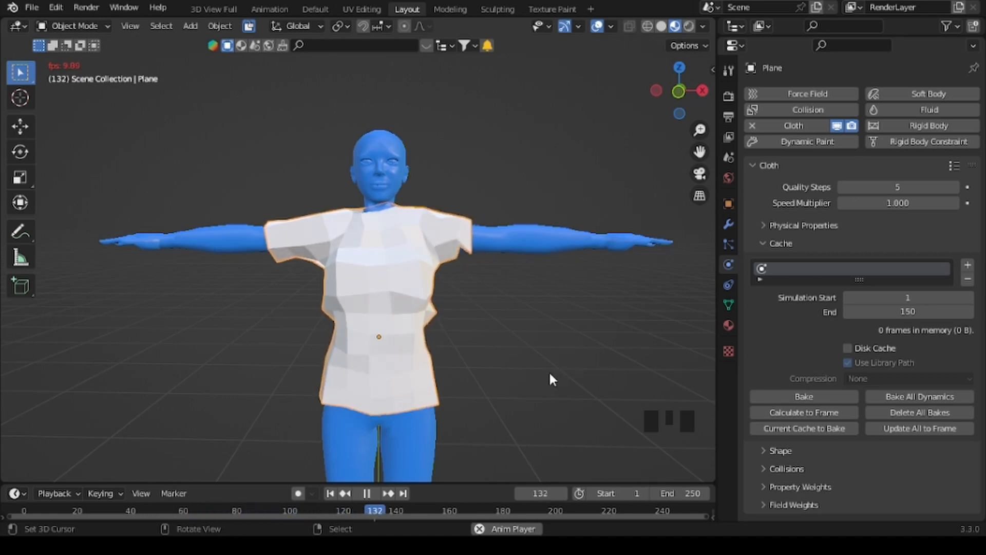
click(366, 493)
mouse_move(549, 324)
middle_down()
mouse_move(555, 311)
mouse_move(239, 279)
mouse_move(568, 323)
middle_up()
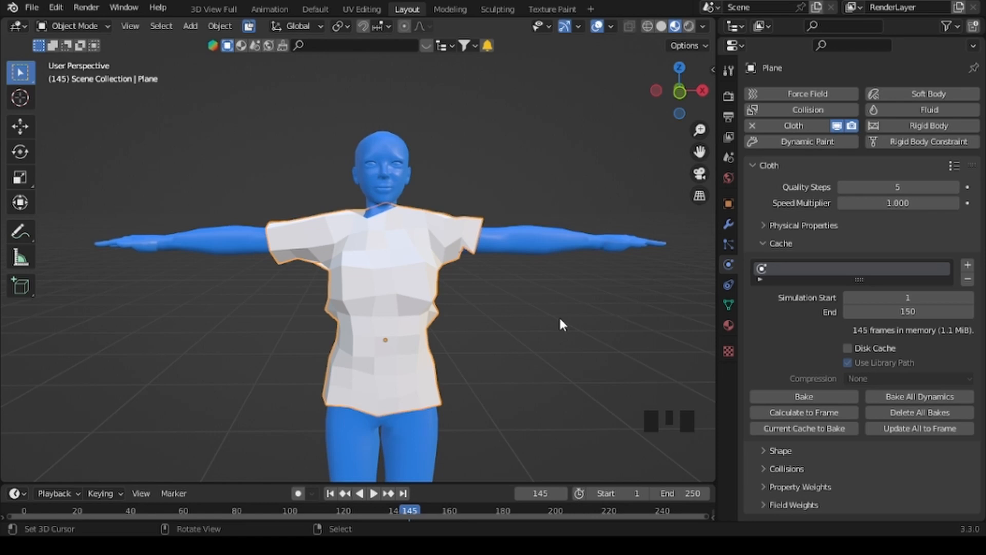
scroll(551, 323, down, 3)
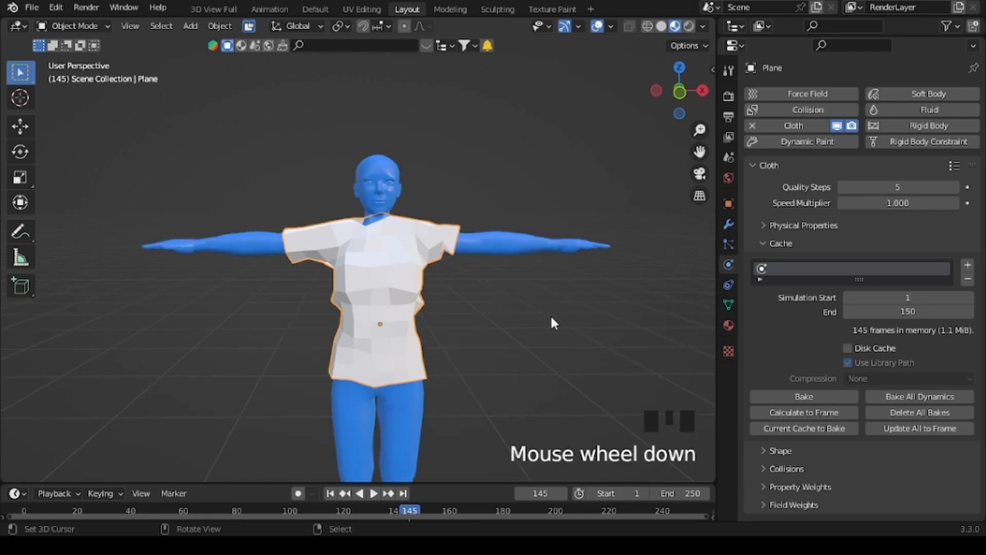
Add a Subdivision Surface modifier to the T-shirt and set its Levels Viewport to 2.
click(728, 223)
click(876, 95)
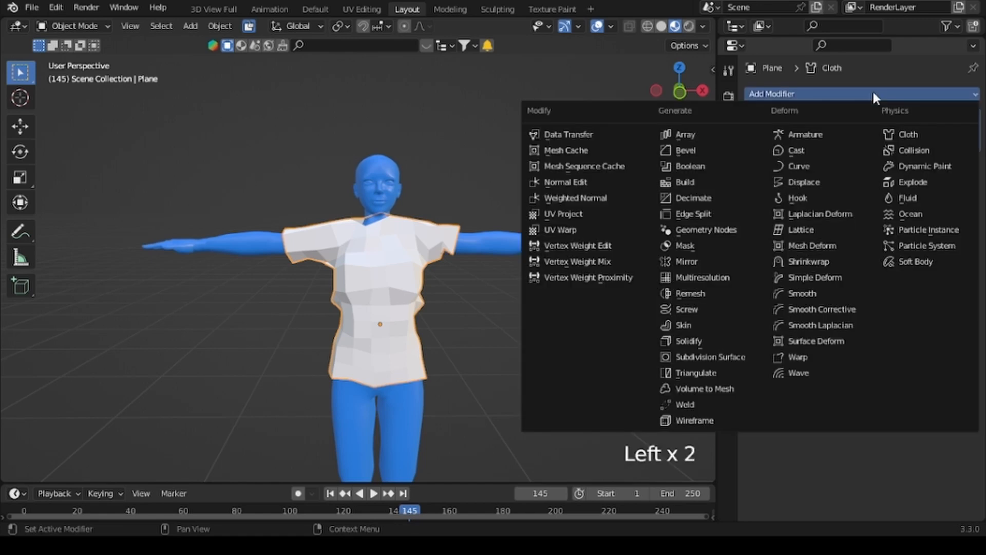
click(697, 356)
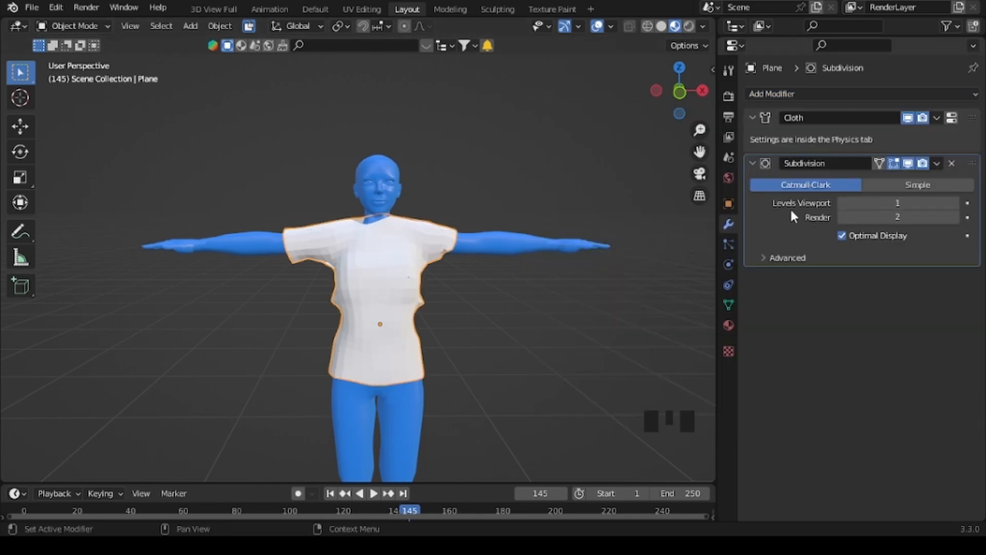
click(955, 203)
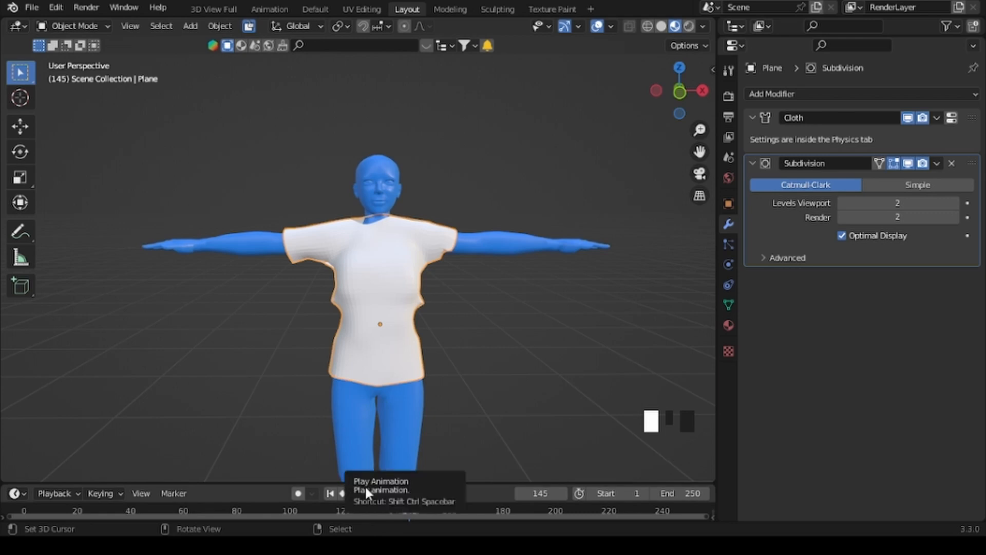
Replay the simulation from the first frame while inspecting the T-shirt's back up close, and pause at about frame 102.
click(330, 494)
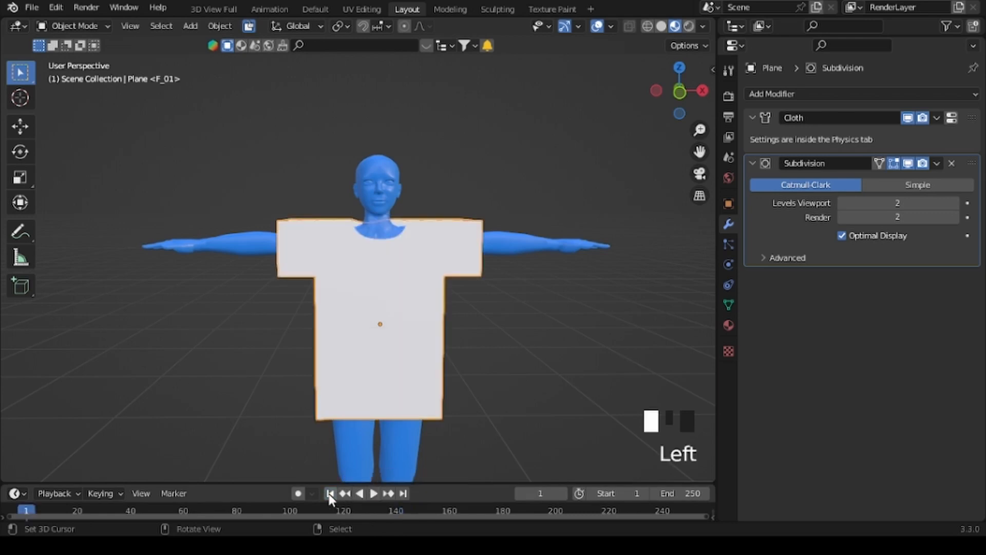
click(374, 492)
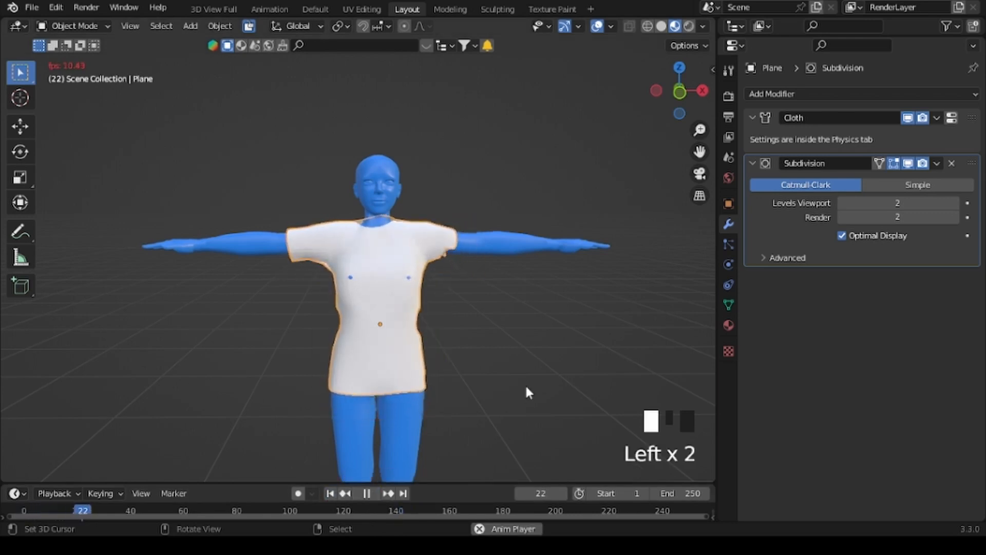
middle_drag(563, 355, 218, 368)
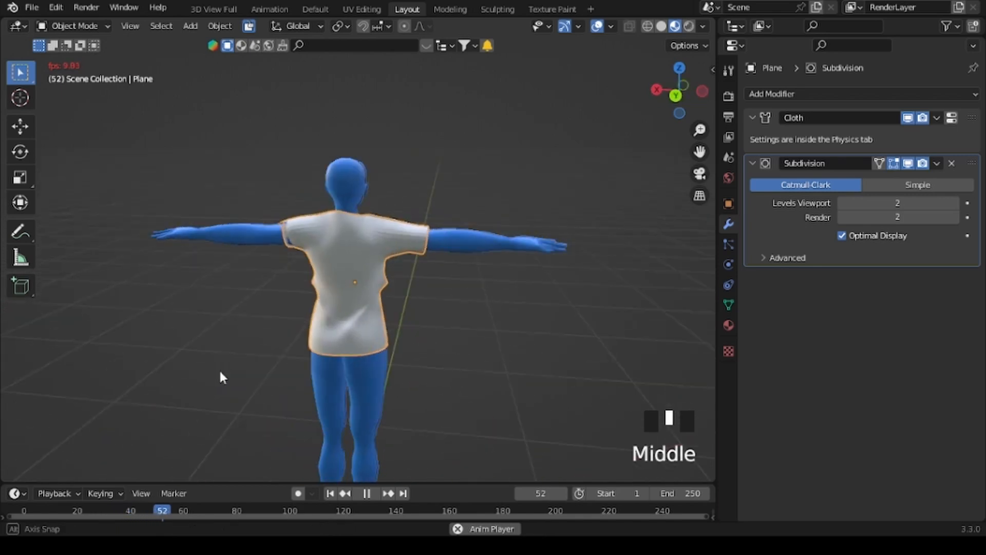
scroll(239, 367, up, 6)
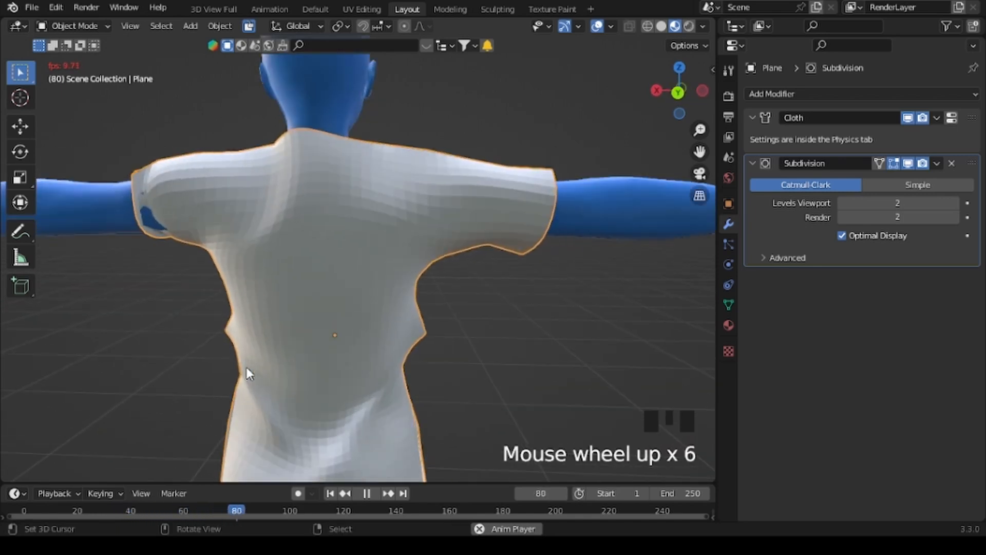
click(366, 493)
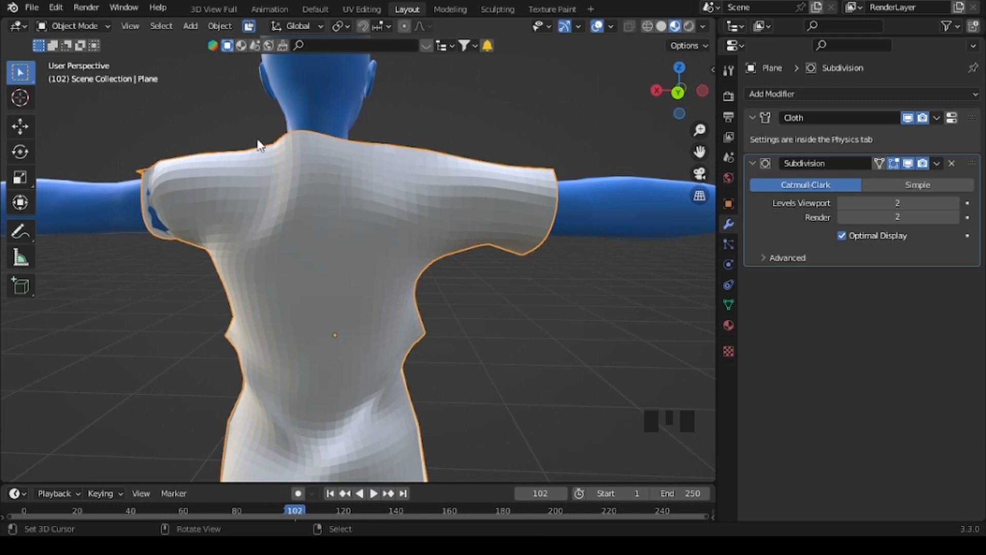
Apply Shade Smooth to the T-shirt and check it from the front.
click(220, 25)
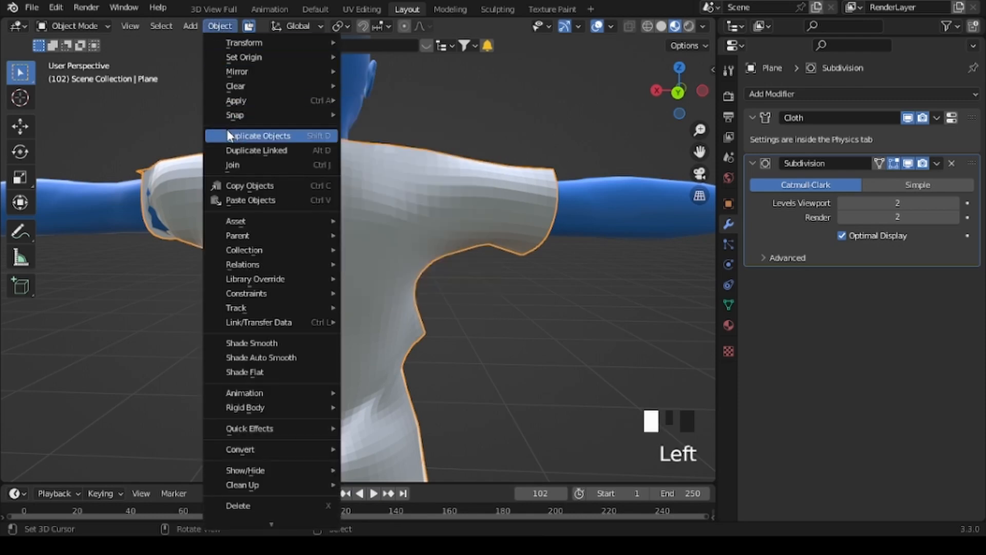
click(244, 343)
scroll(218, 331, down, 3)
middle_drag(218, 331, 485, 346)
scroll(517, 346, down, 3)
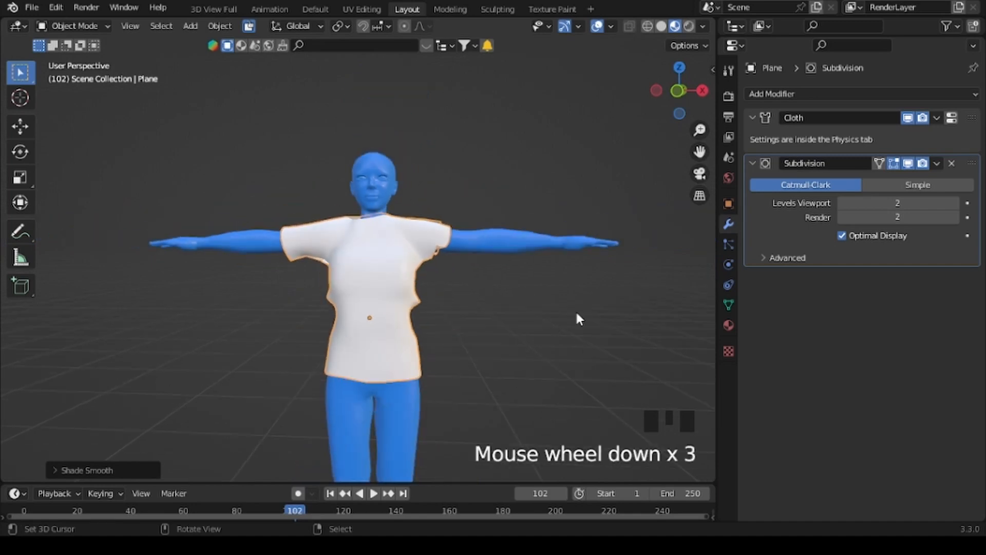
Set the T-shirt cloth's Quality Steps to 20.
click(728, 264)
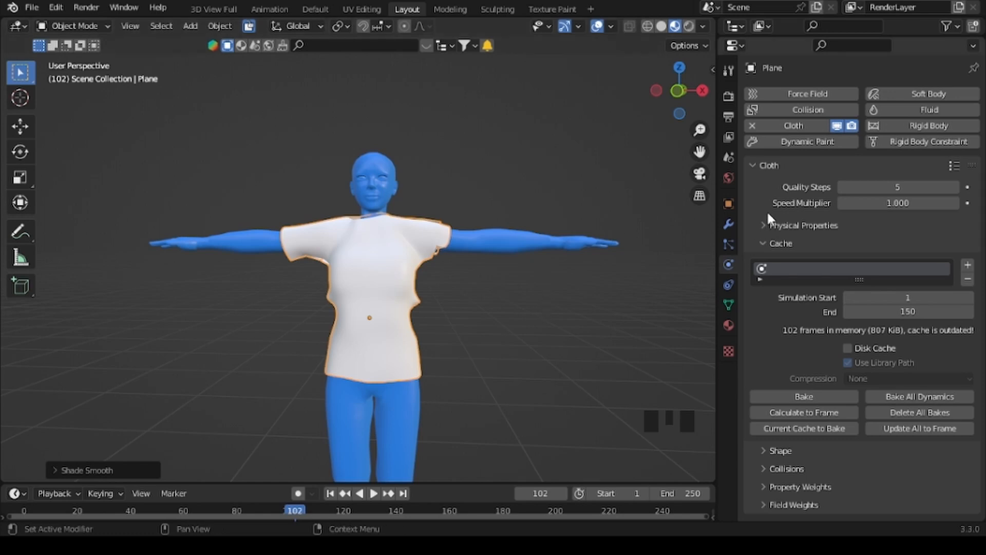
click(890, 187)
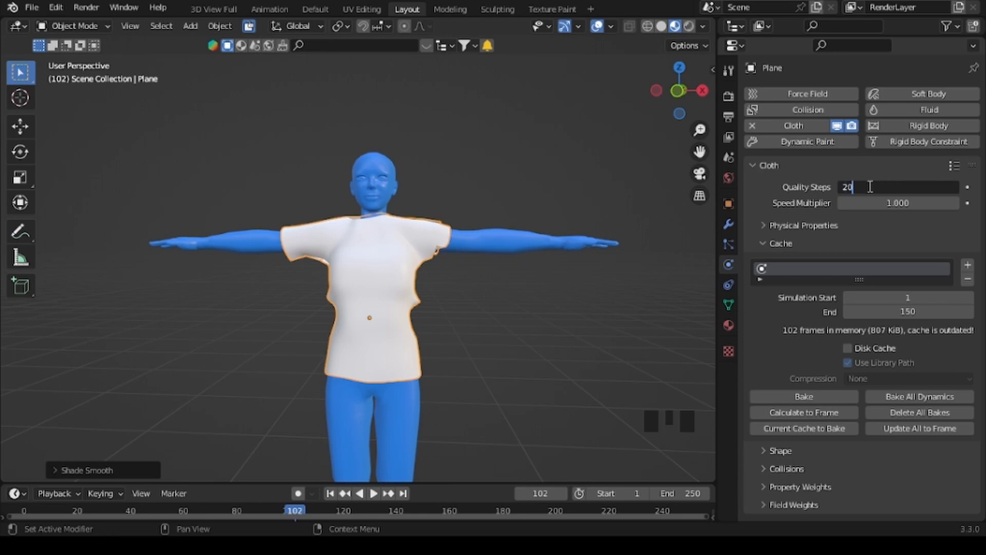
key(Return)
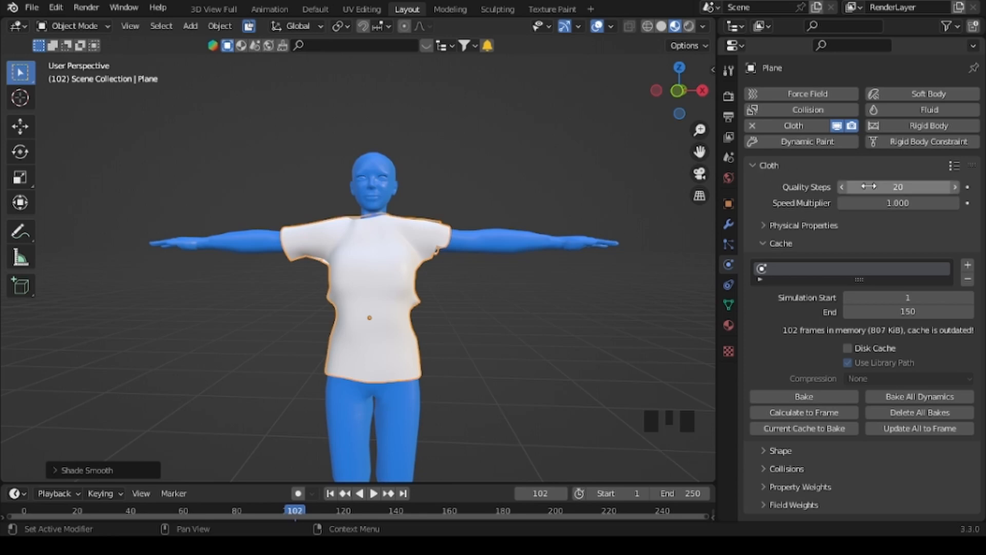
Replay the cloth simulation from the first frame and inspect the T-shirt's side seam during playback.
click(329, 491)
click(372, 492)
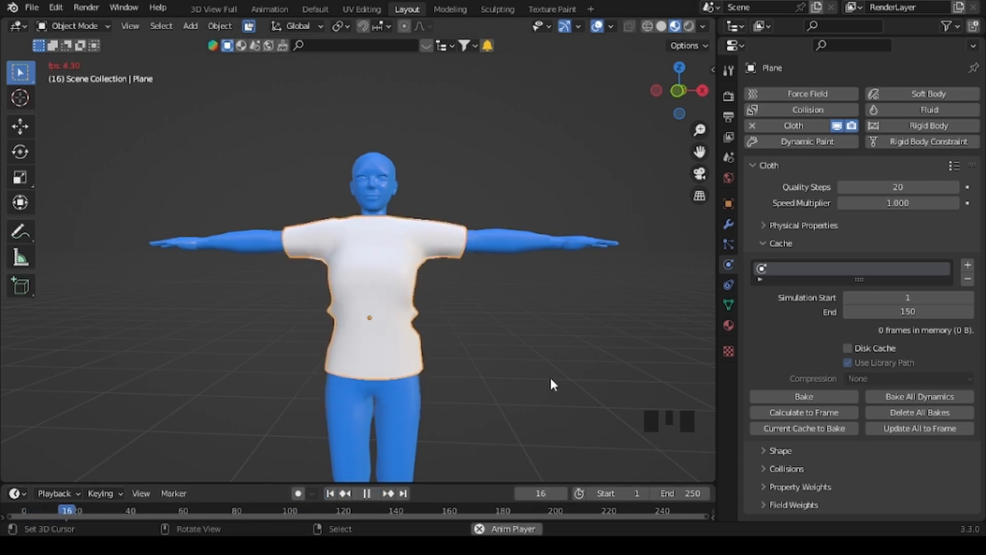
scroll(550, 375, up, 1)
middle_drag(571, 364, 442, 366)
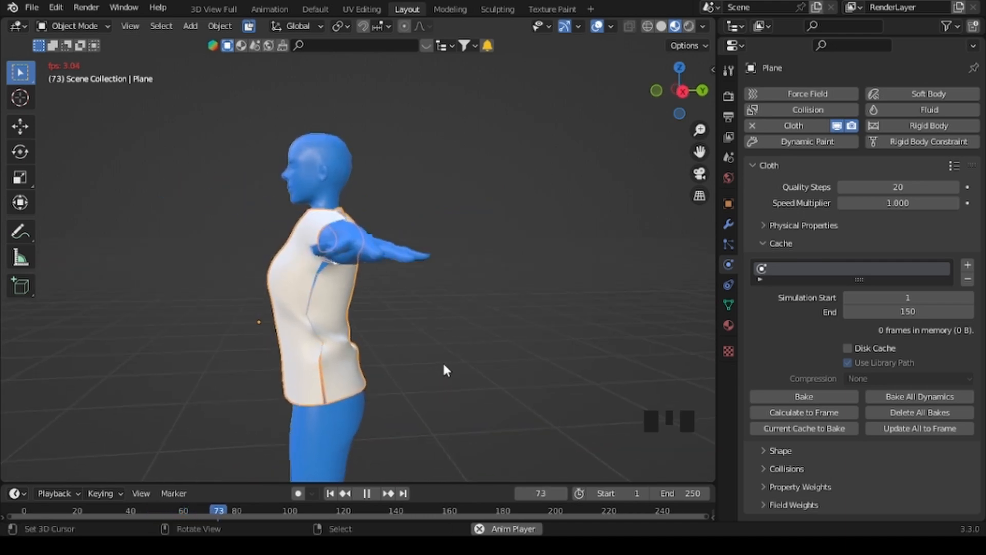
Review the cloth's Shape and Collisions settings during playback, and pause the simulation at about frame 78.
click(763, 243)
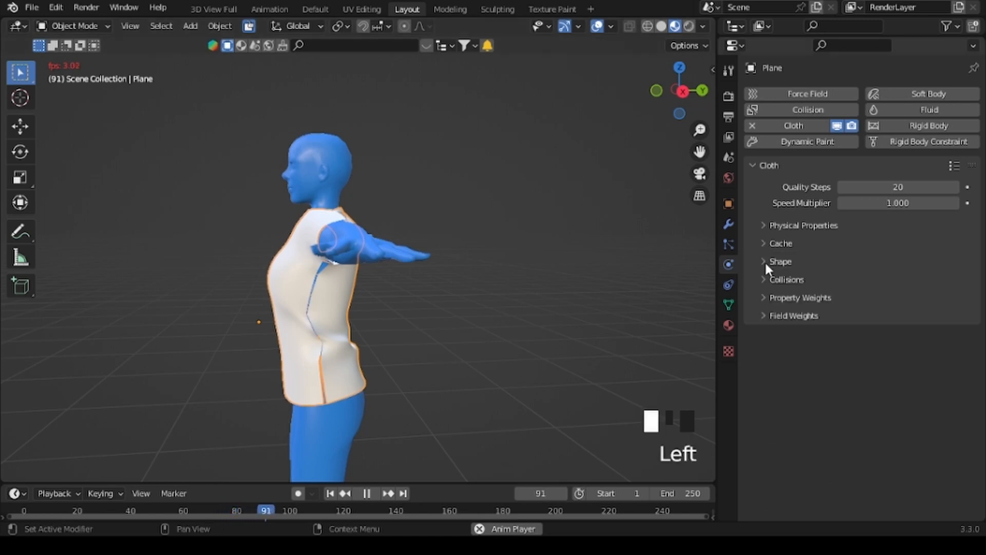
click(765, 261)
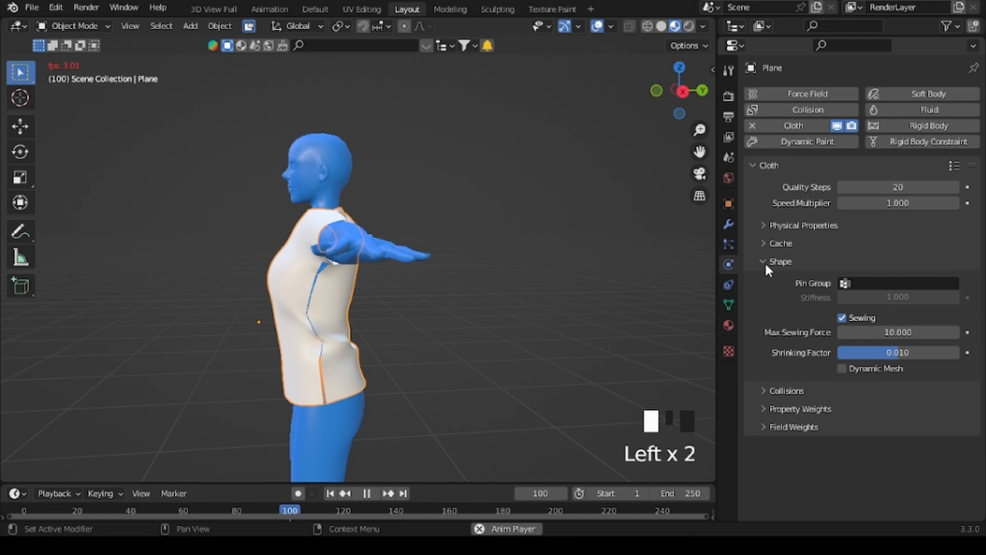
click(766, 261)
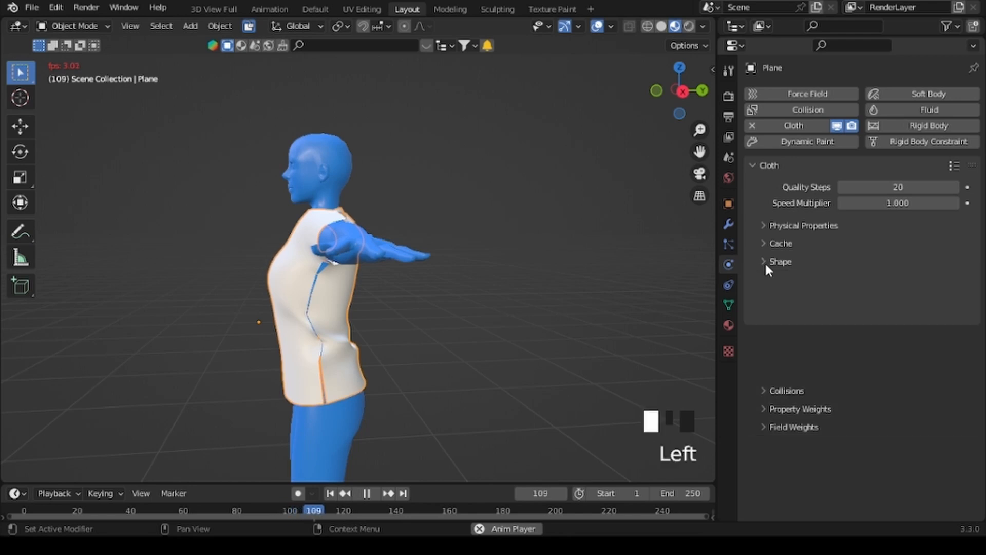
click(762, 278)
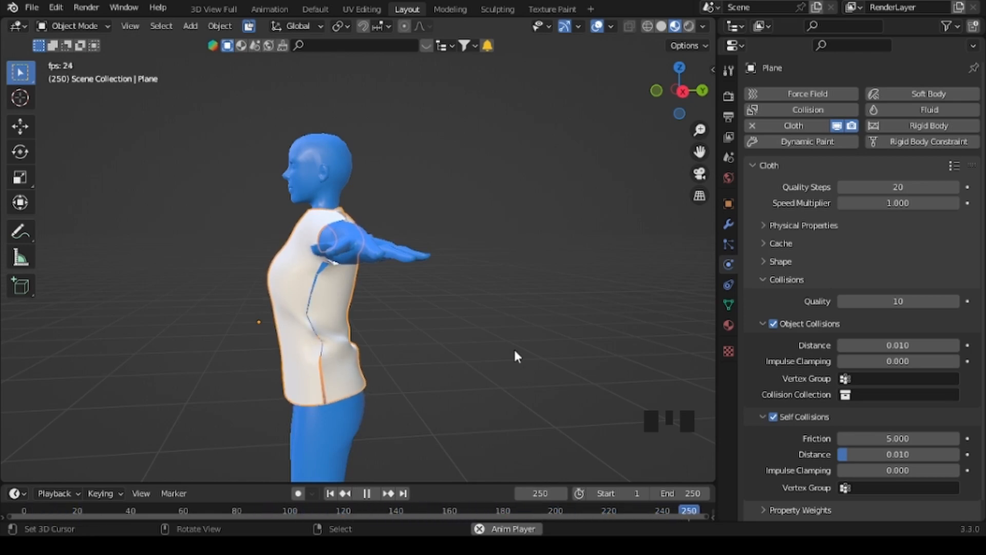
click(365, 493)
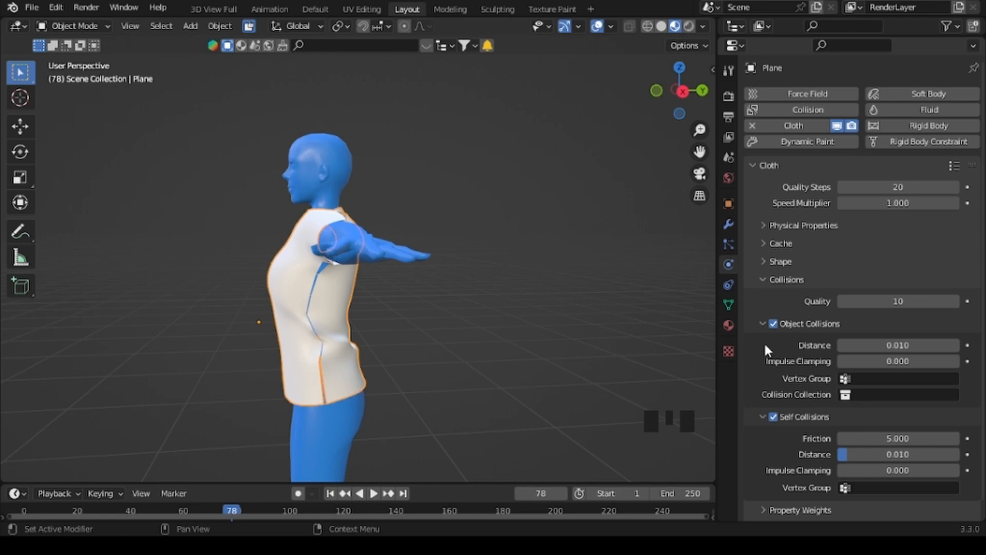
Set the cloth's Max Sewing Force to 15 in its Shape settings.
click(763, 279)
click(762, 261)
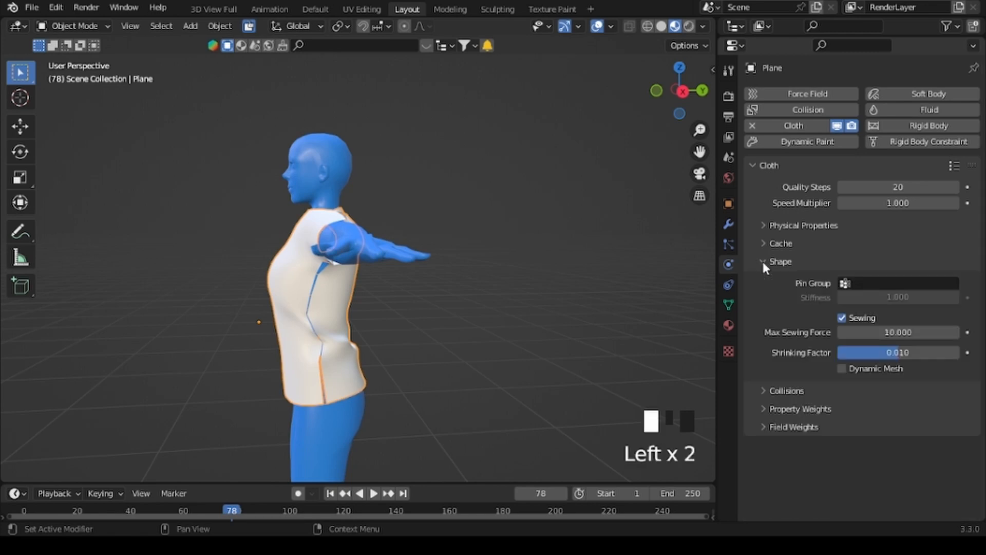
click(890, 334)
text(1)
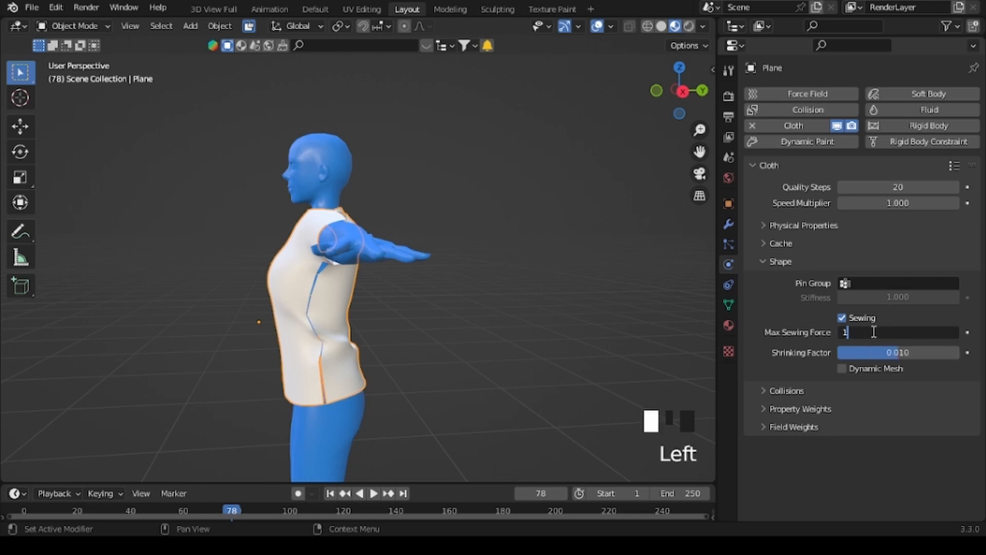
text(5)
key(Return)
Replay the simulation from the first frame, pause at about frame 30, and examine the T-shirt's side seams from several angles.
click(330, 493)
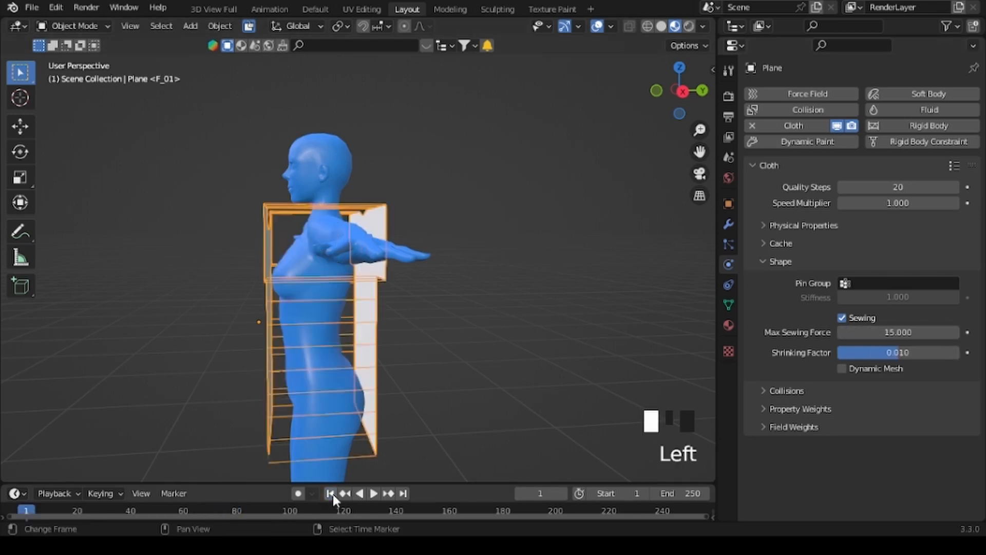
click(374, 493)
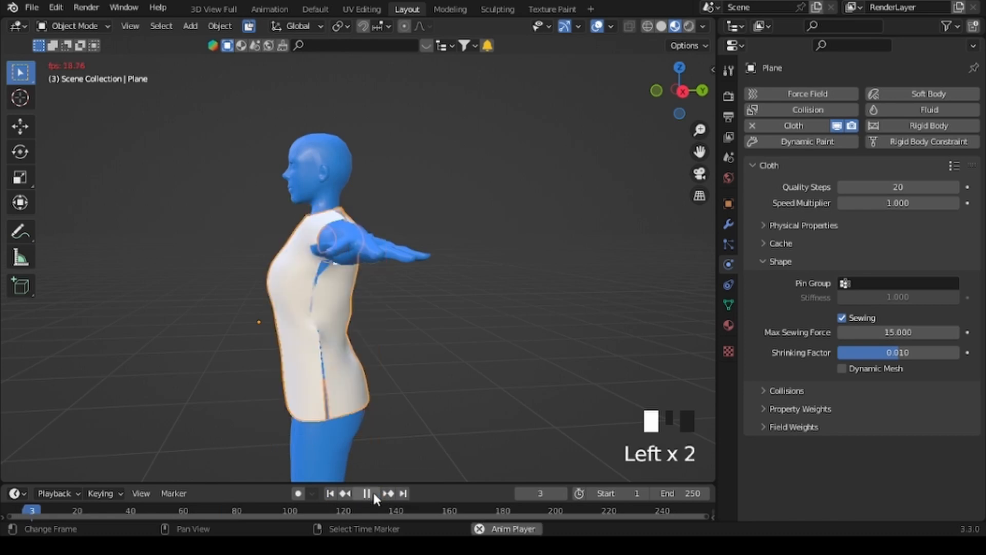
mouse_move(202, 401)
middle_down()
mouse_move(242, 399)
mouse_move(218, 403)
middle_up()
middle_drag(509, 395, 381, 384)
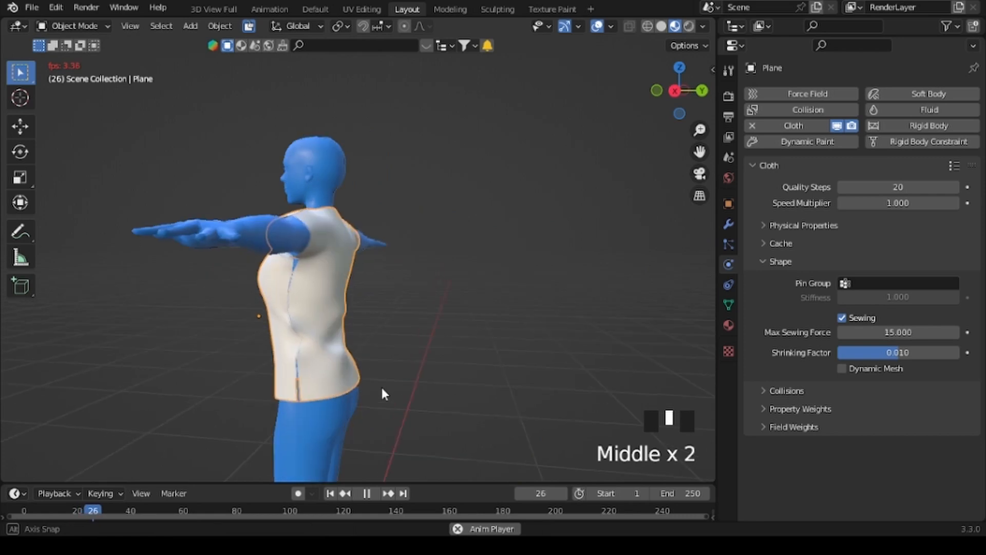
click(373, 493)
middle_drag(448, 344, 502, 355)
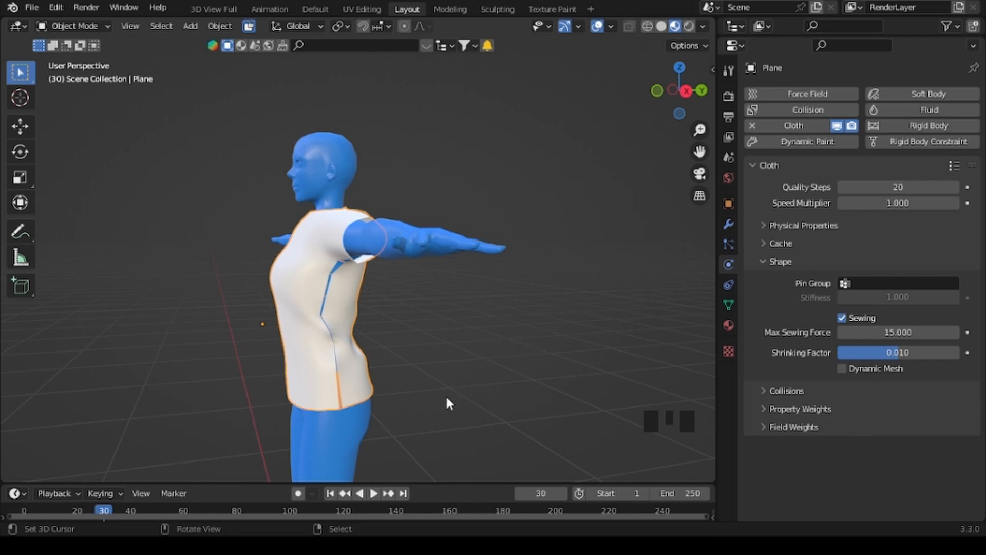
Continue the cloth simulation from frame 30, pause it at frame 69, and check the T-shirt from the front and side.
middle_drag(449, 403, 574, 402)
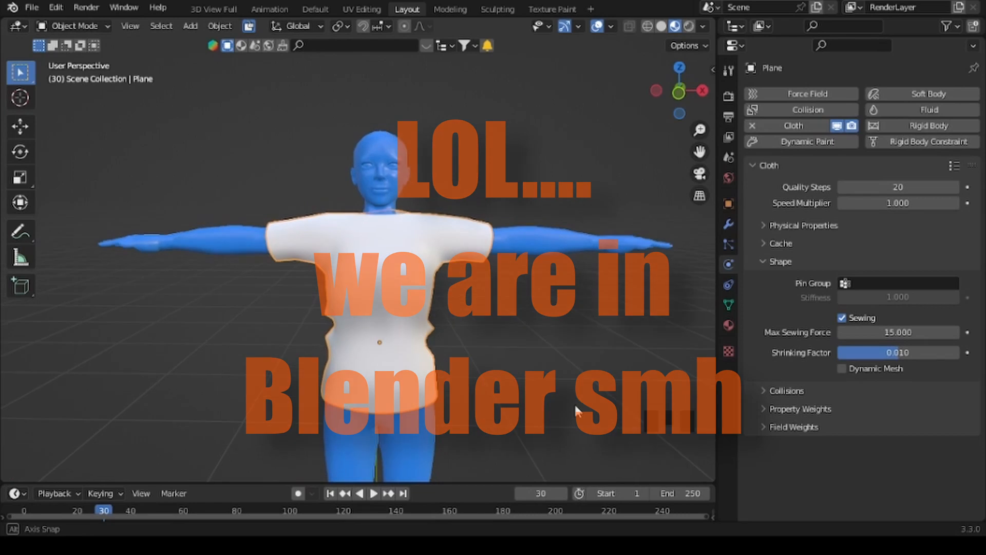
click(374, 494)
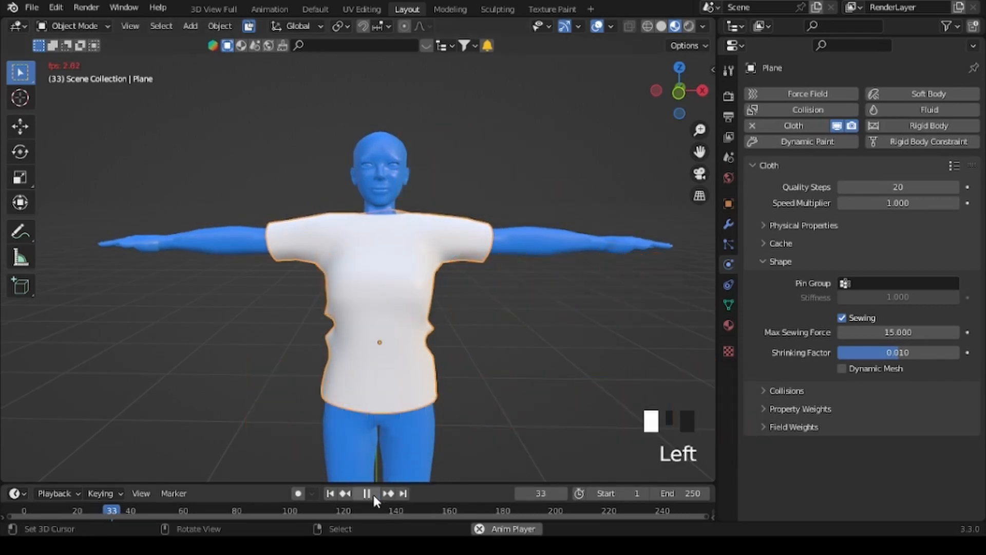
middle_drag(521, 374, 427, 368)
click(366, 493)
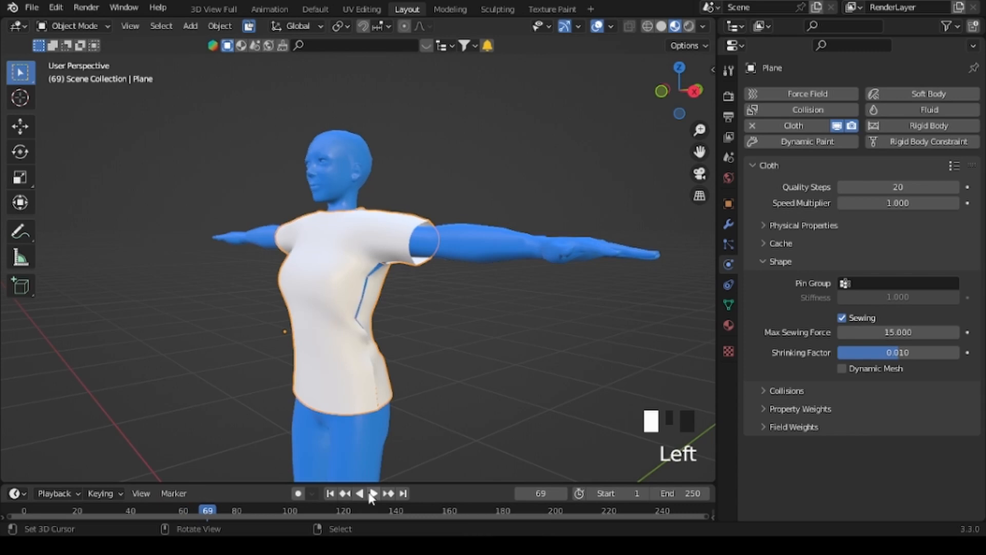
middle_drag(354, 452, 227, 356)
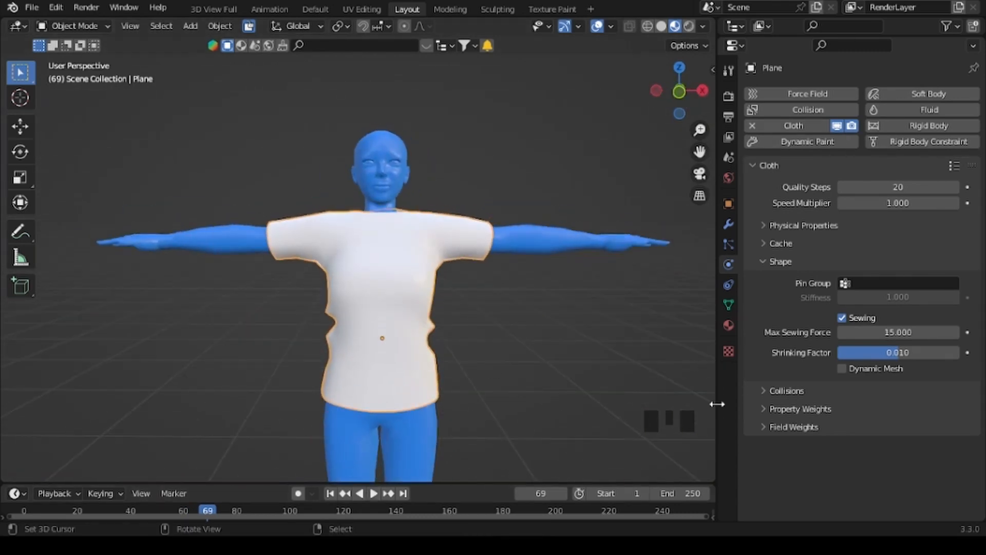
Apply the Cloth modifier to the T-shirt at the current frame, keeping the Subdivision modifier.
click(727, 224)
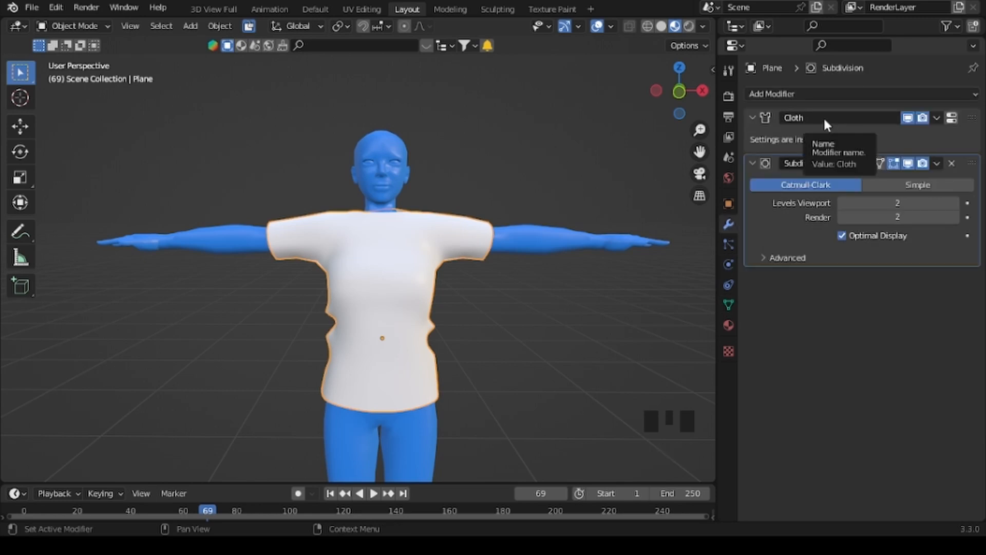
click(936, 114)
click(917, 134)
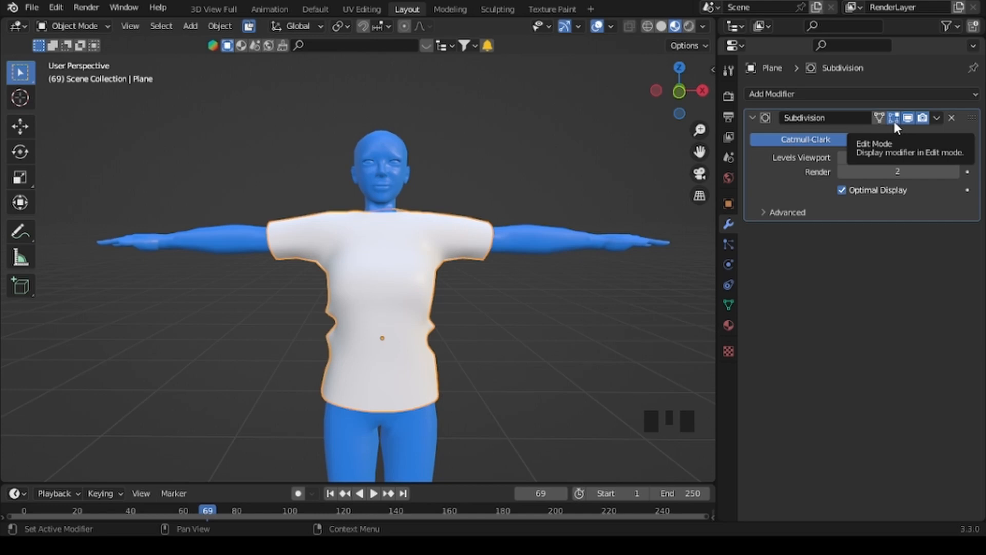
Switch the Subdivision modifier's Edit Mode, viewport and render display off and on again to compare the T-shirt's smoothing.
click(893, 117)
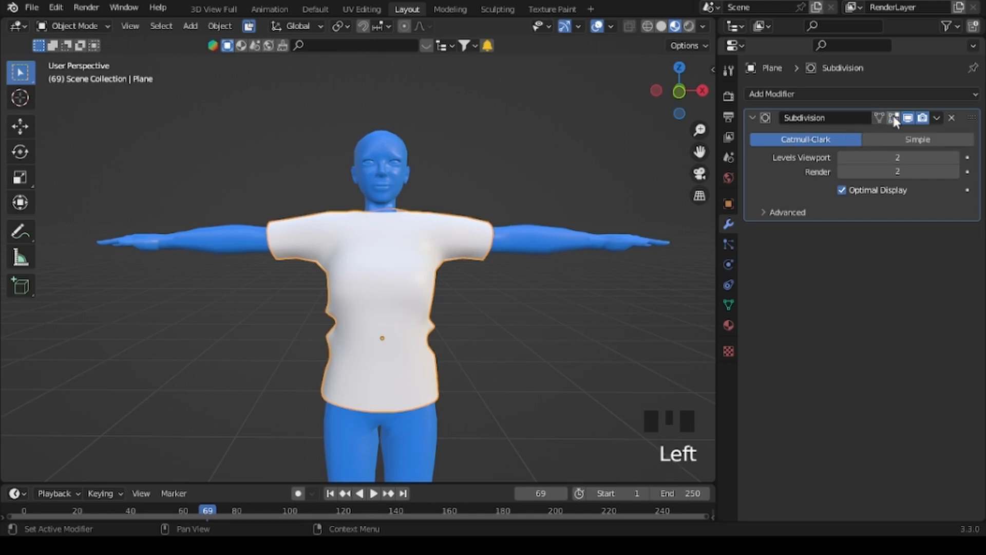
click(908, 117)
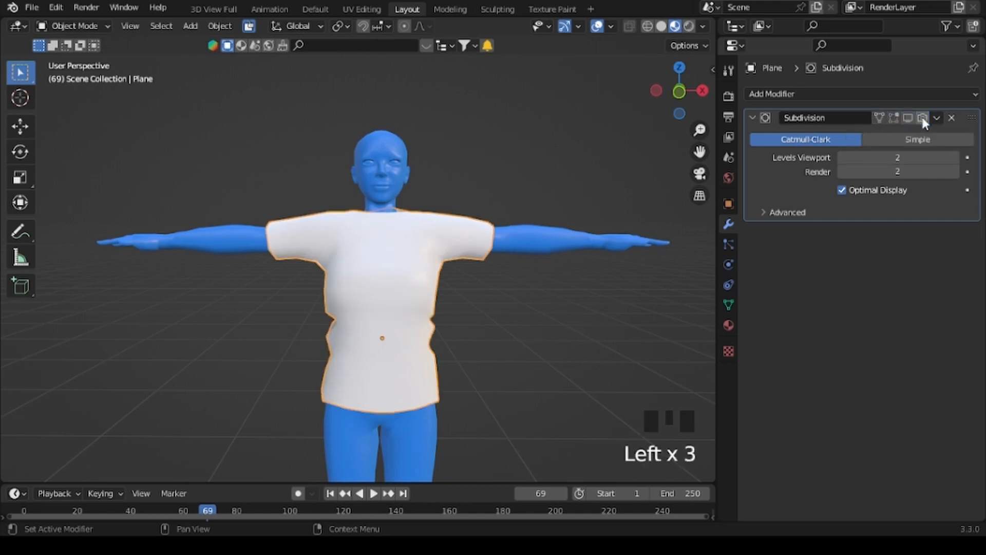
click(920, 118)
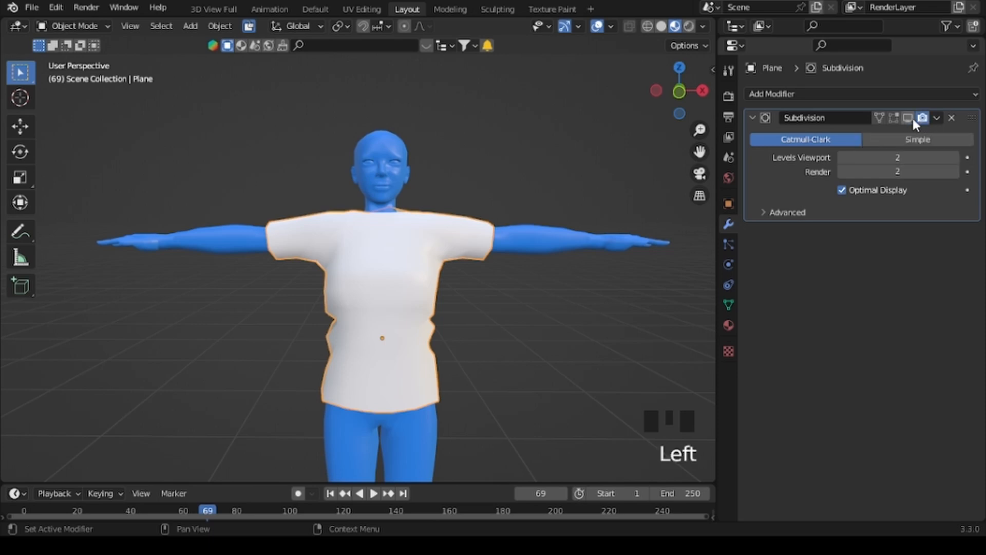
click(908, 117)
click(892, 117)
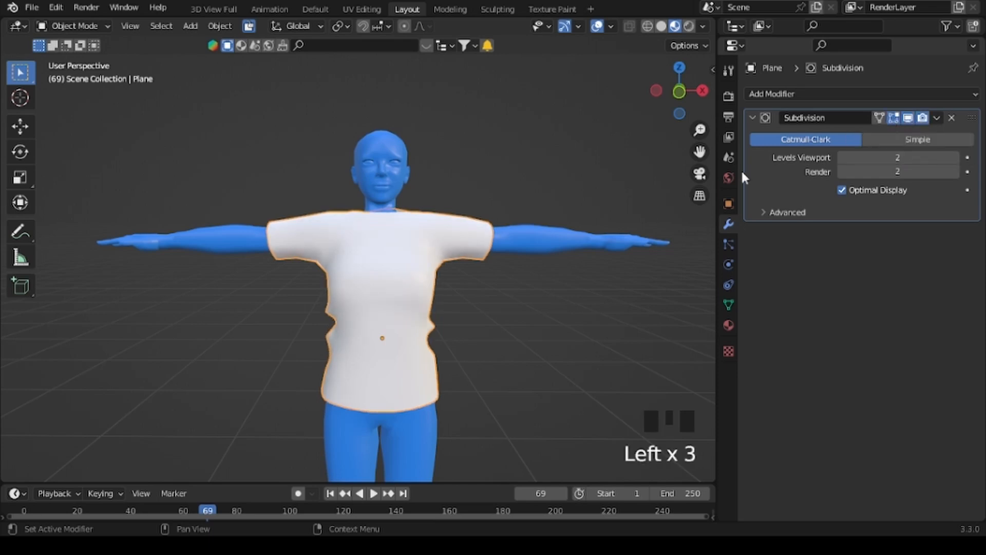
Enter Edit Mode on the T-shirt, select one centre vertex of the front neckline, and enable proportional editing.
key(Tab)
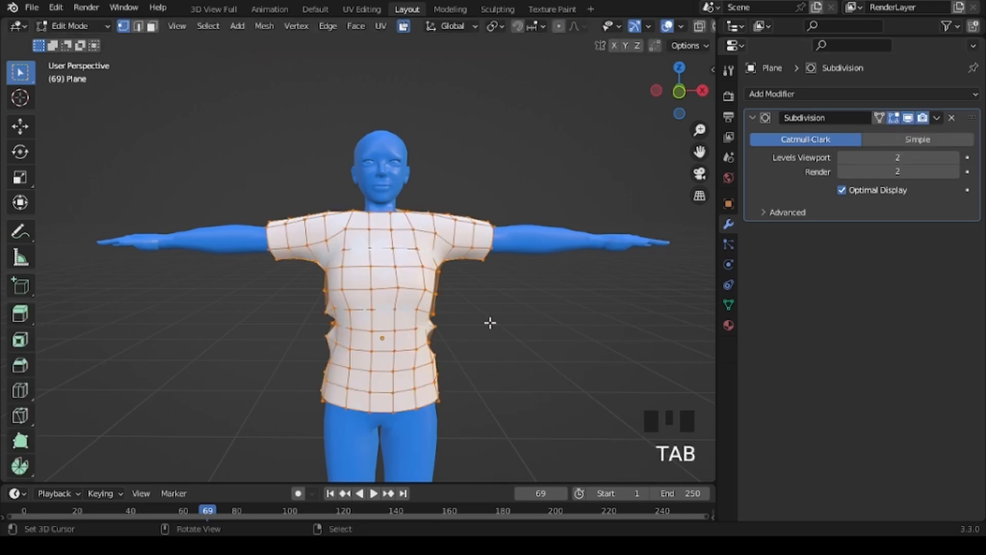
scroll(525, 322, up, 2)
scroll(527, 323, up, 1)
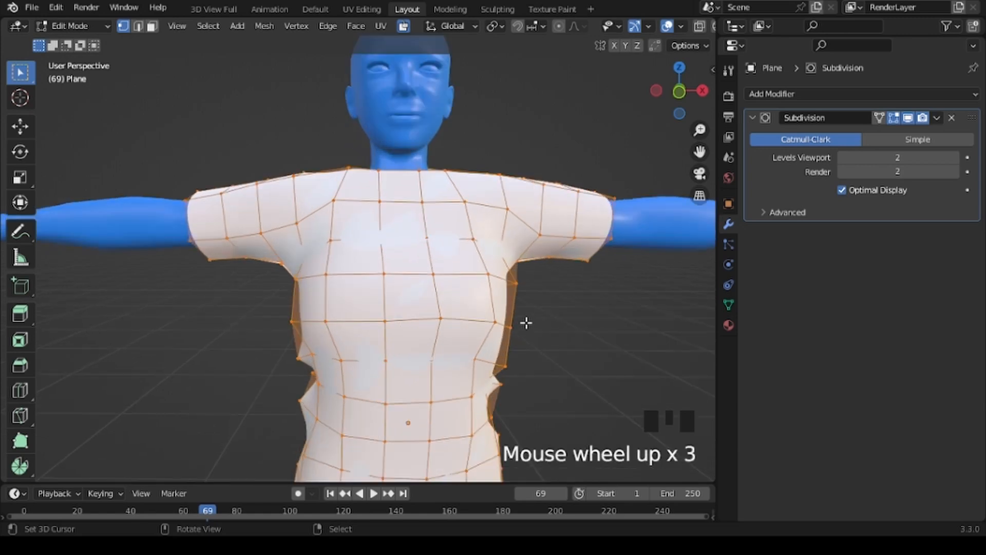
middle_drag(527, 322, 438, 255)
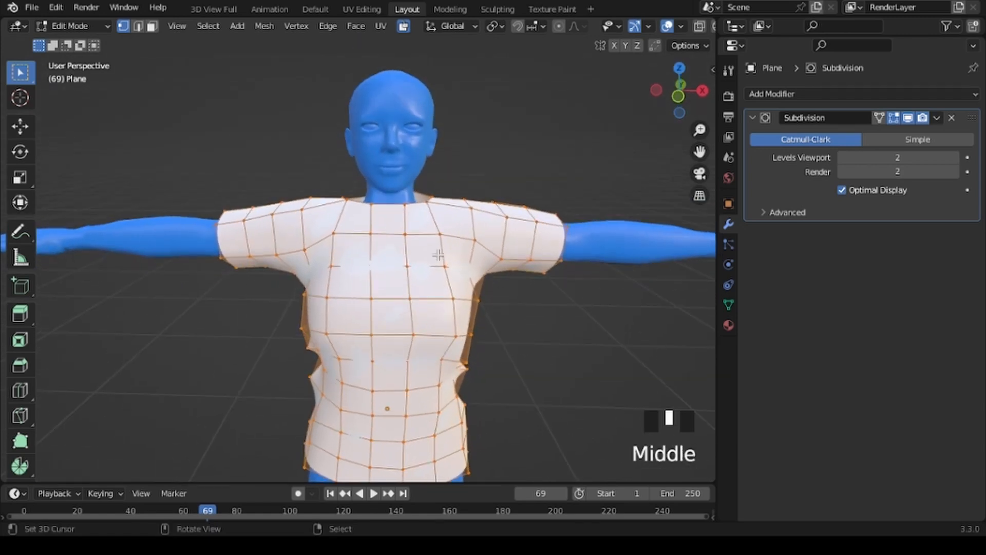
right_click(406, 206)
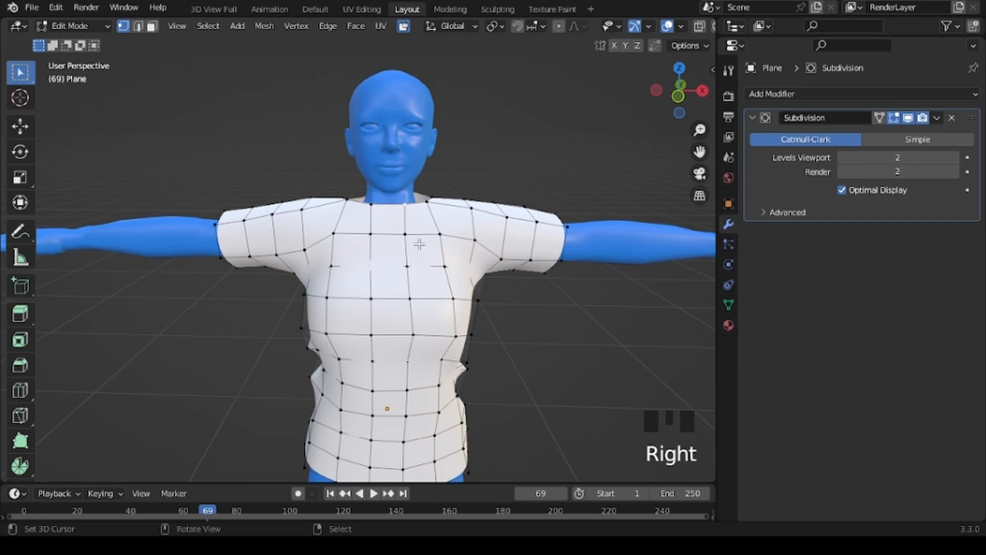
scroll(409, 233, up, 1)
click(558, 27)
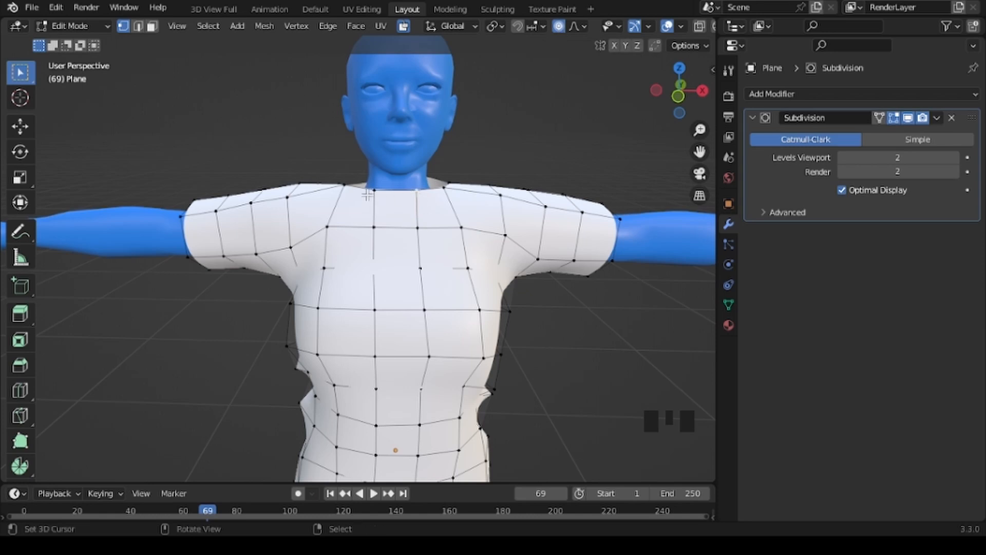
Add the neighbouring front neckline vertex and move both down about 0.025 with a smooth proportional size of 0.0521.
shift+right_click(416, 189)
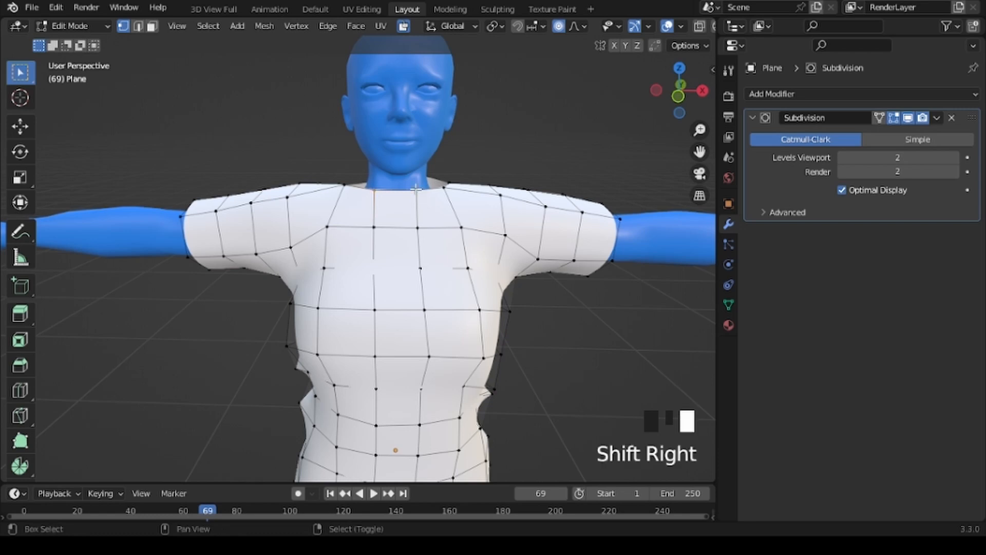
scroll(415, 212, up, 2)
middle_drag(415, 212, 421, 211)
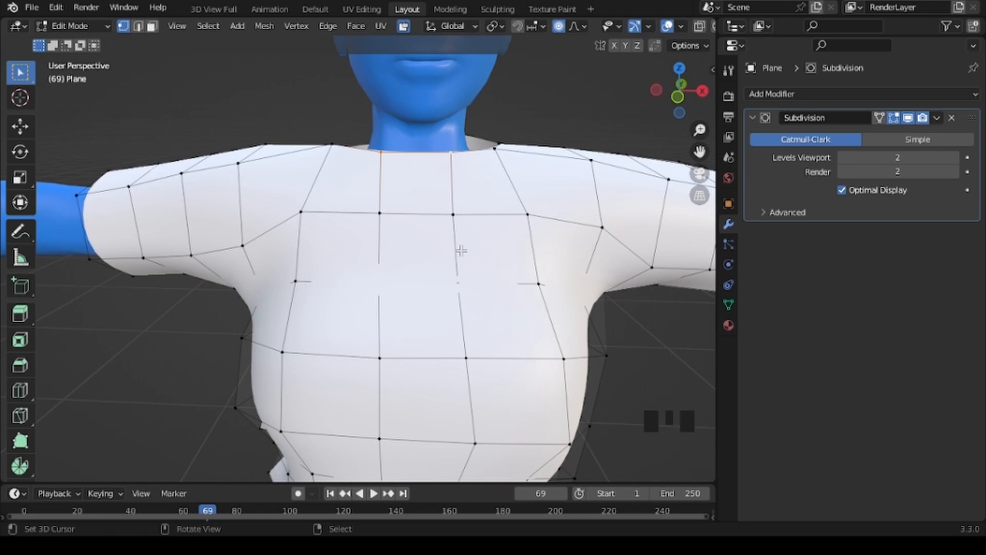
key(g)
scroll(461, 250, up, 20)
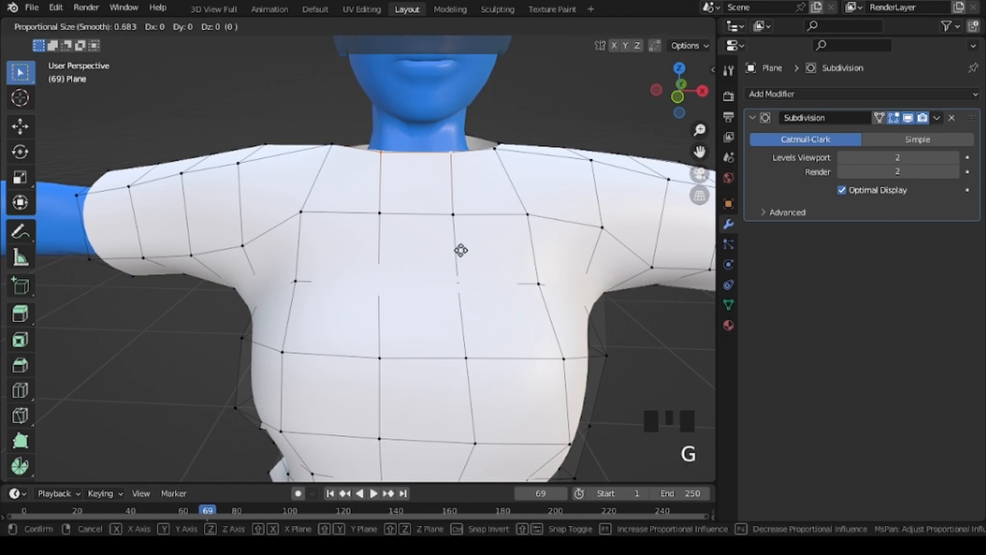
scroll(461, 250, up, 13)
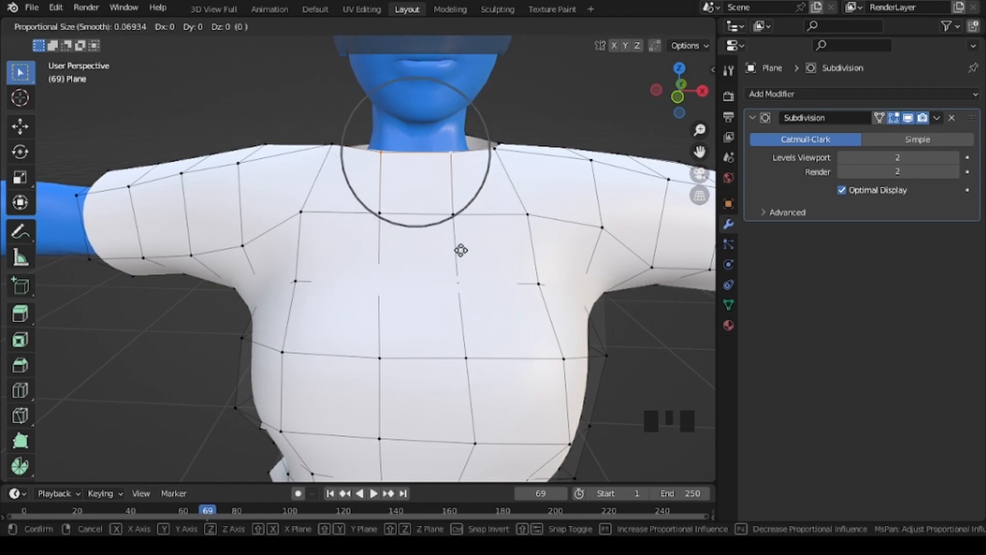
scroll(461, 250, down, 6)
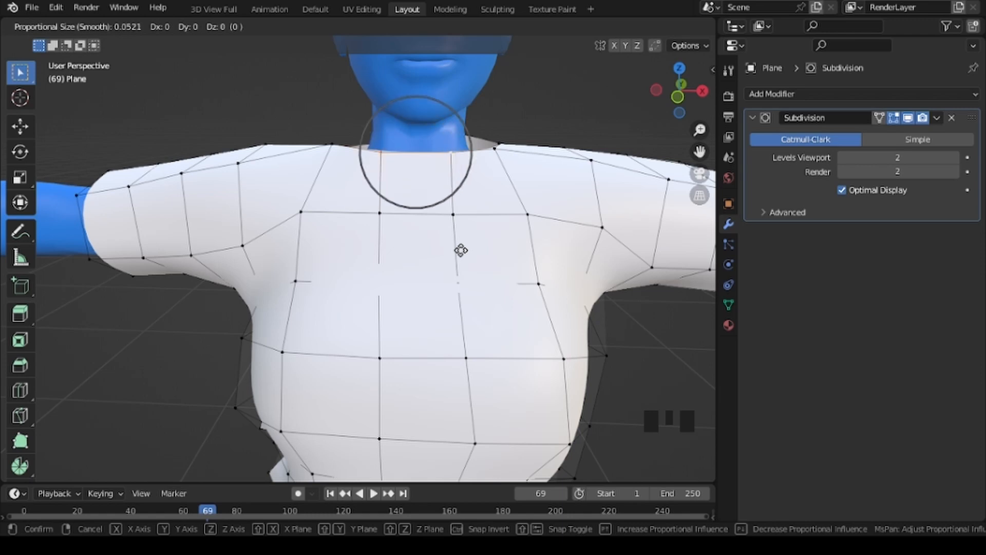
click(460, 250)
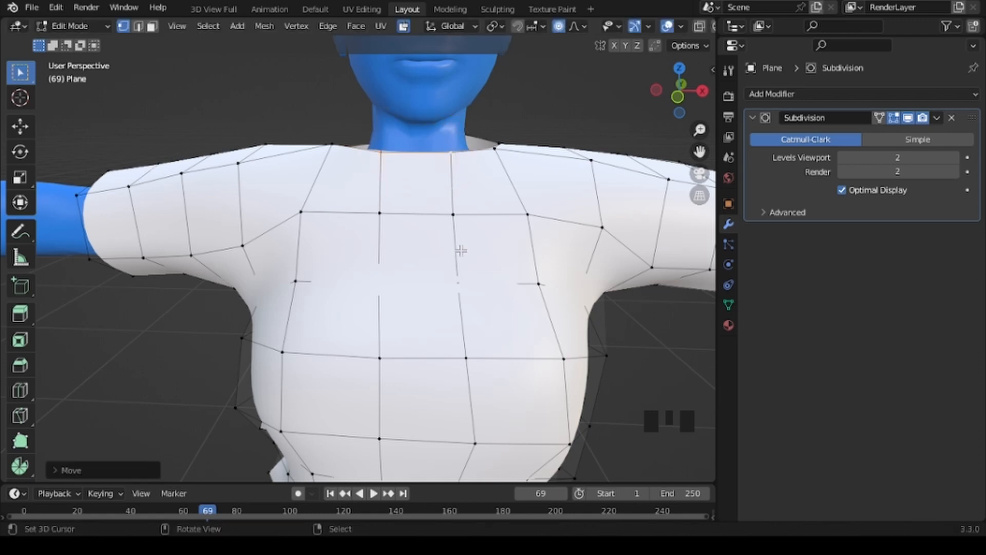
key(g)
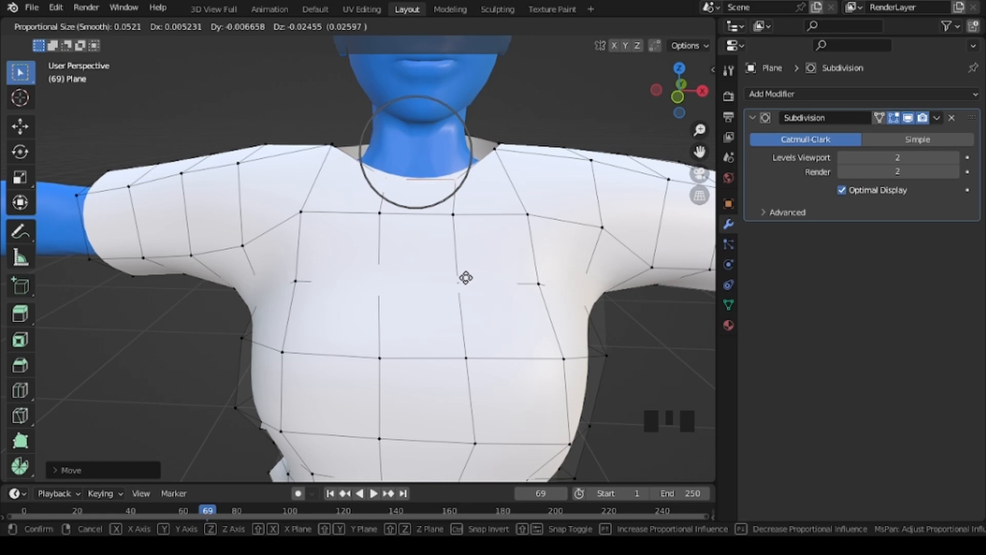
click(462, 277)
Disable proportional editing and lower the raised vertex on the back neckline by about 0.02 to even out the collar.
middle_drag(414, 282, 3, 180)
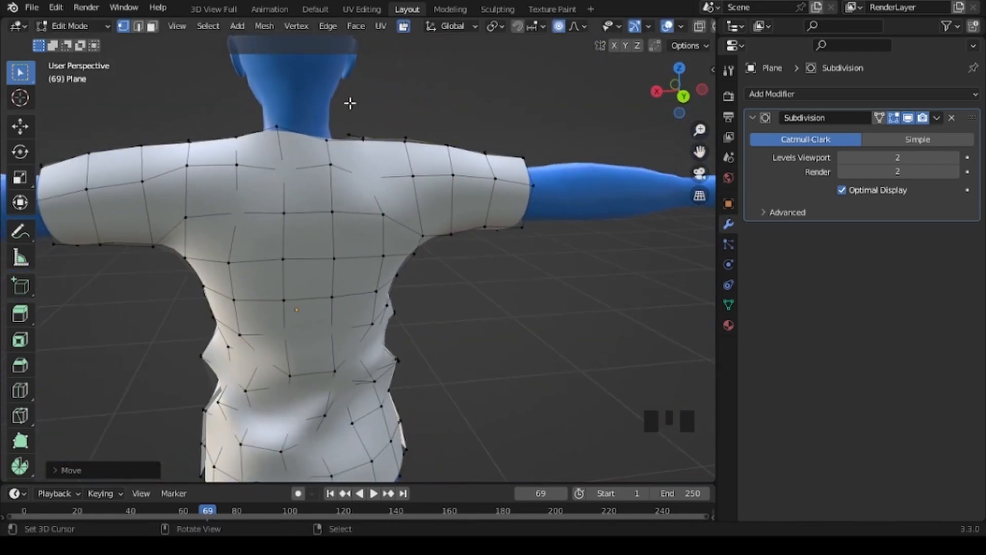
click(557, 27)
right_click(276, 129)
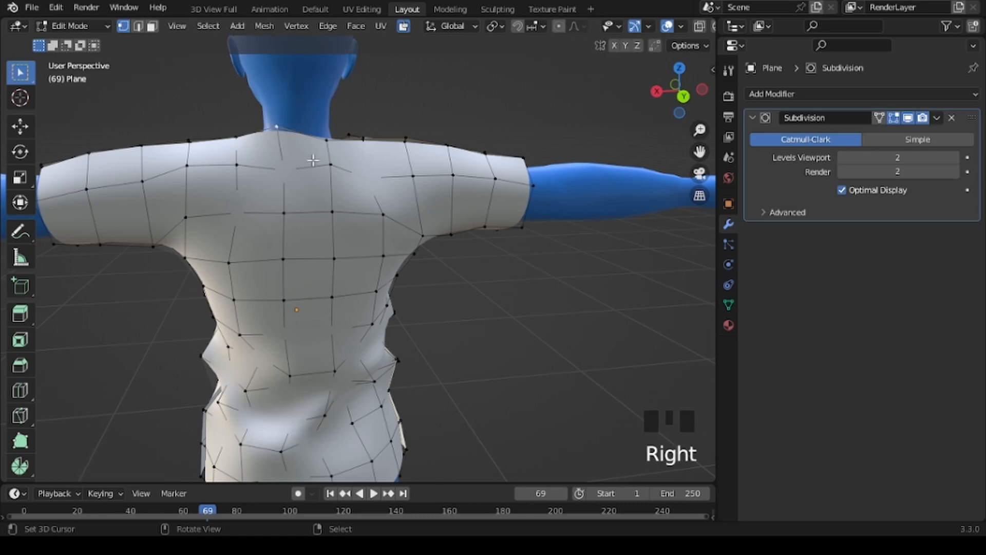
key(g)
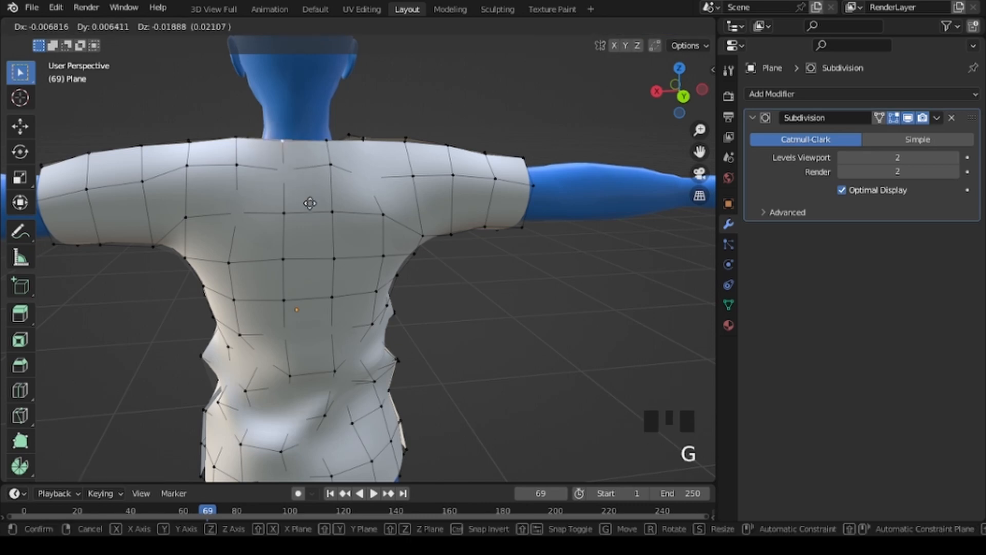
click(309, 208)
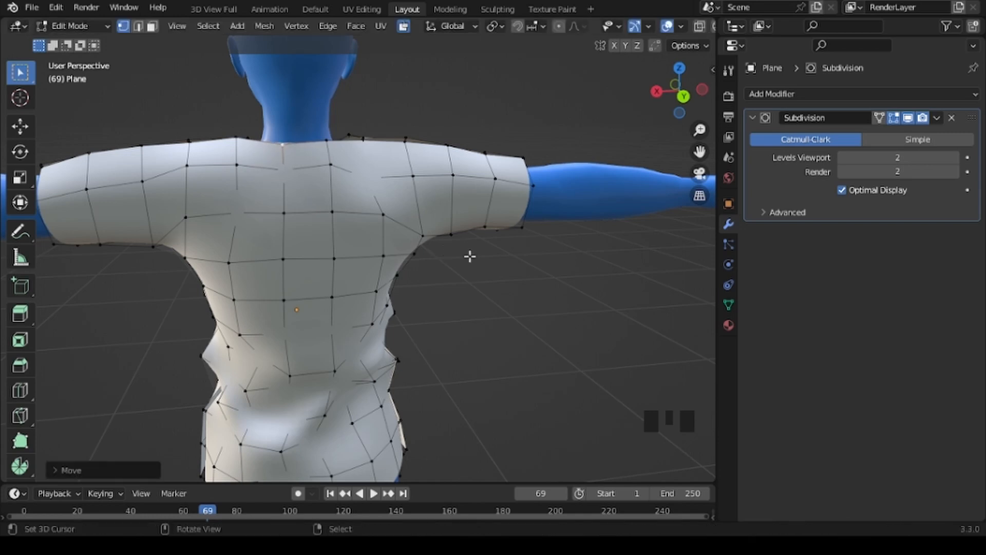
Switch to edge selection and select the front and back edge loops along the open seam on the avatar's right shoulder.
middle_drag(470, 256, 293, 345)
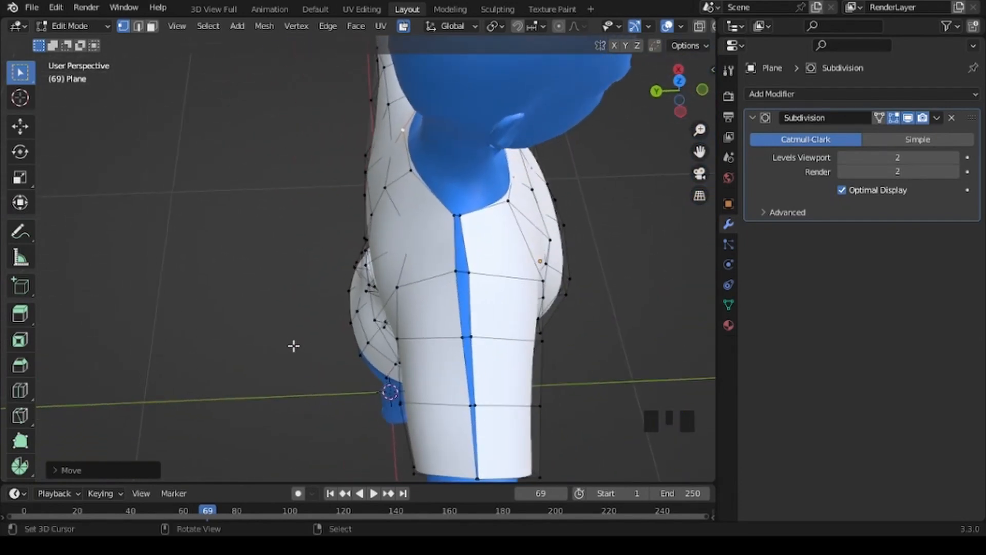
shift+middle_drag(384, 366, 326, 312)
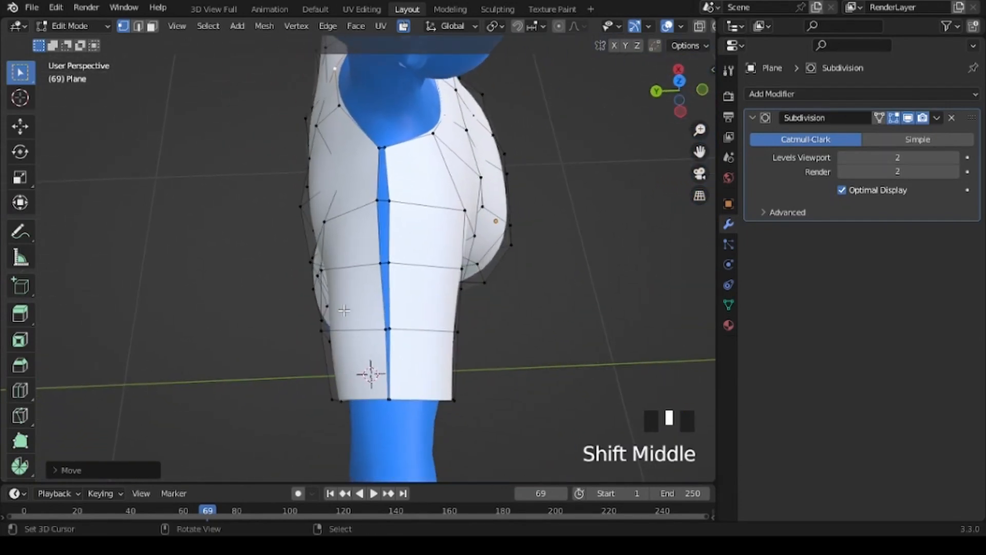
scroll(344, 310, up, 1)
scroll(344, 305, down, 2)
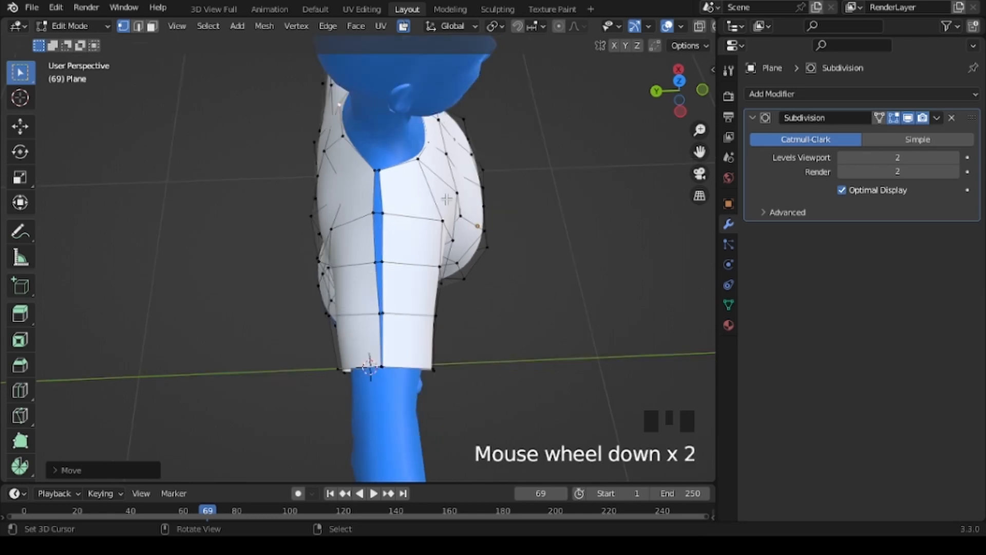
scroll(406, 181, up, 2)
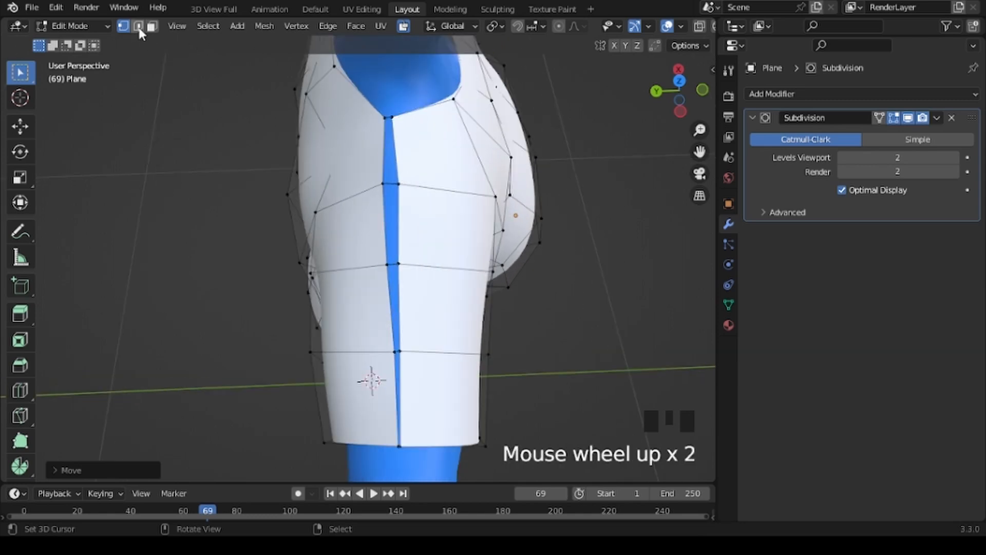
click(139, 28)
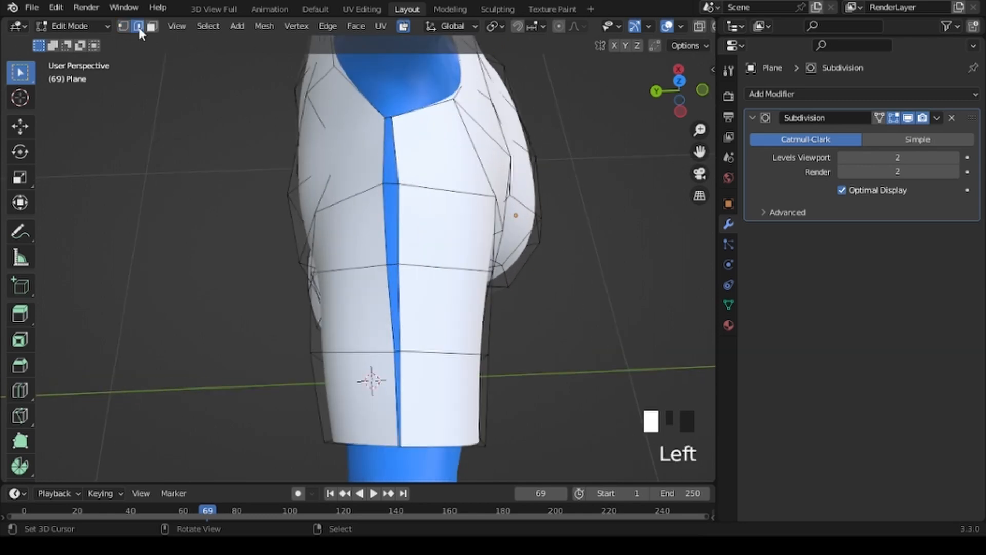
alt+right_click(398, 163)
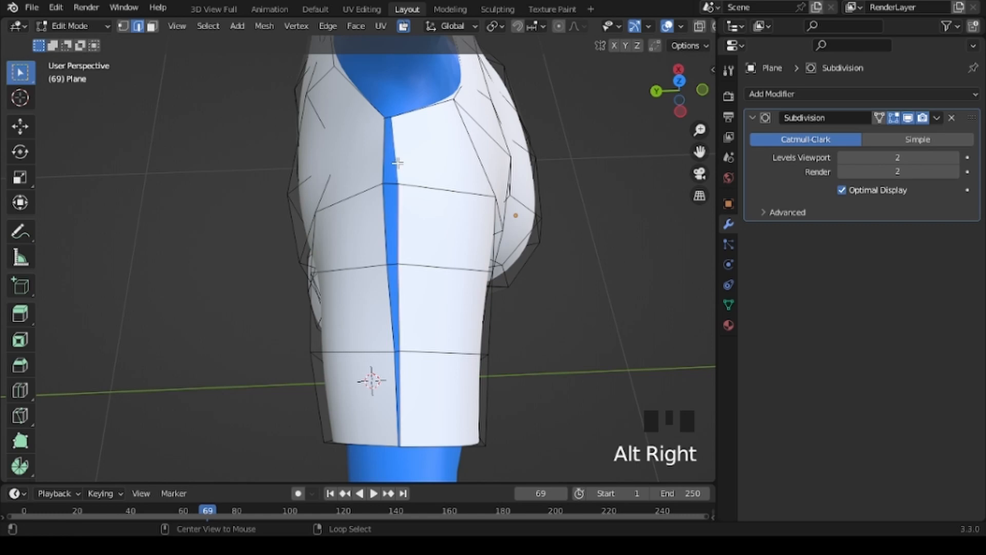
alt+shift+right_click(382, 136)
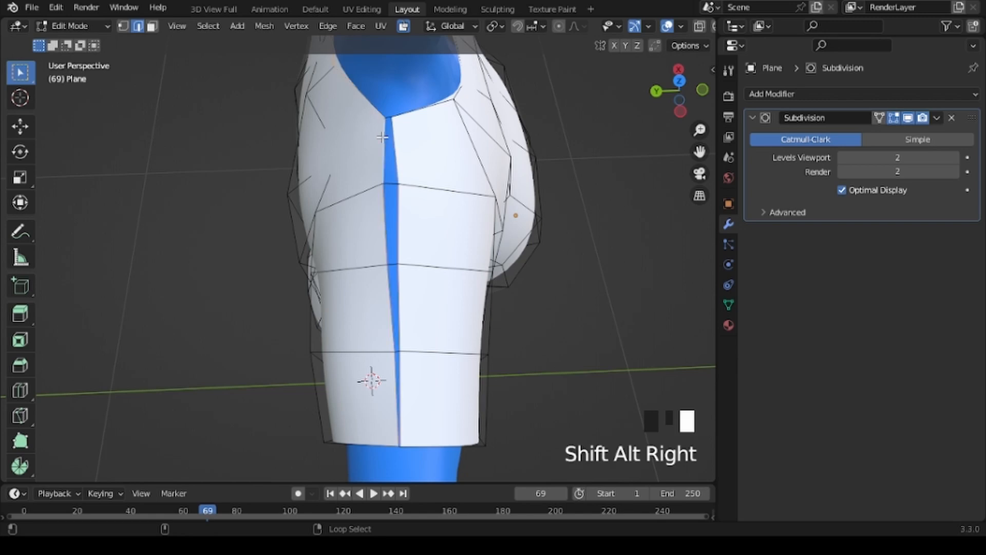
Add the front and back edge loops of the opposite shoulder seam to the selection.
middle_drag(227, 246, 552, 213)
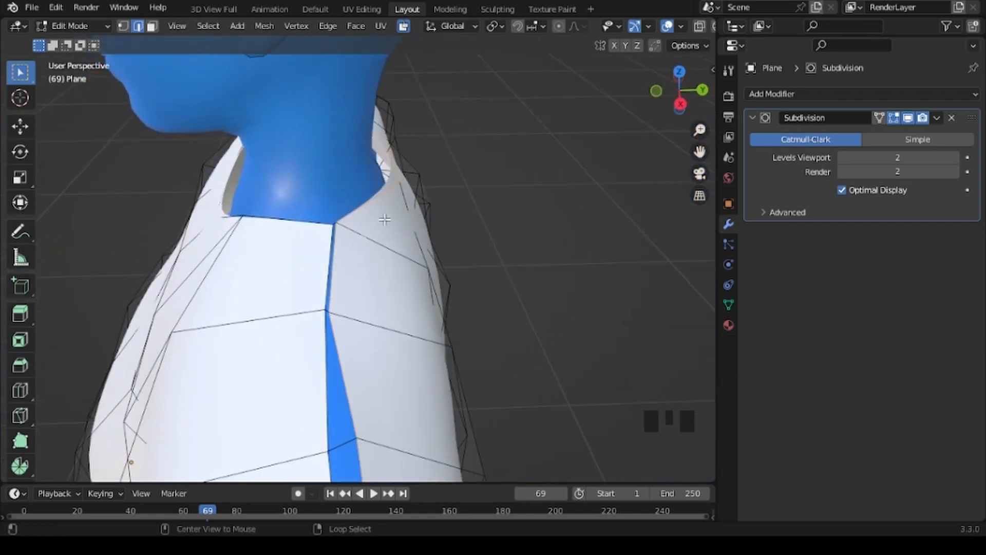
alt+shift+right_click(334, 254)
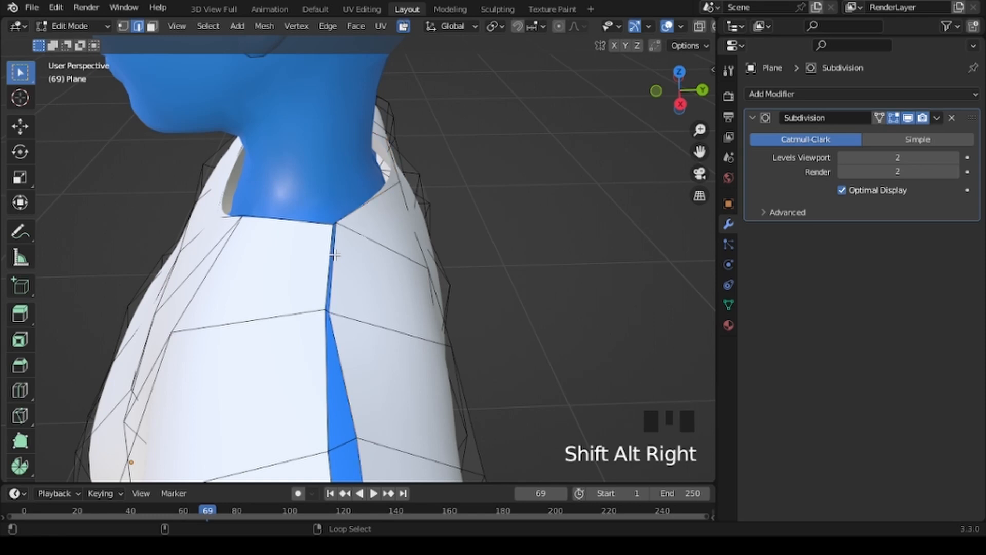
alt+shift+right_click(327, 259)
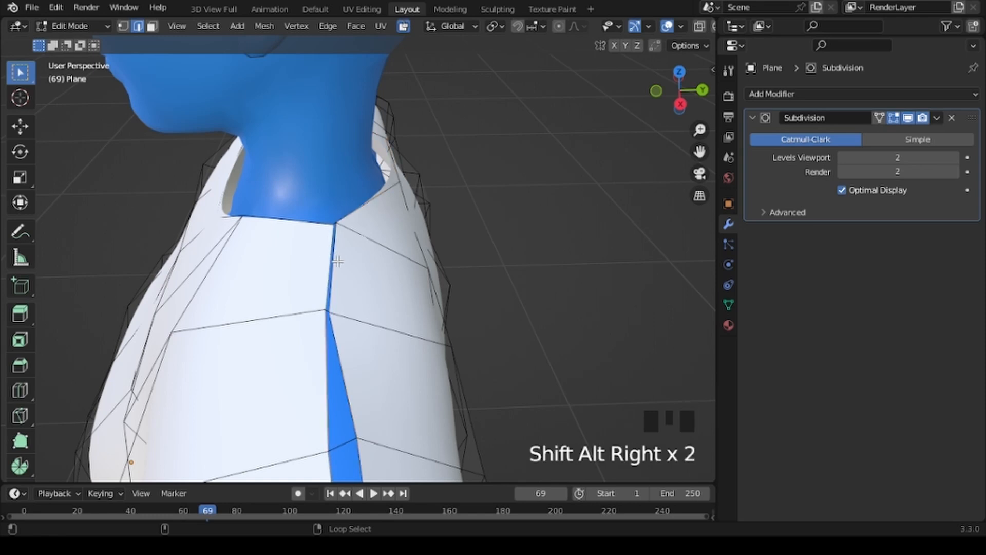
alt+shift+right_click(333, 262)
Add the front and back edge loops of the open underarm and side seams on both sides of the T-shirt to the selection.
scroll(483, 262, down, 3)
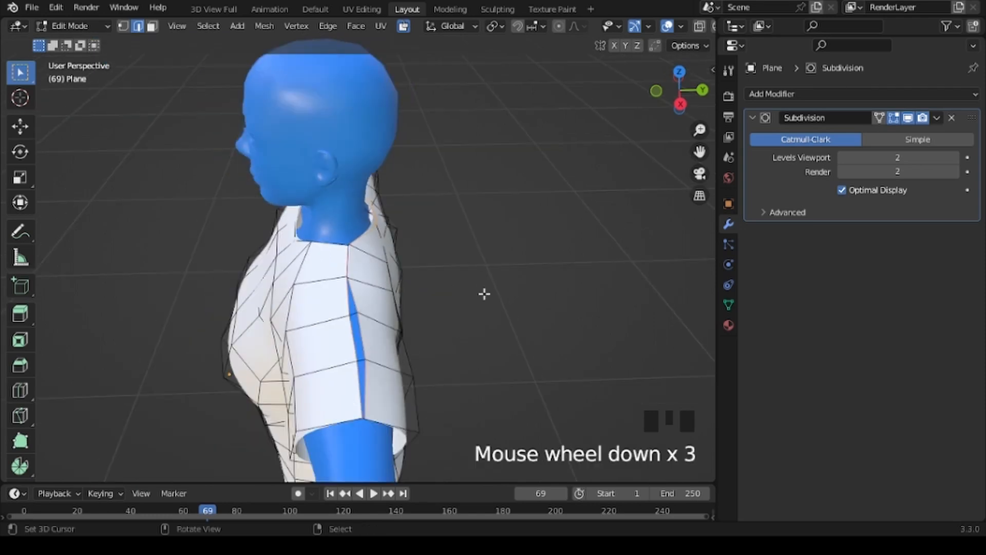
middle_drag(482, 292, 414, 233)
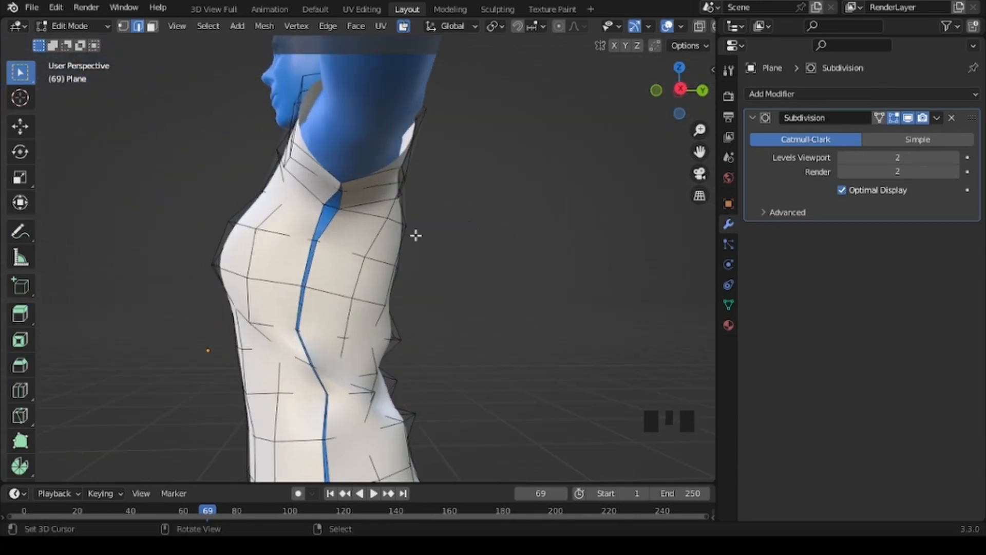
alt+shift+right_click(330, 225)
alt+shift+right_click(316, 219)
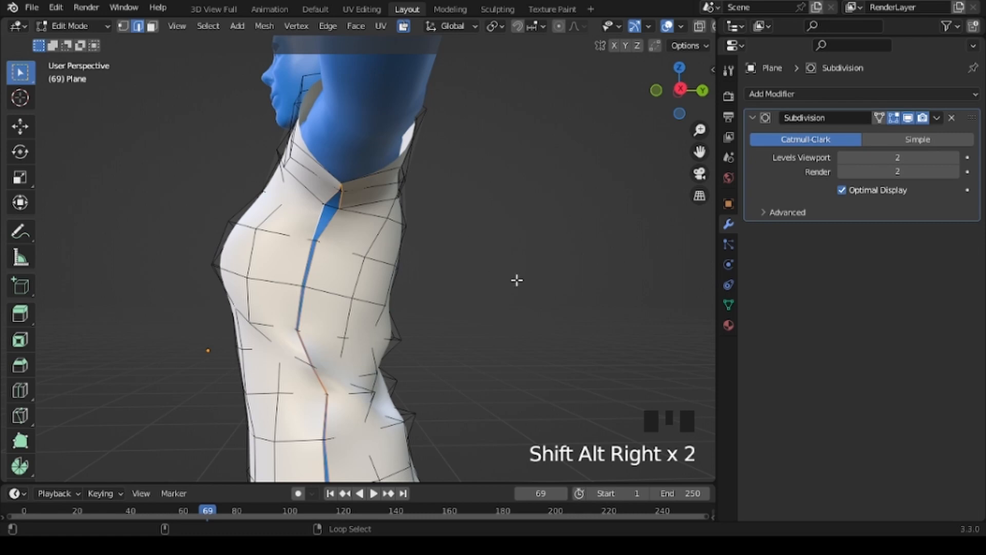
middle_drag(516, 280, 272, 275)
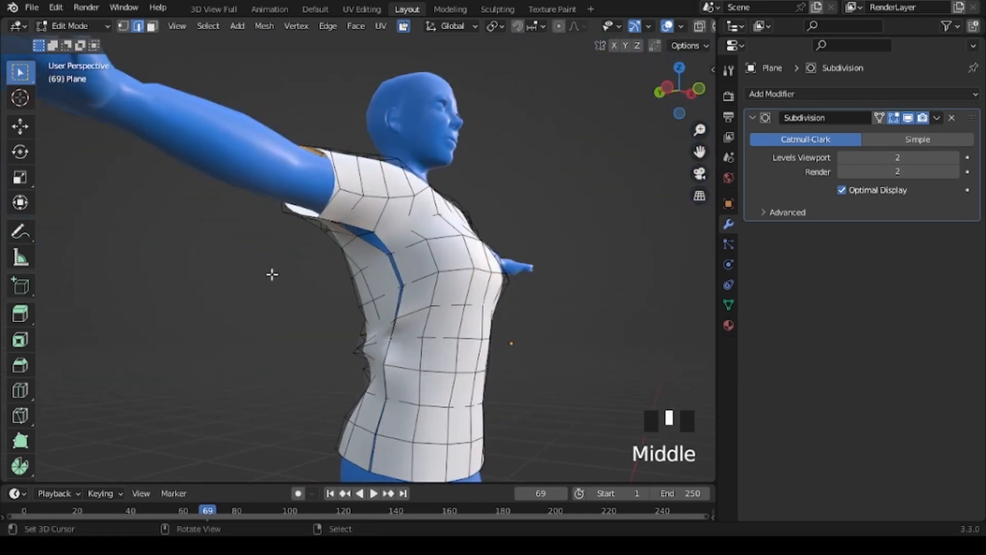
scroll(272, 275, up, 4)
alt+shift+right_click(373, 191)
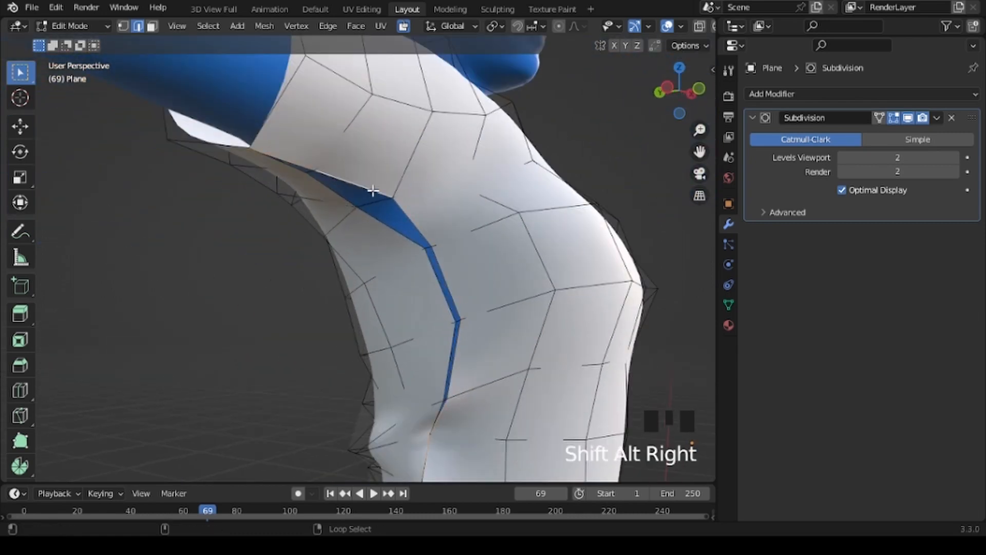
alt+shift+right_click(390, 233)
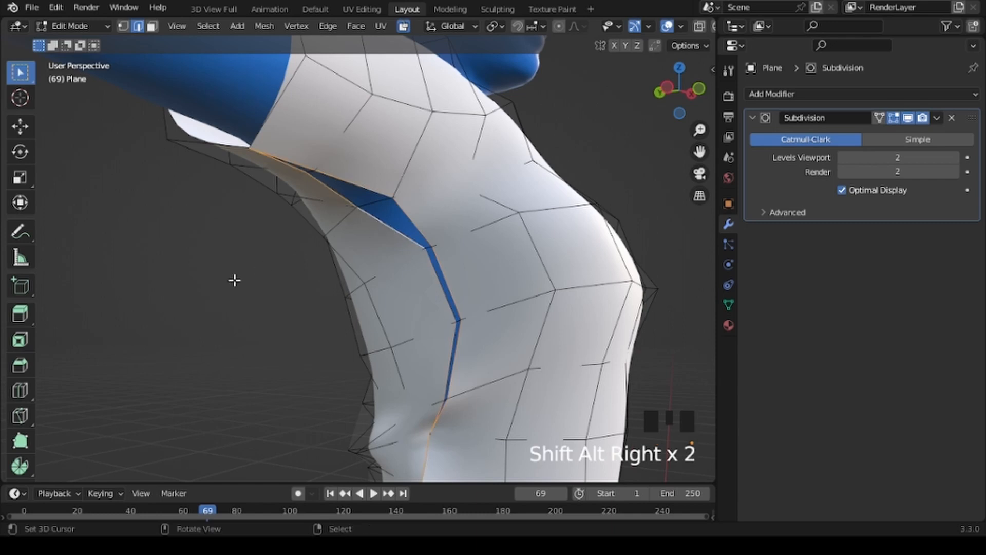
Bridge the selected edge loops to close the shoulder and side seams.
scroll(234, 279, down, 3)
middle_drag(231, 279, 586, 241)
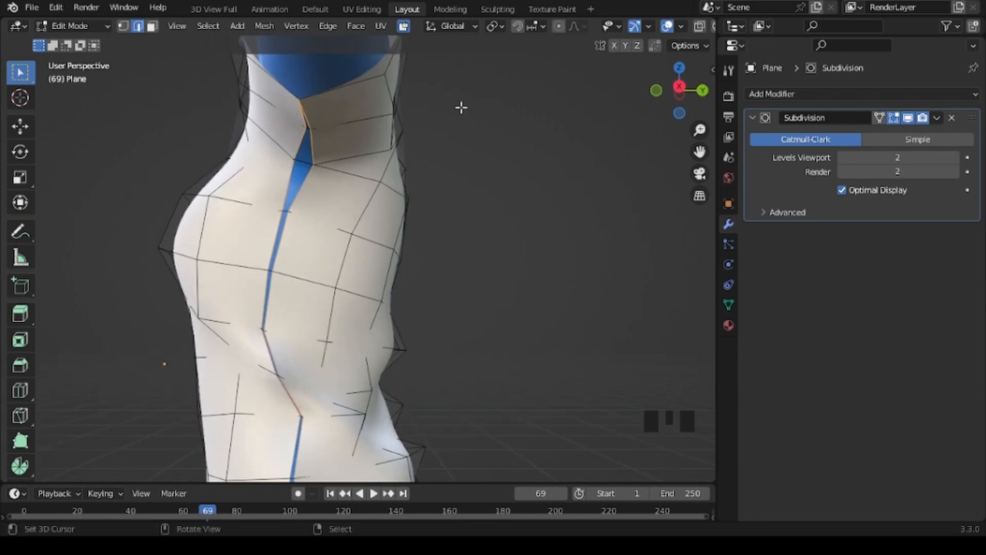
click(328, 26)
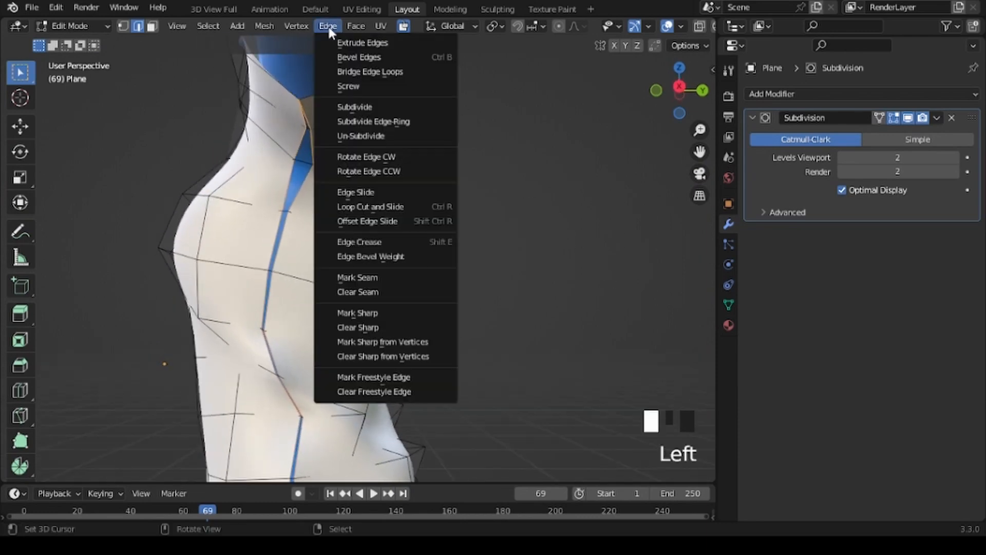
click(361, 72)
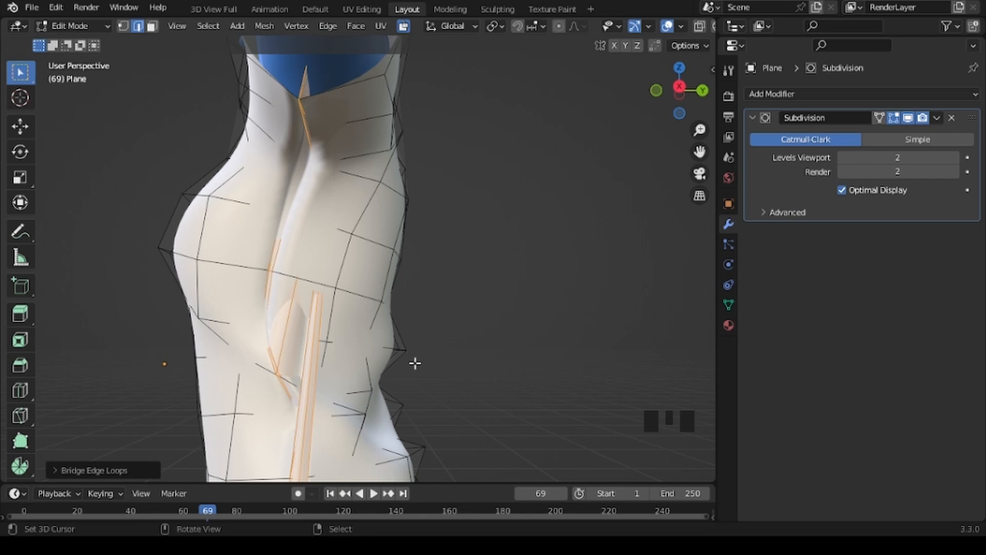
scroll(415, 363, down, 4)
middle_drag(392, 366, 606, 412)
scroll(389, 320, up, 3)
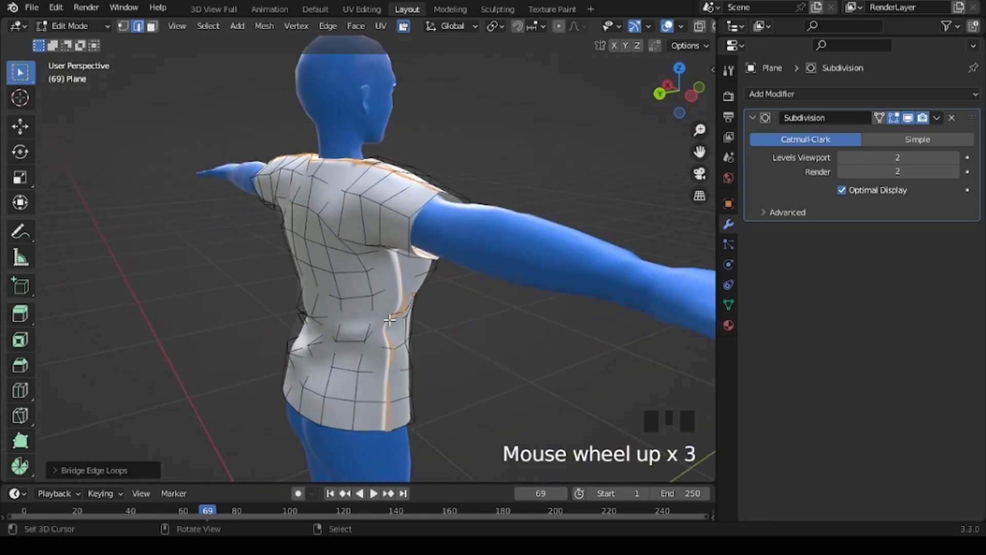
middle_drag(390, 320, 152, 229)
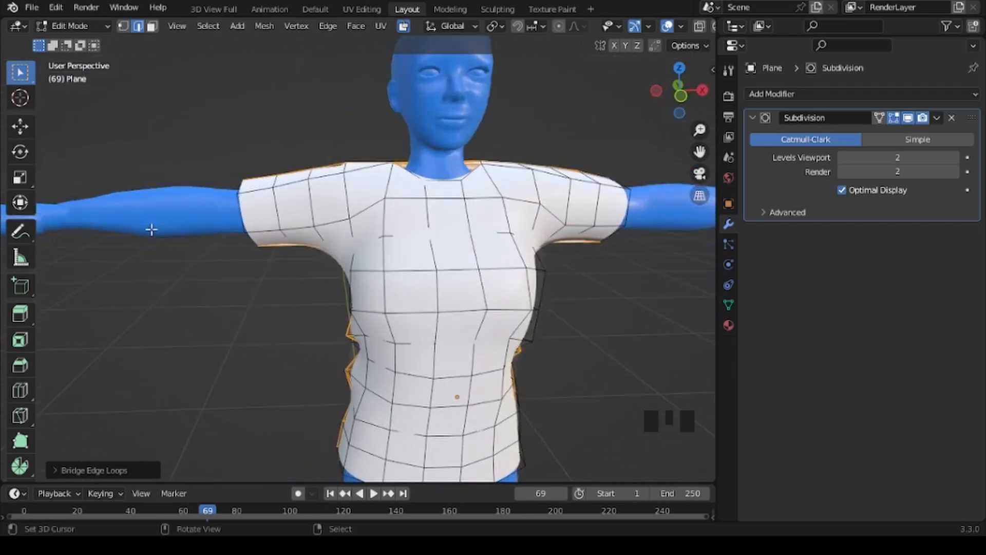
Switch to vertex selection, select the entire T-shirt mesh and merge its vertices by distance.
click(122, 27)
middle_drag(178, 310, 136, 324)
key(a)
scroll(163, 304, down, 2)
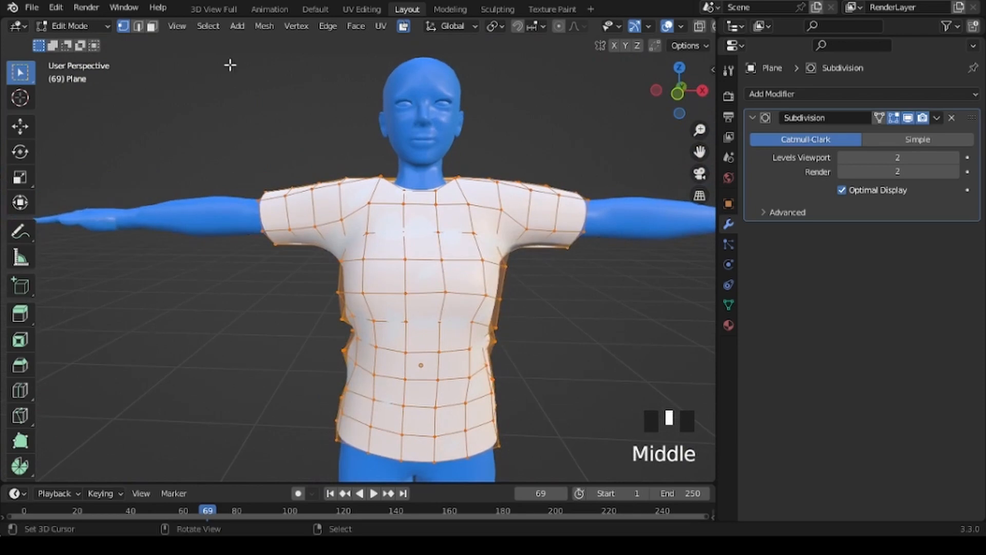
click(265, 26)
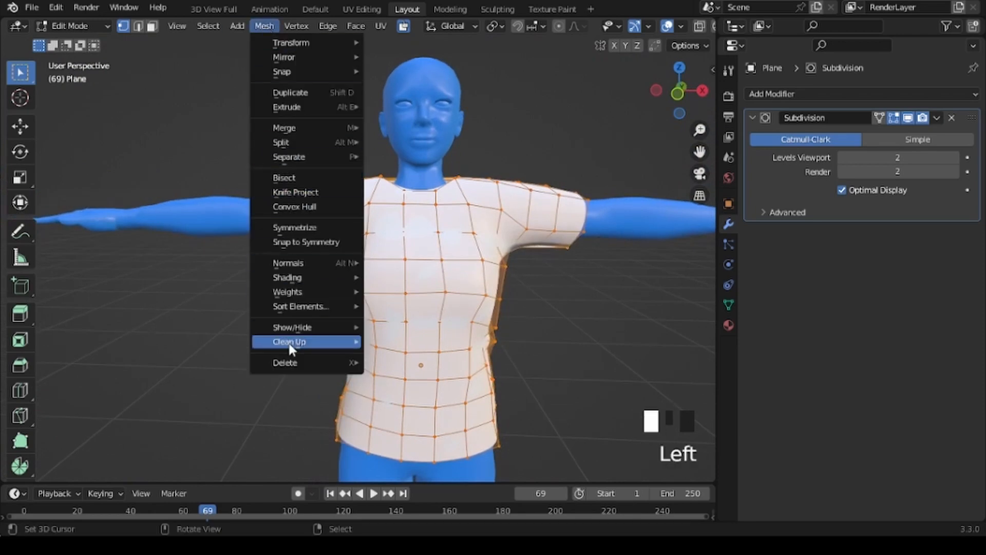
mouse_move(289, 341)
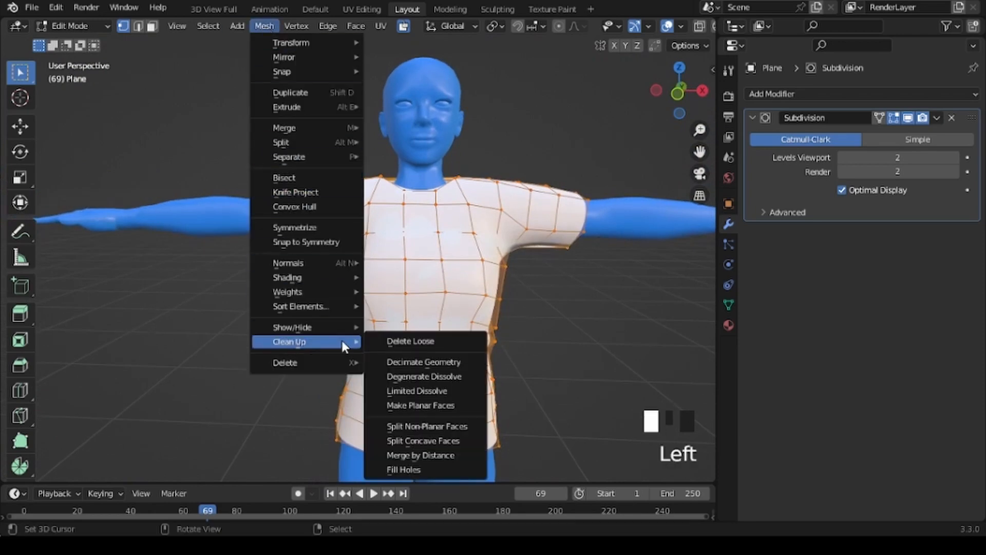
click(411, 455)
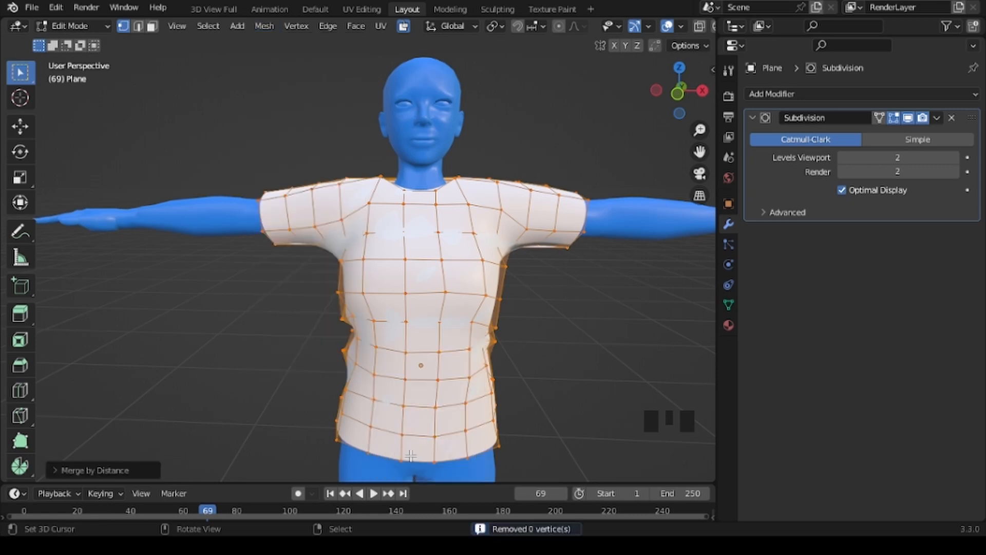
Leave Edit Mode and examine the bridged T-shirt around the underarms and side seams.
middle_drag(170, 331, 369, 278)
key(Tab)
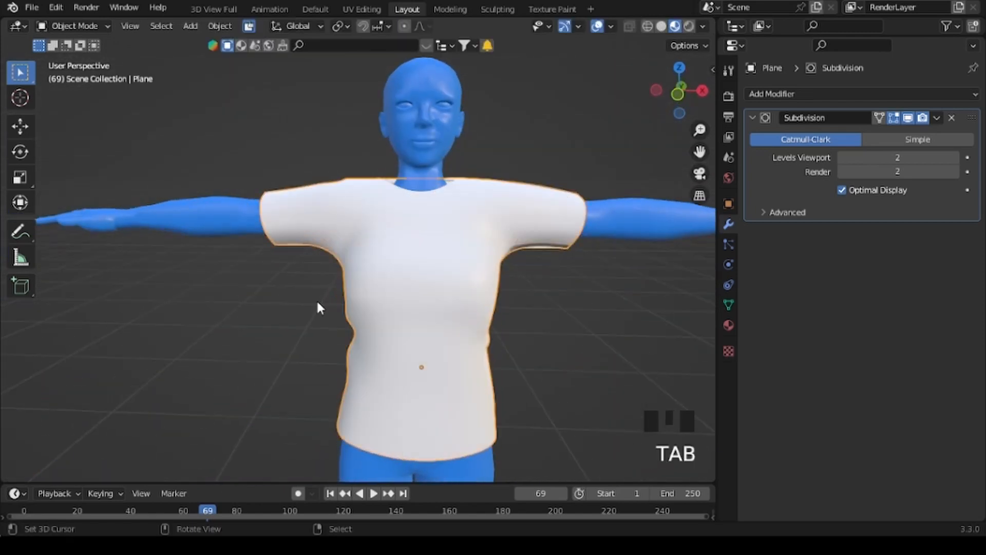
middle_drag(317, 298, 353, 378)
scroll(452, 332, up, 4)
scroll(454, 334, up, 2)
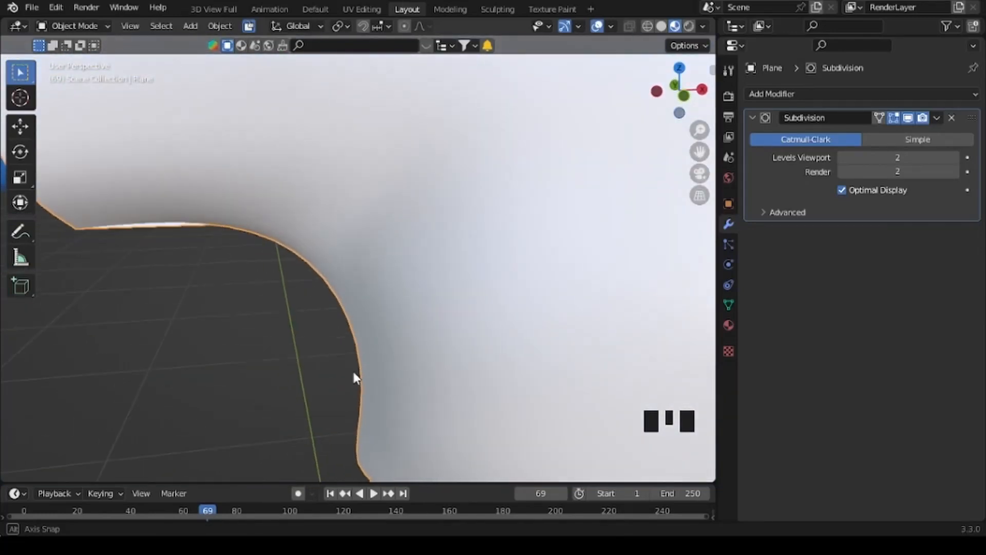
scroll(460, 399, down, 4)
middle_drag(545, 406, 505, 441)
scroll(514, 408, down, 4)
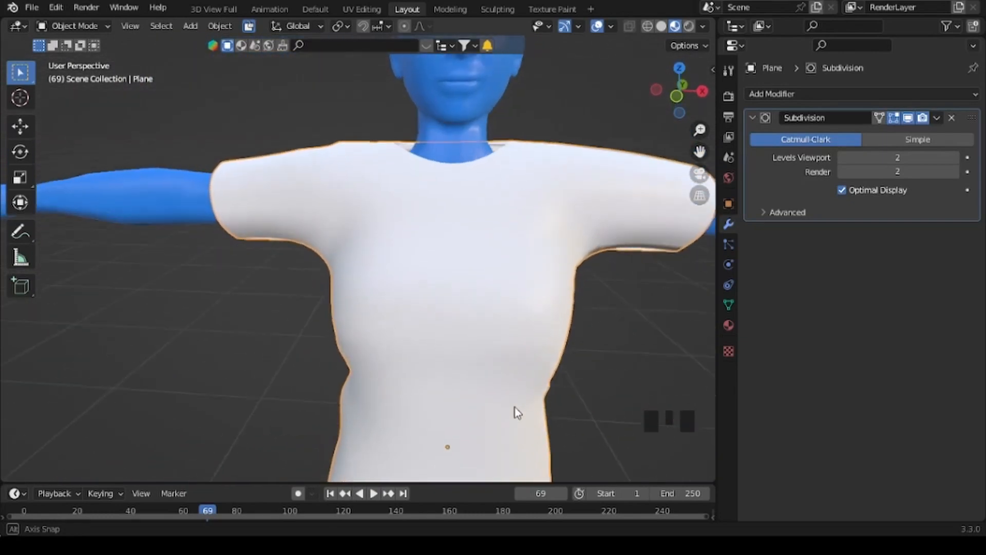
middle_drag(517, 390, 572, 411)
middle_drag(409, 330, 517, 313)
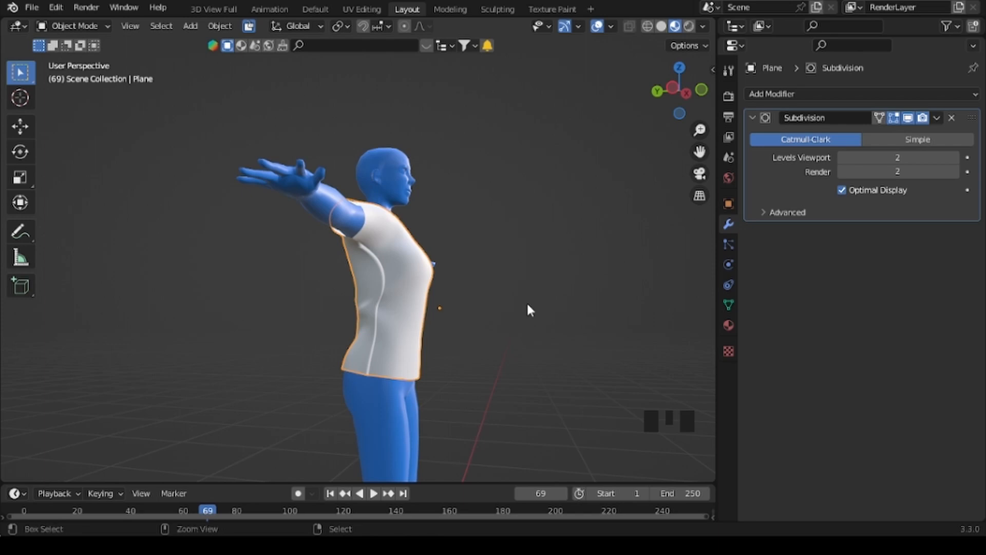
Undo the merge by distance, the edge-loop bridging and the seam selections.
key(ctrl+z)
key(ctrl+z)
key(ctrl+z)
key(ctrl+z)
key(ctrl+z)
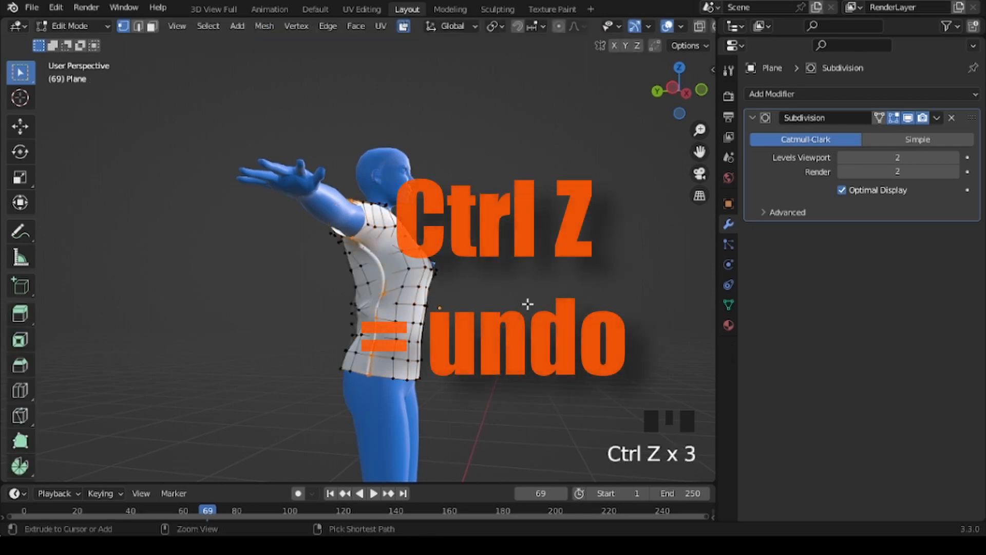
Switch to vertex selection and select the two facing vertices at the neckline end of the avatar's open right shoulder seam.
middle_drag(486, 295, 423, 171)
scroll(434, 306, up, 5)
scroll(433, 304, up, 2)
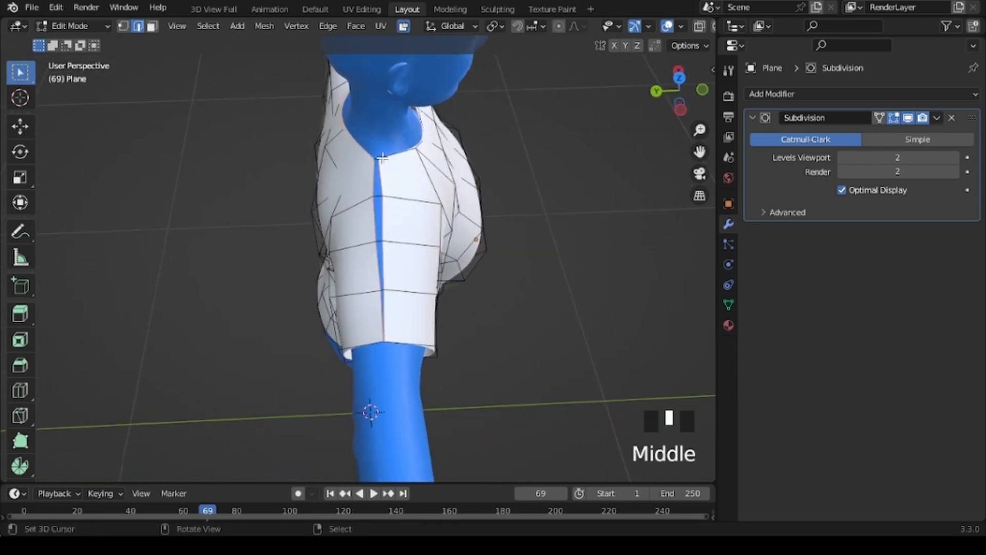
right_click(403, 205)
scroll(402, 202, up, 2)
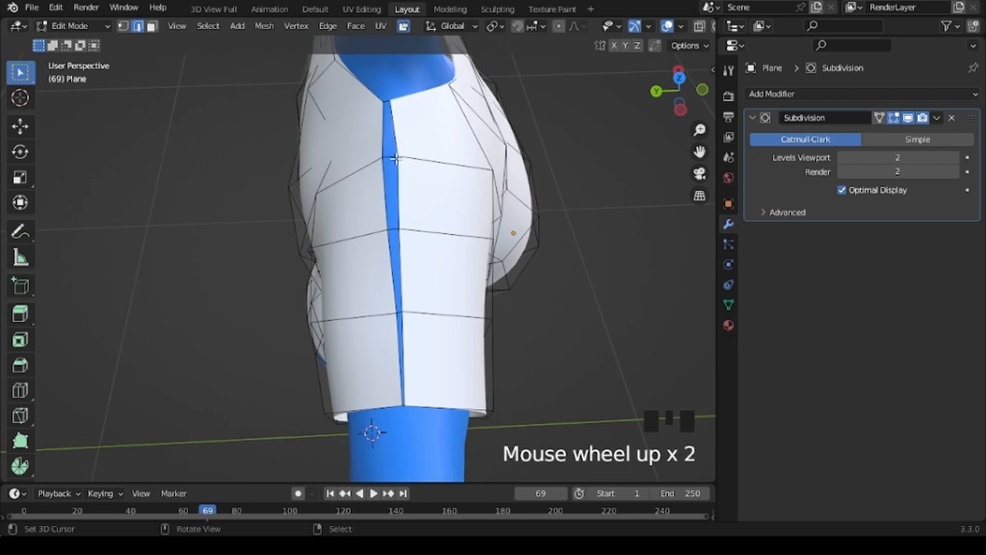
scroll(391, 183, up, 2)
shift+middle_drag(414, 133, 418, 234)
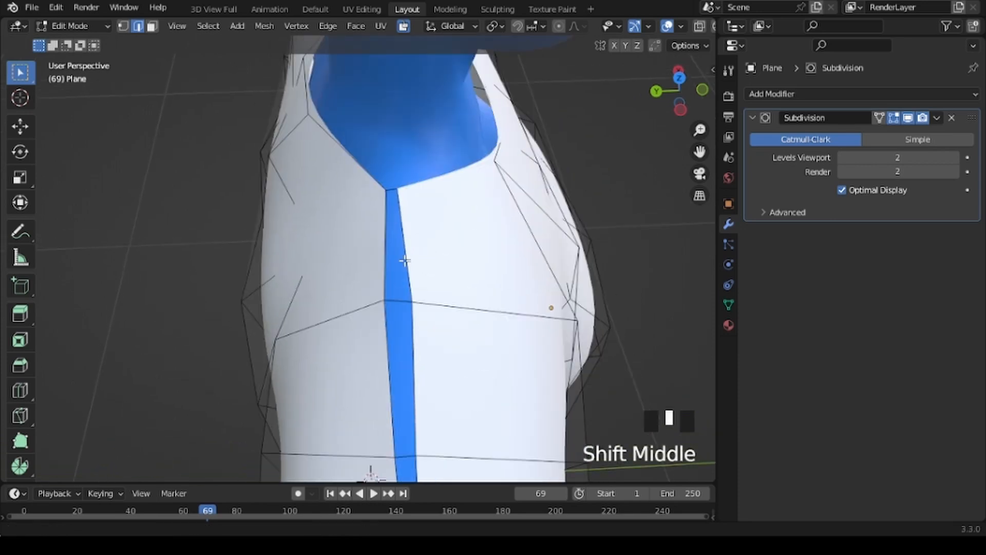
scroll(418, 234, up, 2)
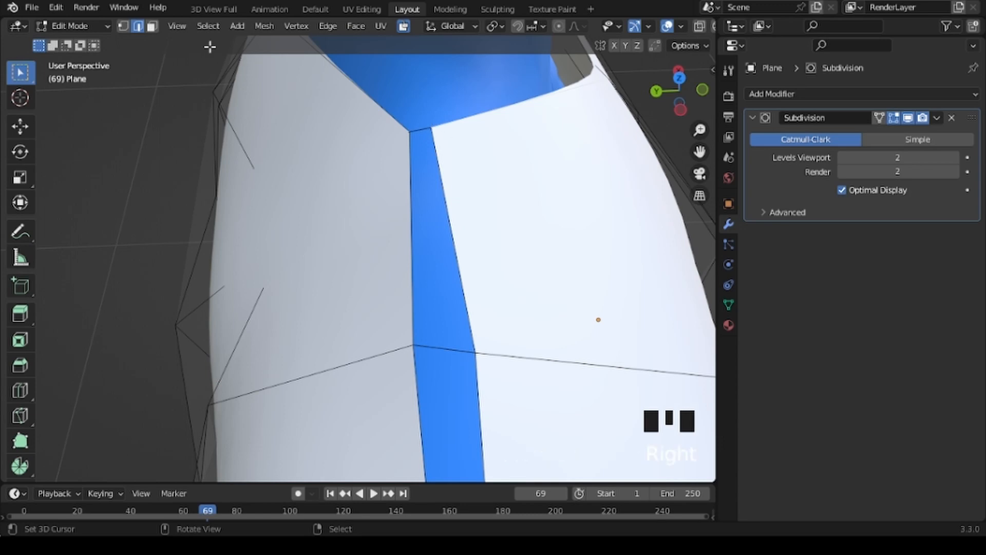
click(123, 27)
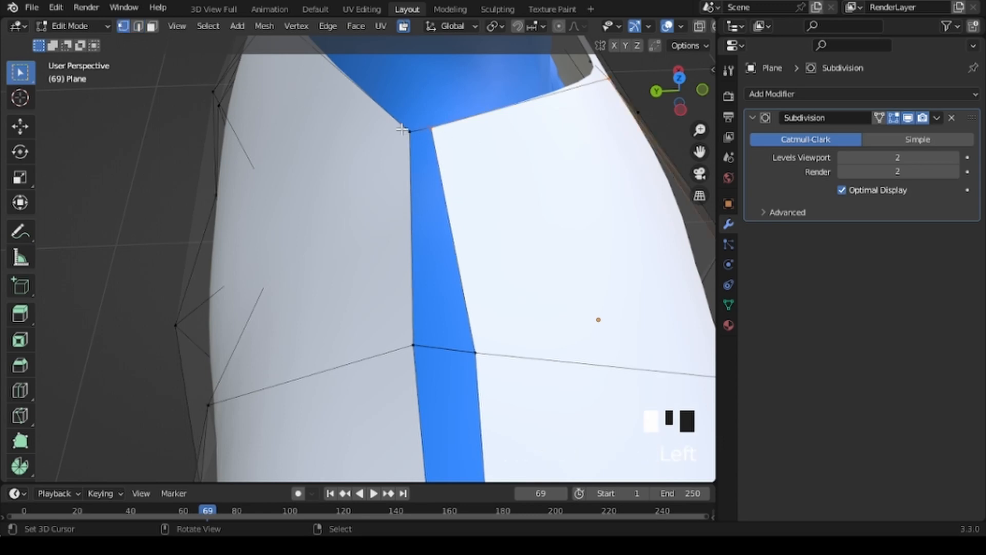
right_click(432, 126)
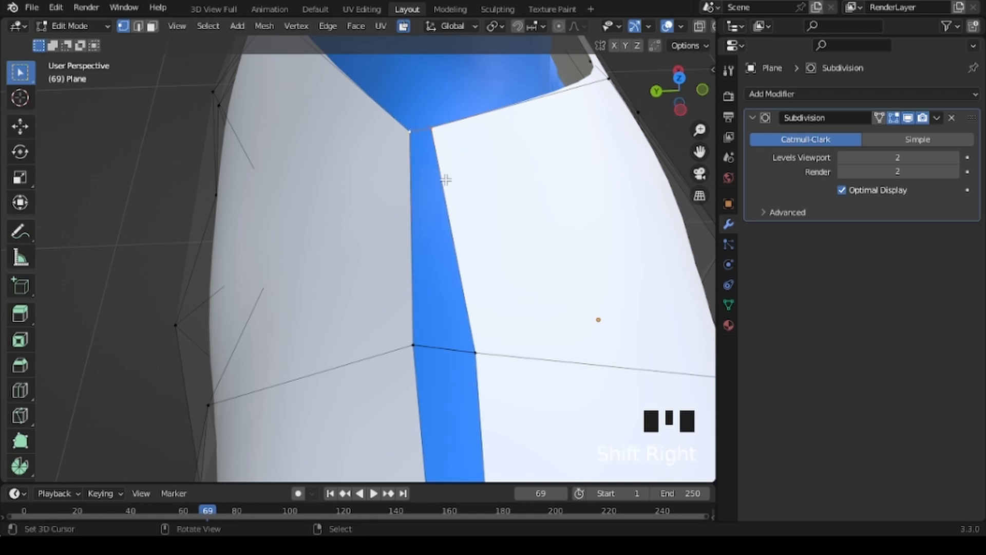
key(v)
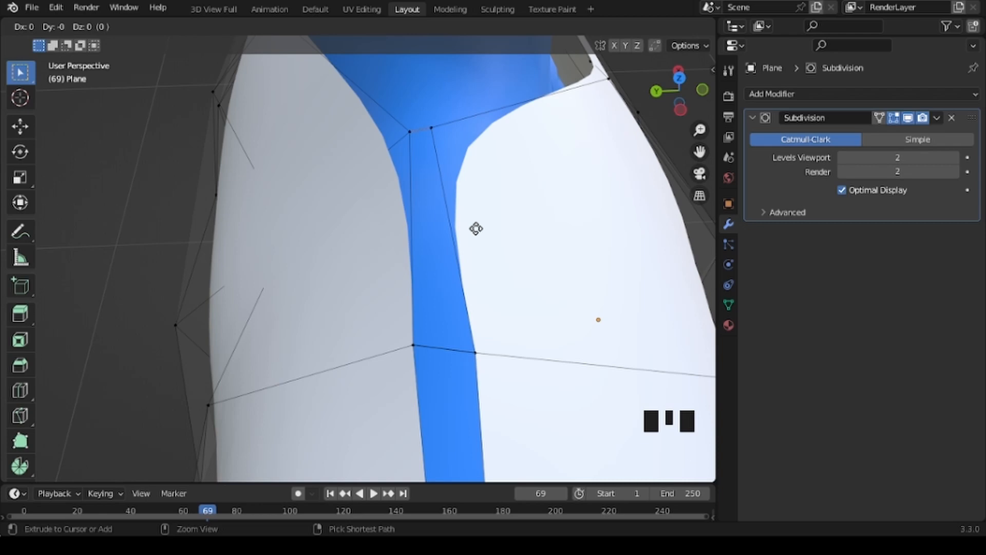
click(476, 228)
scroll(477, 262, down, 6)
mouse_move(477, 261)
middle_down()
mouse_move(464, 241)
mouse_move(471, 251)
middle_up()
key(ctrl+z)
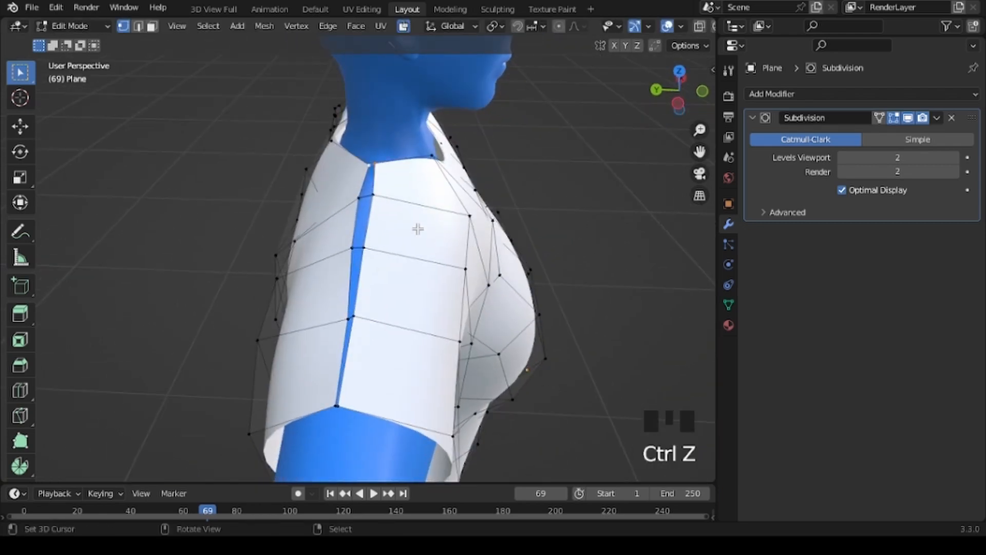
Merge the selected neckline vertices at center, and do the same for the next vertex pair along the right shoulder seam.
middle_drag(418, 229, 424, 231)
key(m)
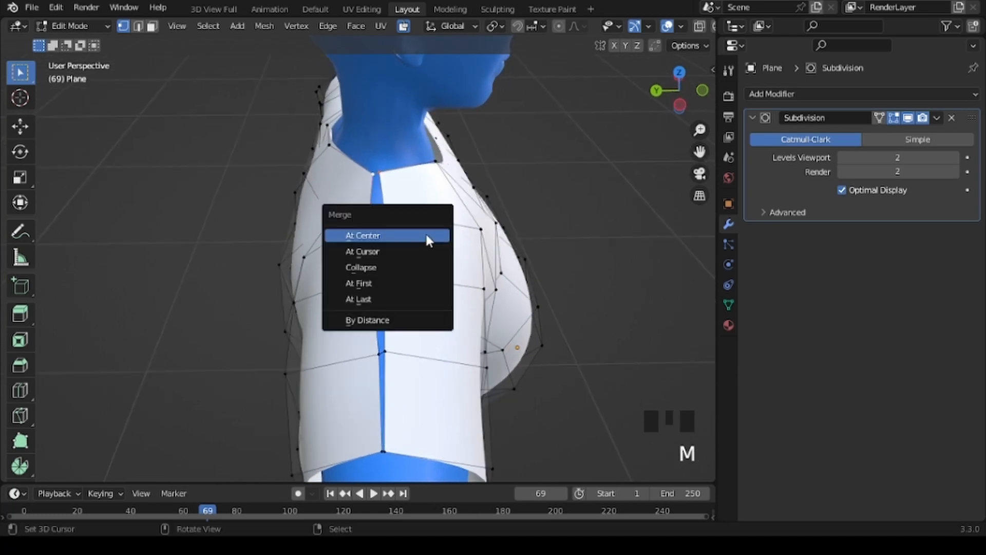
click(425, 235)
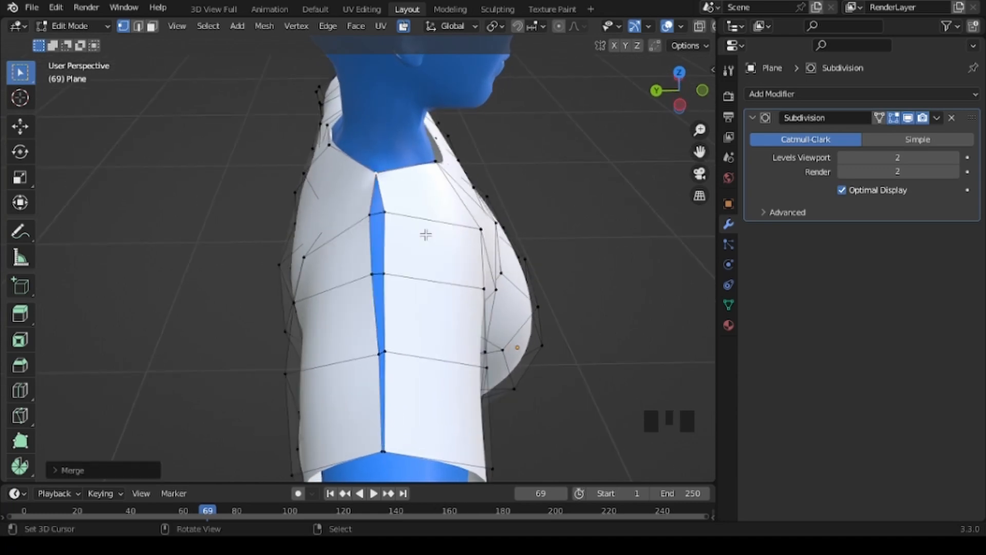
scroll(411, 209, up, 2)
right_click(395, 199)
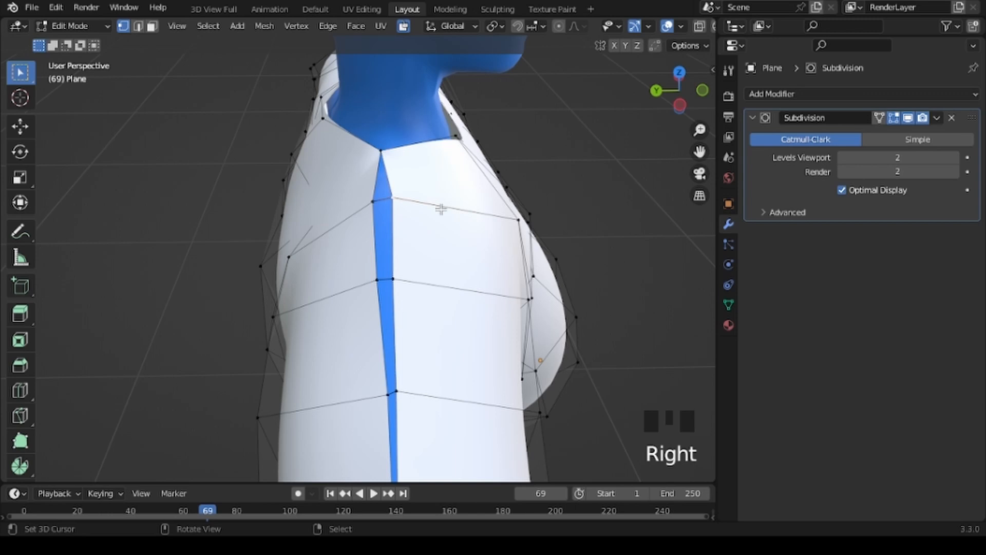
key(m)
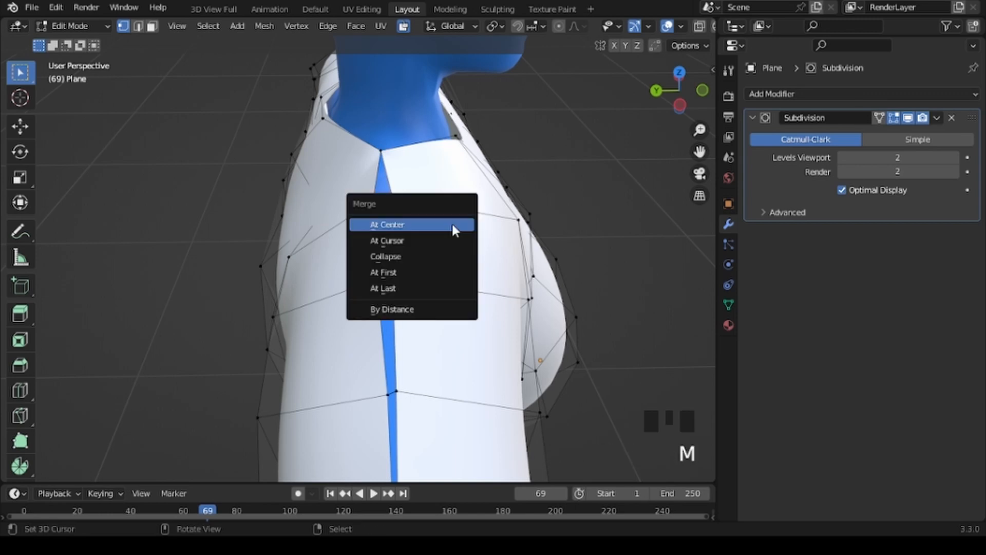
click(451, 223)
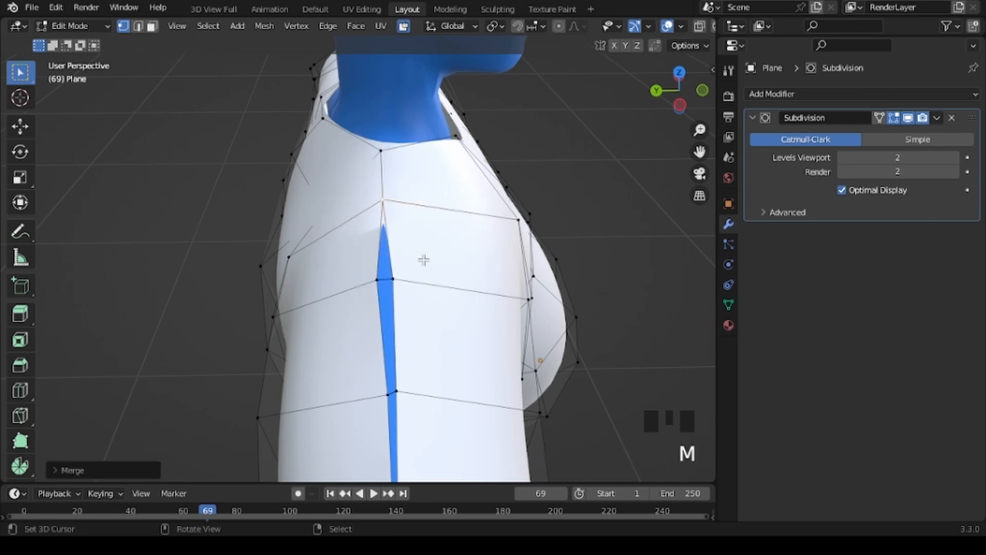
Merge the remaining facing vertex pairs of the right shoulder seam at center, down to the sleeve opening.
right_click(396, 279)
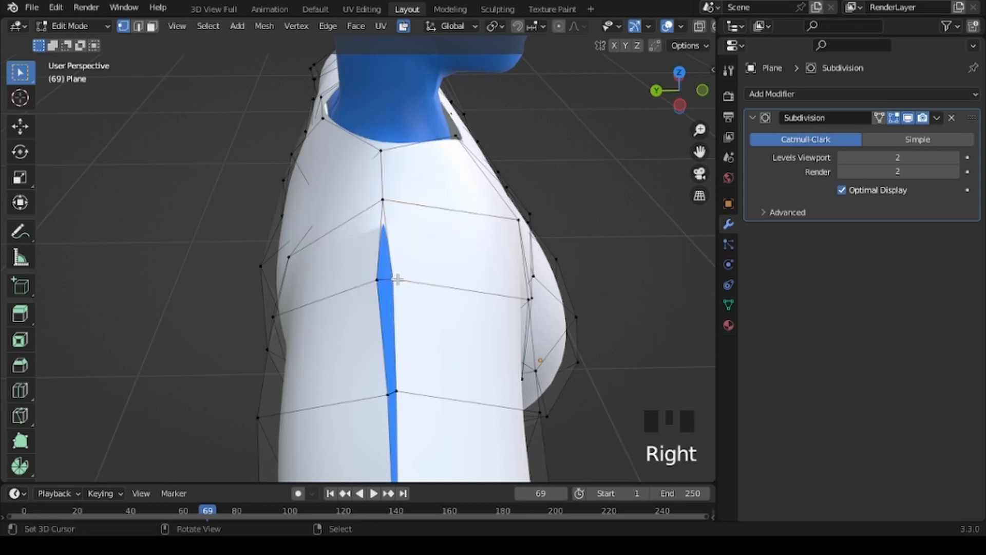
key(m)
click(465, 282)
right_click(412, 398)
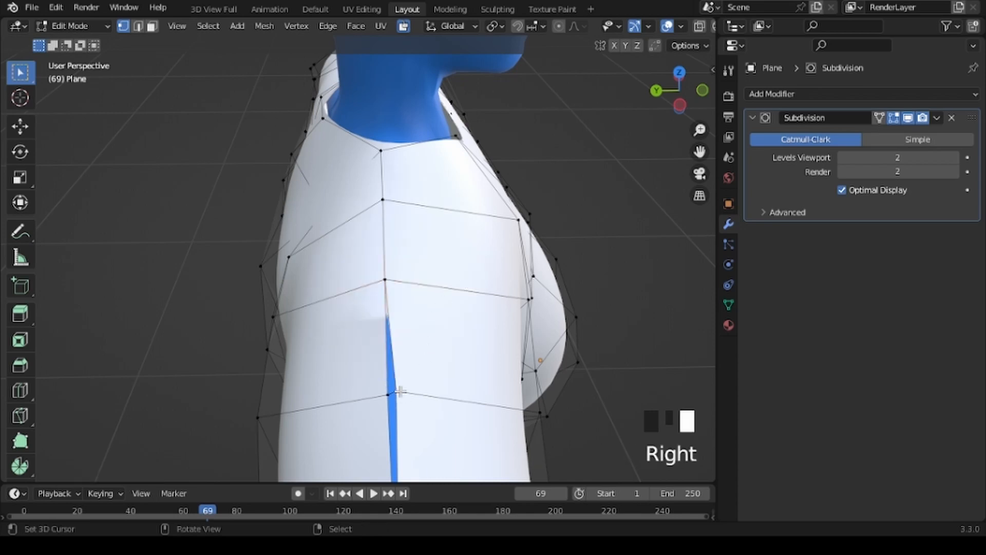
shift+right_click(386, 395)
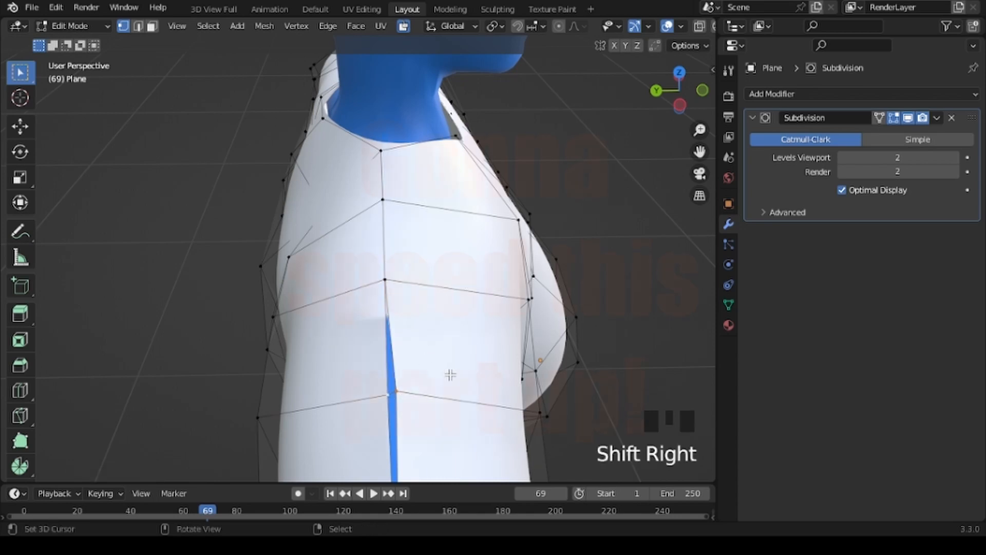
key(m)
click(451, 375)
shift+middle_drag(450, 374, 450, 169)
key(m)
click(451, 266)
Merge the facing vertex pairs along the avatar's left shoulder seam at center, from the neckline to the sleeve opening.
middle_drag(451, 266, 273, 262)
right_click(352, 155)
shift+right_click(357, 155)
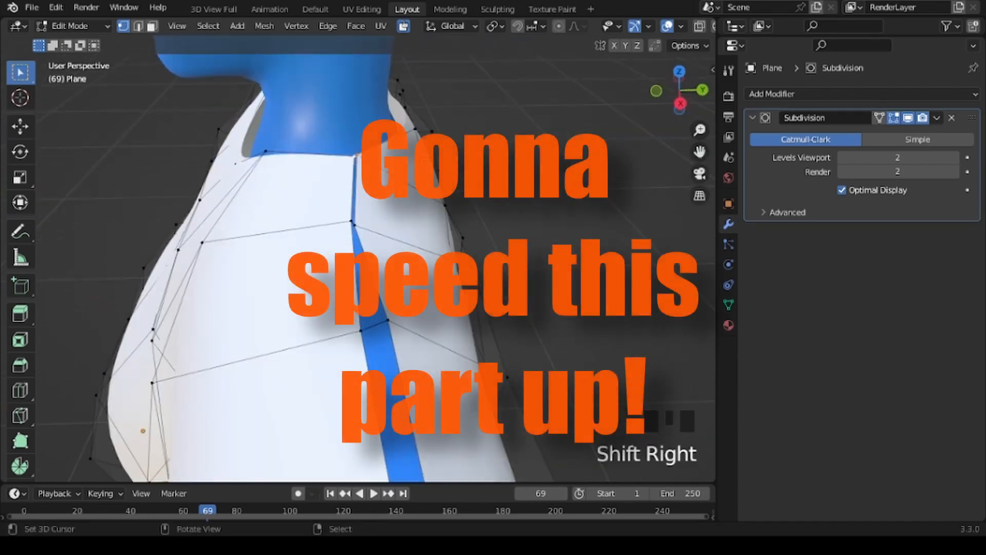
right_click(354, 224)
right_click(388, 321)
shift+right_click(361, 331)
key(m)
click(441, 319)
shift+middle_drag(441, 319, 404, 128)
shift+right_click(346, 171)
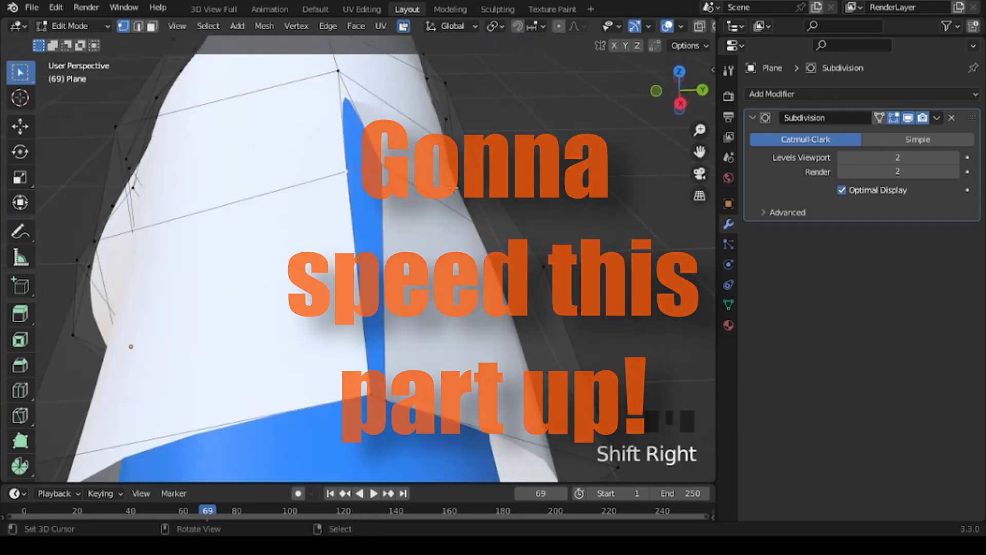
key(m)
click(451, 189)
Merge the two lowest open vertex pairs of the left side seam above the hem at center.
scroll(452, 189, down, 9)
middle_drag(451, 188, 452, 123)
scroll(359, 359, up, 4)
shift+middle_drag(360, 360, 381, 188)
right_click(376, 308)
shift+right_click(363, 310)
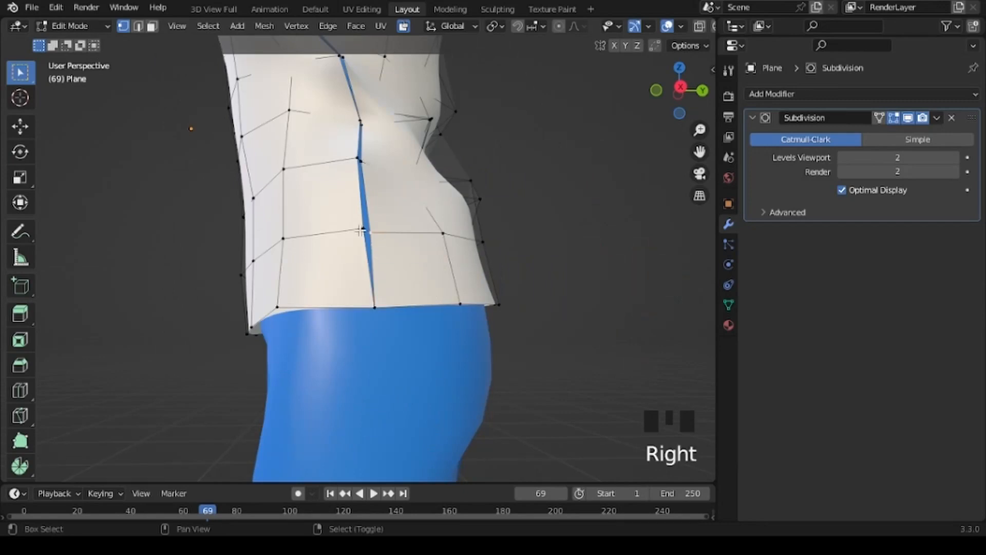
shift+right_click(363, 229)
key(m)
click(363, 231)
right_click(360, 161)
shift+right_click(357, 158)
key(m)
click(359, 162)
Merge the next two facing vertex pairs up the left side seam at center, around the folded waist area.
shift+middle_drag(390, 146, 403, 298)
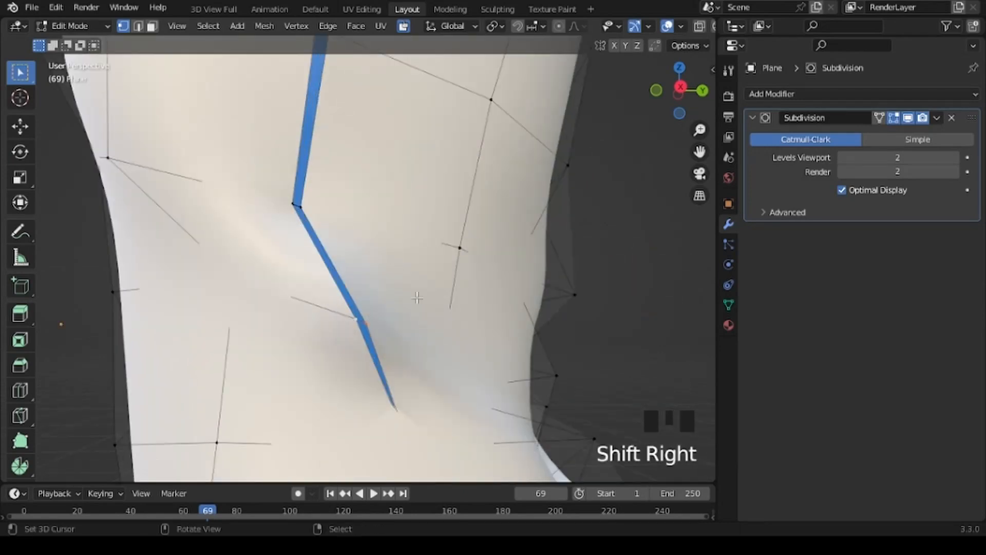
key(m)
click(417, 298)
right_click(301, 207)
shift+right_click(295, 202)
key(m)
click(295, 203)
Merge the facing vertex pairs through the left underarm and along the sleeve's underside at center.
shift+middle_drag(329, 103, 376, 314)
right_click(376, 314)
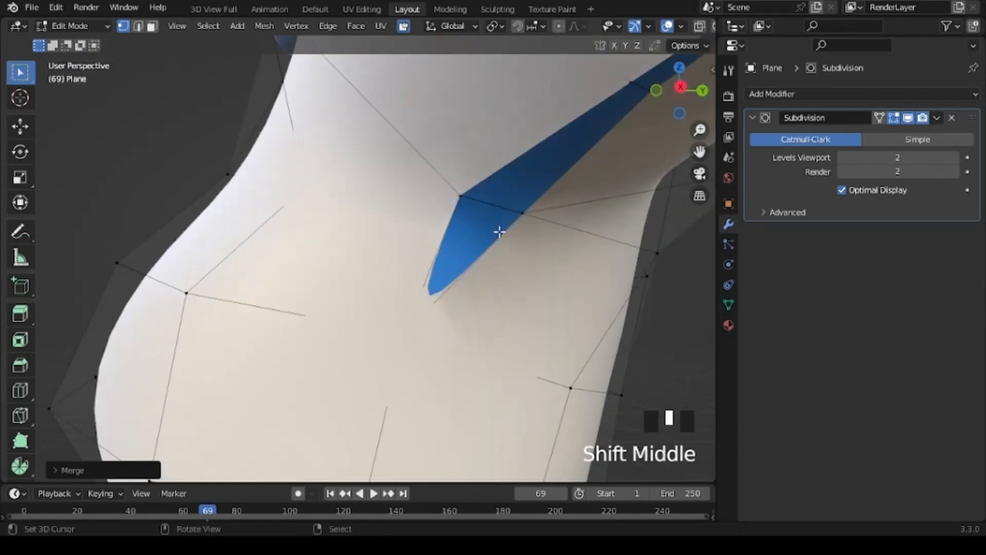
right_click(460, 195)
shift+right_click(523, 212)
key(m)
right_click(395, 127)
shift+right_click(401, 130)
key(m)
shift+middle_drag(482, 114, 463, 169)
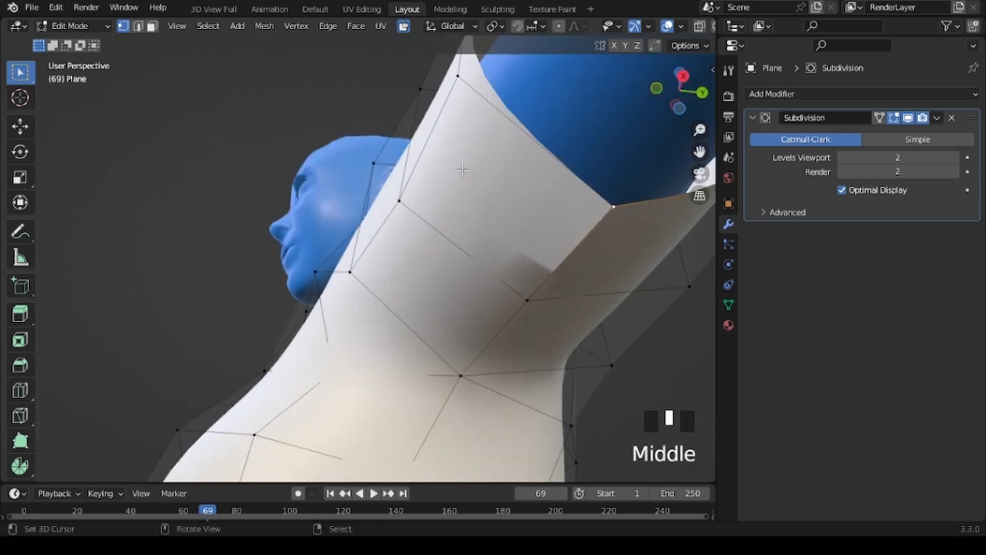
shift+right_click(615, 209)
key(m)
click(639, 247)
Merge the lowest open vertex pairs of the avatar's right side seam at center, starting above the hem.
scroll(637, 252, down, 6)
middle_drag(637, 256, 630, 407)
scroll(581, 453, up, 6)
shift+middle_drag(581, 453, 410, 233)
right_click(403, 229)
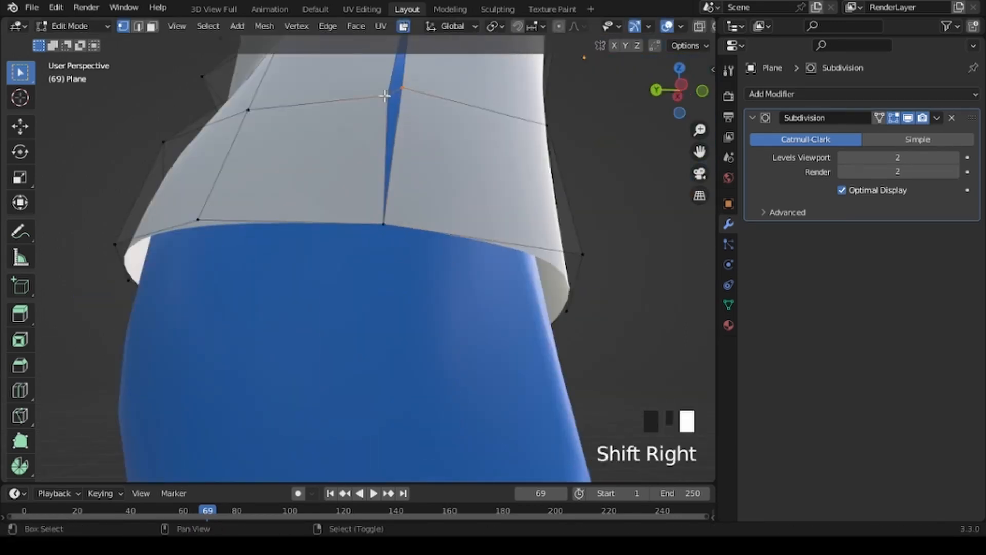
key(m)
click(462, 110)
shift+middle_drag(552, 117, 563, 312)
right_click(434, 354)
shift+right_click(427, 354)
key(m)
click(483, 354)
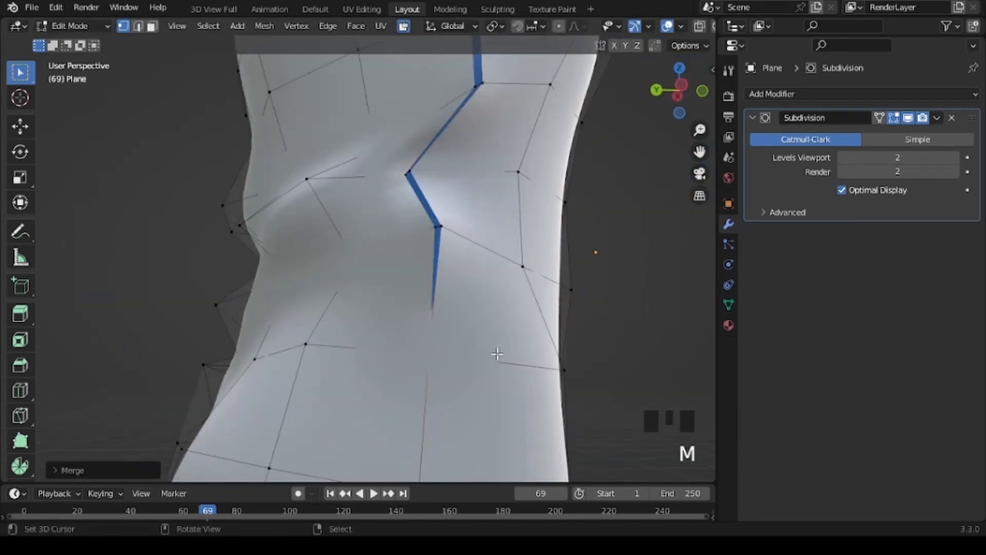
Merge the facing vertex pairs higher up the right side seam at center, above the waist fold.
key(m)
click(486, 189)
right_click(475, 87)
shift+right_click(482, 83)
key(m)
click(502, 130)
Merge the remaining vertex pairs through the right underarm and along the sleeve's underside at center.
shift+middle_drag(501, 130, 471, 452)
right_click(448, 338)
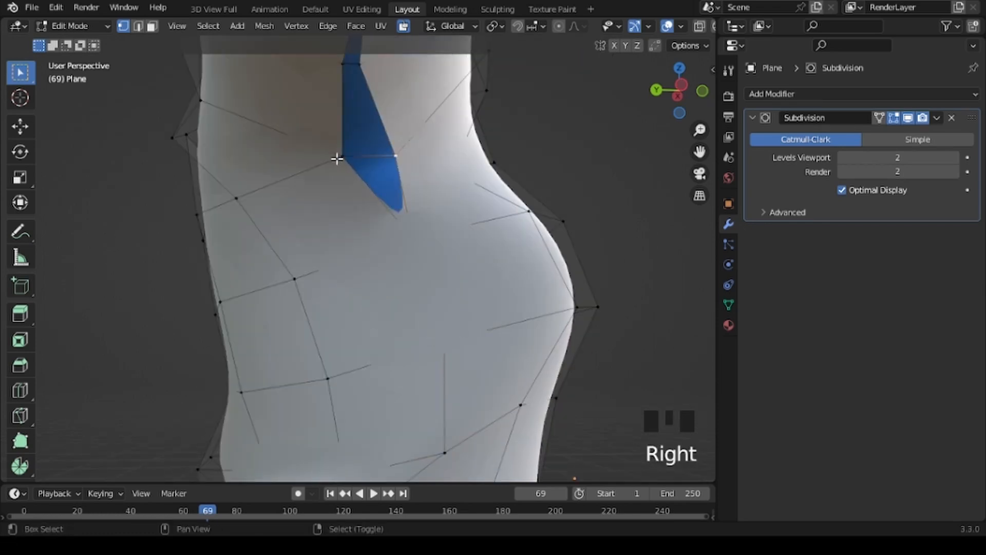
shift+right_click(342, 157)
key(m)
click(367, 180)
shift+middle_drag(390, 226, 396, 326)
right_click(356, 166)
shift+right_click(339, 167)
key(m)
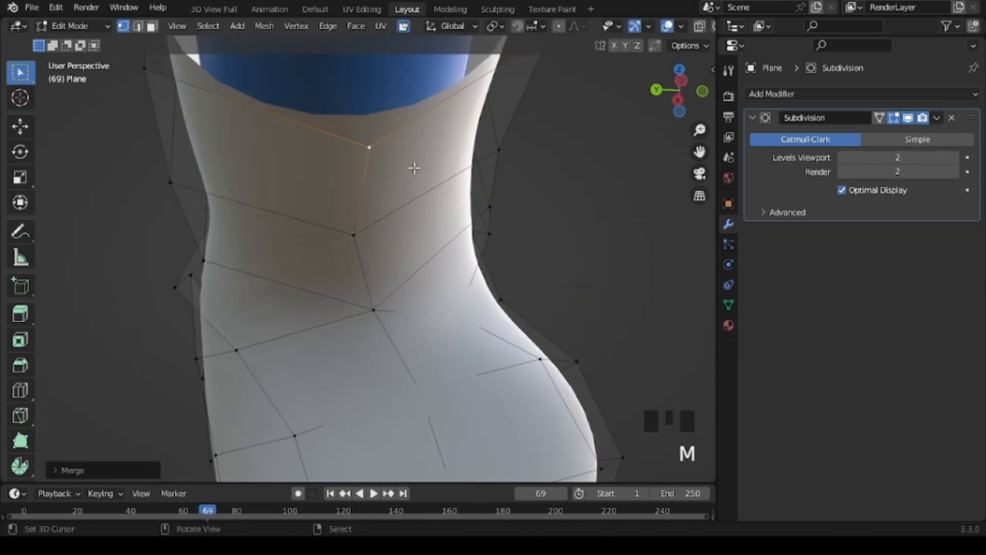
Return the timeline to frame 1 and put the seamed T-shirt back into Edit Mode.
scroll(401, 375, up, 3)
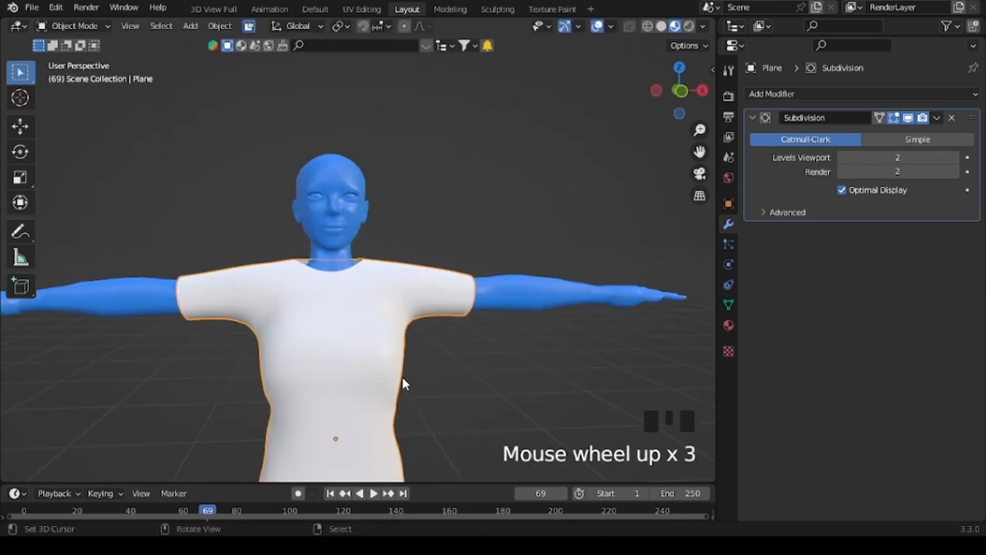
scroll(522, 379, down, 3)
scroll(411, 432, up, 3)
click(327, 494)
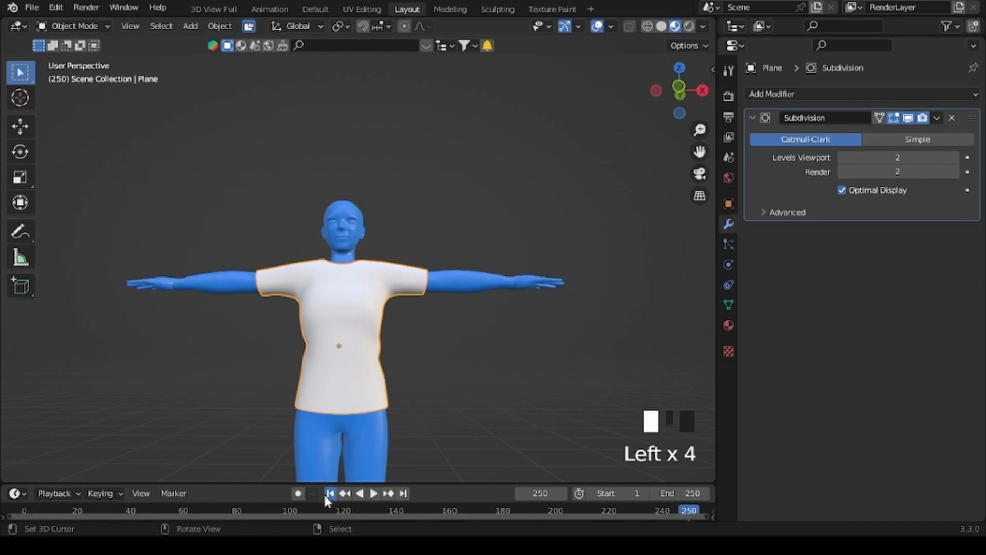
middle_drag(465, 387, 458, 387)
key(Tab)
scroll(431, 355, up, 1)
mouse_move(432, 354)
middle_down()
mouse_move(281, 337)
mouse_move(431, 349)
middle_up()
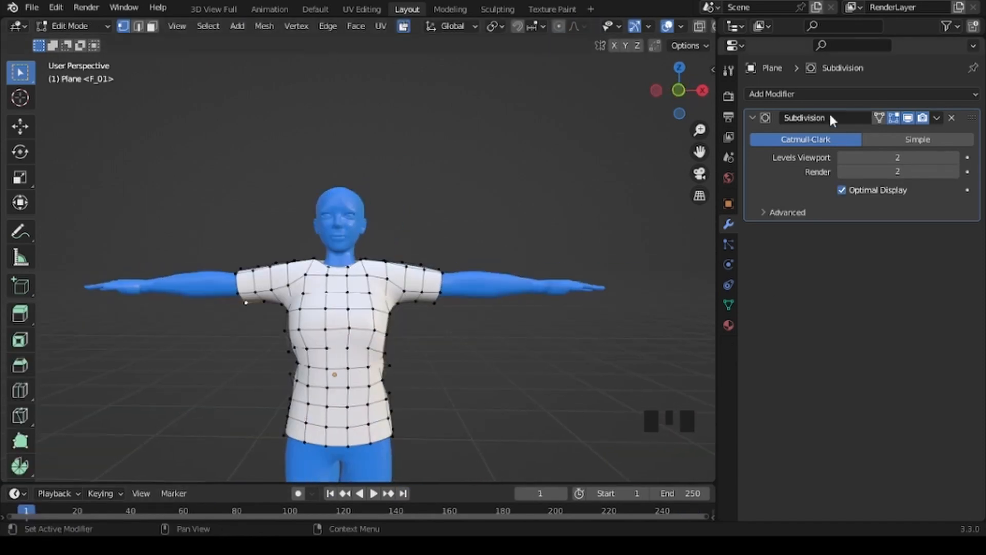
scroll(457, 392, down, 2)
scroll(523, 354, up, 5)
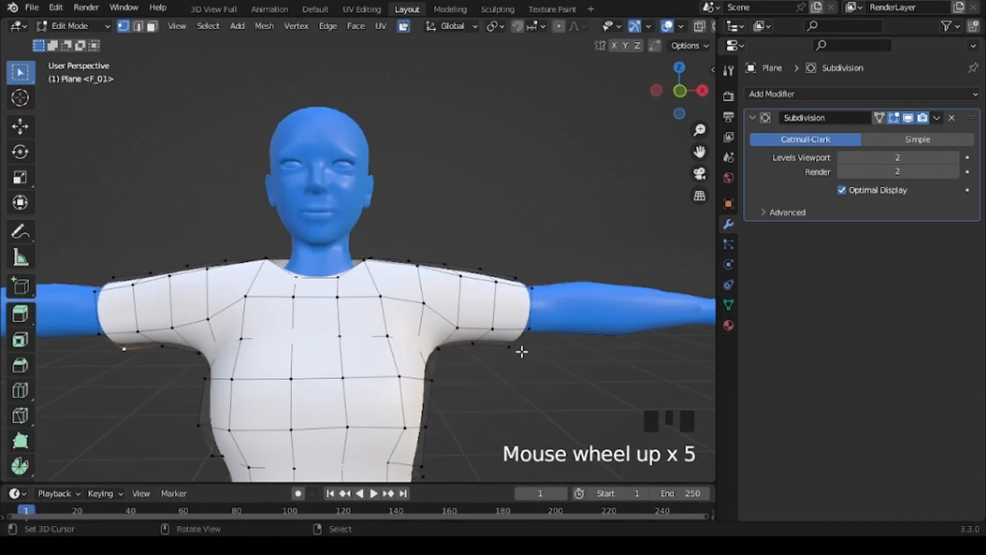
scroll(522, 352, down, 3)
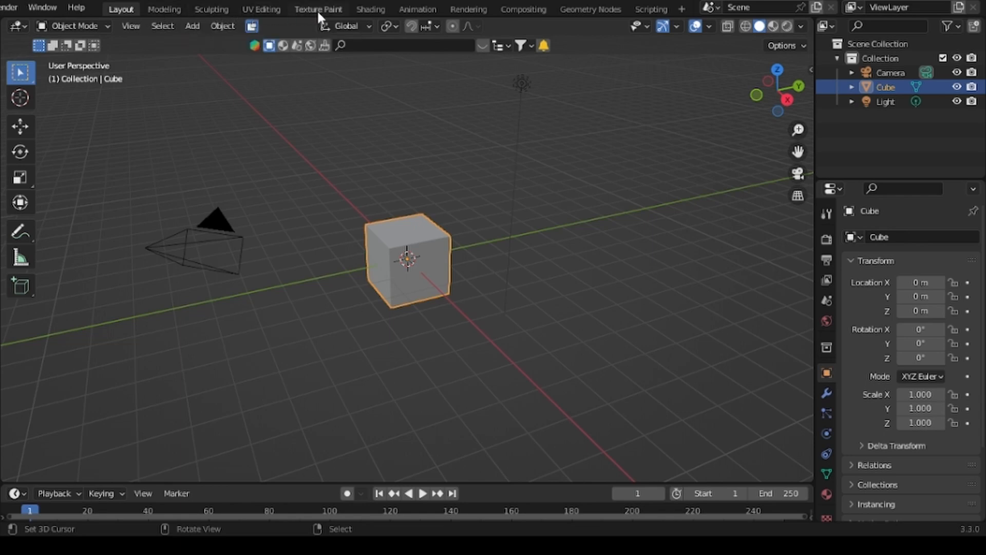
Delete the Shading and Animation workspaces in the new default scene.
right_click(377, 11)
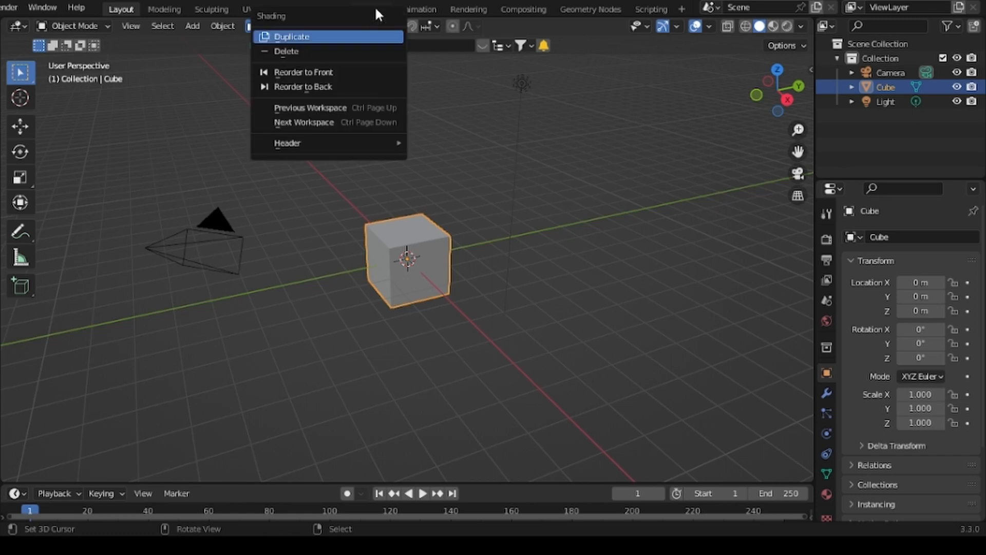
click(291, 52)
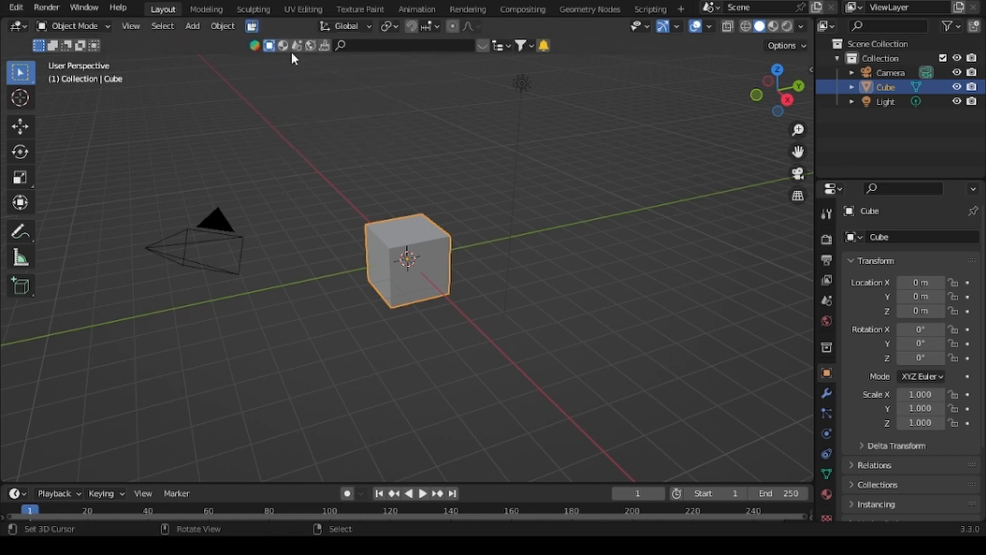
right_click(424, 13)
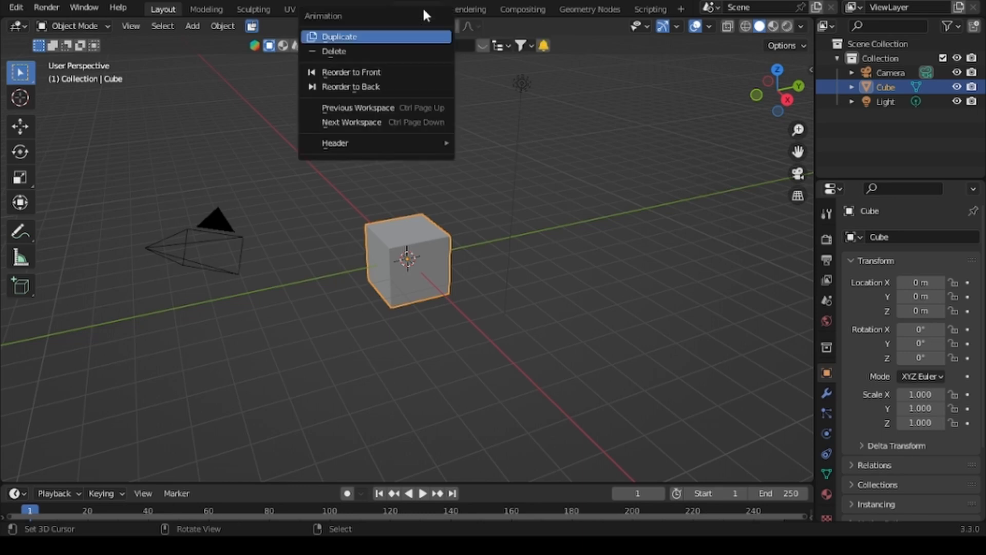
click(378, 52)
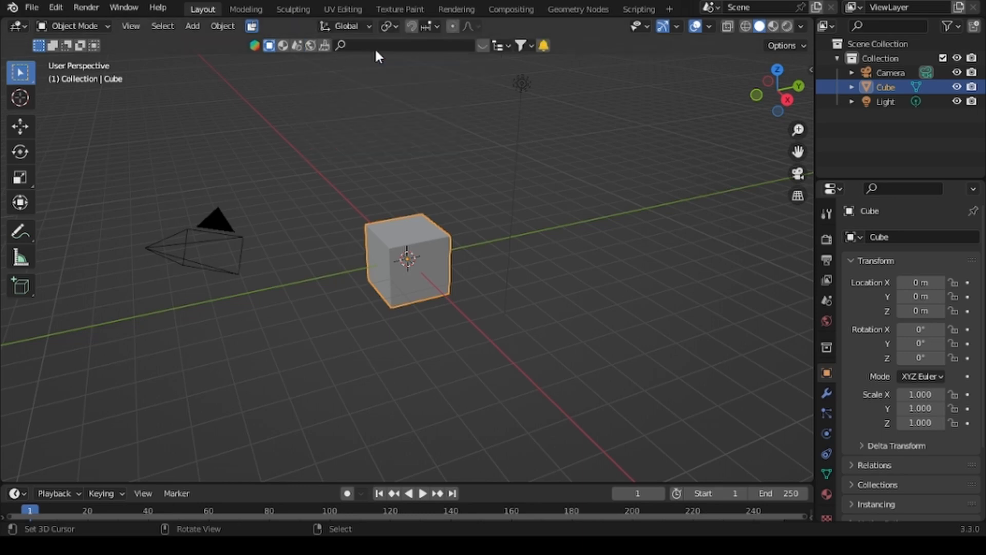
Delete the Rendering, Compositing, Geometry Nodes and Scripting workspaces.
right_click(461, 8)
click(412, 51)
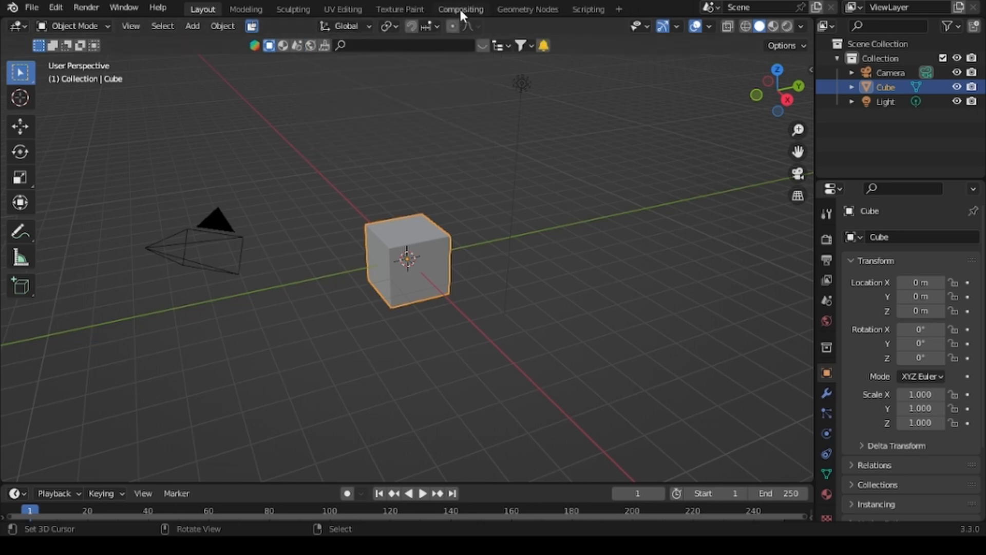
right_click(459, 7)
click(412, 50)
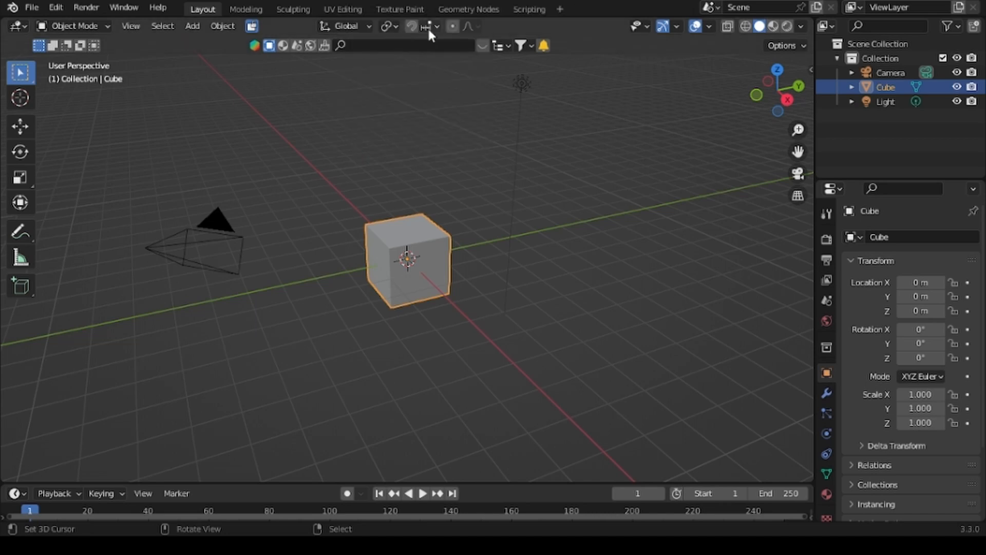
right_click(457, 7)
click(415, 50)
right_click(450, 9)
click(411, 51)
click(439, 9)
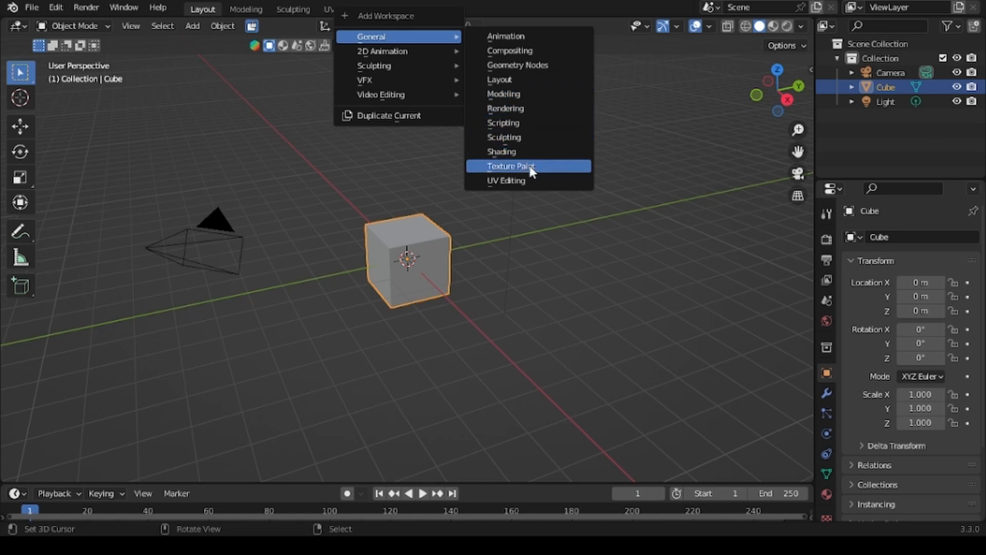
mouse_move(376, 51)
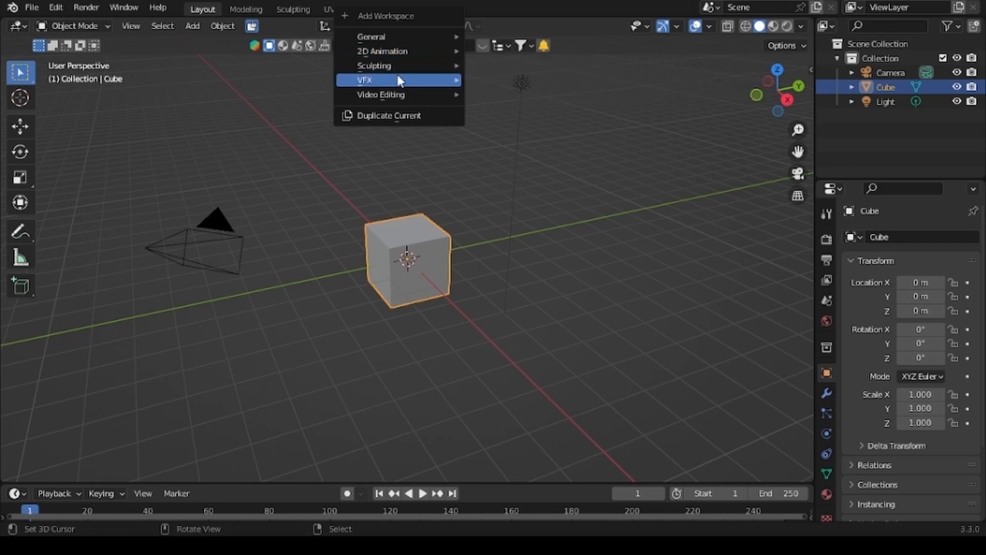
mouse_move(388, 82)
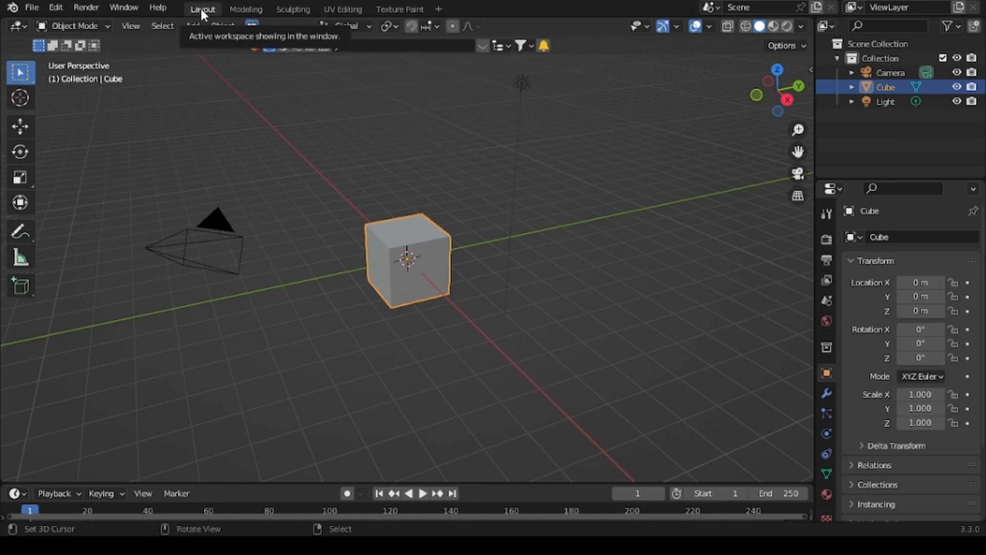
right_click(400, 8)
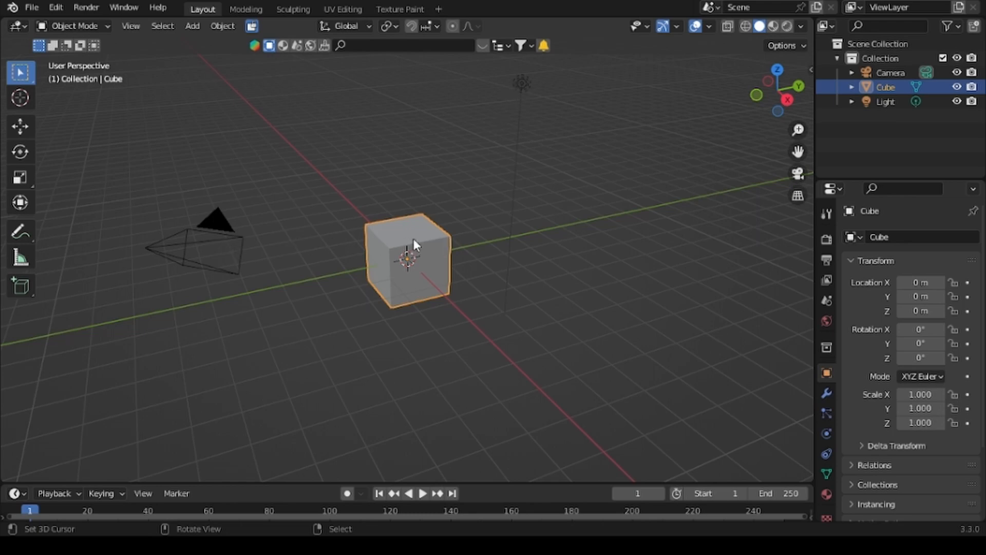
Delete the default light, cube and camera from the scene.
scroll(420, 233, down, 3)
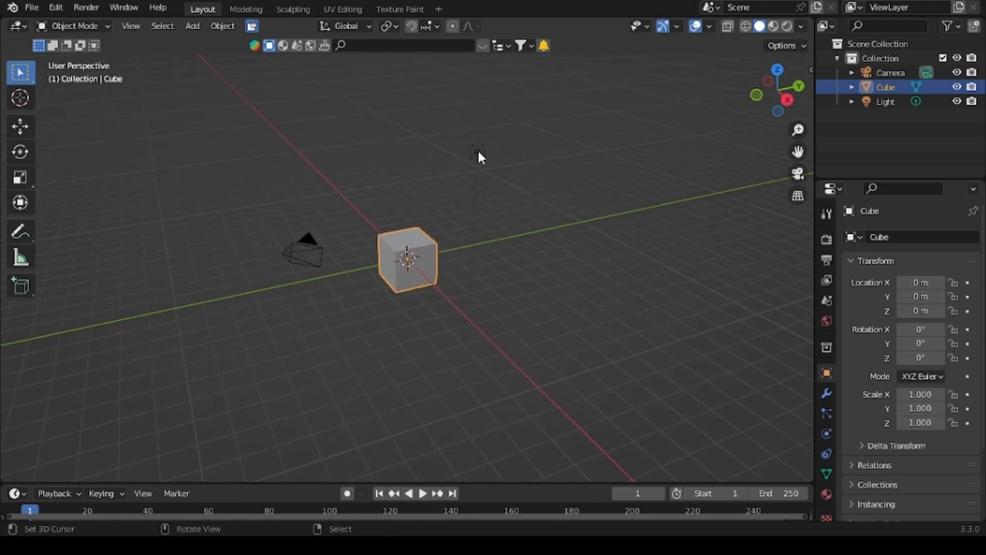
scroll(478, 154, down, 3)
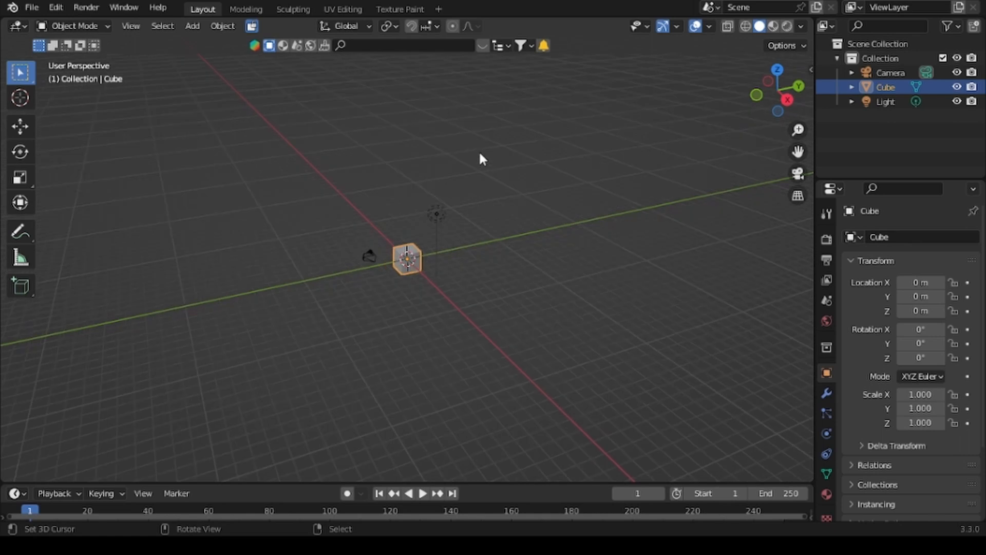
scroll(477, 191, up, 3)
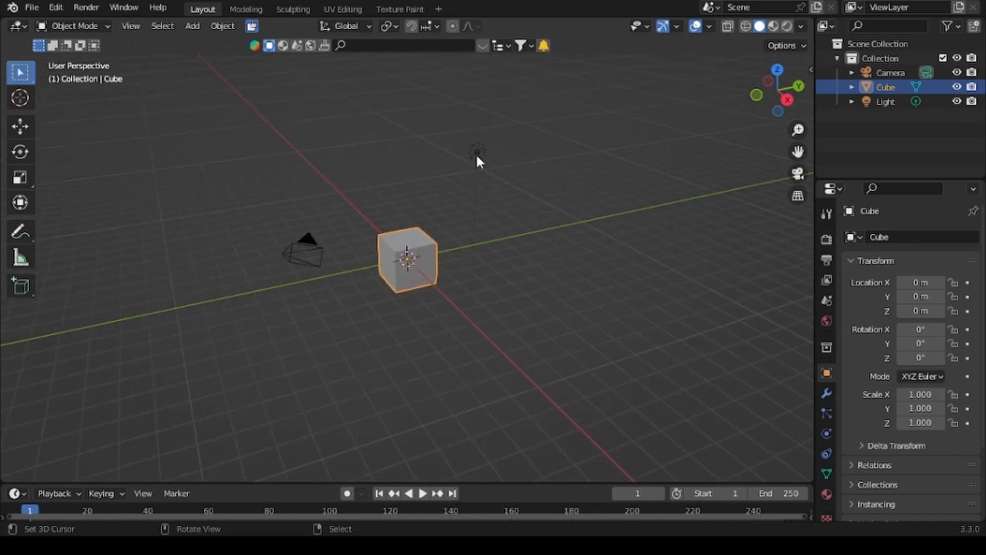
click(477, 154)
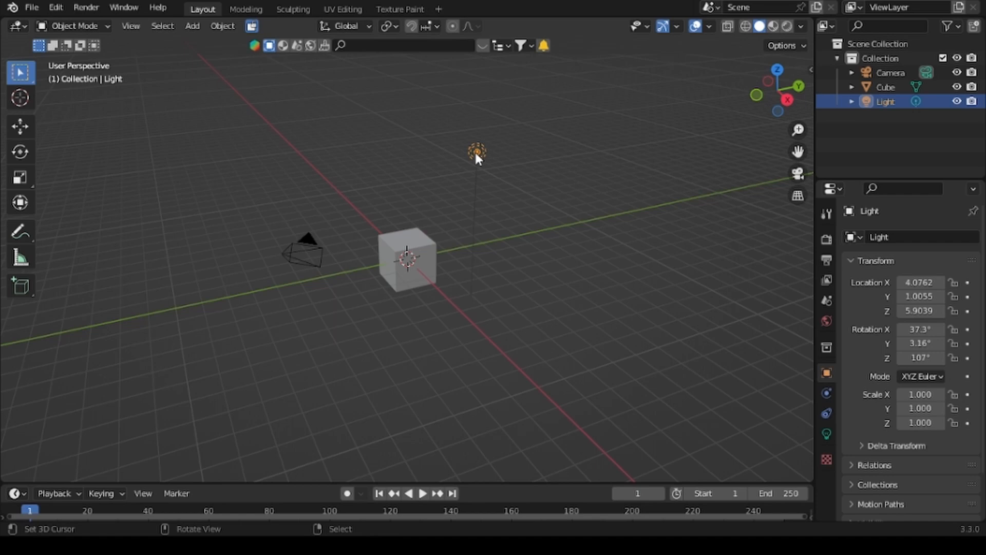
key(Delete)
click(425, 244)
key(Delete)
click(301, 252)
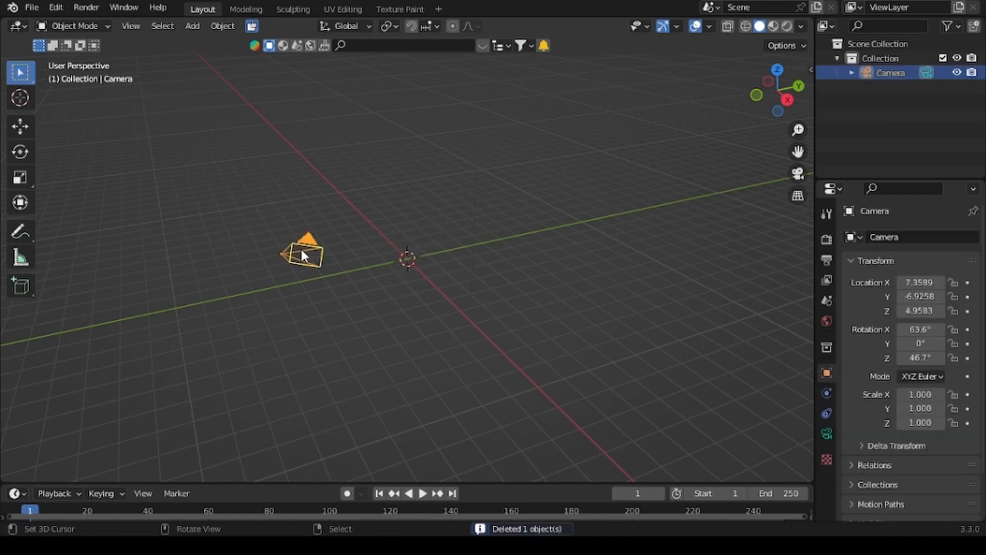
key(Delete)
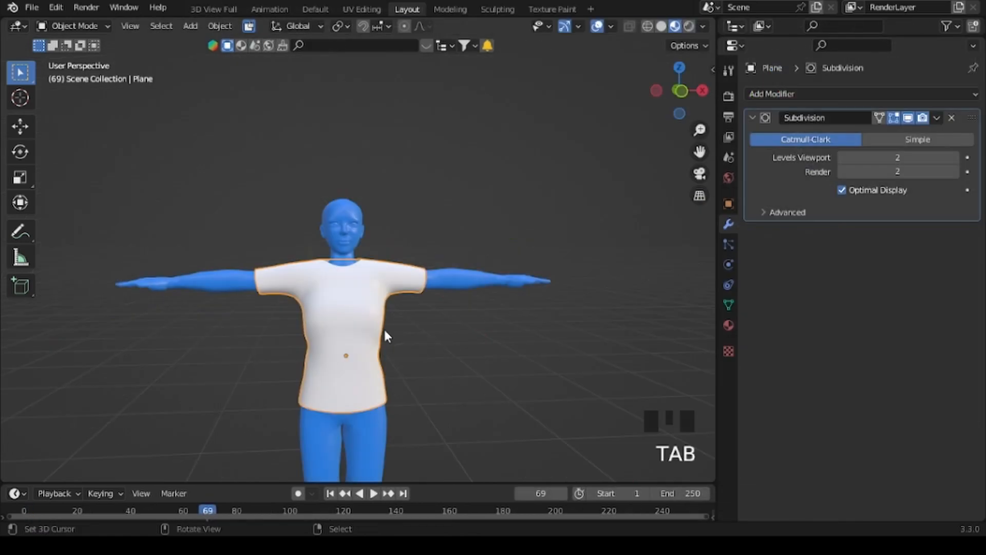
Set the timeline of the dressed avatar scene back to frame 1.
scroll(400, 380, up, 7)
scroll(303, 372, down, 4)
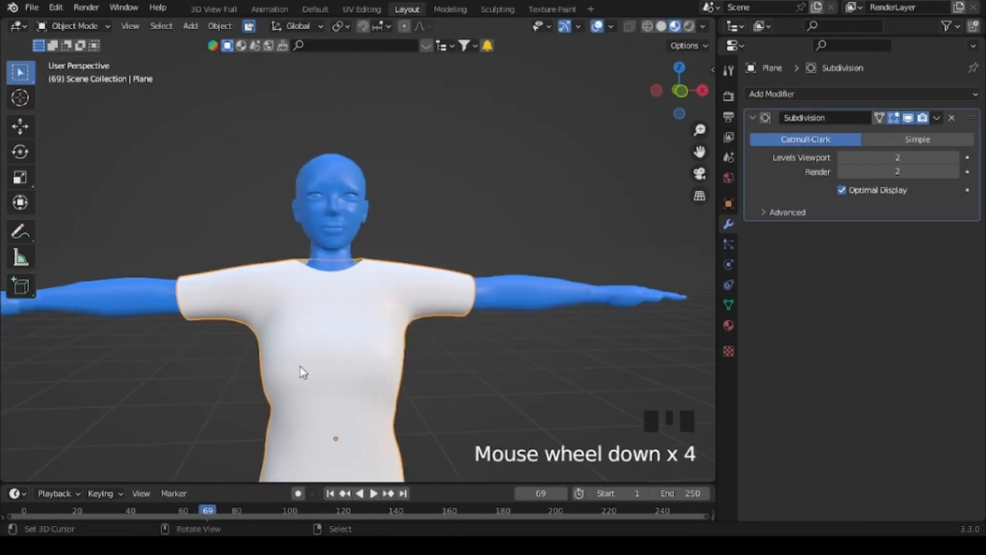
middle_drag(303, 372, 198, 365)
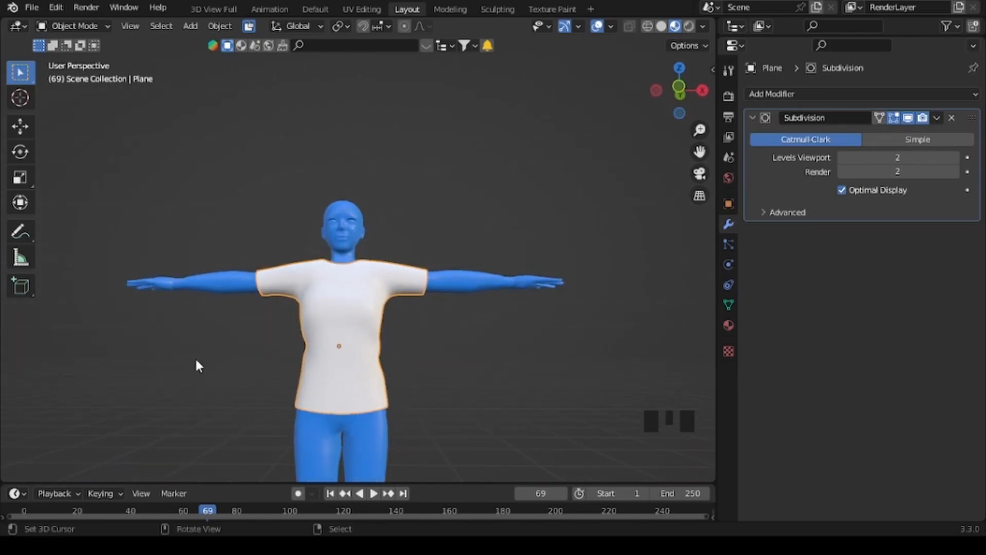
click(330, 493)
click(328, 492)
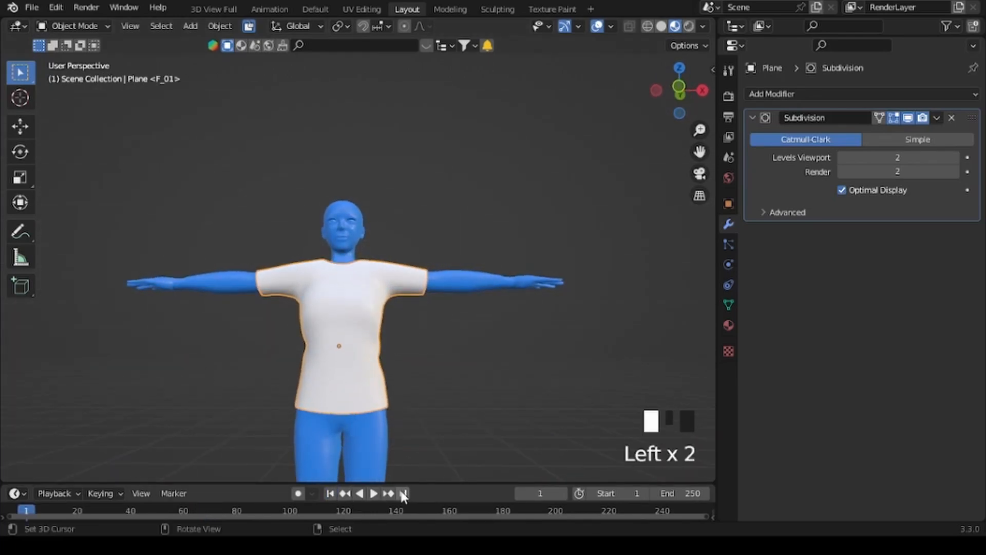
click(402, 492)
click(328, 494)
middle_drag(423, 431, 459, 386)
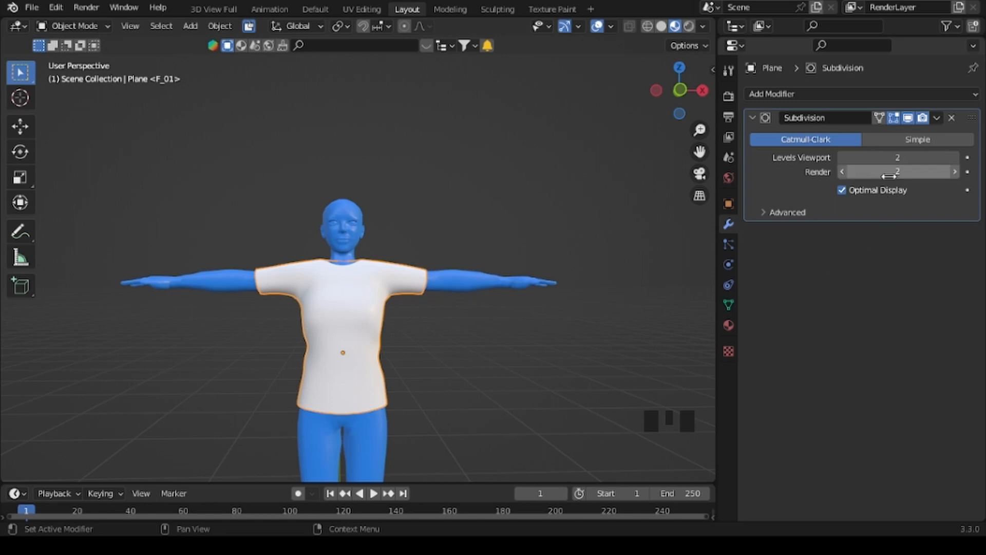
Switch the T-shirt to Edit Mode and inspect its mesh from the front.
key(Tab)
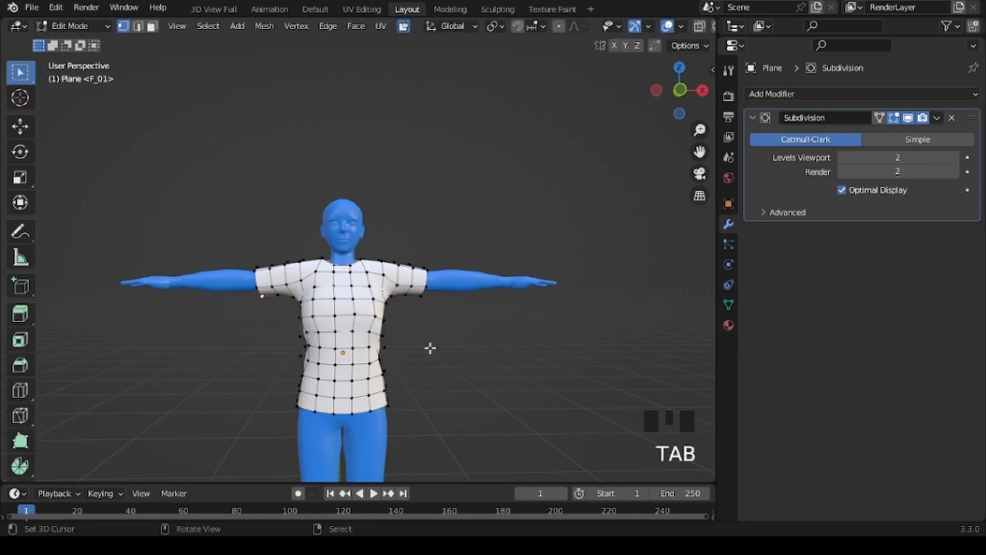
scroll(439, 344, down, 2)
scroll(448, 345, up, 3)
middle_drag(447, 345, 520, 344)
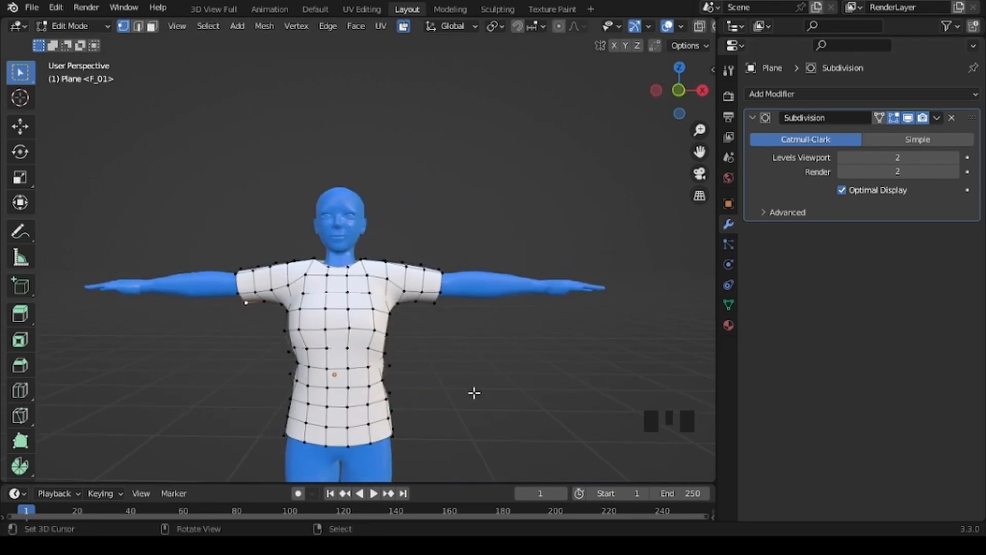
scroll(460, 392, down, 2)
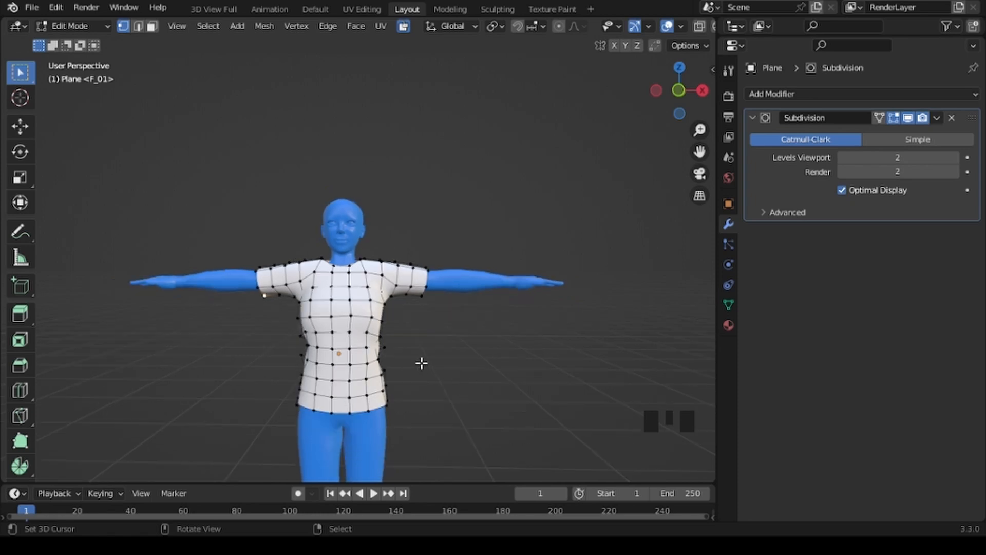
Select all of the shirt's vertices and merge overlapping ones with the Merge by Distance cleanup.
middle_drag(468, 347, 521, 352)
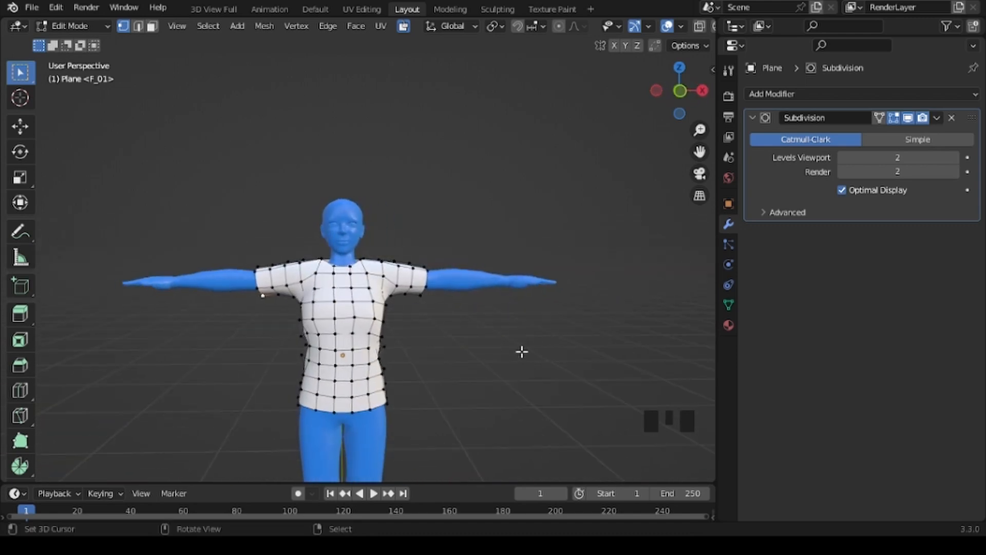
scroll(522, 352, up, 7)
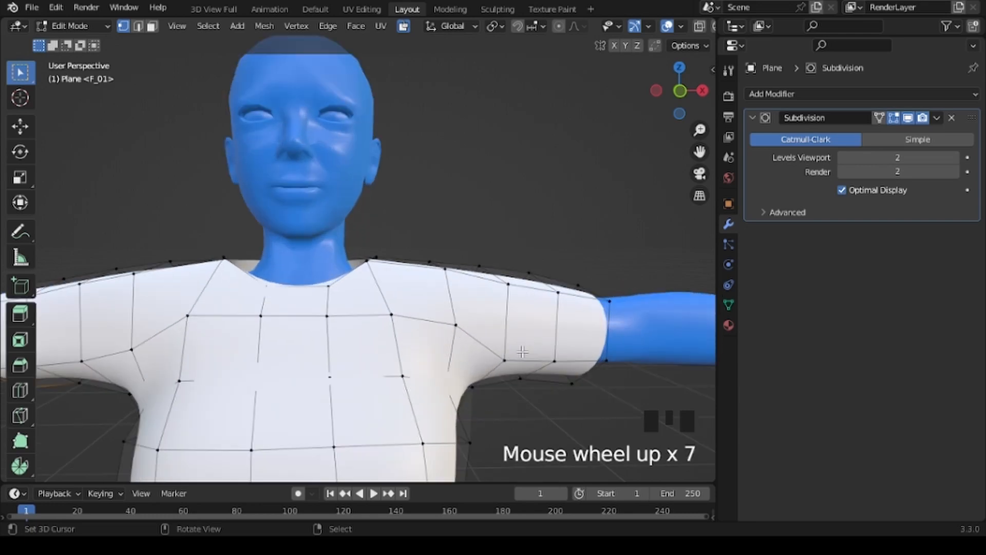
scroll(522, 352, down, 6)
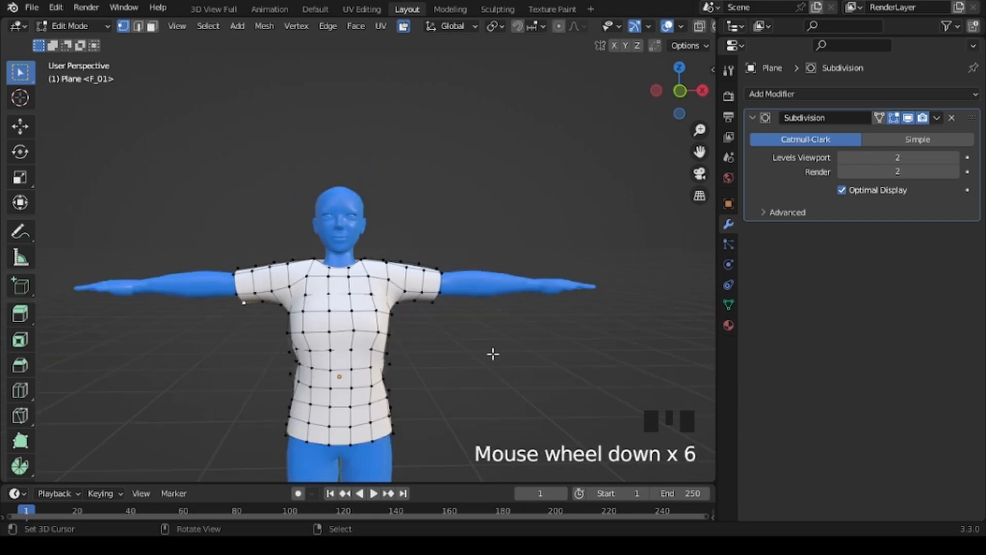
key(a)
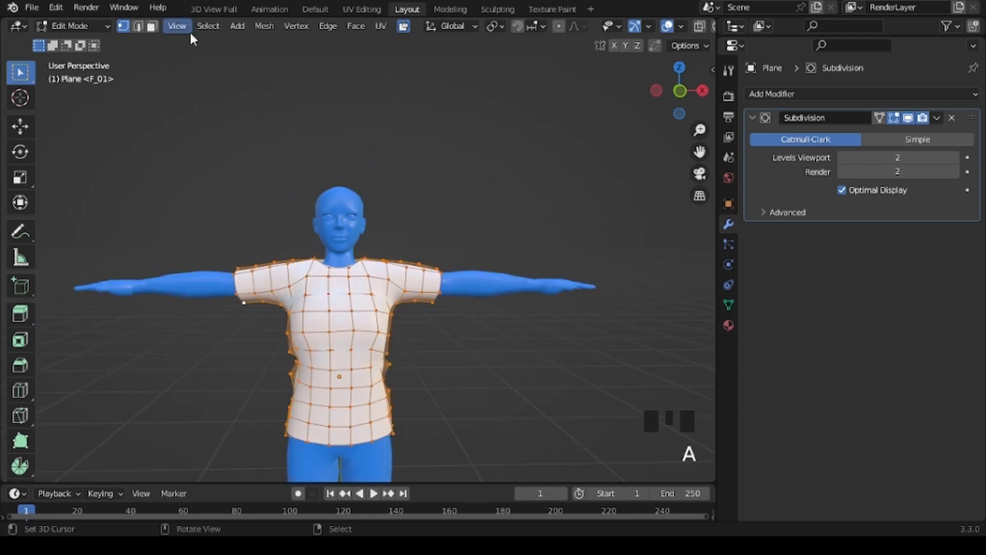
click(264, 27)
mouse_move(308, 342)
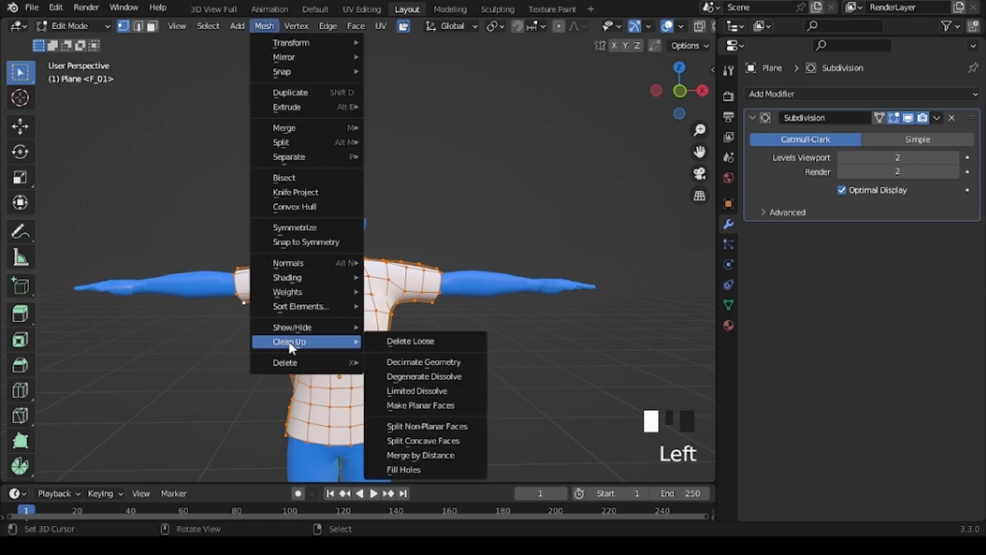
click(438, 454)
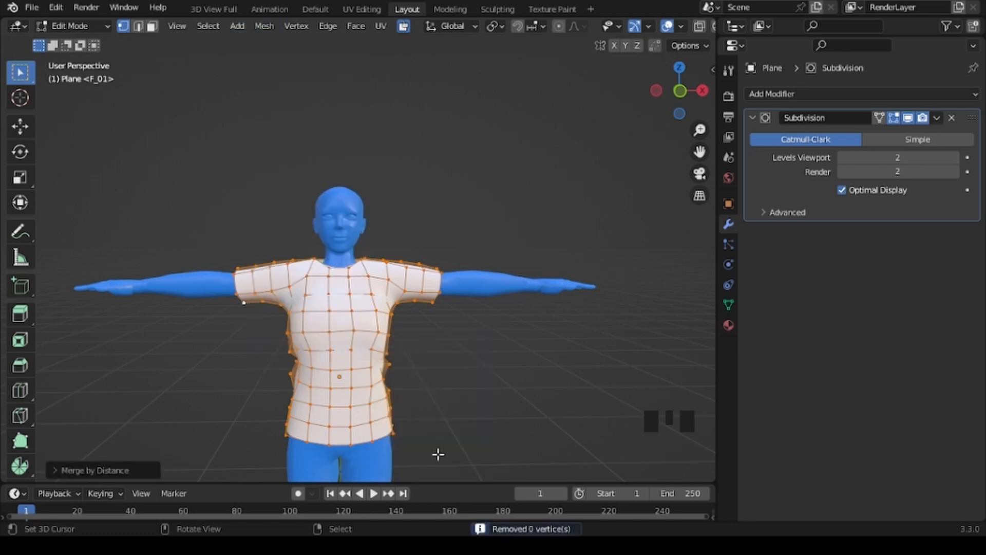
Turn off the shirt's Subdivision modifier in edit mode, viewport and render to view the base mesh.
mouse_move(479, 385)
middle_down()
mouse_move(170, 340)
mouse_move(147, 411)
mouse_move(396, 433)
mouse_move(483, 394)
middle_up()
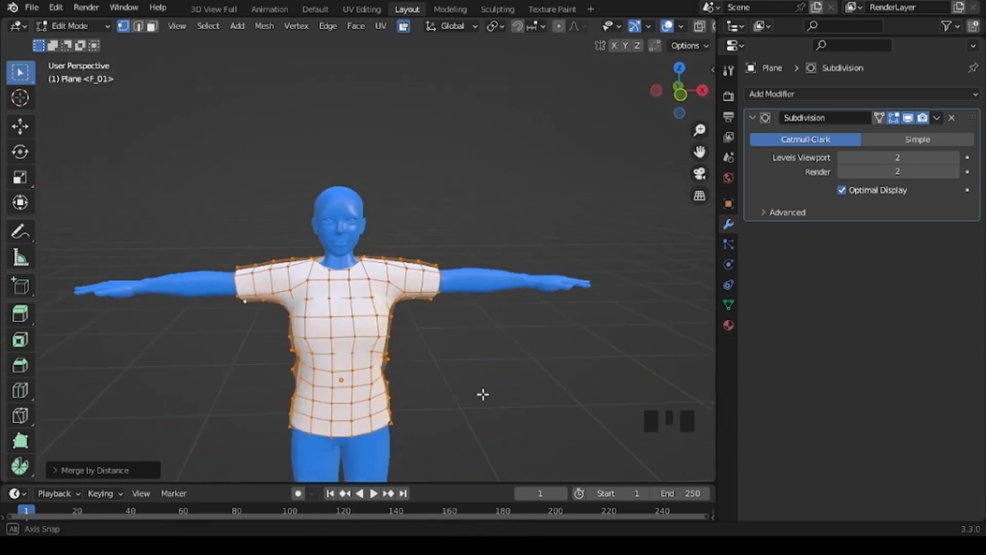
scroll(449, 380, up, 3)
scroll(447, 374, down, 5)
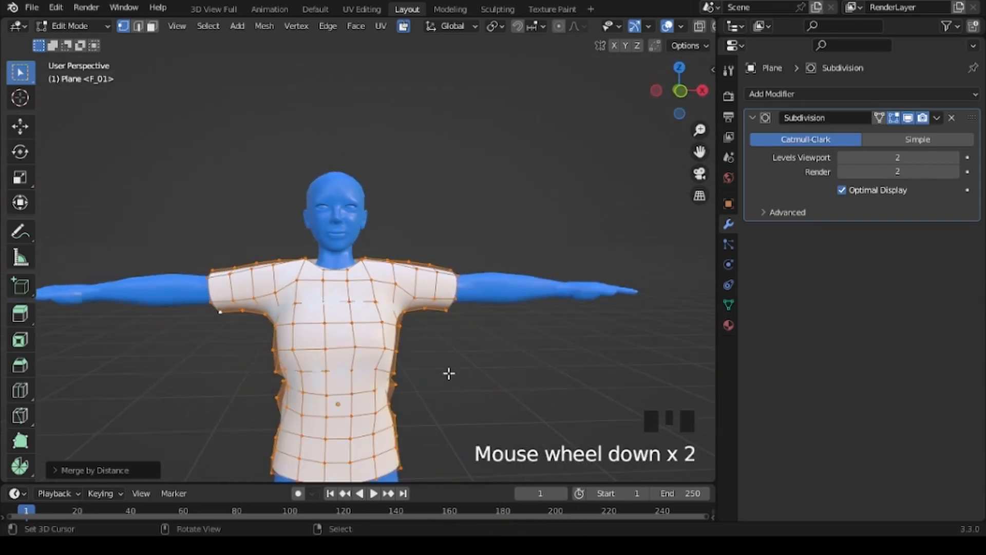
scroll(444, 360, up, 2)
scroll(443, 356, up, 3)
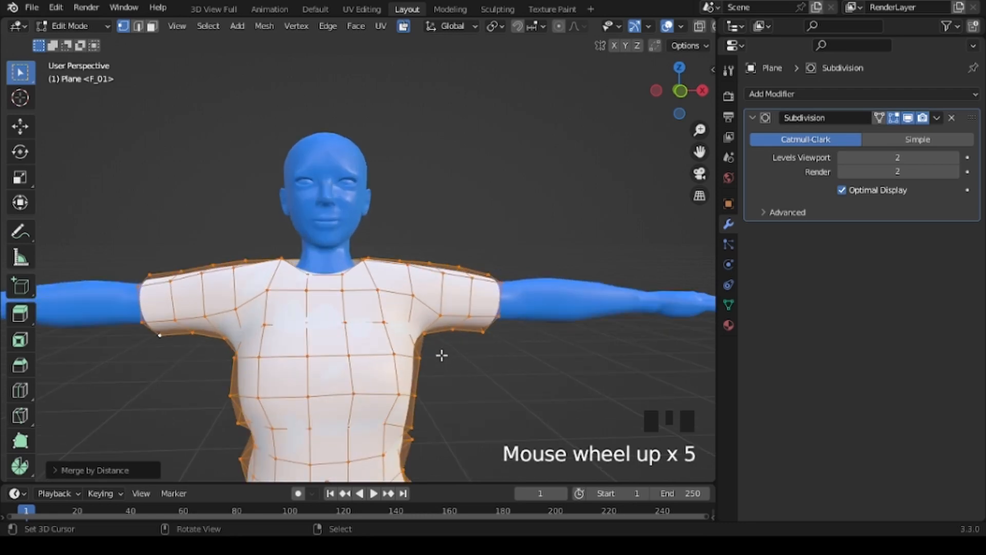
scroll(442, 354, down, 4)
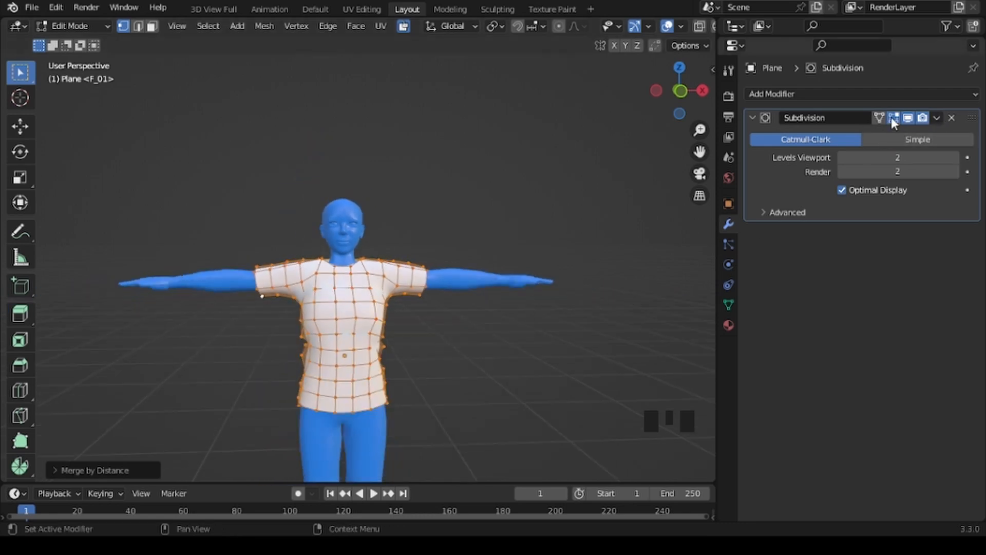
click(893, 117)
click(908, 117)
click(922, 118)
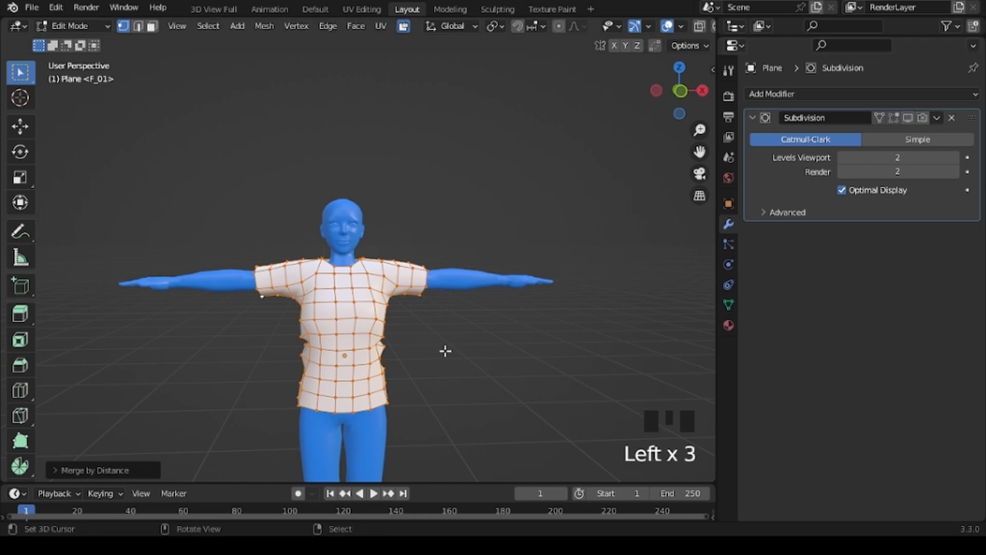
scroll(445, 351, up, 7)
scroll(446, 339, down, 4)
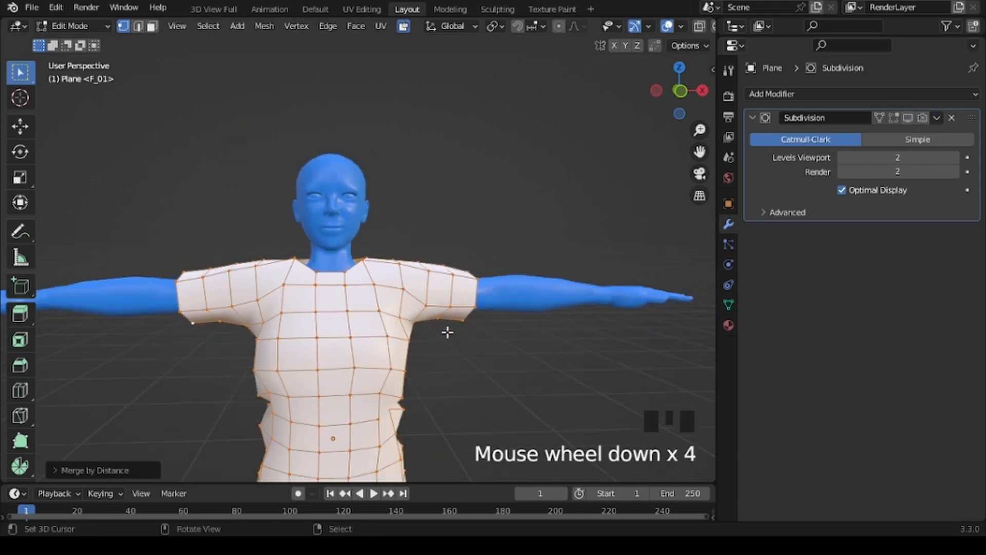
Switch to Object Mode and re-enable the shirt's Subdivision modifier for render, viewport and edit mode.
key(Tab)
scroll(467, 333, down, 6)
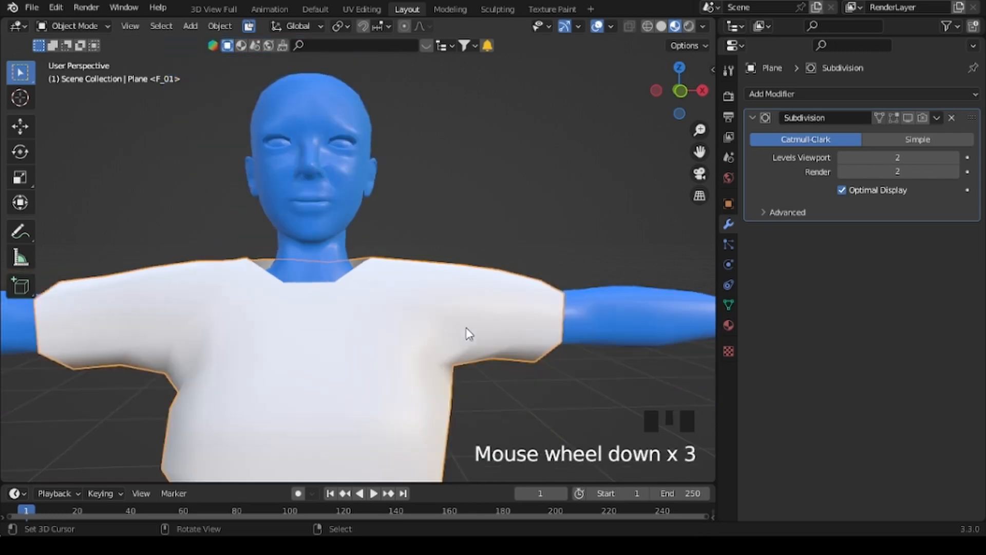
mouse_move(486, 331)
middle_down()
mouse_move(189, 345)
mouse_move(155, 335)
mouse_move(495, 337)
middle_up()
scroll(472, 327, up, 3)
scroll(470, 325, up, 2)
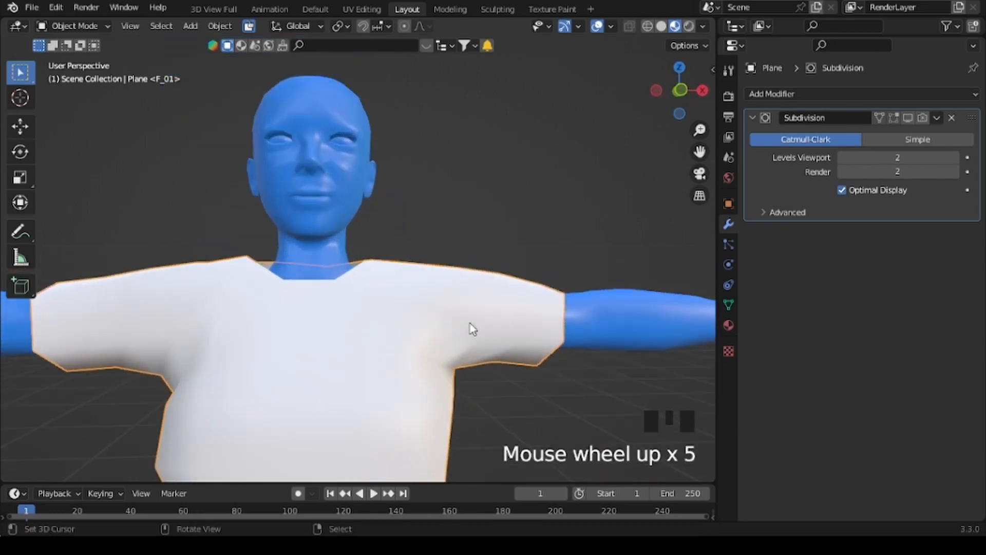
scroll(468, 321, down, 4)
click(922, 118)
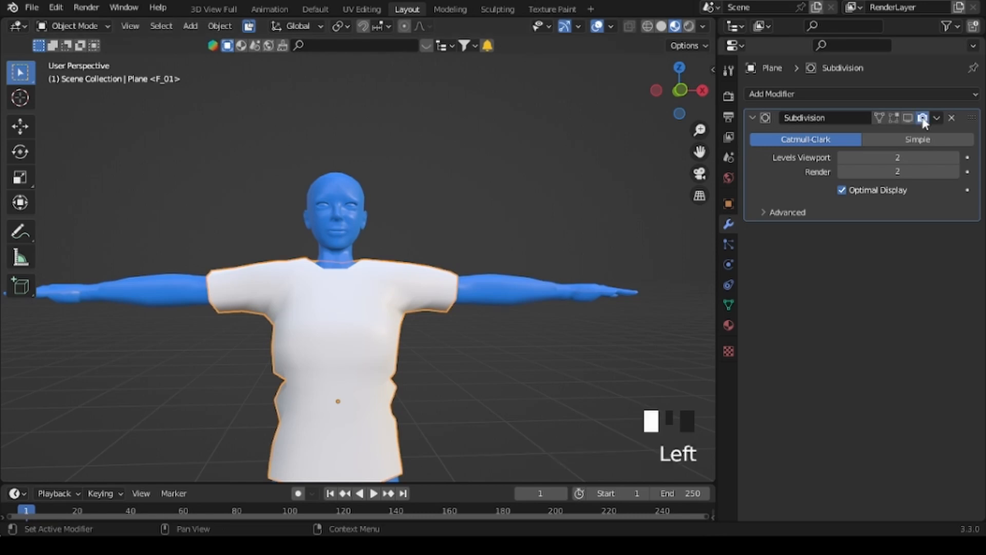
click(907, 117)
click(893, 117)
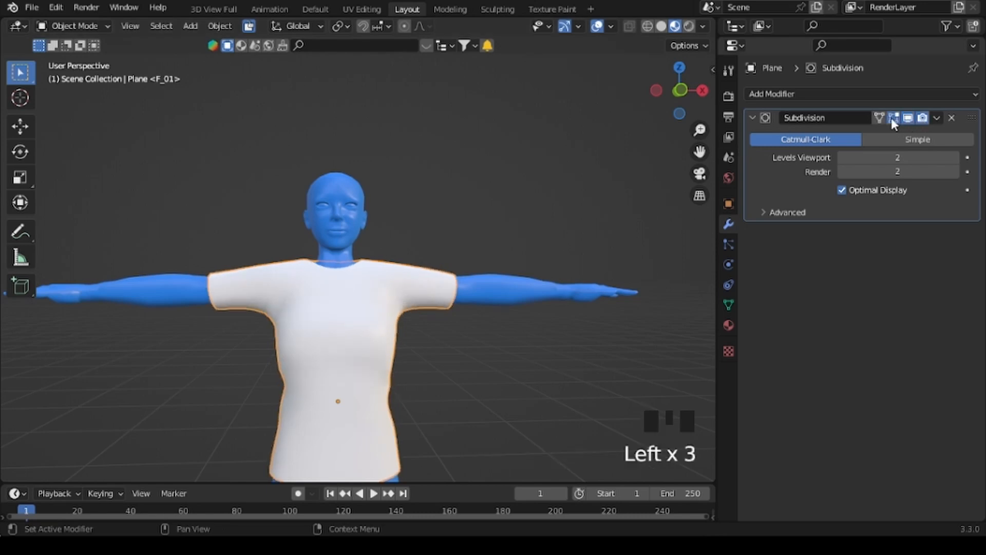
Enable the Subdivision modifier's on-cage display and apply the modifier to the shirt mesh.
click(880, 118)
click(936, 117)
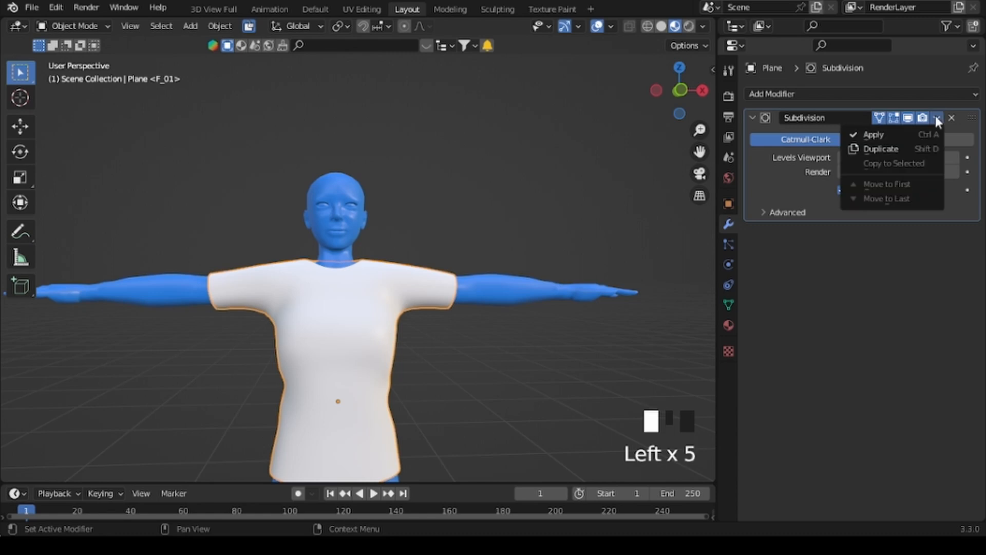
click(875, 134)
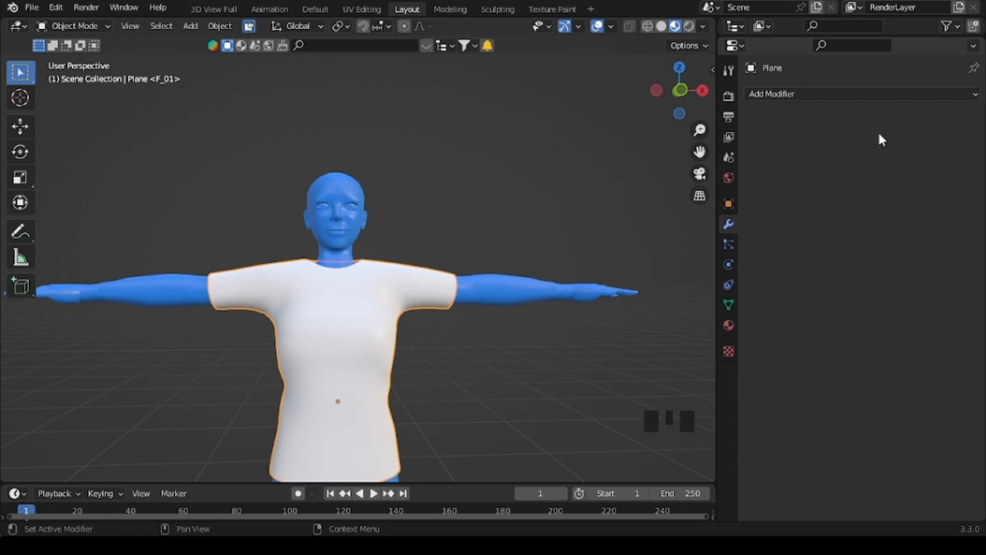
Enter Edit Mode and examine the shirt's subdivided mesh from the front, side and back.
key(Tab)
scroll(424, 323, down, 2)
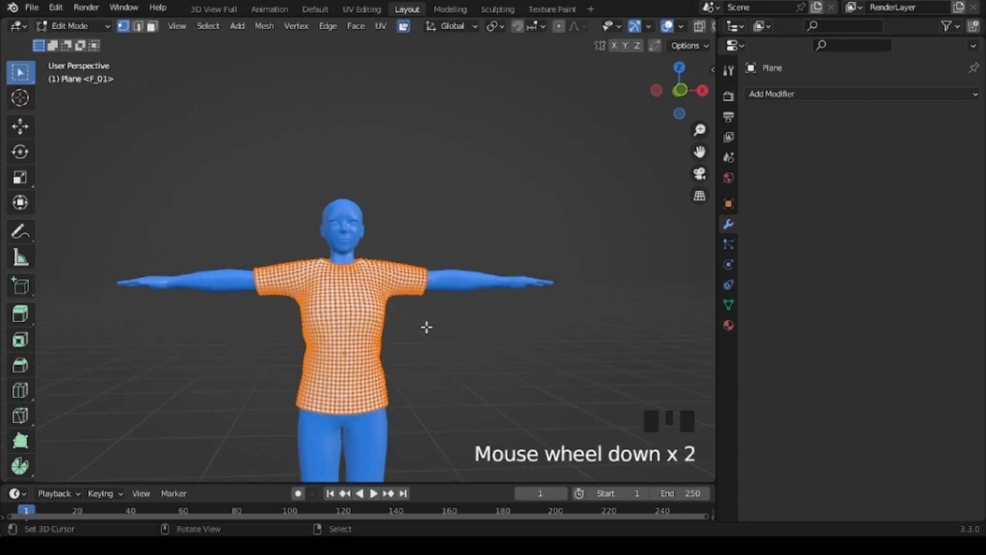
middle_drag(424, 323, 213, 347)
middle_drag(454, 345, 473, 221)
scroll(462, 372, up, 5)
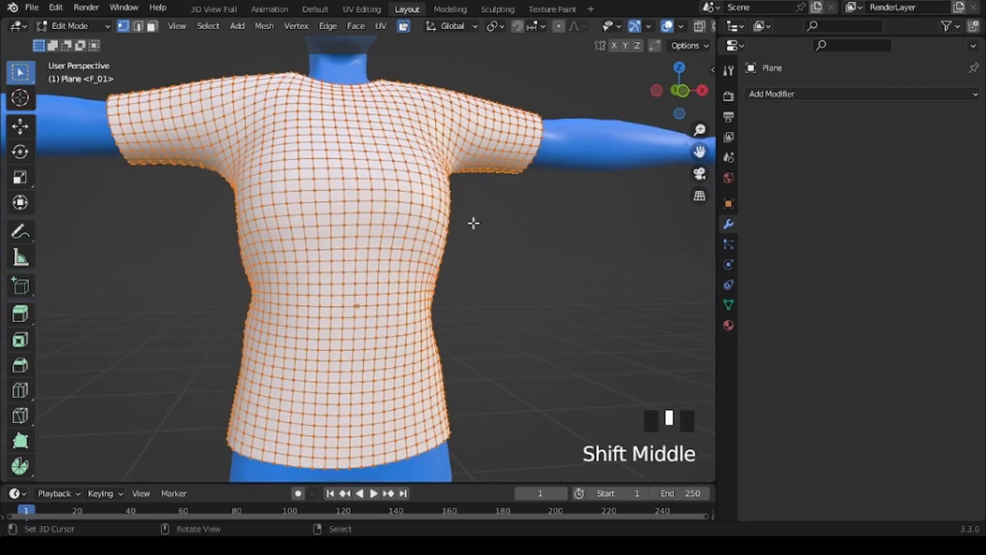
scroll(510, 306, down, 3)
middle_drag(510, 306, 62, 321)
middle_drag(352, 341, 488, 308)
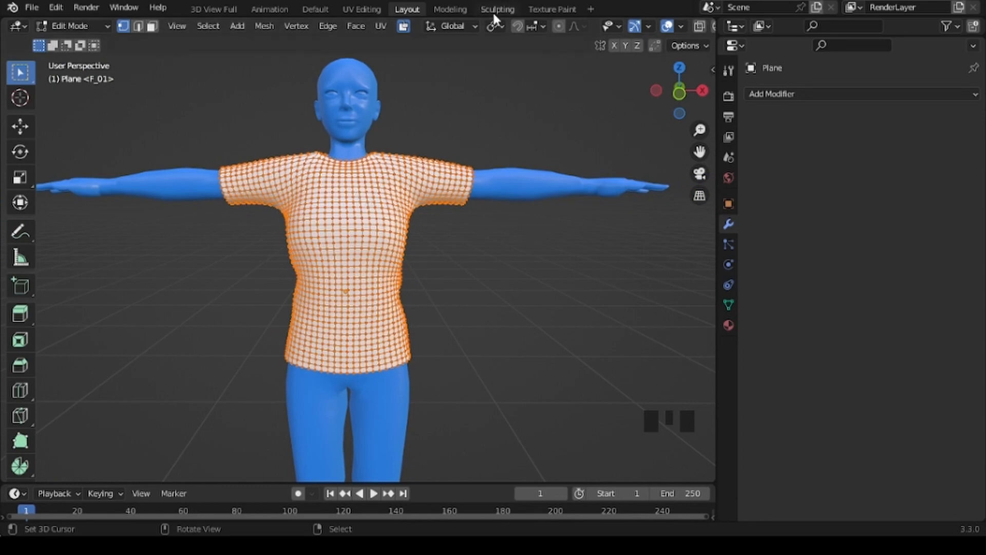
middle_drag(513, 258, 350, 236)
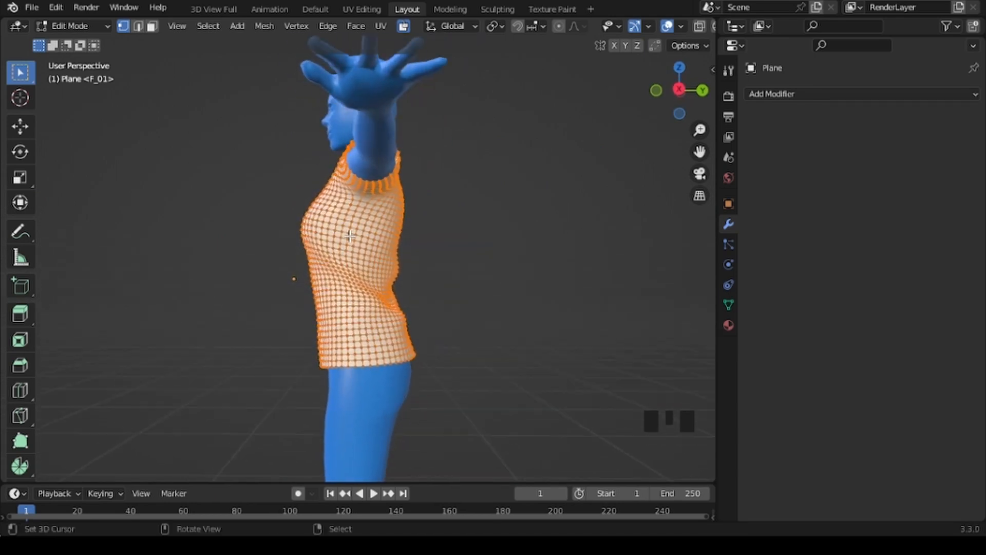
scroll(349, 236, up, 3)
scroll(371, 234, down, 3)
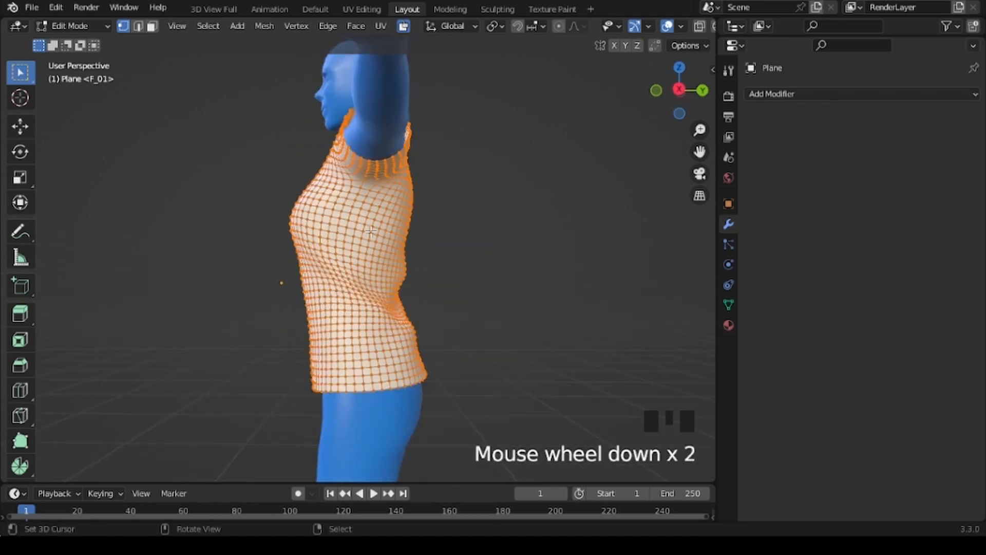
middle_drag(279, 264, 328, 154)
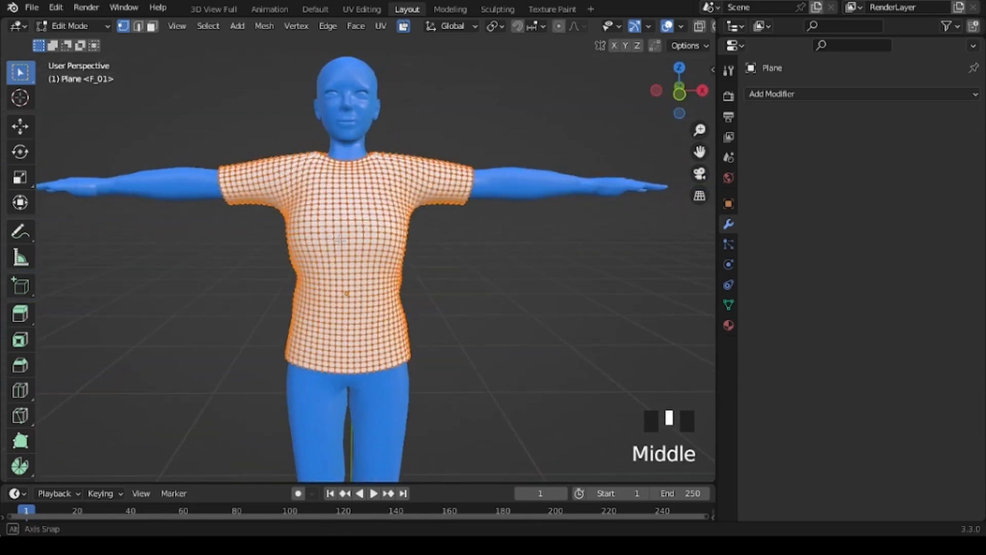
Open the UV Editing workspace and show the shirt's layout in the UV Editor with UV selection synced to the mesh.
click(361, 11)
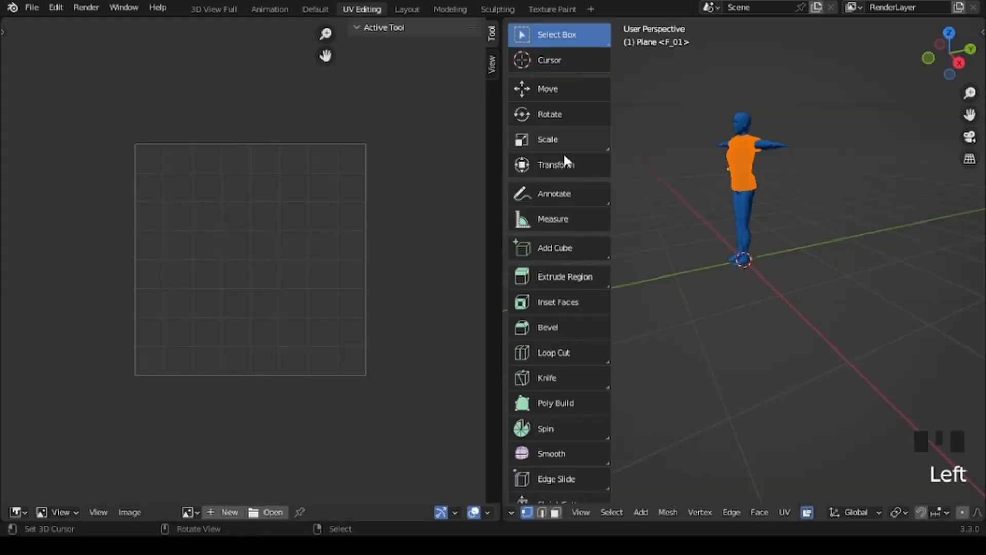
middle_drag(766, 246, 817, 248)
click(11, 511)
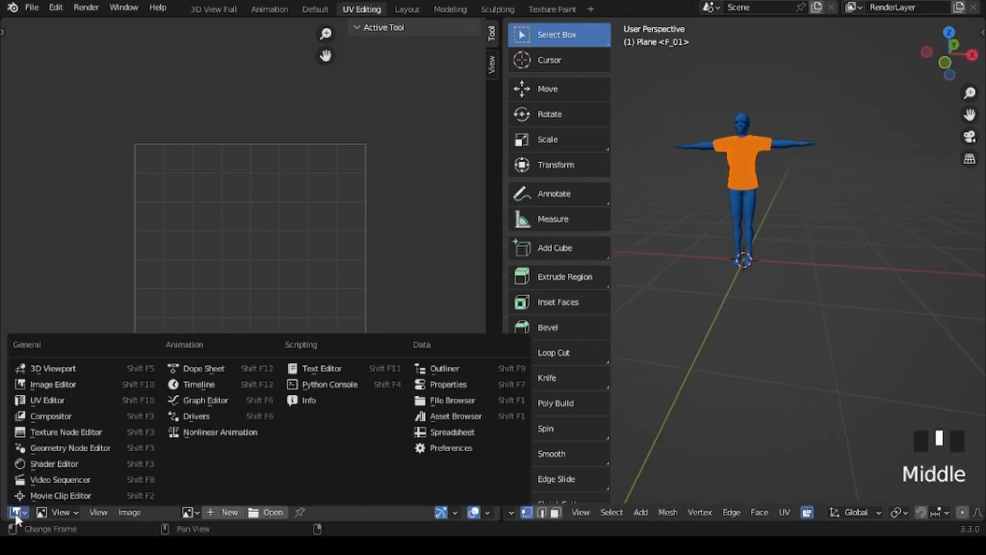
click(51, 400)
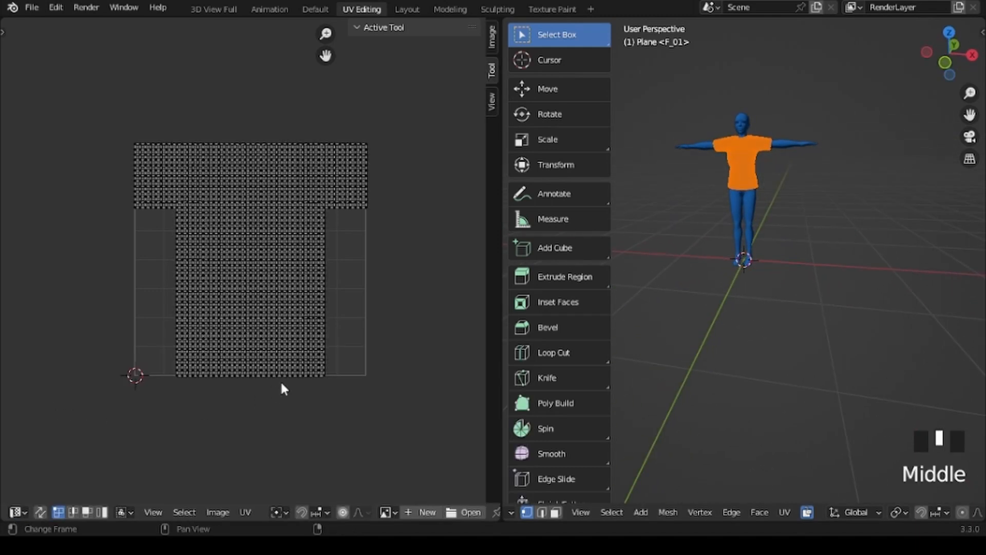
scroll(281, 380, up, 3)
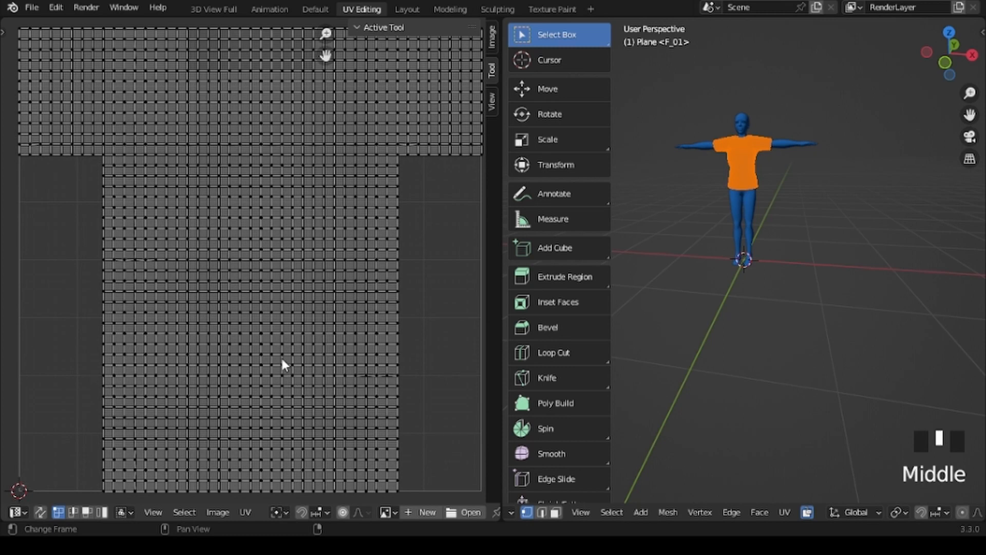
scroll(284, 356, down, 1)
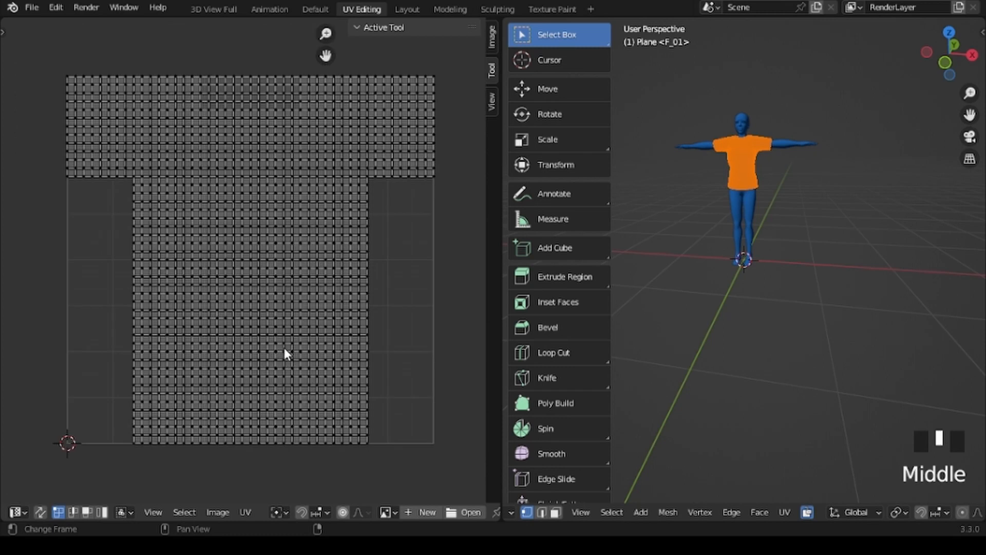
scroll(285, 351, down, 1)
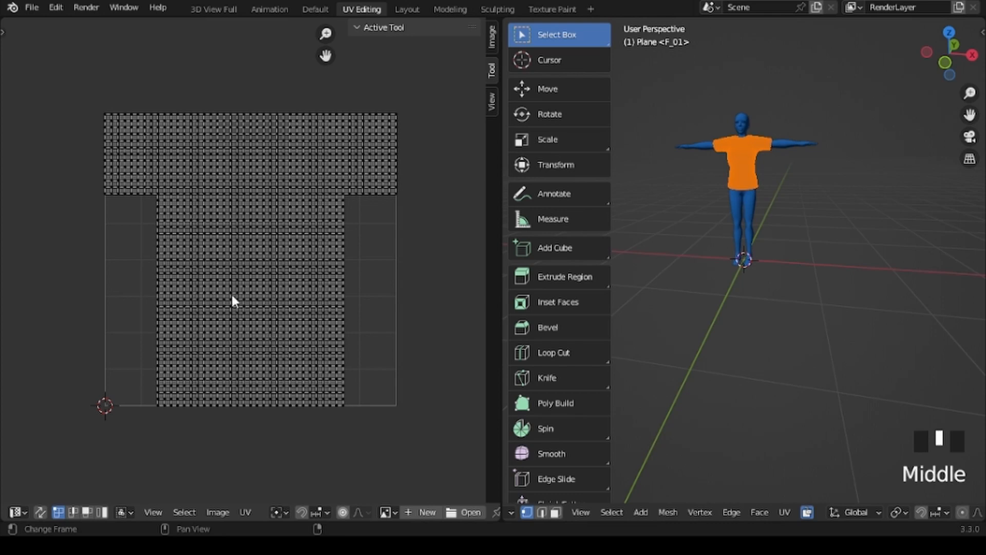
click(40, 512)
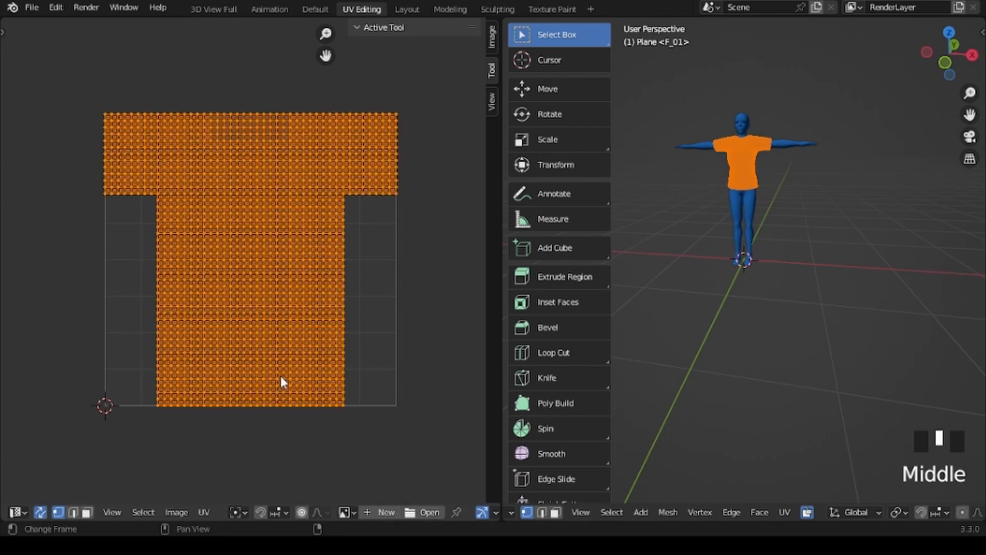
middle_drag(803, 315, 832, 325)
Average the scale of the shirt's UV islands and pack them into the UV square.
click(201, 513)
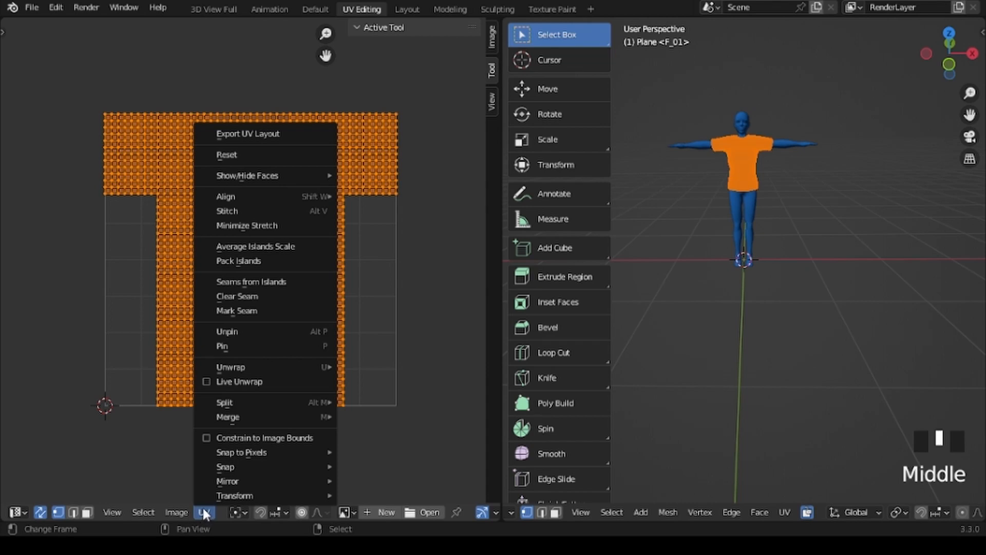
mouse_move(231, 493)
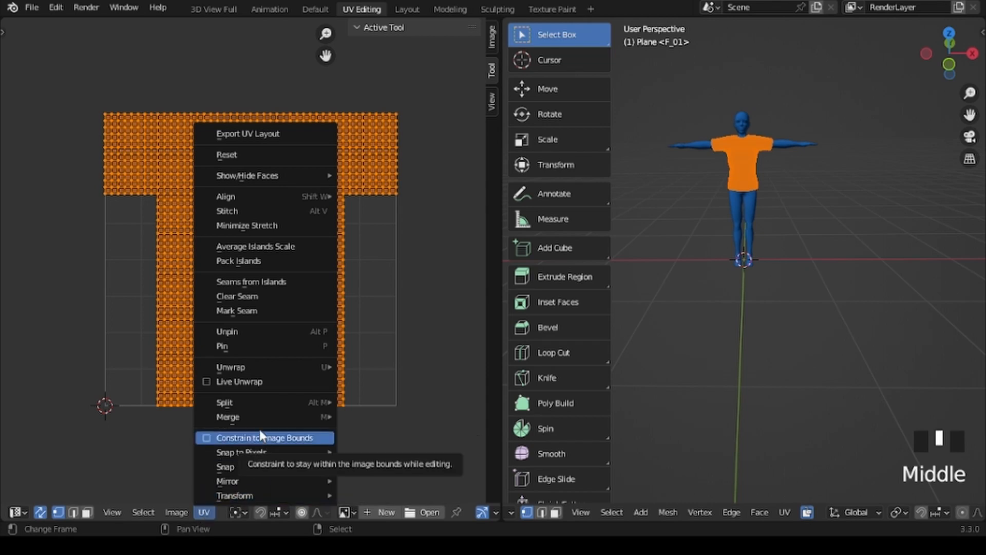
click(284, 246)
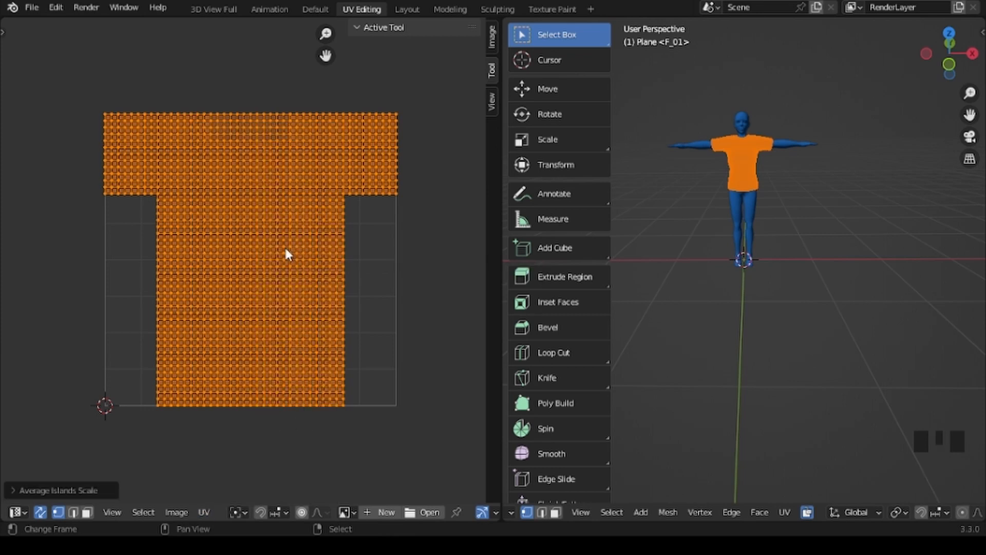
click(205, 513)
click(229, 258)
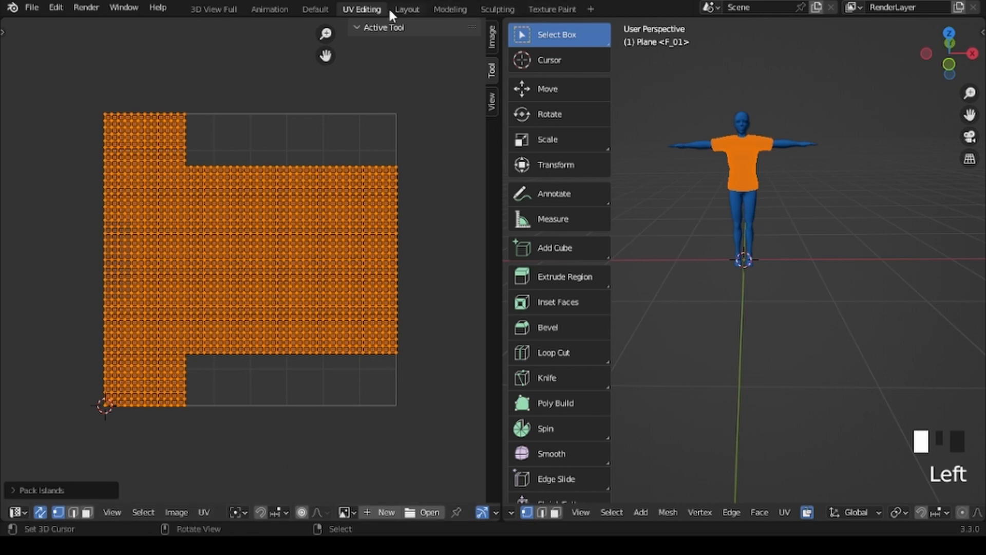
Return to the Layout workspace, switch to edge selection and select the vertical edge loop along one side of the shirt's torso.
click(405, 8)
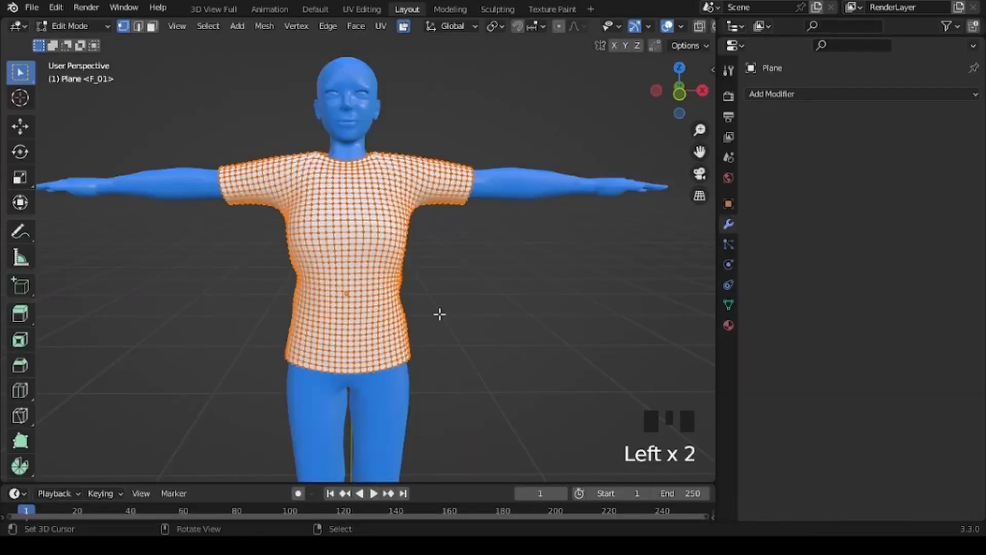
middle_drag(439, 314, 375, 298)
scroll(354, 303, up, 2)
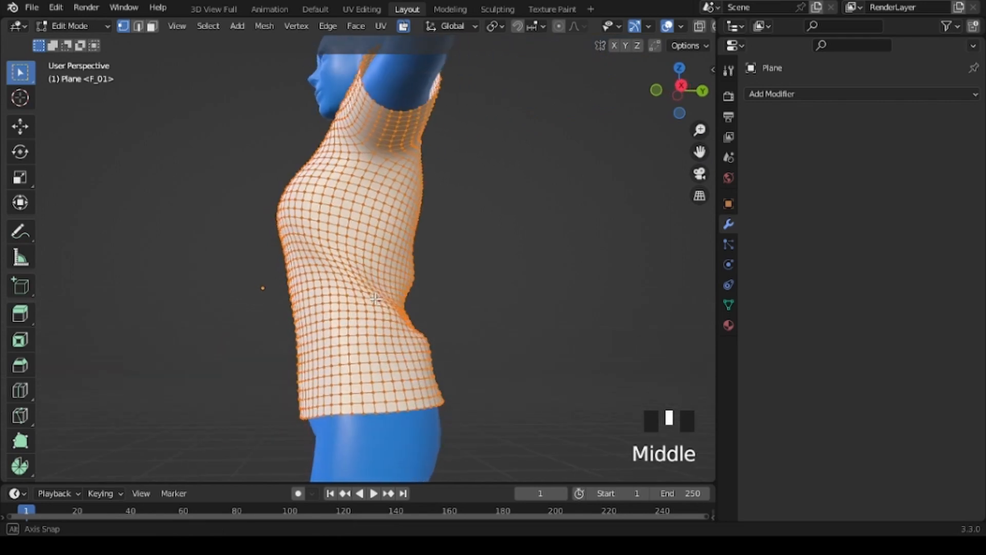
click(138, 26)
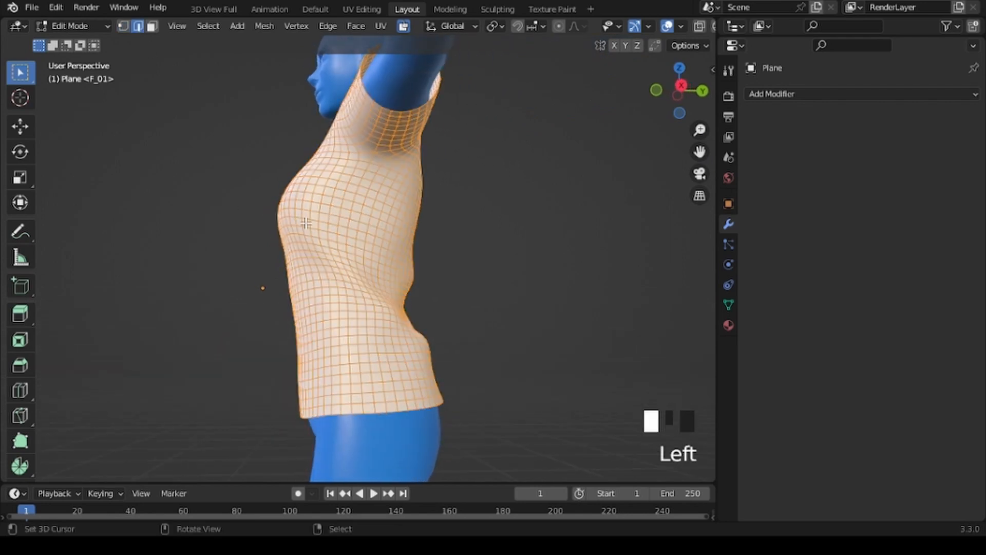
scroll(306, 223, up, 1)
right_click(383, 163)
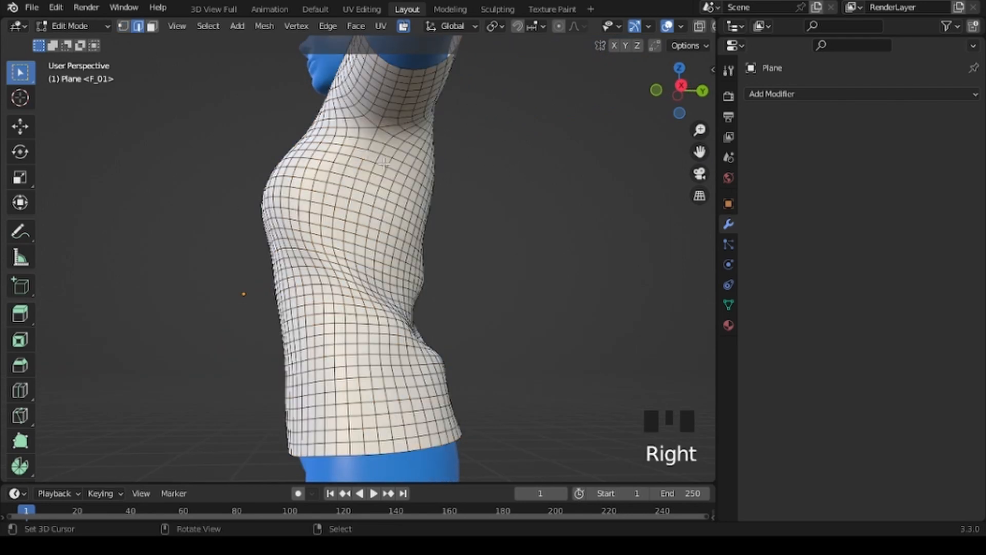
alt+right_click(364, 153)
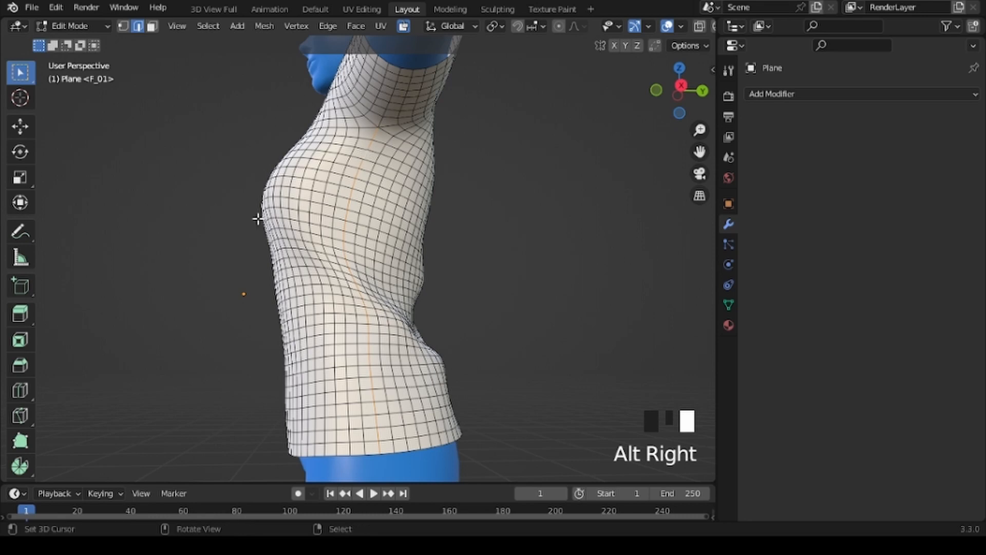
Add the underarm and upper-shoulder edge loops of the sleeve on the same side to the selection.
middle_drag(258, 220, 161, 233)
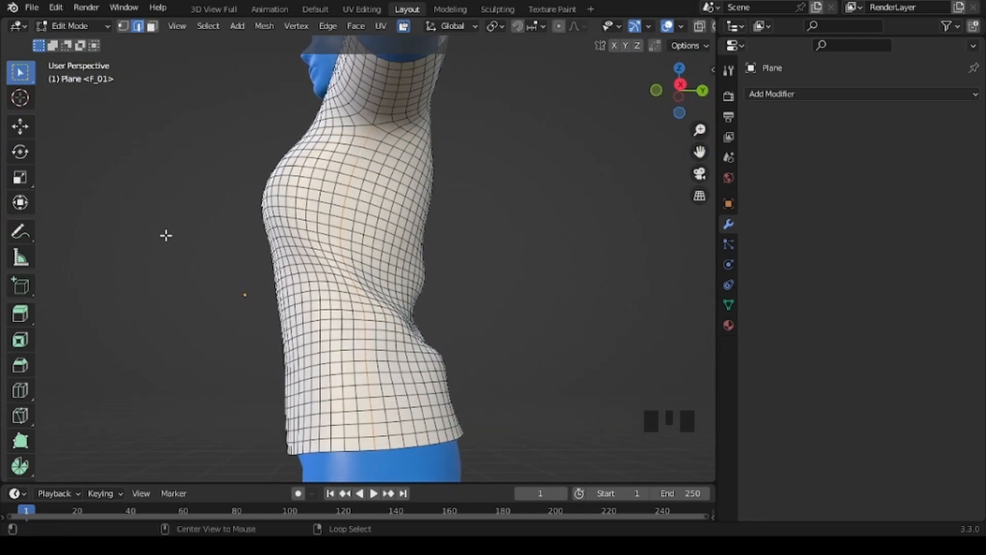
alt+click(369, 135)
alt+shift+right_click(375, 119)
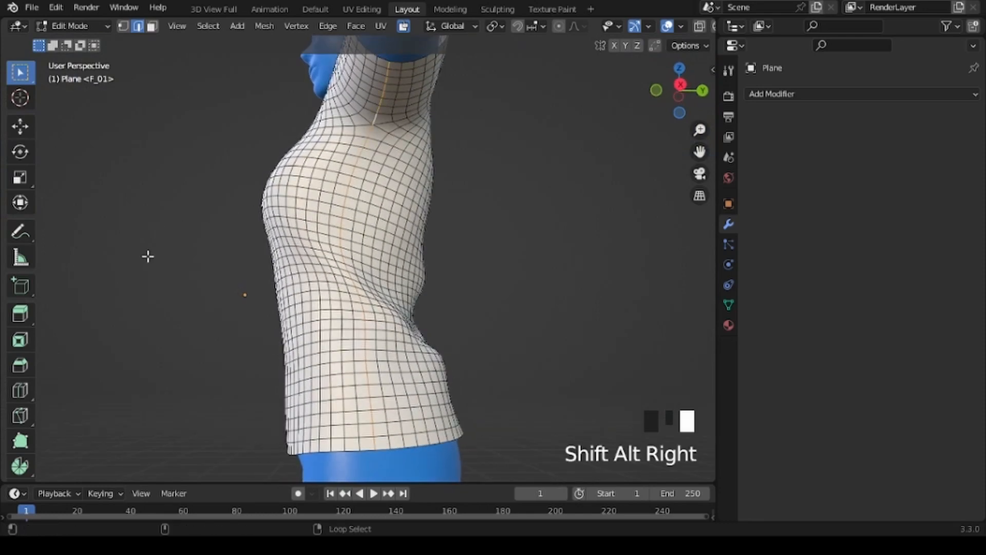
middle_drag(148, 255, 114, 374)
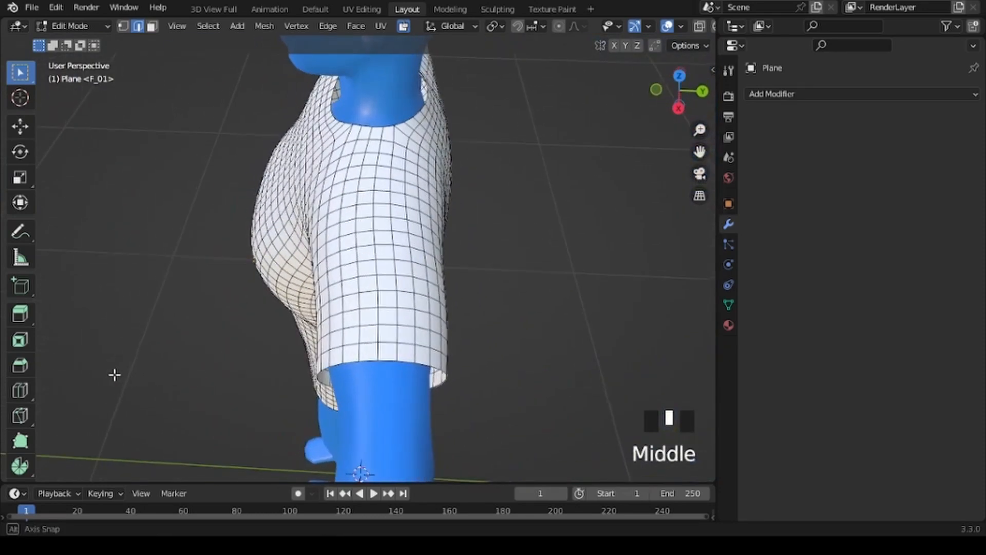
alt+shift+right_click(382, 134)
Extend the selection with the upper-shoulder, torso-side and underarm edge loops on the shirt's opposite side.
middle_drag(117, 217, 324, 145)
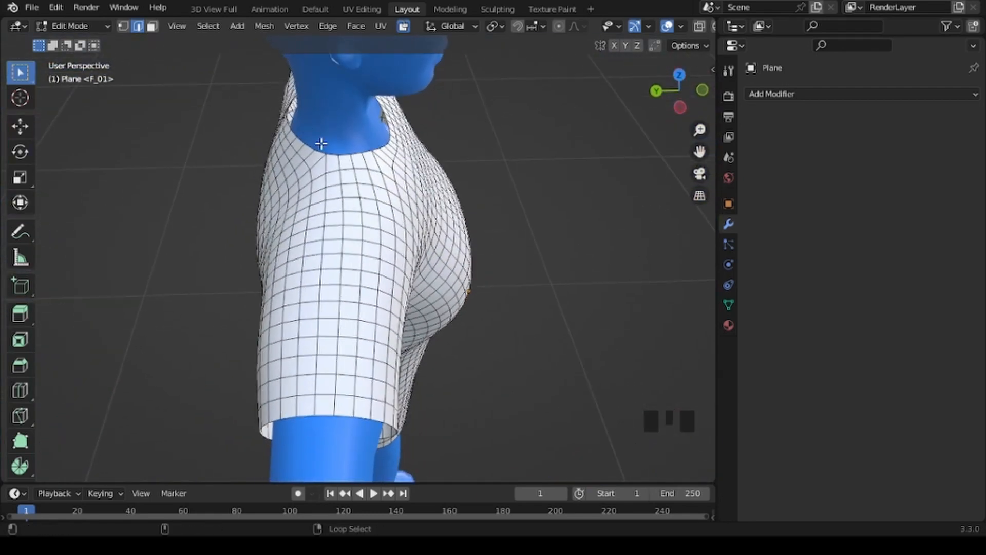
alt+shift+right_click(339, 163)
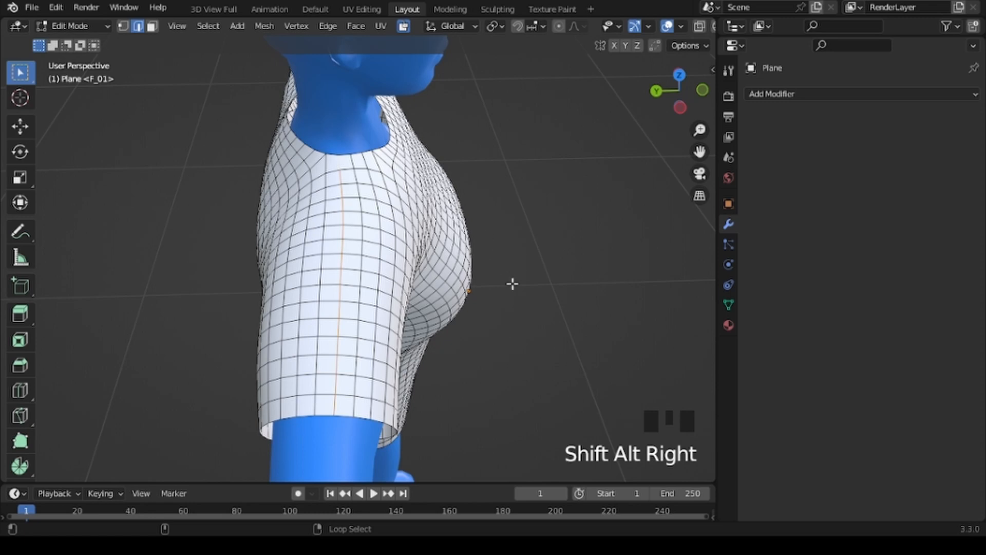
scroll(517, 391, up, 1)
scroll(469, 422, down, 2)
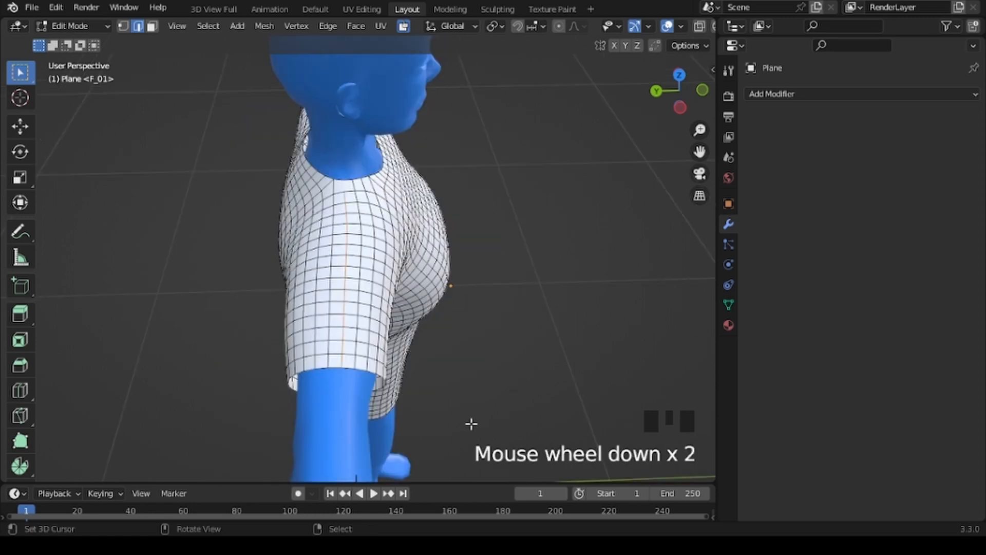
middle_drag(469, 423, 447, 292)
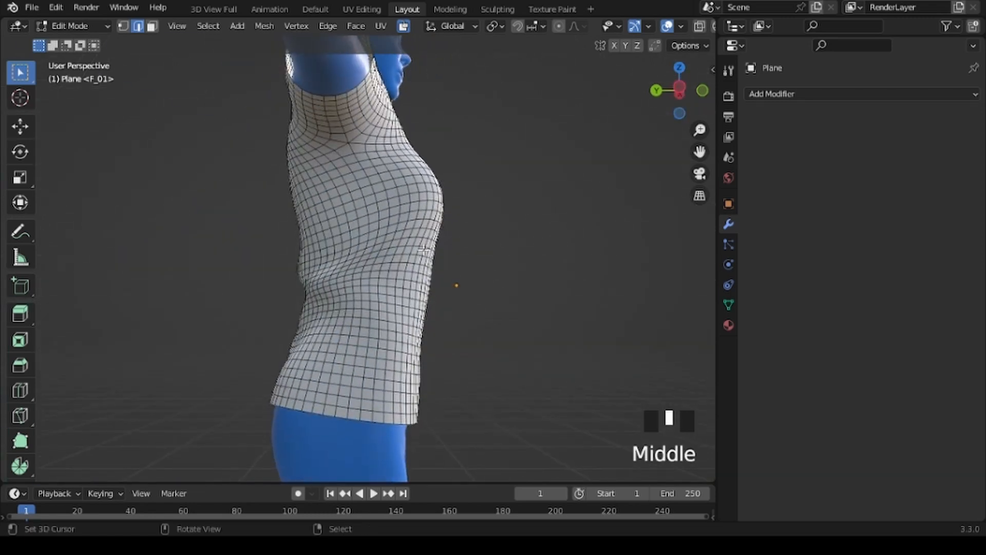
alt+shift+right_click(352, 150)
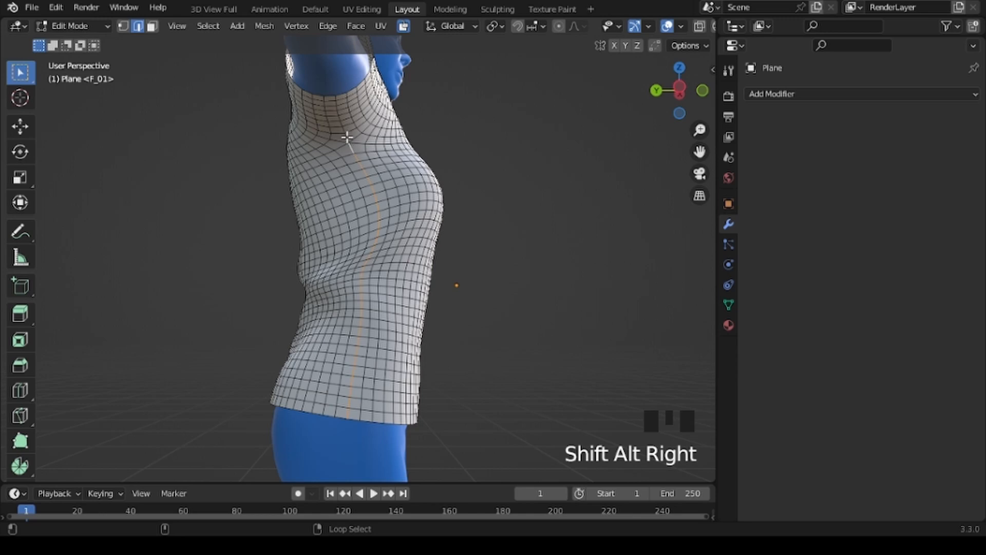
alt+shift+right_click(347, 137)
scroll(539, 296, down, 1)
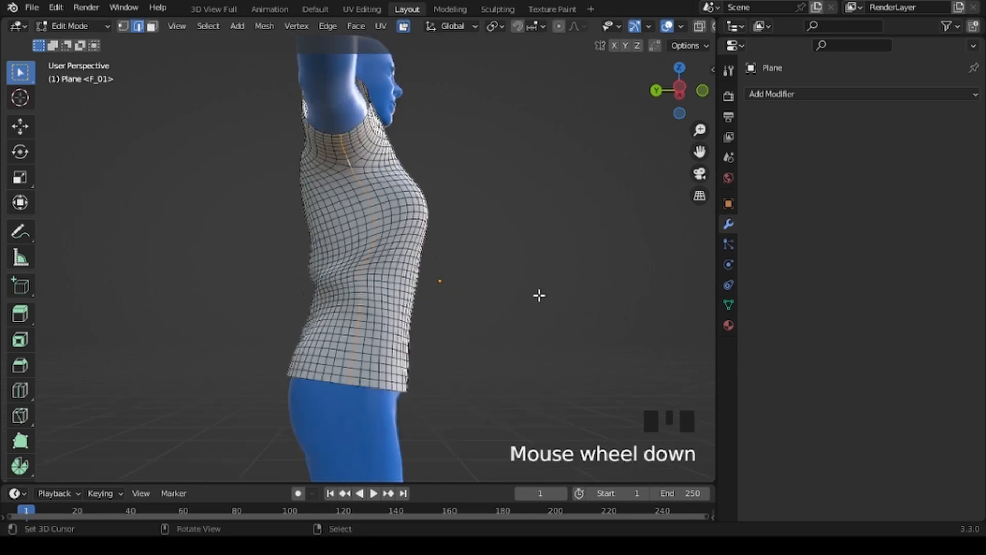
scroll(538, 296, down, 1)
Mark the selected side, underarm and shoulder edge loops as seams.
middle_drag(563, 306, 478, 300)
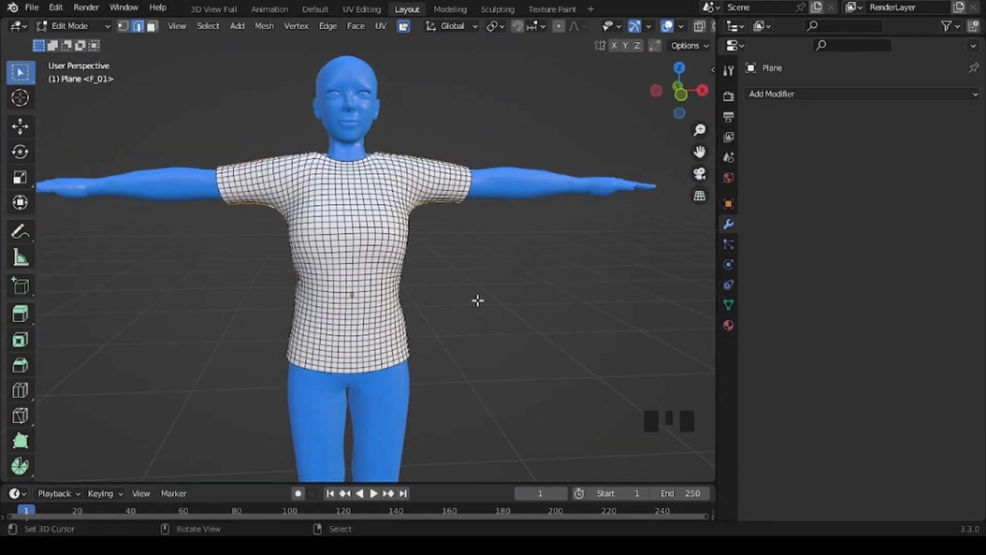
click(329, 27)
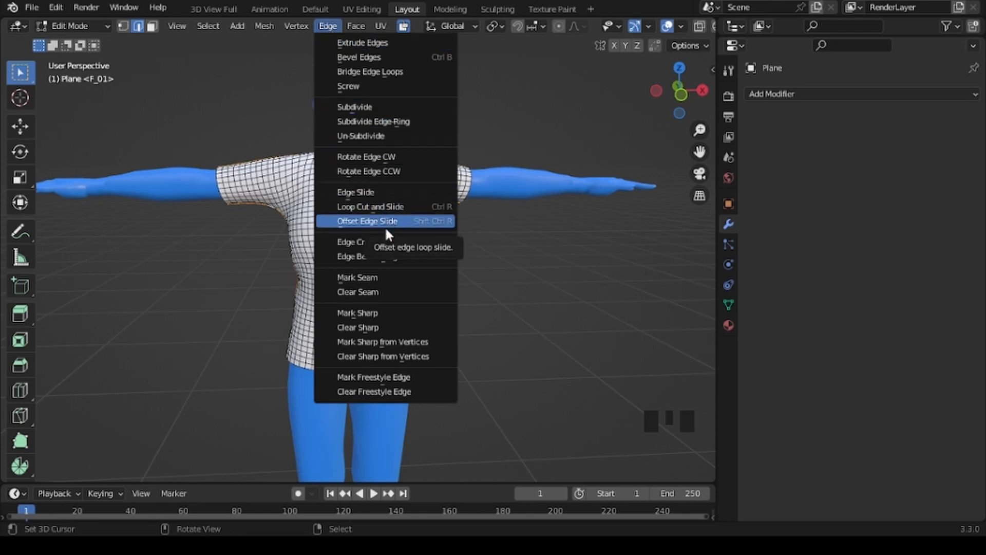
click(357, 278)
middle_drag(200, 325, 226, 293)
Open the UV Editing workspace, select the whole shirt and unwrap it along the seams.
click(358, 9)
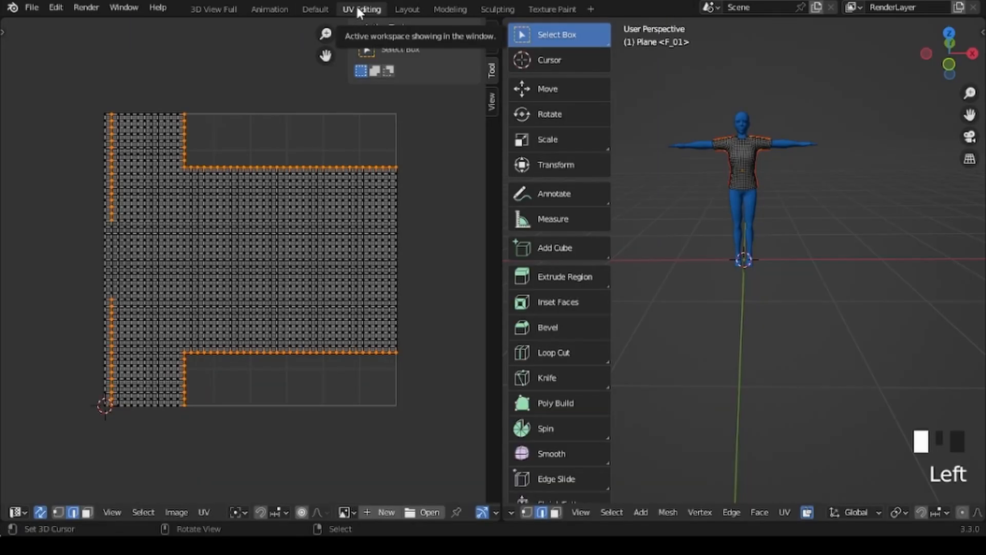
key(a)
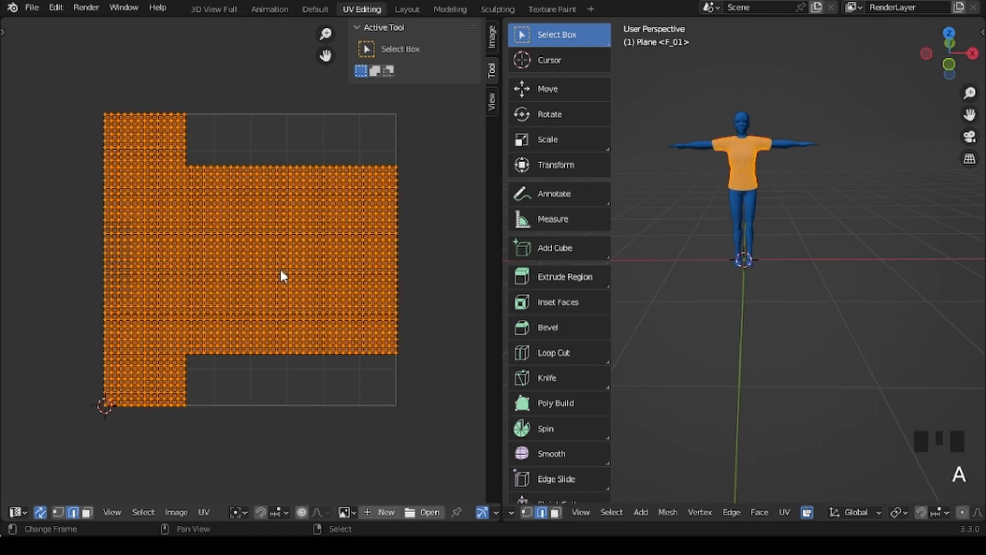
click(204, 513)
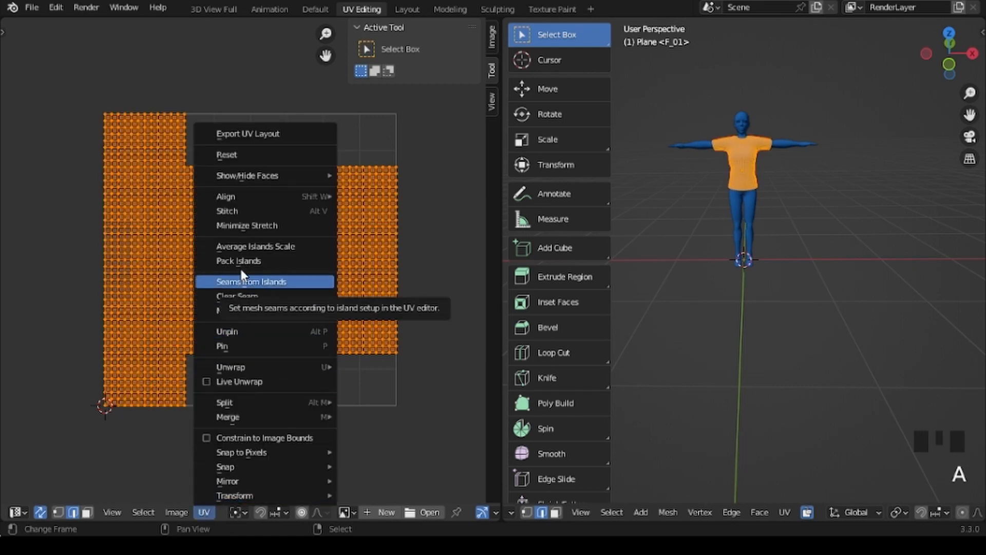
mouse_move(231, 371)
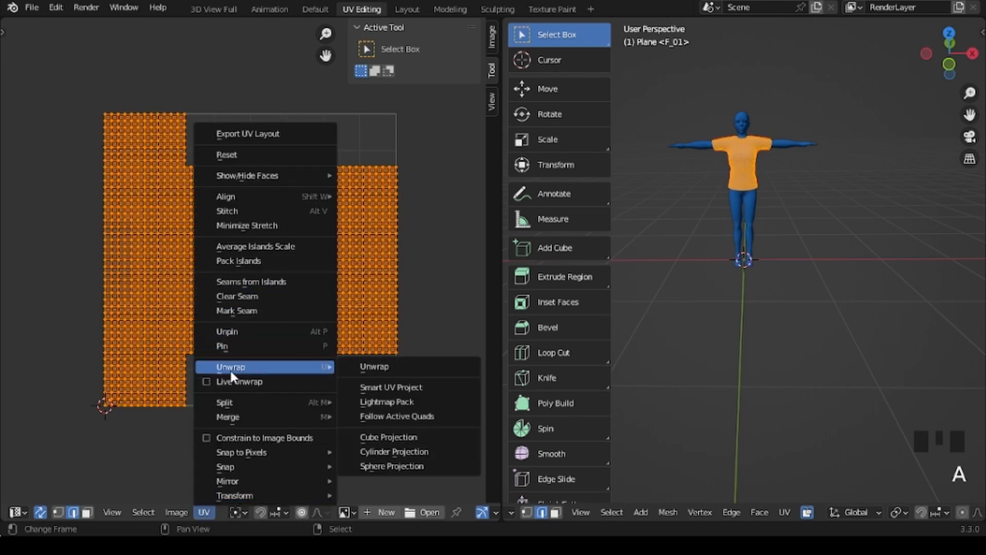
click(386, 367)
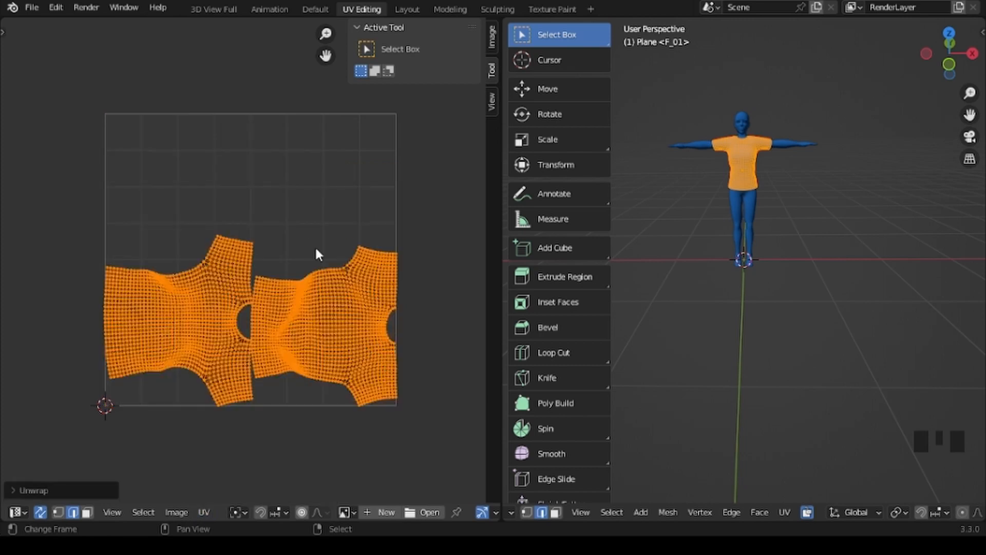
Pack the shirt's new UV islands and average their scale.
click(207, 513)
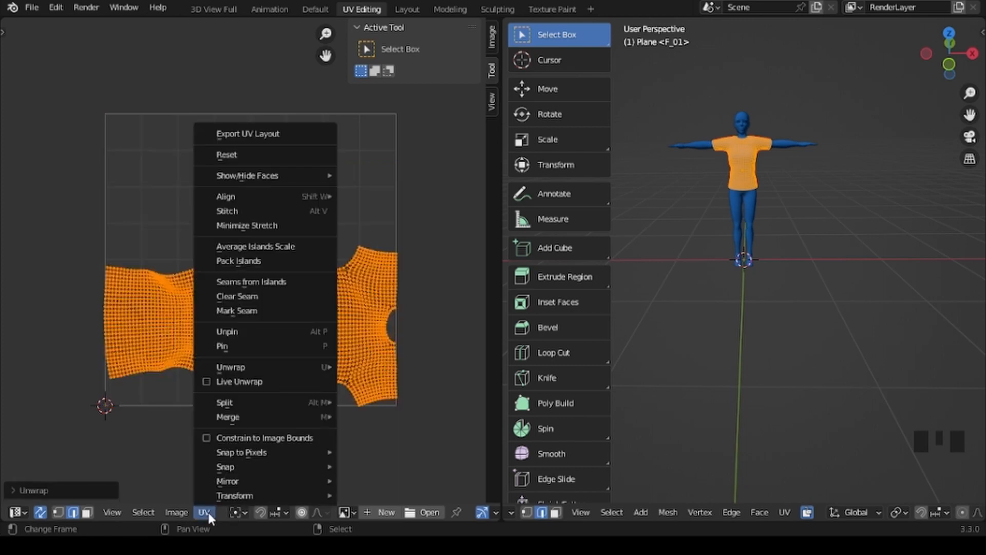
click(247, 263)
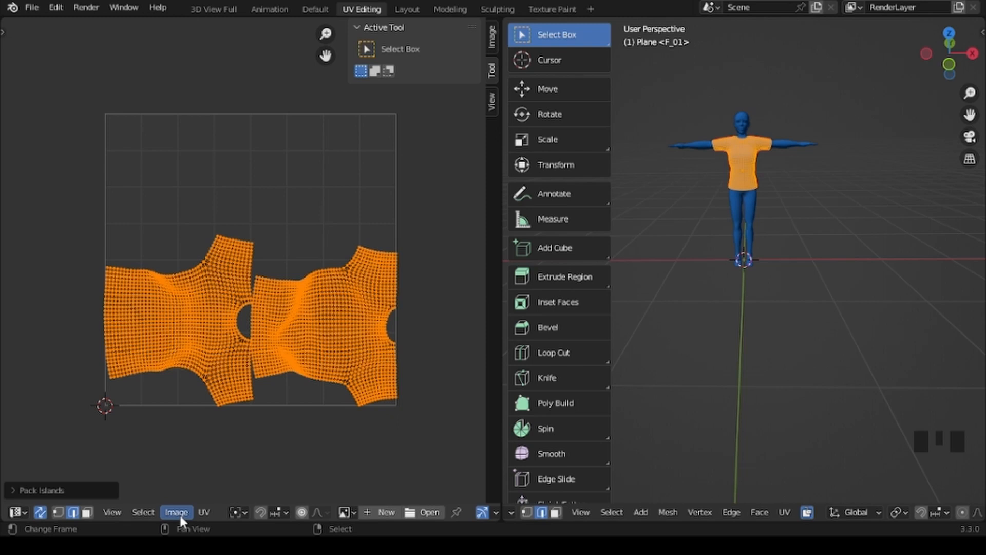
click(205, 511)
mouse_move(226, 496)
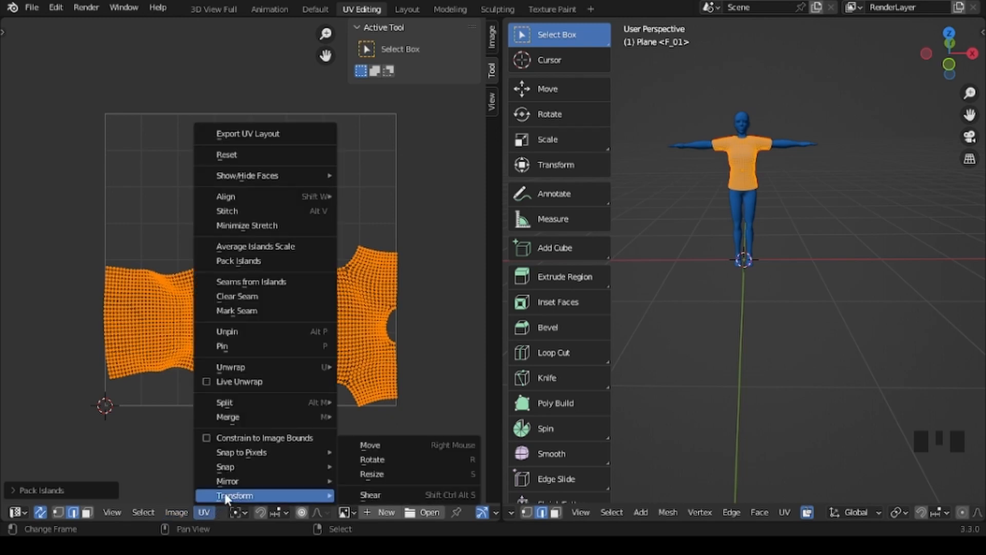
click(276, 245)
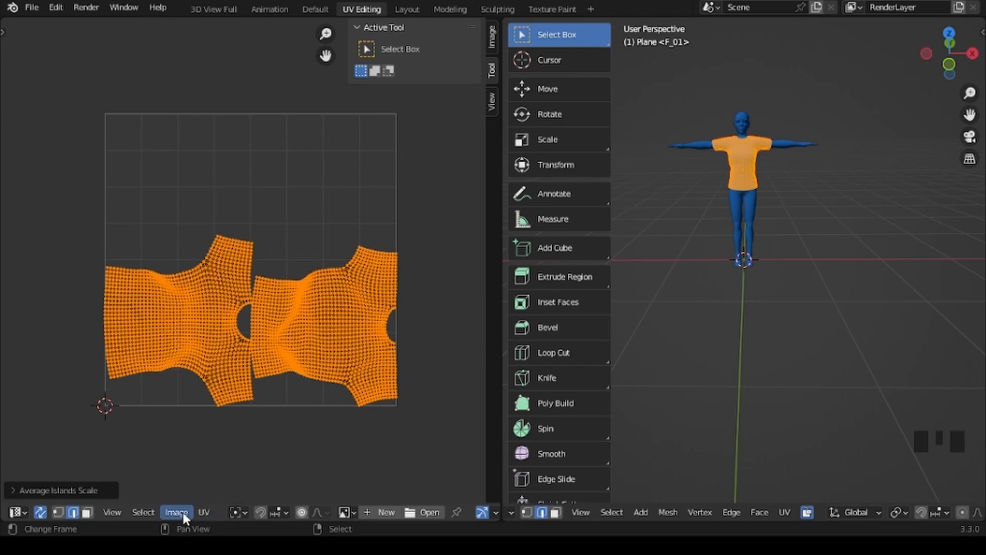
click(200, 511)
Clear the UV selection and circle-select the faces of the left UV island.
scroll(335, 279, up, 1)
scroll(335, 278, up, 3)
middle_drag(330, 274, 390, 125)
scroll(309, 263, down, 2)
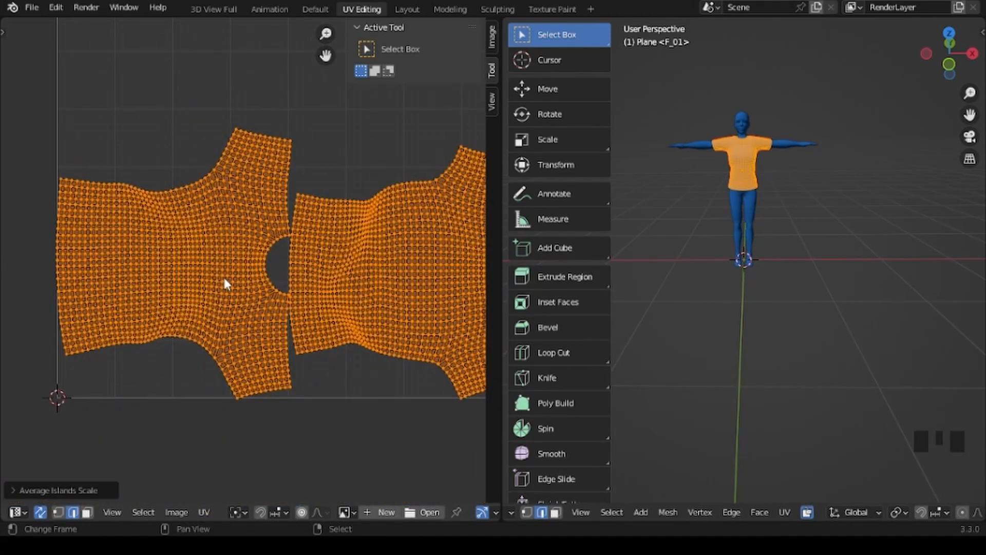
key(a)
key(a)
key(a)
scroll(225, 282, down, 1)
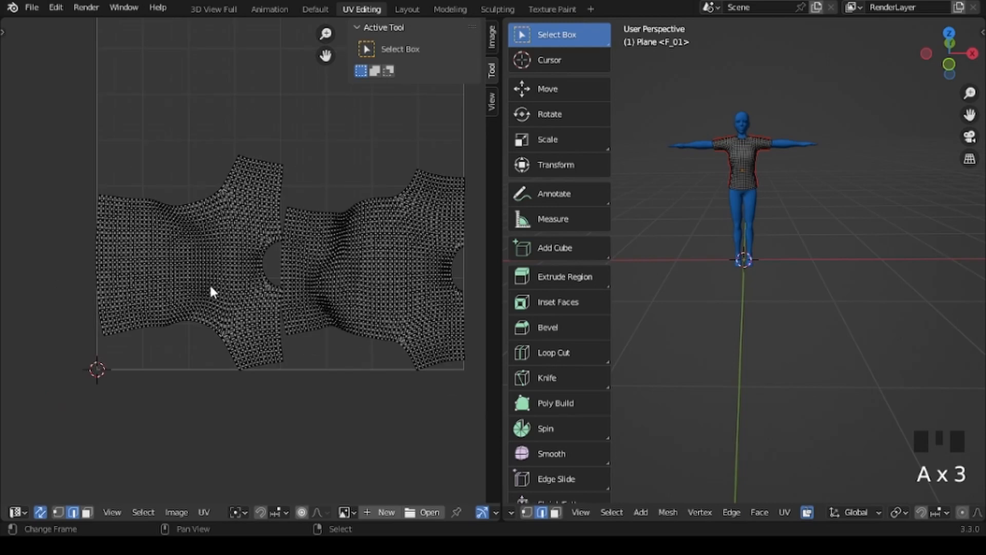
key(c)
mouse_move(156, 260)
mouse_down()
mouse_move(100, 230)
mouse_move(160, 329)
mouse_move(253, 379)
mouse_move(247, 355)
mouse_move(200, 309)
mouse_move(191, 212)
mouse_move(253, 172)
mouse_move(209, 264)
mouse_move(233, 277)
mouse_move(241, 301)
mouse_up()
key(Escape)
Add the missed faces along the neckline and shoulder edges of the left UV island with Circle Select.
scroll(264, 356, up, 5)
middle_drag(281, 296, 205, 180)
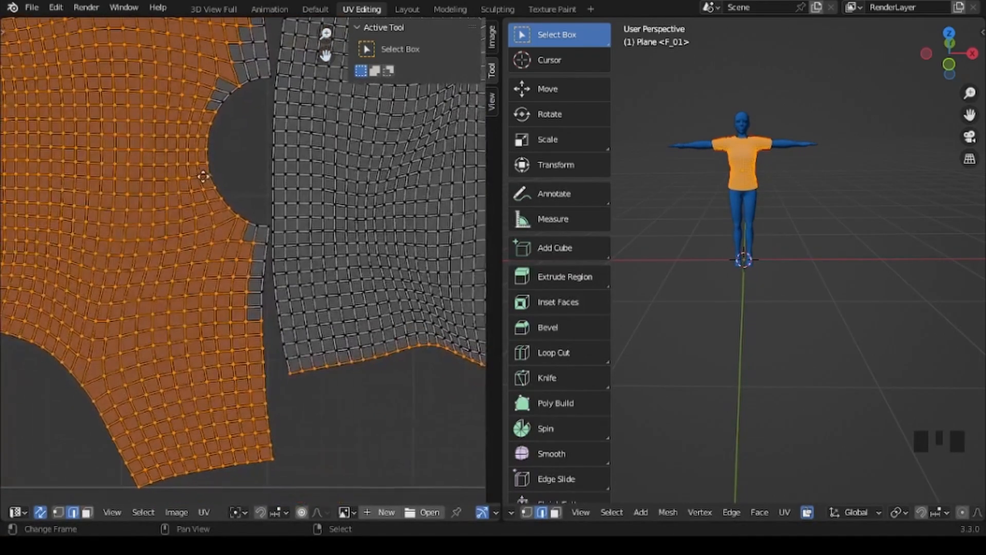
key(b)
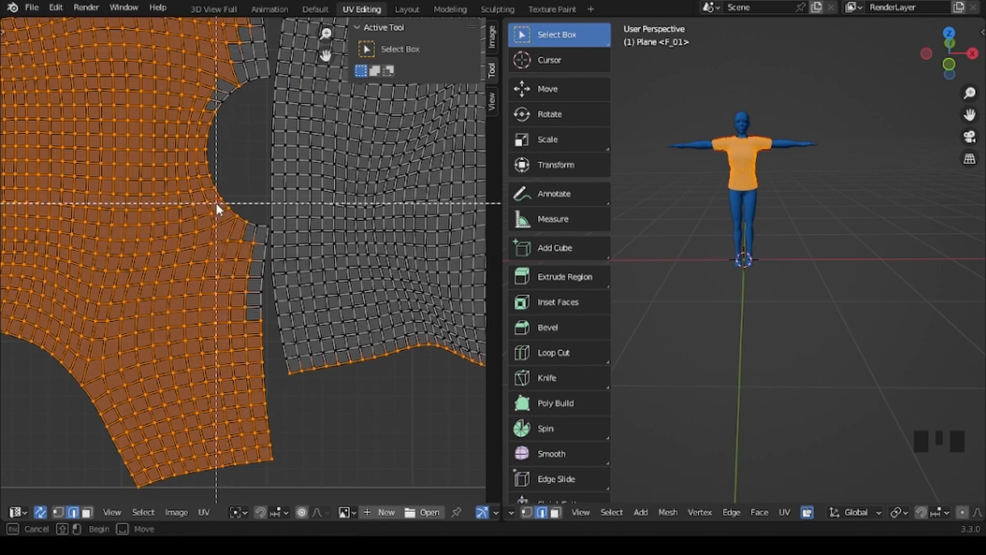
key(Escape)
key(c)
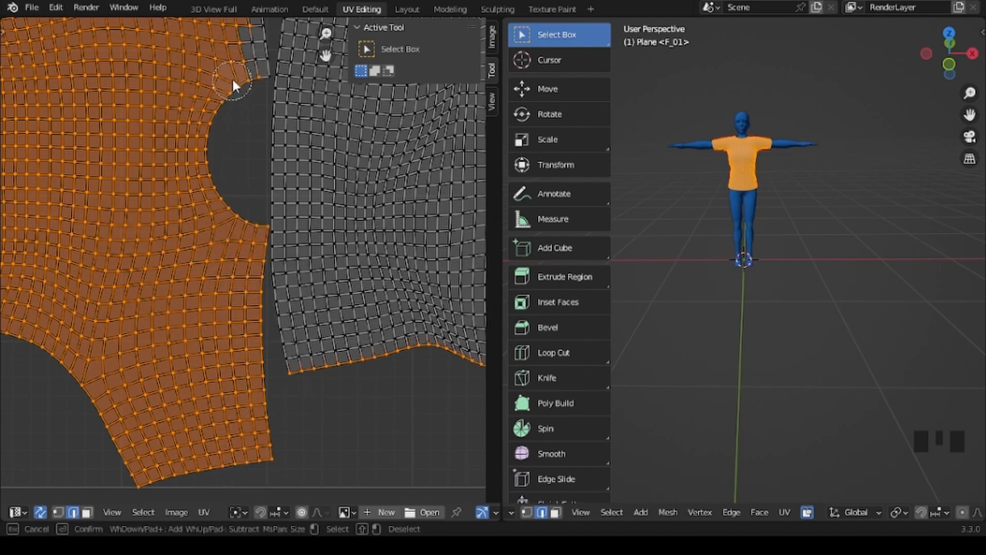
drag(233, 82, 250, 76)
key(Escape)
middle_drag(230, 130, 221, 357)
drag(239, 270, 237, 242)
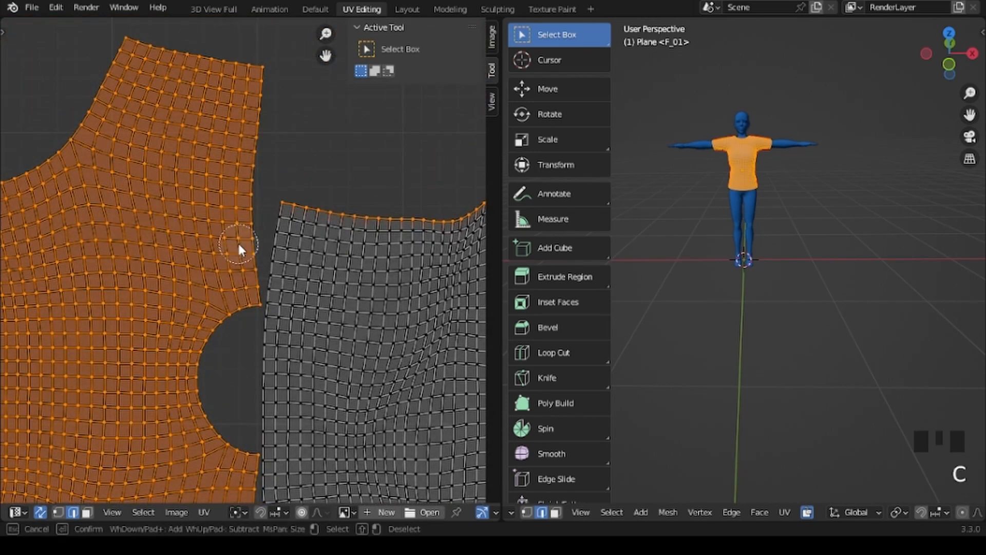
key(Escape)
scroll(258, 353, down, 6)
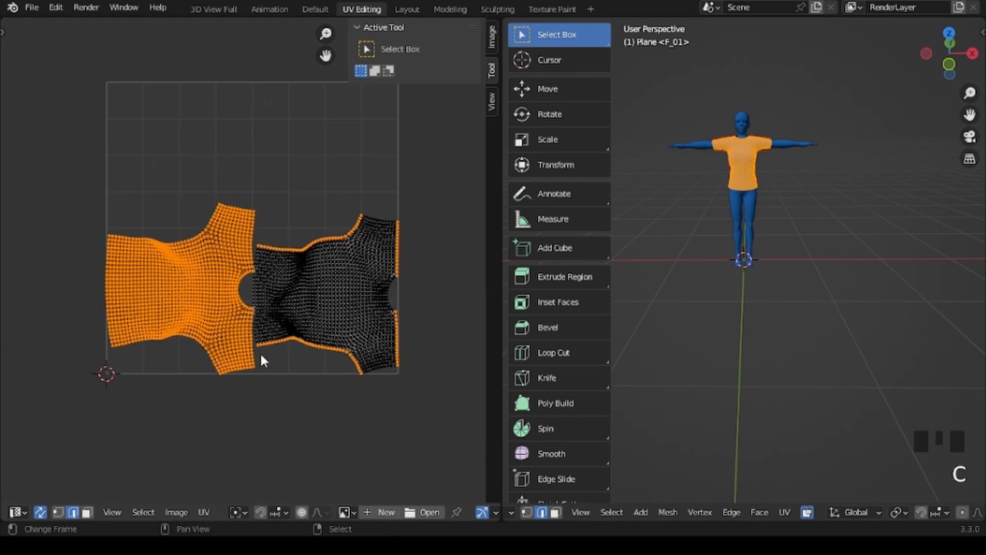
key(c)
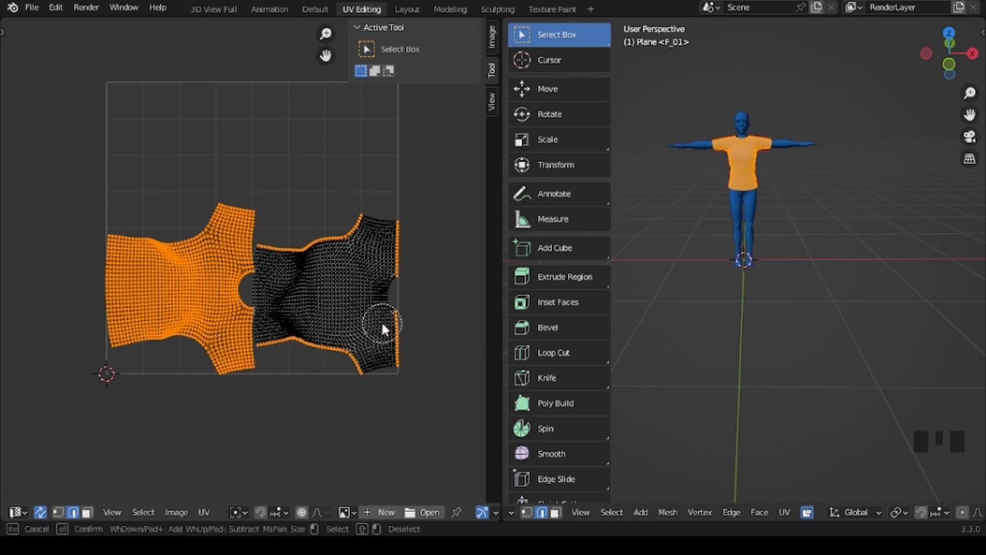
key(Escape)
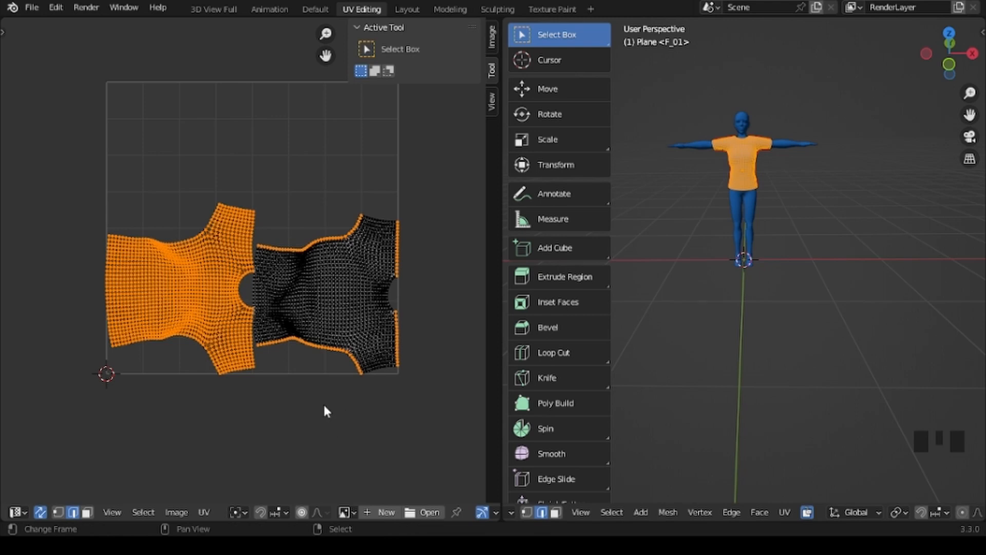
key(r)
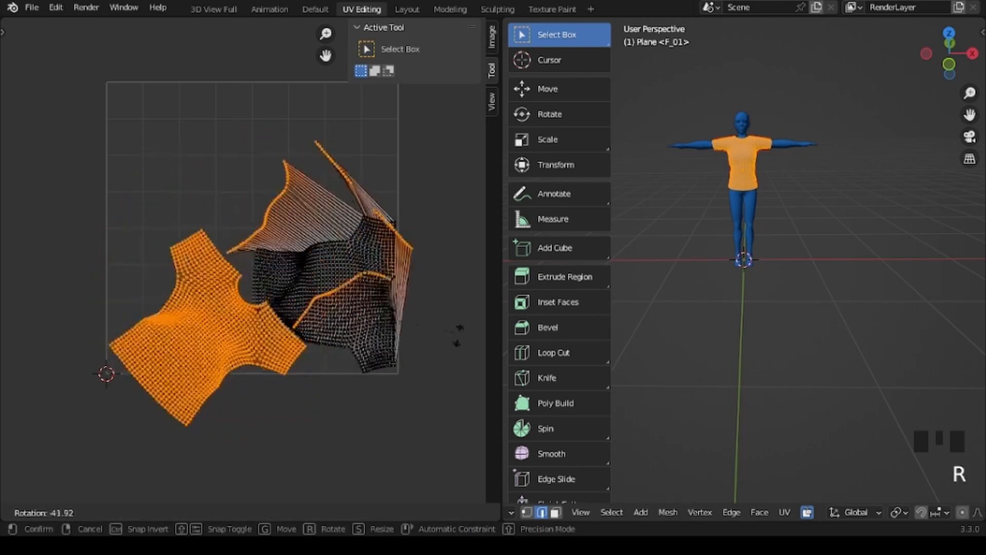
click(296, 185)
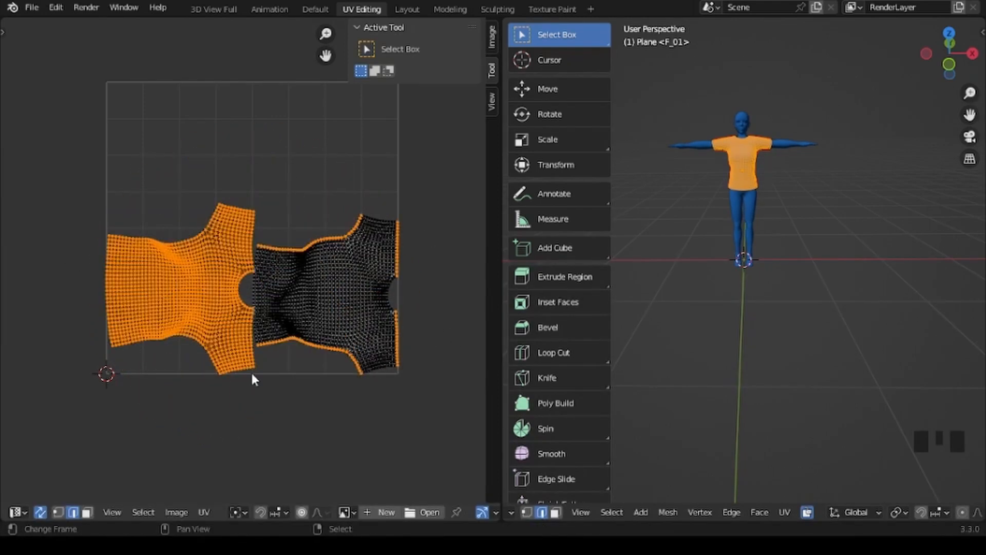
Select all UVs of both shirt islands.
key(a)
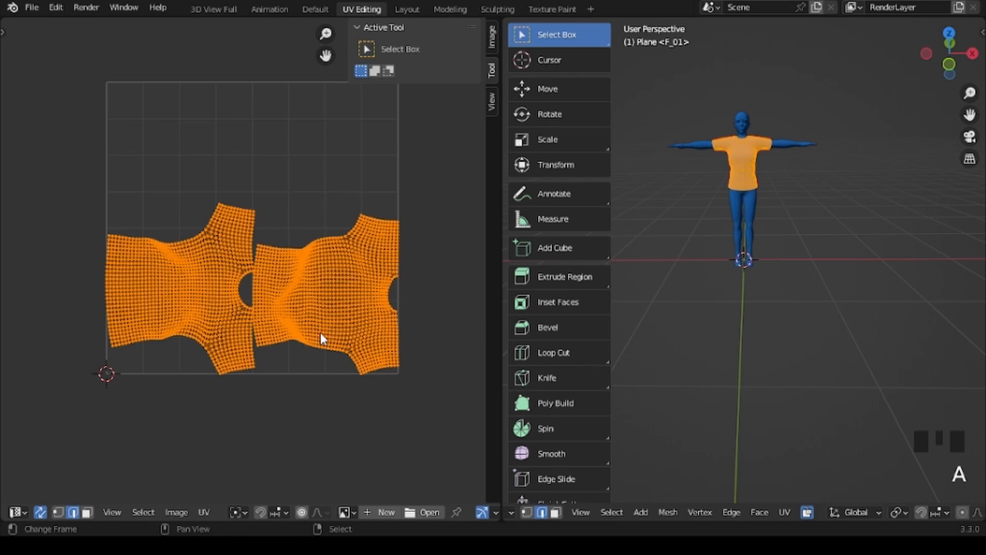
key(r)
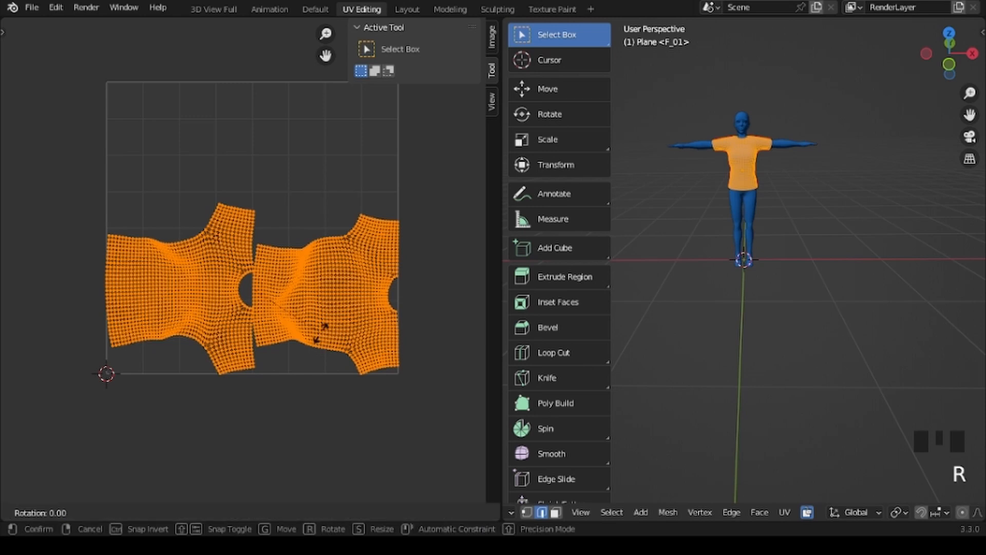
text(180)
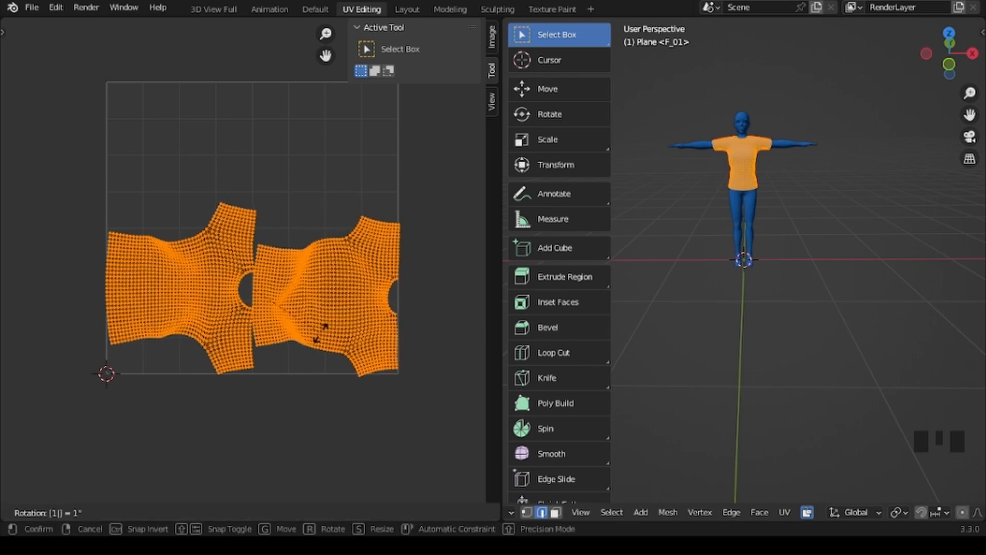
text(306)
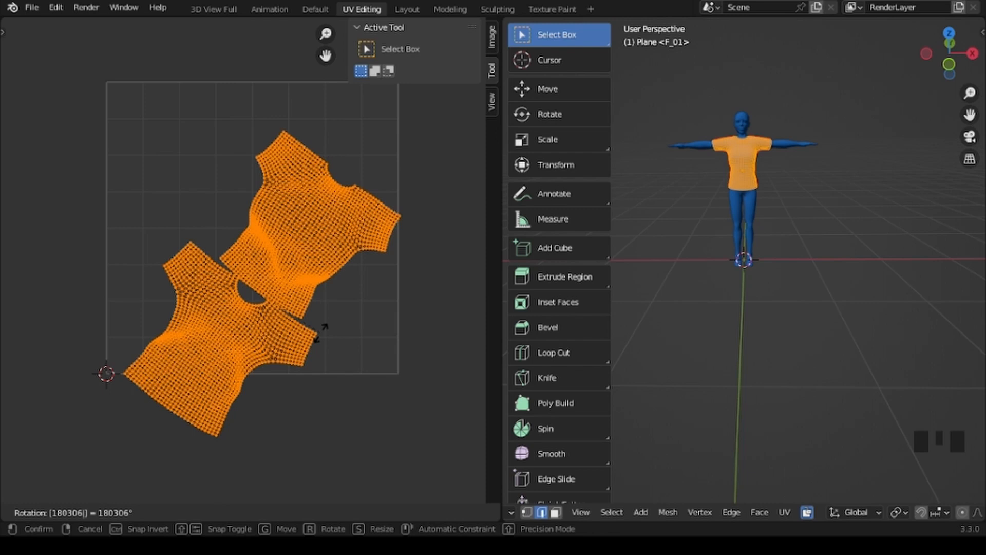
text(380390)
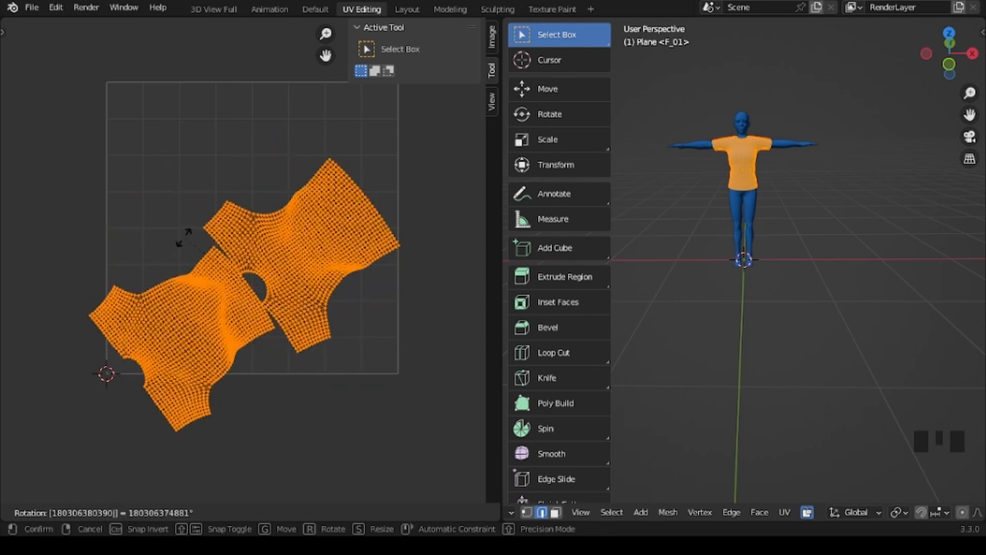
key(Escape)
key(r)
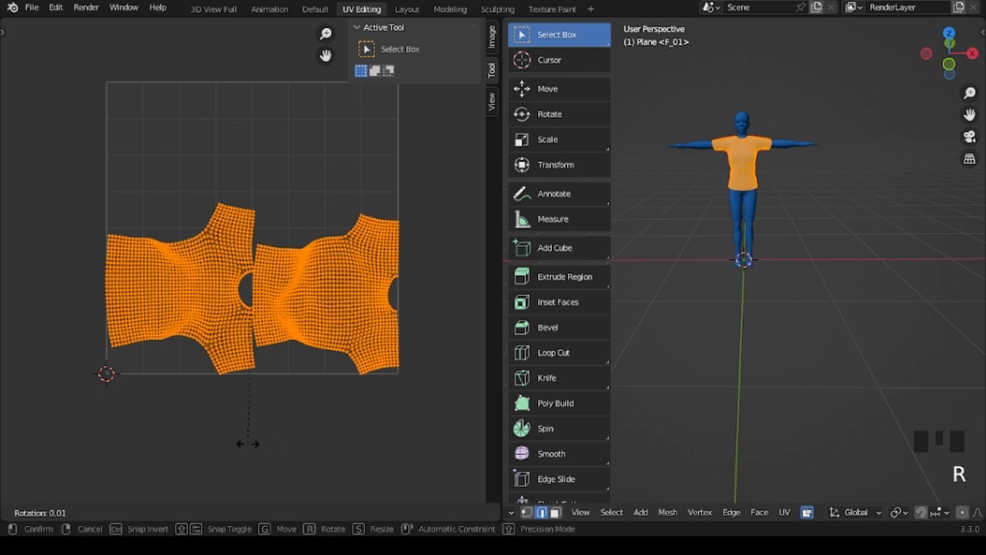
right_click(436, 291)
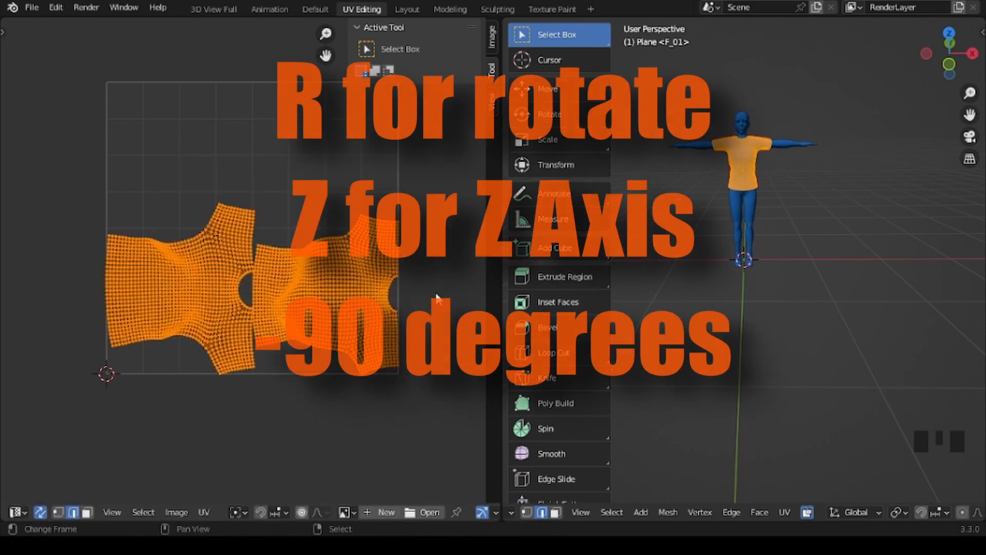
Rotate both shirt UV islands by -90 degrees so the shirt pieces stand upright.
text(r90)
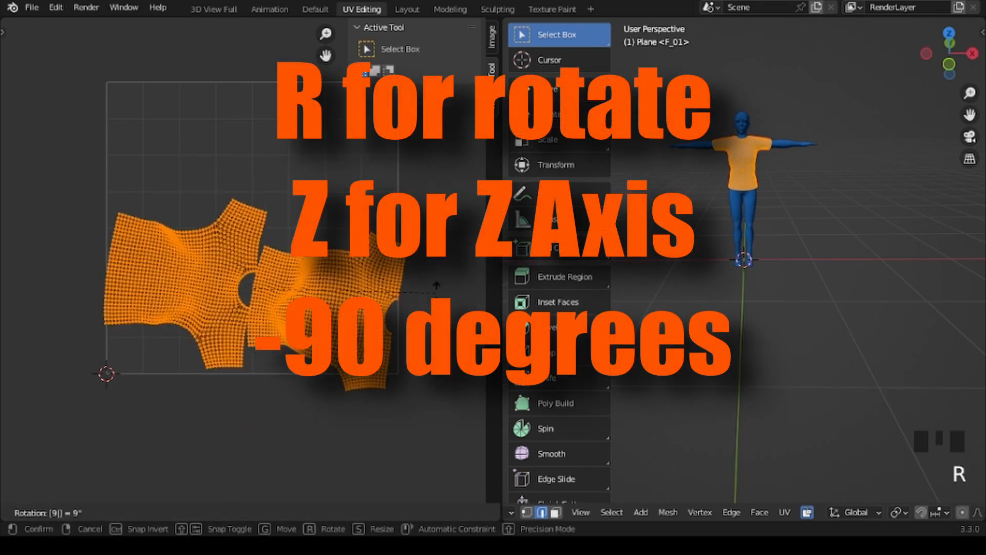
key(minus)
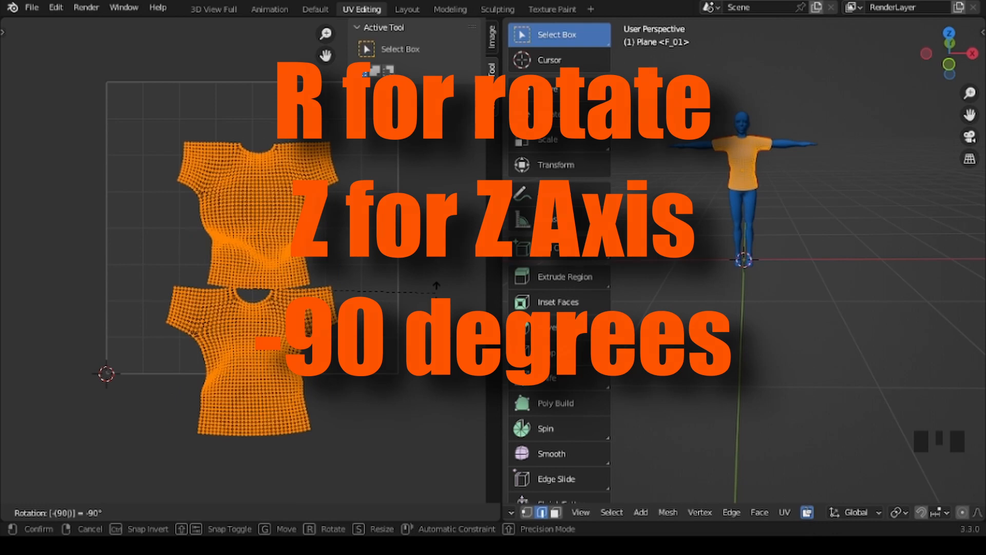
key(Return)
Move both UV islands up into the UV square and scale them down slightly to fit inside its borders.
key(g)
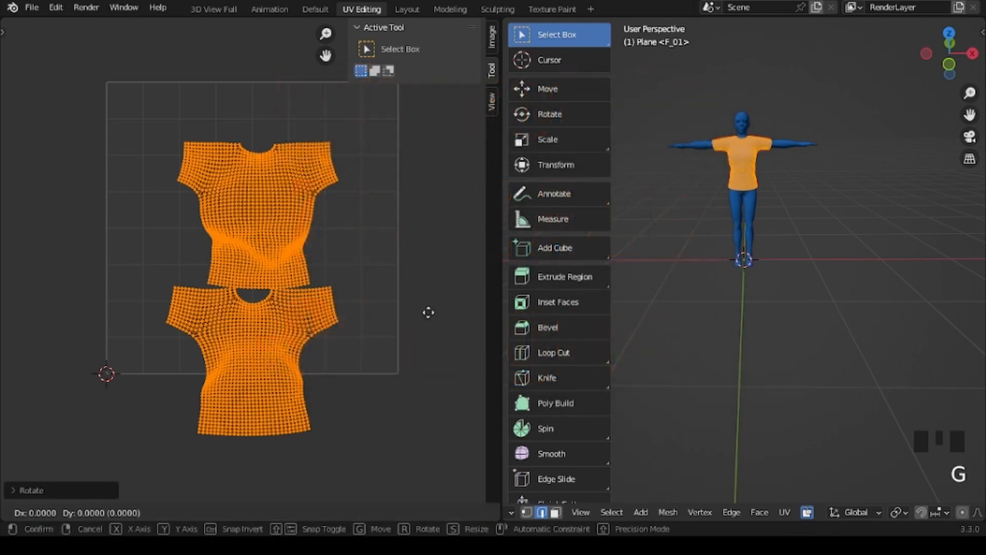
click(425, 252)
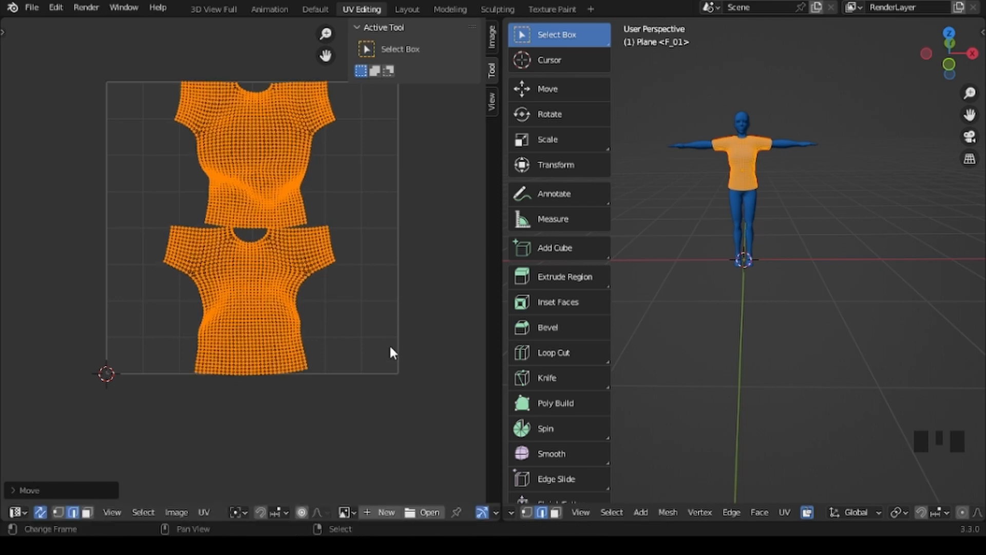
key(s)
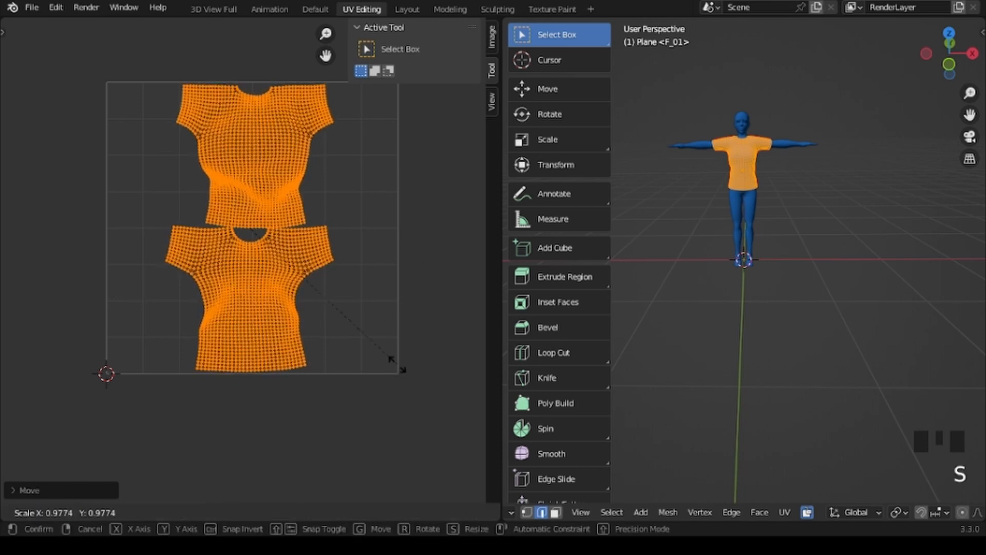
click(392, 362)
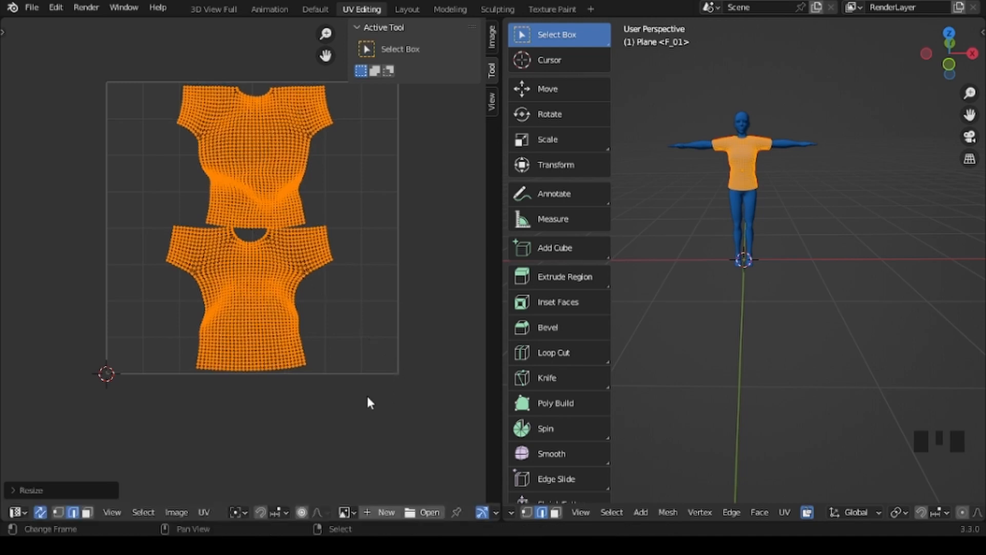
Examine the arranged shirt UV islands up close and their fit within the UV square.
scroll(366, 390, up, 3)
scroll(369, 383, down, 4)
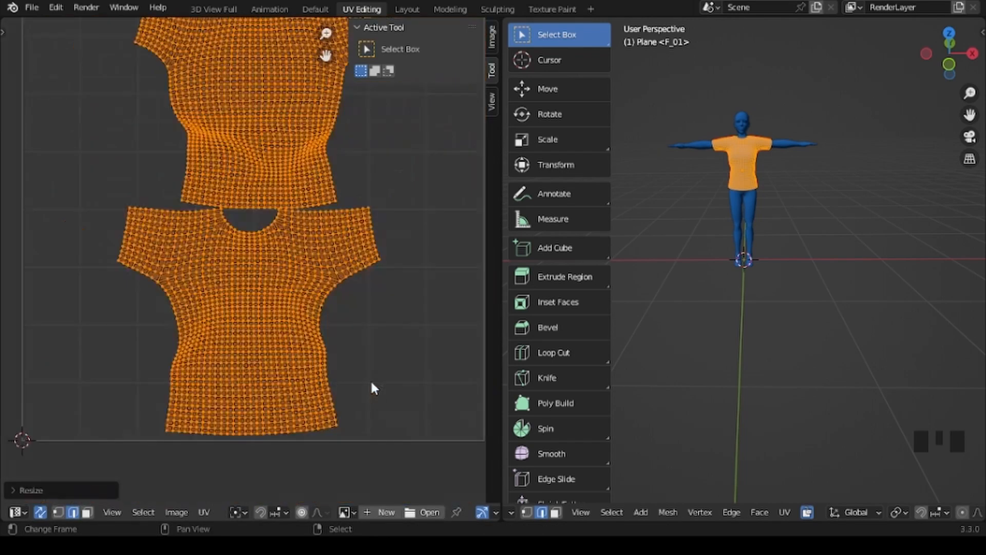
key(a)
key(a)
key(a)
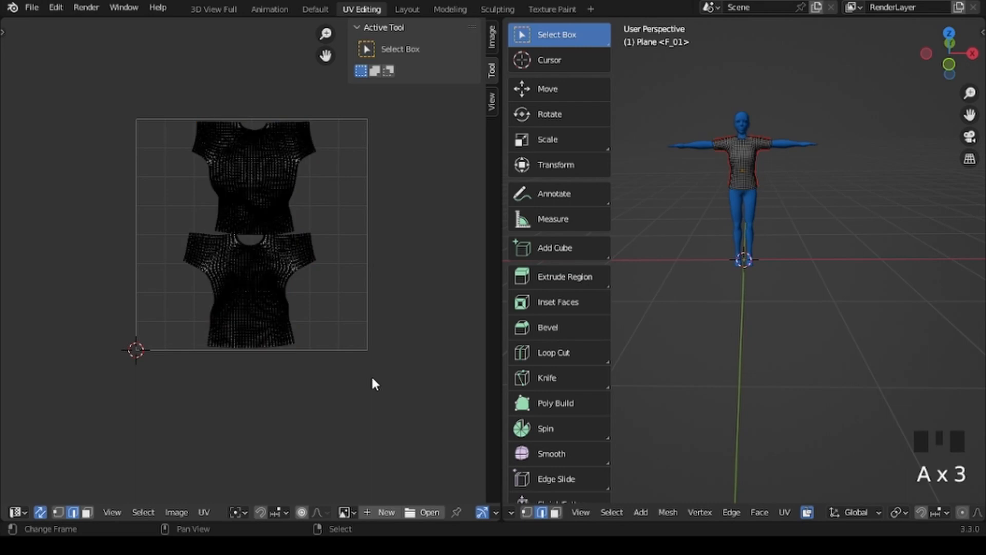
key(a)
key(a)
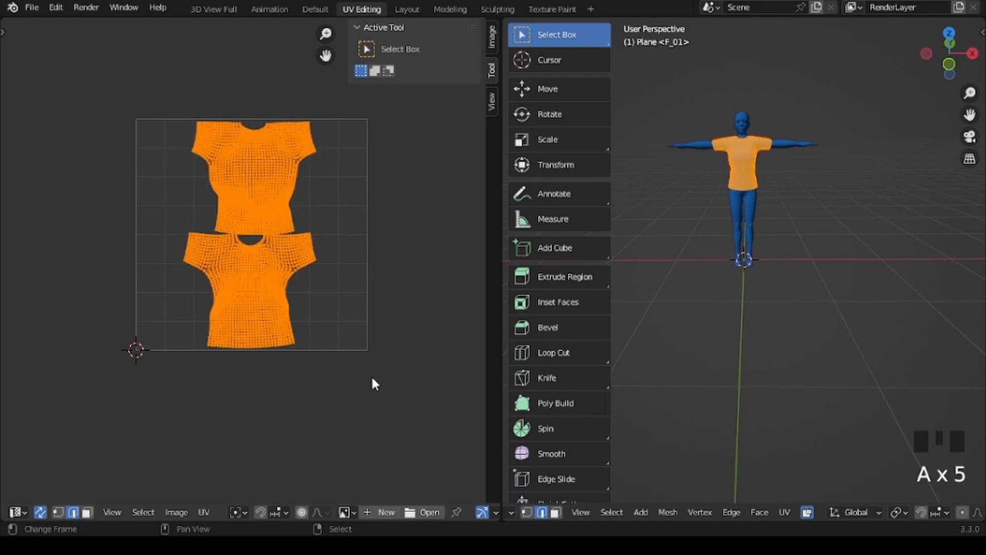
scroll(372, 378, up, 5)
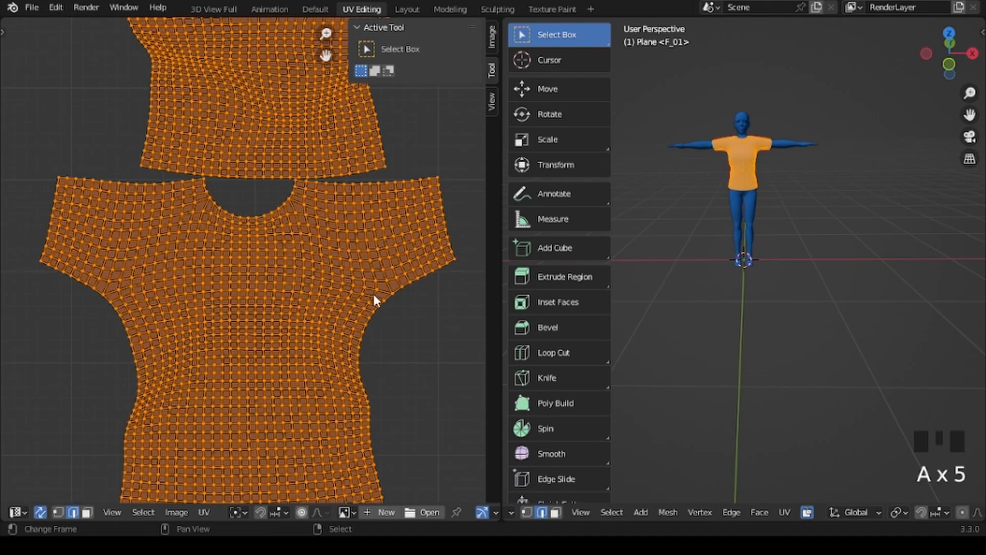
scroll(413, 359, down, 3)
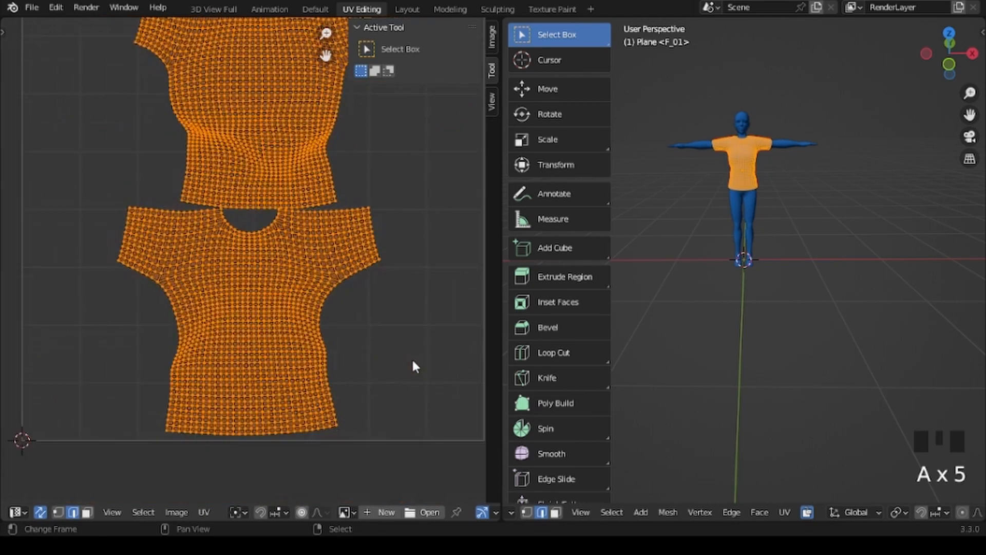
scroll(413, 357, down, 1)
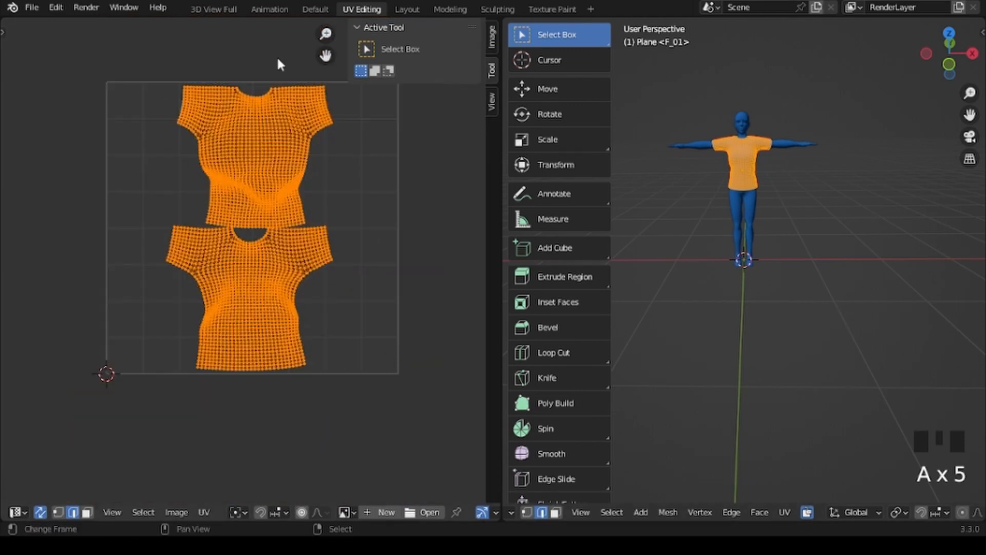
Open the Save As dialog for the project file.
click(32, 8)
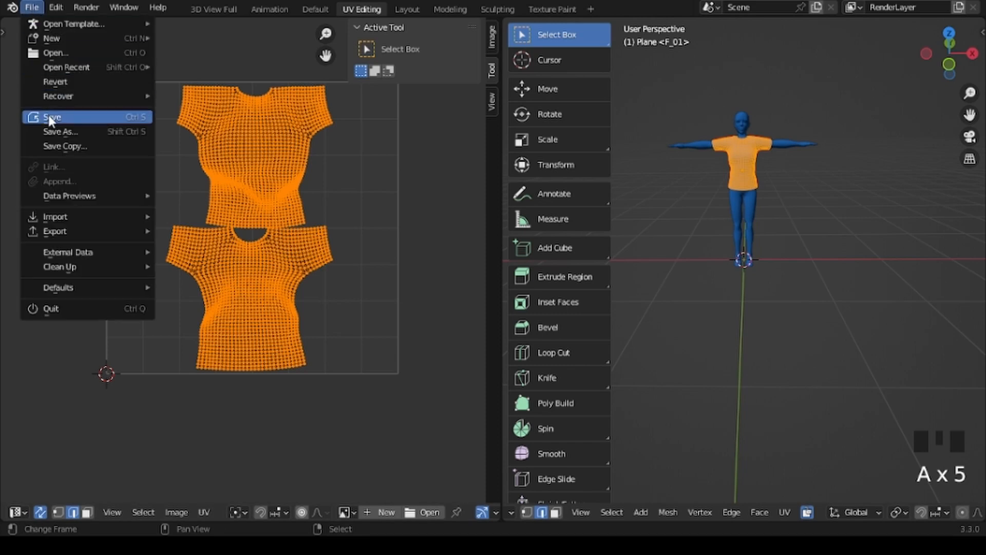
click(63, 133)
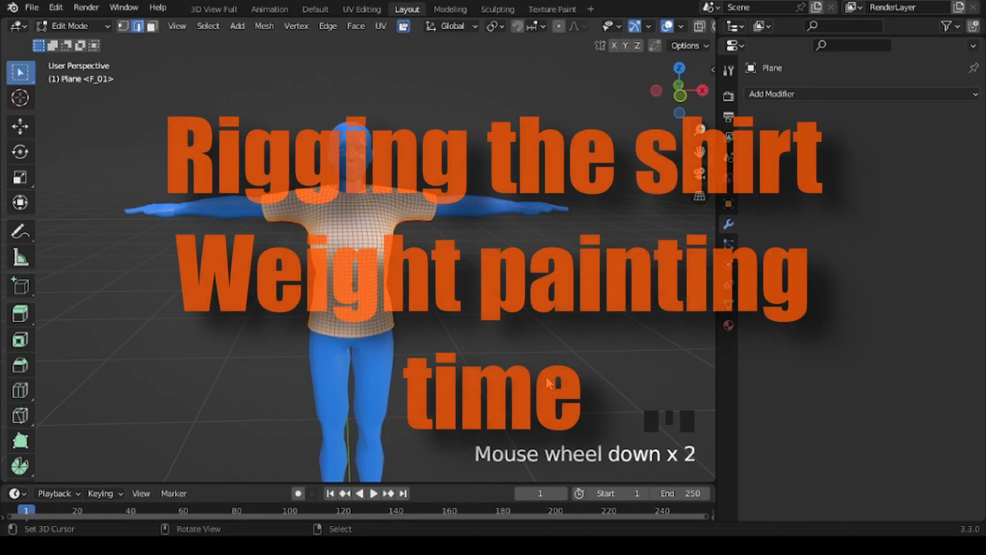
Switch the shirt to Object Mode and give it a new material with a light green base color.
key(Tab)
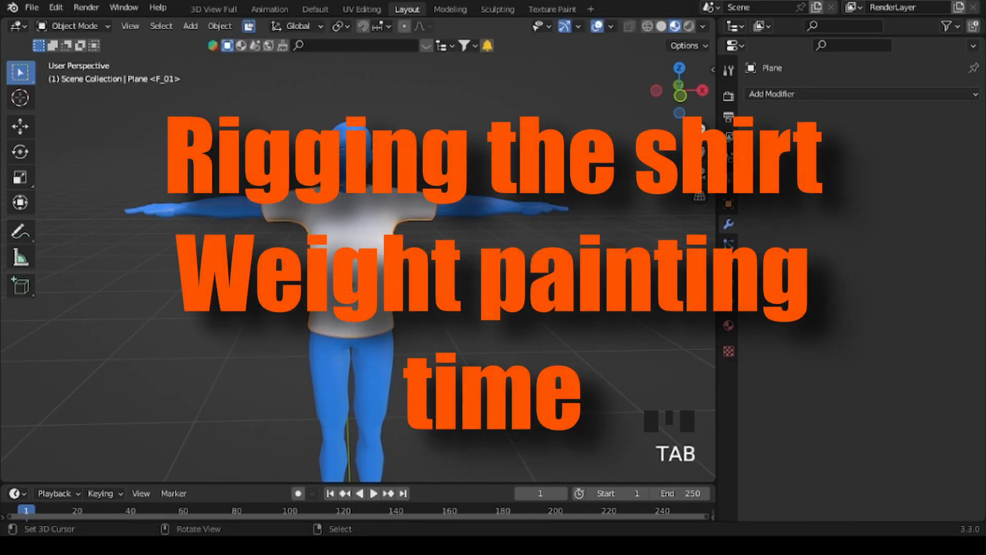
click(726, 329)
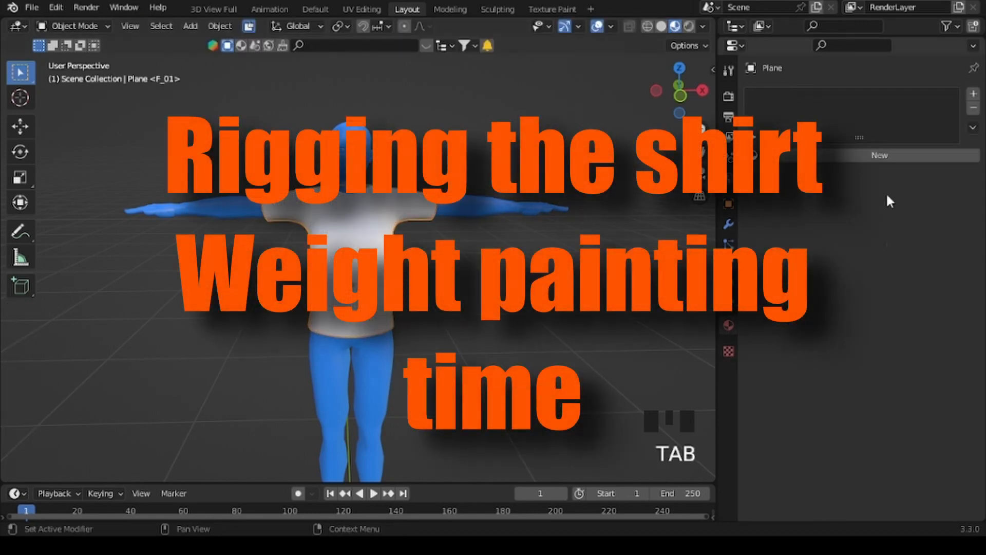
click(853, 157)
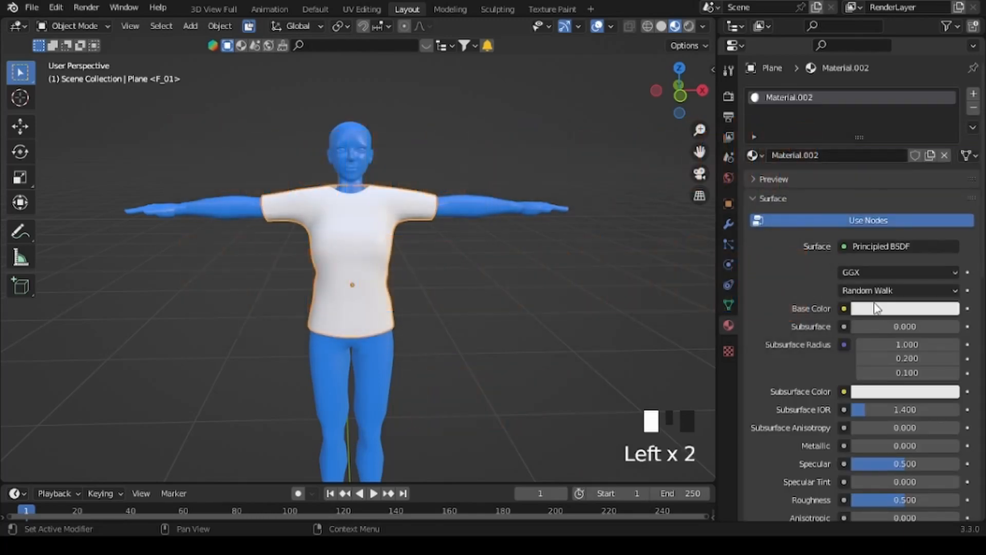
click(879, 310)
click(883, 314)
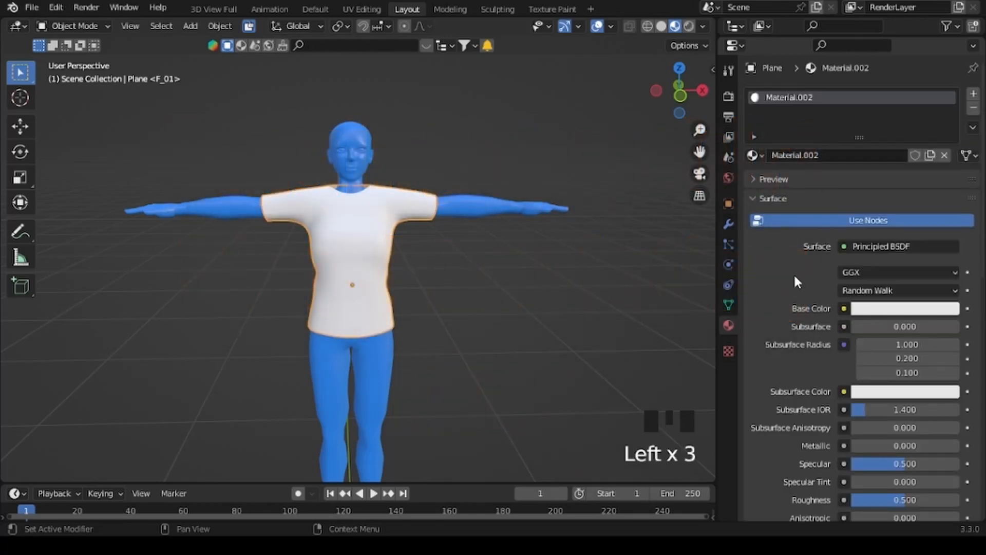
click(847, 169)
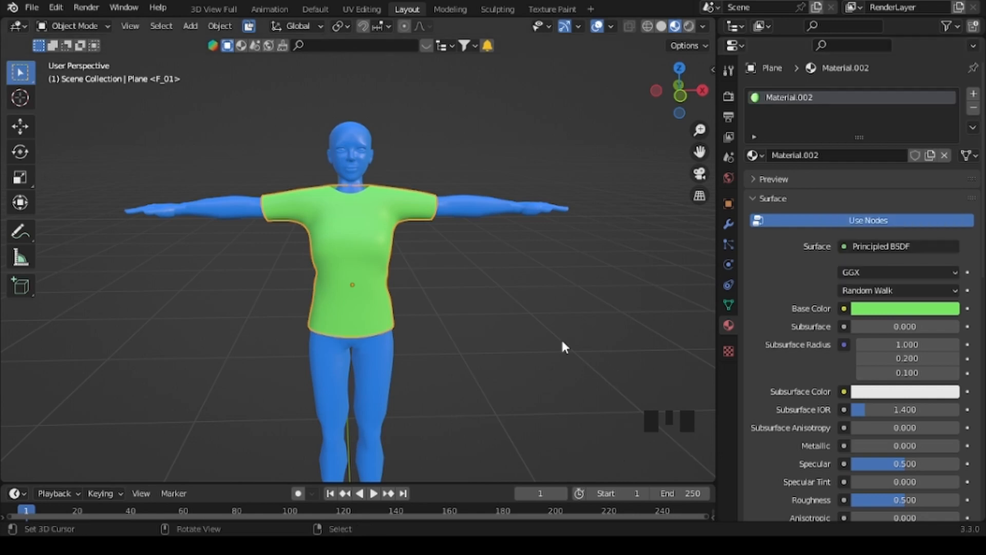
Unhide all objects in the scene and hide only the skirt mesh.
middle_drag(500, 334, 497, 311)
scroll(427, 312, up, 5)
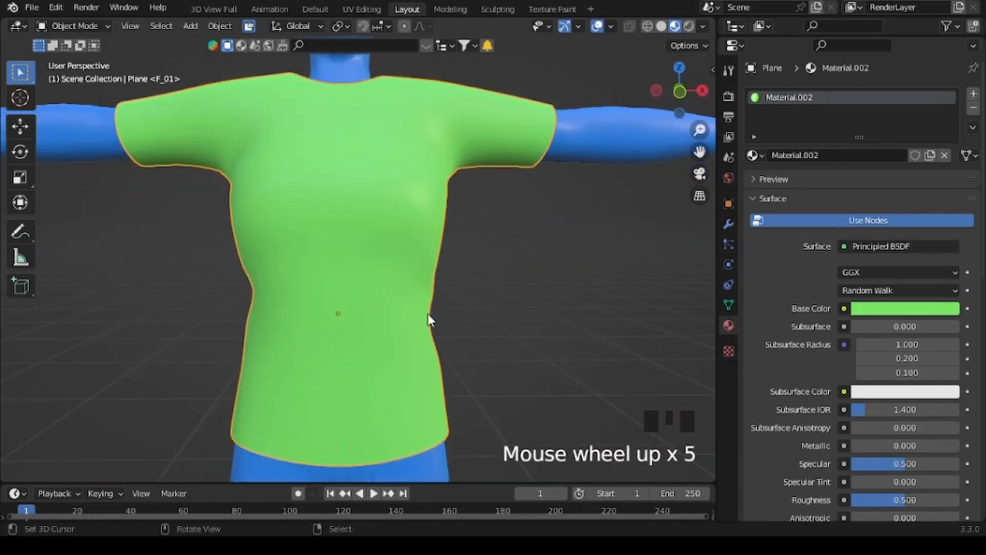
scroll(429, 318, up, 1)
scroll(429, 318, down, 5)
middle_drag(428, 319, 530, 293)
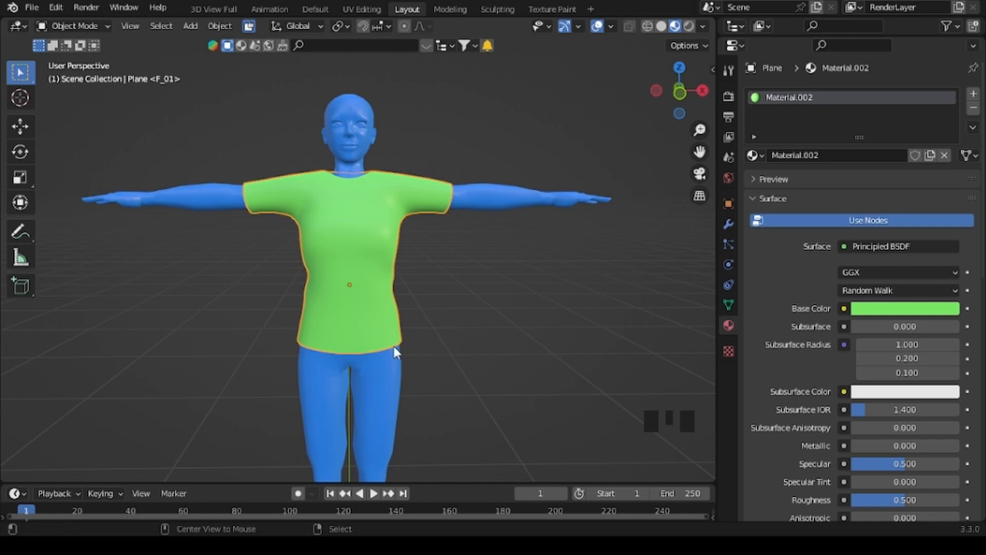
key(alt+h)
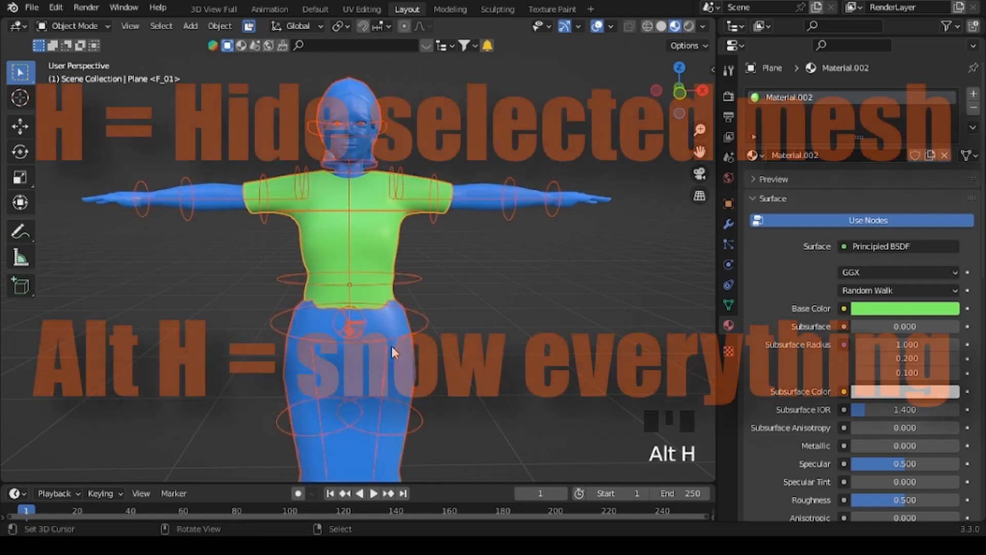
right_click(355, 370)
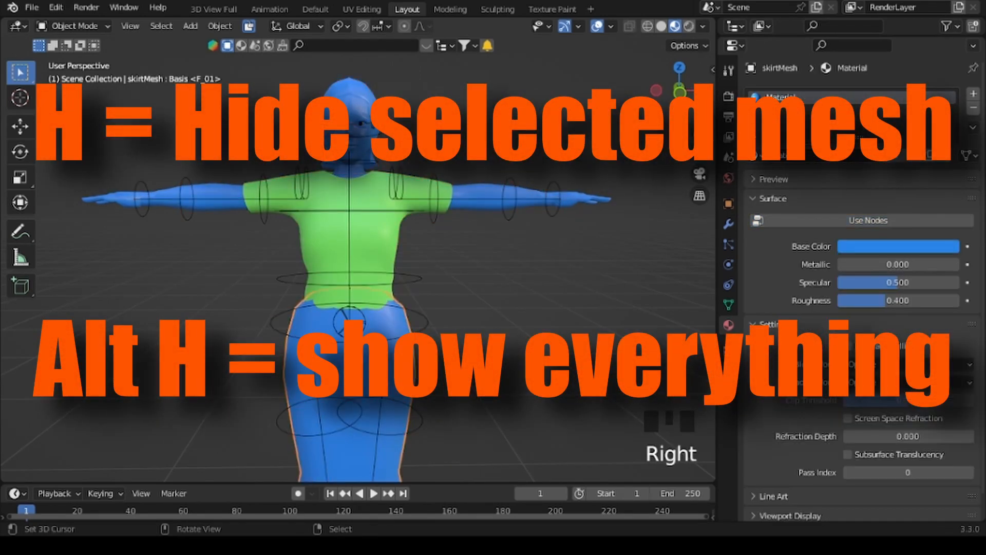
key(h)
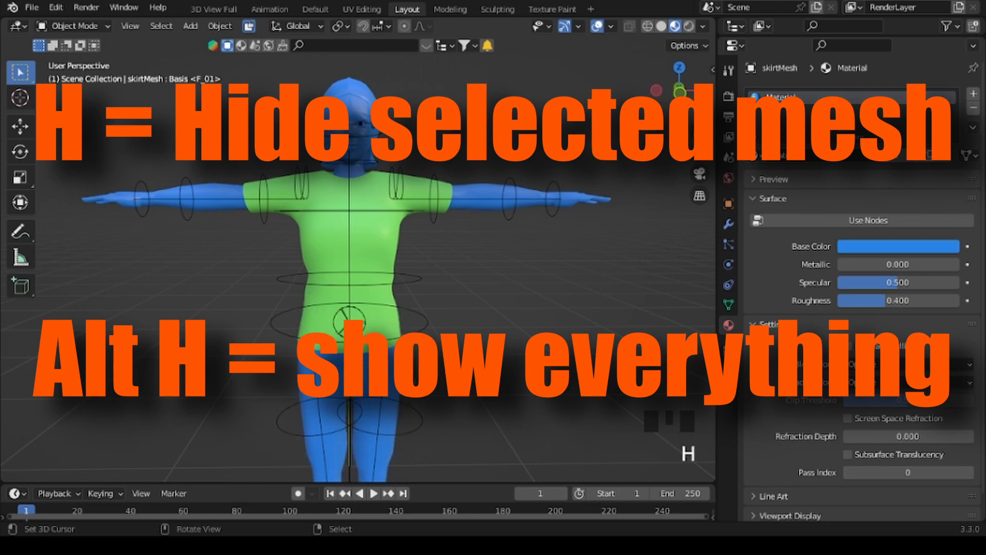
Hide the avatar's hair mesh.
right_click(368, 103)
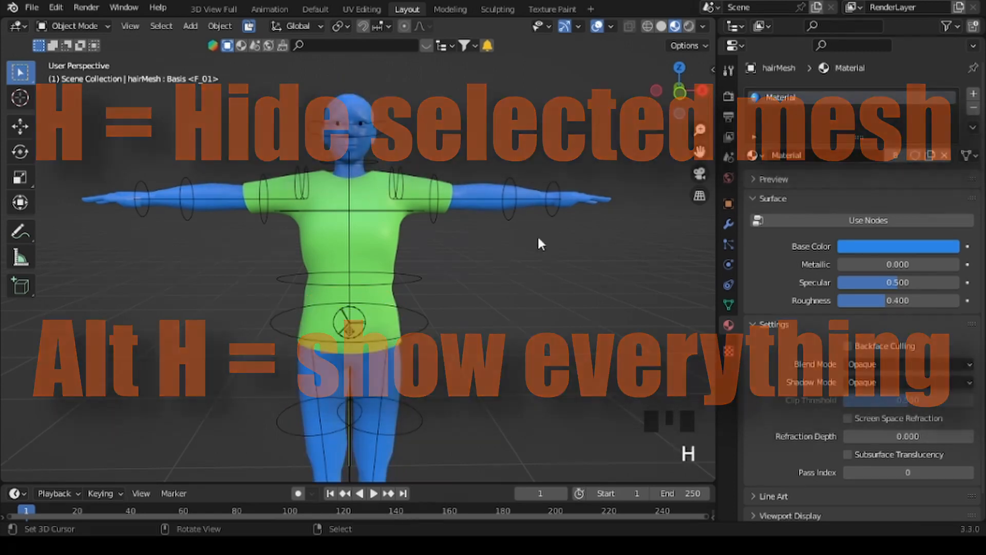
scroll(534, 337, down, 4)
scroll(535, 338, up, 3)
scroll(539, 339, down, 1)
middle_drag(539, 337, 551, 315)
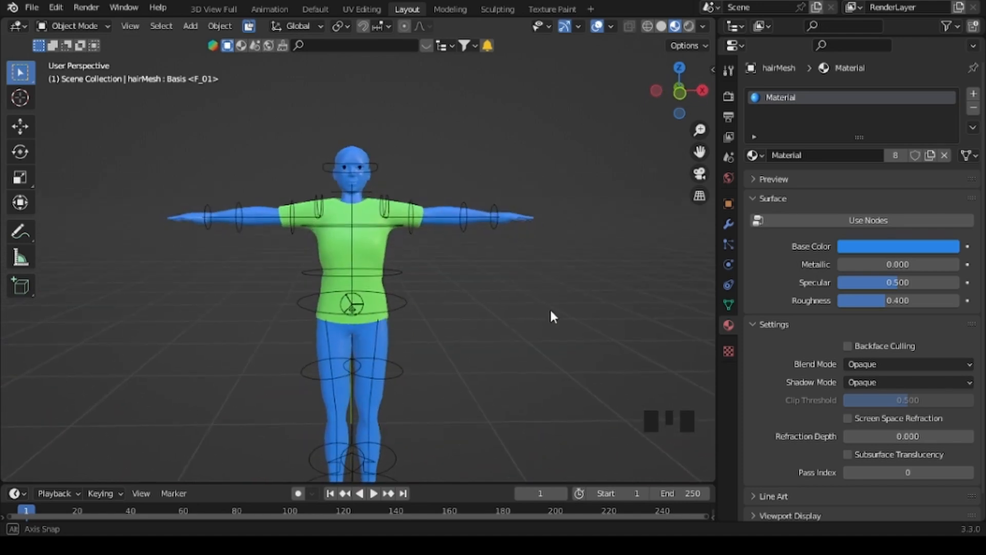
scroll(440, 278, up, 3)
scroll(440, 278, down, 2)
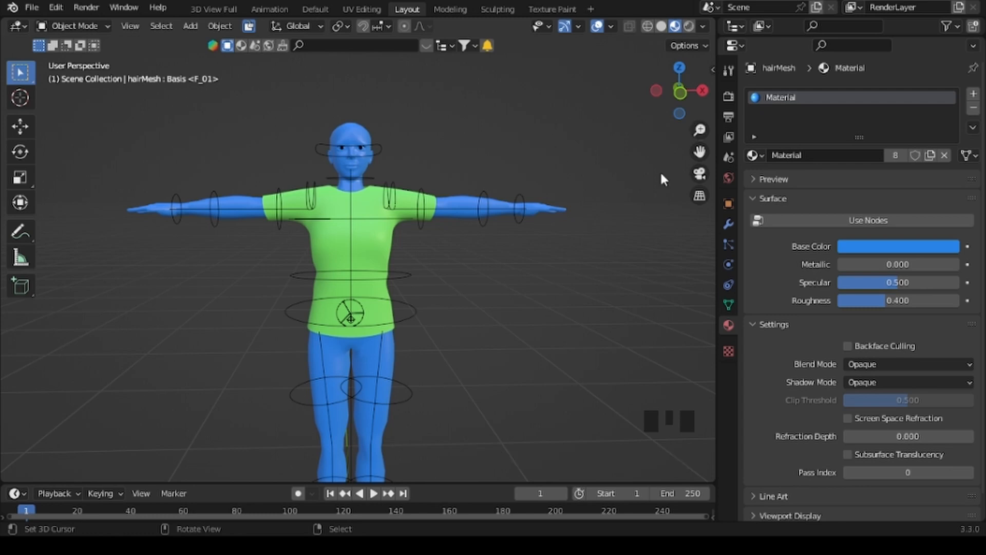
Show the viewport sidebar at full width, enlarge the Outliner, and select the shirt object in it.
key(n)
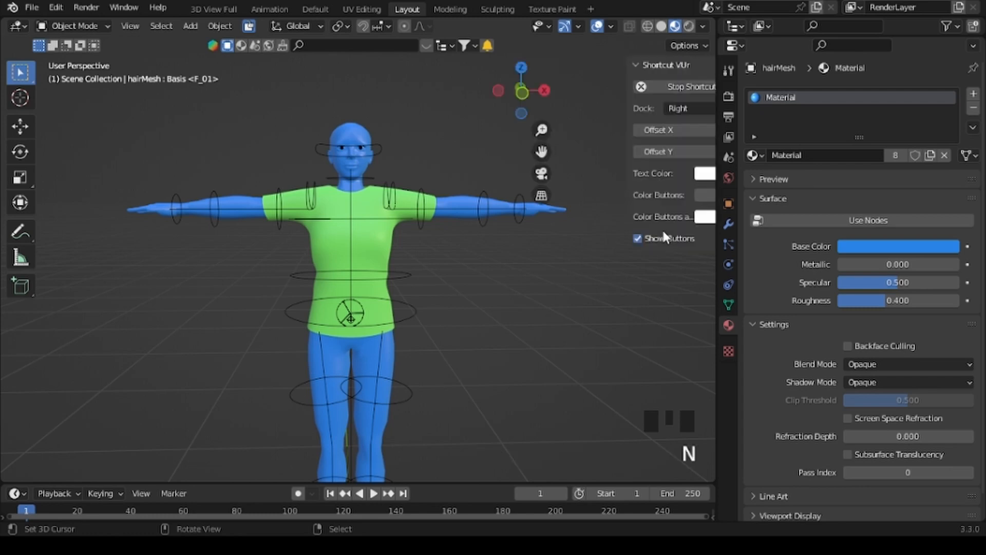
drag(715, 262, 817, 252)
drag(901, 36, 903, 158)
click(881, 73)
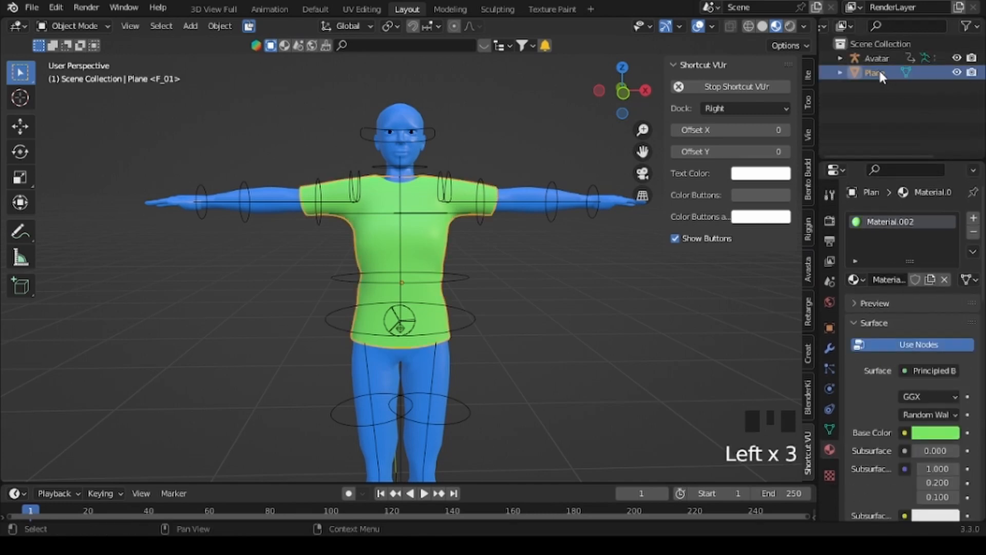
click(879, 72)
click(879, 72)
right_click(876, 72)
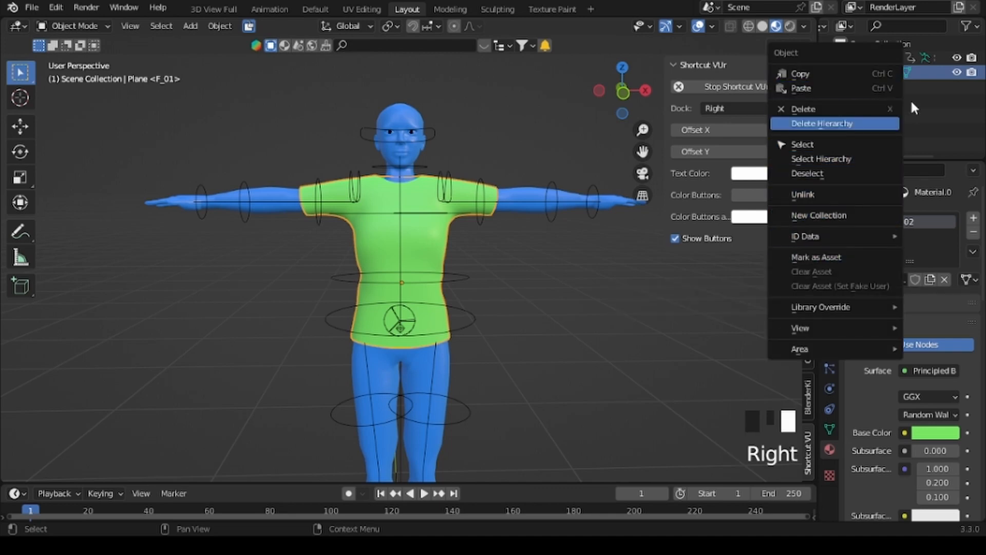
click(868, 72)
right_click(875, 74)
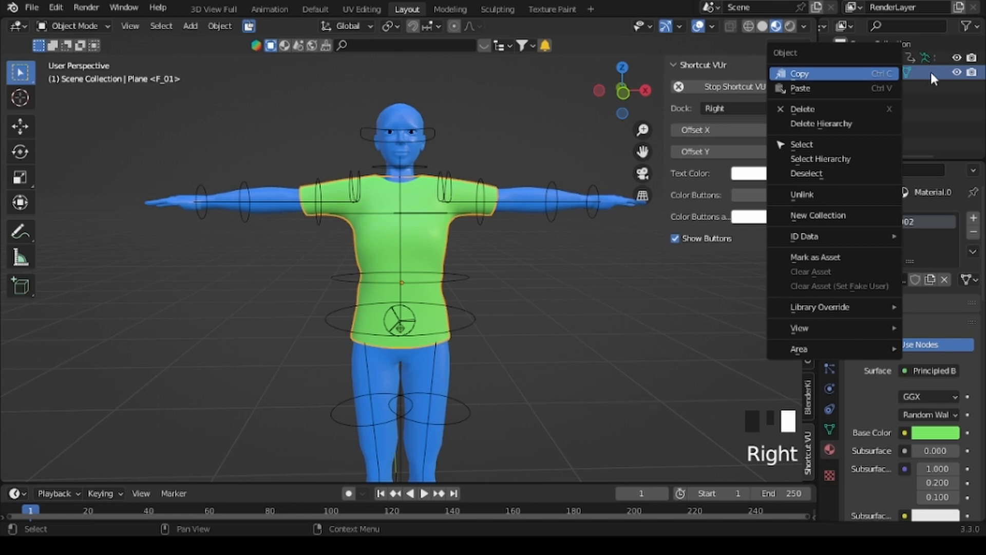
click(875, 73)
click(875, 72)
click(840, 72)
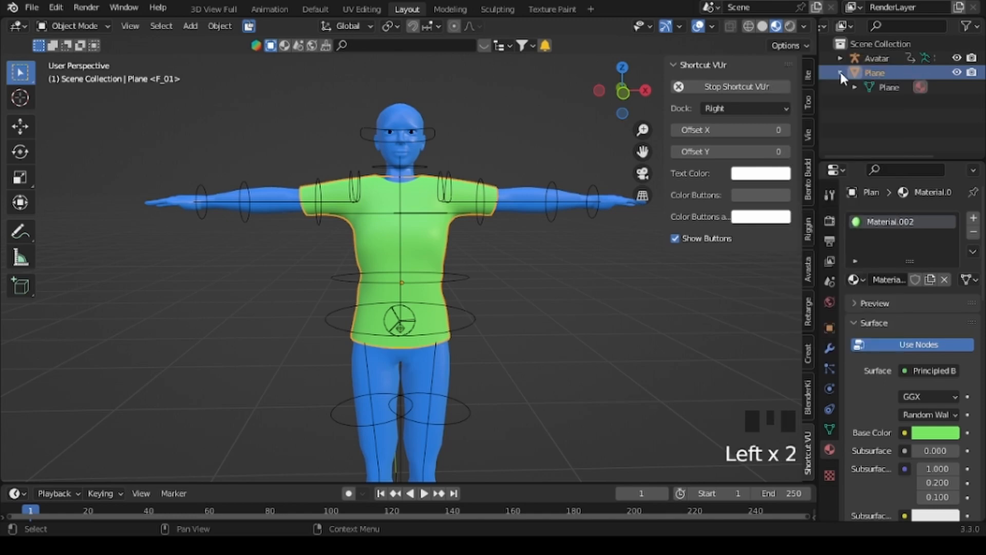
click(883, 87)
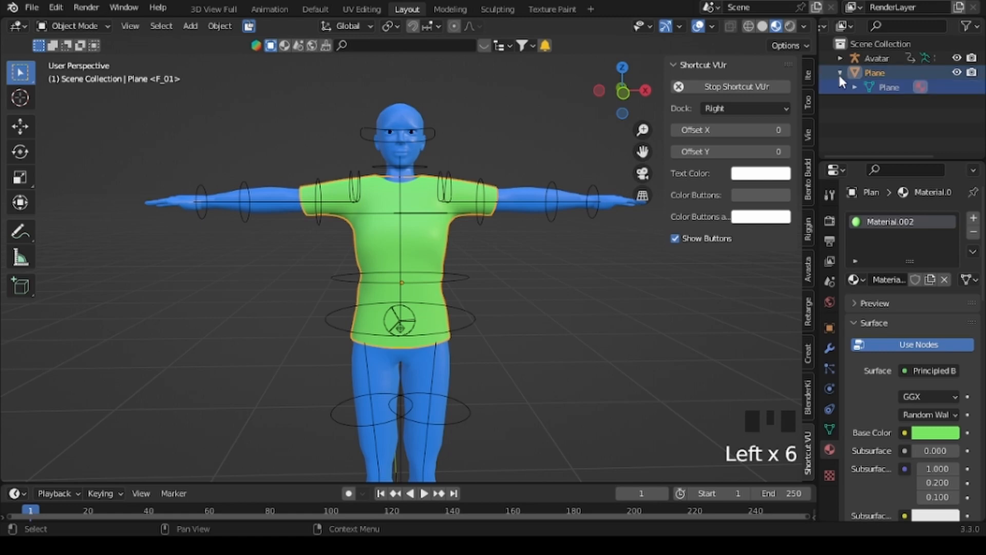
click(839, 73)
right_click(867, 71)
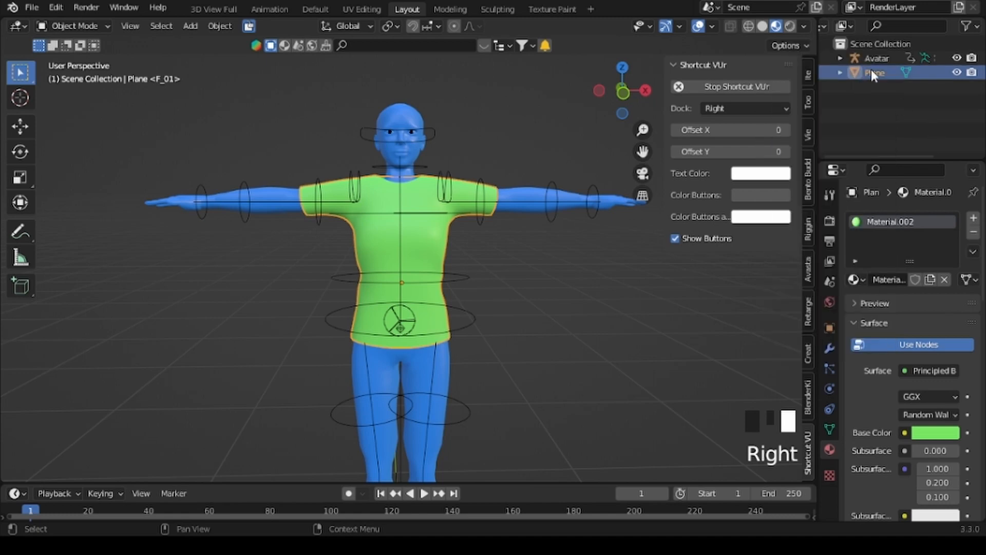
right_click(432, 249)
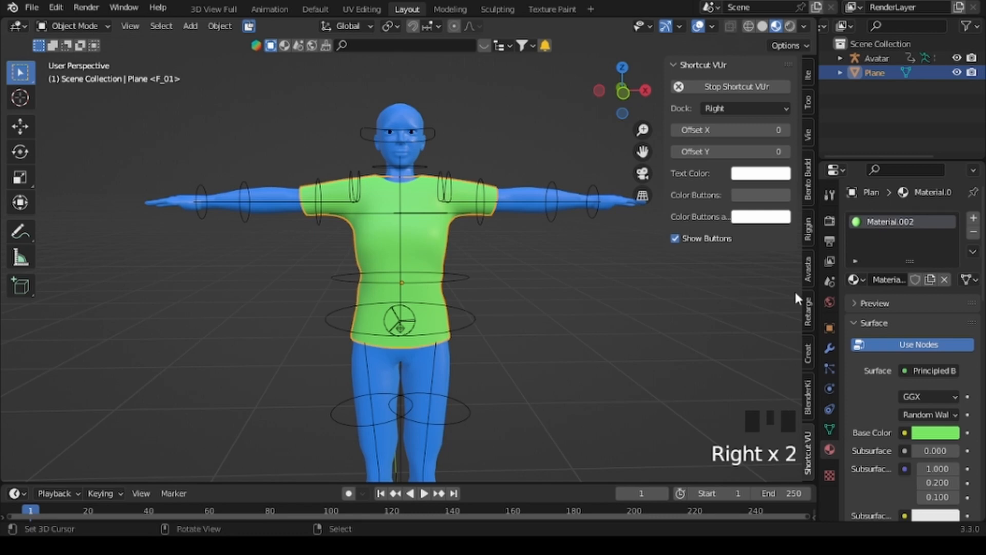
Open Avastar's Binding & Skinning settings and select the avatar armature together with the shirt.
click(808, 272)
scroll(623, 301, down, 3)
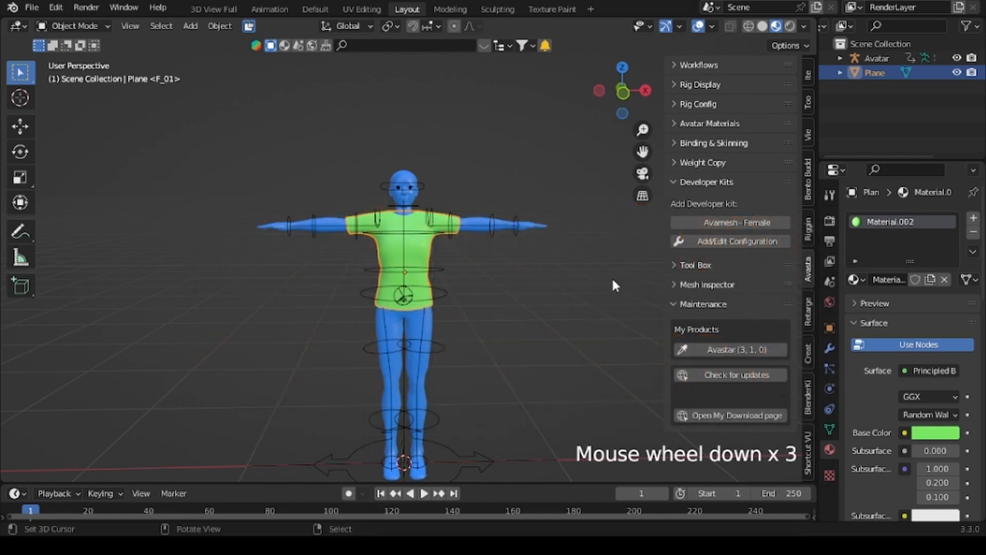
scroll(613, 274, up, 1)
click(672, 138)
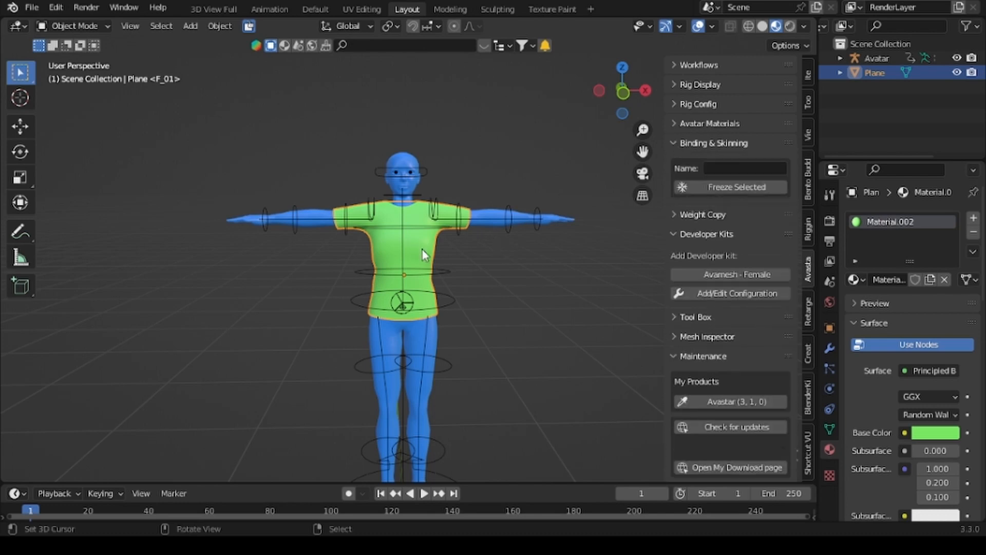
shift+click(440, 272)
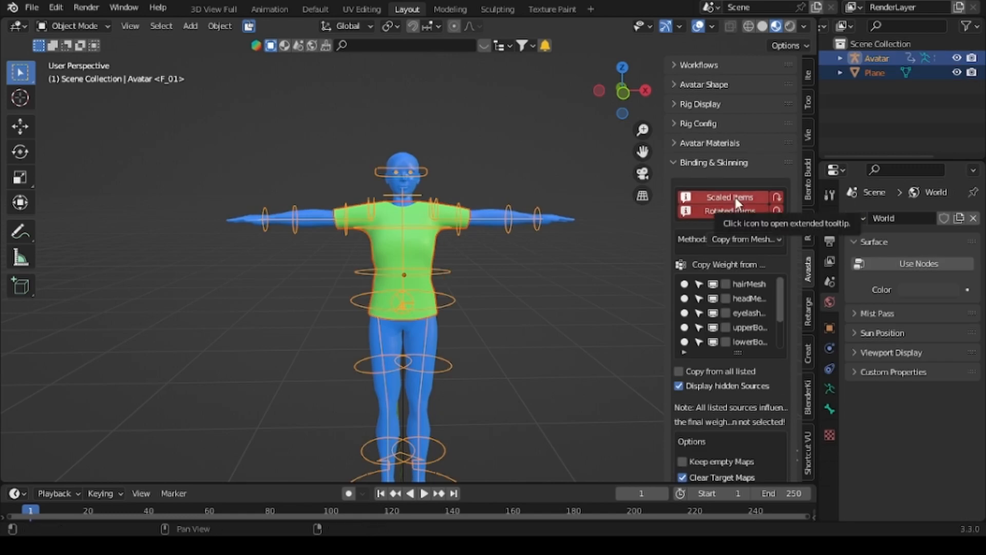
Select only the shirt and apply all its transforms.
click(426, 251)
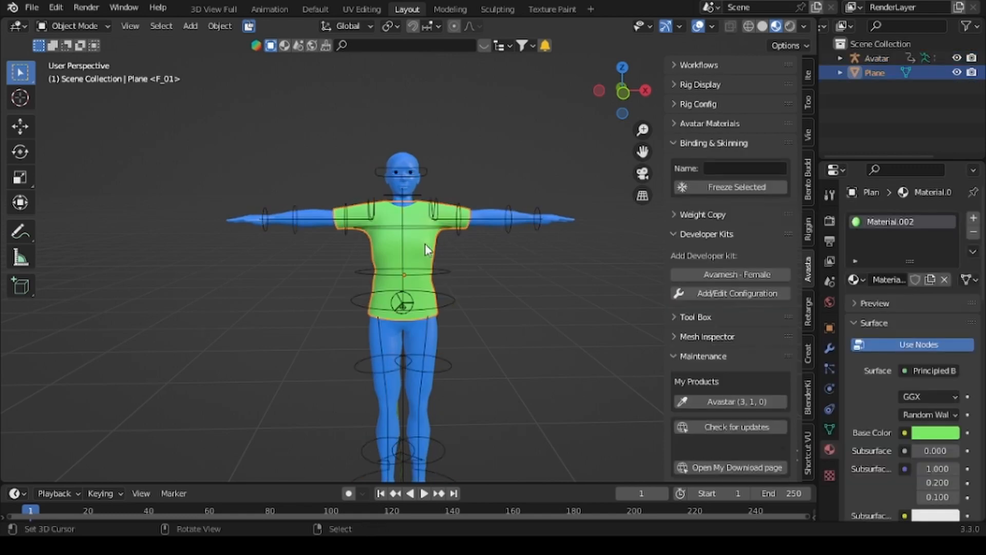
click(219, 26)
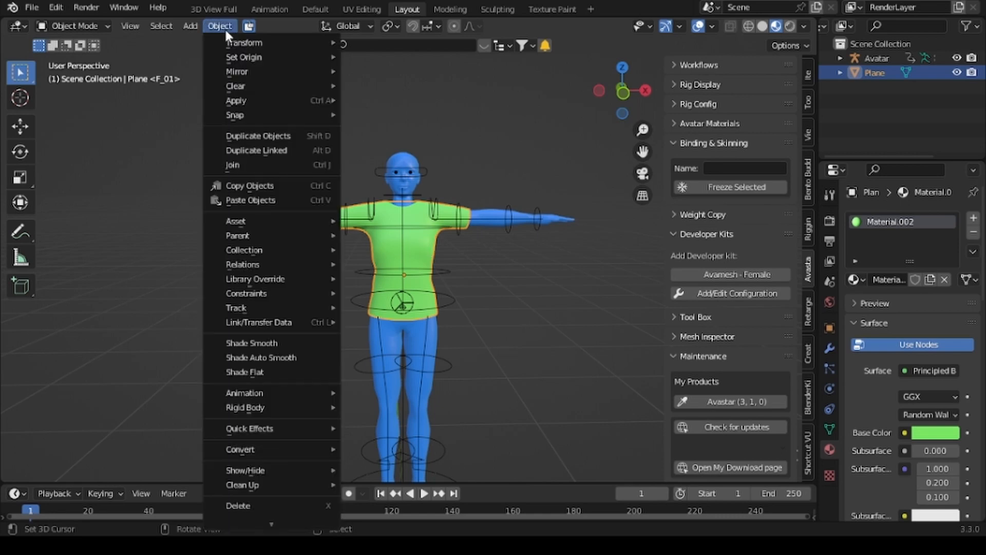
mouse_move(251, 100)
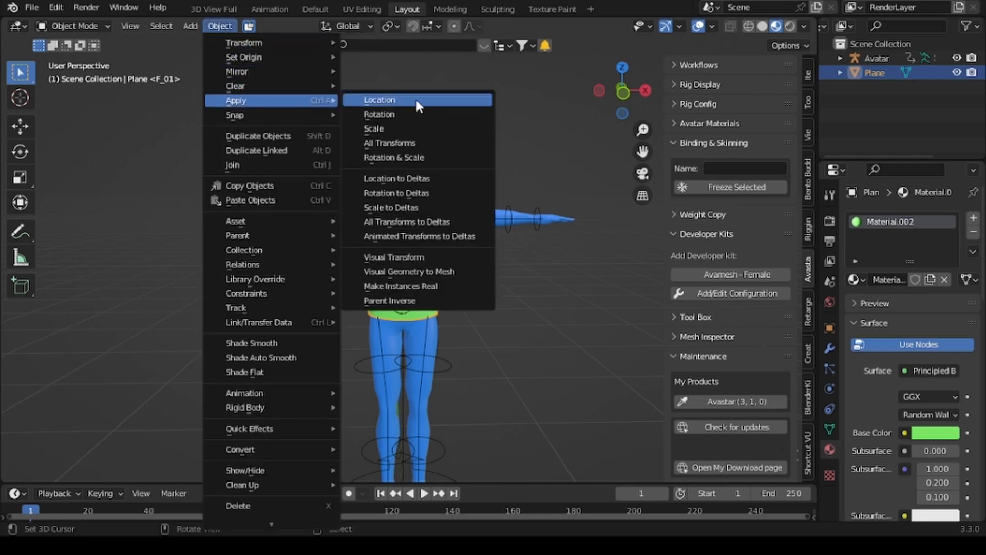
click(399, 143)
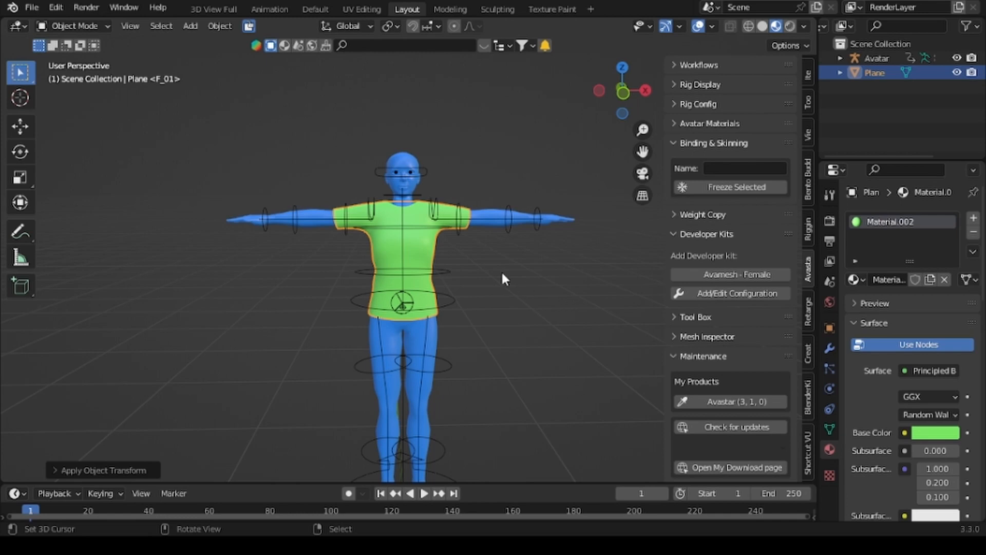
Bind the shirt to the avatar armature using the Copy from Meshes method, with weights copied from all listed sources.
shift+click(448, 272)
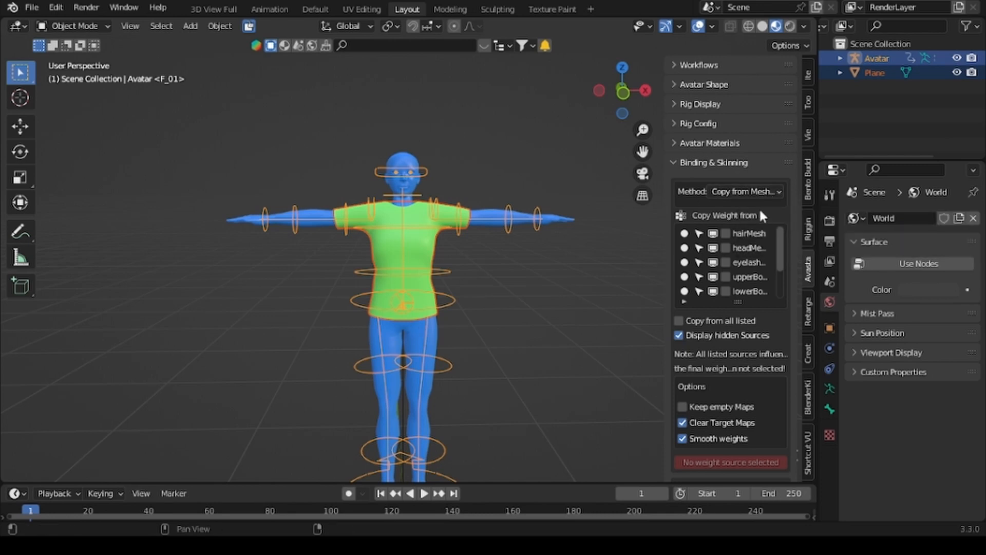
scroll(739, 236, down, 2)
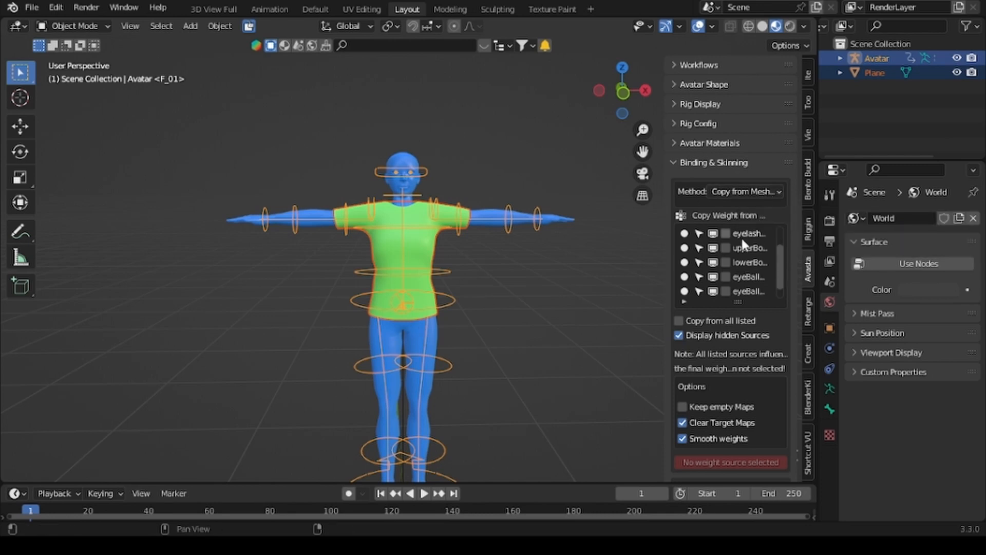
drag(781, 272, 781, 282)
click(678, 320)
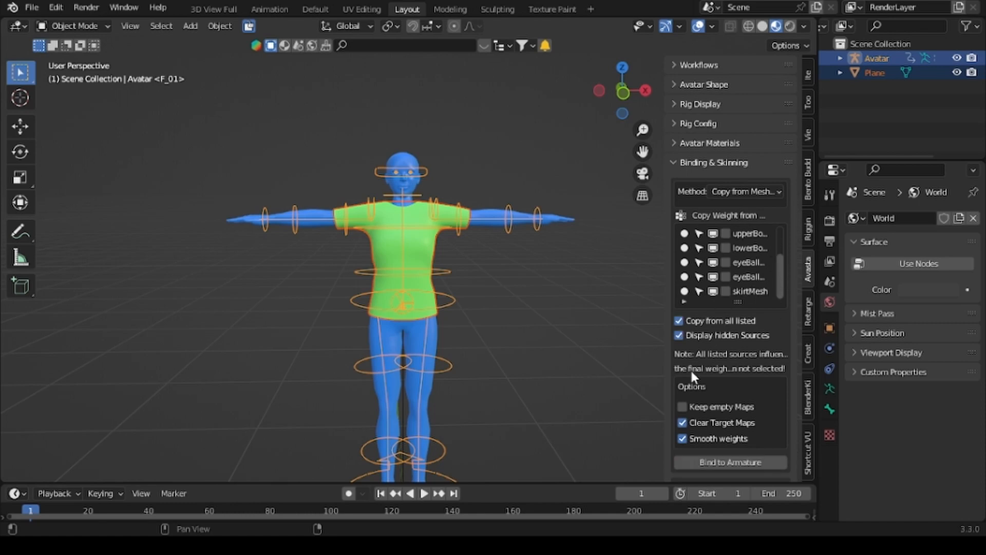
scroll(743, 421, down, 5)
click(727, 346)
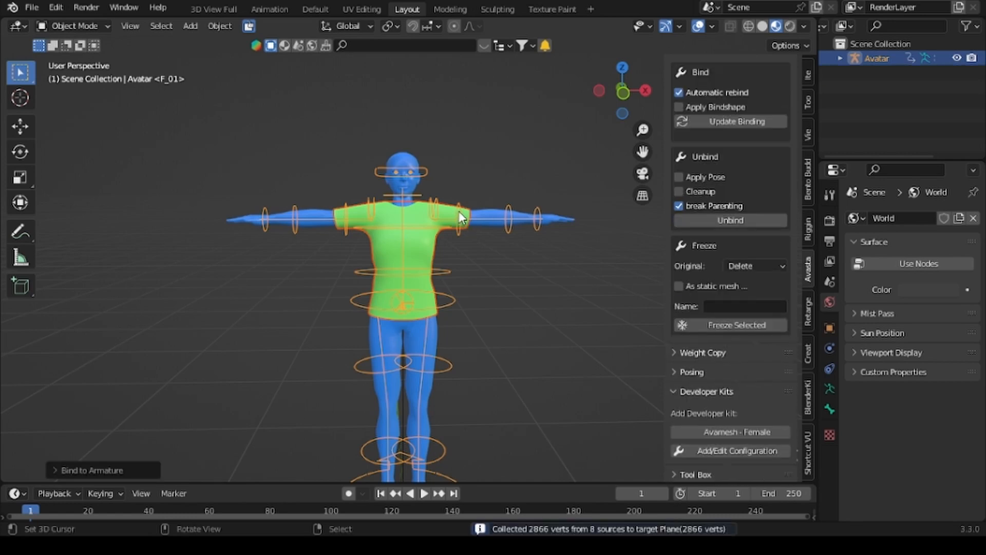
Switch the armature to Pose Mode and test the shirt sleeve by rotating the left shoulder bone down, cancelling the rotation.
click(94, 27)
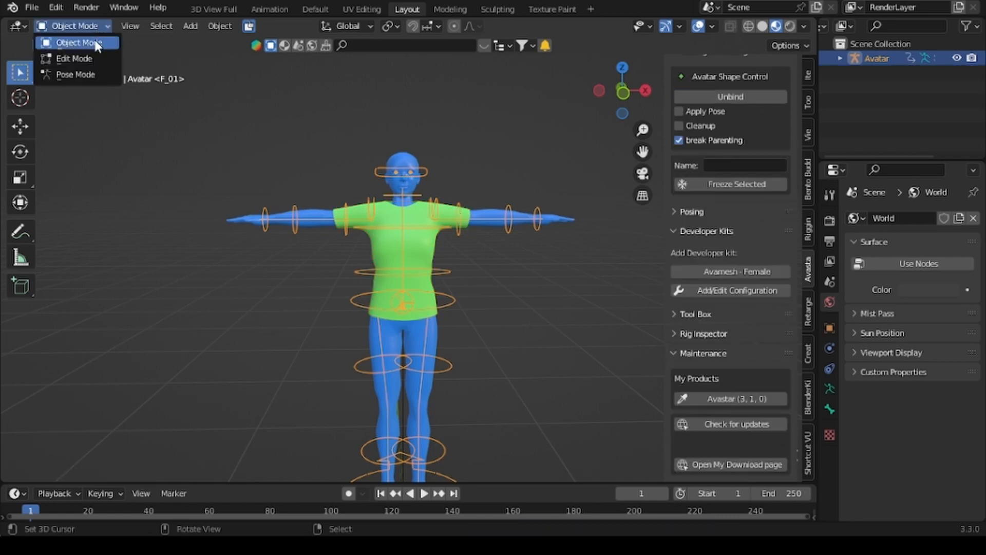
click(87, 76)
click(461, 229)
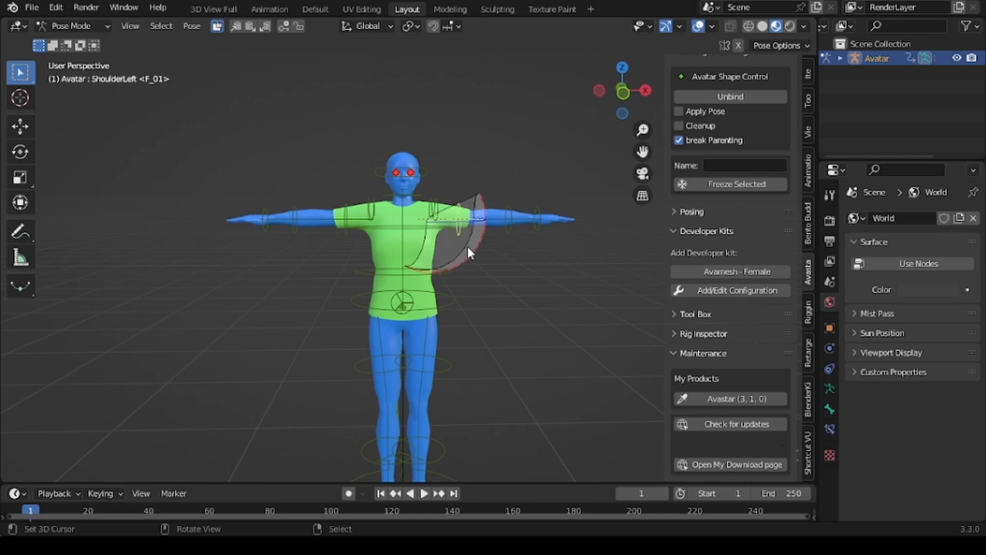
key(r)
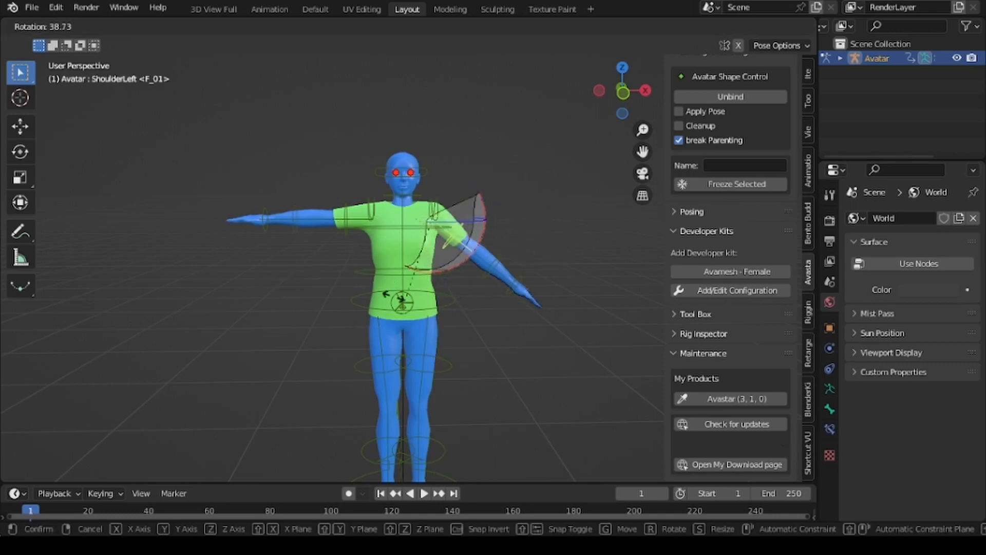
key(Escape)
Test the shirt hem by swinging the left hip bone outward, cancelling the rotation.
click(435, 371)
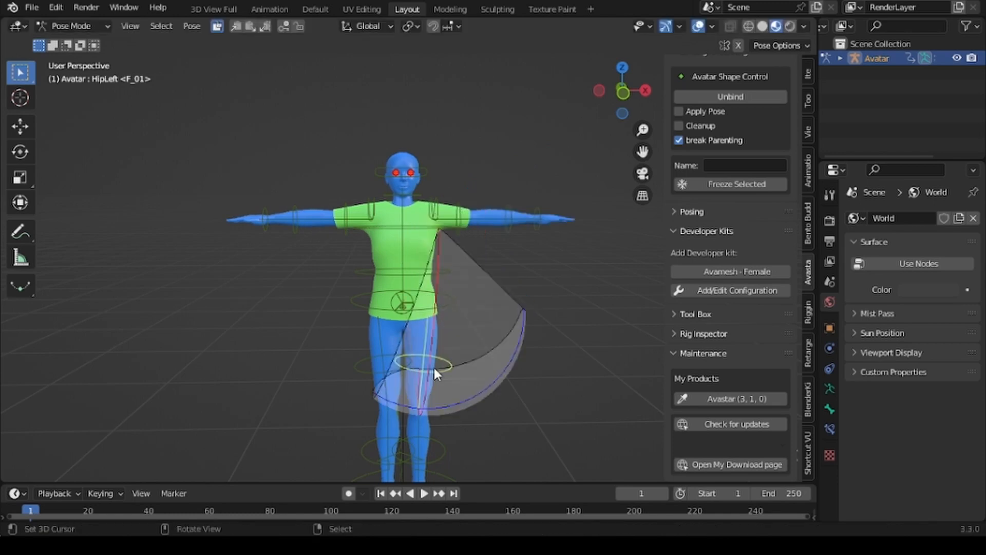
key(r)
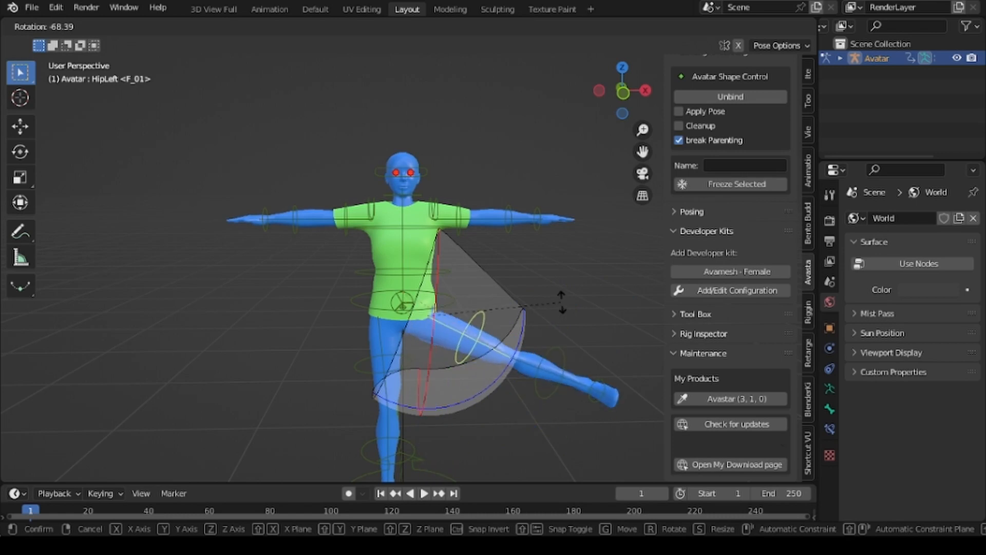
key(Escape)
Test the shirt's deformation by rotating the torso bone sideways and forward, discarding both rotations.
click(420, 279)
key(r)
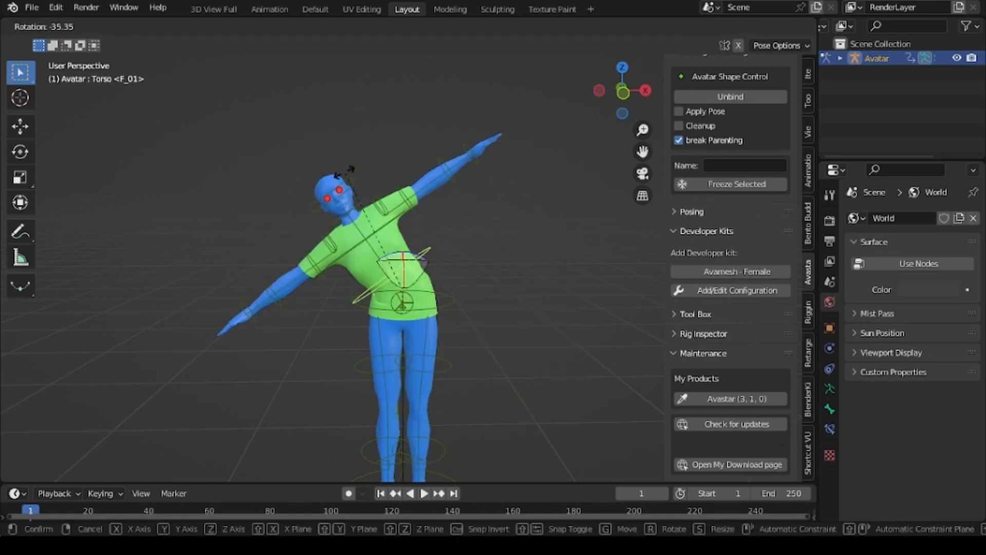
right_click(381, 196)
middle_drag(547, 308, 354, 301)
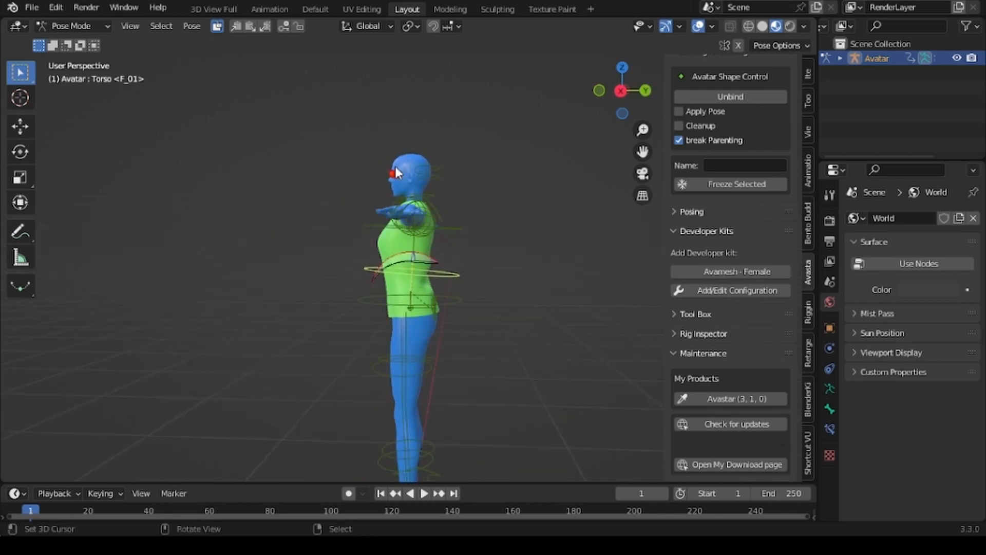
key(r)
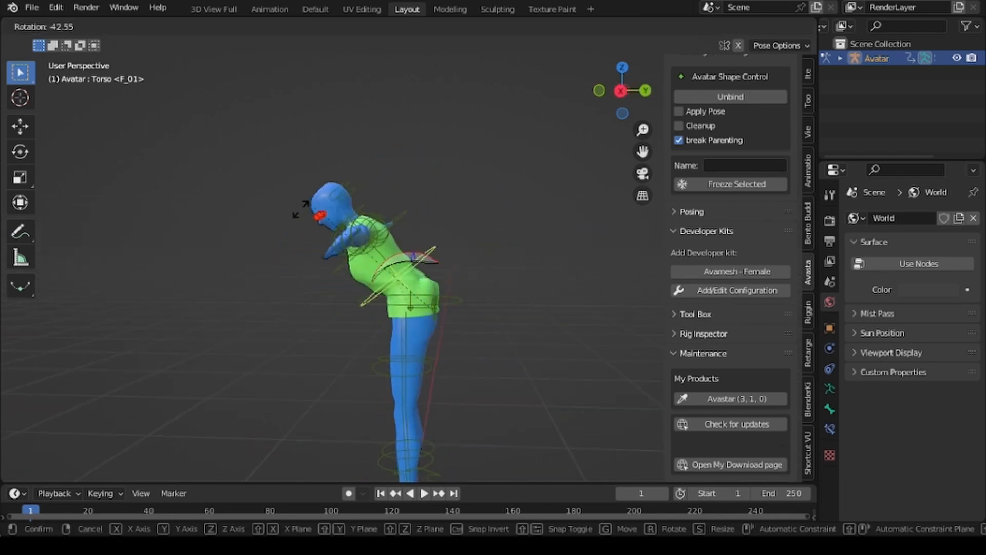
click(278, 227)
middle_drag(279, 227, 384, 346)
key(ctrl+z)
Try a sideways tilt of the chest bone, cancel it, and bend the chest forward from the side view.
click(418, 236)
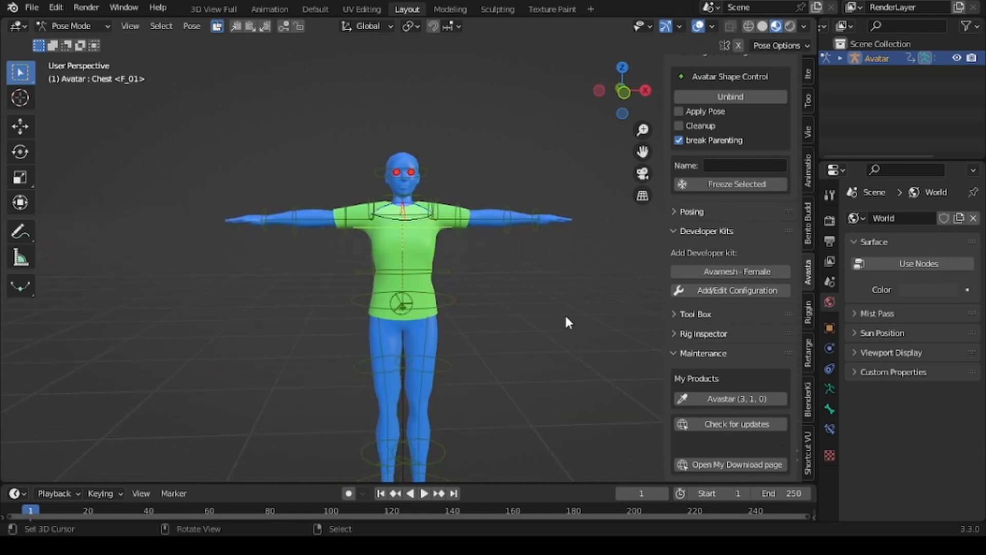
key(r)
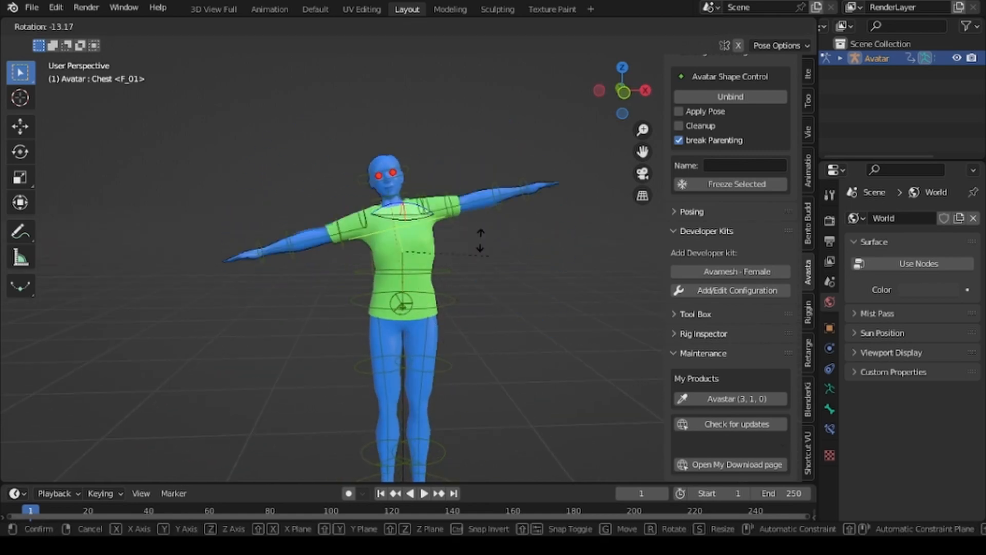
right_click(472, 275)
middle_drag(482, 294, 321, 301)
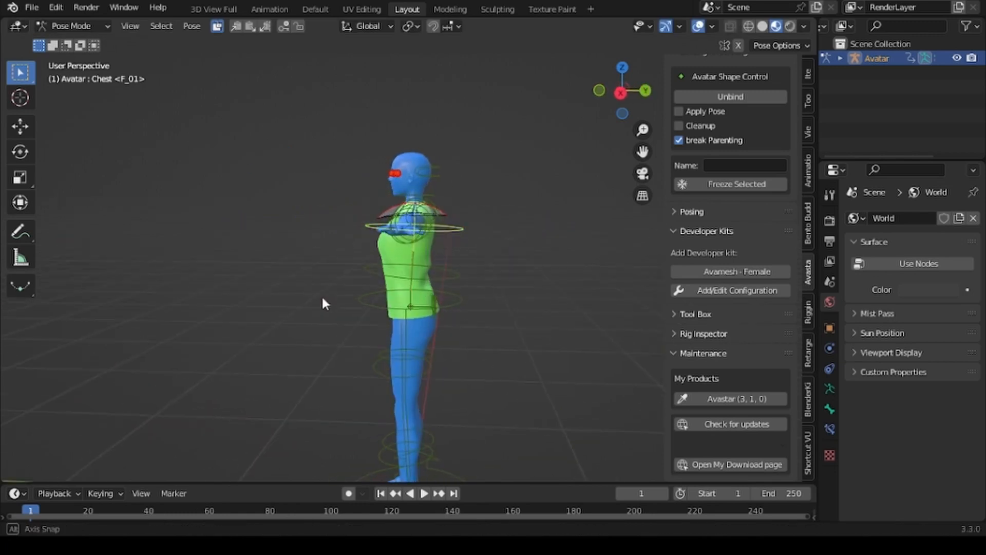
key(r)
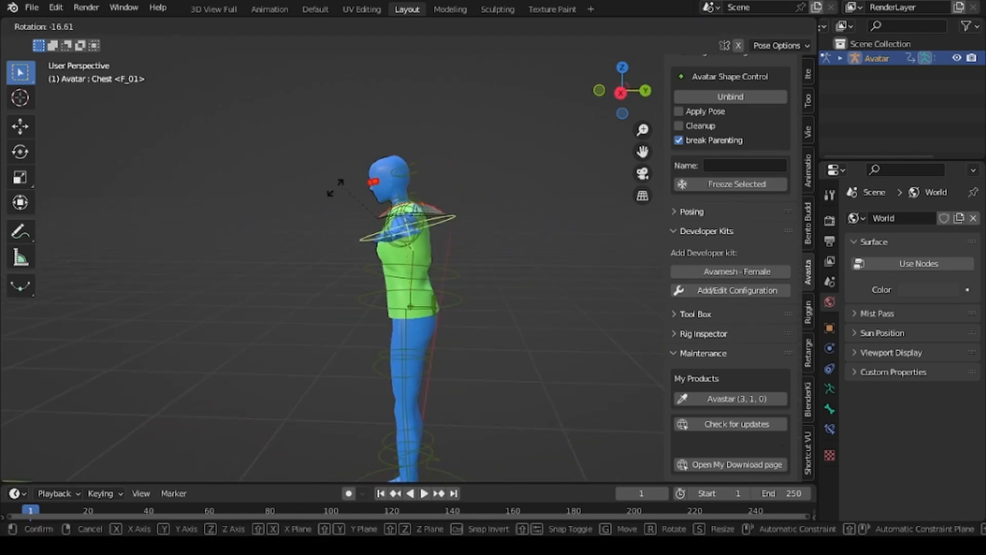
click(334, 308)
mouse_move(576, 316)
middle_down()
mouse_move(227, 303)
mouse_move(550, 315)
mouse_move(266, 319)
mouse_move(429, 337)
mouse_move(652, 316)
mouse_move(564, 314)
middle_up()
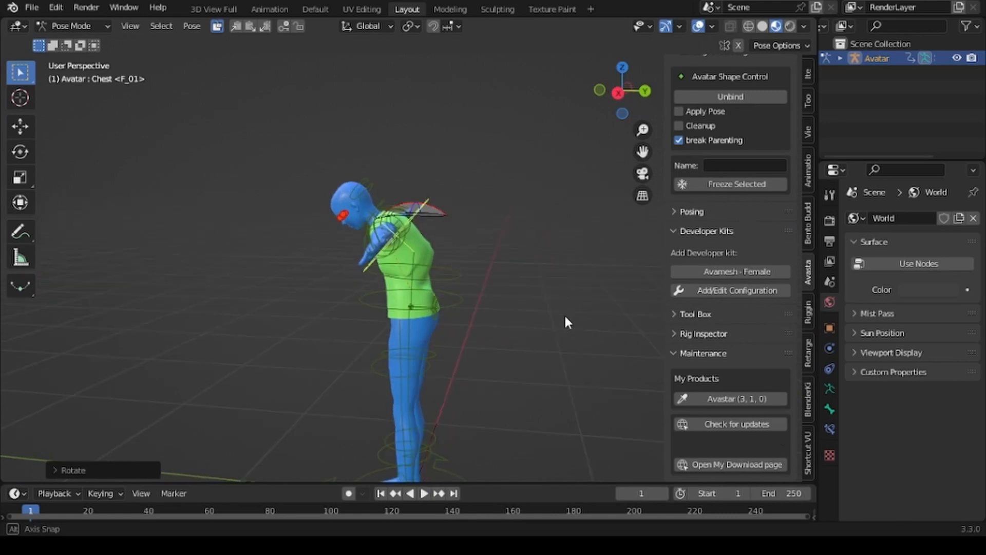
Test the shirt with a backward bend of the chest bone and undo the rotation.
key(r)
click(423, 398)
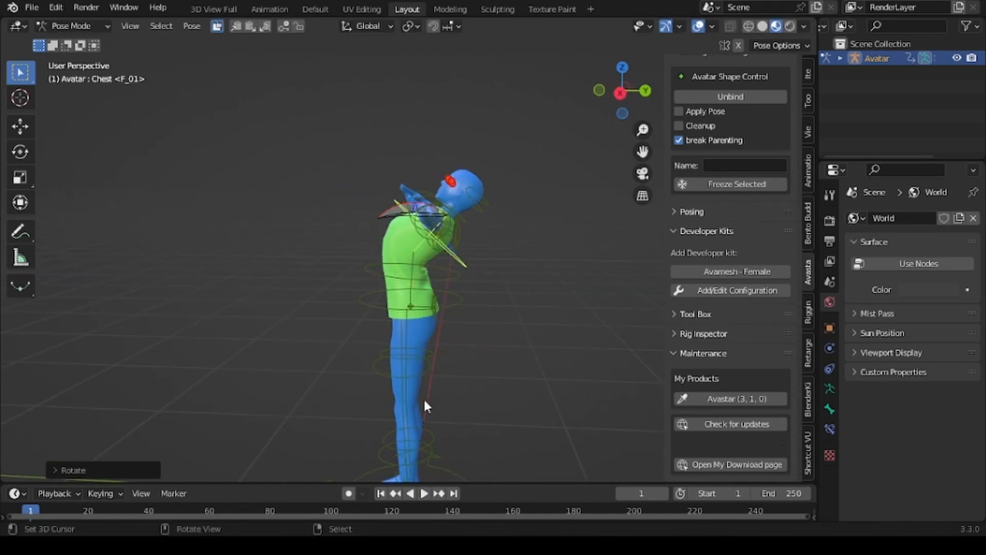
middle_drag(423, 398, 334, 306)
key(ctrl+z)
key(ctrl+z)
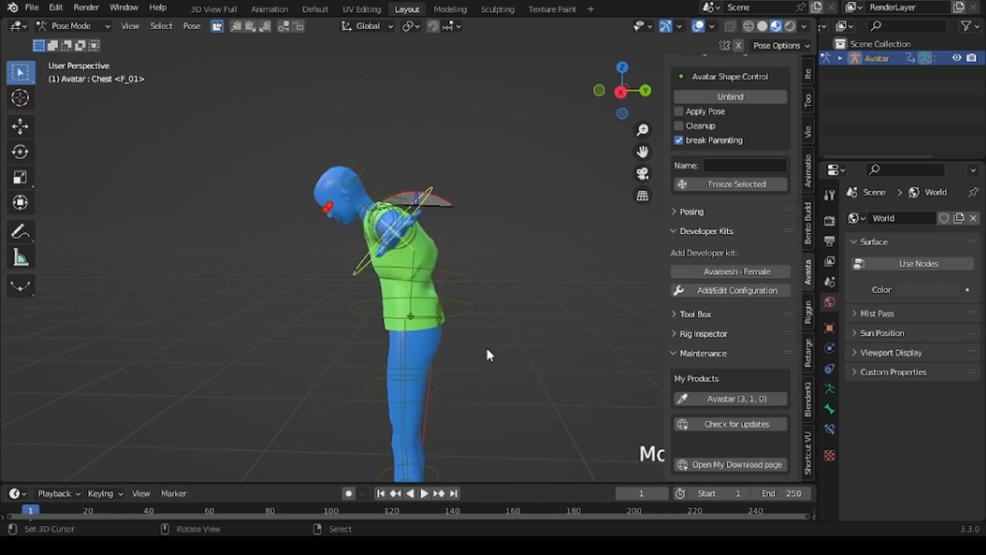
Select the green shirt from behind the avatar and switch it to Weight Paint mode.
middle_drag(486, 346, 372, 338)
middle_drag(265, 356, 296, 364)
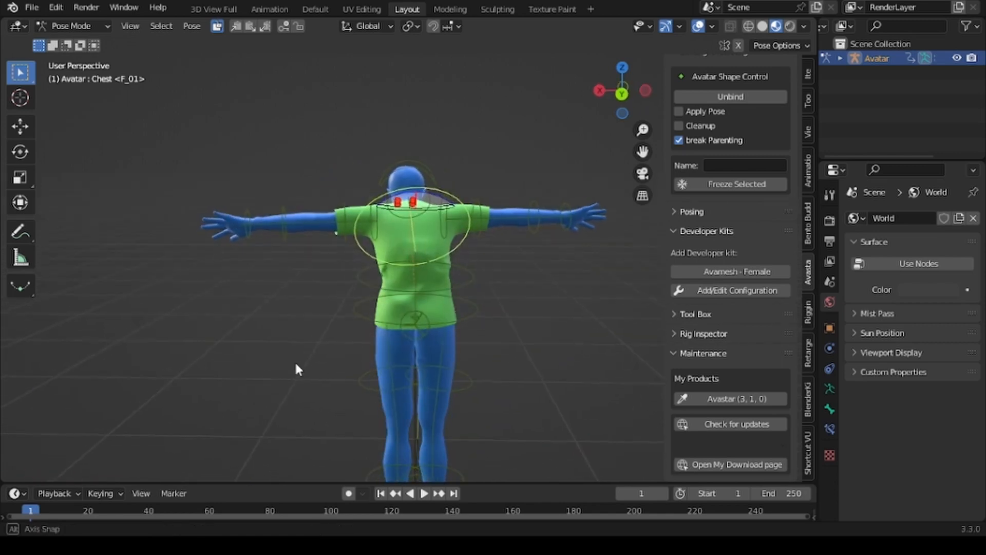
click(430, 238)
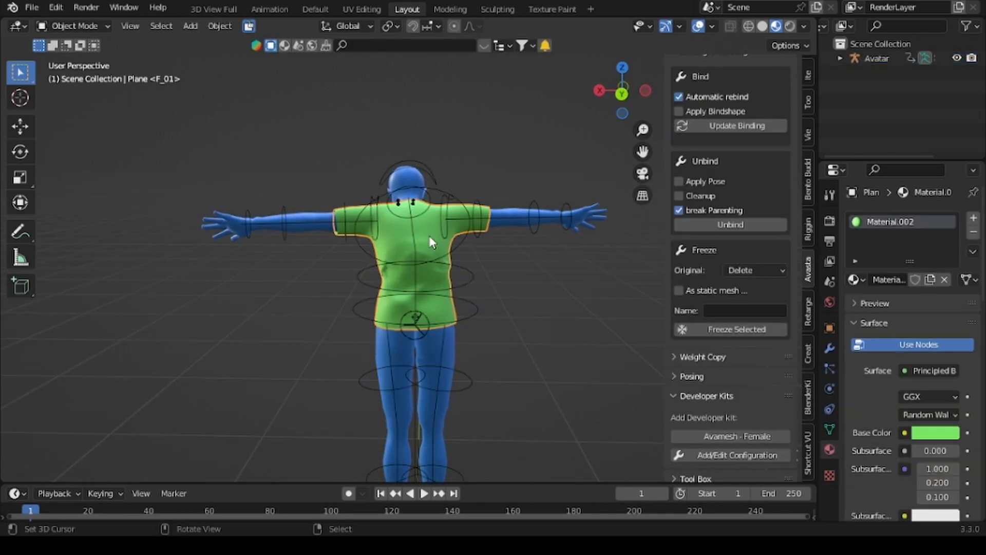
click(96, 24)
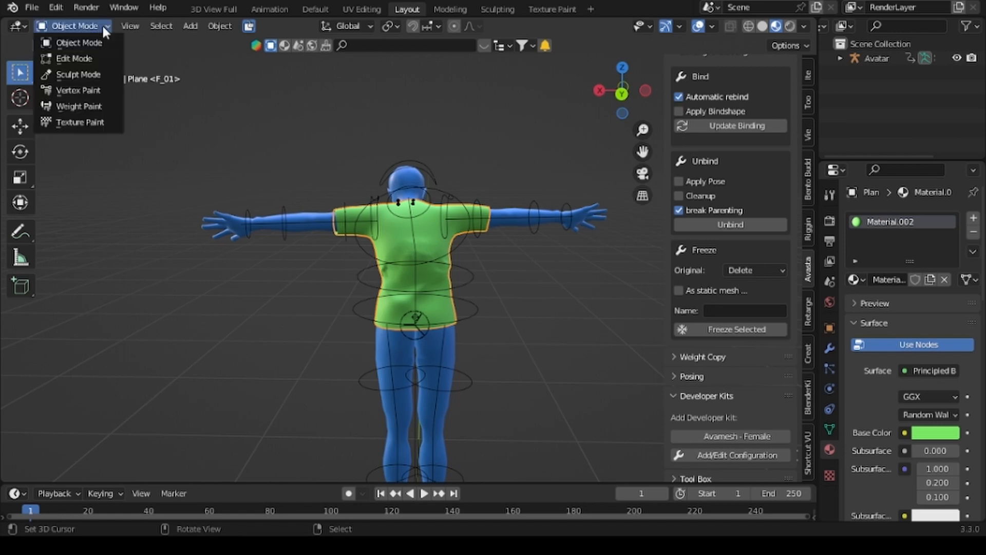
click(80, 105)
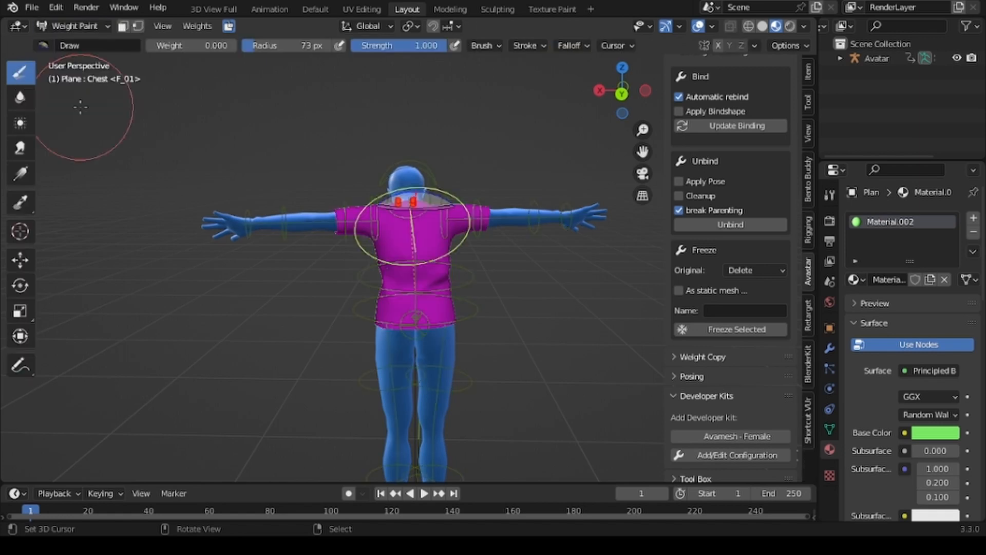
Show the shirt's mesh data, collapse Shape Keys and enlarge the Vertex Groups list to fit all groups.
click(830, 428)
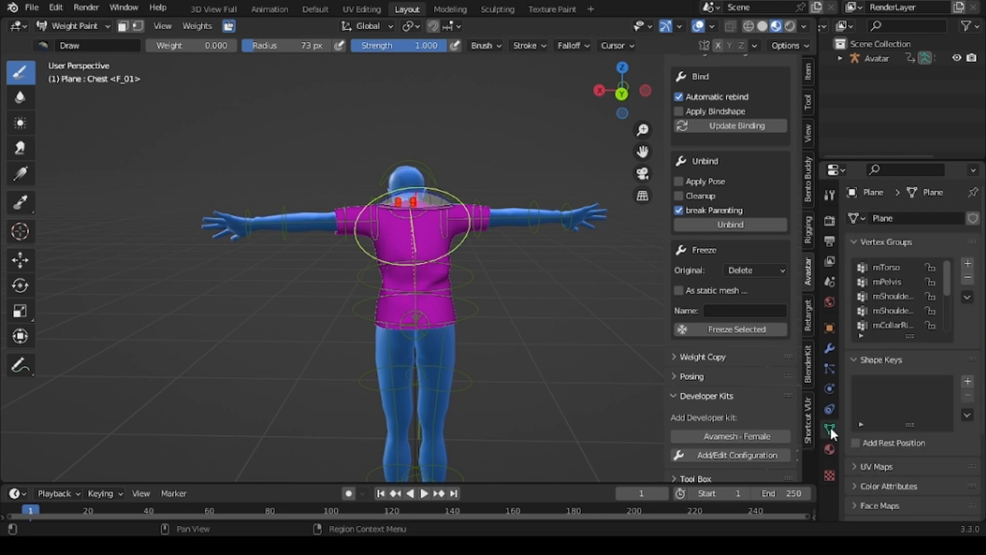
click(860, 360)
scroll(898, 467, down, 2)
scroll(895, 436, up, 2)
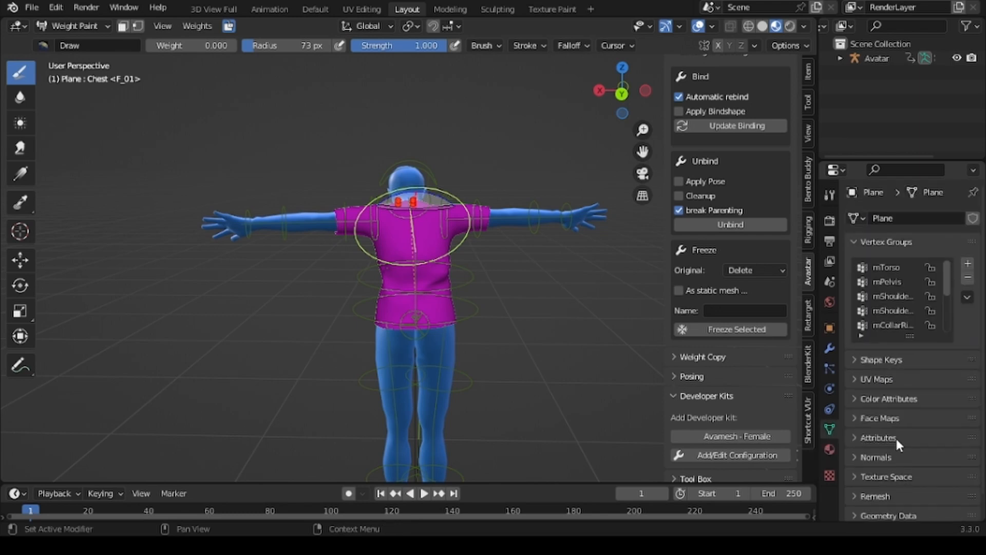
drag(892, 337, 896, 454)
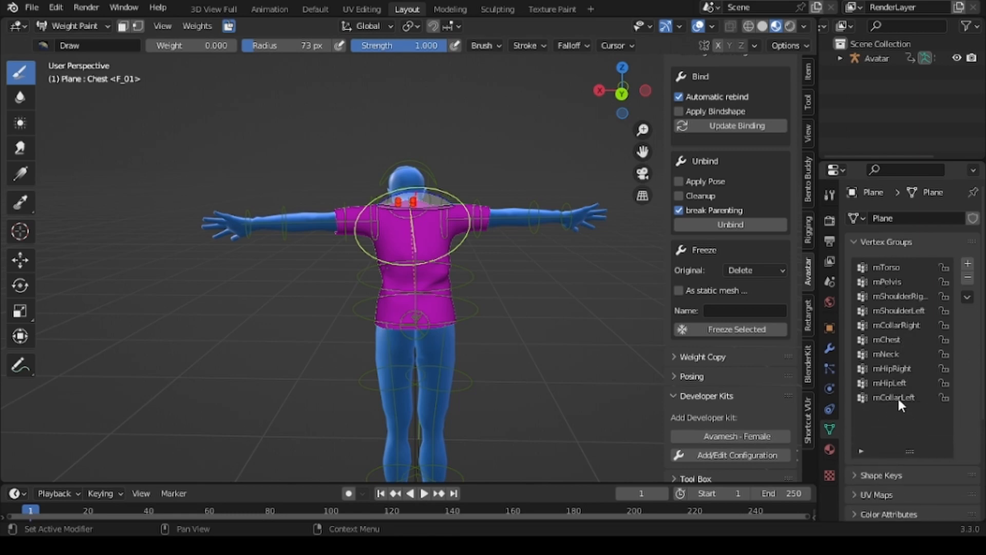
Examine the mTorso group's weight distribution on the back of the shirt.
click(880, 267)
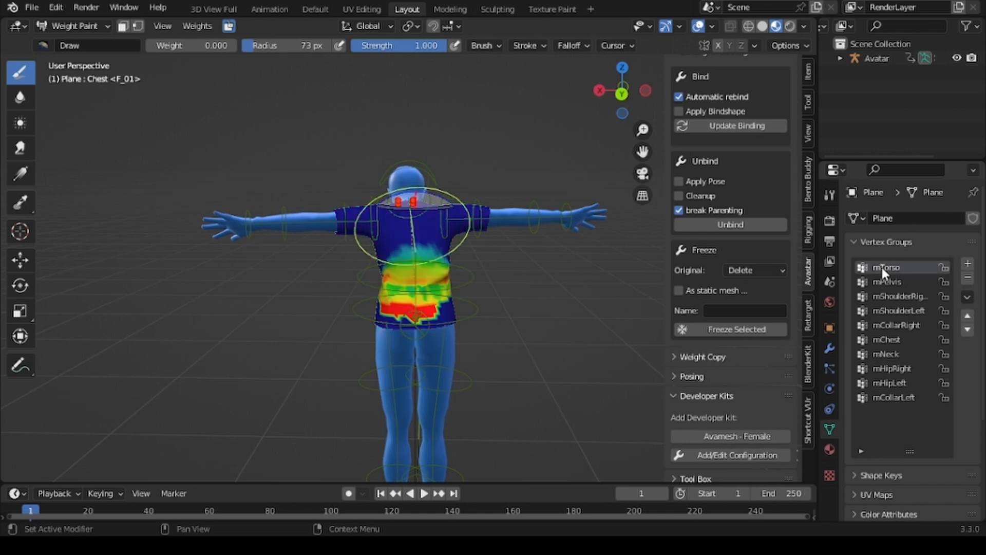
mouse_move(523, 359)
middle_down()
mouse_move(179, 342)
mouse_move(520, 353)
middle_up()
scroll(501, 352, up, 2)
scroll(542, 338, up, 2)
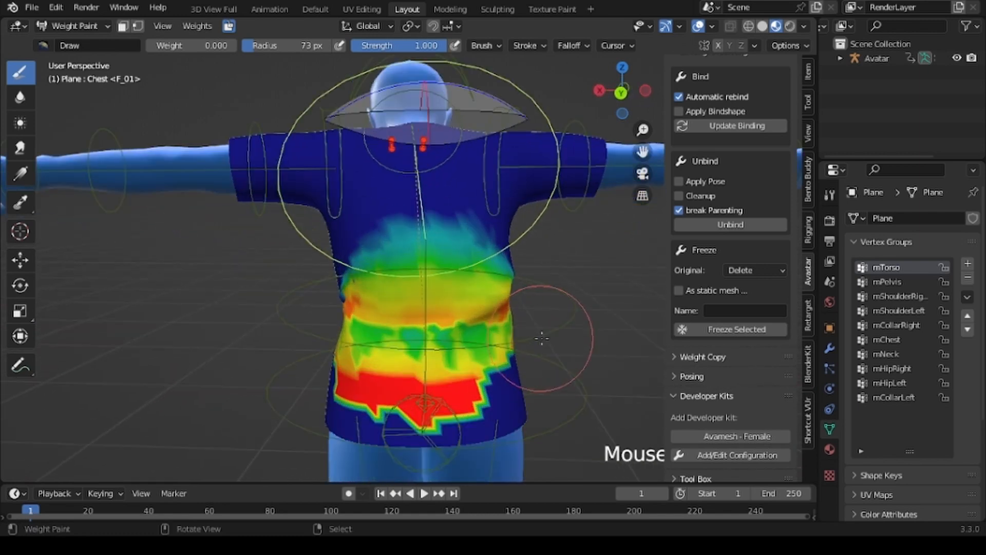
scroll(565, 338, down, 3)
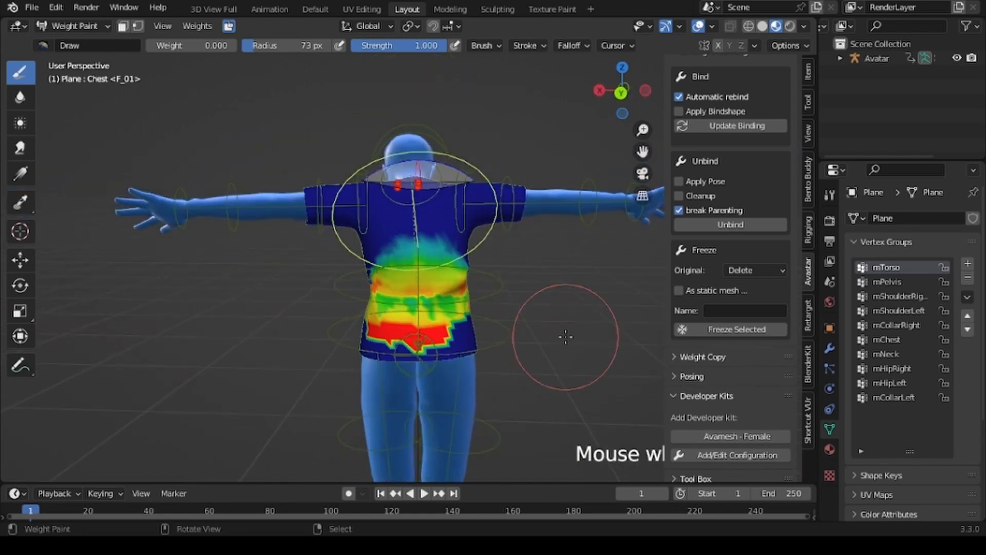
mouse_move(169, 337)
middle_down()
mouse_move(267, 339)
mouse_move(174, 339)
middle_up()
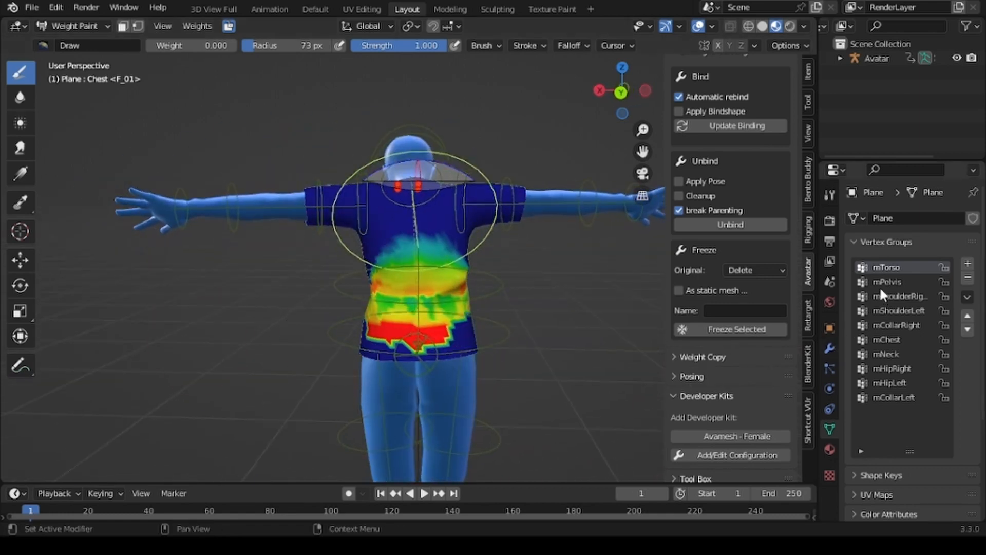
Review the shirt's weights for the vertex groups from mPelvis through mNeck one after another.
click(883, 278)
click(889, 297)
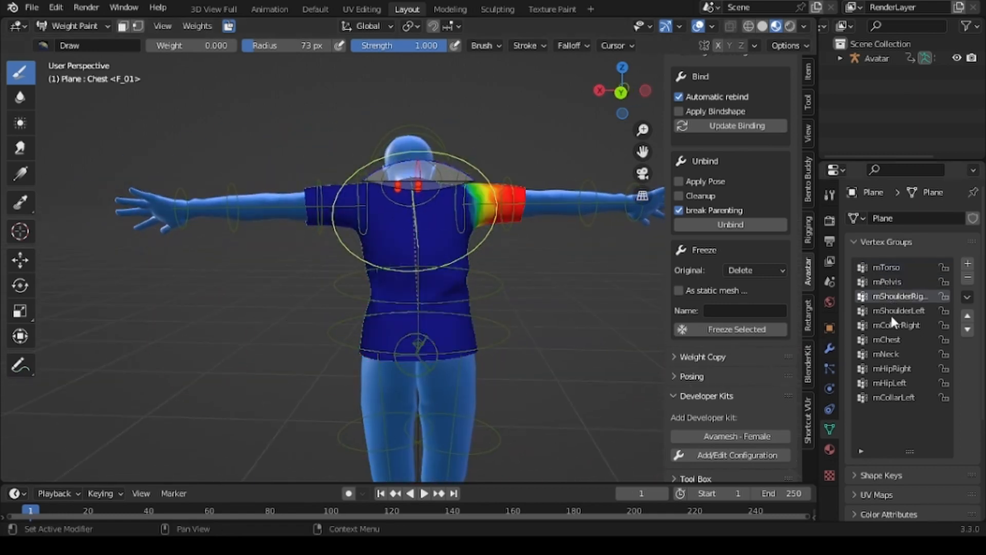
click(891, 312)
click(892, 324)
click(891, 339)
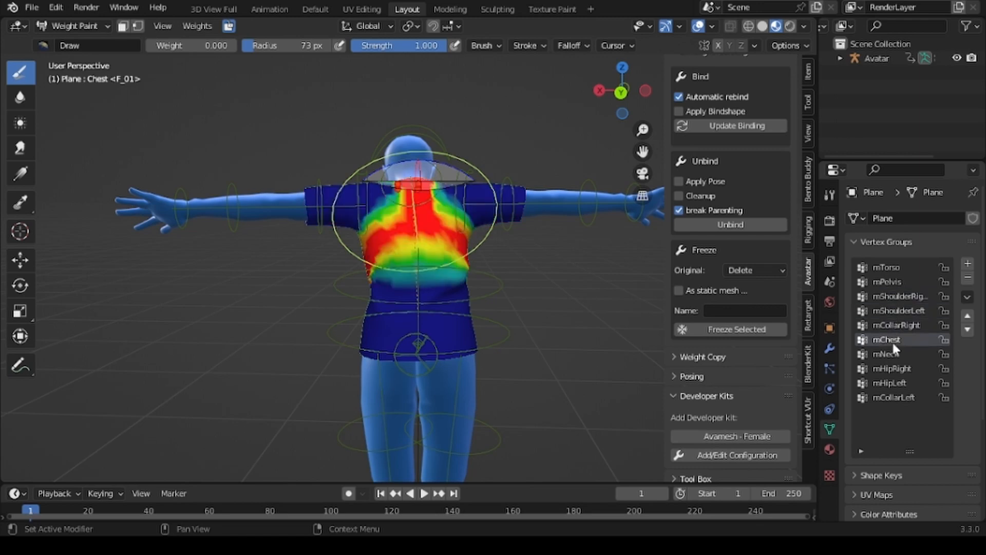
click(893, 352)
middle_drag(544, 328, 531, 379)
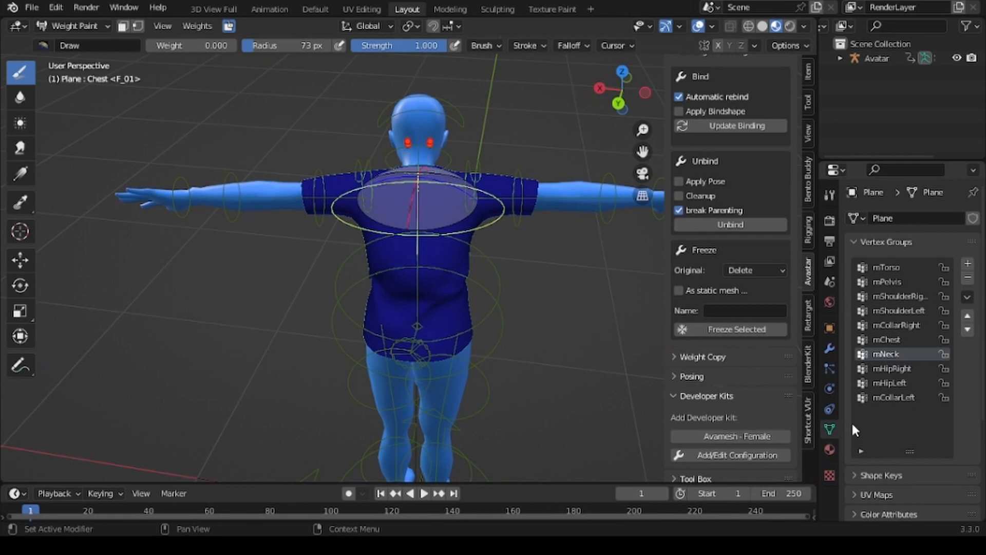
Review the mHipRight, mHipLeft and mCollarLeft weights on the front of the shirt.
click(891, 368)
middle_drag(611, 368, 263, 320)
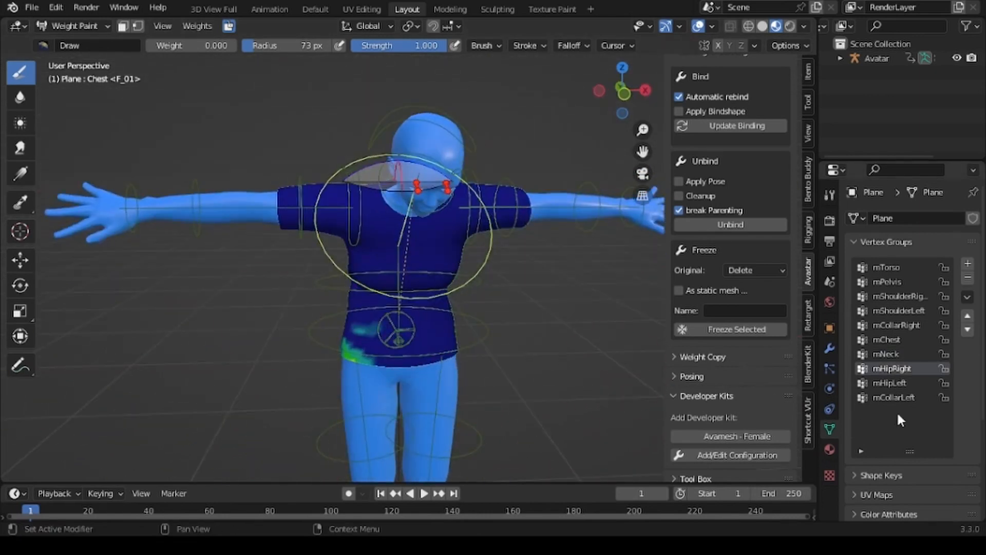
click(906, 383)
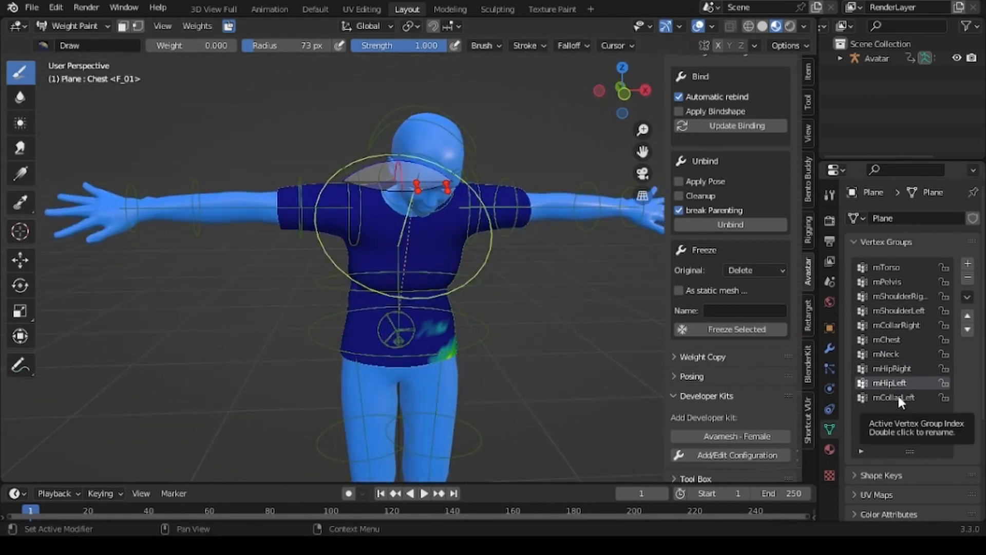
click(899, 398)
scroll(938, 411, down, 2)
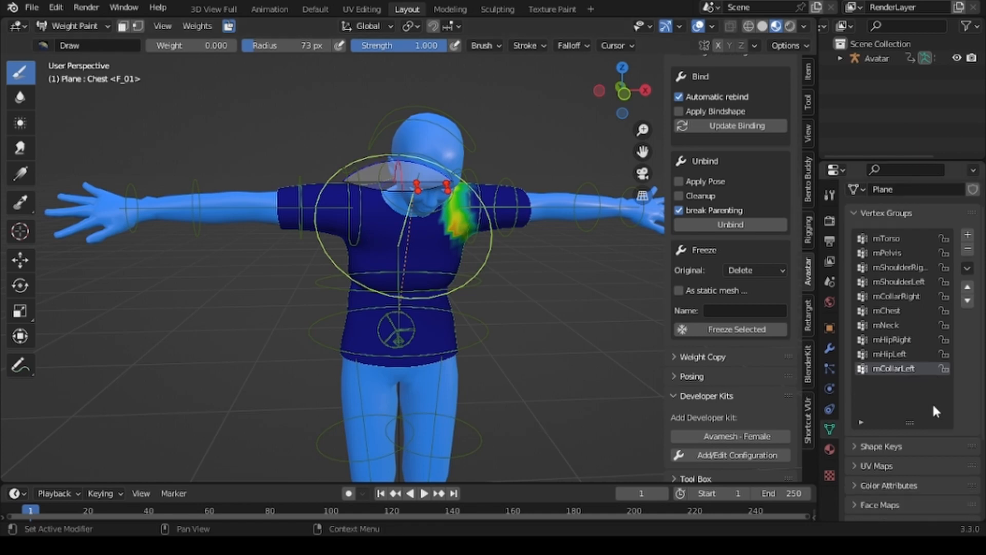
scroll(931, 401, up, 2)
Make mTorso the active vertex group and apply Smooth to the shirt's weights twice.
click(883, 267)
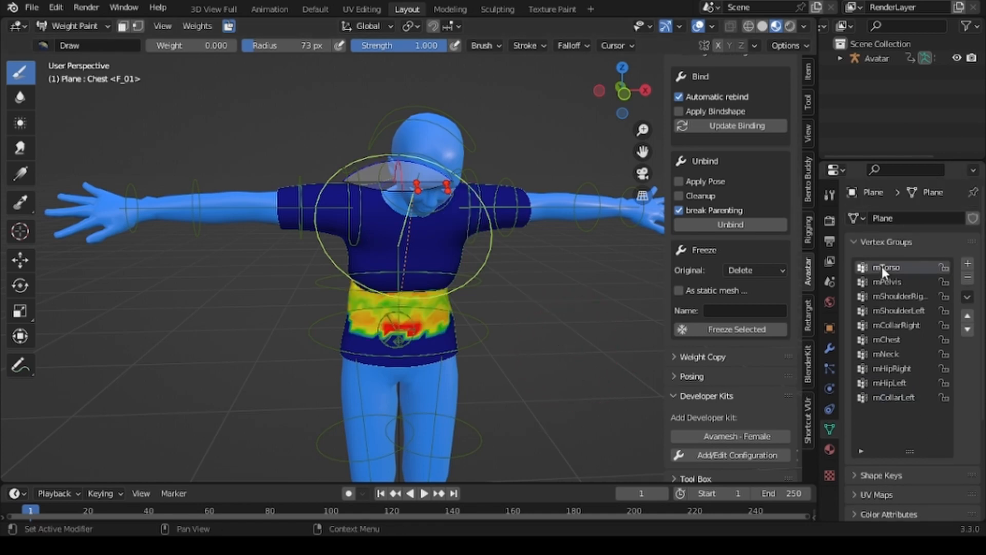
mouse_move(607, 333)
middle_down()
mouse_move(469, 322)
mouse_move(530, 335)
mouse_move(493, 349)
middle_up()
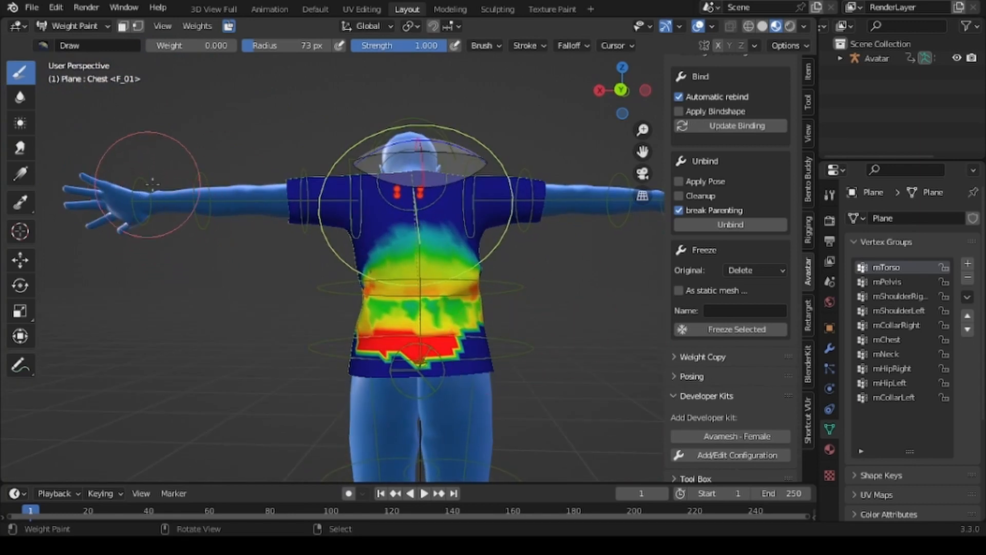
click(197, 27)
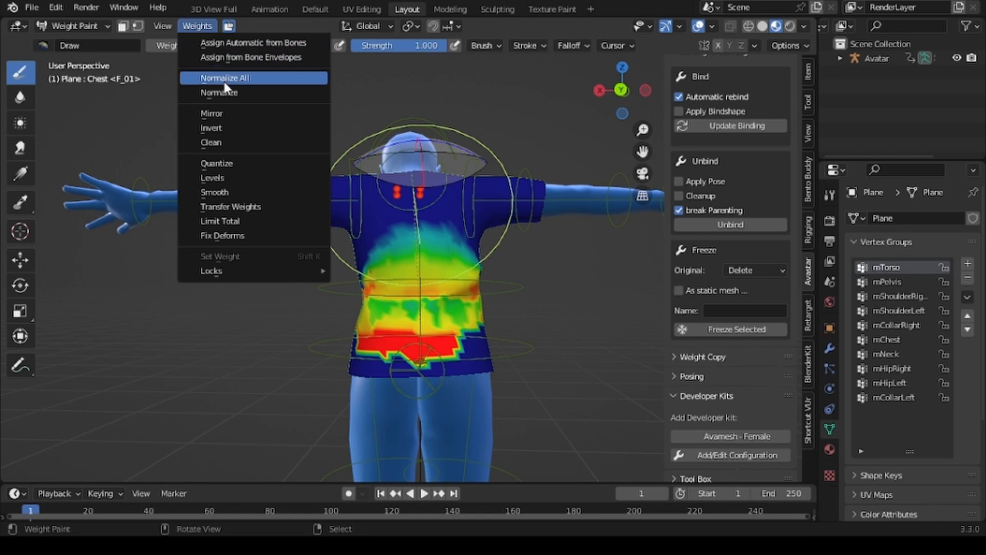
click(215, 193)
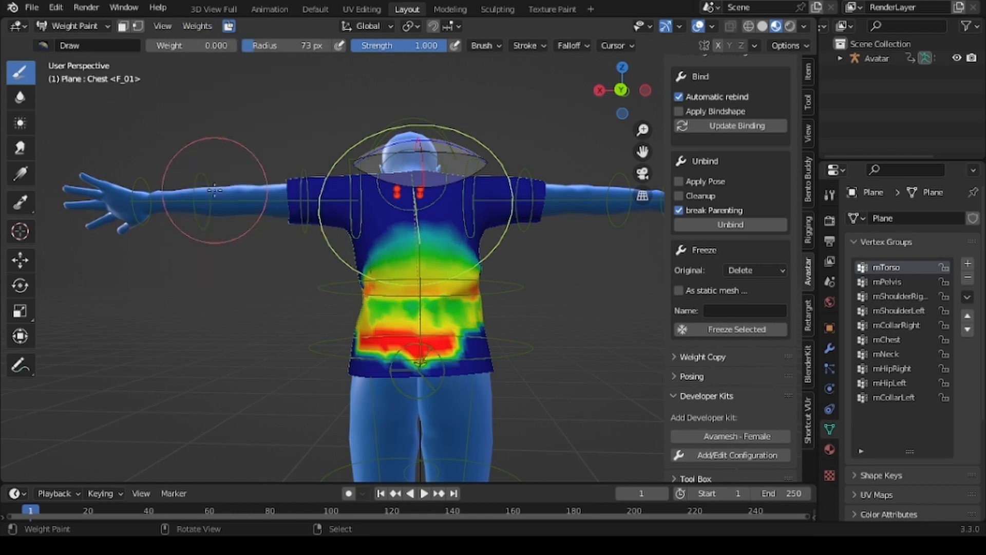
click(198, 26)
click(211, 194)
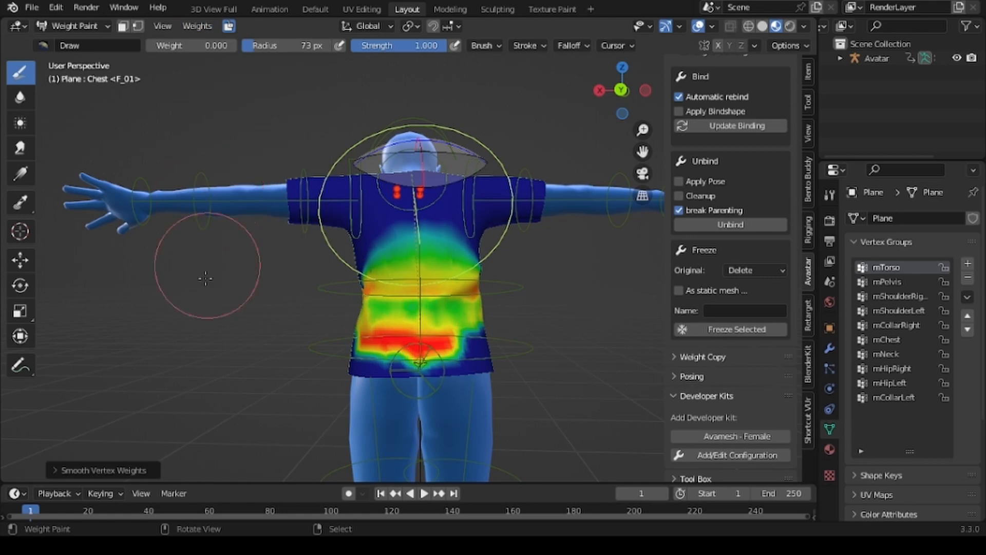
Set the last weight smoothing to the All Groups subset with 10 iterations.
click(53, 468)
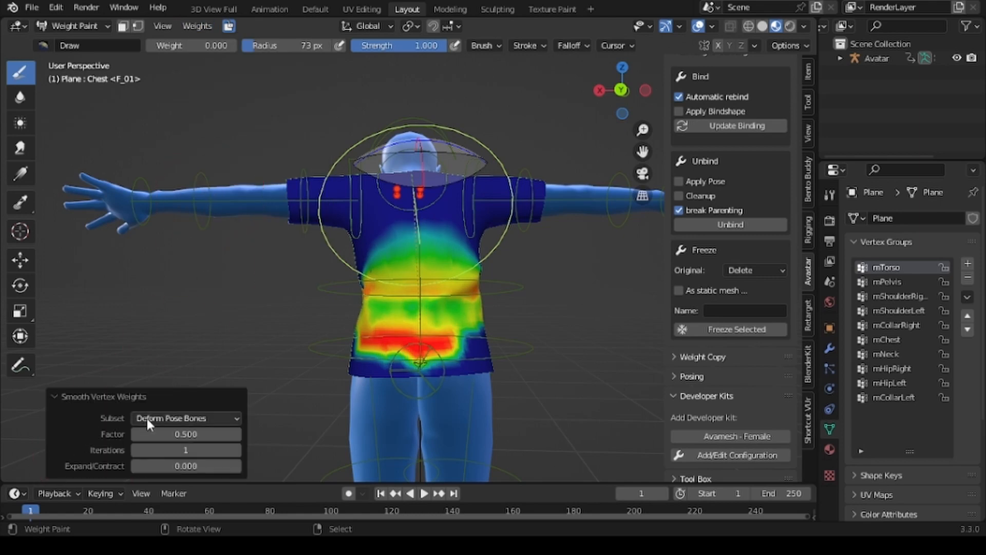
click(237, 418)
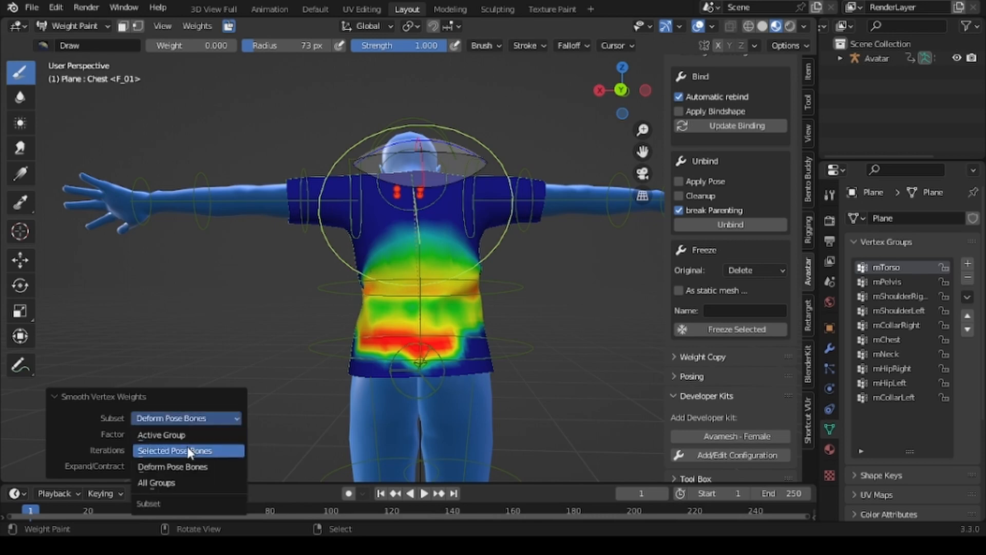
click(165, 482)
drag(177, 450, 216, 450)
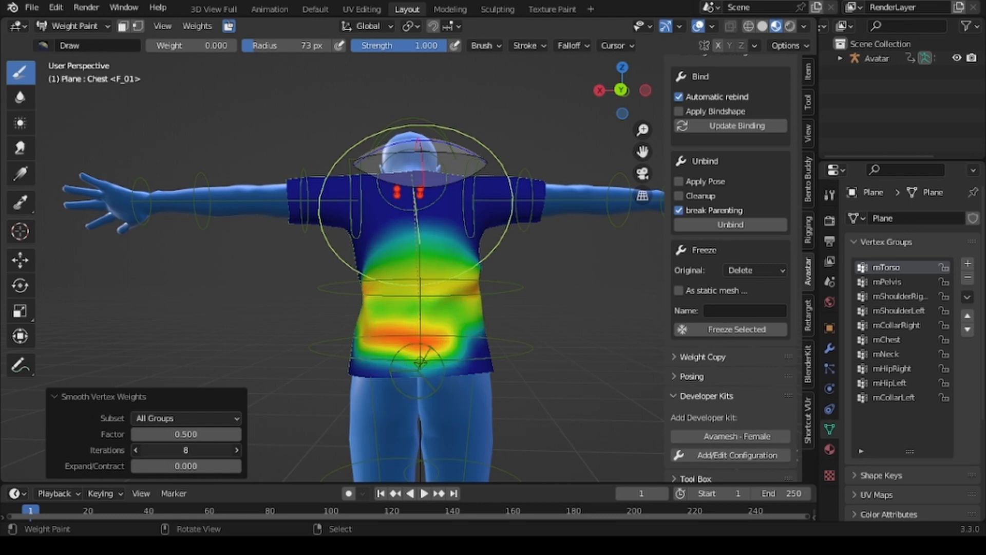
click(235, 450)
click(238, 450)
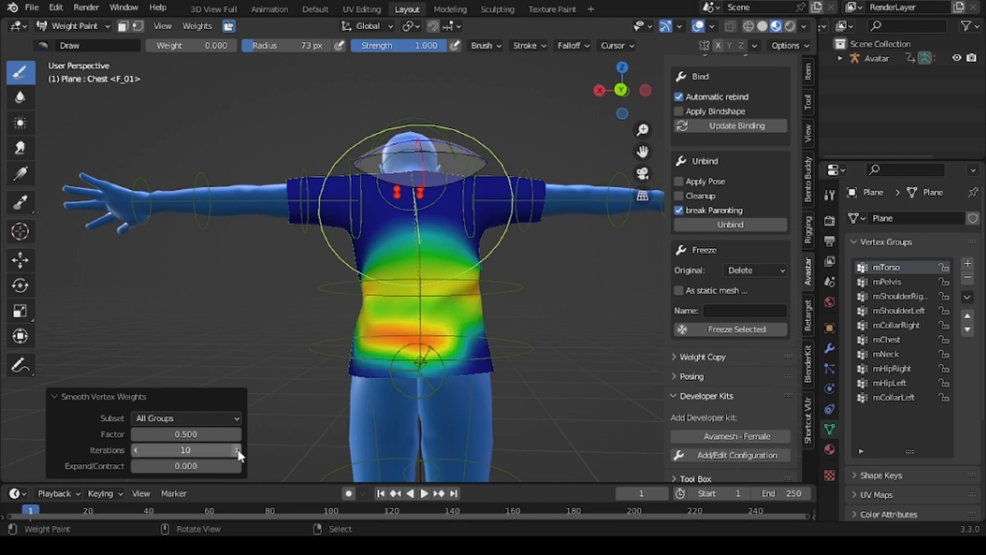
click(60, 396)
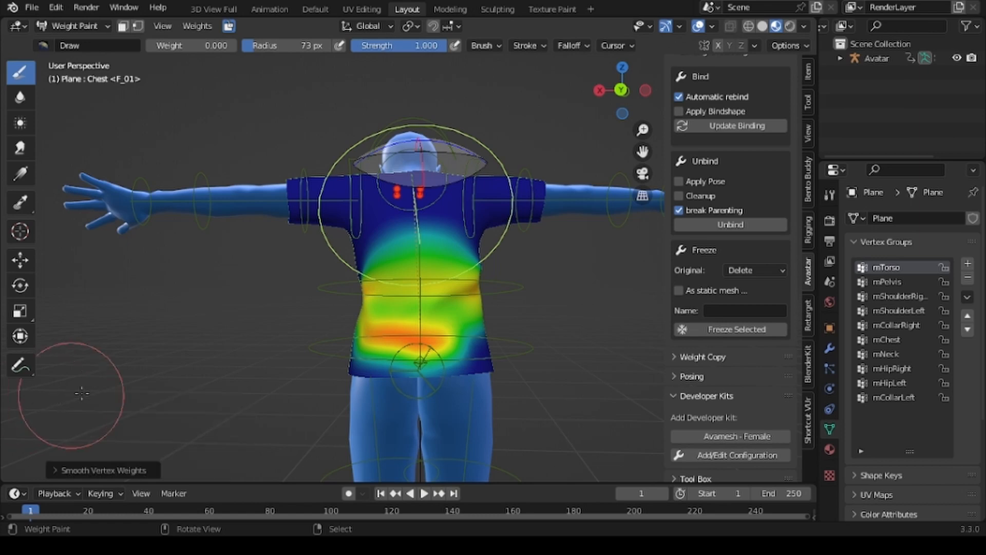
Inspect the smoothed mChest weights from the side and back of the shirt.
middle_drag(87, 355, 267, 345)
click(886, 339)
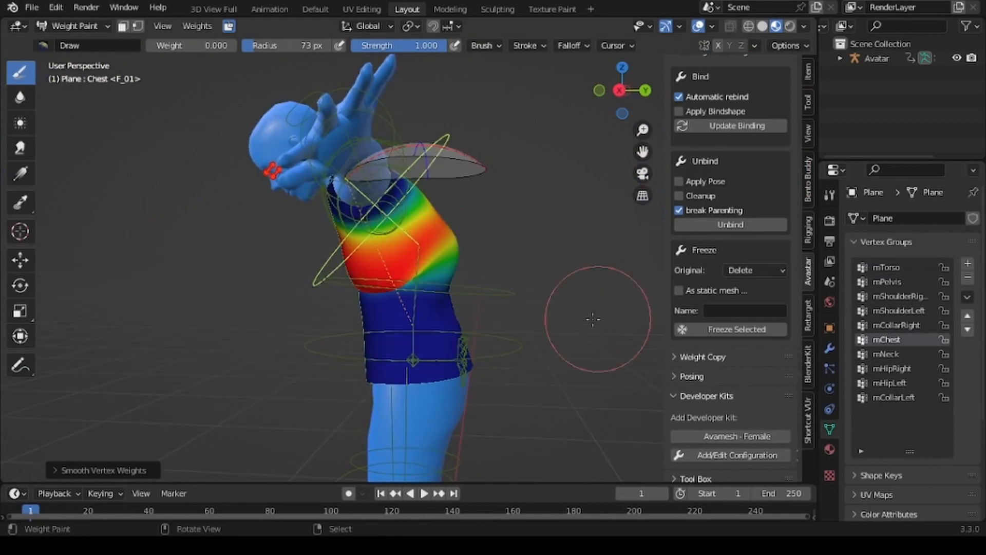
mouse_move(584, 326)
middle_down()
mouse_move(252, 329)
mouse_move(421, 340)
mouse_move(584, 326)
mouse_move(547, 309)
mouse_move(275, 310)
mouse_move(447, 324)
middle_up()
Paint out the mPelvis weights across the back above the waist using the Mix brush at weight 0 and strength 0.700.
click(886, 282)
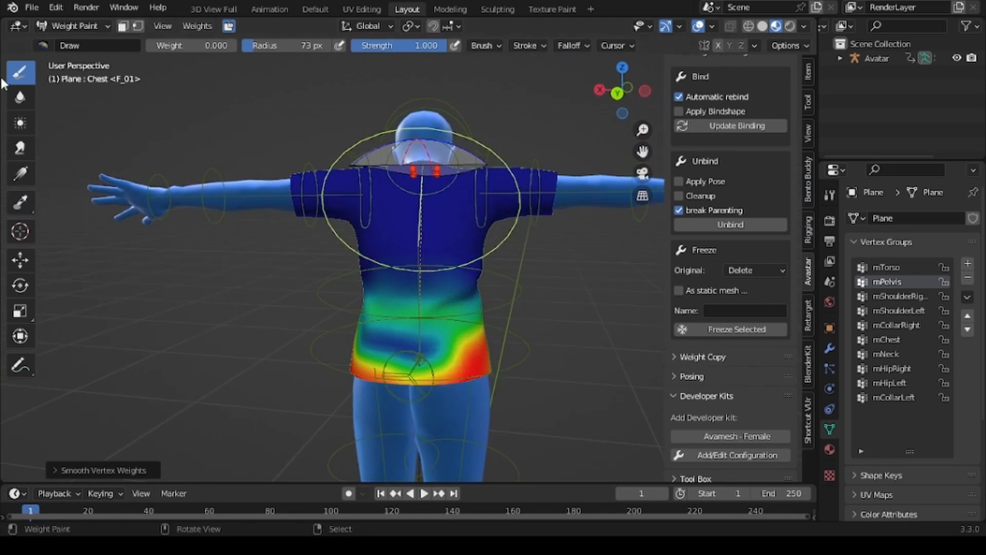
click(44, 46)
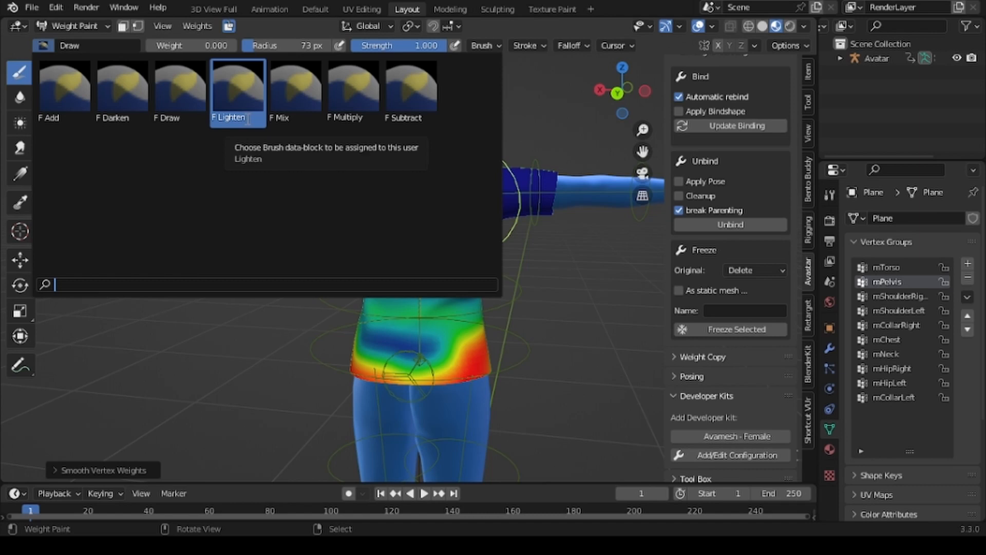
click(289, 95)
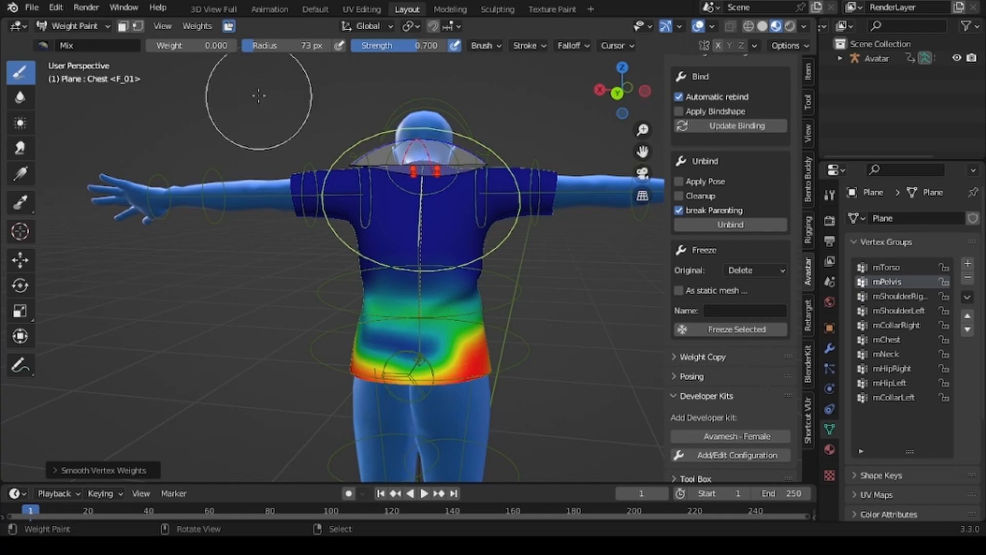
drag(198, 41, 147, 45)
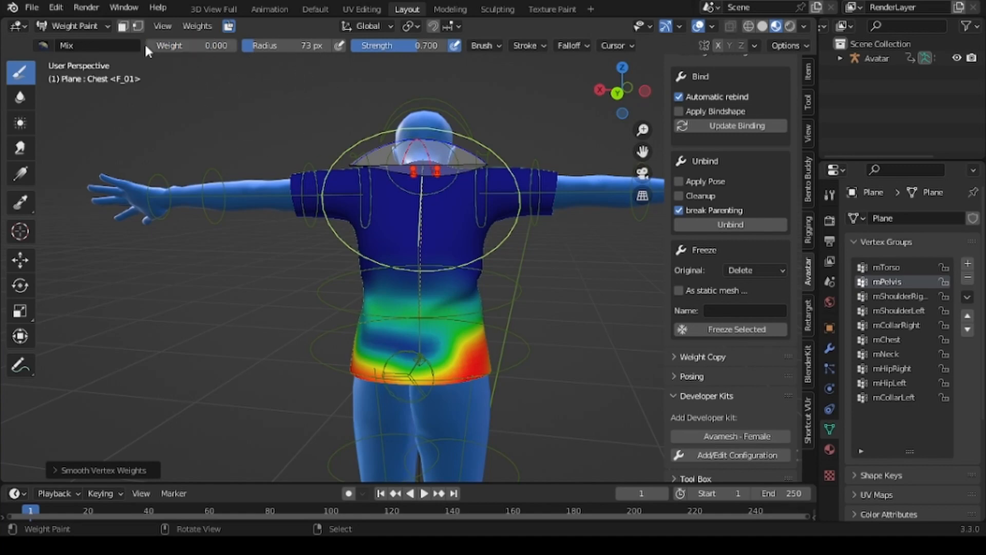
mouse_move(374, 263)
mouse_down()
mouse_move(435, 277)
mouse_move(487, 272)
mouse_move(330, 259)
mouse_move(506, 266)
mouse_up()
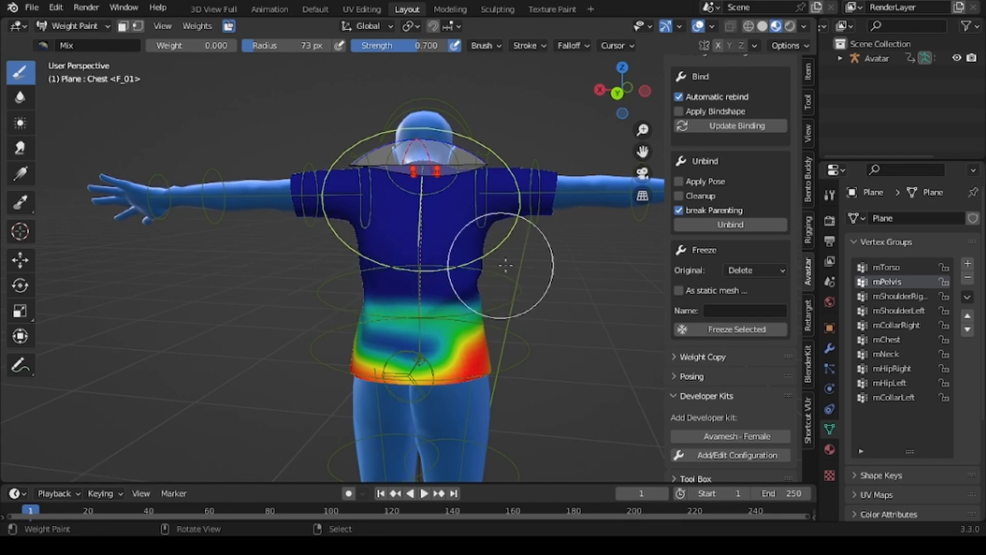
Make mChest the active vertex group and paint out its weights across the mid-back using the Mix brush at weight 0 and strength 0.700.
middle_drag(386, 208, 413, 354)
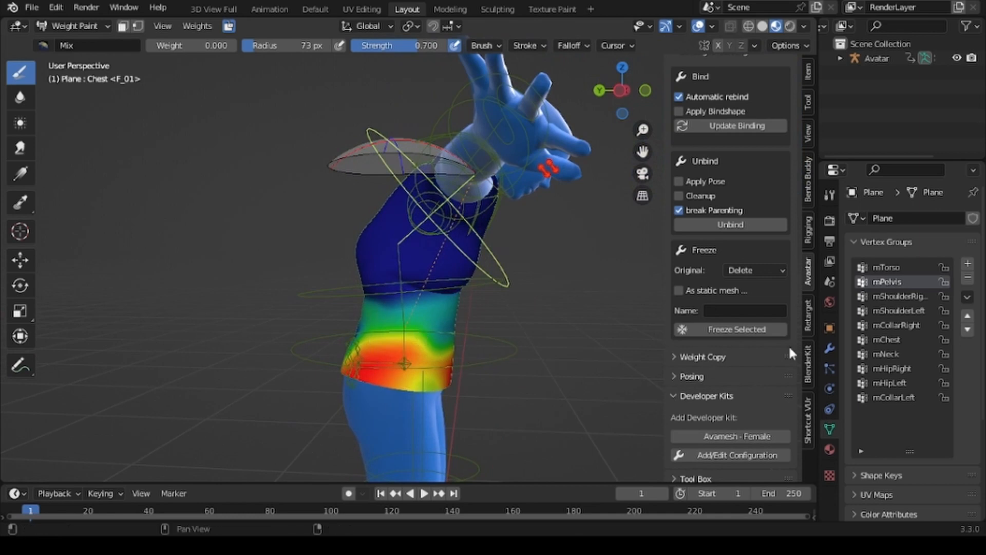
click(896, 340)
middle_drag(386, 338, 502, 272)
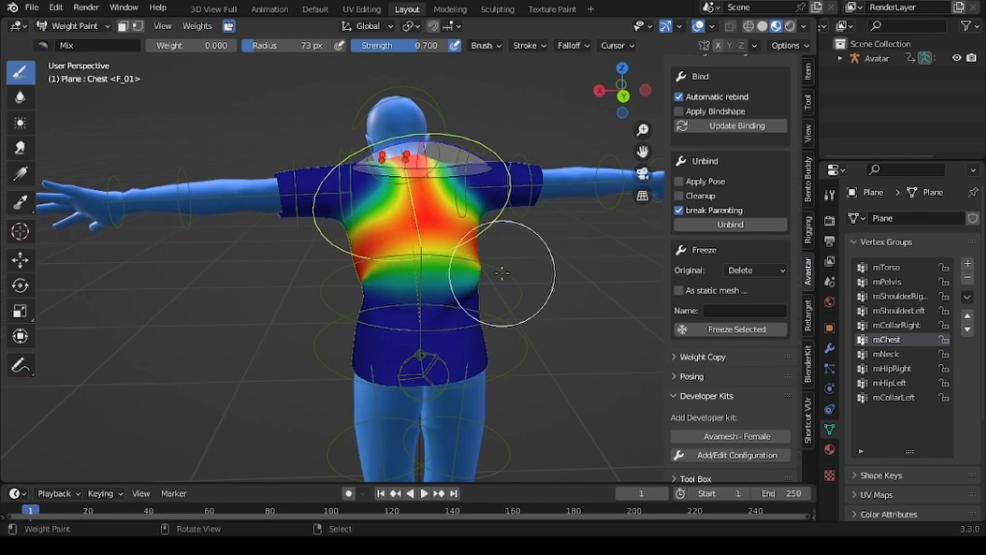
mouse_move(502, 272)
mouse_down()
mouse_move(330, 282)
mouse_move(452, 242)
mouse_move(385, 246)
mouse_move(354, 286)
mouse_move(492, 264)
mouse_up()
mouse_move(479, 259)
middle_down()
mouse_move(562, 332)
mouse_move(490, 354)
middle_up()
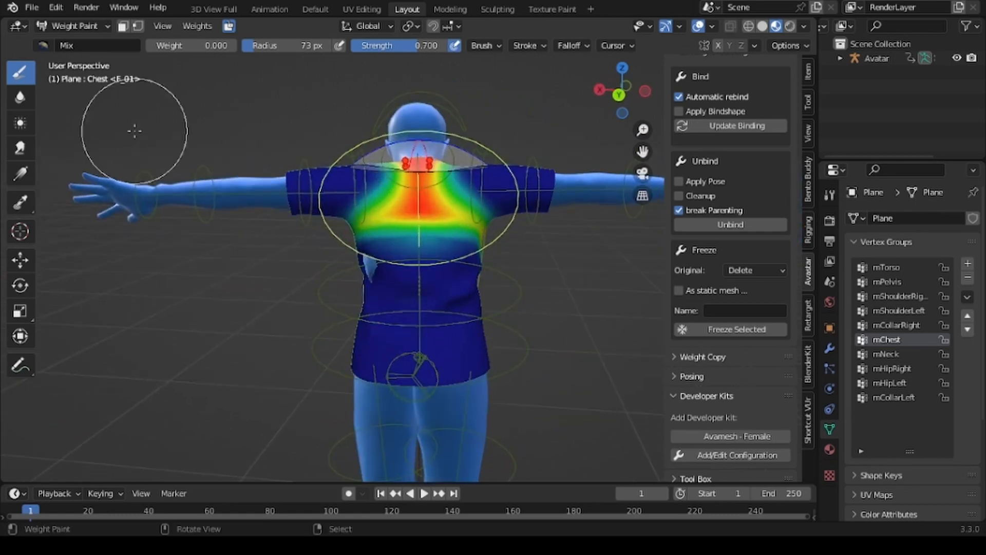
Smear and blur the mChest weights around the body patch poking through the shirt's side below the armpit, using brush strength 1.000.
click(20, 98)
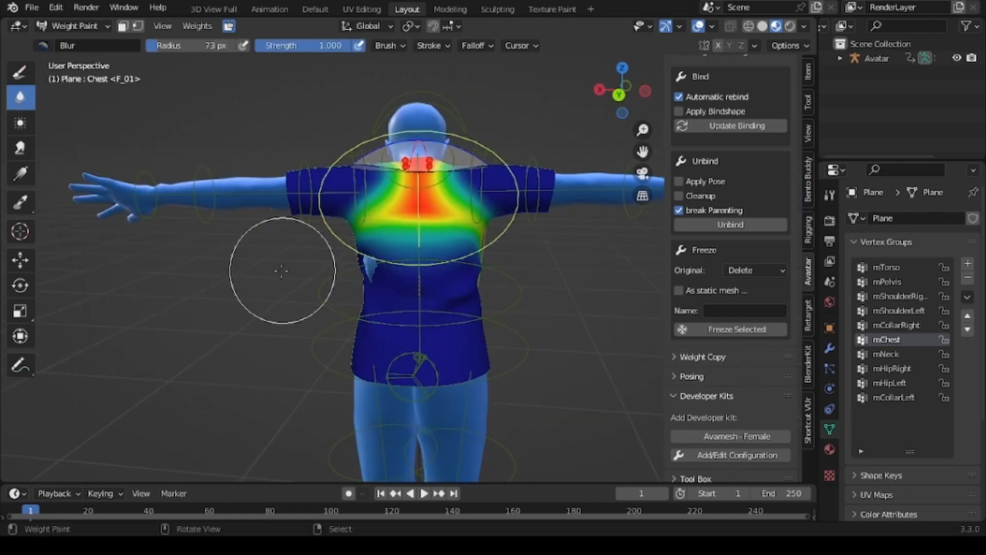
mouse_move(187, 308)
middle_down()
mouse_move(615, 266)
mouse_move(451, 285)
middle_up()
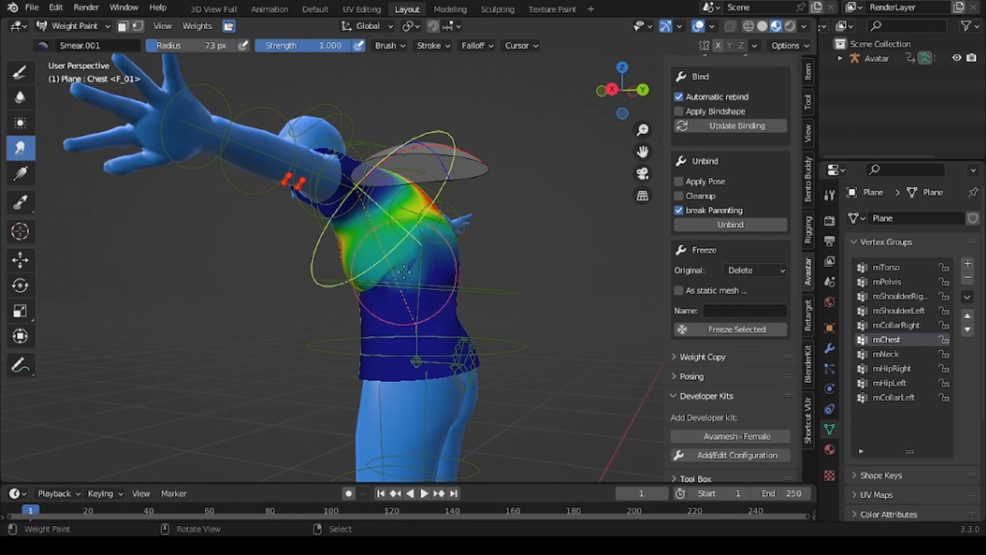
click(20, 98)
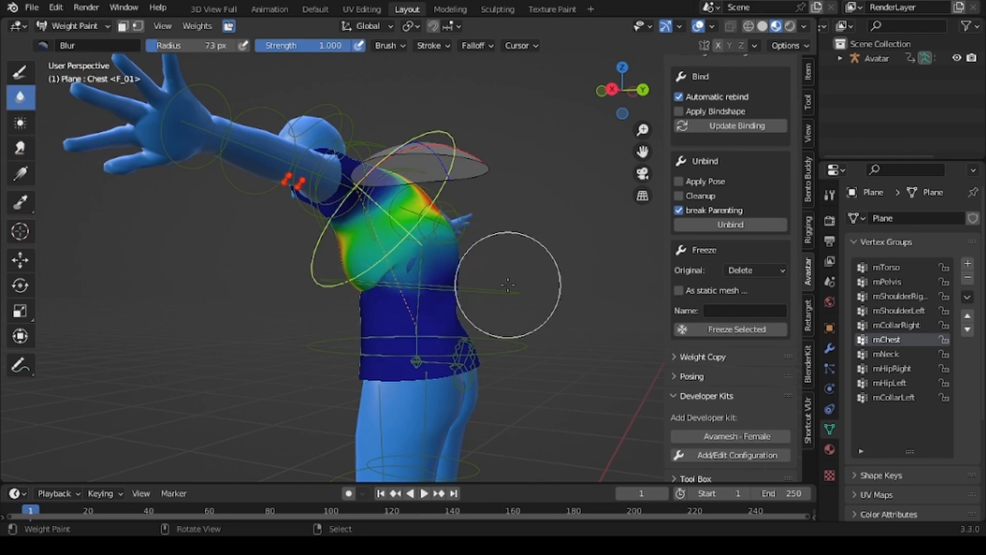
middle_drag(502, 257, 325, 286)
middle_drag(472, 246, 484, 309)
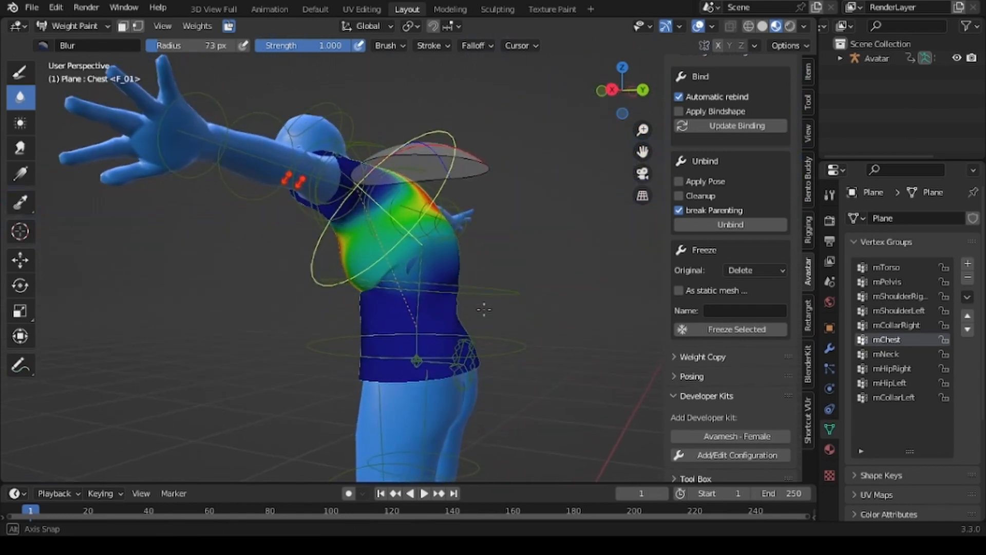
click(20, 148)
scroll(452, 360, up, 6)
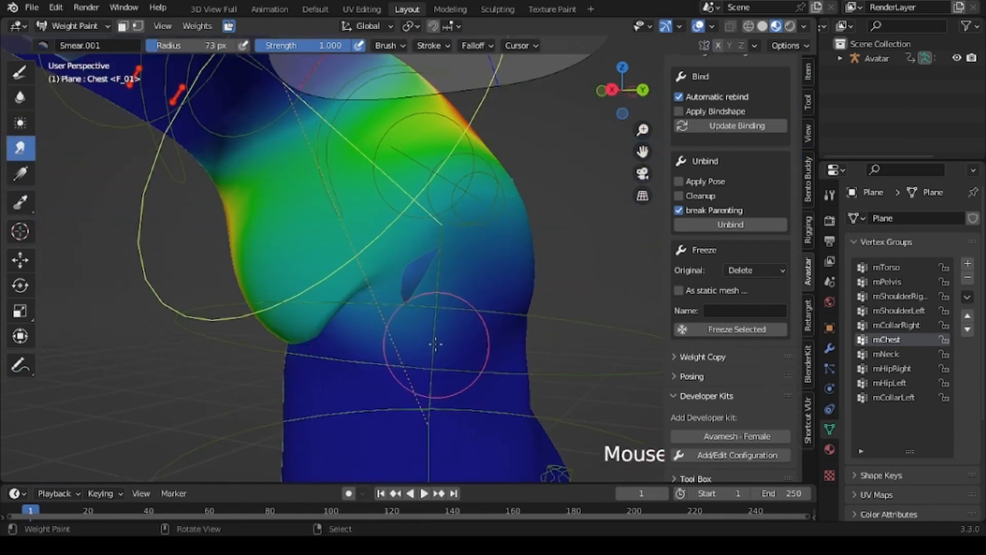
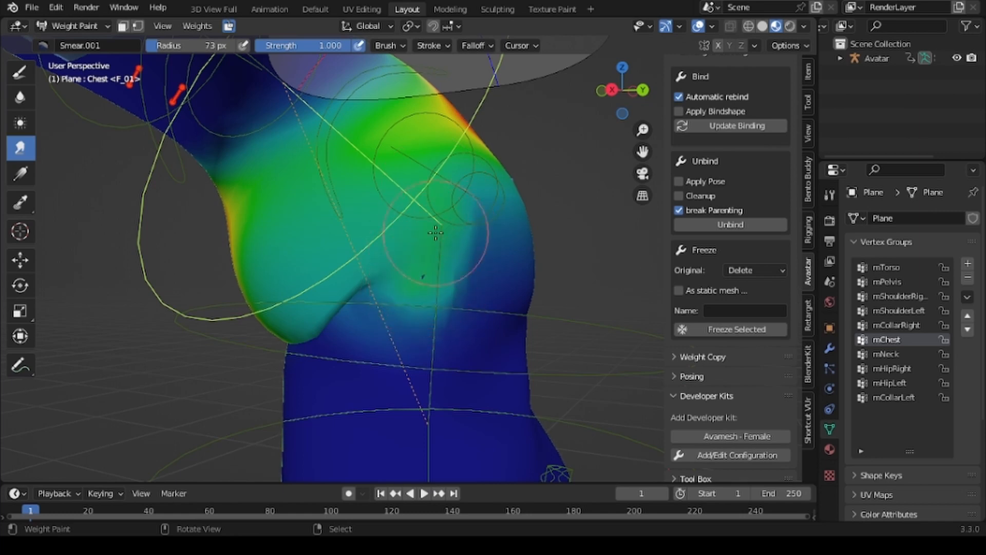
click(21, 97)
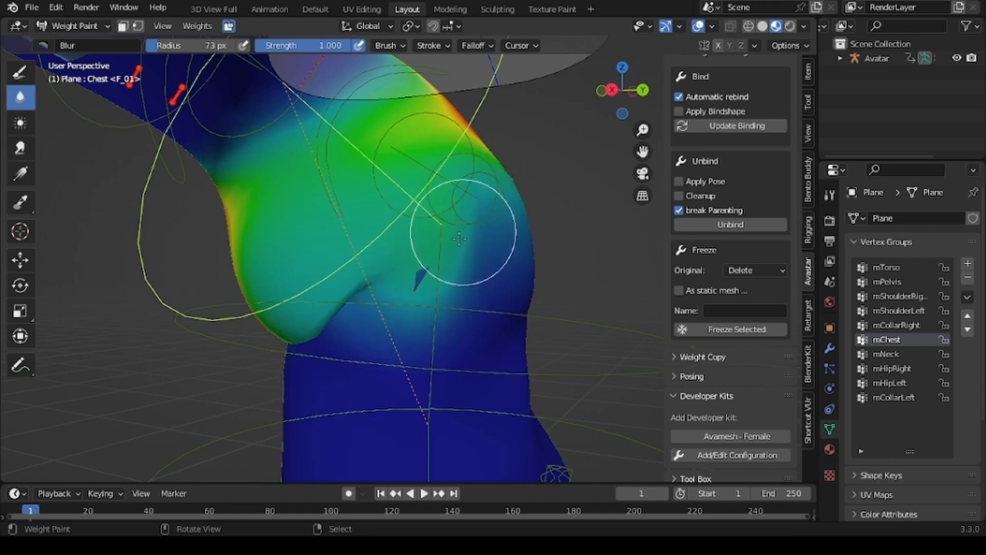
Try painting mChest weight 0 over the poke-through patch on the shirt's side with the Mix brush, and undo the stroke.
click(22, 73)
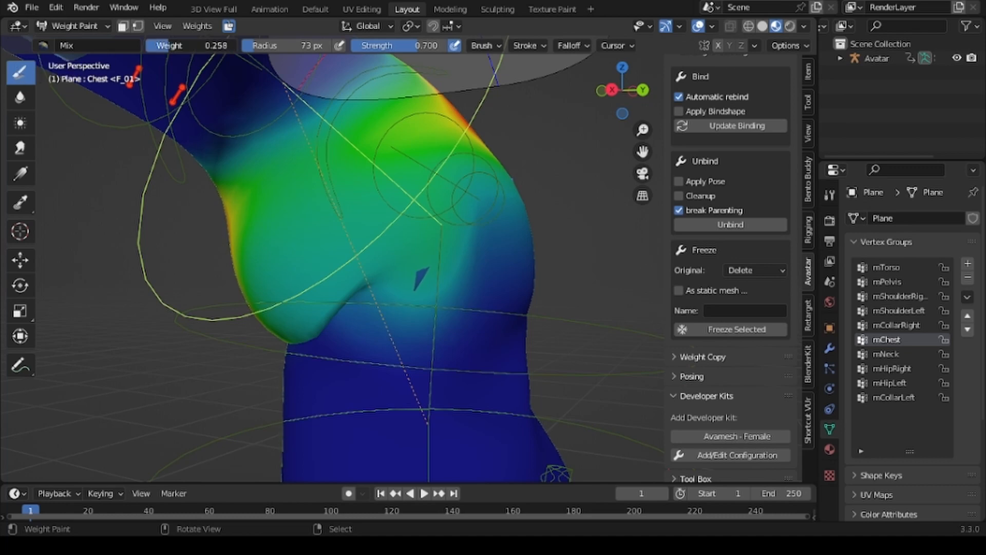
drag(169, 45, 146, 45)
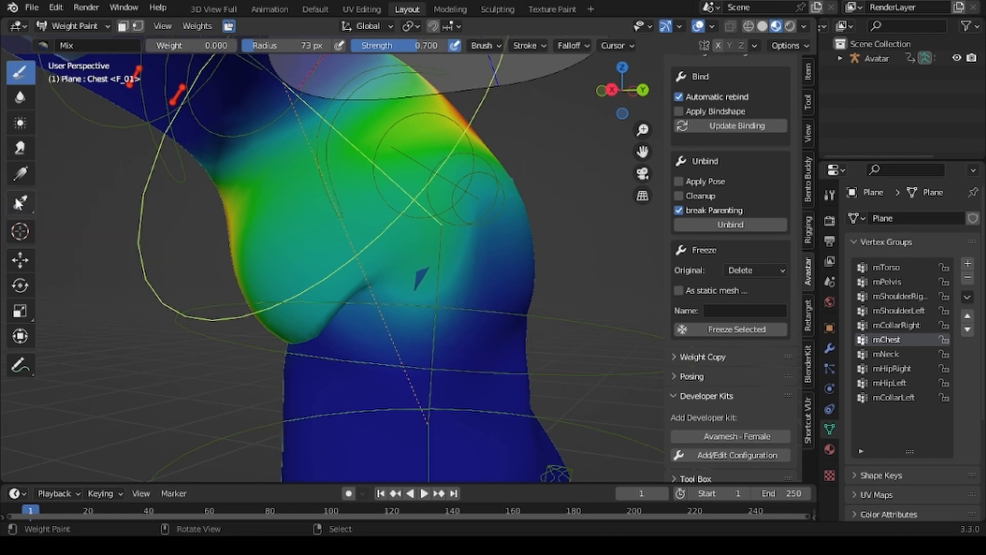
click(434, 238)
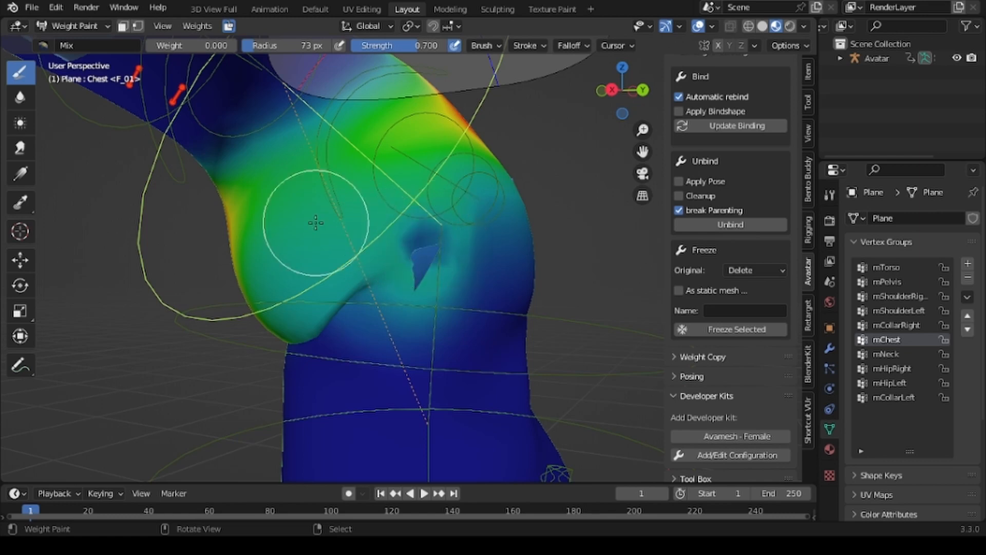
key(ctrl+z)
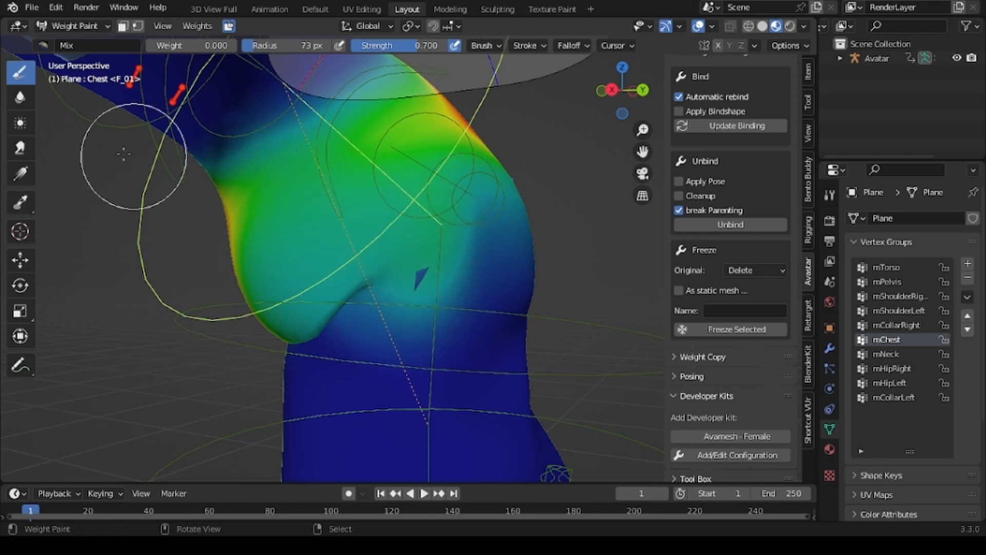
Sample mChest weights of 0.373 and 0.447 from the shirt and paint each over the side's poke-through patch with the Mix brush.
click(21, 204)
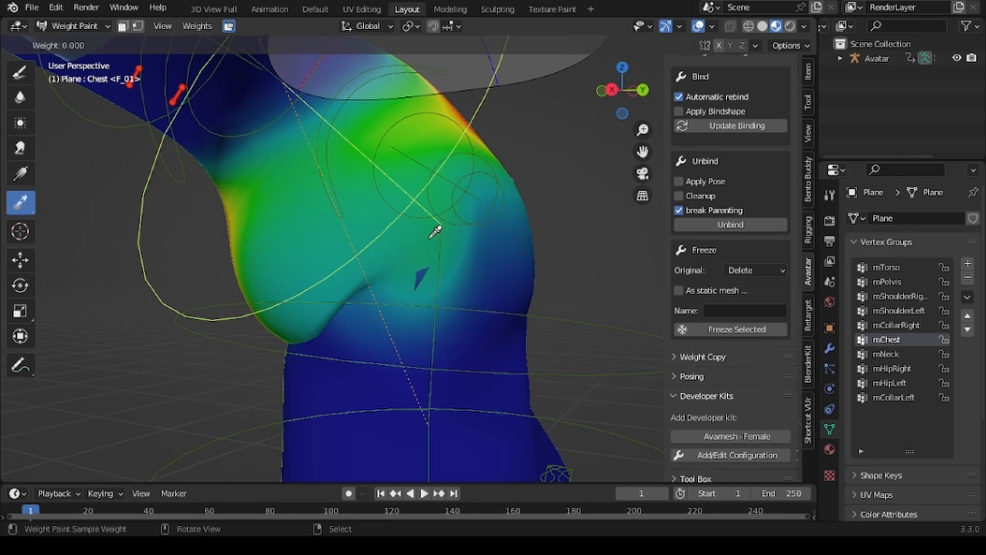
click(19, 75)
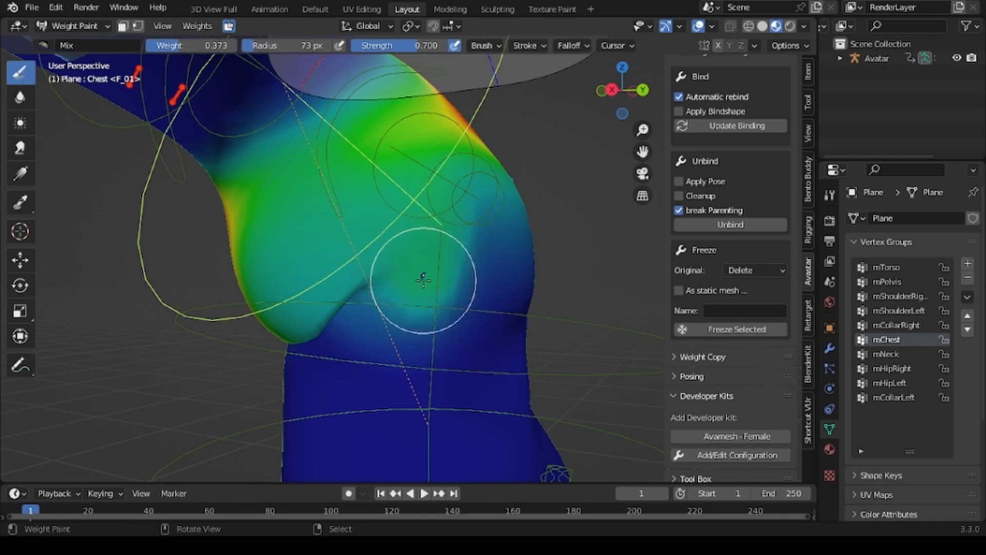
click(21, 203)
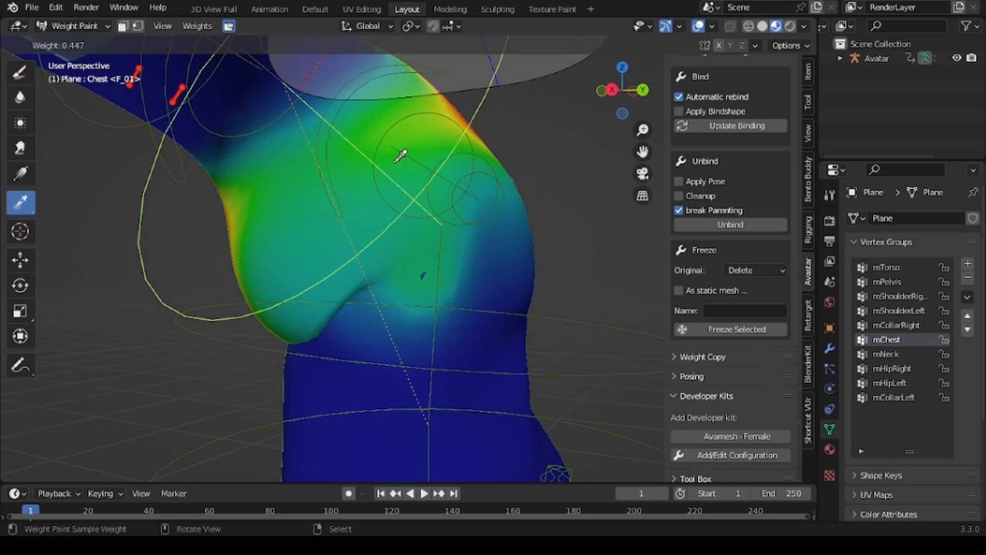
click(20, 75)
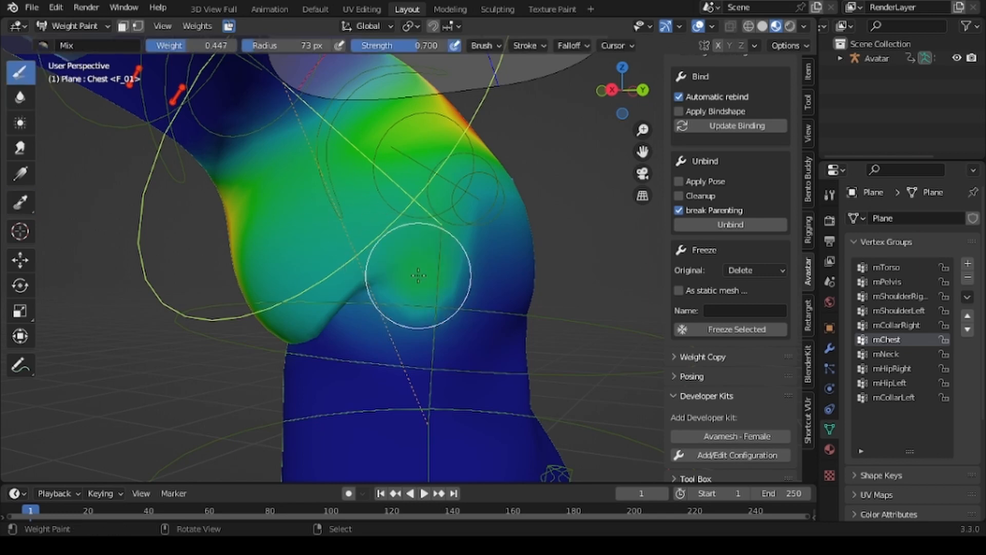
mouse_move(572, 378)
middle_down()
mouse_move(407, 391)
mouse_move(2, 200)
middle_up()
click(21, 98)
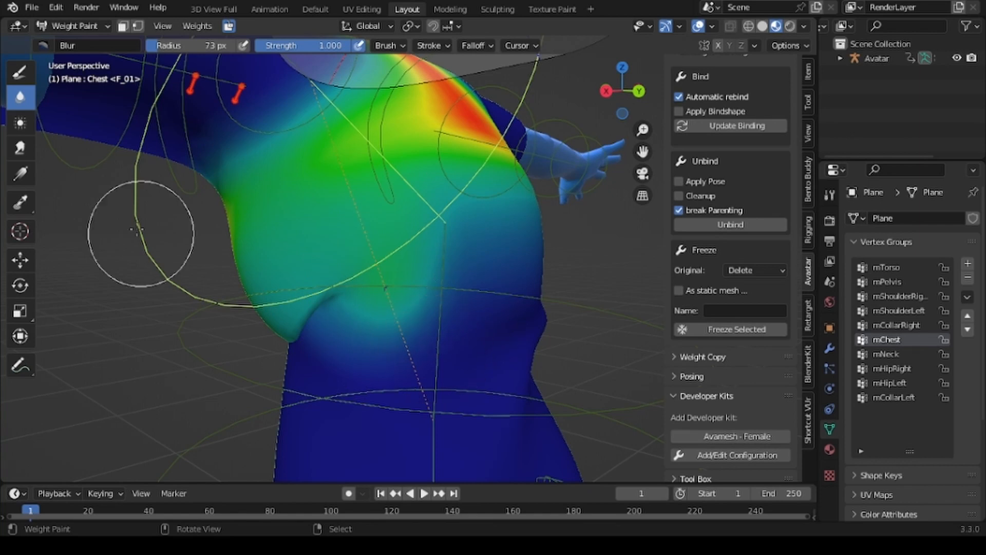
click(20, 78)
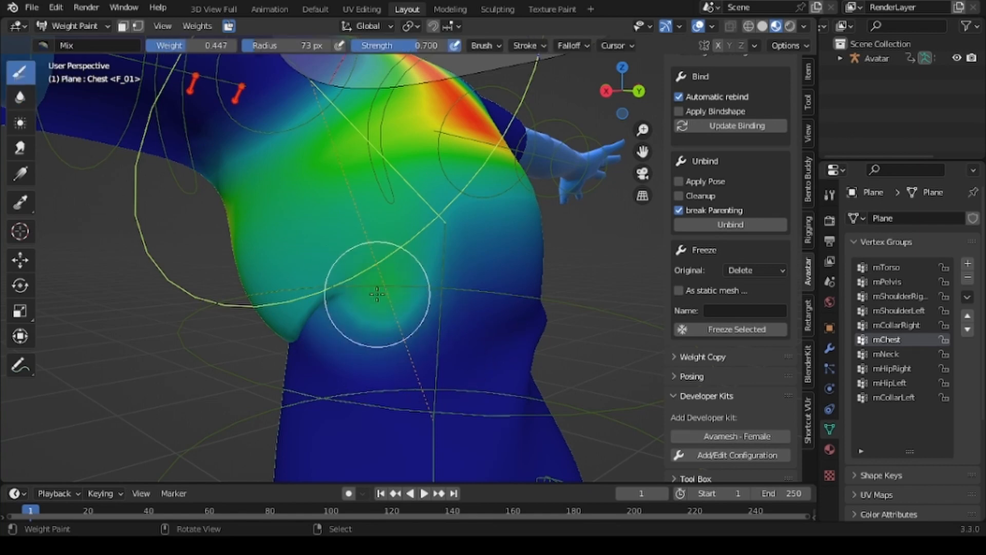
Leave weight painting, select the Avatar armature and put it in Pose Mode.
mouse_move(123, 309)
middle_down()
mouse_move(158, 331)
mouse_move(213, 274)
mouse_move(411, 326)
middle_up()
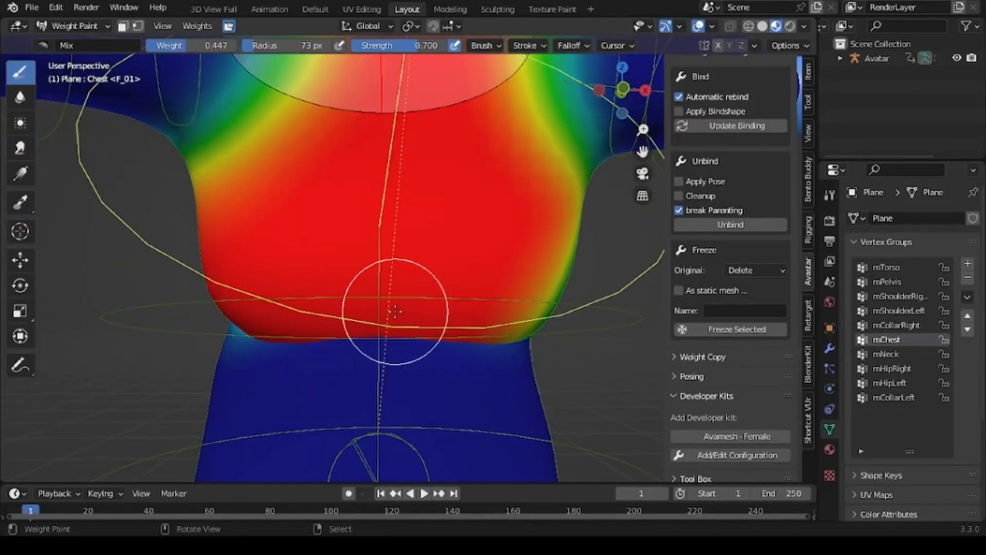
scroll(256, 247, down, 3)
click(103, 26)
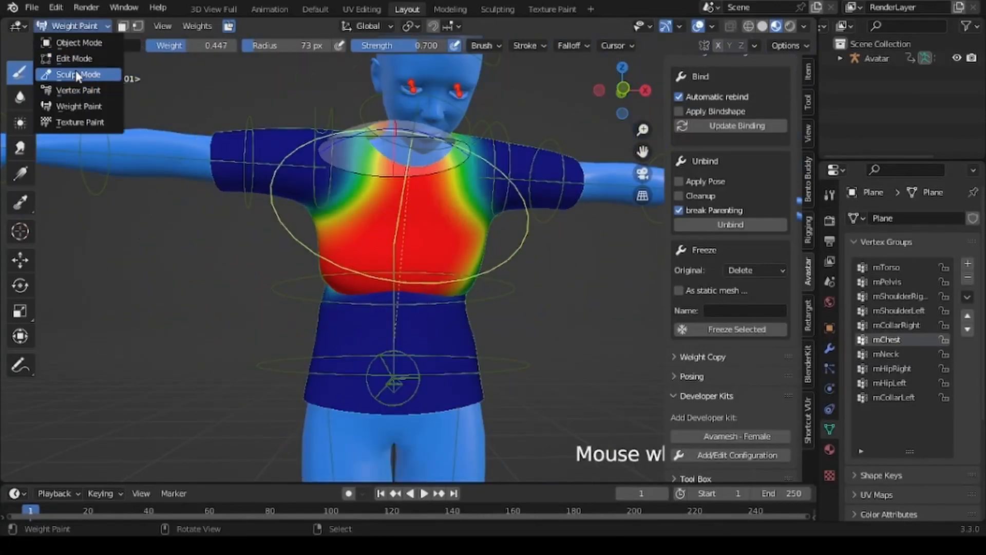
click(61, 44)
click(118, 129)
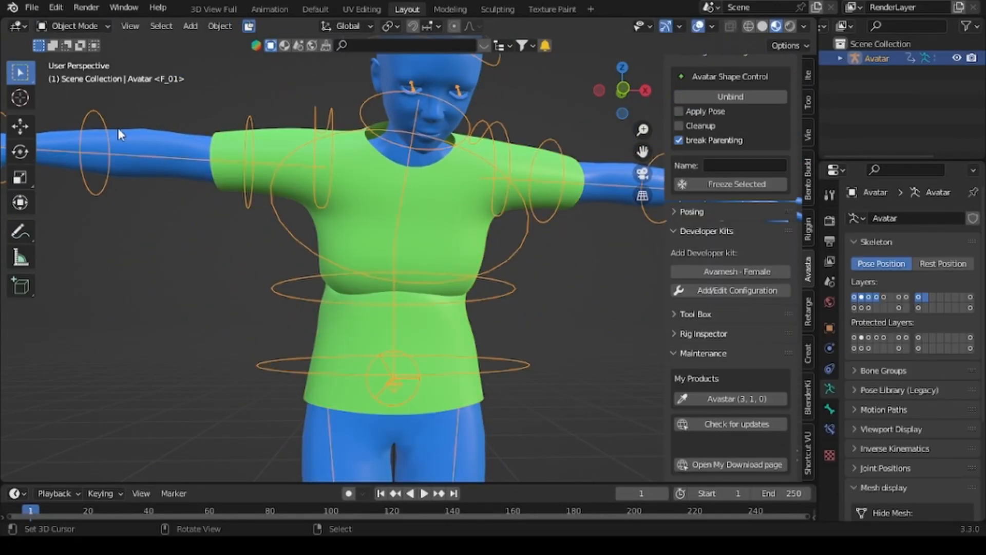
click(97, 26)
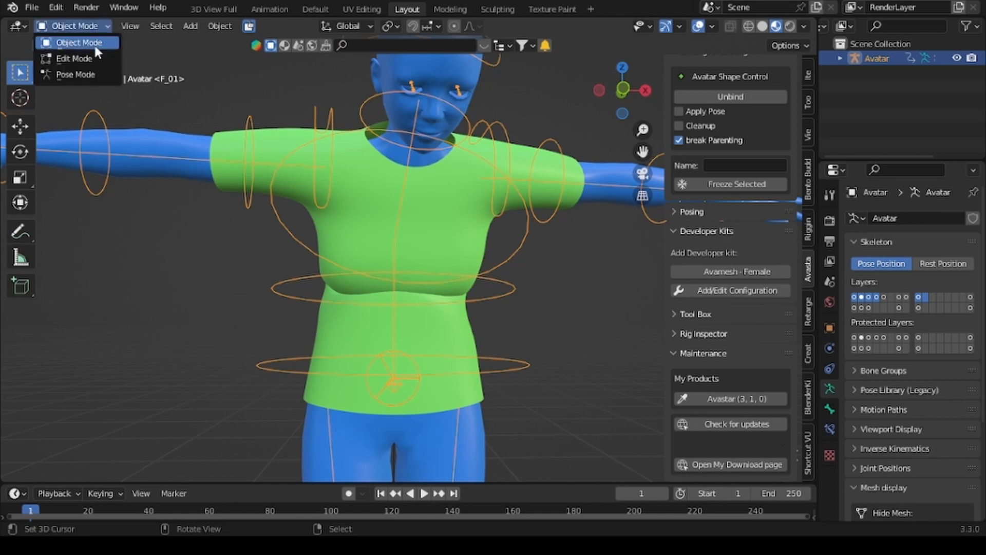
click(82, 73)
Rotate the Chest bone backward and forward in side view to test how the shirt deforms, keeping a forward-leaning pose.
middle_drag(555, 340, 376, 362)
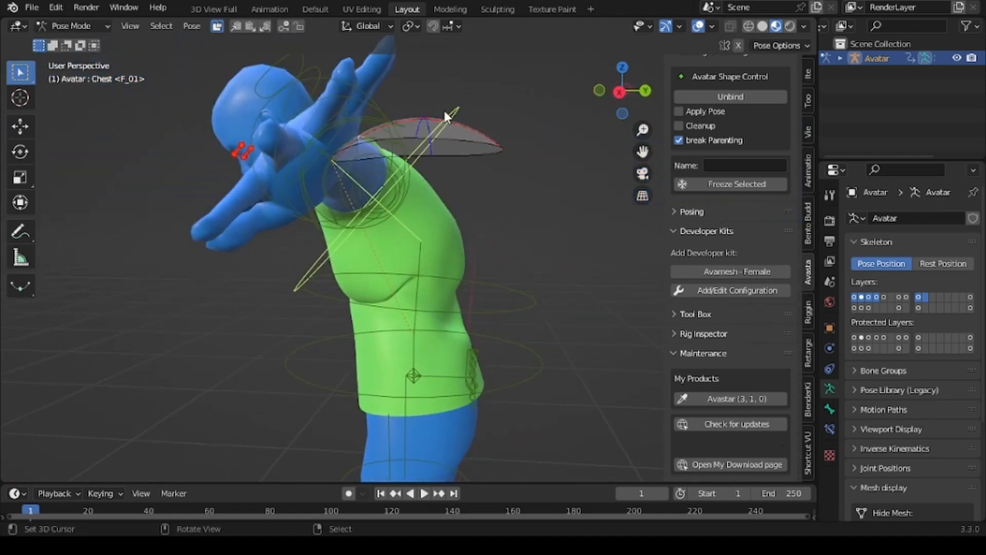
key(r)
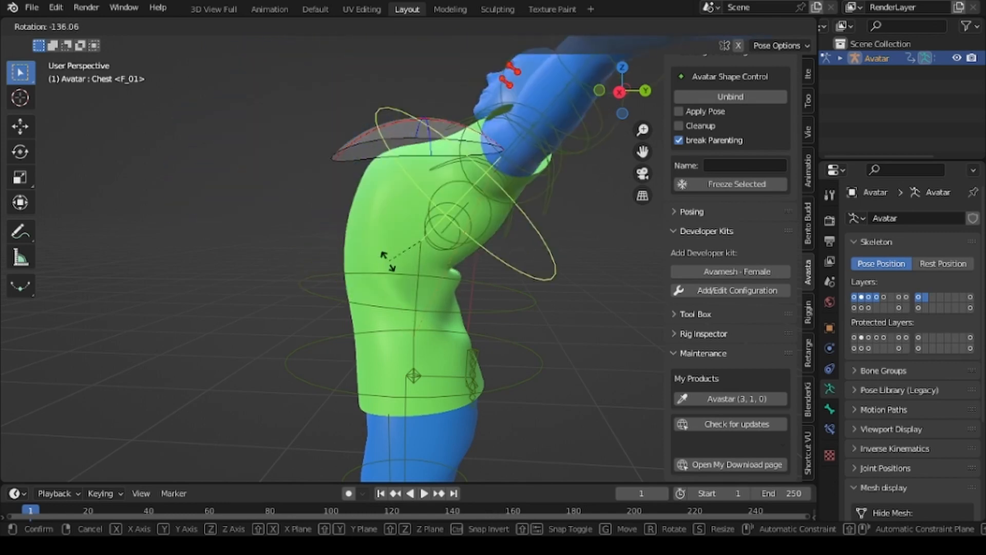
click(344, 216)
middle_drag(344, 215, 486, 306)
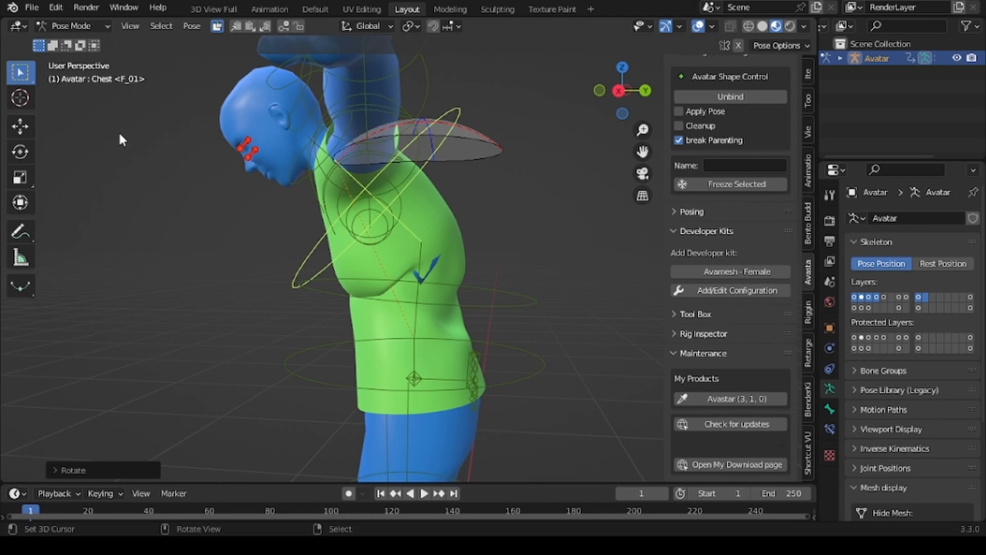
Return to Object Mode, select the green shirt and put it in Weight Paint mode.
click(109, 28)
click(104, 42)
click(442, 238)
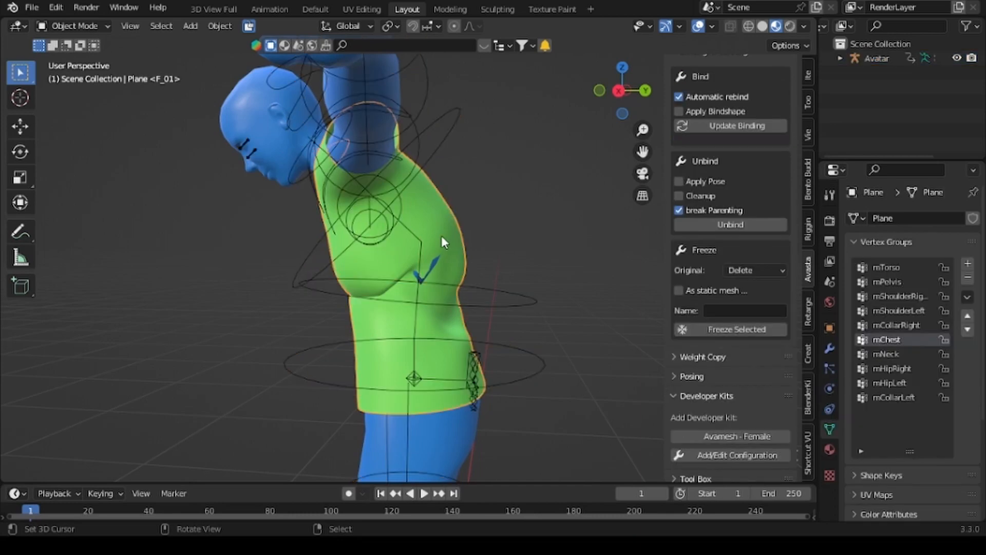
click(103, 26)
click(91, 106)
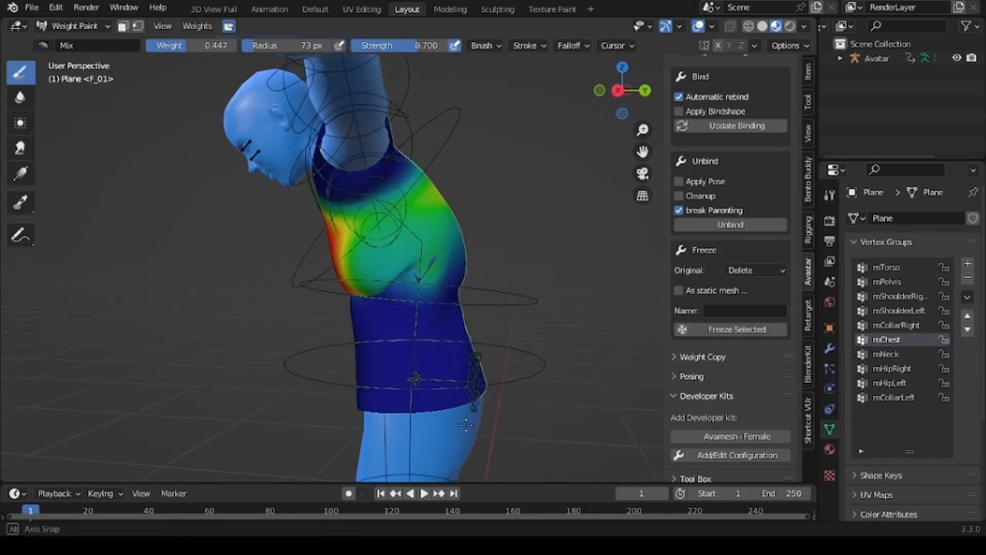
Check the mPelvis weights, and smear the mTorso weights over the side's poke-through patch with the Smear brush at strength 1.000.
middle_drag(466, 425, 414, 413)
scroll(452, 381, up, 5)
click(890, 281)
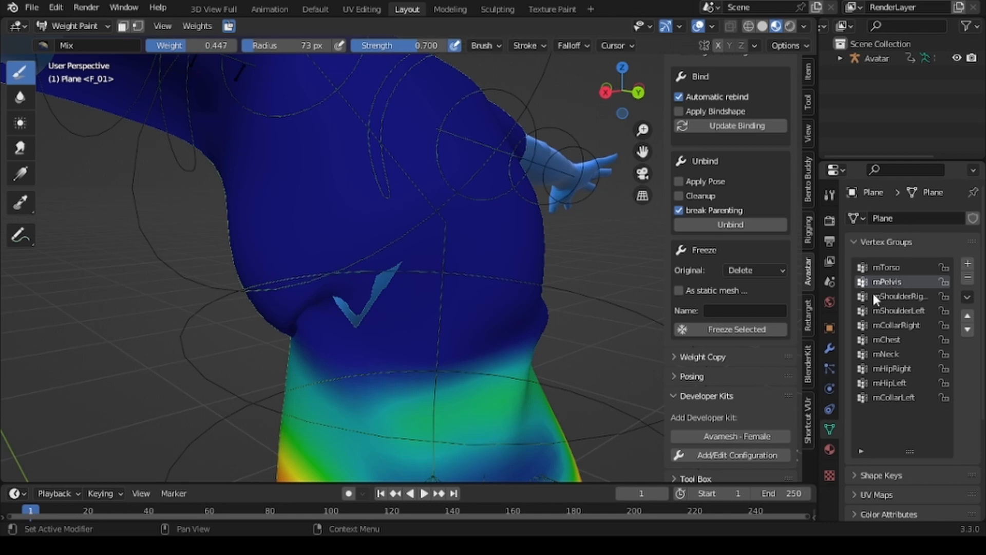
scroll(246, 441, down, 3)
middle_drag(246, 440, 250, 391)
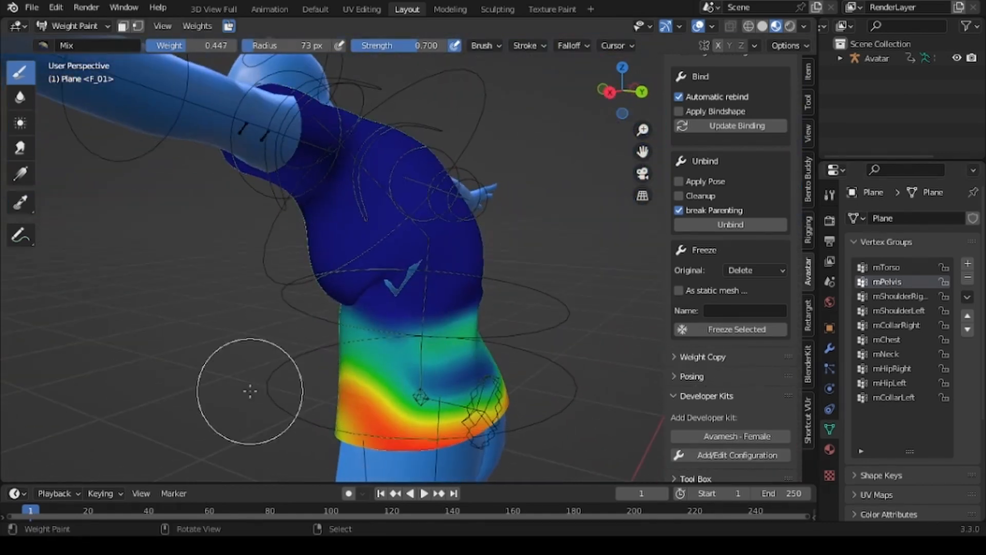
click(893, 267)
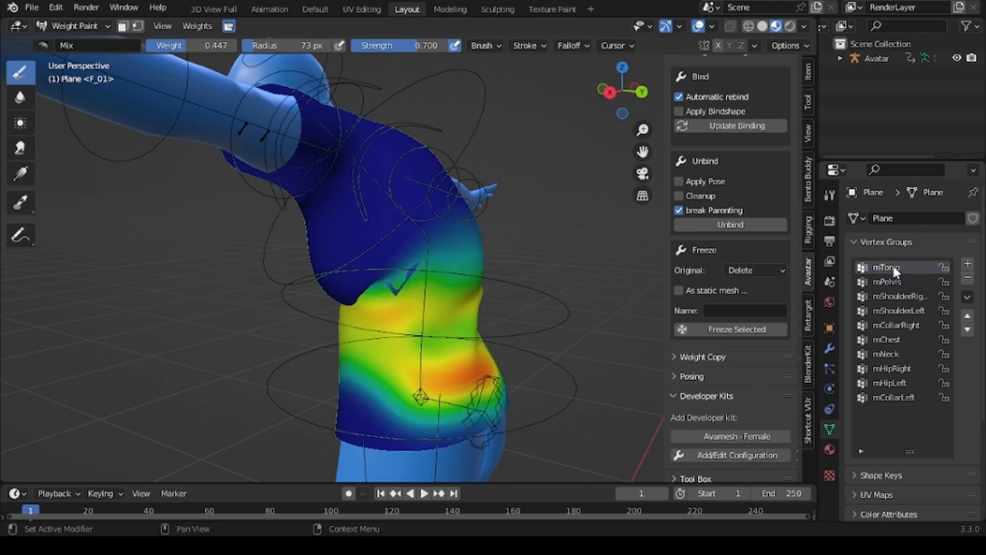
mouse_move(560, 343)
middle_down()
mouse_move(303, 343)
mouse_move(546, 343)
middle_up()
click(19, 97)
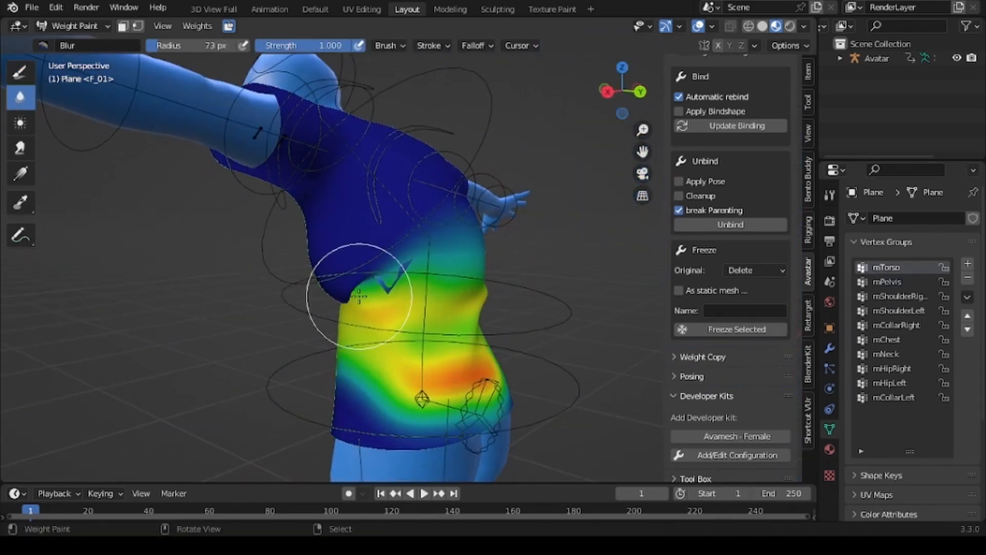
click(20, 149)
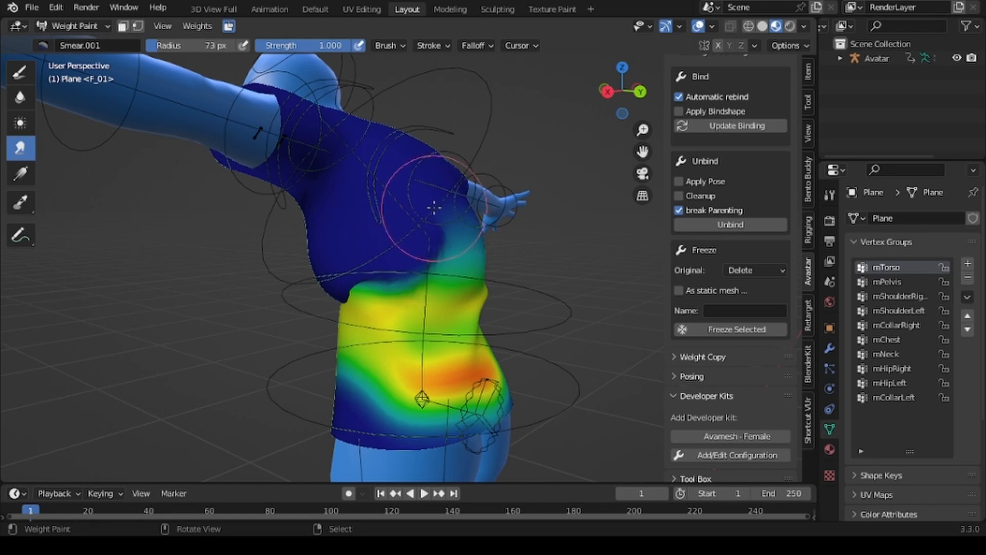
middle_drag(451, 243, 389, 196)
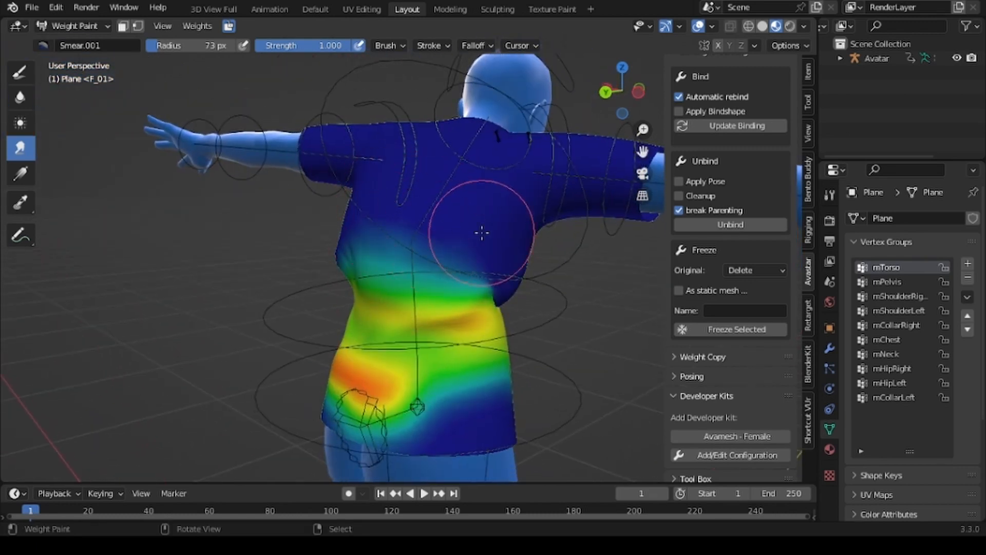
Soften the jagged mTorso weight edge on the shirt's back with the Blur brush at strength 1.000, checking side and front.
middle_drag(482, 233, 184, 236)
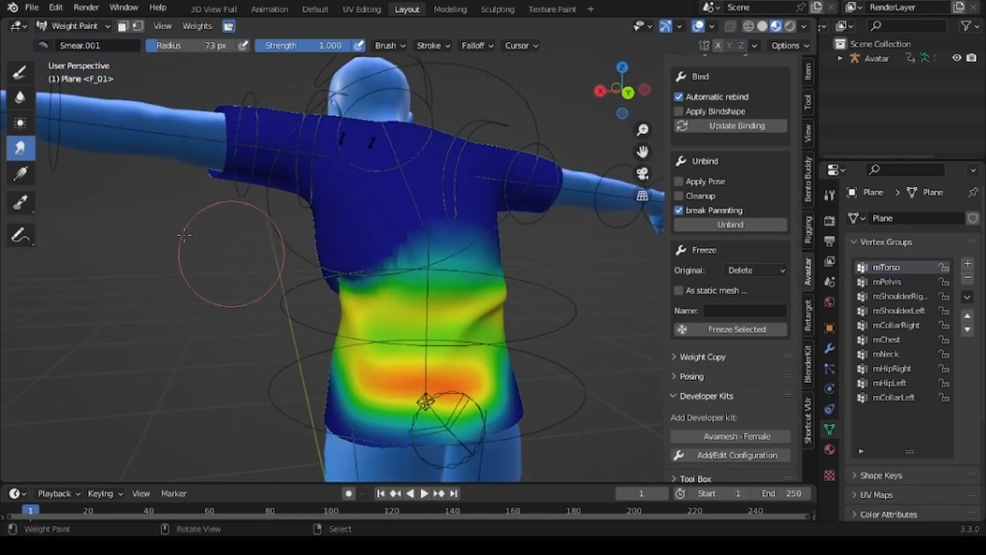
click(19, 102)
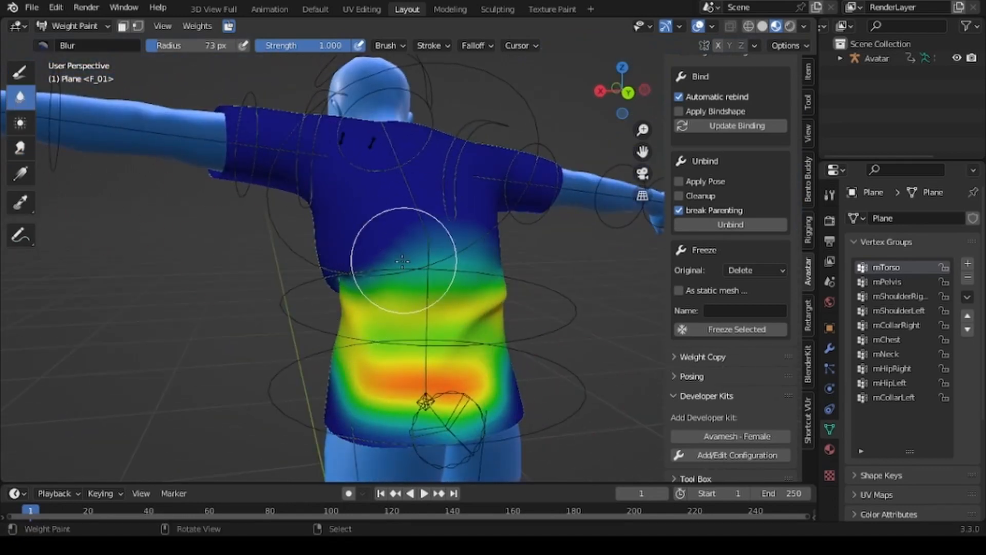
middle_drag(268, 365, 315, 345)
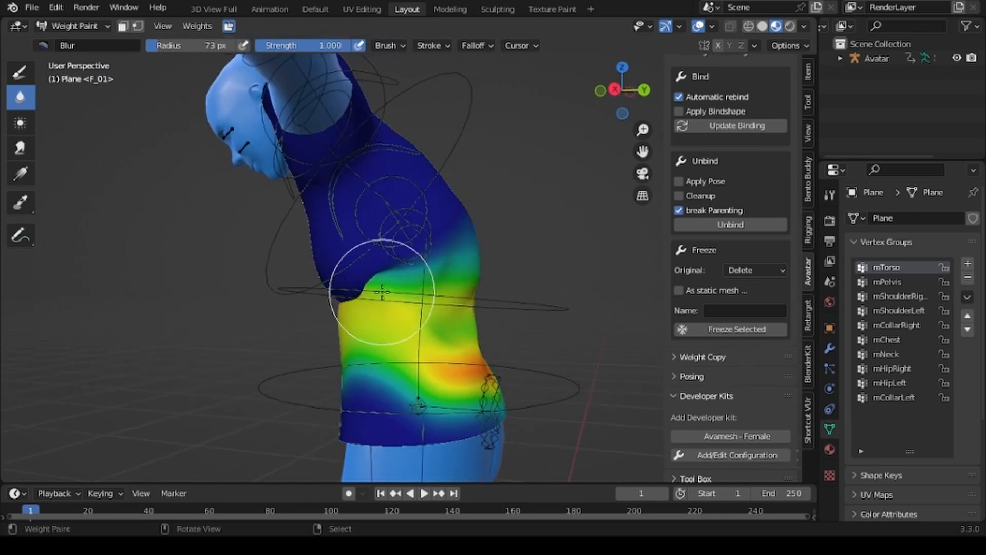
mouse_move(389, 283)
middle_down()
mouse_move(408, 418)
mouse_move(440, 396)
mouse_move(462, 359)
mouse_move(165, 352)
mouse_move(319, 353)
mouse_move(465, 413)
mouse_move(479, 358)
mouse_move(150, 356)
mouse_move(302, 358)
mouse_move(277, 349)
middle_up()
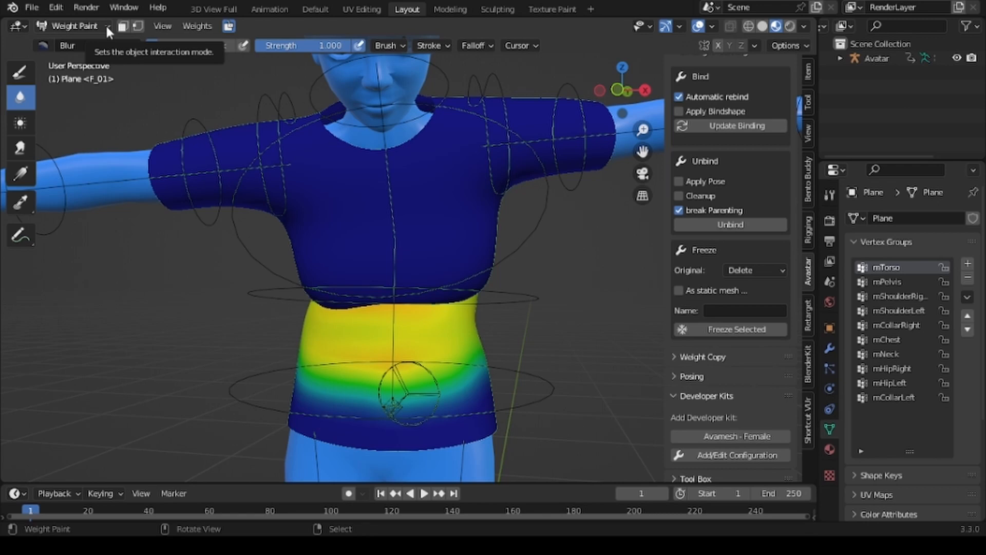
Return to Object Mode, select the Avatar armature and put it in Pose Mode.
click(106, 28)
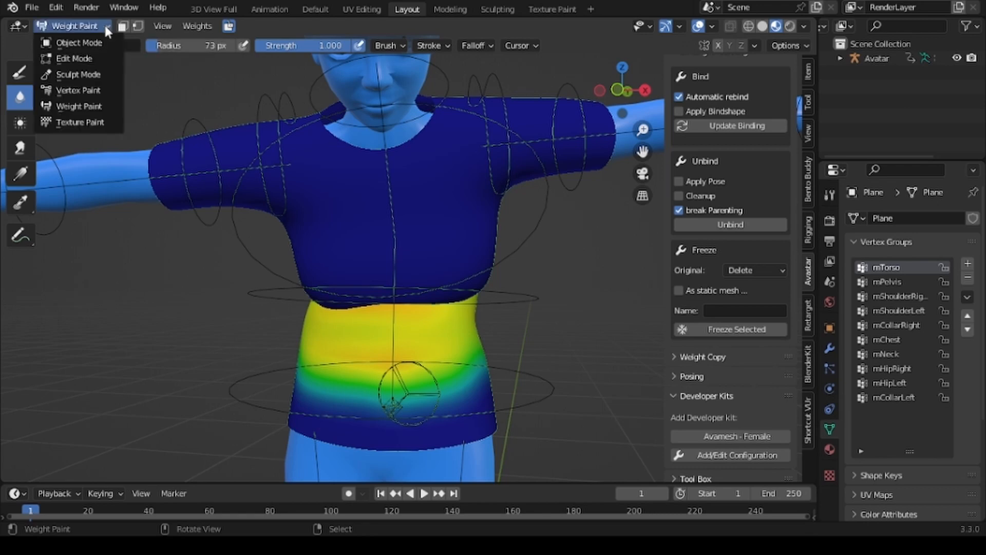
click(75, 41)
click(256, 257)
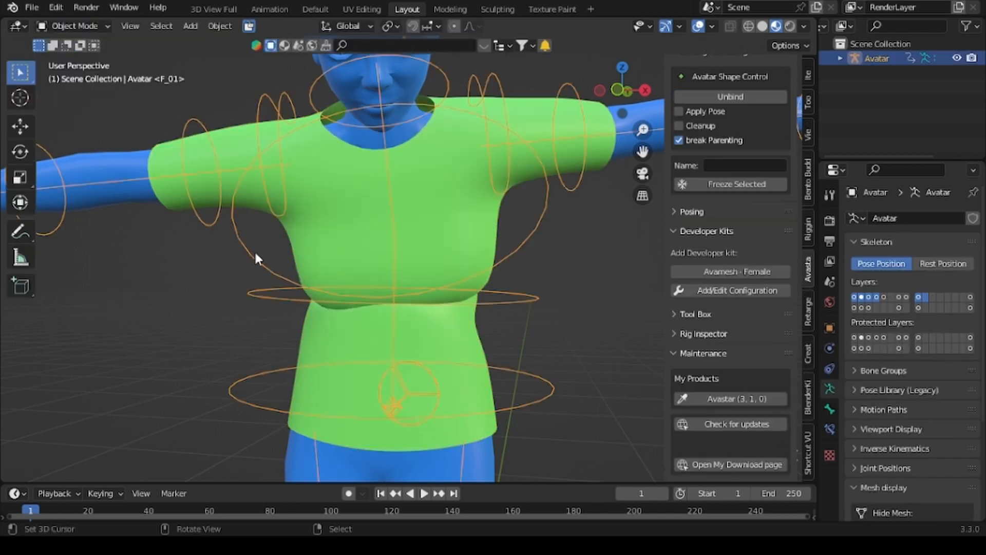
click(103, 26)
click(81, 73)
Rotate the Chest bone forward and backward in side view to test the shirt, leaving the upper body upright.
scroll(499, 364, down, 3)
middle_drag(499, 364, 350, 377)
key(r)
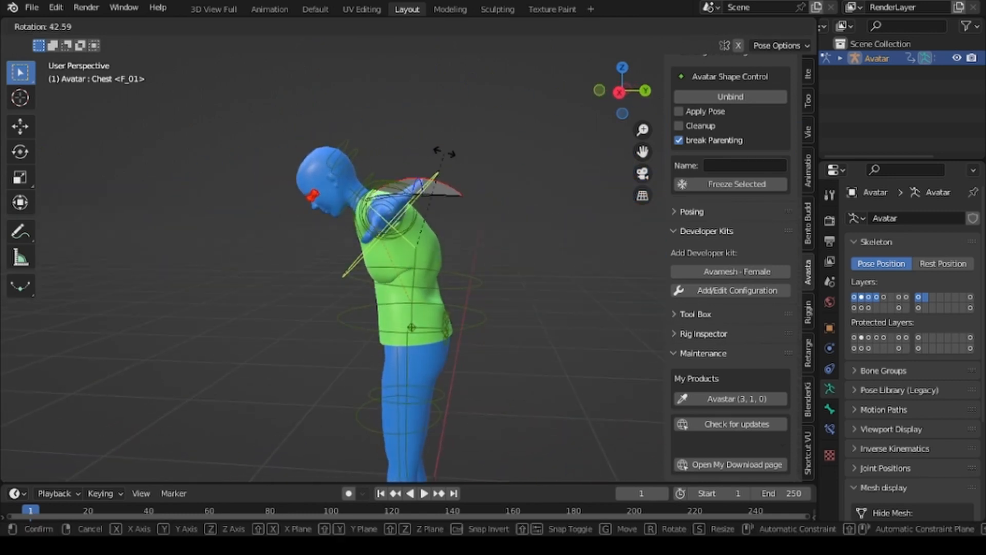
click(444, 153)
click(351, 271)
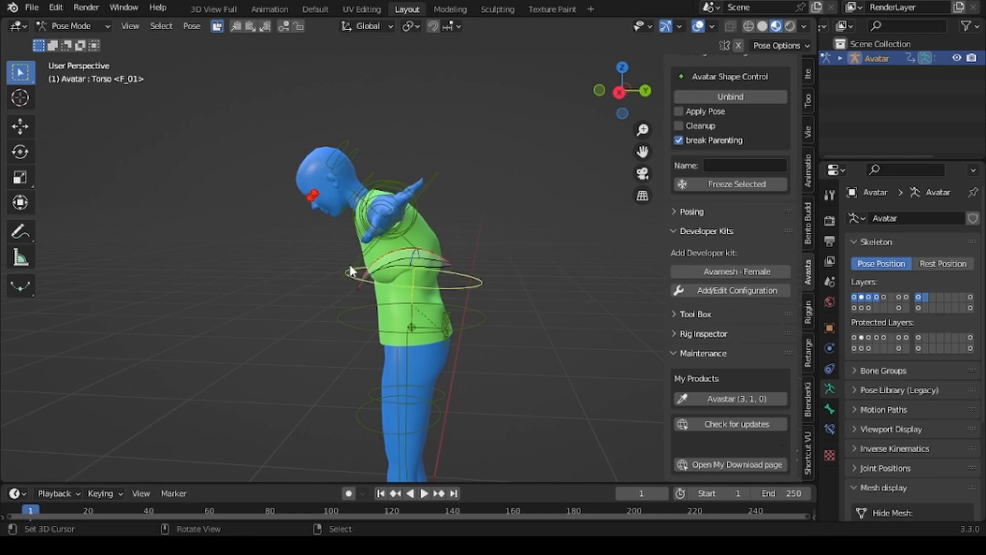
click(373, 252)
key(r)
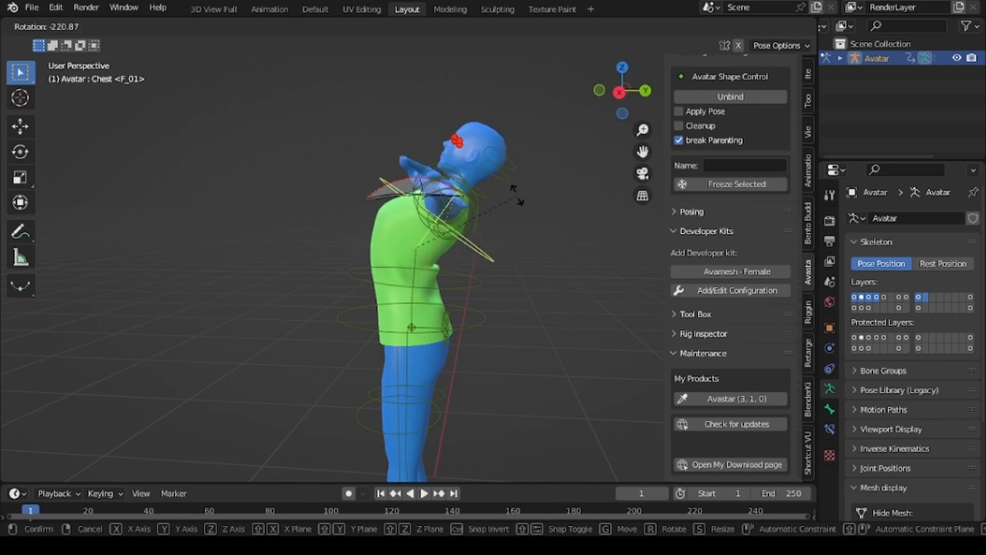
click(460, 183)
Rotate the Torso bone to bend the avatar deeply forward at the waist.
click(344, 279)
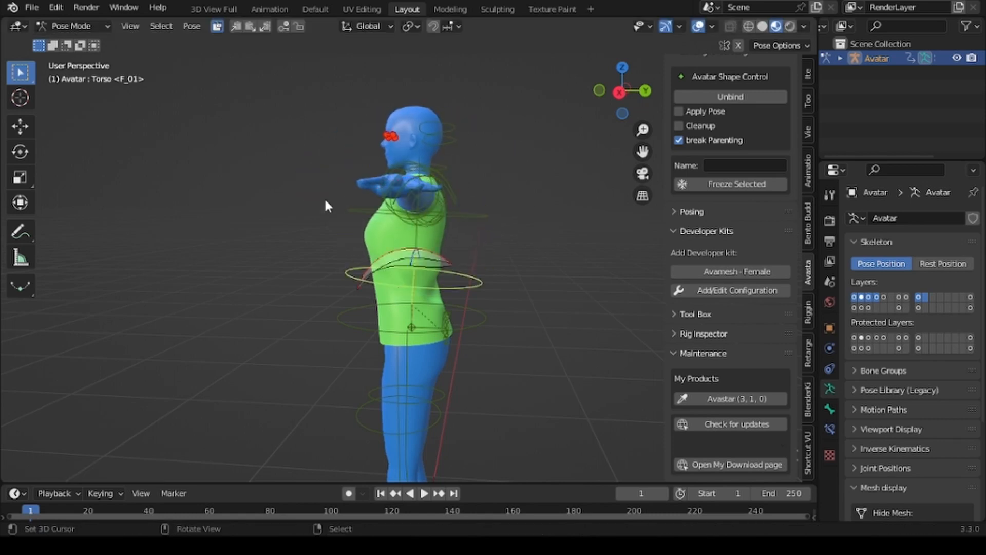
key(r)
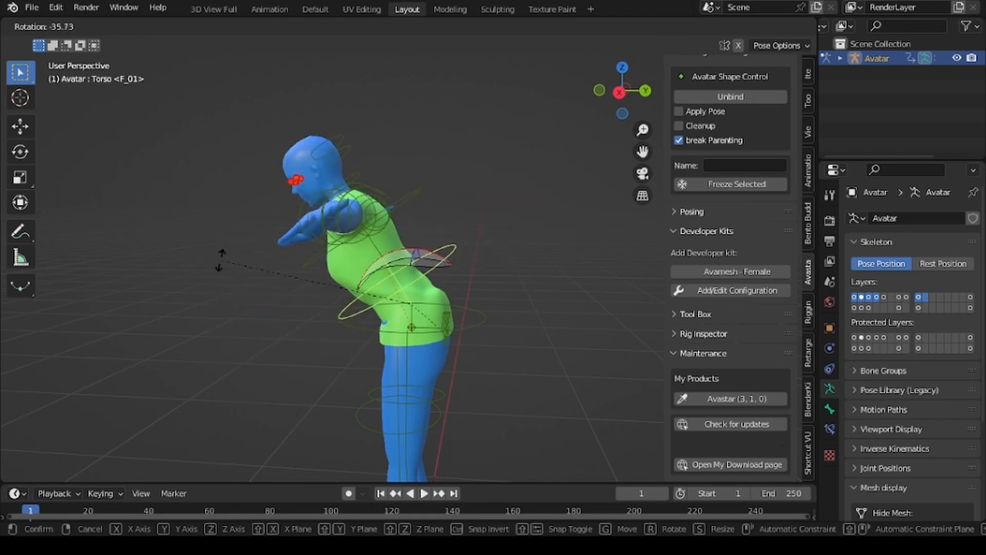
click(220, 295)
middle_drag(226, 316, 438, 346)
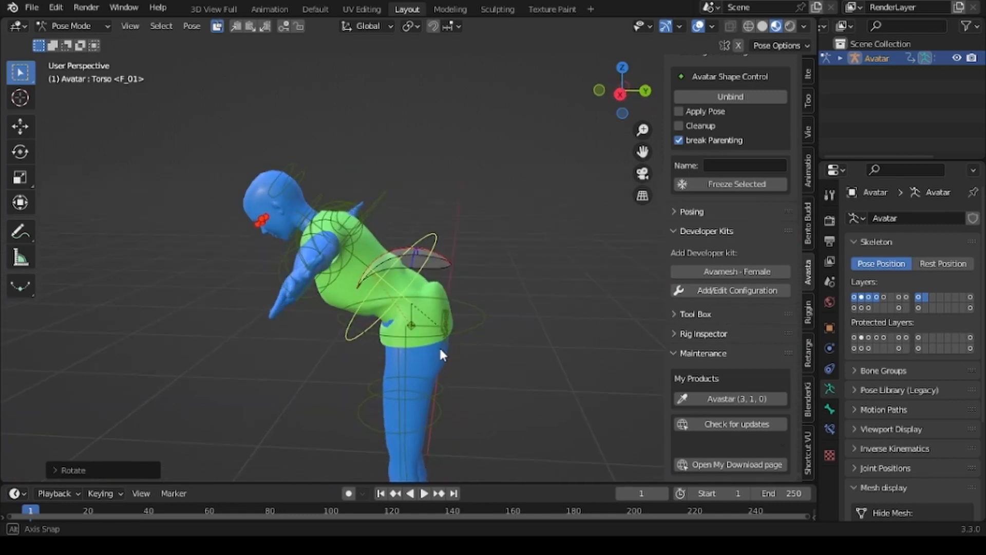
Leave Pose Mode, select the green shirt and put it in Weight Paint mode.
click(344, 292)
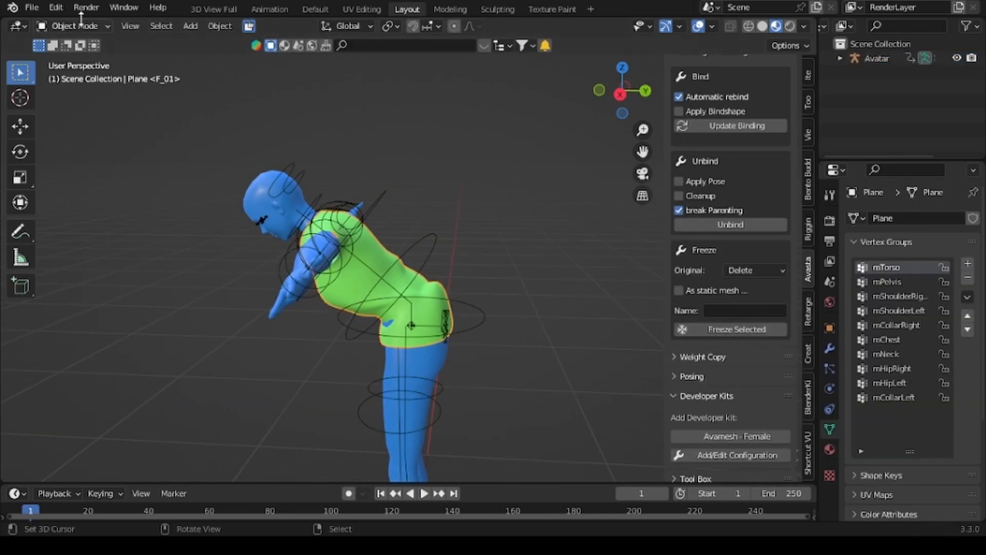
click(96, 24)
click(79, 105)
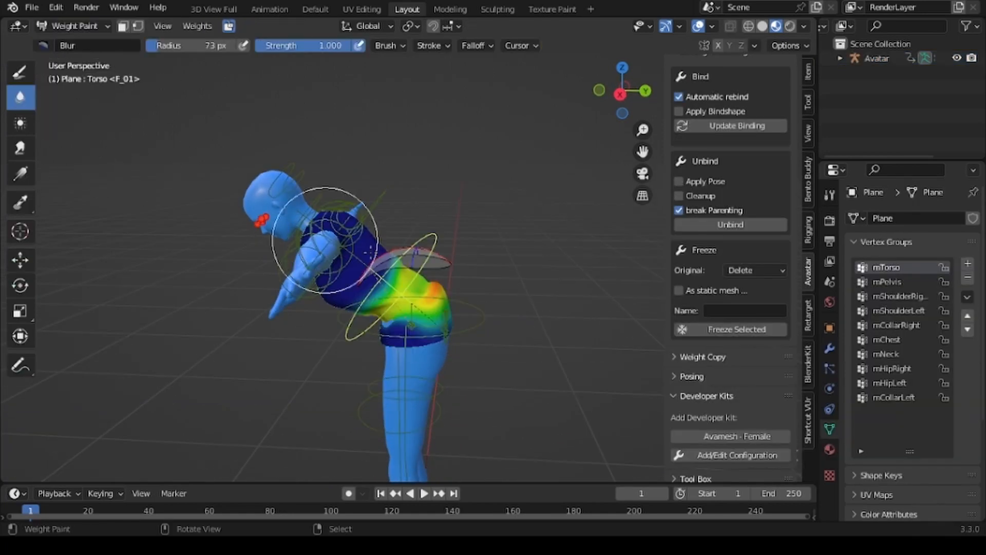
middle_drag(531, 321, 215, 318)
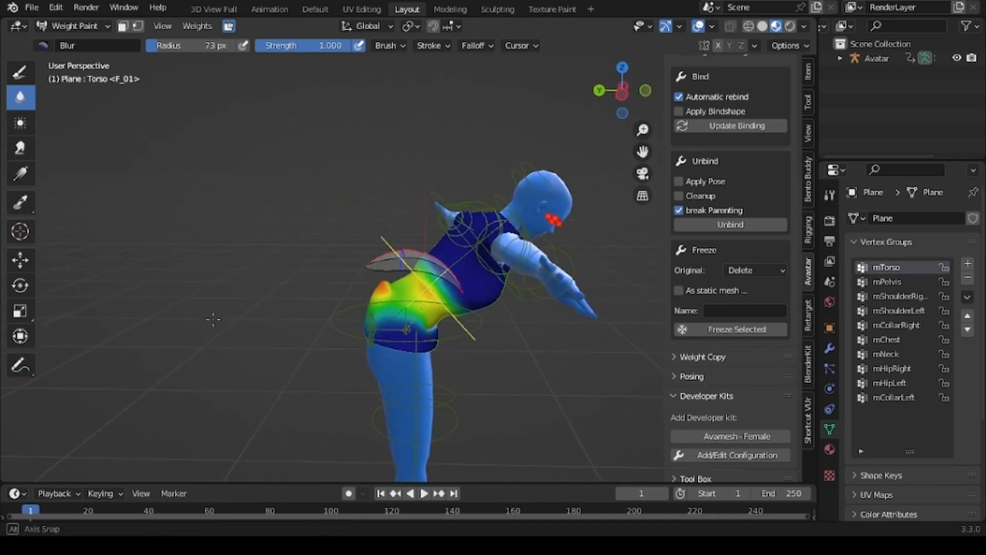
Check the mHipLeft and mHipRight weights, try smearing the mPelvis weights up over the front poke-through gap, and undo the smear.
click(886, 383)
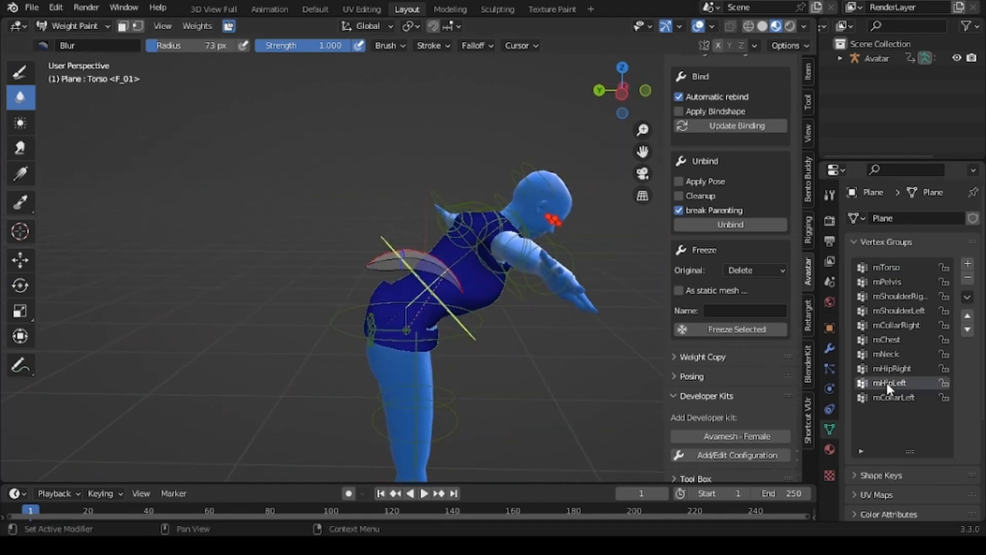
click(892, 368)
middle_drag(536, 310, 380, 226)
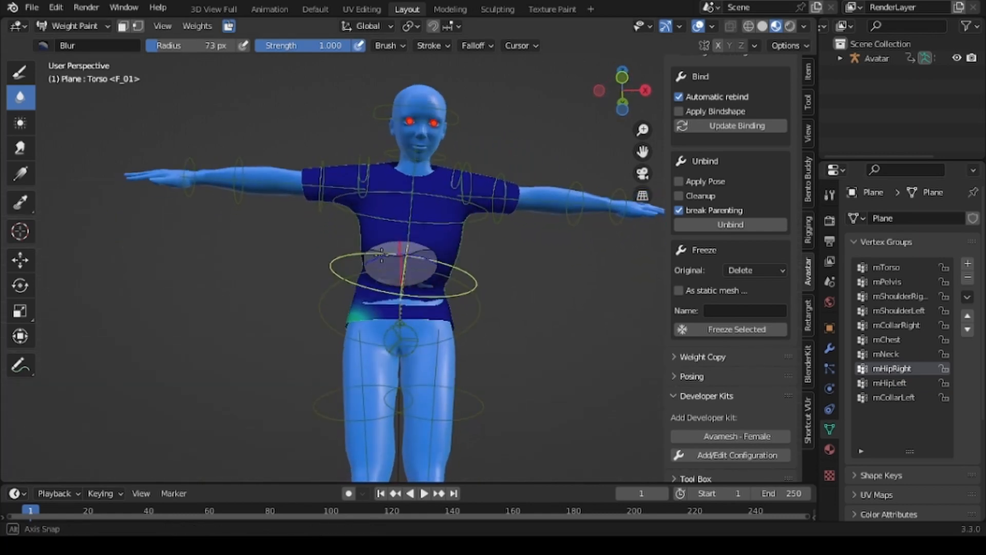
click(887, 281)
mouse_move(563, 364)
middle_down()
mouse_move(611, 339)
mouse_move(563, 364)
middle_up()
scroll(563, 364, up, 6)
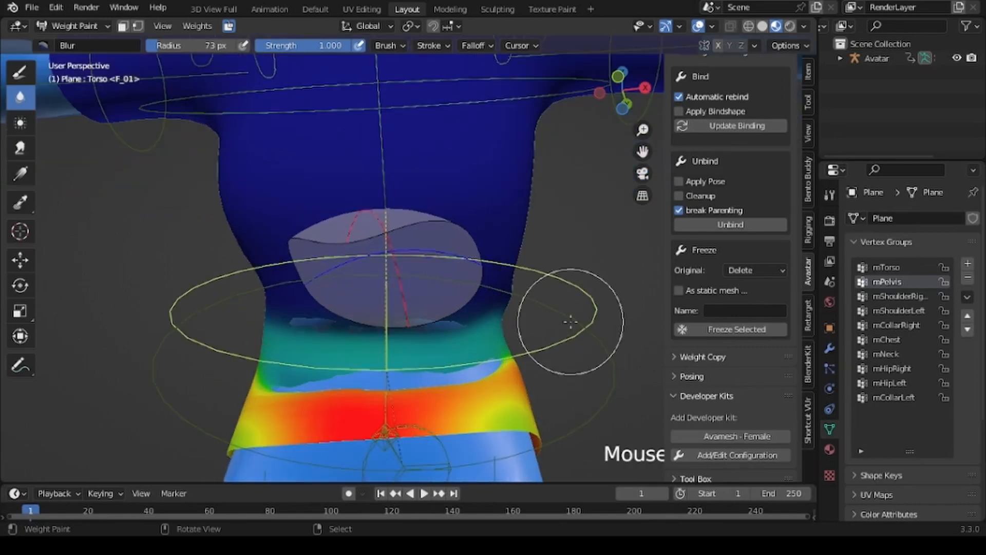
shift+middle_drag(489, 349, 463, 267)
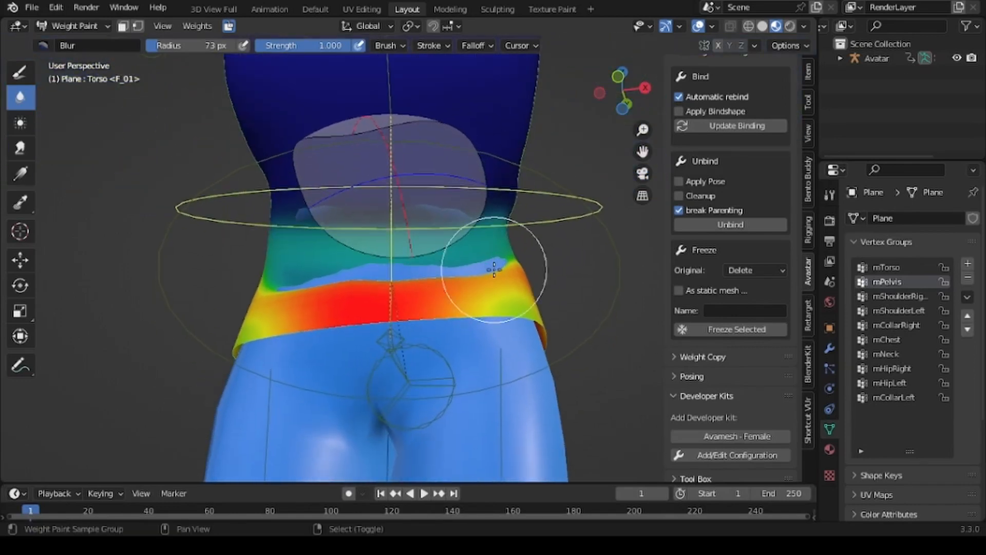
click(20, 149)
drag(355, 278, 322, 258)
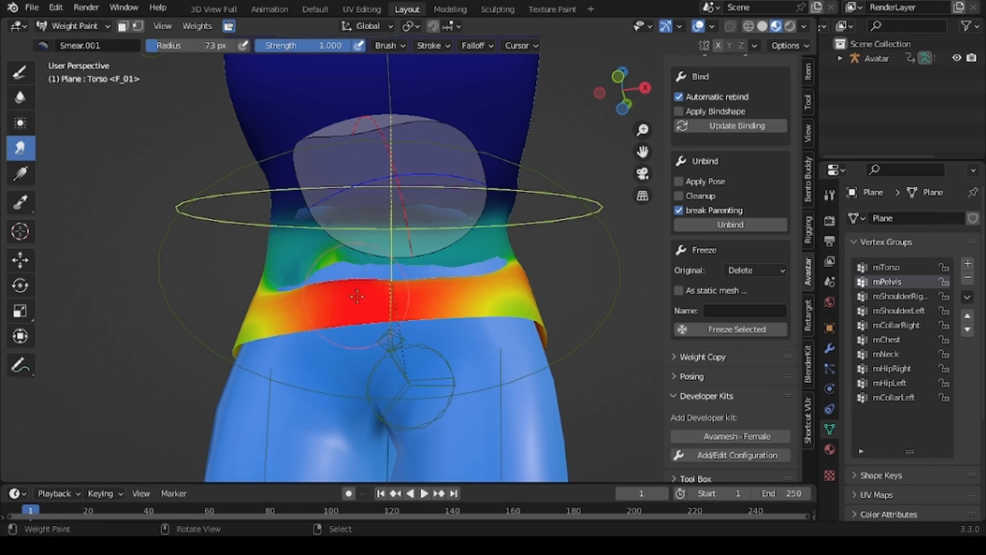
key(ctrl+z)
key(ctrl+z)
Sample the mPelvis weight of 0.384 on the shirt's back and paint it over the low-weight patch there at strength 0.700.
middle_drag(370, 309, 484, 419)
middle_drag(660, 396, 688, 396)
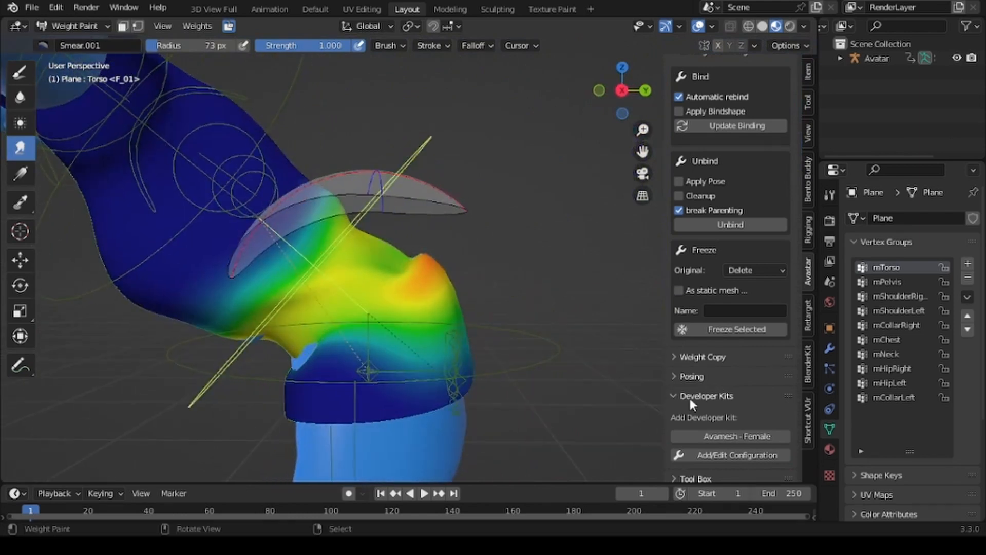
click(895, 282)
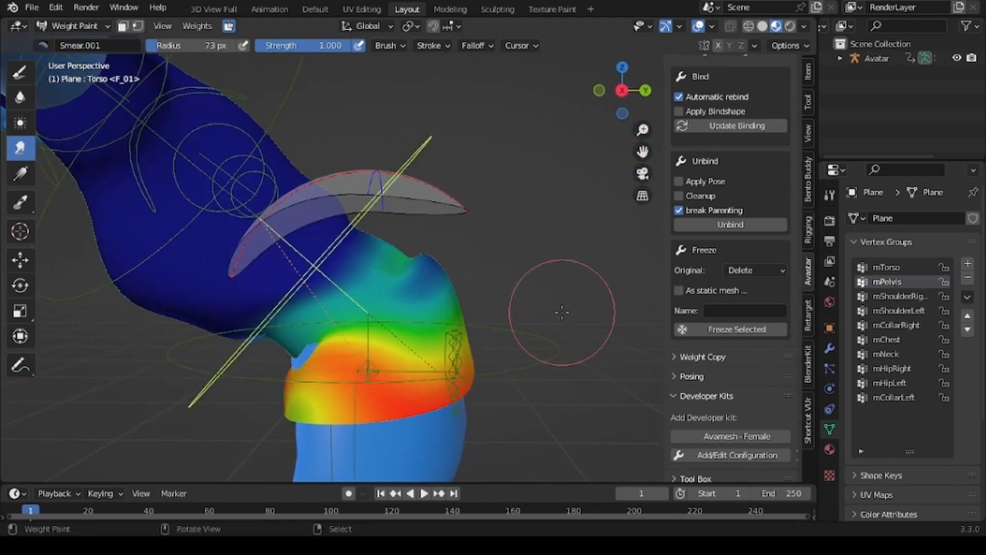
mouse_move(562, 313)
middle_down()
mouse_move(290, 347)
mouse_move(394, 363)
mouse_move(423, 345)
mouse_move(401, 326)
middle_up()
click(23, 201)
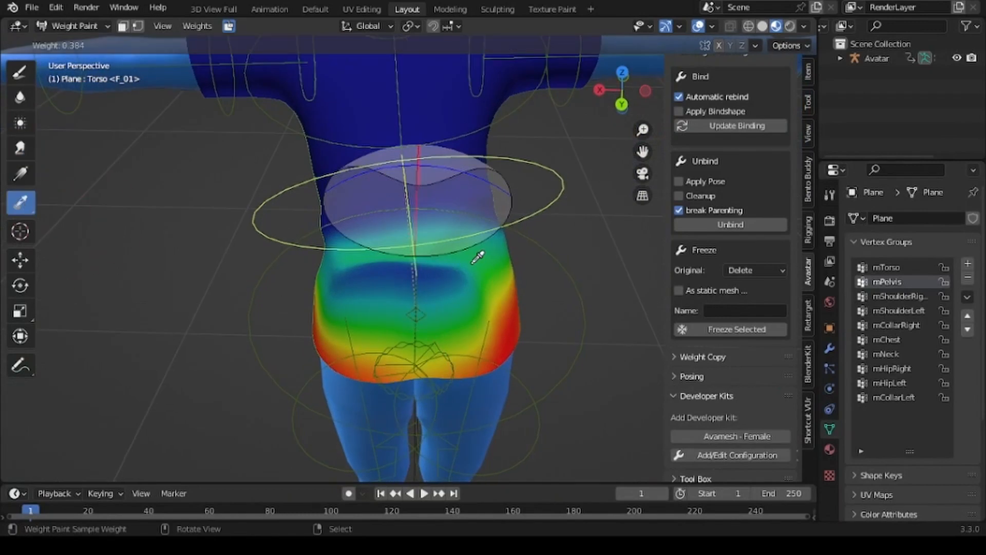
click(18, 74)
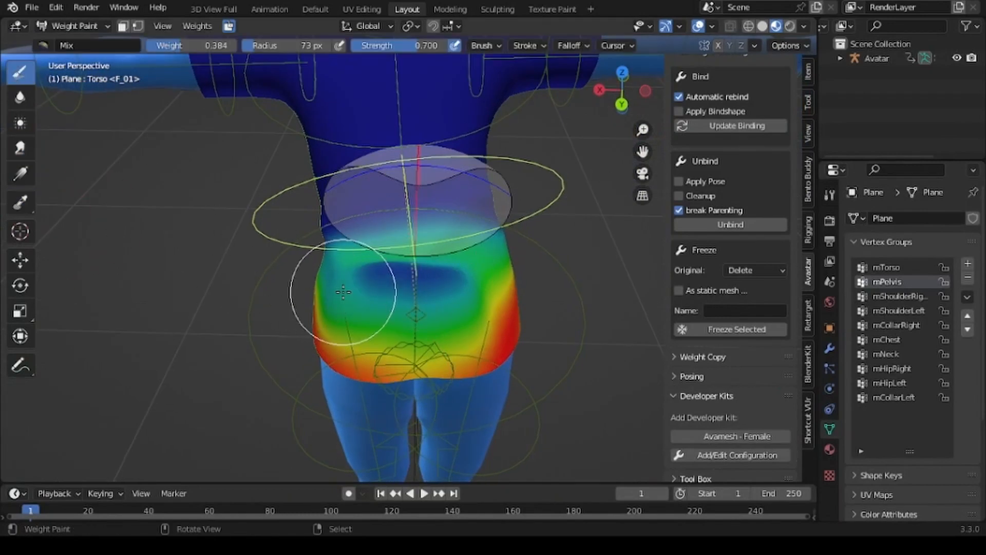
middle_drag(522, 341, 359, 406)
Paint the mTorso weights at 0.384 over the high-weight band across the shirt's lower back.
click(880, 267)
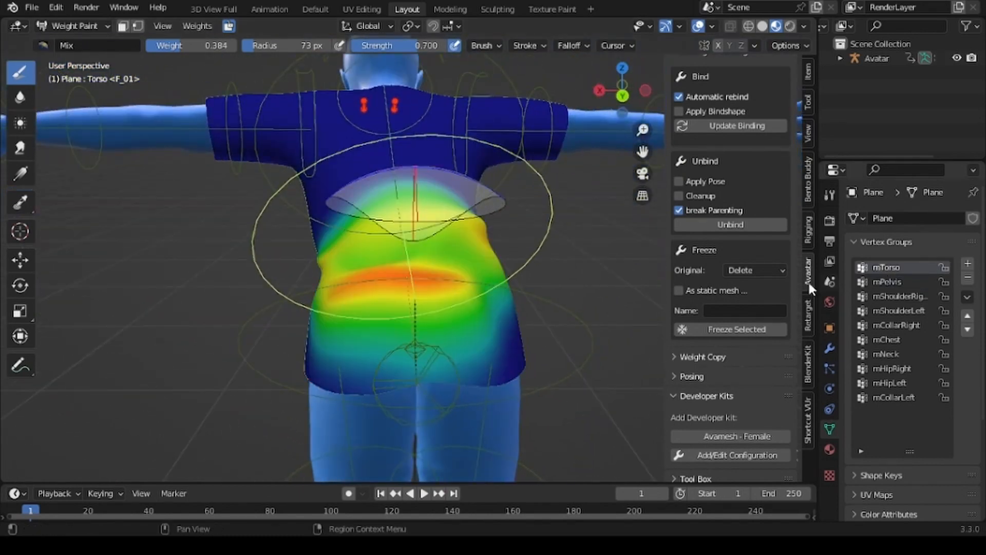
middle_drag(594, 359, 594, 390)
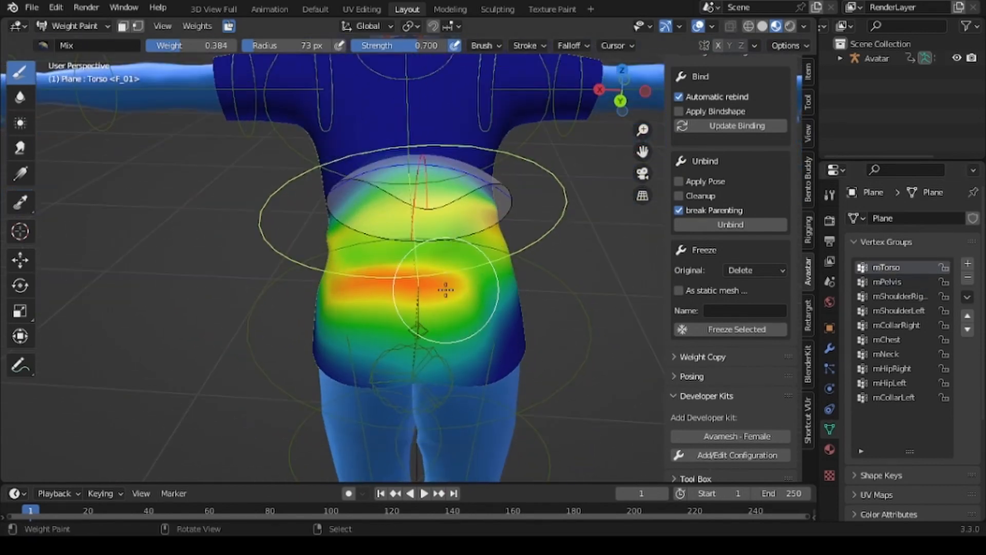
mouse_move(444, 286)
mouse_down()
mouse_move(352, 282)
mouse_move(330, 293)
mouse_move(472, 290)
mouse_up()
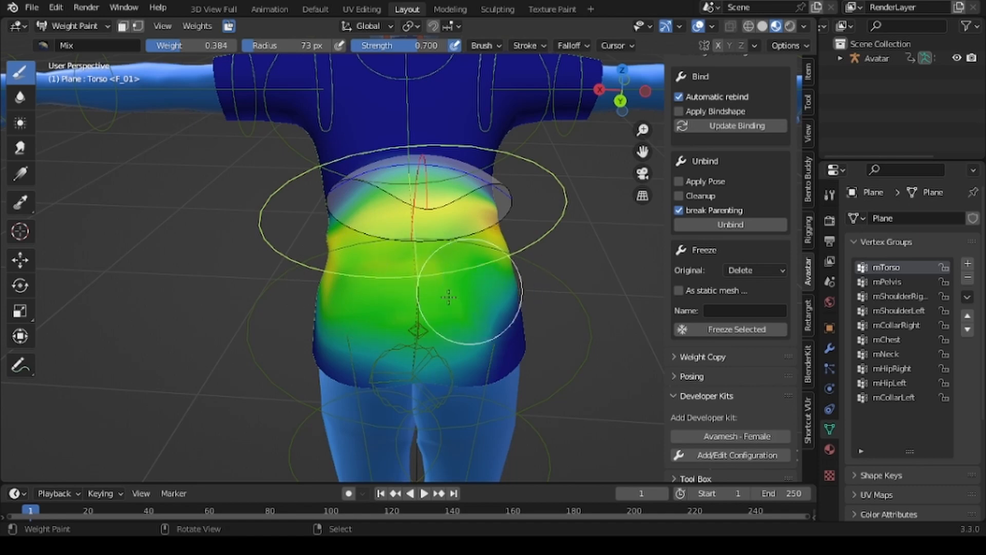
Try painting the mTorso weights at 0.384 over the poke-through gap on the shirt's front, and undo the stroke.
mouse_move(452, 293)
middle_down()
mouse_move(348, 319)
mouse_move(312, 348)
middle_up()
drag(312, 347, 342, 350)
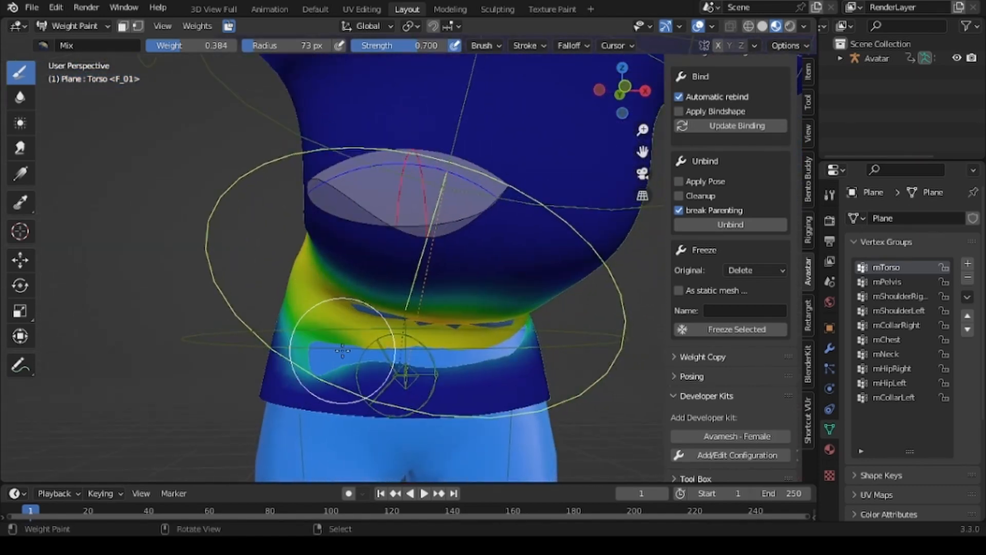
key(ctrl+z)
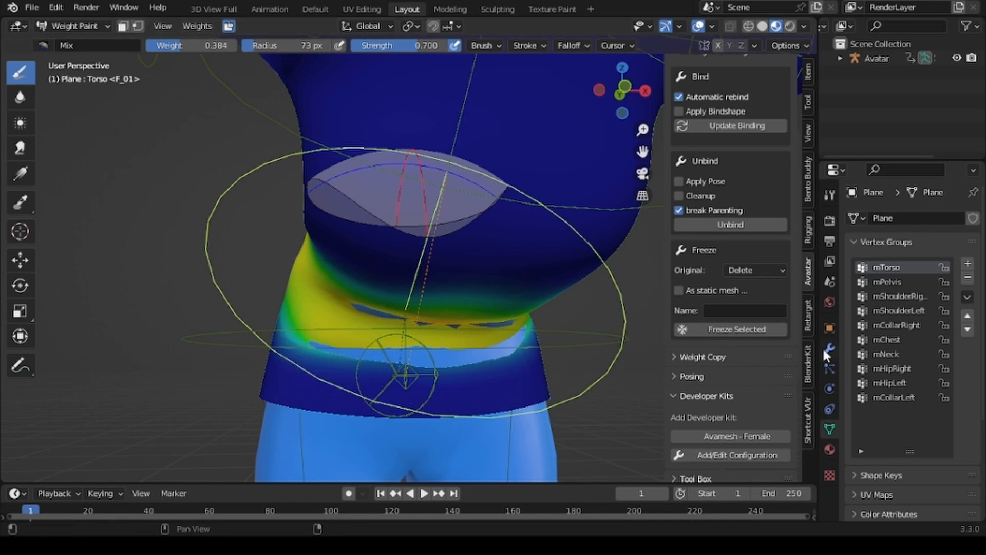
Sample the mPelvis weight of 0.915, try painting it across the shirt's front poke-through gap, and undo the strokes.
click(887, 281)
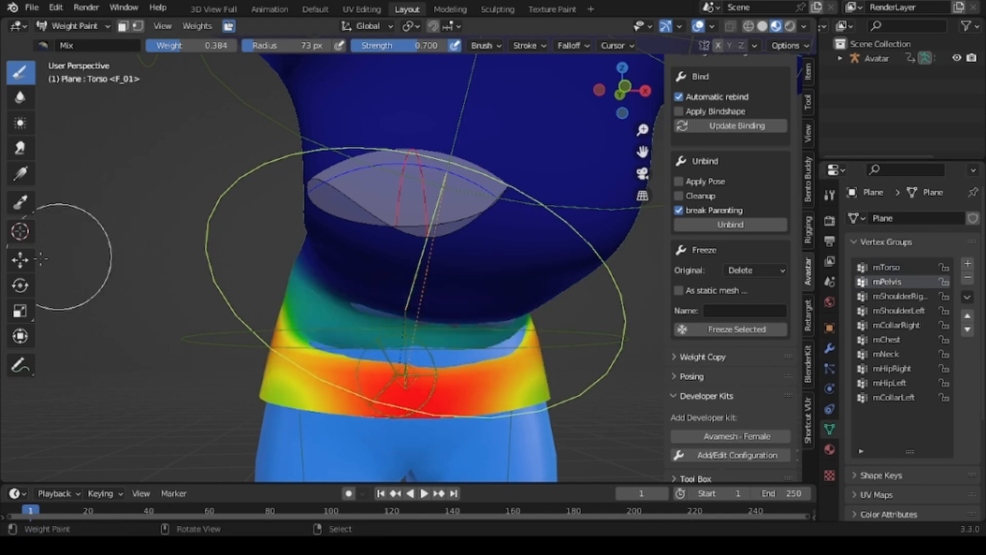
click(20, 203)
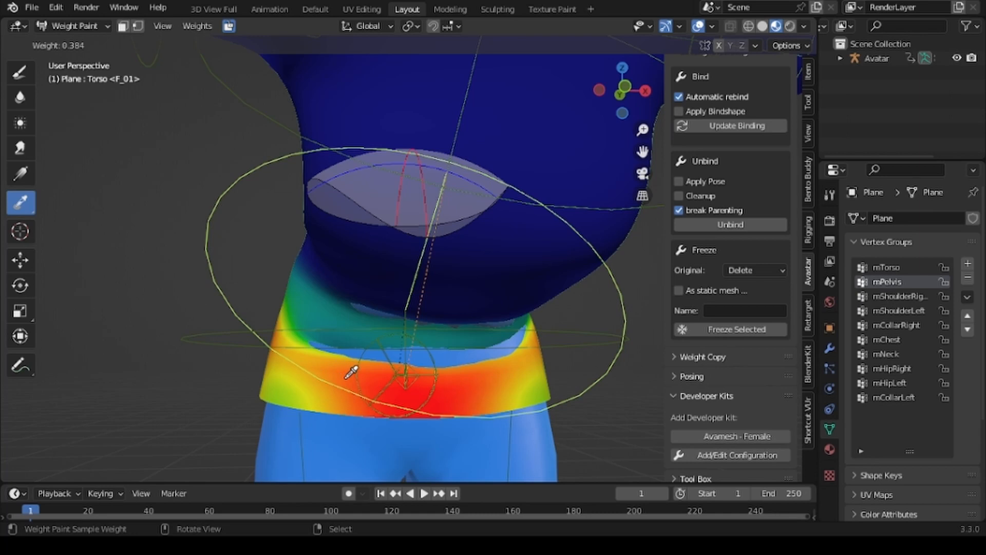
click(20, 72)
drag(278, 343, 397, 365)
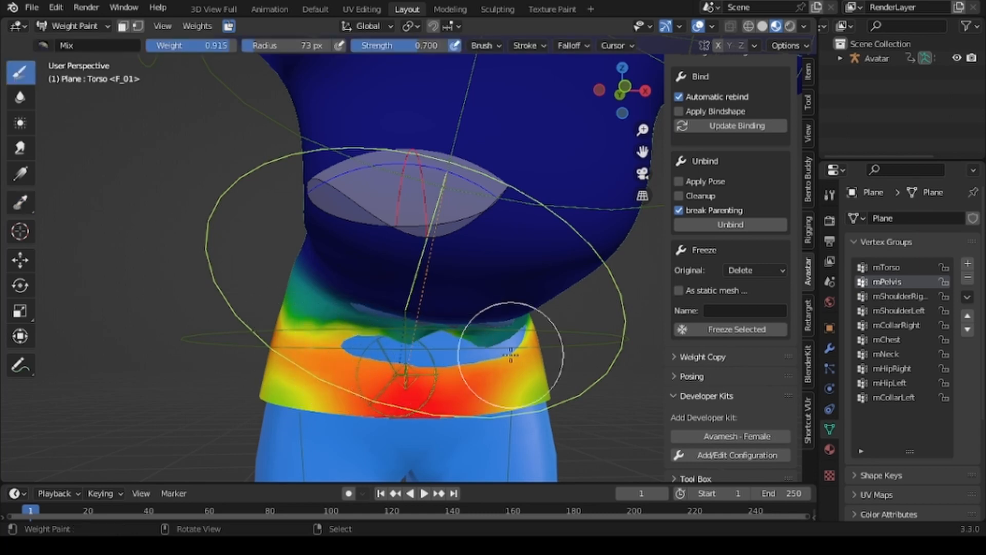
key(ctrl+z)
key(ctrl+z)
key(ctrl+z)
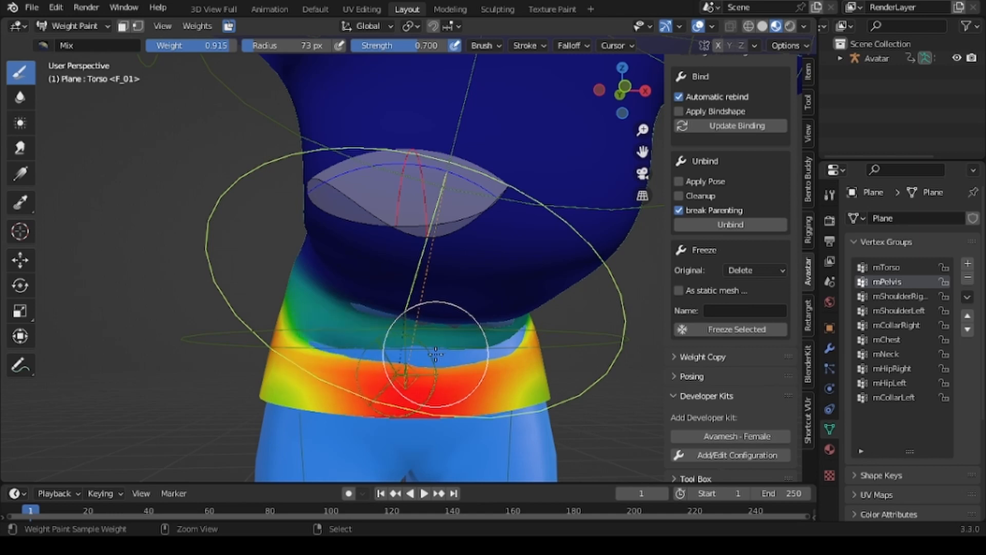
Sample a weight of 0.000 in the mChest group and paint it at strength 0.700 across the poke-through gap on the shirt's front.
middle_drag(164, 334, 146, 345)
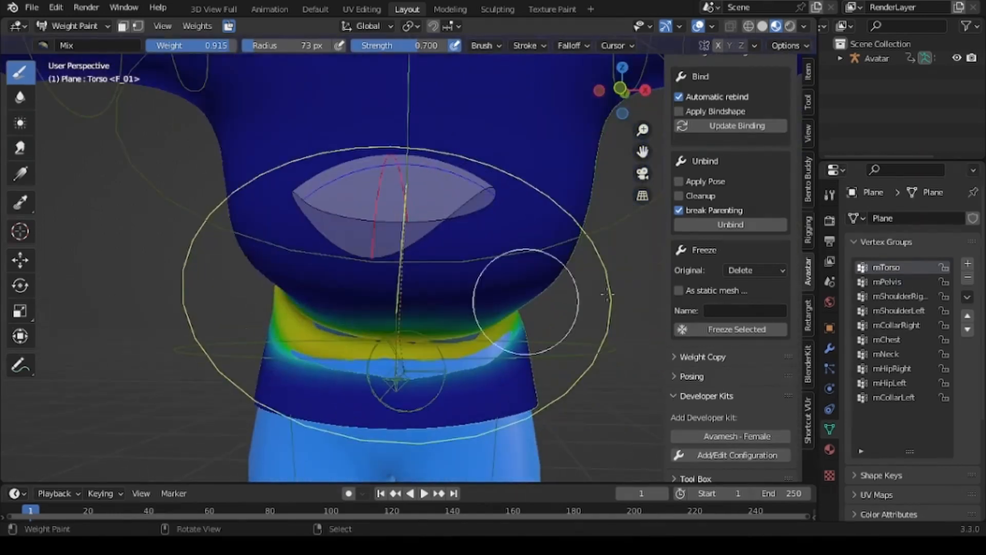
click(886, 281)
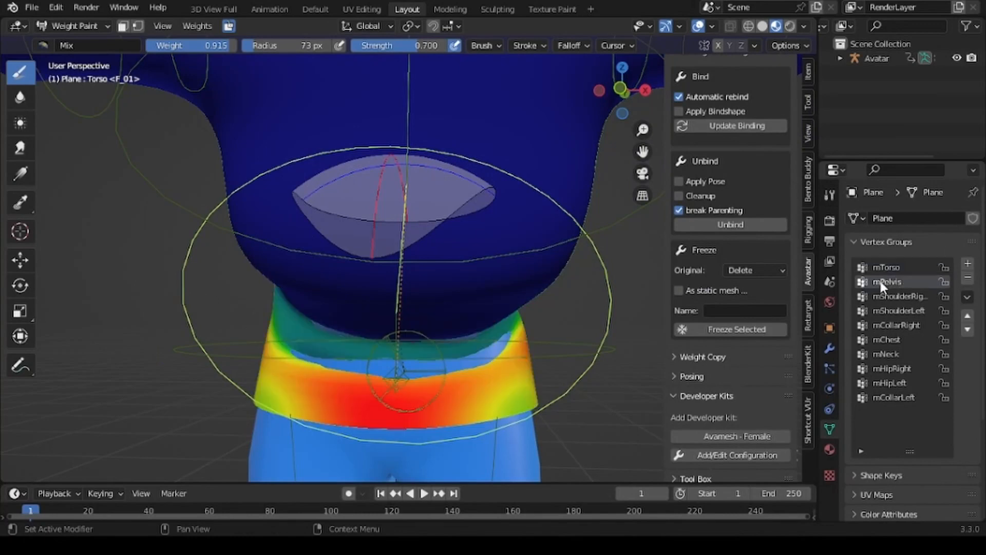
click(888, 339)
middle_drag(552, 385, 564, 365)
mouse_move(341, 292)
mouse_down()
mouse_move(335, 275)
mouse_move(352, 269)
mouse_move(465, 267)
mouse_move(344, 250)
mouse_move(452, 244)
mouse_move(368, 241)
mouse_move(308, 308)
mouse_move(396, 286)
mouse_move(408, 300)
mouse_up()
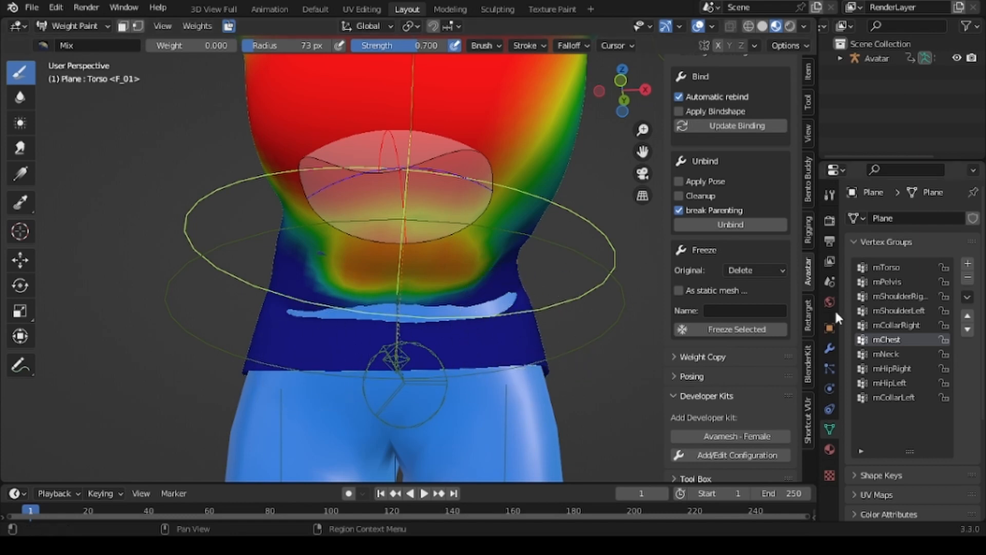
mouse_move(568, 330)
middle_down()
mouse_move(419, 337)
mouse_move(262, 185)
middle_up()
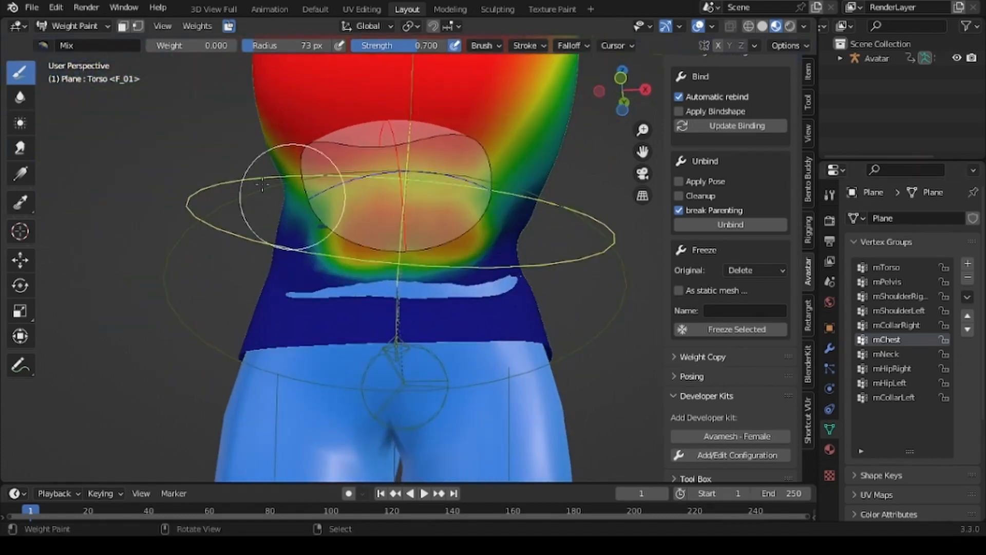
Compare the mHipRight, mChest, mCollarLeft and mTorso weights around the shirt's remaining front poke-through gap.
click(27, 104)
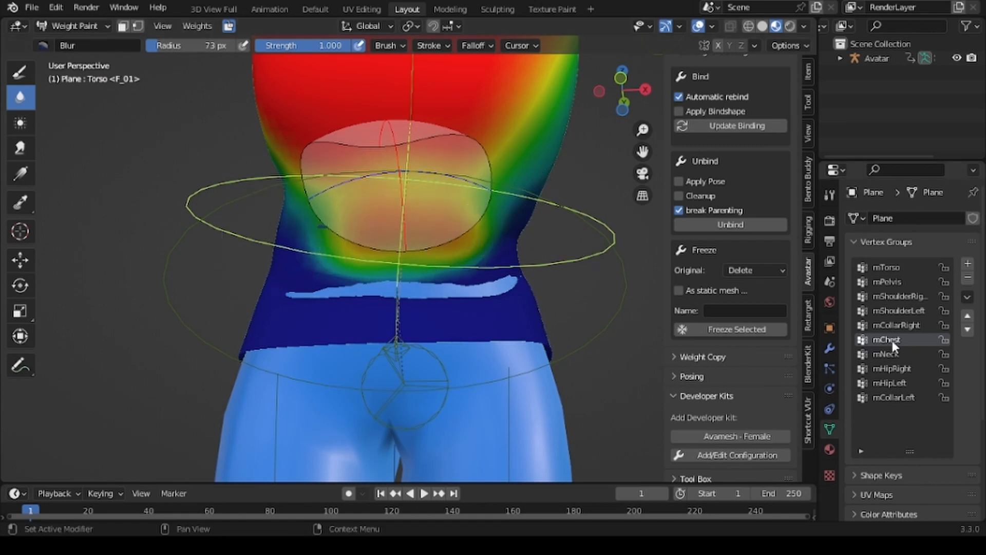
click(886, 368)
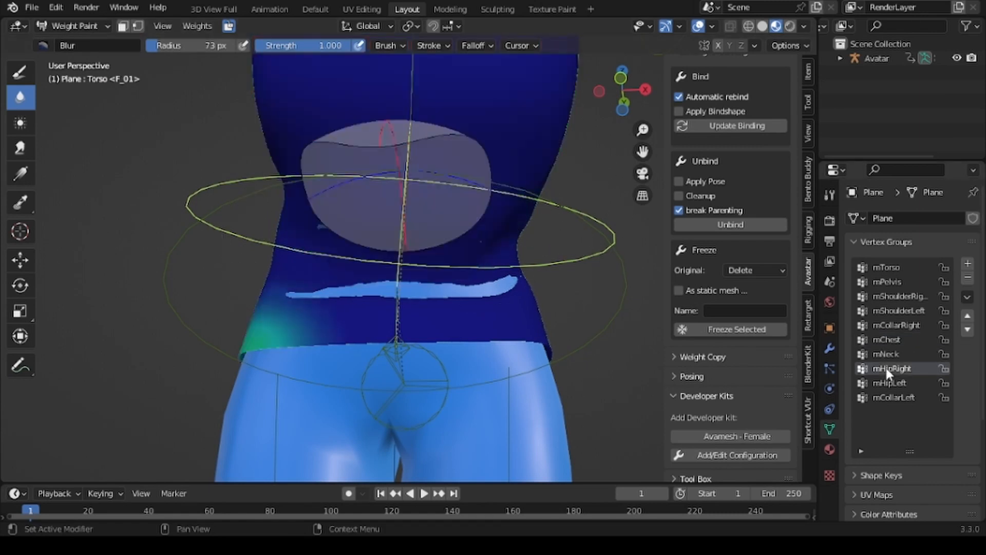
click(20, 72)
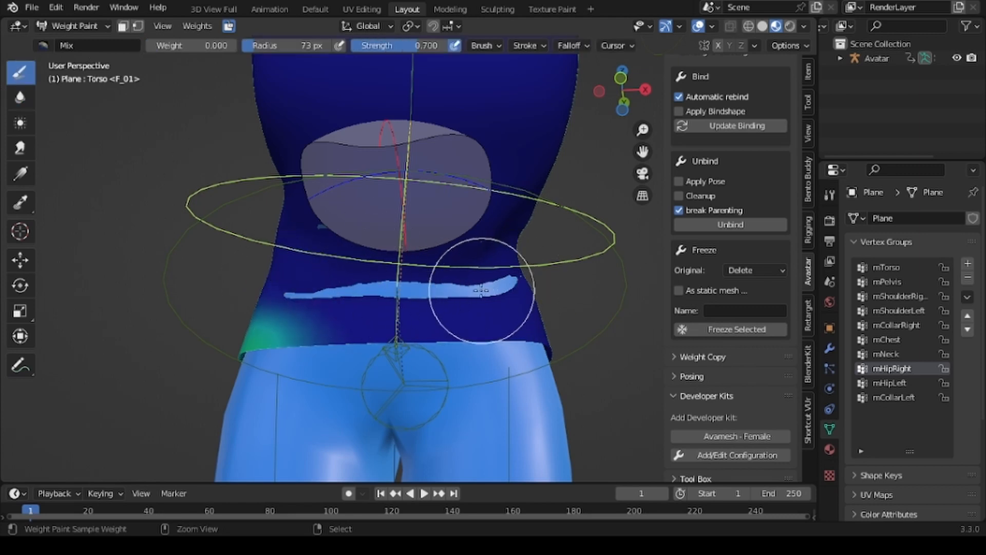
click(886, 340)
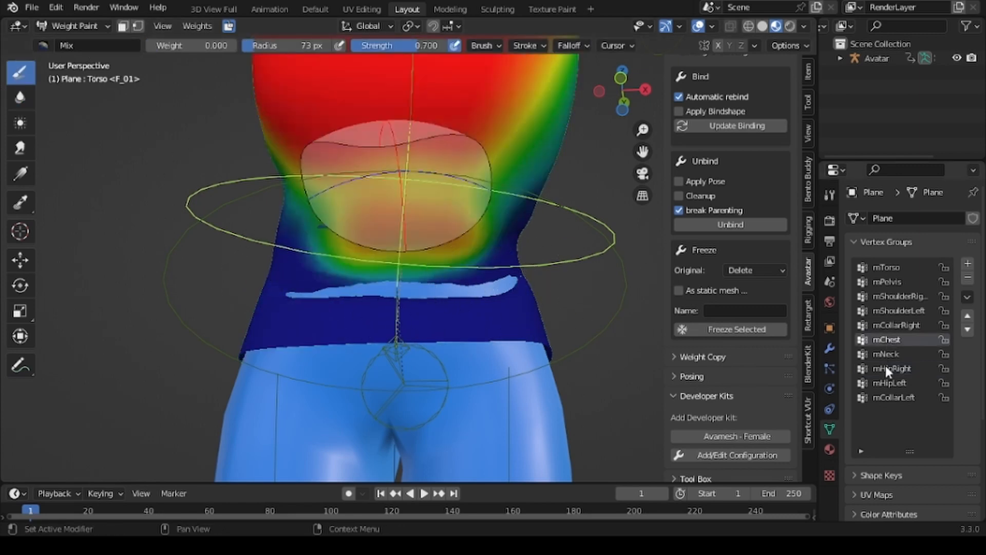
click(891, 398)
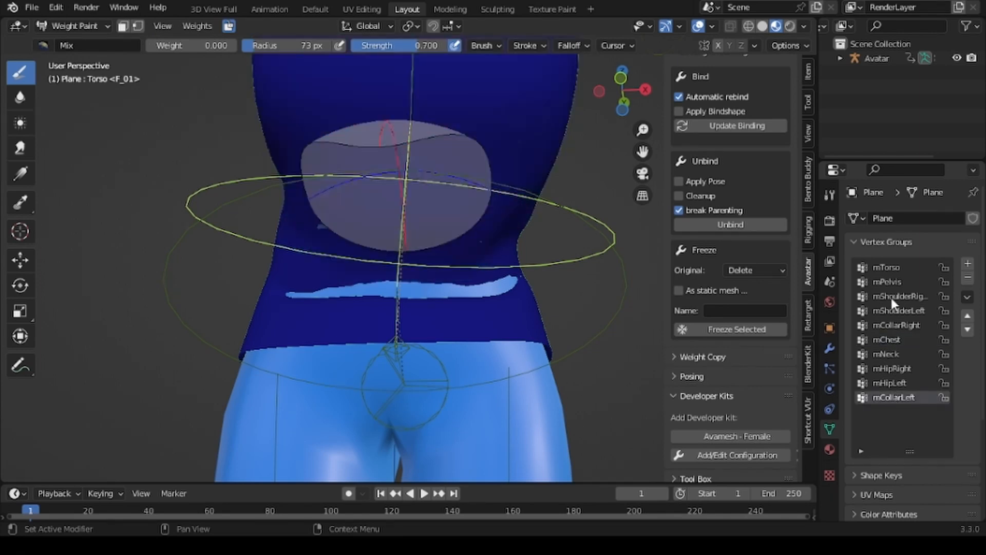
scroll(561, 257, down, 4)
scroll(557, 256, up, 4)
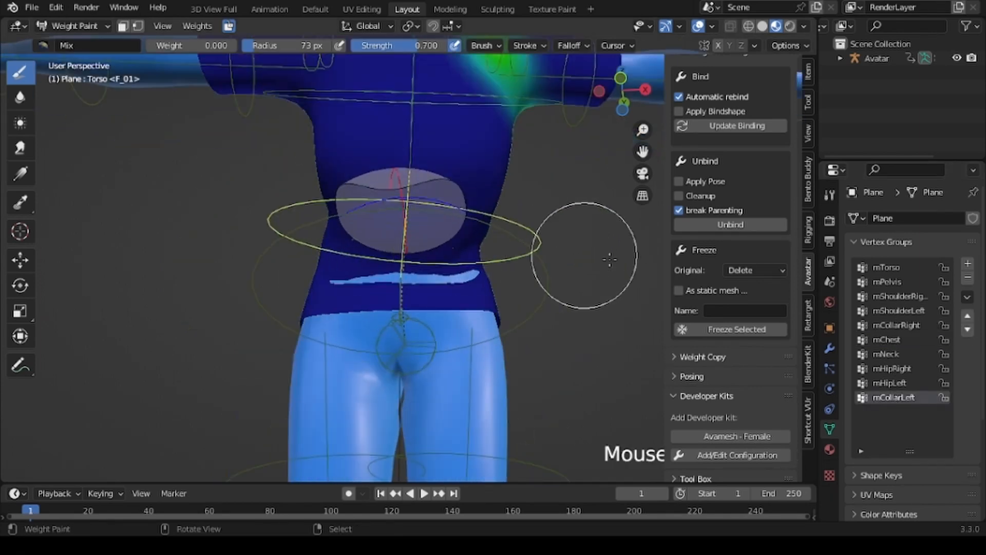
click(879, 266)
middle_drag(593, 328, 423, 397)
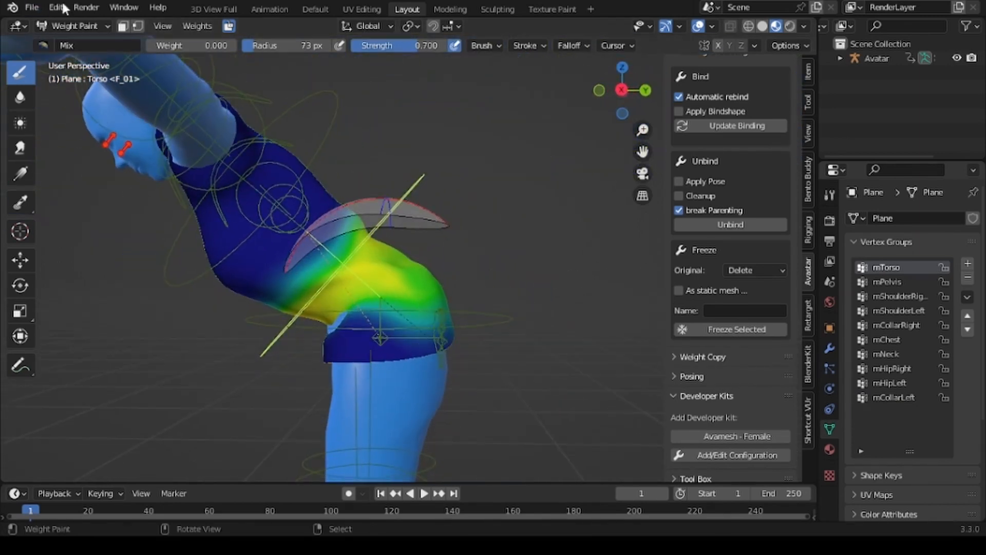
Put the avatar's rig in Pose Mode and clear all transforms on every bone.
click(87, 26)
click(86, 43)
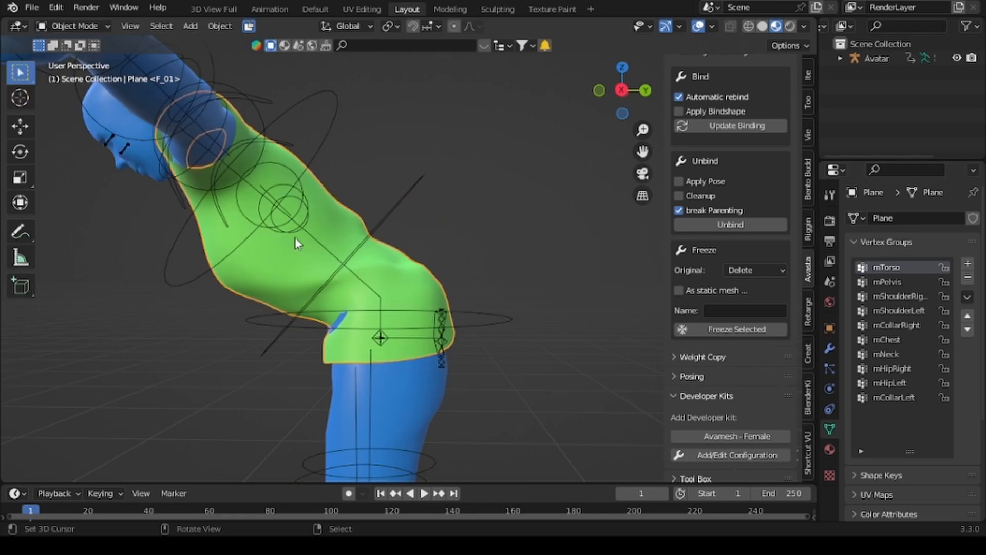
click(396, 205)
click(75, 26)
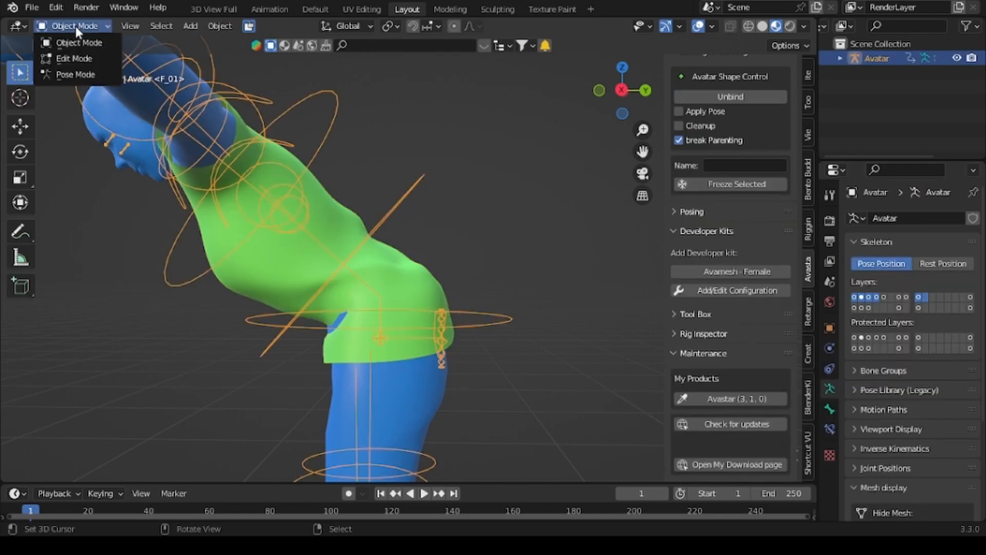
click(77, 75)
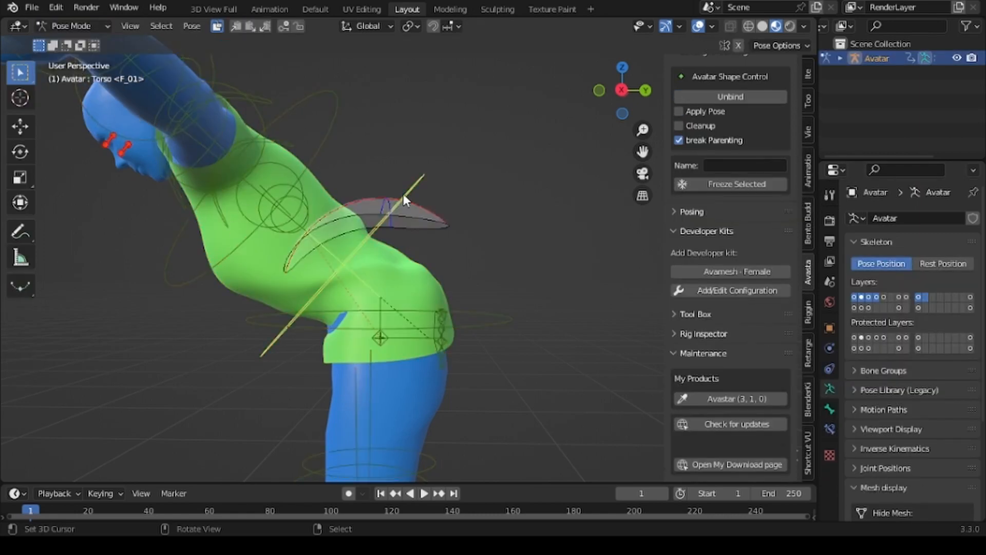
scroll(413, 231, down, 5)
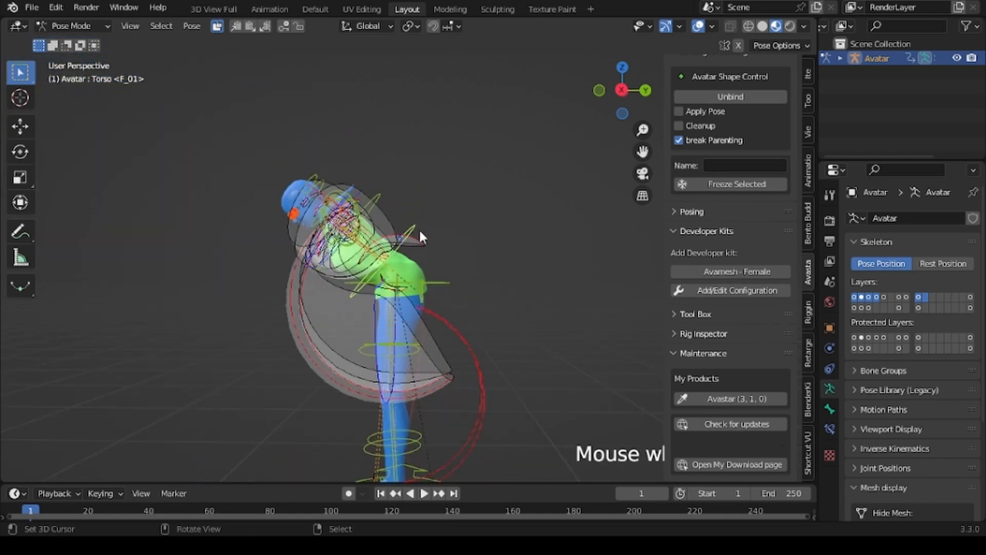
click(191, 26)
mouse_move(214, 57)
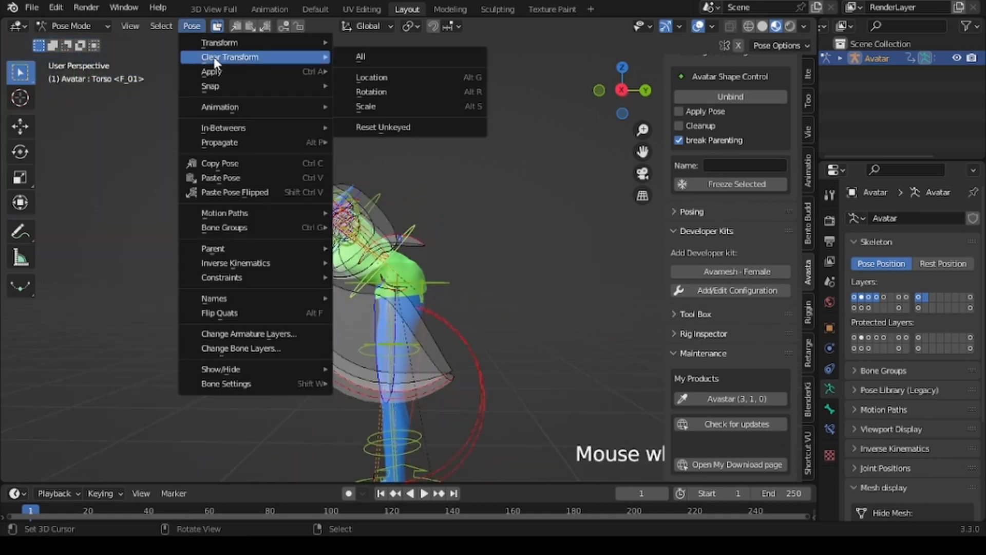
click(366, 56)
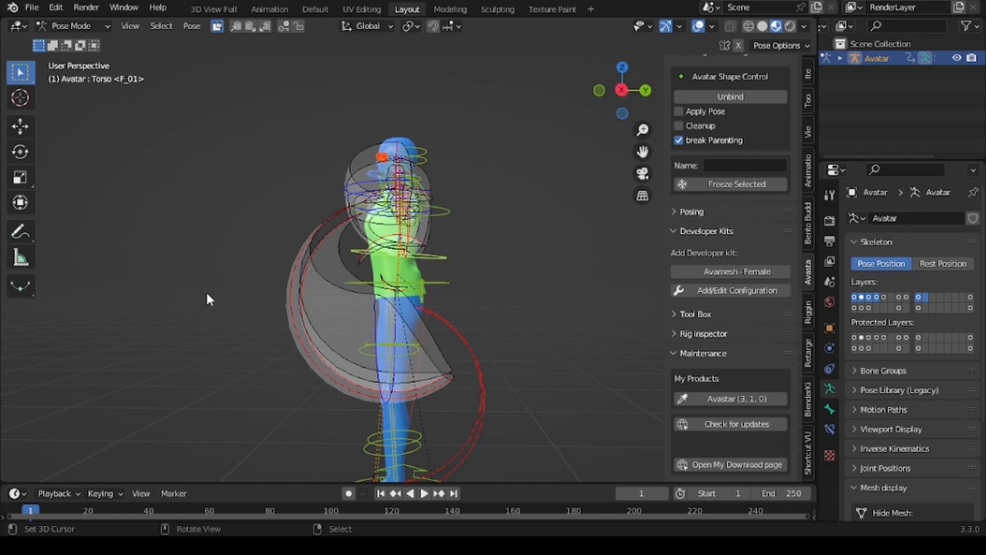
middle_drag(191, 298, 349, 336)
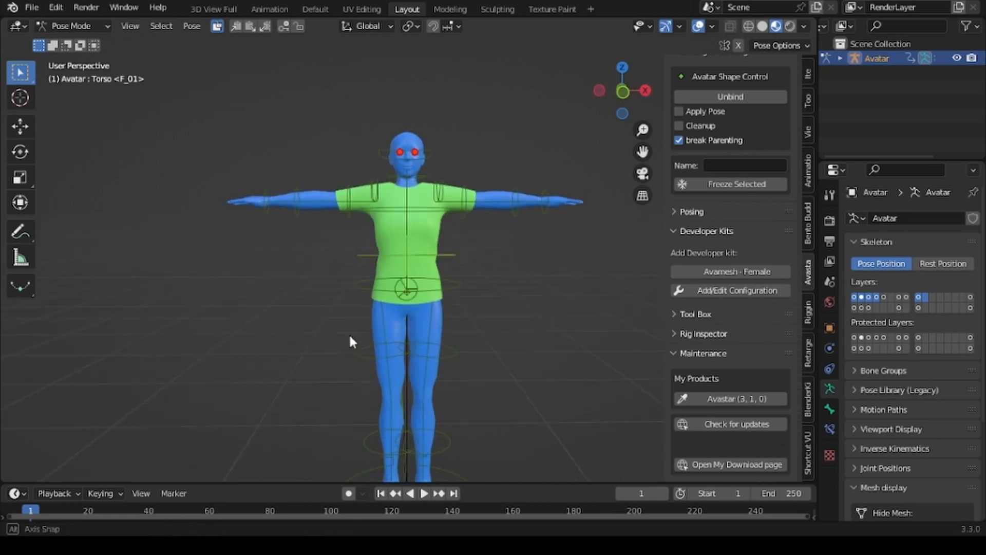
middle_drag(486, 307, 408, 311)
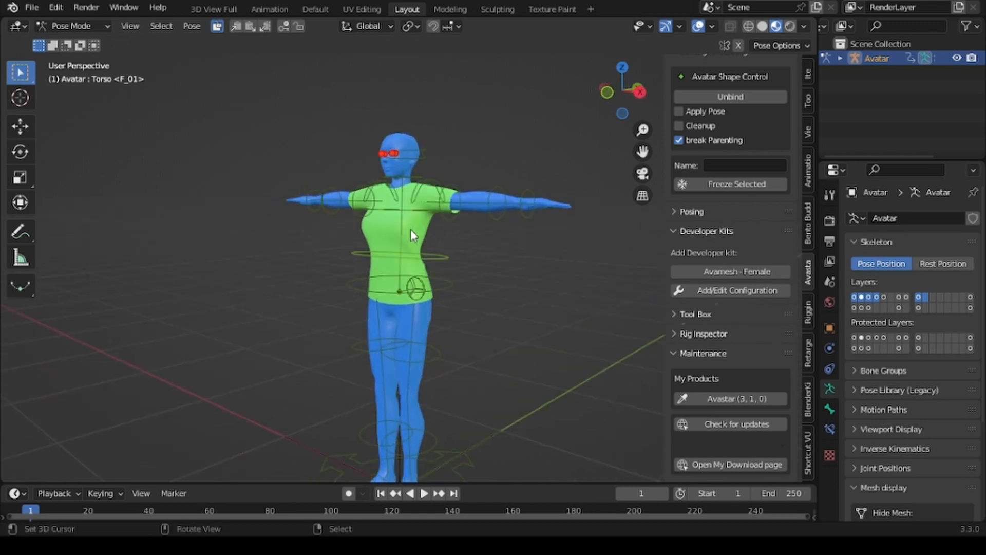
Open the shirt mesh in Edit Mode and circle-select its front faces from just below the waist down to the hem.
click(77, 26)
click(72, 40)
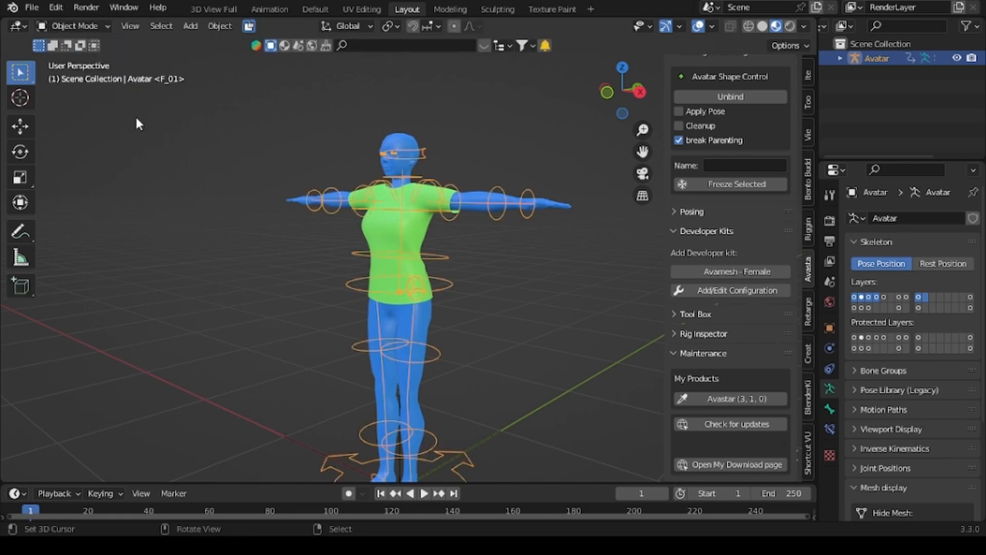
click(425, 233)
middle_drag(423, 362, 513, 350)
key(Tab)
scroll(344, 357, up, 3)
key(alt+a)
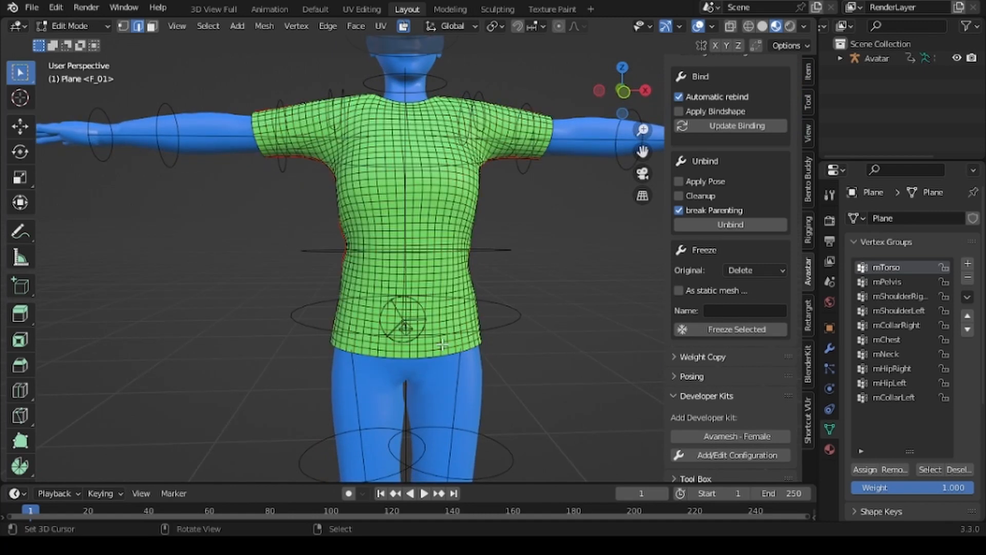
middle_drag(209, 354, 202, 352)
key(c)
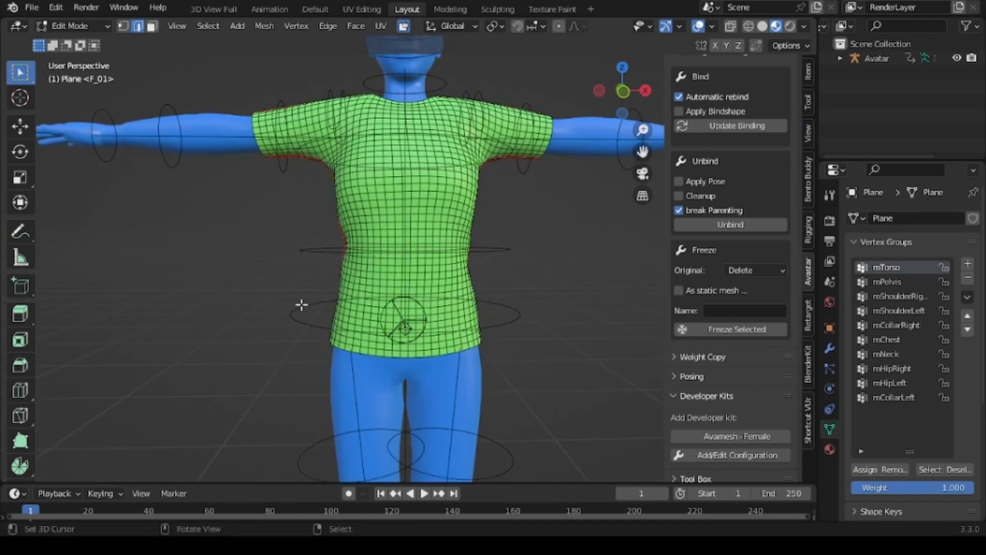
mouse_move(361, 313)
mouse_down()
mouse_move(365, 306)
mouse_move(426, 341)
mouse_up()
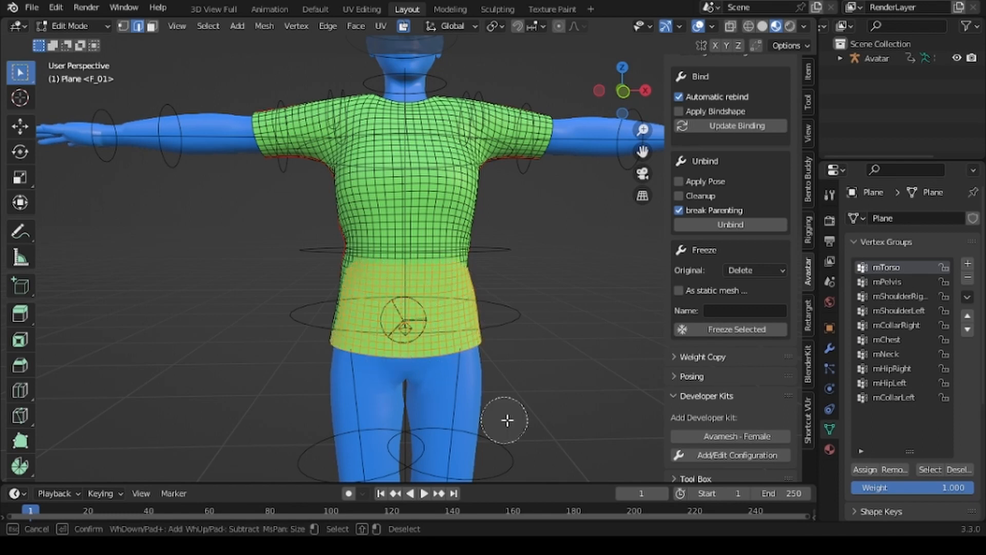
key(Escape)
Move the selected front faces forward along the global Y axis with smooth proportional editing at size 0.1978.
mouse_move(506, 418)
middle_down()
mouse_move(473, 348)
mouse_move(330, 315)
mouse_move(154, 369)
mouse_move(362, 380)
middle_up()
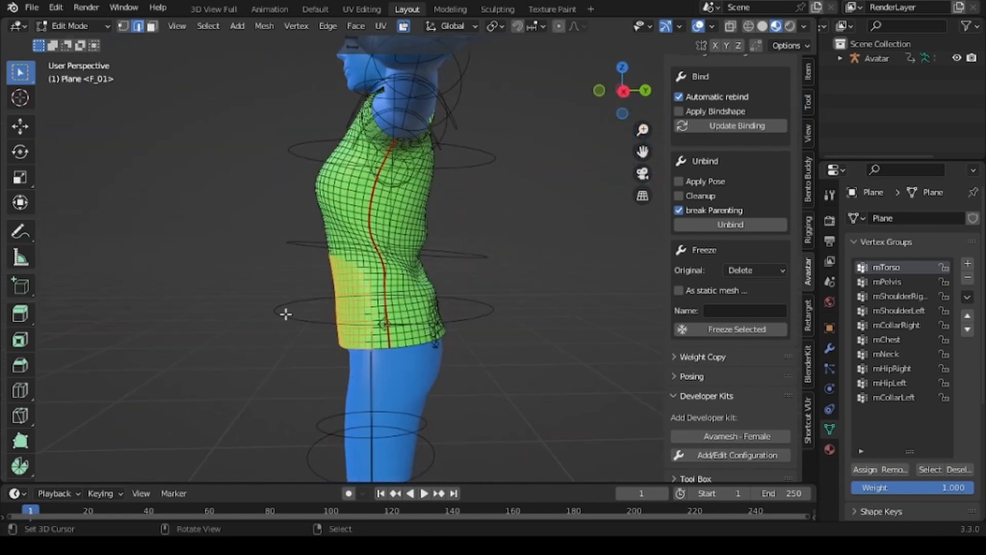
click(558, 25)
key(g)
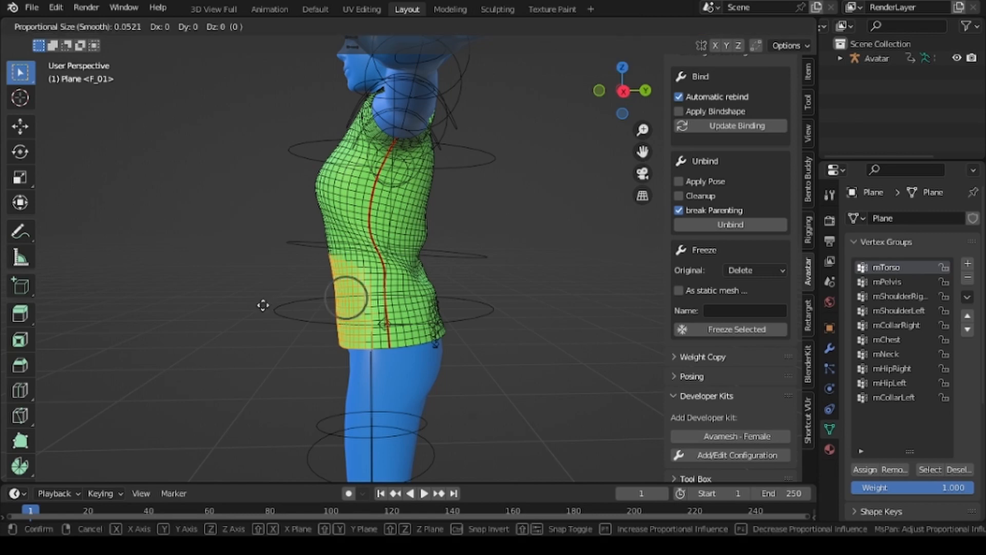
key(y)
scroll(263, 305, down, 13)
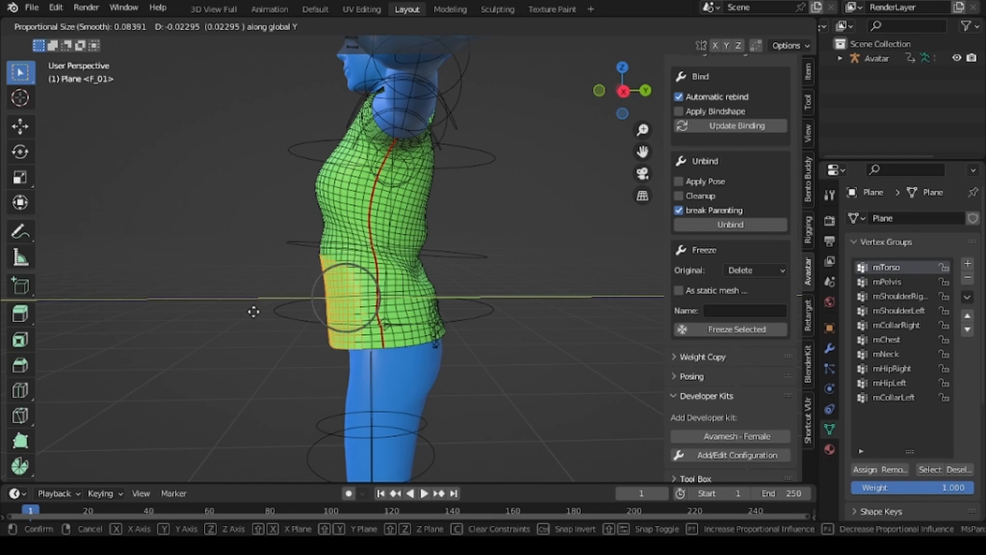
scroll(253, 312, down, 1)
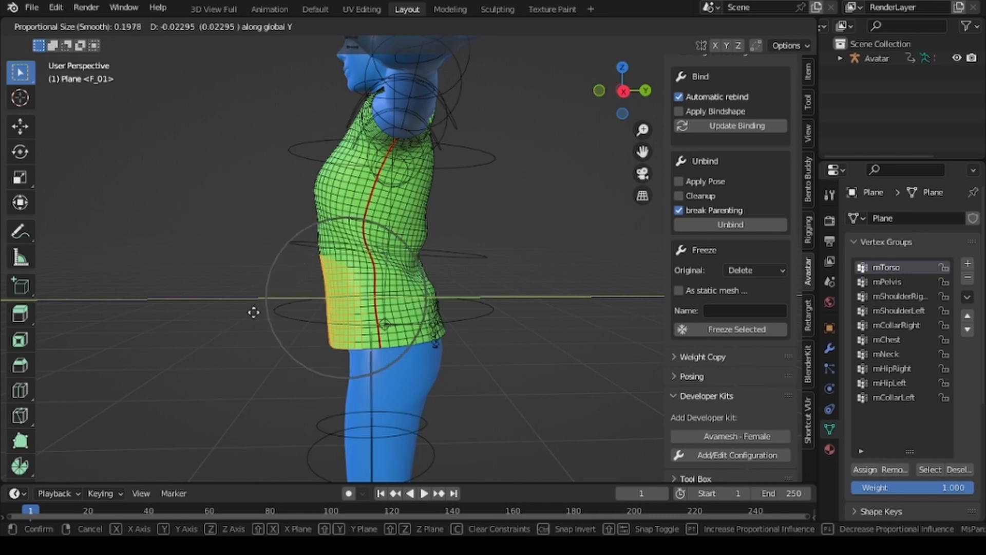
right_click(253, 312)
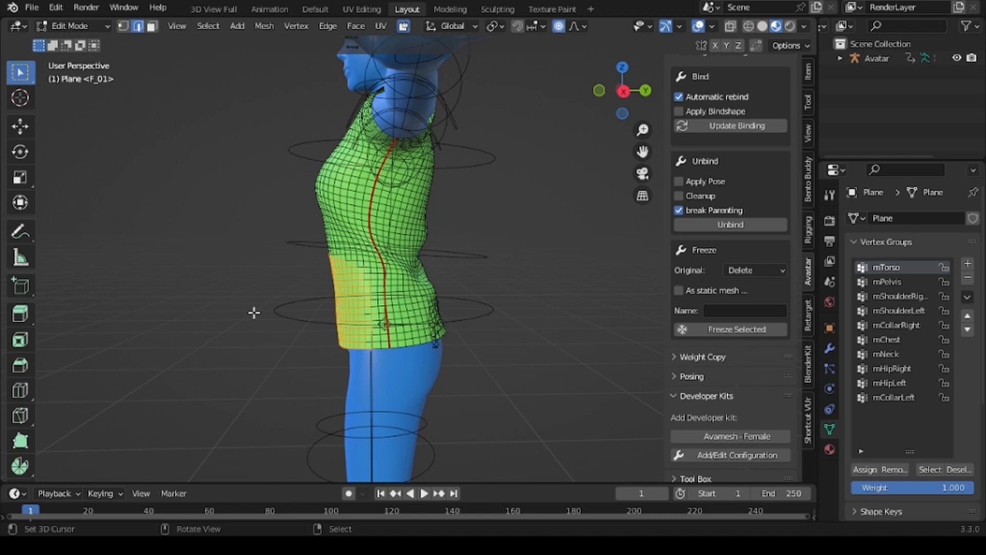
key(g)
key(y)
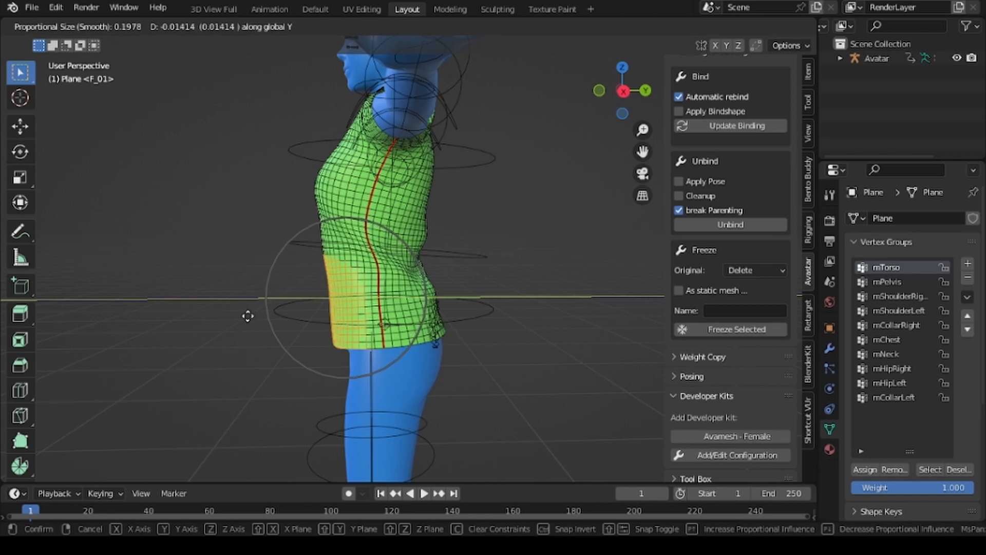
click(244, 315)
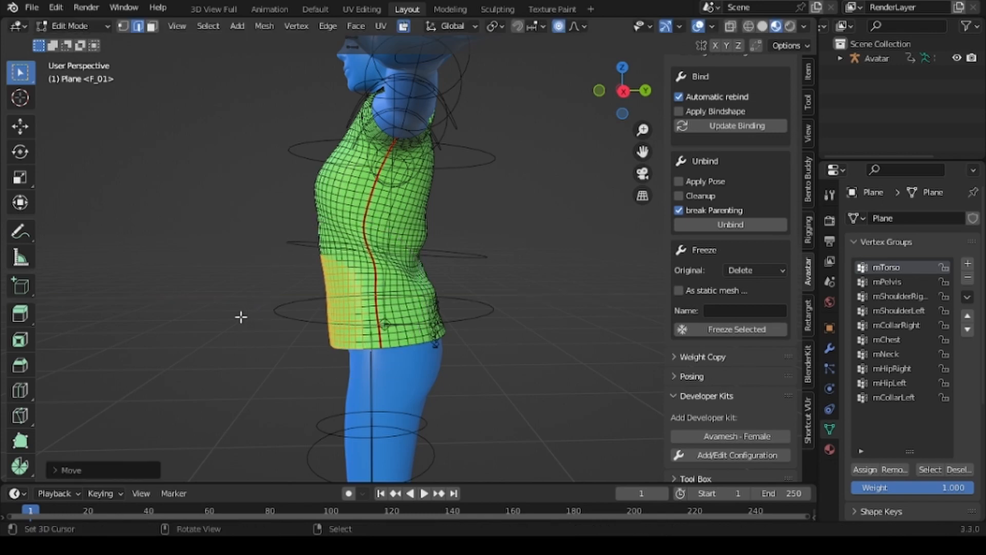
Put the avatar rig in Pose Mode and test the shirt by bending the Torso bone backward from a side view, cancelling the rotation.
middle_drag(241, 374, 409, 386)
key(Tab)
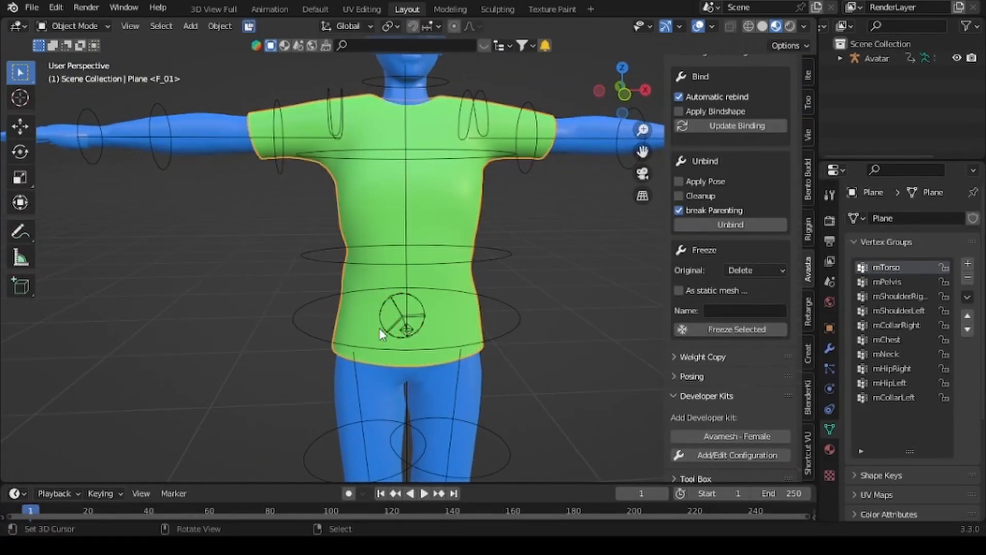
click(319, 261)
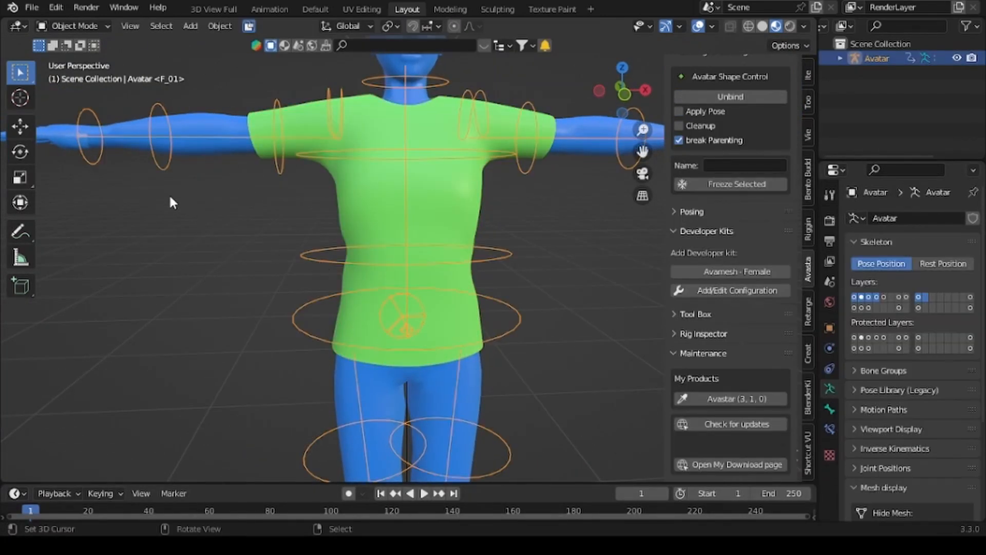
scroll(190, 228, down, 1)
click(88, 27)
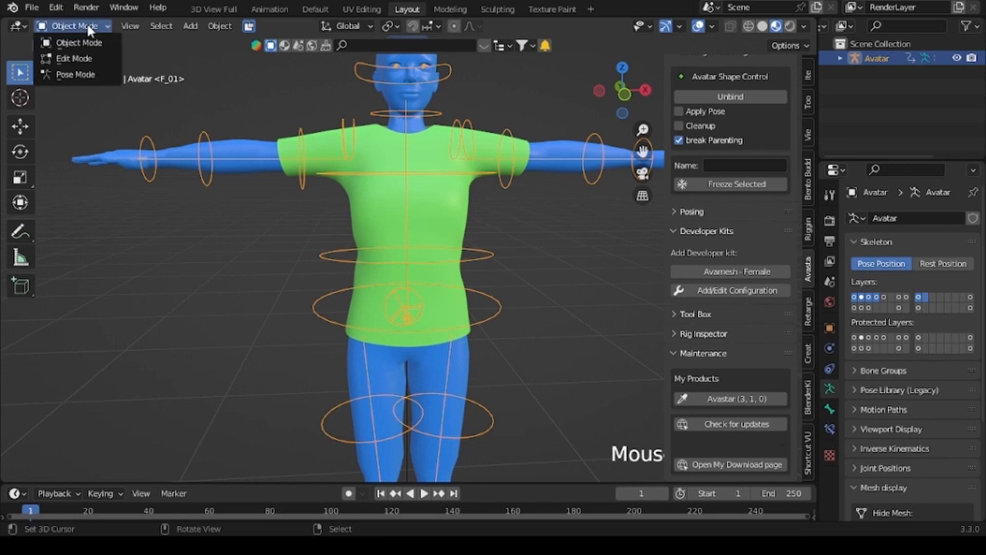
click(86, 73)
click(344, 267)
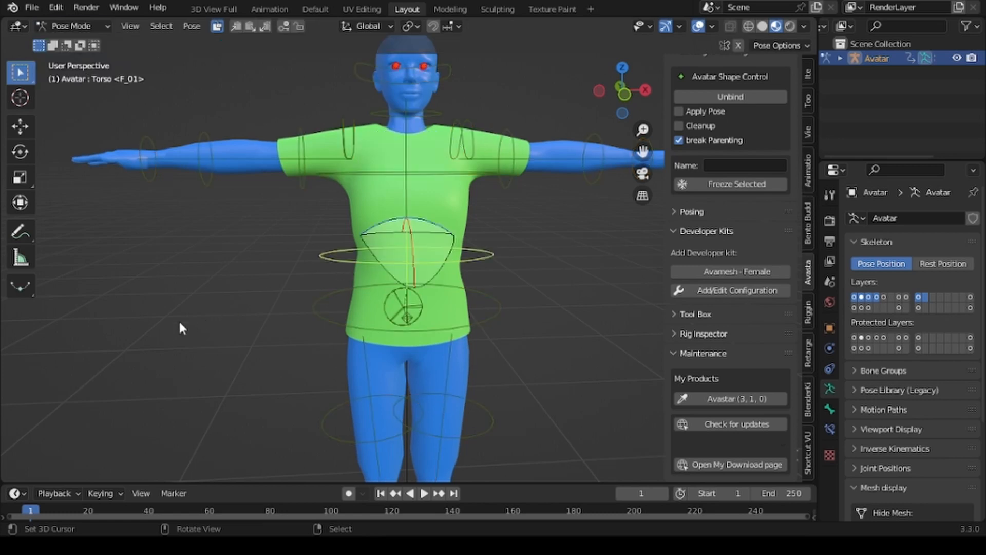
middle_drag(170, 328, 315, 335)
key(r)
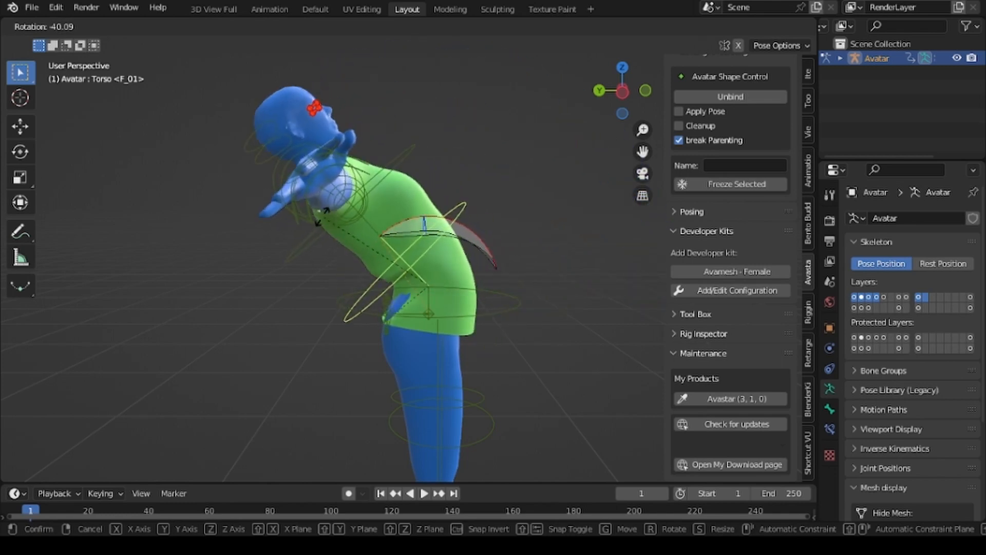
right_click(426, 219)
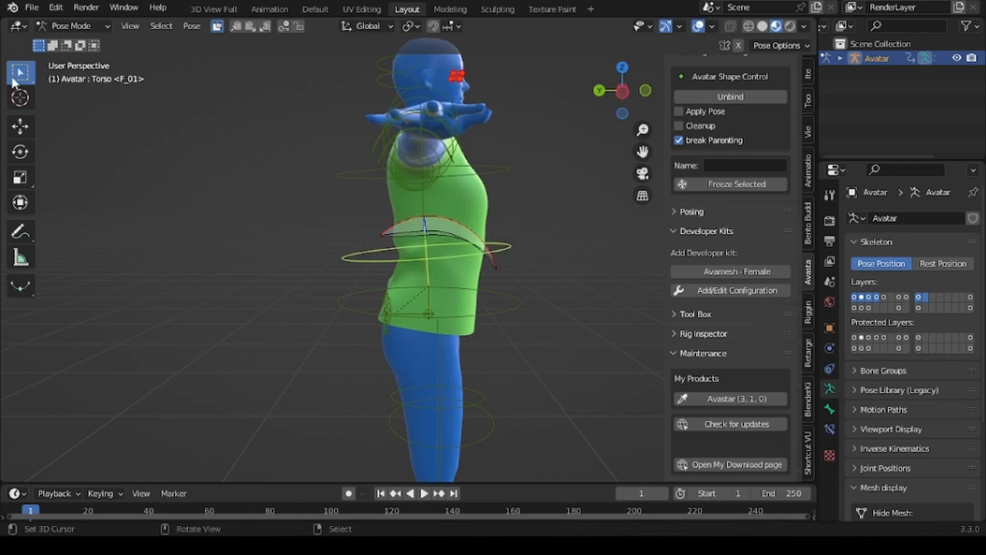
Open the shirt mesh in Edit Mode, clear the selection and circle-select its back faces from the waist down to the hem.
click(83, 27)
click(83, 44)
click(429, 214)
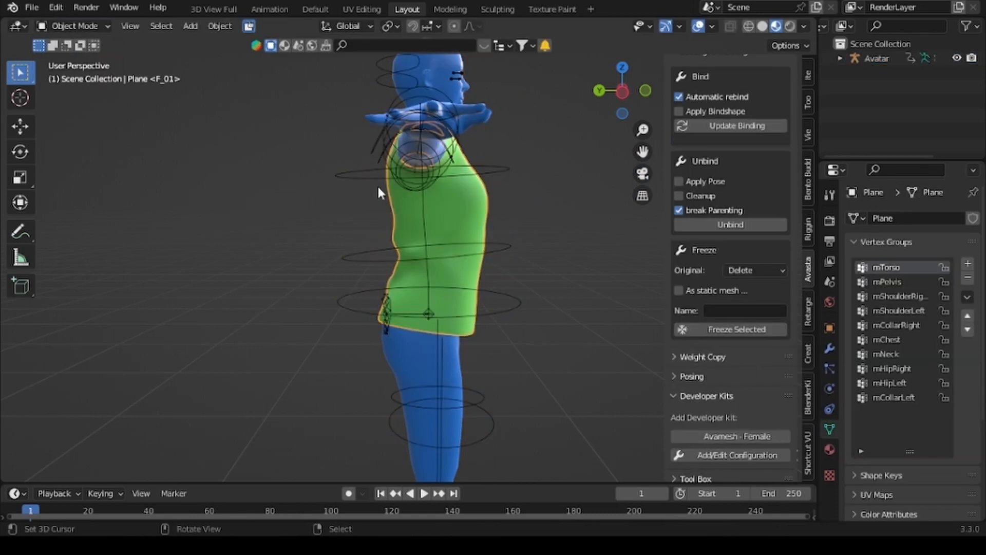
key(Tab)
middle_drag(288, 359, 154, 365)
click(154, 365)
middle_drag(86, 359, 396, 358)
key(c)
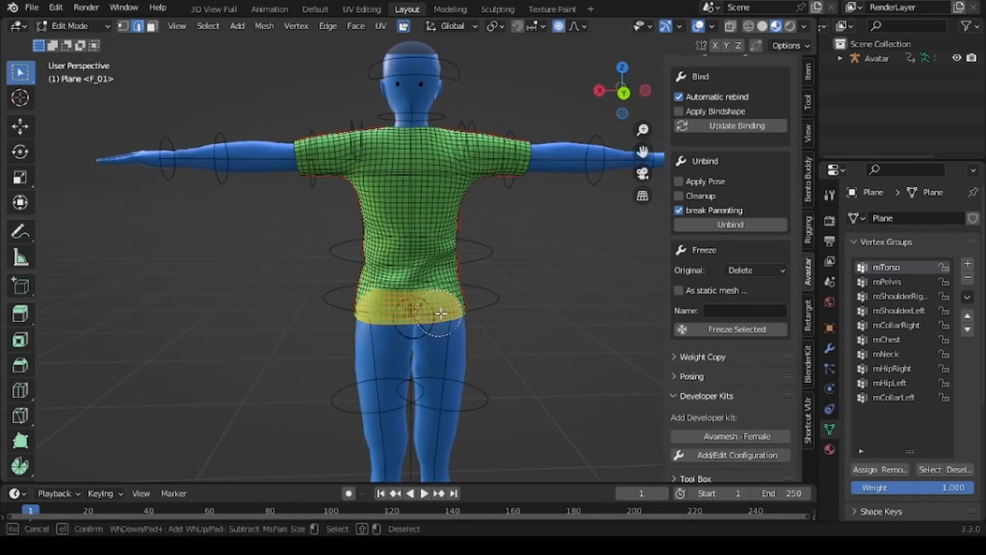
drag(387, 277, 430, 261)
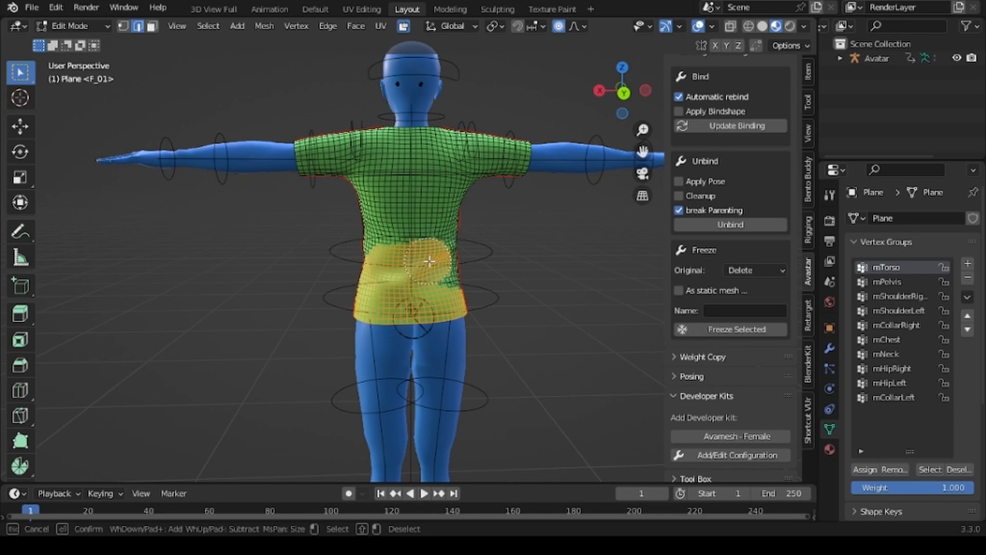
right_click(500, 355)
Move the selected back faces about 0.028 outward along the global Y axis with smooth proportional editing at size 0.1351.
middle_drag(504, 352, 337, 347)
key(g)
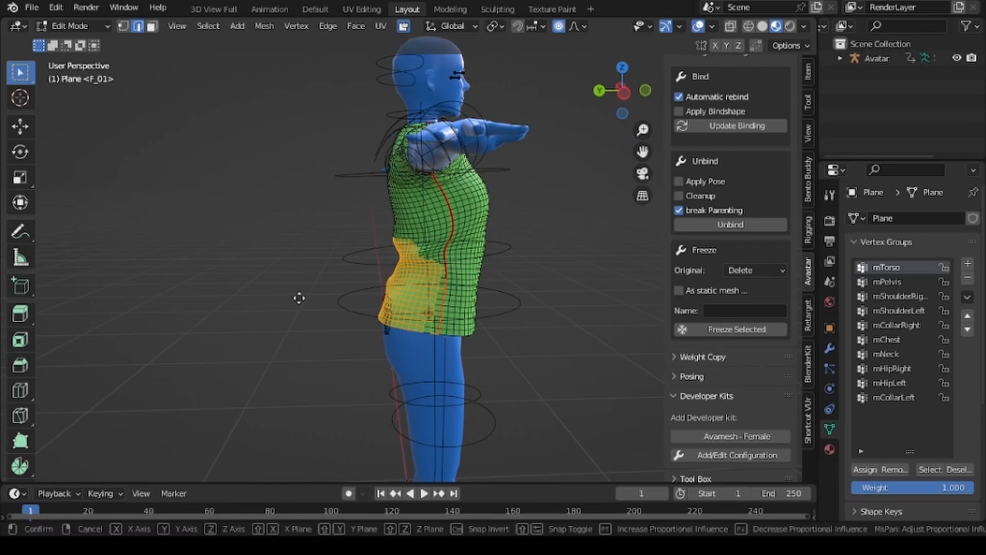
key(y)
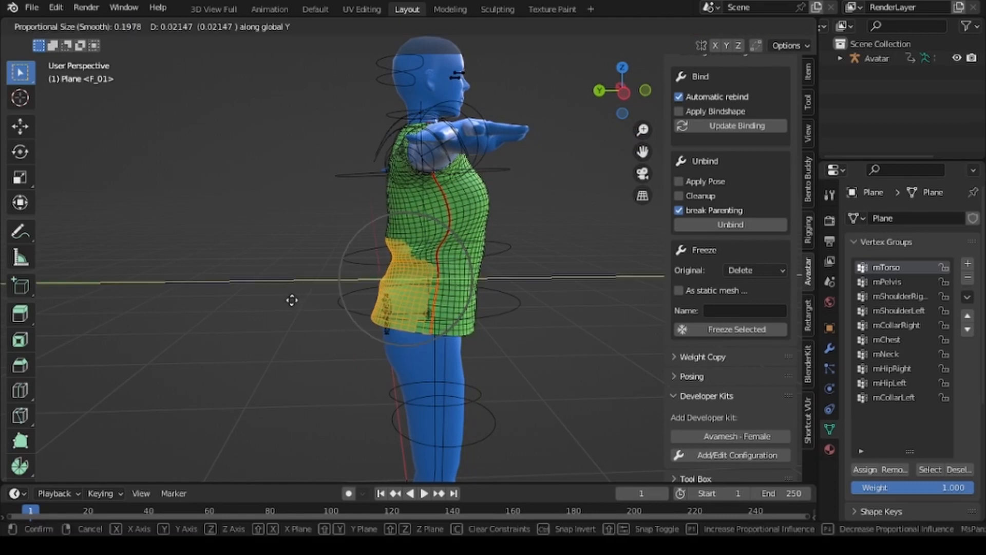
scroll(292, 300, up, 4)
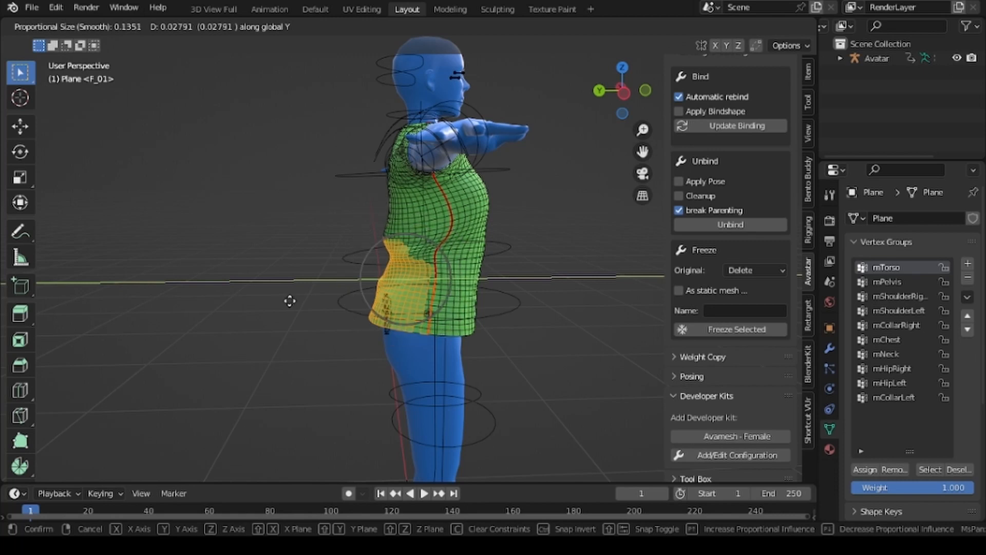
click(290, 300)
Return the avatar rig to Pose Mode and bend the Torso bone backward to test the reshaped back of the shirt.
middle_drag(194, 359, 365, 333)
click(84, 30)
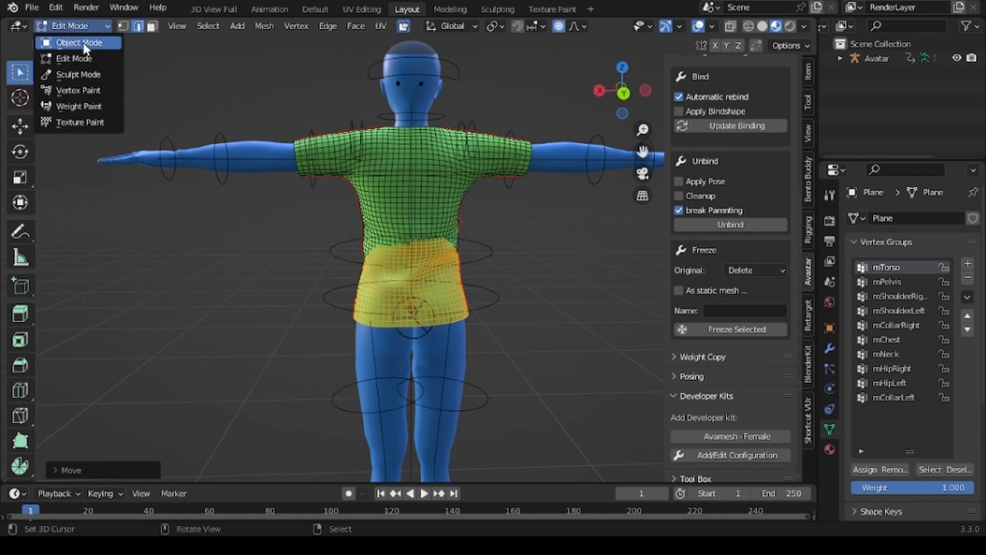
click(83, 42)
click(333, 255)
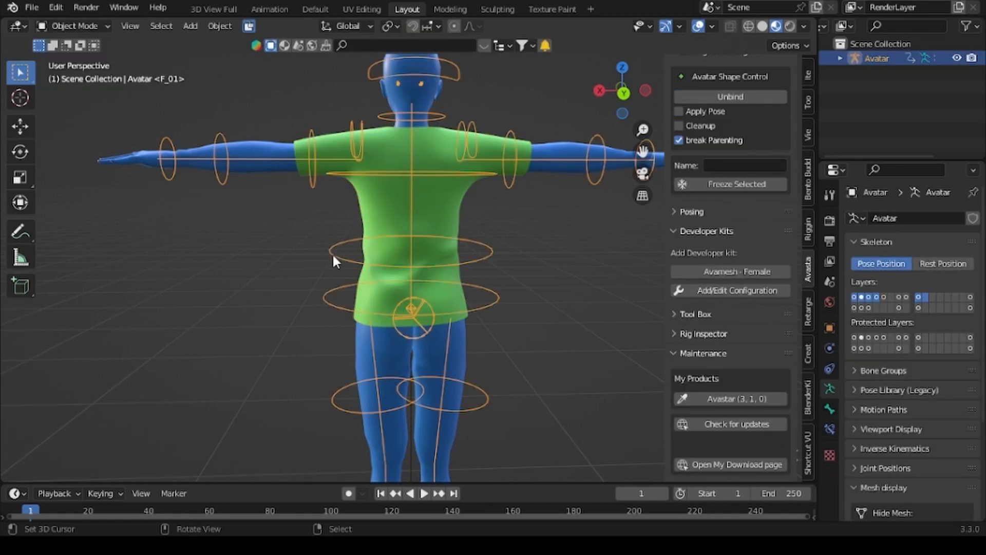
click(102, 24)
click(77, 73)
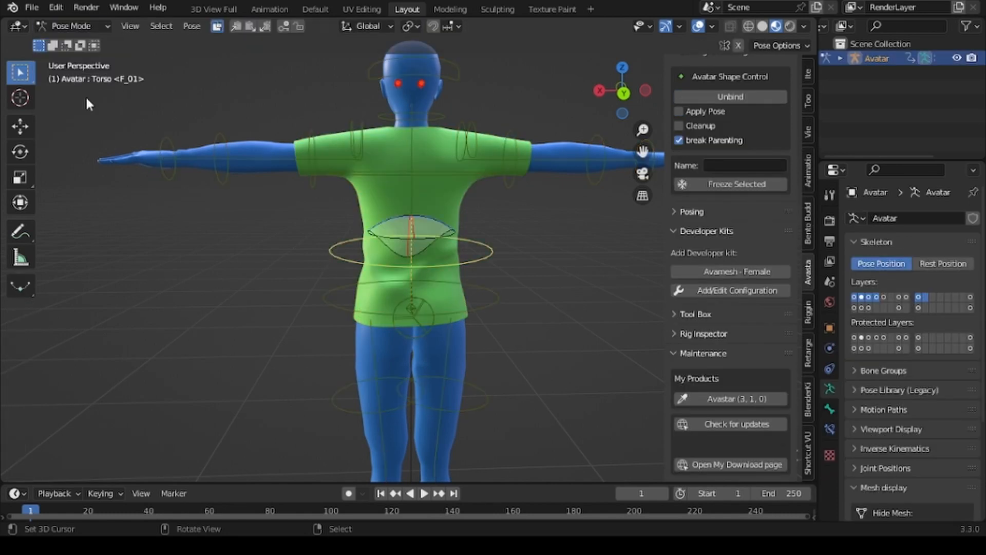
middle_drag(85, 95, 300, 337)
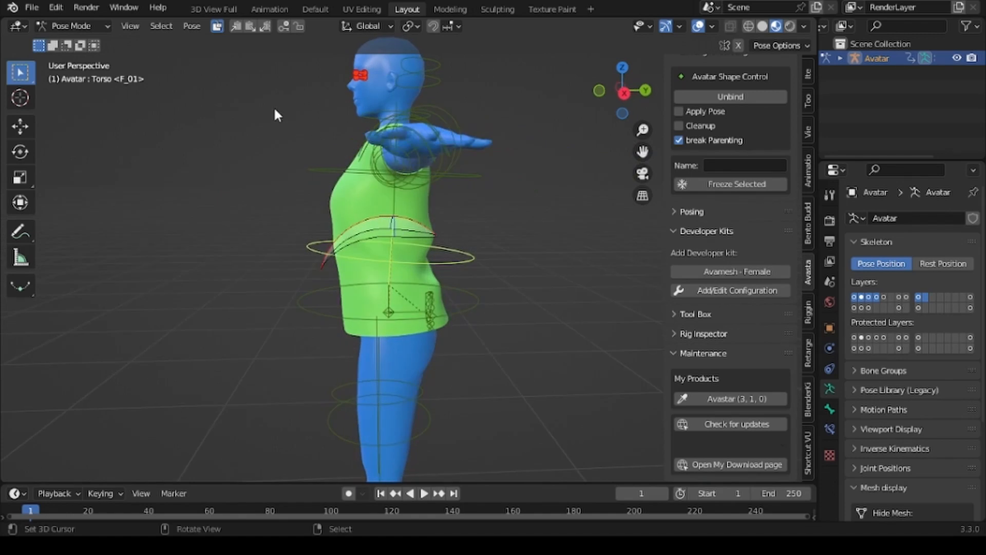
key(r)
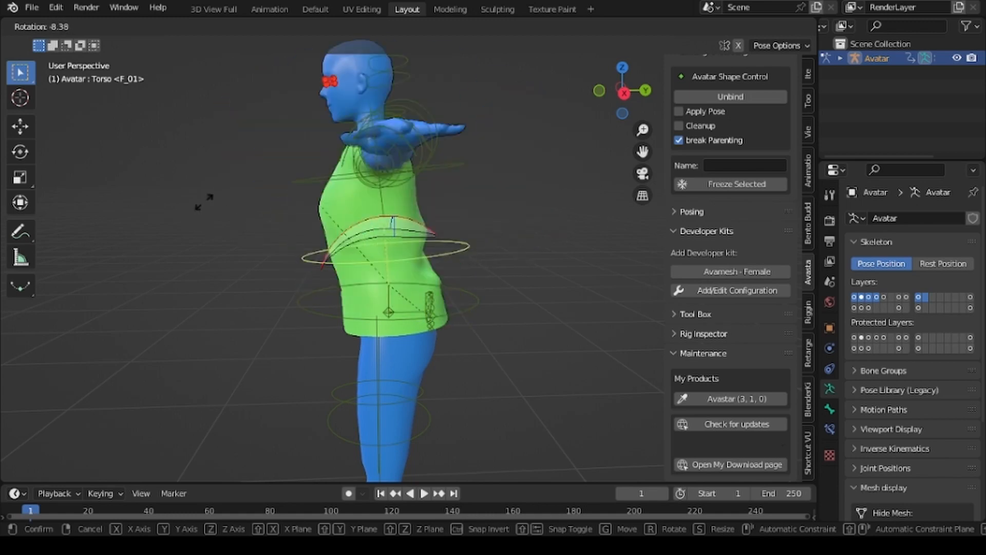
click(438, 219)
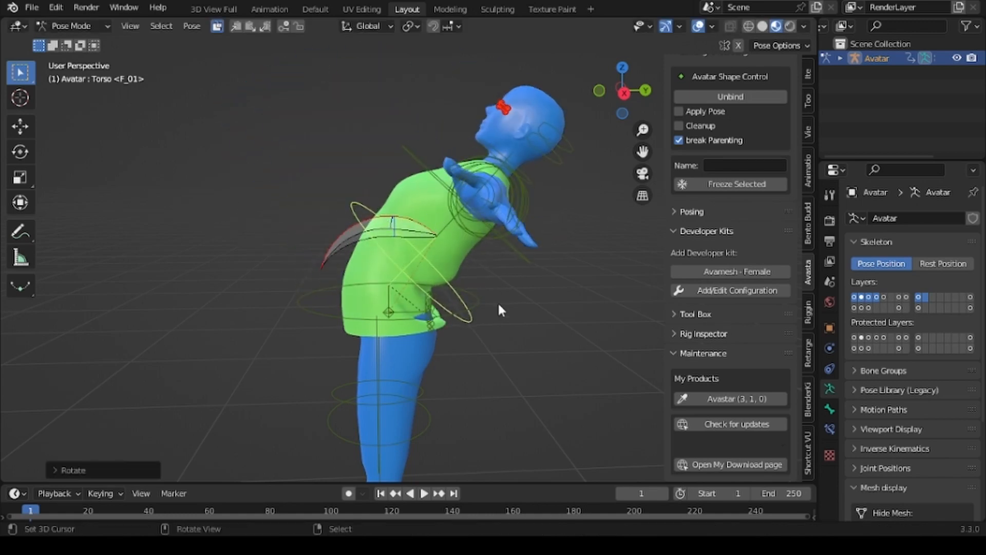
Swing the Torso bone through further test rotations and bring it back to the upright stance.
middle_drag(498, 301, 175, 302)
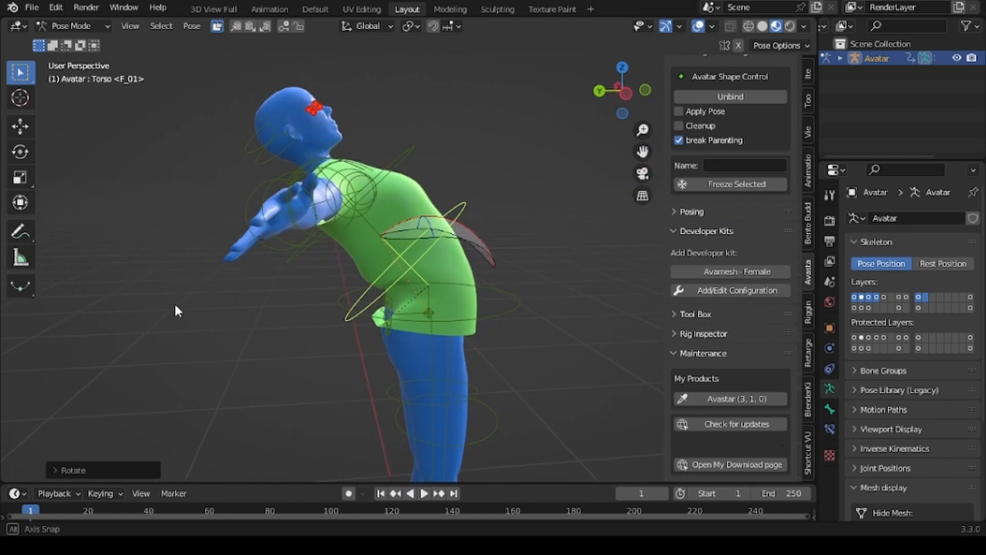
key(r)
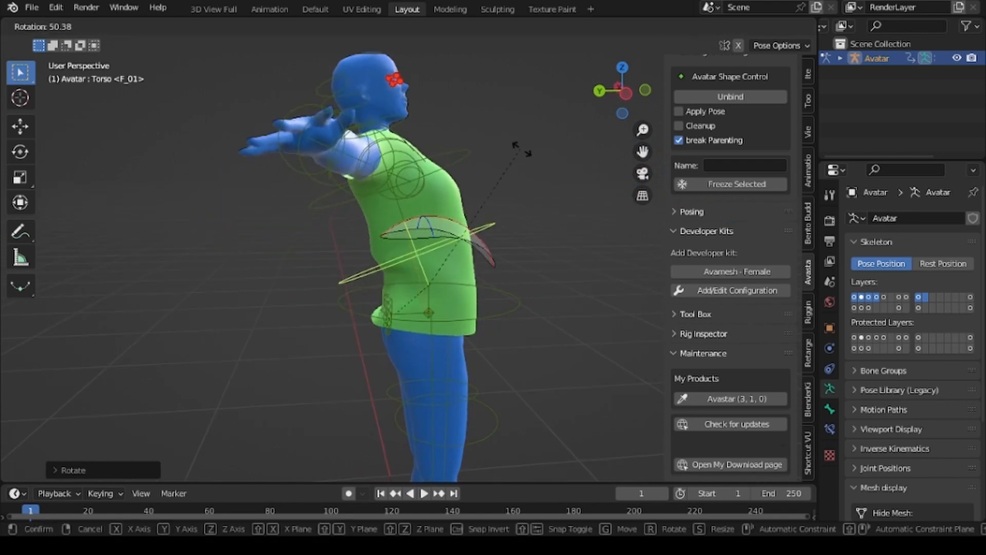
right_click(543, 249)
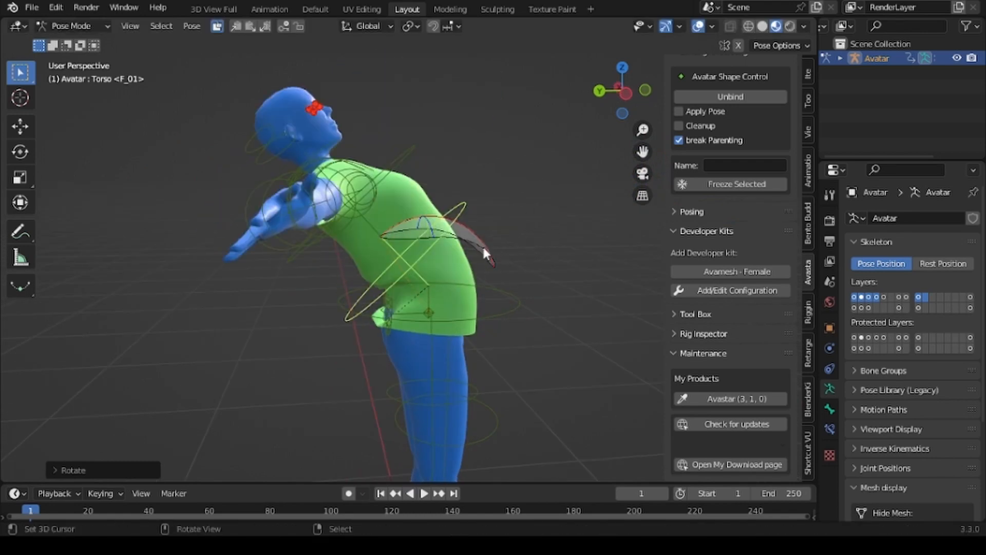
middle_drag(383, 322, 459, 364)
key(r)
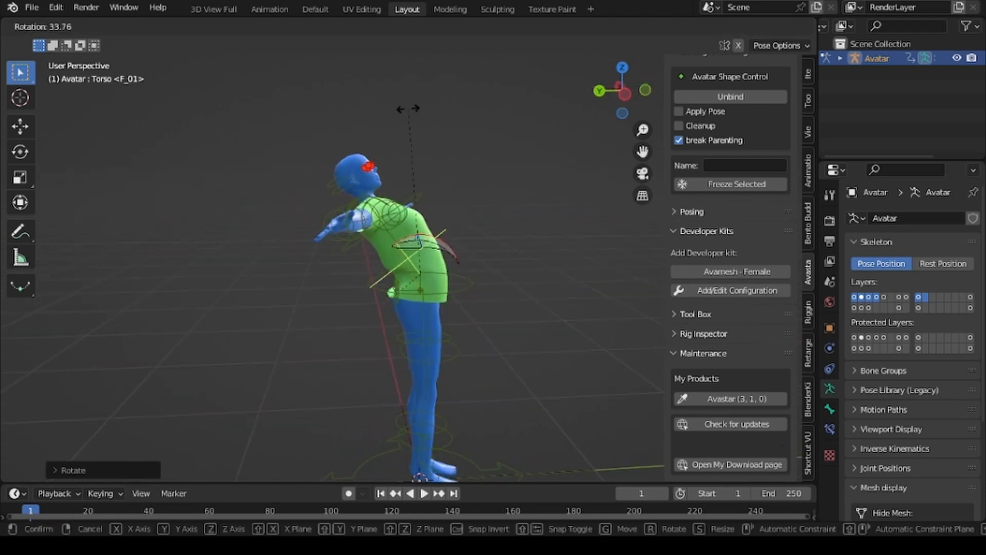
click(487, 177)
middle_drag(513, 294, 469, 329)
key(r)
click(357, 94)
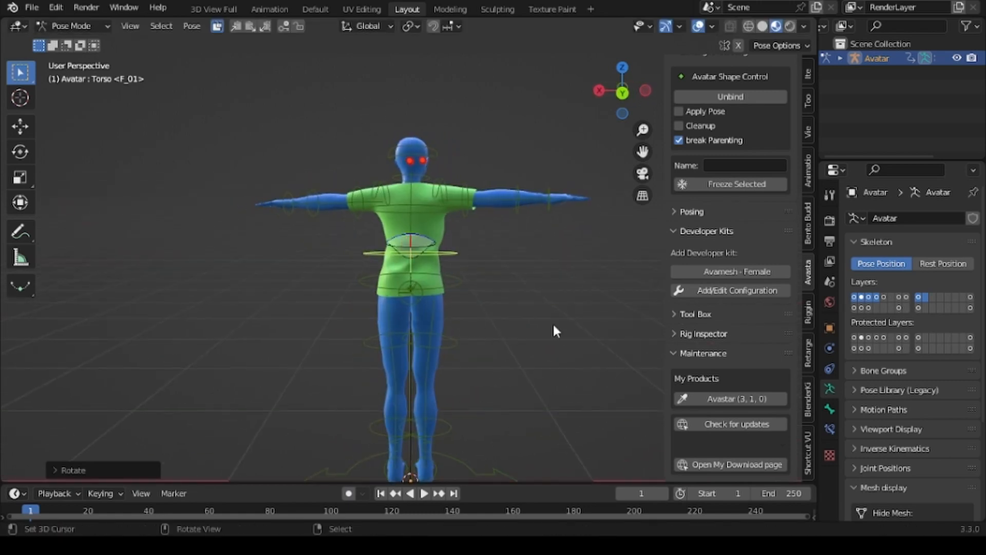
Examine the shirt's fit on the upright avatar from behind and from the front for body poke-through.
scroll(553, 329, up, 5)
scroll(552, 328, down, 5)
middle_drag(548, 324, 248, 312)
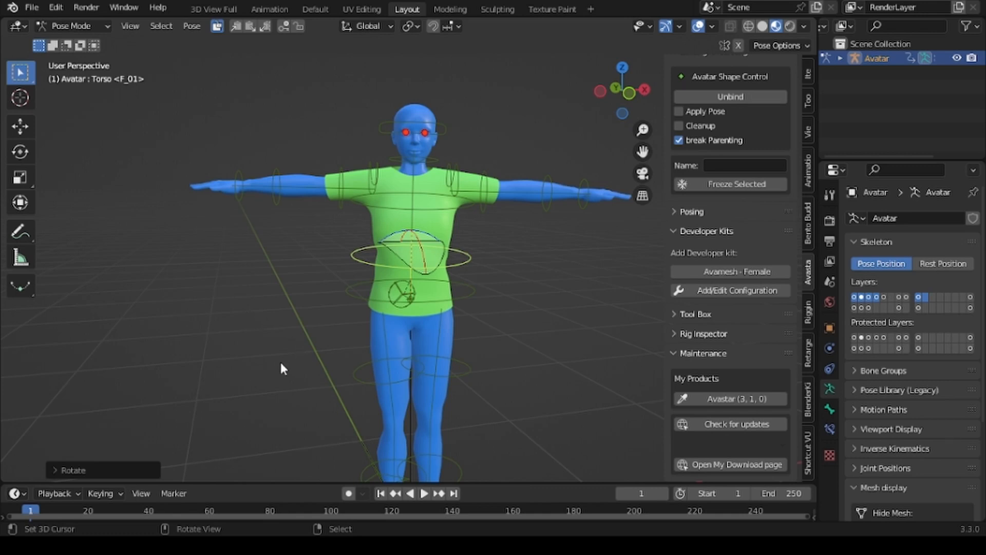
scroll(280, 363, down, 3)
middle_drag(280, 363, 343, 360)
scroll(343, 359, up, 6)
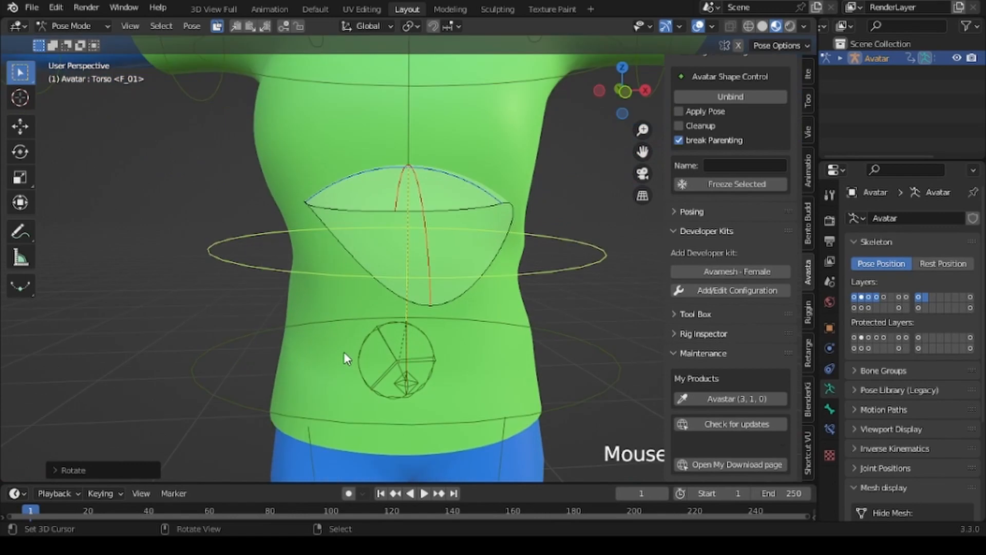
scroll(343, 351, down, 6)
middle_drag(229, 332, 351, 224)
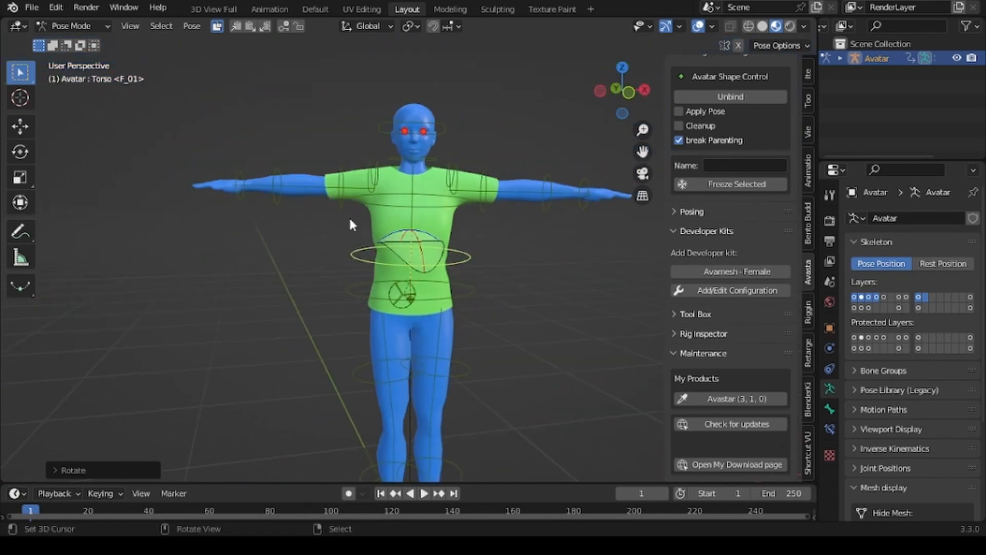
Take the avatar rig out of Pose Mode and select the shirt mesh in Object Mode.
key(ctrl+Tab)
click(380, 227)
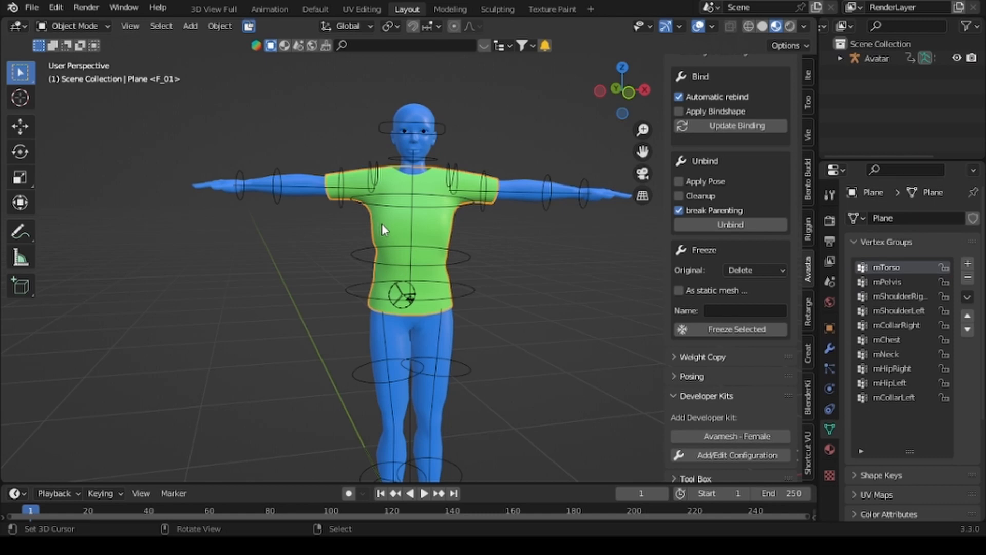
scroll(277, 362, down, 4)
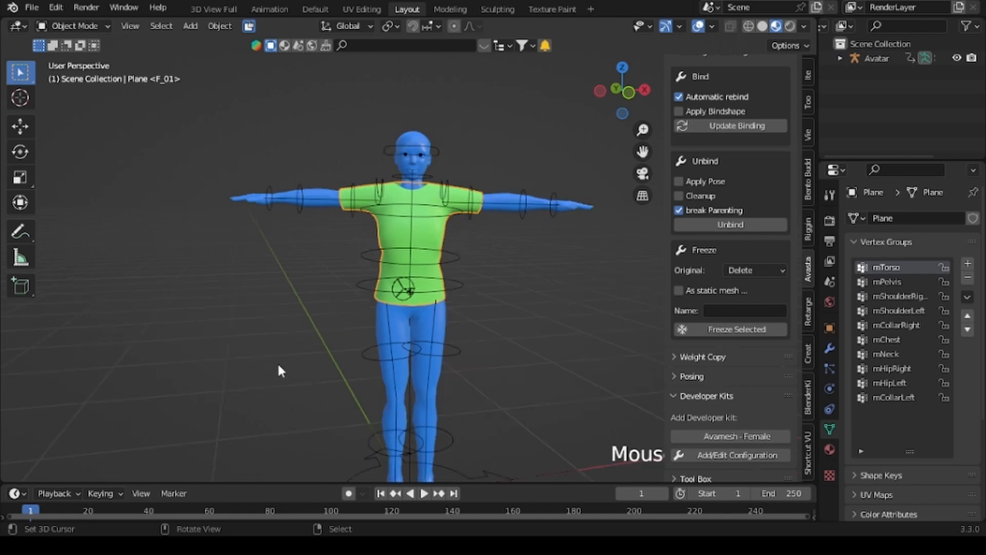
middle_drag(282, 364, 213, 294)
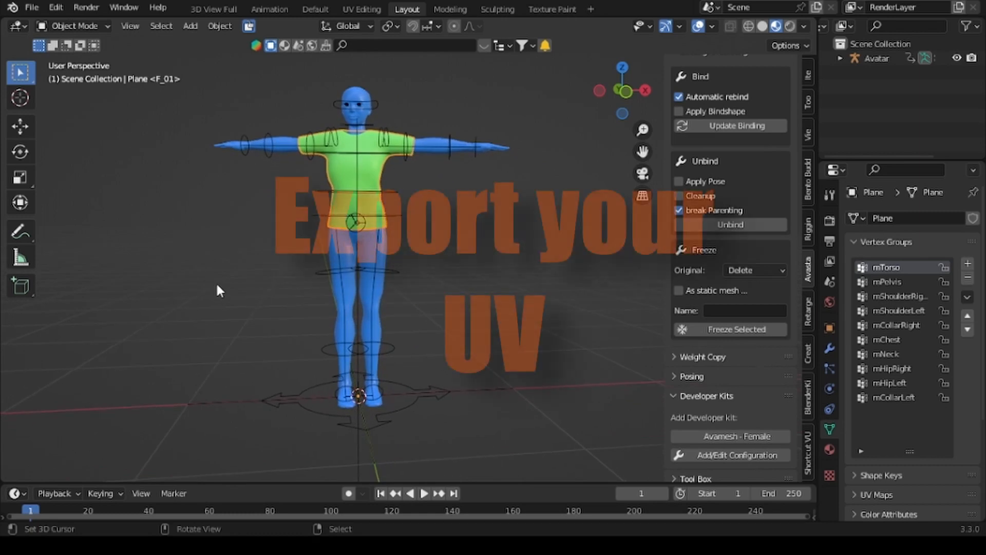
Export the UV layout of the entire shirt mesh from the UV Editing workspace and return to the Layout workspace.
click(359, 9)
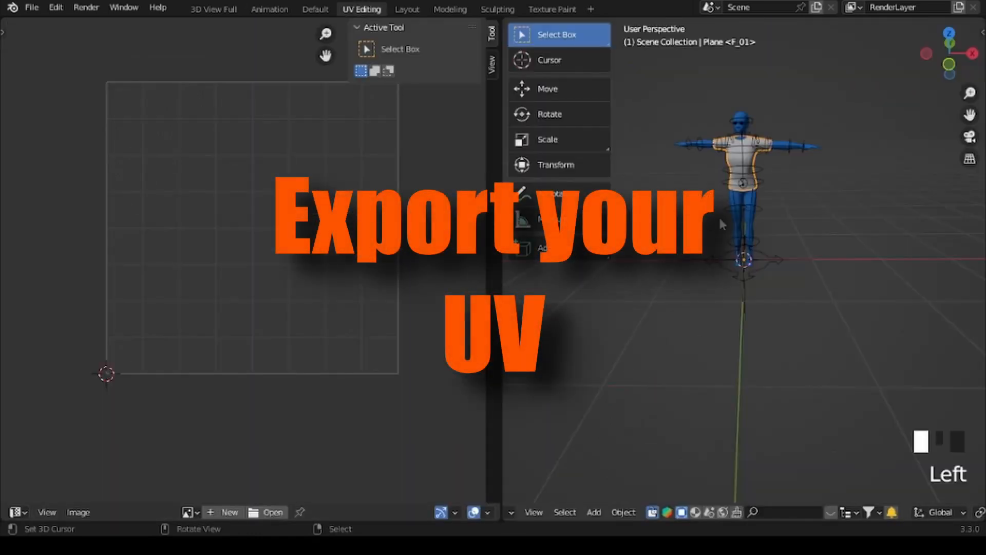
key(Tab)
middle_drag(719, 215, 683, 219)
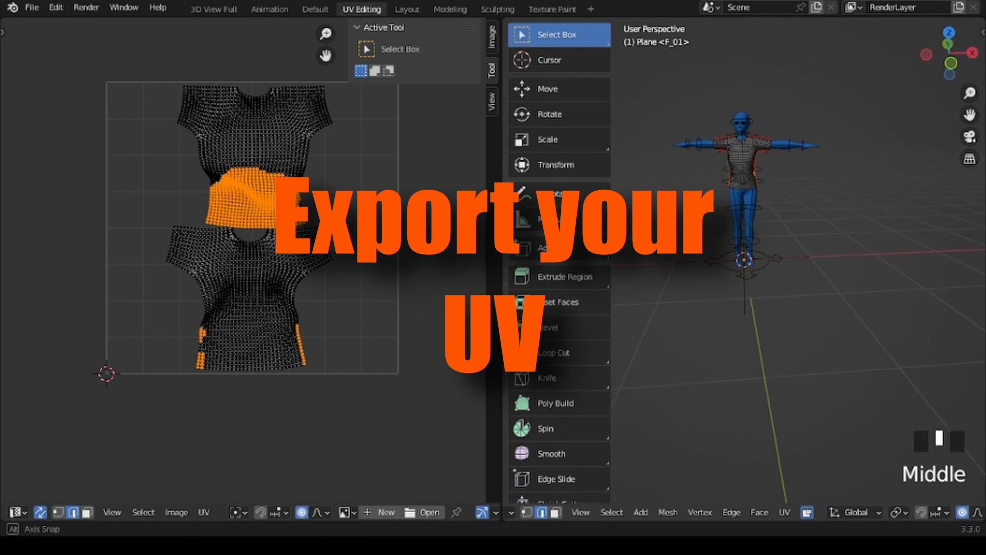
key(a)
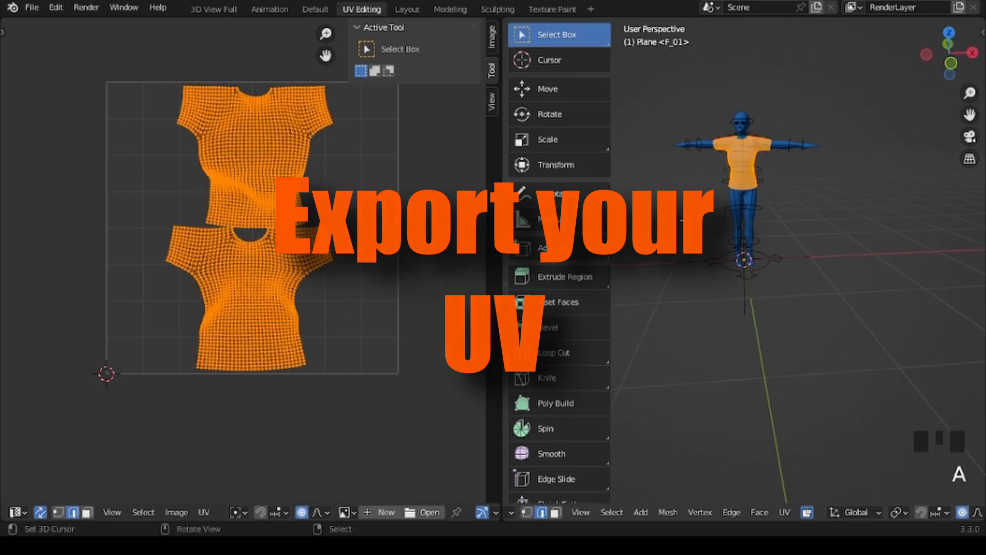
click(203, 512)
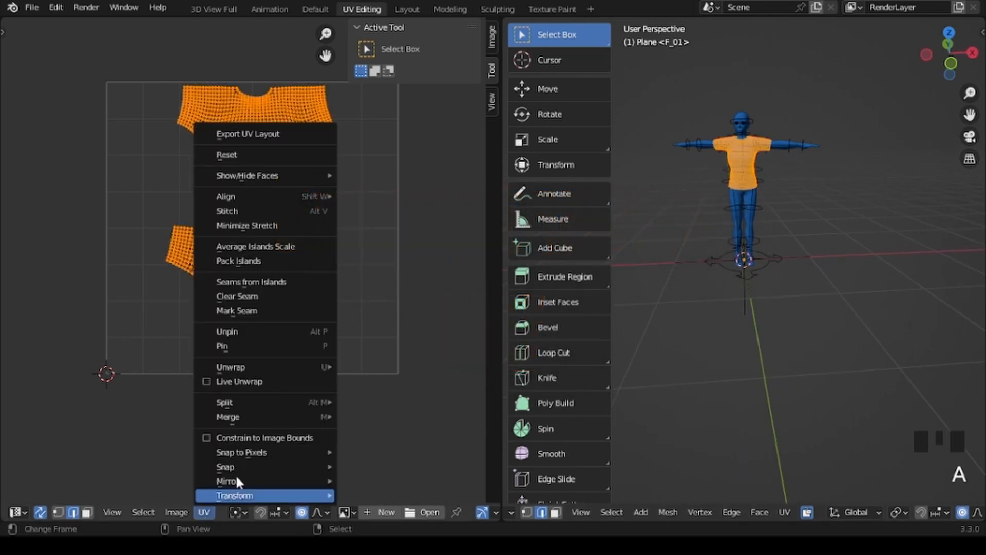
click(259, 134)
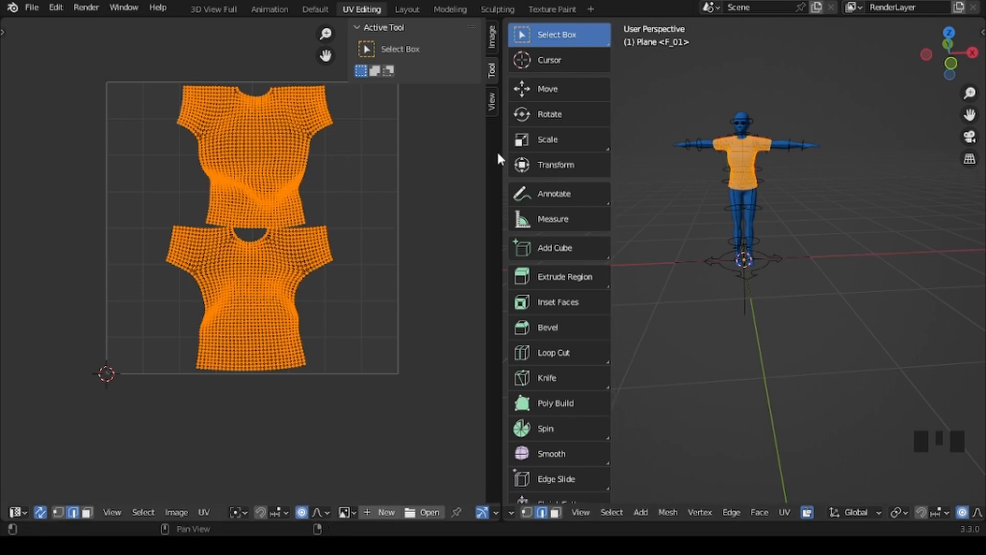
click(406, 10)
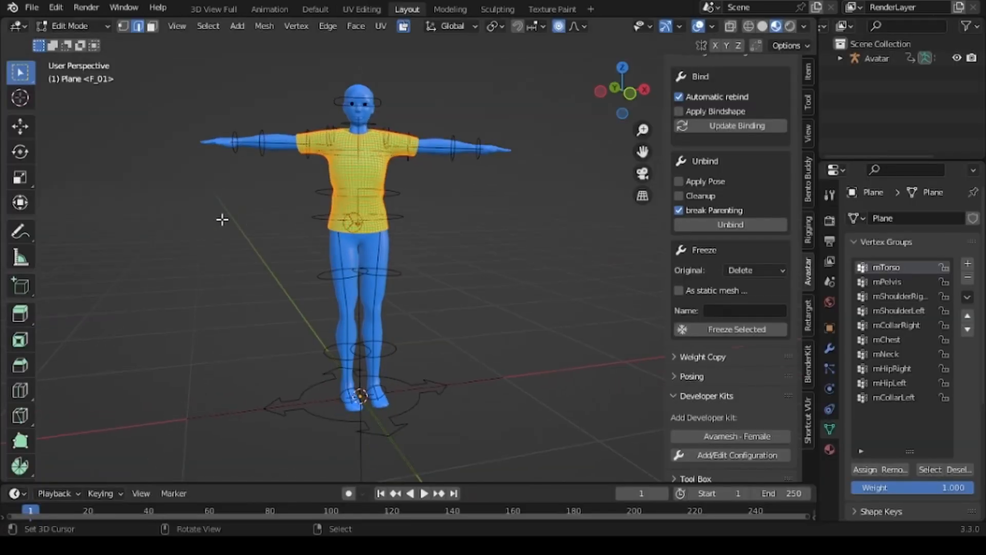
Take the shirt mesh out of Edit Mode and return it to Object Mode.
middle_drag(251, 238, 250, 241)
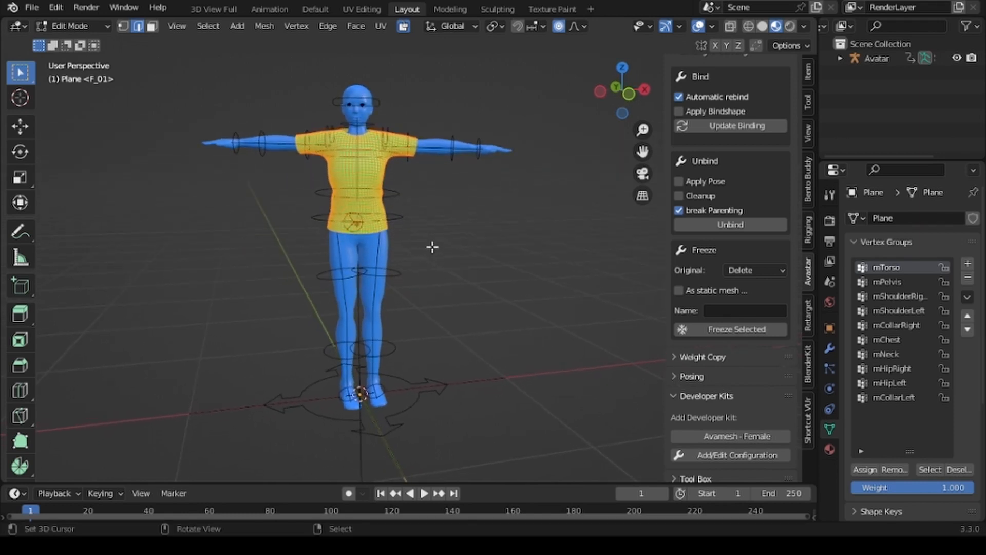
click(100, 25)
click(85, 42)
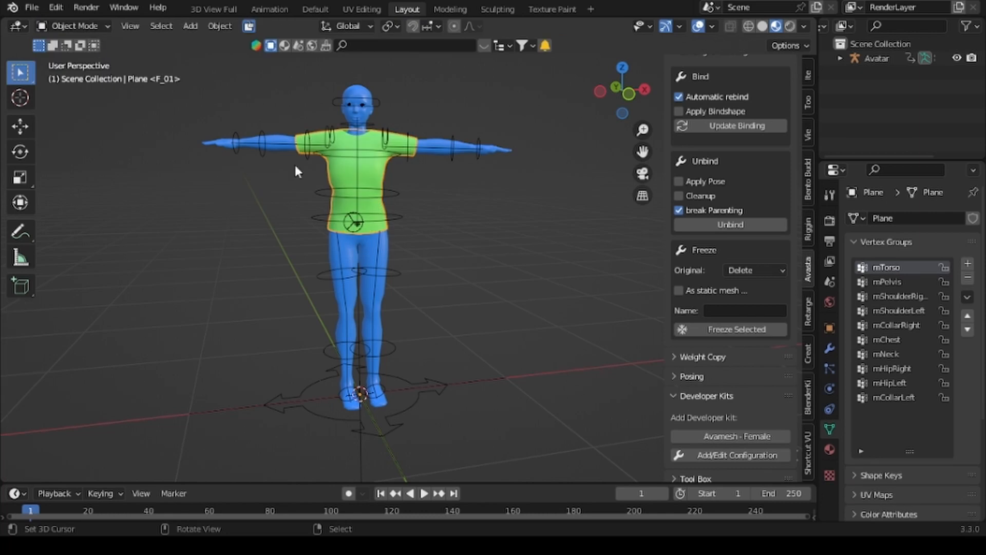
Select every bone of the avatar rig in Pose Mode and clear all of their pose transforms.
right_click(388, 149)
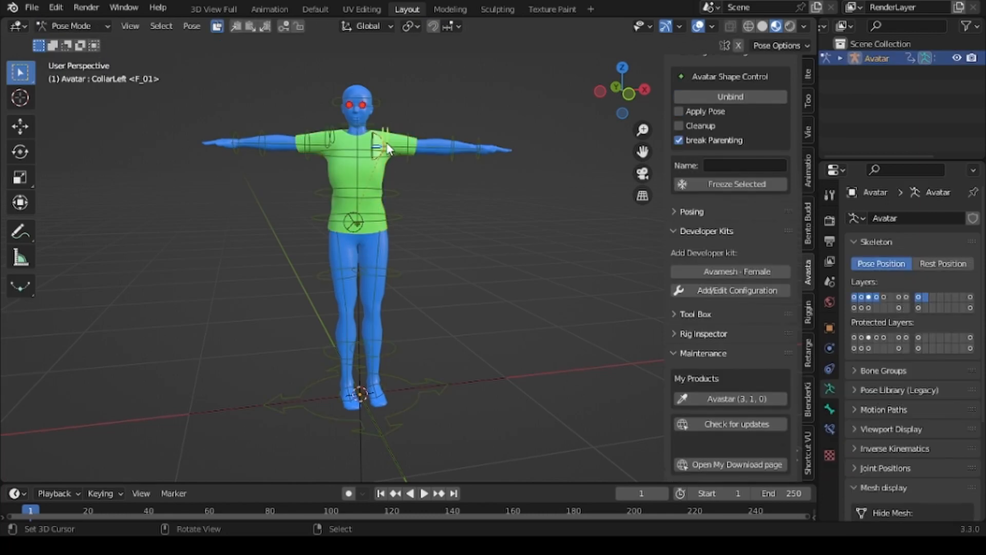
key(a)
click(193, 27)
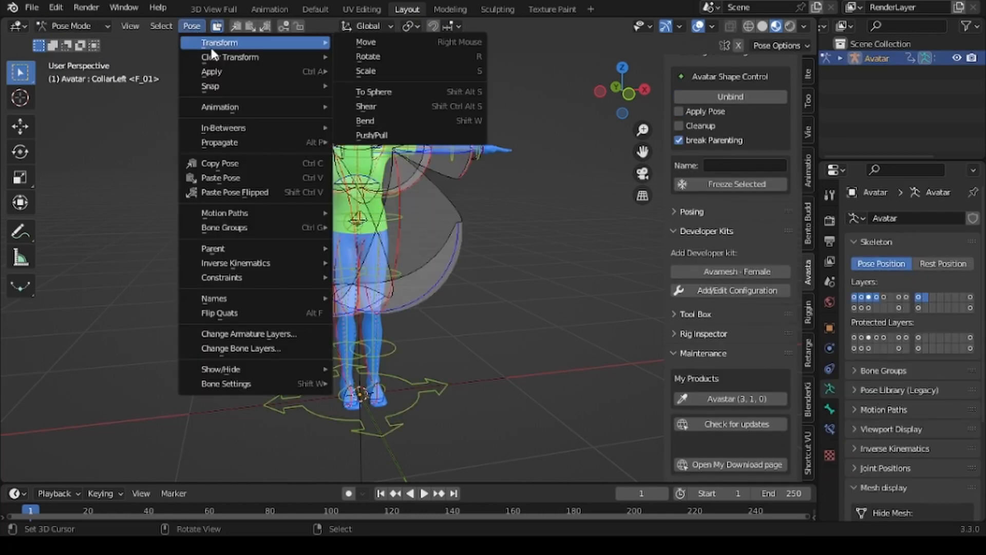
mouse_move(228, 61)
click(375, 51)
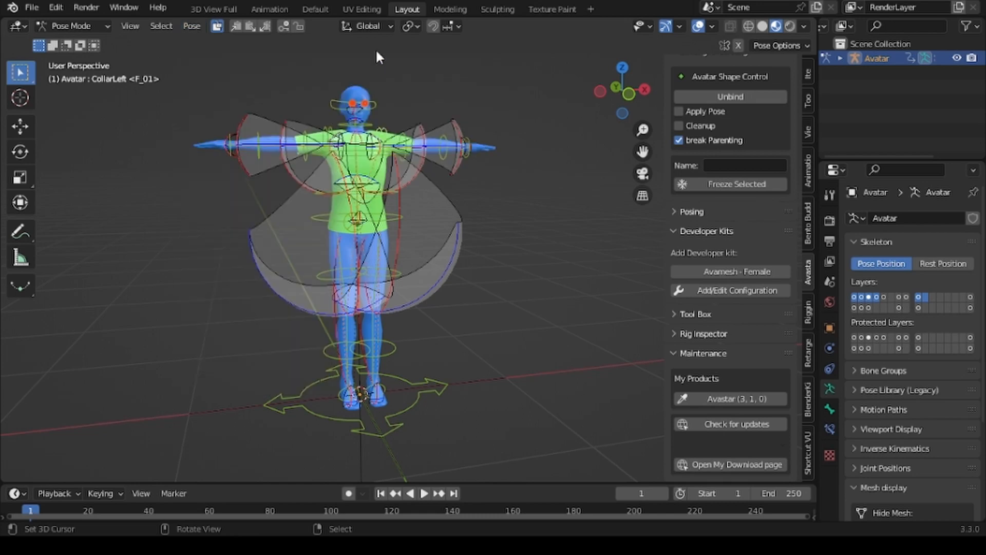
Return the avatar rig to Object Mode and select the shirt mesh.
click(72, 26)
click(75, 41)
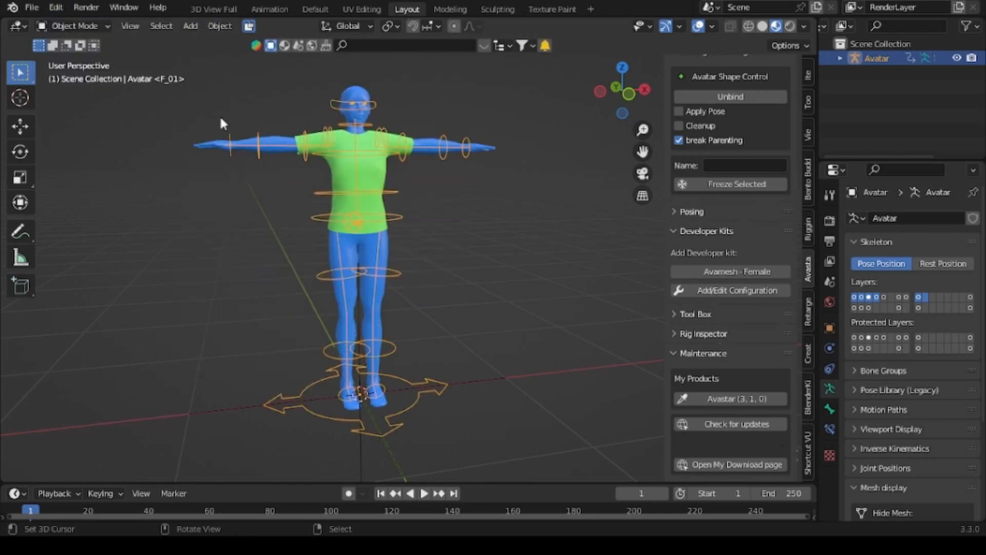
click(375, 176)
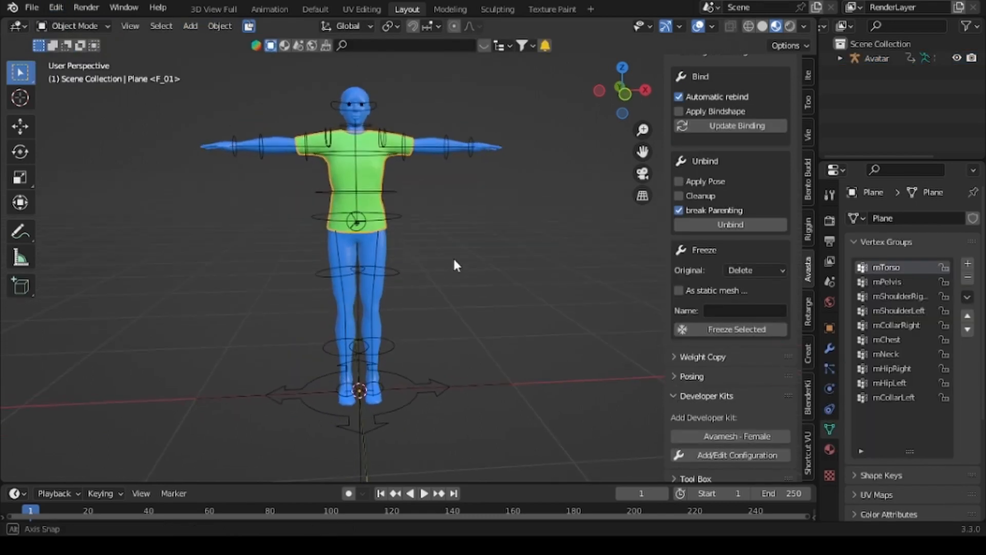
scroll(455, 251, up, 2)
scroll(455, 246, down, 2)
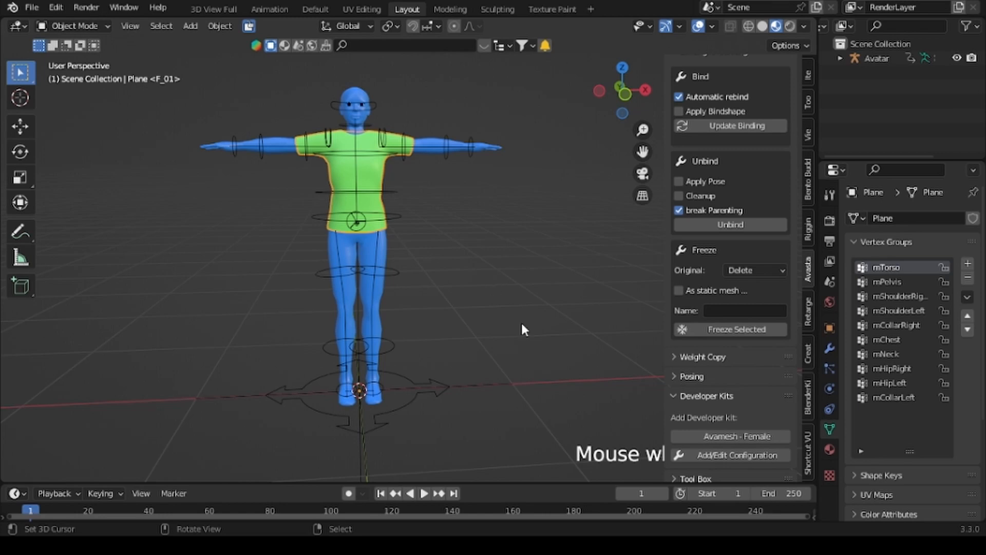
scroll(511, 310, down, 6)
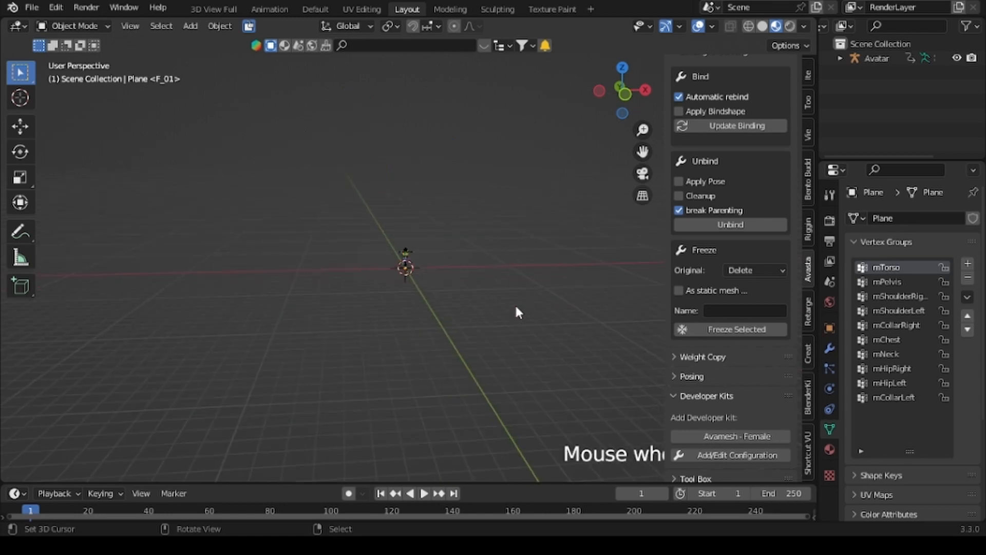
scroll(516, 299, up, 4)
scroll(517, 297, up, 3)
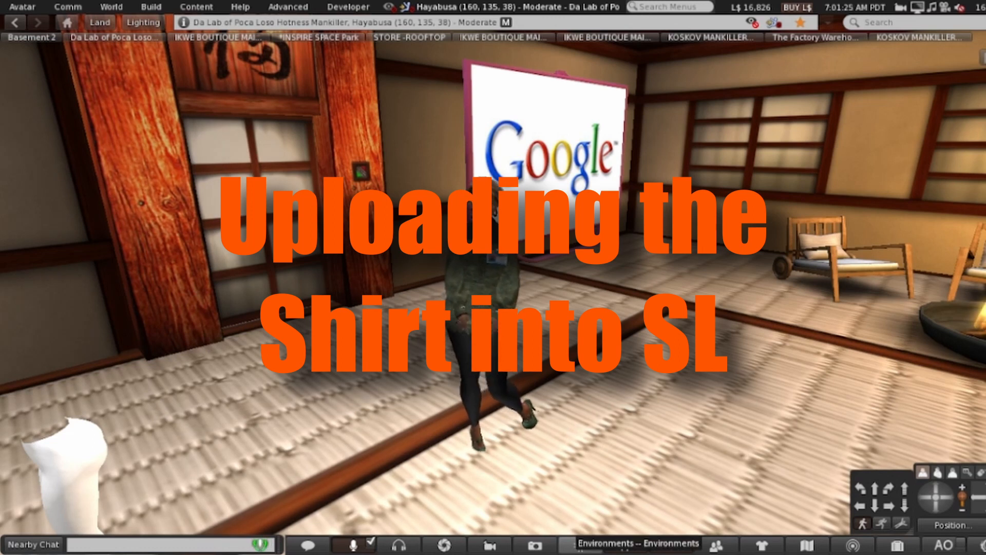
Switch to the Second Life viewer and start a mesh model upload.
key(Up)
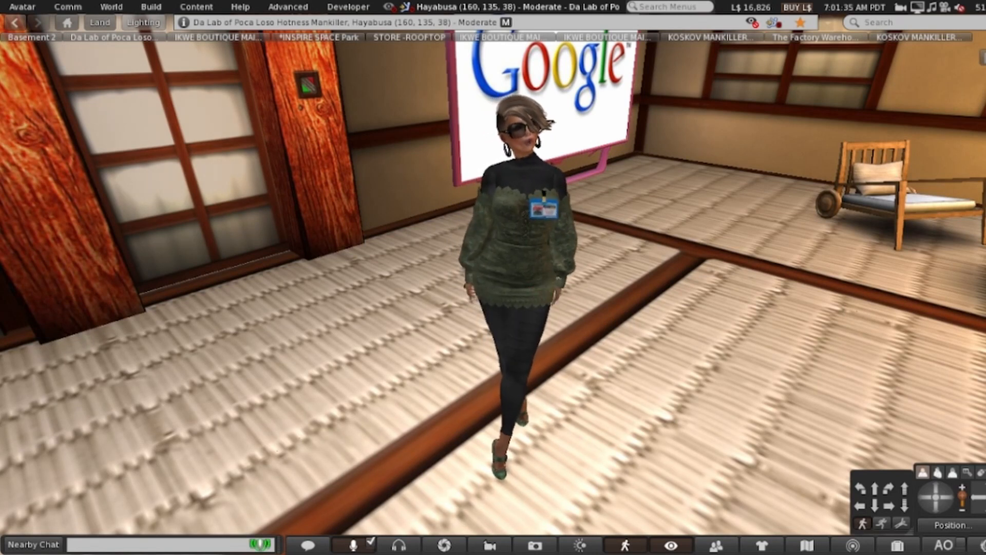
click(151, 7)
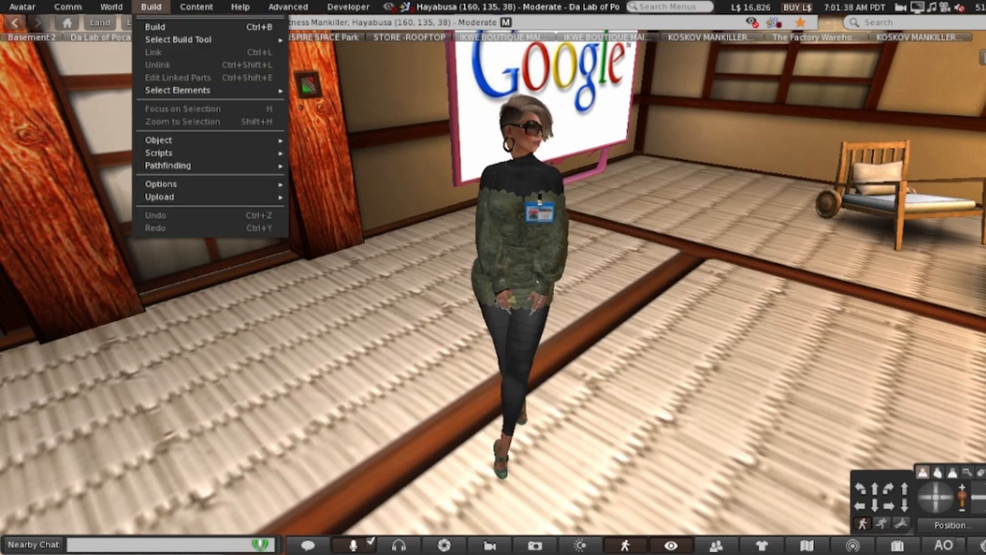
mouse_move(168, 165)
mouse_move(159, 196)
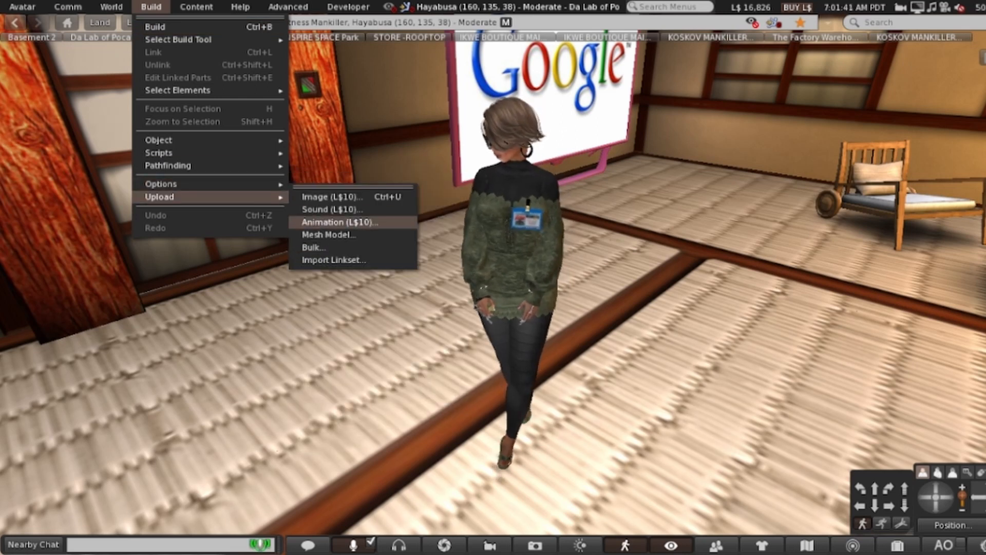
click(318, 236)
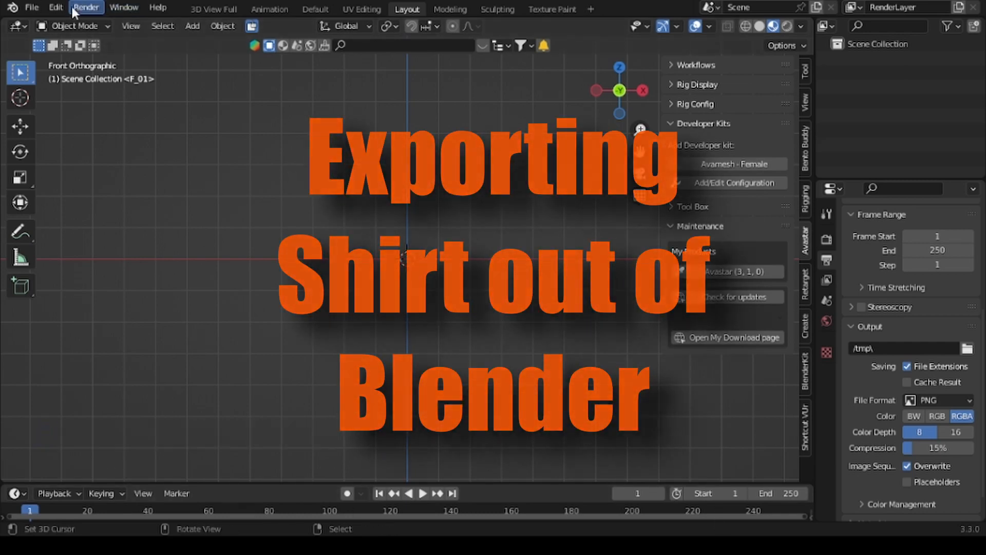
Switch to Blender, reopen the recent file Basic Tshirt.blend and select only the shirt mesh.
click(34, 7)
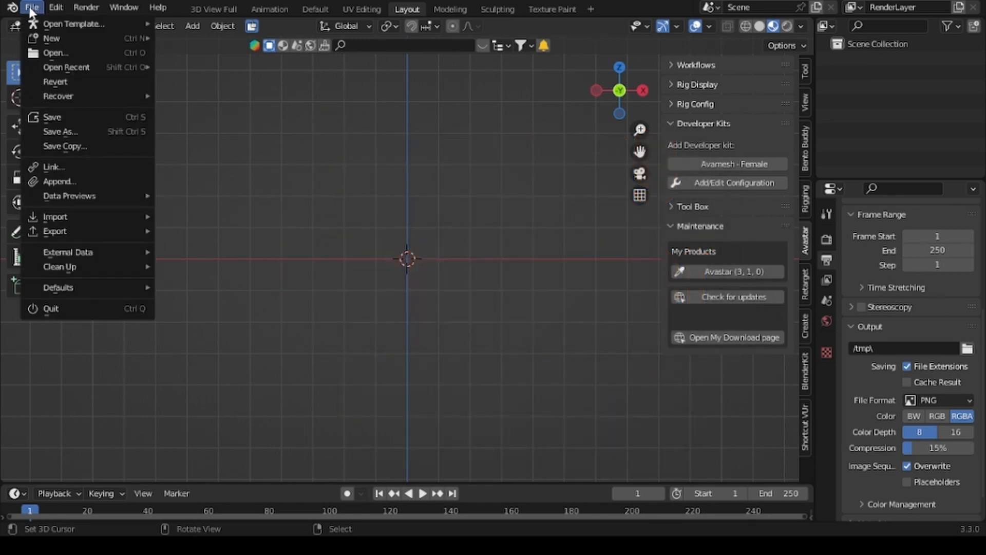
mouse_move(56, 67)
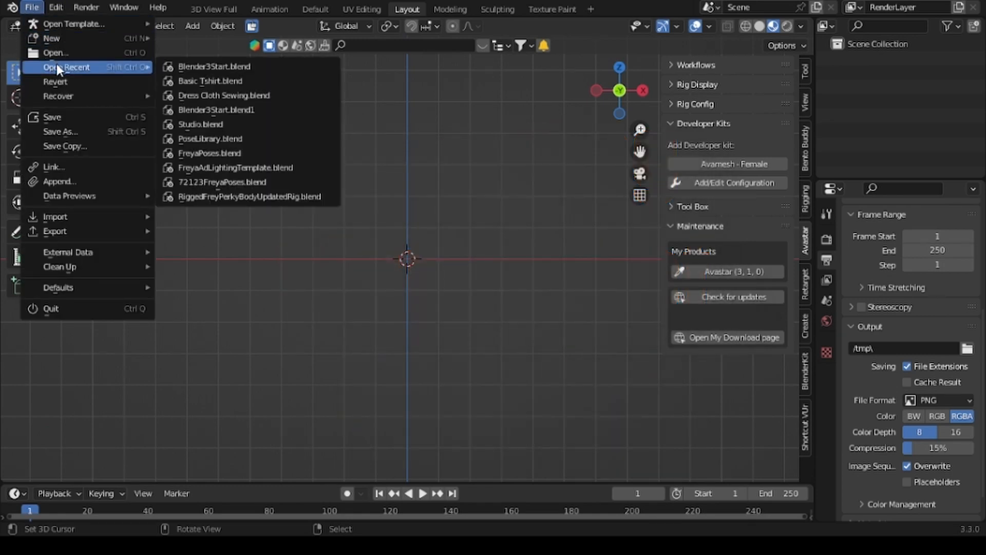
click(201, 80)
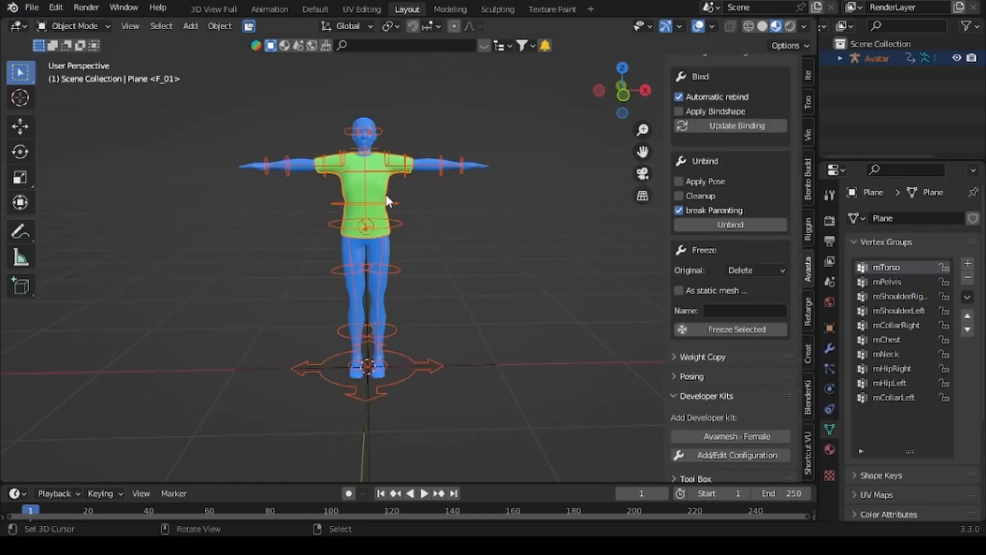
click(382, 189)
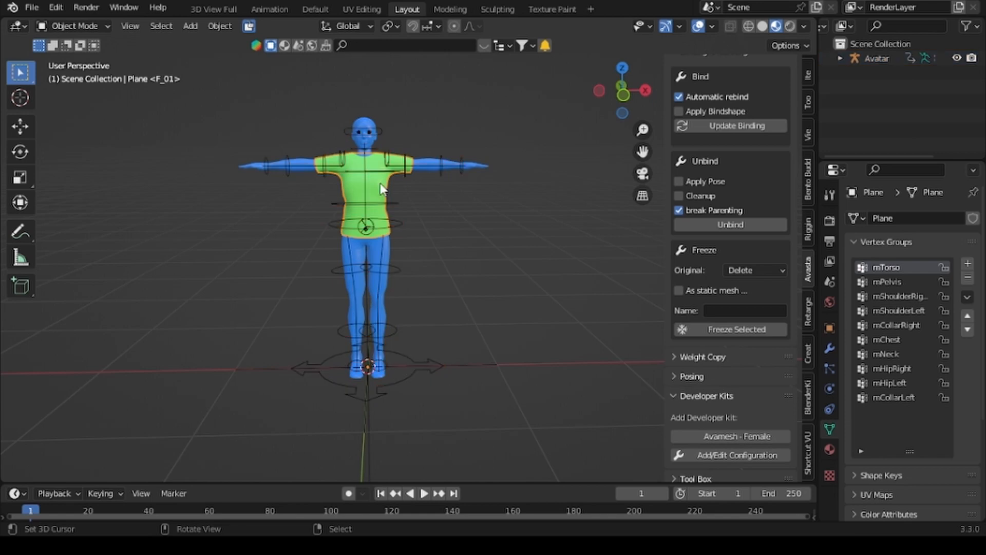
Export the selected shirt as Collada (Avastar) (.dae) and acknowledge the export hint.
click(32, 9)
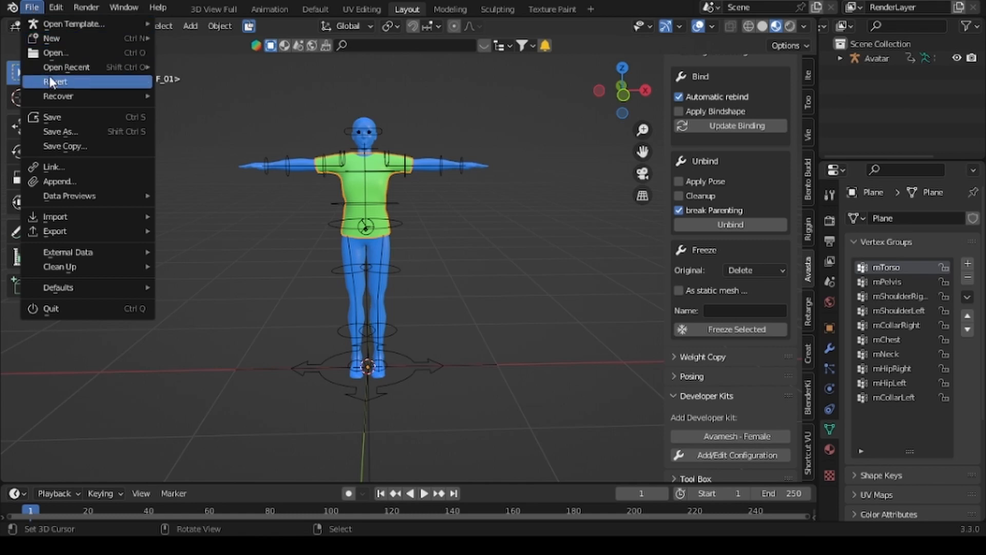
mouse_move(70, 221)
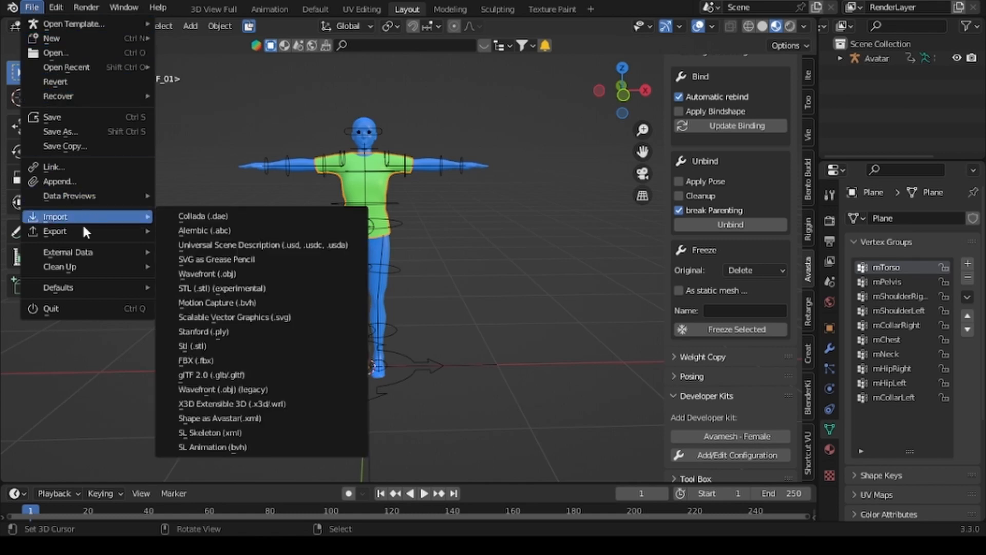
mouse_move(144, 231)
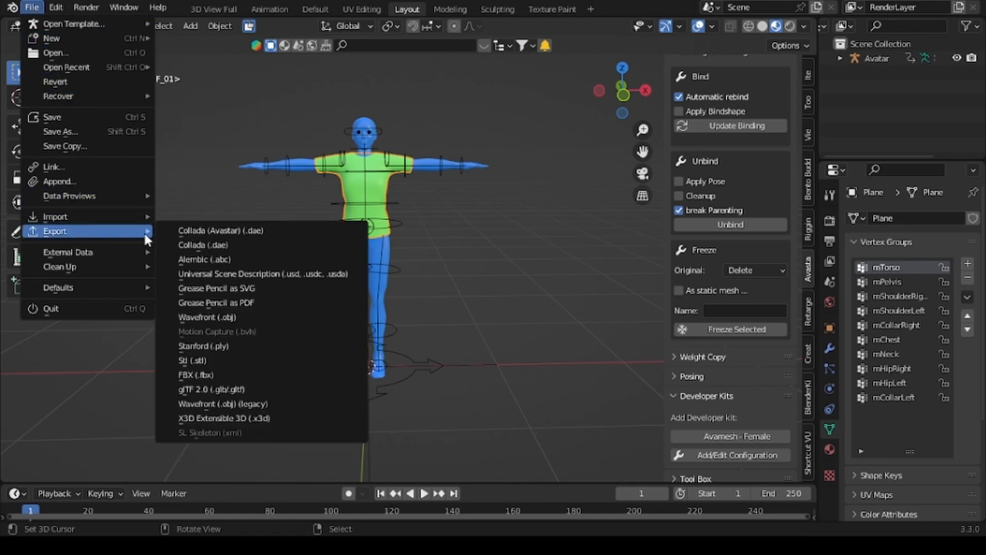
click(257, 231)
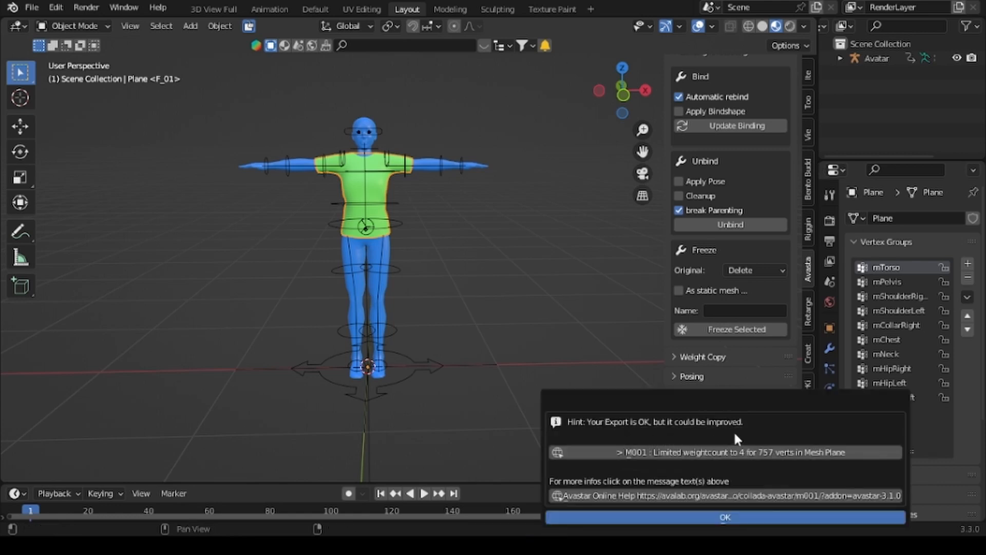
click(694, 517)
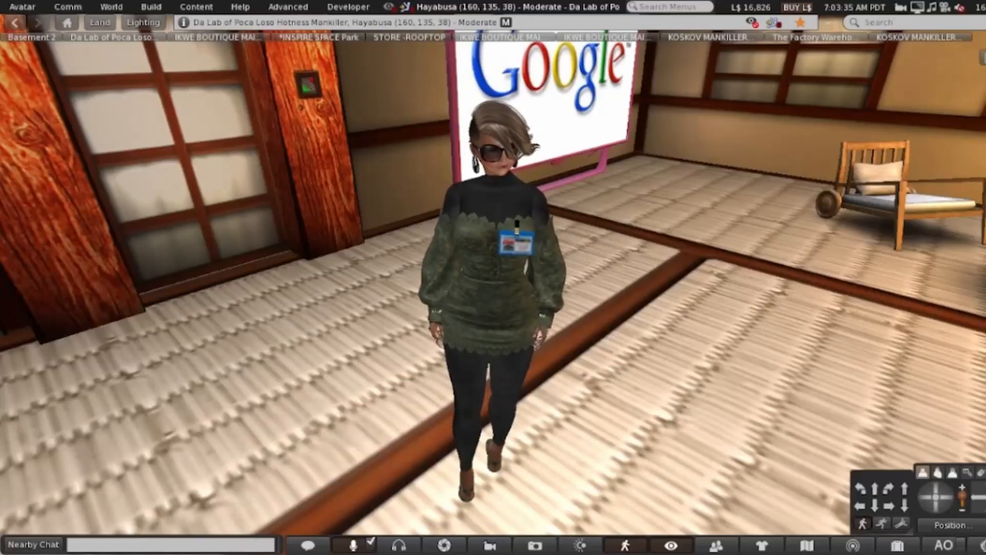
Switch to the Second Life viewer and load the exported shirt file as a mesh model for upload.
click(151, 7)
mouse_move(178, 39)
mouse_move(170, 197)
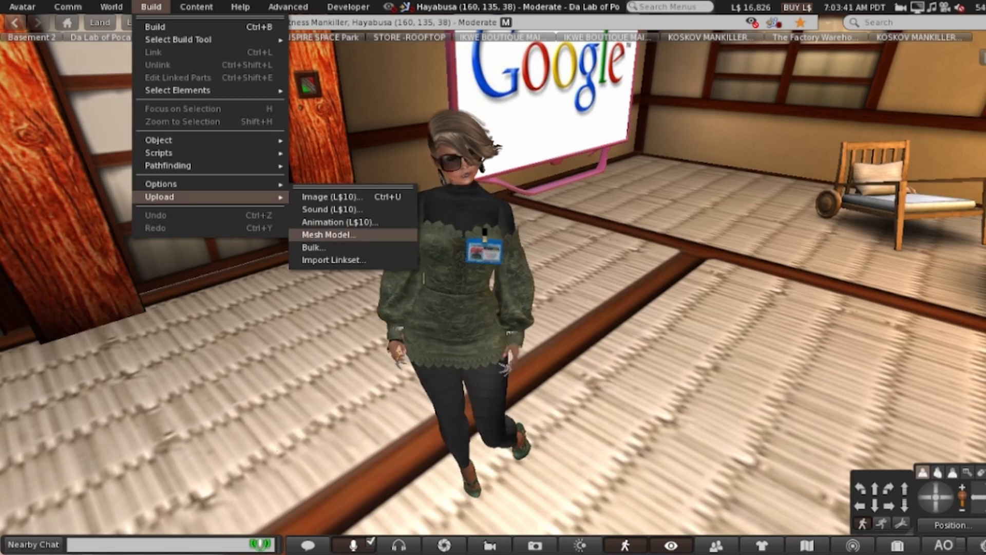
click(329, 234)
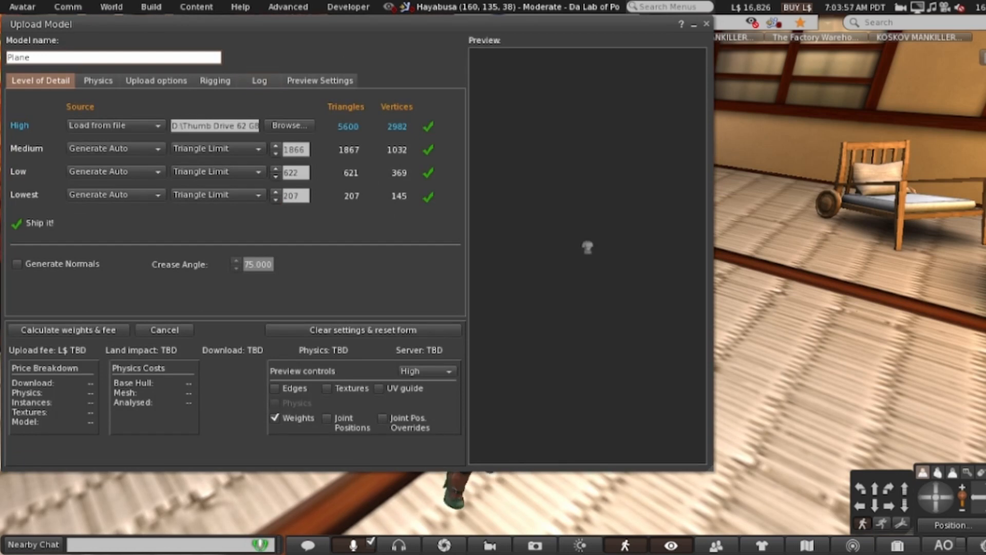
Examine the shirt from different angles in the model upload preview and leave the upload.
drag(668, 190, 501, 190)
drag(588, 190, 535, 190)
key(ctrl+w)
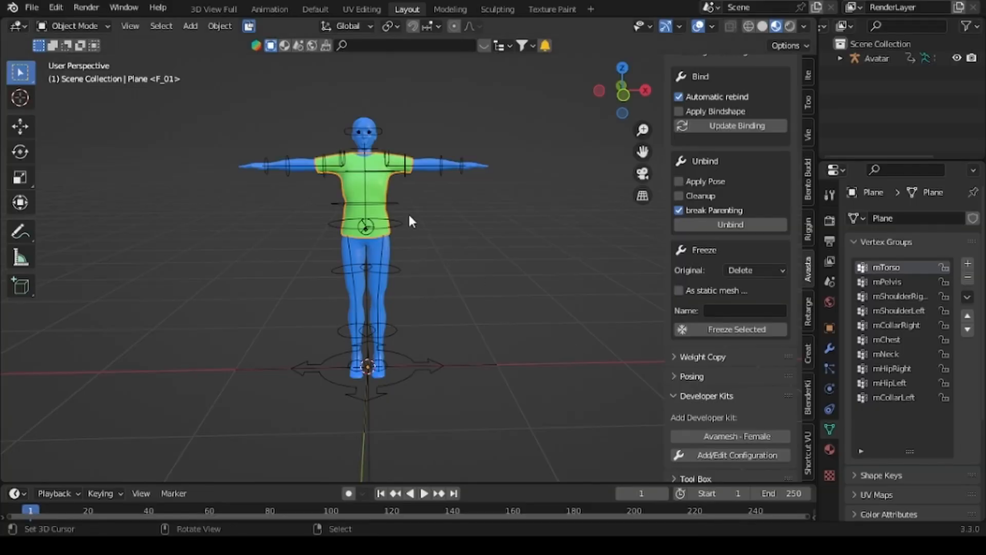
Switch to Blender, put the shirt mesh into Weight Paint mode and bring up its weight operations.
scroll(408, 211, up, 2)
scroll(437, 235, down, 1)
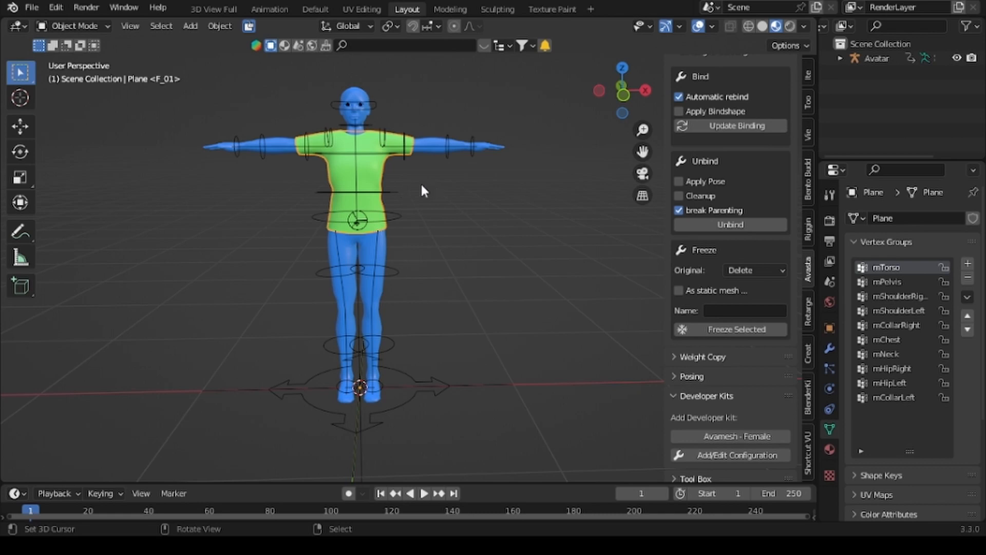
key(Tab)
mouse_move(460, 196)
middle_down()
mouse_move(112, 202)
mouse_move(498, 193)
mouse_move(457, 193)
middle_up()
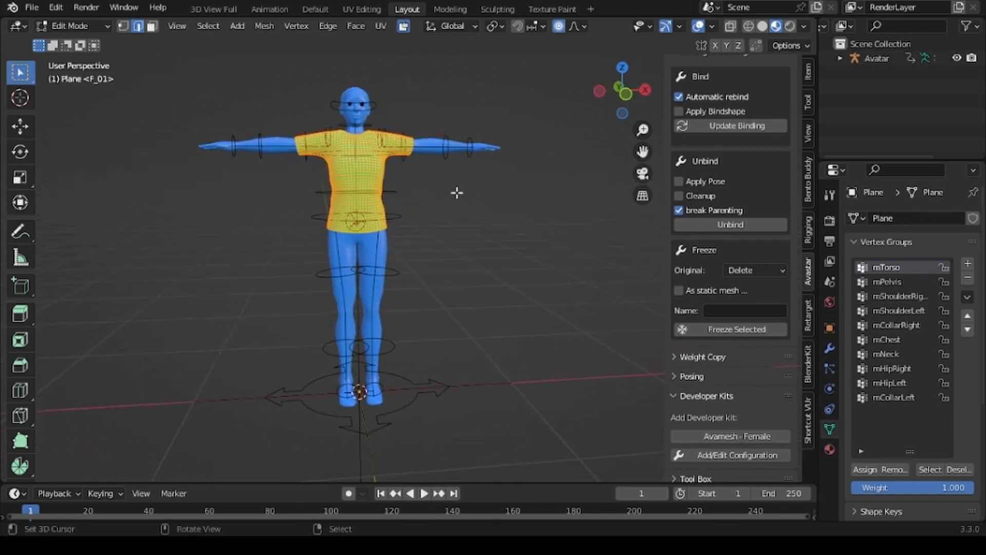
click(77, 26)
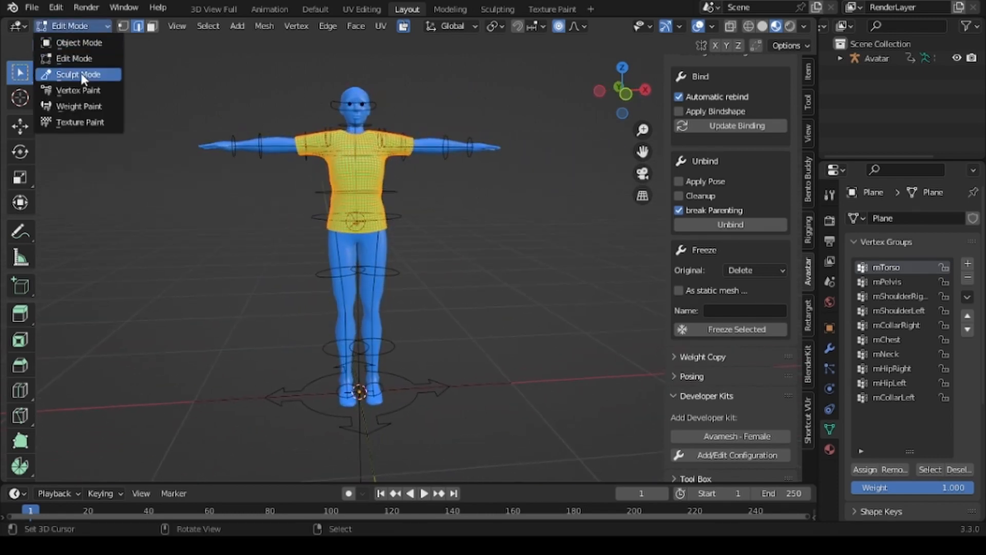
click(79, 105)
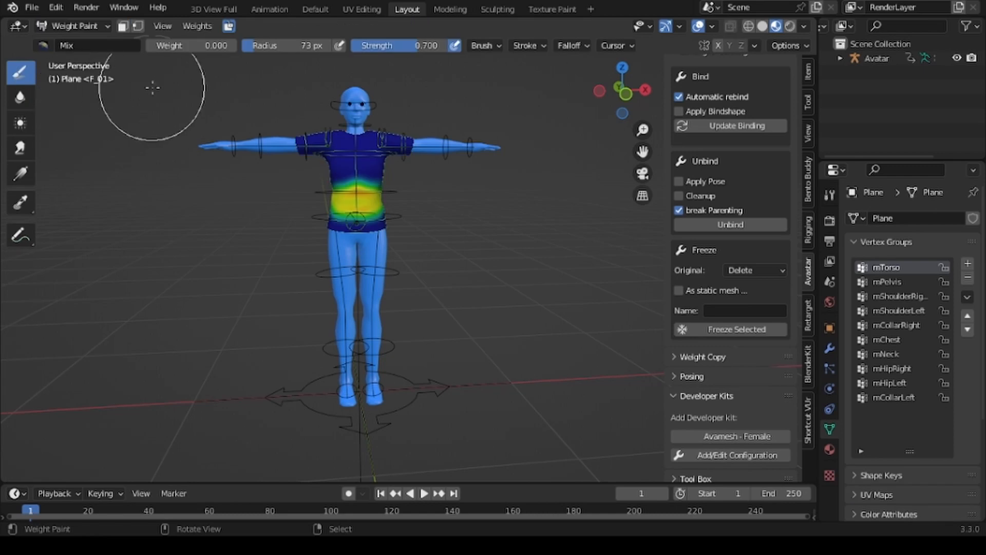
click(197, 27)
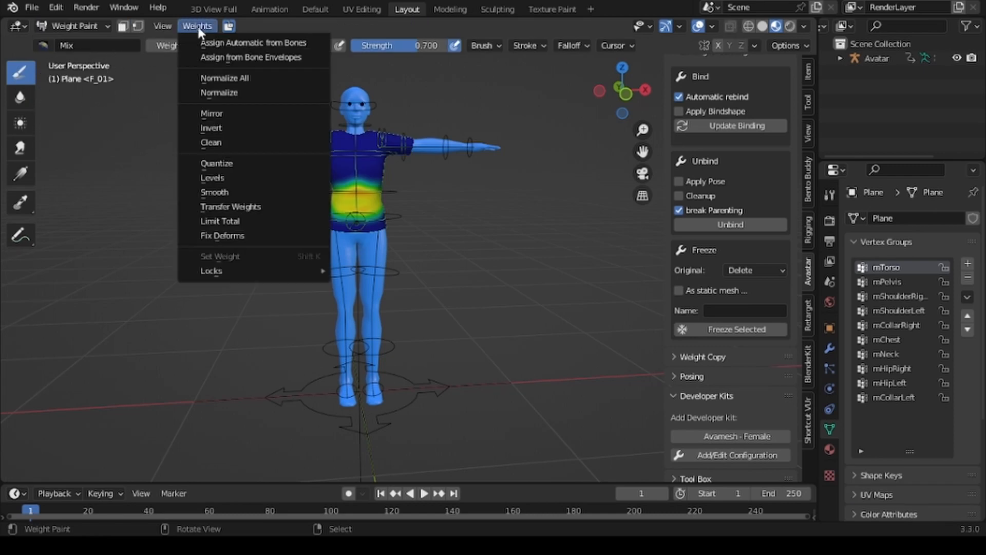
Apply Limit Total to the shirt's vertex weights and switch the shirt to Edit Mode.
click(238, 221)
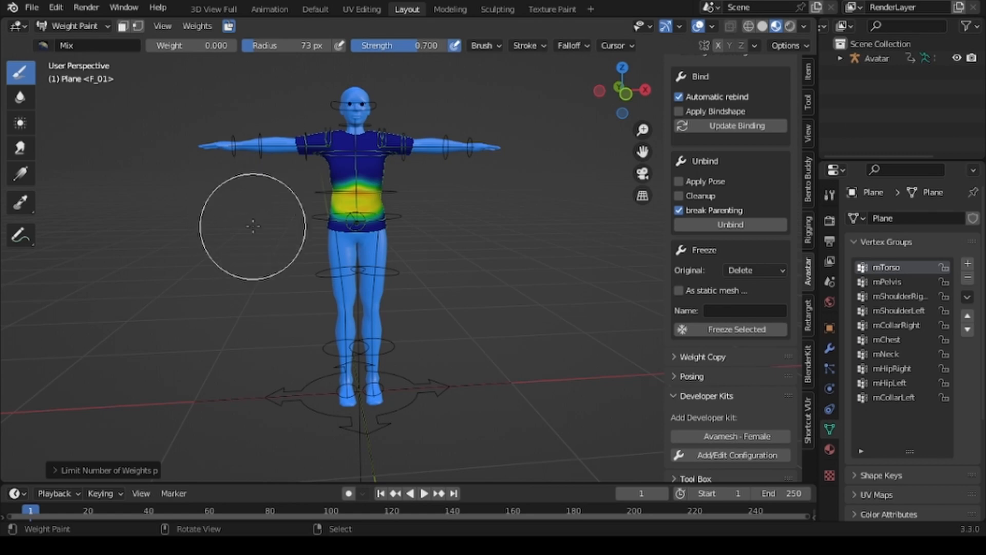
click(103, 26)
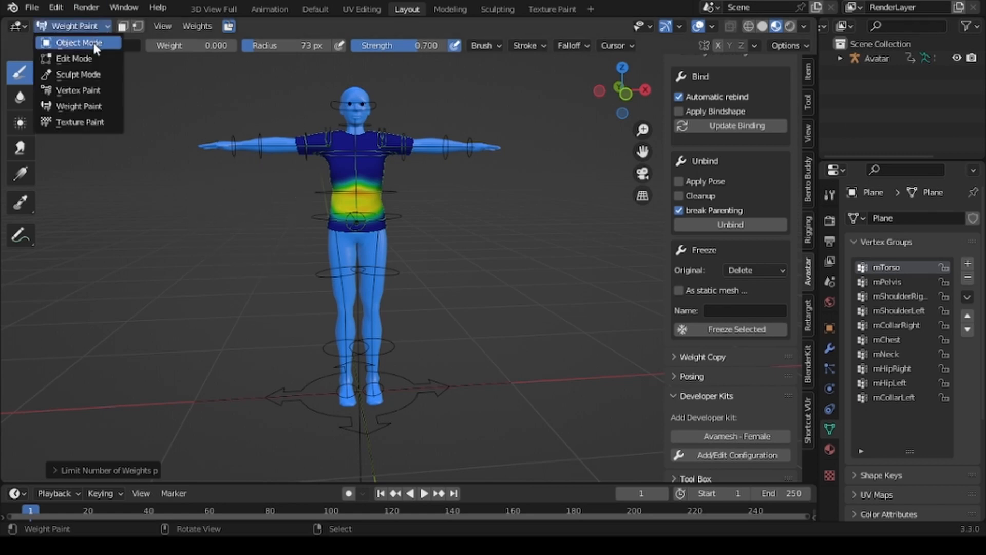
click(75, 58)
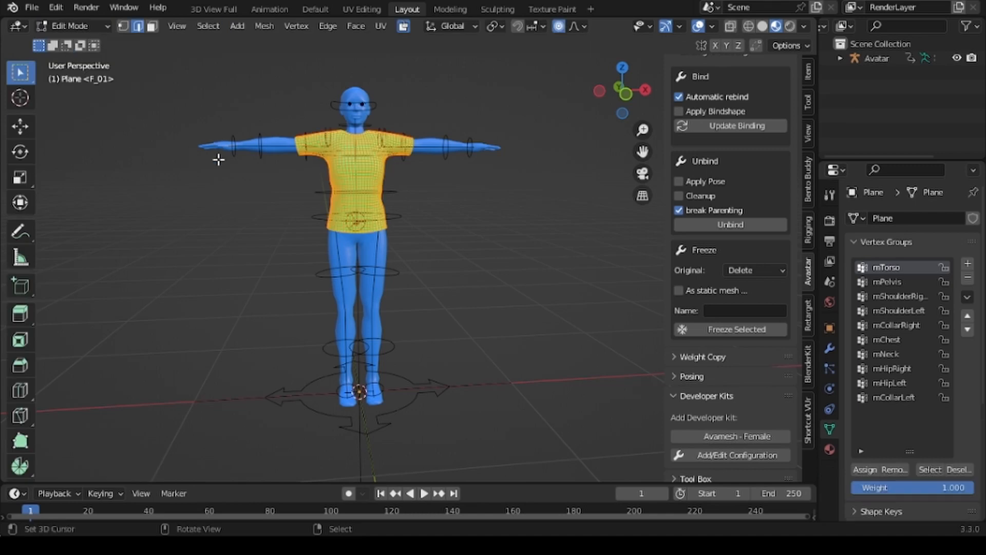
Flip the normals of the whole shirt mesh and inspect the shirt from below.
mouse_move(504, 226)
middle_down()
mouse_move(498, 244)
mouse_move(498, 231)
middle_up()
click(264, 25)
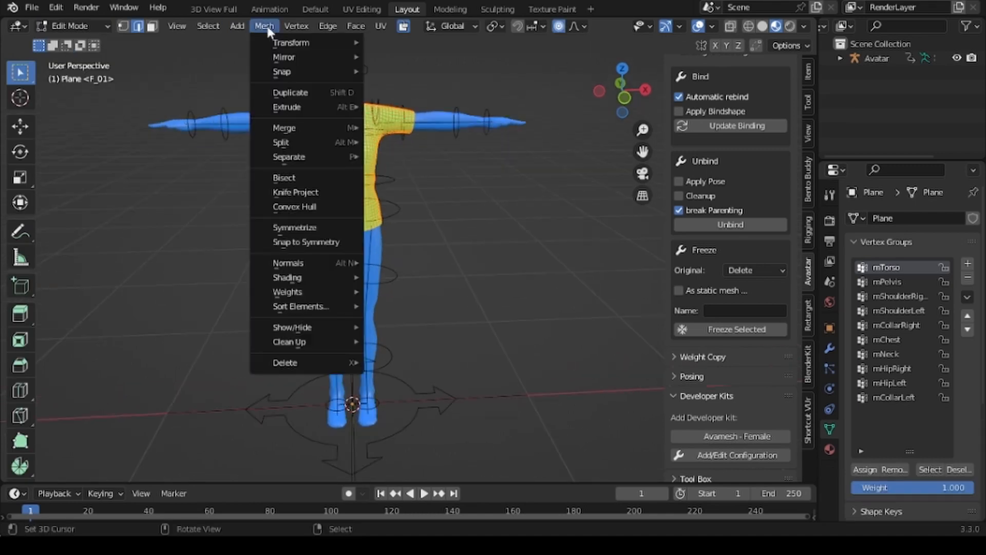
mouse_move(293, 263)
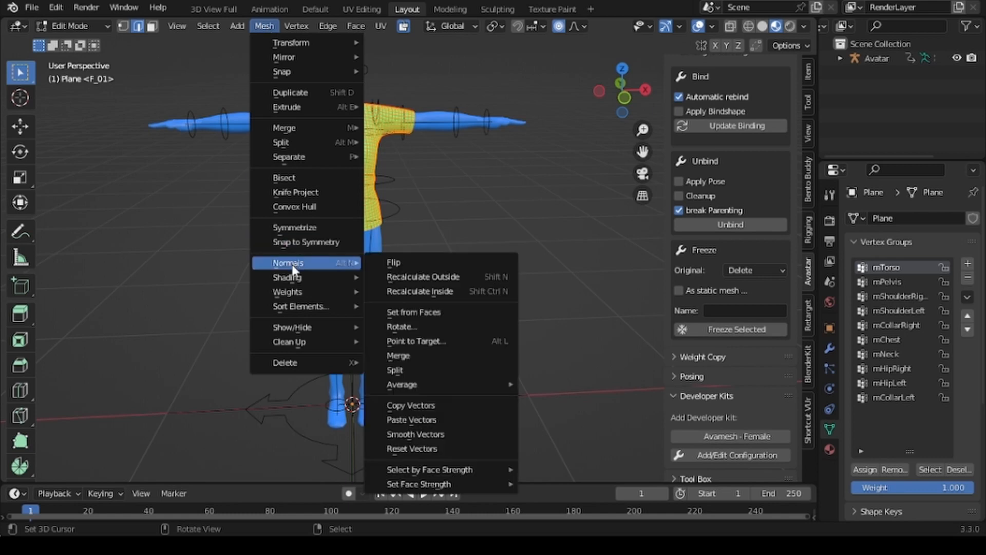
click(396, 263)
middle_drag(511, 229, 429, 150)
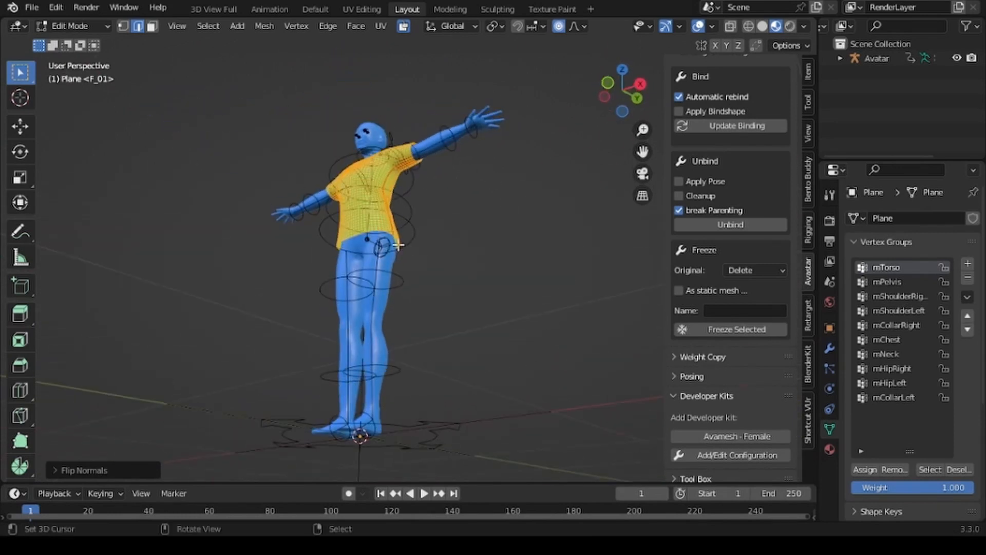
middle_drag(398, 245, 299, 339)
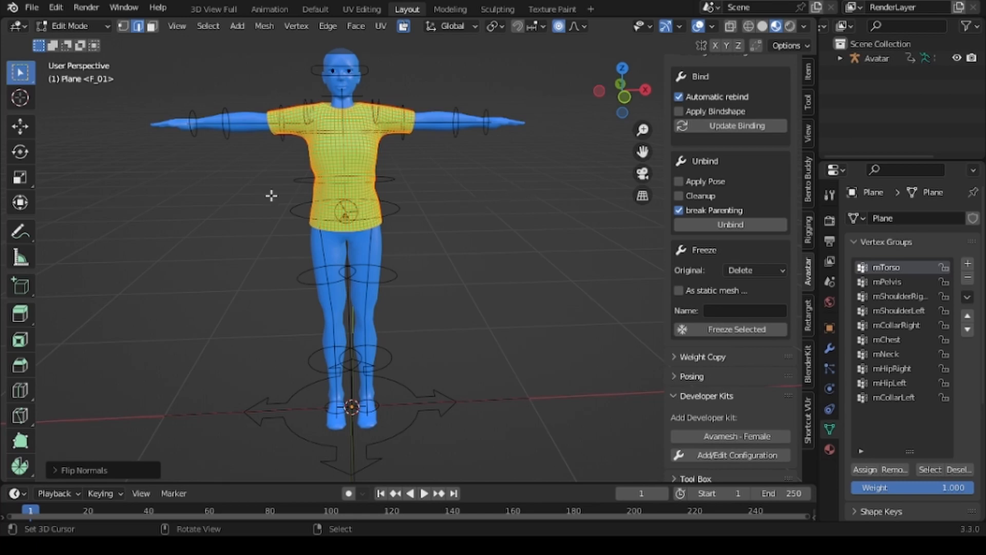
Return to Object Mode and duplicate the shirt in place without moving the copy.
key(Tab)
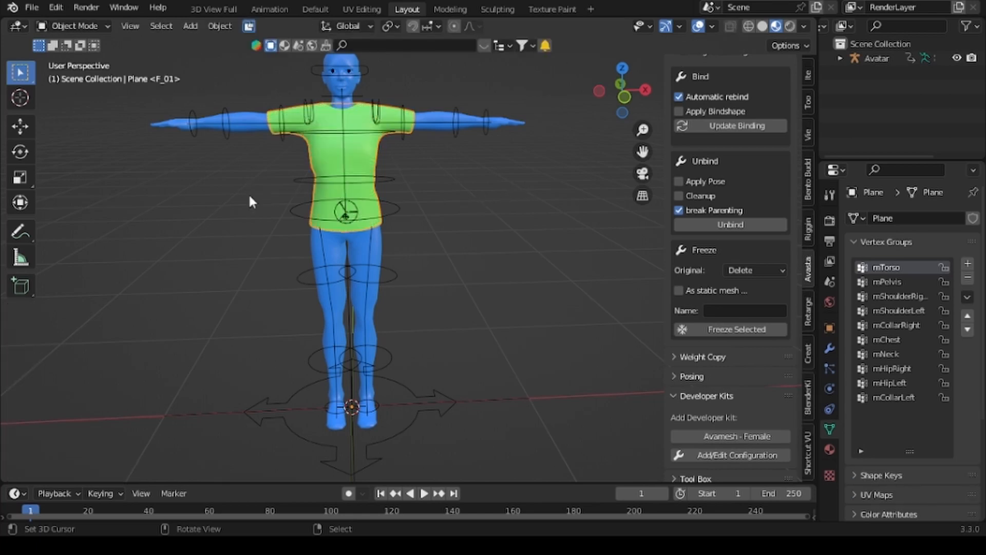
key(shift)
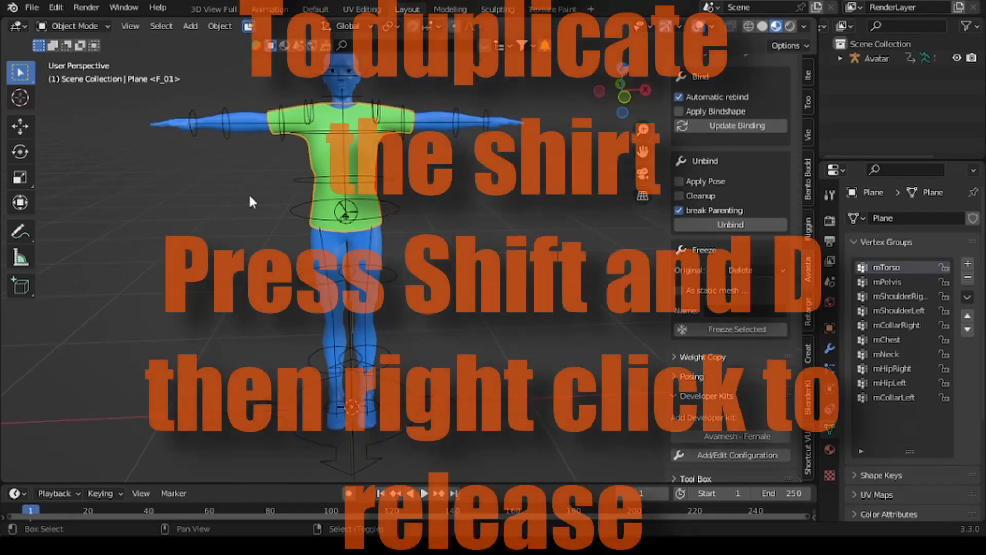
key(shift+d)
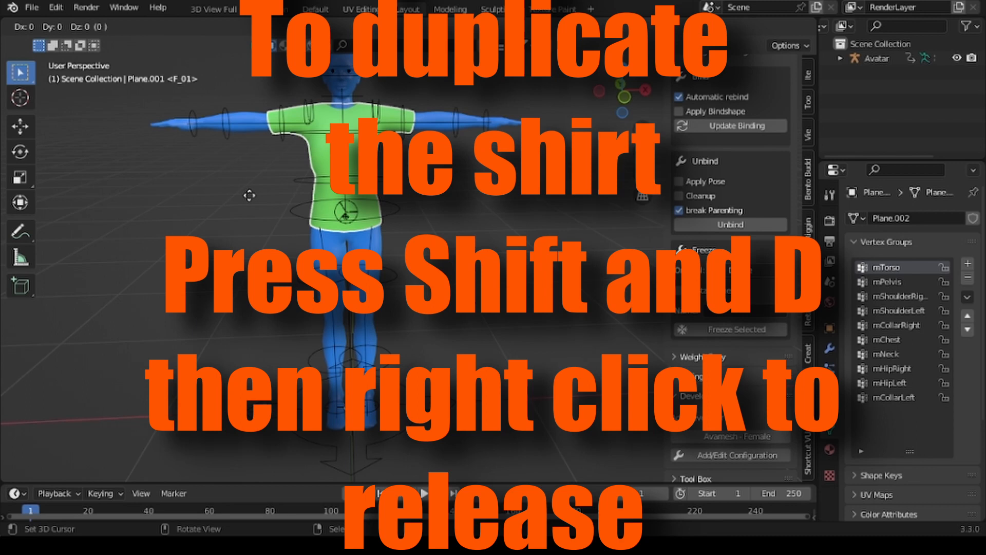
right_click(302, 197)
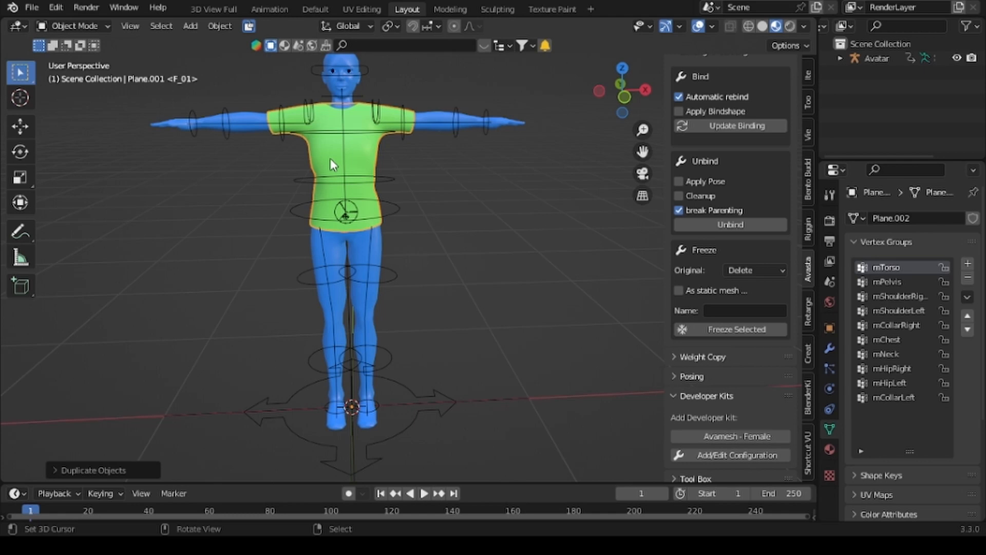
Flip the normals of the duplicated shirt in Edit Mode.
key(Tab)
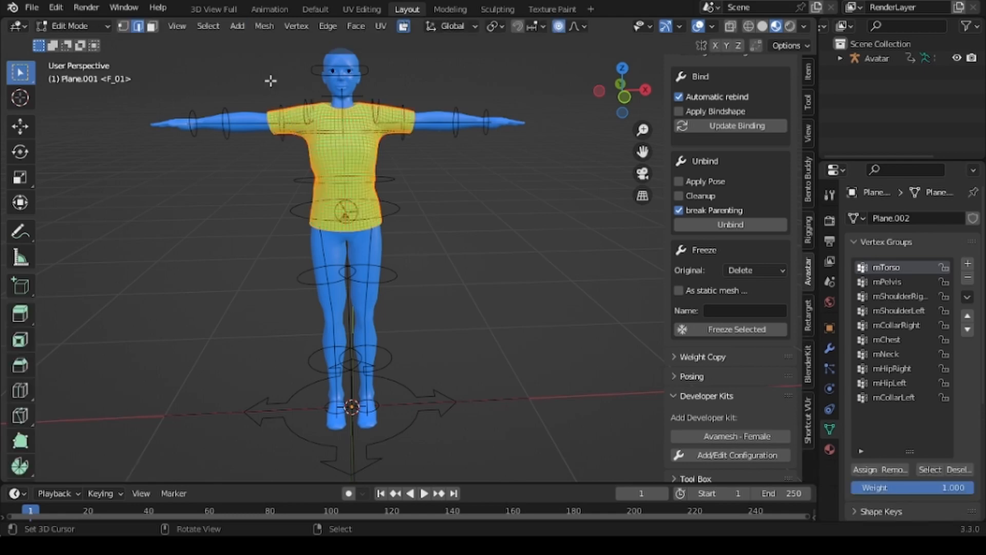
click(262, 26)
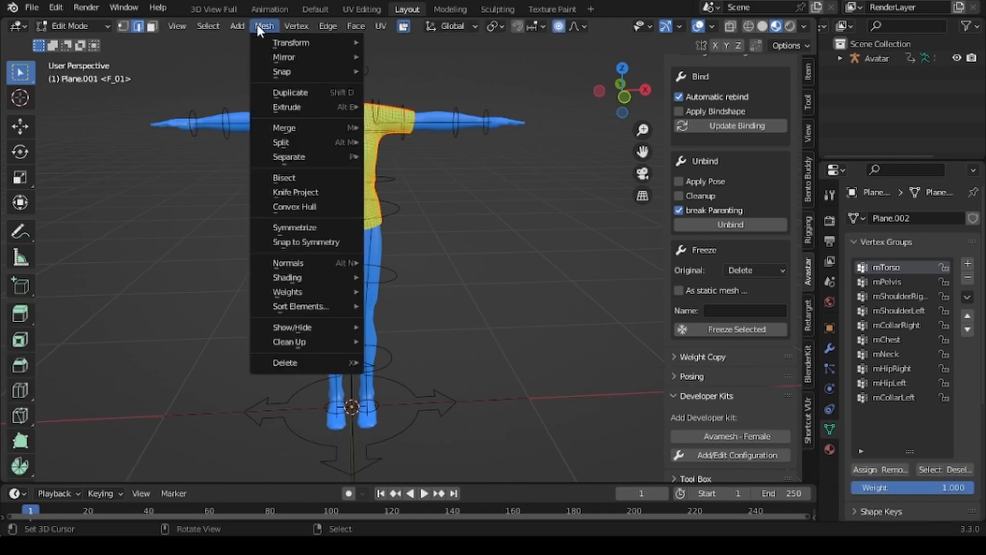
mouse_move(293, 264)
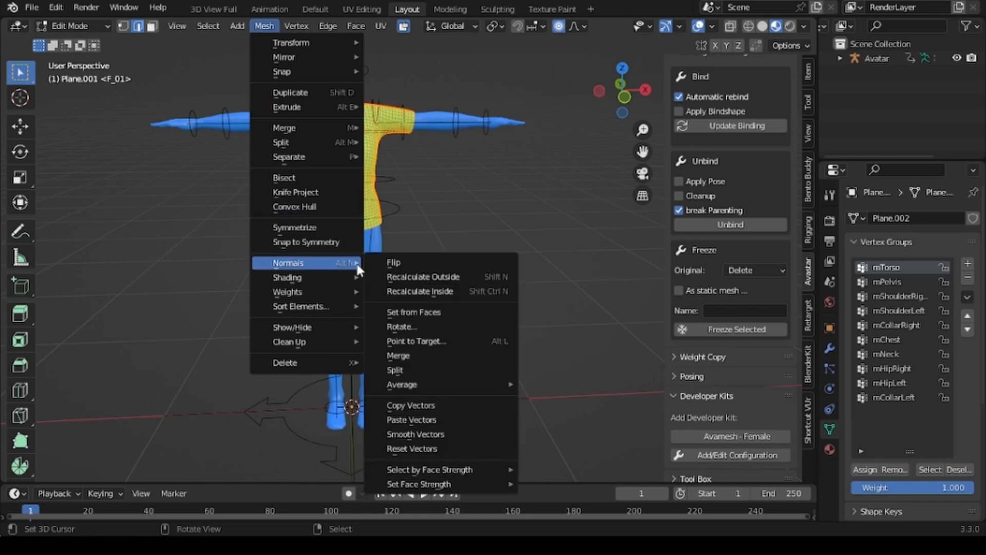
click(400, 262)
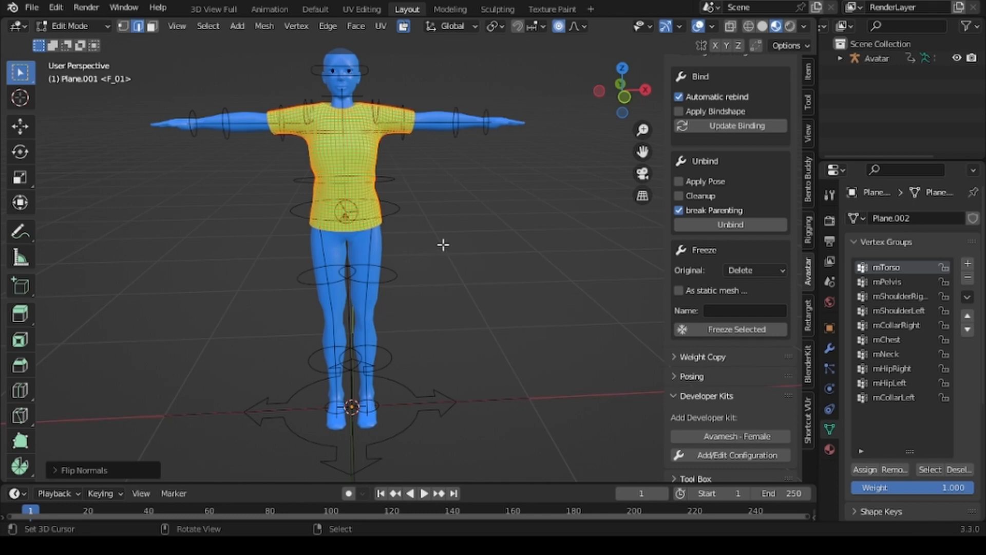
middle_drag(458, 252, 453, 247)
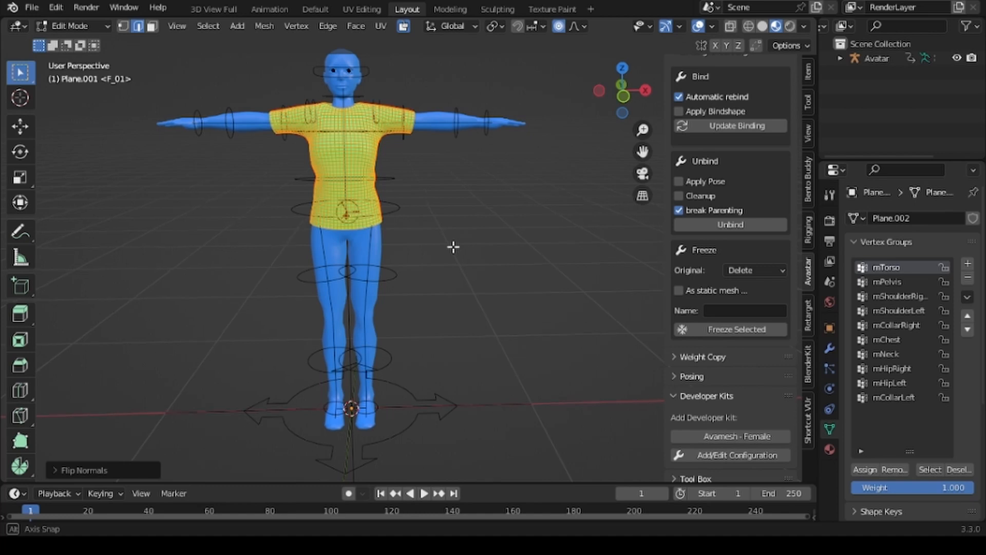
mouse_move(453, 247)
middle_down()
mouse_move(280, 242)
mouse_move(599, 251)
mouse_move(475, 239)
mouse_move(448, 242)
mouse_move(448, 257)
mouse_move(456, 244)
middle_up()
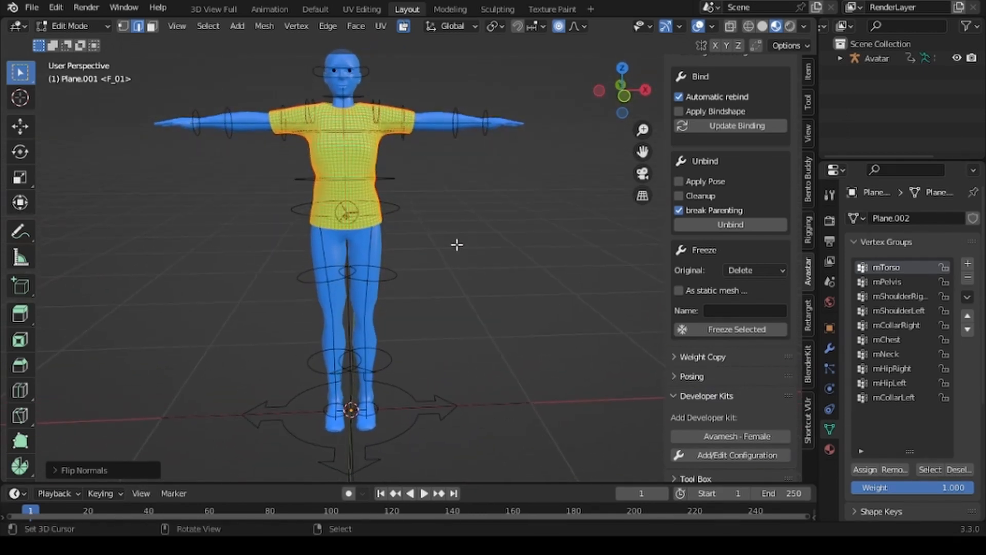
scroll(442, 217, up, 1)
scroll(440, 218, down, 3)
middle_drag(456, 235, 445, 247)
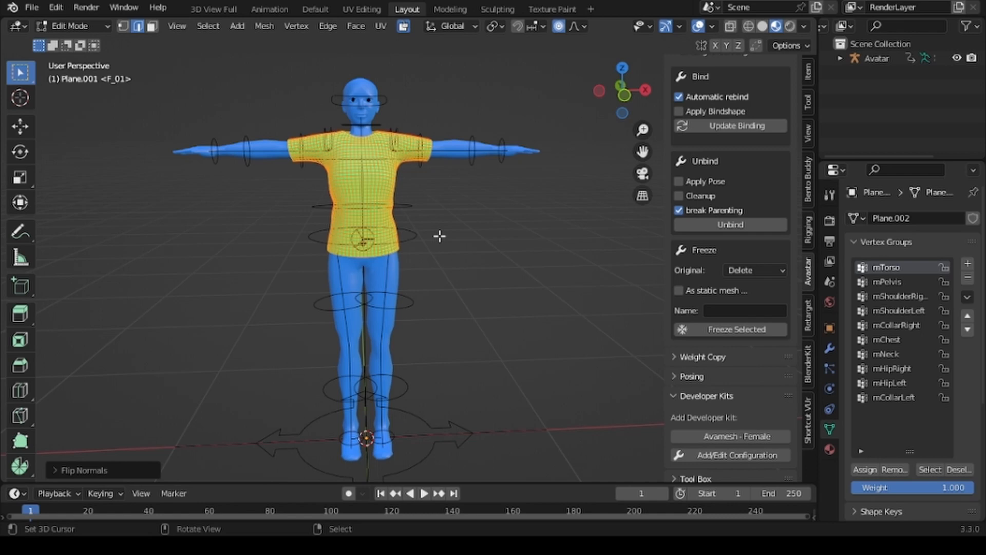
Switch to the UV Editing workspace and deselect all of the duplicated shirt's UVs.
click(359, 7)
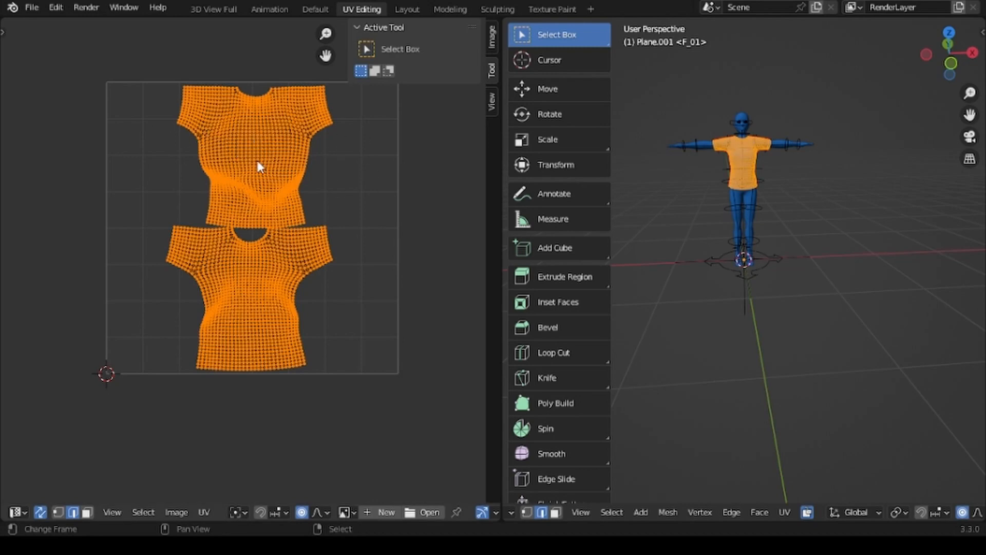
key(alt+a)
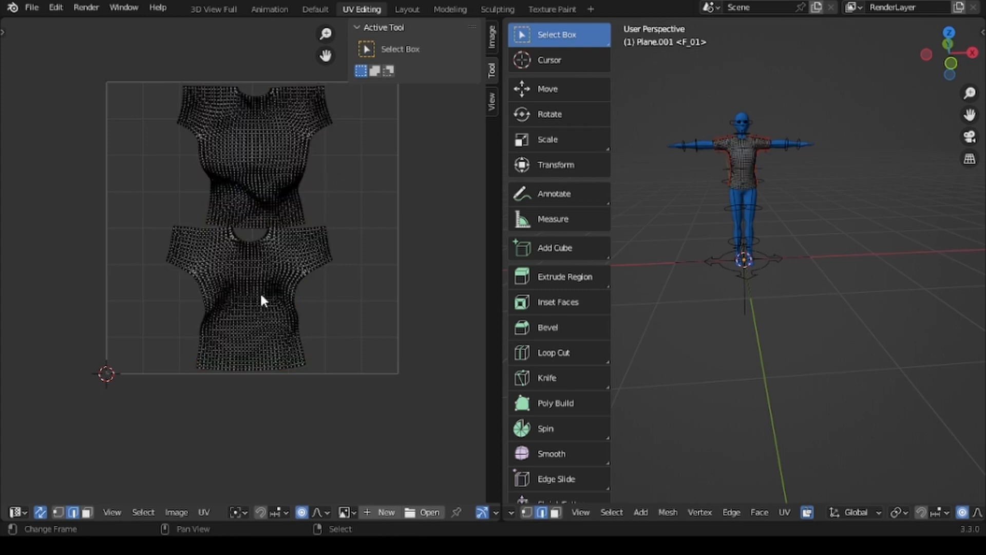
key(c)
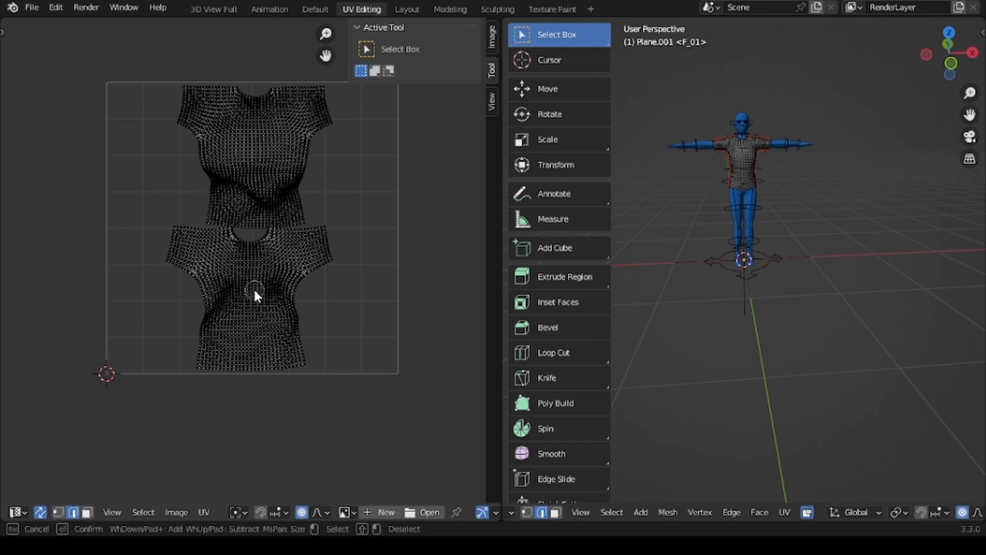
scroll(255, 291, down, 15)
scroll(255, 290, up, 8)
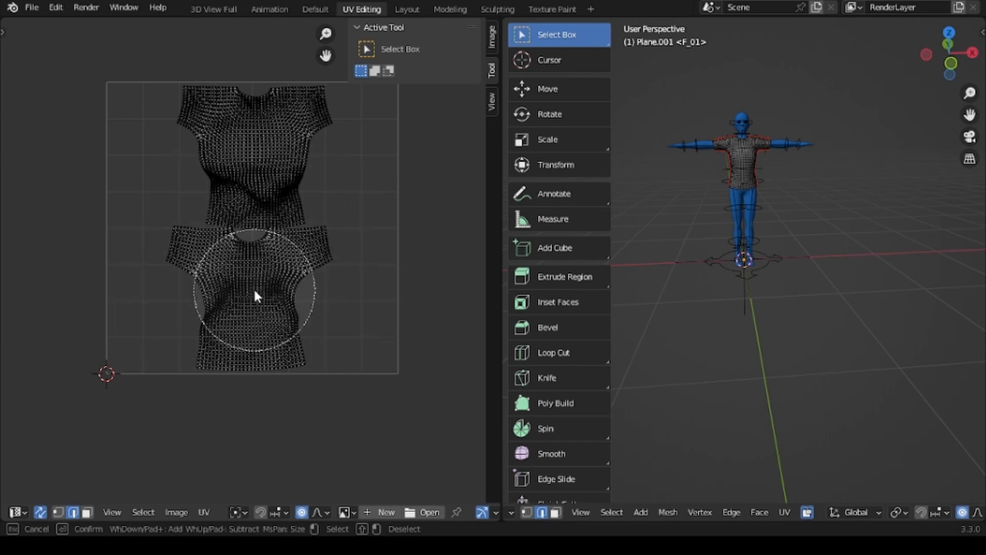
scroll(255, 291, up, 6)
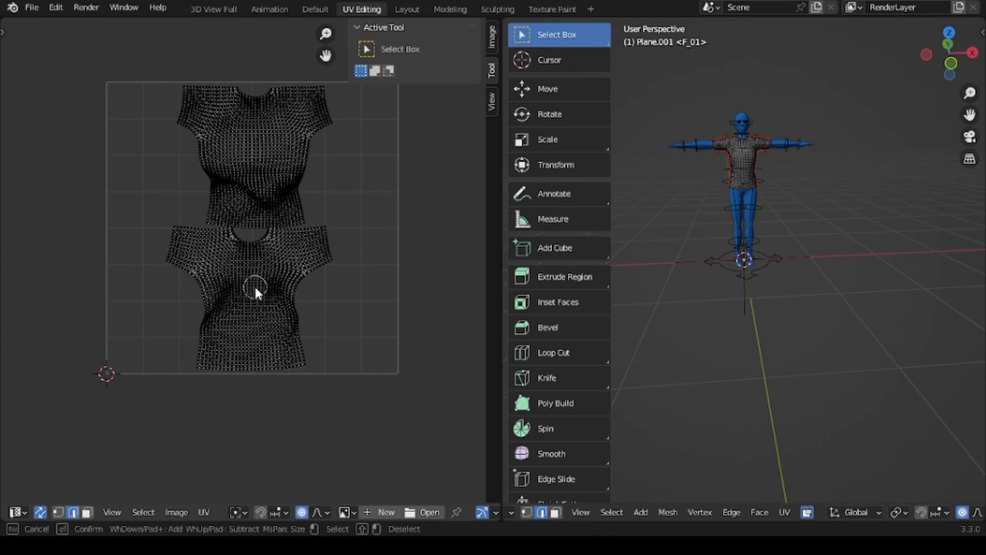
key(Escape)
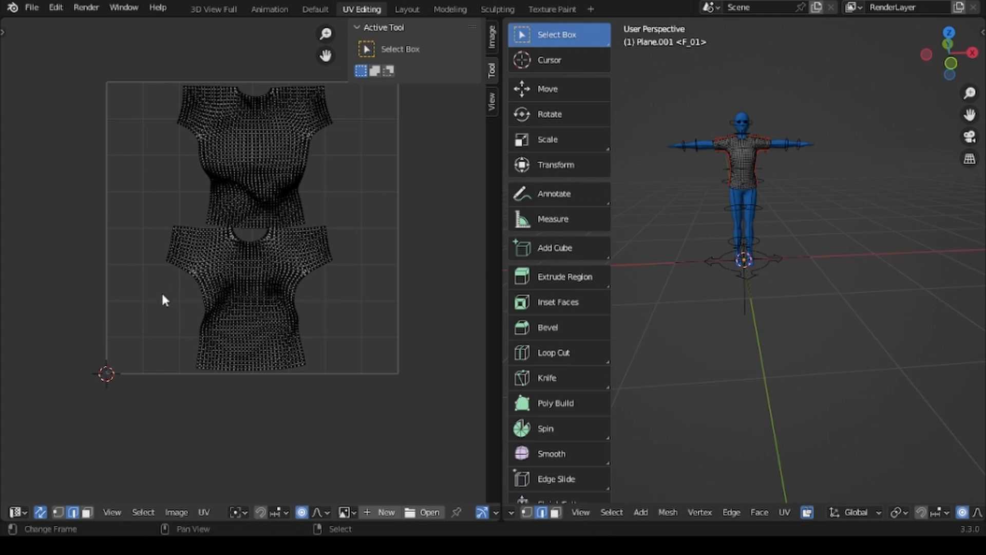
Box-select the bottom hem band on both the lower and the upper shirt UV islands.
key(b)
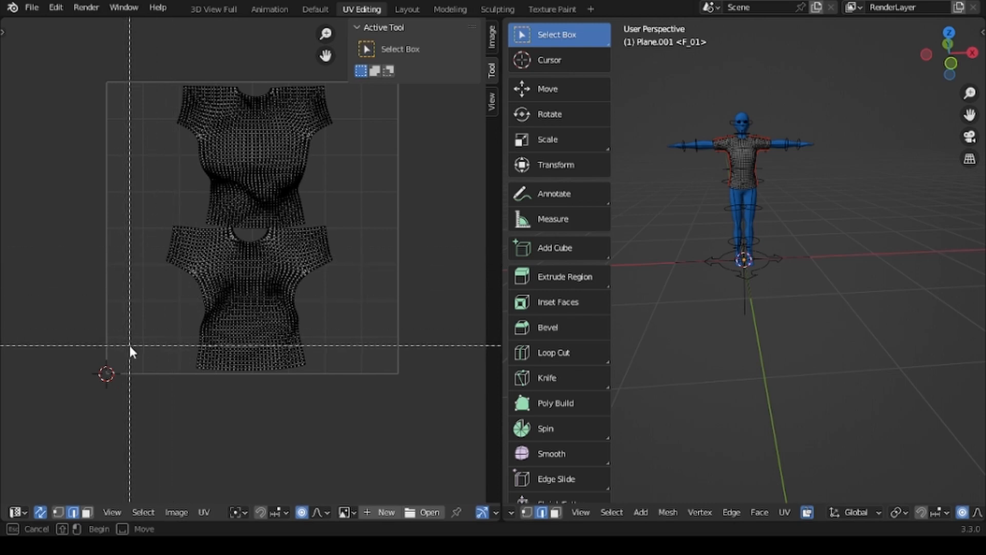
drag(129, 343, 357, 390)
scroll(257, 242, up, 3)
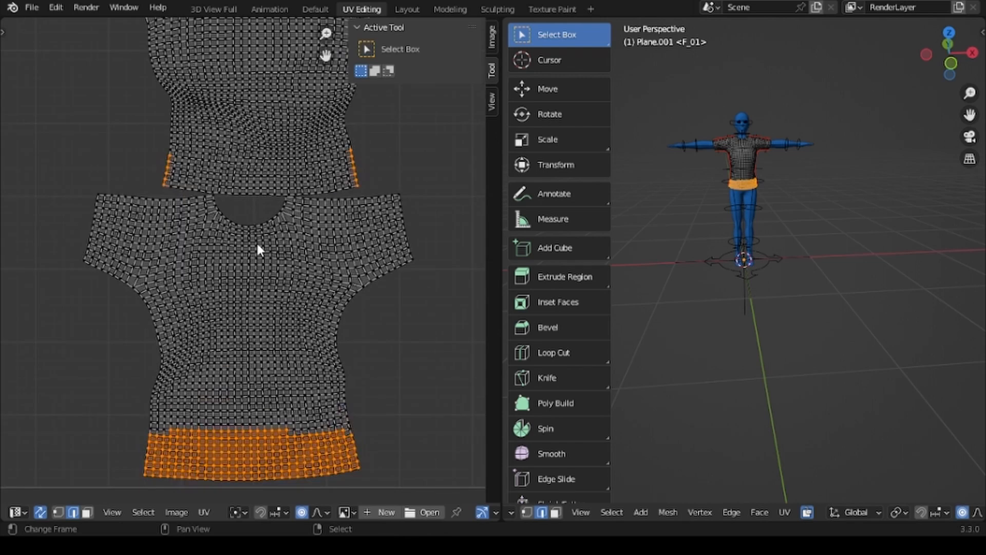
middle_drag(243, 210, 249, 301)
key(b)
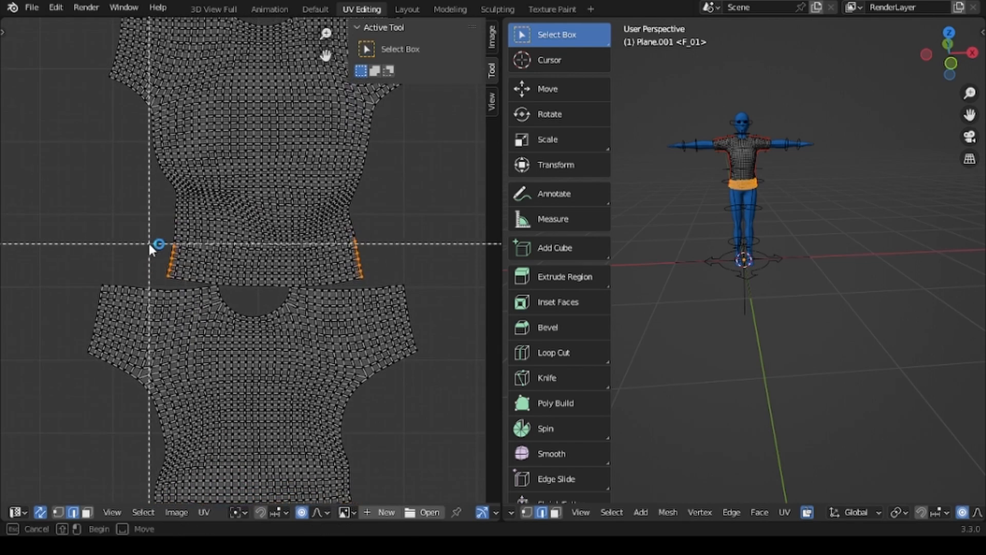
drag(143, 236, 382, 290)
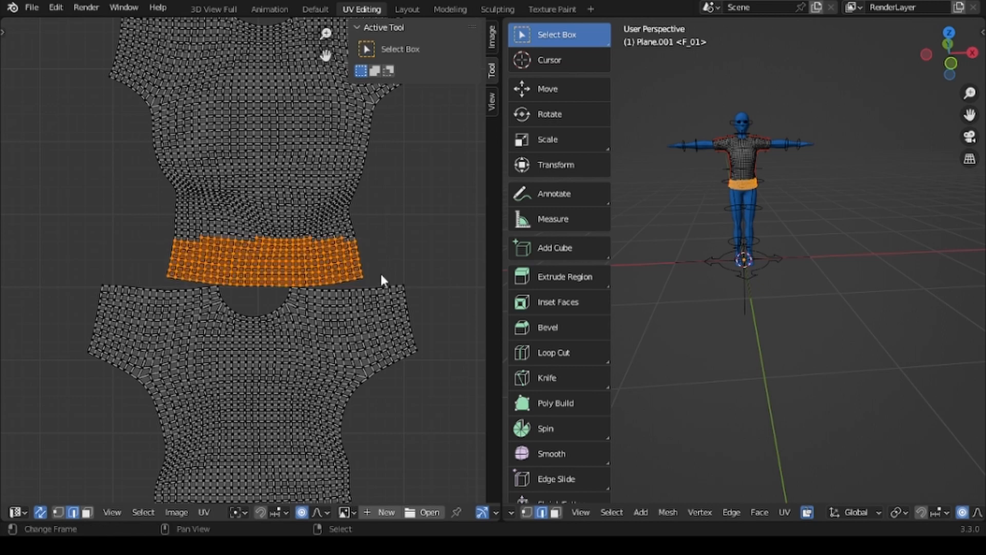
Add the neckline and sleeve-end bands of both shirt UV islands to the selection with Circle Select.
key(Home)
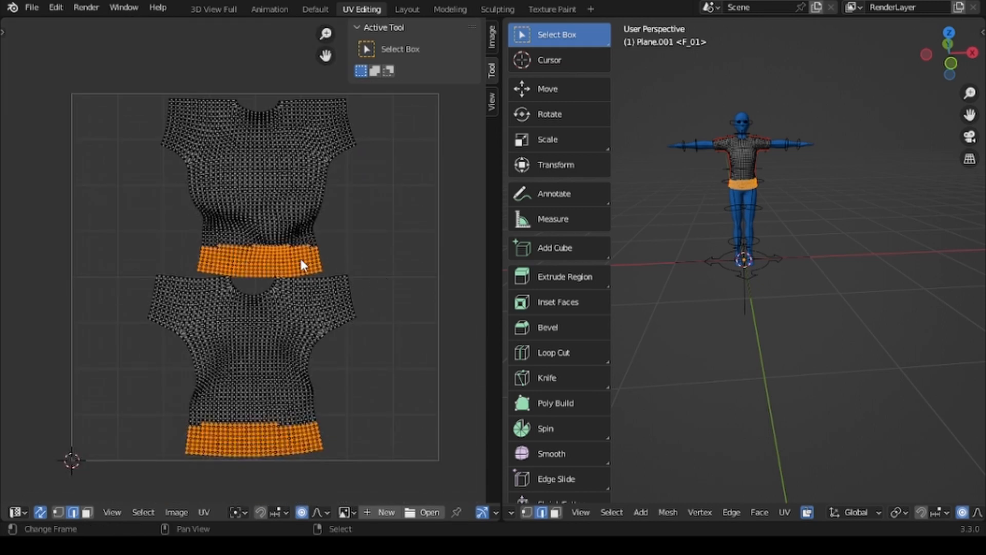
scroll(371, 238, down, 1)
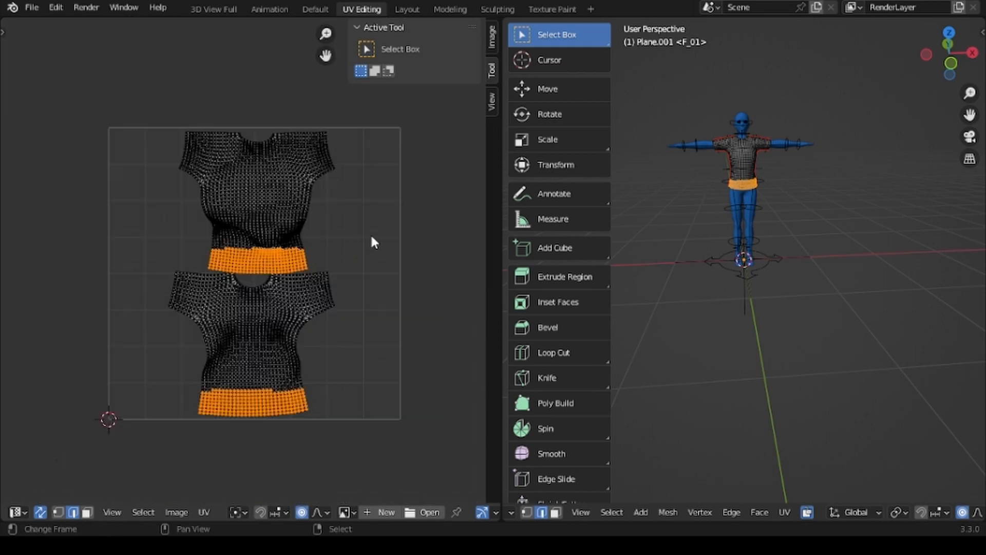
key(c)
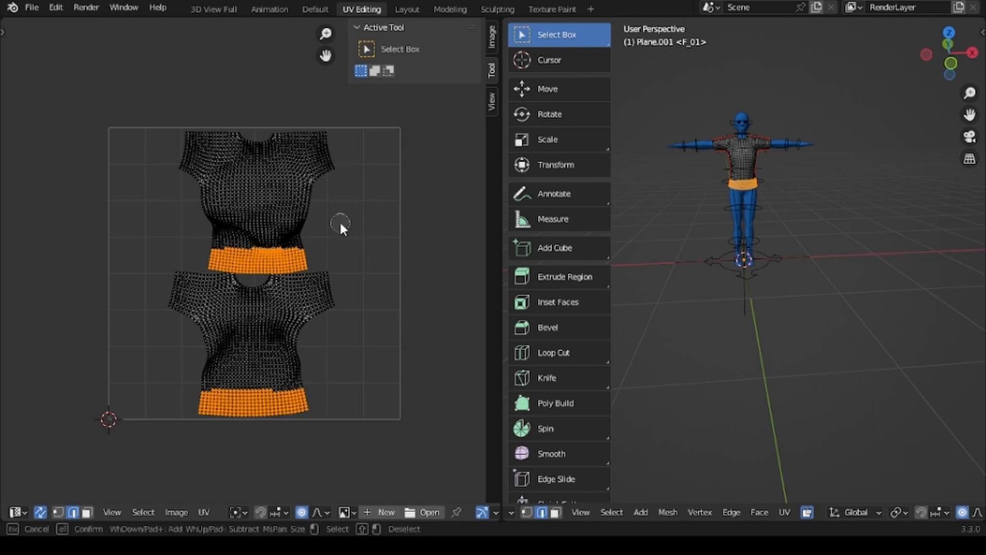
key(Escape)
scroll(340, 222, up, 3)
middle_drag(353, 214, 315, 321)
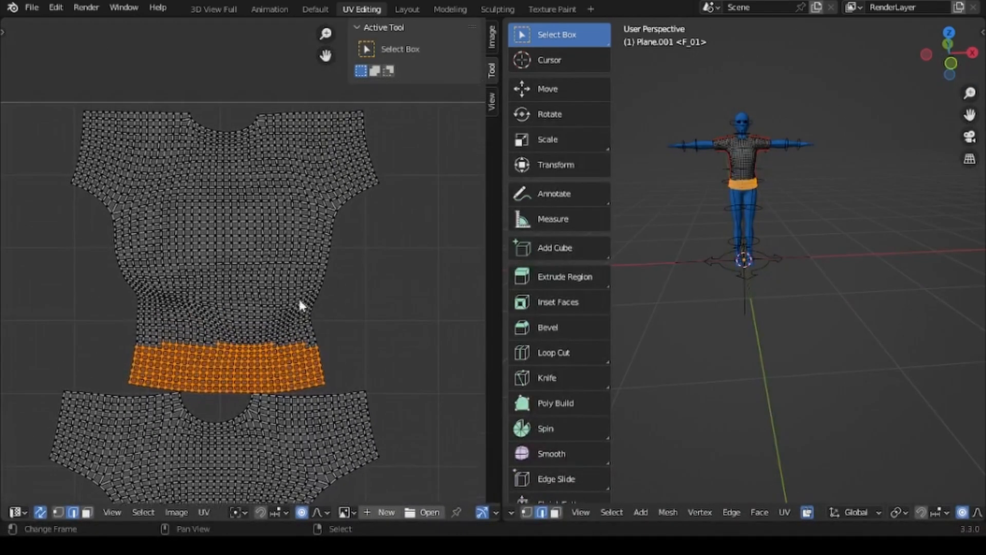
key(c)
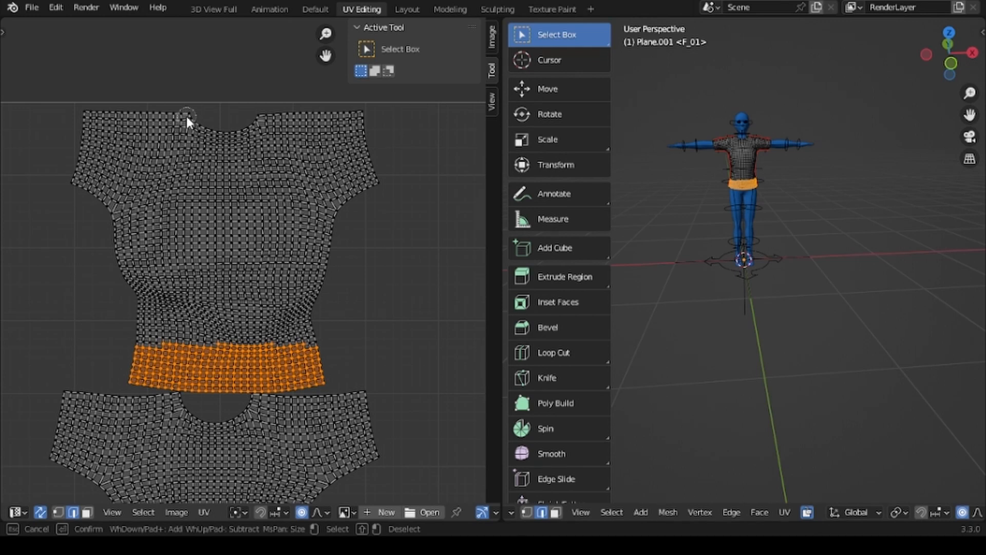
drag(187, 117, 185, 118)
drag(240, 139, 260, 118)
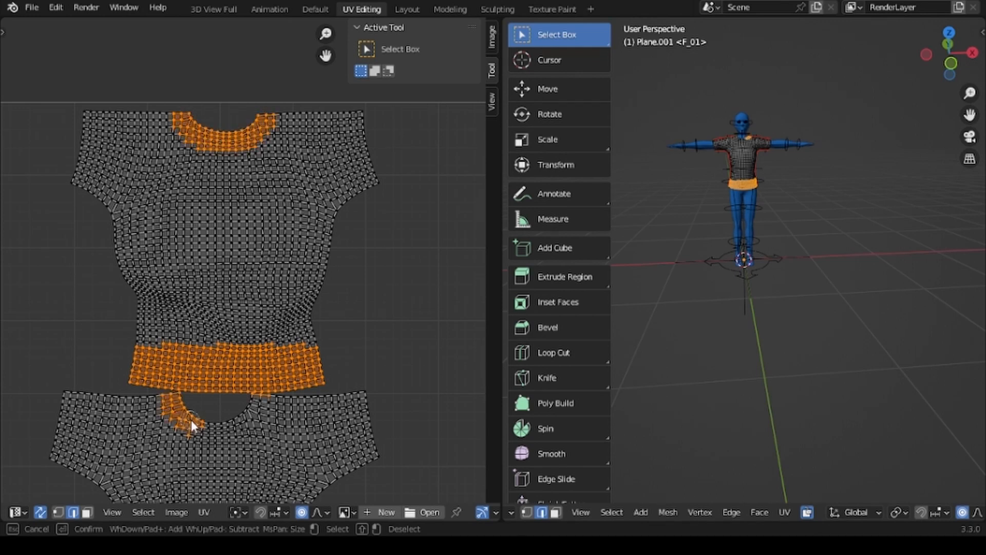
drag(191, 420, 237, 421)
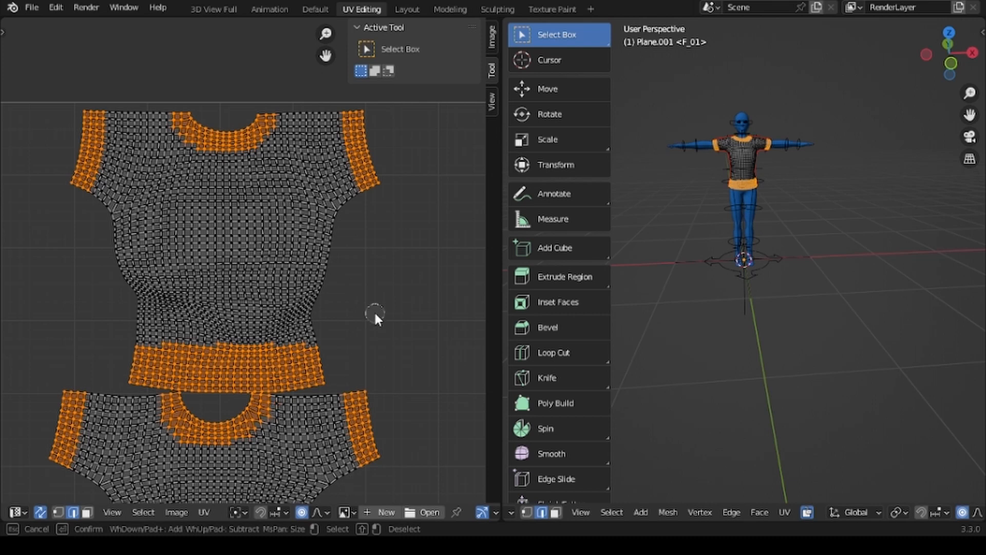
Finish the Circle Select on the shirt UVs and return to the Layout workspace with the bands still selected.
key(Escape)
scroll(378, 313, down, 3)
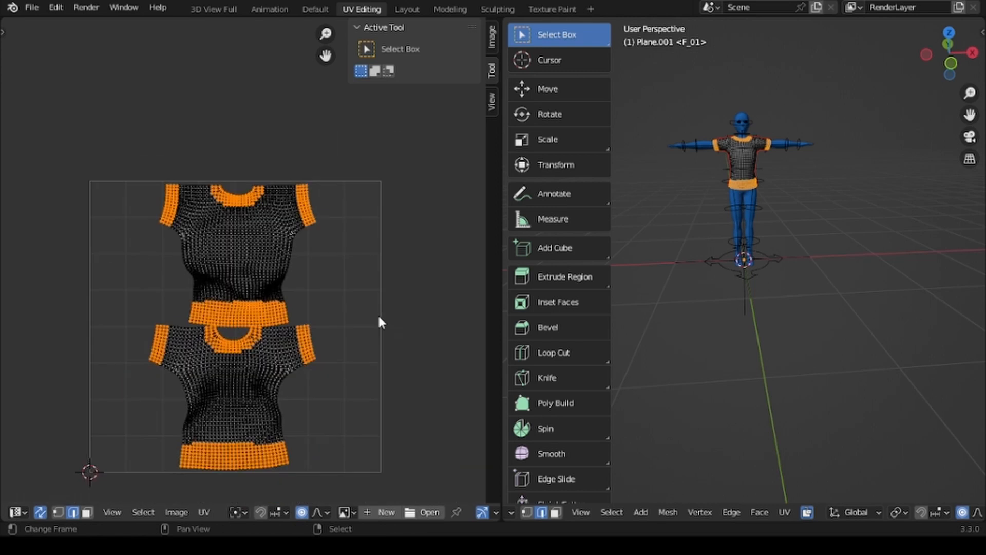
scroll(719, 235, up, 3)
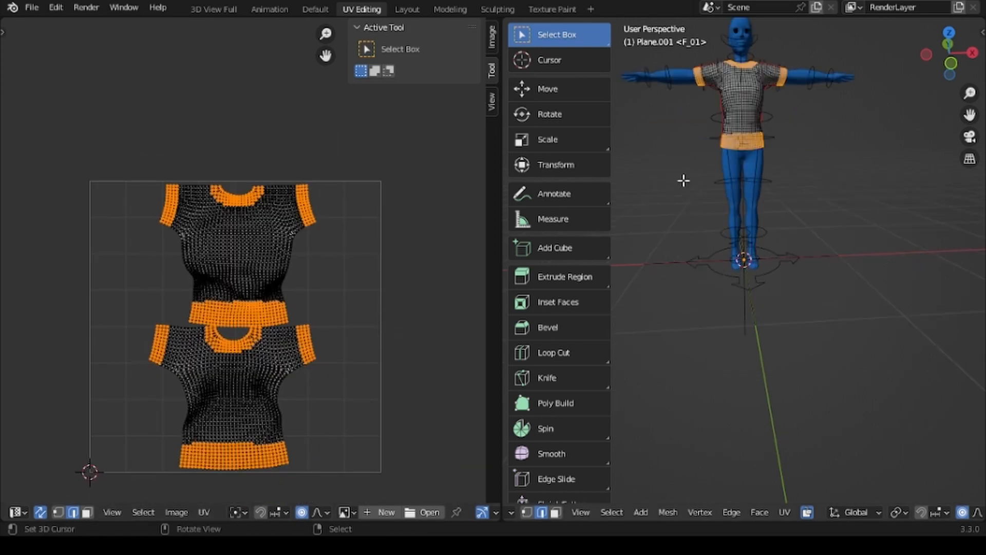
scroll(683, 180, up, 1)
scroll(662, 190, down, 1)
click(406, 9)
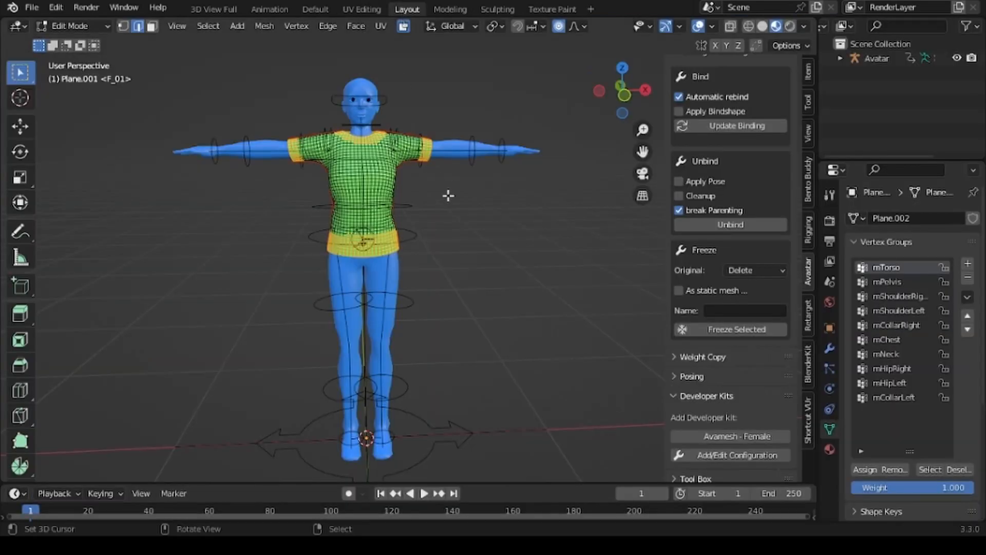
Invert the selection on the duplicated shirt and delete all faces outside the hem, neckline and sleeve-end bands.
scroll(455, 221, up, 2)
middle_drag(464, 295, 453, 261)
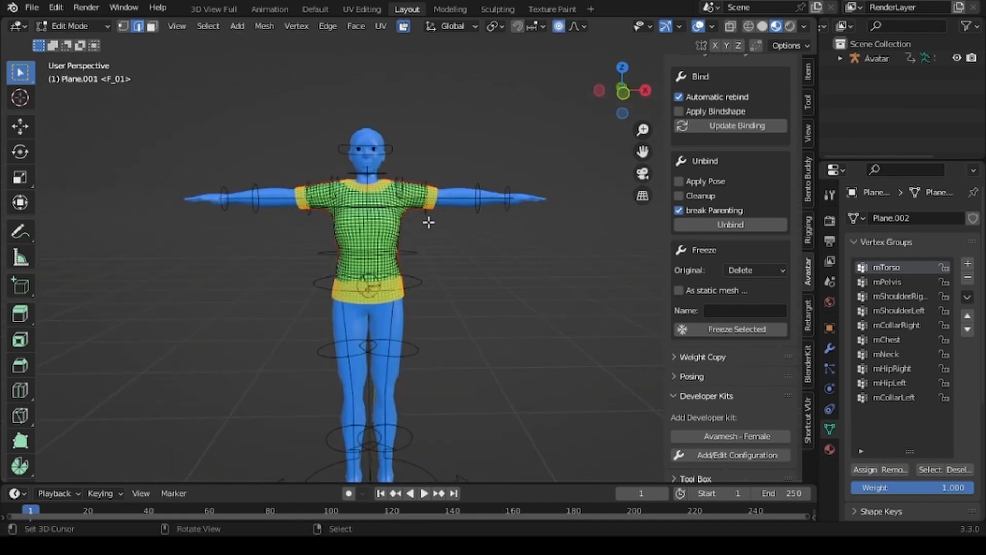
scroll(428, 222, up, 2)
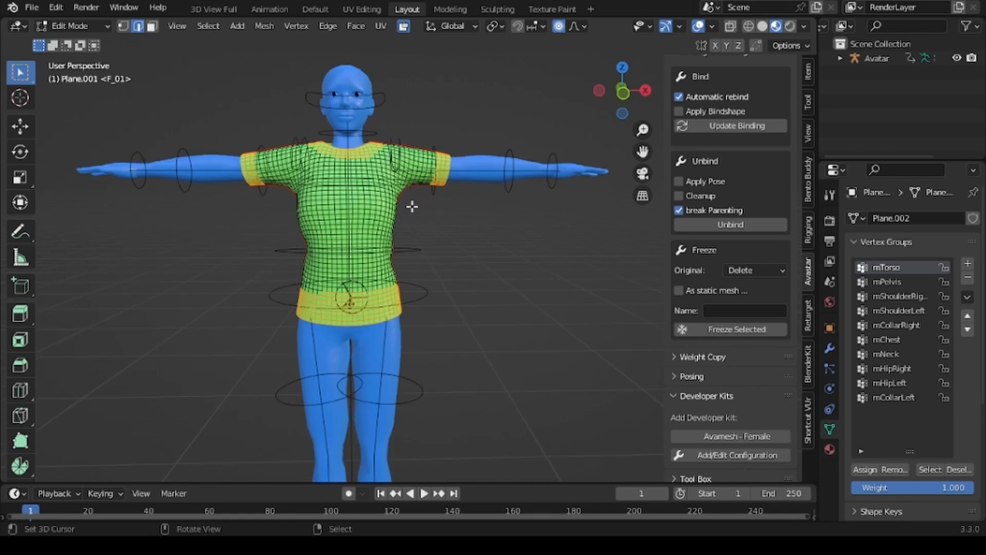
key(ctrl+i)
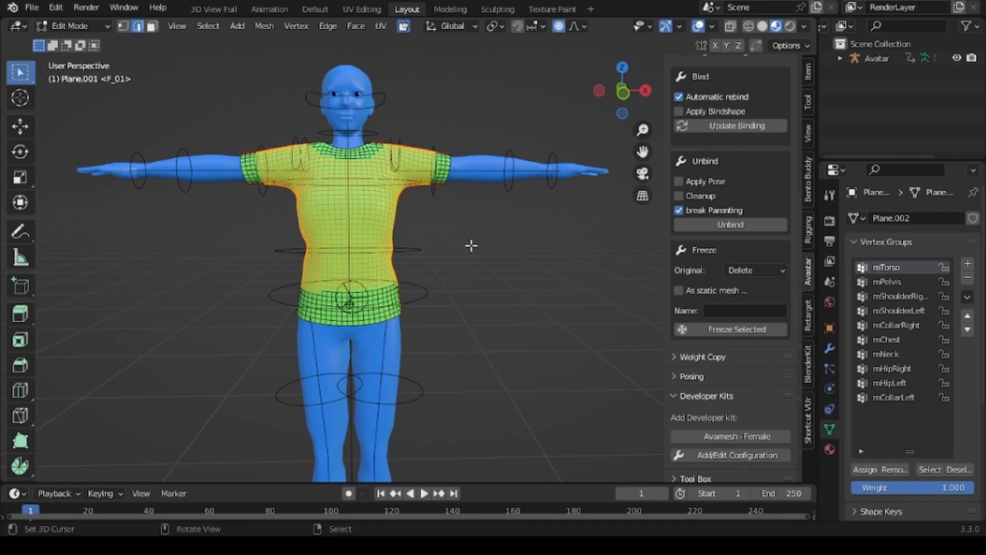
middle_drag(487, 256, 518, 258)
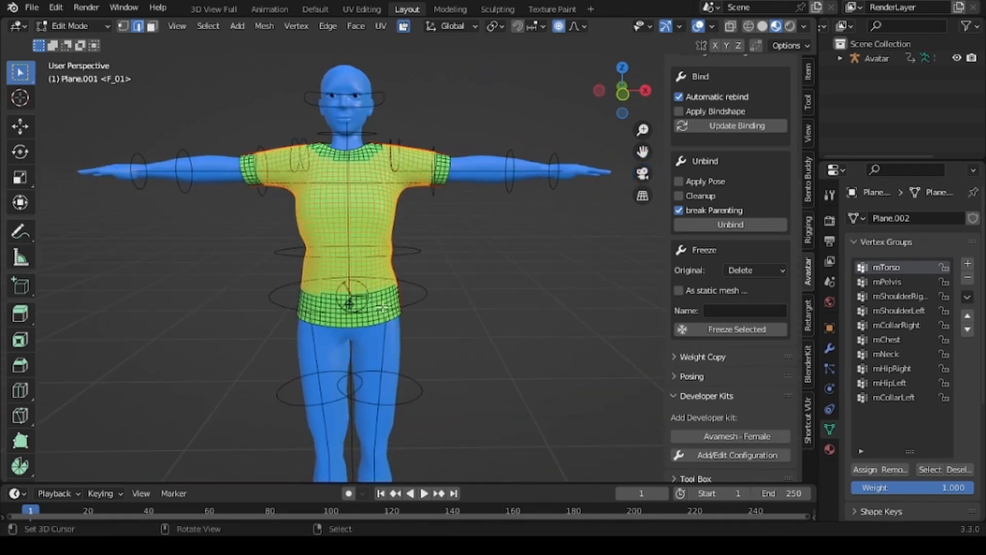
key(x)
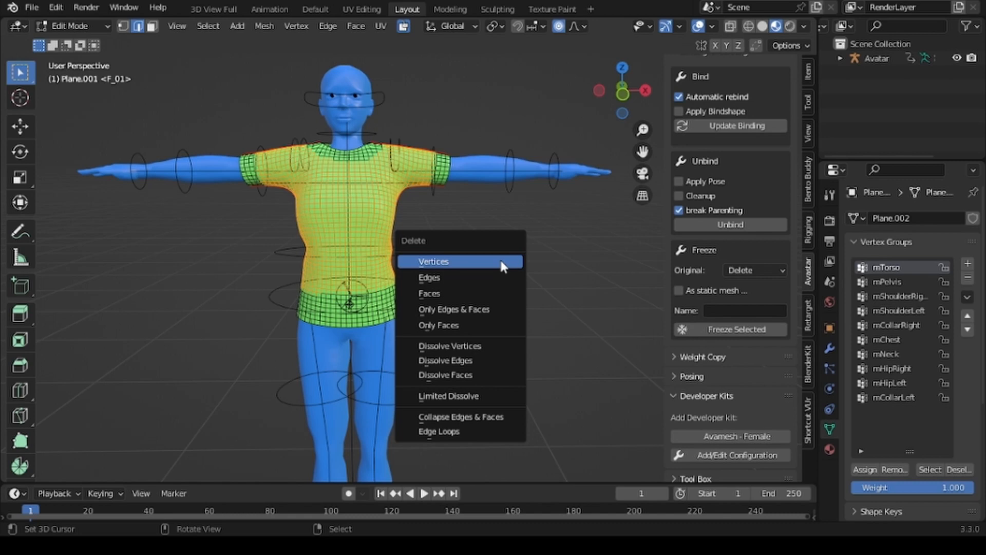
click(461, 293)
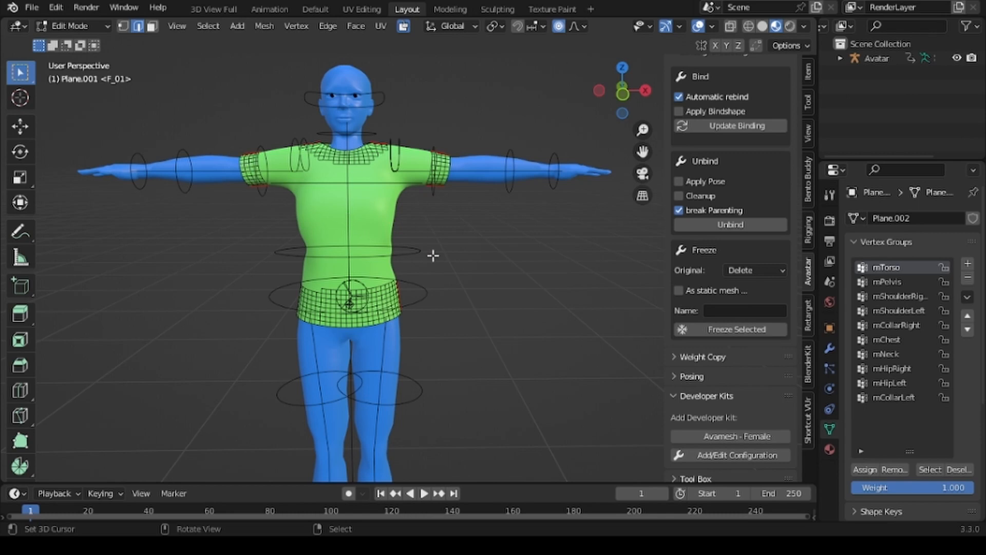
mouse_move(516, 290)
middle_down()
mouse_move(246, 345)
mouse_move(280, 288)
mouse_move(522, 289)
middle_up()
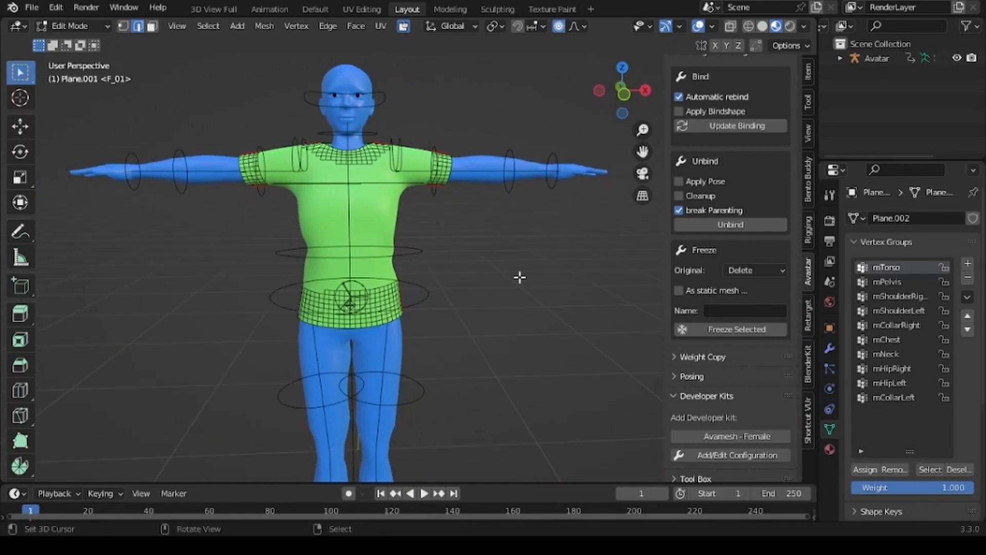
Select the trimmed inner layer together with the outer shirt in Object Mode and export both as Collada (Avastar).
key(Tab)
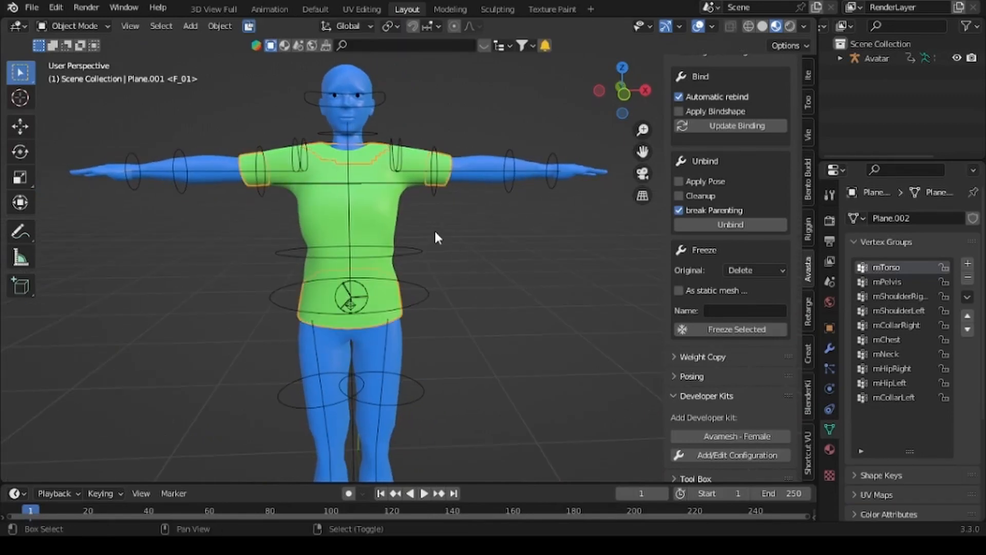
shift+click(385, 226)
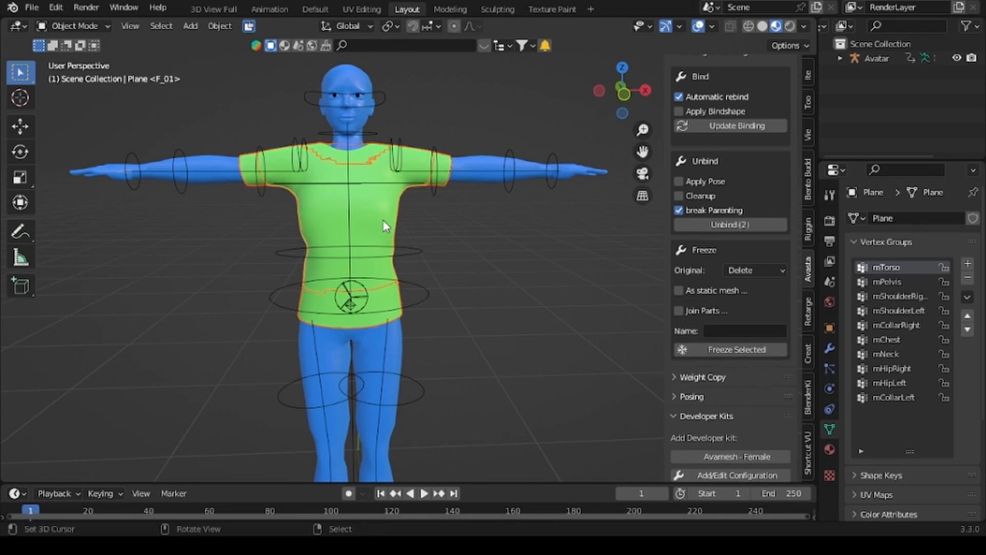
click(32, 7)
mouse_move(59, 232)
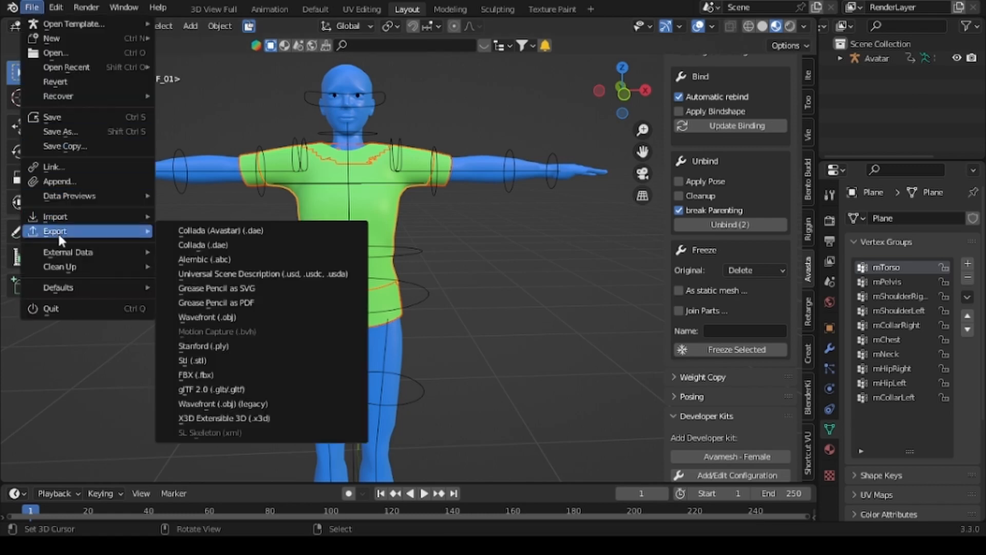
click(228, 230)
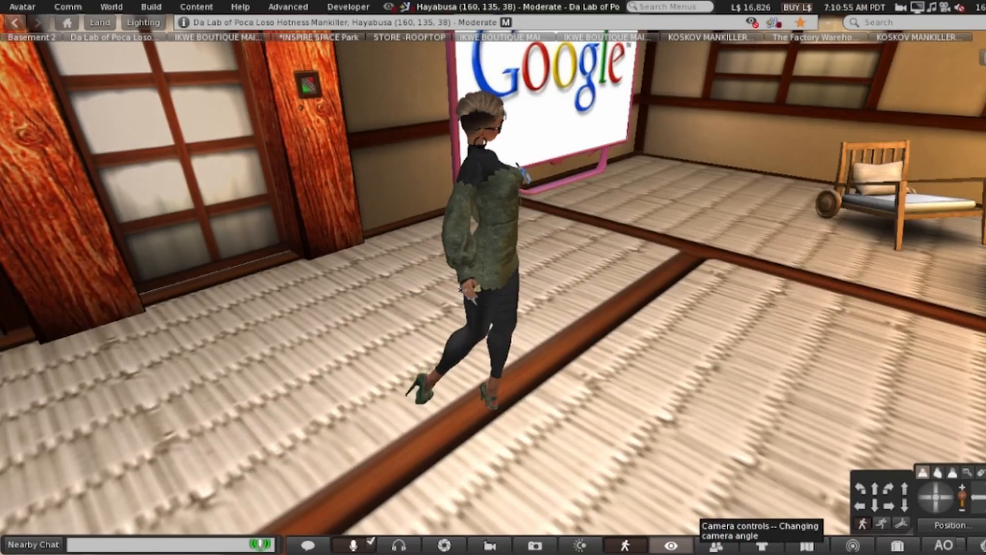
Switch to the Second Life viewer and load the exported shirt as a mesh model for upload.
click(151, 6)
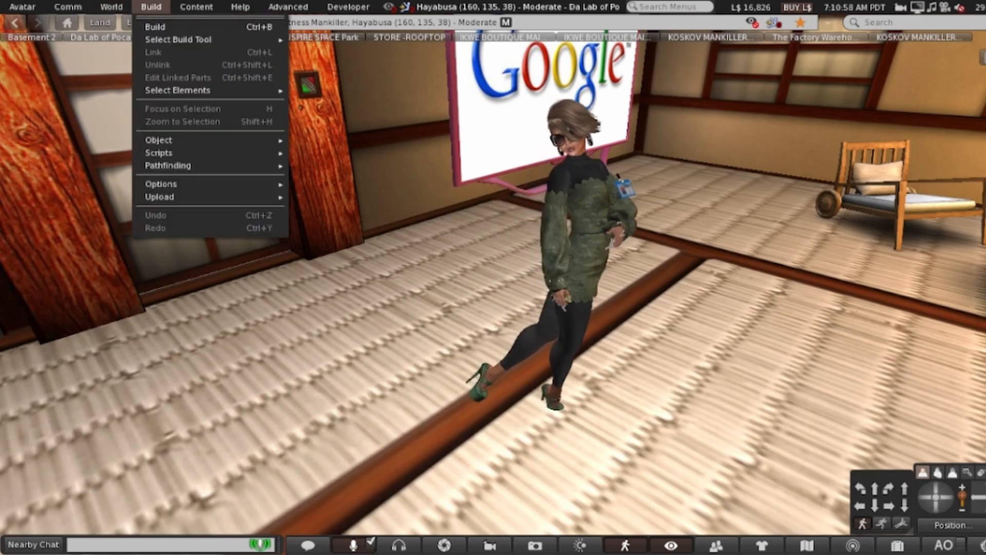
mouse_move(159, 197)
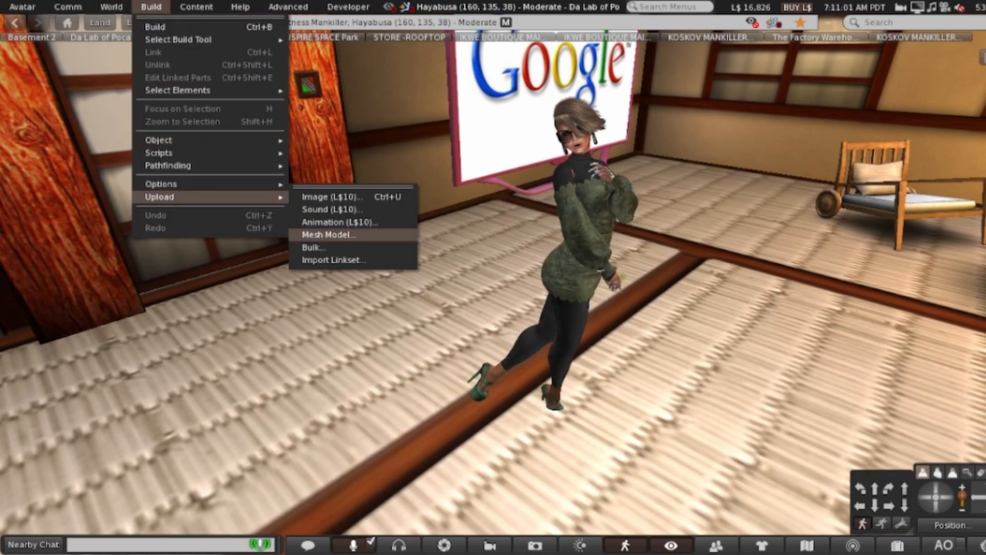
click(327, 235)
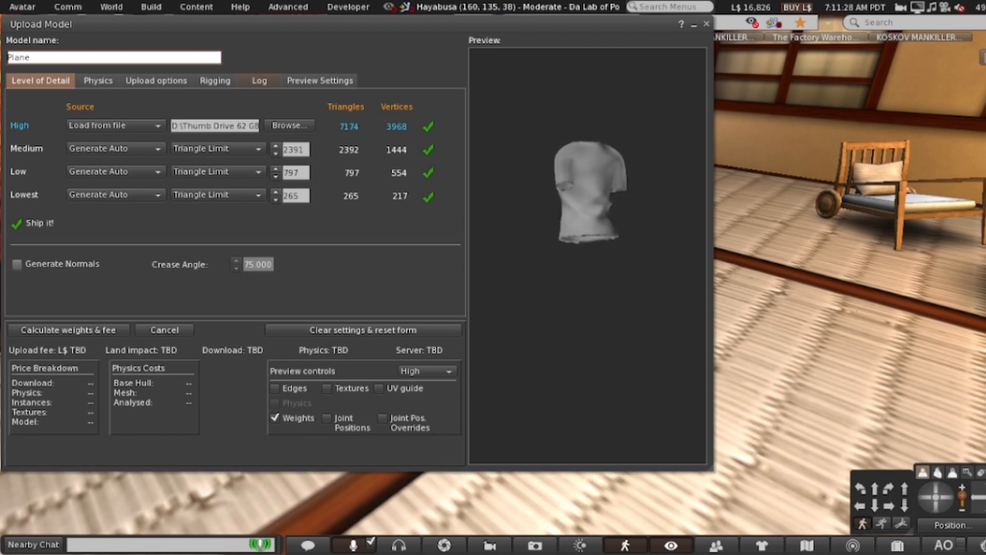
Turn on Generate Normals and set the triangle limits of the Lowest and Low detail levels to 0.
click(17, 264)
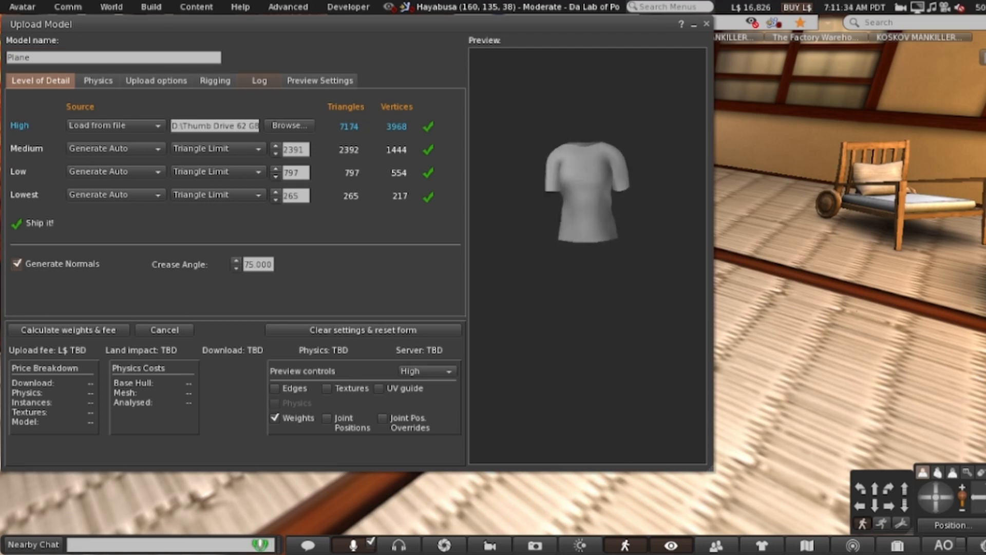
drag(303, 196, 283, 196)
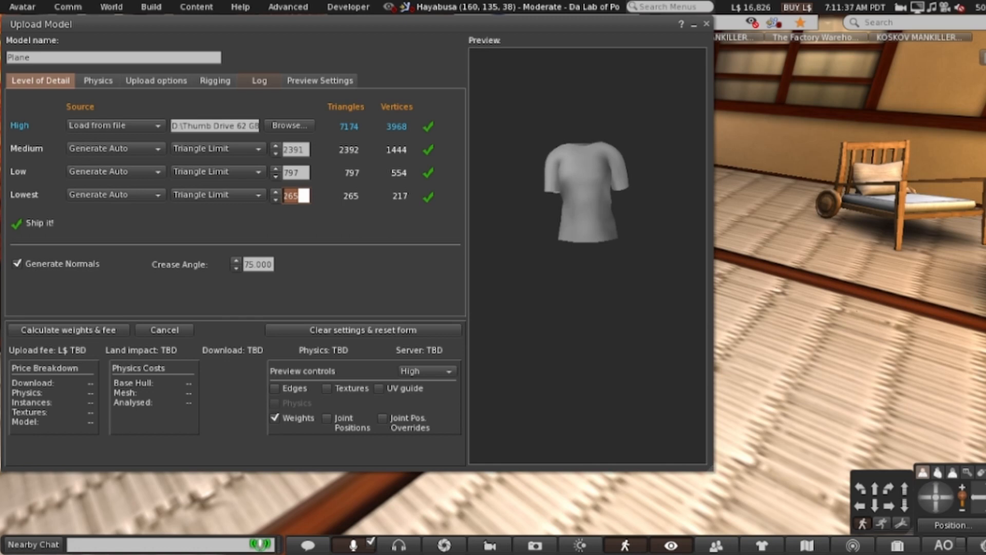
text(0)
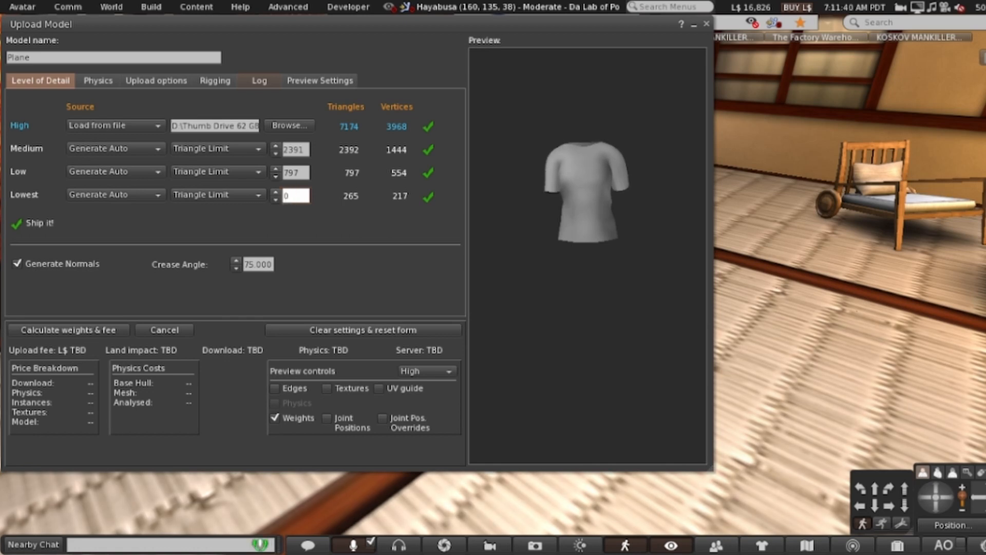
click(299, 172)
drag(299, 173, 283, 173)
text(0)
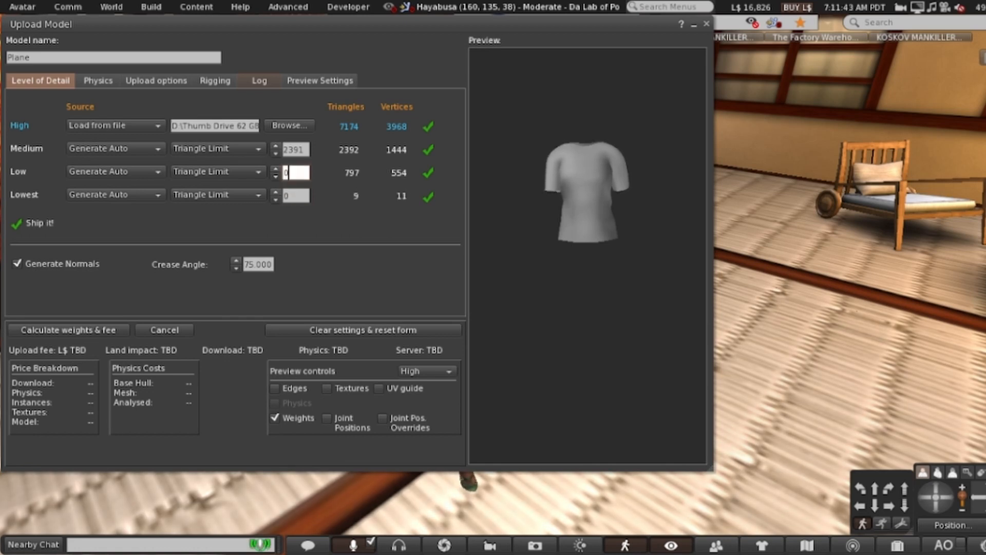
Calculate the shirt model's weights and fee and upload it.
click(69, 330)
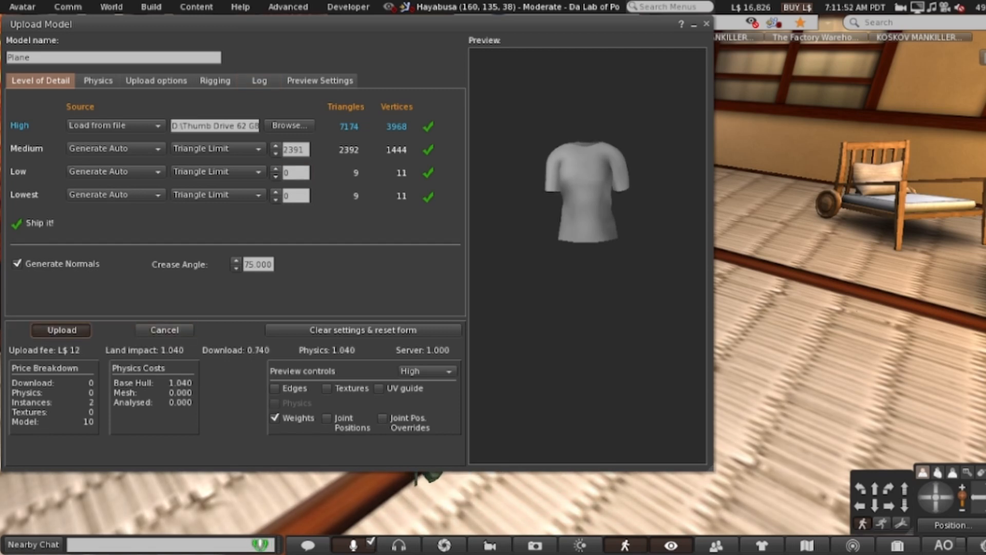
click(61, 330)
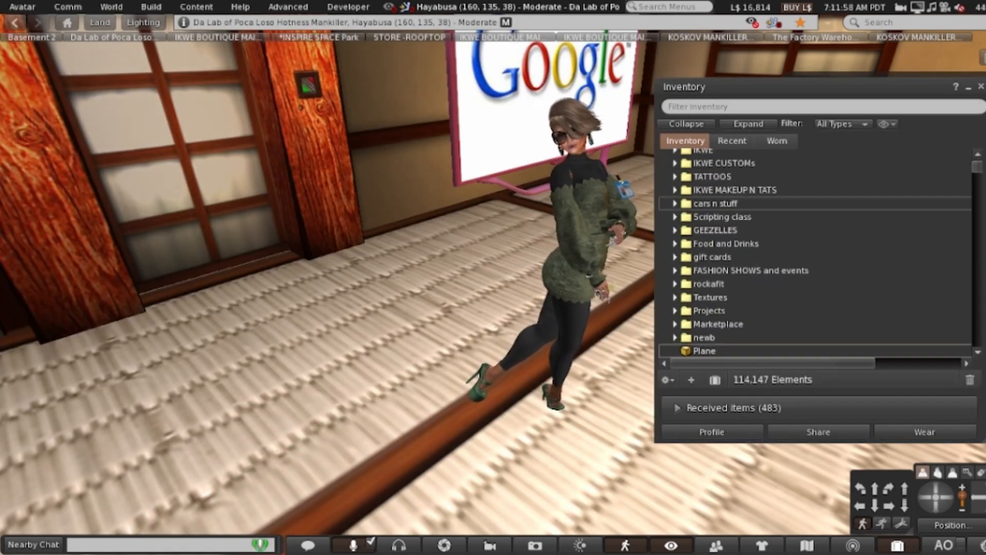
Locate the uploaded Plane item in the inventory, view the avatar up close and check the item's available actions.
scroll(815, 324, down, 7)
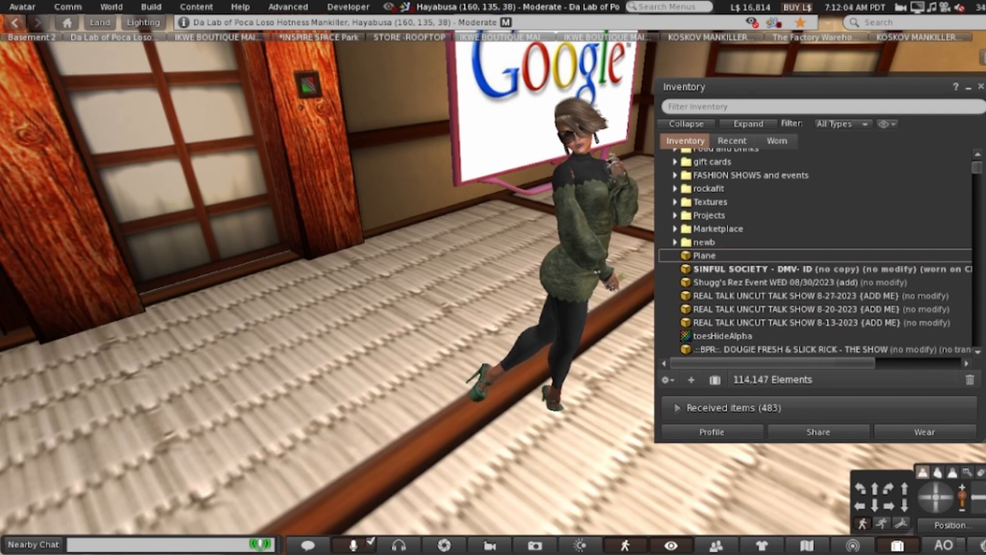
click(752, 269)
click(704, 255)
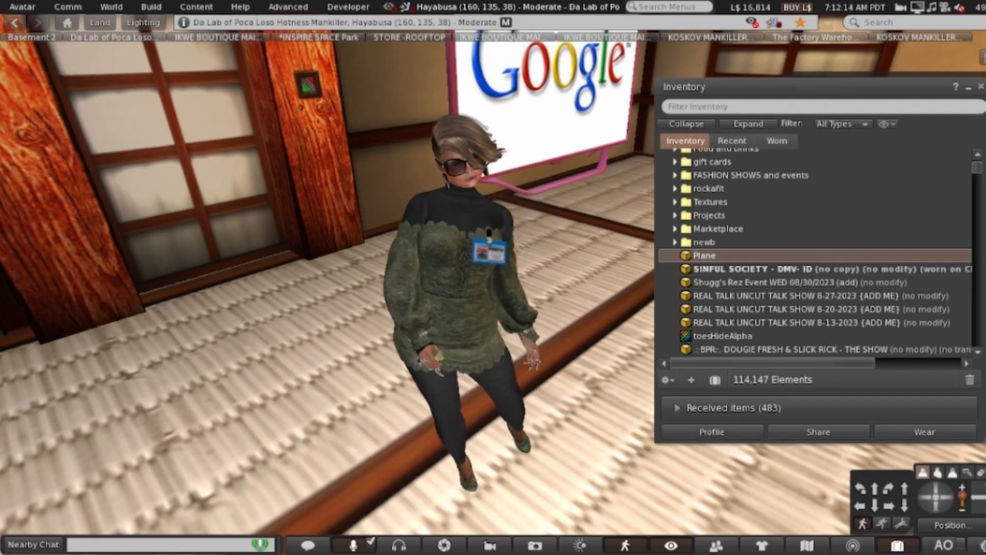
scroll(815, 269, up, 1)
scroll(489, 256, up, 3)
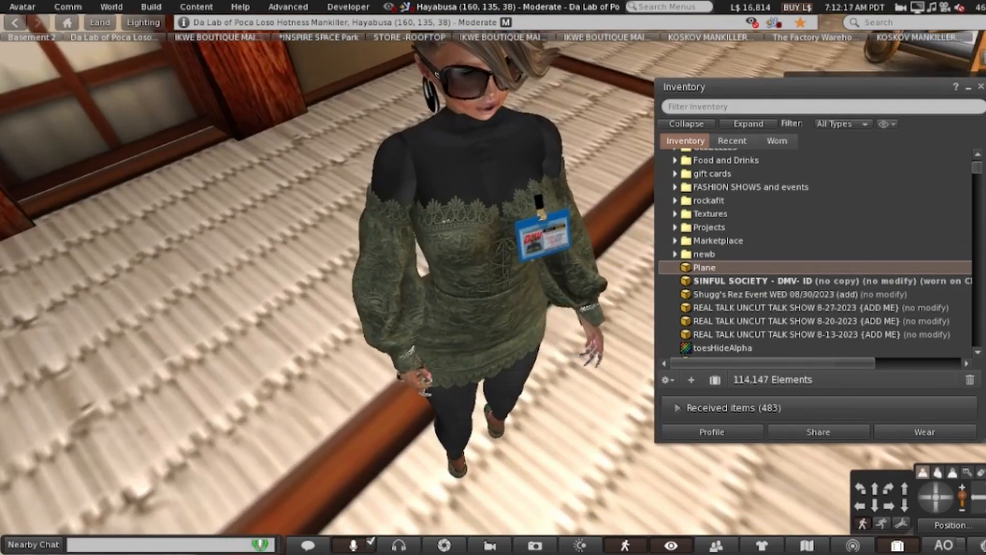
scroll(489, 257, down, 3)
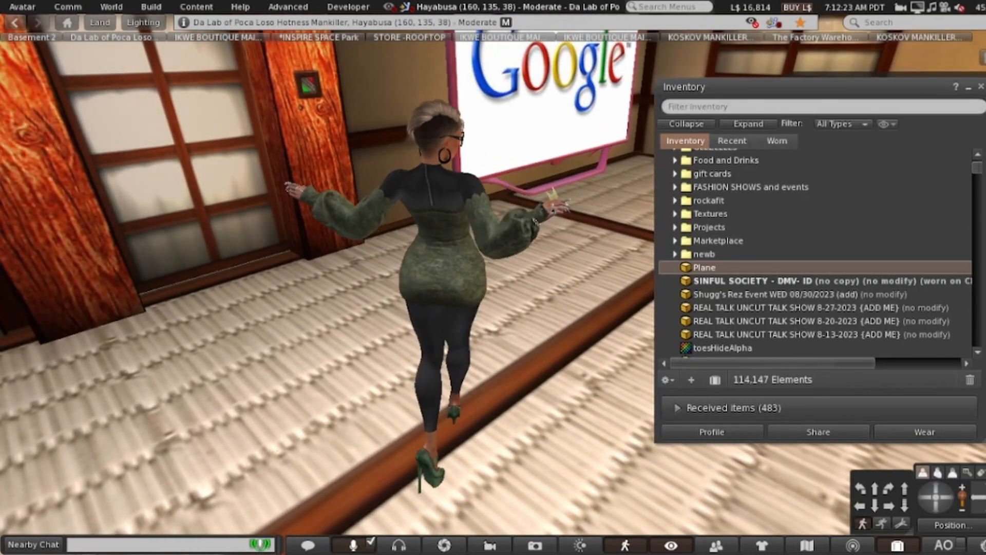
right_click(707, 267)
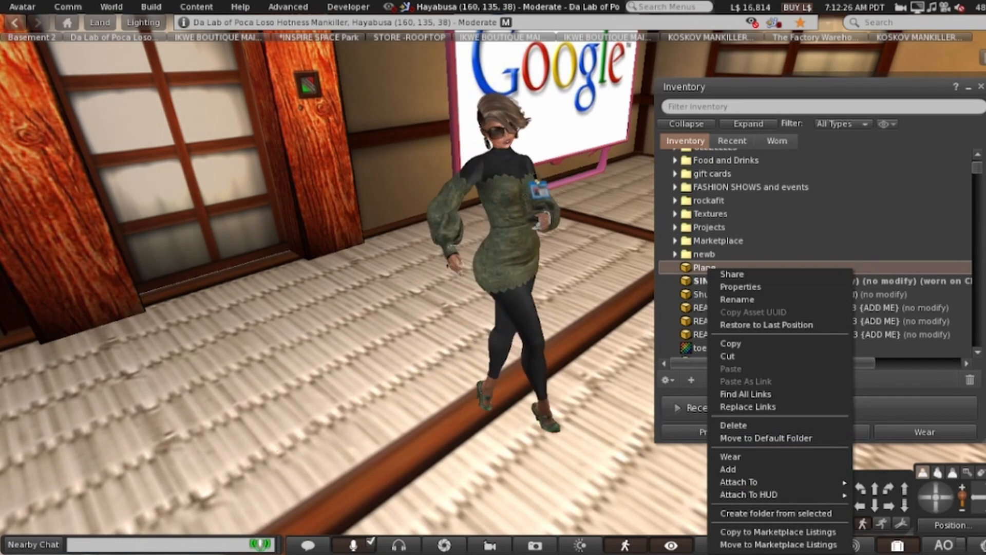
key(Escape)
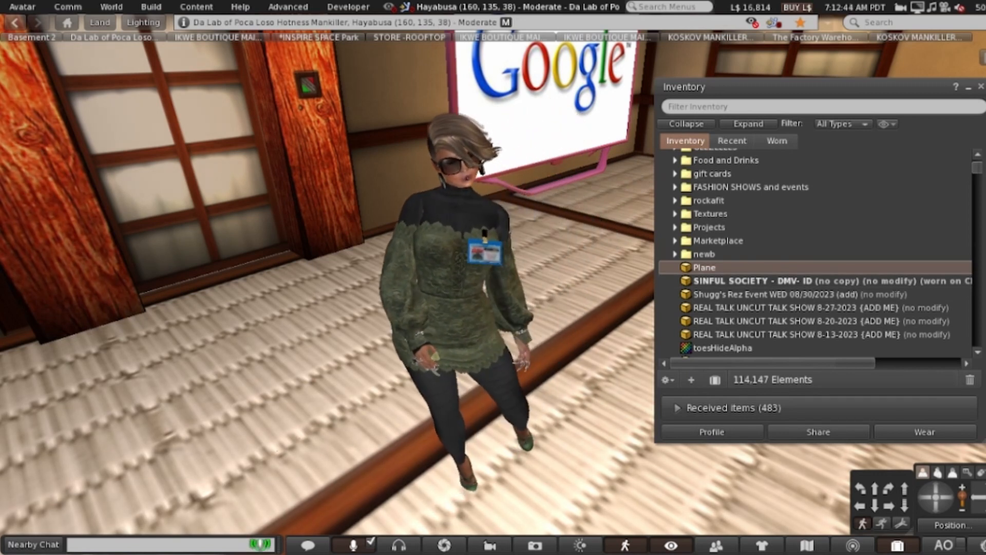
Detach the SINFUL SOCIETY - DMV- ID badge and the green lace dress from the avatar.
click(752, 280)
right_click(712, 280)
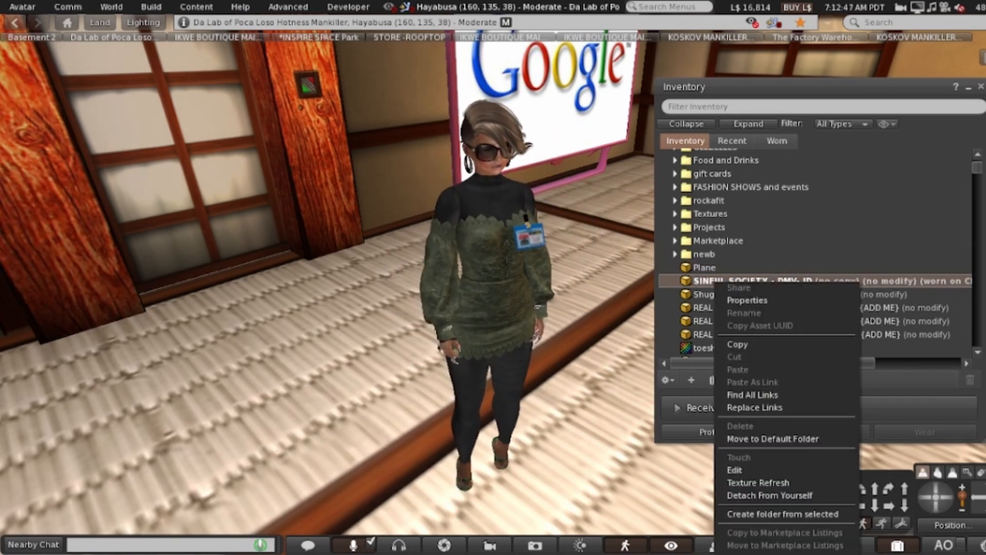
click(745, 495)
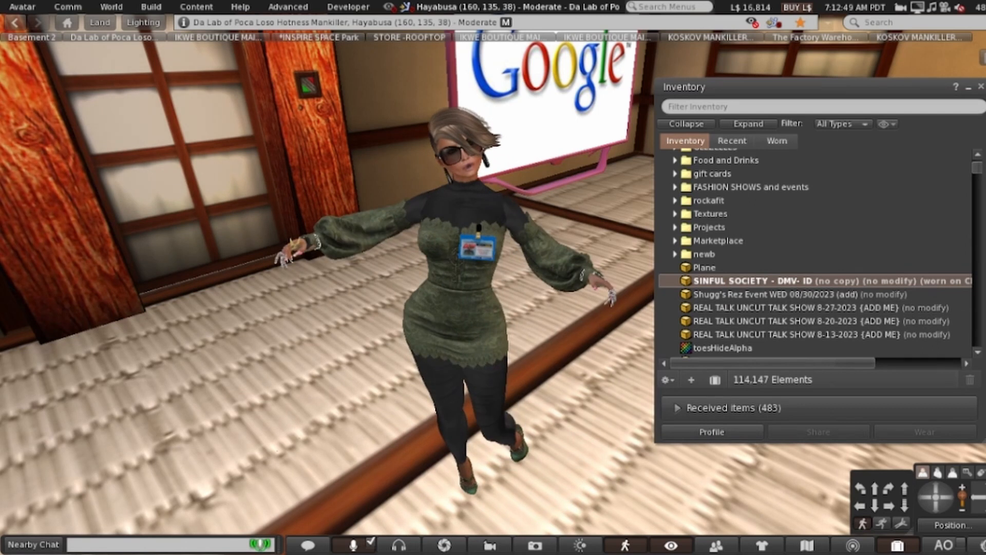
right_click(487, 317)
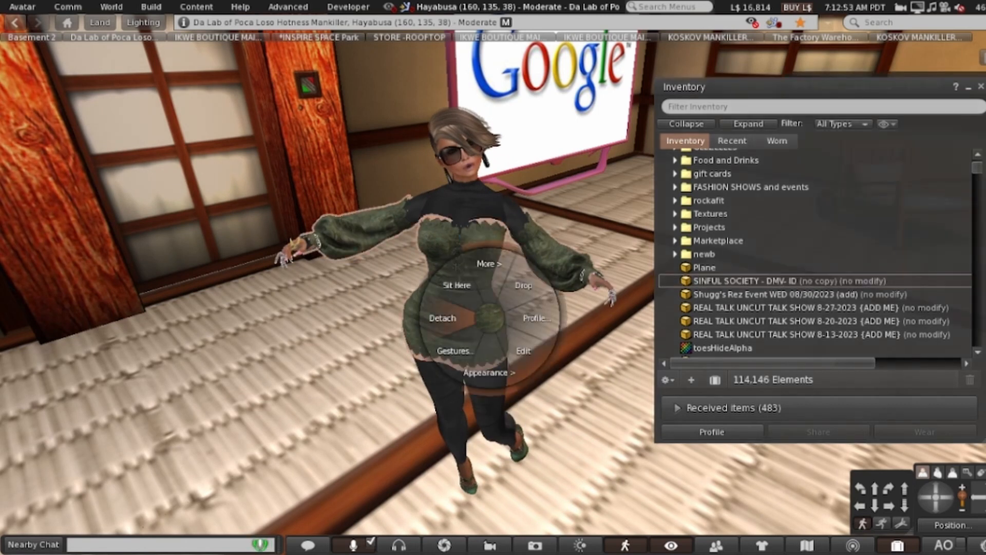
click(442, 317)
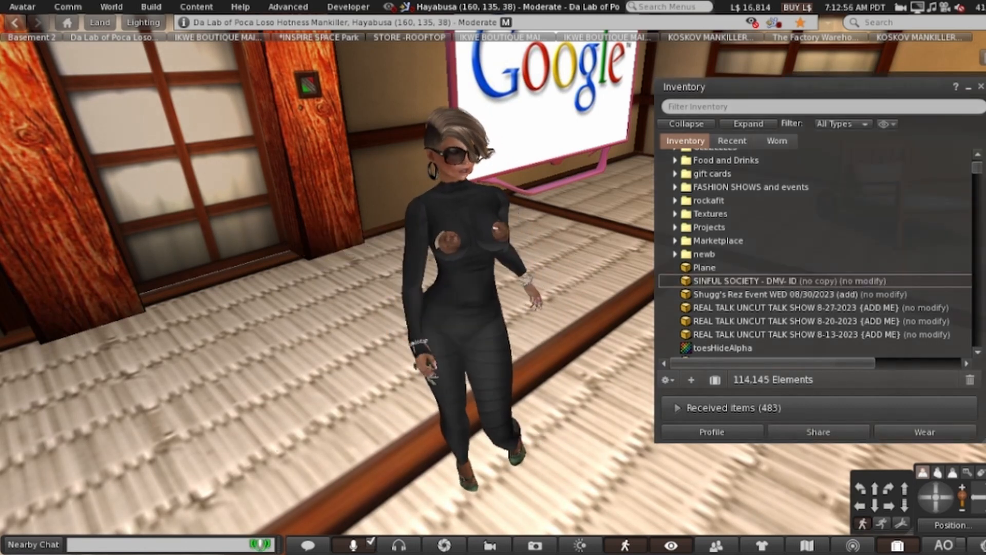
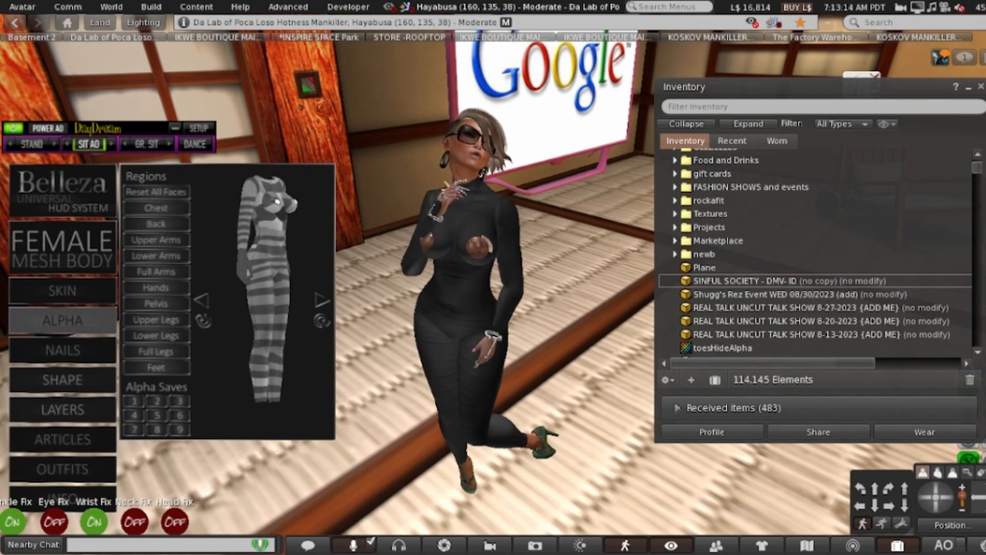
Collapse the Belleza body HUD, wear the uploaded Plane shirt and check its fit from around the avatar.
click(63, 380)
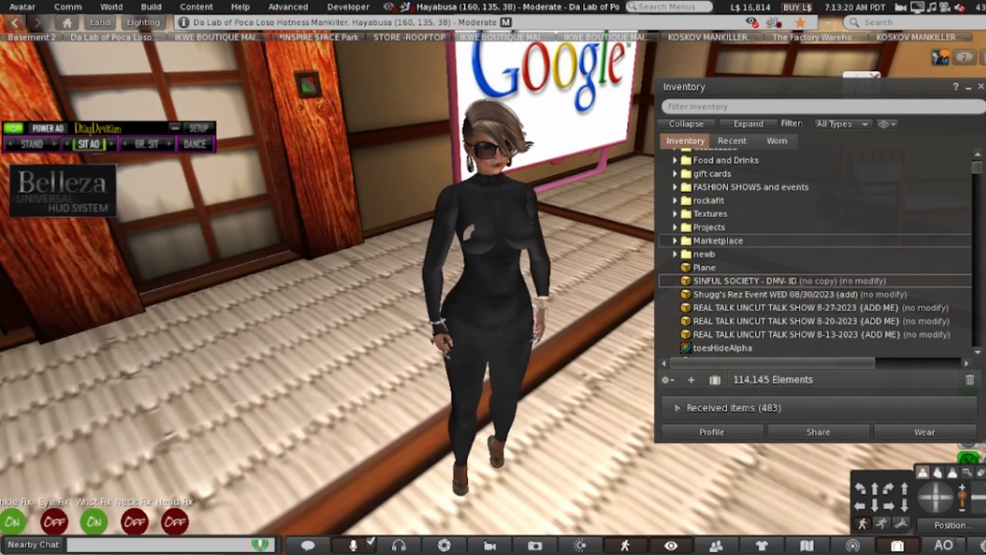
click(704, 267)
right_click(704, 267)
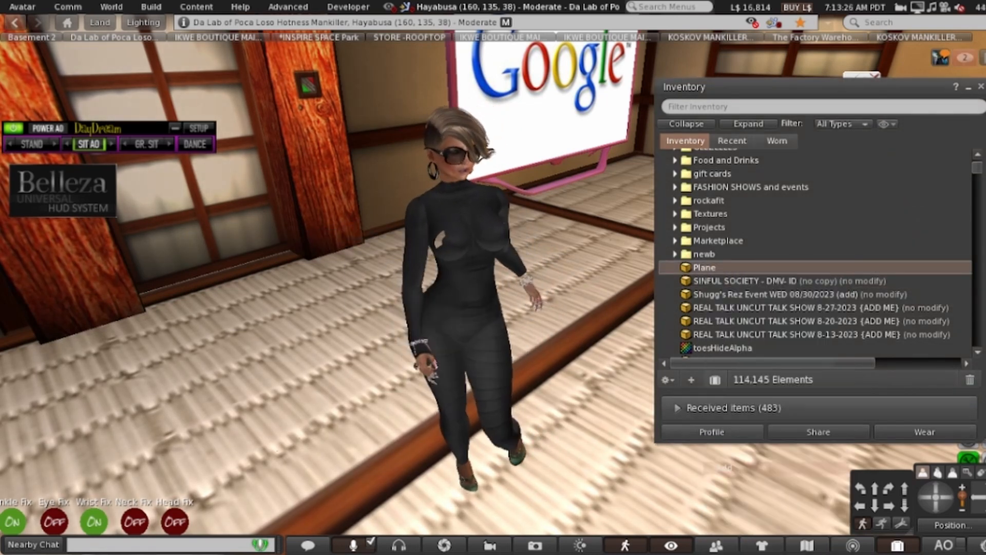
click(724, 467)
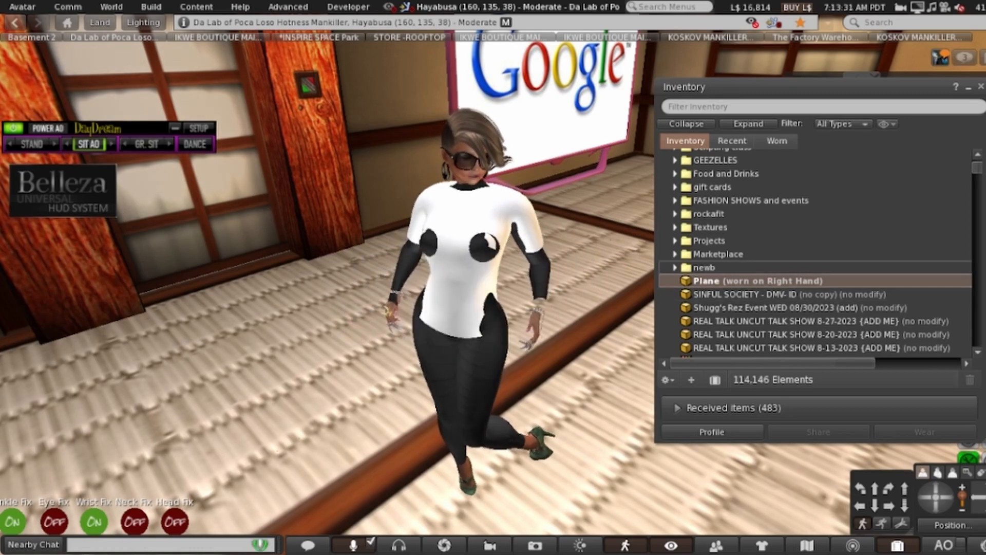
key(alt+Left)
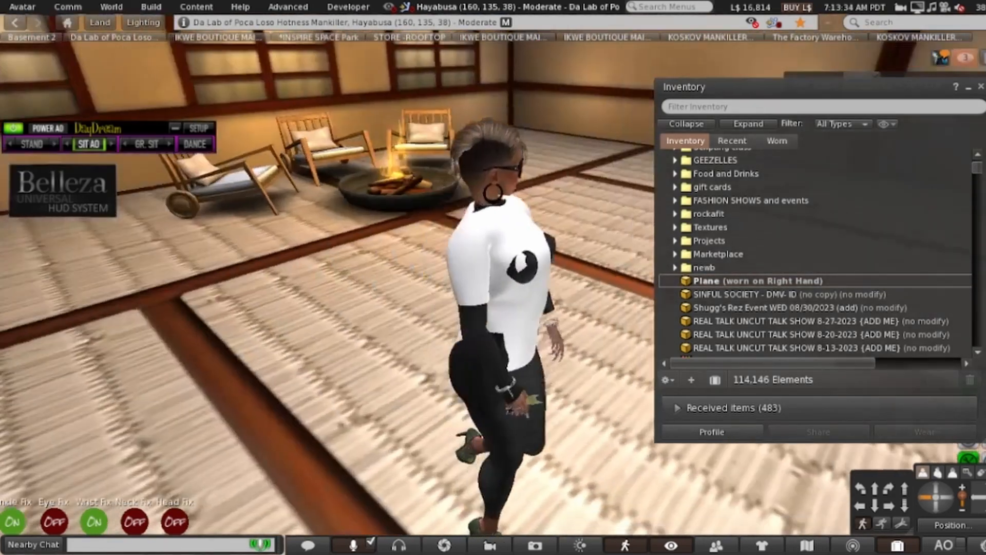
key(alt+Left)
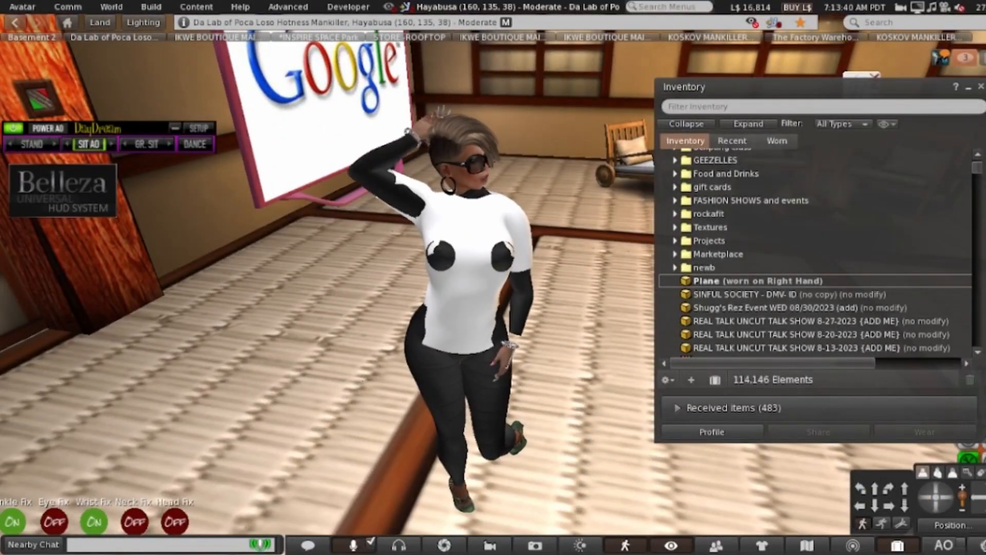
Find the SL AVATAR PLAIN outfit among the saved outfits and wear it in place of the current outfit.
click(762, 545)
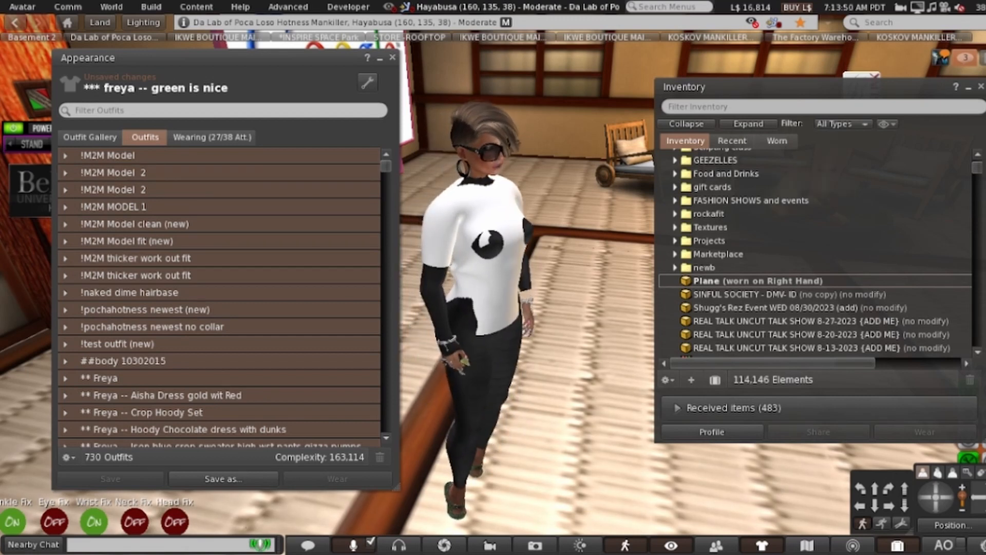
drag(205, 57, 469, 83)
scroll(483, 307, down, 10)
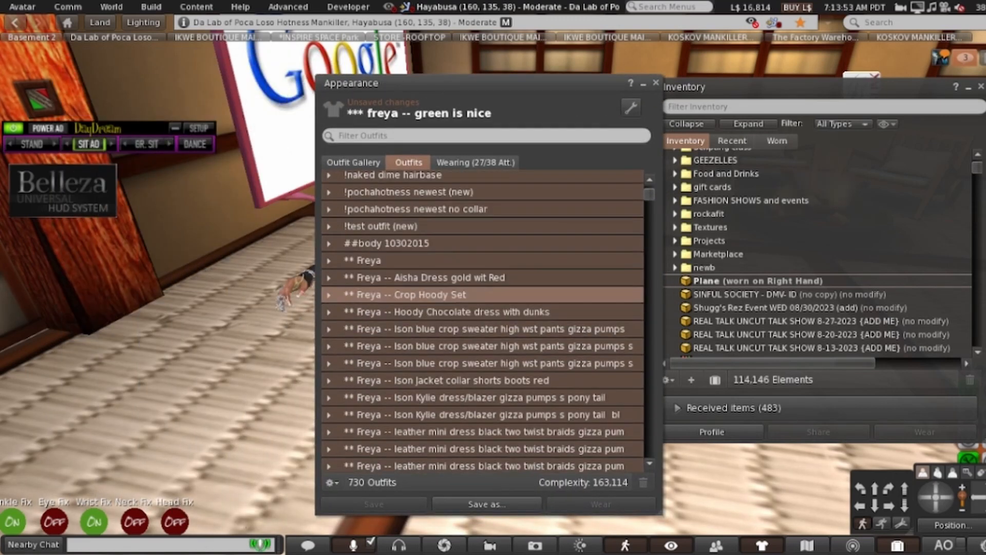
scroll(482, 307, down, 2)
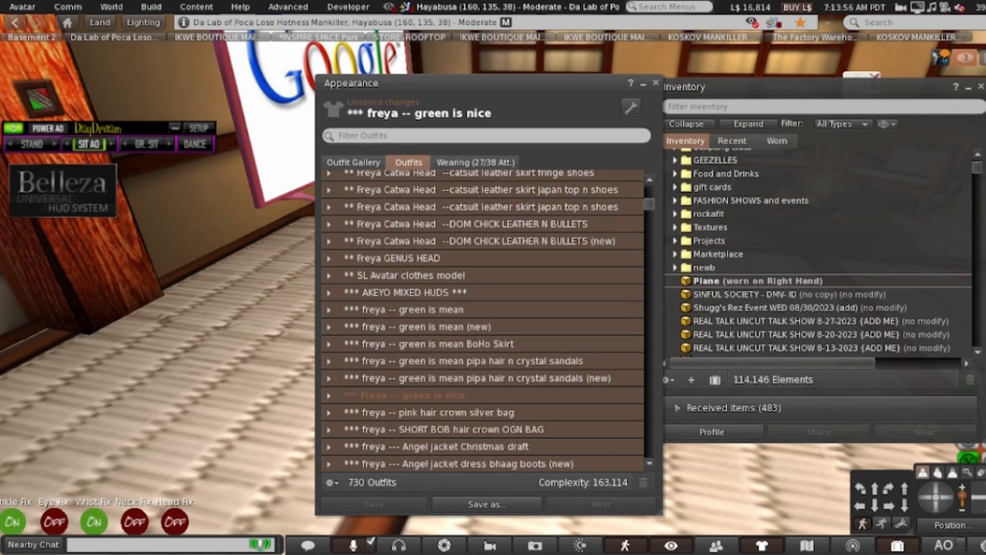
drag(649, 204, 649, 453)
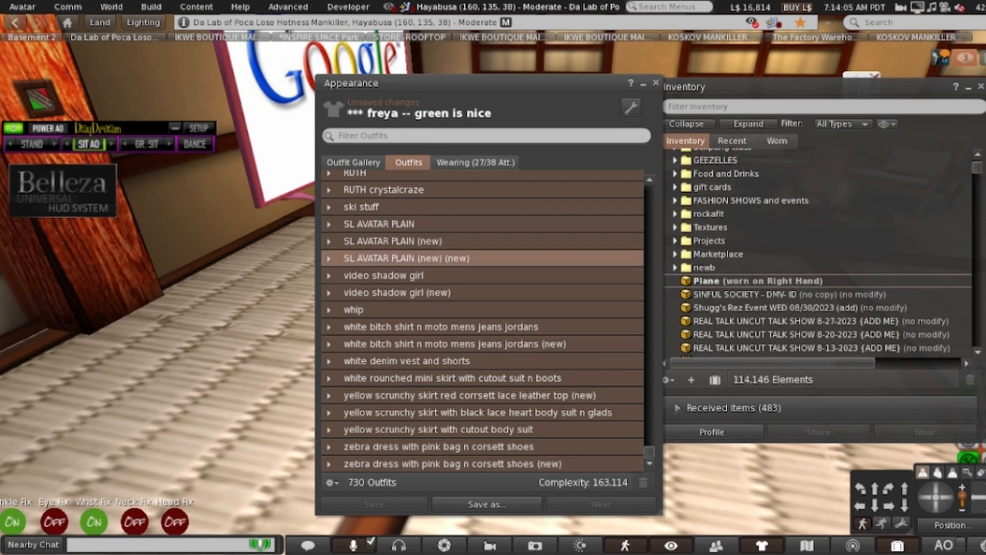
click(336, 224)
right_click(337, 224)
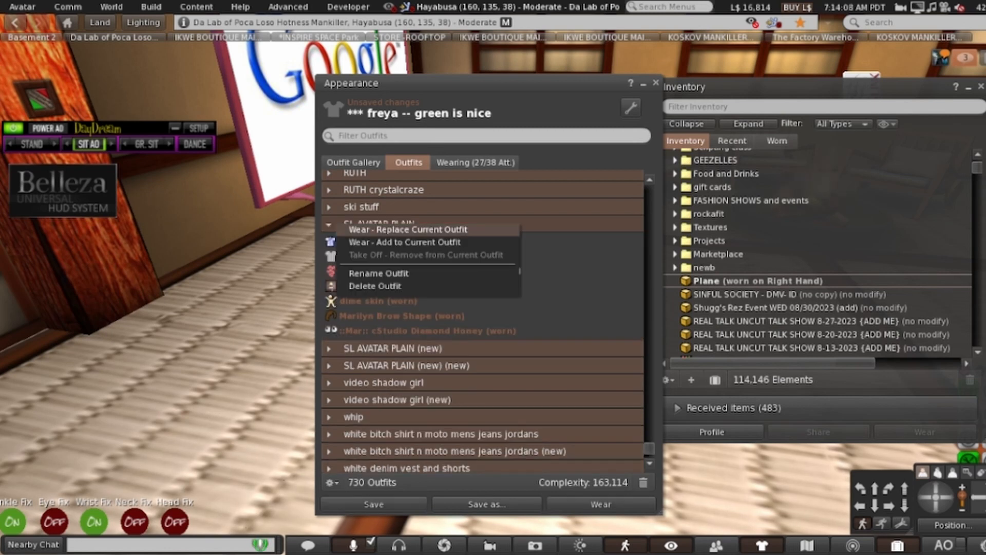
click(408, 229)
click(379, 224)
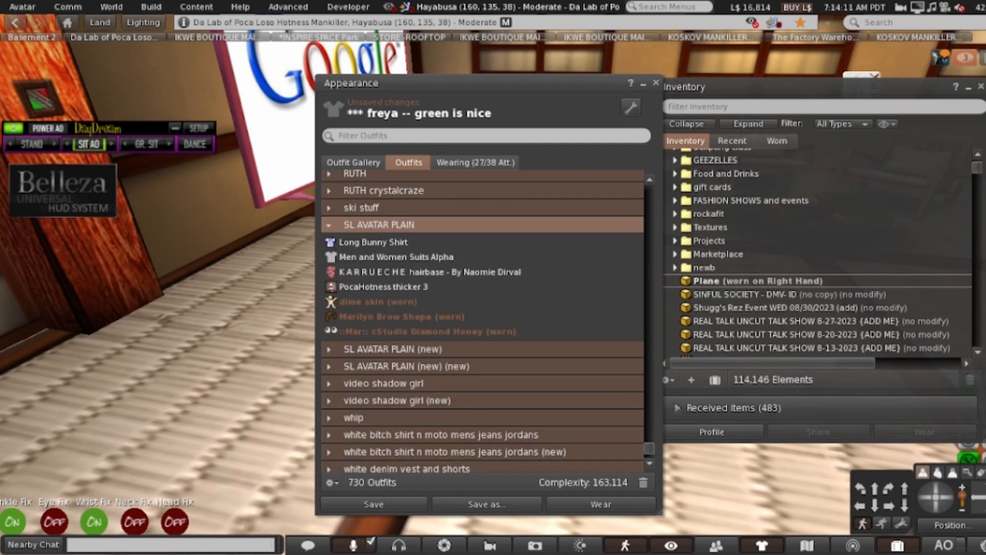
right_click(360, 225)
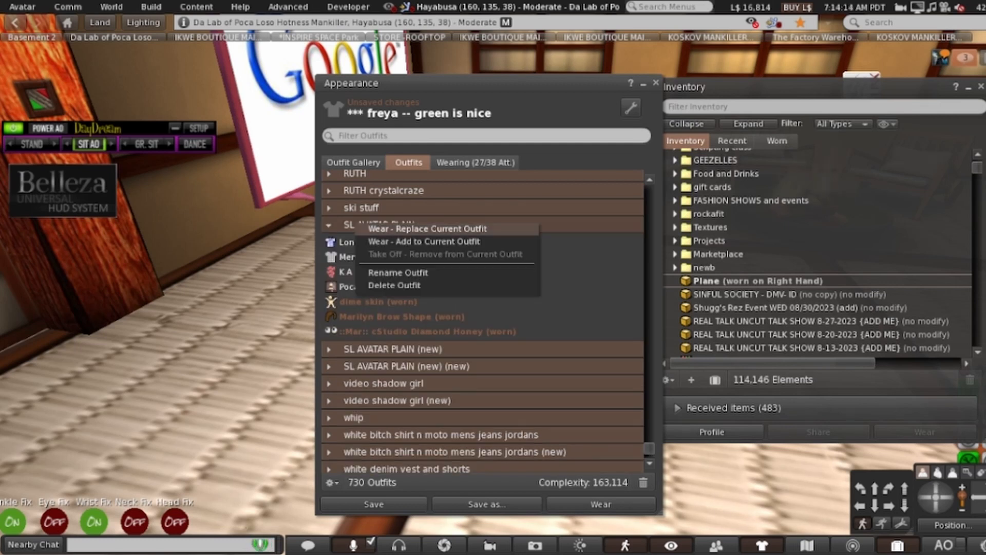
click(427, 229)
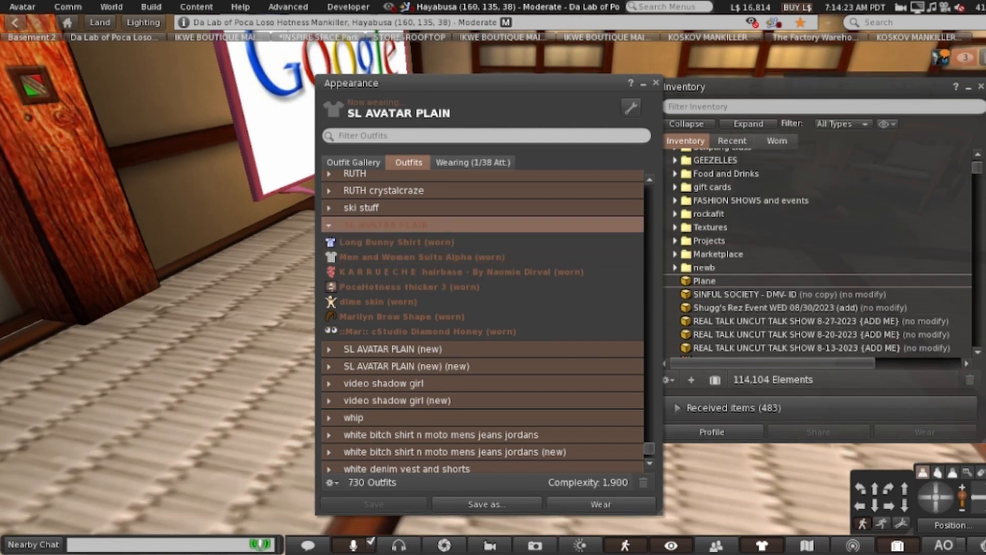
Add the IKWE Ski Catsuit red white black TNS Gold Mono btm from the ski stuff outfit and the uploaded Plane shirt to the avatar.
click(361, 207)
click(354, 240)
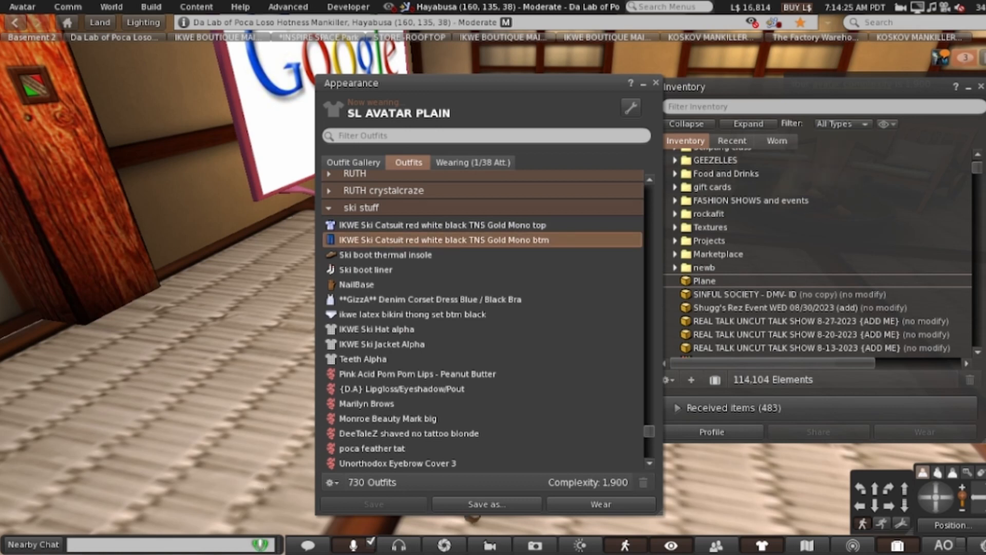
right_click(355, 240)
click(403, 290)
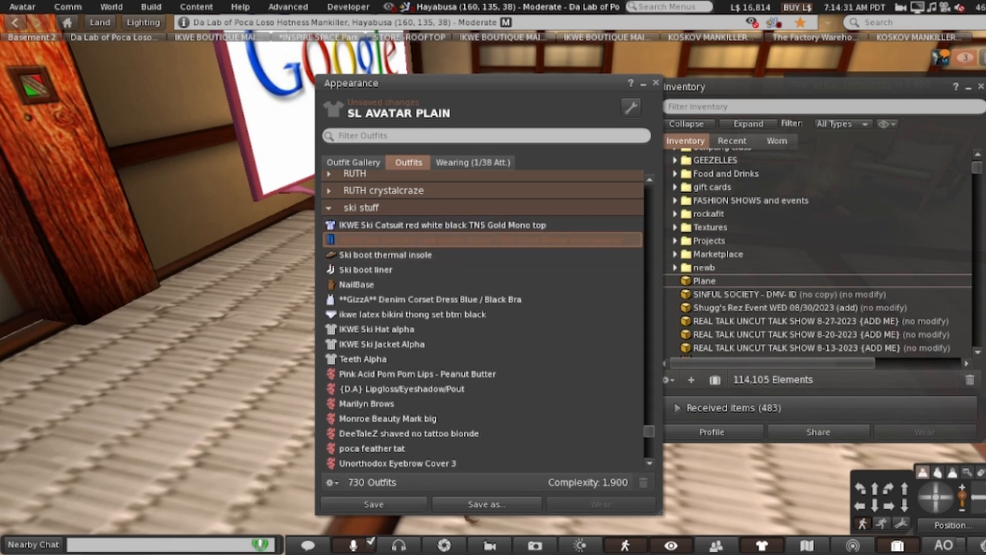
scroll(447, 376, down, 7)
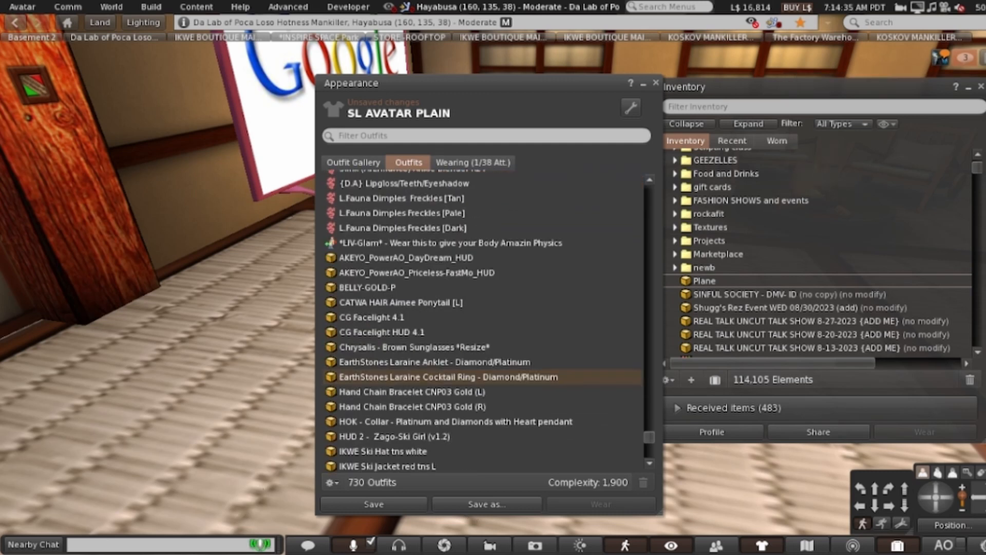
scroll(447, 380, down, 10)
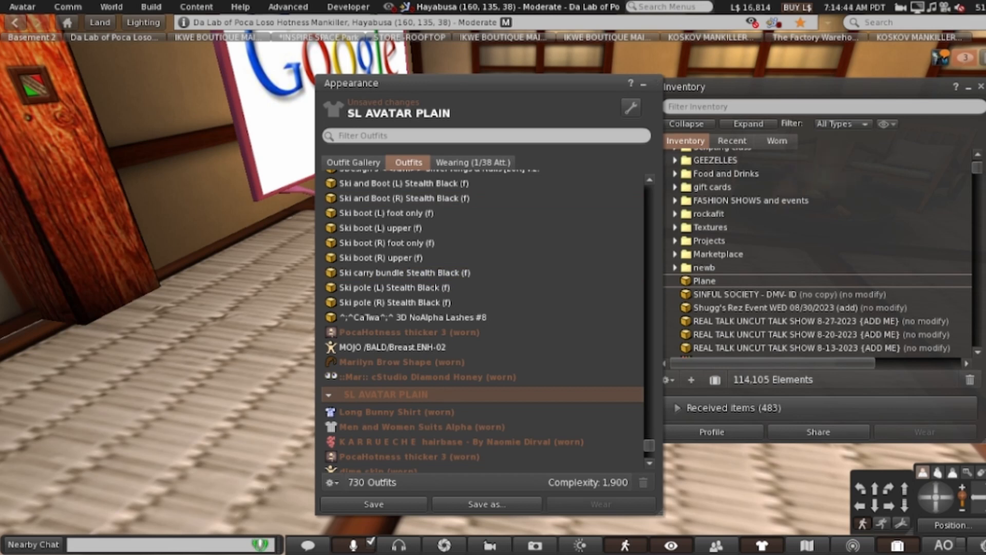
click(657, 83)
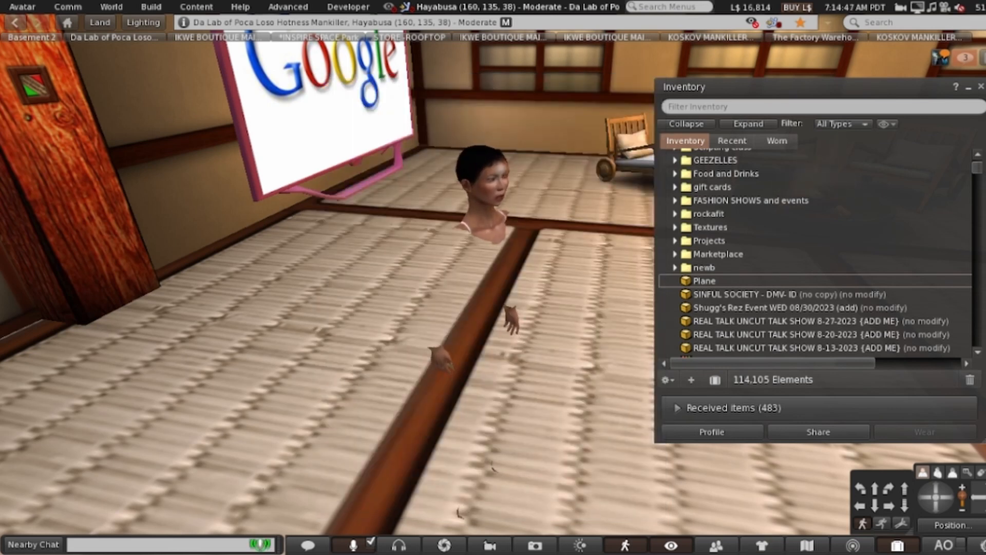
right_click(705, 280)
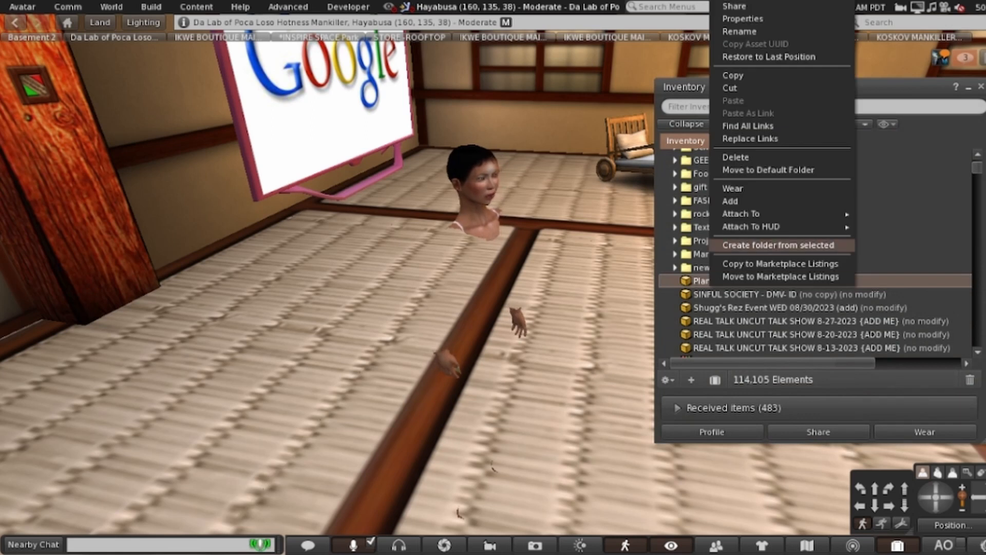
click(729, 201)
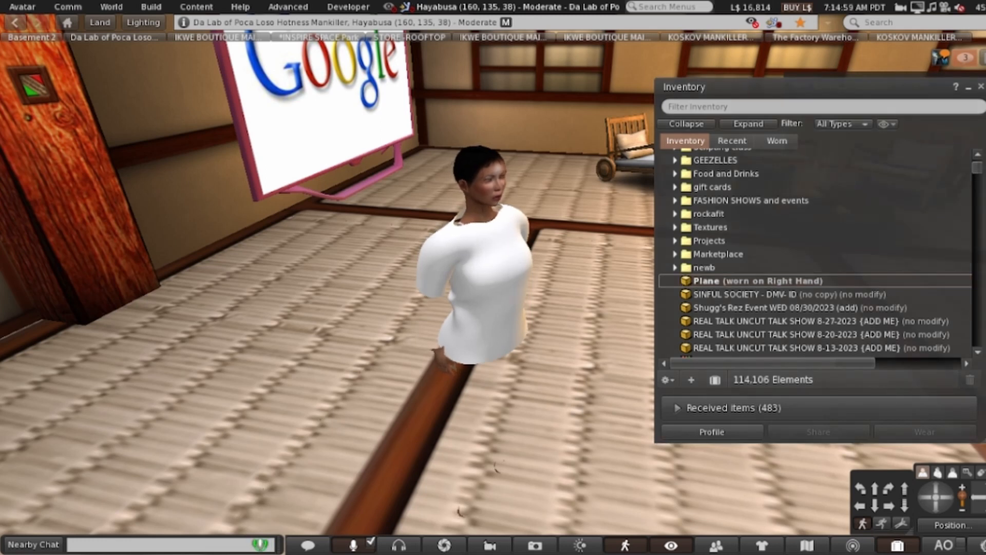
Take off the worn Men and Women Suits Alpha and view the shirt on the avatar from all sides.
click(761, 545)
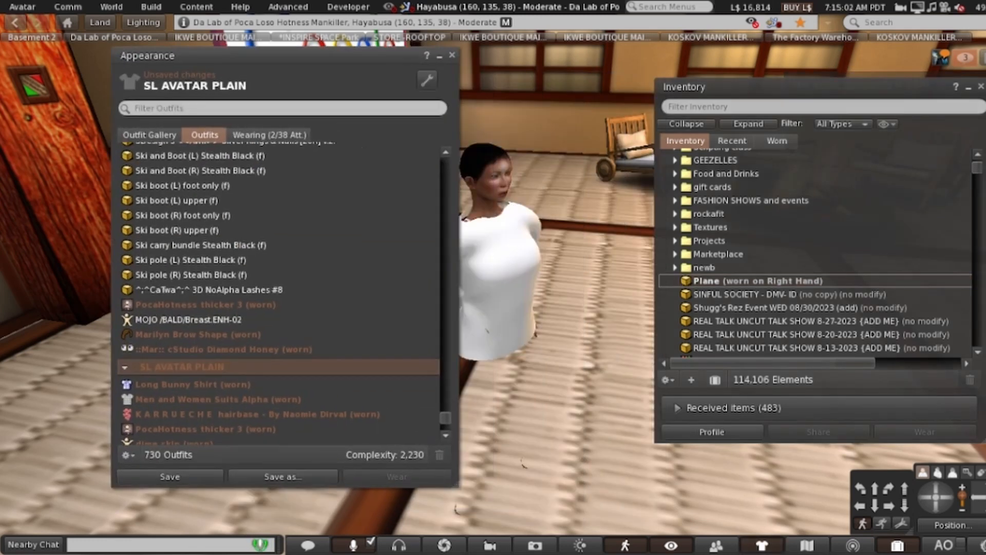
drag(282, 55, 271, 53)
scroll(267, 169, up, 4)
click(258, 133)
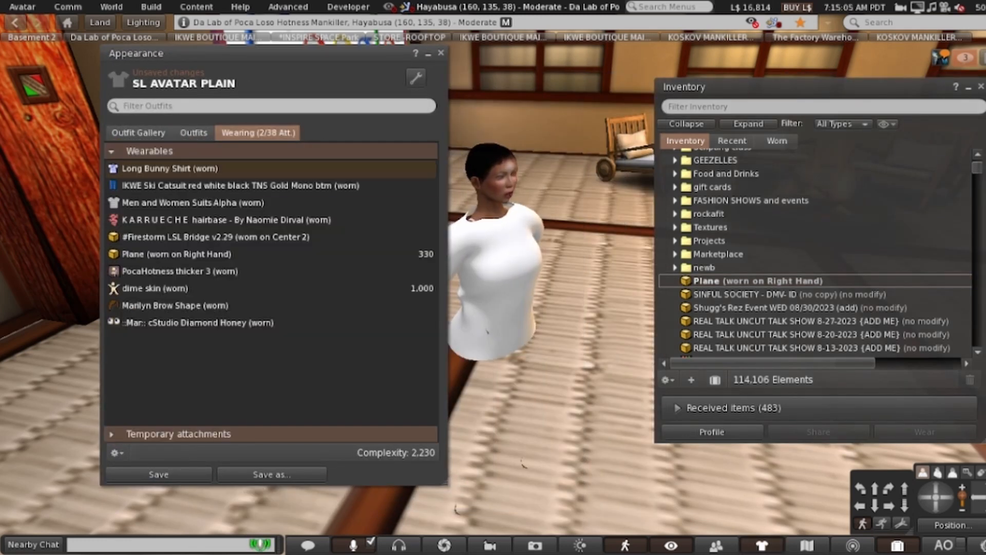
right_click(161, 203)
click(190, 221)
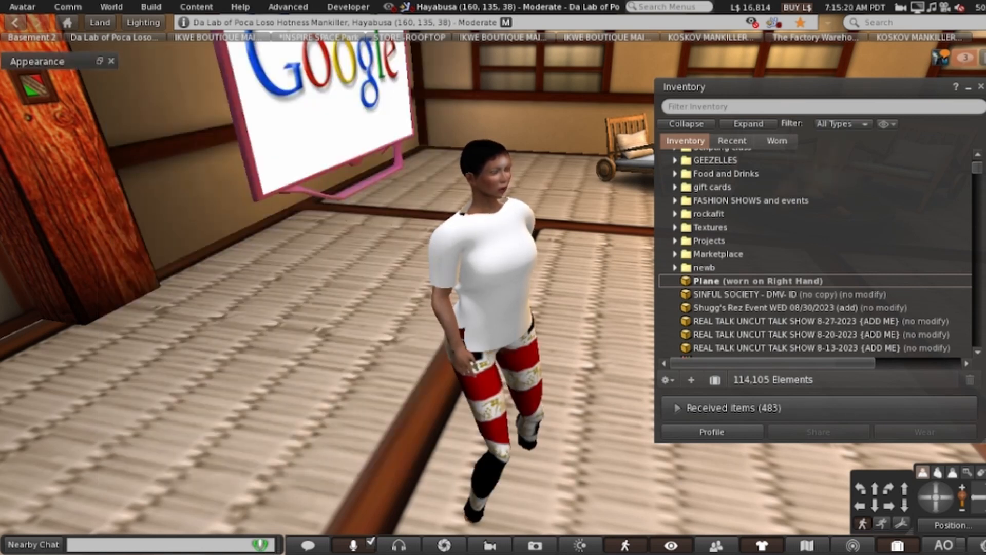
key(alt+Left)
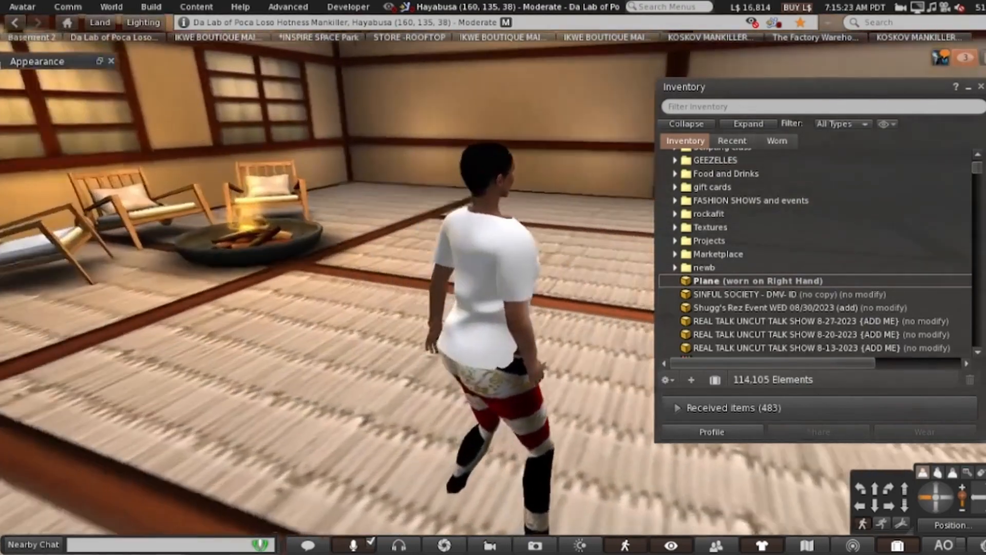
key(alt+Left)
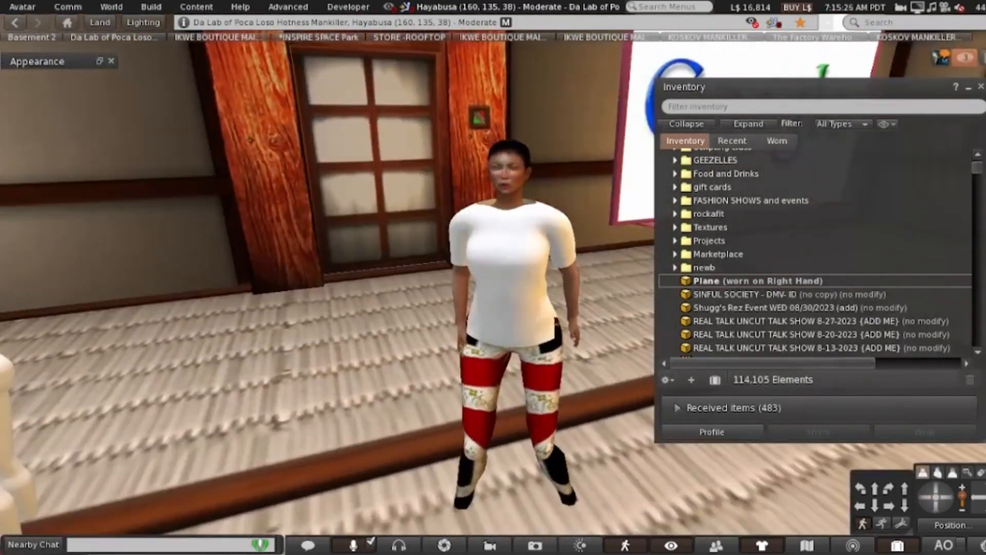
key(alt+Left)
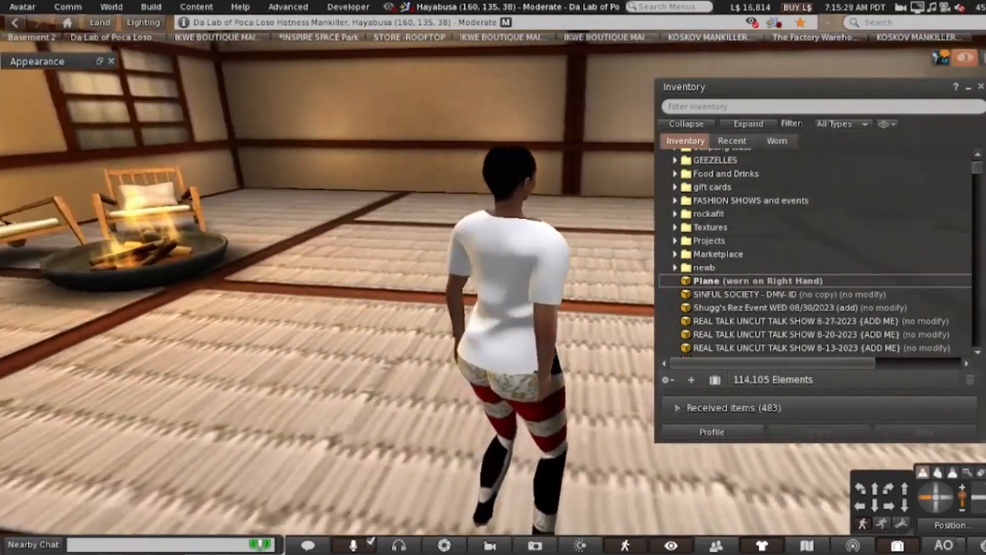
key(alt+Left)
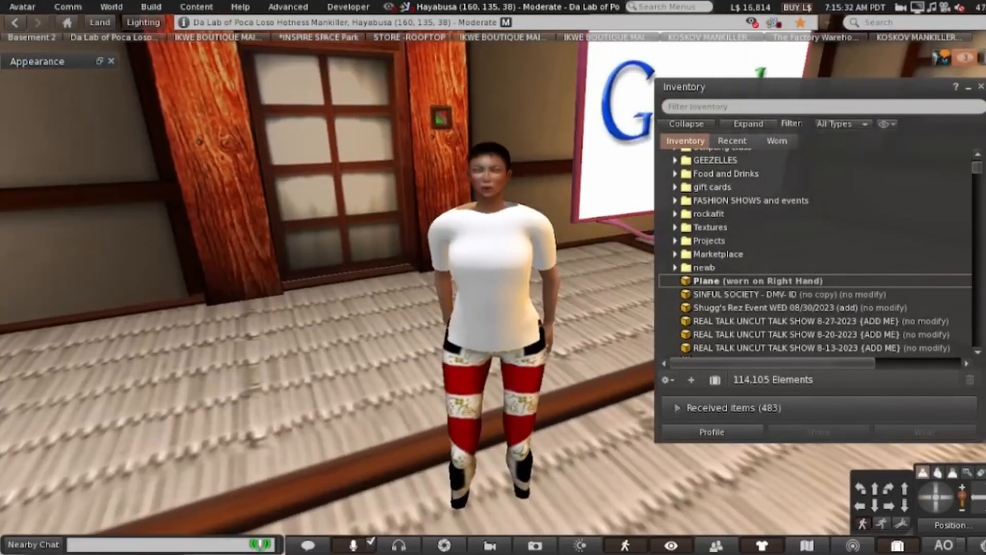
key(alt+Left)
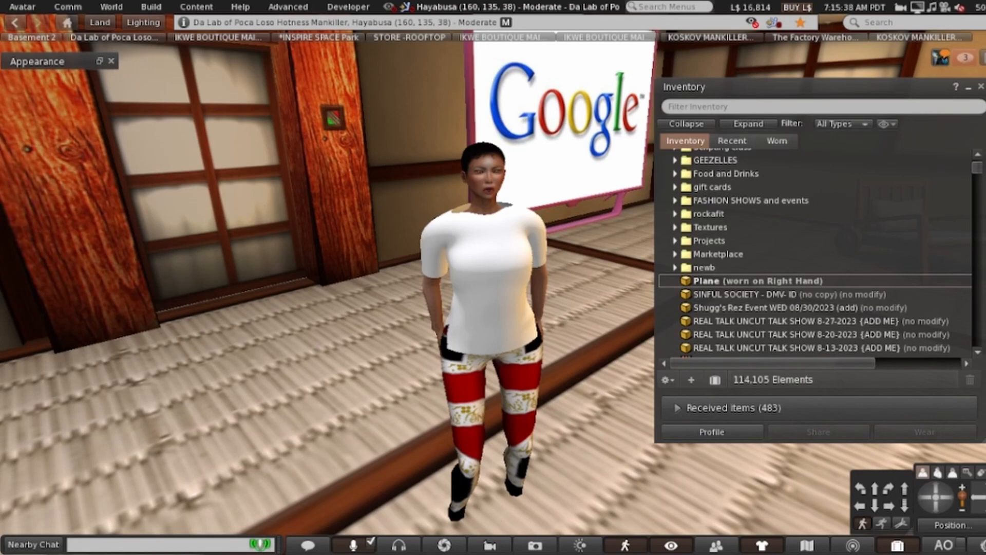
Open the worn shape for editing and set the Hip Width in its leg settings to 75.
right_click(481, 208)
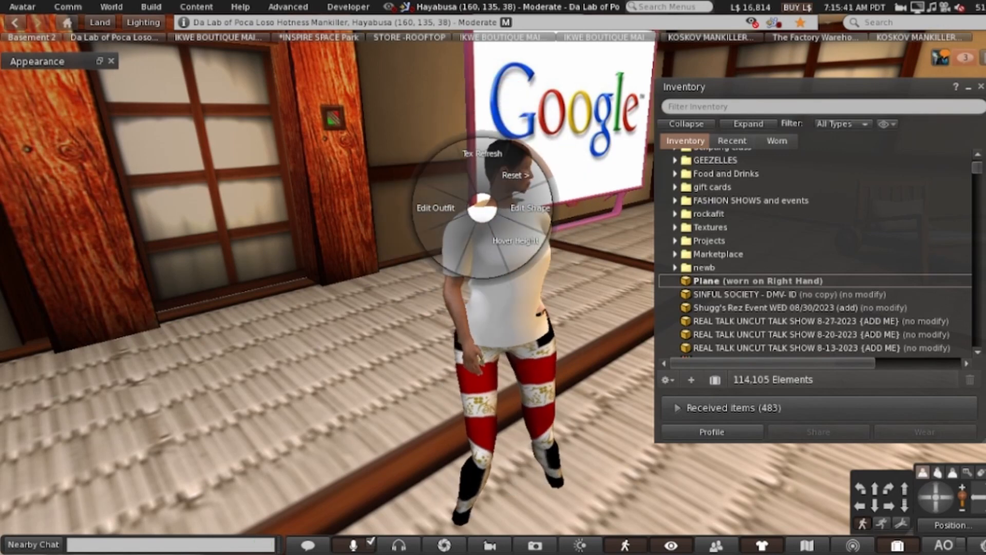
click(530, 208)
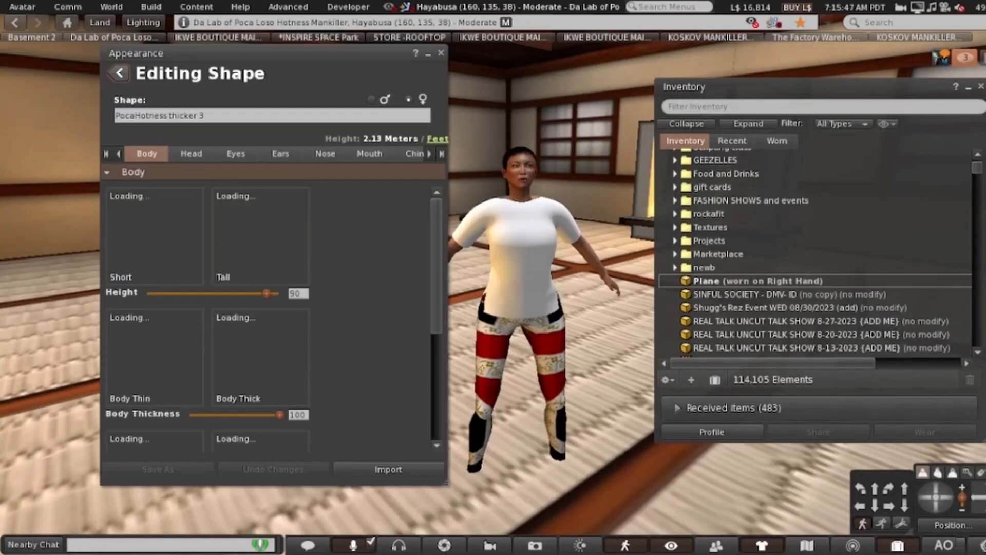
click(441, 153)
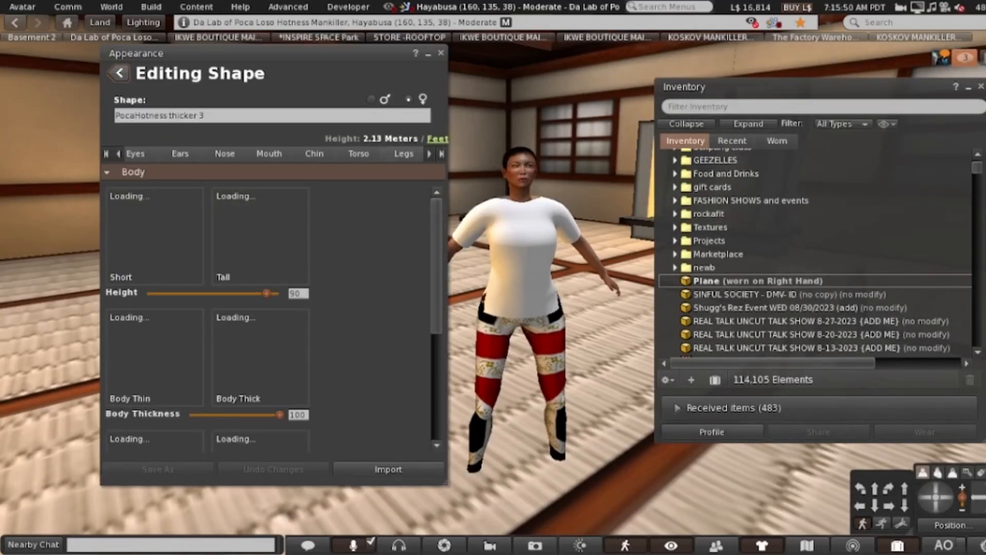
click(402, 153)
drag(272, 53, 184, 59)
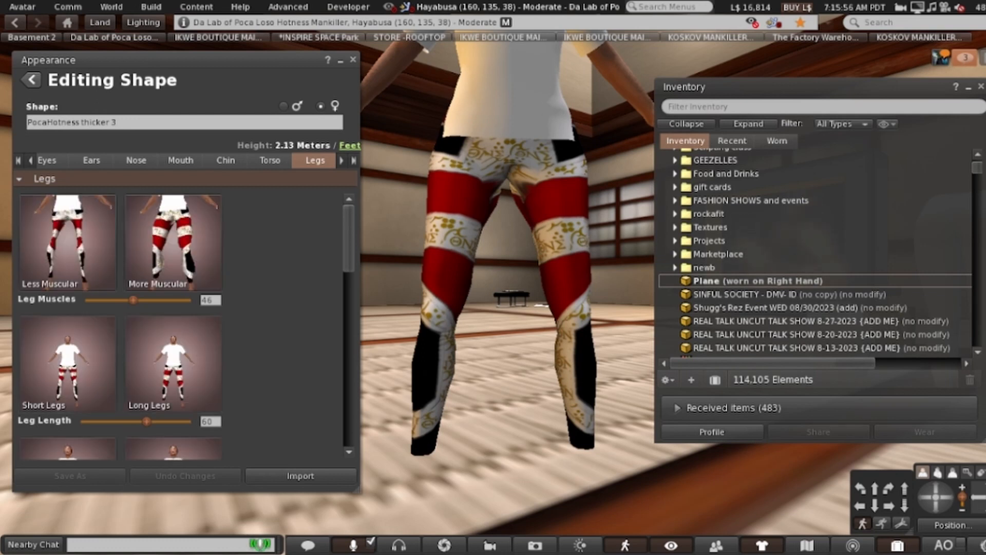
scroll(119, 323, down, 5)
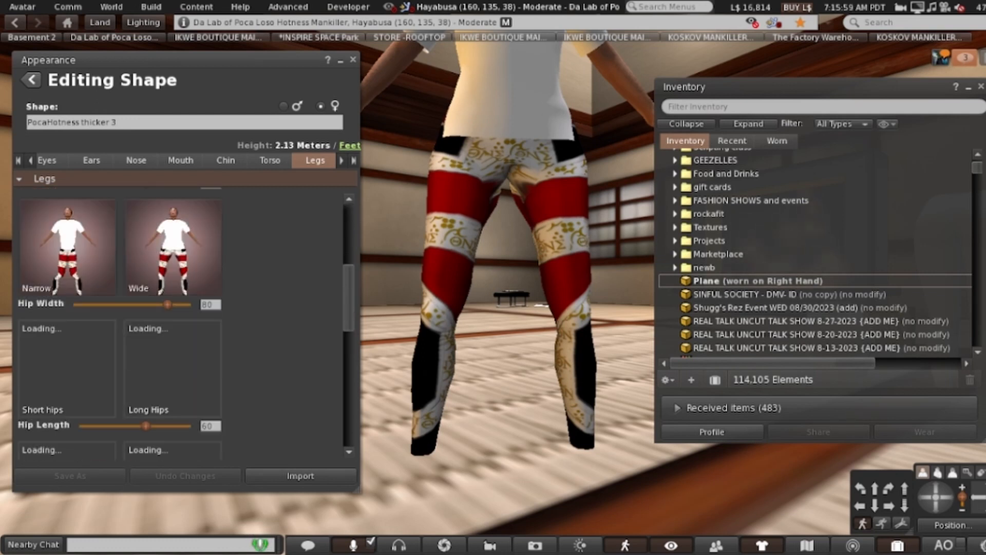
mouse_move(167, 304)
mouse_down()
mouse_move(152, 304)
mouse_move(161, 304)
mouse_up()
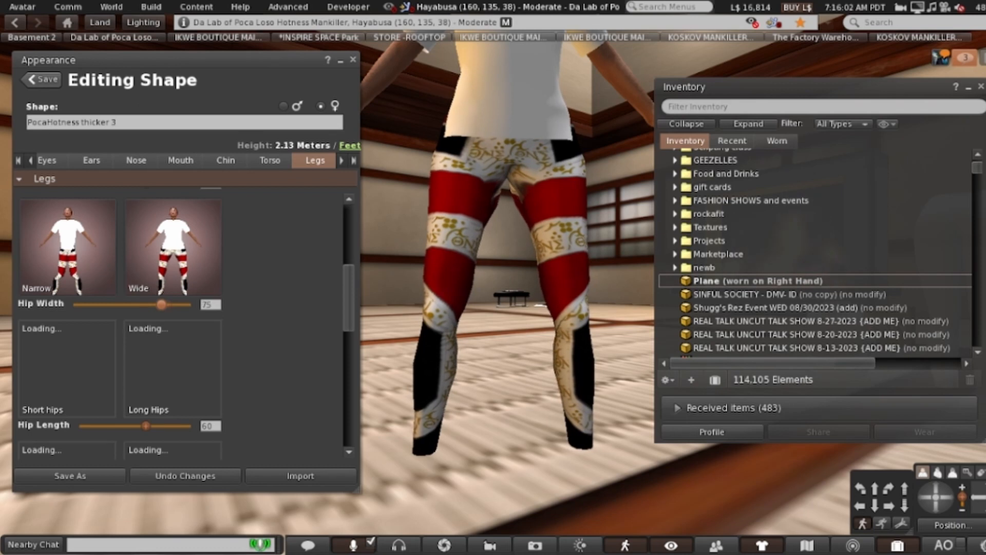
Set the shape's Butt Size to 44 and Saddle Bags to 9.
scroll(120, 323, down, 3)
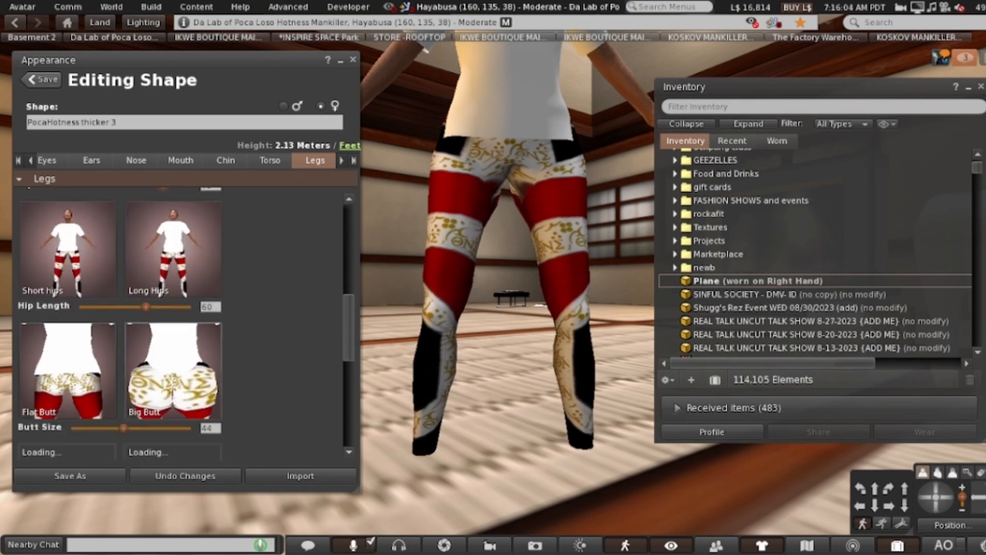
drag(123, 355, 95, 356)
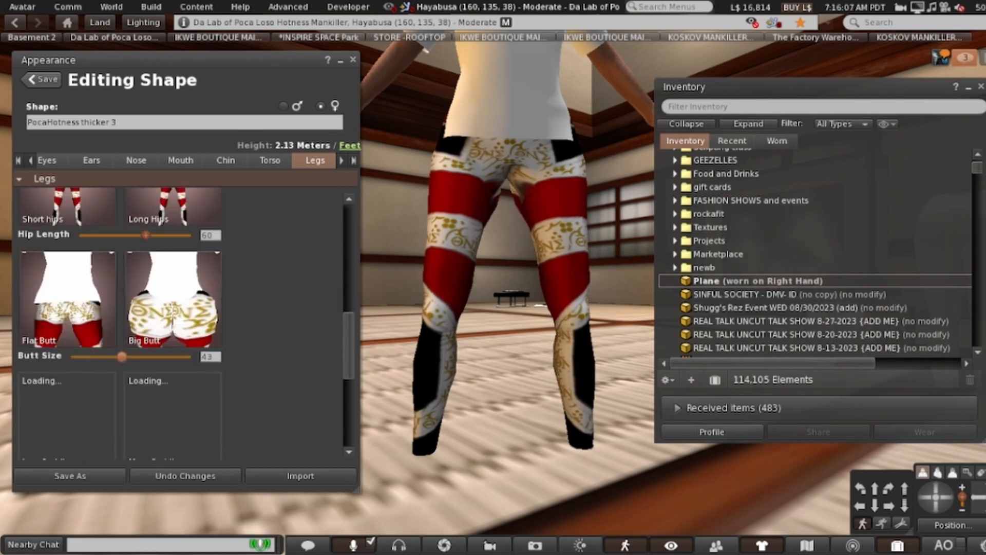
scroll(119, 324, down, 3)
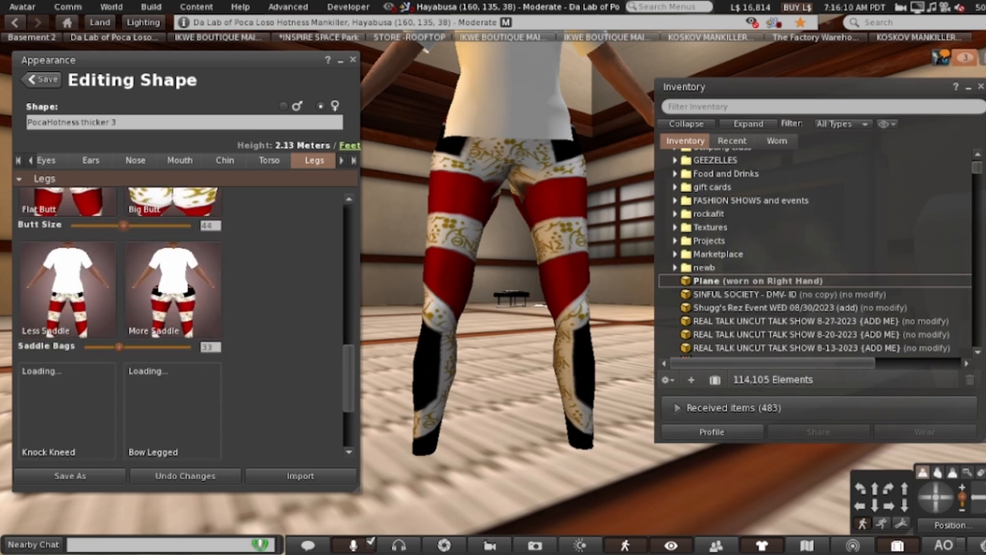
drag(118, 347, 93, 346)
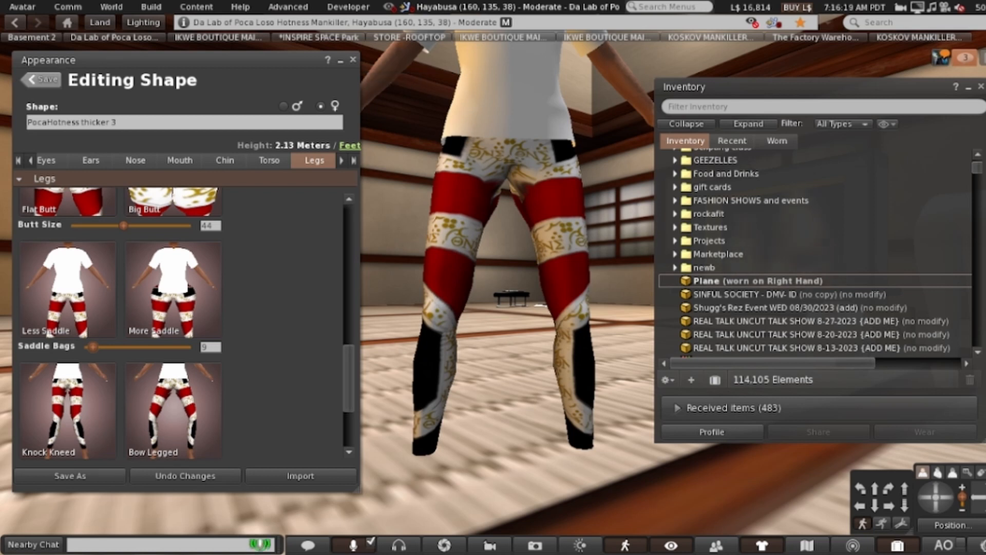
Save the edited shape and close the appearance editor.
click(40, 80)
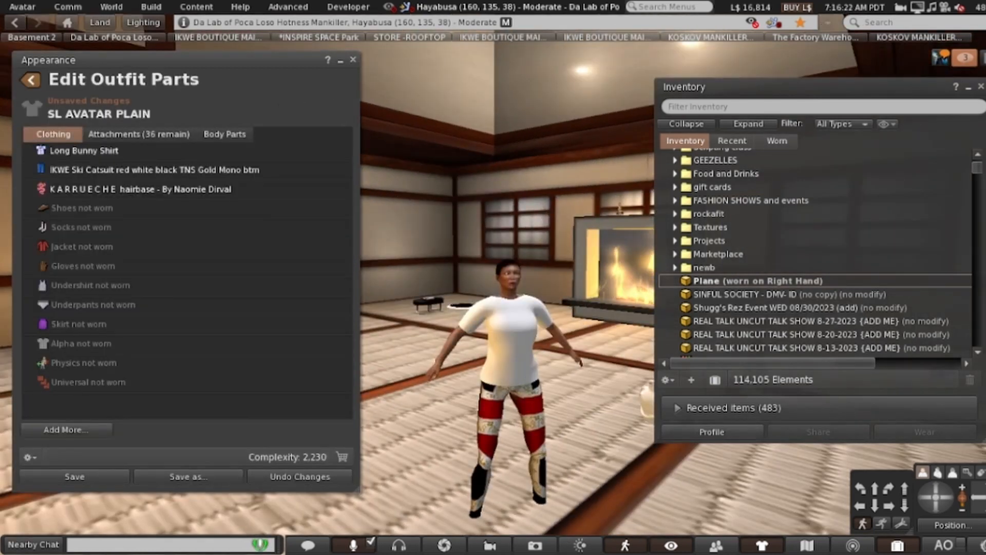
click(30, 79)
click(352, 59)
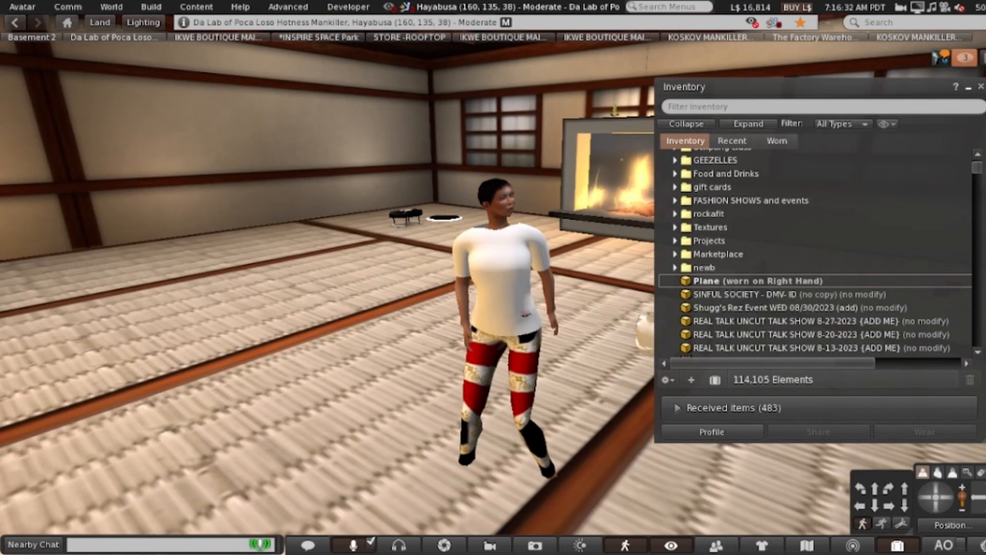
Minimize the inventory and examine the white shirt's fit on the reshaped avatar from the front, sides and back, up close and farther away.
click(967, 87)
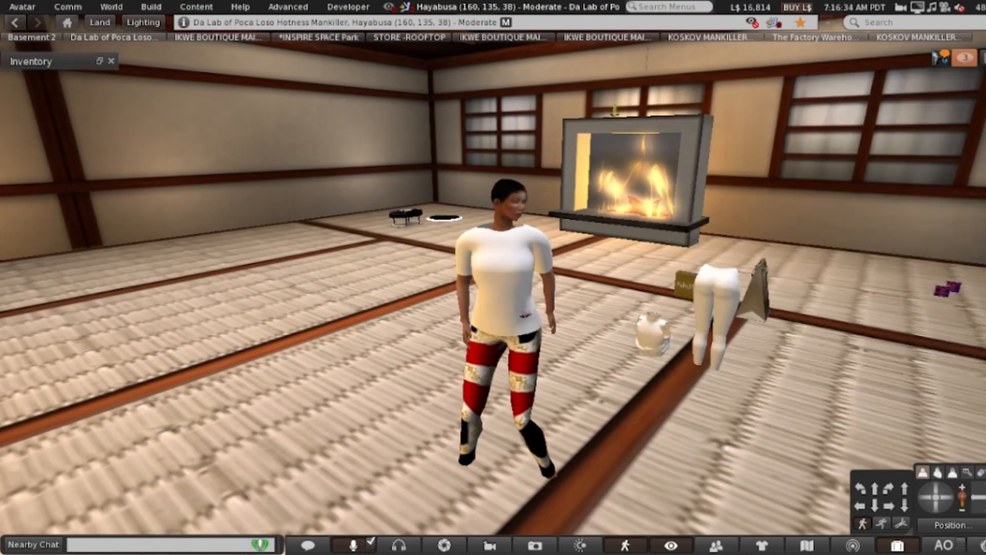
key(alt+Right)
key(alt+Right)
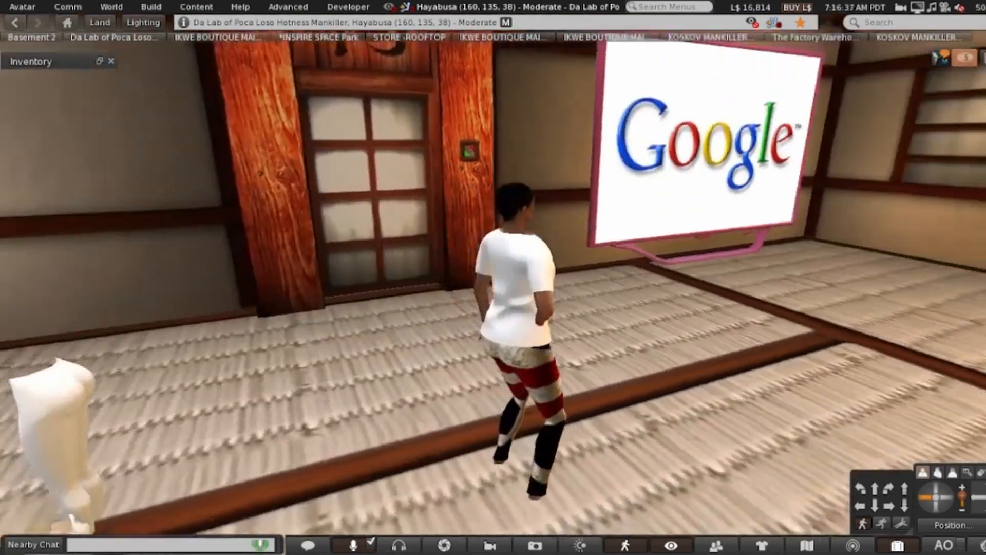
key(alt+Right)
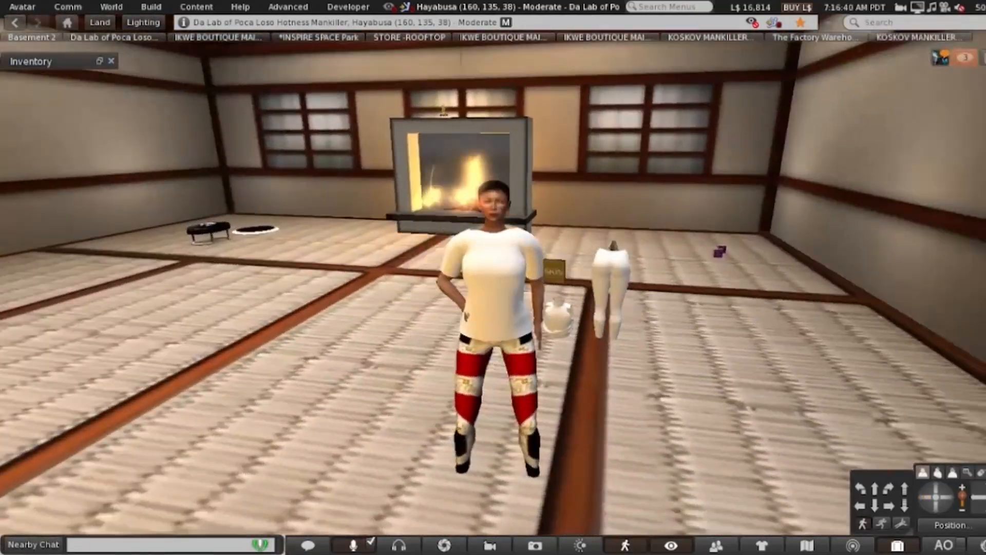
key(alt+Right)
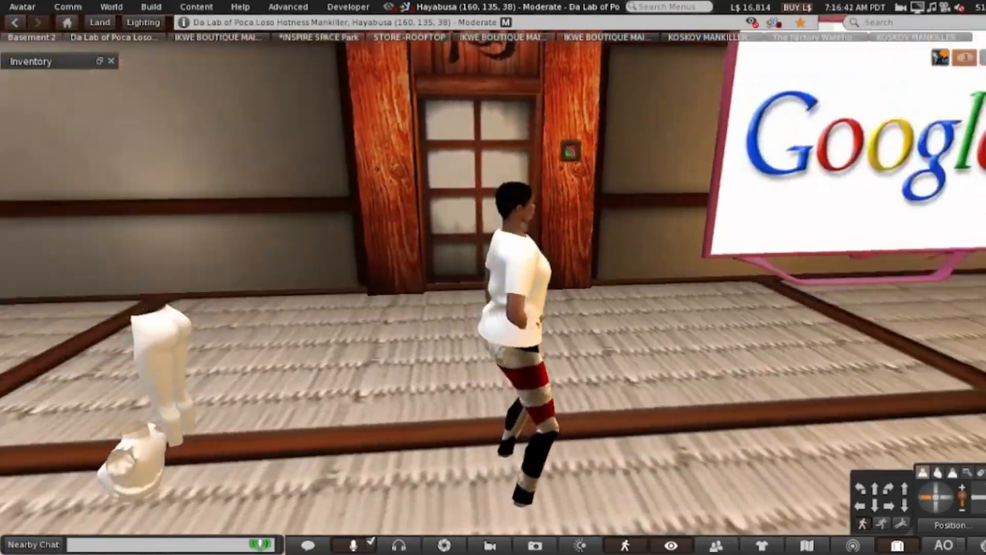
key(alt+Right)
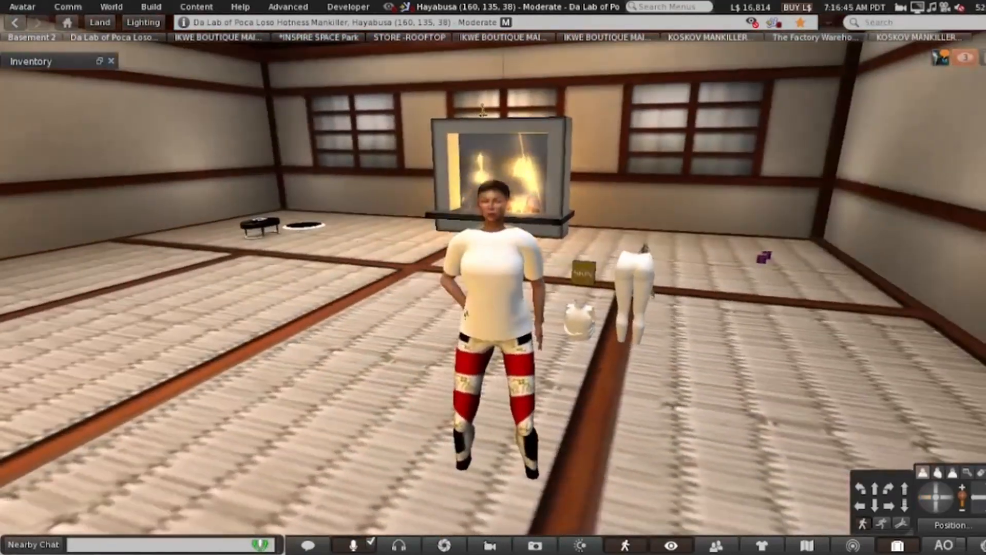
key(alt+Up)
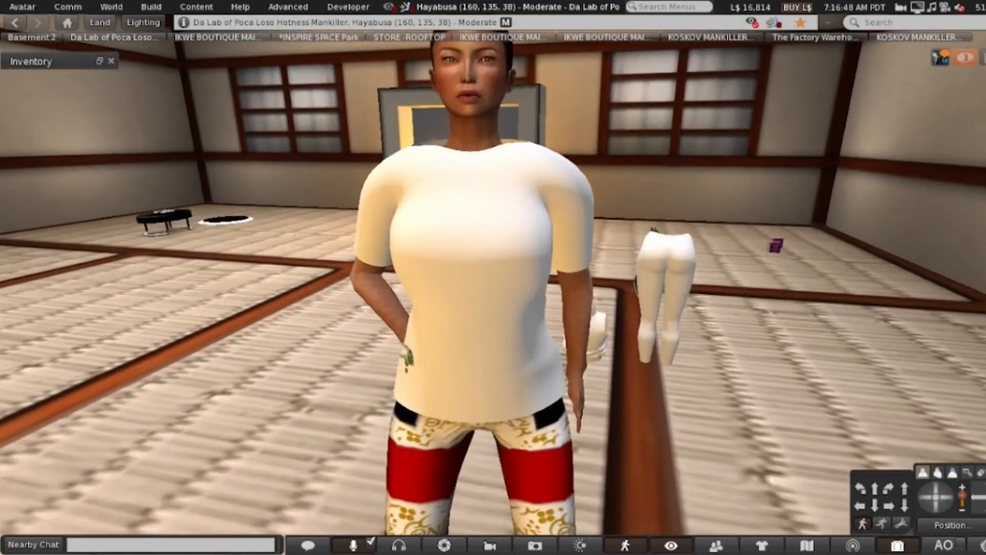
key(alt+Down)
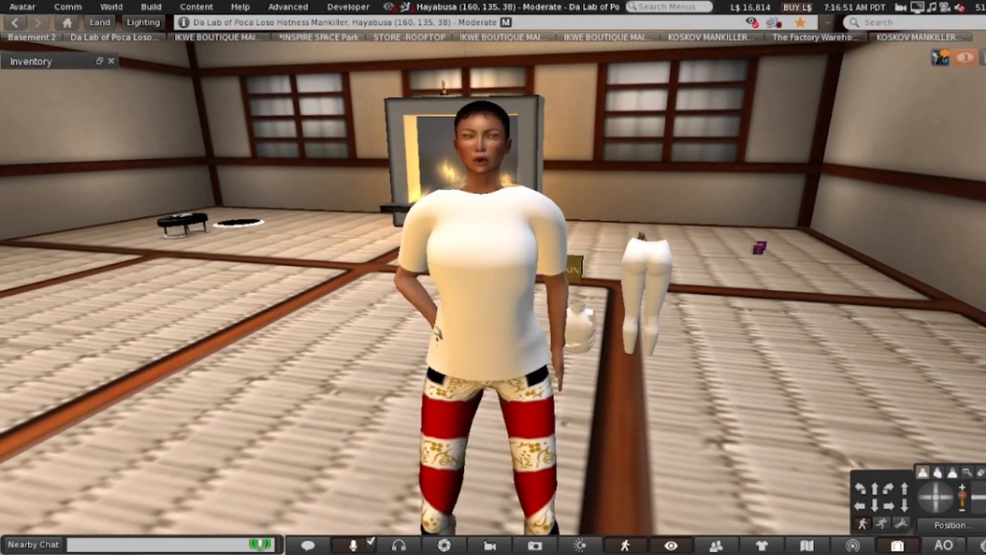
click(923, 497)
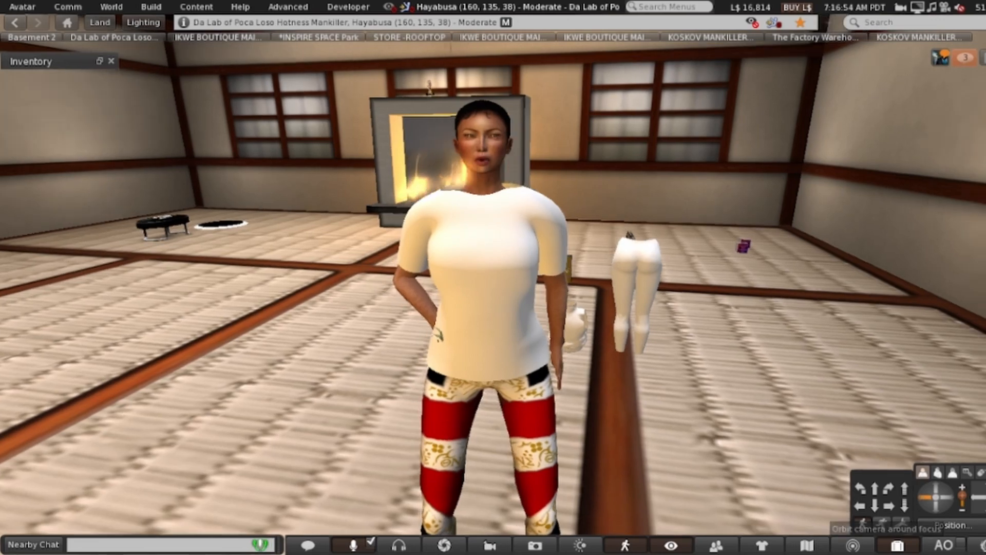
key(alt+Left)
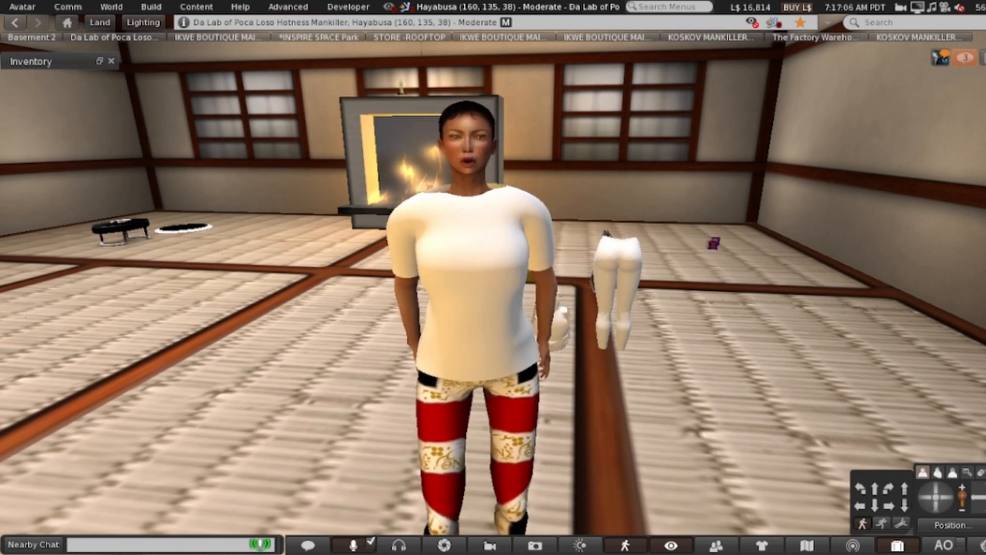
key(alt+Right)
key(alt+Left)
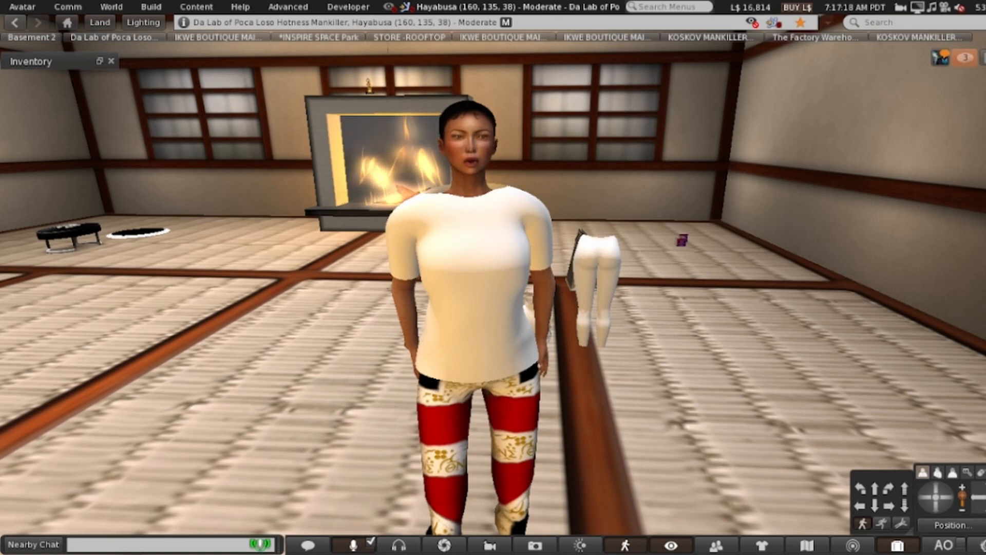
key(alt+Left)
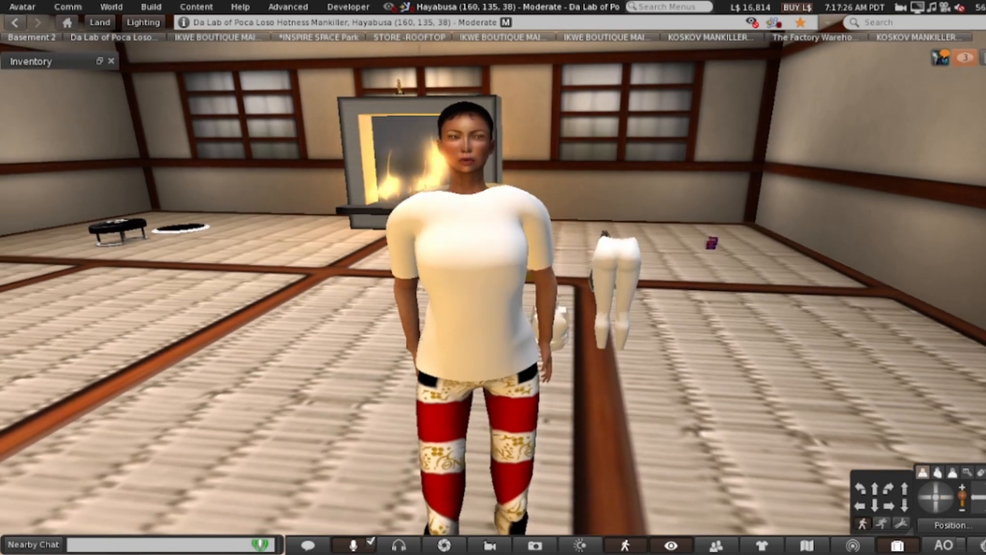
key(alt+Left)
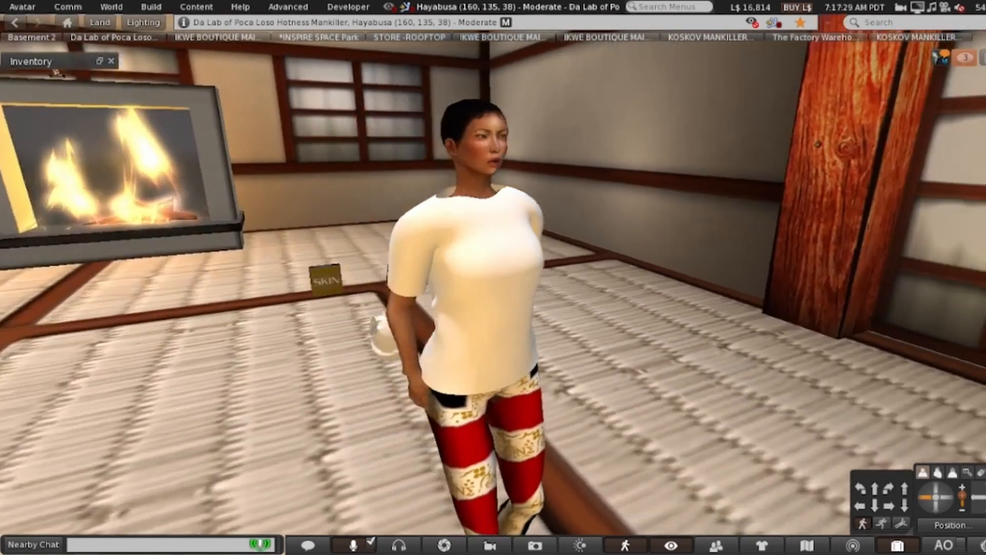
key(alt+Left)
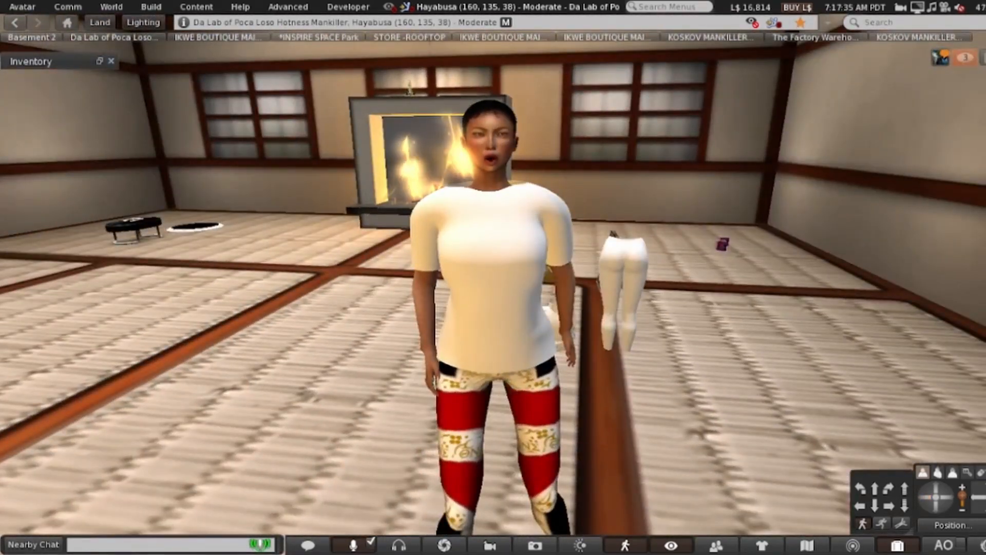
Edit the worn shirt, tint its texture color dark red (RGB 159, 0, 0) and close the edit window.
right_click(520, 292)
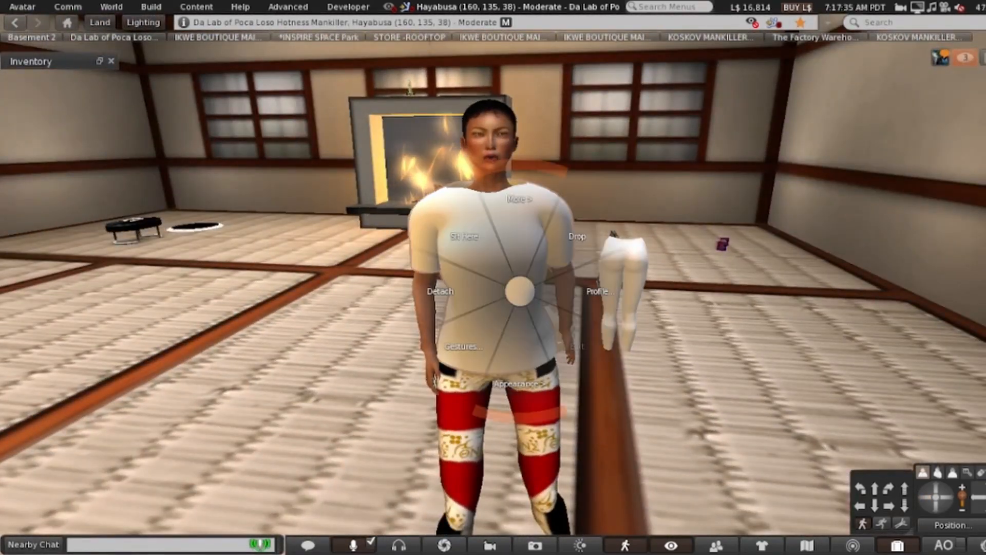
click(554, 324)
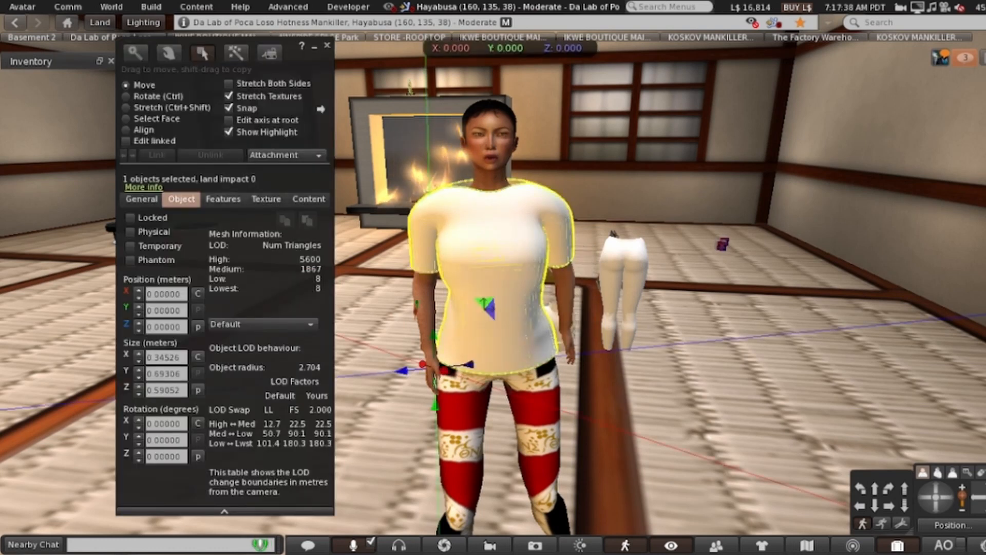
click(266, 198)
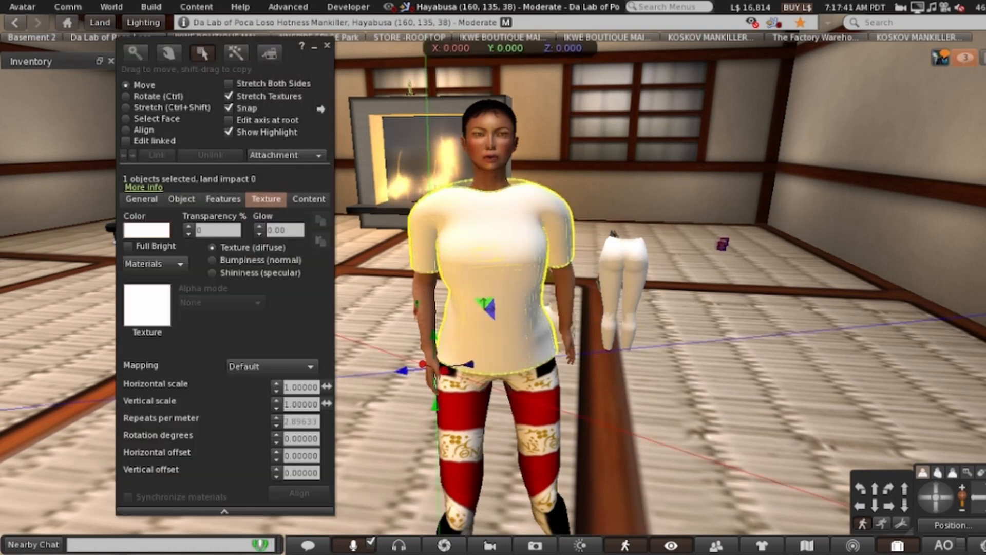
click(146, 230)
click(410, 263)
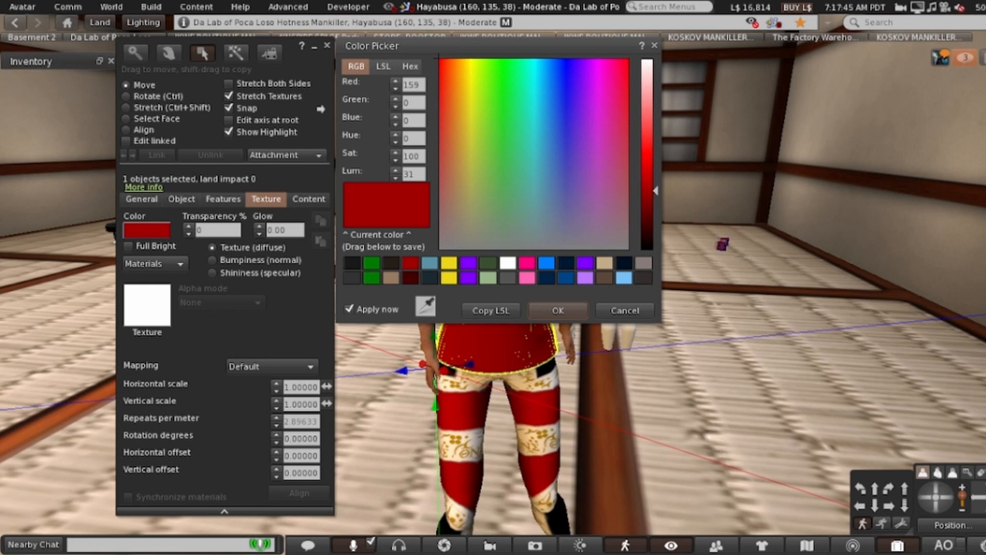
click(558, 310)
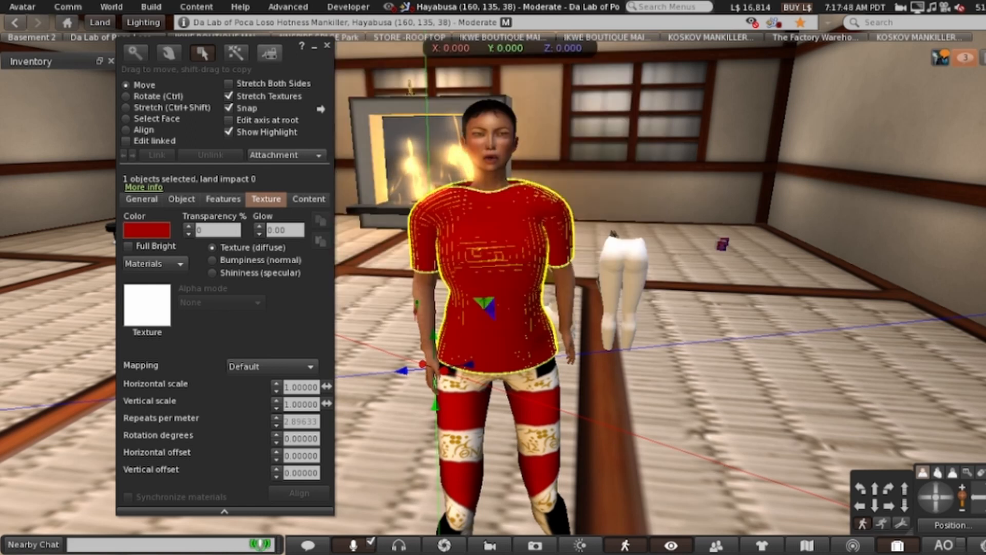
key(ctrl+w)
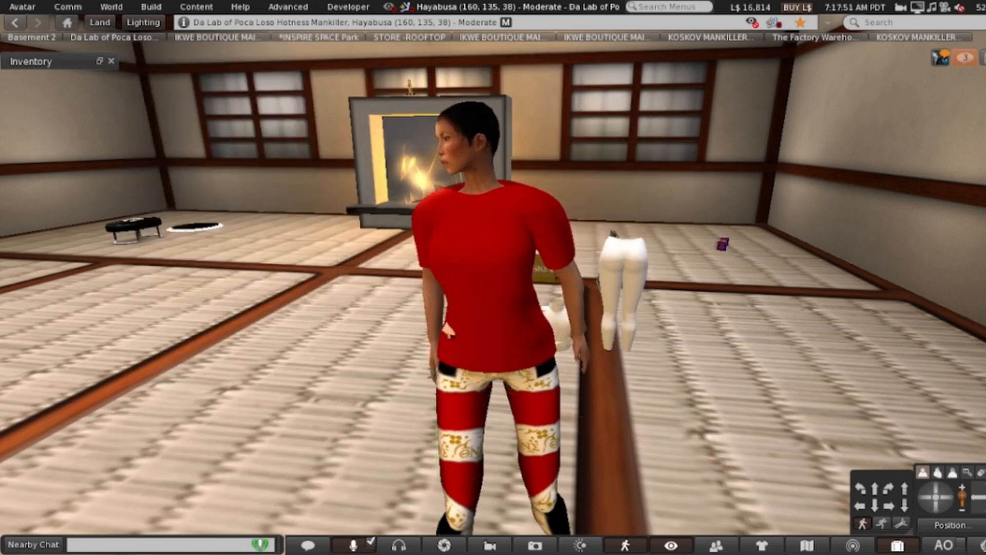
Examine the red shirt on the moving avatar from a distance, up close and from behind.
scroll(452, 322, down, 3)
scroll(493, 277, up, 1)
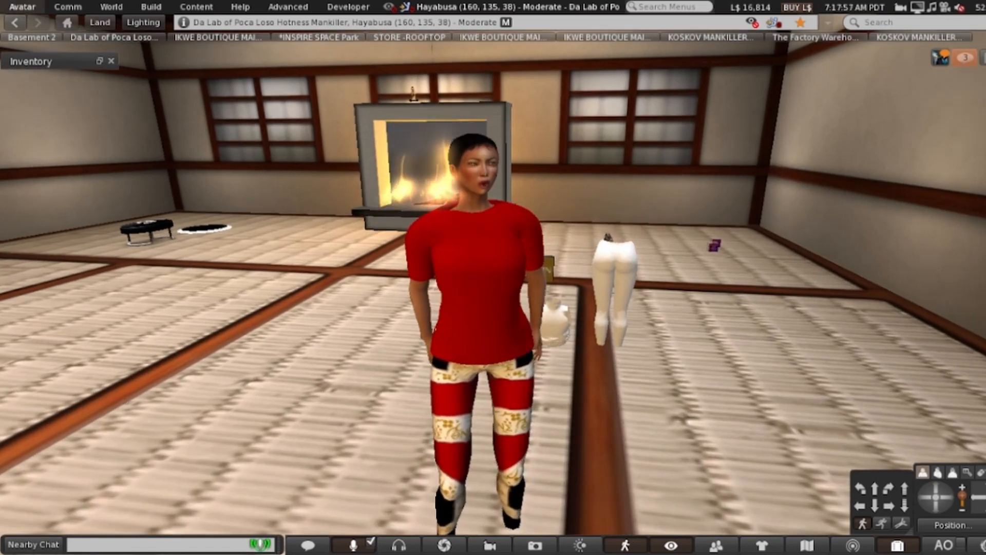
scroll(459, 312, down, 2)
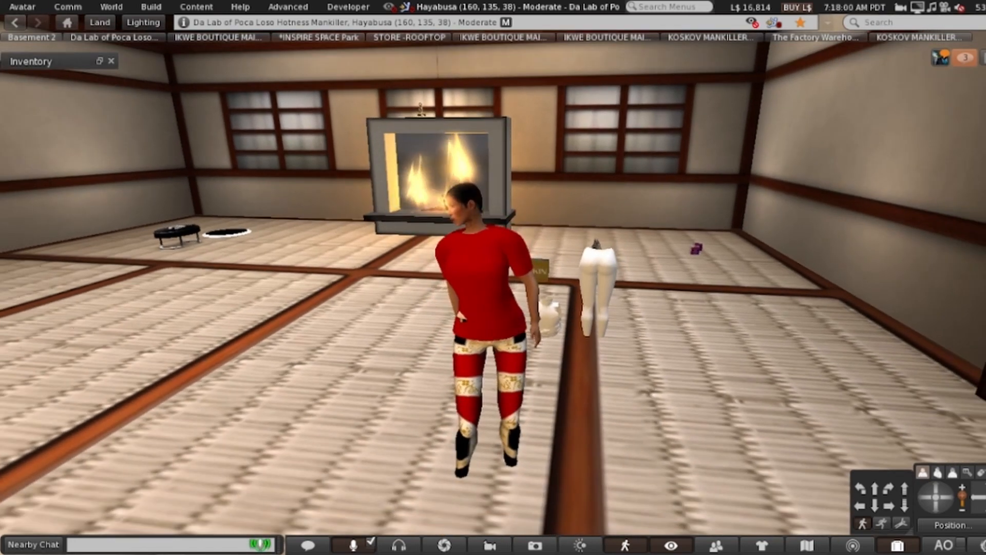
key(ctrl+t)
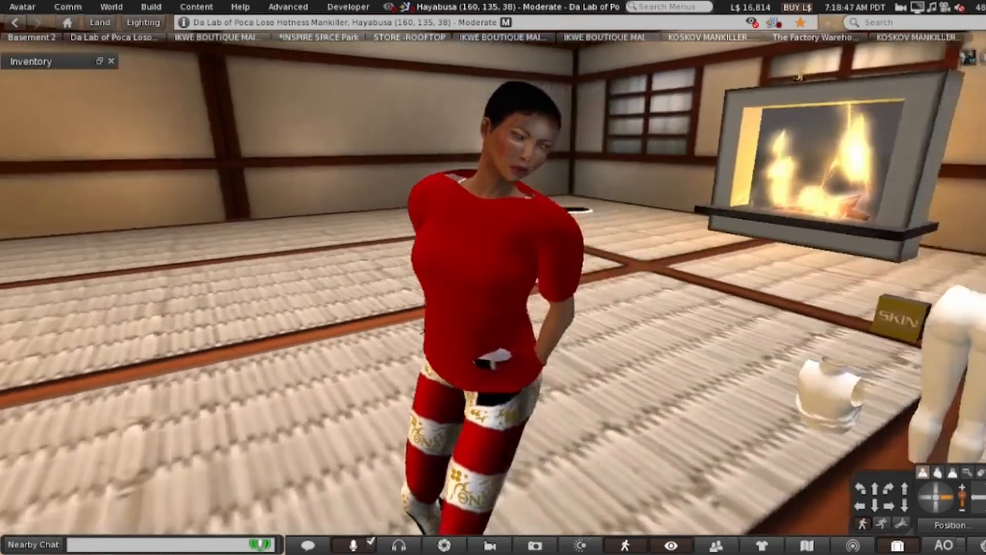
key(alt+Left)
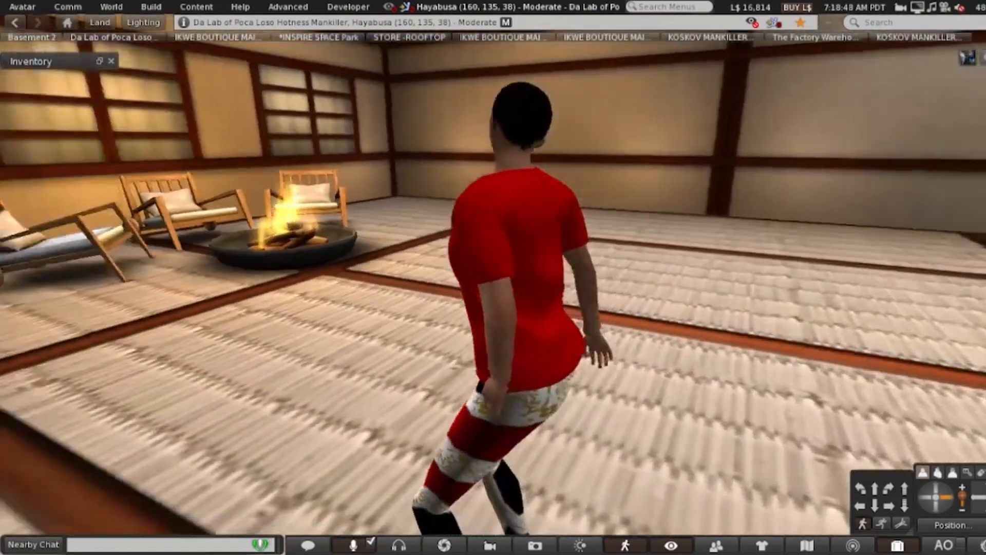
Examine the red shirt's fit on the avatar from above, from the front and from the side.
key(ctrl+alt+Up)
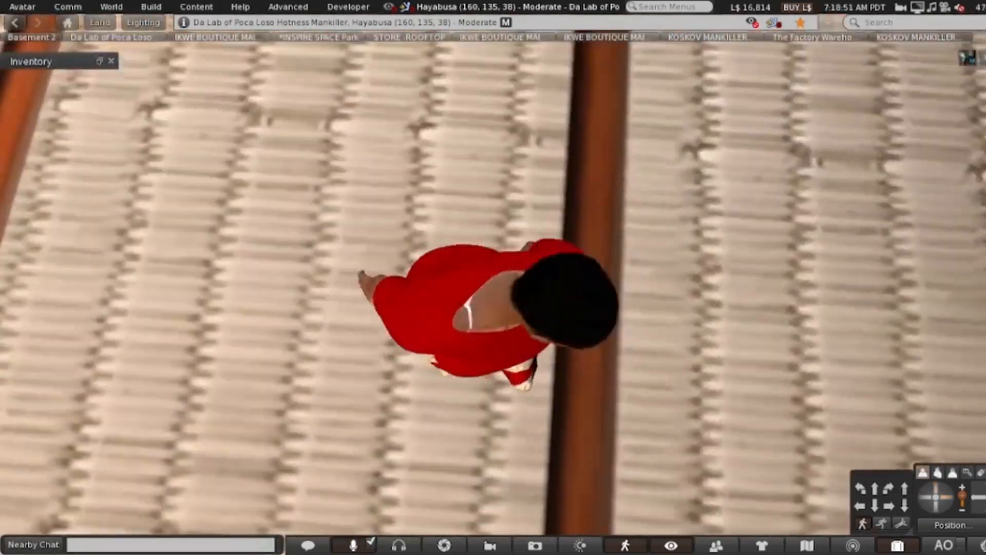
key(Escape)
key(alt+Up)
key(ctrl+alt+Up)
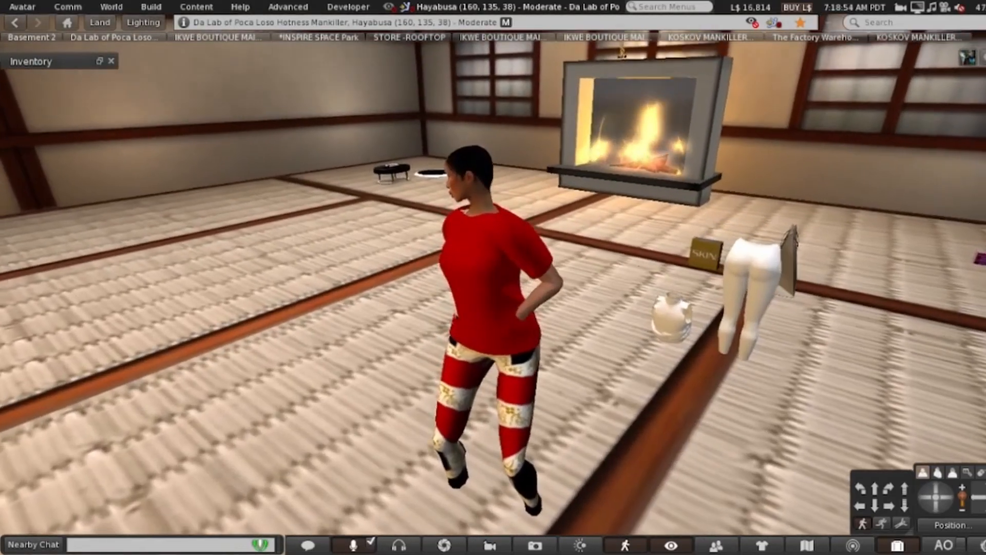
key(ctrl+alt+Down)
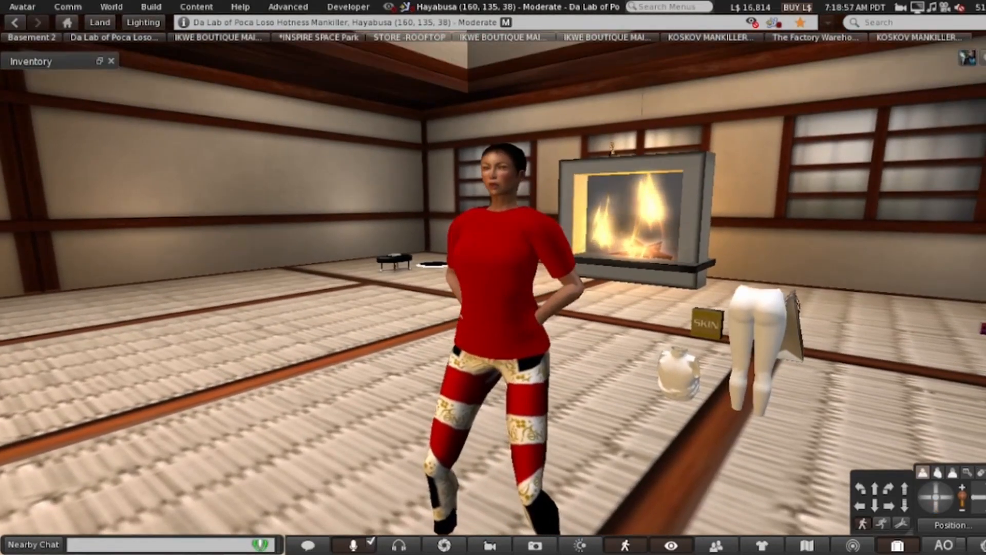
key(alt+Right)
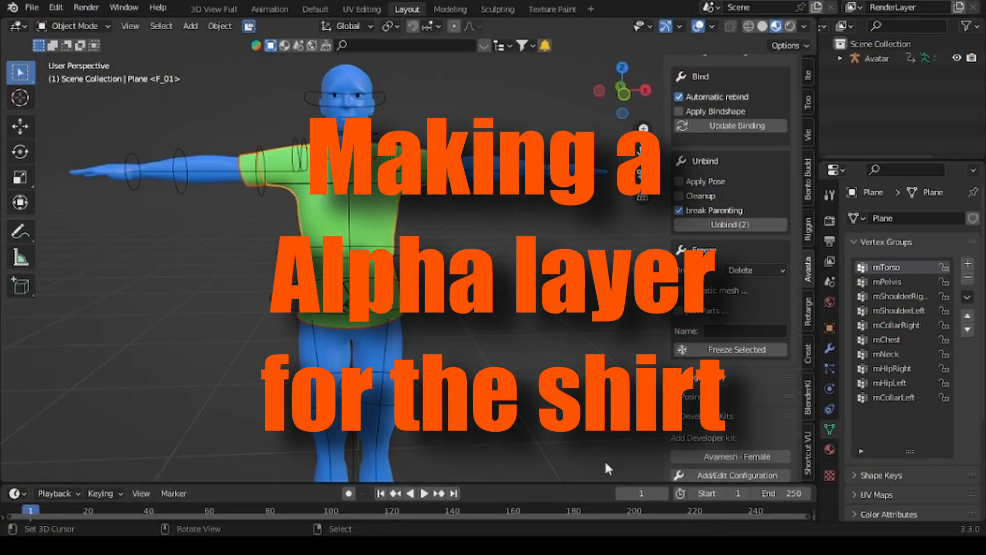
Switch to Blender, expand the Avatar's object hierarchy, and start the Shortcut VUr key display with the sidebar hidden.
click(841, 58)
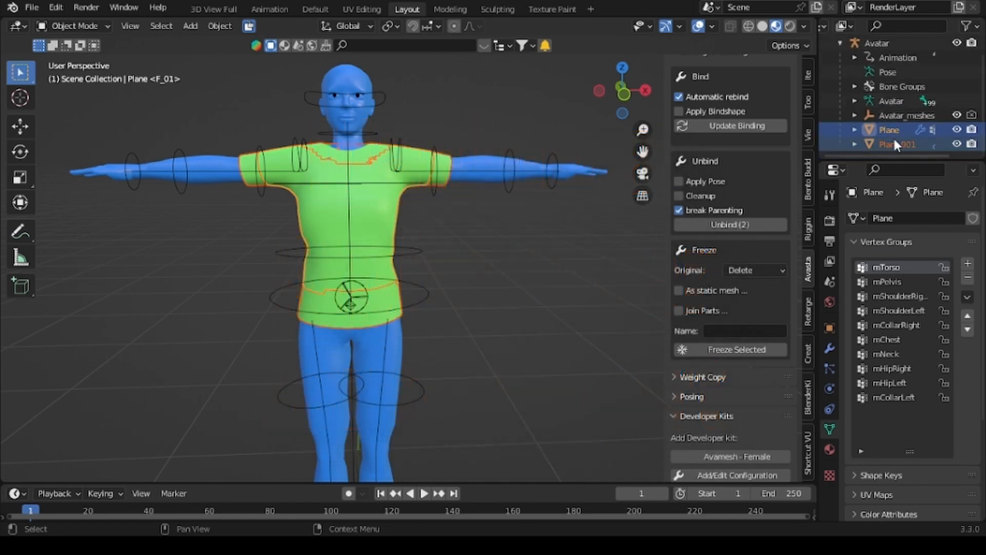
scroll(719, 428, down, 3)
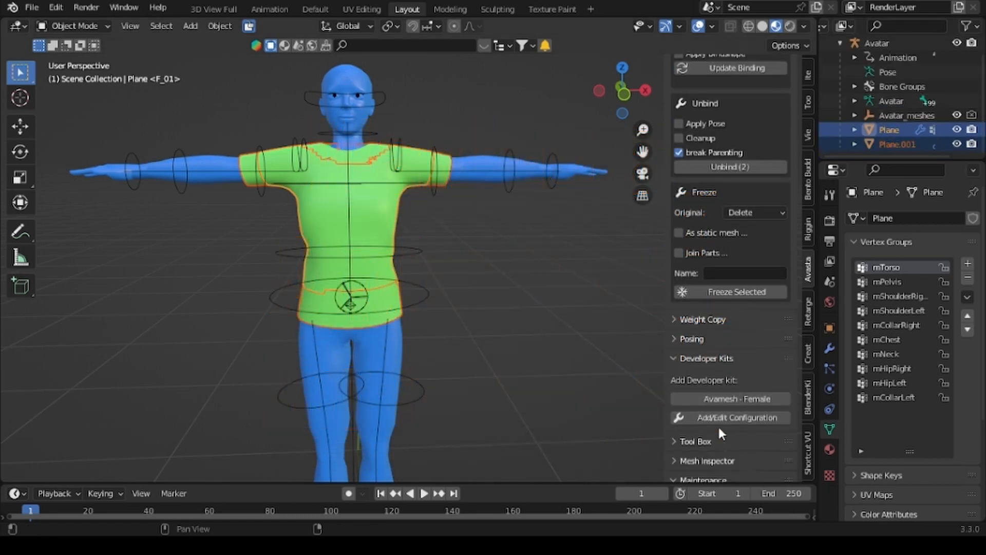
click(809, 451)
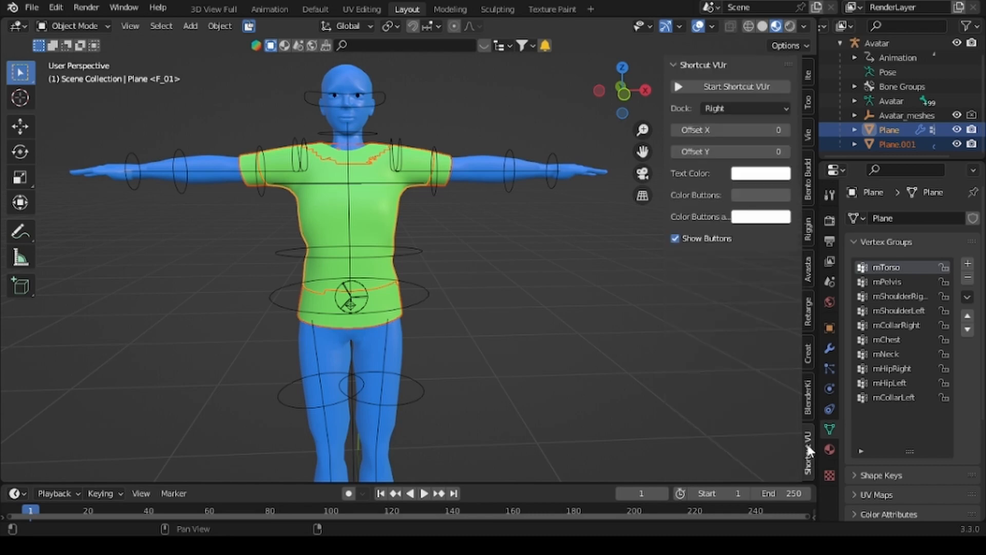
click(679, 85)
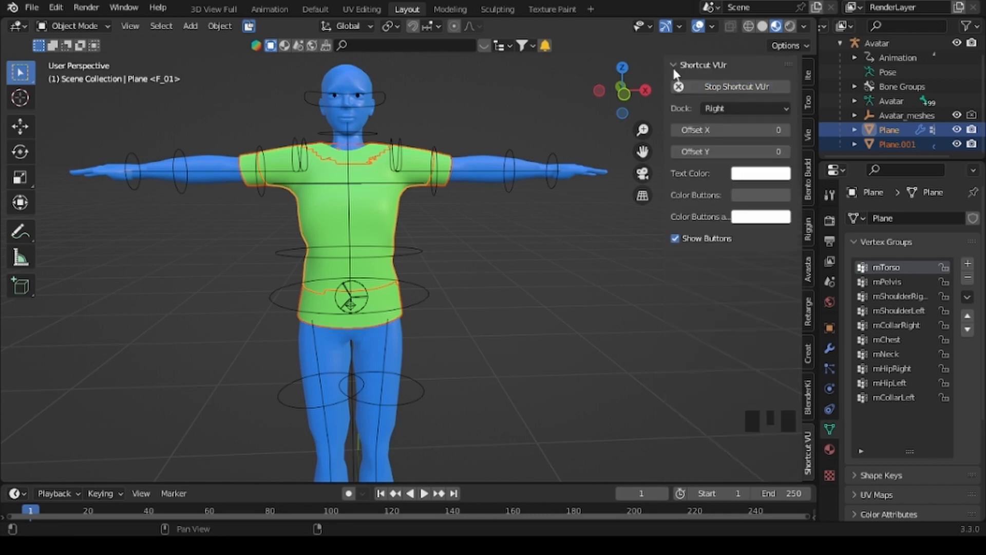
click(672, 62)
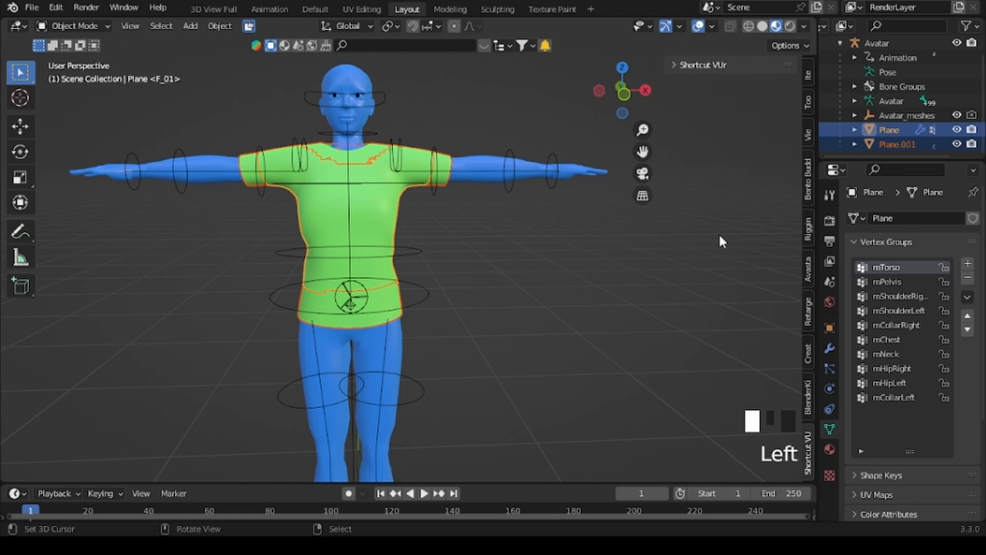
key(n)
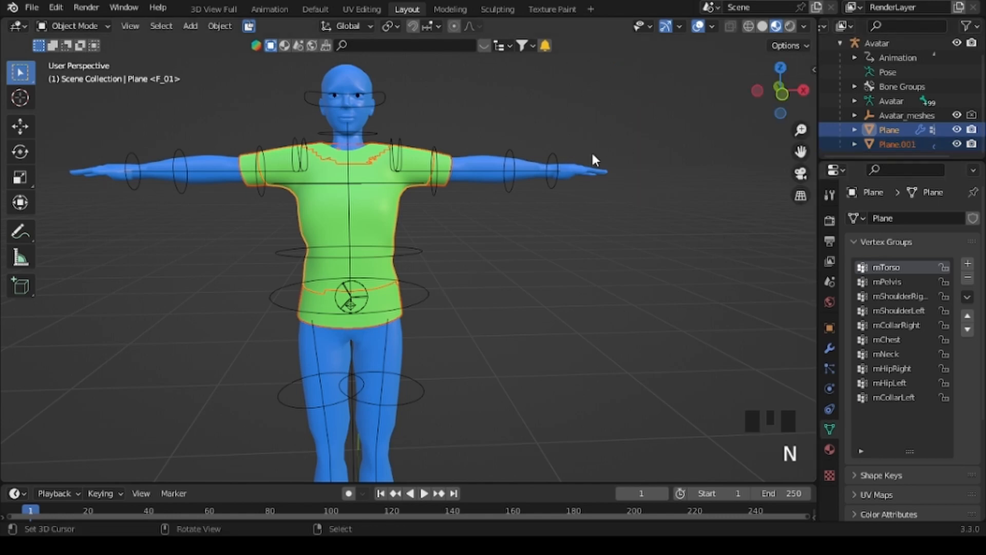
Select only the shirt object Plane and rename it Basic T Shirt.
scroll(885, 128, down, 2)
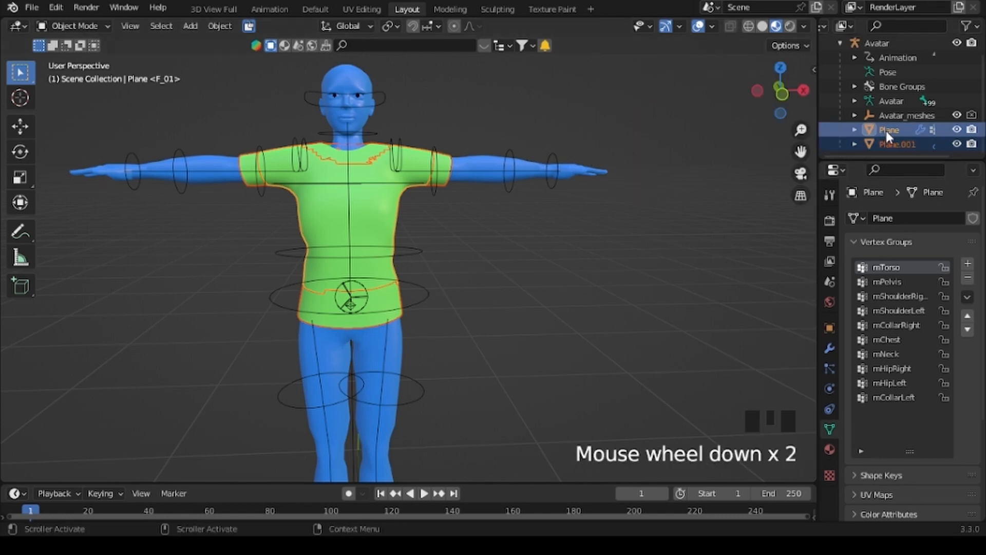
right_click(372, 163)
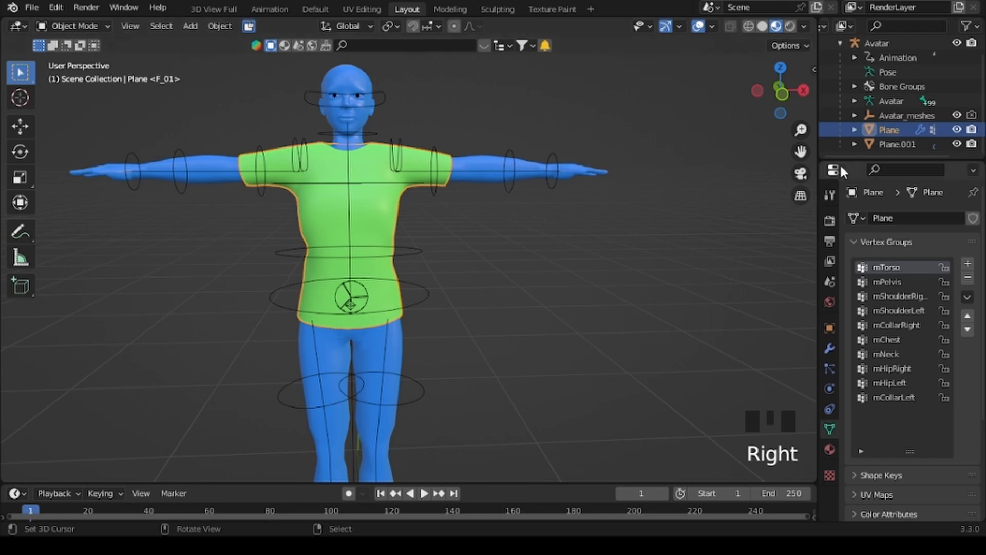
click(894, 128)
right_click(893, 128)
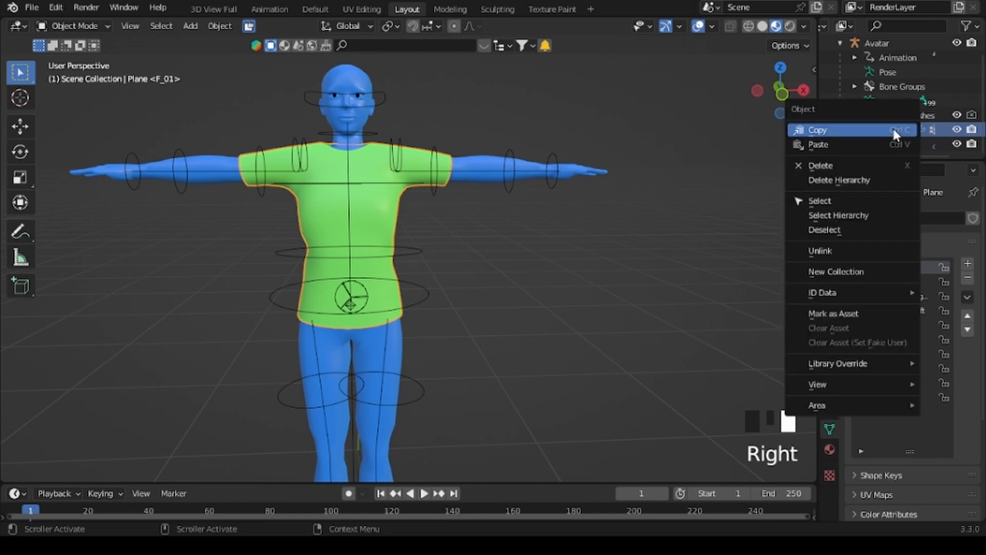
click(872, 127)
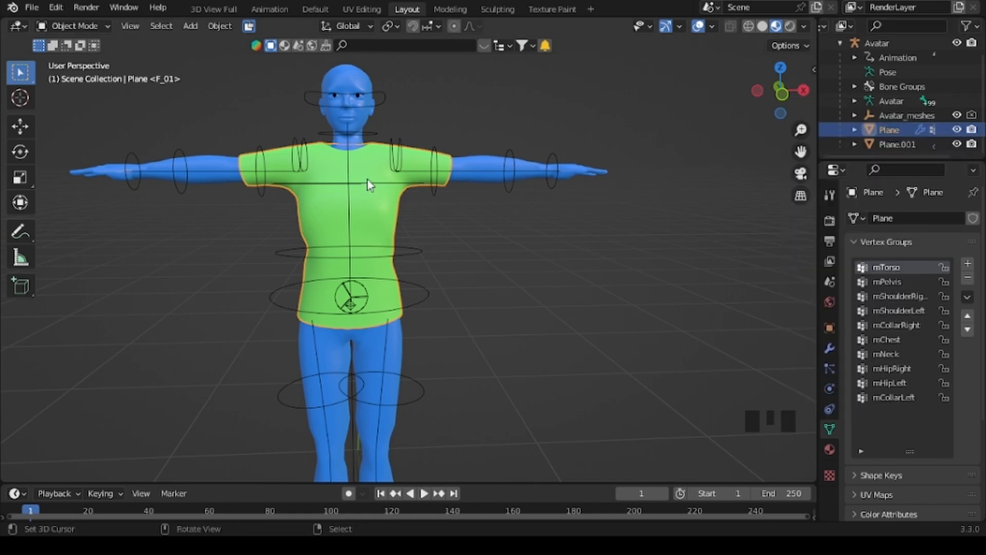
double_click(889, 129)
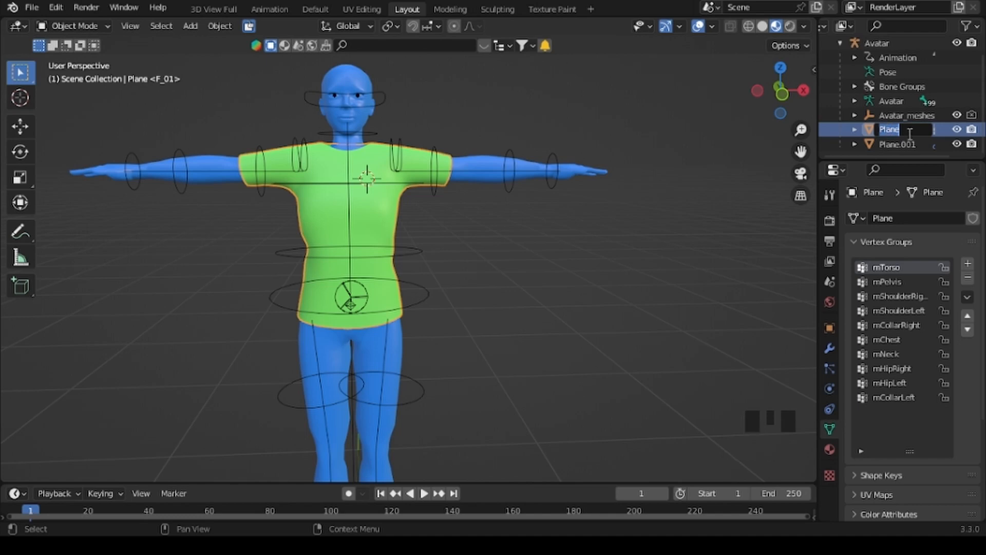
text(Basic T Shirt)
key(Return)
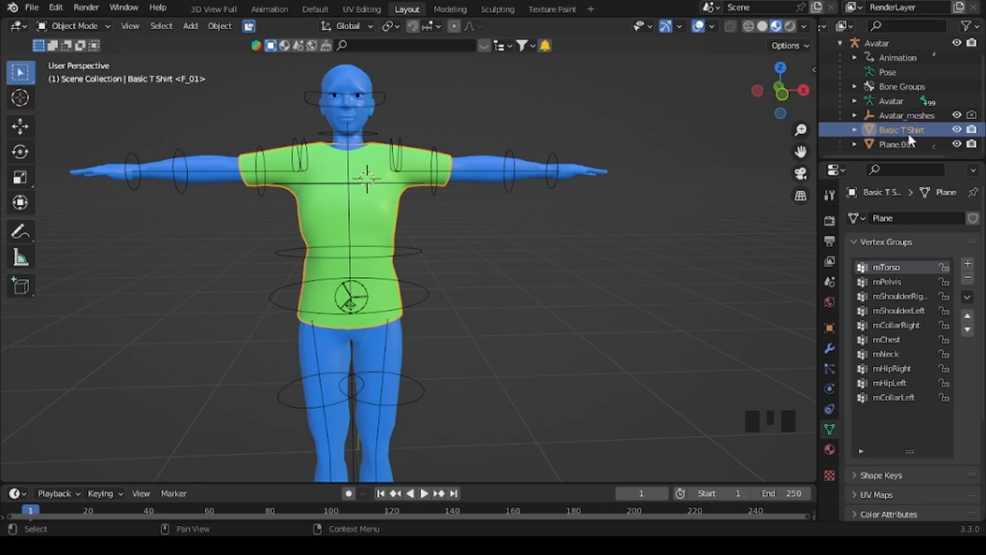
Delete the leftover Plane.001 mesh from the avatar's hierarchy.
click(900, 146)
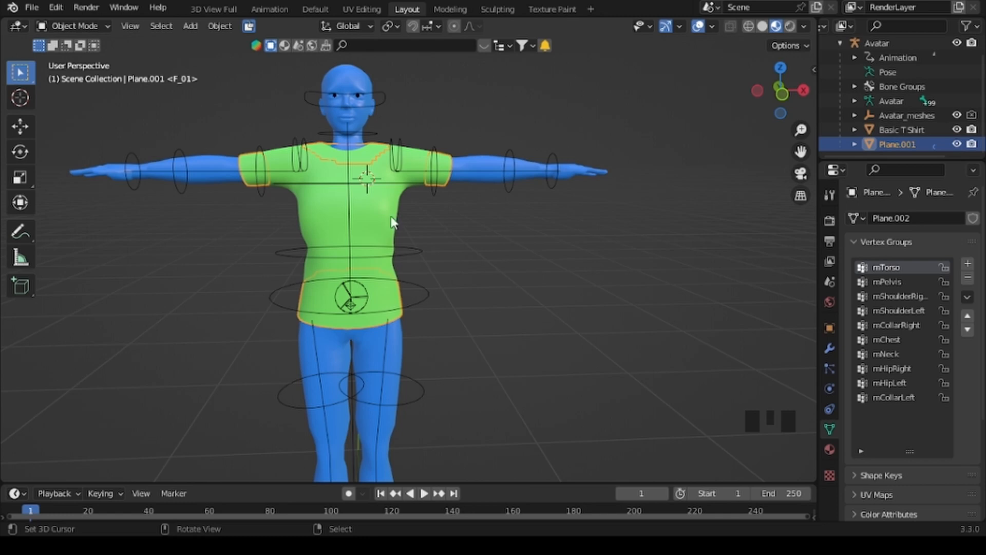
key(x)
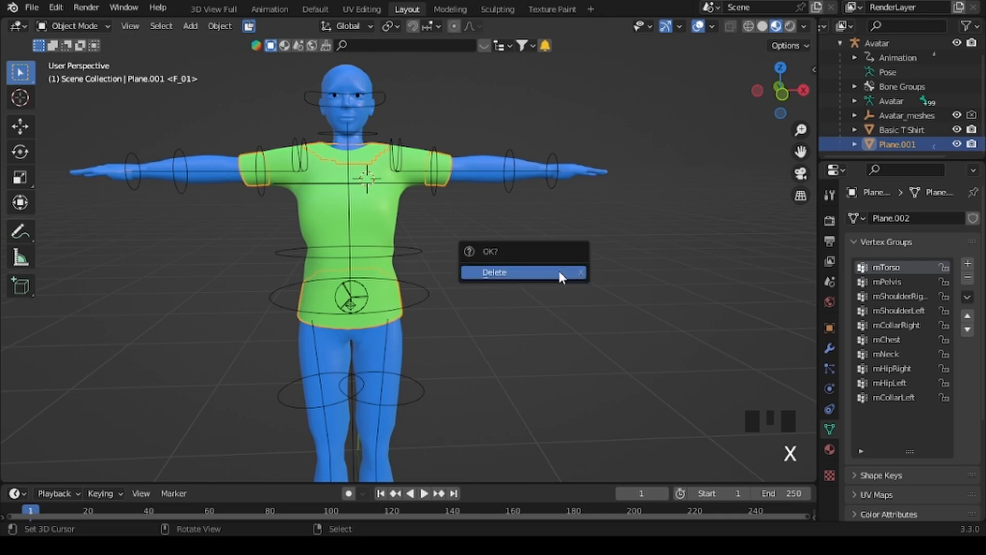
click(521, 274)
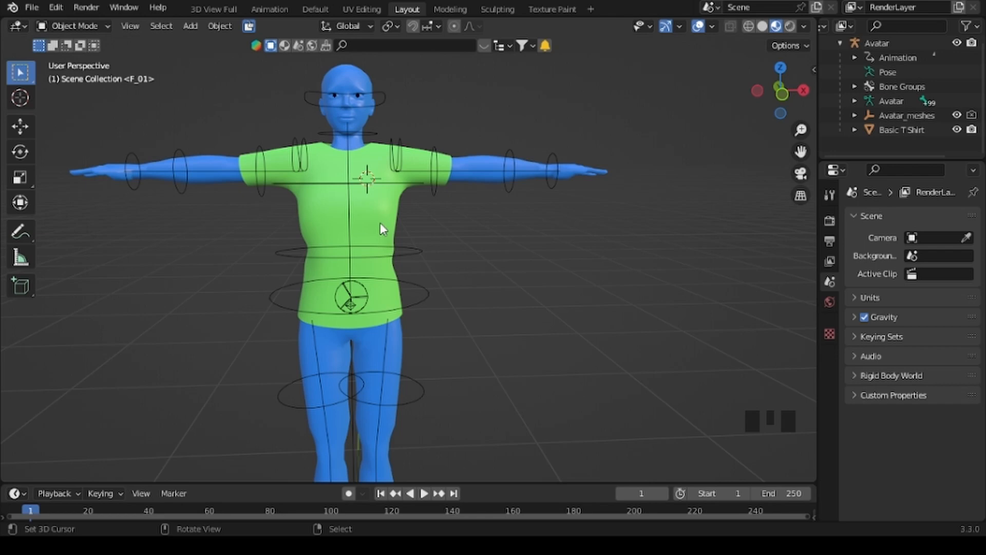
Set up the UV Editing workspace with a front orthographic view of the avatar and an icon-only toolbar.
click(360, 8)
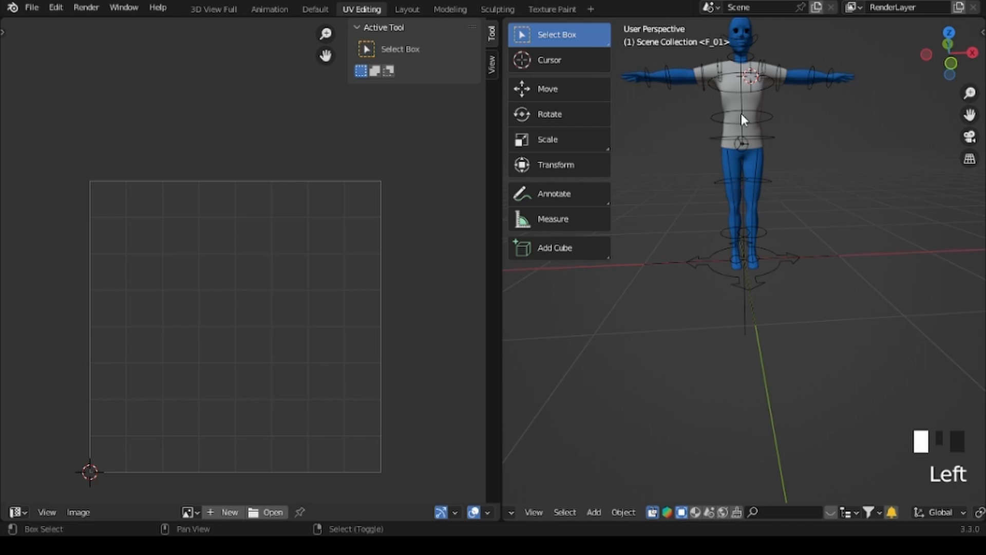
shift+middle_drag(741, 113, 739, 231)
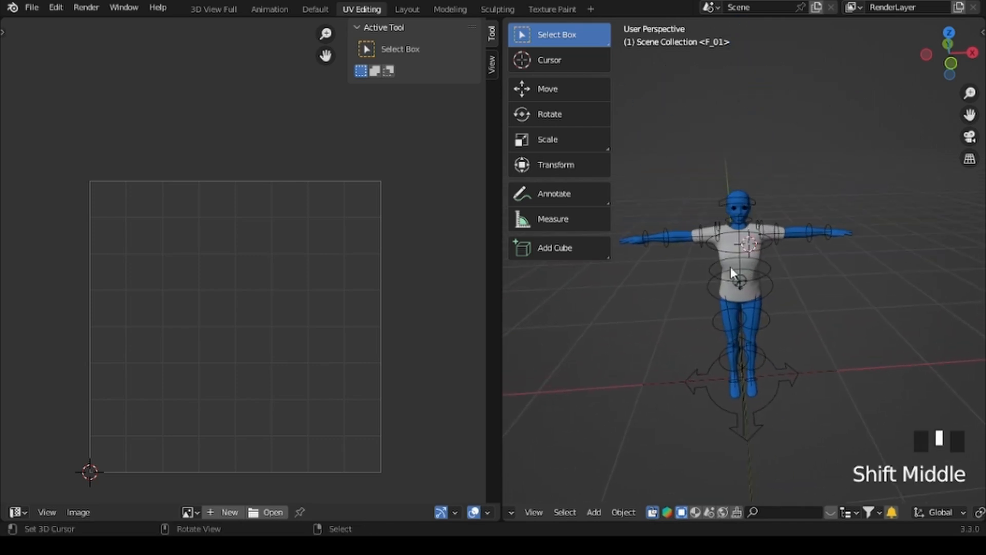
key(KP_1)
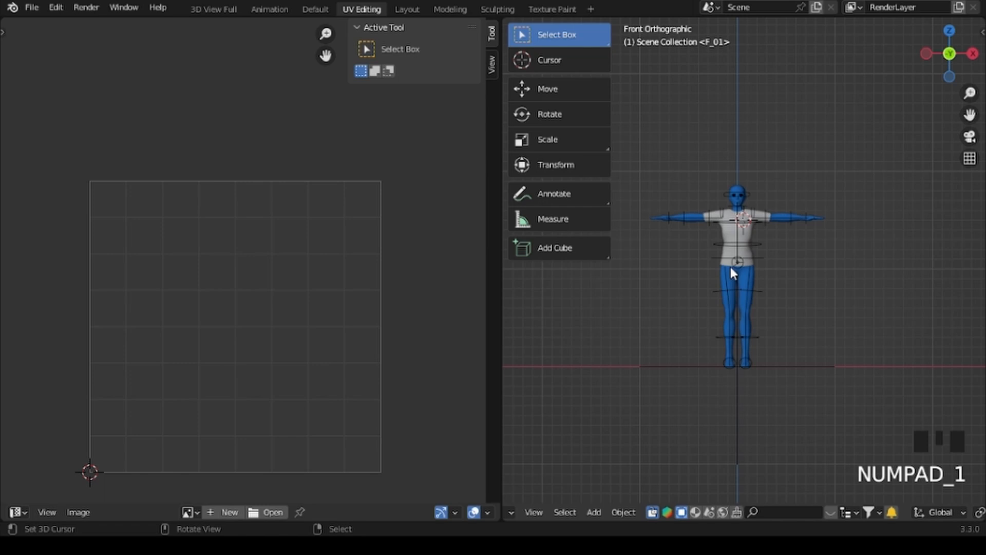
scroll(756, 259, up, 4)
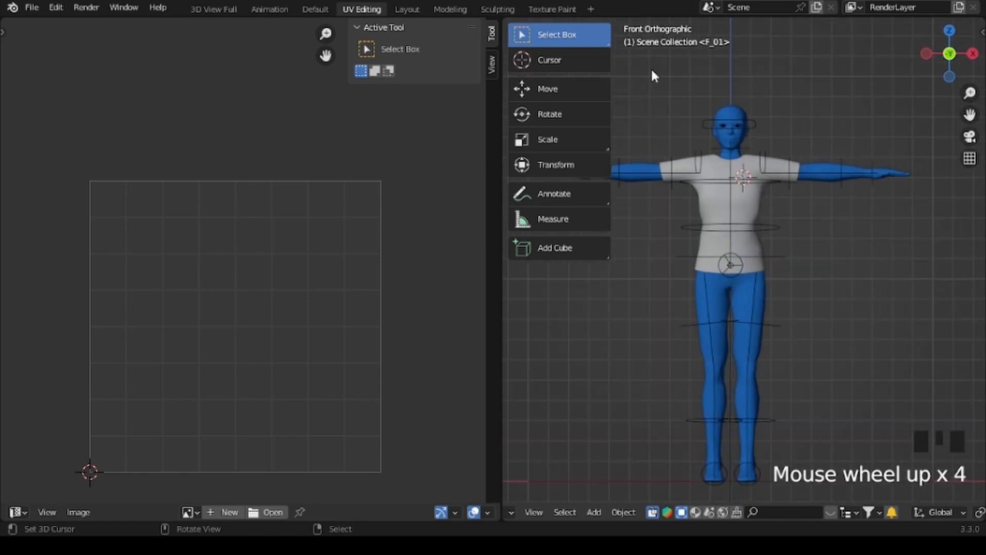
drag(609, 33, 539, 34)
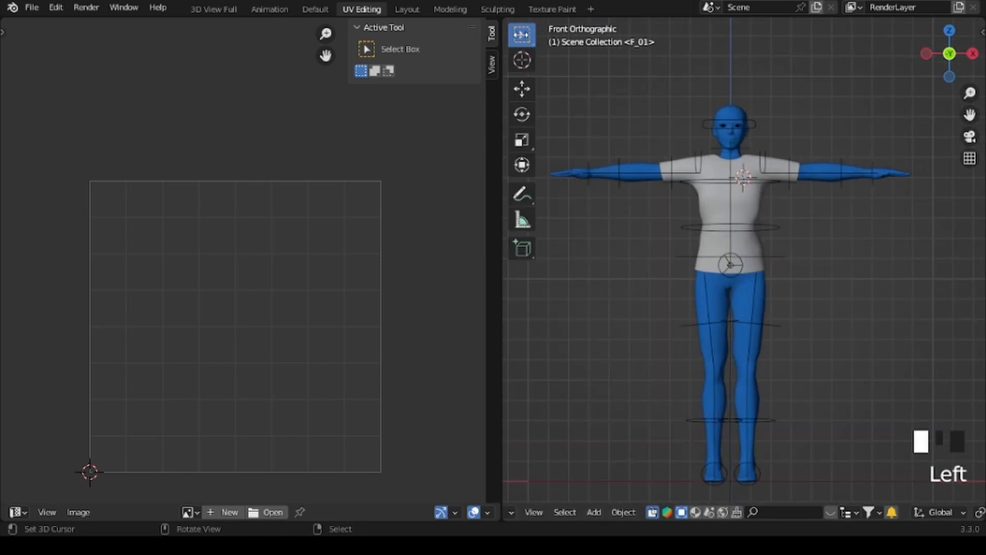
scroll(825, 212, up, 2)
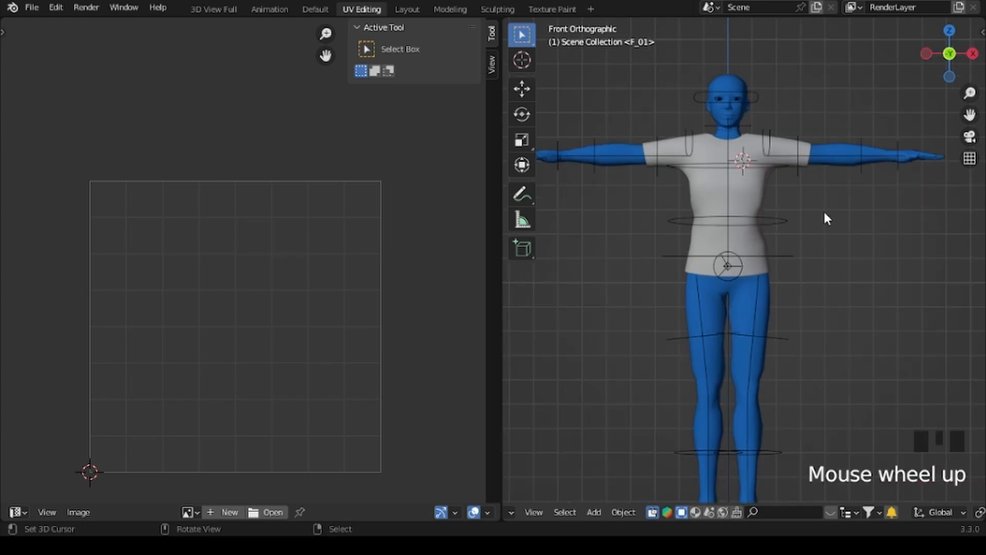
shift+middle_drag(812, 228, 837, 220)
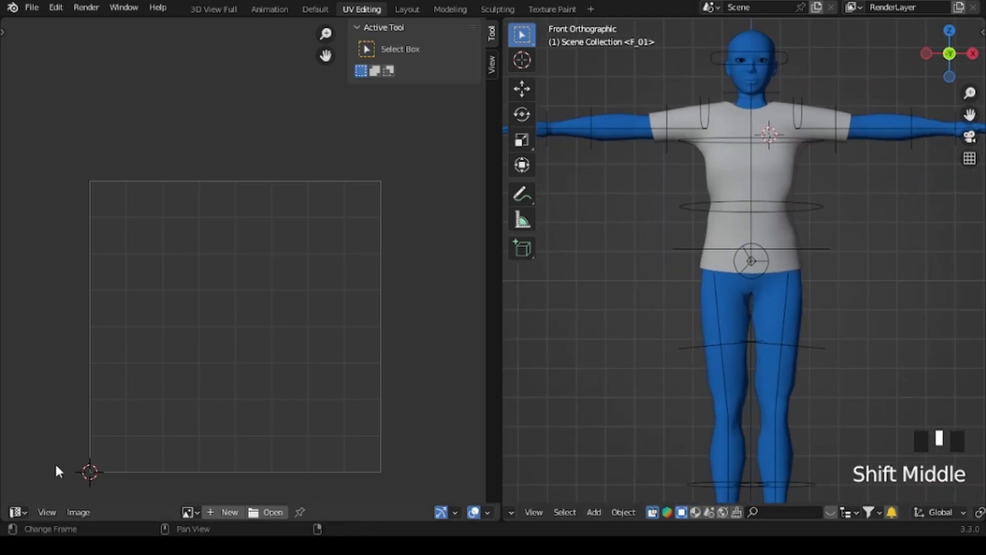
Set the image area to UV Editor and put the Basic T Shirt into Edit Mode to show its UV layout.
click(16, 512)
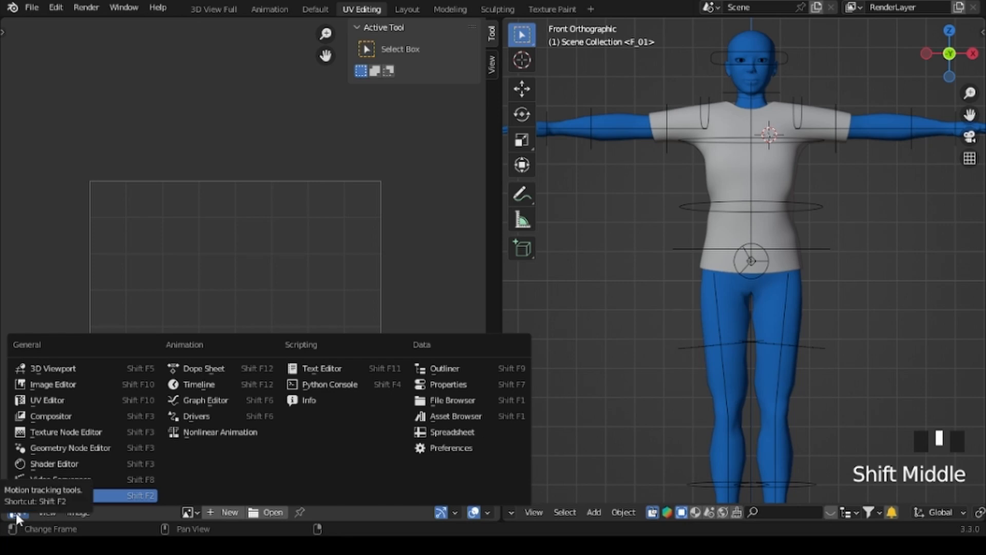
click(42, 400)
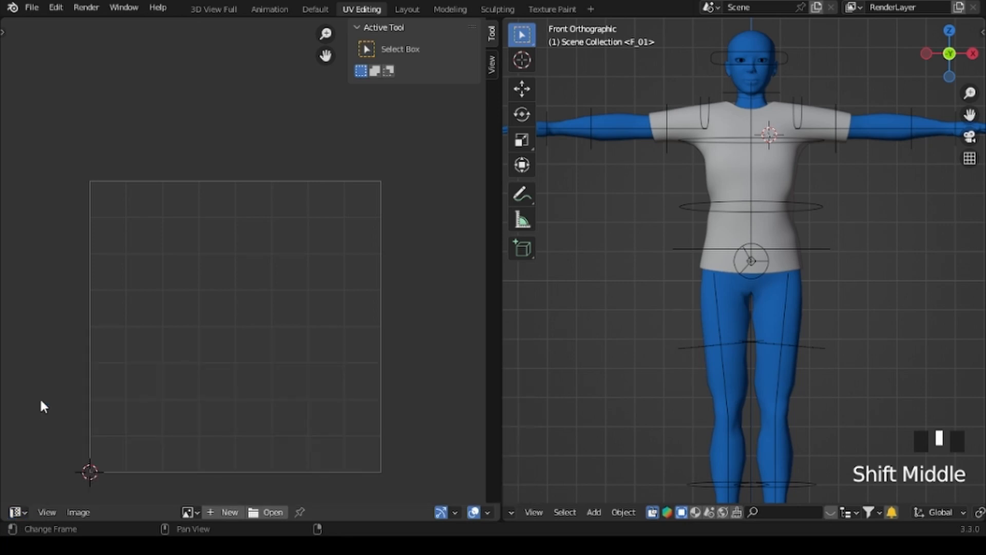
right_click(726, 170)
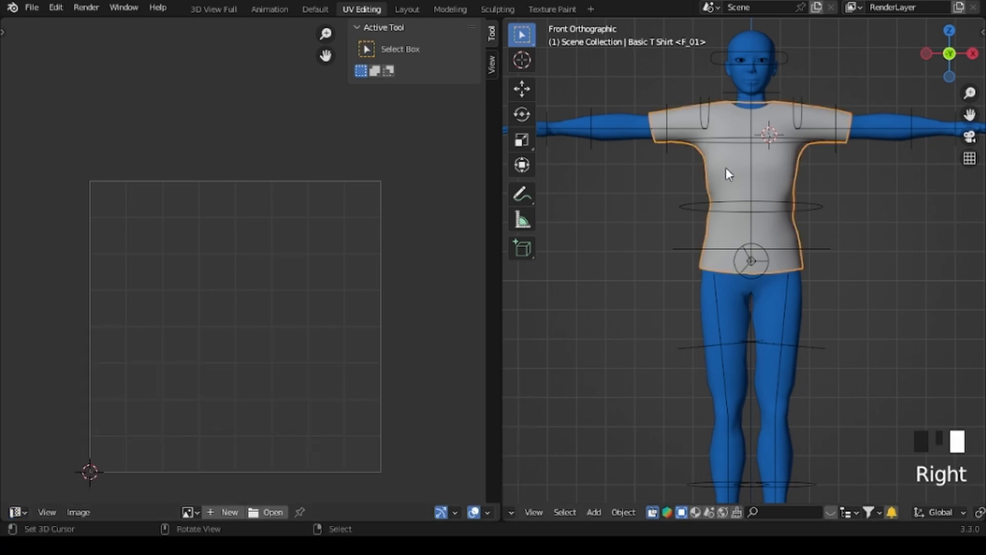
key(Tab)
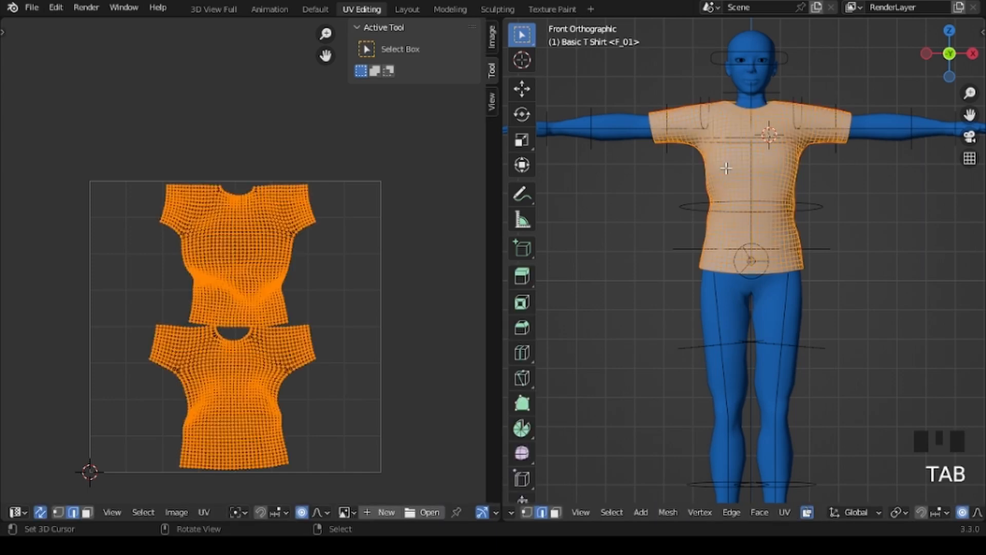
Create a blank 1024 × 1024 px image with alpha named Basic T Shirt Alpha in the UV editor.
scroll(179, 442, down, 1)
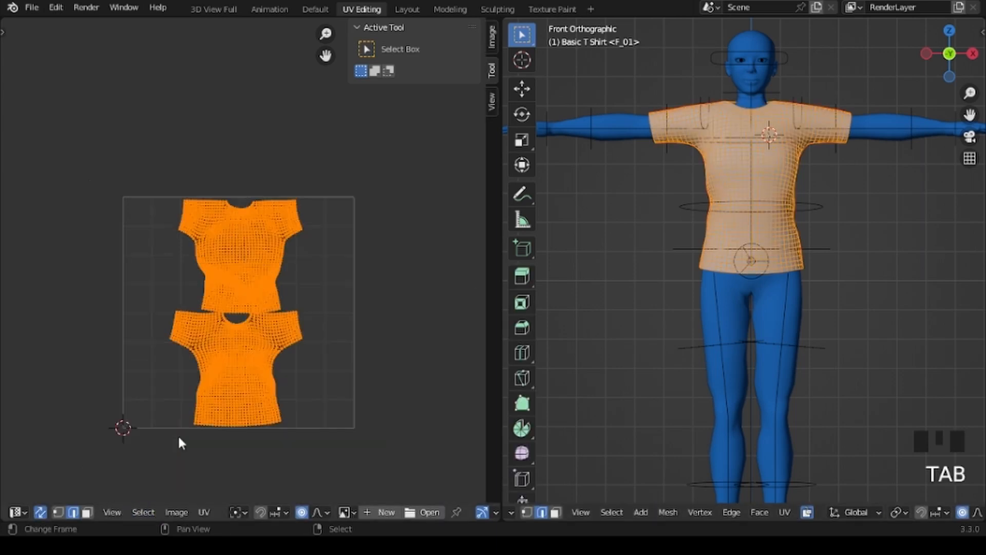
click(176, 511)
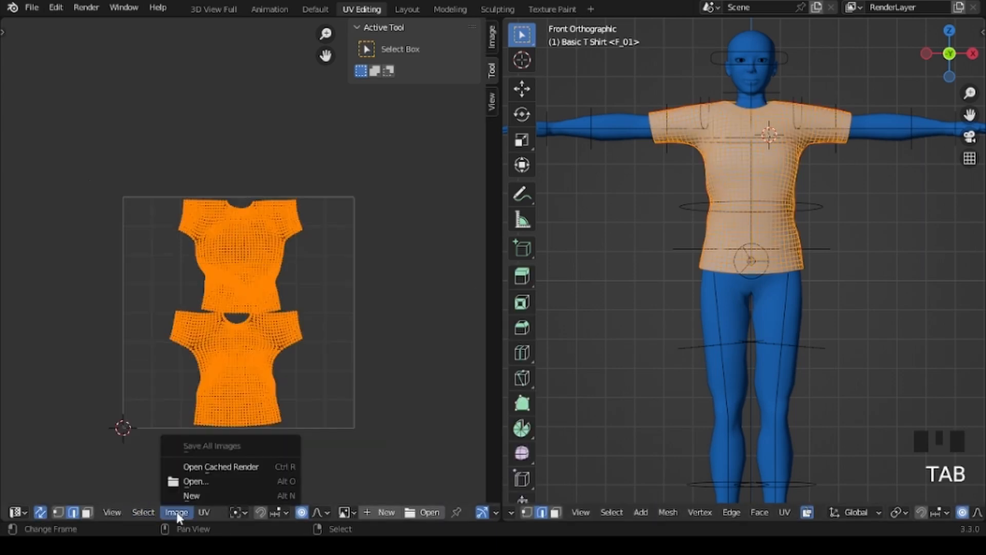
click(184, 494)
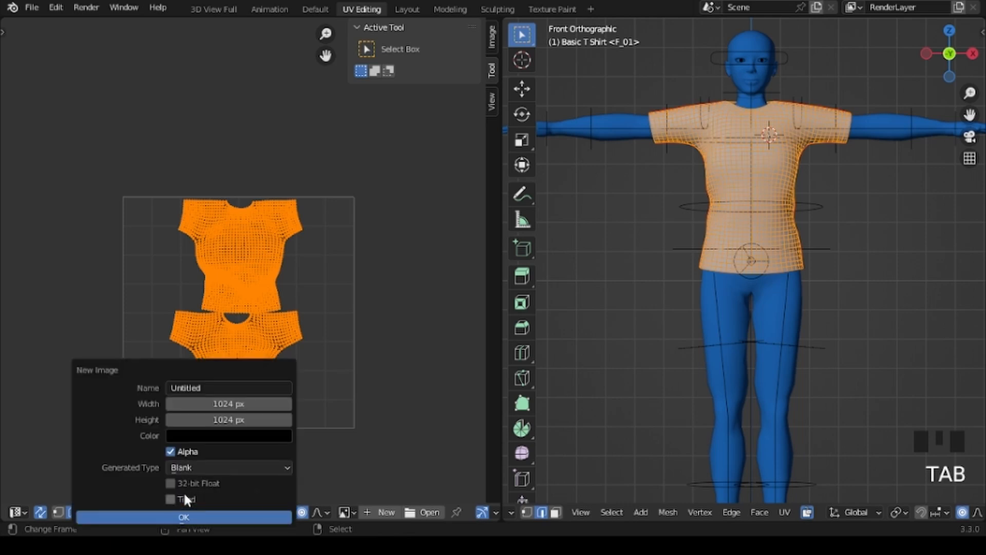
click(209, 388)
text(Basic T Shirt Alpha)
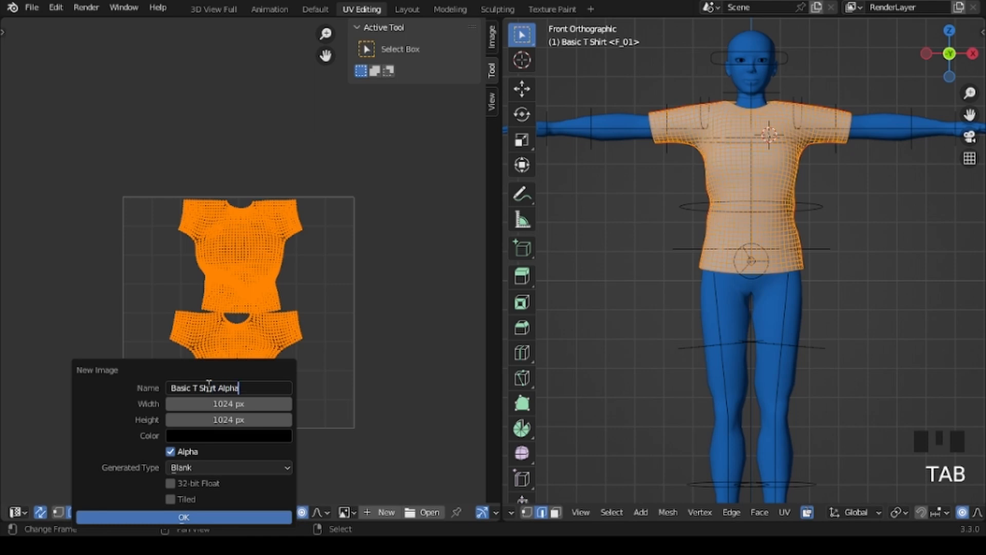
click(183, 518)
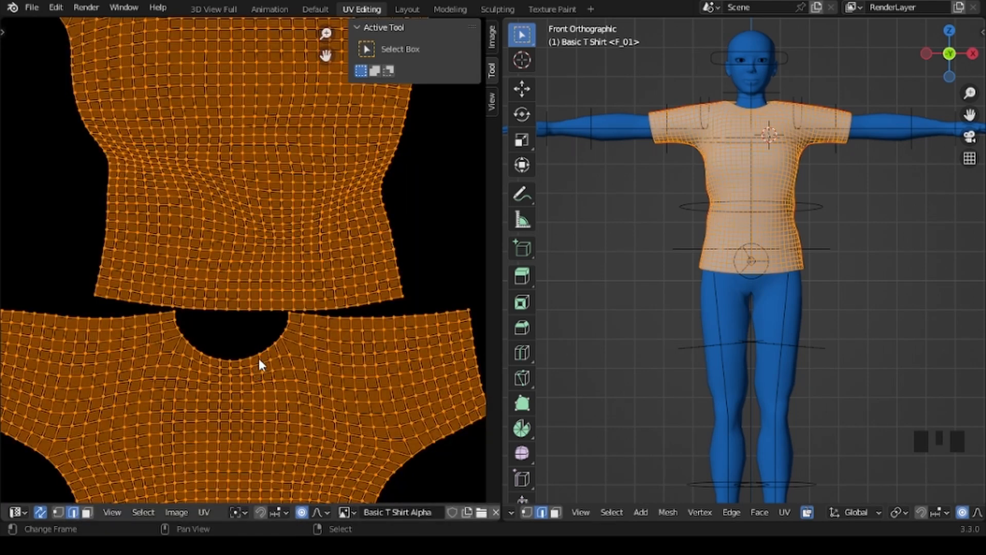
Switch to the Layout workspace and return the Basic T Shirt to Object Mode.
key(Home)
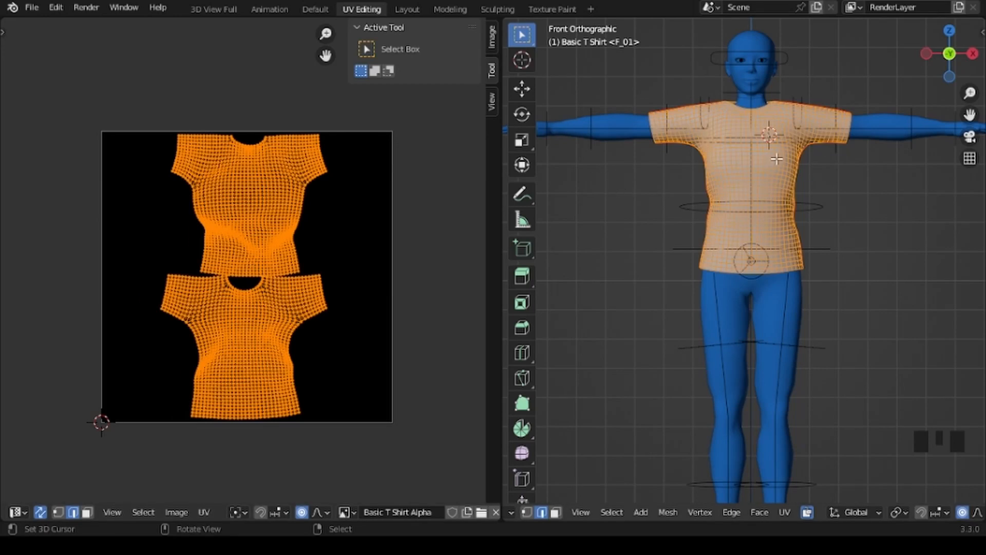
click(406, 9)
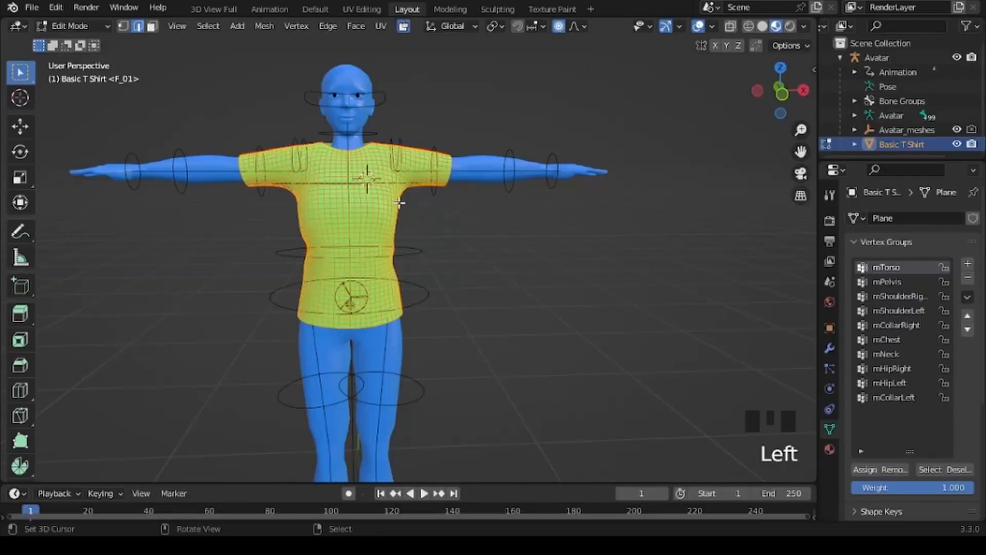
scroll(411, 267, up, 2)
scroll(411, 267, down, 2)
key(Tab)
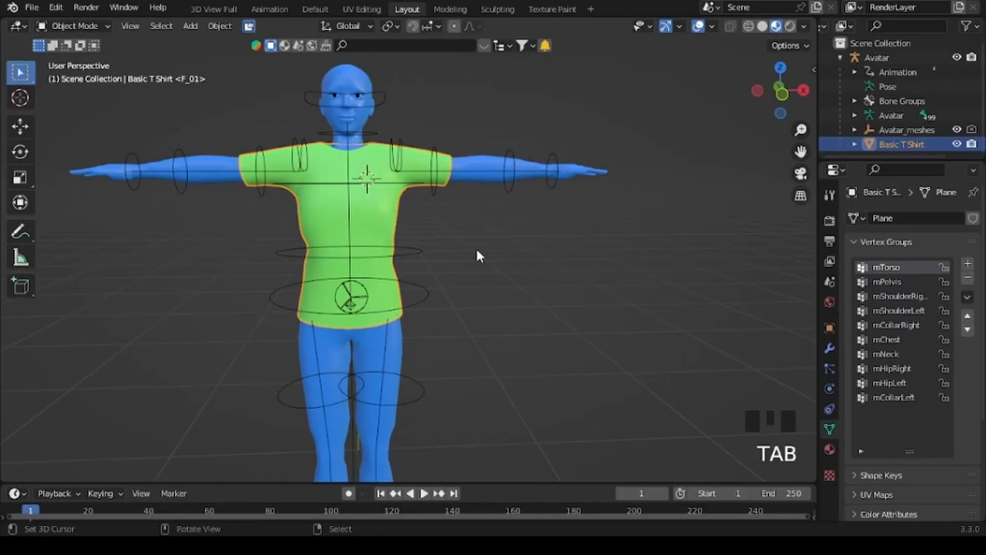
Assign an Image Texture to the Base Color of the Basic T Shirt's material.
click(829, 449)
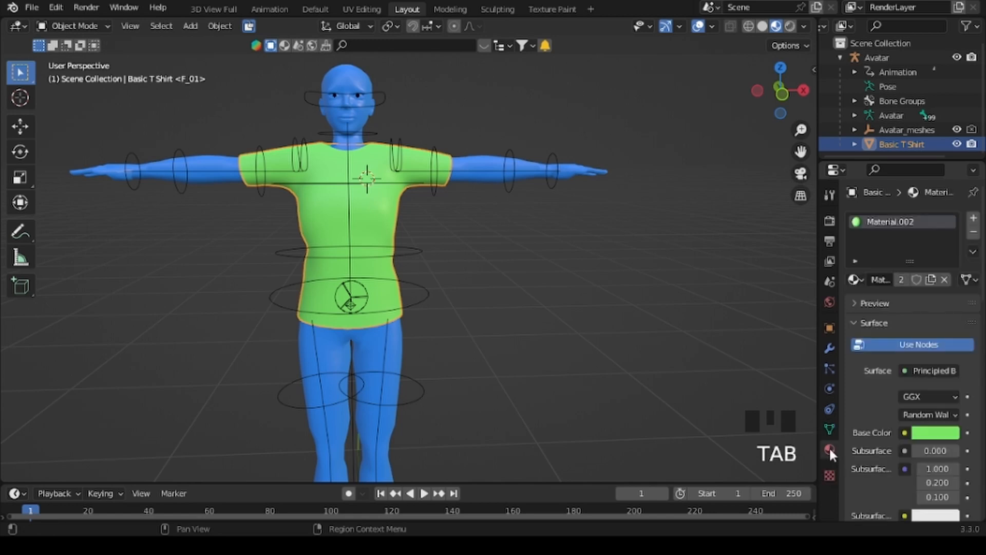
scroll(874, 399, down, 5)
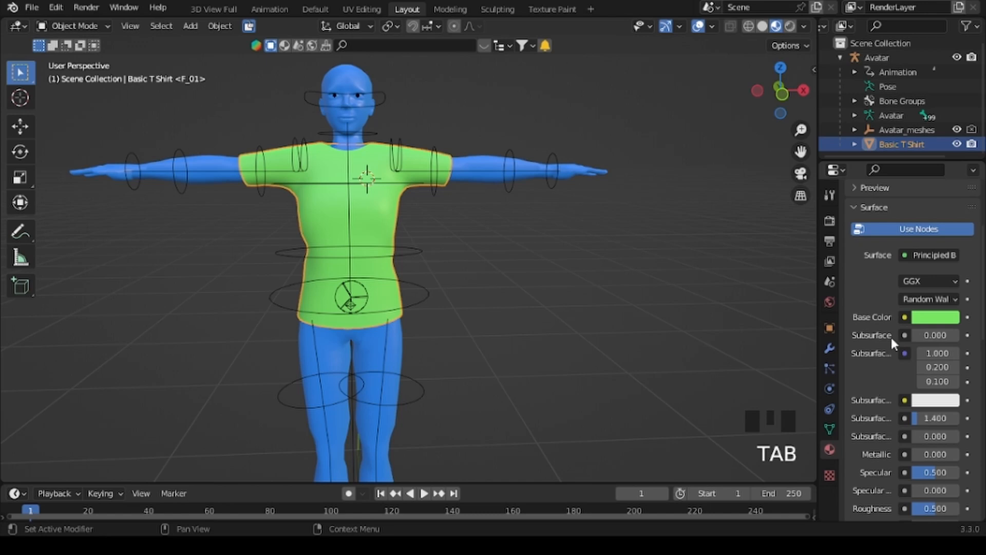
click(905, 318)
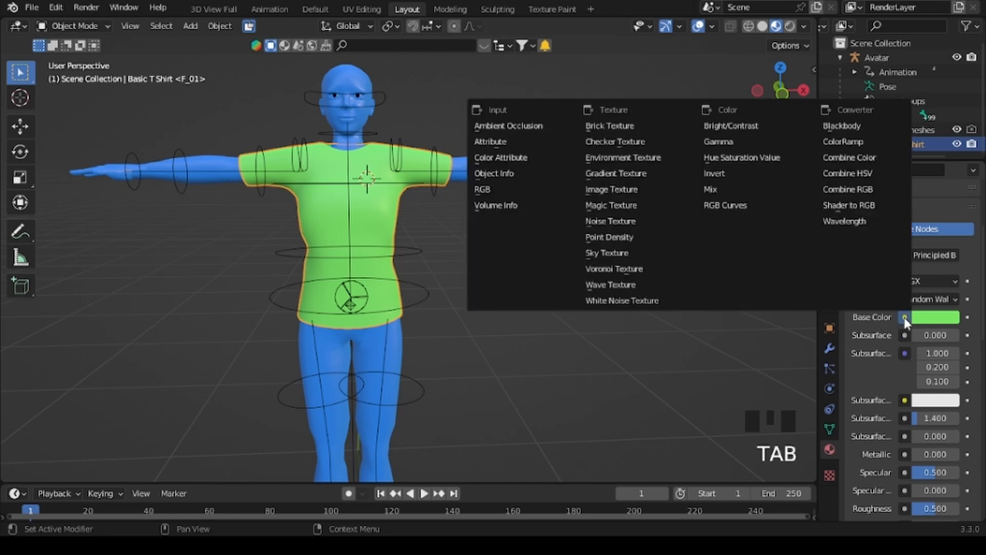
click(904, 319)
click(905, 316)
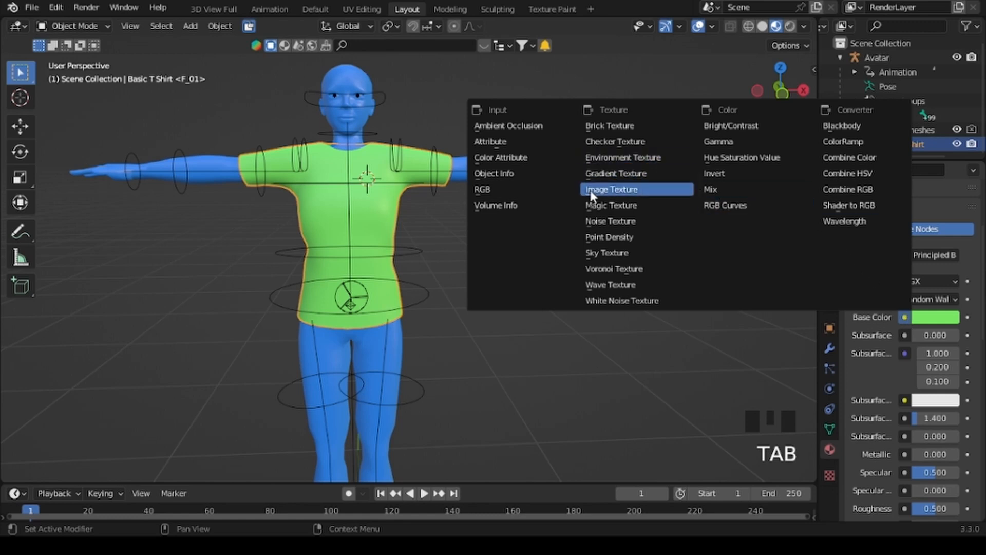
click(604, 191)
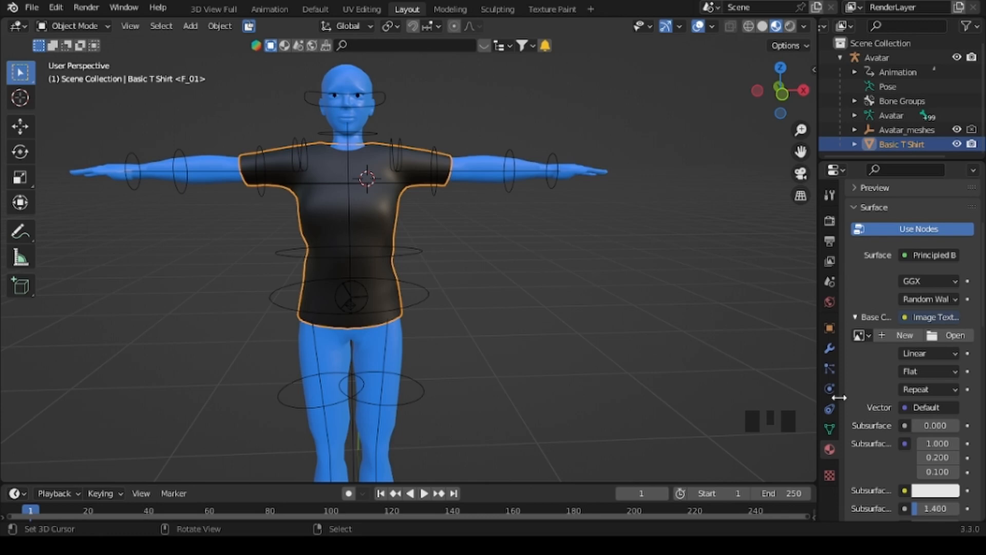
scroll(864, 374, down, 3)
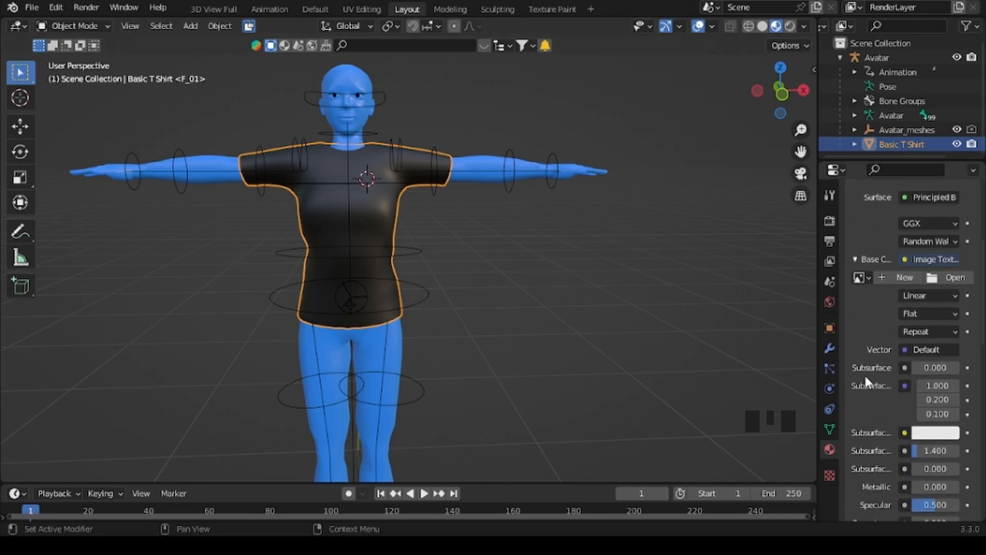
scroll(864, 374, up, 3)
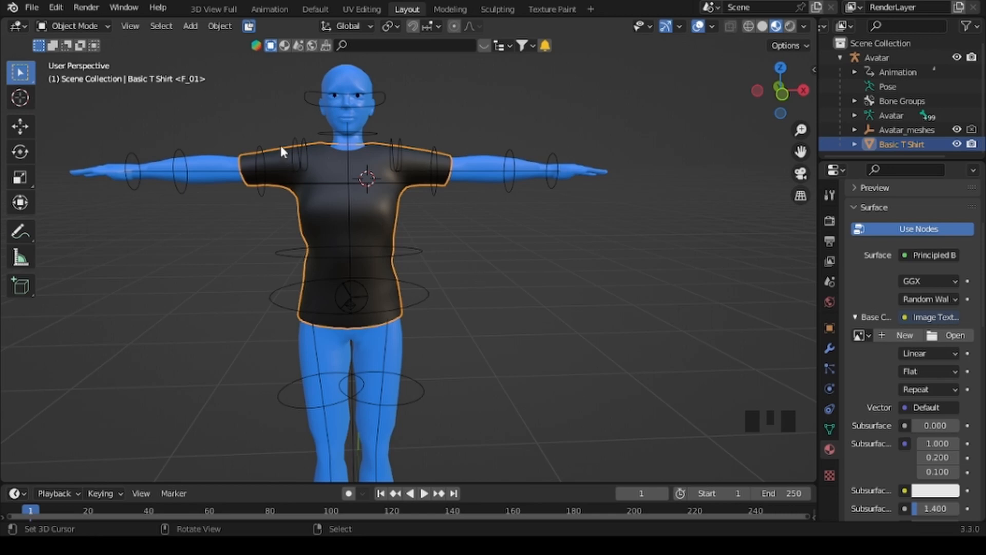
Select the avatar's upperBodyMesh and put it into Edit Mode in the UV Editing workspace to show its UV layout, dismissing the Avastar warning.
click(205, 169)
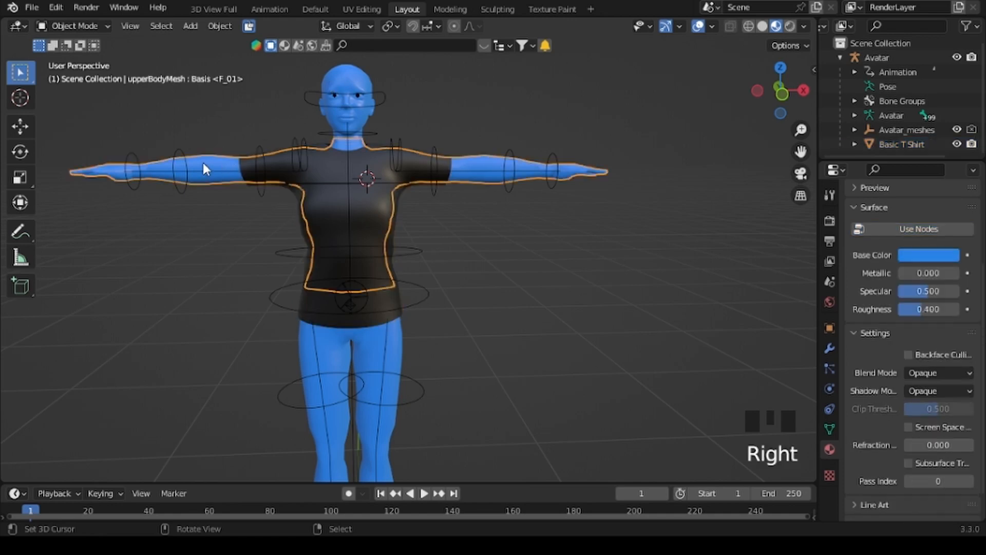
click(361, 9)
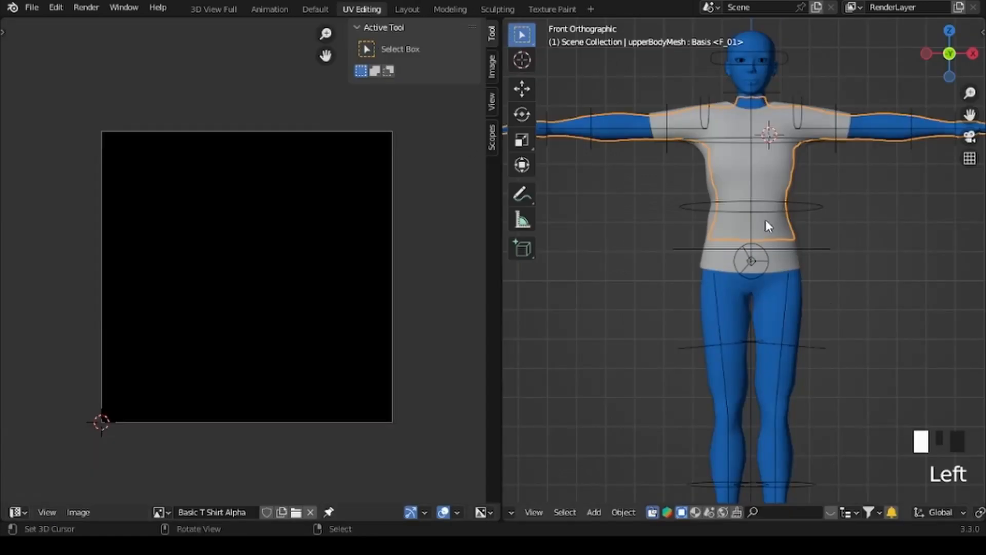
key(Tab)
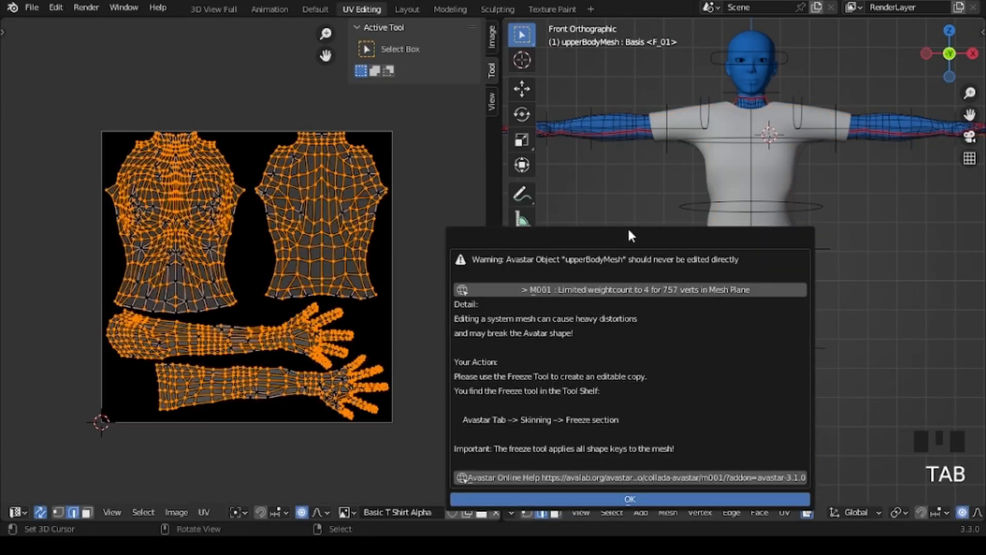
click(629, 498)
scroll(238, 238, down, 2)
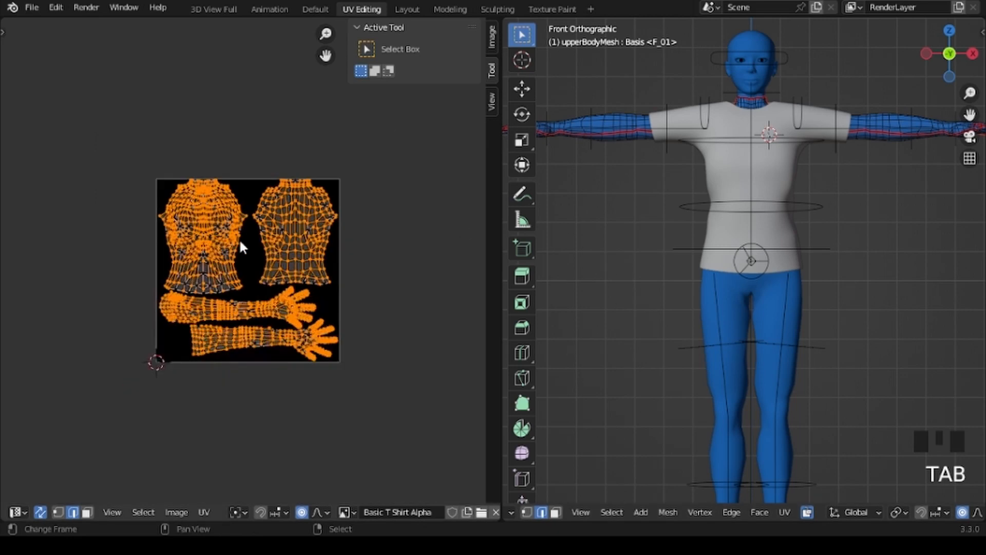
scroll(239, 235, up, 7)
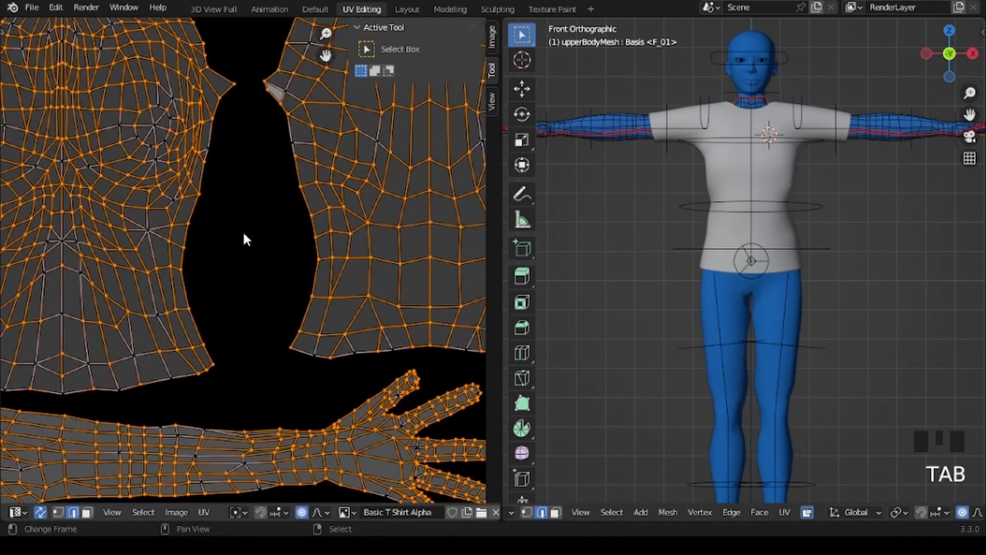
scroll(244, 236, down, 6)
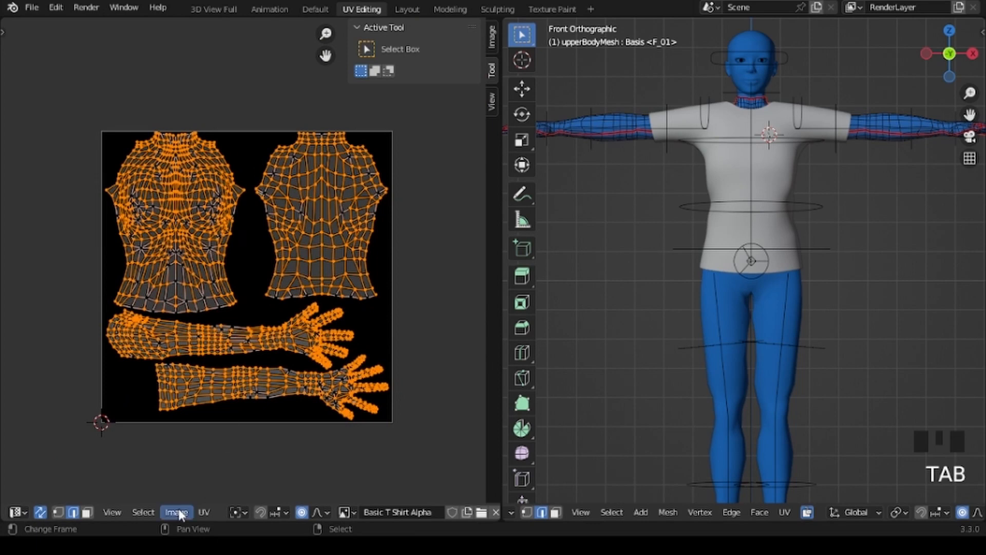
Create a blank 1024 × 1024 px image with alpha named Basic T Shirt Alpha Top, and return the upper body to Object Mode.
click(177, 512)
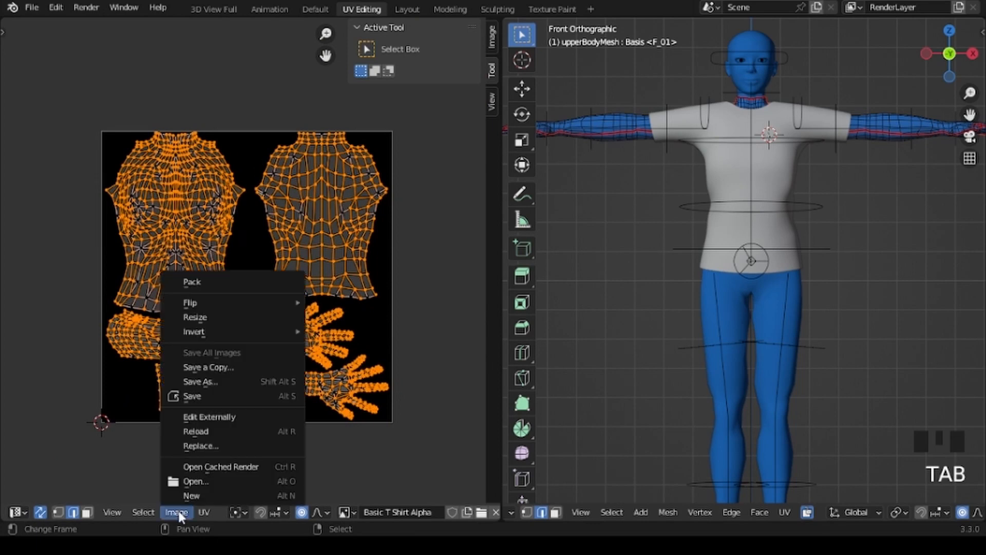
click(205, 494)
click(225, 386)
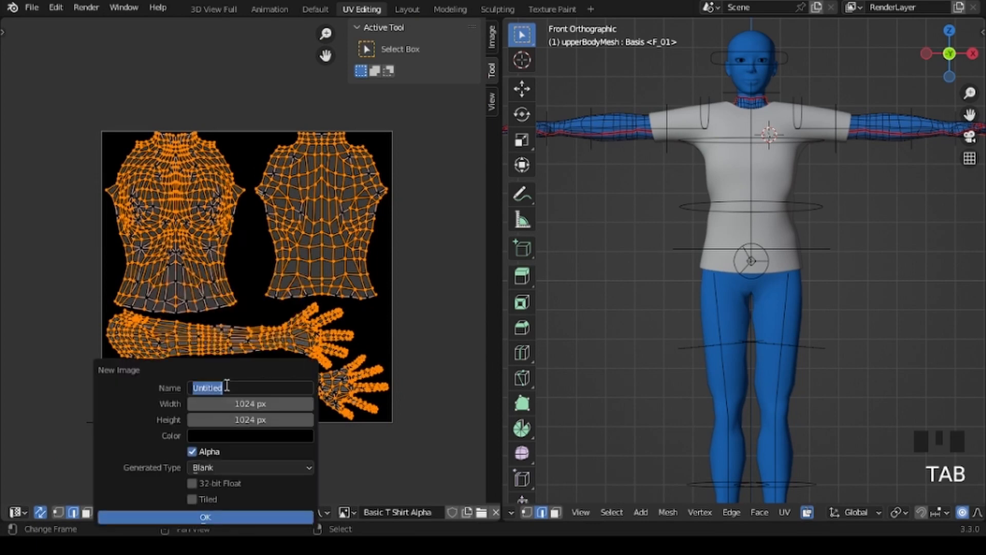
text(Basic T Shirt Alpha Top)
click(224, 518)
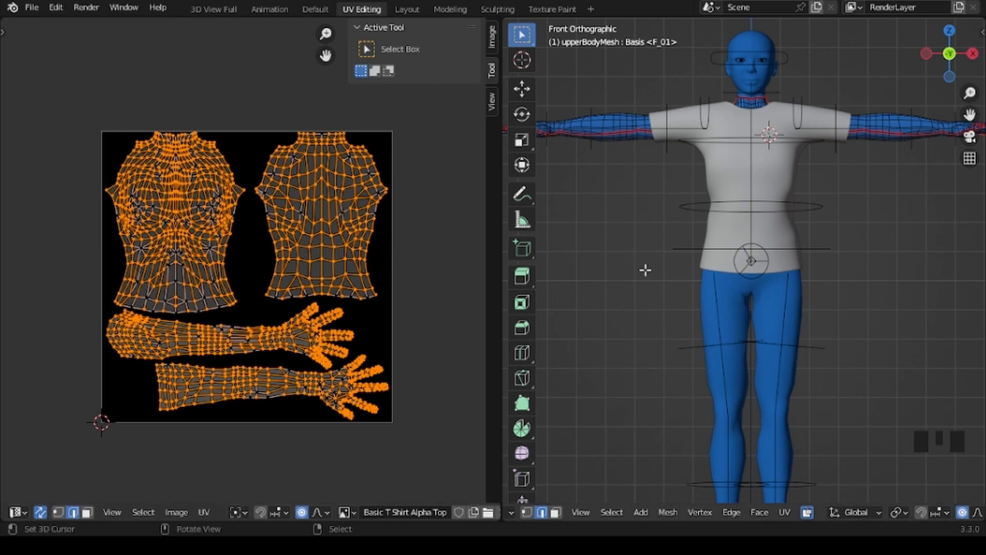
key(Tab)
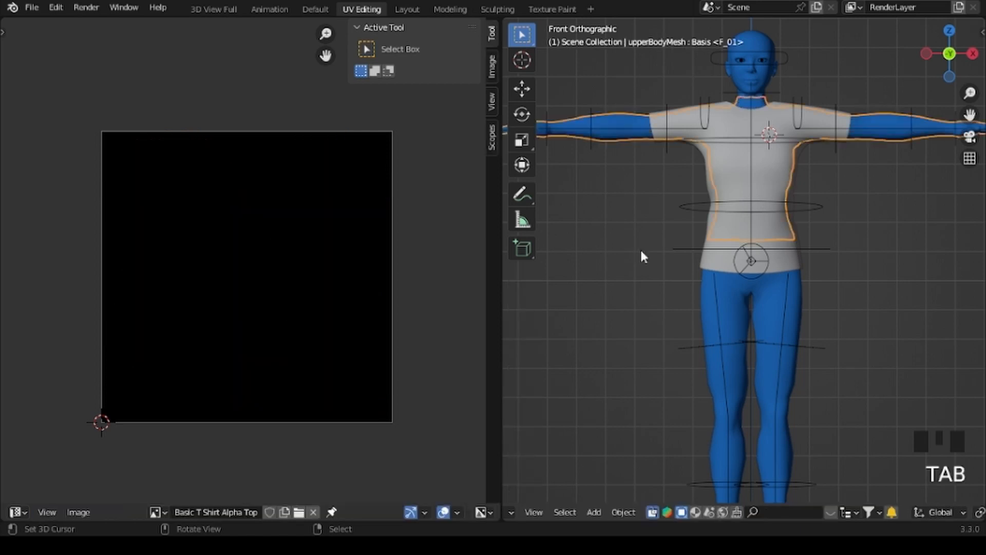
Select the avatar's lowerBodyMesh and put it into Edit Mode to show its UV layout, dismissing the Avastar warning.
right_click(729, 313)
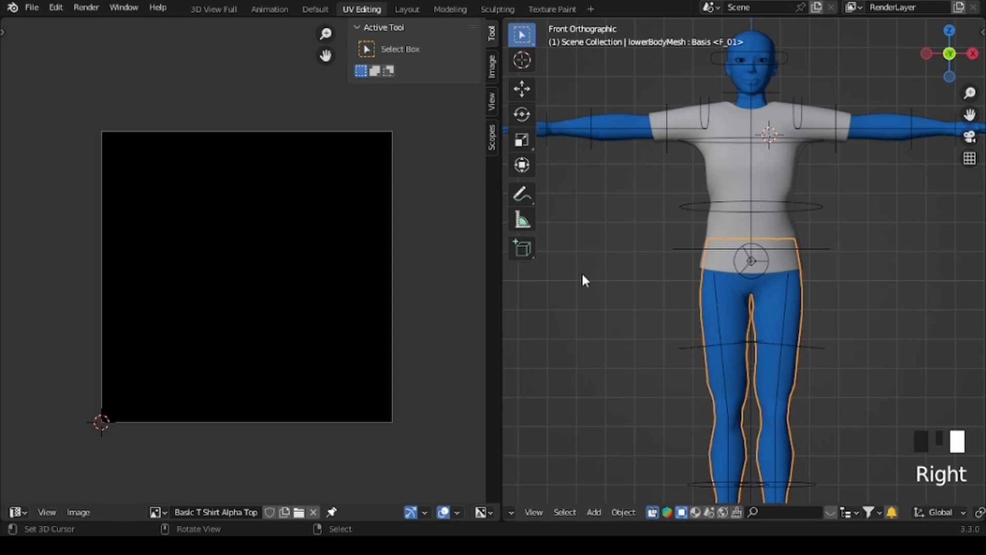
right_click(731, 301)
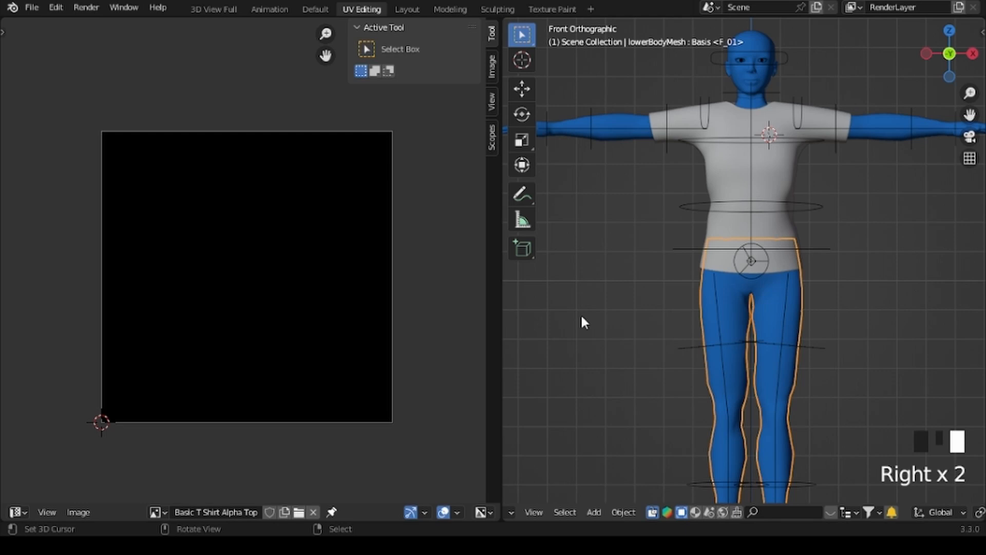
key(Tab)
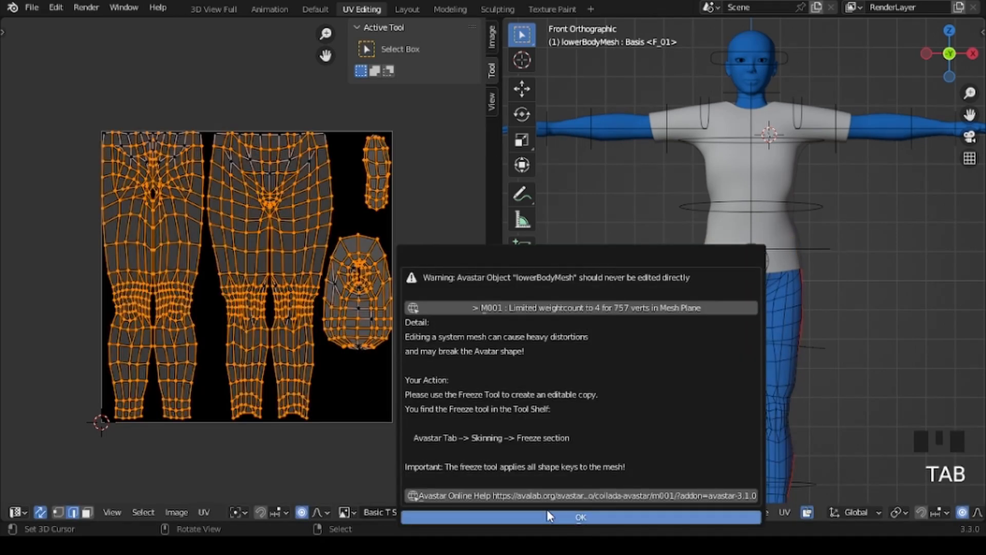
click(565, 516)
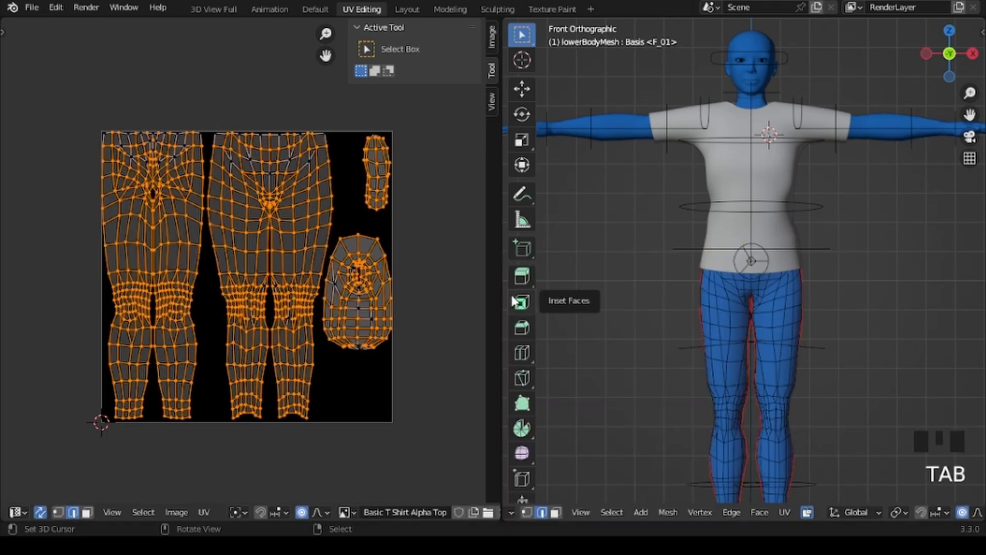
Create a blank 1024 × 1024 px image with alpha named Basic T Shirt Alpha Bottom for the lower body's UVs.
click(171, 510)
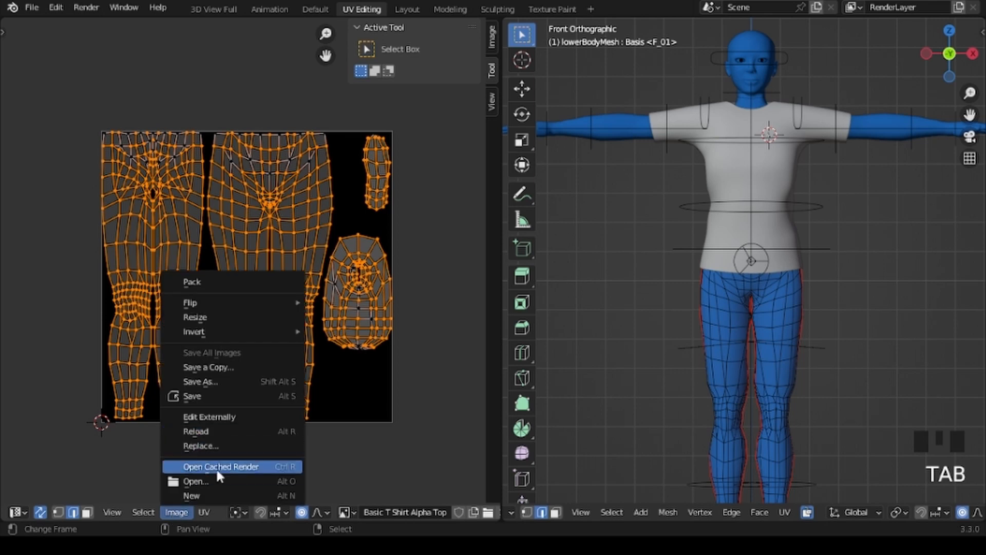
click(205, 494)
click(230, 388)
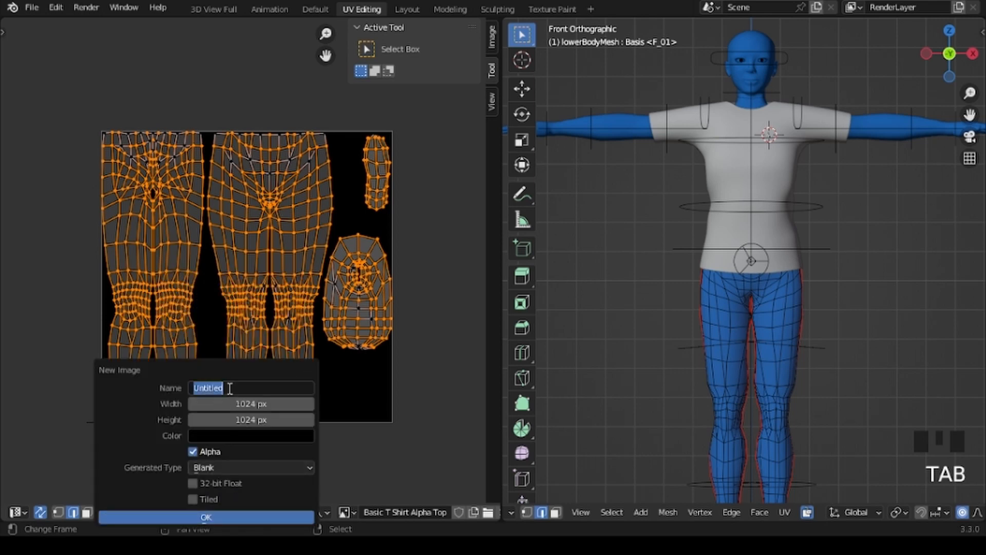
text(Basic T Shirt Alpha Bottom)
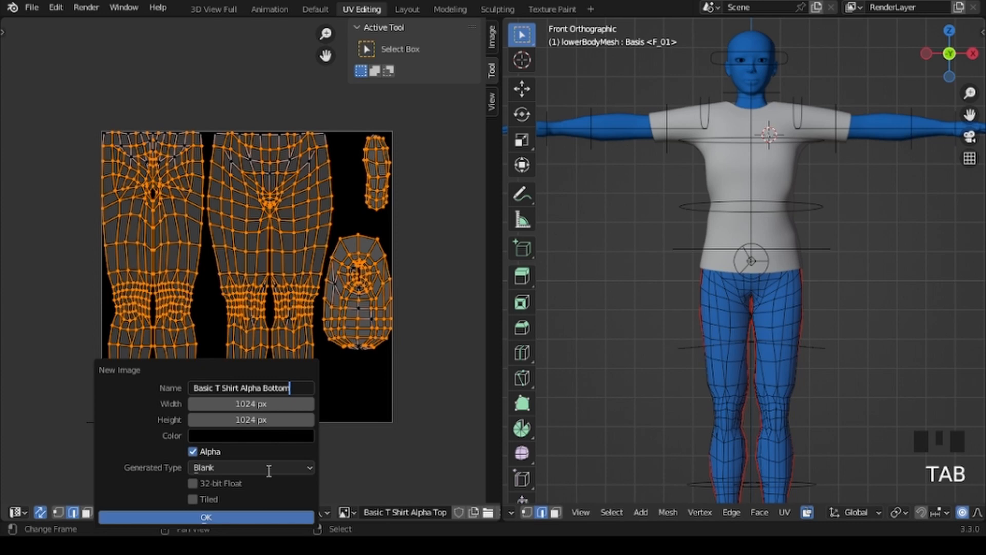
click(238, 517)
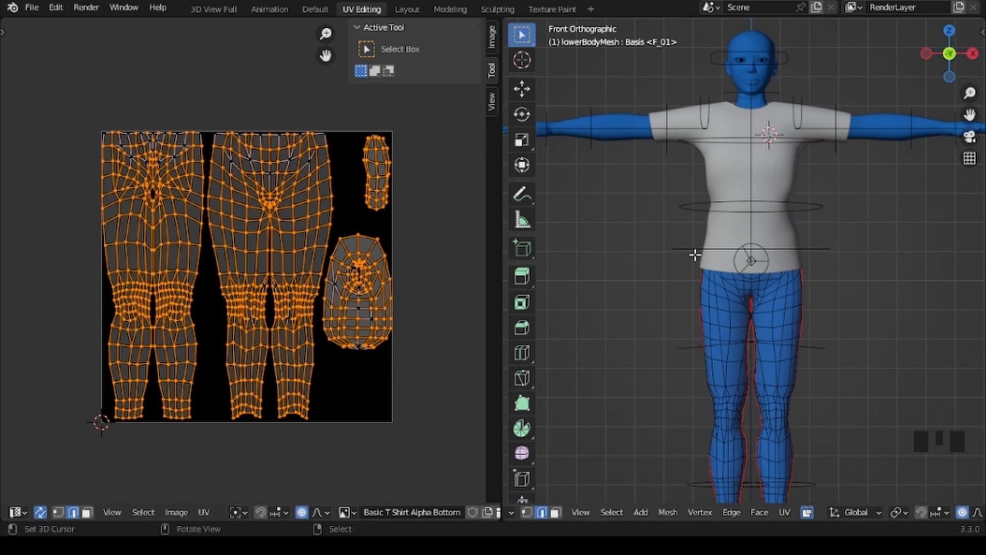
Go back to the Layout workspace, leave Edit Mode on the lower body and select the Basic T Shirt.
click(402, 10)
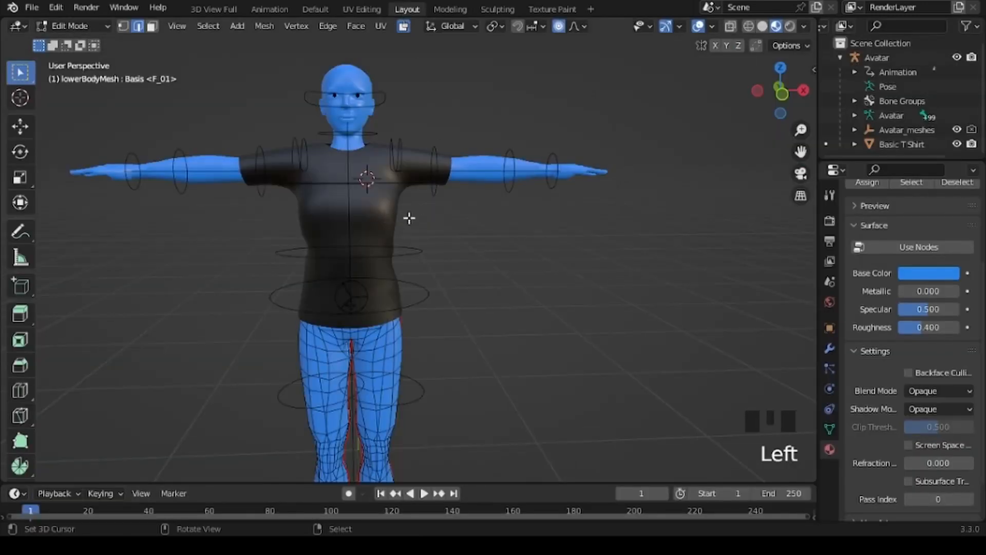
key(Tab)
right_click(380, 218)
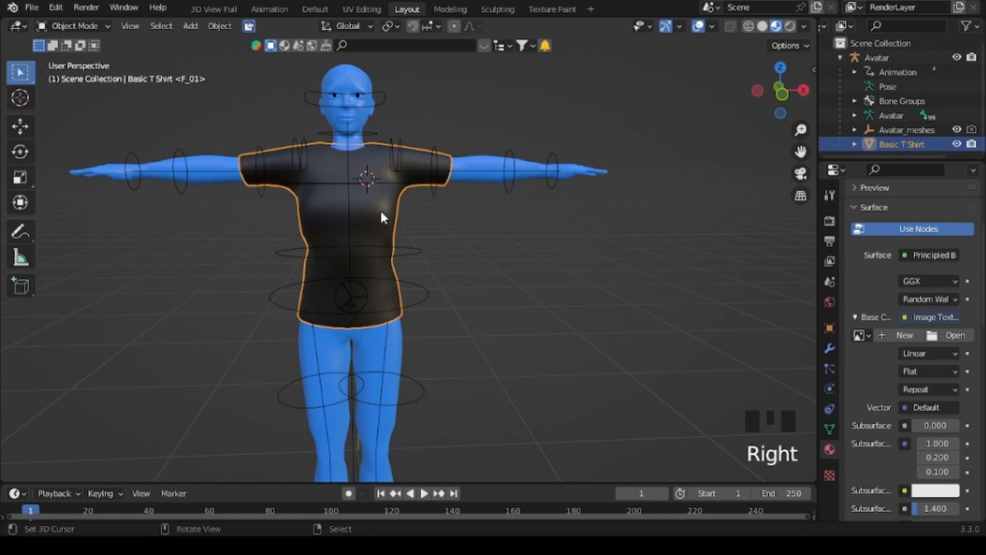
Review the render output's file format and color settings, collapsing the Frame Range section.
click(829, 240)
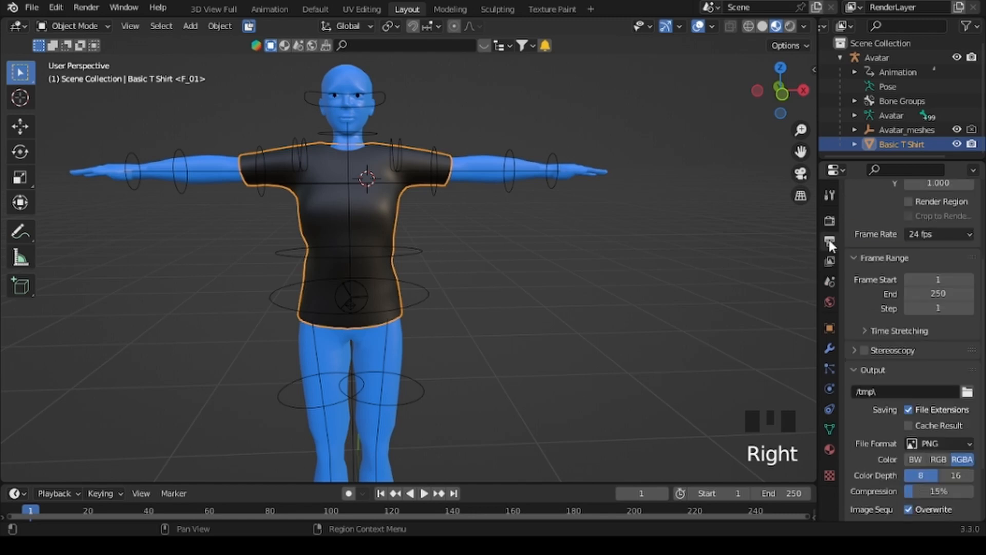
click(855, 257)
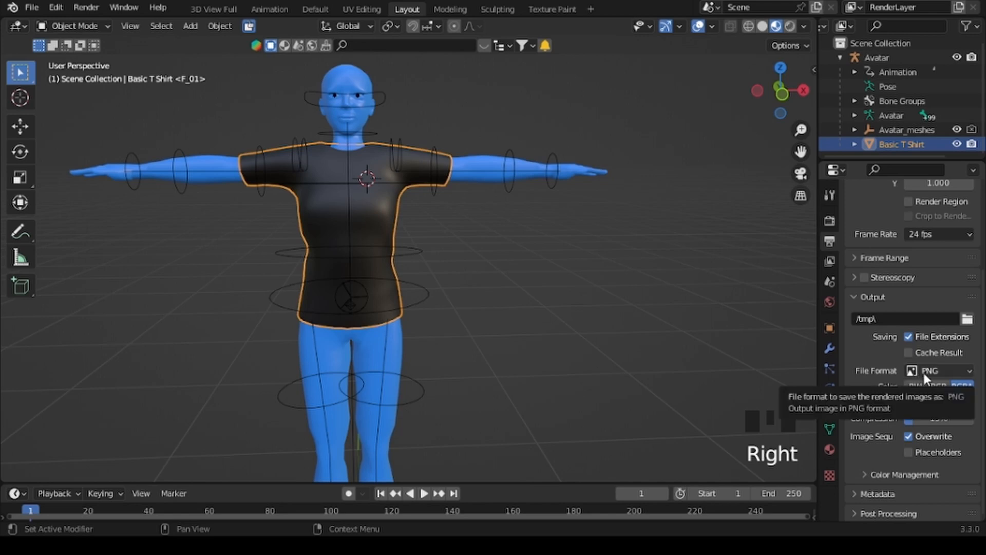
click(969, 372)
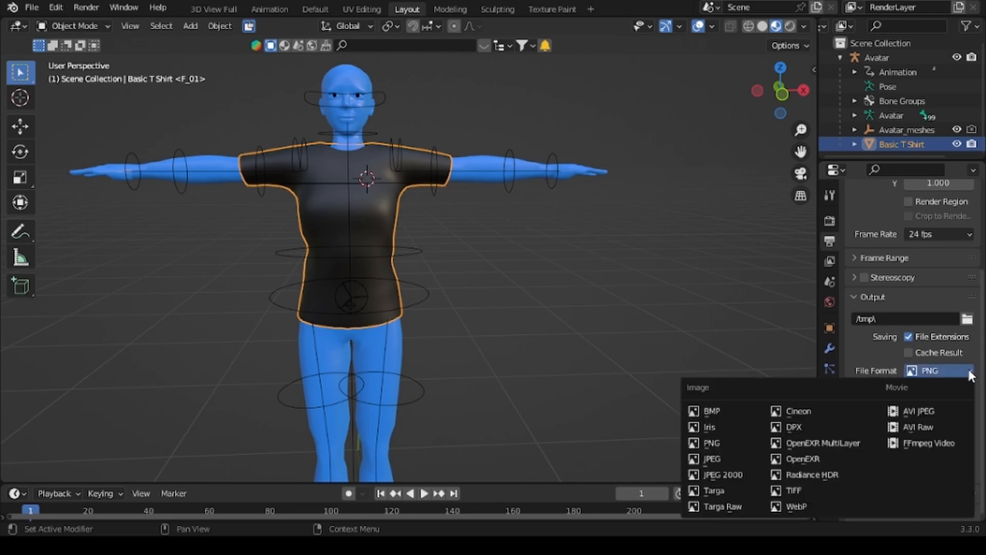
right_click(970, 375)
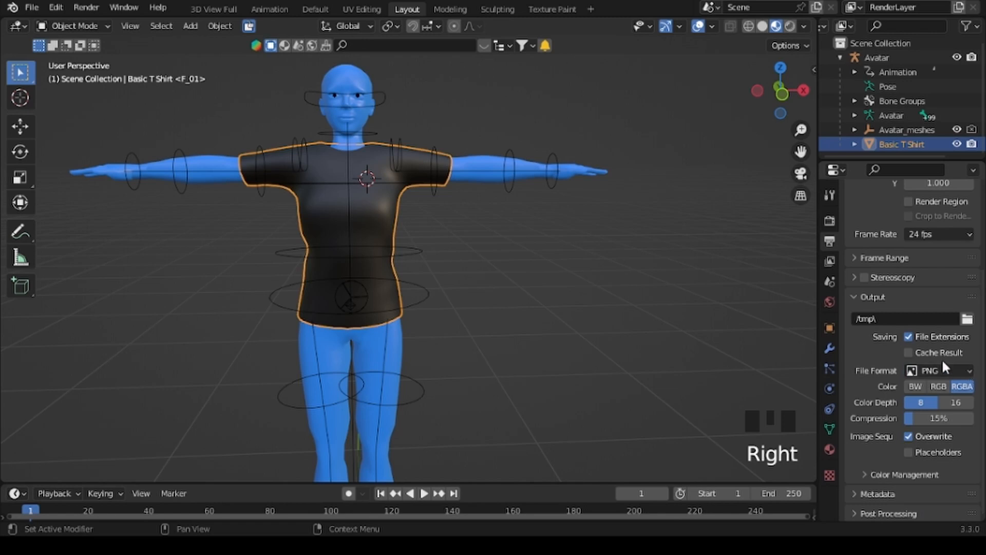
scroll(874, 449, down, 1)
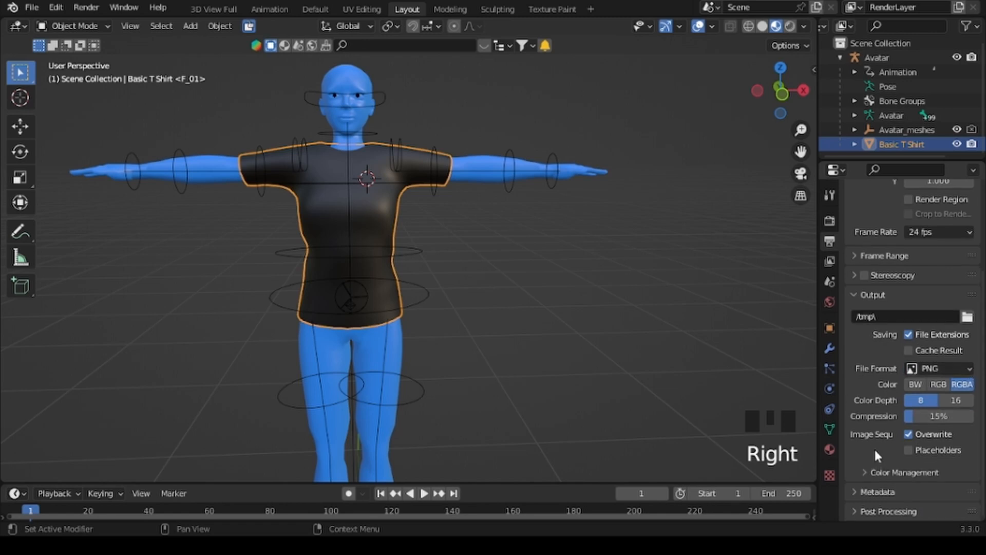
Collapse the Output section of the output settings and set the scene's render engine to Cycles.
click(853, 292)
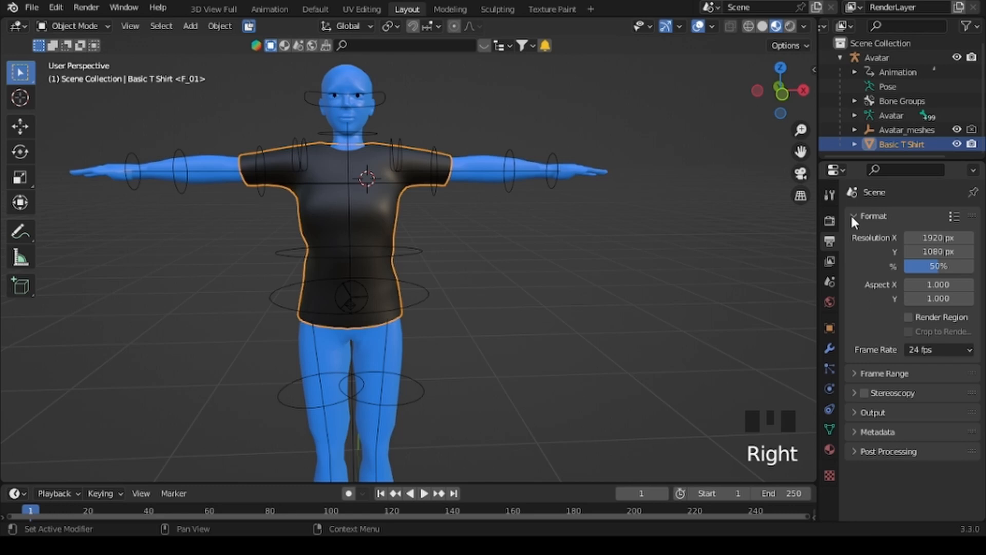
click(829, 263)
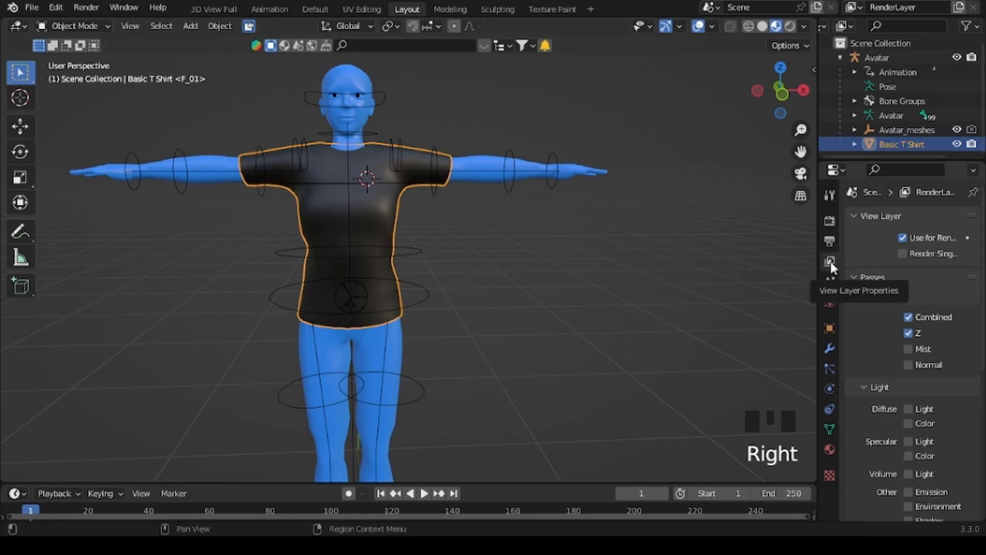
scroll(890, 322, down, 10)
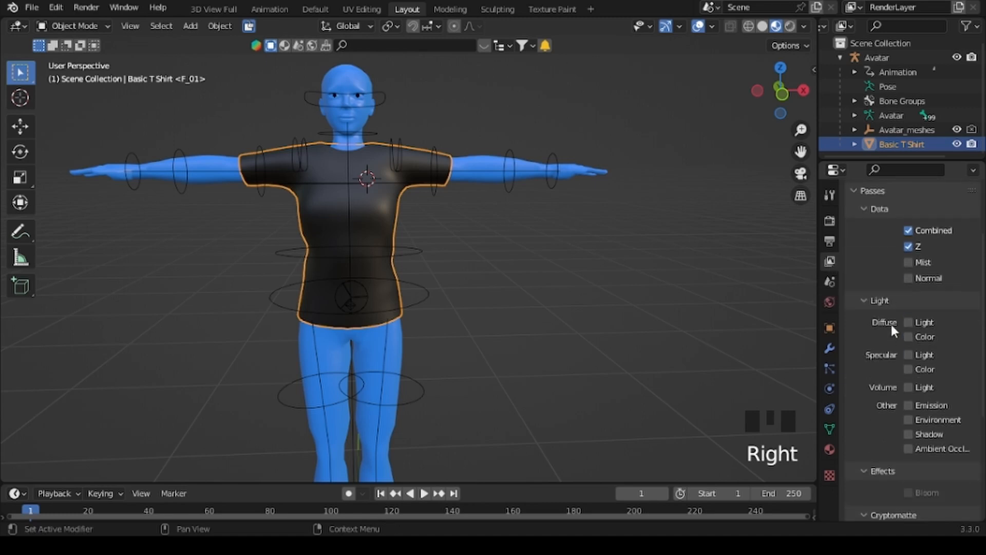
scroll(888, 296, up, 10)
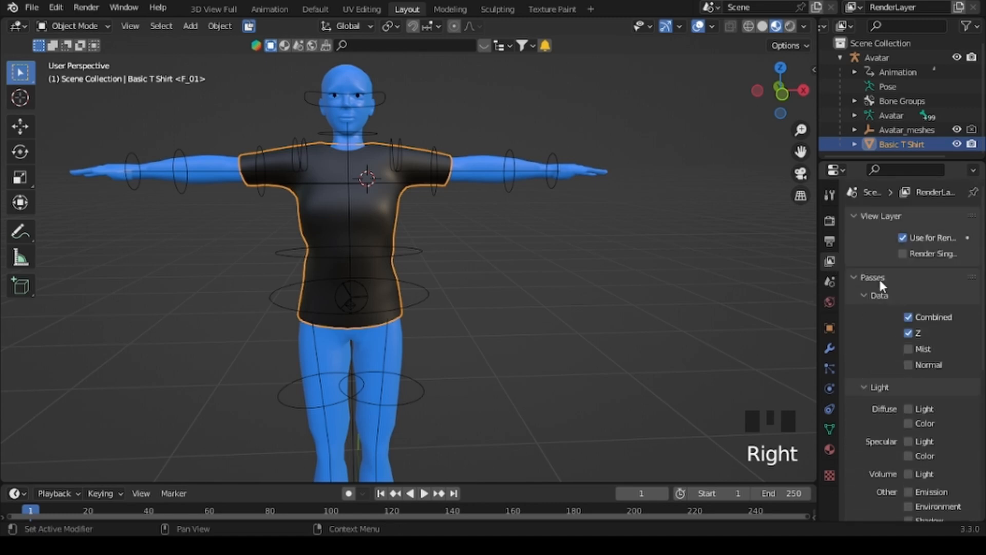
click(827, 193)
click(830, 222)
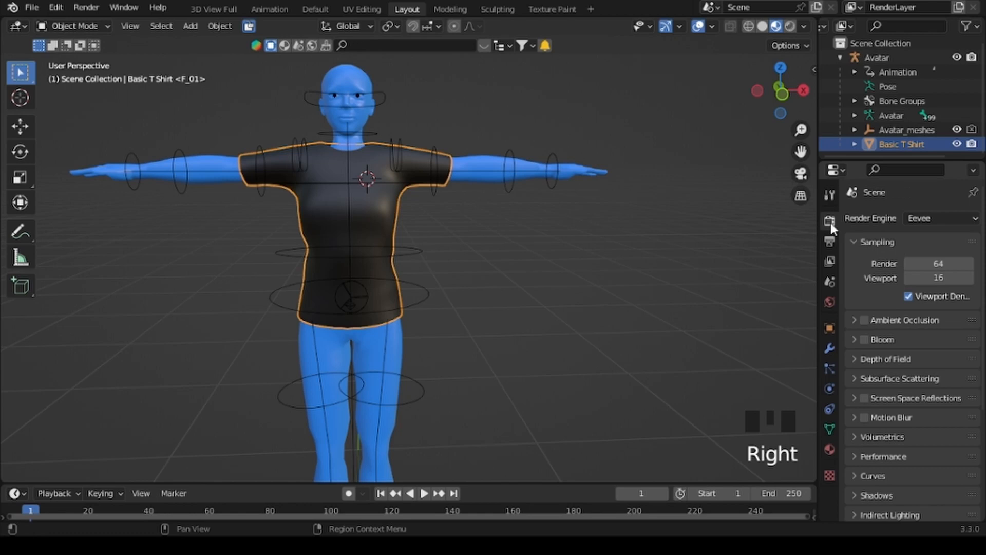
click(963, 218)
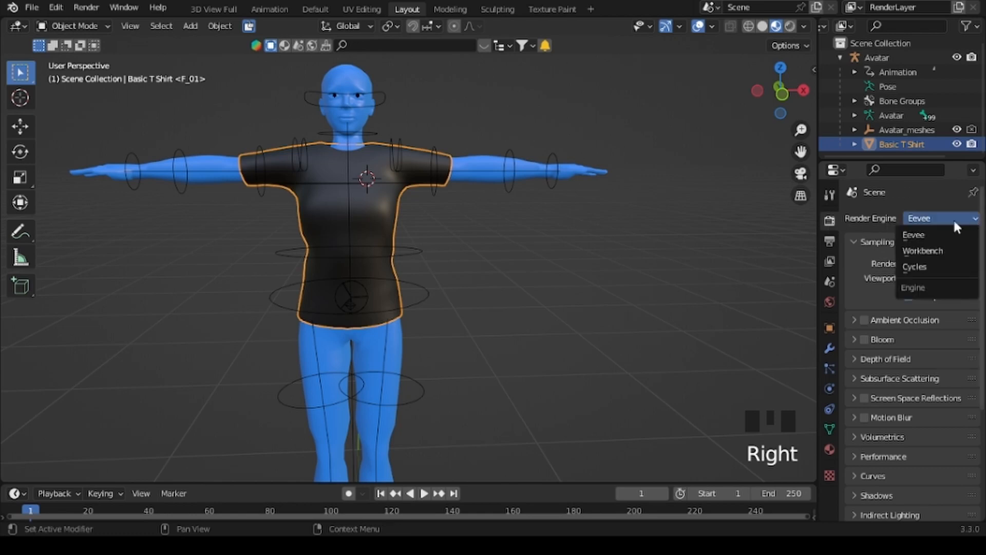
click(920, 265)
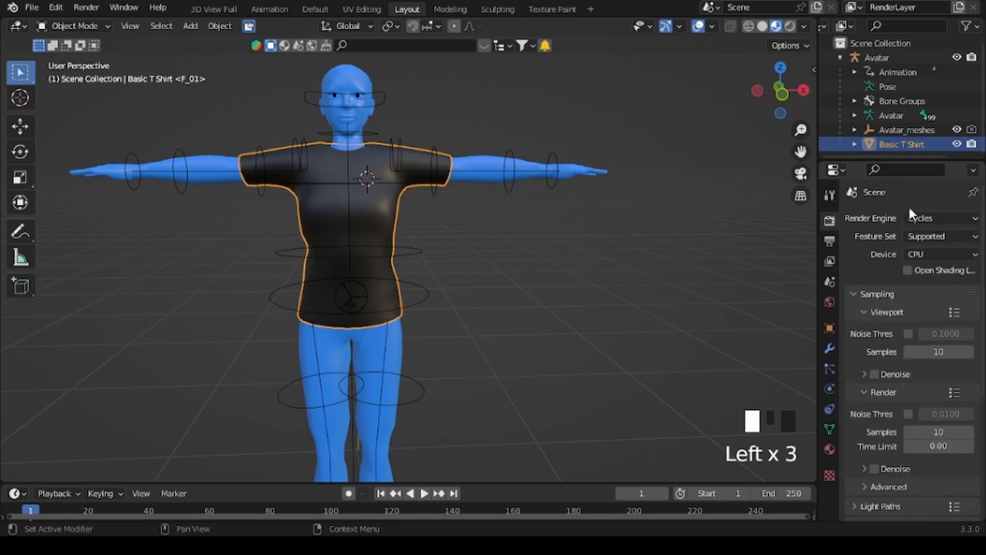
Expand the Bake section of the Cycles render settings to show its type, influence and output options.
click(830, 240)
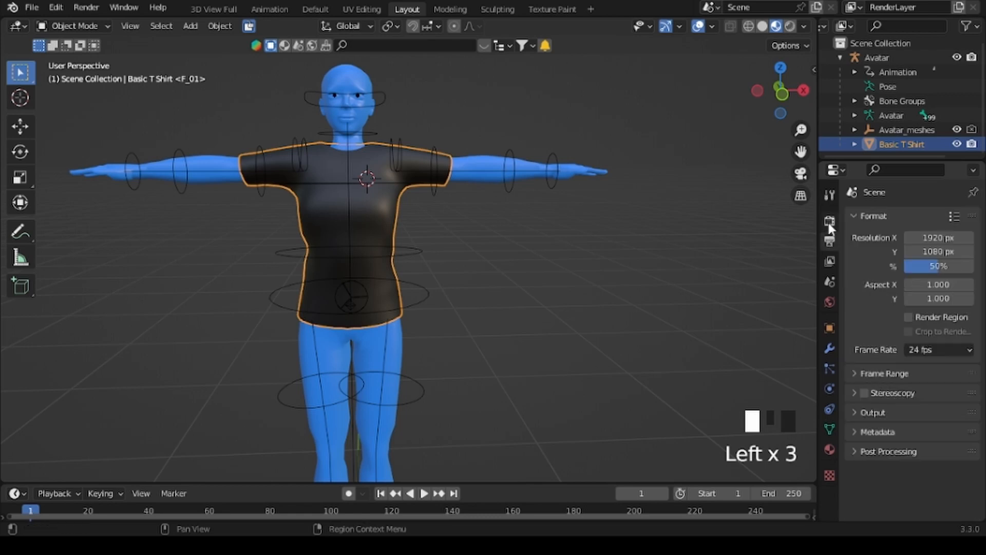
click(829, 222)
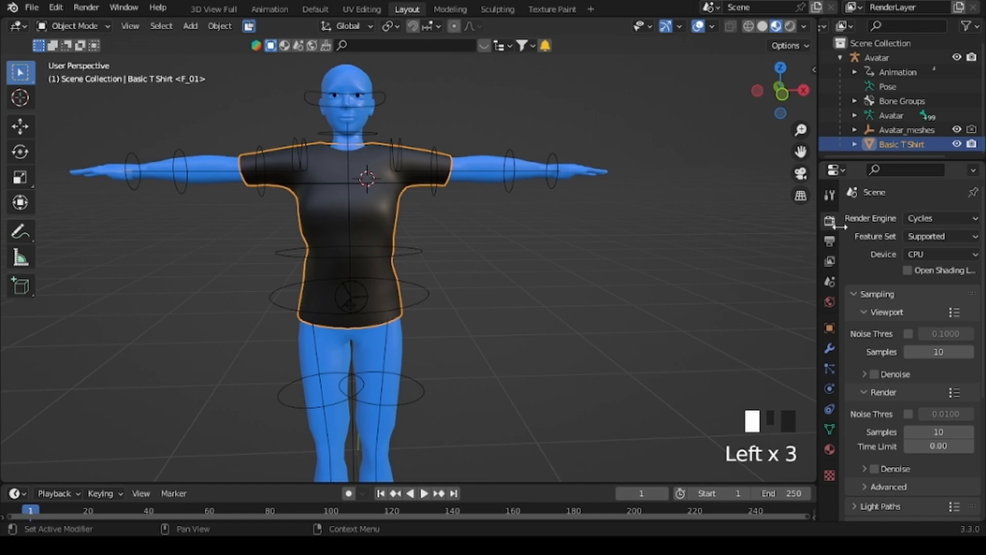
scroll(873, 277, down, 5)
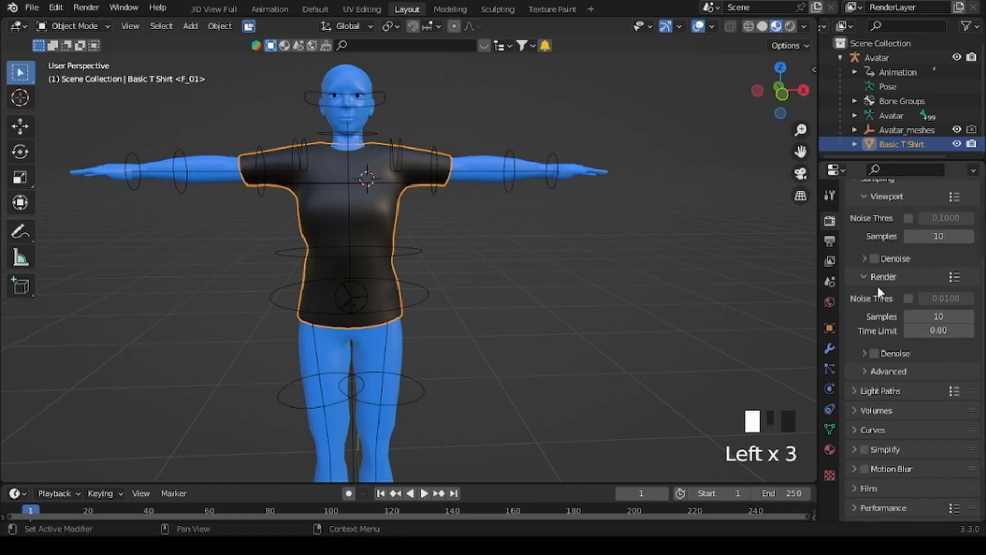
scroll(877, 281, down, 3)
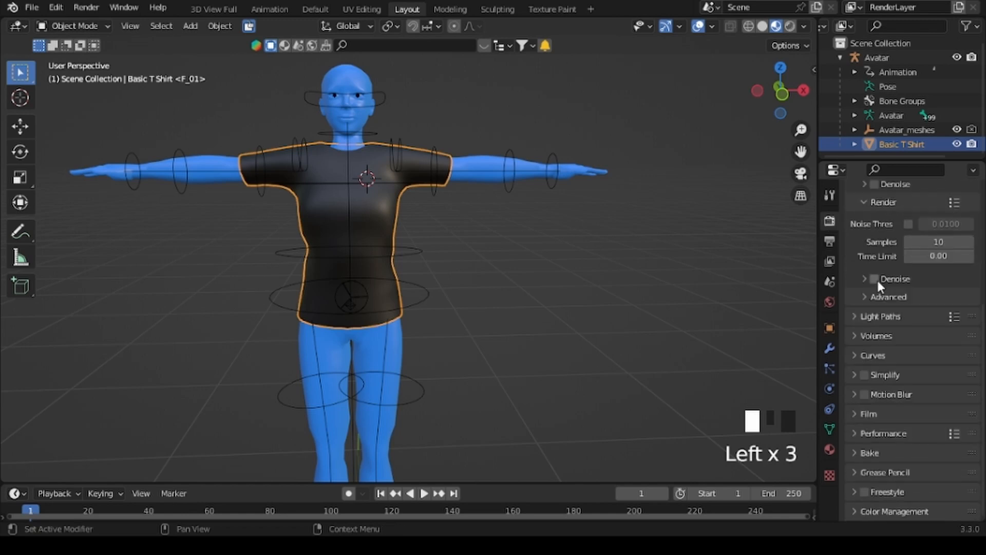
click(856, 449)
scroll(890, 445, down, 9)
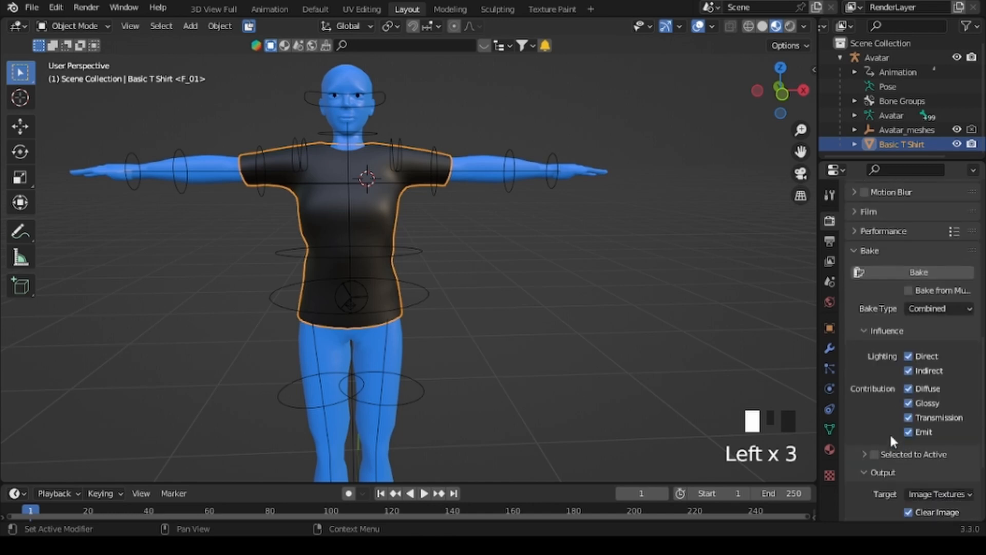
scroll(876, 399, down, 1)
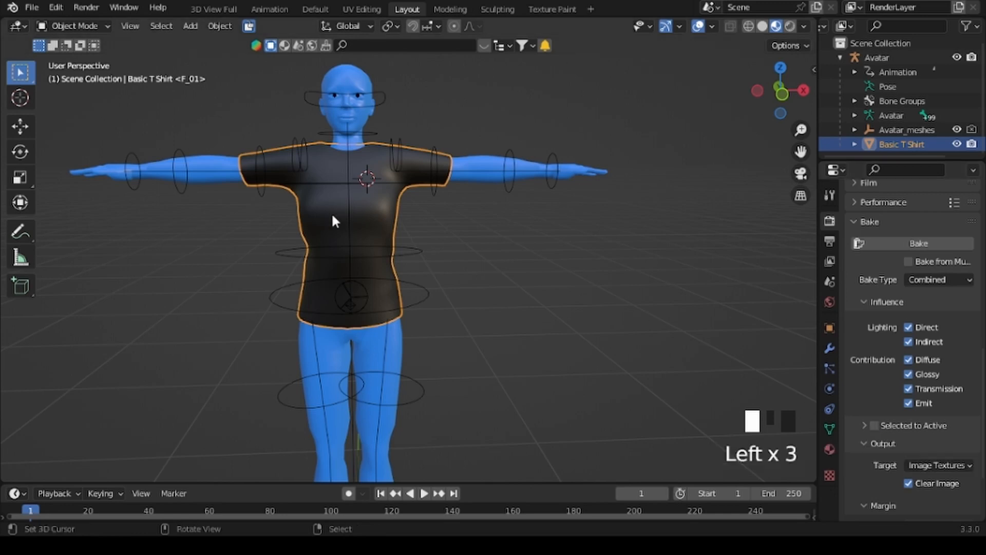
Add the upperBodyMesh to the Basic T Shirt selection and set the bake margin size to 3 px.
shift+right_click(483, 179)
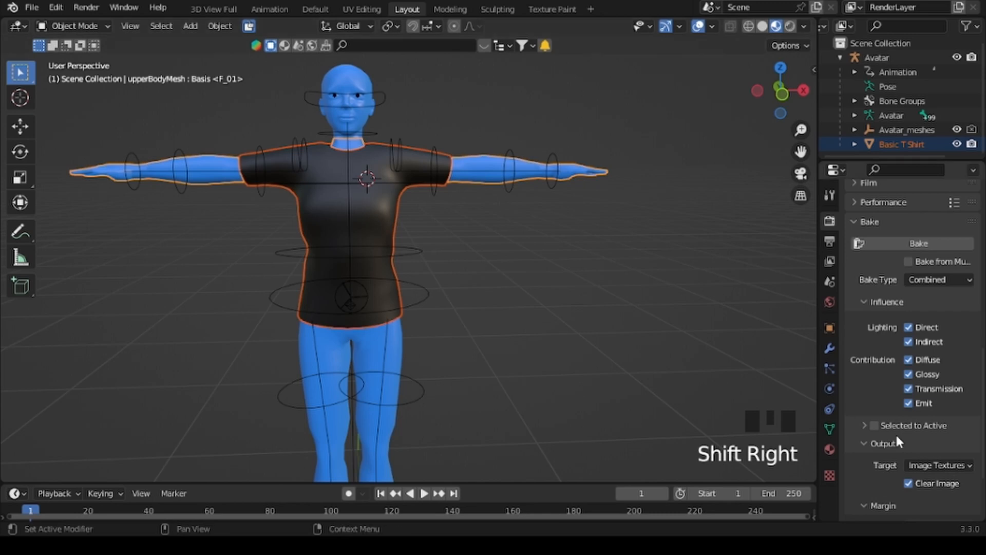
scroll(895, 433, down, 5)
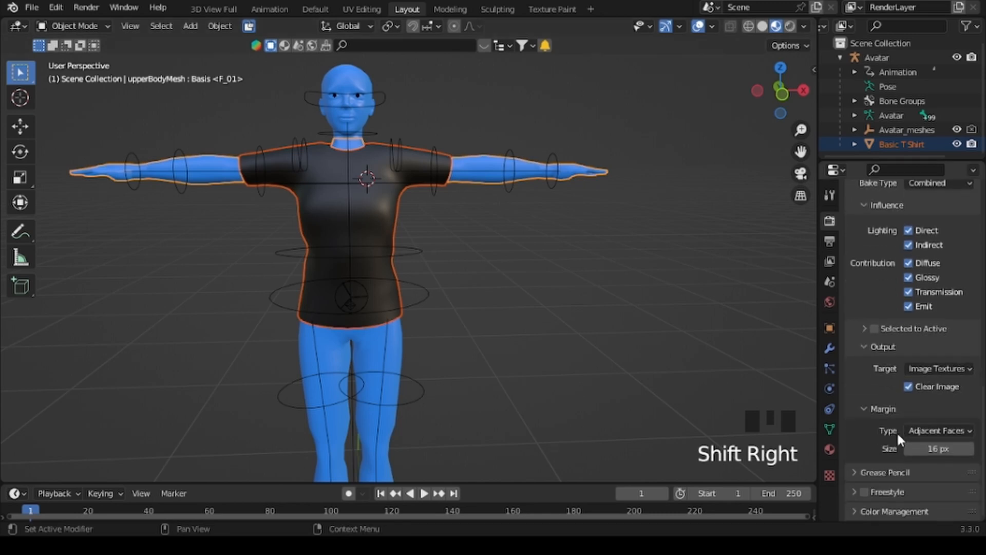
scroll(896, 431, up, 8)
scroll(898, 422, down, 8)
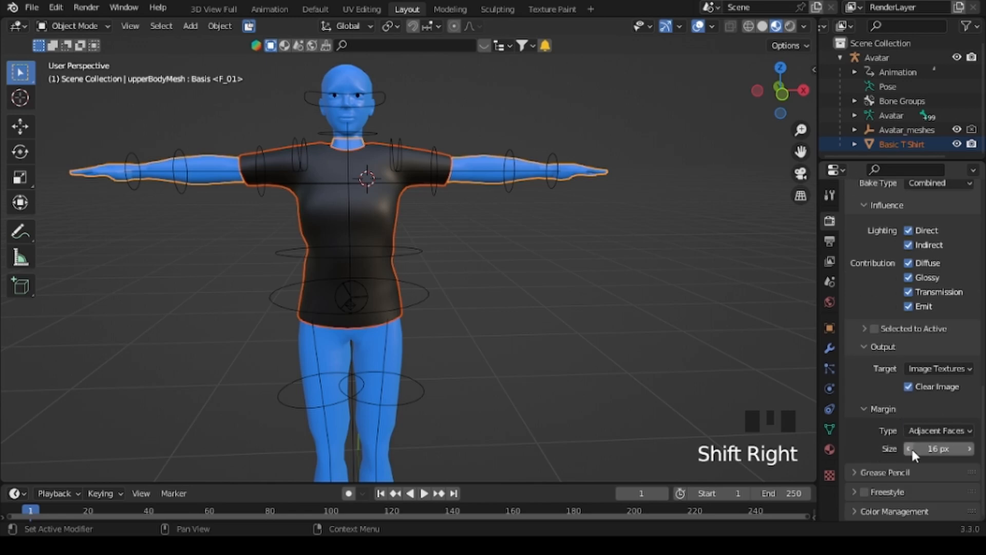
click(907, 448)
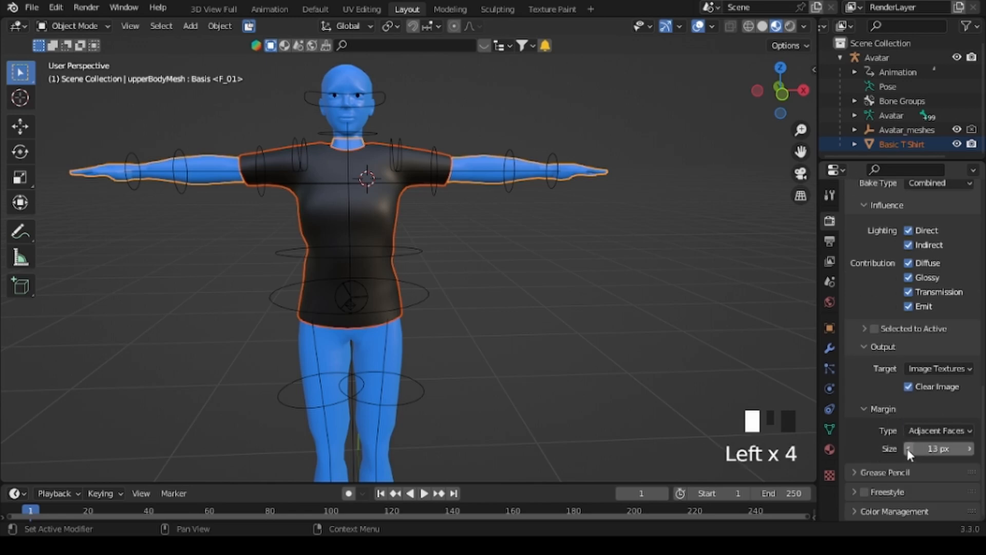
click(907, 449)
click(907, 448)
click(907, 449)
click(907, 448)
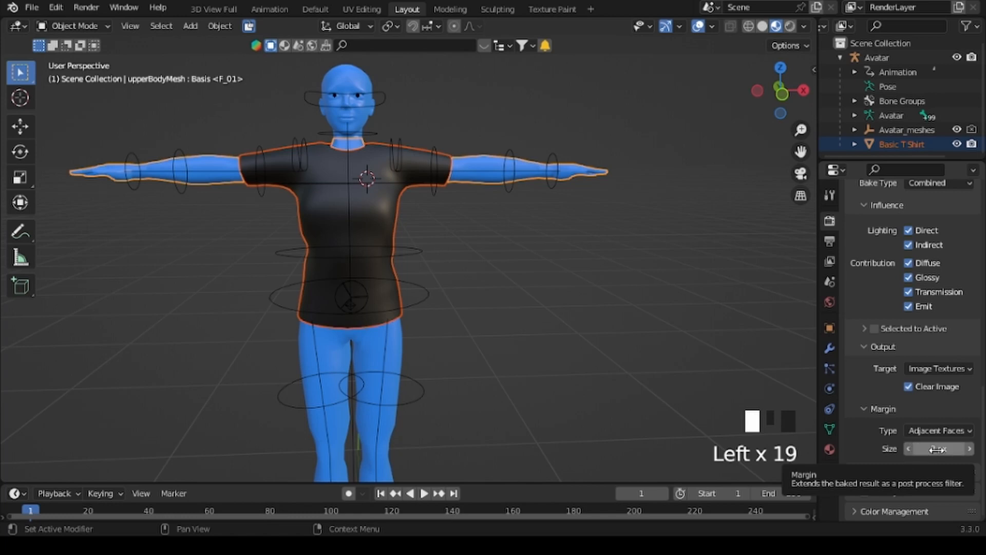
Collapse the bake Influence settings and try a Combined bake of the selected shirt and upper body.
scroll(883, 303, up, 3)
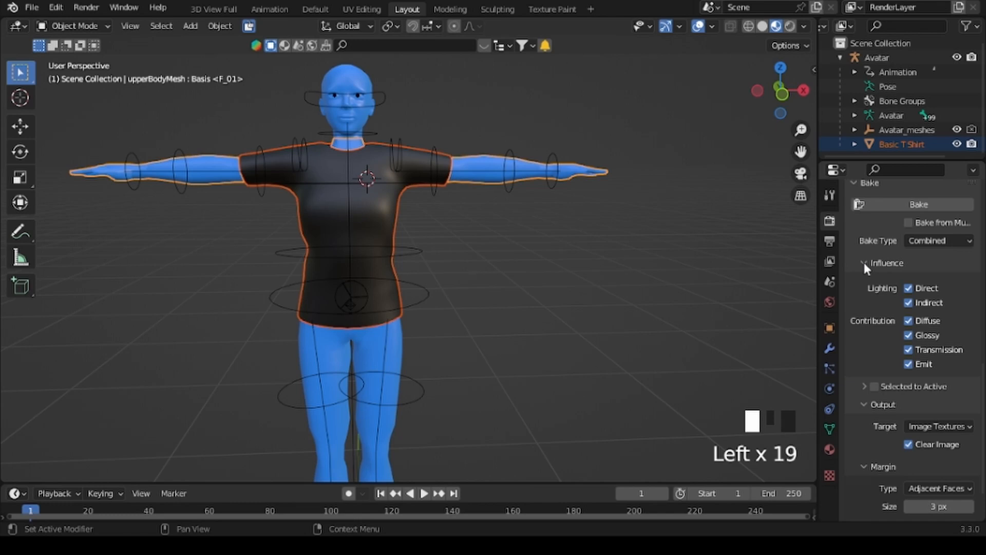
click(864, 263)
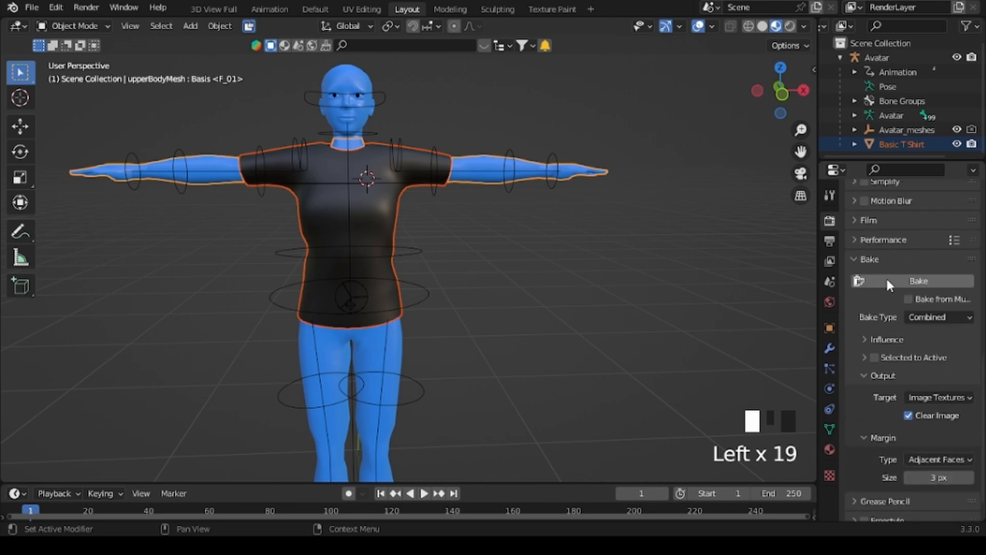
click(886, 277)
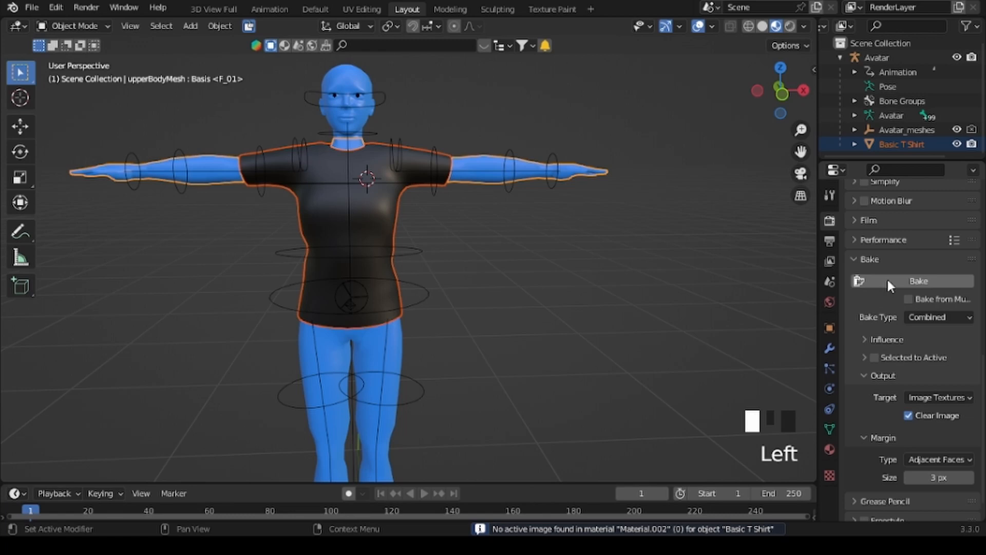
Select only the upperBodyMesh, enable nodes on its material and assign an Image Texture to the Base Color.
right_click(480, 162)
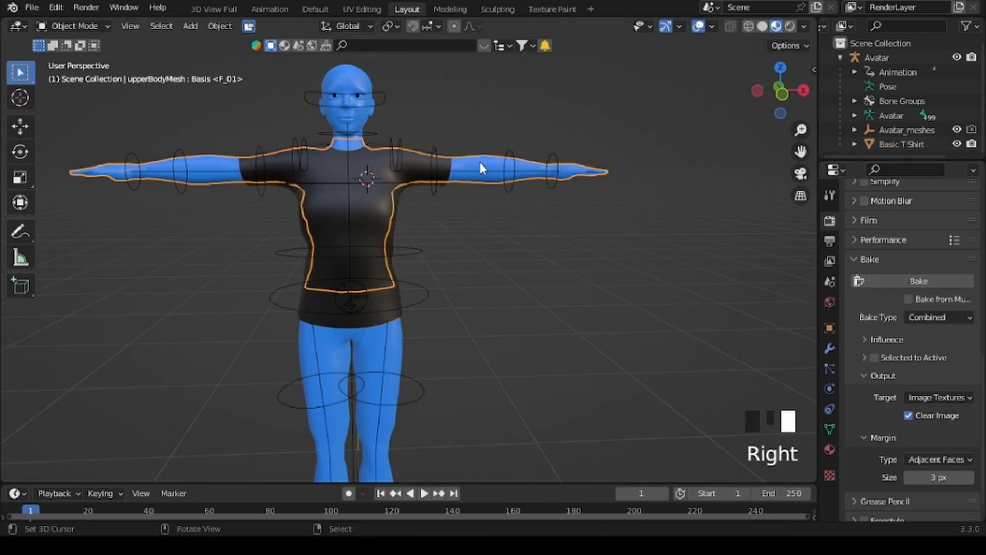
click(828, 449)
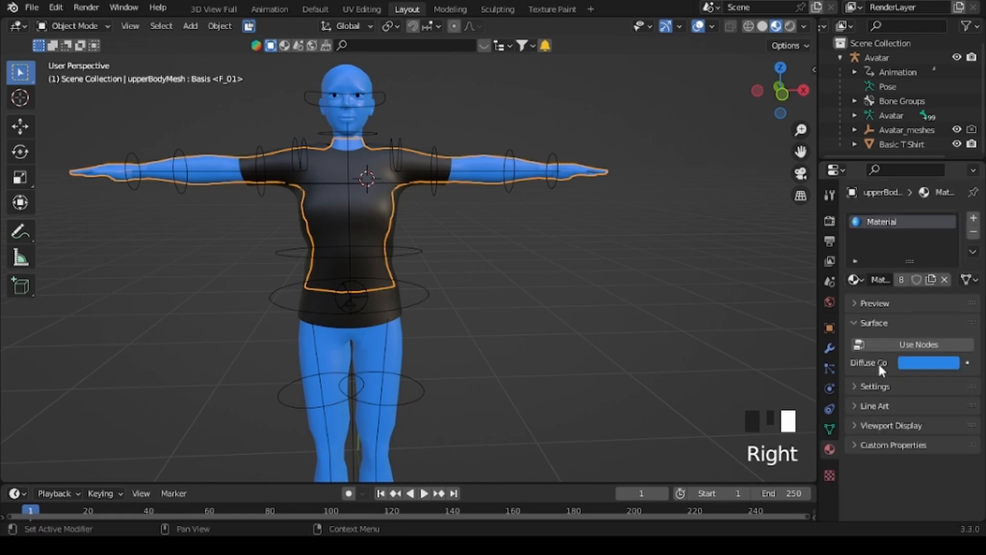
click(896, 343)
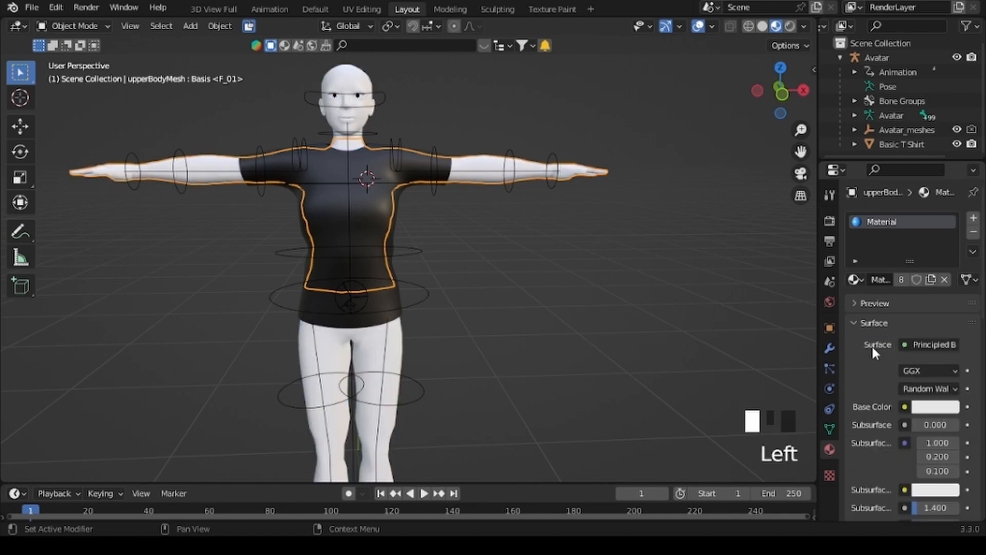
scroll(892, 357, down, 3)
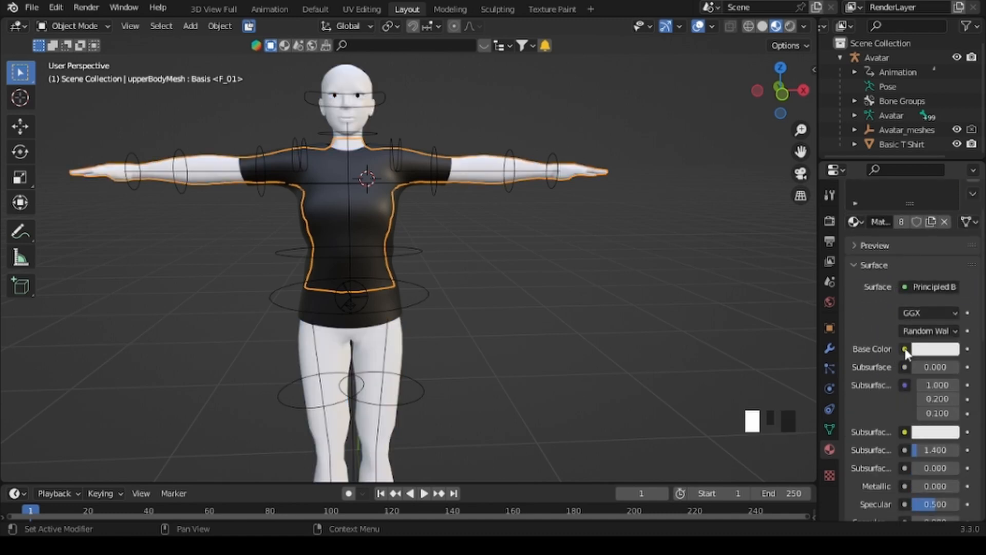
click(905, 349)
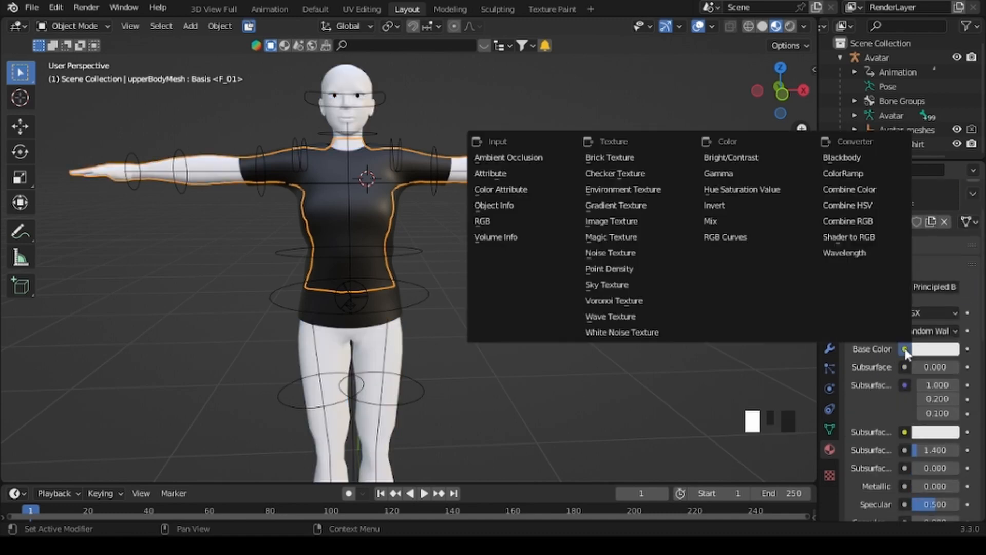
click(612, 221)
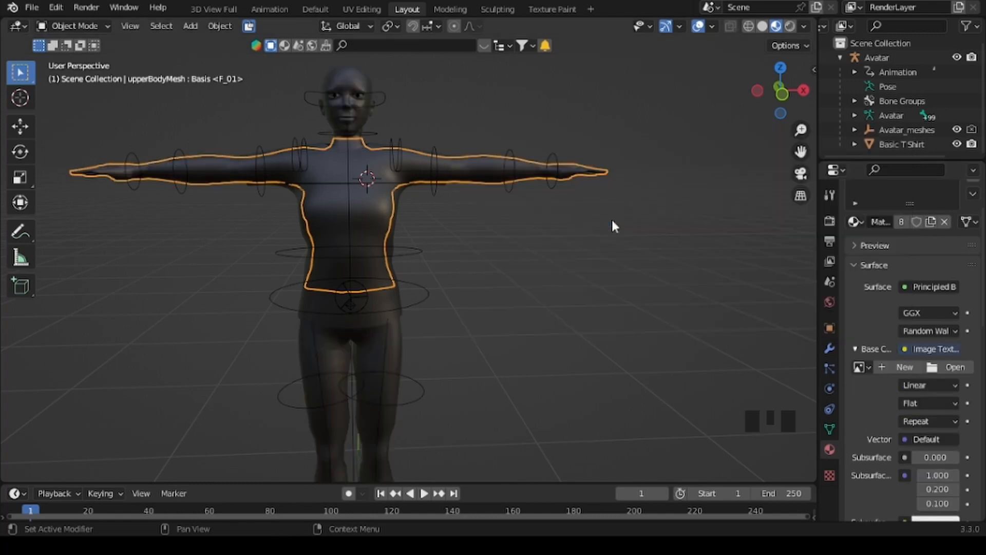
Select the Basic T Shirt plus the upperBodyMesh as active object and try the Combined bake again.
scroll(543, 293, down, 2)
right_click(400, 340)
right_click(400, 340)
right_click(399, 340)
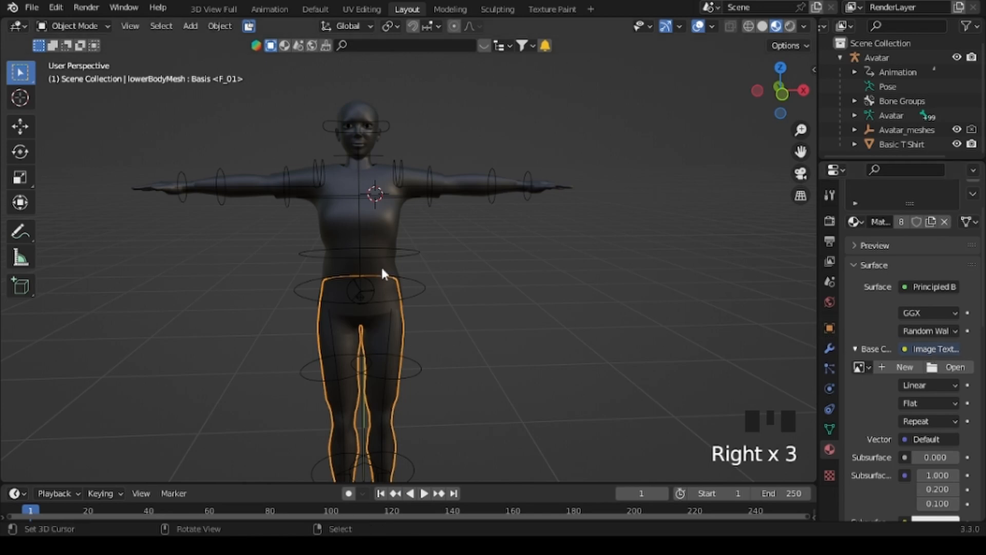
right_click(381, 214)
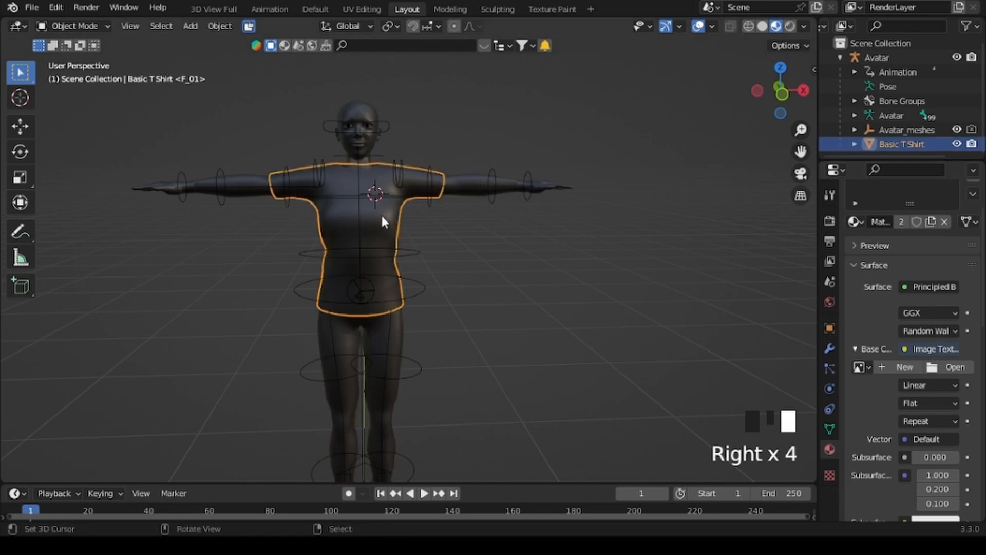
shift+right_click(474, 180)
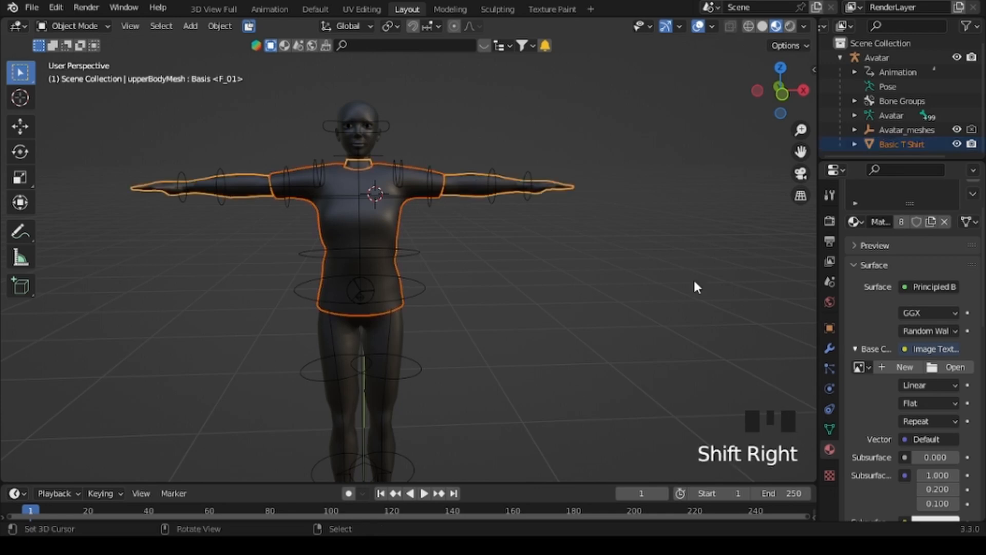
click(829, 222)
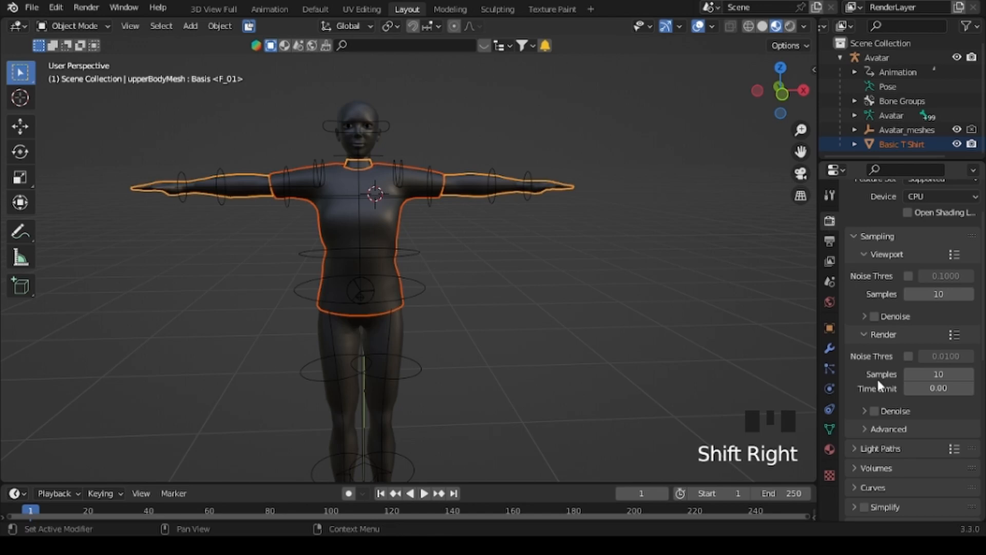
scroll(876, 370, up, 3)
scroll(874, 347, down, 7)
scroll(874, 345, down, 8)
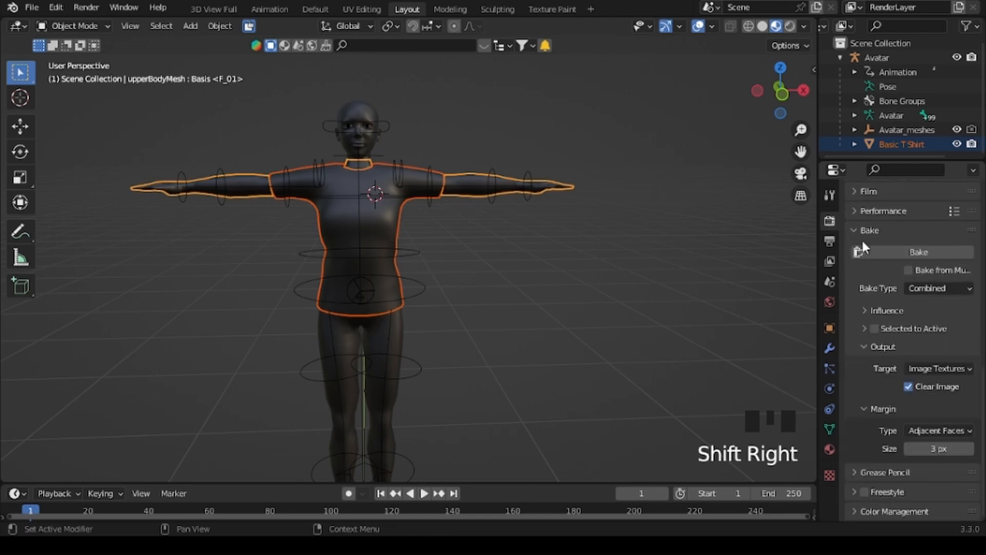
click(892, 252)
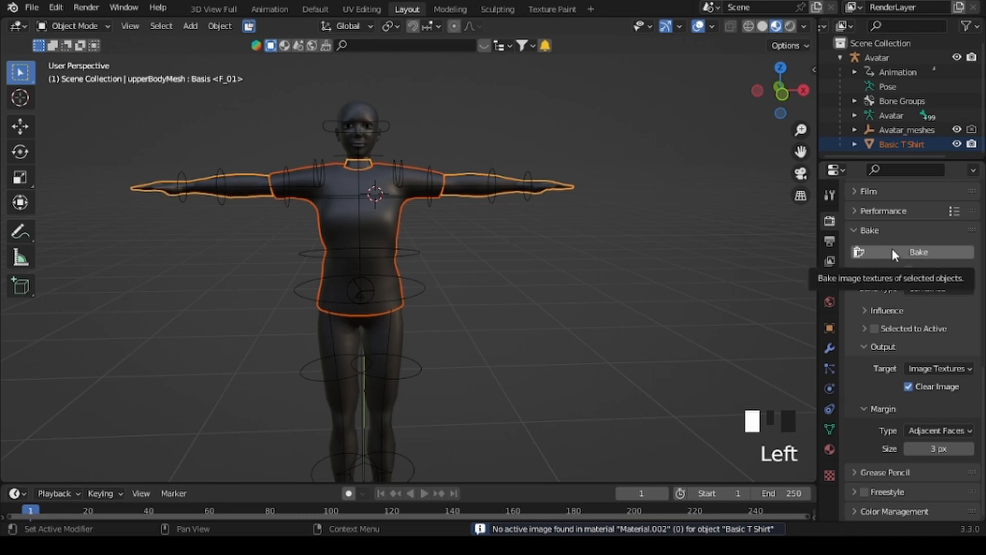
Check the alpha image in the UV Editing workspace and switch to the Default workspace.
click(362, 9)
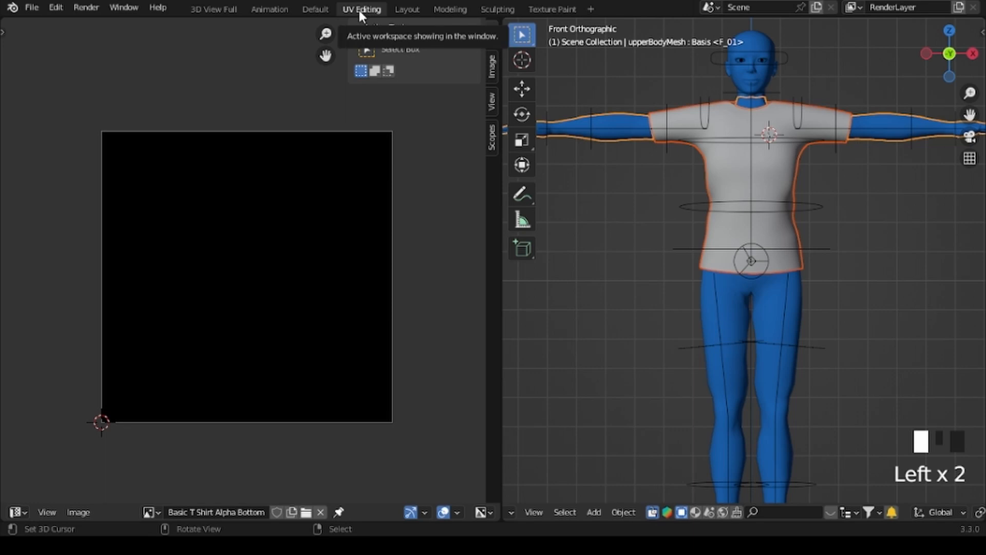
click(318, 8)
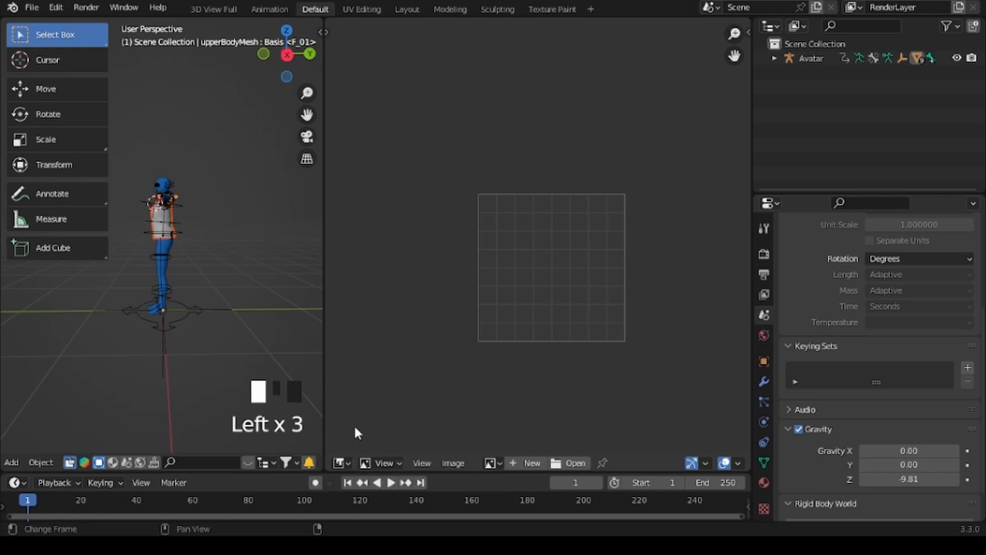
Change the image editor area beside the 3D view to the UV Editor.
click(343, 461)
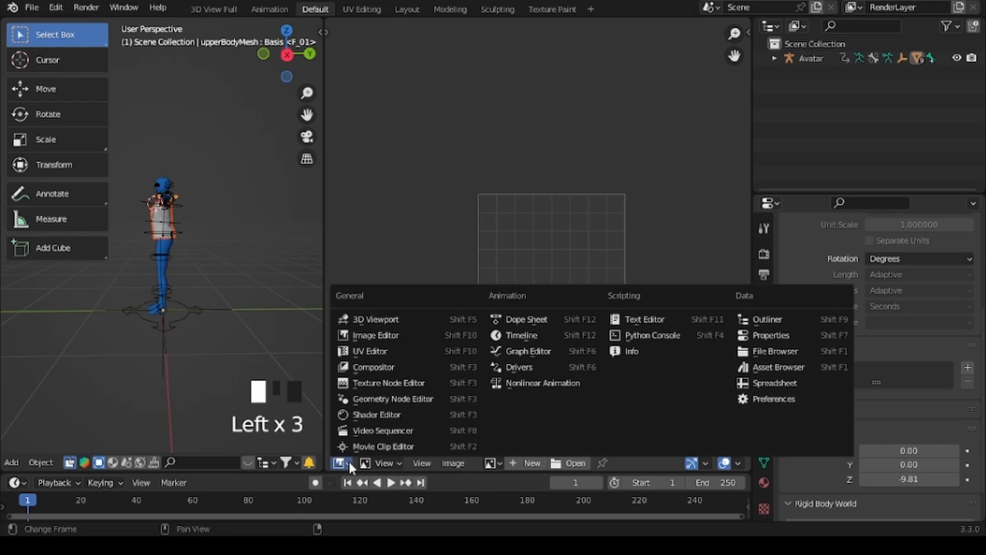
click(375, 351)
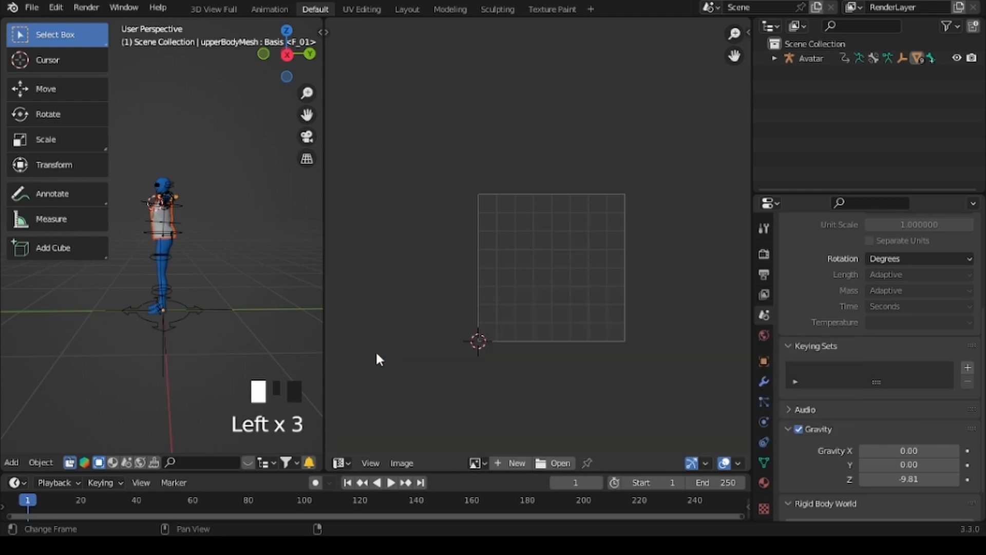
middle_drag(77, 346, 229, 348)
scroll(208, 258, up, 2)
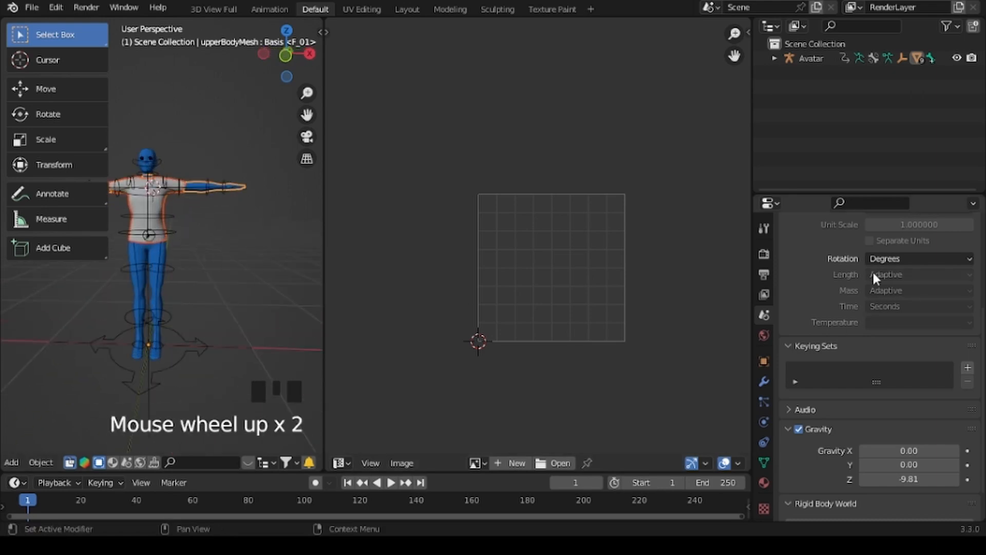
Expand the Bake settings in the render properties and try a Combined bake with the shirt and upper body selected.
click(764, 253)
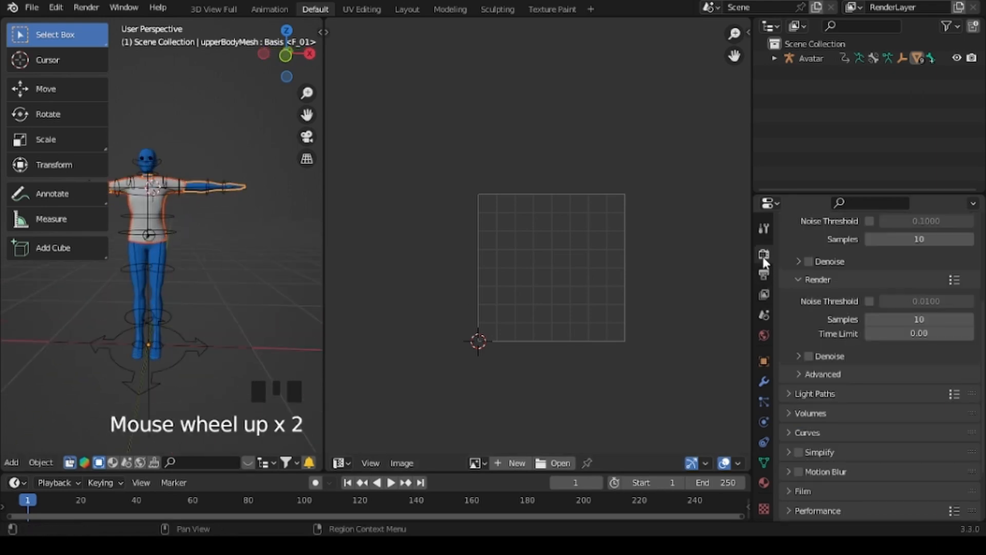
click(802, 452)
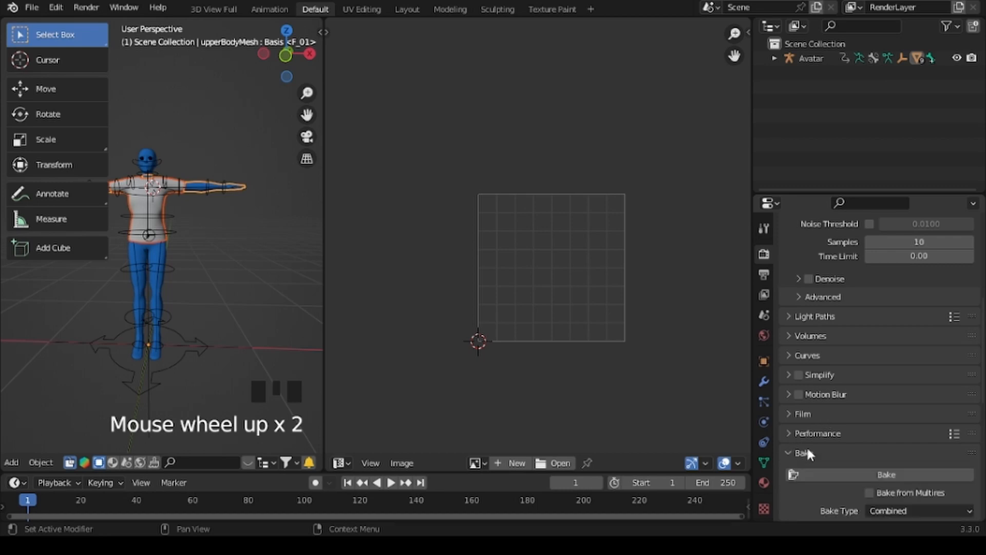
scroll(821, 410, down, 6)
click(841, 331)
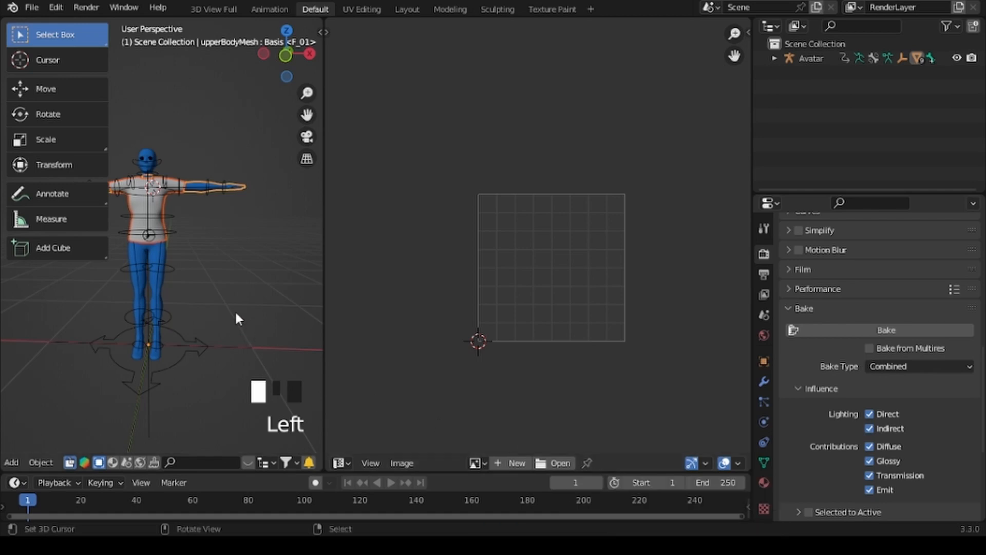
scroll(235, 310, down, 1)
scroll(237, 315, up, 1)
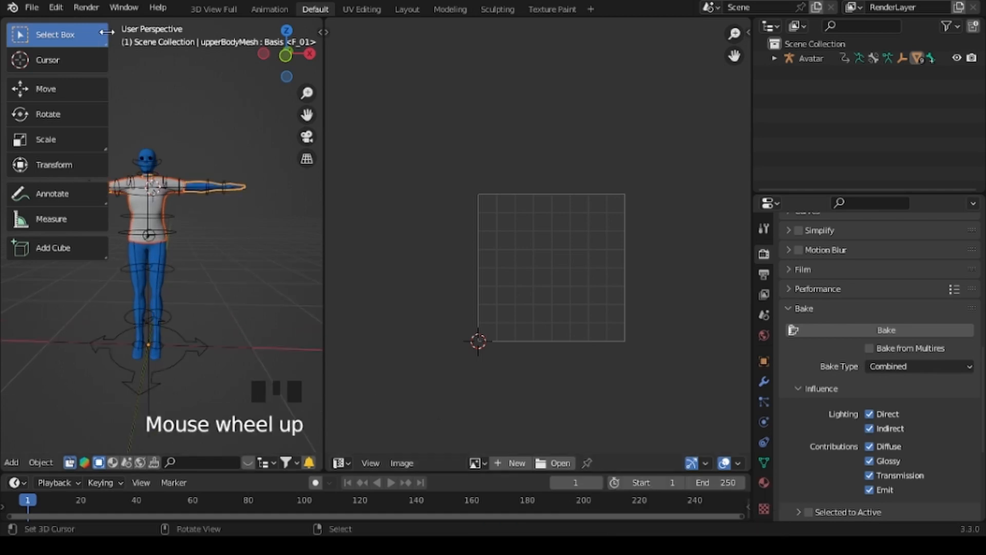
Narrow the 3D view's tool shelf, select the Basic T Shirt and assign the Basic T Shirt Alpha image to its Base Color texture.
drag(107, 32, 36, 33)
scroll(222, 218, up, 3)
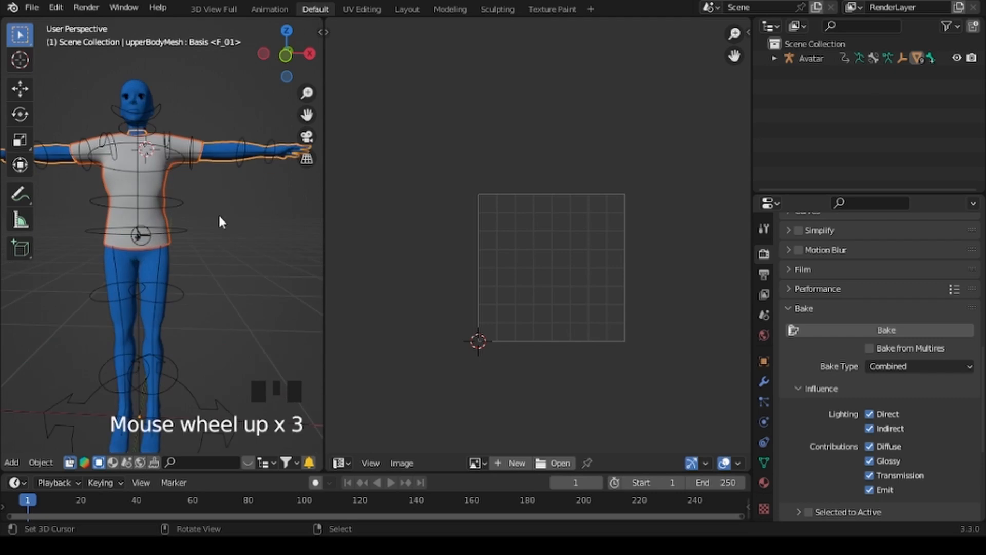
scroll(167, 197, down, 2)
right_click(156, 195)
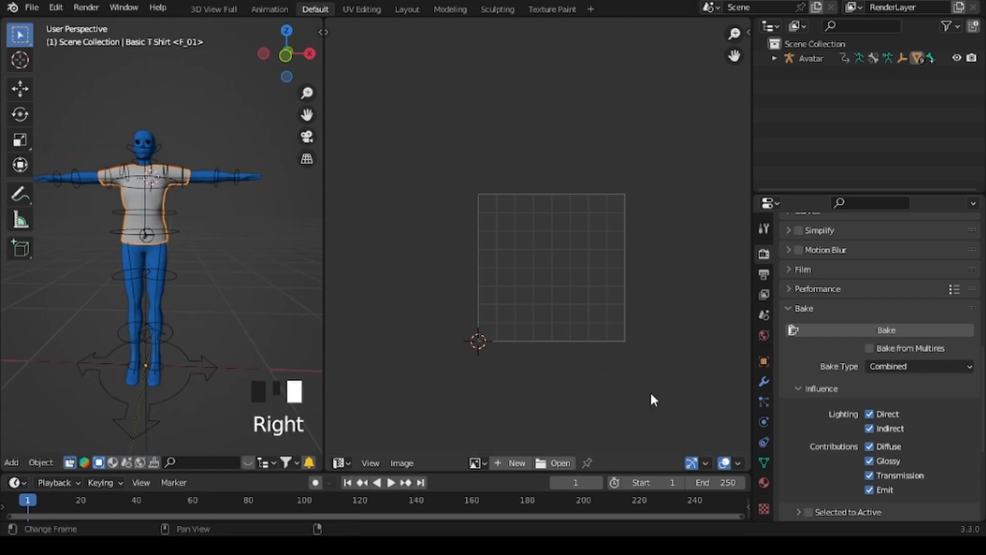
click(763, 481)
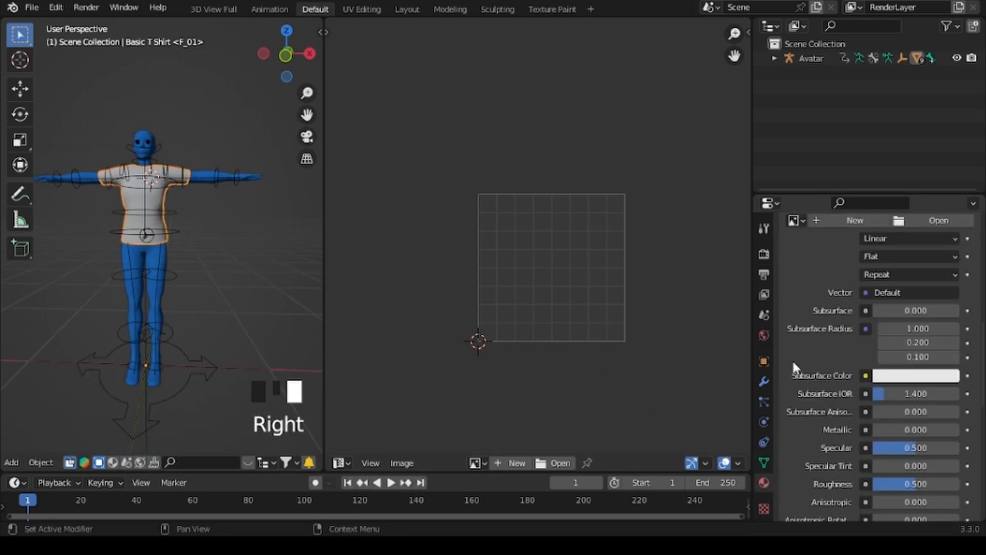
scroll(803, 348, up, 5)
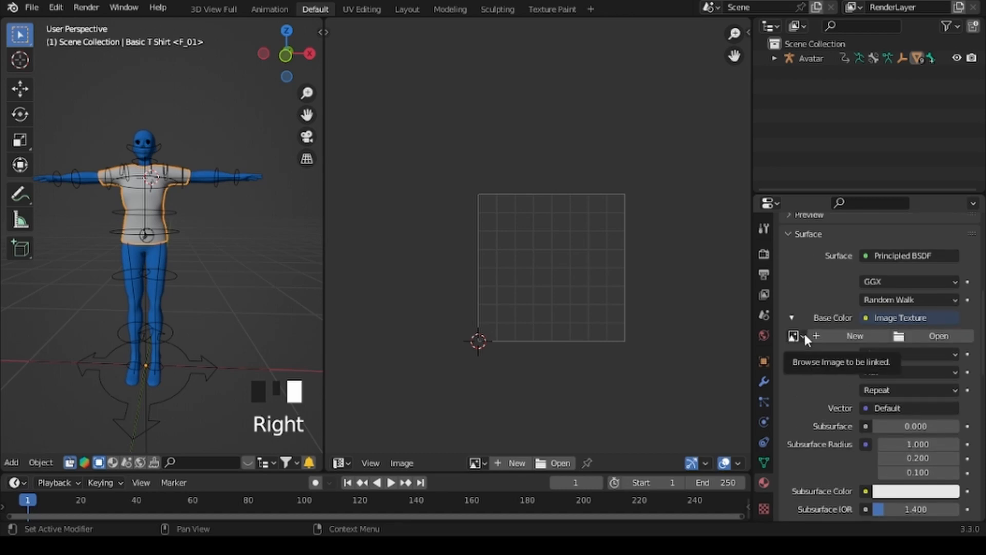
click(803, 334)
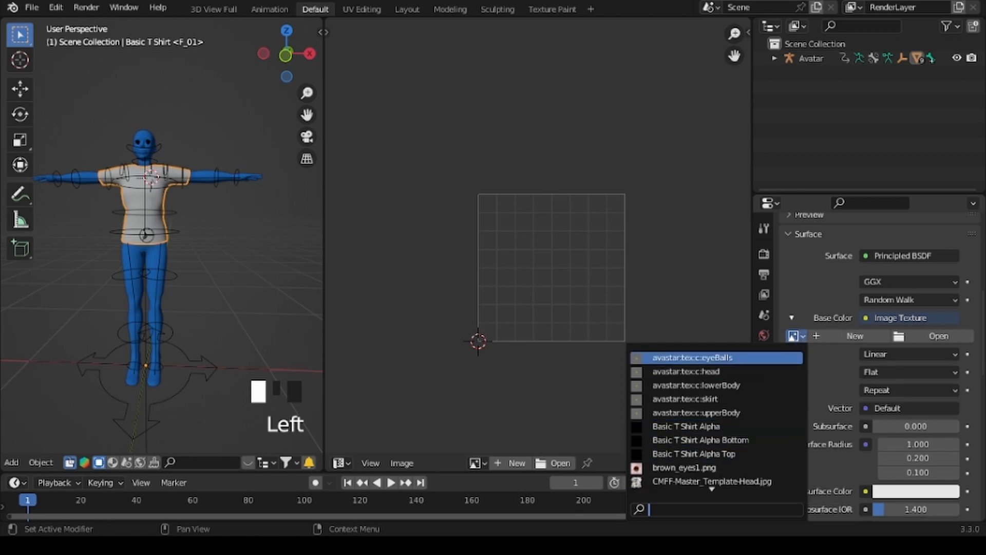
click(151, 203)
right_click(154, 197)
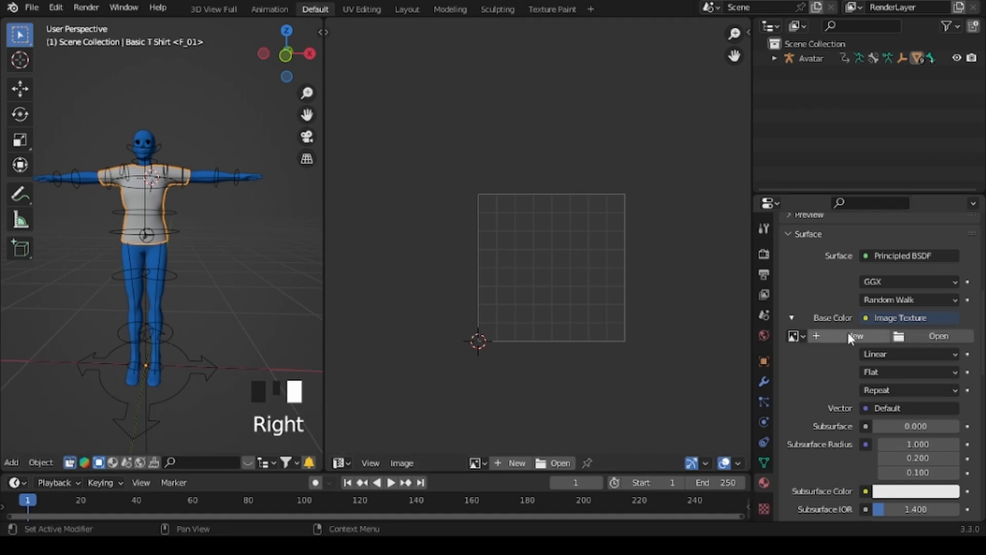
click(797, 335)
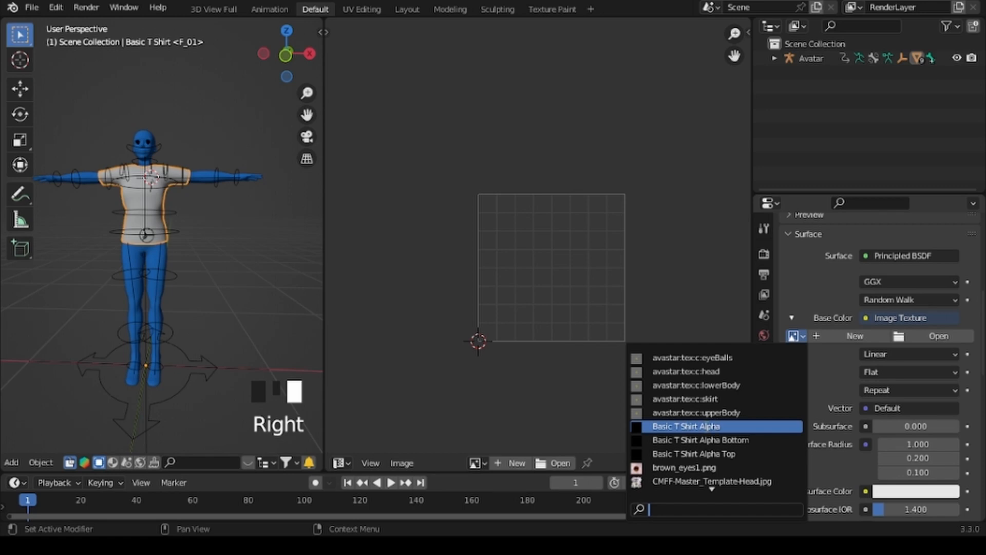
click(704, 426)
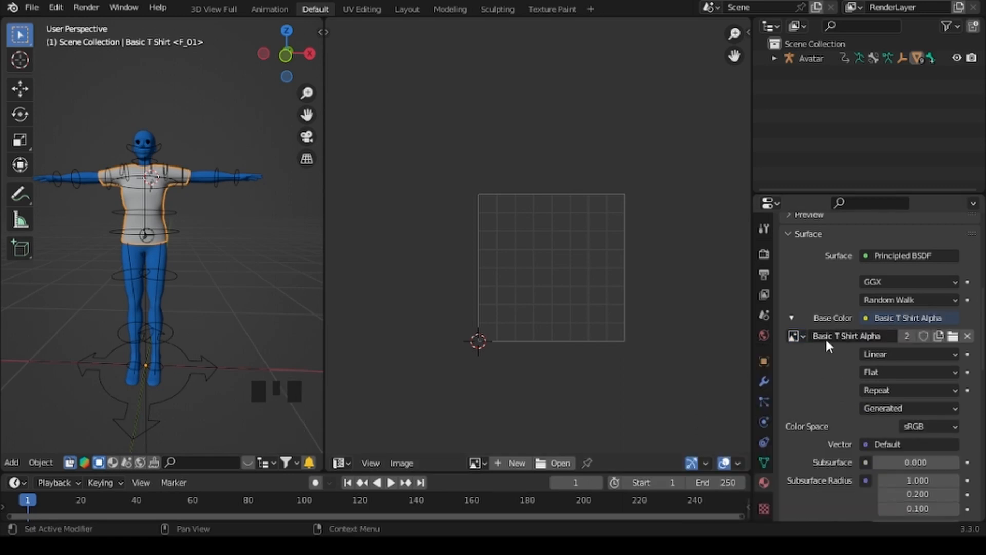
Select the upperBodyMesh and assign the Basic T Shirt Alpha Top image to its Base Color texture.
right_click(200, 171)
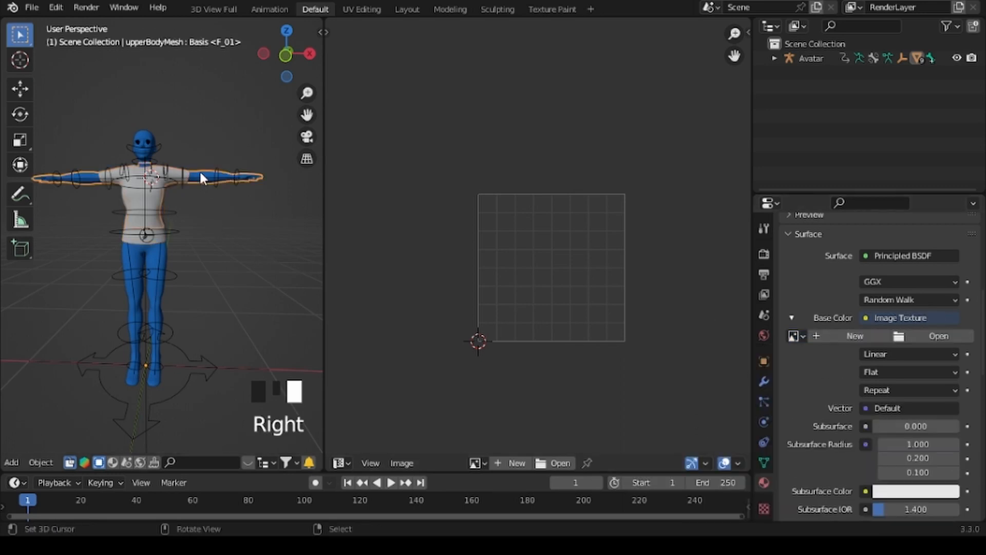
click(796, 336)
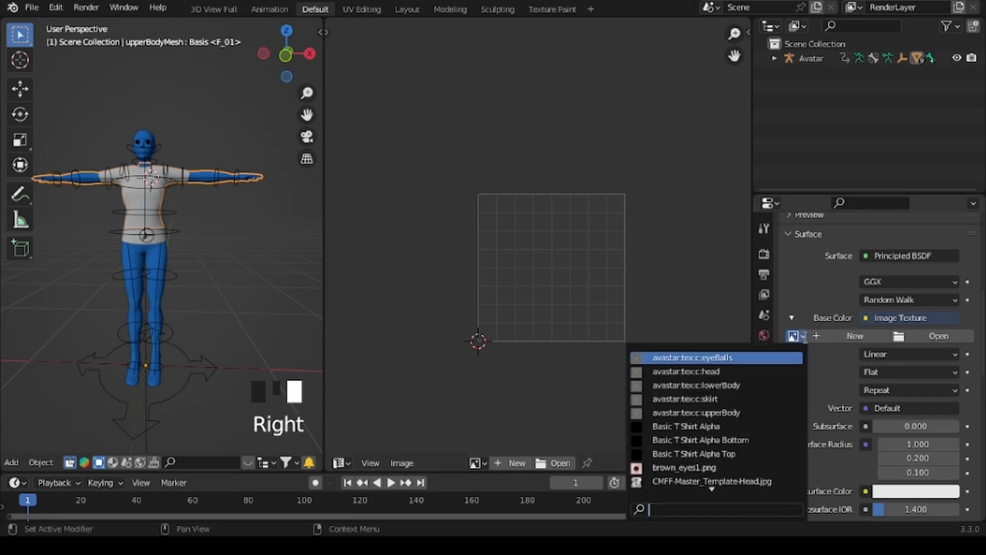
click(698, 454)
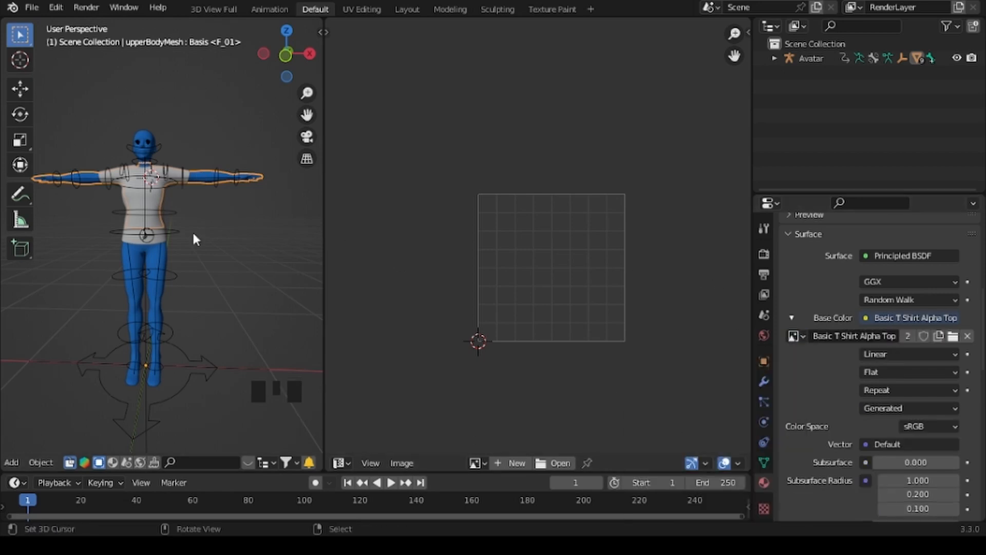
Select the lowerBodyMesh and add a second material slot with a new material of its own.
right_click(163, 261)
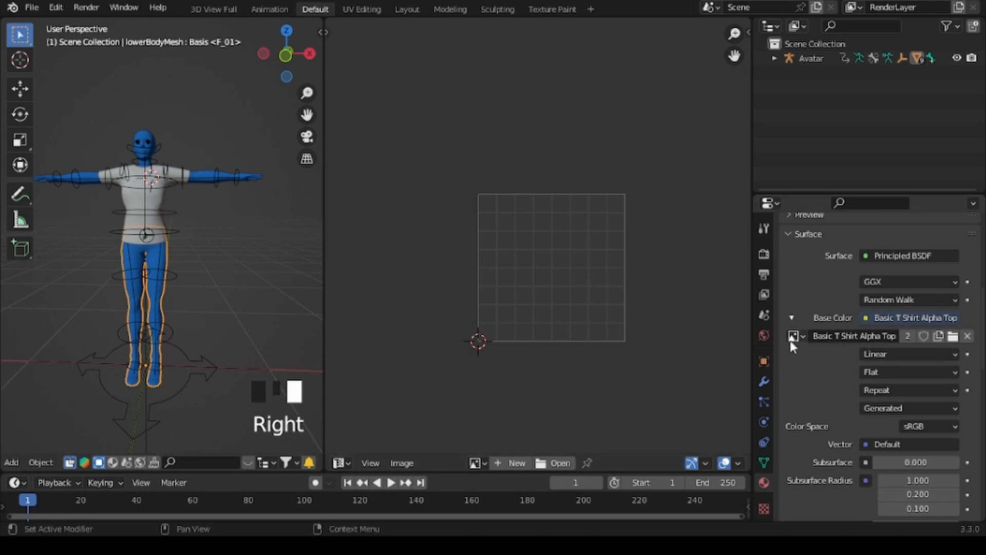
right_click(158, 194)
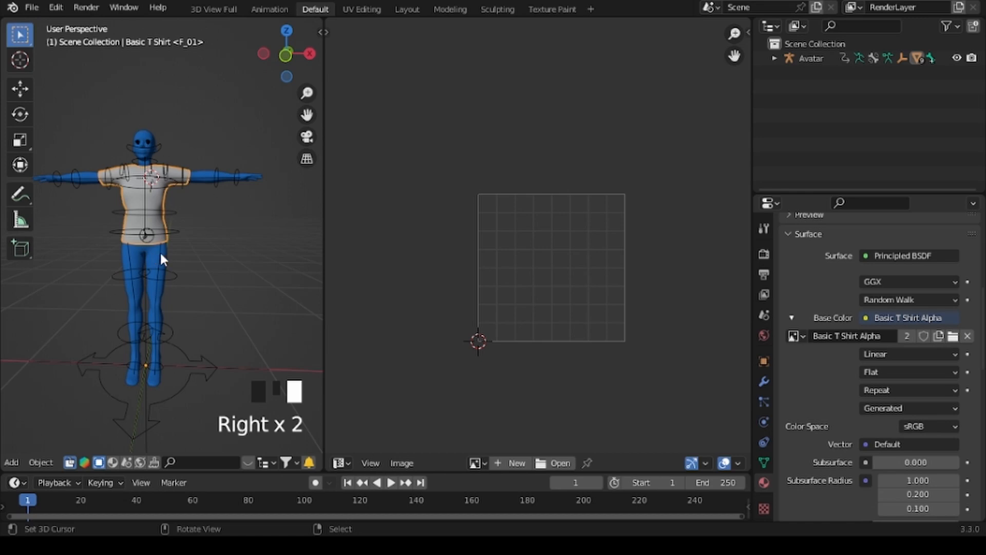
middle_drag(205, 266, 166, 260)
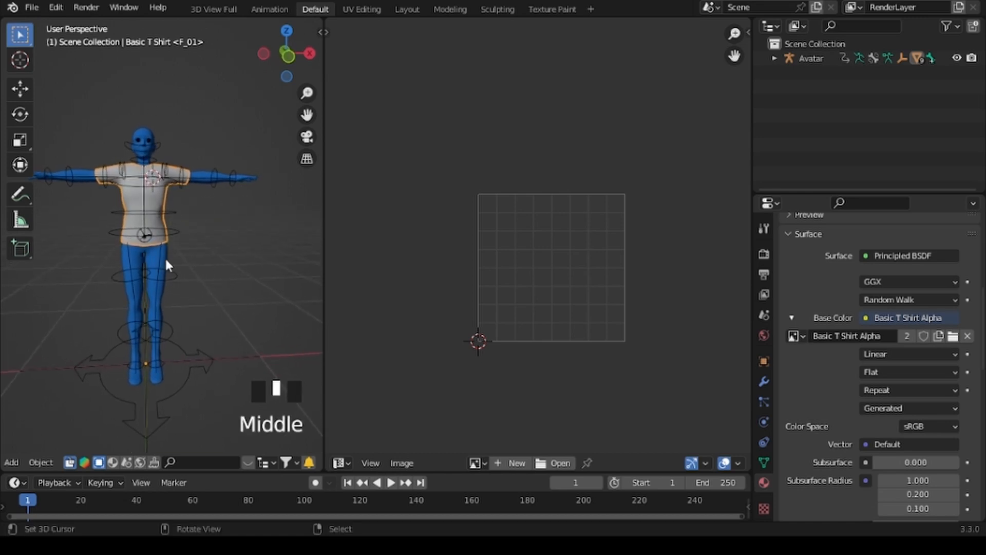
right_click(165, 263)
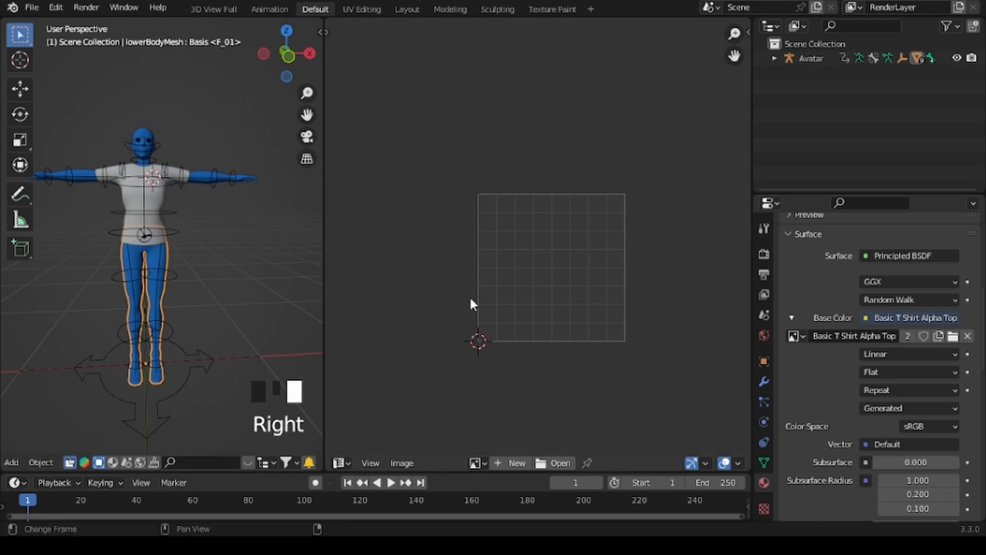
scroll(868, 274, up, 10)
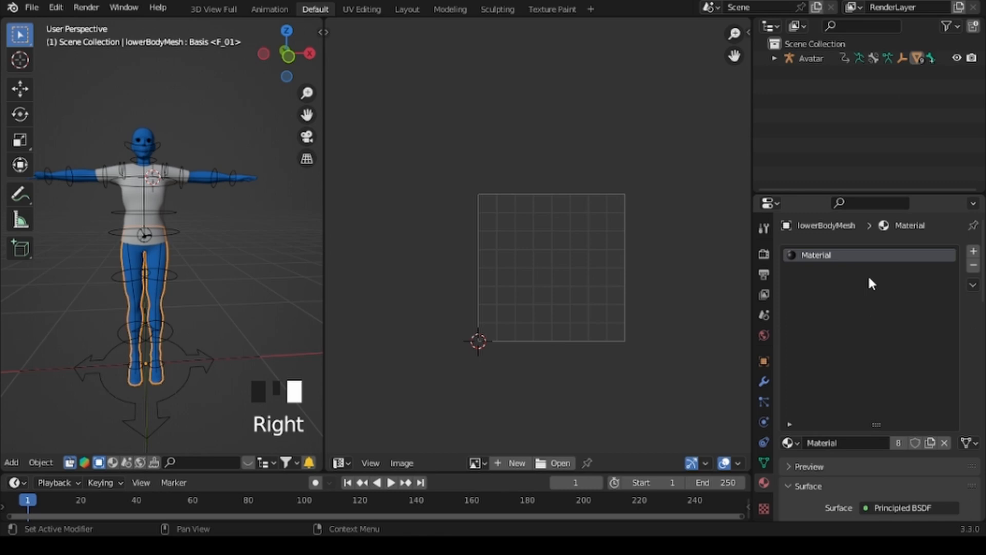
click(973, 251)
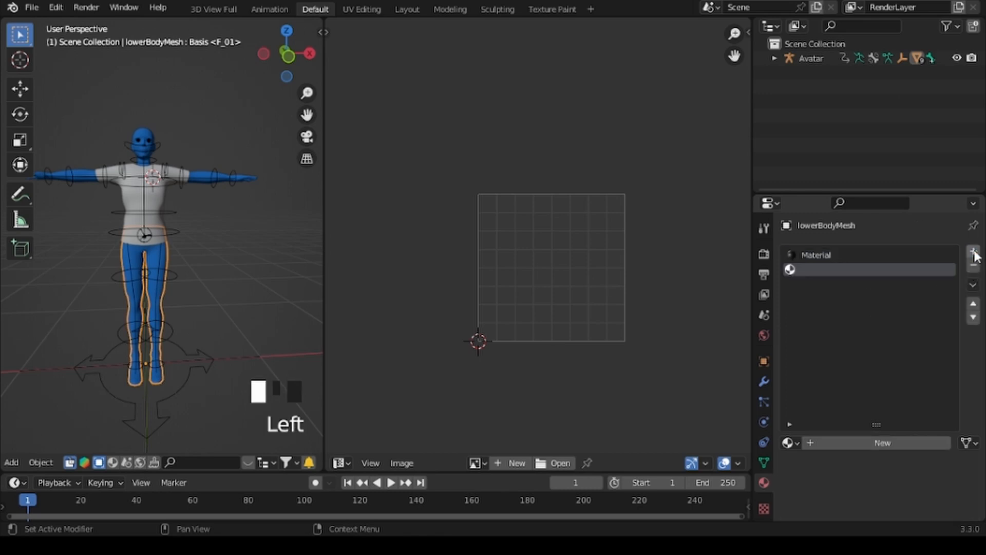
click(830, 441)
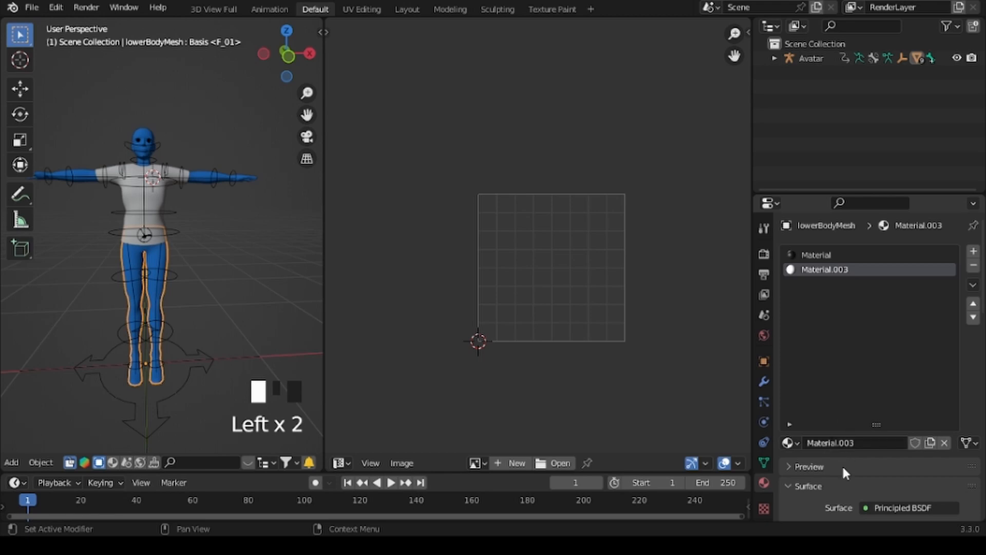
Set the new lowerBodyMesh material's Base Color to an Image Texture using the Basic T Shirt Alpha Bottom image.
scroll(842, 467, down, 7)
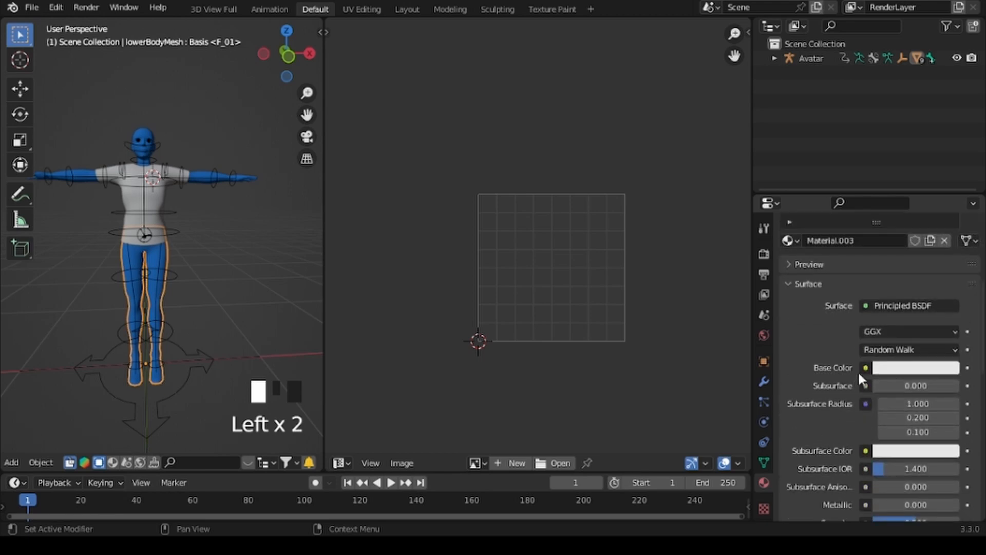
click(866, 368)
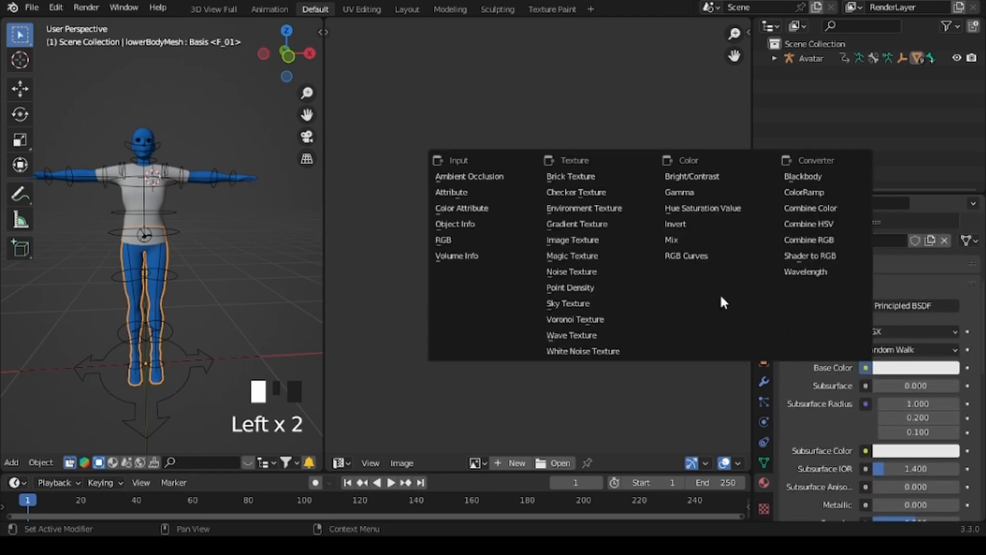
click(579, 239)
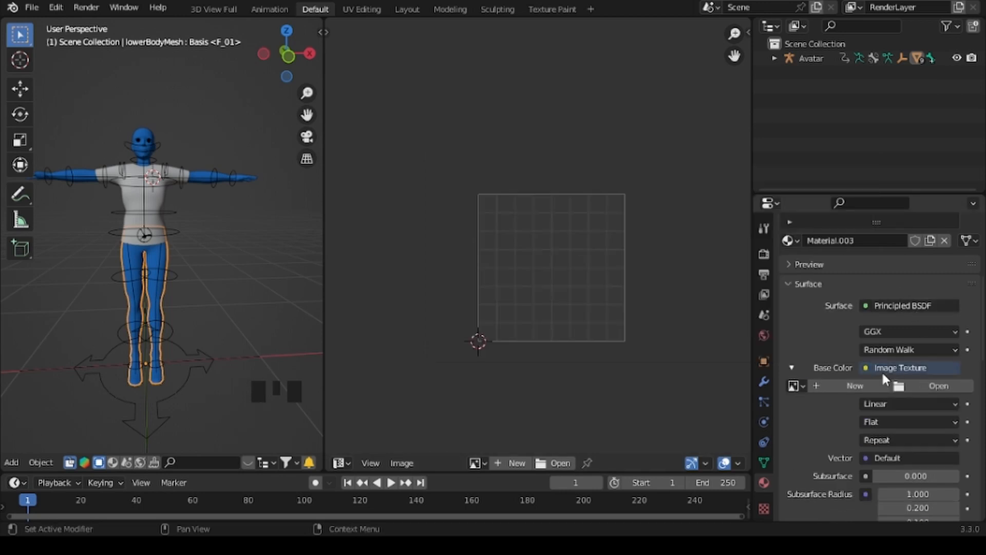
click(795, 386)
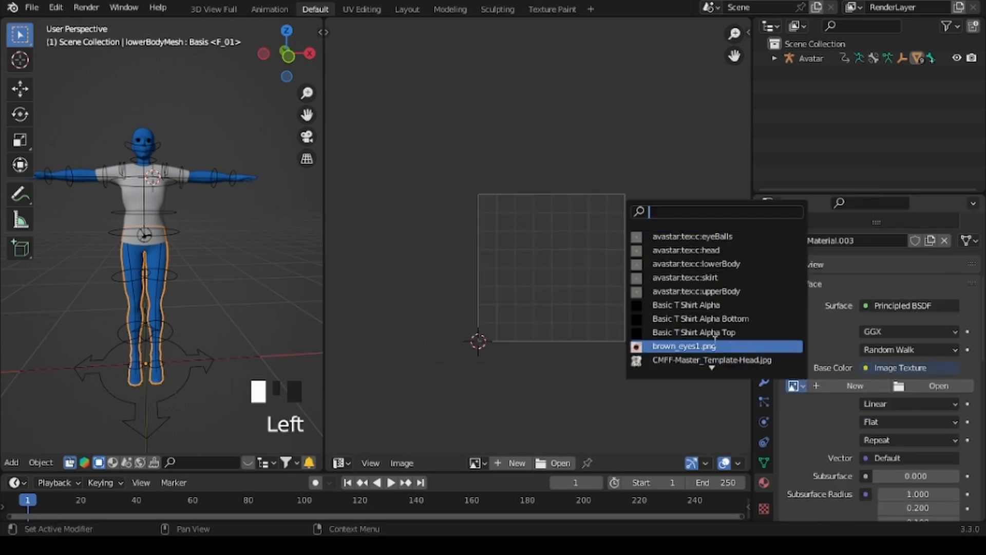
click(669, 318)
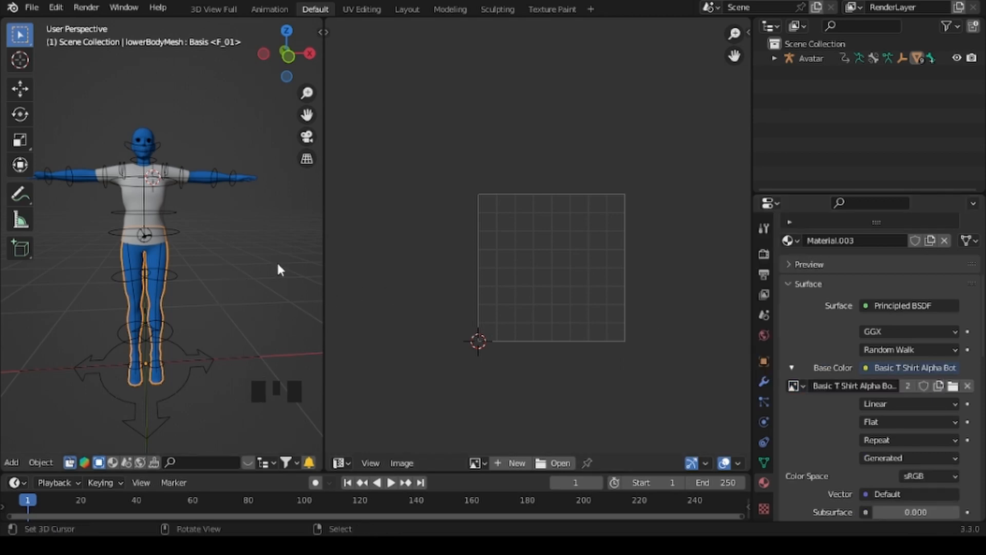
Widen the 3D view, select the Basic T Shirt plus the upperBodyMesh as active object, and start a Combined bake.
drag(326, 256, 436, 259)
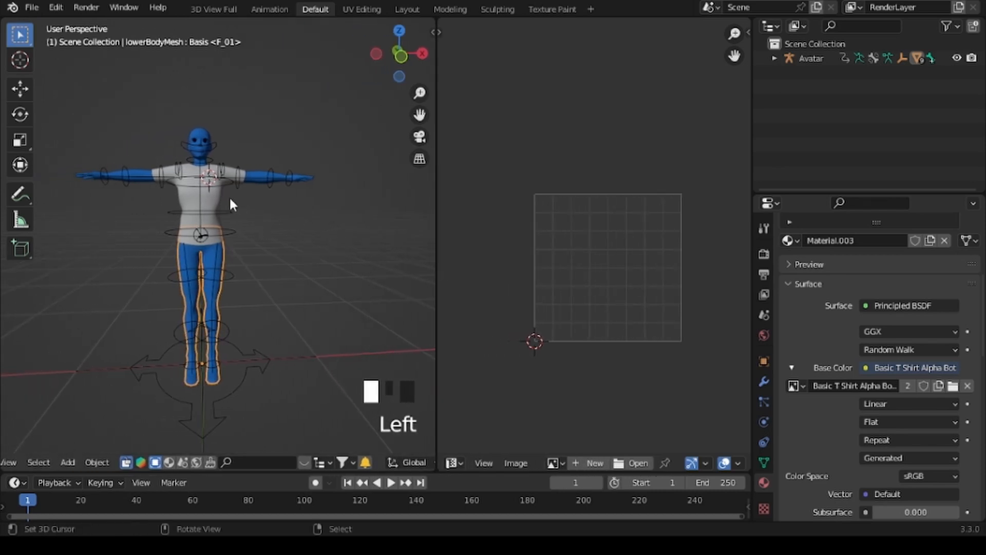
right_click(210, 199)
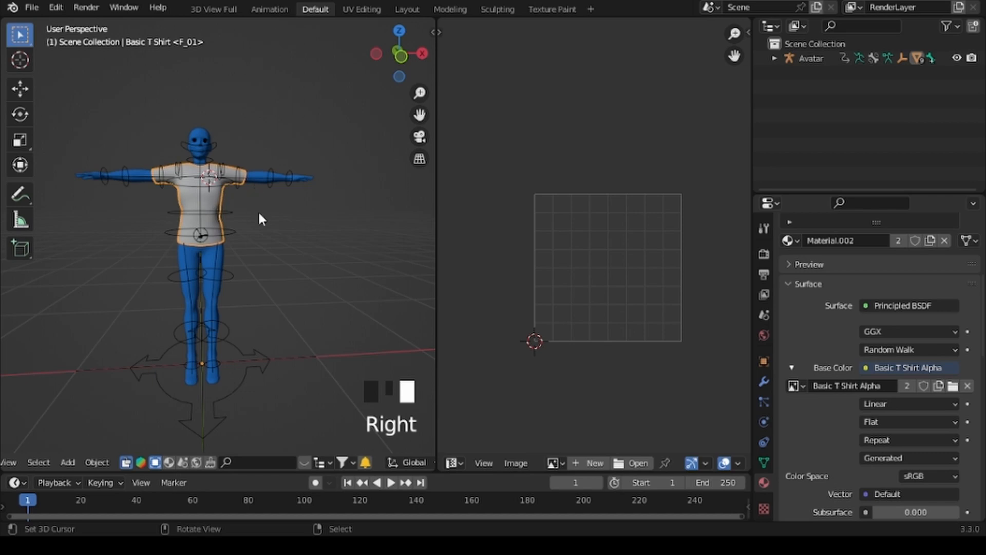
scroll(260, 213, up, 1)
shift+right_click(267, 168)
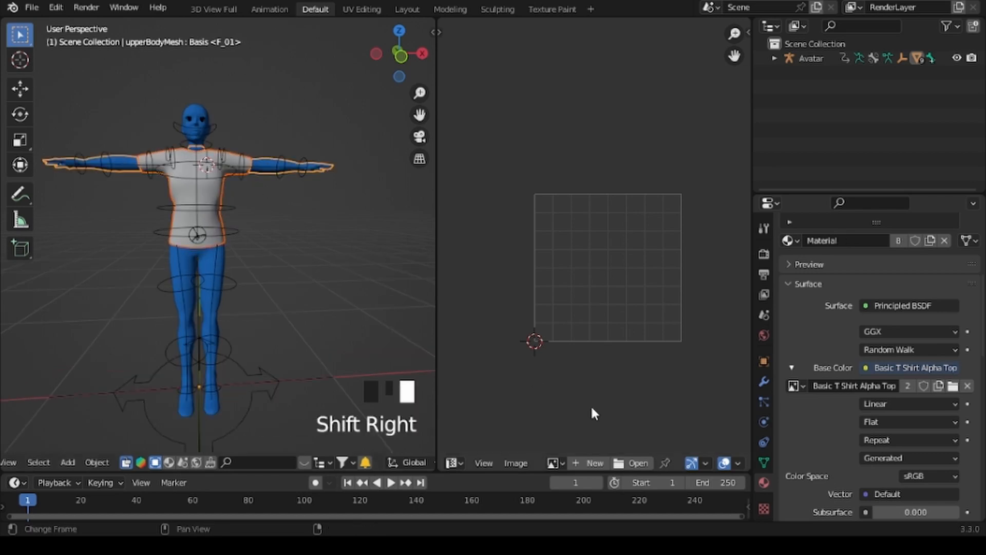
click(763, 253)
scroll(834, 387, down, 8)
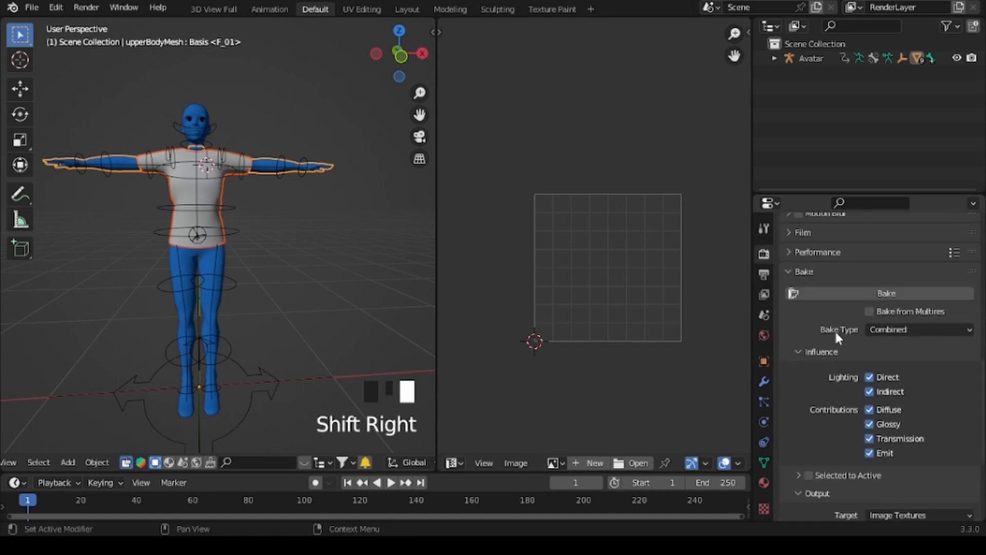
click(825, 295)
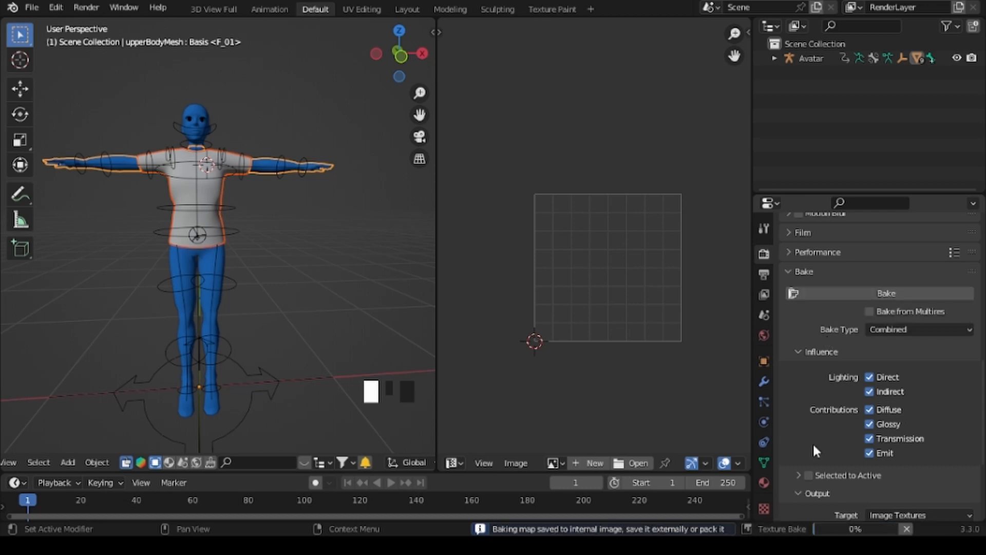
Select the upperBodyMesh, add the Basic T Shirt to the selection as active object, and run the Combined bake.
scroll(590, 335, down, 2)
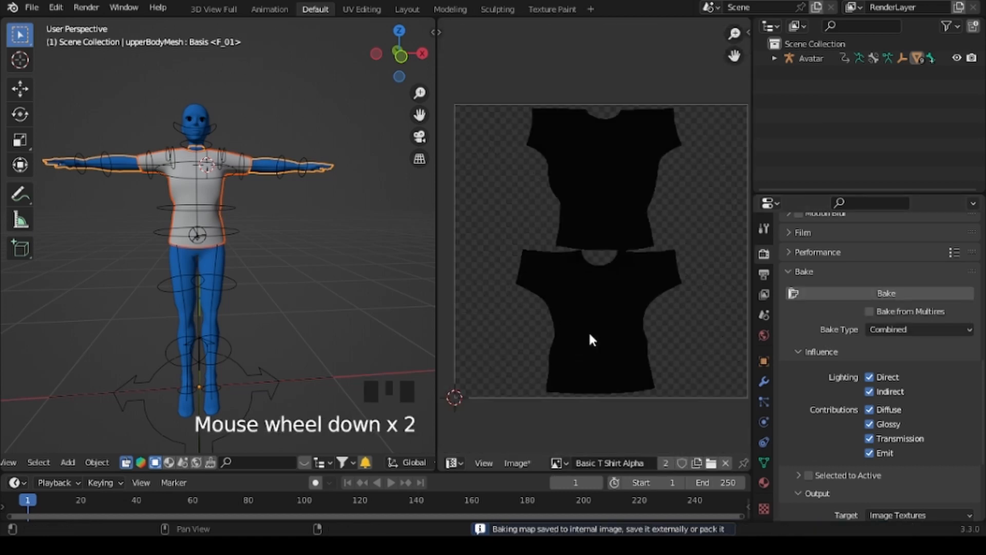
right_click(263, 156)
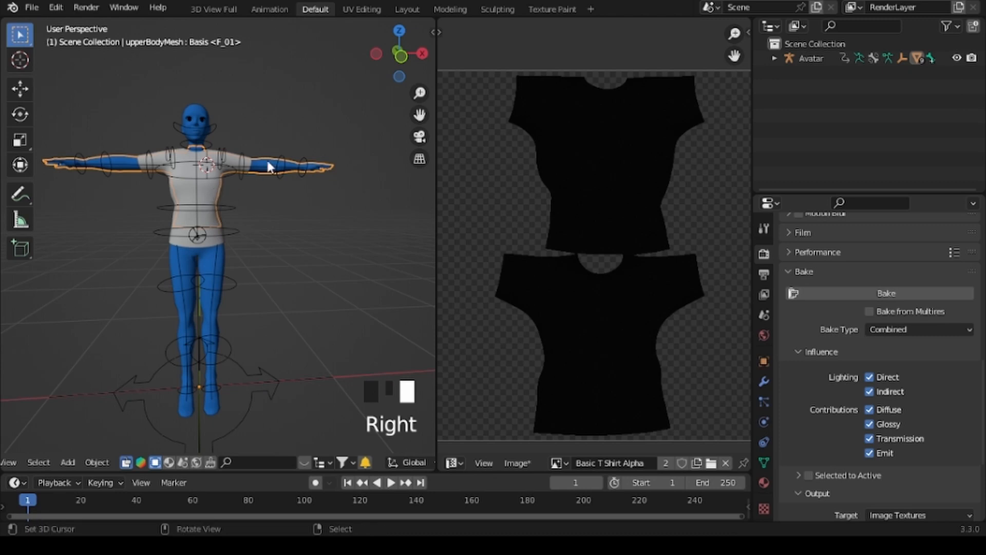
shift+right_click(210, 190)
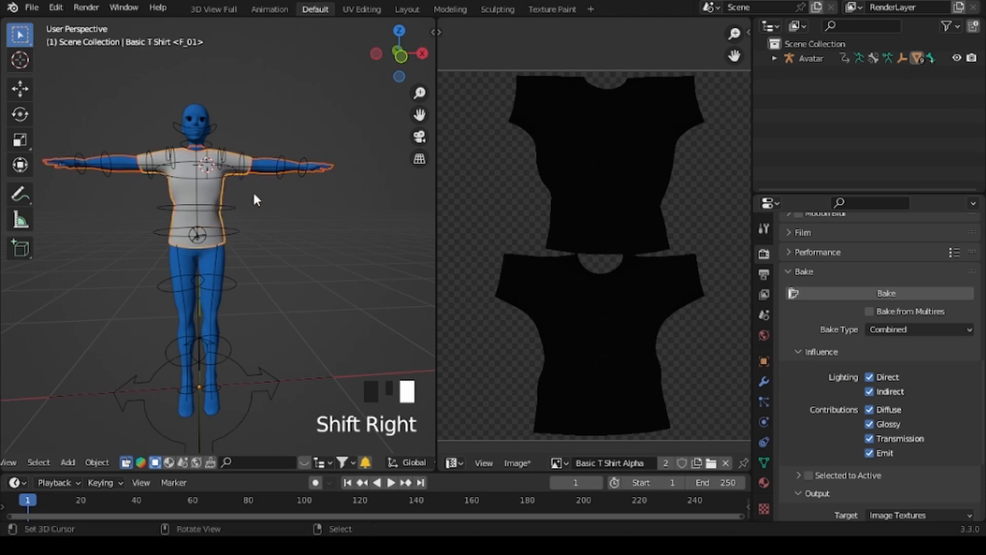
click(857, 289)
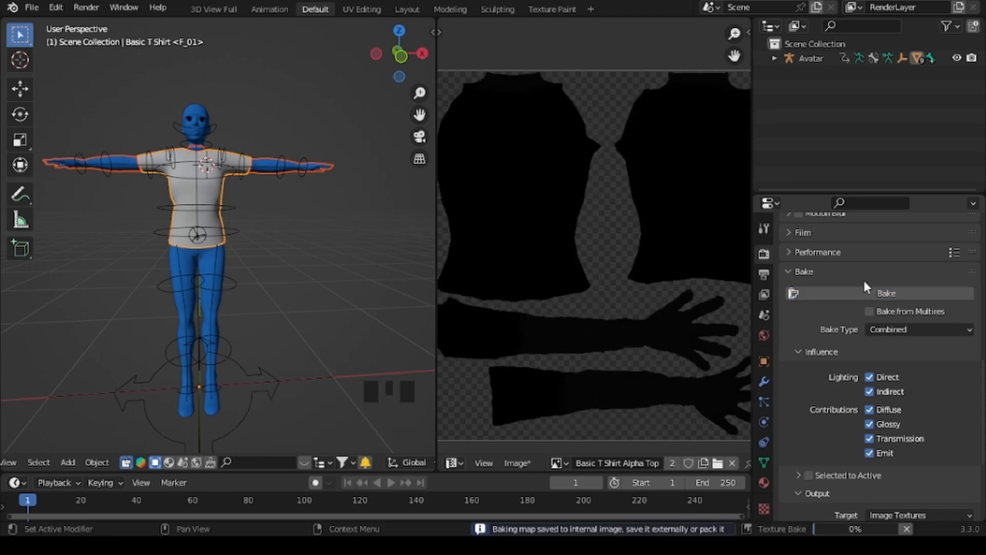
scroll(578, 300, down, 2)
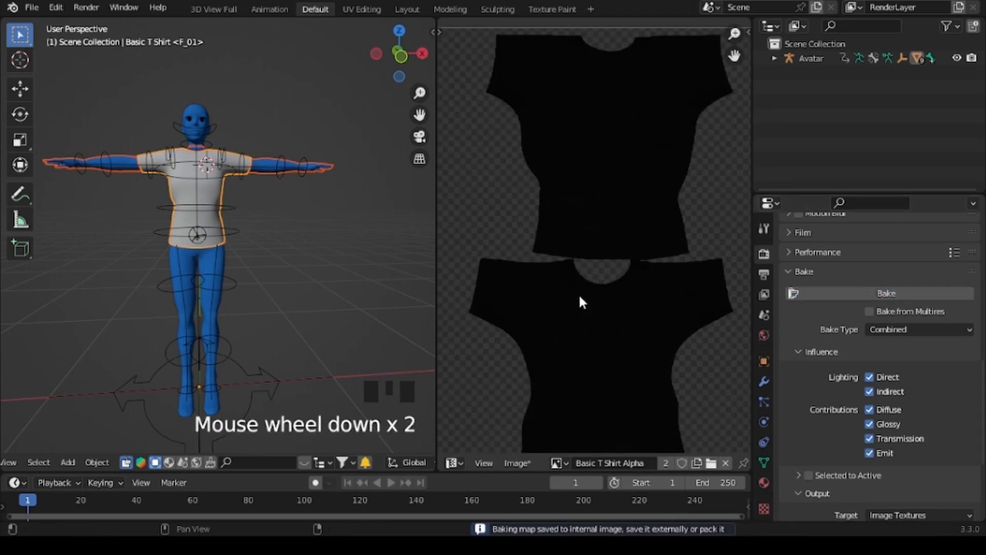
Examine the upperBodyMesh's UV layout in Edit Mode and its baked top alpha image, ending in Object Mode.
right_click(268, 160)
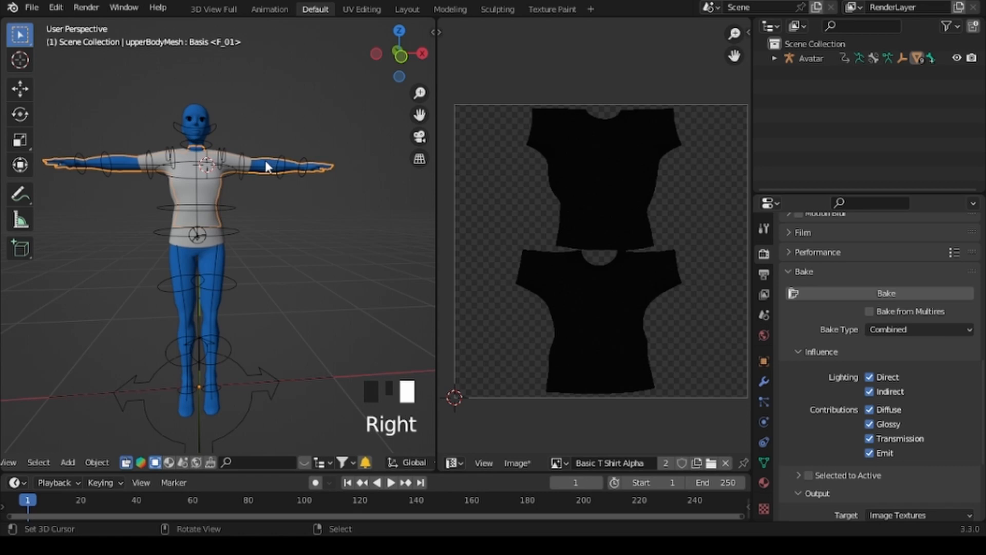
key(Tab)
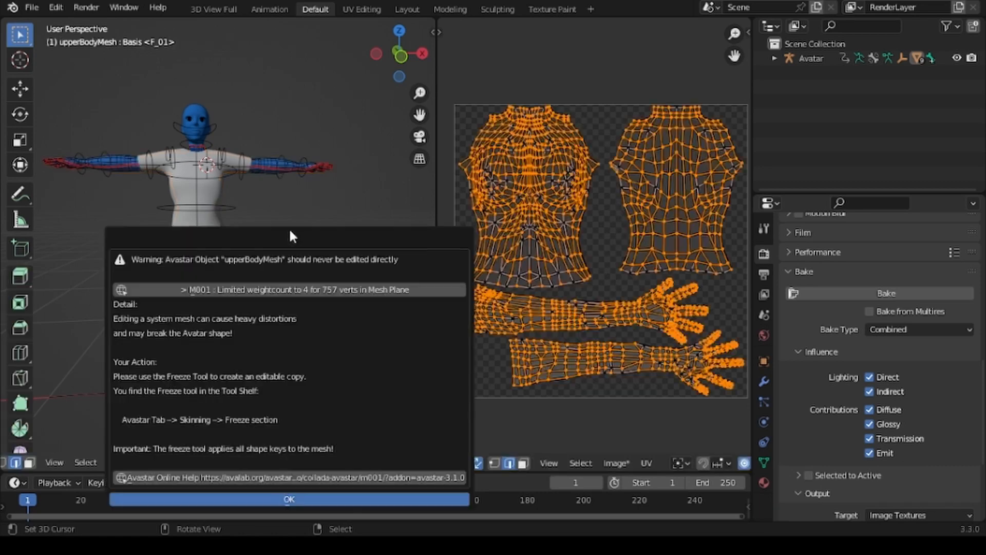
click(282, 501)
scroll(319, 272, down, 1)
scroll(320, 272, up, 1)
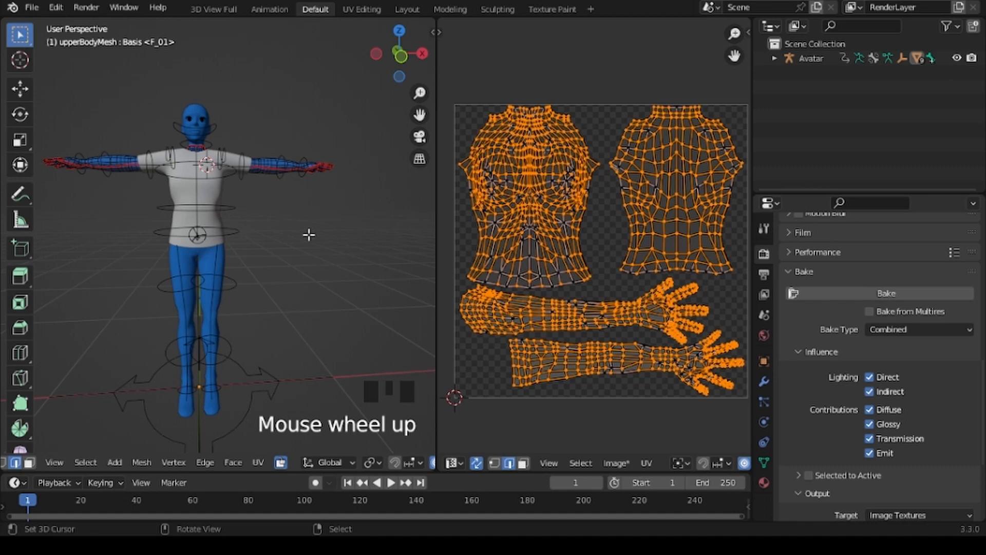
key(Tab)
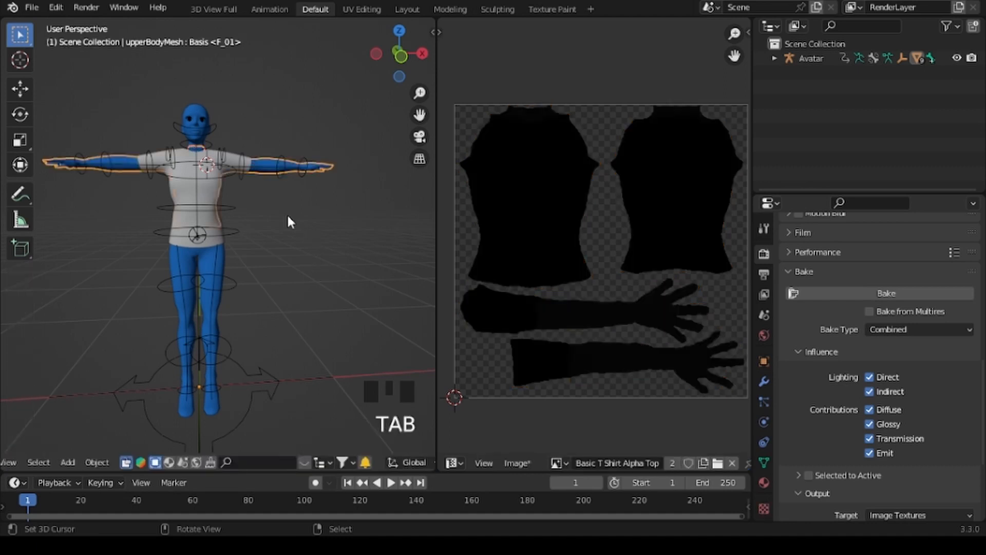
Repeat the Combined bake with the upperBodyMesh selected and the Basic T Shirt as active object.
shift+right_click(214, 189)
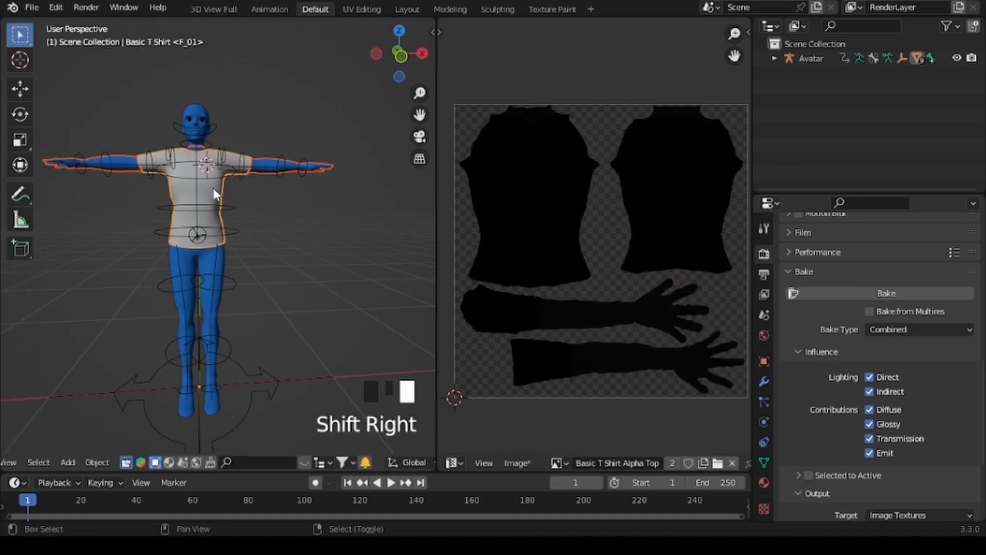
click(846, 293)
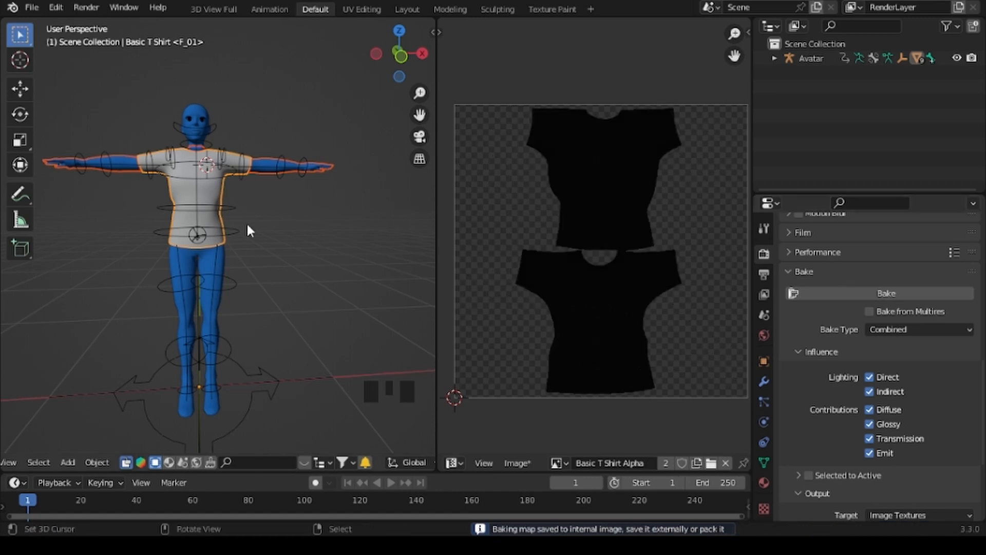
right_click(257, 174)
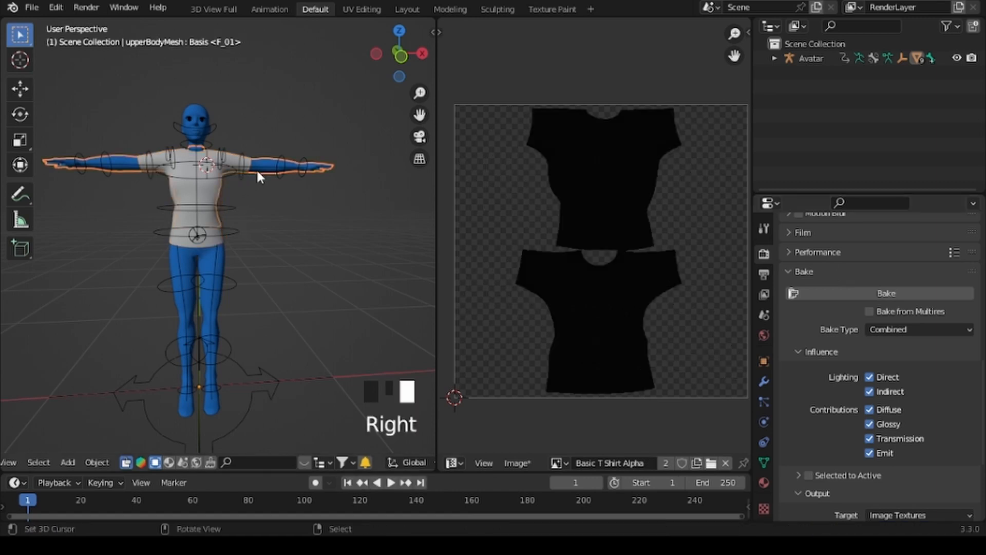
shift+right_click(211, 185)
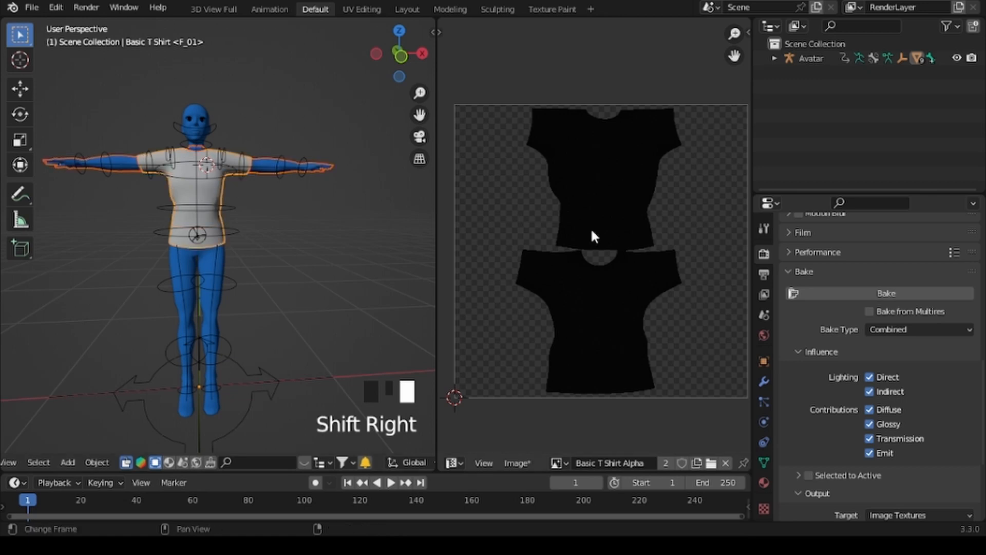
click(857, 292)
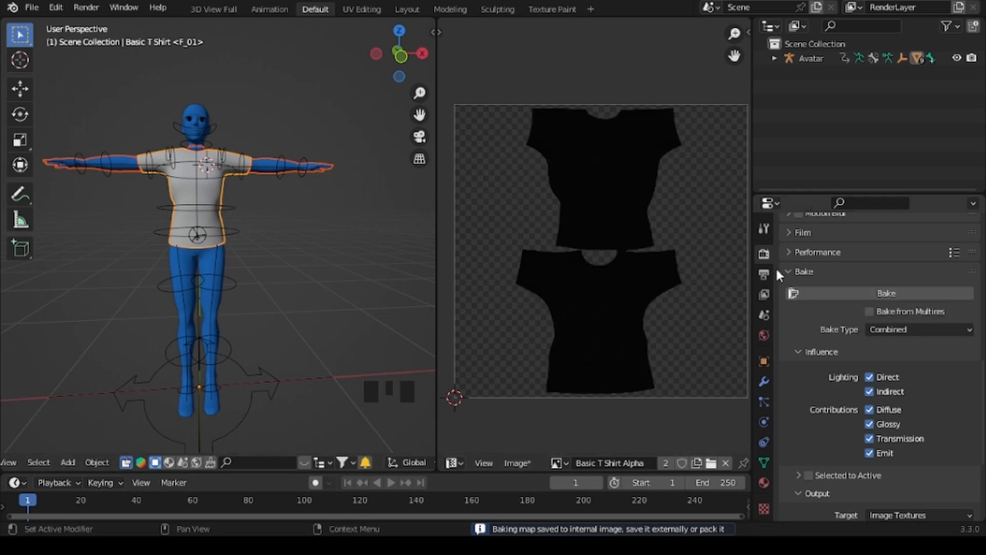
Display the upperBodyMesh's baked texture and save the Basic T Shirt Alpha Top image.
right_click(263, 173)
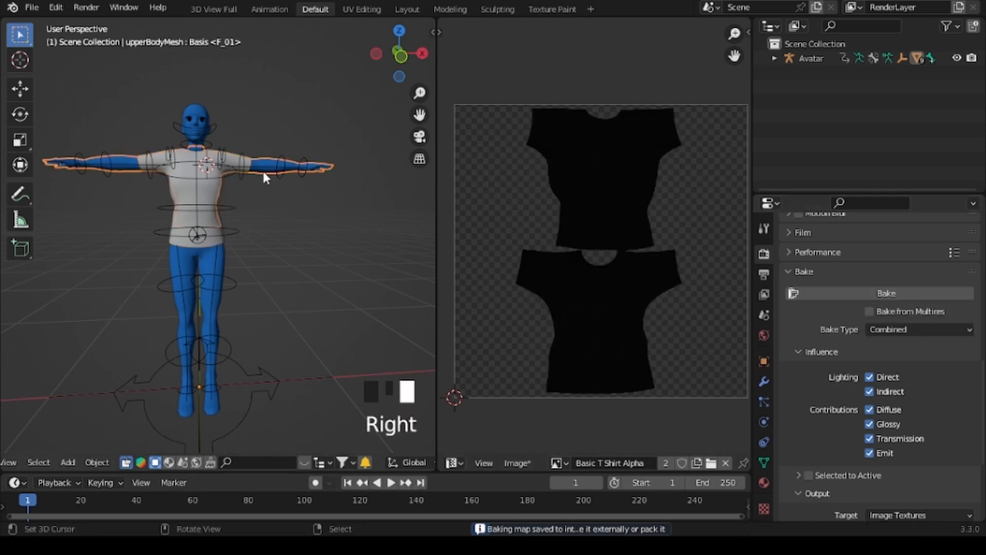
key(Tab)
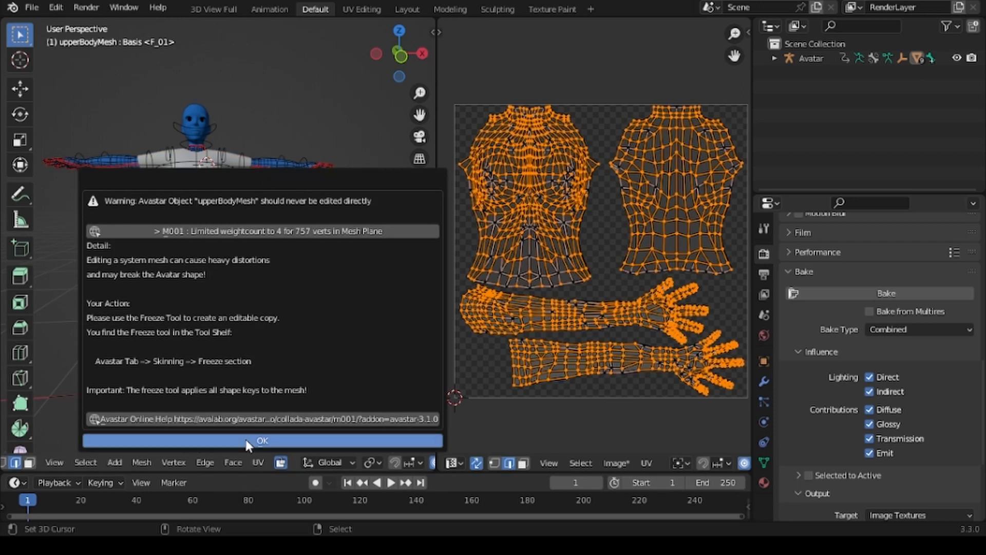
key(Tab)
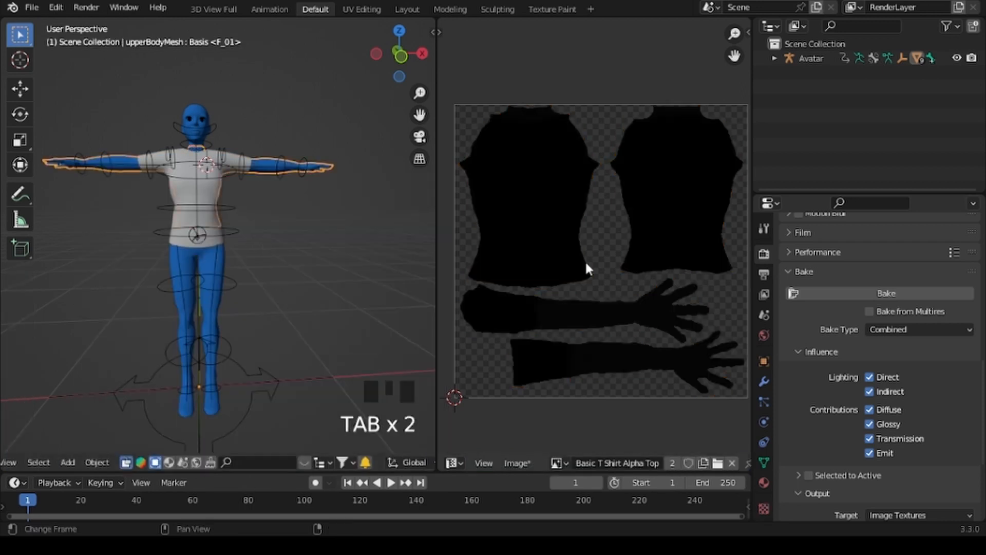
click(518, 463)
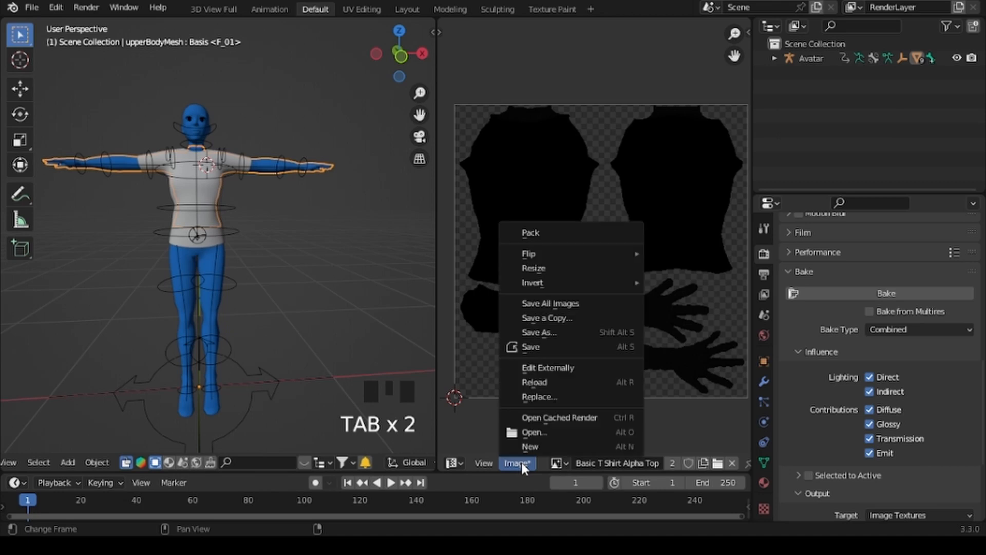
click(548, 346)
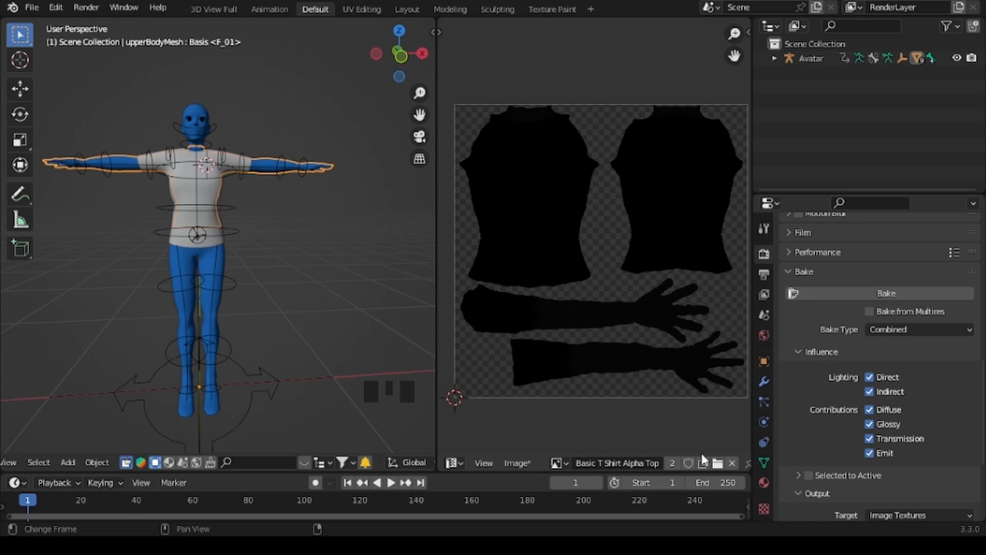
key(alt+s)
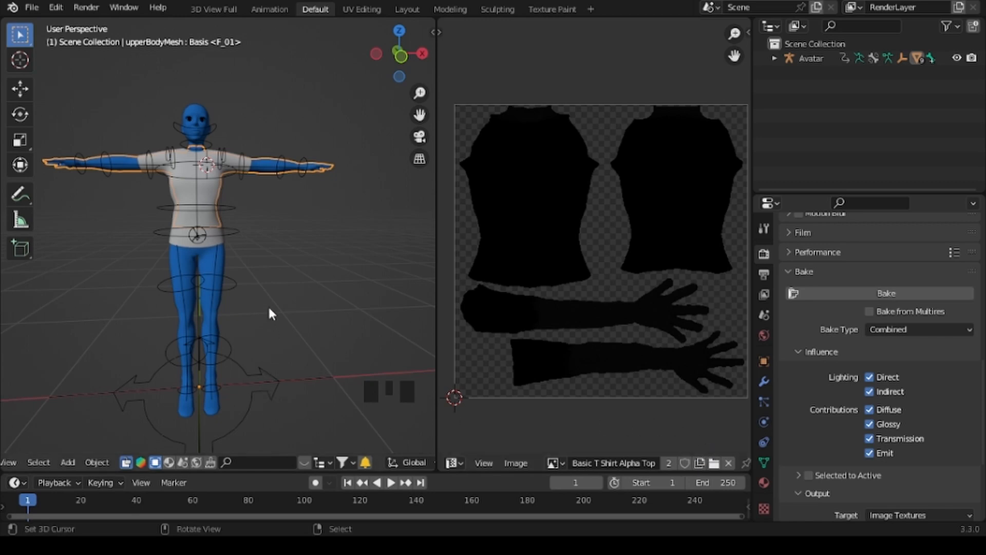
Select all of the lowerBodyMesh's geometry in Edit Mode, then bake Combined in Object Mode with the Basic T Shirt added as active object.
right_click(222, 264)
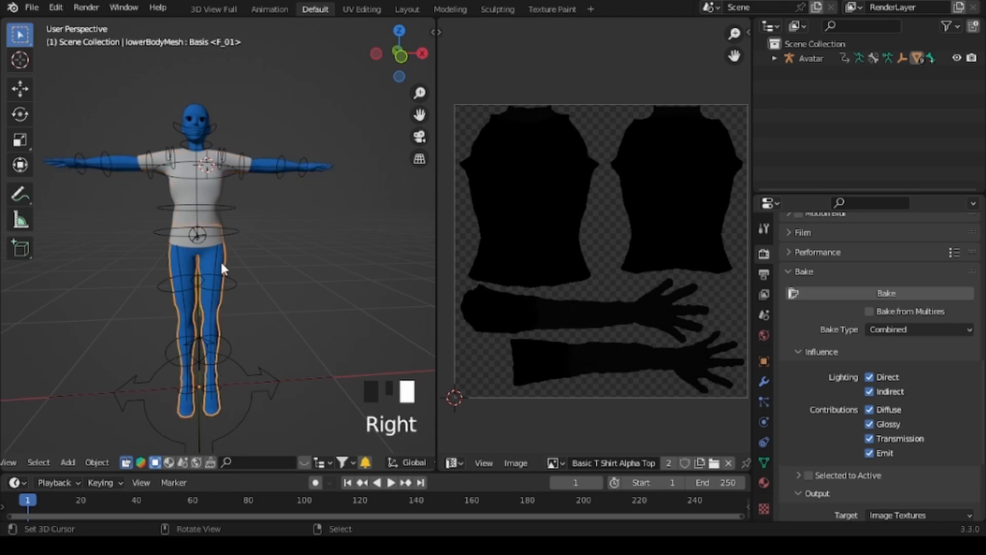
key(Tab)
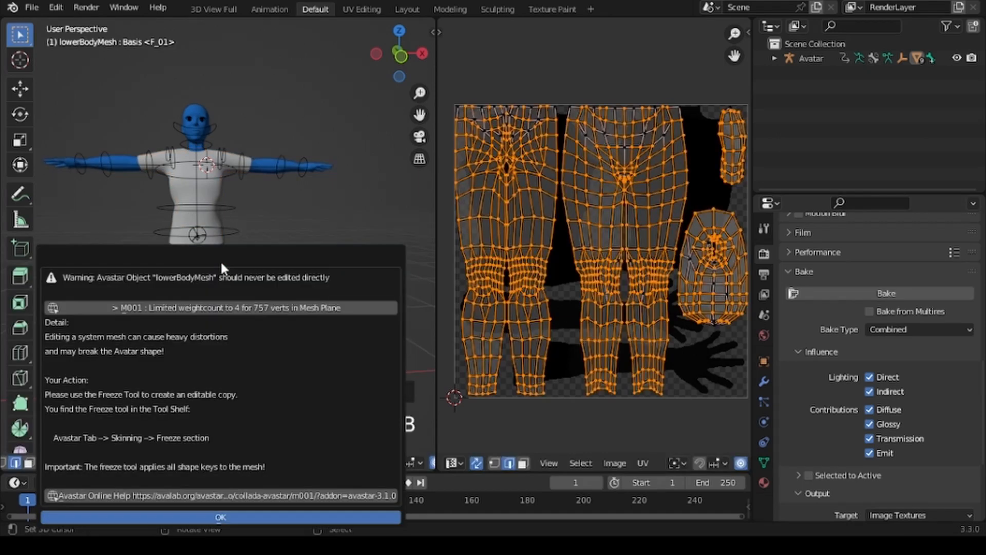
click(209, 515)
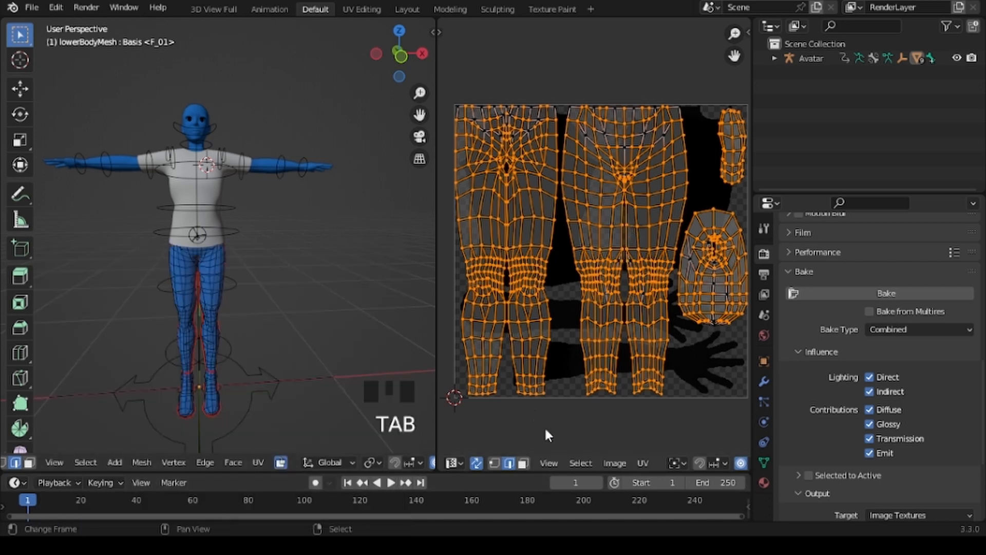
click(620, 463)
click(620, 460)
key(a)
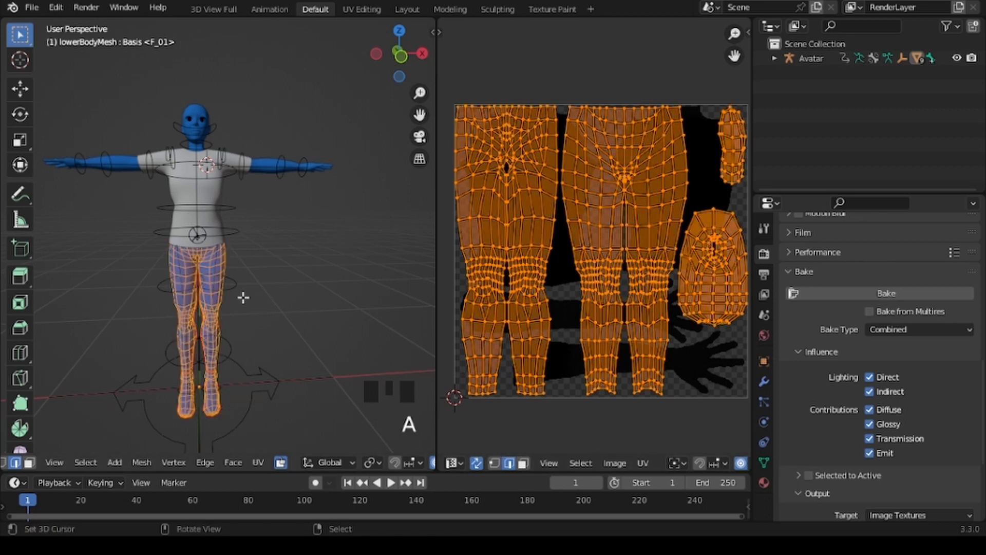
key(Tab)
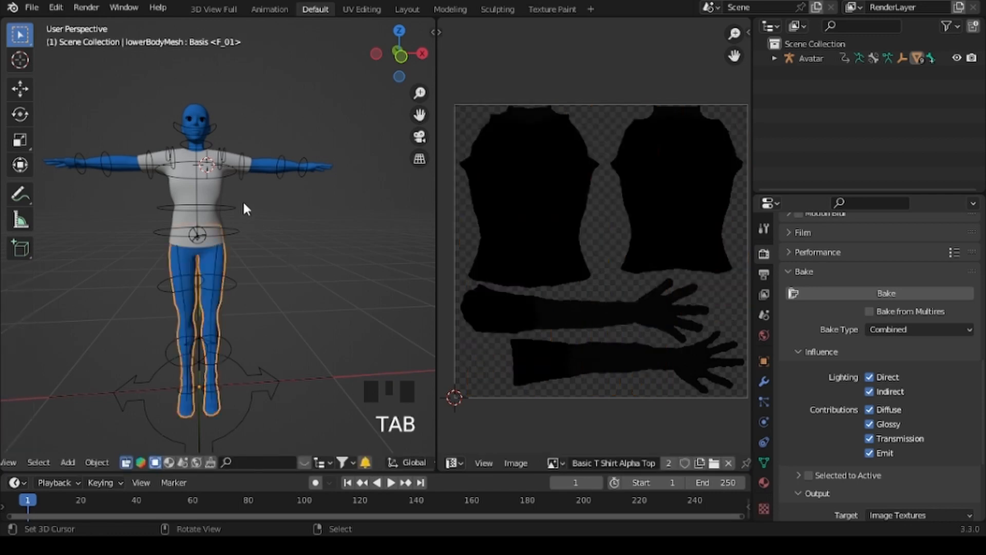
shift+right_click(217, 189)
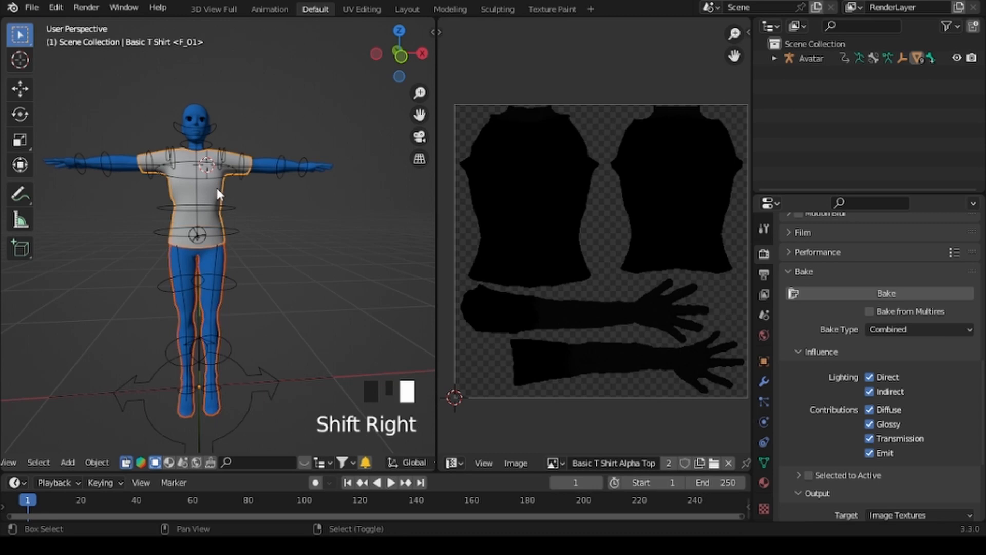
click(848, 292)
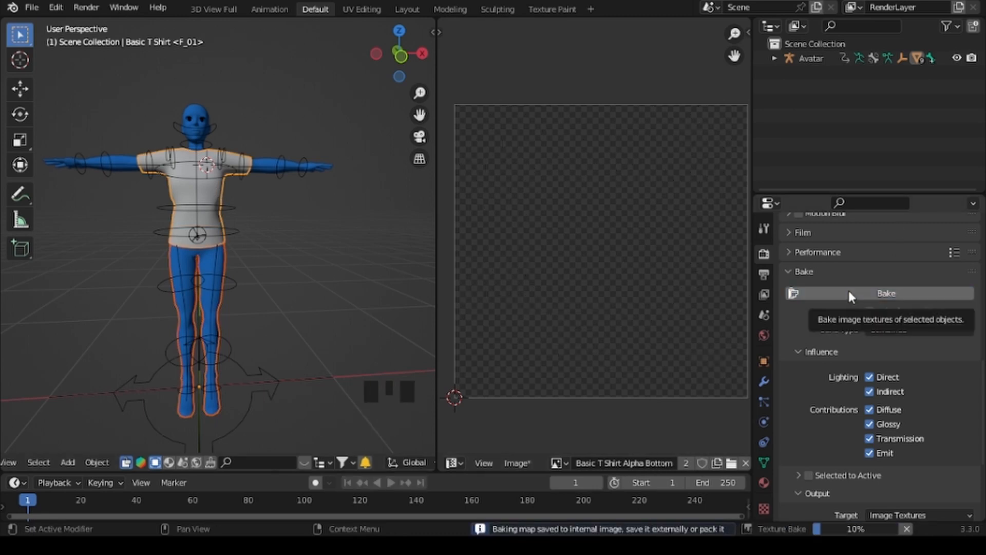
Put the lowerBodyMesh in Edit Mode and deselect all its geometry to examine the baked bottom alpha under the UV layout.
right_click(223, 260)
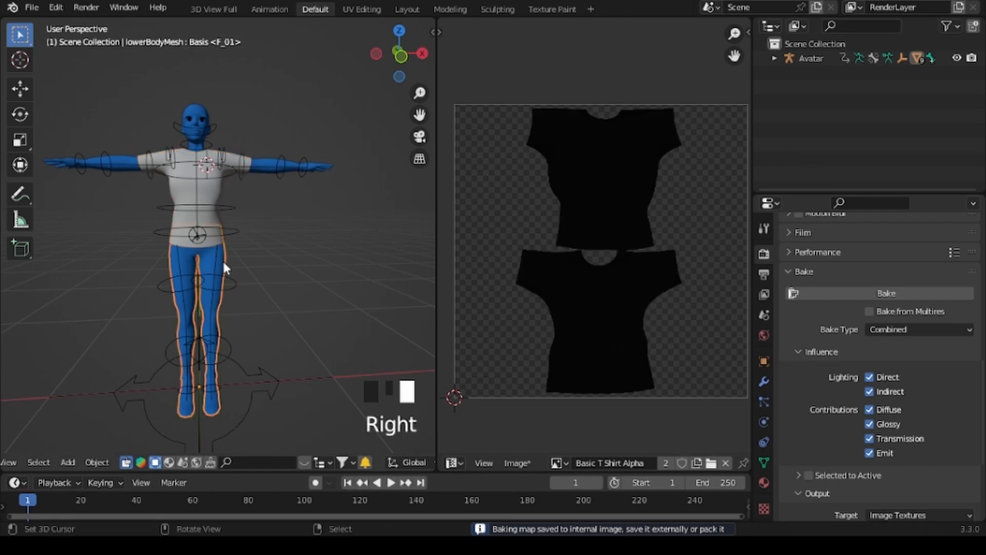
key(Tab)
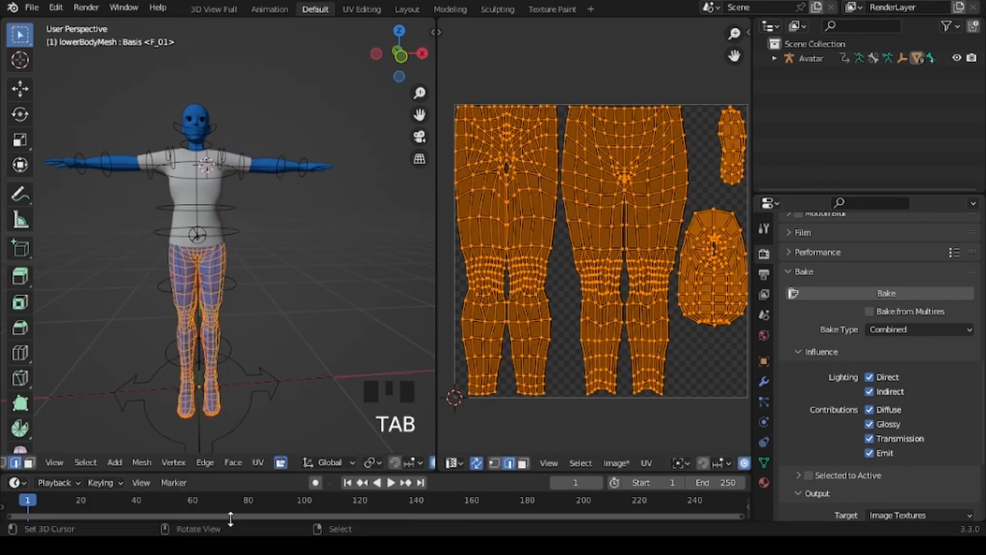
key(a)
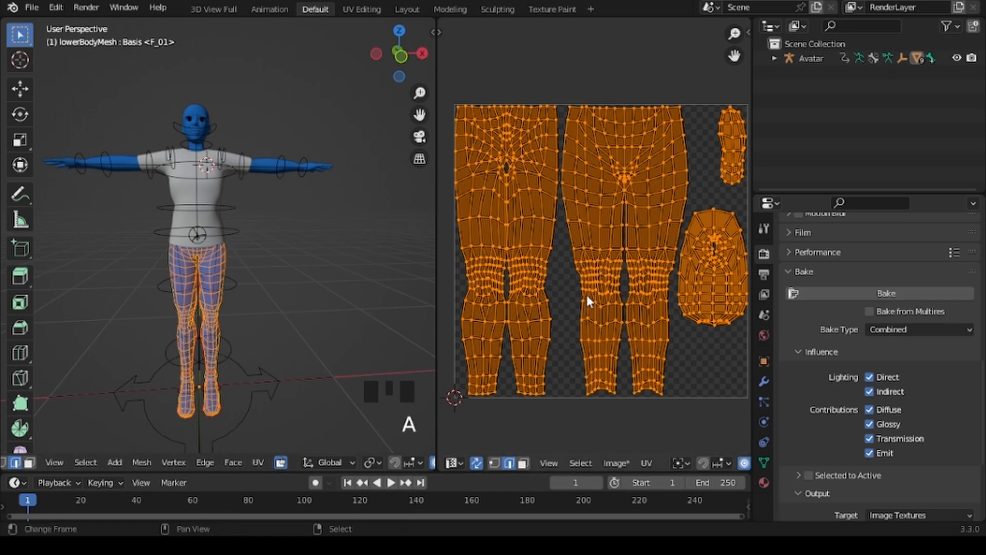
key(a)
key(a)
scroll(658, 266, down, 1)
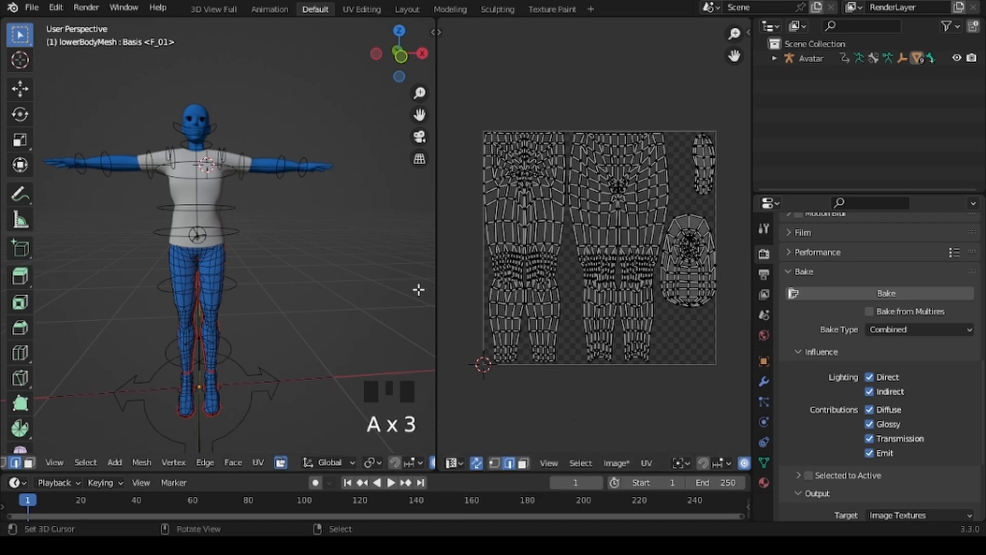
Assign Material.003 to all of the lowerBodyMesh's geometry and return to Object Mode.
scroll(900, 285, up, 10)
scroll(900, 286, up, 3)
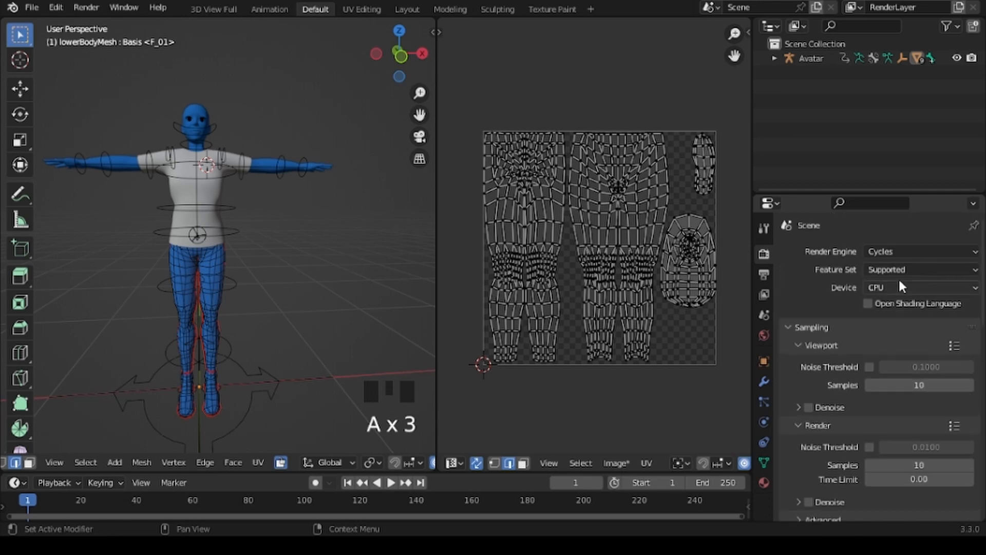
scroll(898, 286, down, 5)
scroll(898, 286, up, 5)
click(764, 228)
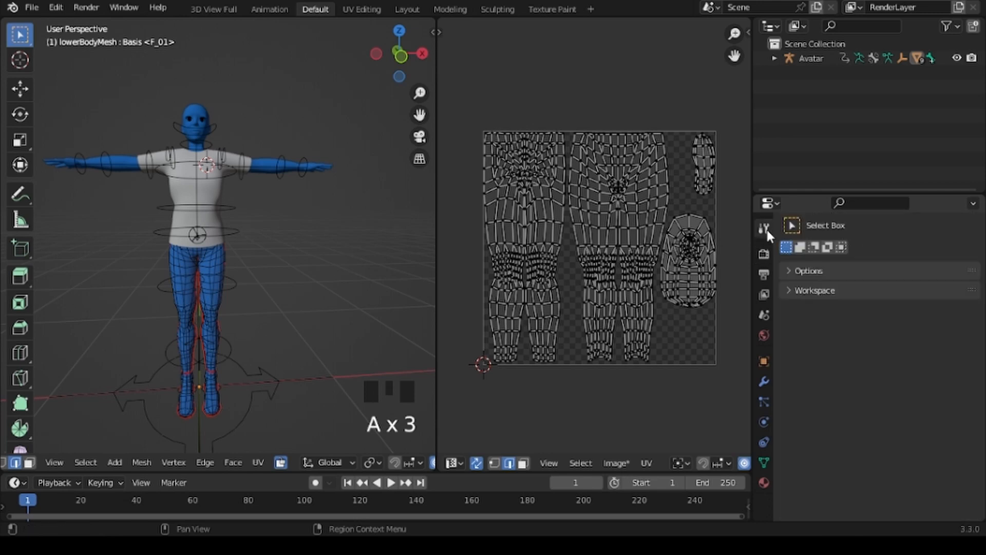
click(763, 273)
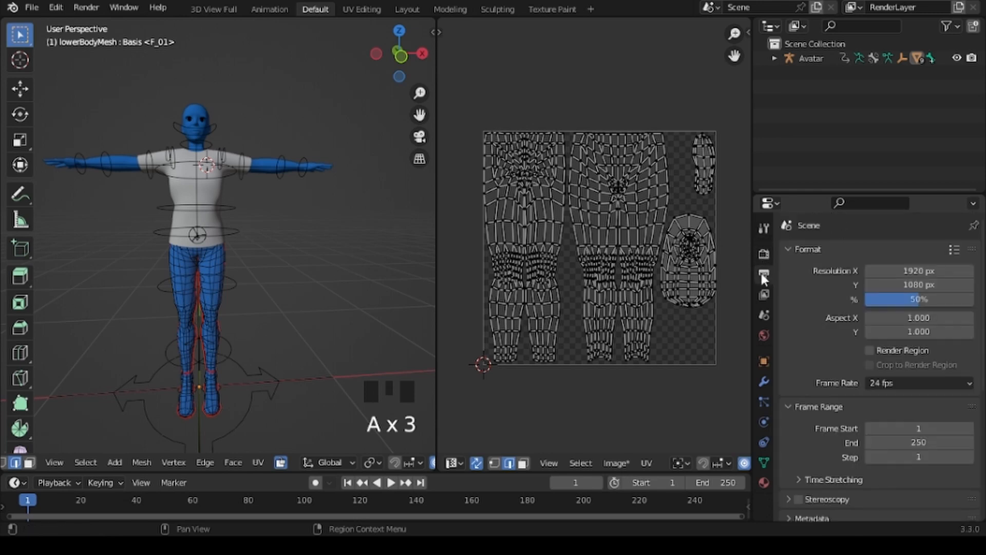
click(764, 483)
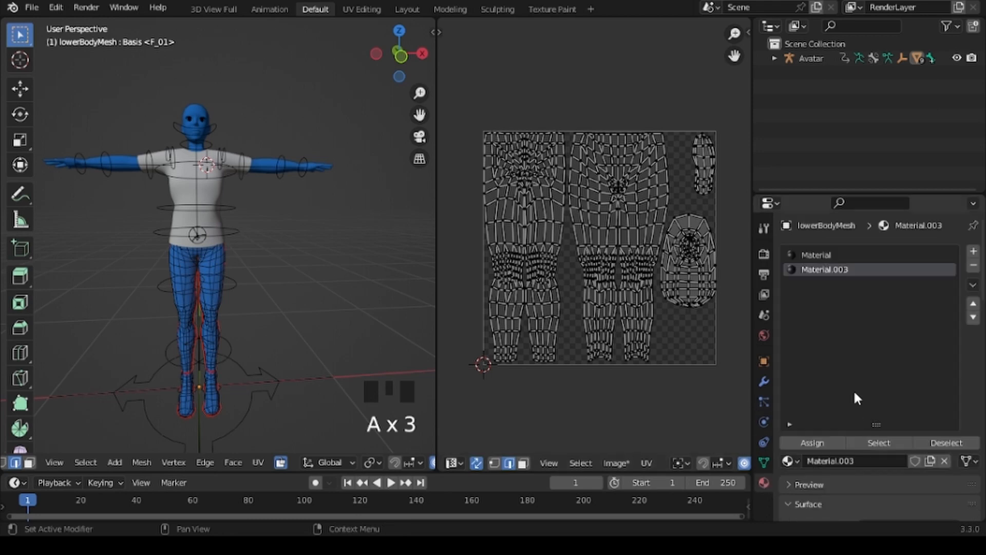
scroll(834, 354, down, 1)
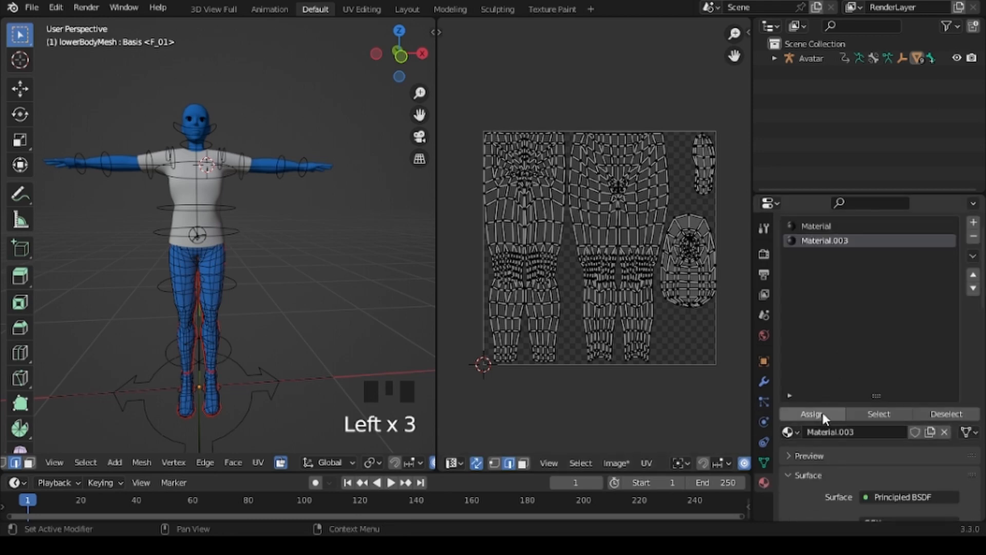
key(a)
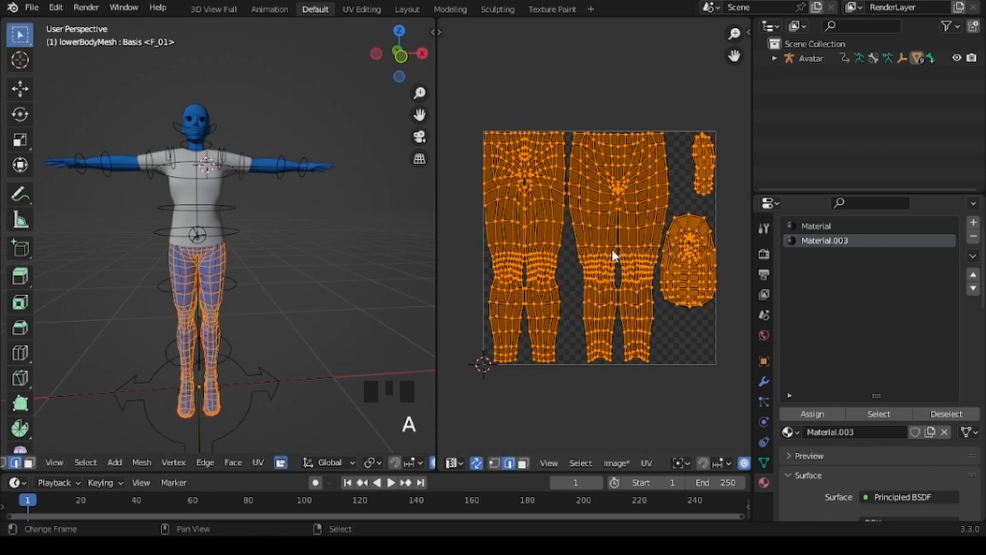
click(809, 414)
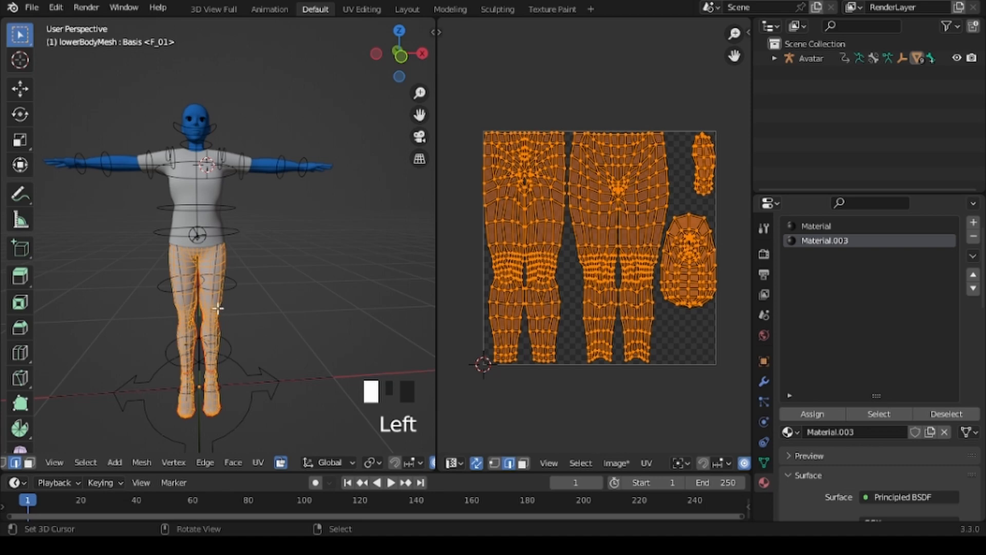
key(Tab)
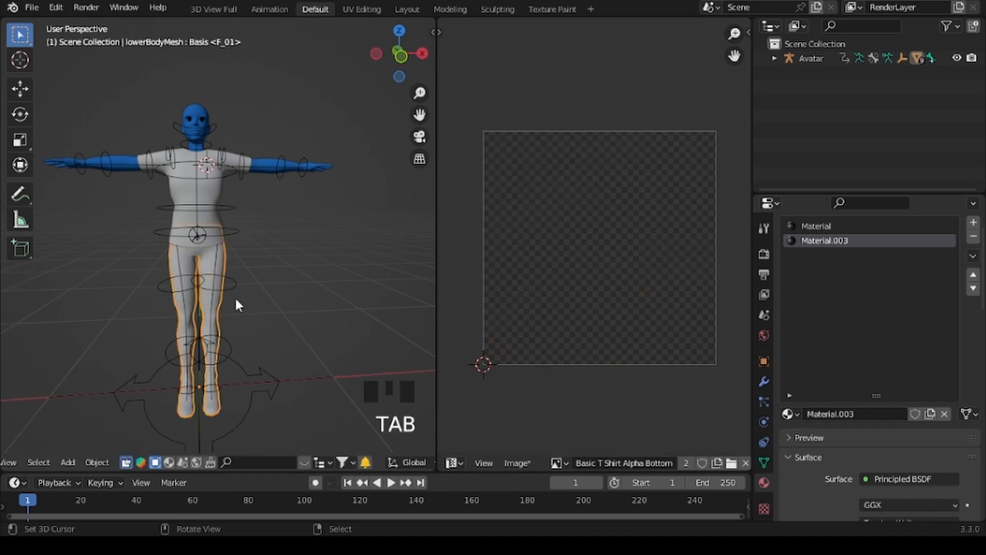
Bake Combined again with the lowerBodyMesh selected and the Basic T Shirt added as active object.
scroll(237, 294, up, 5)
scroll(241, 295, up, 3)
scroll(242, 293, down, 6)
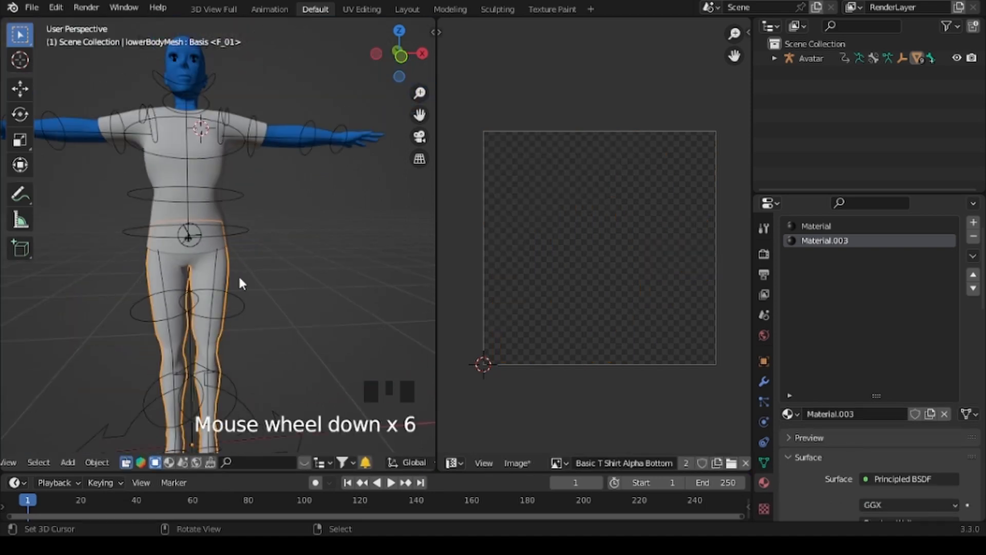
right_click(225, 276)
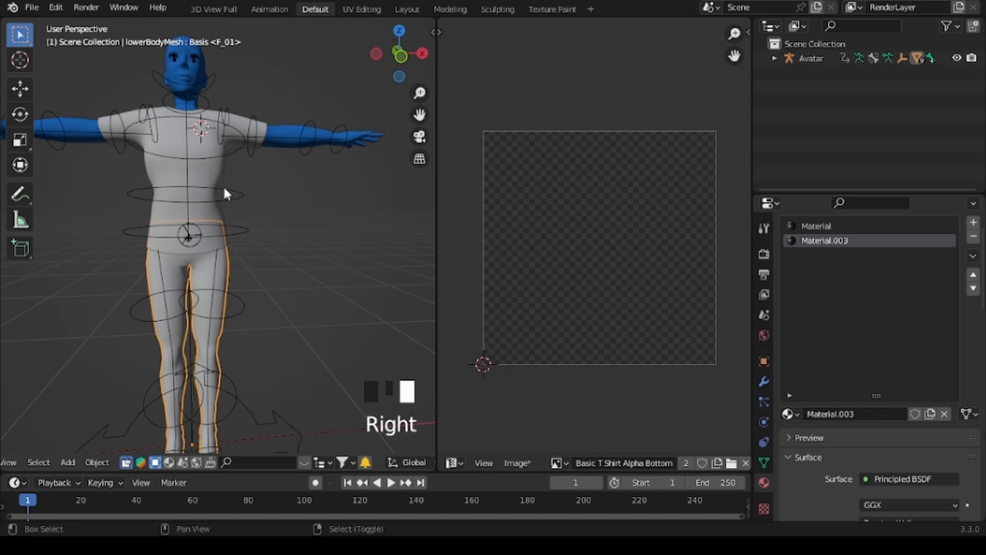
key(Tab)
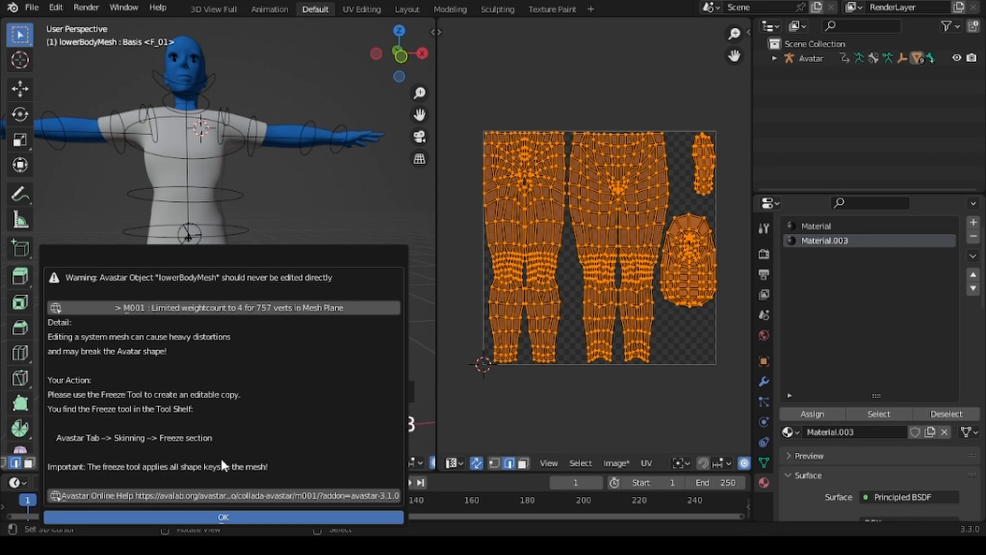
click(228, 513)
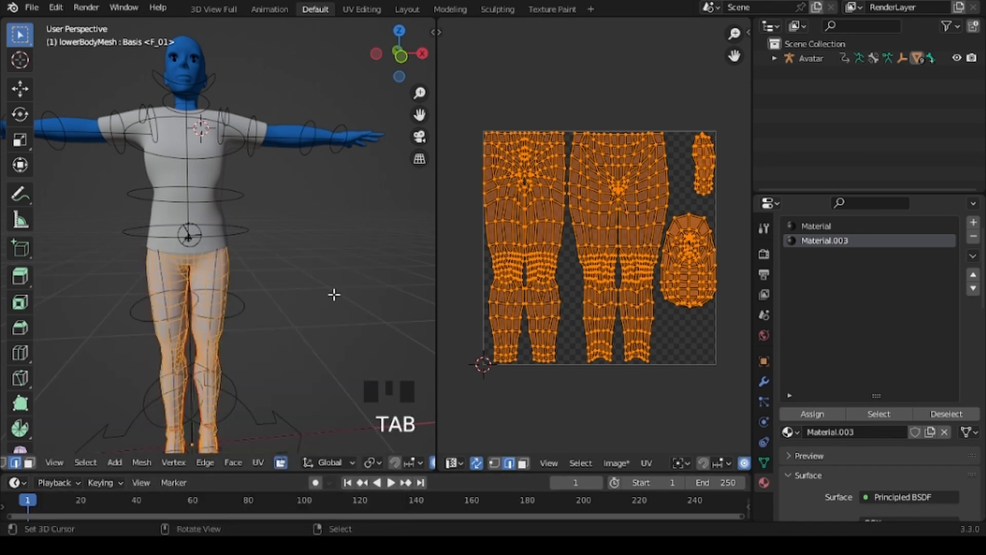
key(Tab)
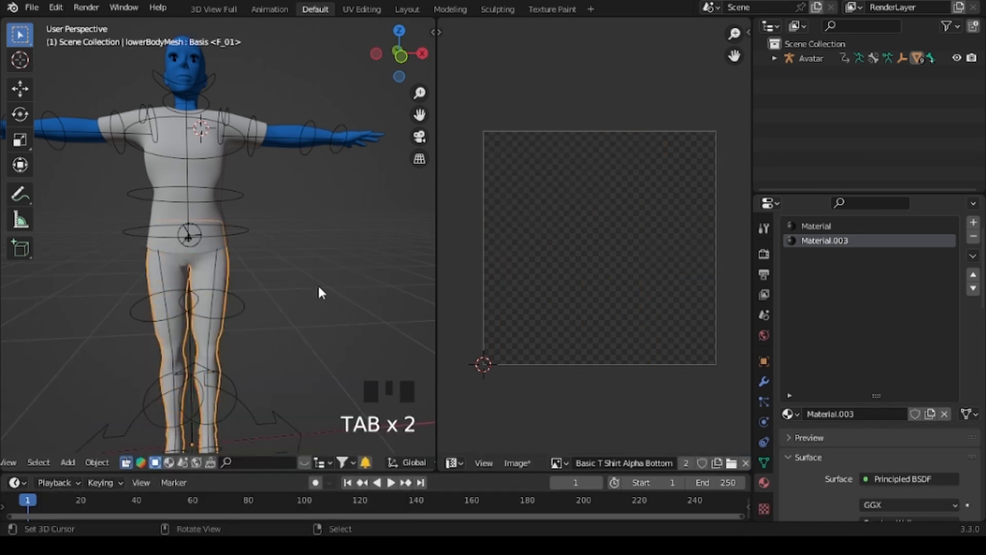
shift+right_click(207, 173)
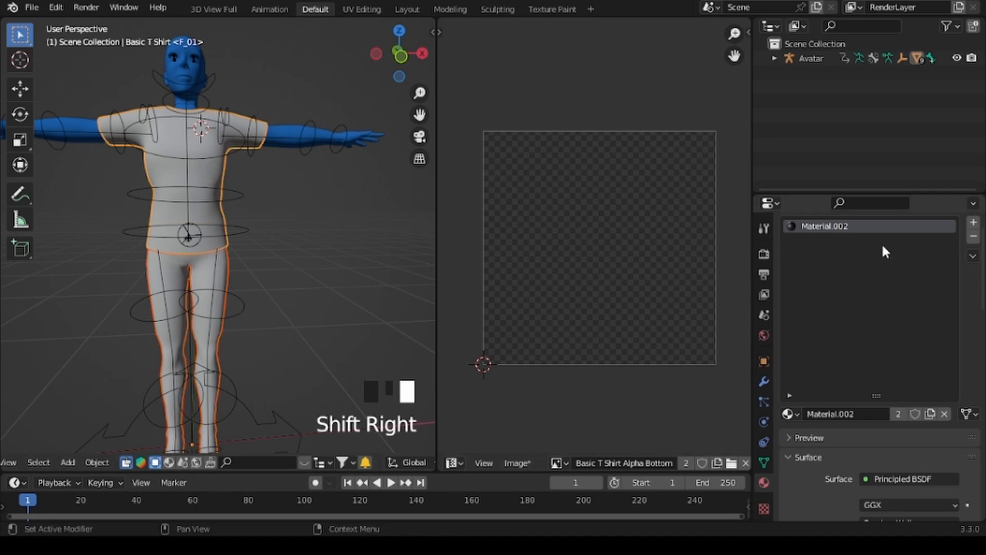
click(762, 259)
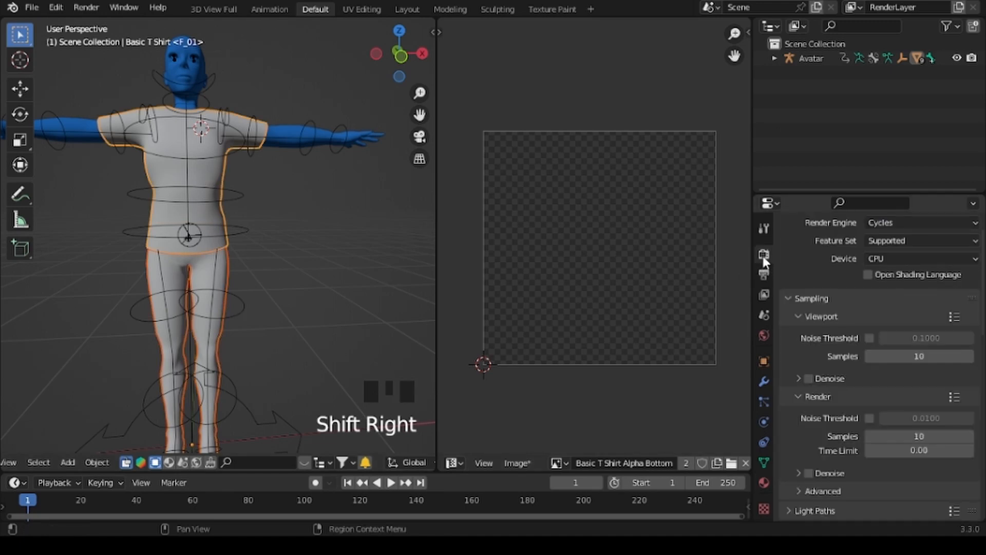
scroll(831, 380, down, 10)
click(825, 379)
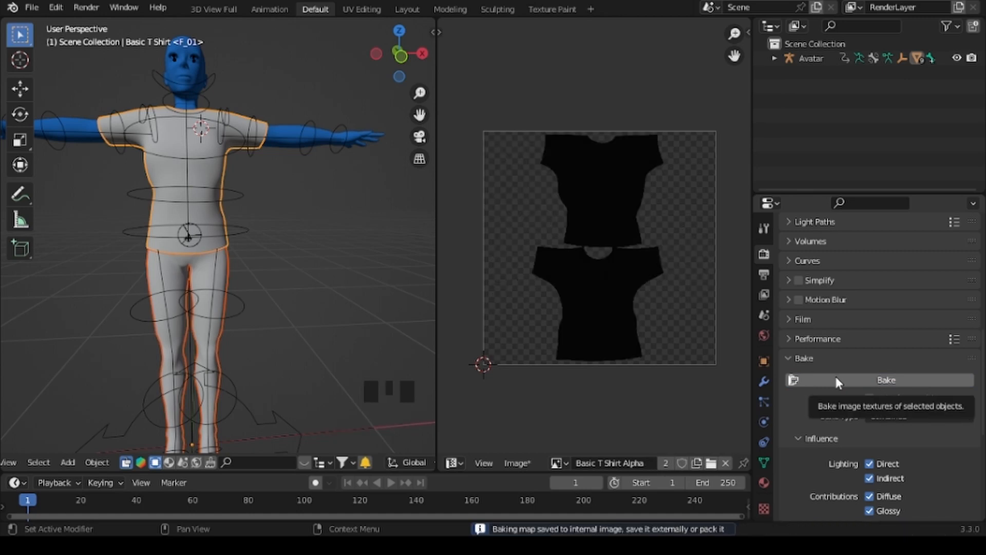
Display the lowerBodyMesh's baked texture and save the Basic T Shirt Alpha Bottom image.
right_click(224, 264)
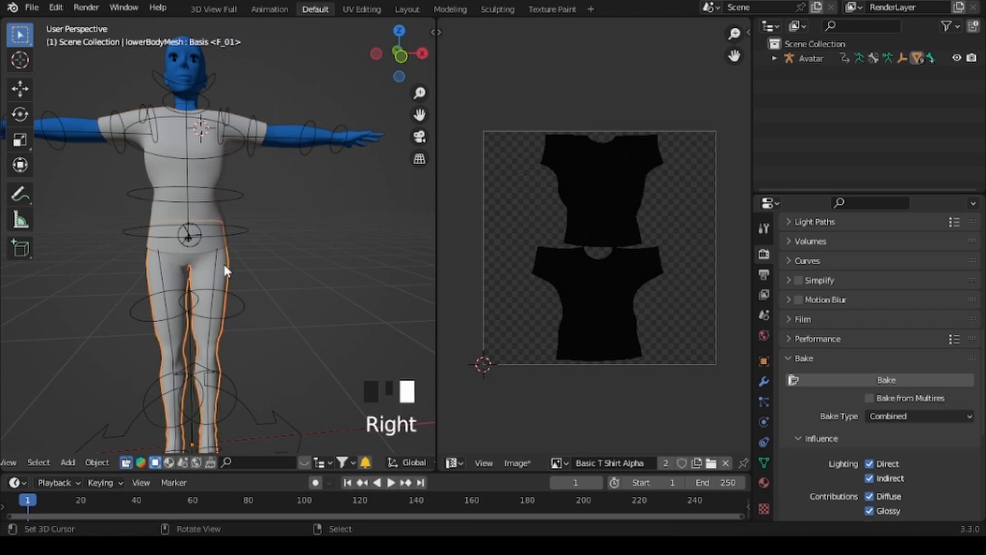
key(Tab)
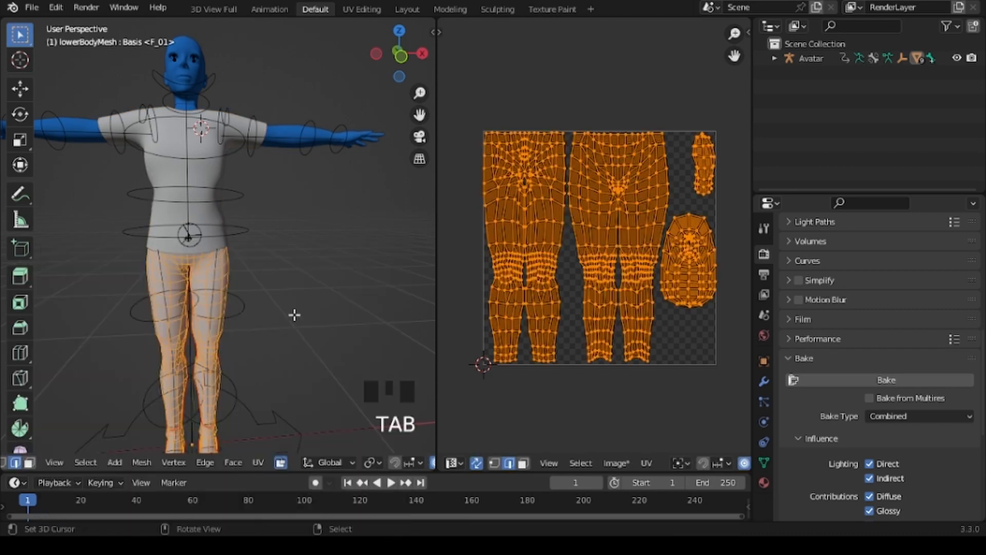
key(Tab)
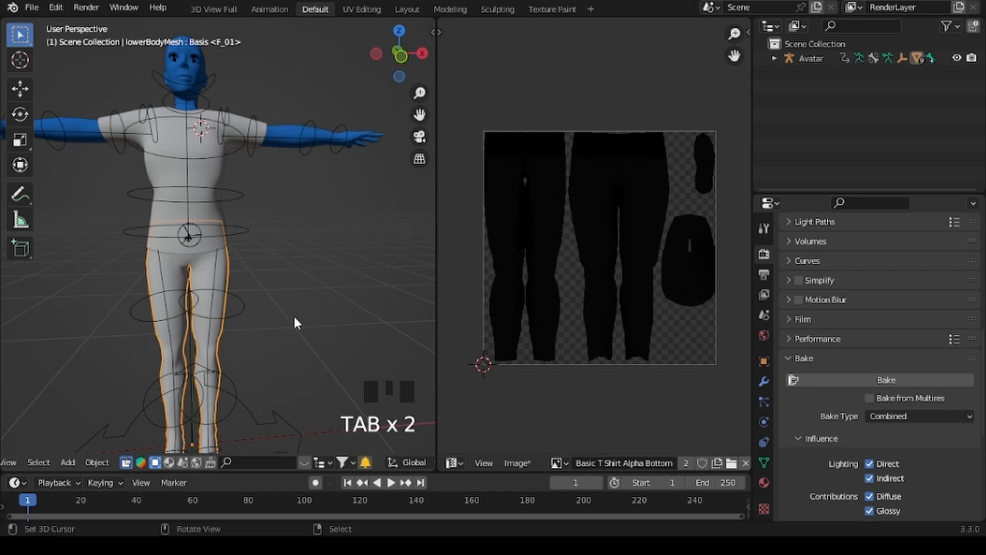
click(519, 462)
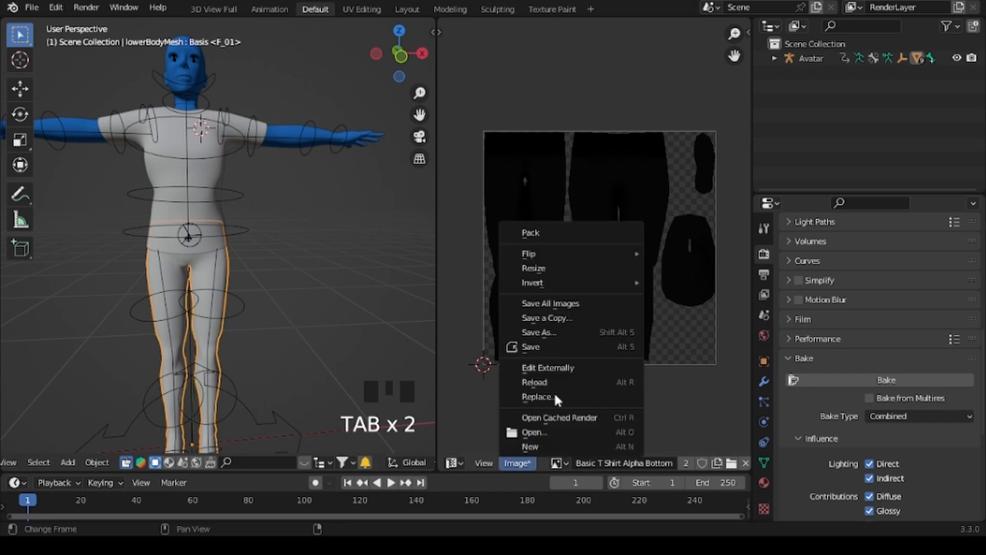
click(560, 347)
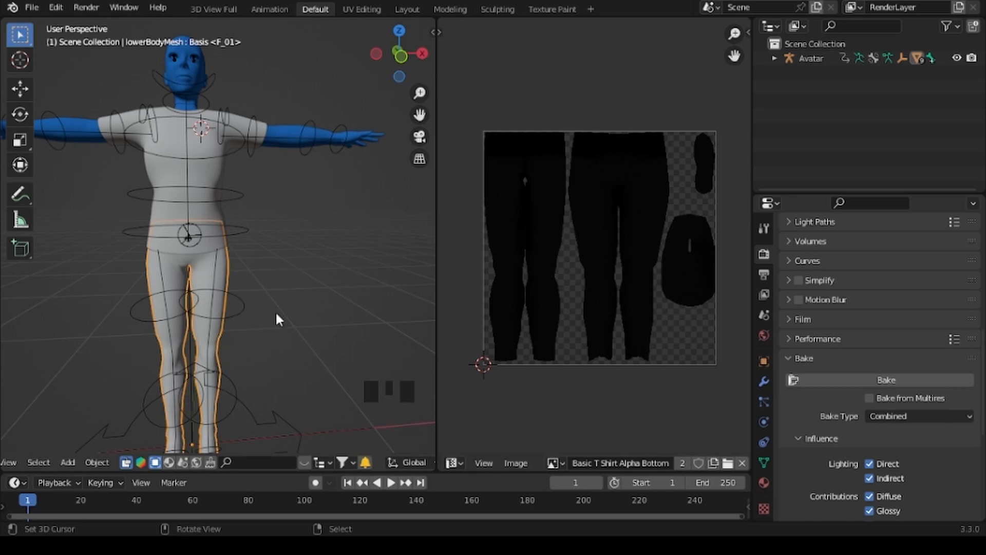
Switch to the Texture Paint workspace and fit the whole Basic T Shirt Alpha Bottom image in the image editor.
scroll(275, 311, down, 2)
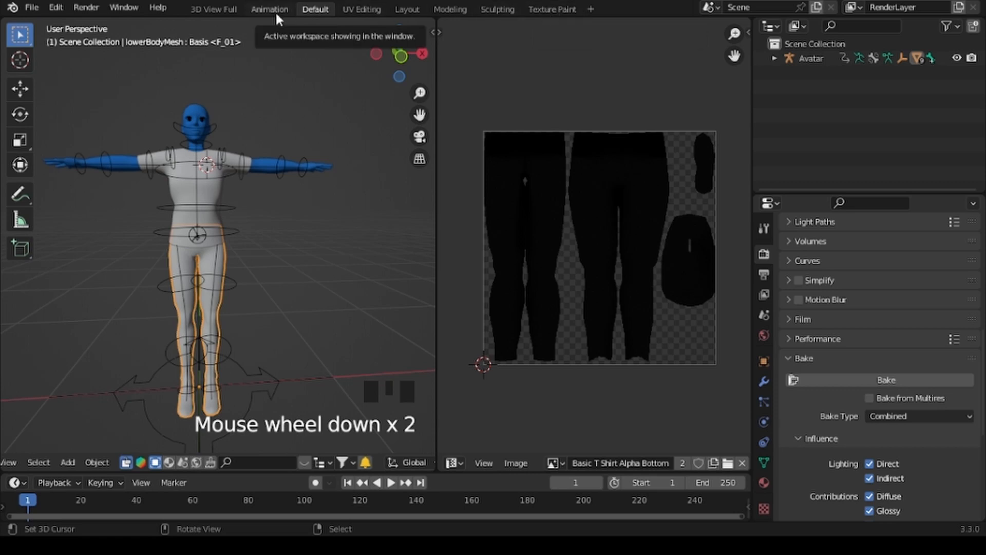
click(590, 6)
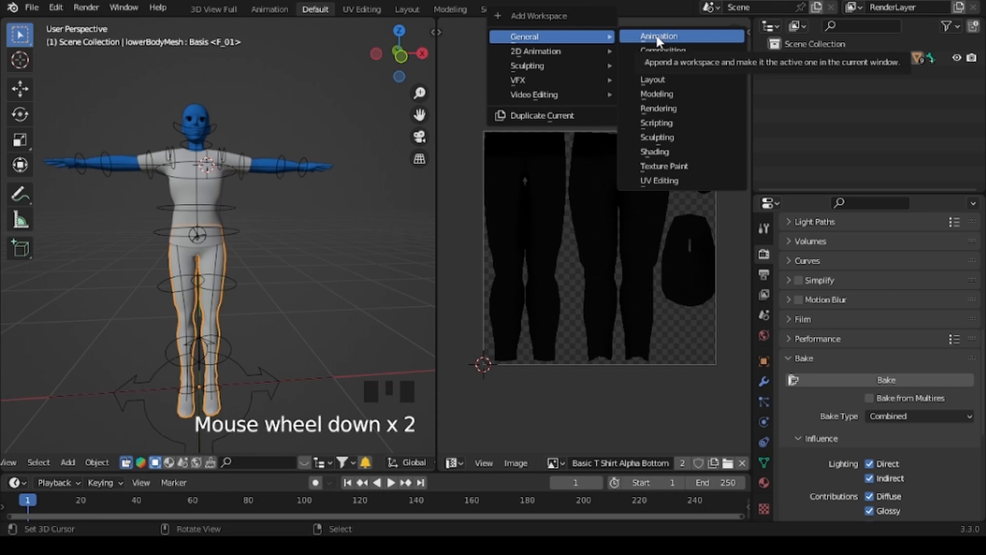
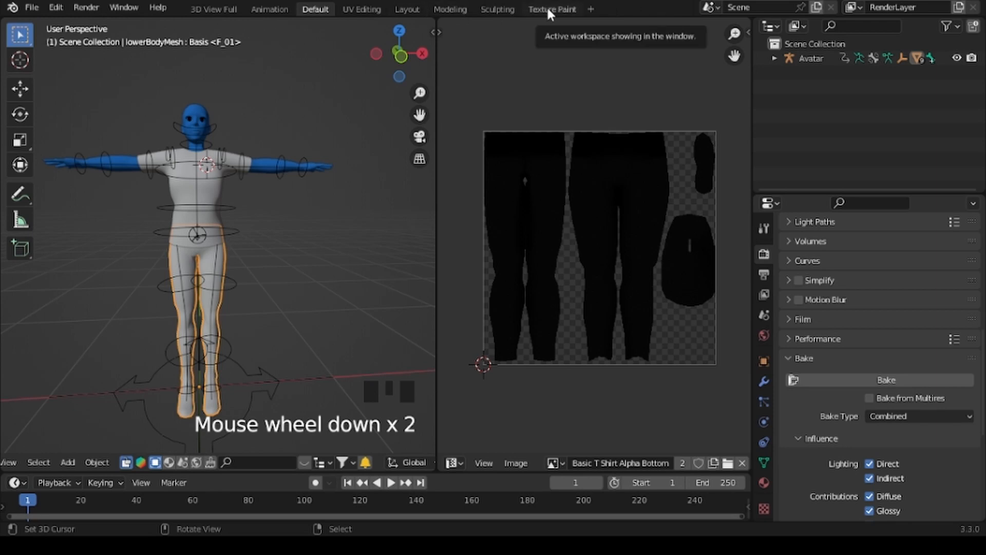
click(546, 5)
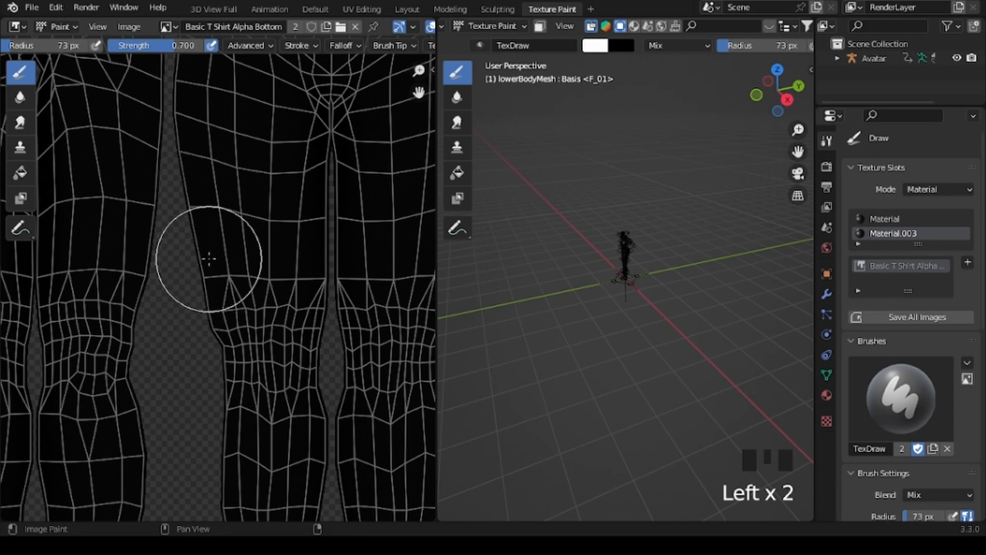
scroll(209, 258, down, 4)
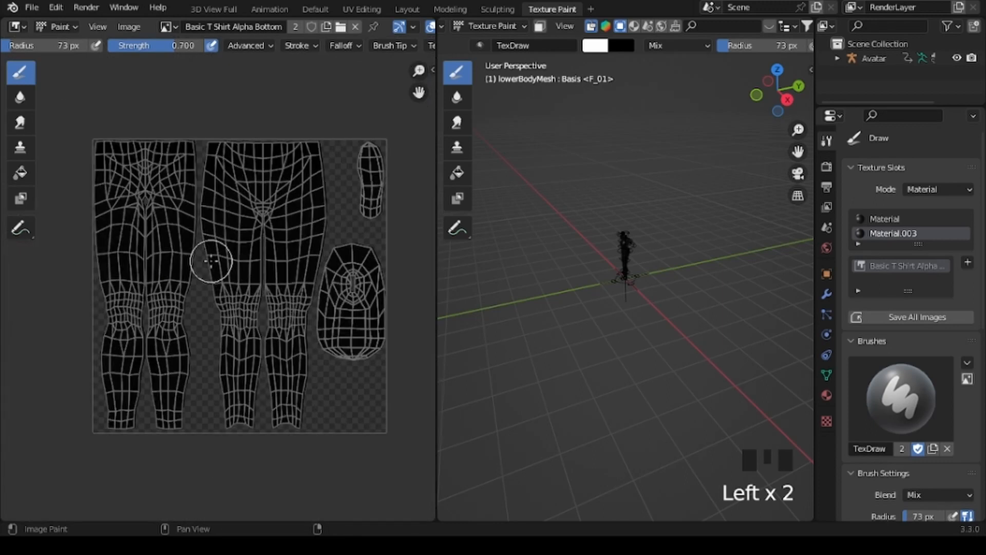
middle_drag(277, 284, 259, 269)
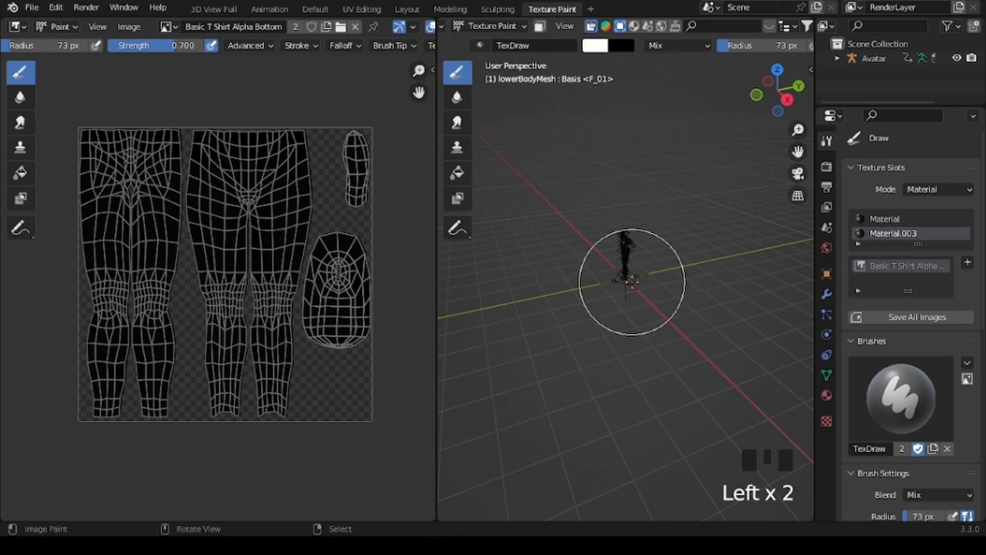
Show the Draw brush's tool settings in the 3D viewport's sidebar and widen the 3D viewport.
key(n)
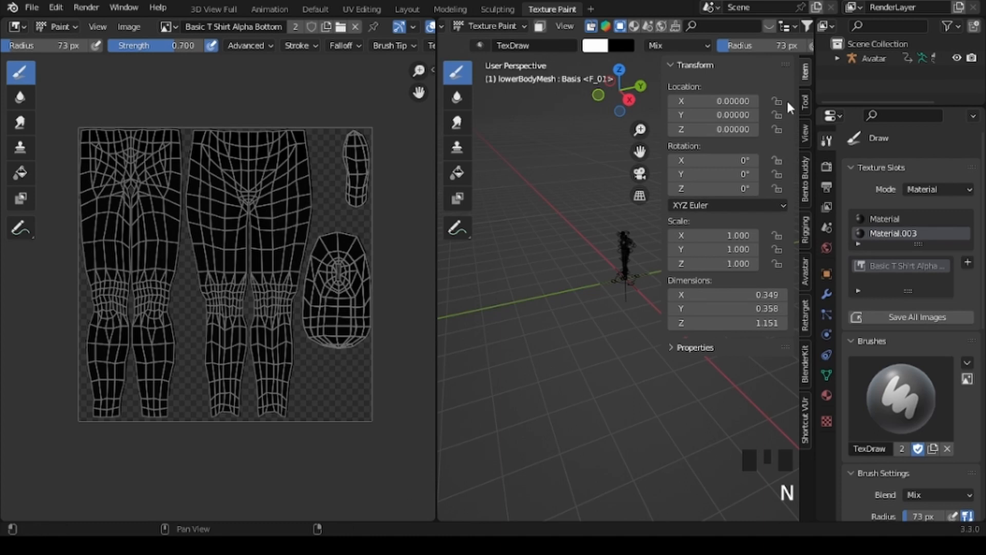
click(804, 101)
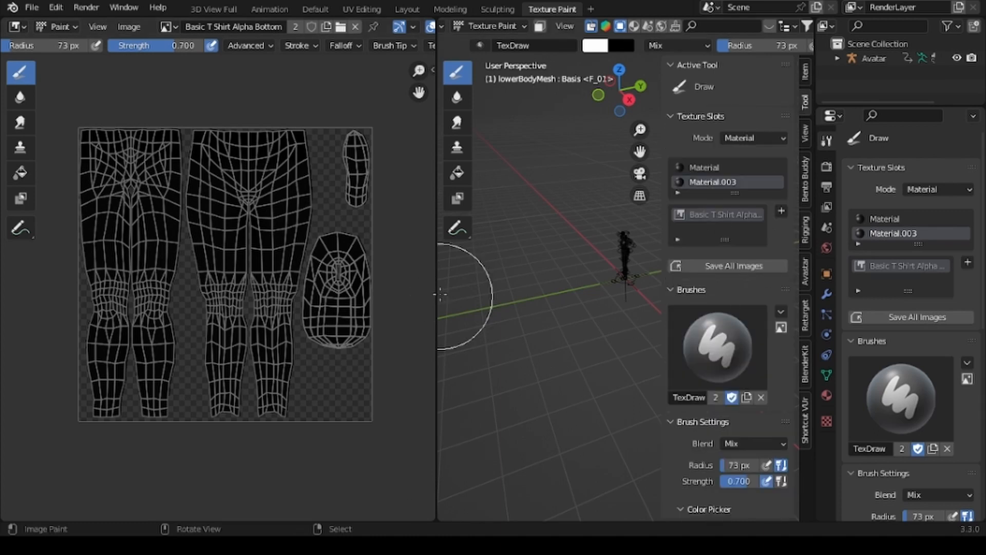
mouse_move(435, 281)
mouse_down()
mouse_move(225, 279)
mouse_move(515, 286)
mouse_move(184, 286)
mouse_move(466, 291)
mouse_move(388, 286)
mouse_up()
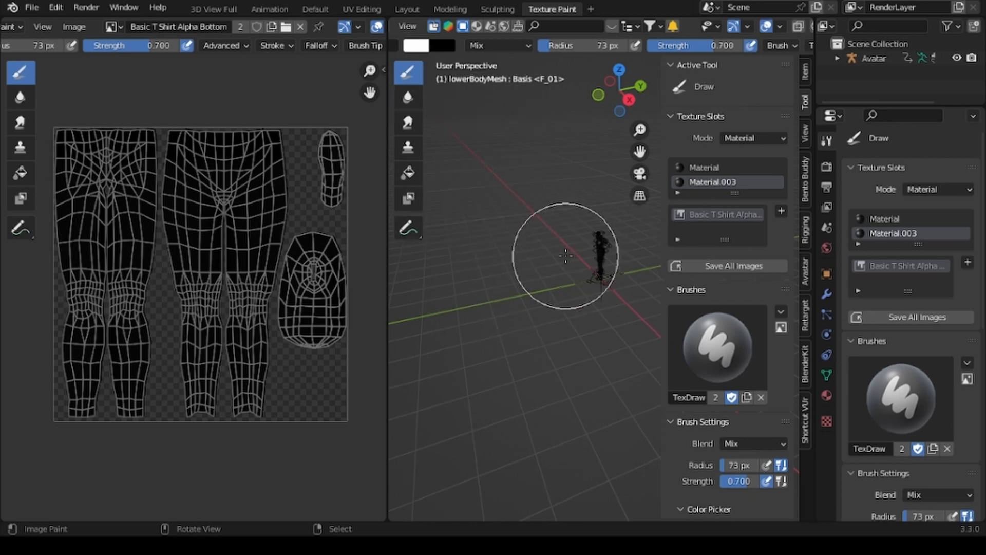
Set the 3D viewport to a close front orthographic view of the lowerBodyMesh and bring up the brush's color picker settings.
key(KP_1)
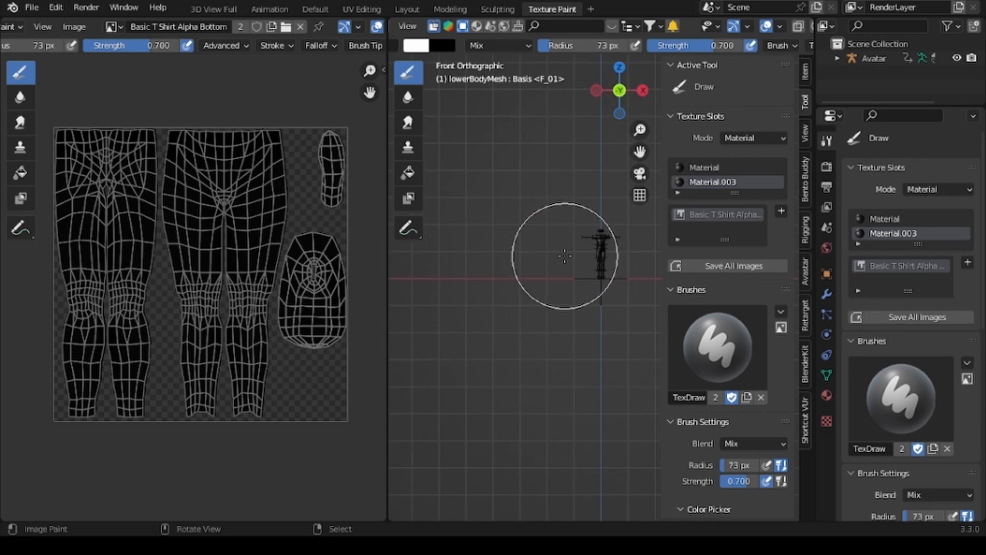
scroll(575, 277, up, 7)
mouse_move(563, 226)
shift+middle_down()
mouse_move(475, 345)
mouse_move(508, 354)
mouse_move(554, 244)
mouse_move(558, 293)
mouse_move(555, 231)
mouse_move(541, 398)
mouse_move(549, 222)
shift+middle_up()
scroll(509, 345, up, 4)
scroll(554, 255, up, 2)
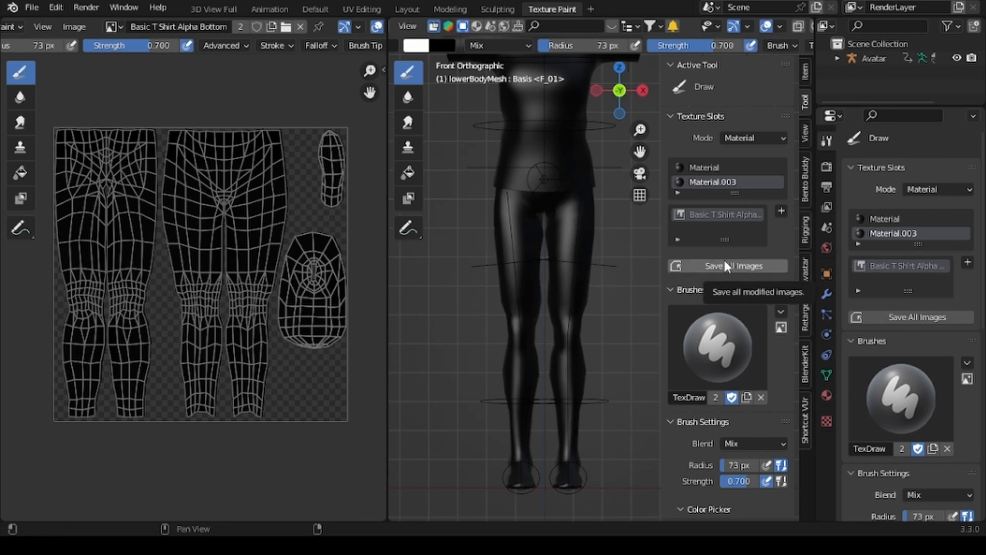
scroll(723, 265, down, 12)
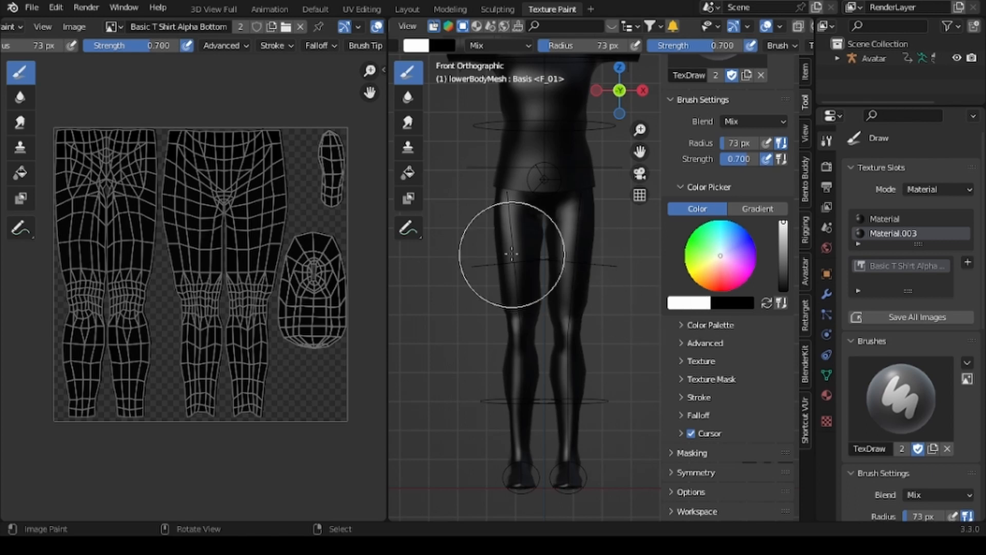
Paint the front of both legs white on the lower body mesh, raising the brush strength to 1.000.
mouse_move(495, 216)
mouse_down()
mouse_move(511, 216)
mouse_move(471, 231)
mouse_move(515, 255)
mouse_move(433, 359)
mouse_move(636, 438)
mouse_move(562, 493)
mouse_move(562, 439)
mouse_up()
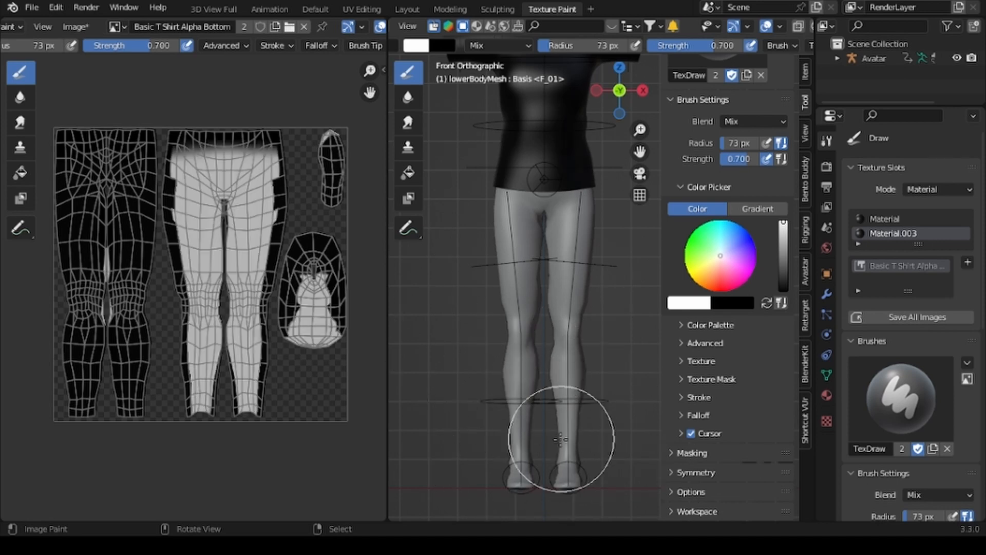
mouse_move(610, 463)
mouse_down()
mouse_move(572, 481)
mouse_move(589, 432)
mouse_move(609, 411)
mouse_move(599, 353)
mouse_move(447, 330)
mouse_move(606, 293)
mouse_move(495, 293)
mouse_up()
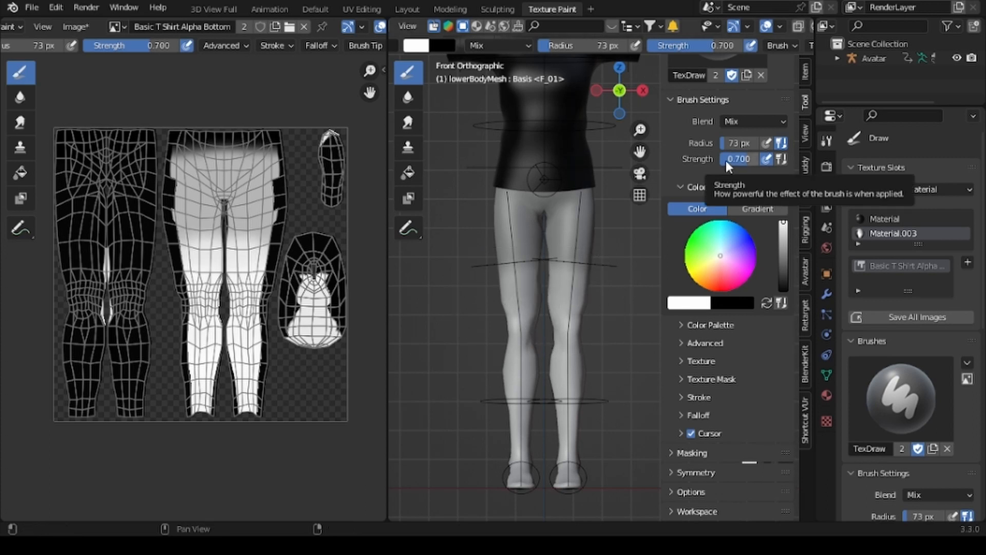
drag(728, 163, 759, 163)
mouse_move(568, 394)
mouse_down()
mouse_move(495, 432)
mouse_move(530, 488)
mouse_move(593, 290)
mouse_move(520, 252)
mouse_move(546, 229)
mouse_move(488, 214)
mouse_move(607, 197)
mouse_move(608, 216)
mouse_up()
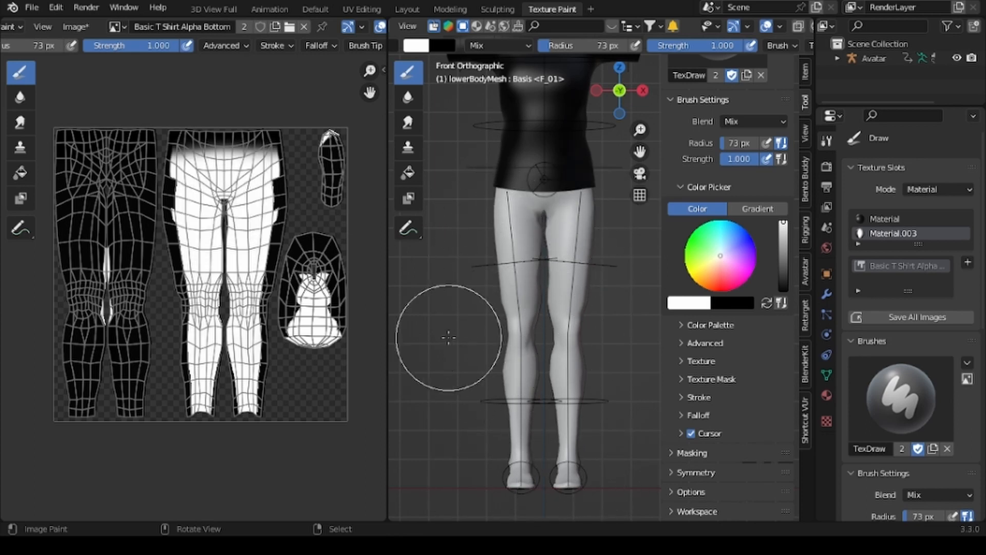
Paint the leg's outer side and the remaining leg and foot areas of the UV texture white, keeping the waist strip black.
mouse_move(446, 337)
middle_down()
mouse_move(582, 345)
mouse_move(568, 341)
mouse_move(546, 418)
middle_up()
mouse_move(611, 450)
mouse_down()
mouse_move(539, 418)
mouse_move(529, 258)
mouse_move(506, 220)
mouse_move(522, 169)
mouse_move(480, 143)
mouse_move(510, 132)
mouse_move(480, 143)
mouse_up()
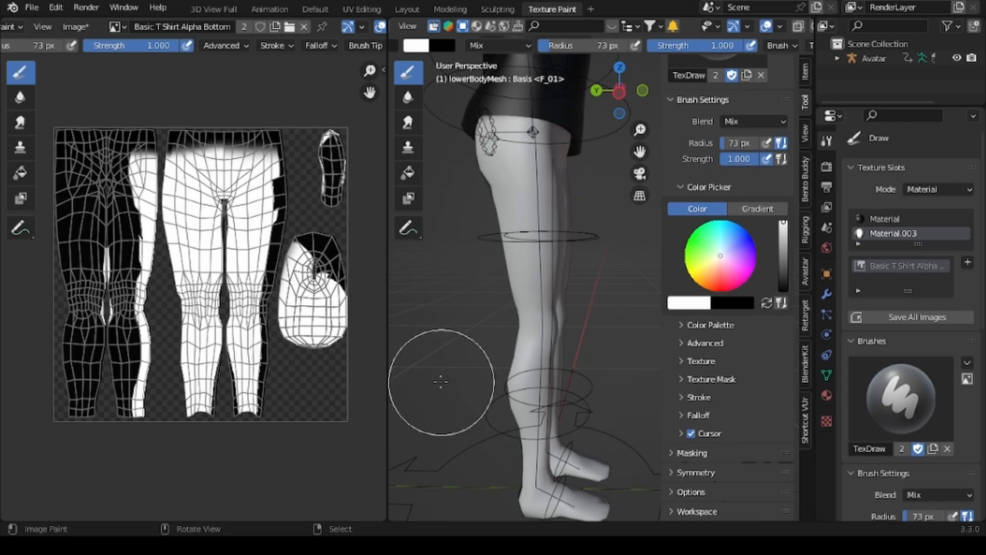
mouse_move(423, 379)
middle_down()
mouse_move(583, 378)
mouse_move(522, 346)
mouse_move(476, 345)
middle_up()
mouse_move(61, 160)
mouse_down()
mouse_move(270, 160)
mouse_move(281, 246)
mouse_move(248, 414)
mouse_move(229, 359)
mouse_move(177, 408)
mouse_move(166, 180)
mouse_move(53, 260)
mouse_move(77, 407)
mouse_move(97, 317)
mouse_move(87, 187)
mouse_move(78, 221)
mouse_move(98, 354)
mouse_move(101, 244)
mouse_move(118, 191)
mouse_move(148, 280)
mouse_move(138, 411)
mouse_move(115, 359)
mouse_move(111, 198)
mouse_up()
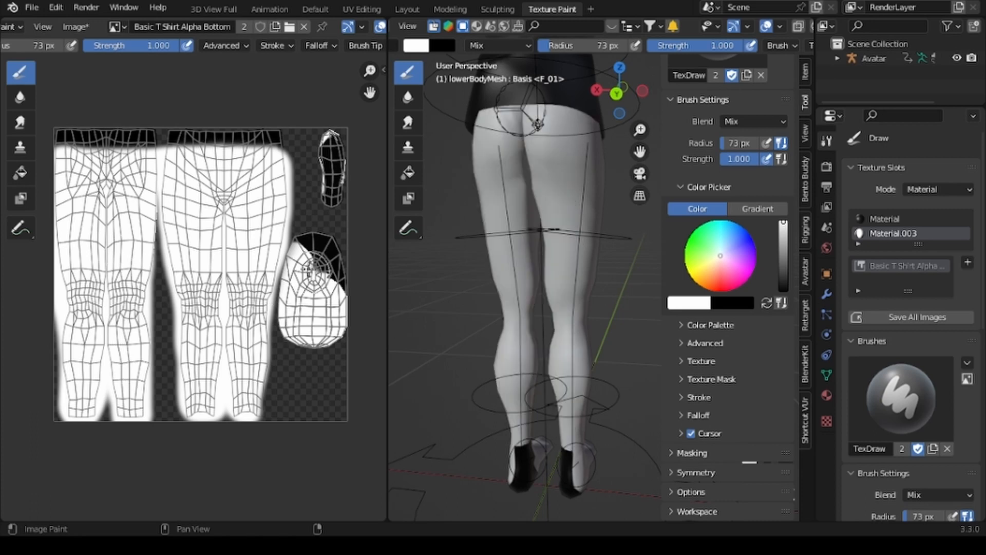
mouse_move(310, 267)
mouse_down()
mouse_move(318, 237)
mouse_move(290, 272)
mouse_move(328, 275)
mouse_move(329, 238)
mouse_move(329, 285)
mouse_move(330, 139)
mouse_move(333, 180)
mouse_move(340, 139)
mouse_up()
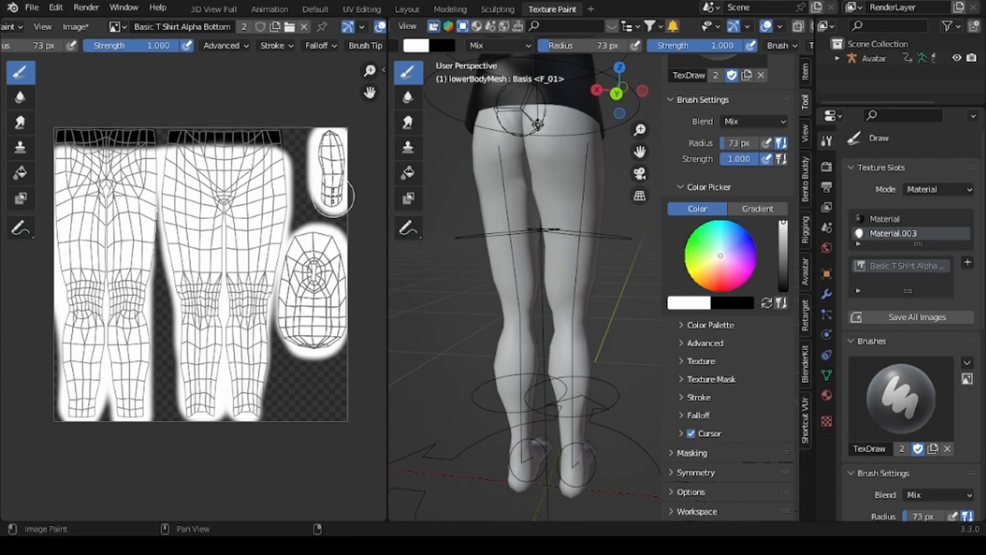
Swap the brush colour to black and paint a deeper straight black band across the waist of both leg UV islands.
middle_drag(460, 332, 492, 342)
scroll(467, 316, down, 5)
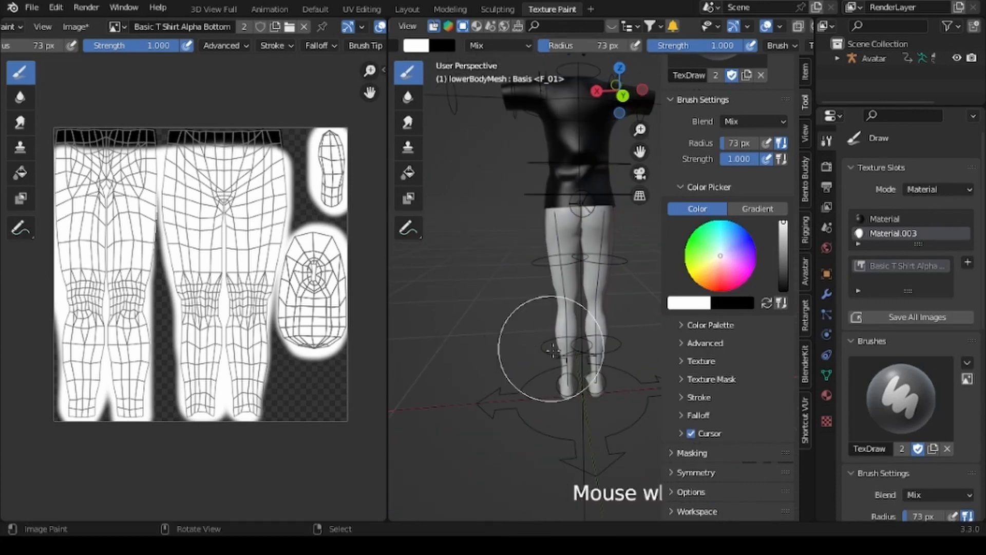
middle_drag(622, 396, 674, 352)
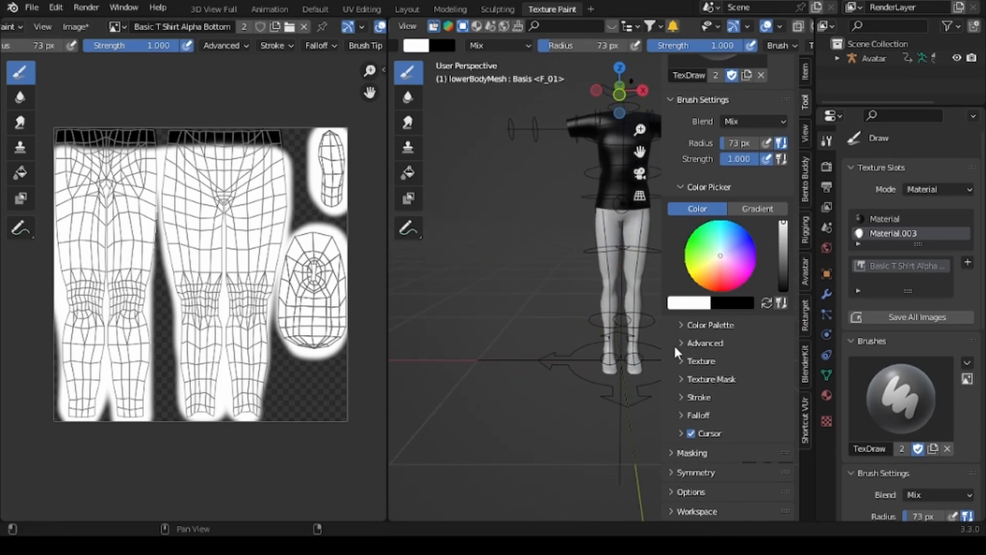
click(765, 302)
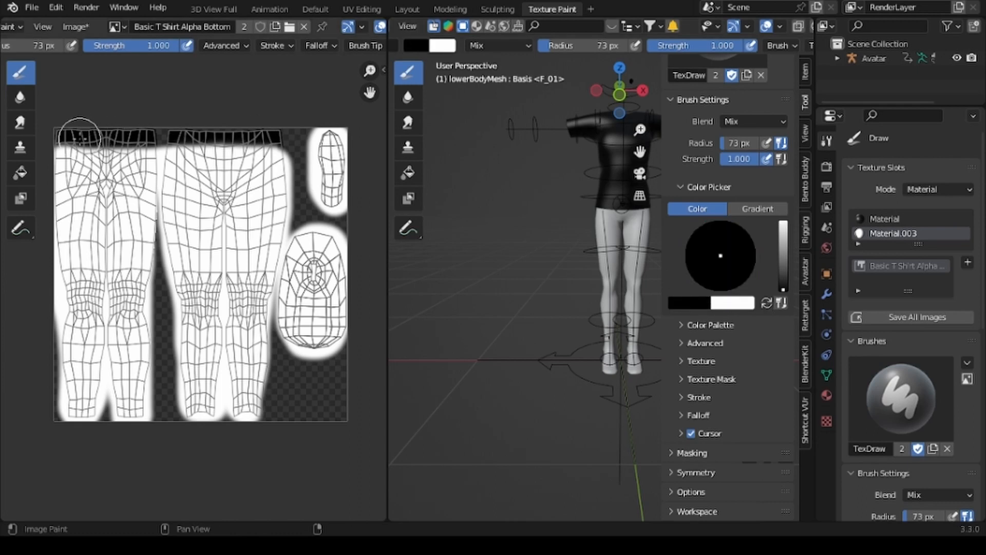
drag(64, 141, 280, 145)
scroll(509, 257, up, 4)
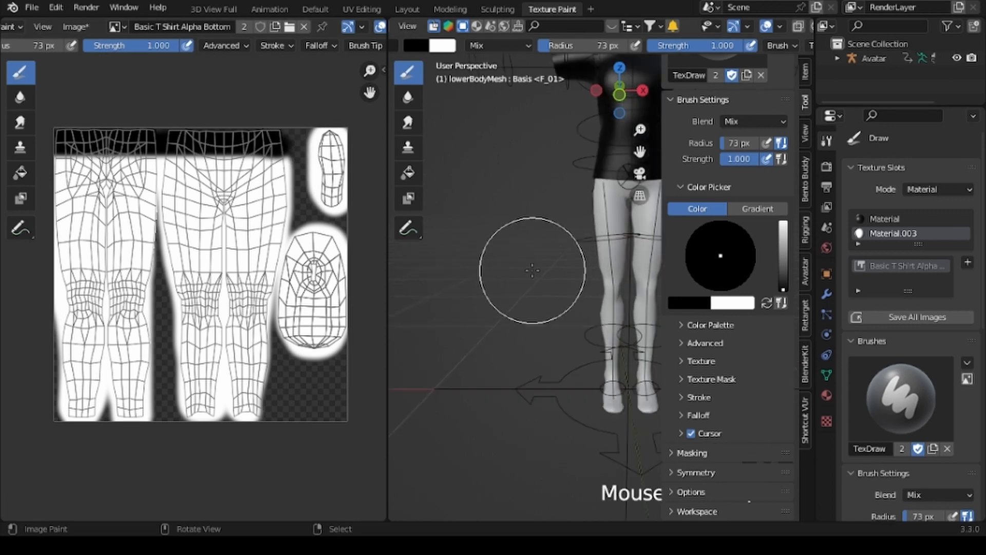
shift+middle_drag(561, 235, 528, 315)
scroll(526, 348, up, 4)
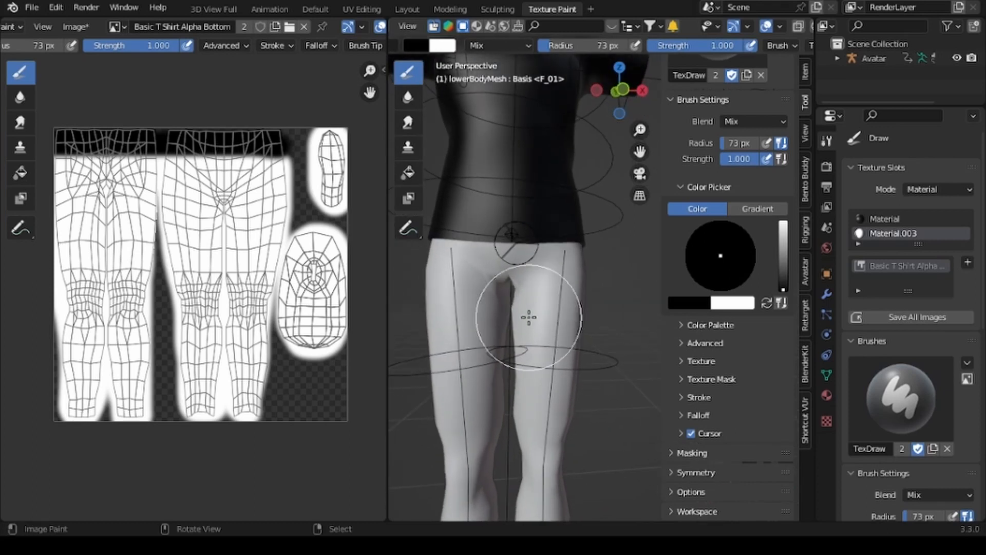
drag(53, 155, 287, 155)
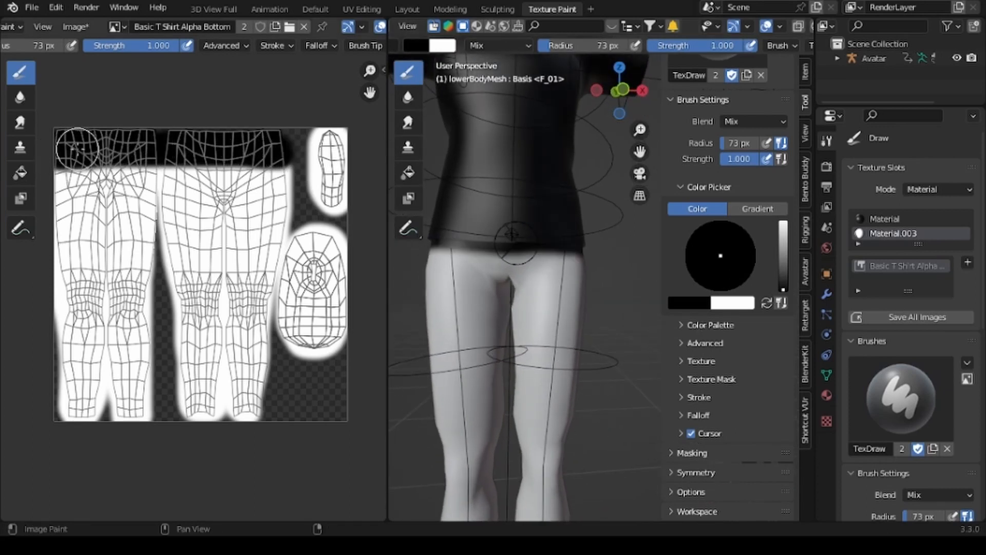
middle_drag(562, 360, 572, 354)
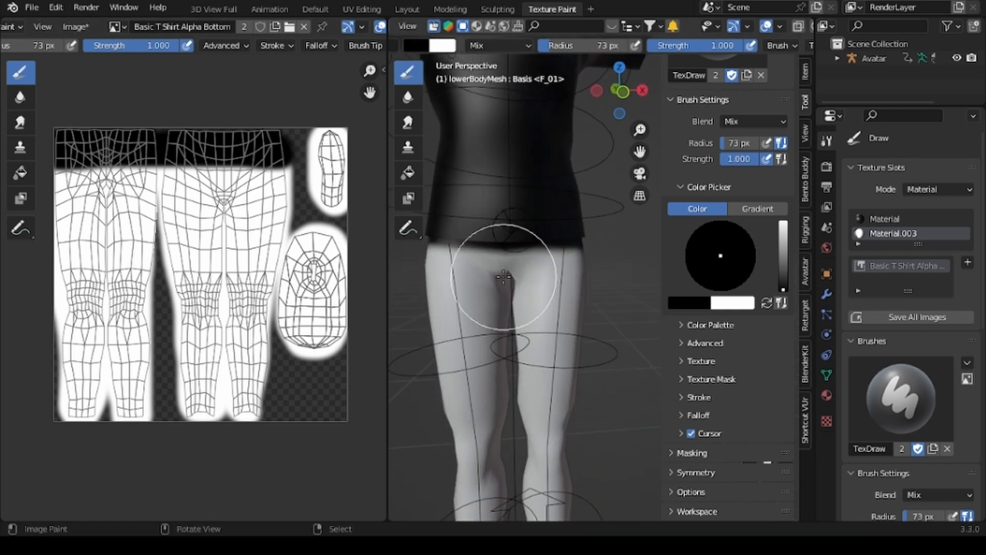
Swap the brush colour to white, set the radius to 23 px, and paint the front hips white up to the shirt hem.
click(766, 301)
scroll(572, 291, up, 4)
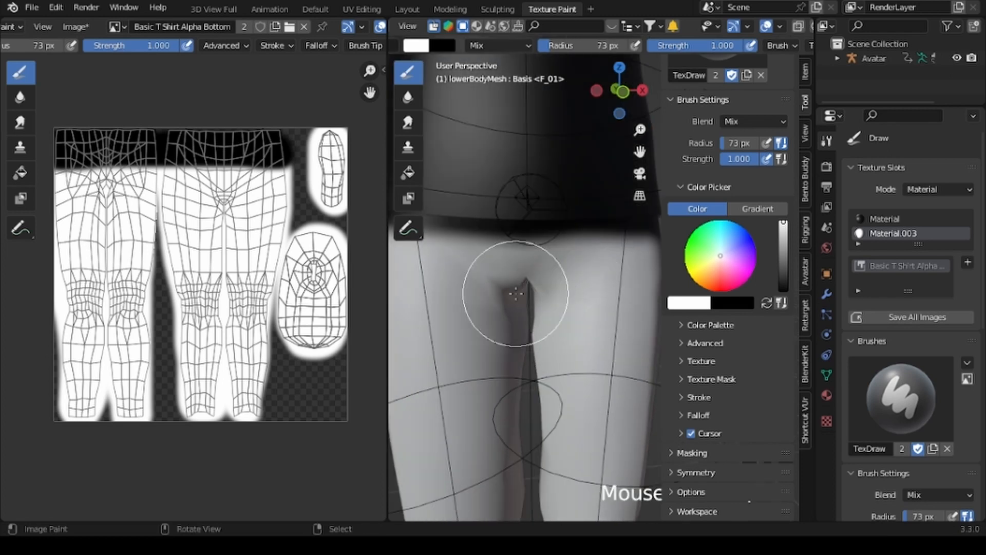
key(f)
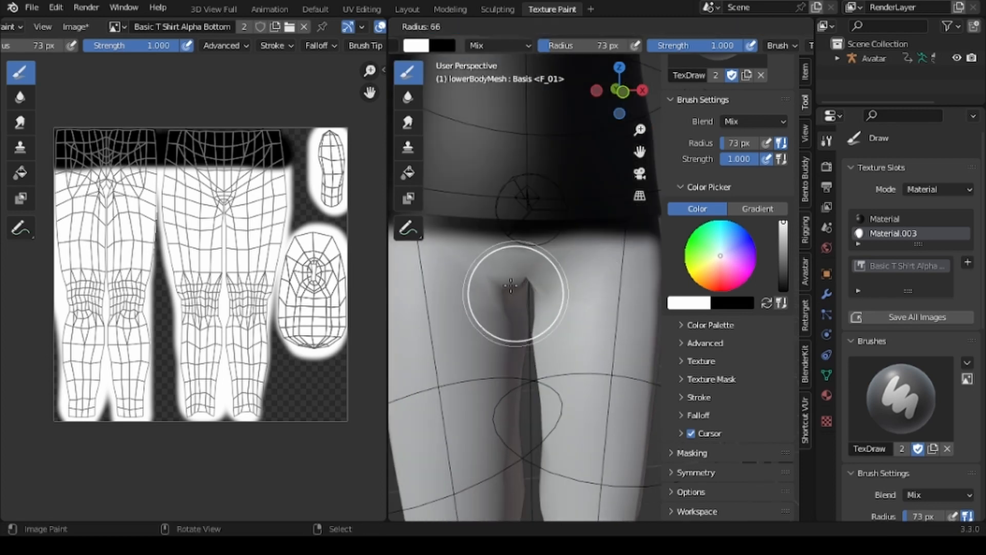
click(480, 236)
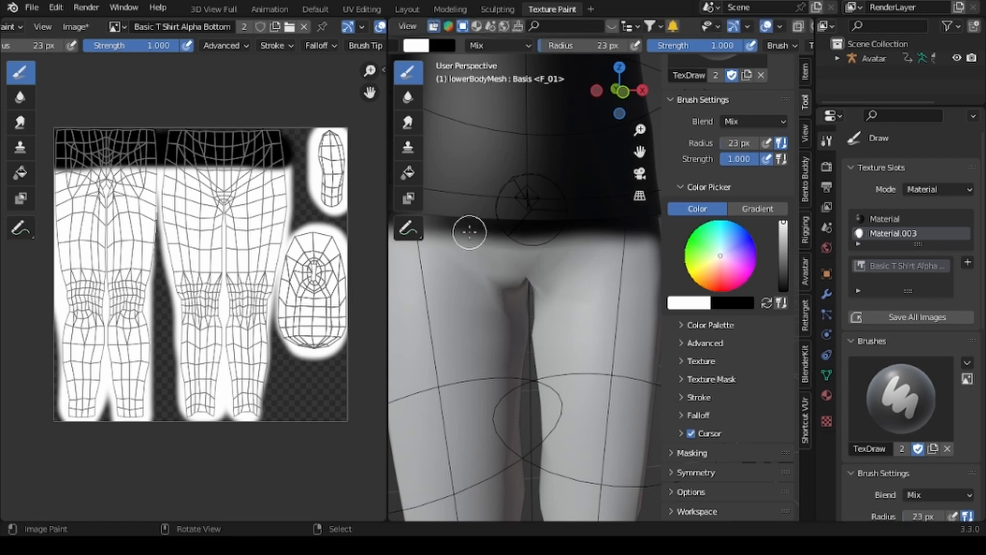
mouse_move(469, 226)
mouse_down()
mouse_move(660, 229)
mouse_move(468, 247)
mouse_up()
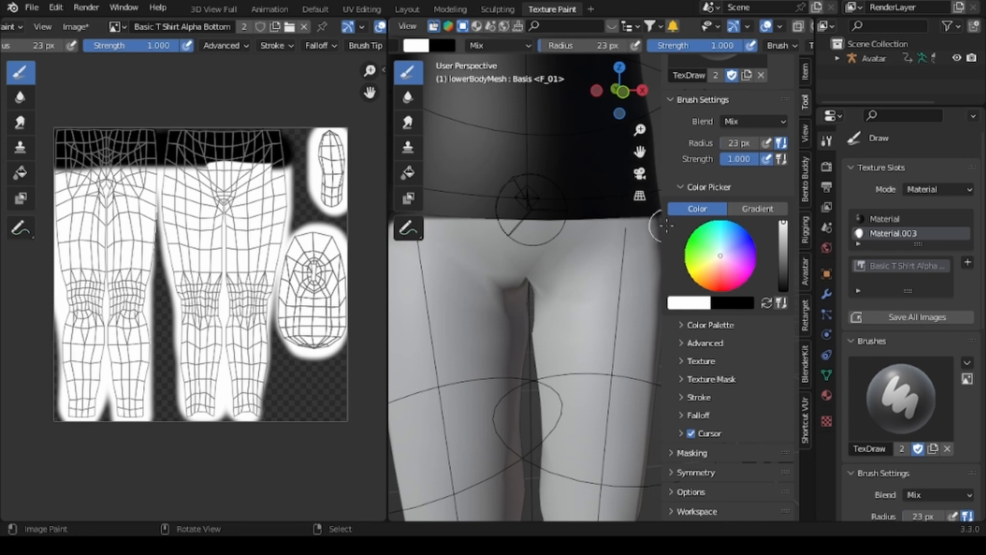
Paint the remaining black below the shirt hem white along the first side of the hips.
scroll(607, 337, down, 3)
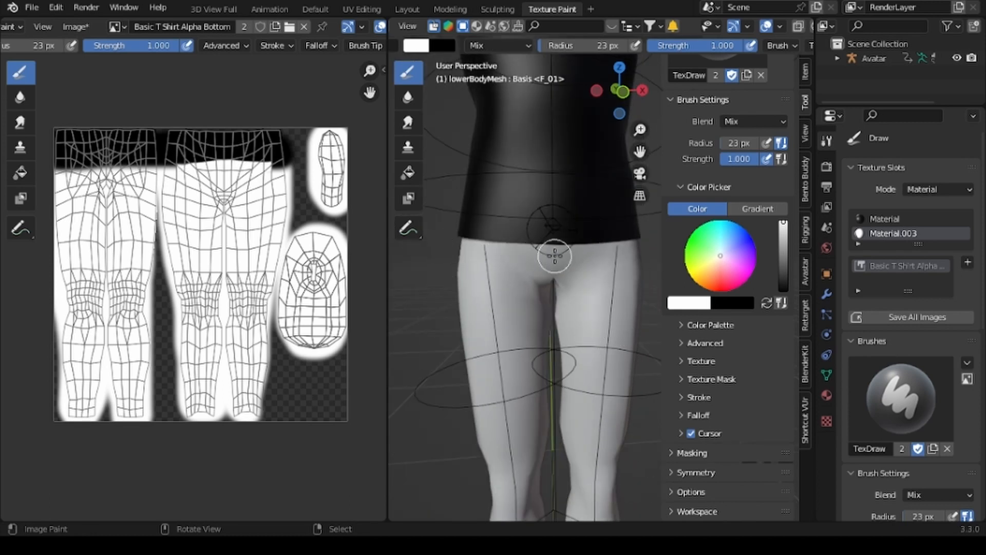
scroll(621, 367, down, 1)
middle_drag(623, 357, 390, 303)
scroll(506, 252, up, 2)
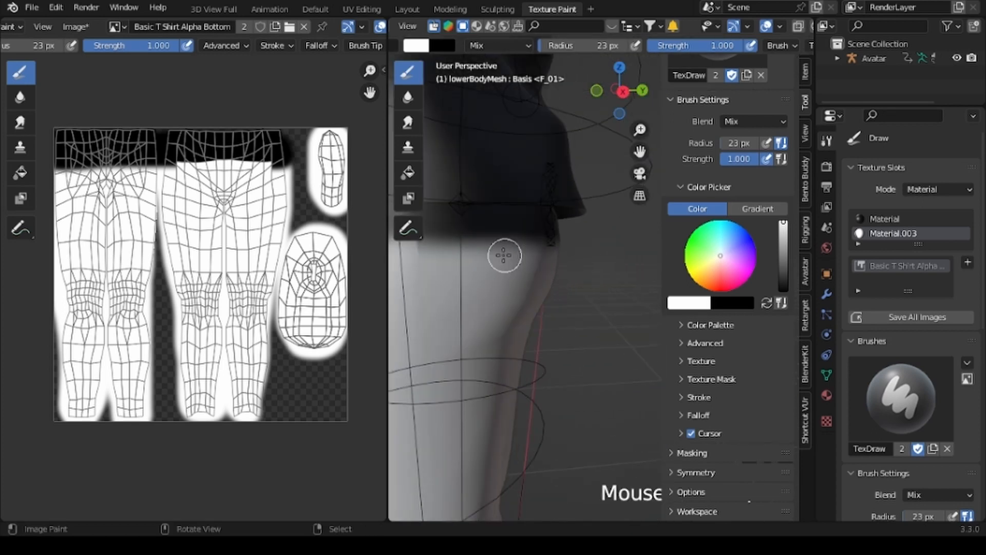
scroll(551, 300, up, 2)
middle_drag(551, 300, 459, 263)
mouse_move(480, 261)
mouse_down()
mouse_move(636, 248)
mouse_move(551, 251)
mouse_up()
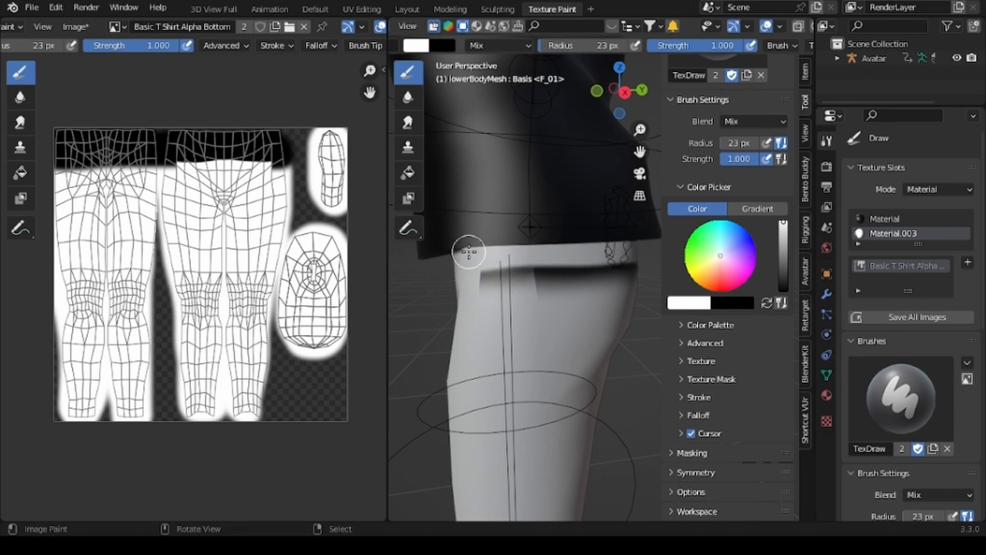
mouse_move(455, 256)
mouse_down()
mouse_move(545, 272)
mouse_move(473, 301)
mouse_up()
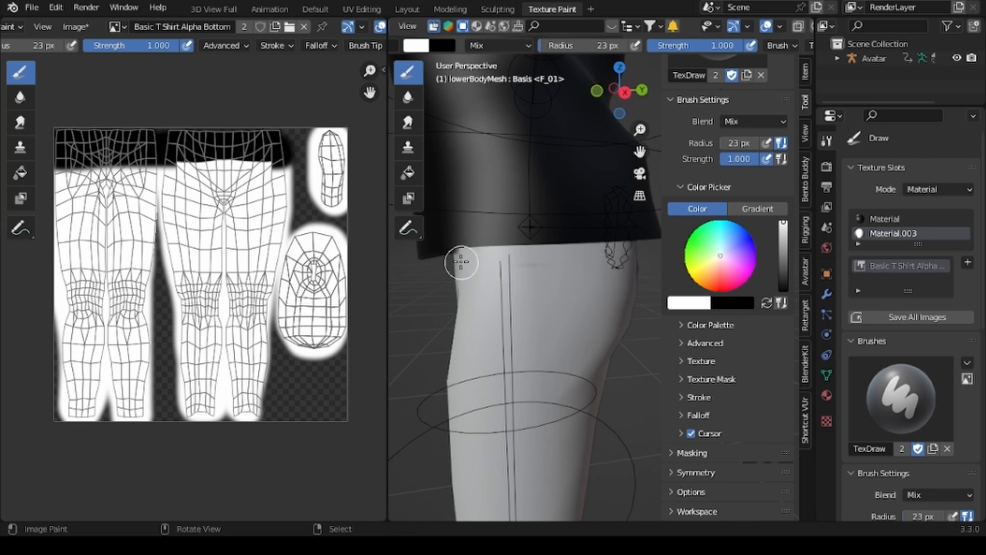
Paint the black area below the shirt hem white across the back of the hips.
middle_drag(616, 374, 448, 338)
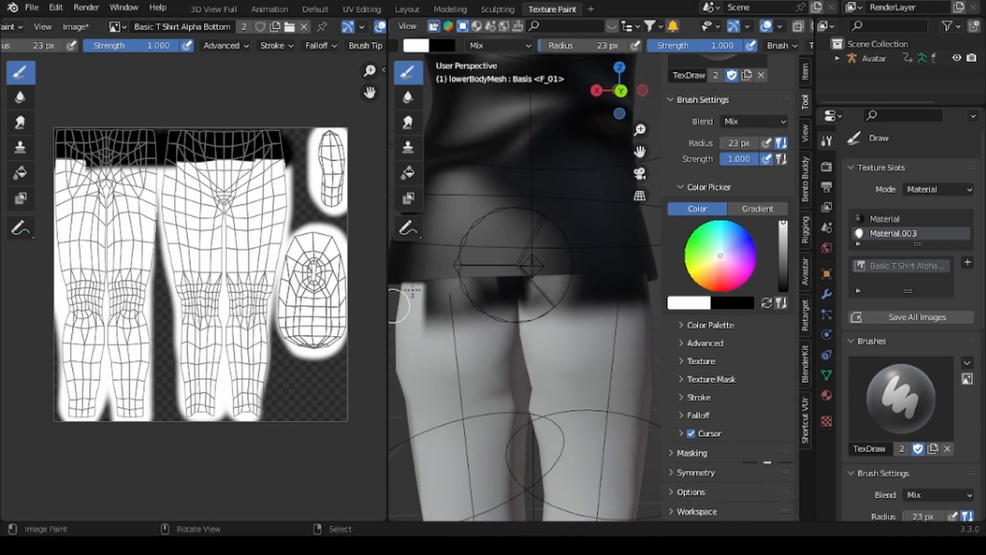
mouse_move(413, 290)
mouse_down()
mouse_move(632, 284)
mouse_move(431, 309)
mouse_move(484, 303)
mouse_move(416, 288)
mouse_move(511, 288)
mouse_up()
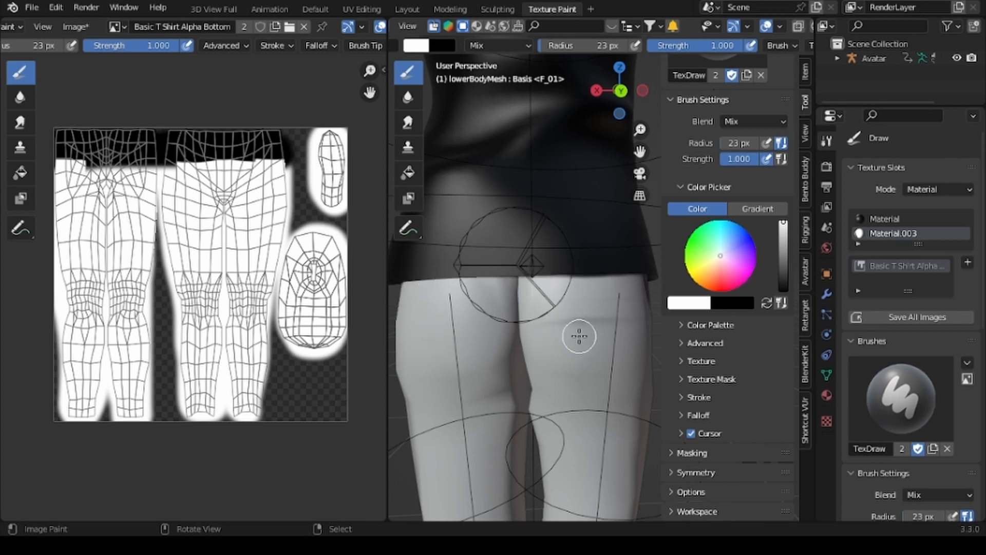
drag(612, 320, 642, 305)
Paint the remaining black below the shirt hem white along the opposite side of the hips.
middle_drag(573, 400, 443, 379)
middle_drag(561, 345, 408, 341)
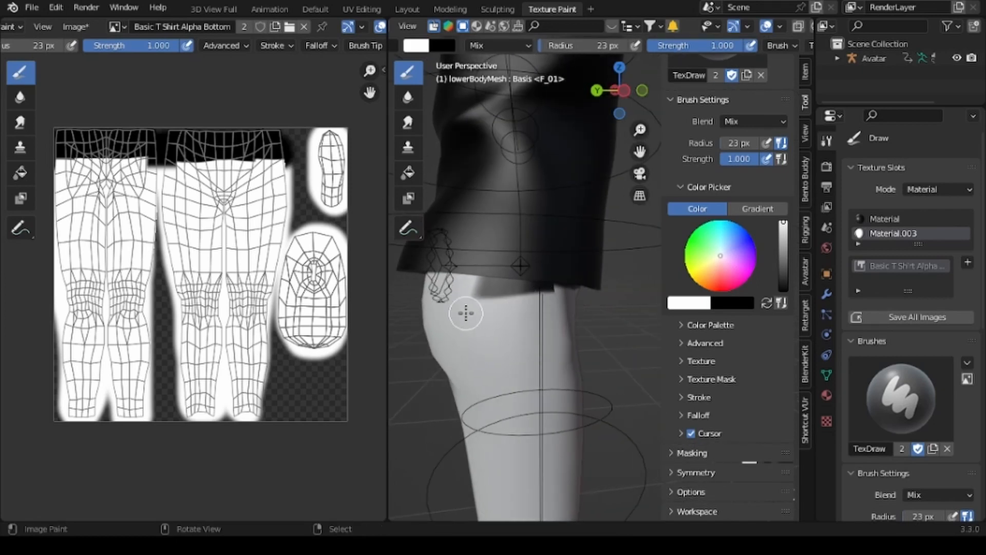
drag(548, 298, 457, 287)
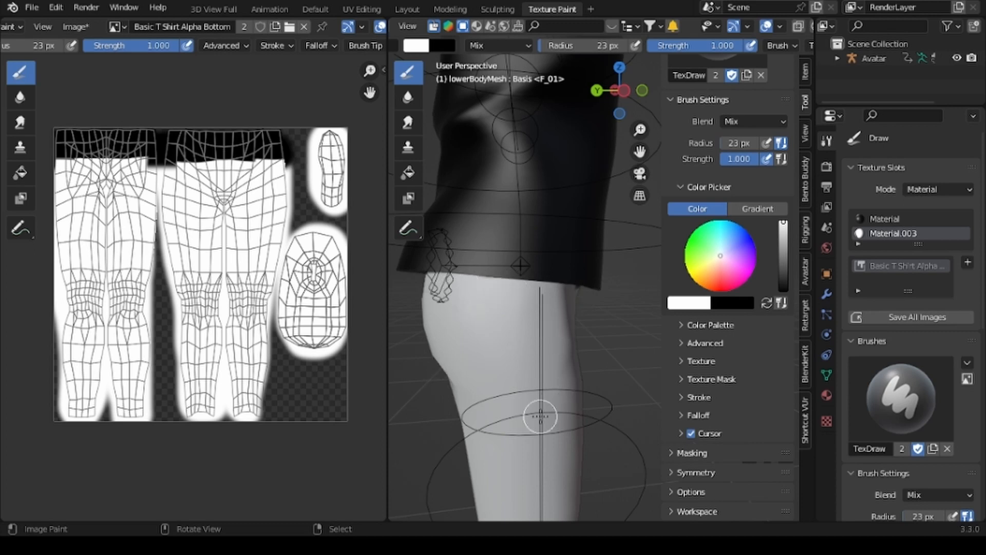
Check the mask edge along the front hem and save the Basic T Shirt Alpha Bottom image with Save As.
middle_drag(581, 405, 471, 364)
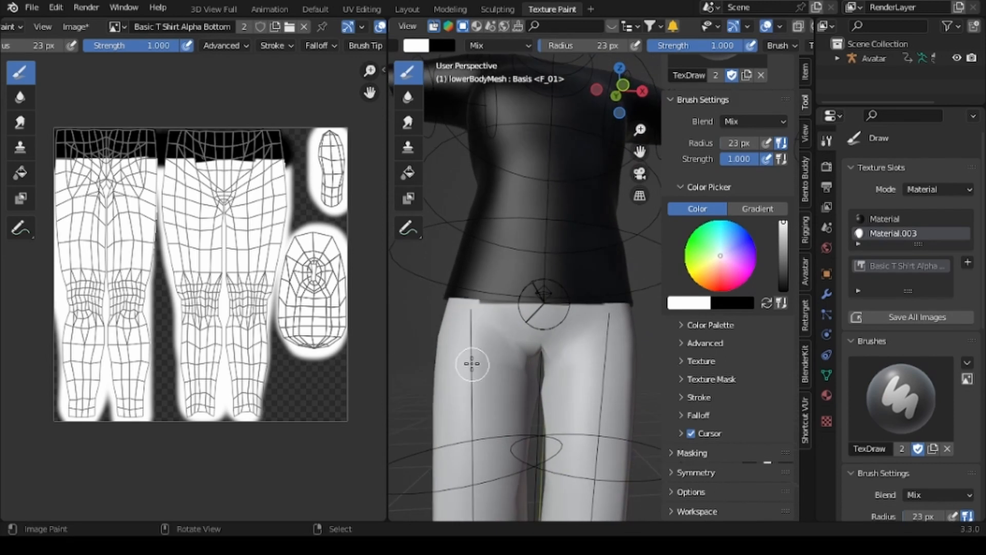
scroll(471, 364, up, 2)
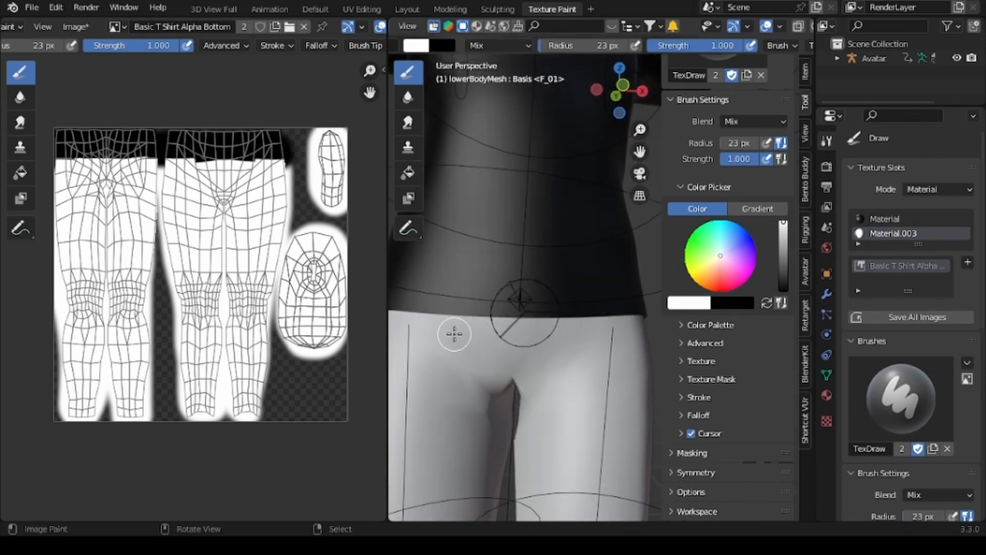
scroll(529, 402, down, 3)
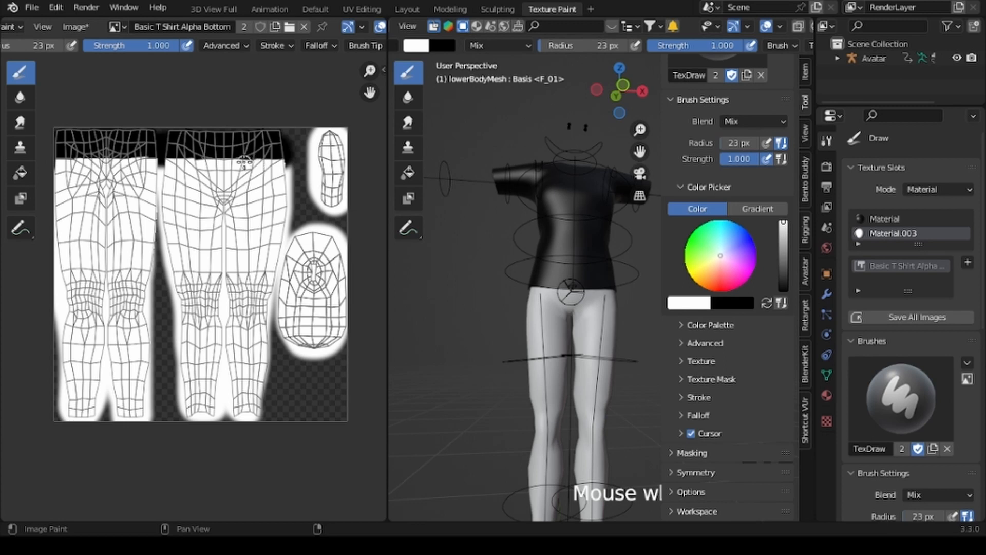
click(75, 28)
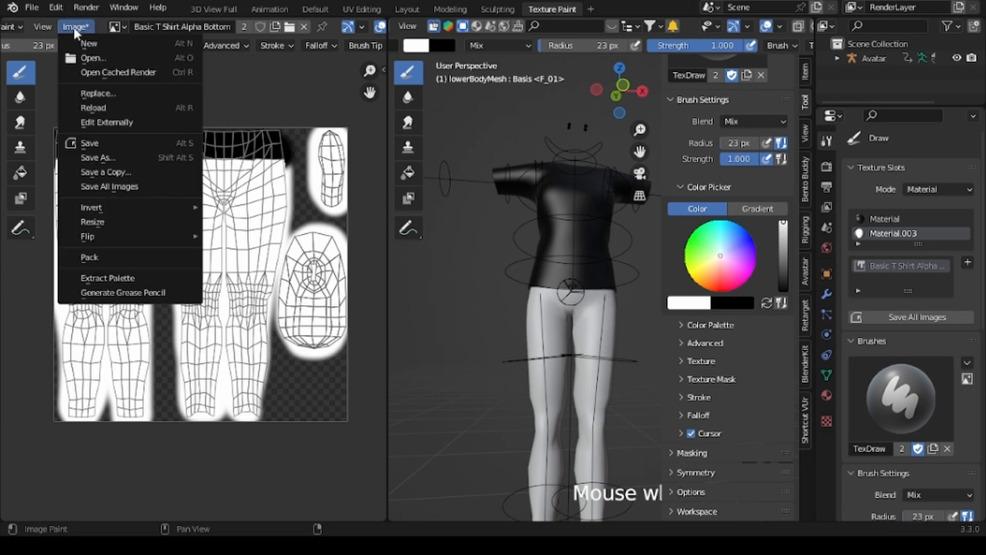
click(102, 158)
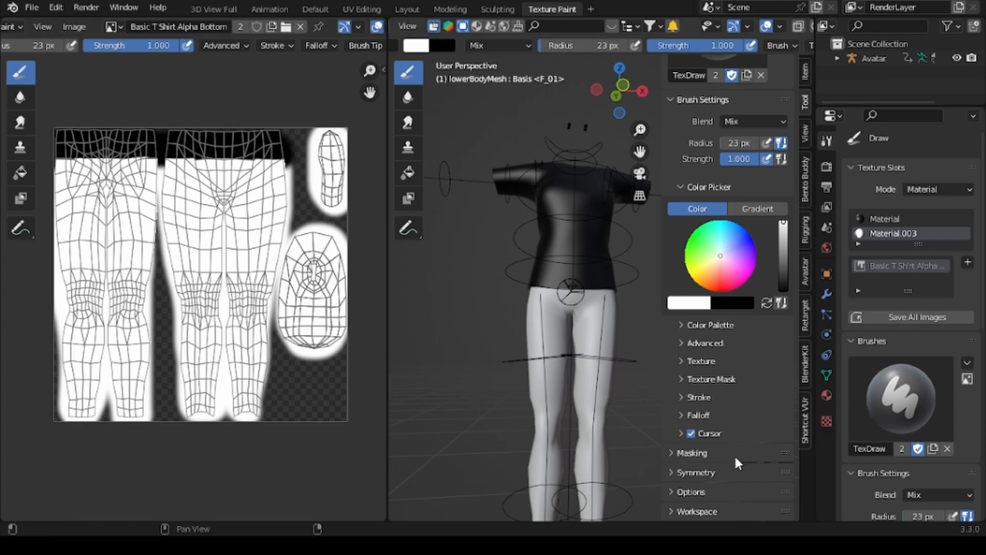
Switch to the Layout workspace and select the avatar's upper body mesh.
mouse_move(525, 370)
middle_down()
mouse_move(452, 334)
mouse_move(457, 359)
middle_up()
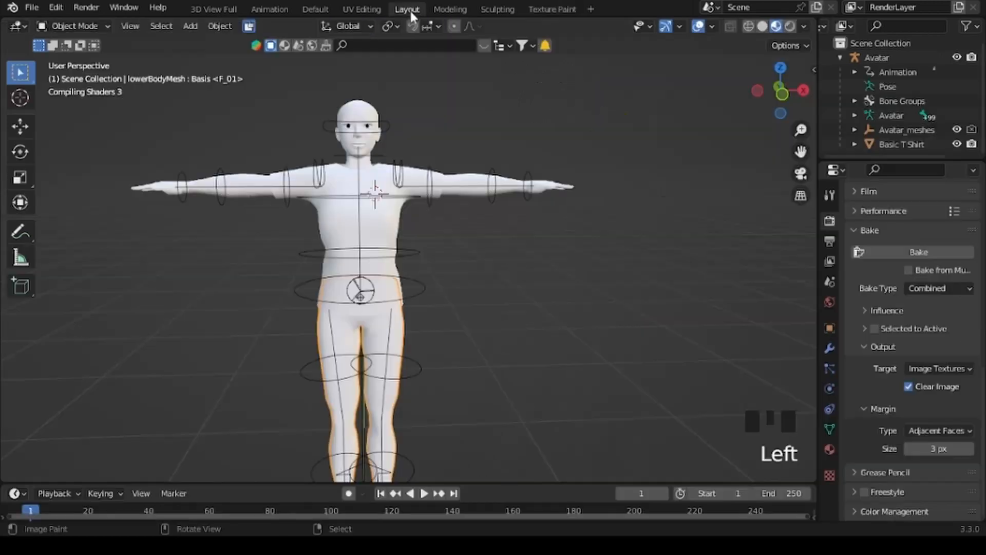
click(408, 8)
right_click(379, 235)
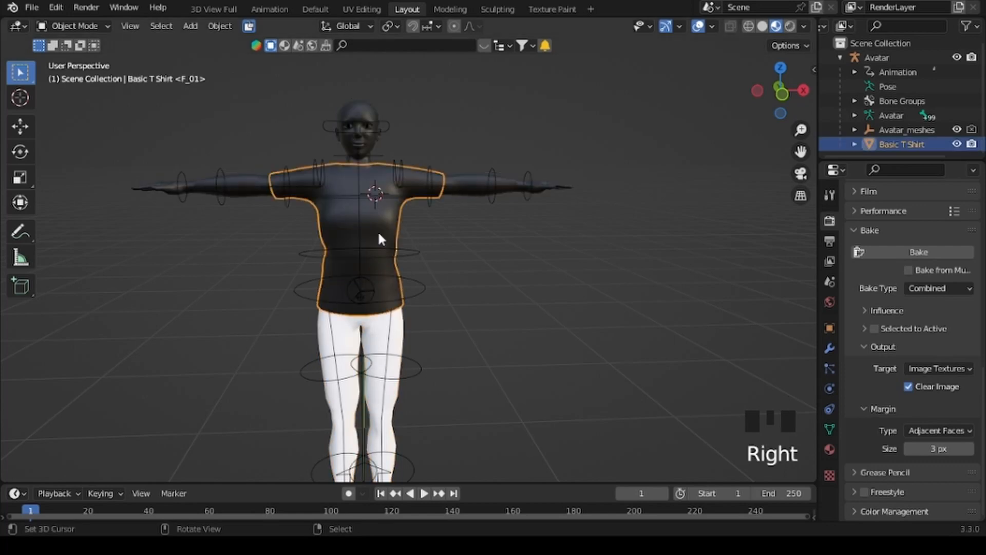
right_click(475, 185)
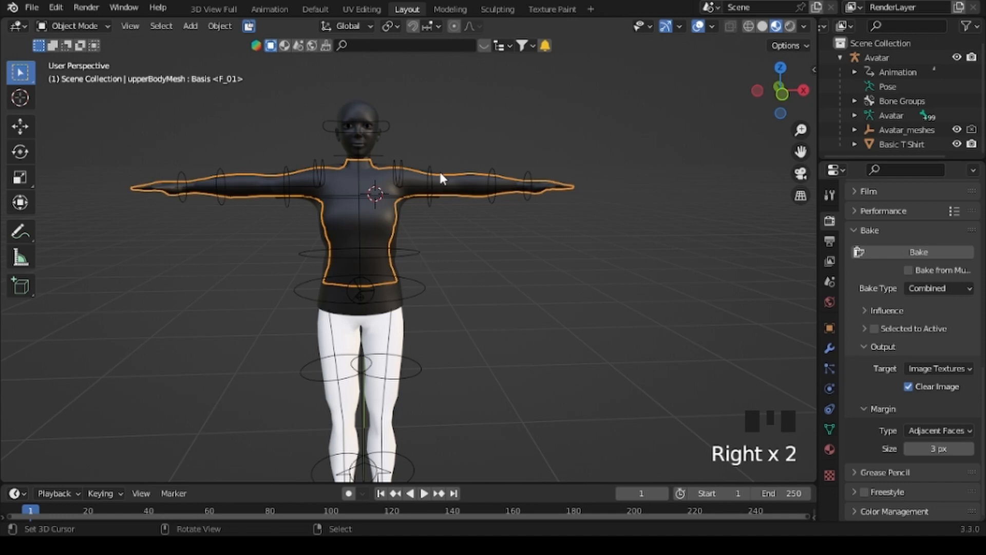
key(Tab)
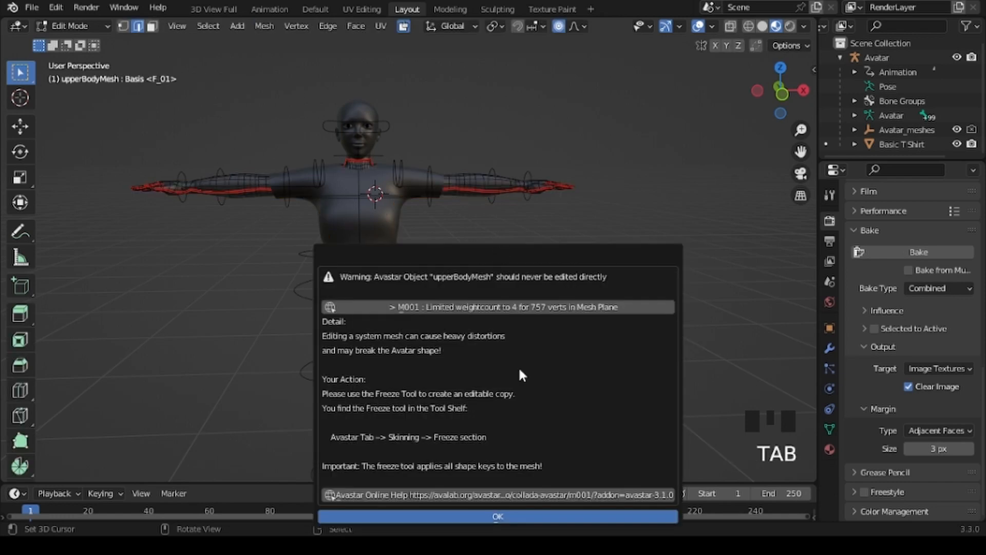
click(525, 516)
key(Tab)
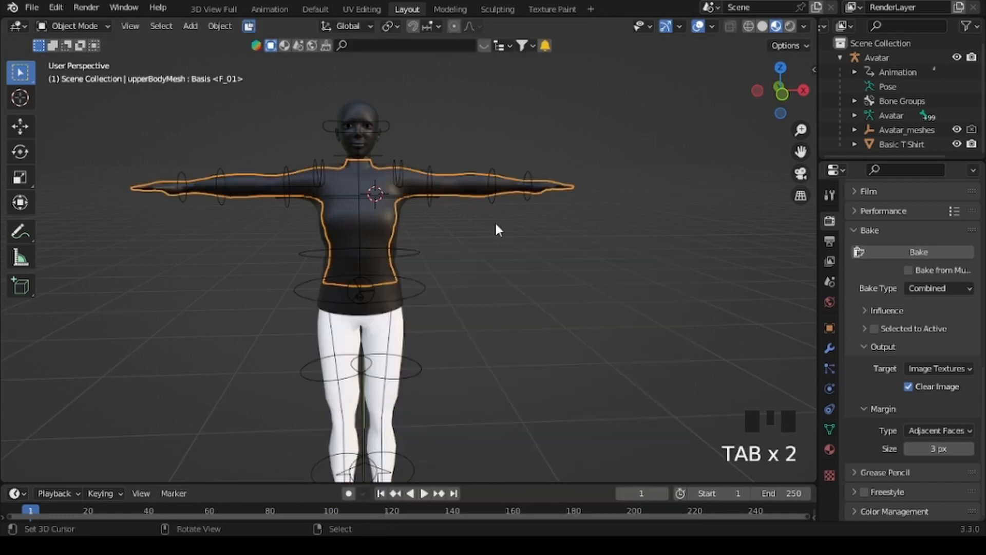
Fill the entire Basic T Shirt Alpha Top image of the upper body mesh with black in the Texture Paint workspace.
click(552, 9)
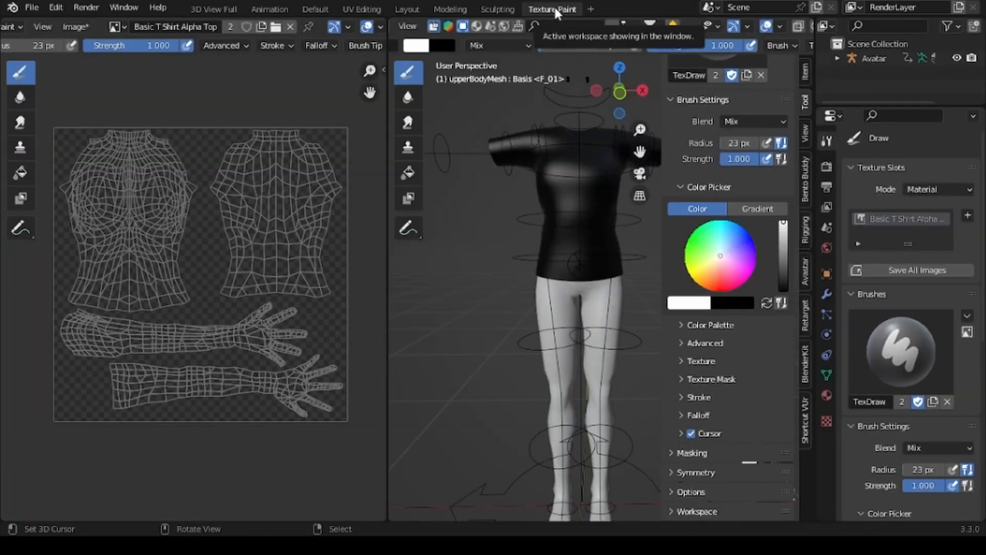
scroll(195, 263, down, 1)
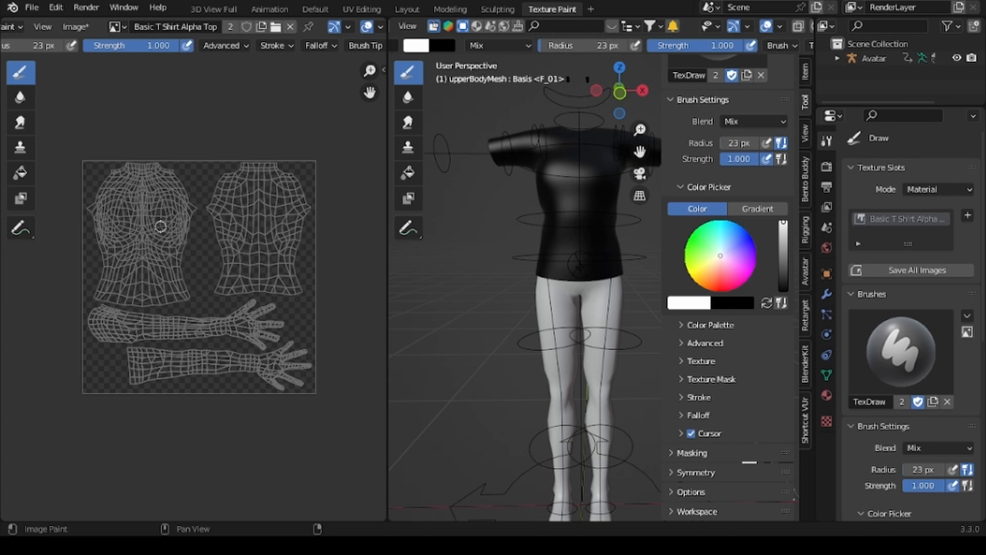
scroll(510, 198, down, 1)
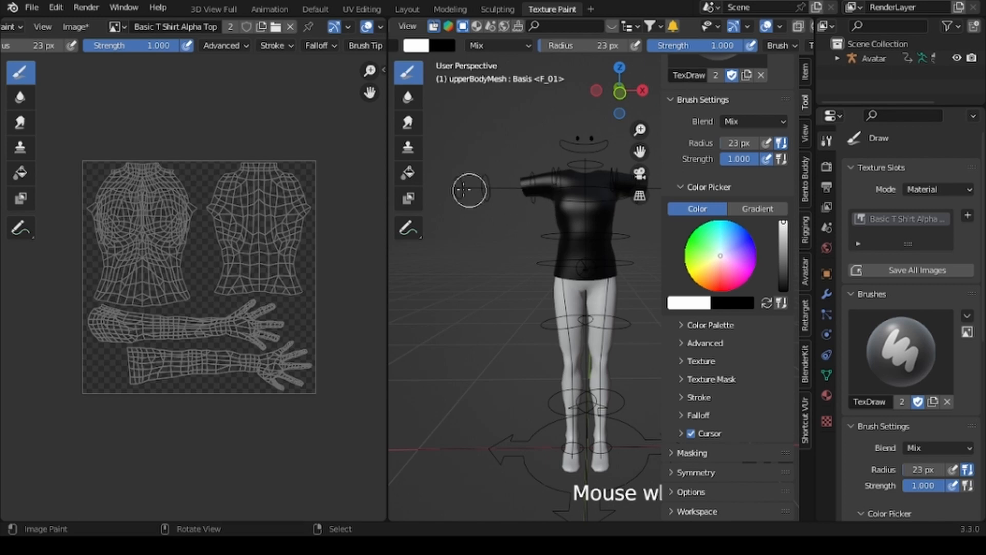
click(411, 176)
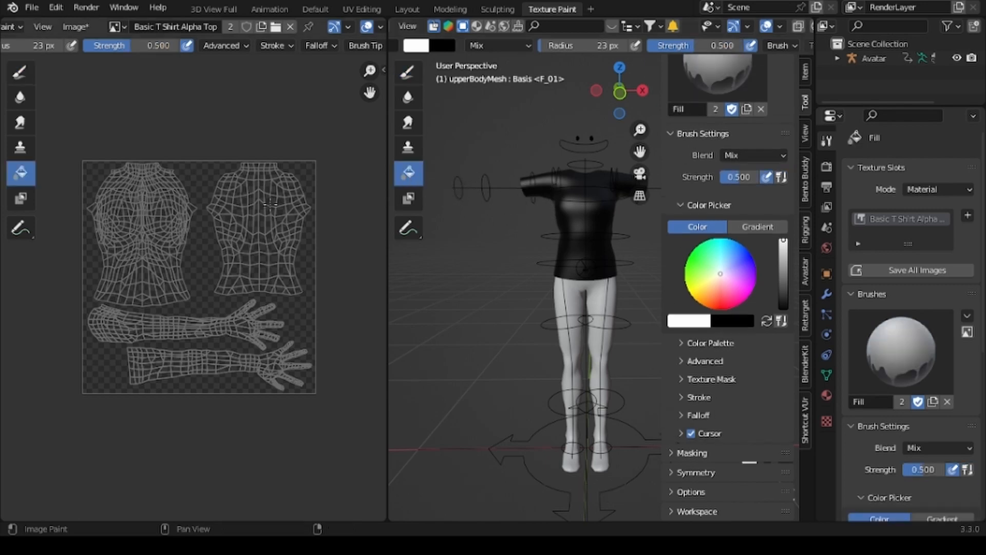
click(766, 320)
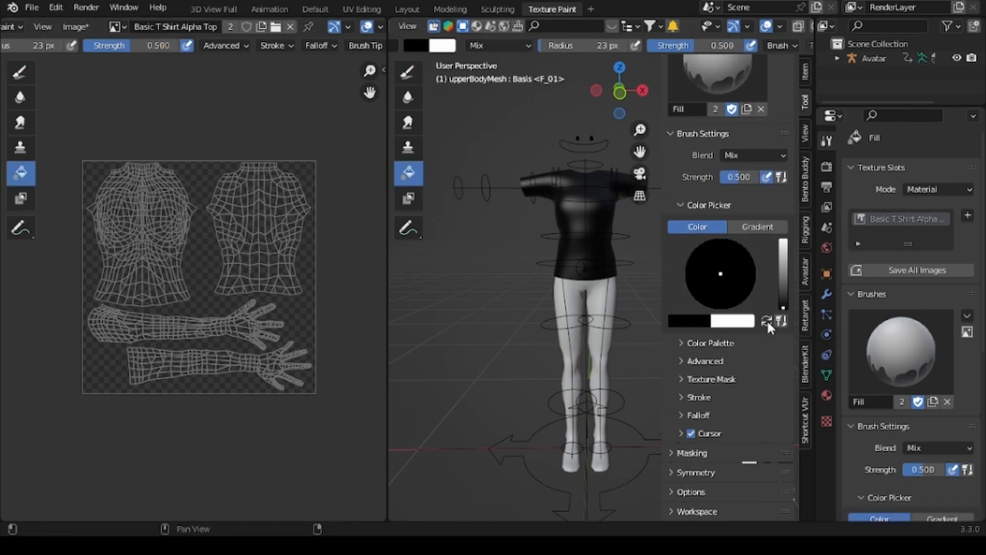
click(194, 268)
click(195, 267)
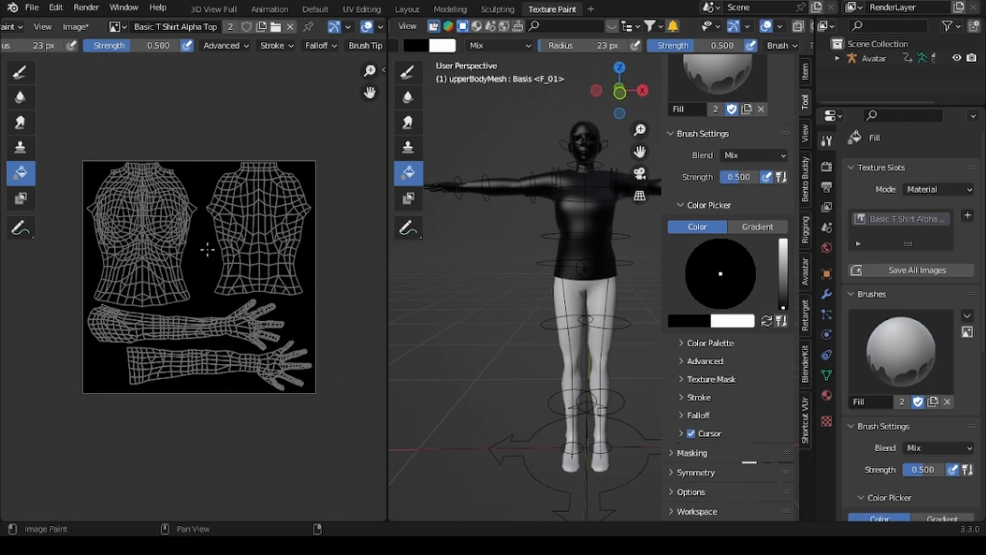
Make white the active paint colour and switch from Fill to the Draw brush.
click(766, 319)
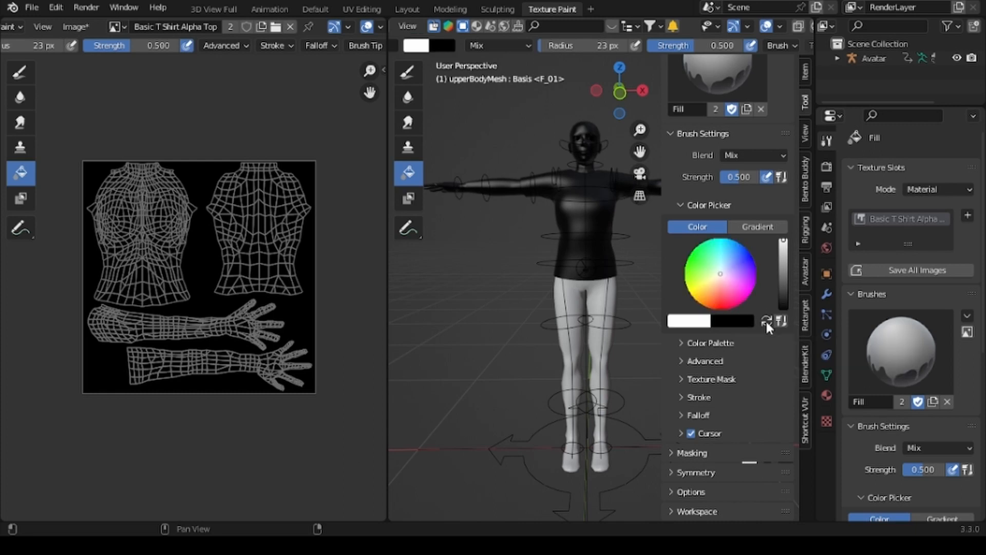
click(407, 72)
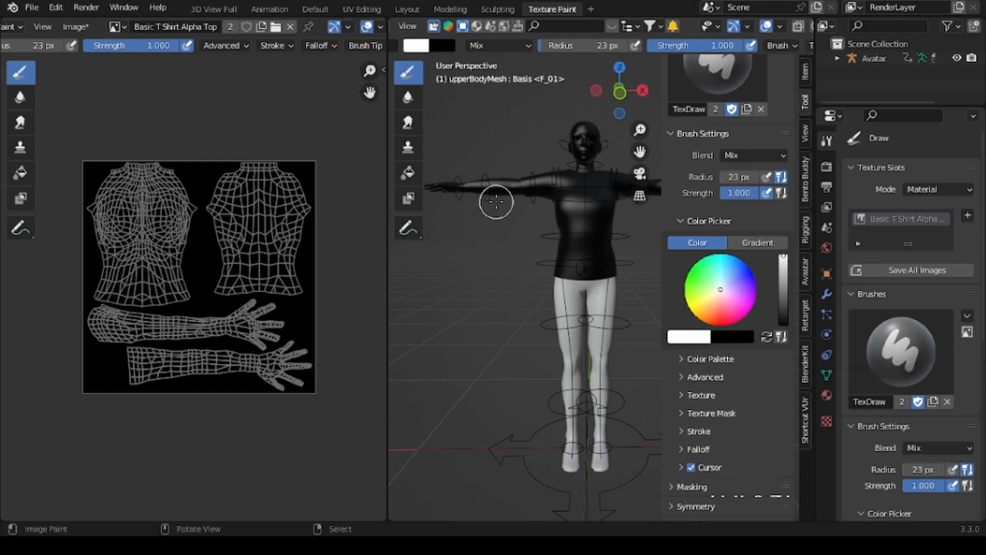
scroll(498, 205, up, 4)
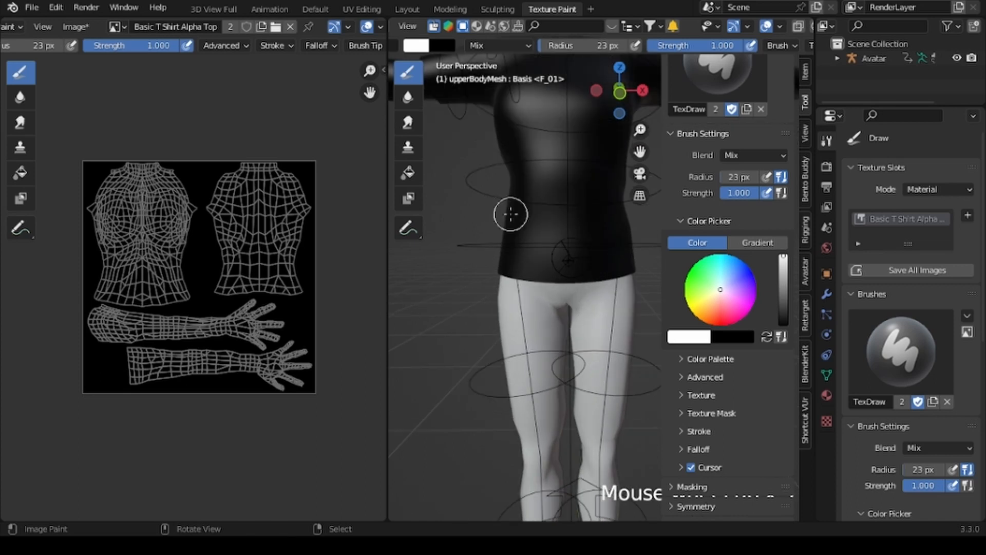
scroll(515, 194, down, 2)
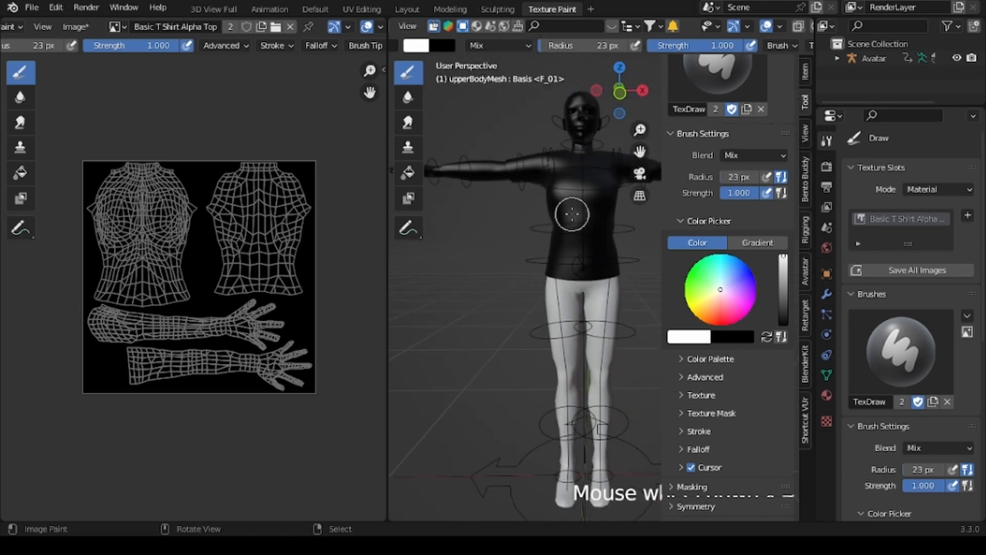
Check the black upper body in the Layout workspace, then save the Basic T Shirt Alpha Top image from Texture Paint.
click(406, 9)
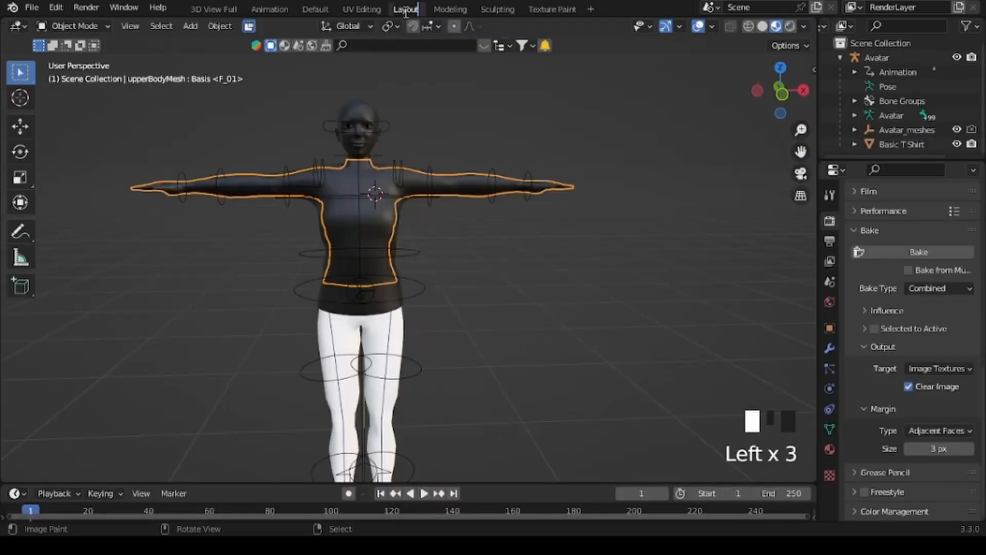
click(551, 8)
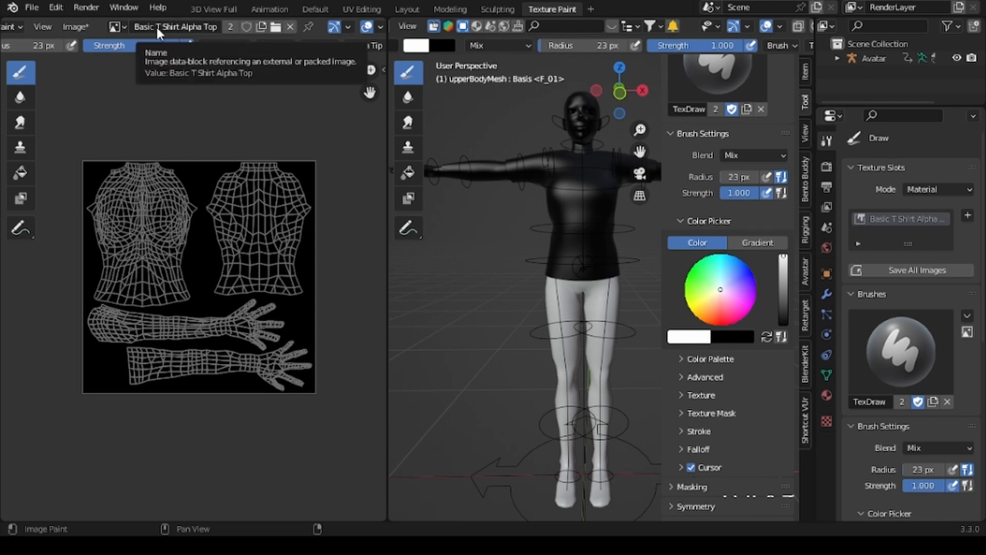
click(77, 28)
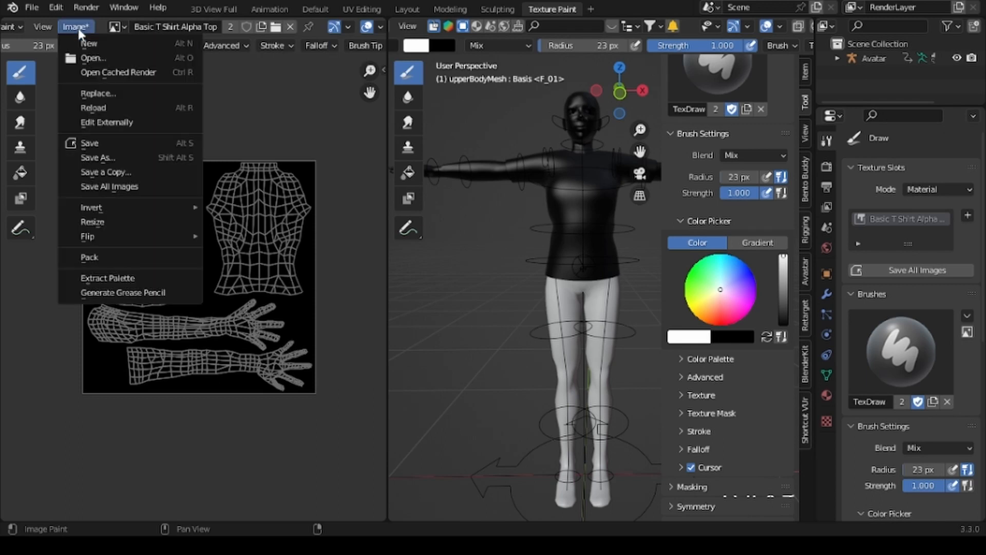
click(117, 146)
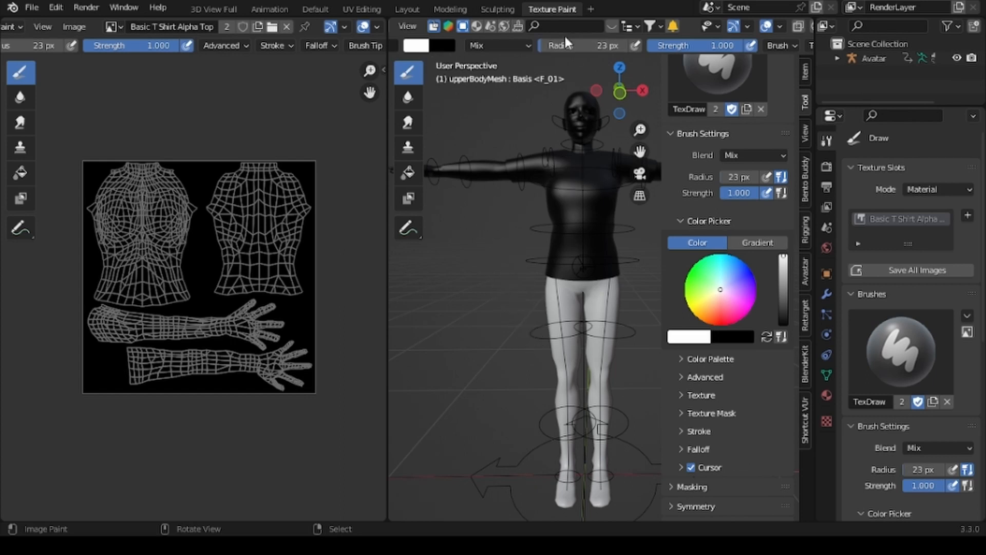
Select the Basic T Shirt object in the Layout workspace and open its texture in Texture Paint.
click(406, 9)
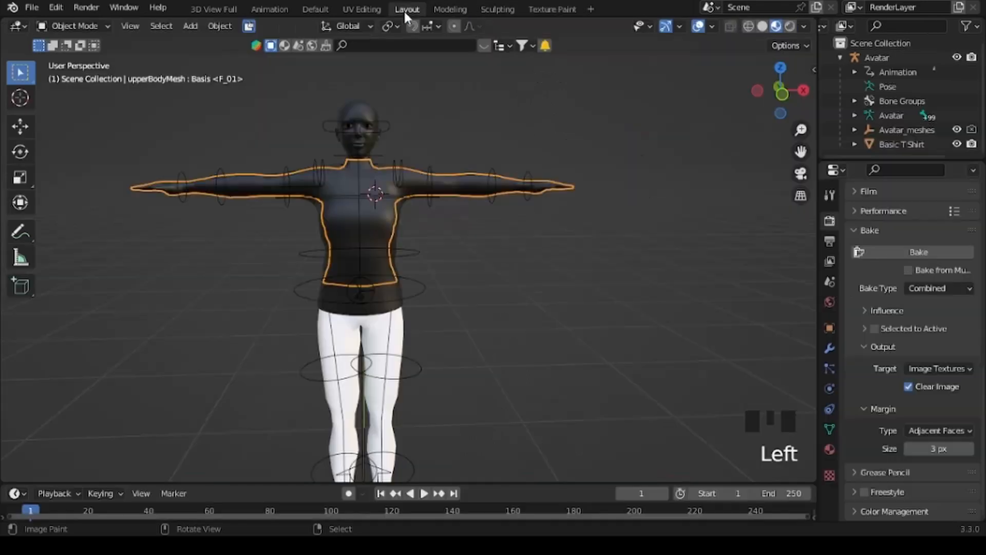
right_click(390, 292)
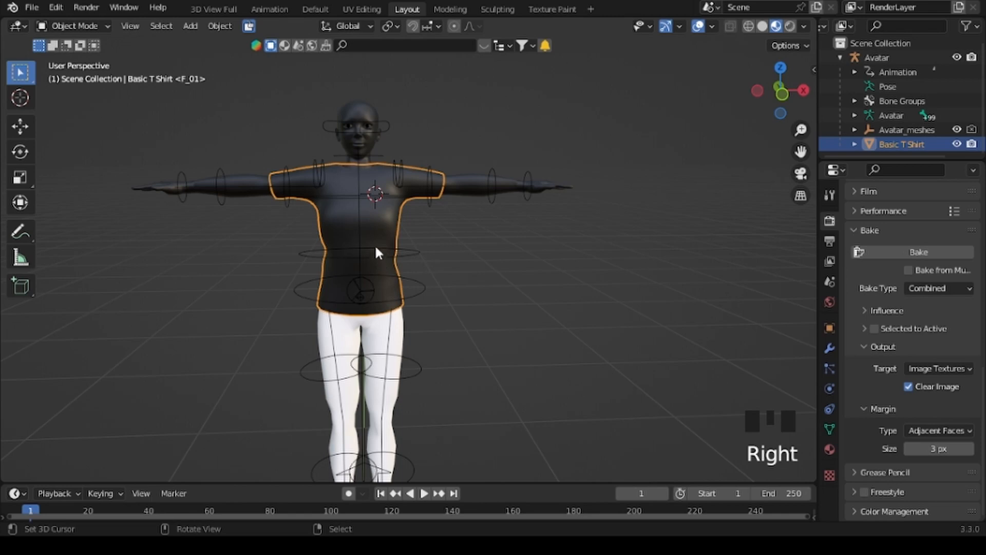
click(547, 8)
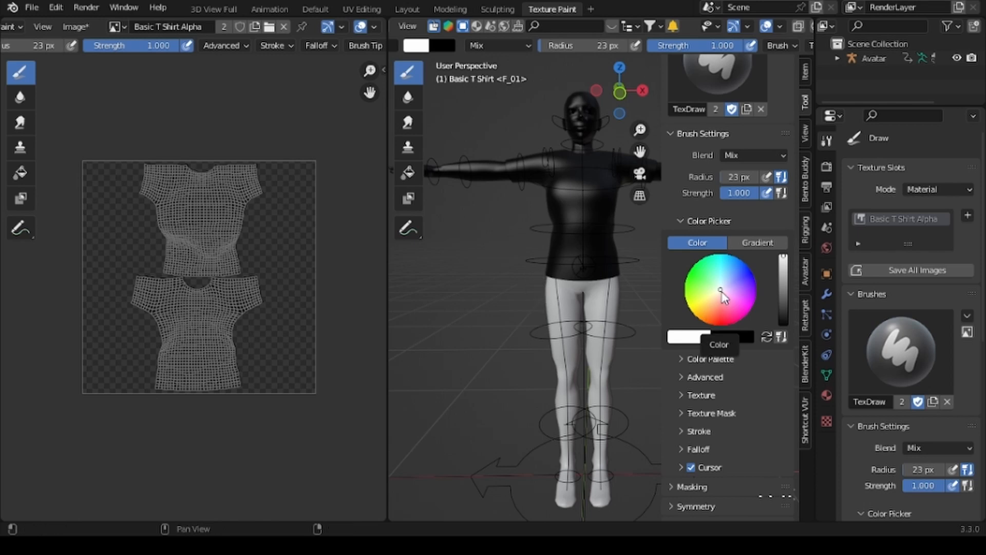
Darken the brush colour to mid grey, create a new colour palette and add the grey to it.
drag(783, 257, 783, 291)
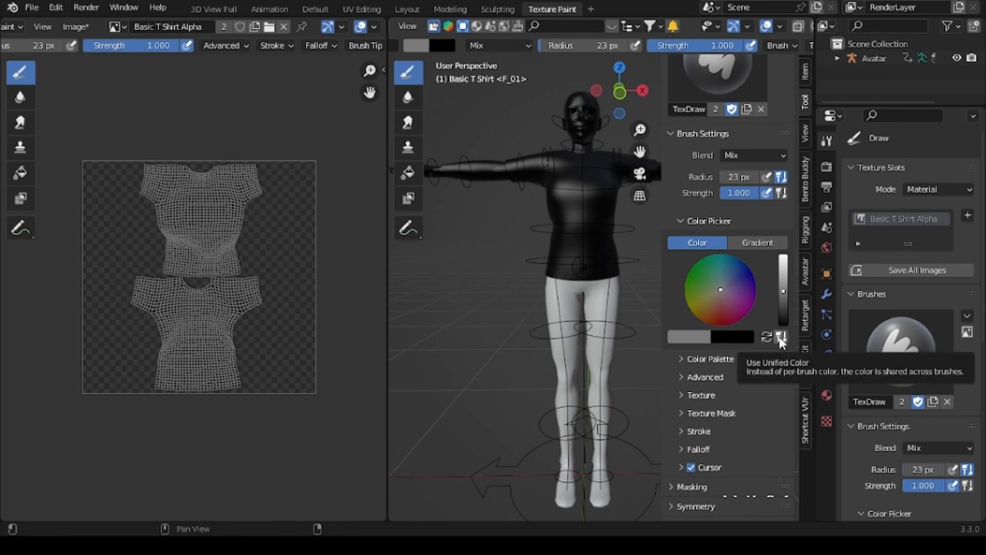
click(681, 358)
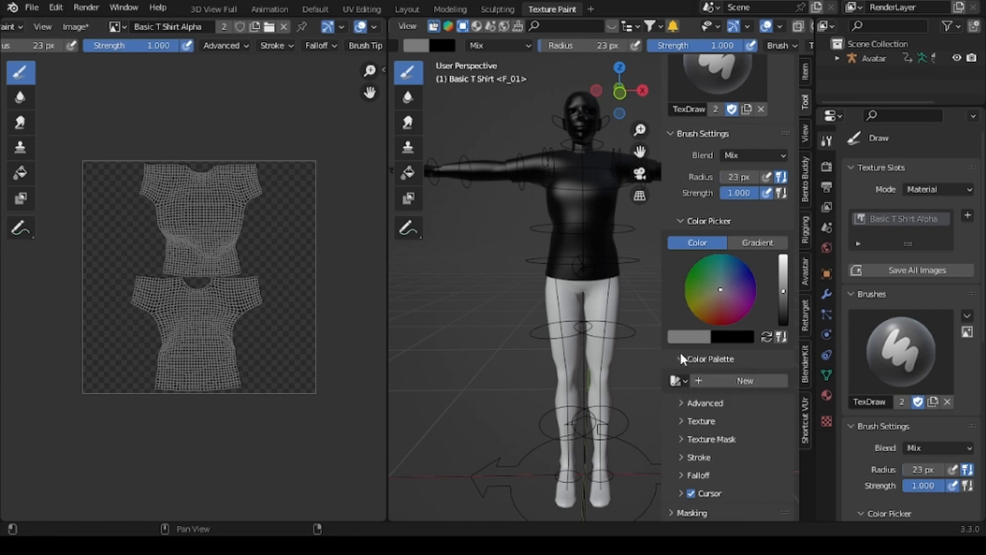
click(700, 380)
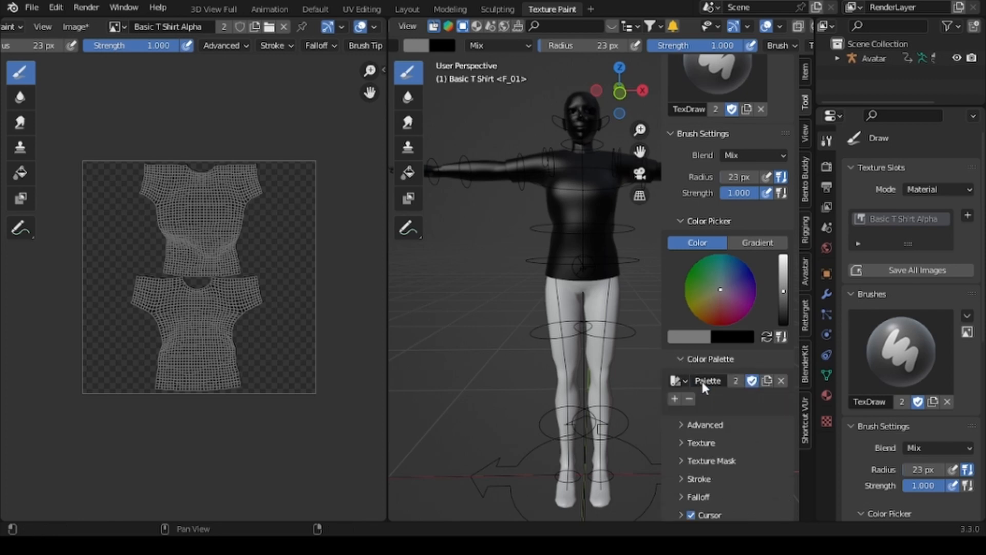
click(674, 398)
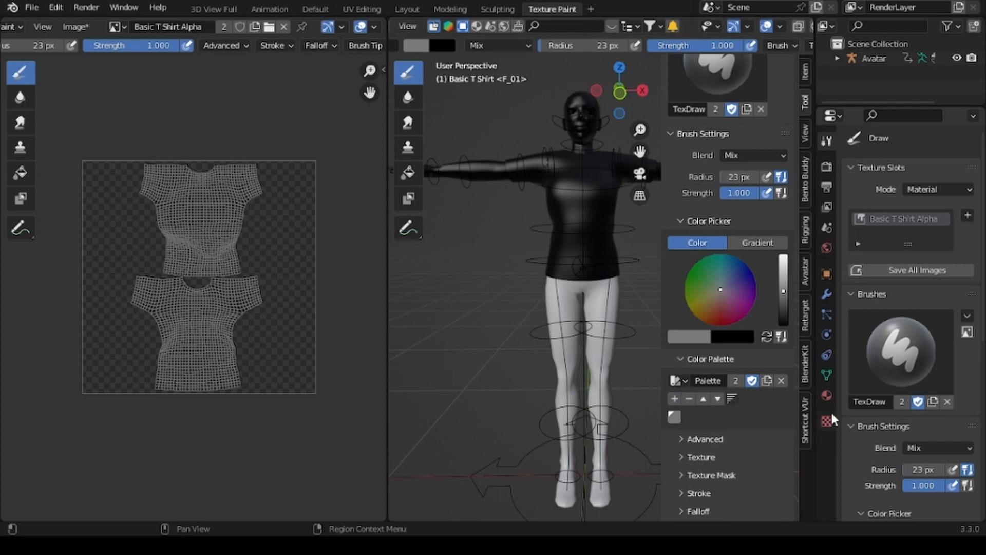
Add white, black and lime green swatches to the colour palette.
scroll(751, 431, down, 2)
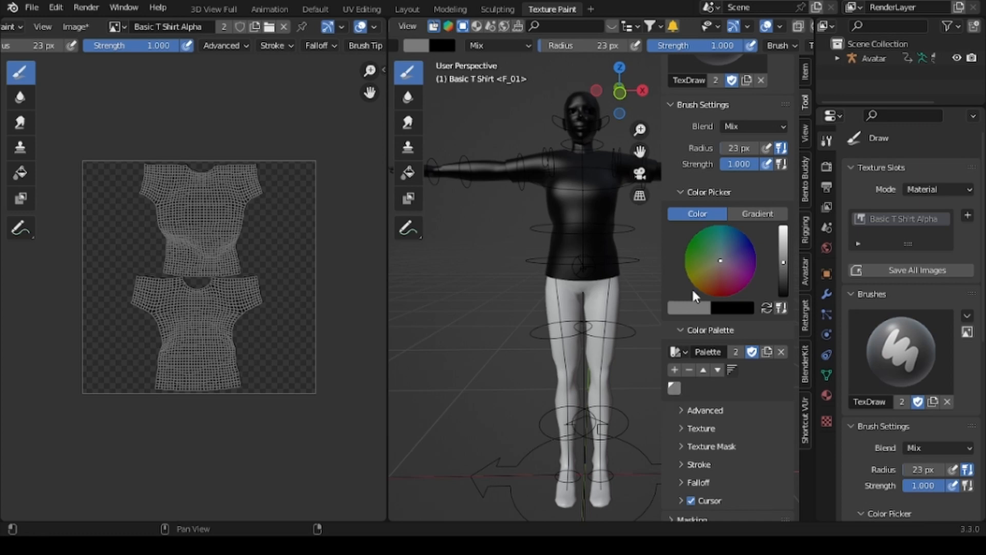
drag(781, 262, 783, 229)
click(674, 369)
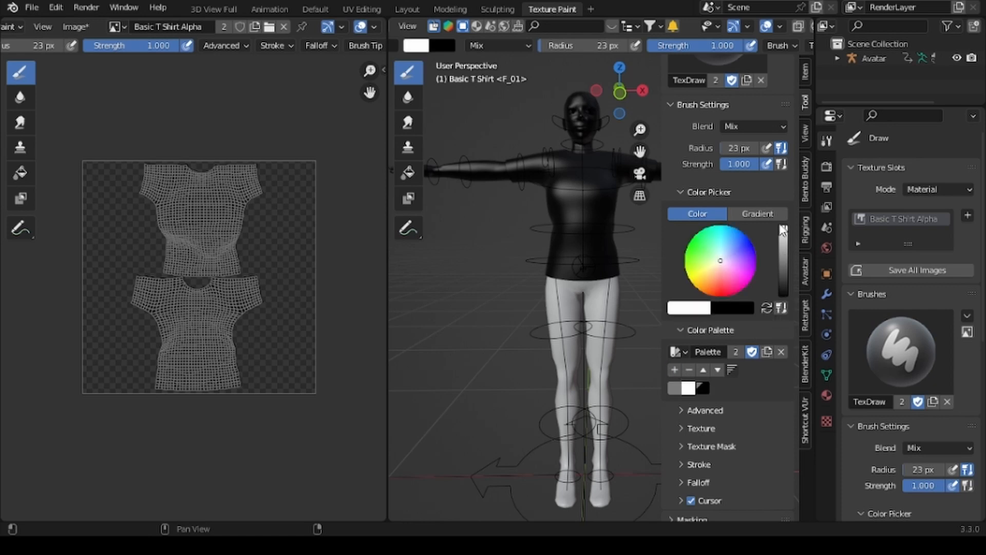
mouse_move(722, 264)
mouse_down()
mouse_move(729, 226)
mouse_move(755, 269)
mouse_move(755, 251)
mouse_move(723, 295)
mouse_move(685, 265)
mouse_up()
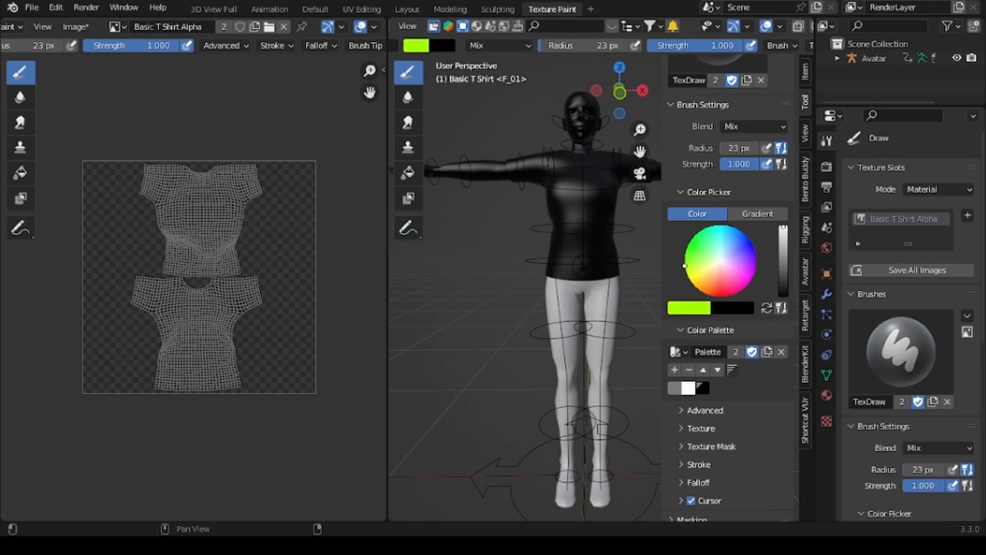
click(674, 369)
Fill the Basic T Shirt Alpha texture with white, then with the lime green palette colour.
click(21, 173)
click(194, 263)
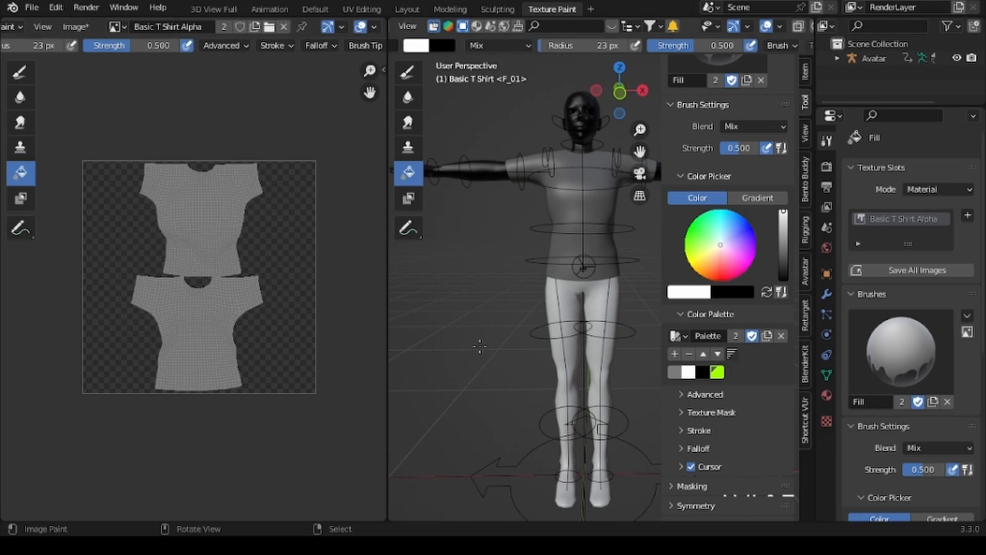
click(717, 372)
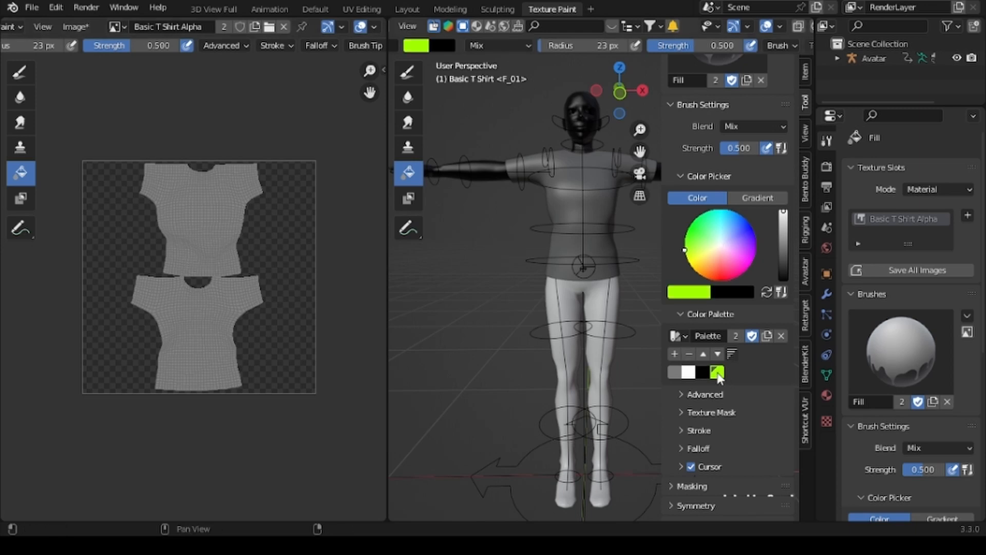
click(201, 212)
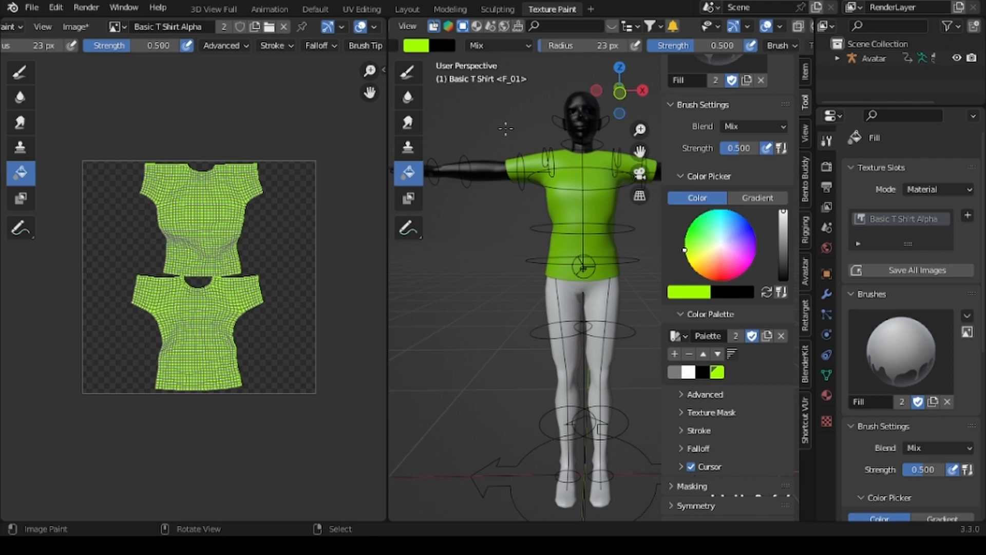
key(Tab)
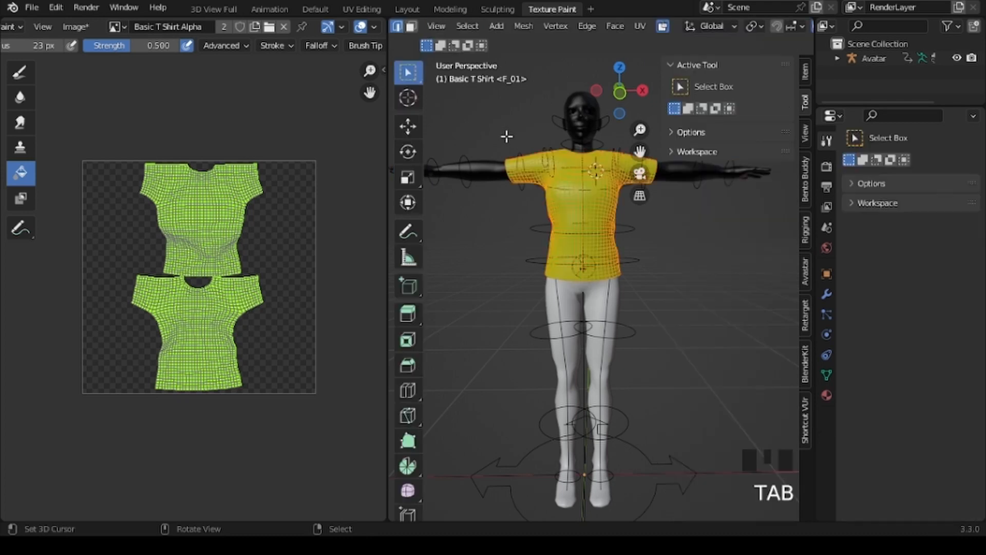
key(Tab)
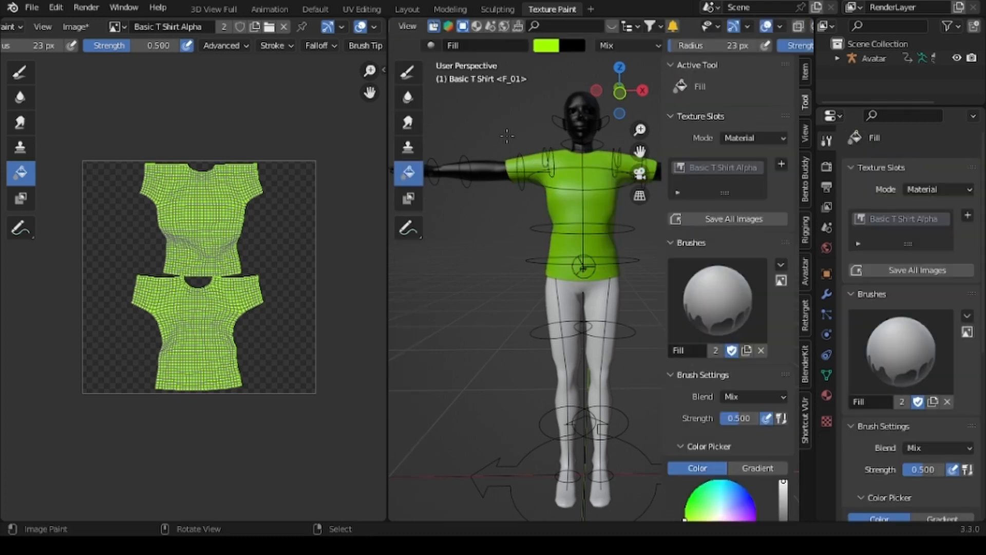
Select the avatar's upper body mesh in the Layout workspace and return to Texture Paint.
click(407, 8)
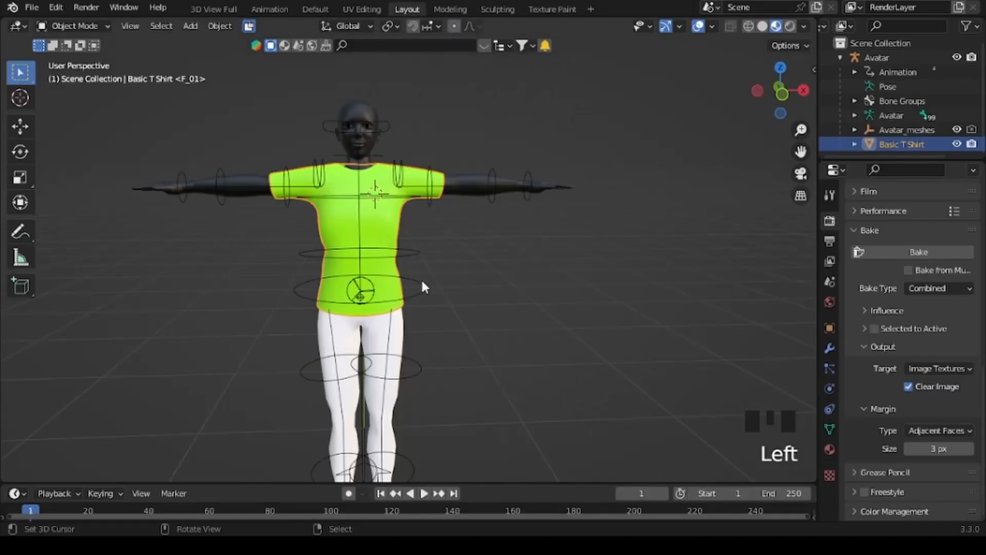
right_click(467, 197)
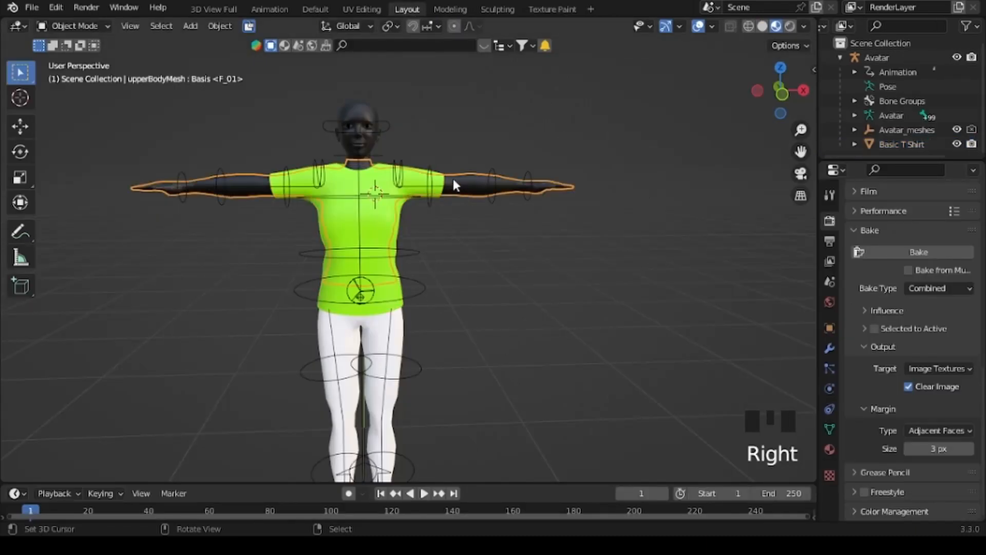
click(558, 13)
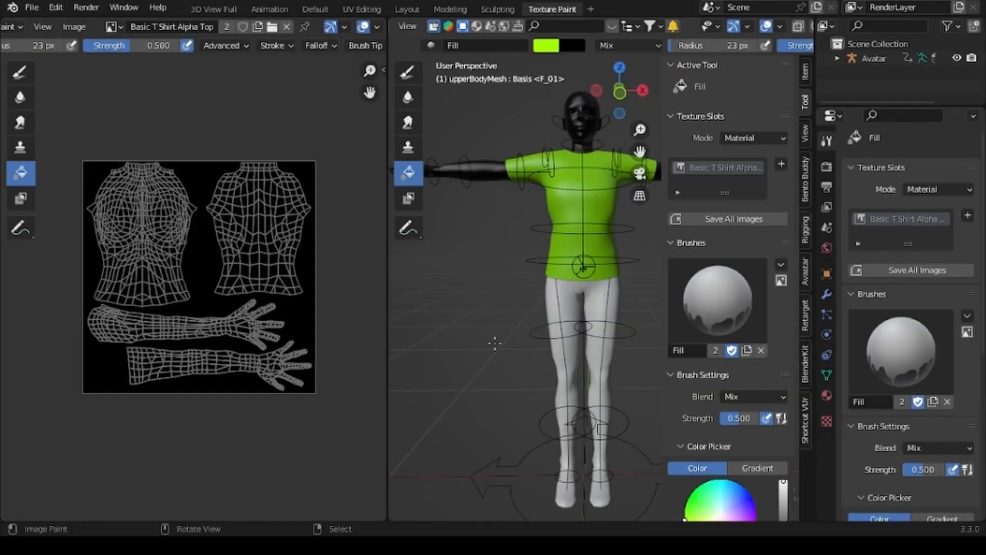
Paint the avatar's bare forearm and hand white from the front with the Draw brush at 23 px radius.
drag(387, 295, 317, 295)
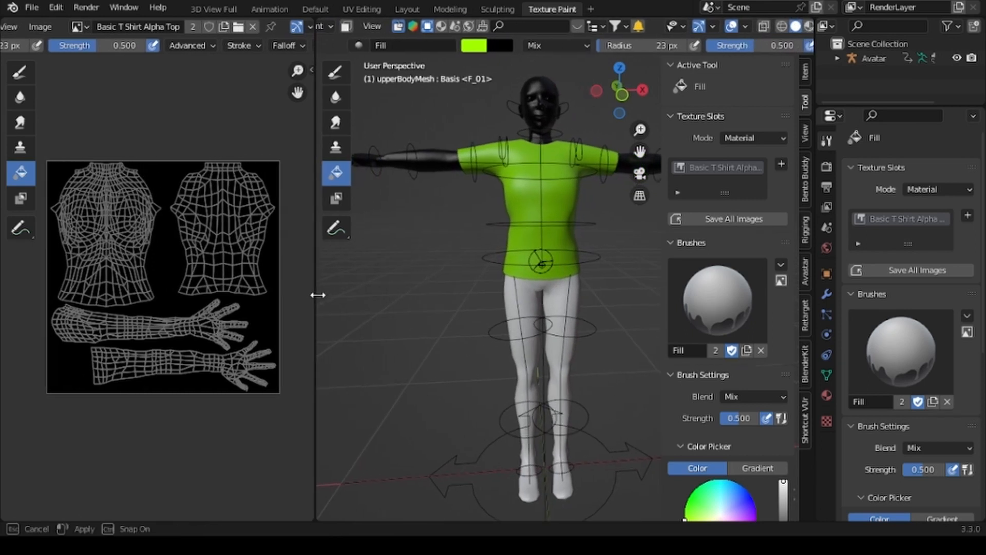
scroll(534, 303, up, 1)
shift+middle_drag(455, 229, 536, 299)
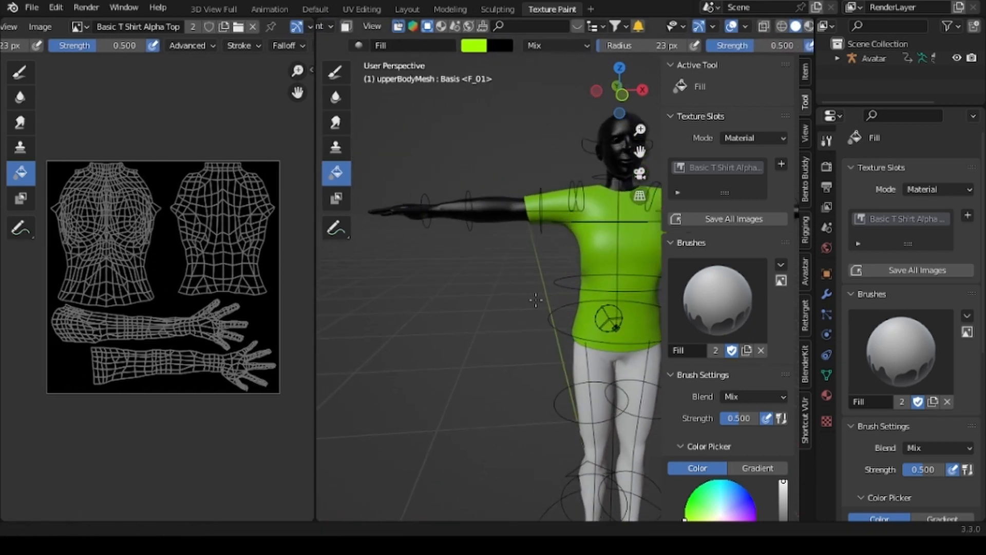
scroll(724, 410, down, 8)
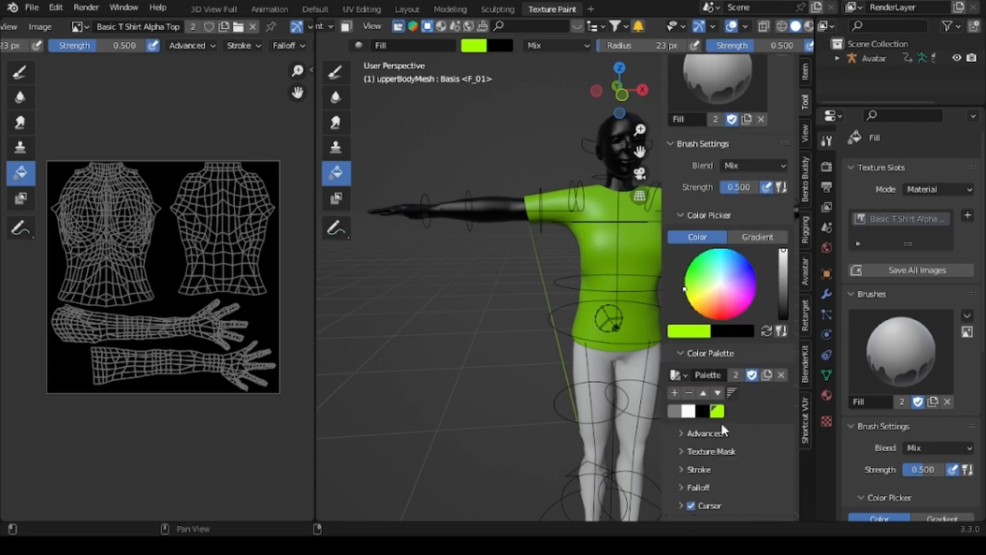
click(691, 413)
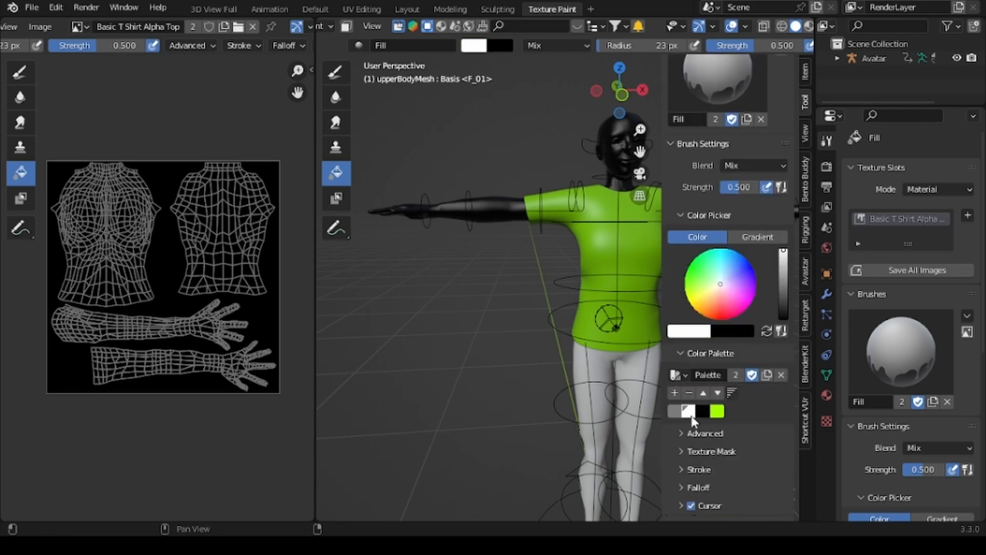
click(337, 73)
drag(373, 210, 410, 214)
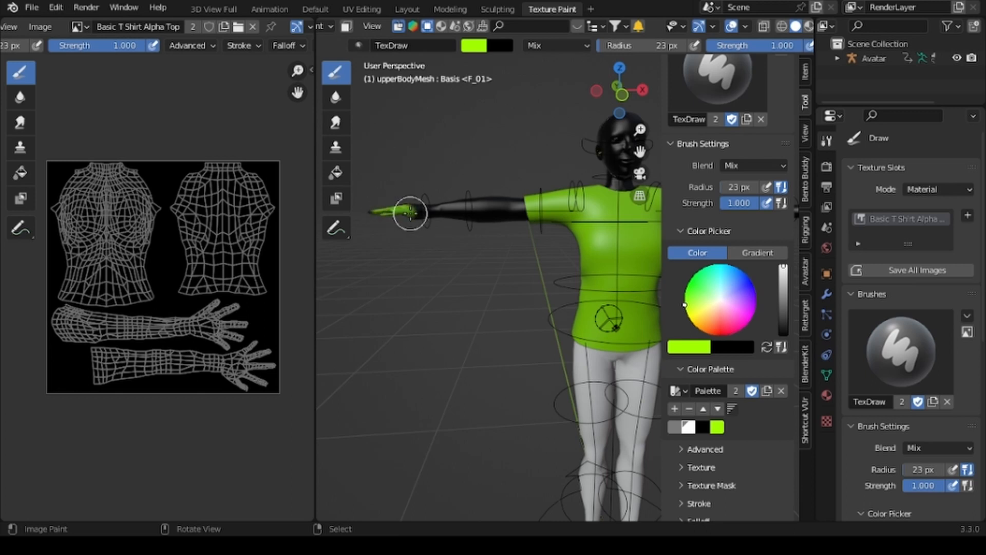
click(688, 427)
mouse_move(400, 213)
mouse_down()
mouse_move(366, 214)
mouse_move(429, 214)
mouse_move(480, 171)
mouse_move(418, 159)
mouse_move(387, 167)
mouse_move(500, 232)
mouse_move(490, 219)
mouse_move(511, 220)
mouse_move(508, 208)
mouse_move(517, 218)
mouse_move(511, 195)
mouse_move(523, 229)
mouse_move(510, 198)
mouse_up()
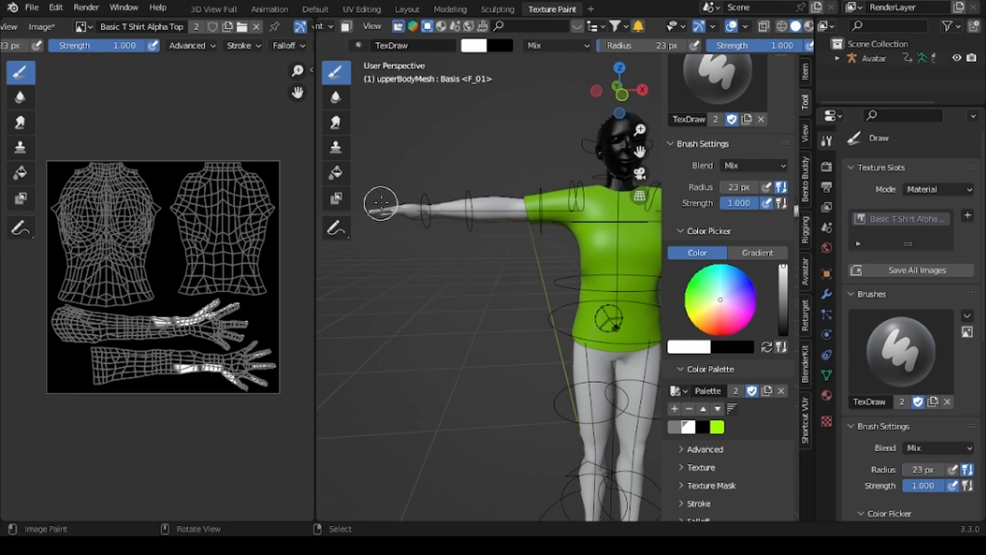
Paint a white band on the back of the arm along the edge of the T-shirt sleeve.
scroll(452, 333, down, 3)
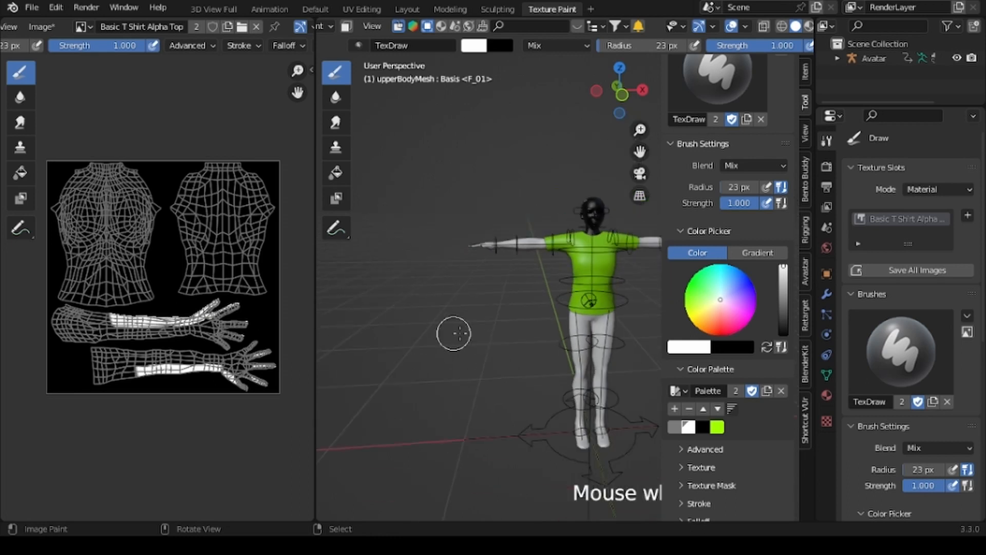
middle_drag(590, 328, 708, 331)
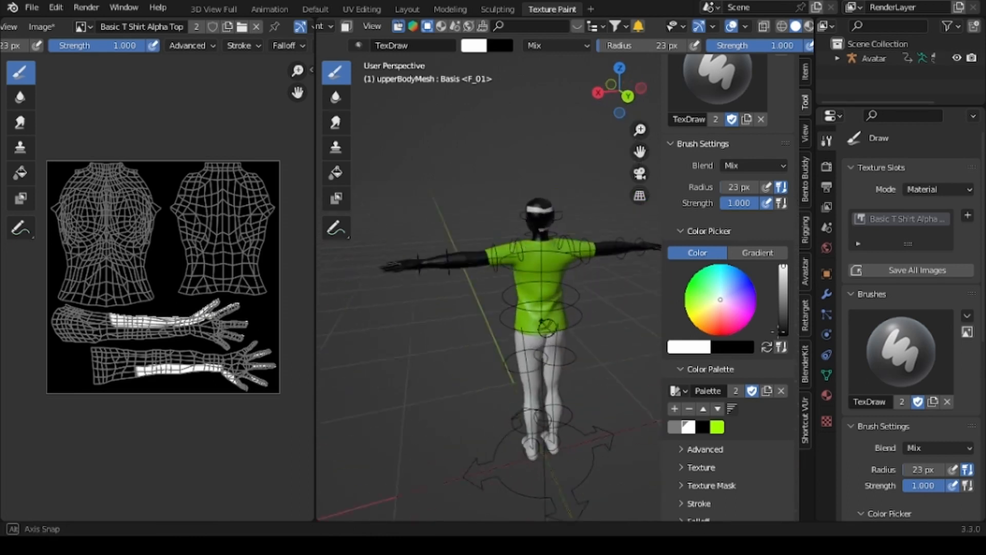
middle_drag(778, 332, 741, 306)
scroll(742, 303, up, 4)
scroll(741, 296, down, 1)
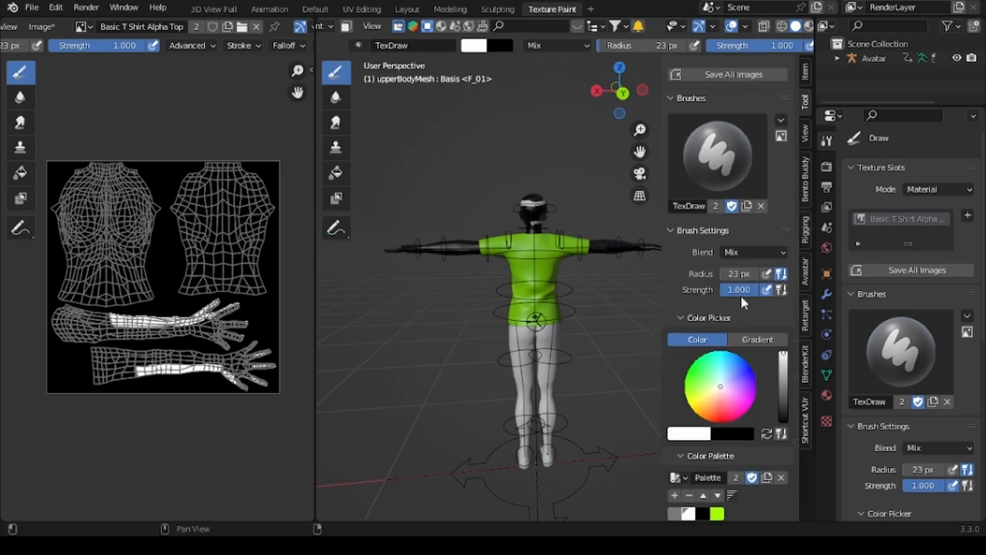
scroll(471, 323, up, 5)
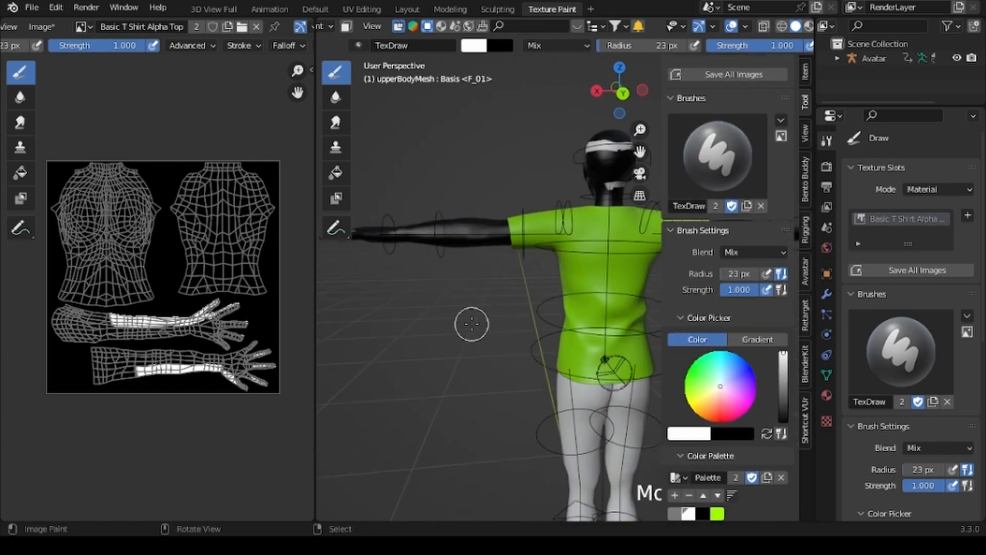
scroll(521, 347, up, 4)
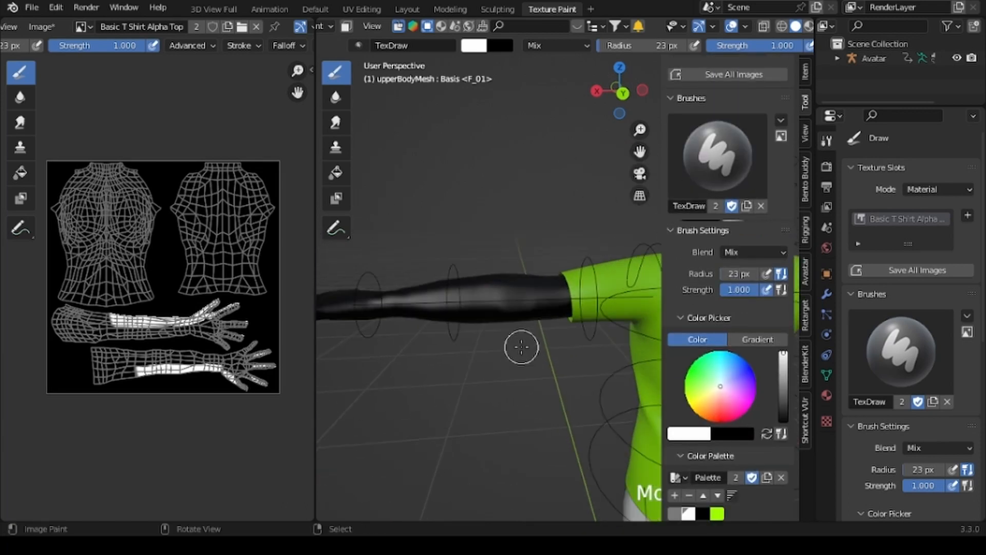
scroll(548, 354, up, 3)
shift+middle_drag(548, 354, 522, 366)
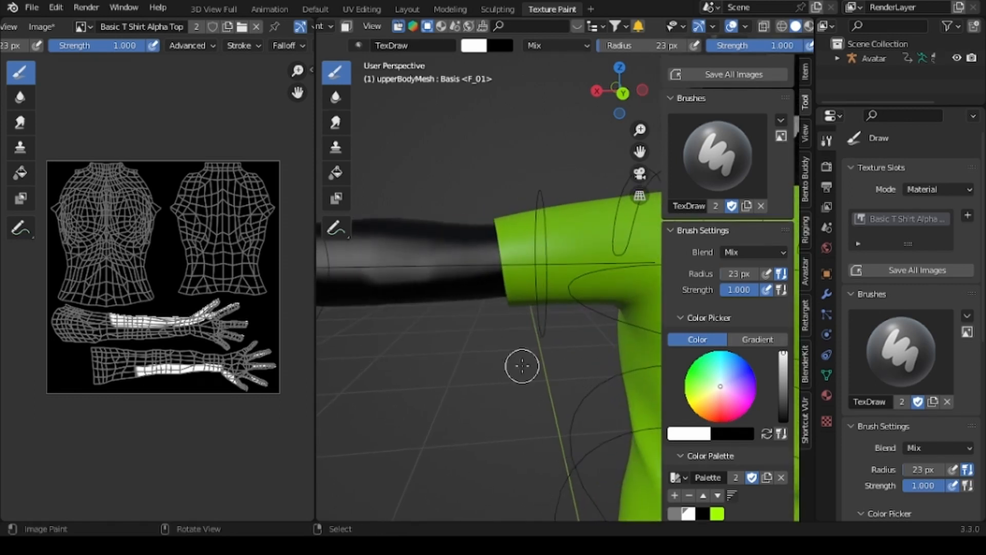
mouse_move(497, 304)
mouse_down()
mouse_move(480, 213)
mouse_move(498, 310)
mouse_up()
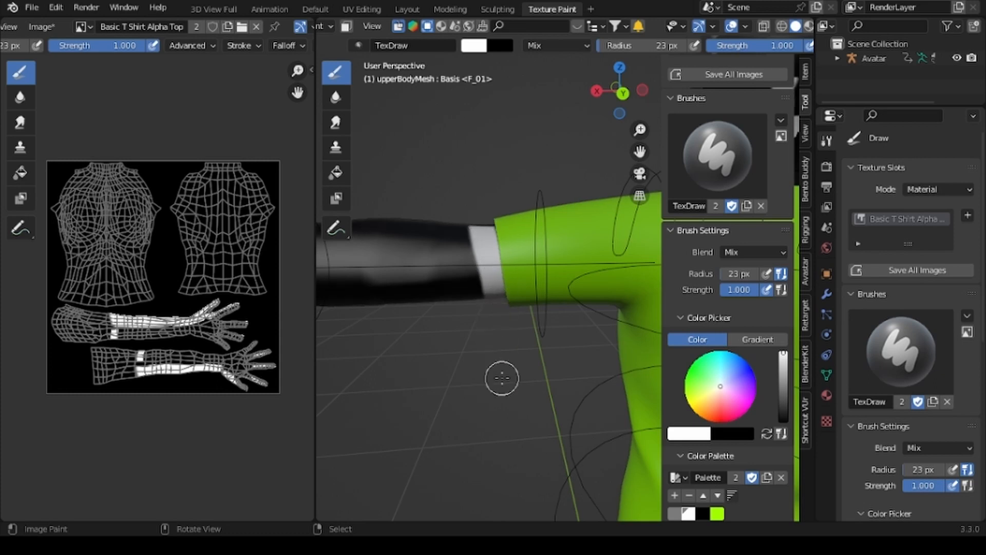
Extend the white sleeve-edge bands across both arm islands in the enlarged UV image view.
drag(315, 350, 602, 359)
scroll(324, 352, up, 4)
middle_drag(324, 352, 352, 213)
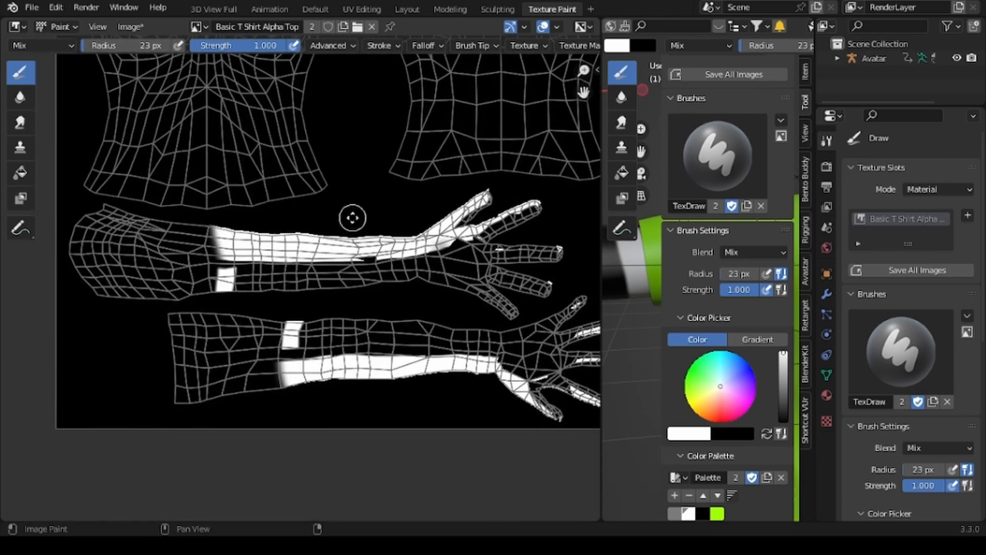
scroll(339, 241, up, 2)
drag(205, 244, 208, 293)
mouse_move(284, 344)
mouse_down()
mouse_move(289, 383)
mouse_move(303, 370)
mouse_move(303, 327)
mouse_move(311, 365)
mouse_move(477, 378)
mouse_up()
scroll(421, 347, down, 1)
scroll(422, 348, down, 1)
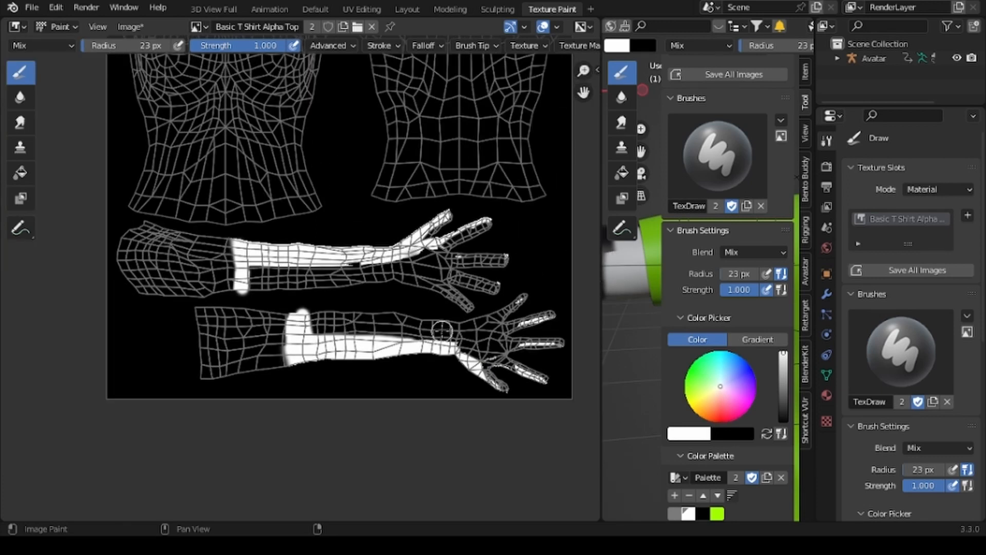
Set the brush radius to 87 px and paint the lower arm island and most of the upper forearm and hand white.
key(f)
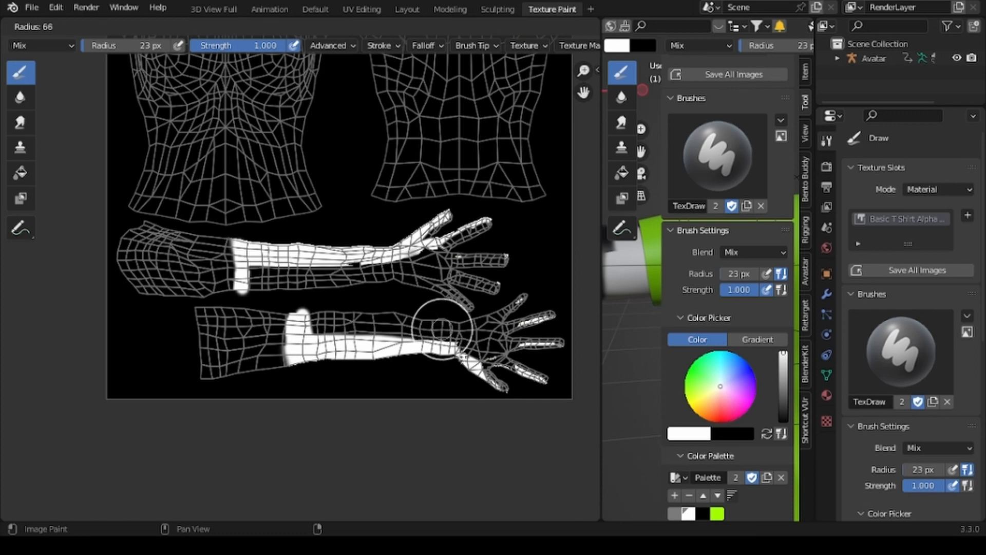
click(471, 367)
mouse_move(471, 367)
mouse_down()
mouse_move(340, 351)
mouse_move(489, 363)
mouse_move(528, 330)
mouse_move(526, 309)
mouse_move(517, 330)
mouse_move(523, 363)
mouse_move(317, 345)
mouse_move(323, 308)
mouse_move(462, 303)
mouse_move(477, 241)
mouse_move(383, 266)
mouse_move(391, 278)
mouse_move(308, 282)
mouse_move(366, 277)
mouse_up()
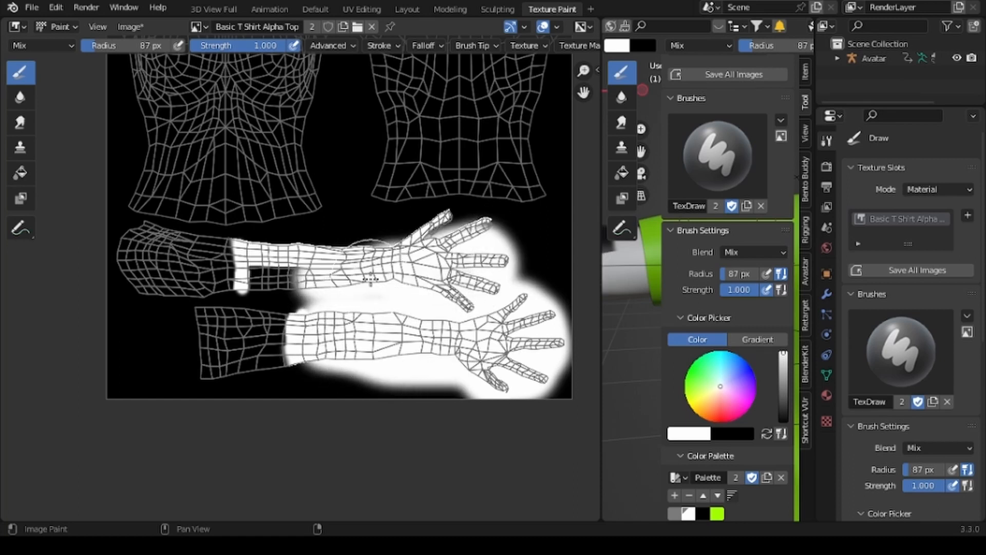
Set the brush radius to 36 px and fill the remaining black areas of the upper forearm and hand island with white.
key(f)
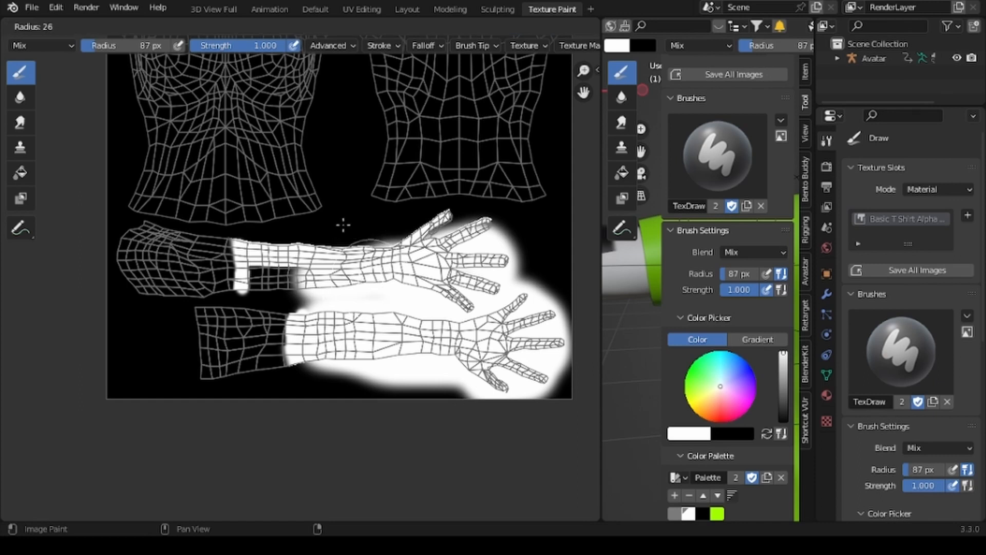
click(348, 226)
mouse_move(738, 274)
mouse_down()
mouse_move(751, 273)
mouse_move(740, 274)
mouse_up()
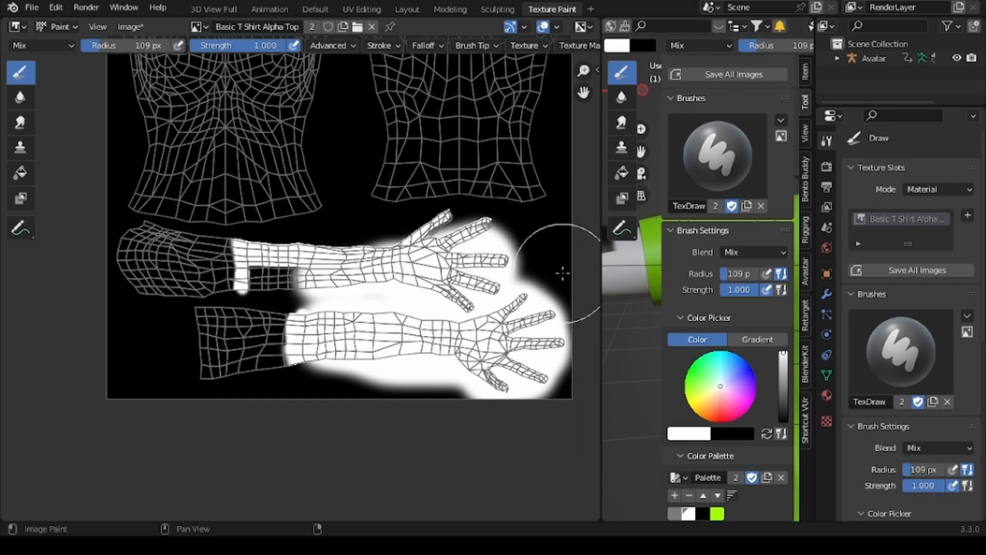
key(f)
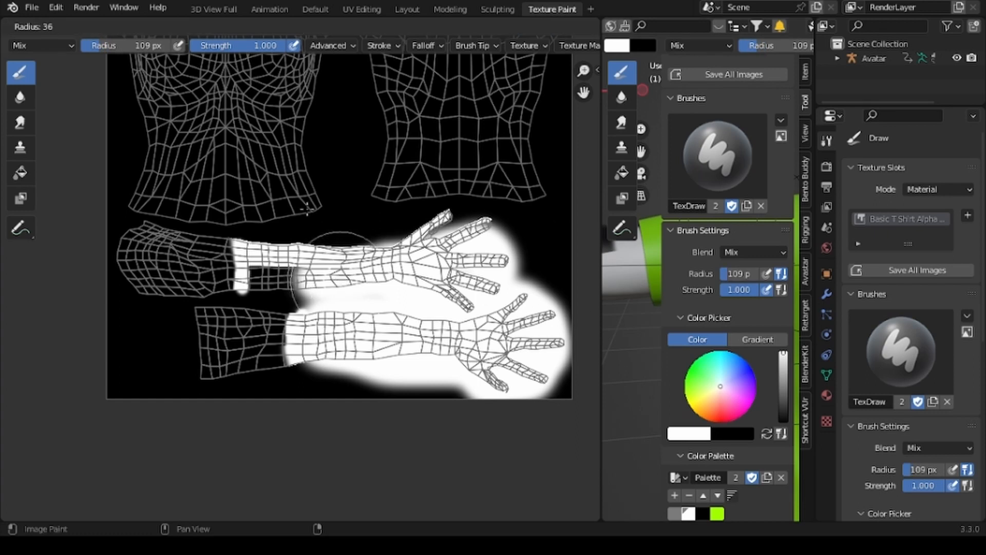
click(321, 280)
mouse_move(298, 282)
mouse_down()
mouse_move(241, 280)
mouse_move(315, 270)
mouse_move(354, 252)
mouse_move(270, 246)
mouse_move(416, 246)
mouse_move(448, 220)
mouse_up()
drag(454, 214, 412, 228)
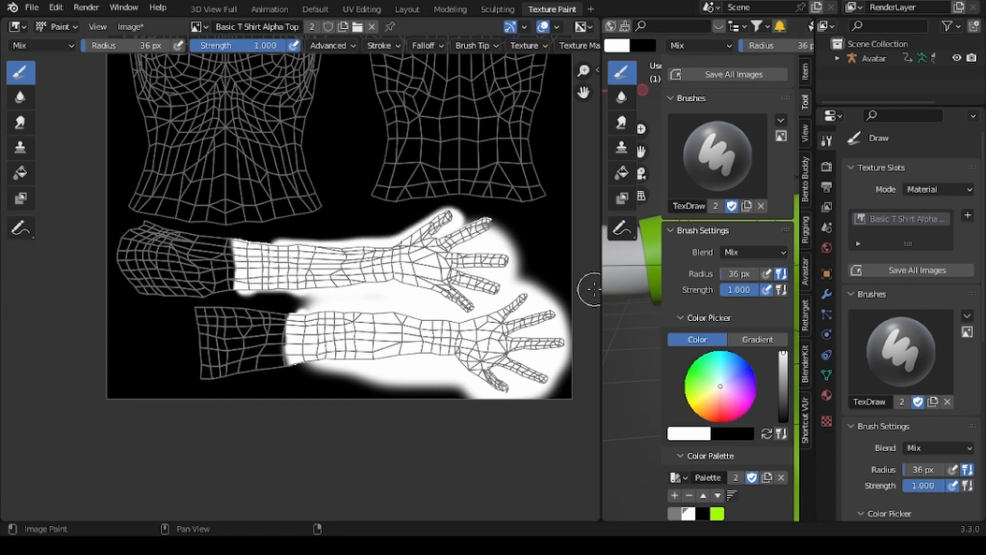
Enlarge the 3D viewport and paint the front of the neck white above the T-shirt collar.
drag(599, 293, 50, 294)
scroll(494, 323, down, 7)
middle_drag(595, 349, 265, 345)
scroll(267, 323, up, 4)
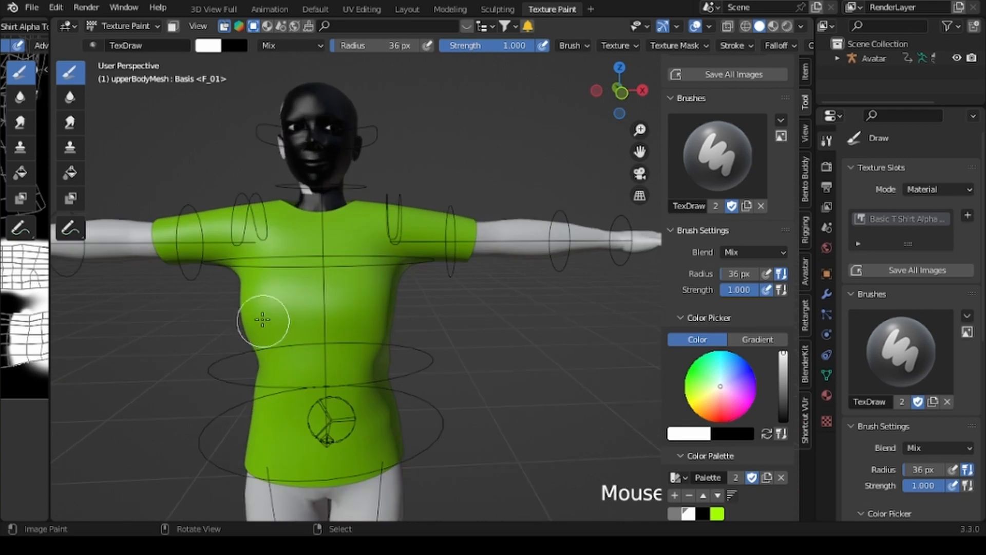
middle_drag(242, 293, 343, 313)
scroll(418, 374, up, 5)
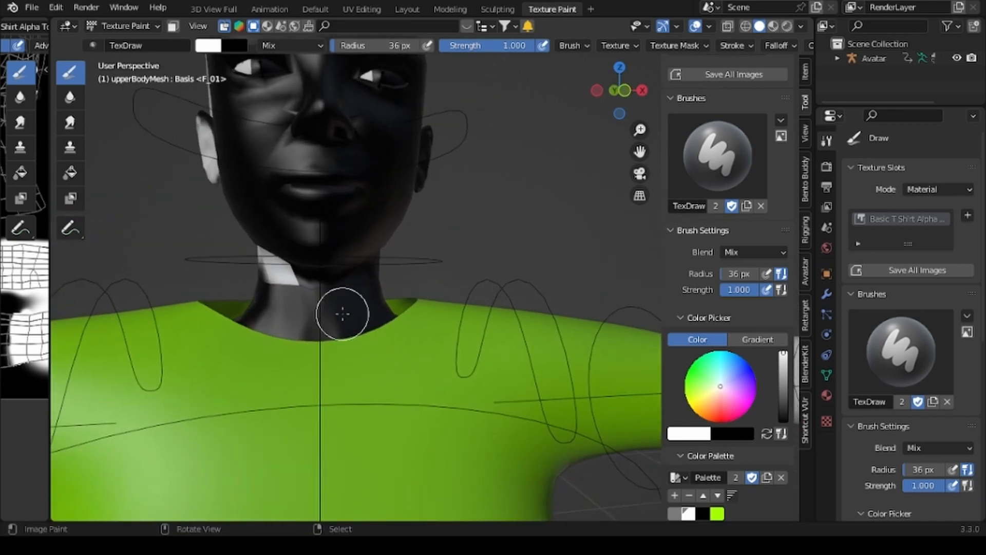
mouse_move(341, 313)
mouse_down()
mouse_move(302, 293)
mouse_move(369, 286)
mouse_move(247, 280)
mouse_move(247, 319)
mouse_move(278, 325)
mouse_up()
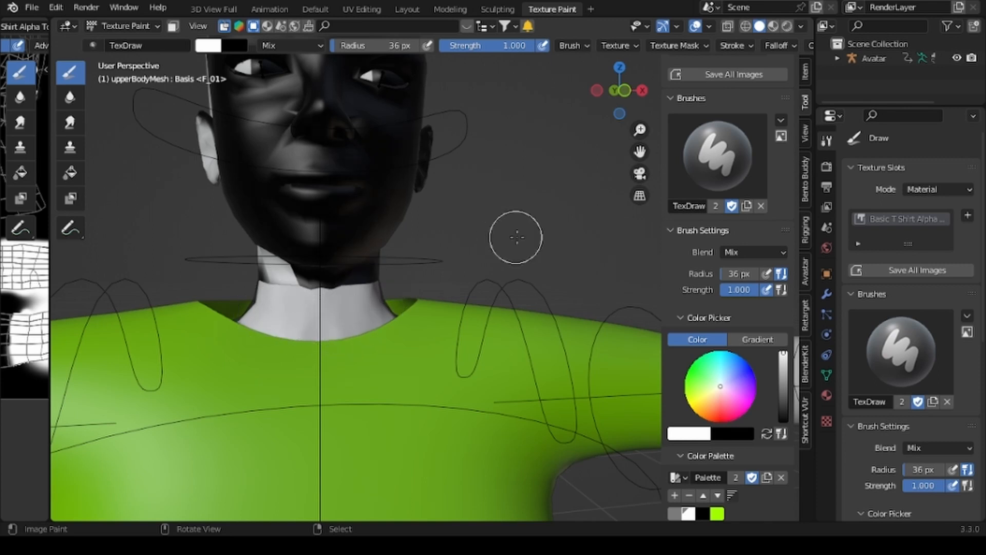
Paint the neck white above the collar from the right orthographic view.
mouse_move(517, 235)
middle_down()
mouse_move(531, 208)
mouse_move(573, 205)
mouse_move(529, 248)
middle_up()
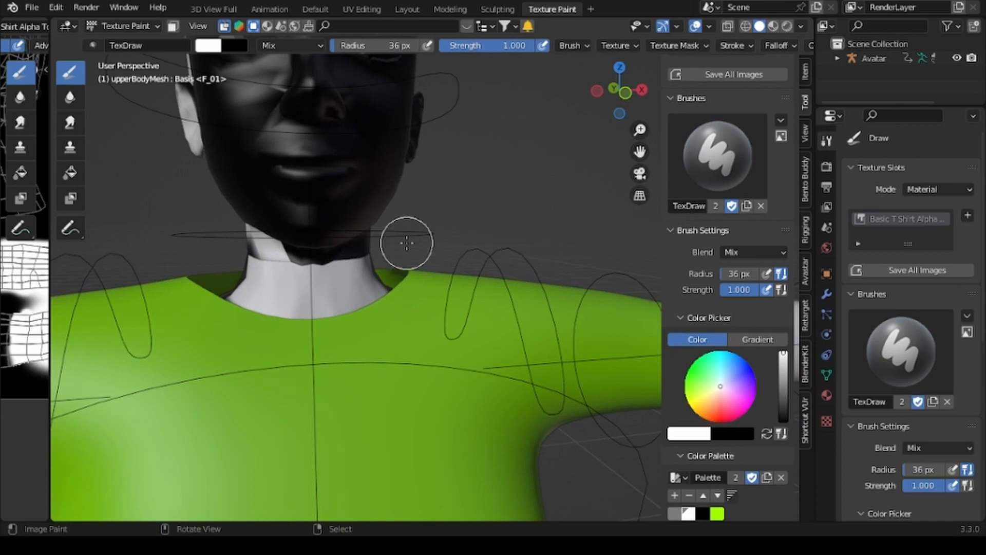
key(KP_1)
key(KP_3)
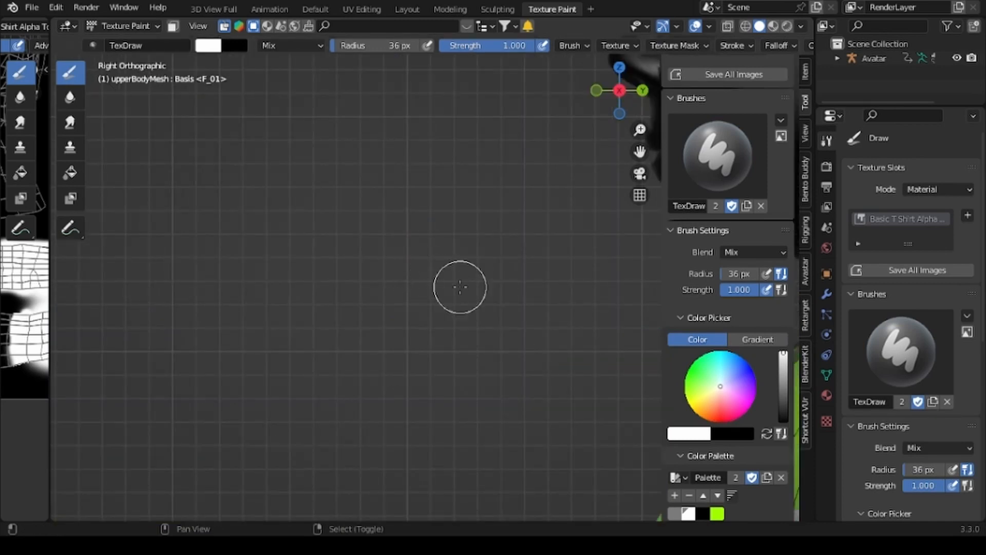
mouse_move(535, 299)
shift+middle_down()
mouse_move(176, 295)
mouse_move(513, 297)
mouse_move(348, 296)
mouse_move(387, 303)
shift+middle_up()
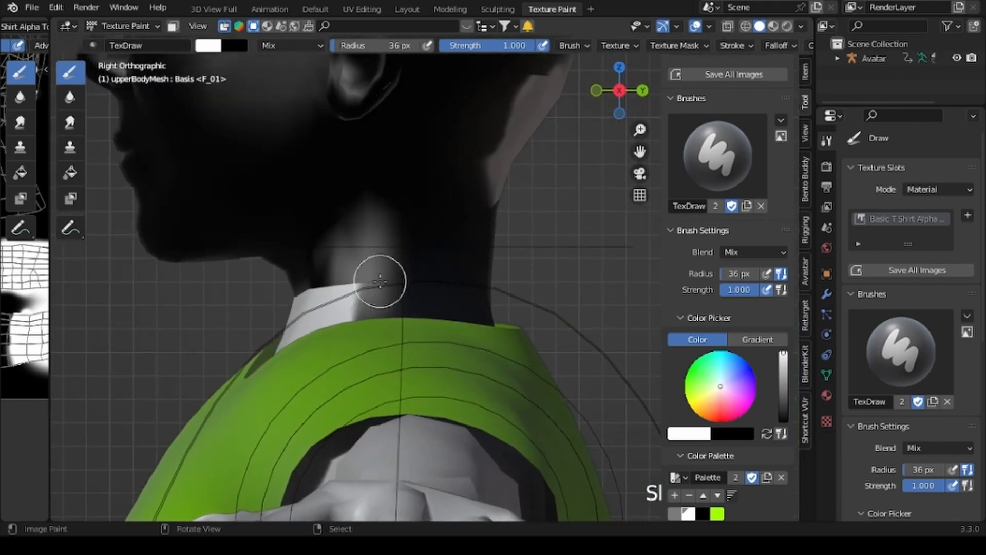
mouse_move(347, 297)
mouse_down()
mouse_move(334, 290)
mouse_move(495, 291)
mouse_move(344, 291)
mouse_move(391, 295)
mouse_move(370, 304)
mouse_move(488, 301)
mouse_move(472, 309)
mouse_up()
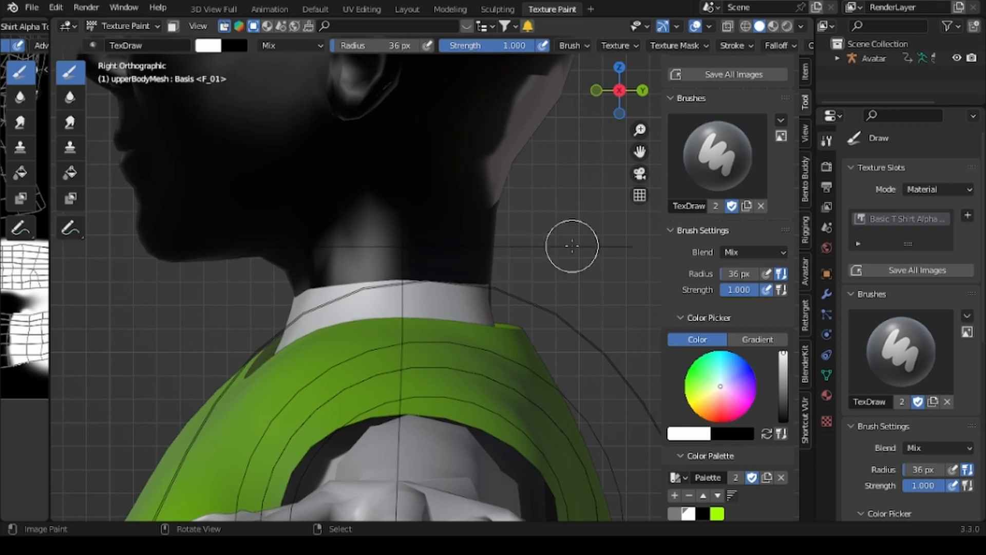
Paint the back of the neck white above the collar from the back orthographic view.
middle_drag(572, 245, 572, 245)
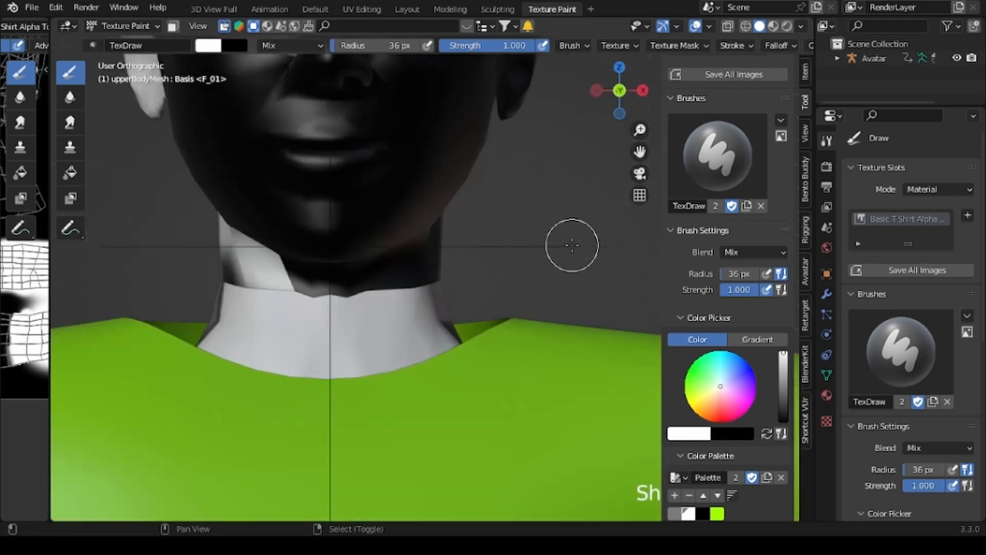
key(ctrl+KP_1)
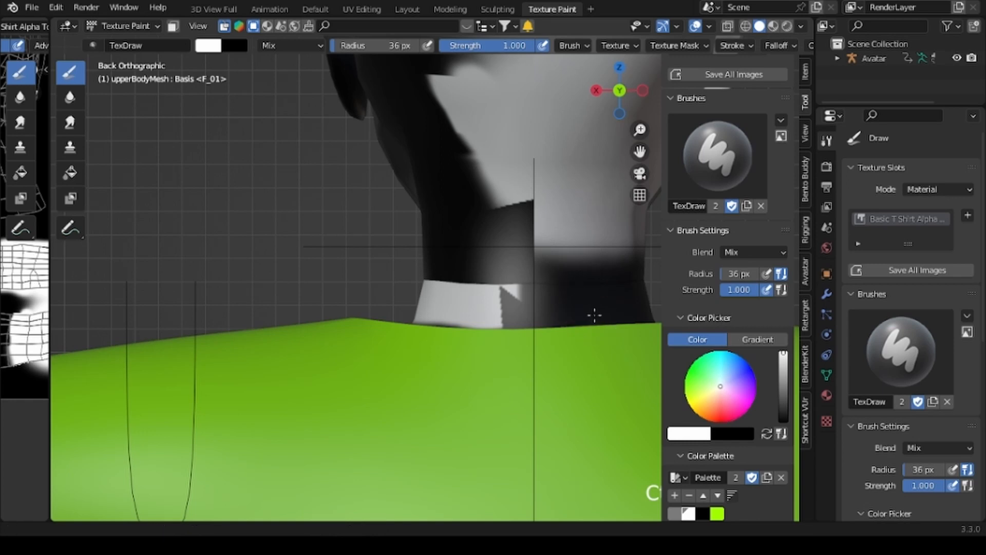
shift+middle_drag(594, 315, 425, 275)
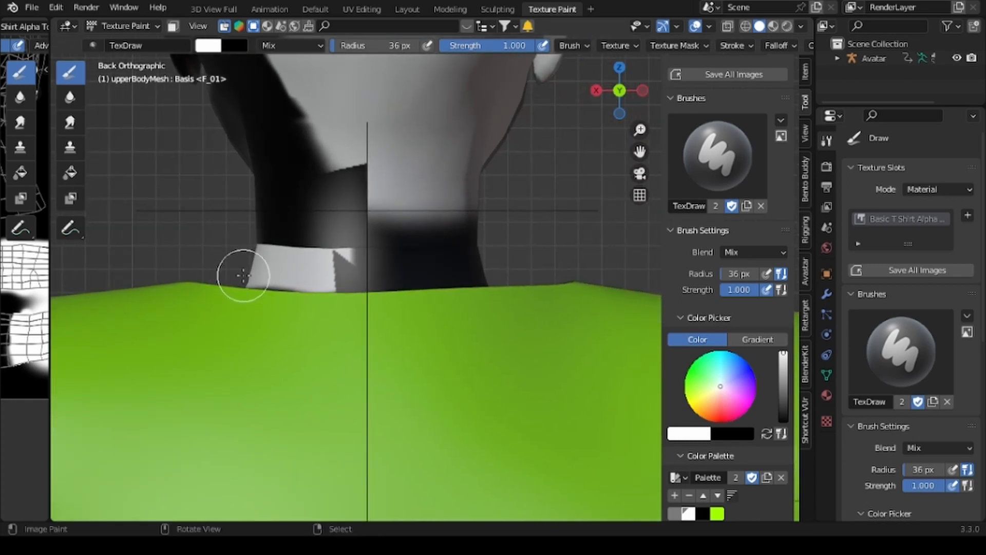
mouse_move(281, 282)
mouse_down()
mouse_move(488, 270)
mouse_move(292, 257)
mouse_move(498, 248)
mouse_move(240, 245)
mouse_move(495, 251)
mouse_move(245, 261)
mouse_move(491, 241)
mouse_up()
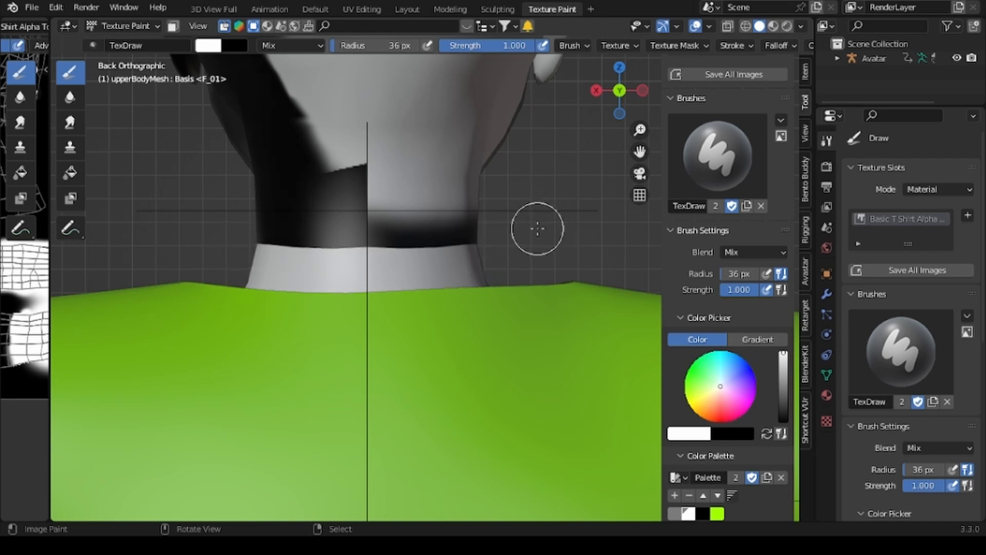
Paint the remaining dark patch on the side of the neck inside the T-shirt collar white and check the neck all around.
key(ctrl+KP_3)
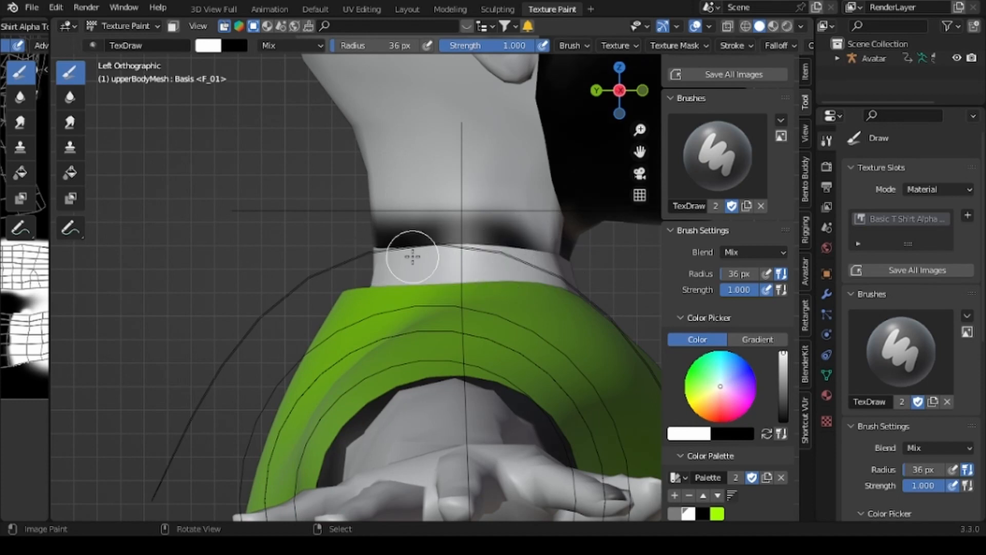
scroll(319, 252, down, 4)
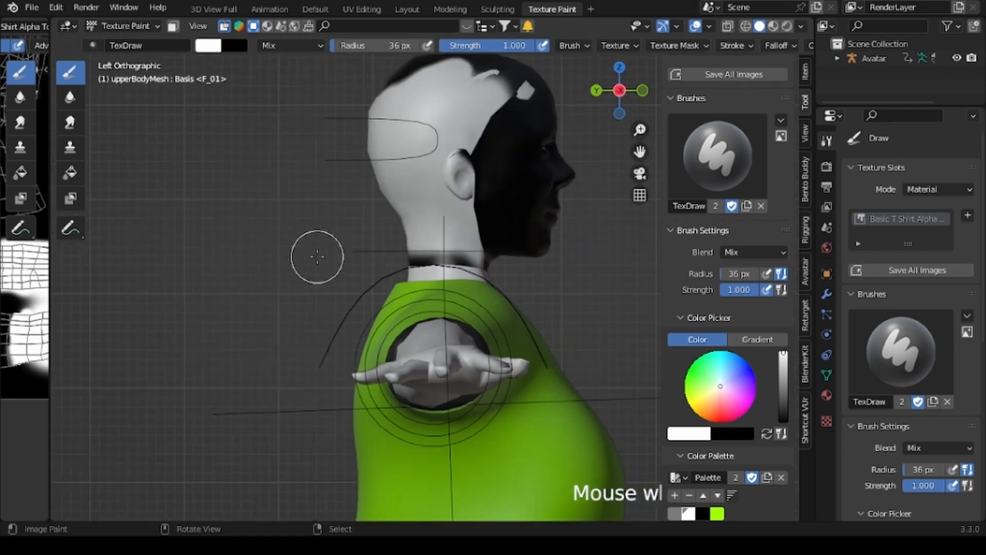
mouse_move(550, 282)
middle_down()
mouse_move(512, 291)
mouse_move(578, 346)
mouse_move(275, 302)
mouse_move(499, 380)
mouse_move(446, 352)
middle_up()
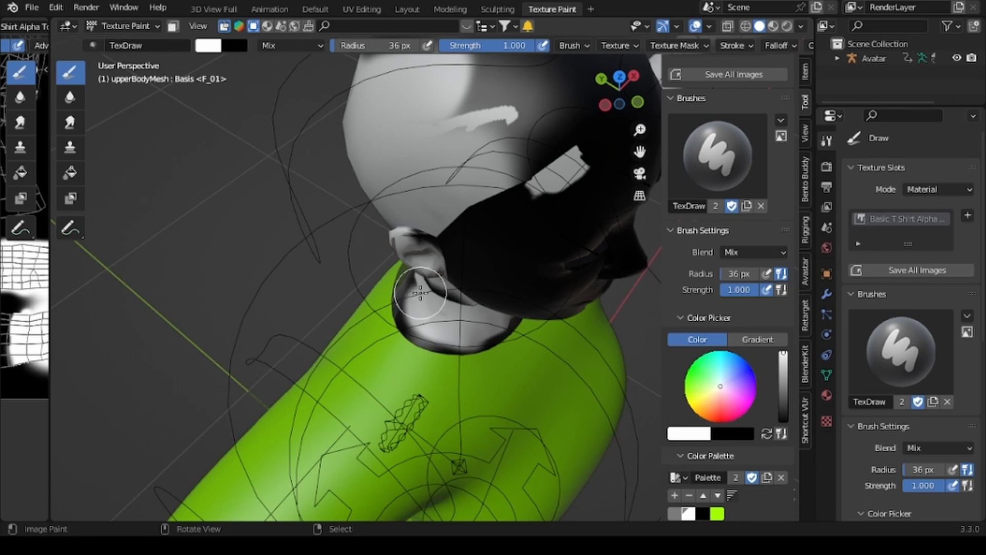
drag(477, 333, 489, 324)
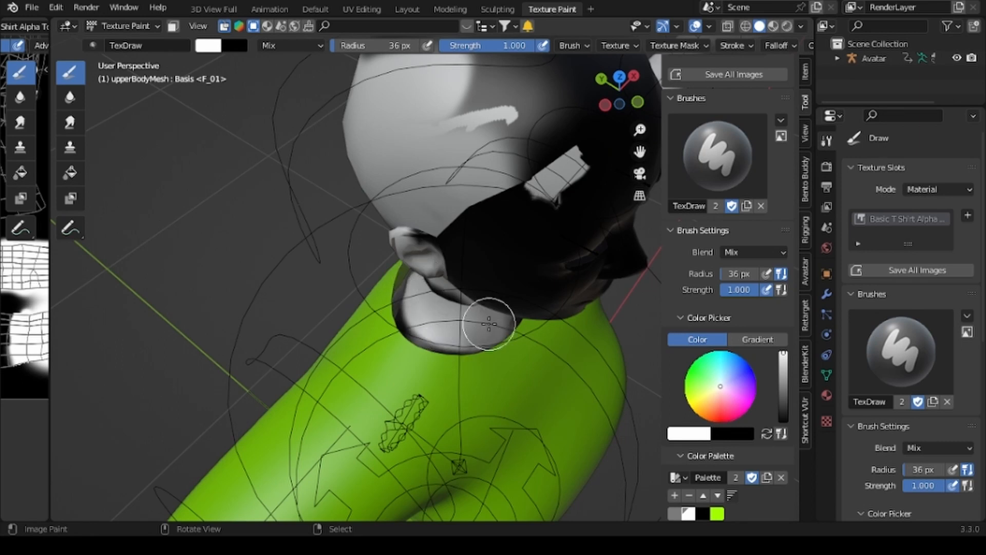
mouse_move(590, 407)
middle_down()
mouse_move(337, 400)
mouse_move(386, 362)
middle_up()
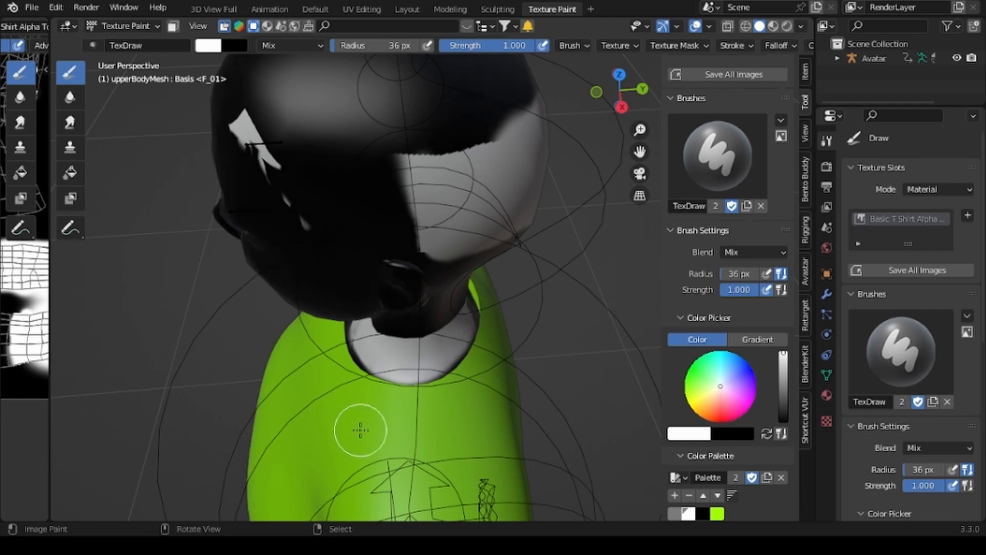
middle_drag(473, 442, 397, 327)
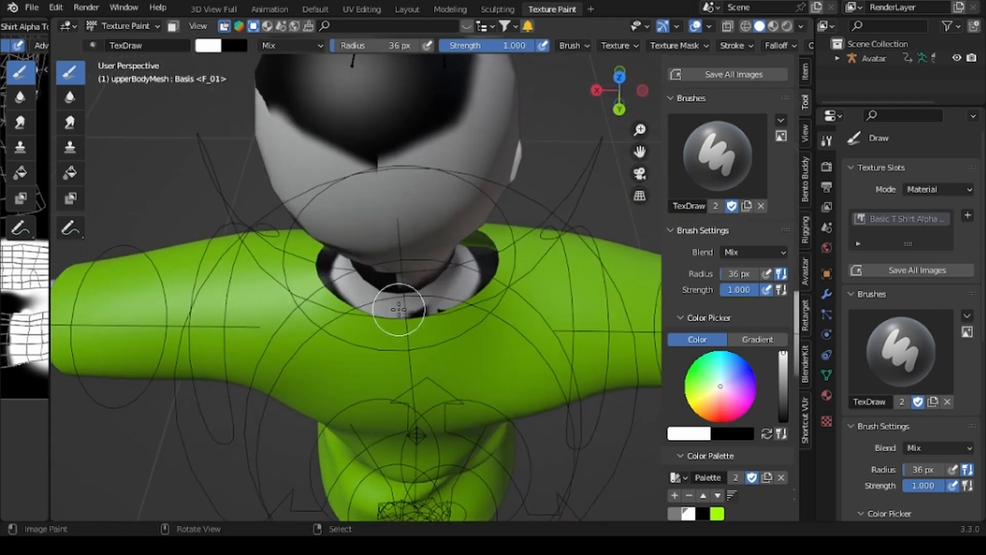
middle_drag(519, 334, 194, 222)
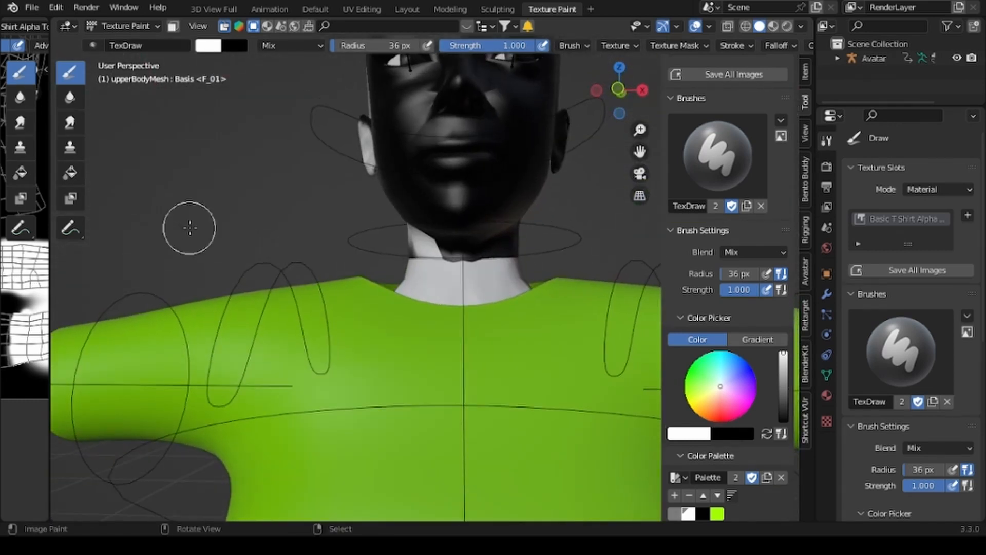
Enlarge the image editor to show the whole upper-body mask and save the Basic T Shirt Alpha Top image.
scroll(402, 338, down, 6)
scroll(402, 338, down, 4)
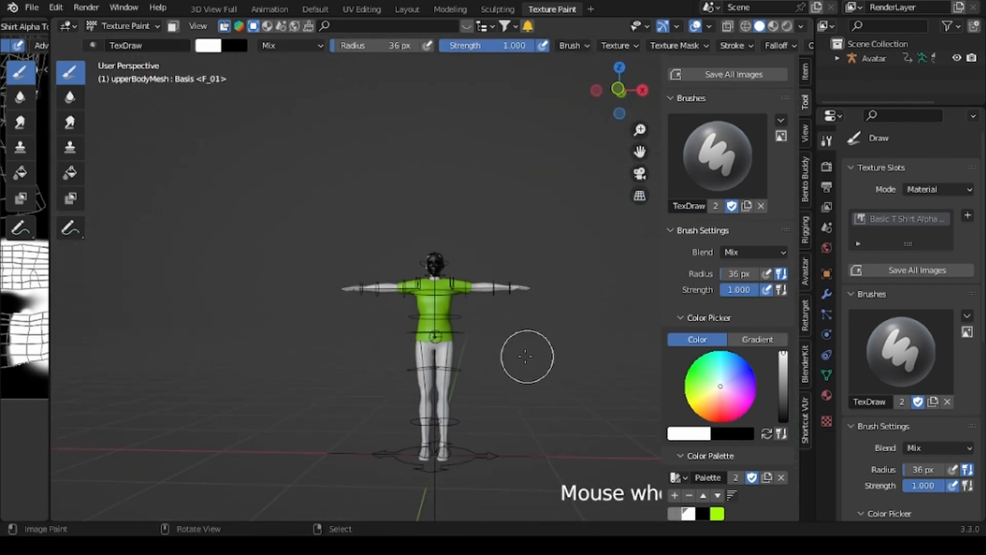
scroll(531, 354, up, 4)
drag(50, 252, 462, 292)
scroll(275, 232, down, 3)
middle_drag(286, 187, 290, 250)
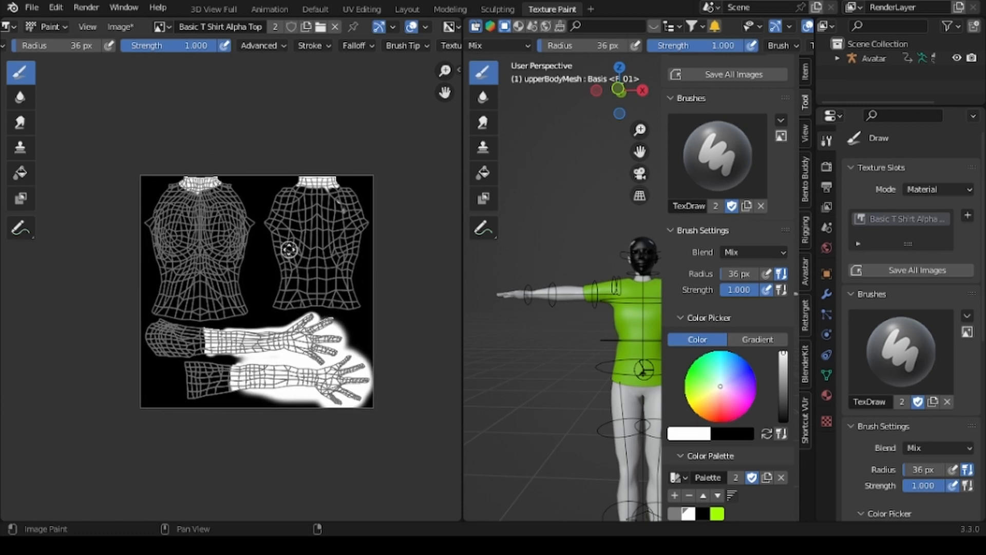
click(118, 28)
click(150, 158)
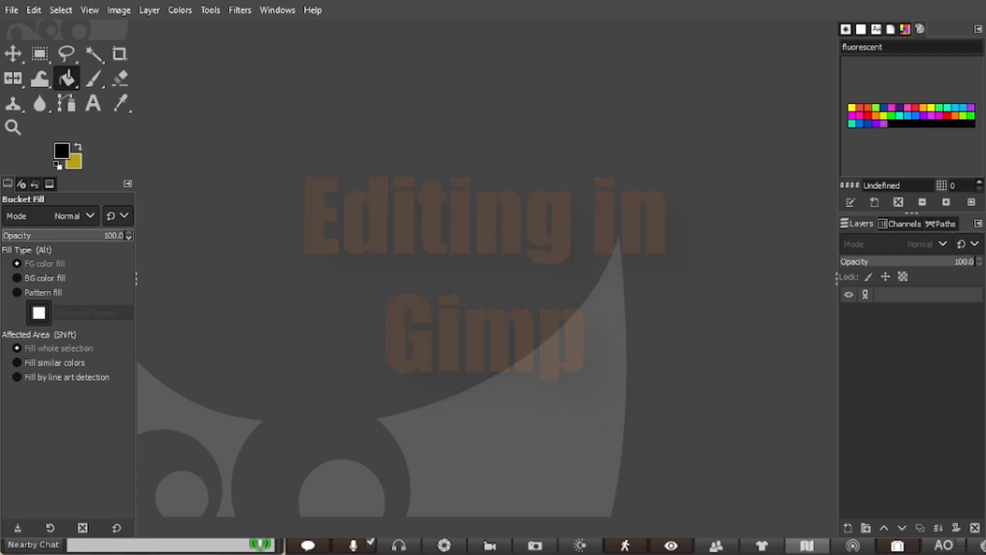
Switch to GIMP, open Basic T Shirt Alpha Top.png and paint black over the stray white marks below both neck areas.
click(12, 12)
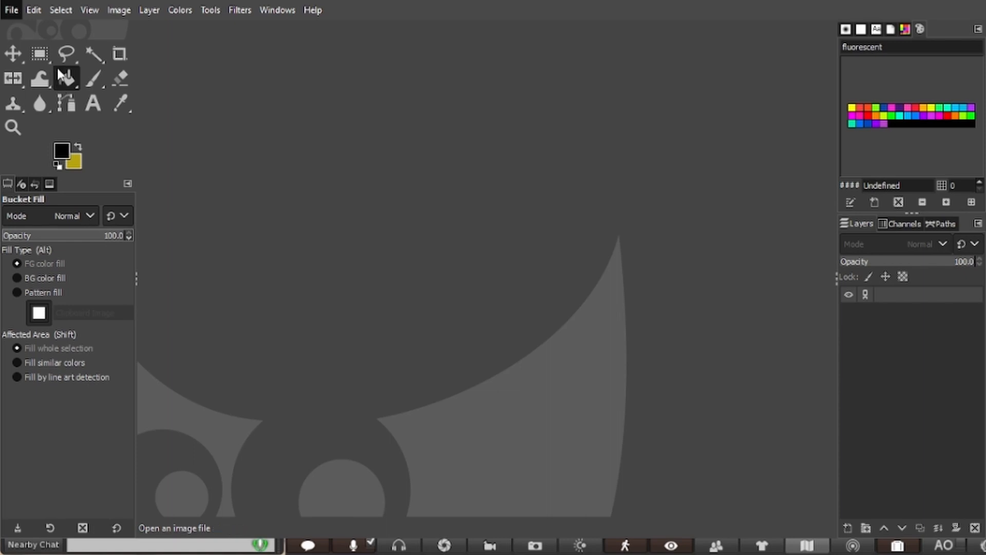
click(57, 69)
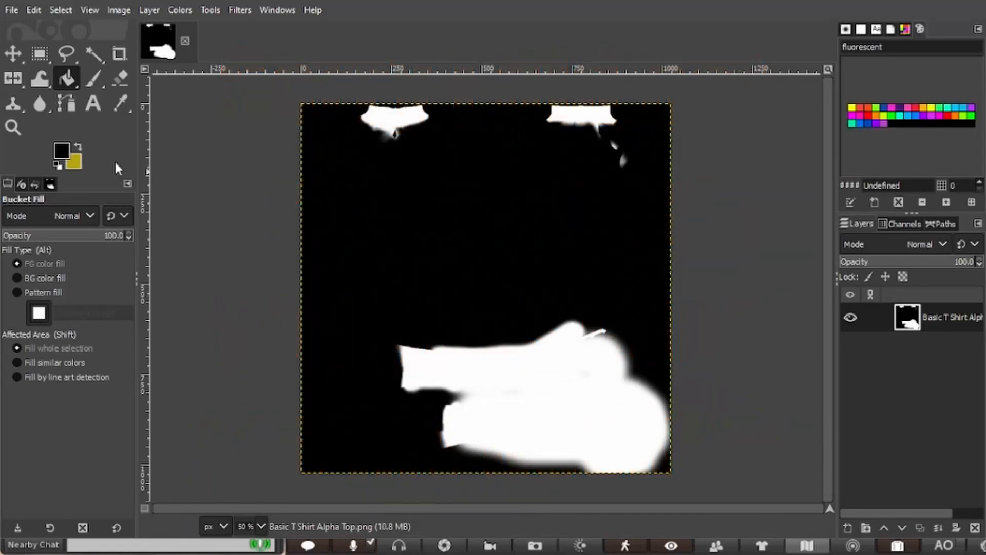
click(93, 78)
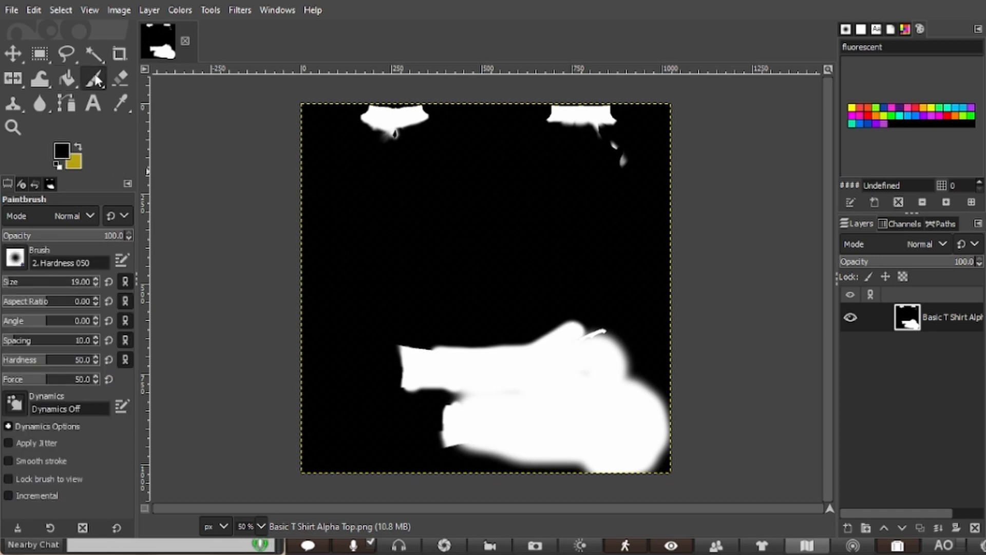
mouse_move(625, 158)
mouse_down()
mouse_move(625, 174)
mouse_move(614, 141)
mouse_up()
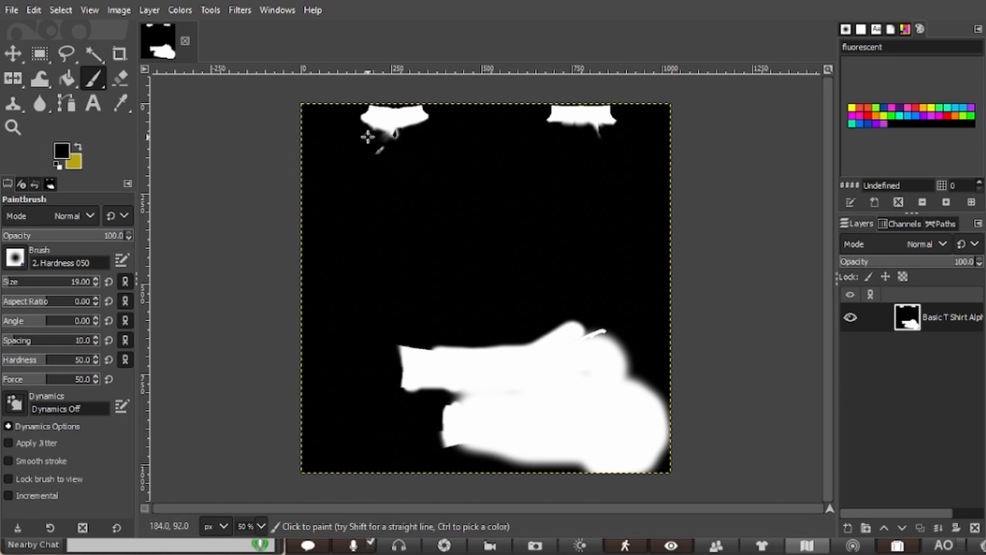
mouse_move(408, 139)
mouse_down()
mouse_move(368, 124)
mouse_move(375, 129)
mouse_up()
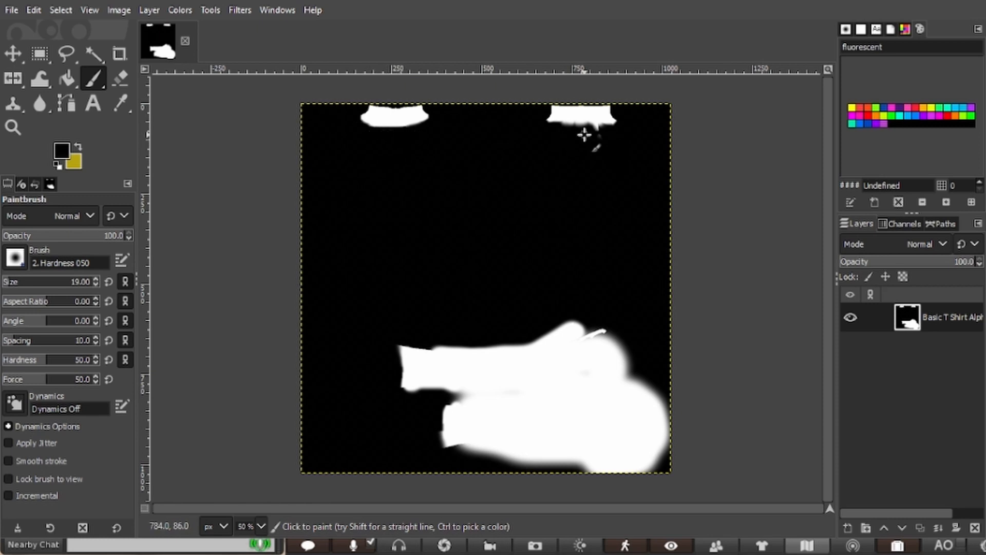
drag(600, 133, 566, 127)
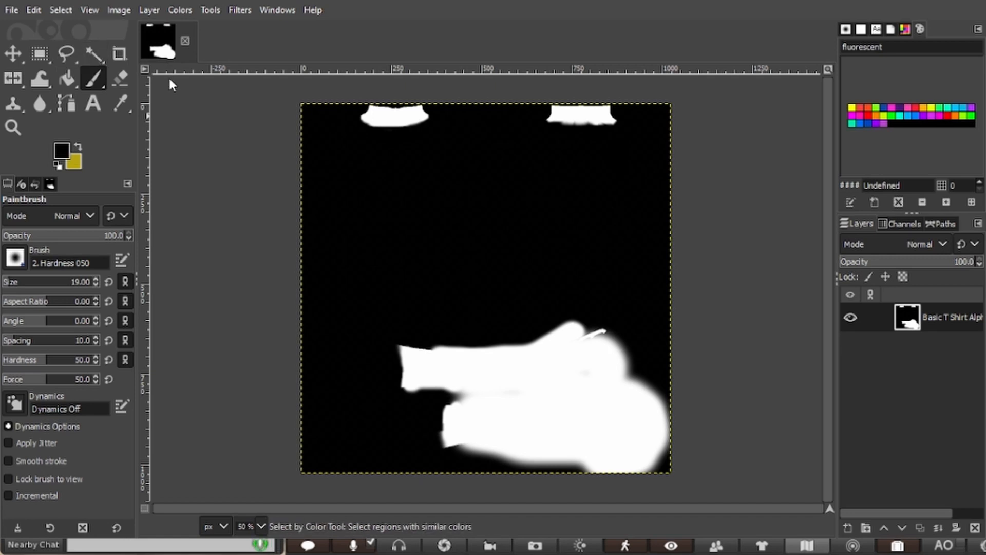
Select the black areas by color, delete them to transparency and overwrite Basic T Shirt Alpha Top.png.
key(shift+o)
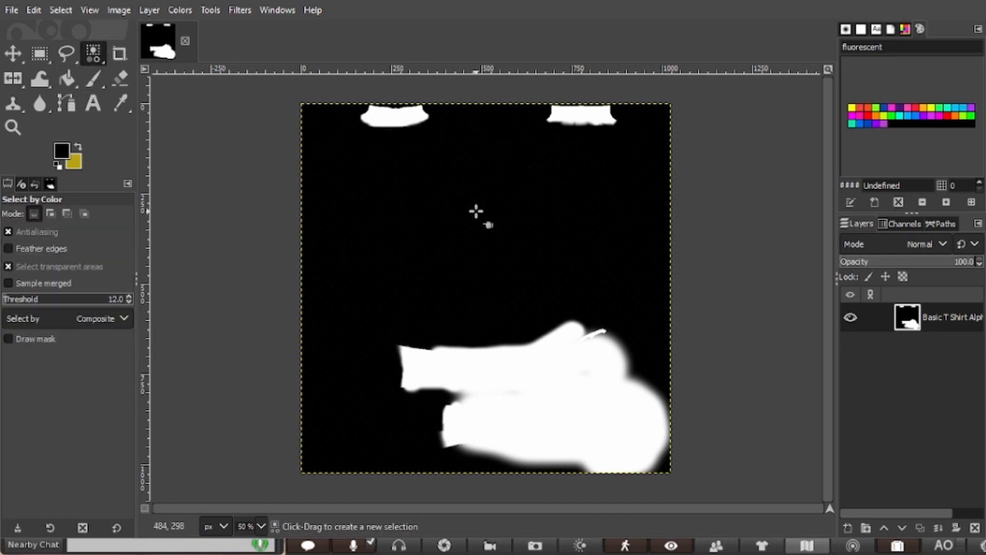
click(476, 211)
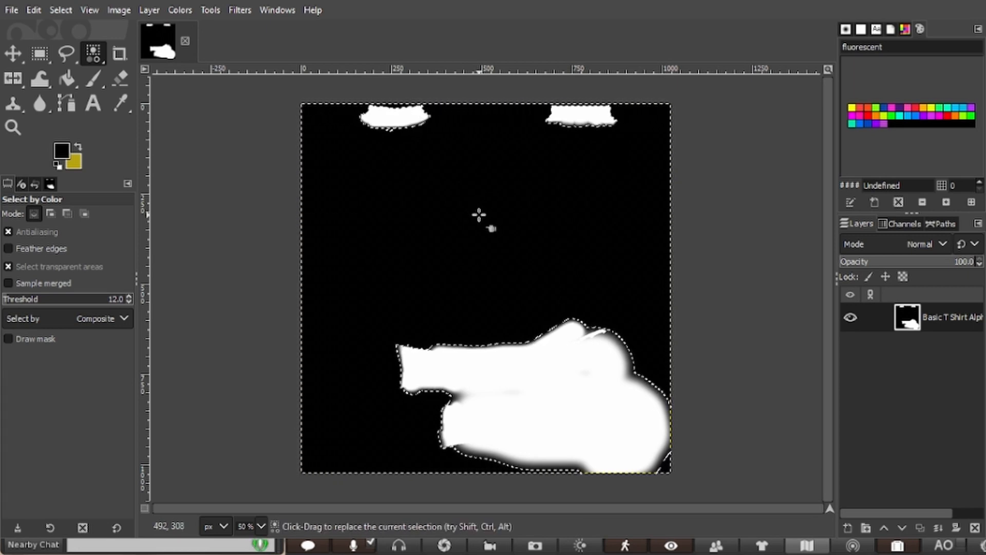
key(Delete)
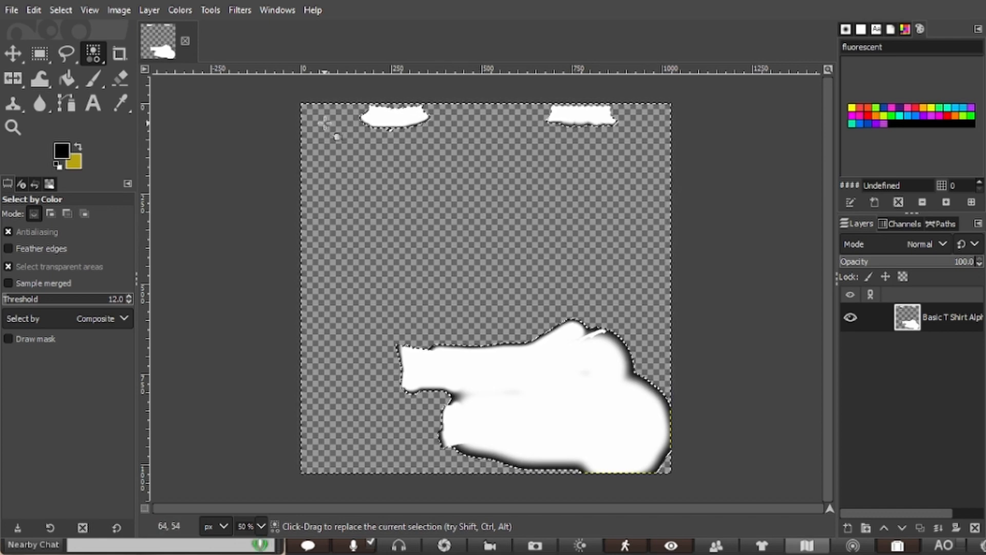
click(12, 10)
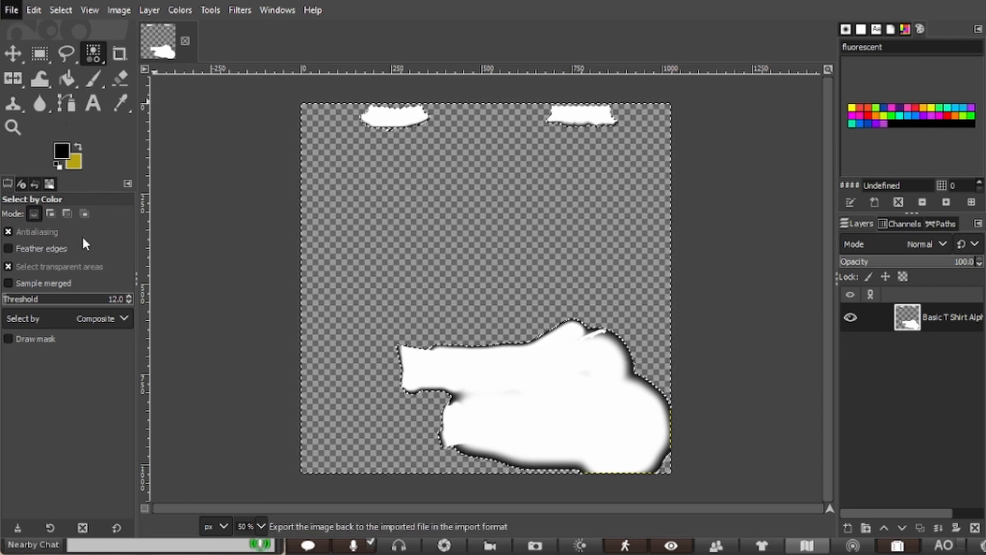
click(143, 246)
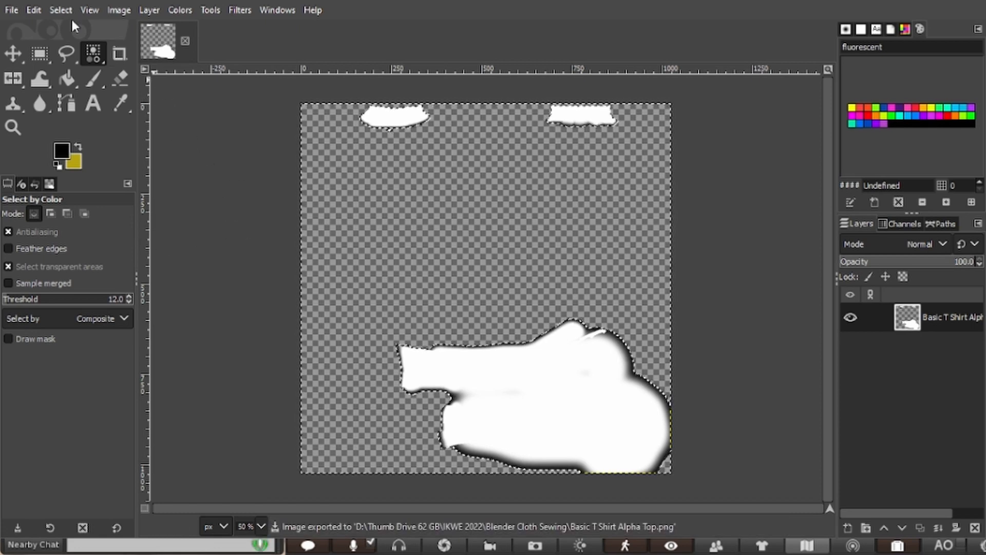
Open Basic T Shirt Alpha Bottom.png, delete the black waist band to transparency by color selection and overwrite the file.
click(41, 76)
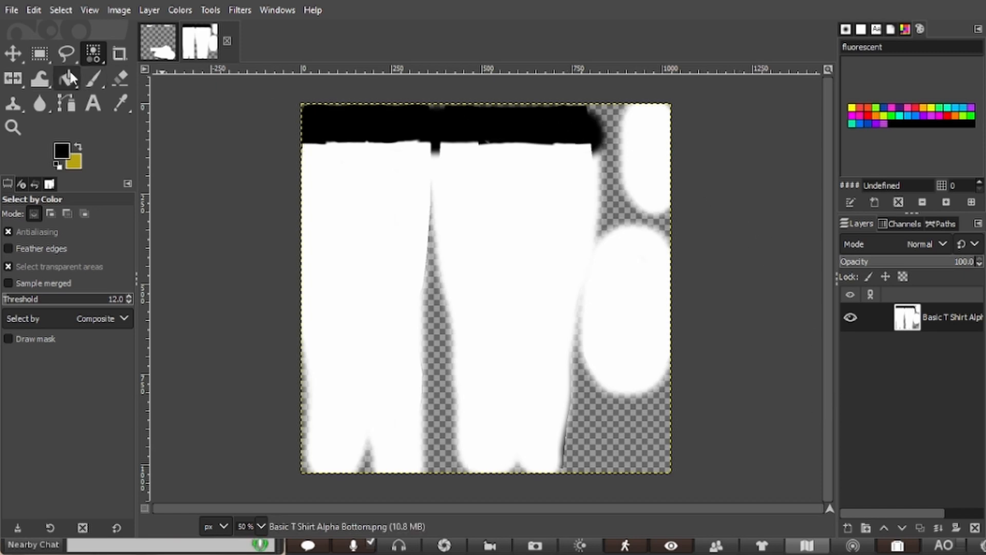
click(368, 121)
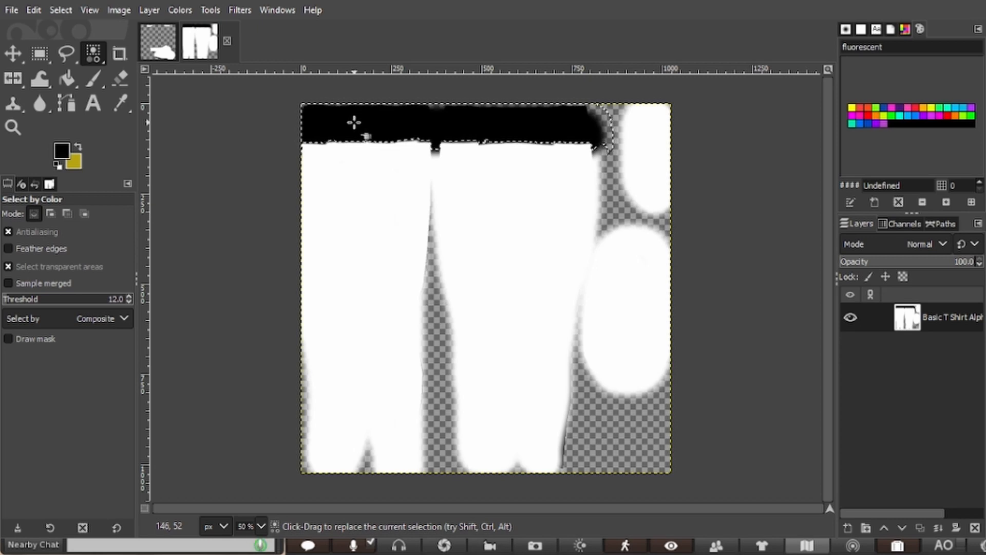
key(Delete)
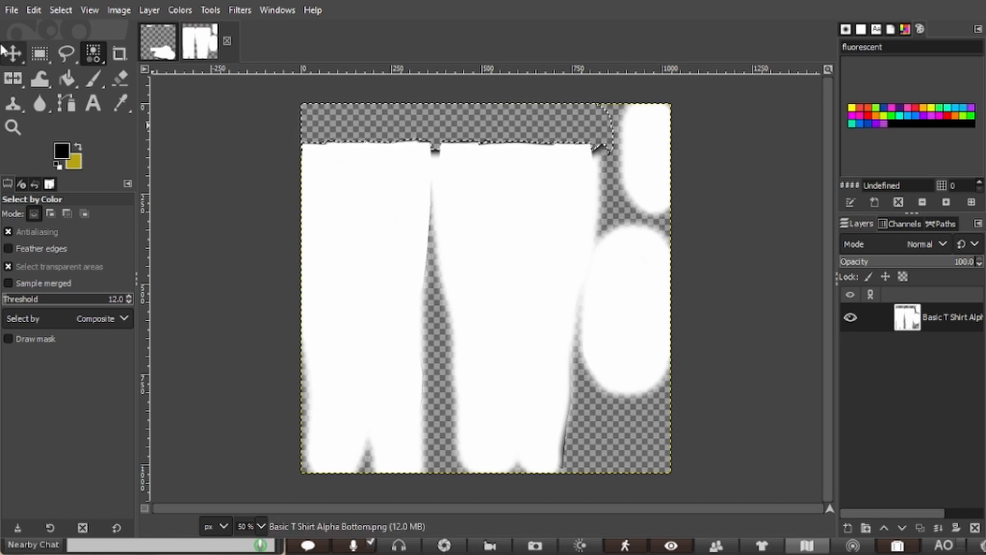
click(11, 11)
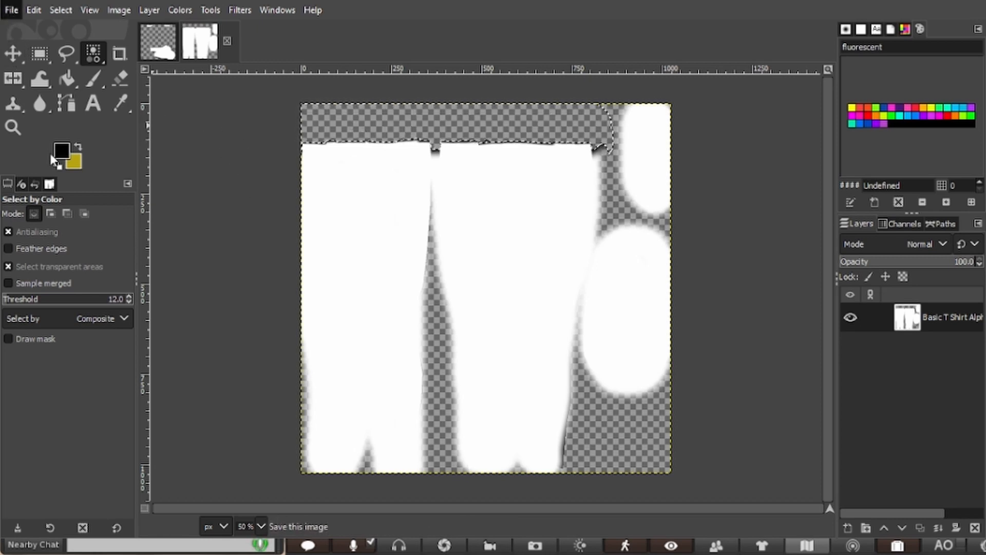
click(124, 232)
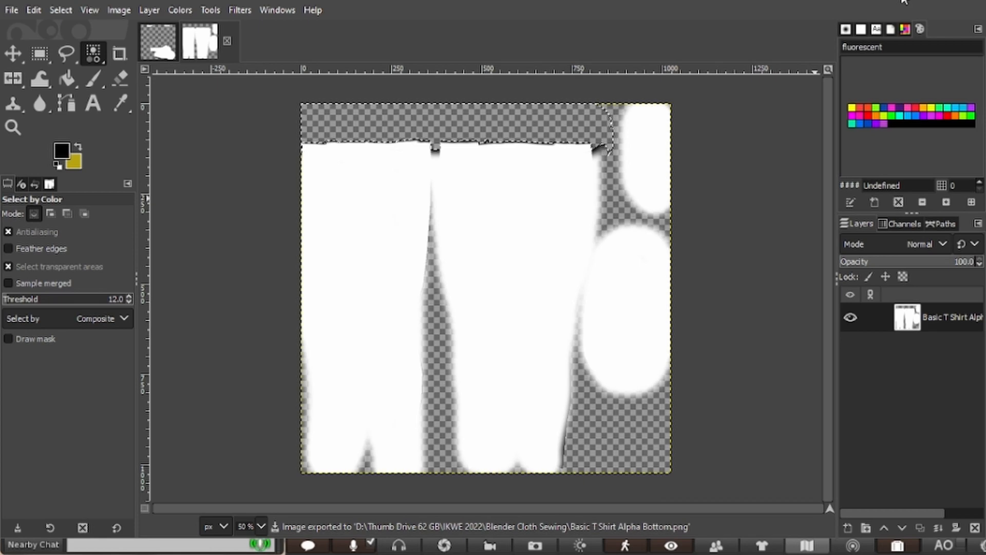
Switch to the Second Life viewer and bulk upload the Basic T Shirt Alpha Top and Basic T Shirt Alpha Bottom images.
click(902, 0)
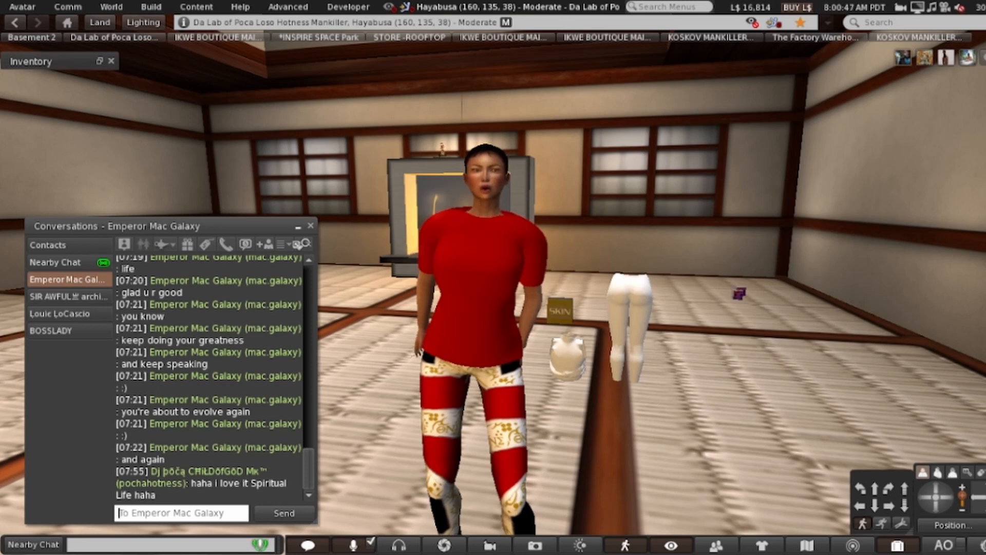
key(ctrl+t)
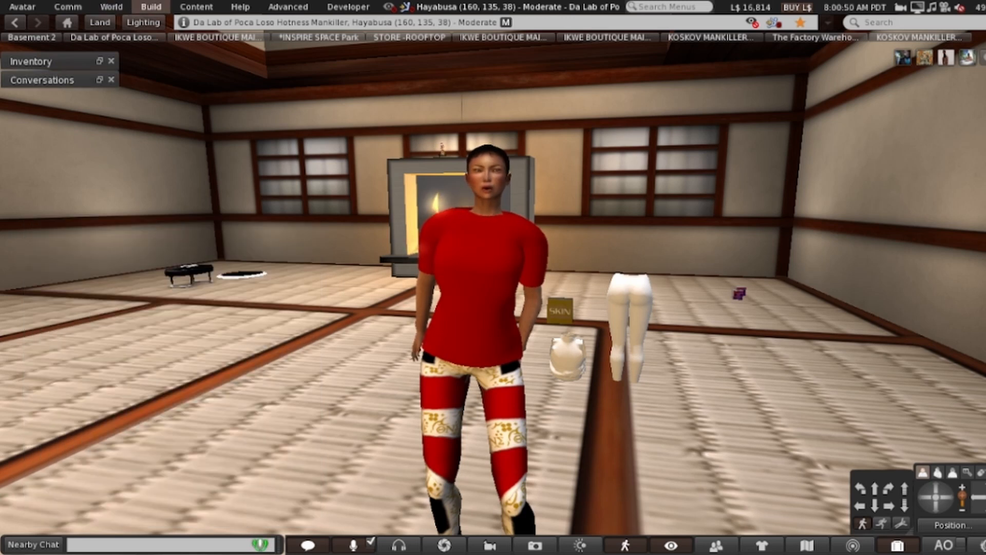
click(151, 7)
mouse_move(206, 197)
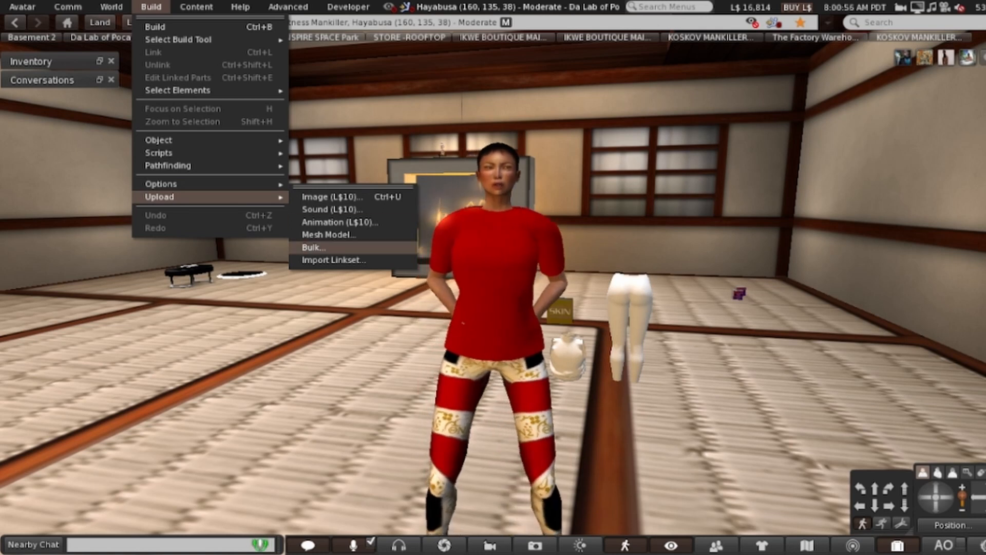
click(313, 247)
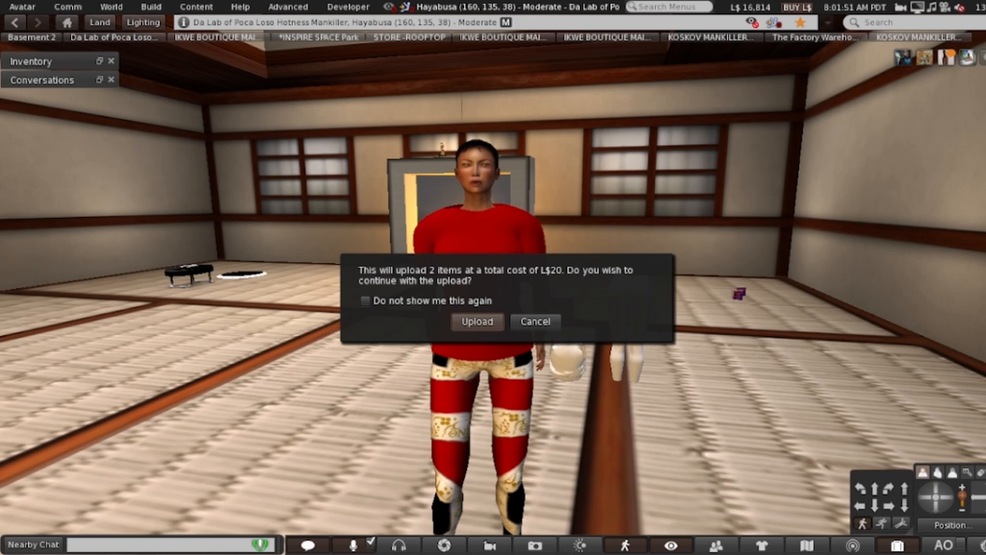
key(Return)
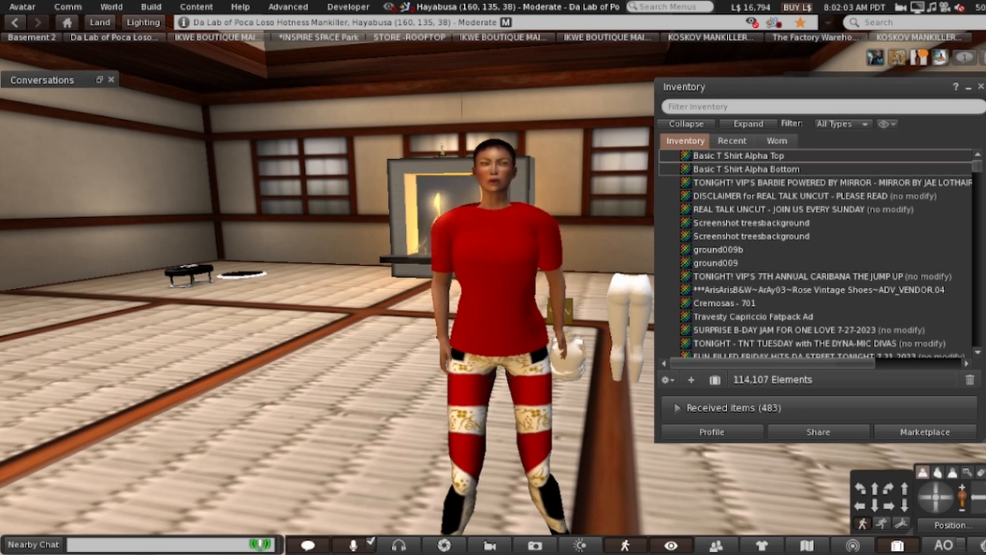
Create a new alpha clothing item named Basic T Shirt Alpha in the inventory and wear it.
click(690, 380)
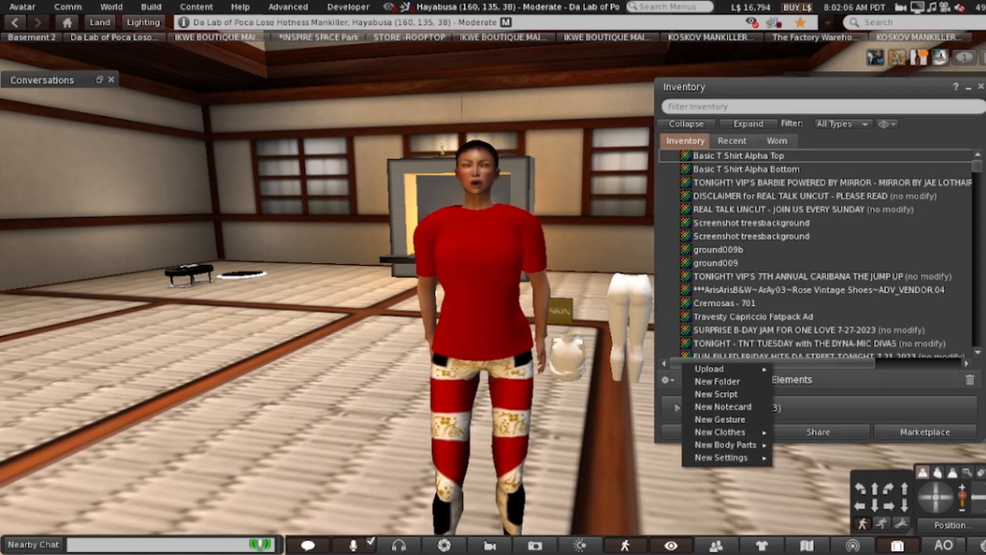
mouse_move(719, 432)
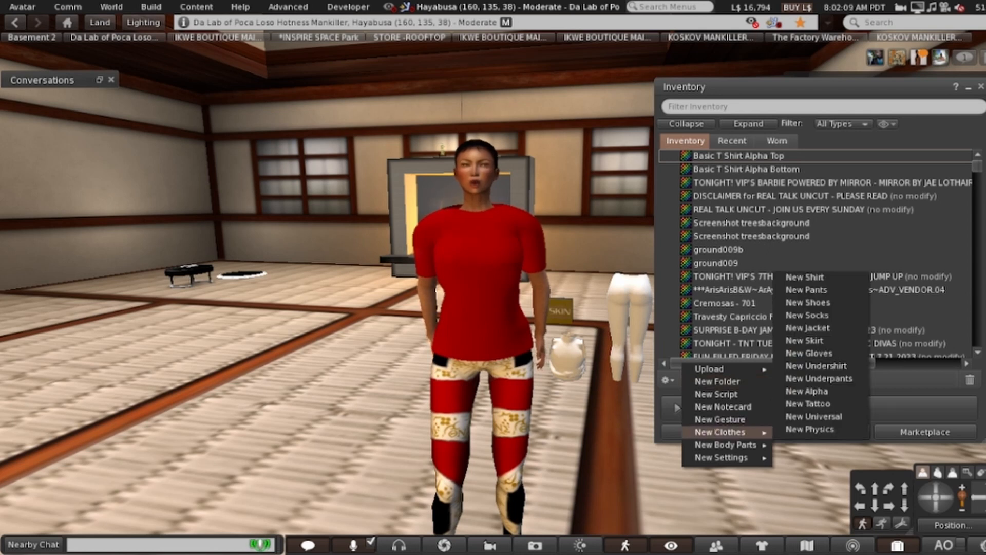
click(806, 390)
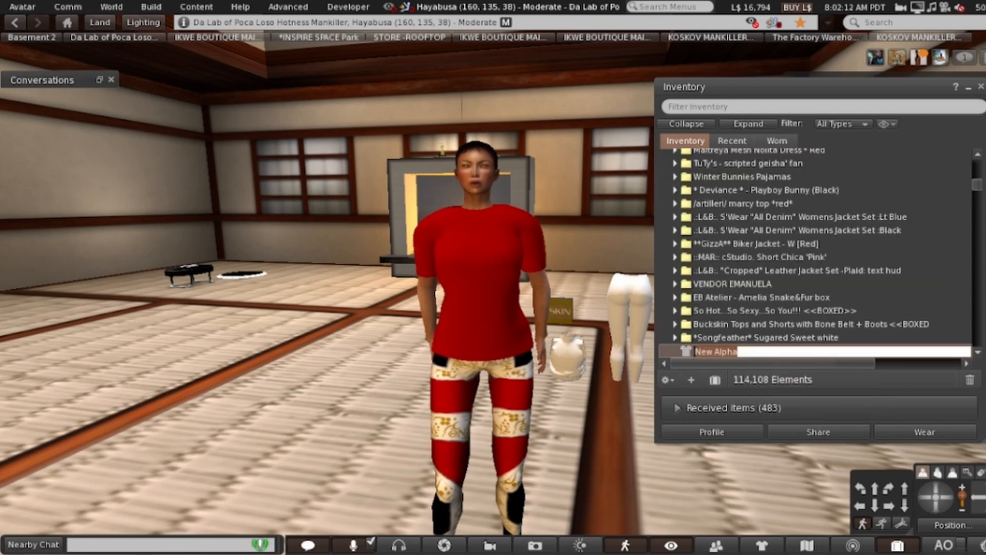
text(Bas)
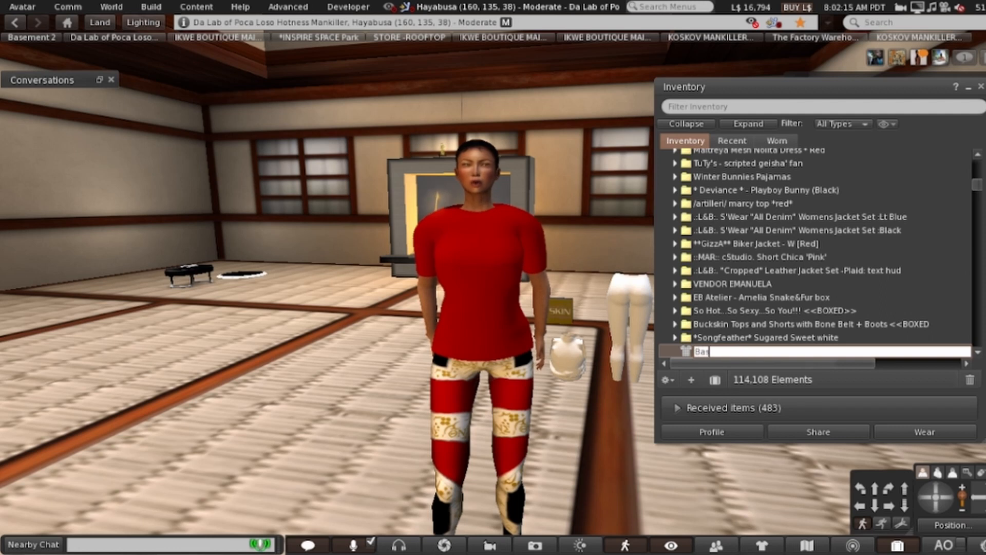
text(ic T Shirt)
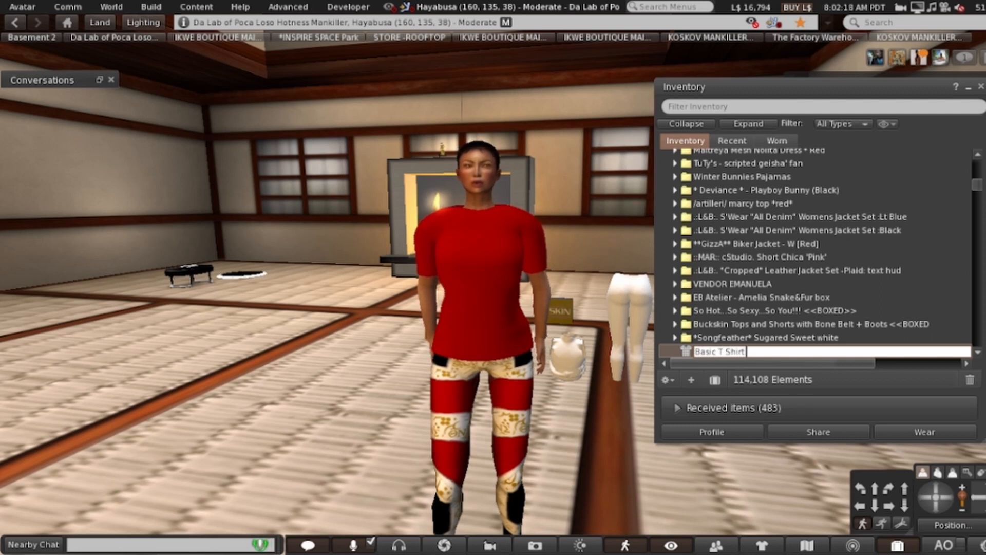
text( Alpha)
key(Return)
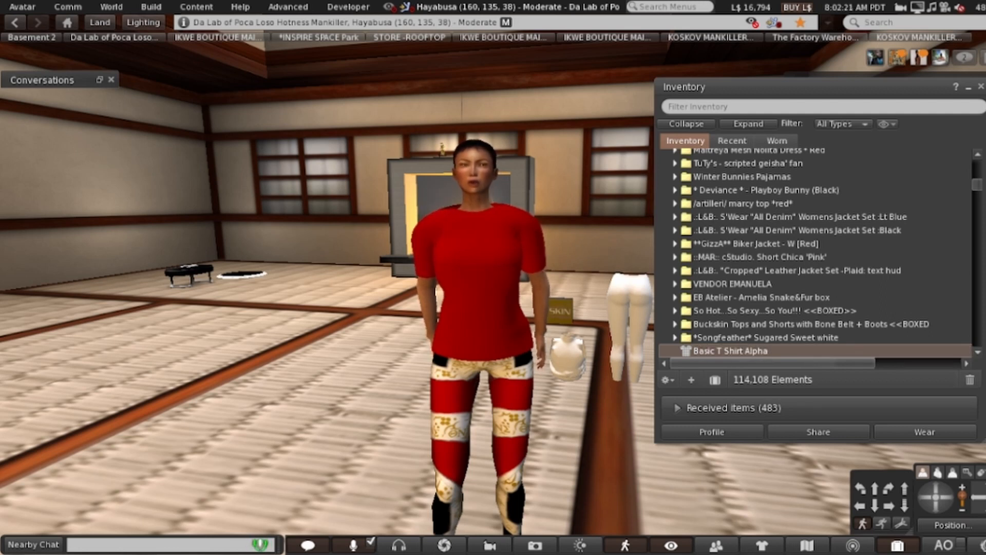
right_click(709, 350)
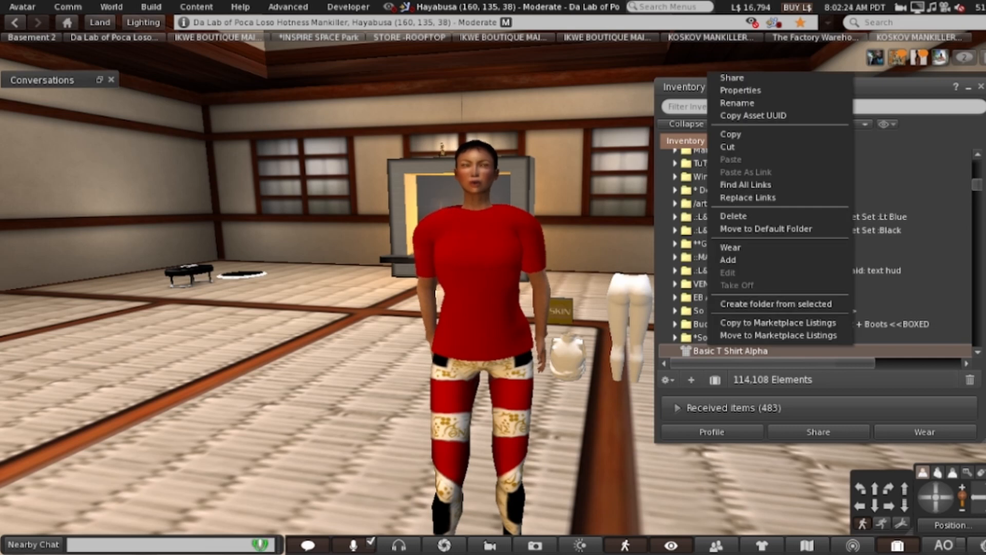
click(730, 247)
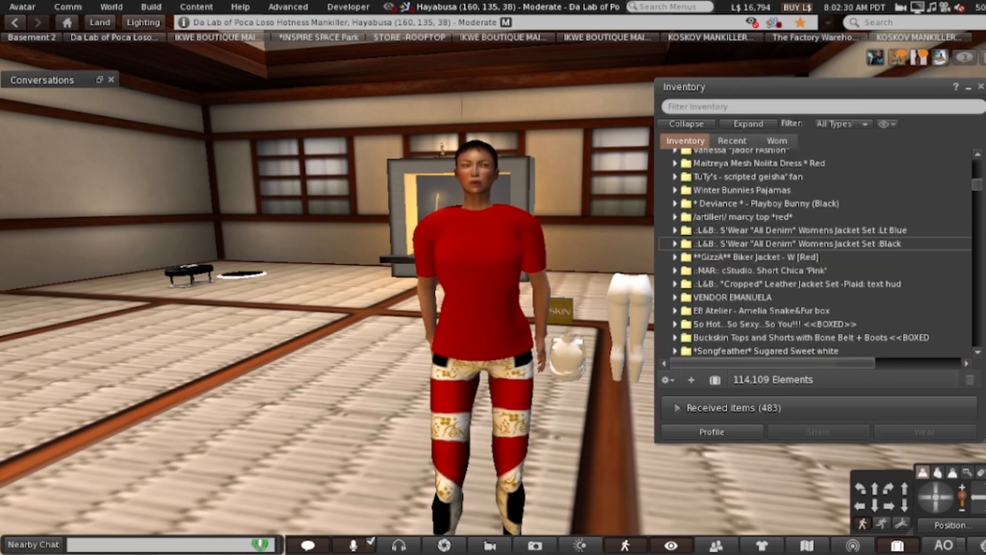
scroll(814, 227, up, 4)
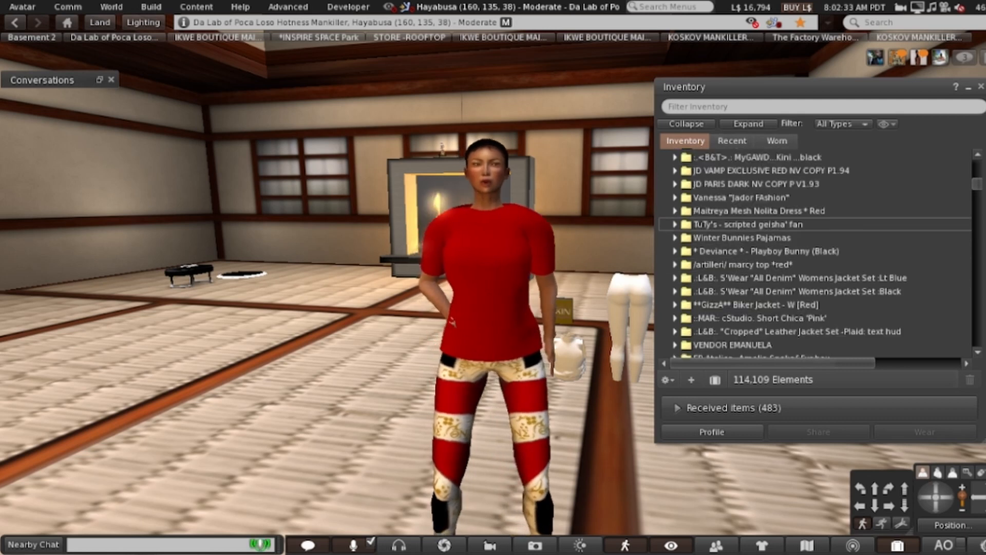
scroll(814, 227, up, 15)
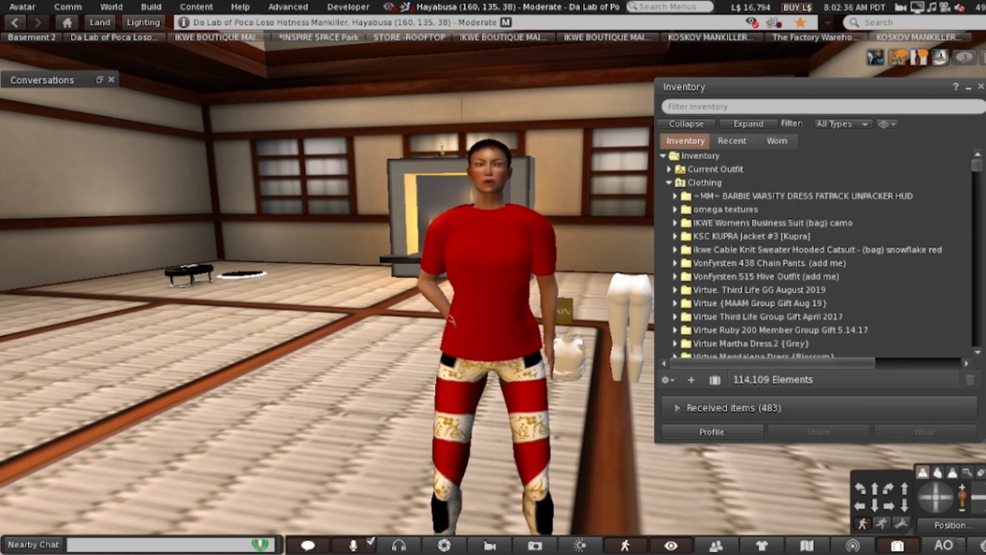
click(686, 124)
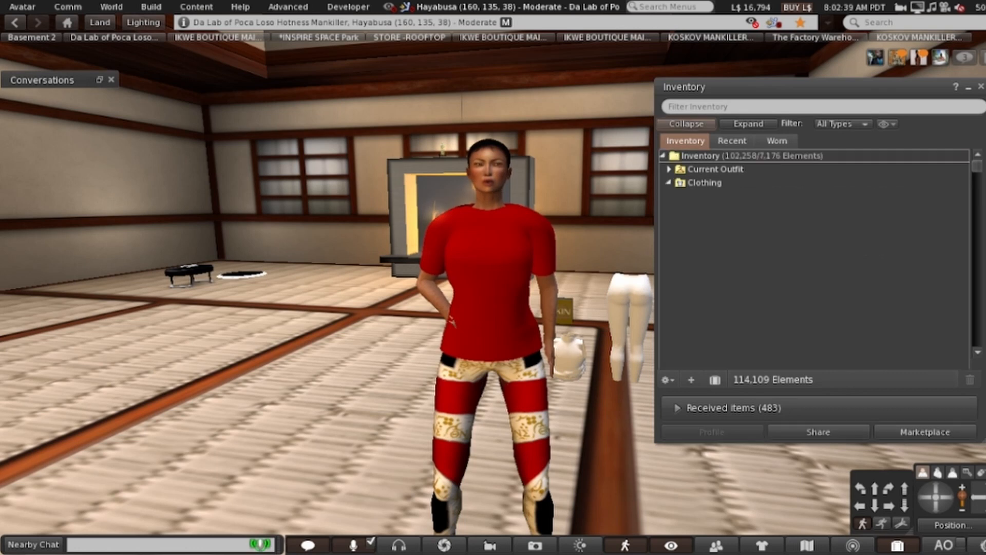
click(663, 156)
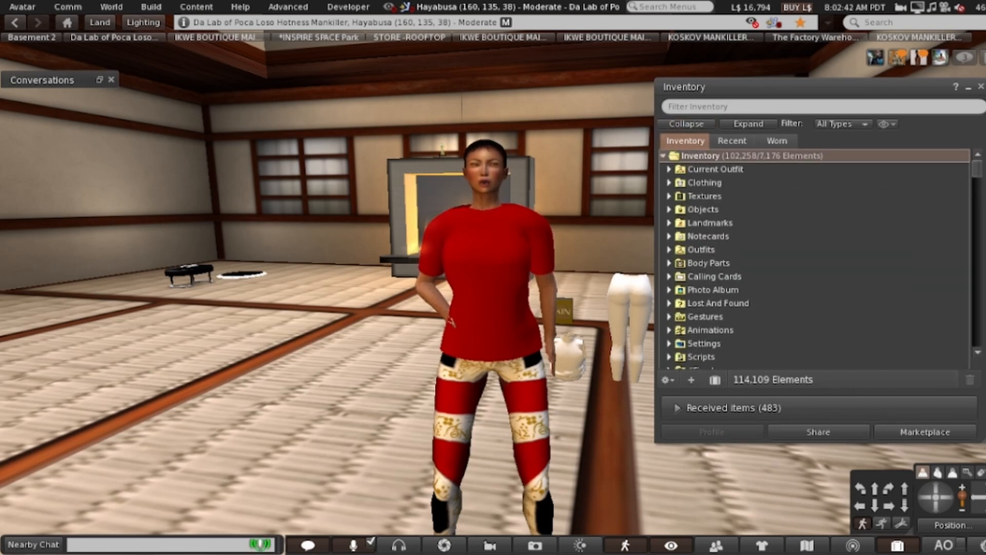
click(669, 195)
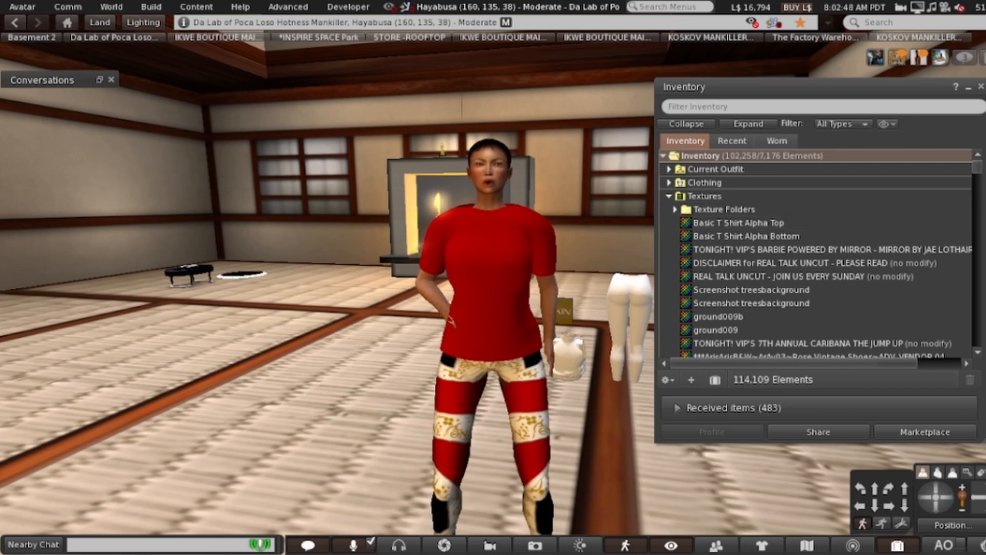
click(669, 182)
click(668, 183)
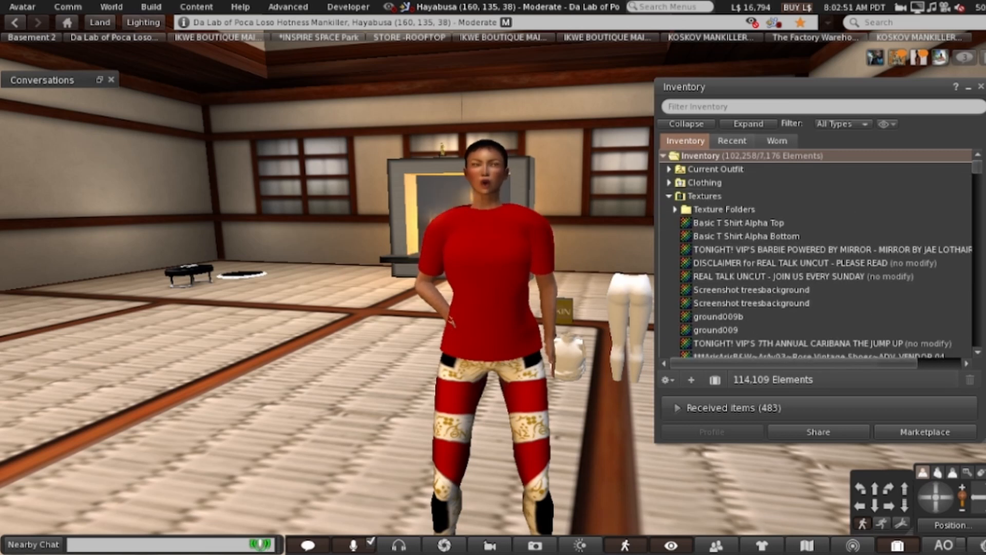
Find the worn Basic T Shirt Alpha among the recent clothing items and open it for editing.
click(731, 140)
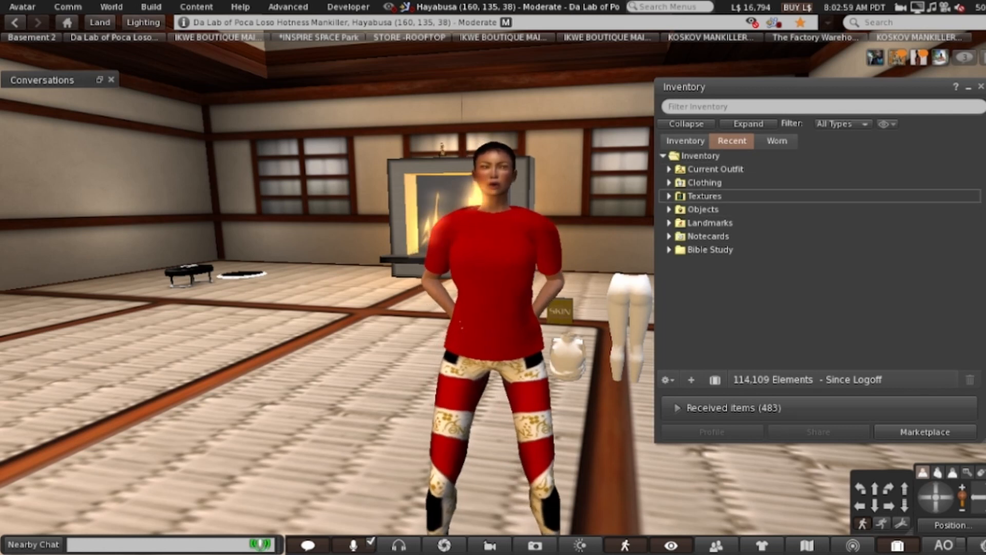
click(669, 196)
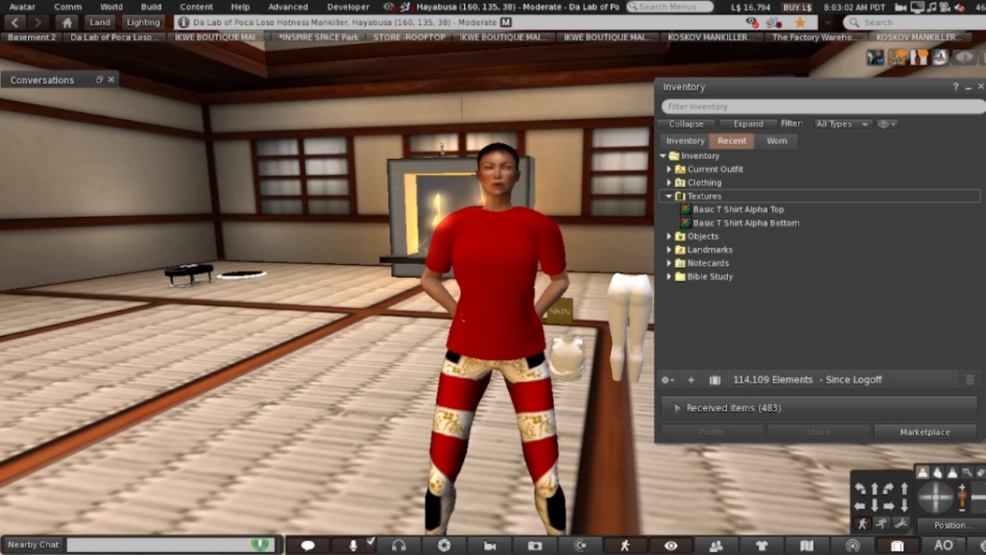
click(668, 196)
click(668, 183)
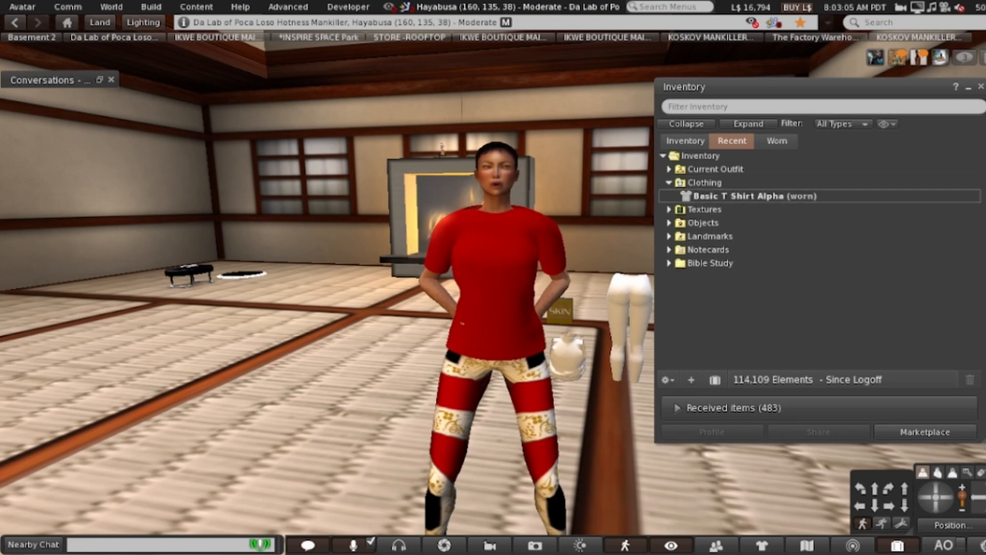
right_click(722, 196)
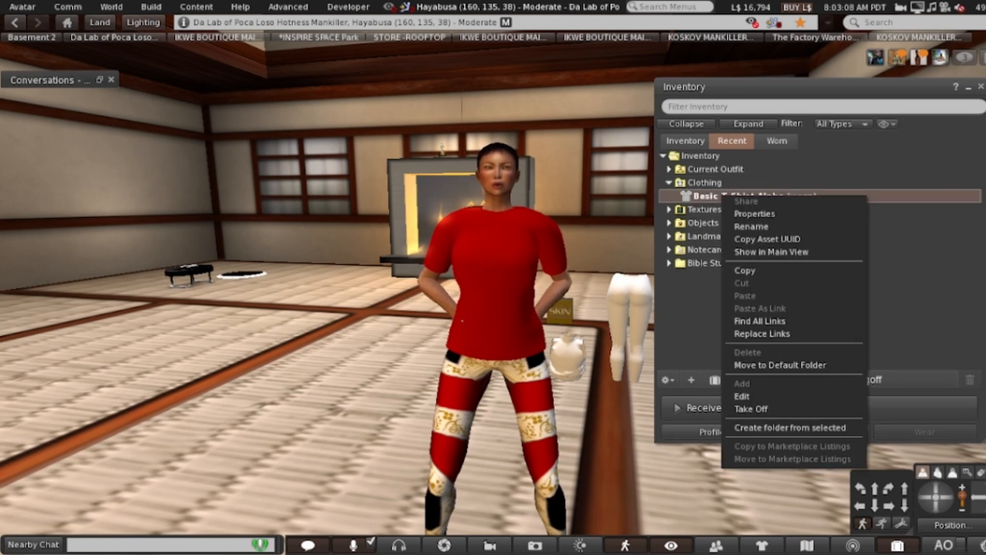
click(742, 396)
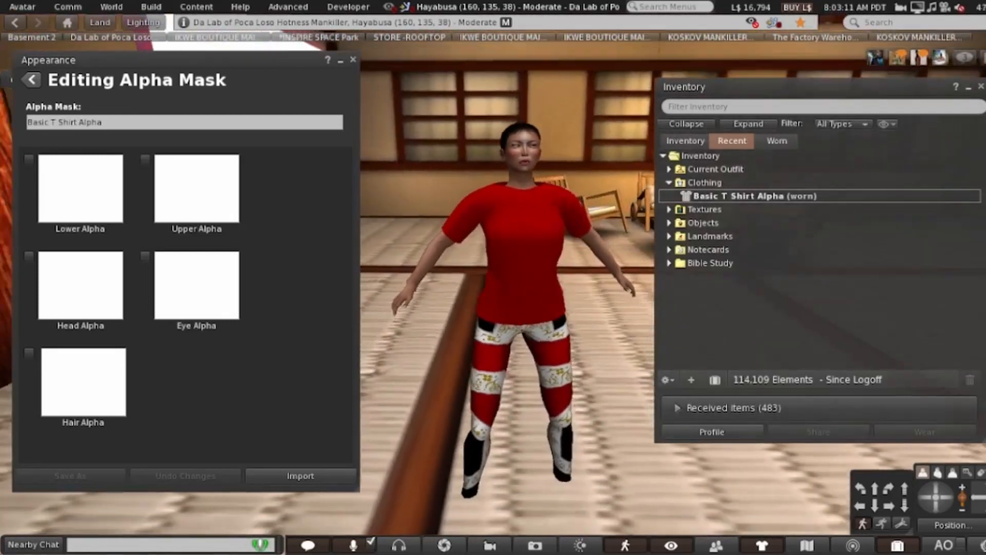
Assign Basic T Shirt Alpha Bottom to Lower Alpha and Basic T Shirt Alpha Top to Upper Alpha, save the mask and close Appearance.
click(668, 209)
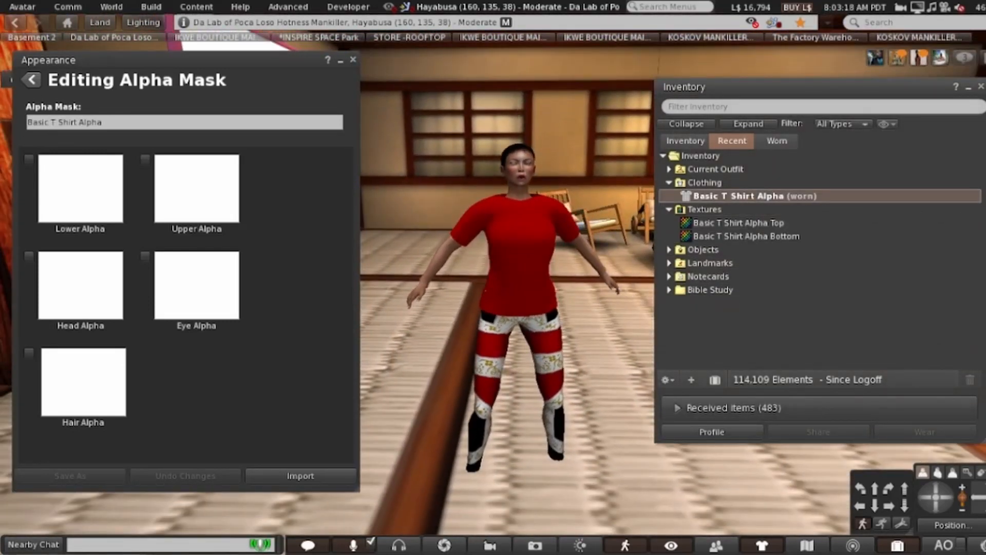
click(746, 236)
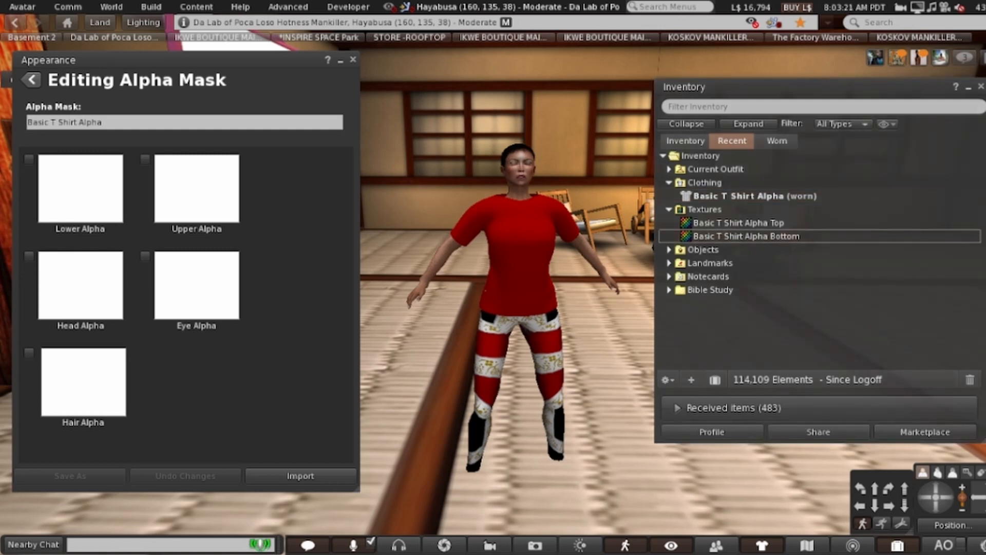
drag(746, 235, 80, 188)
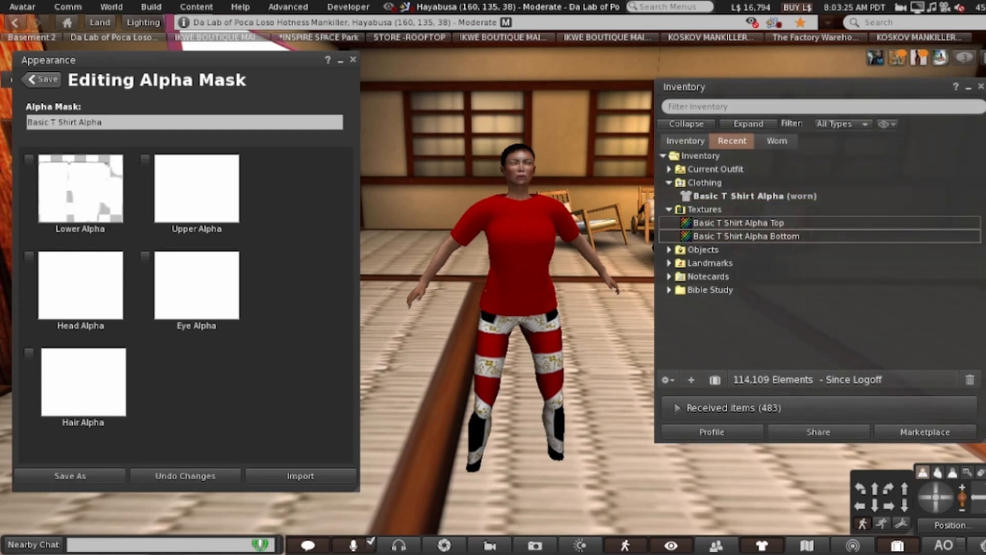
click(737, 222)
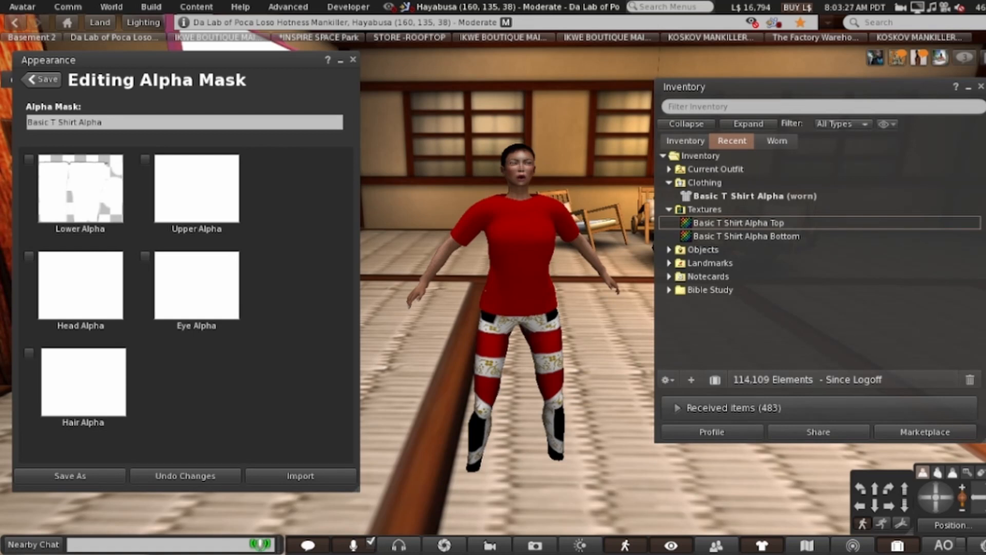
drag(737, 222, 197, 188)
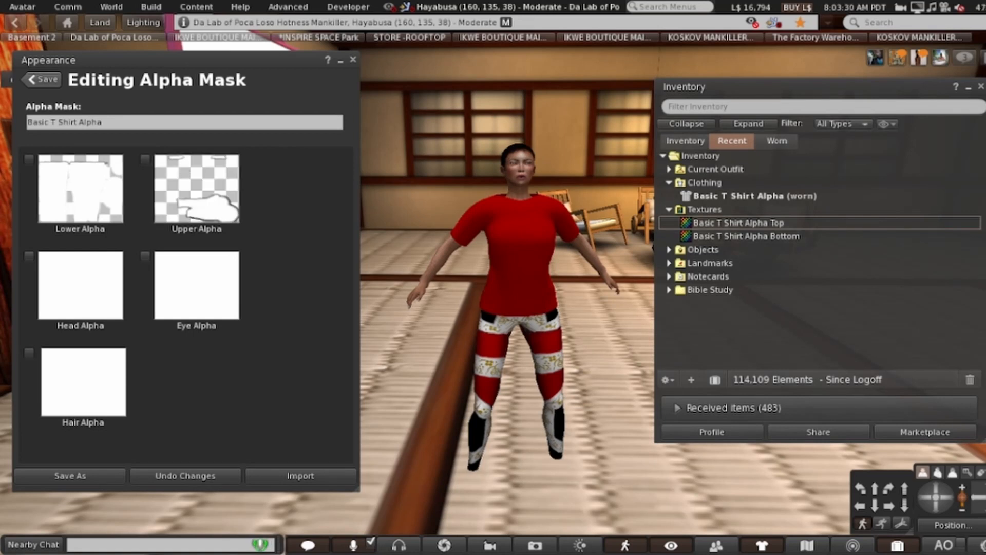
click(41, 80)
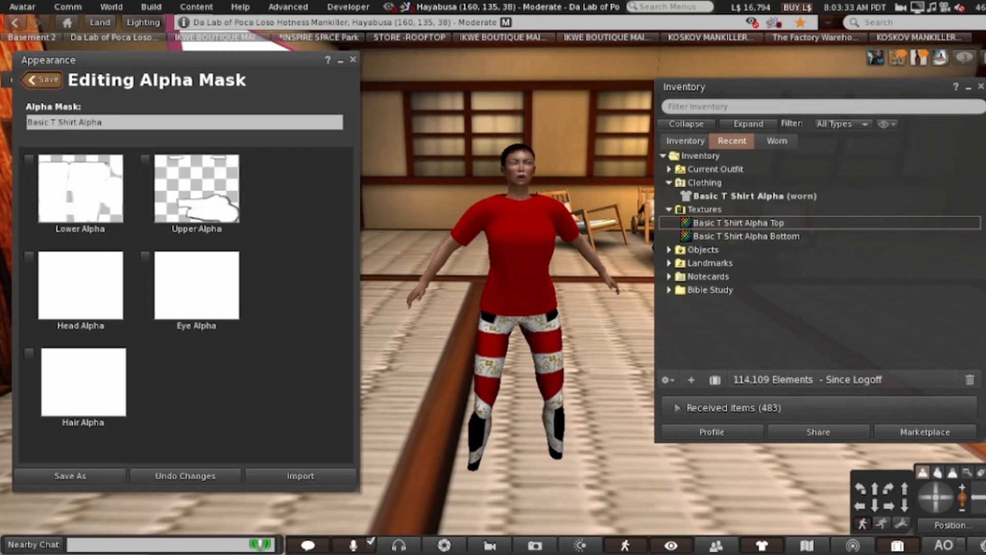
click(31, 80)
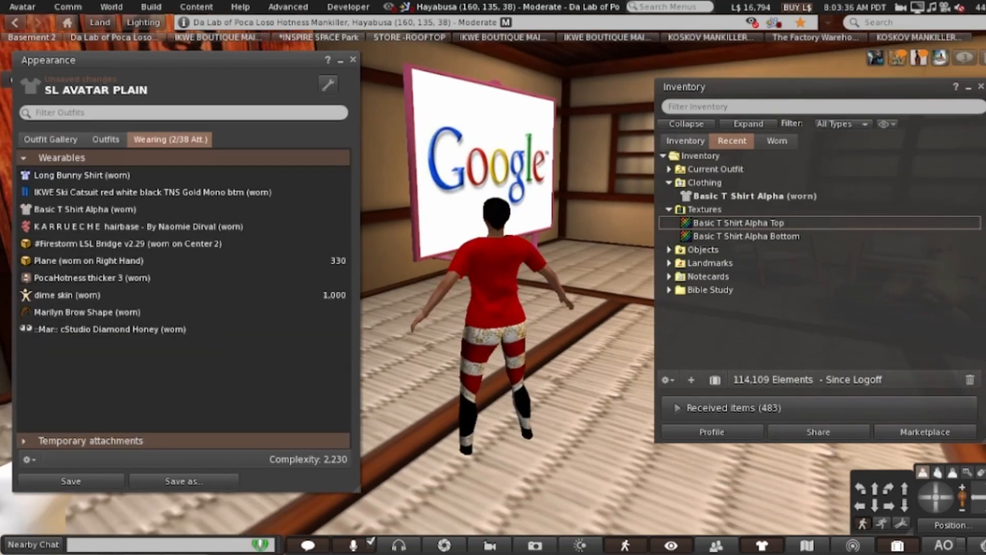
key(ctrl+w)
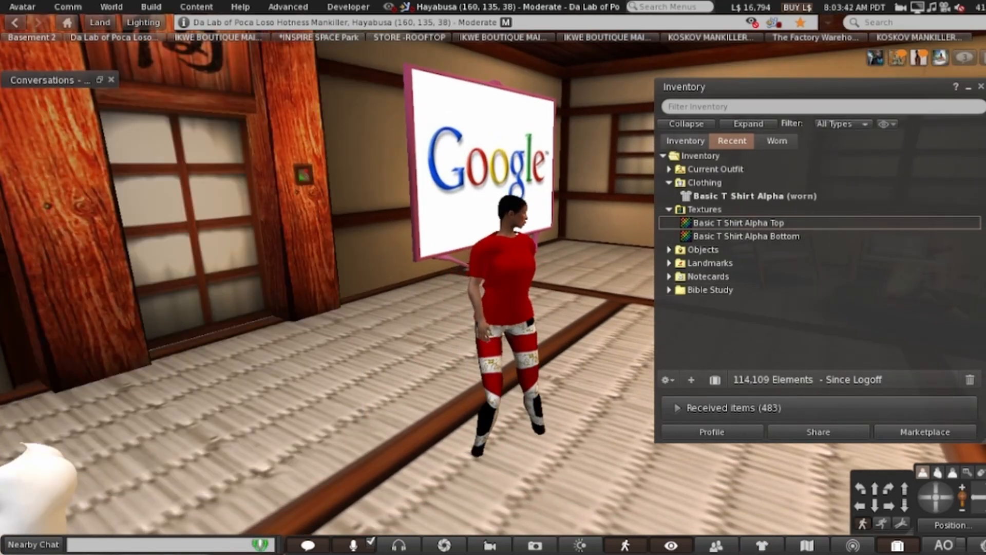
Minimize the inventory, walk the avatar around and examine from several angles how the alpha mask affects its body.
key(alt+Left)
key(alt+Up)
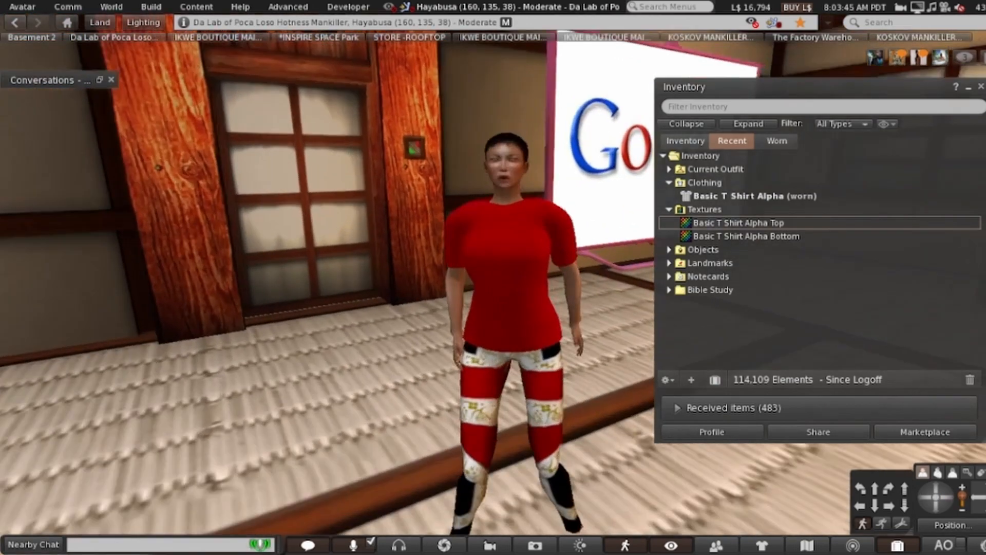
key(alt+Left)
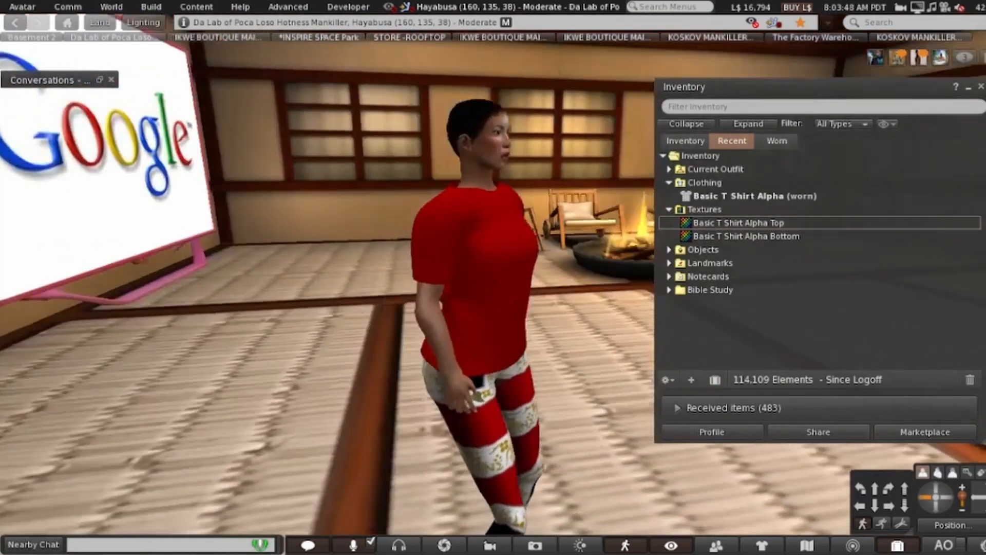
key(alt+Left)
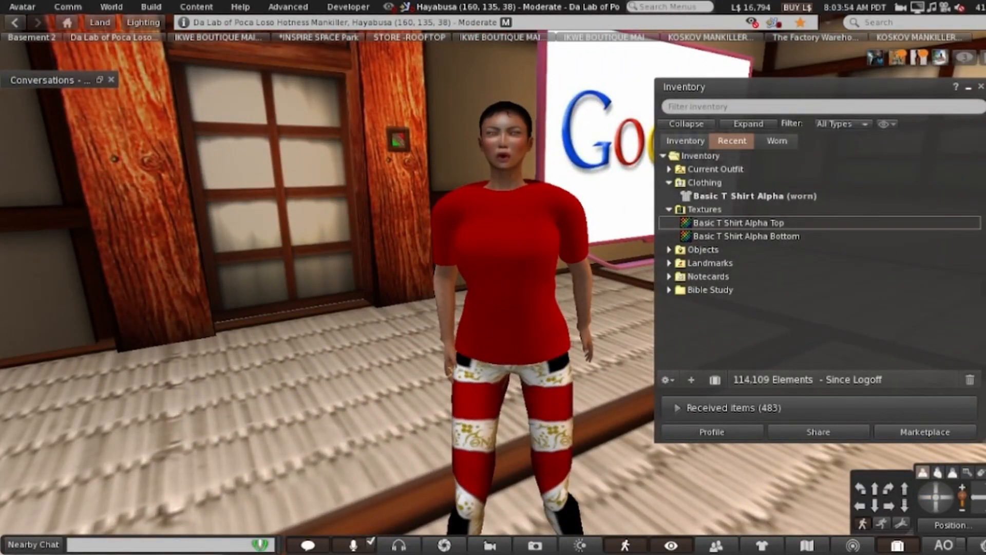
click(968, 87)
key(Down)
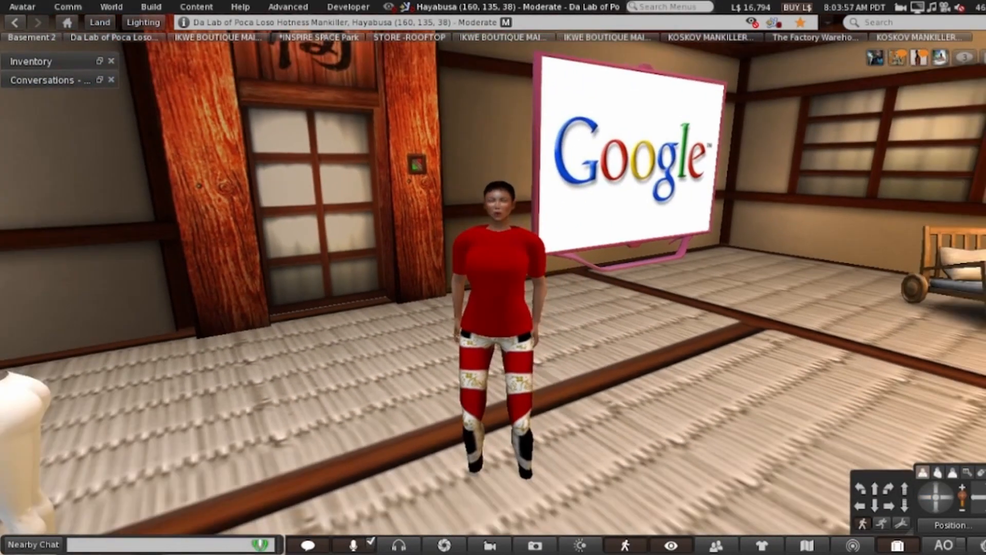
key(Up)
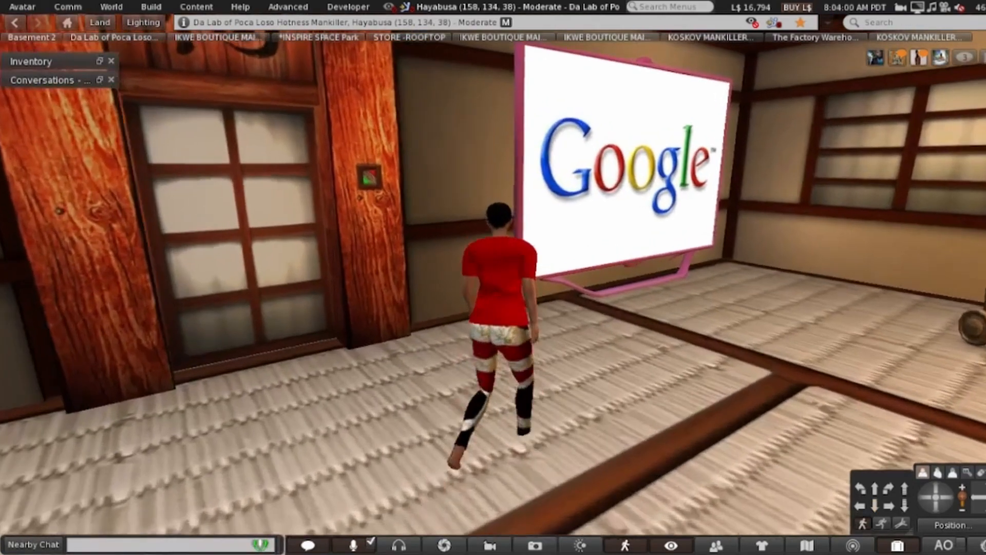
key(Down)
key(Up)
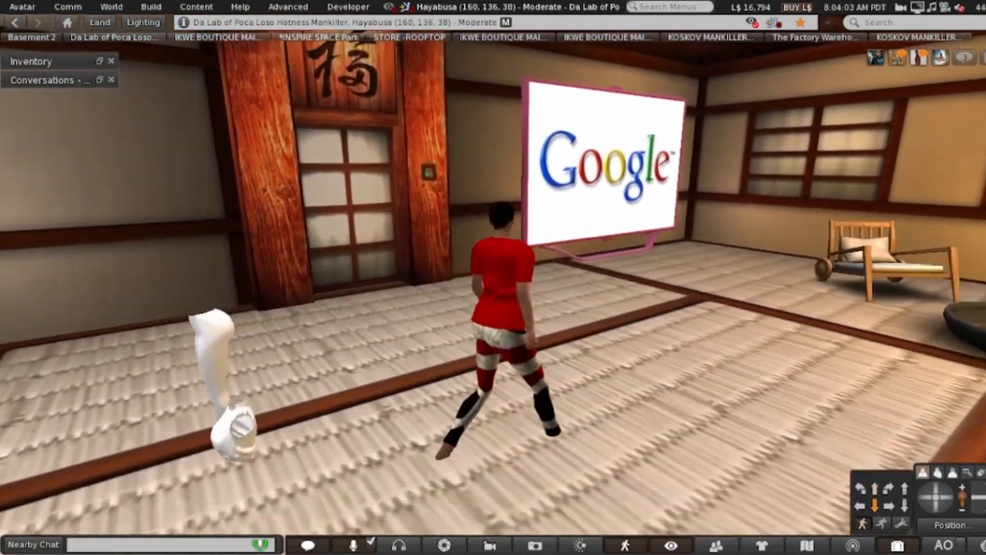
key(Up)
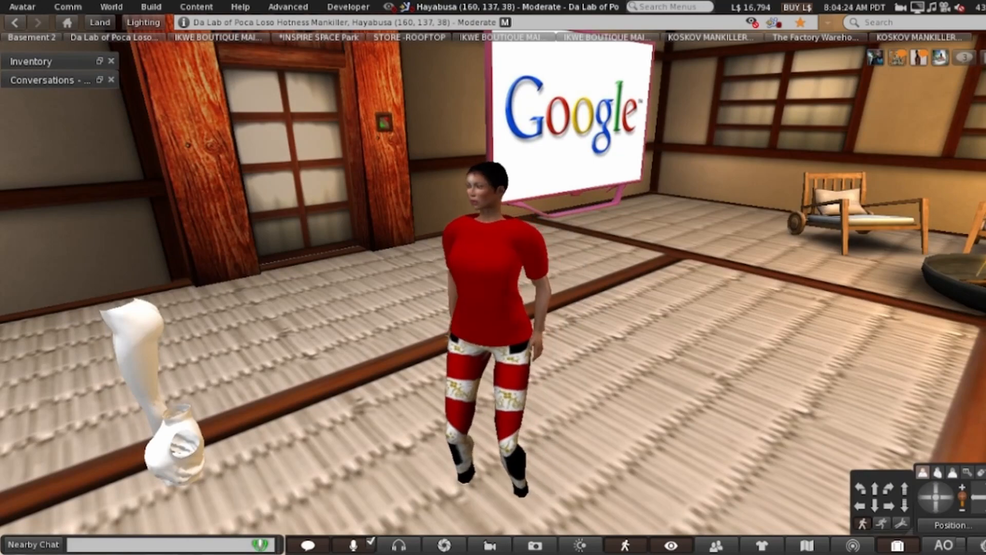
key(alt+Left)
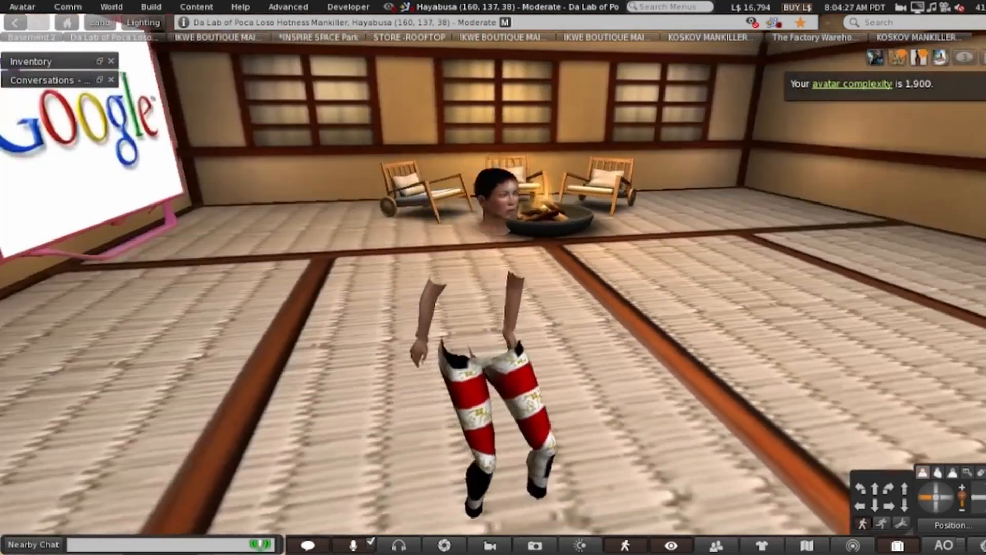
Turn the view toward the avatar's front and inspect the masked torso, arms and hips up close.
key(alt+Left)
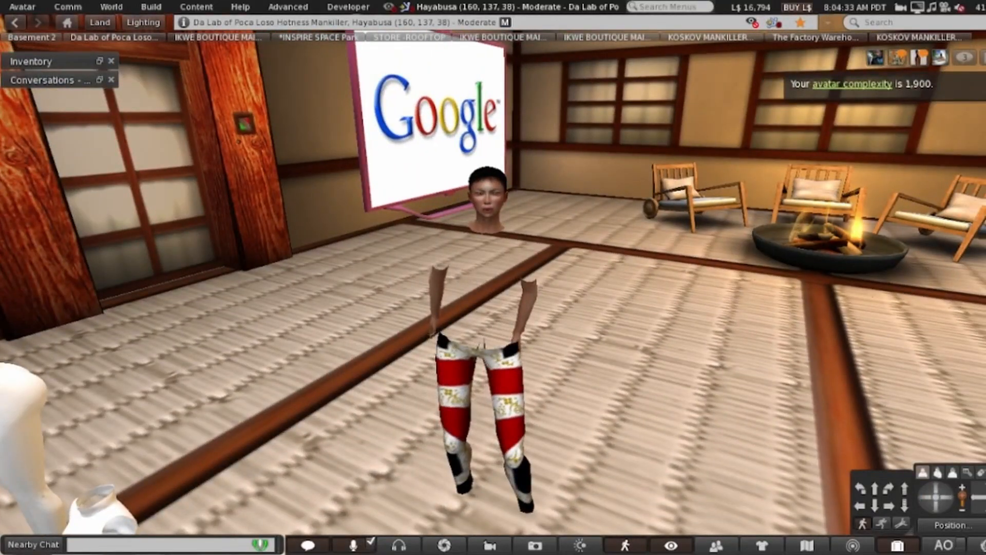
key(ctrl+alt+Down)
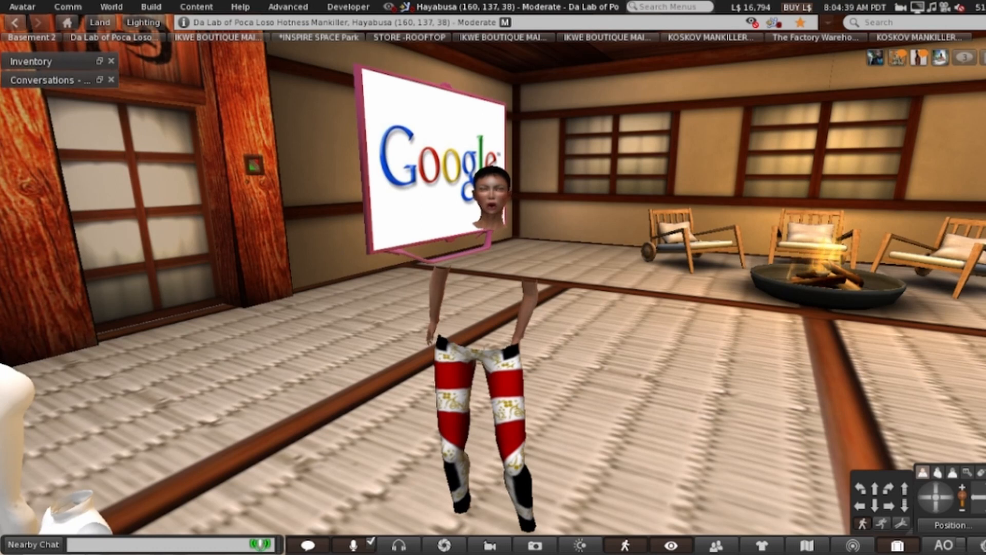
scroll(493, 277, up, 3)
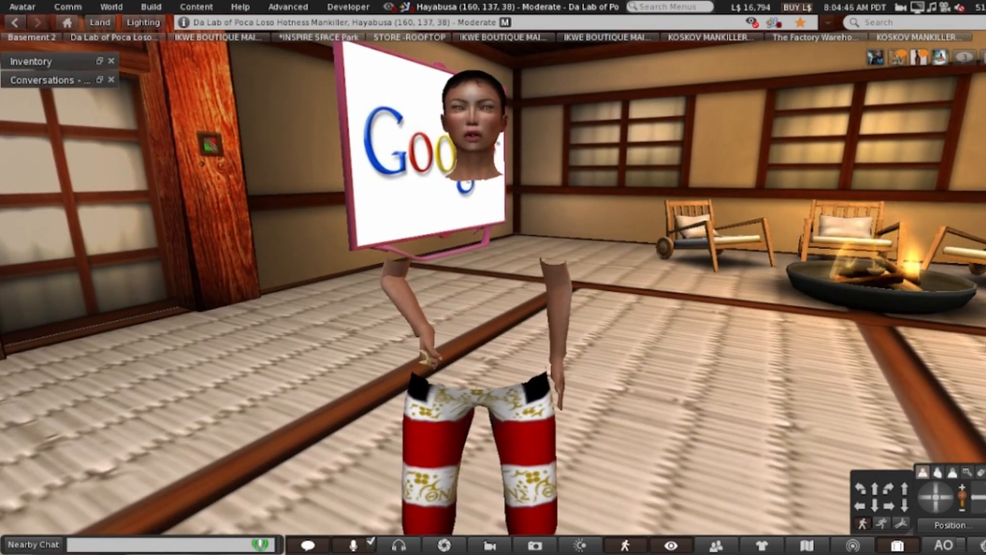
scroll(493, 277, down, 1)
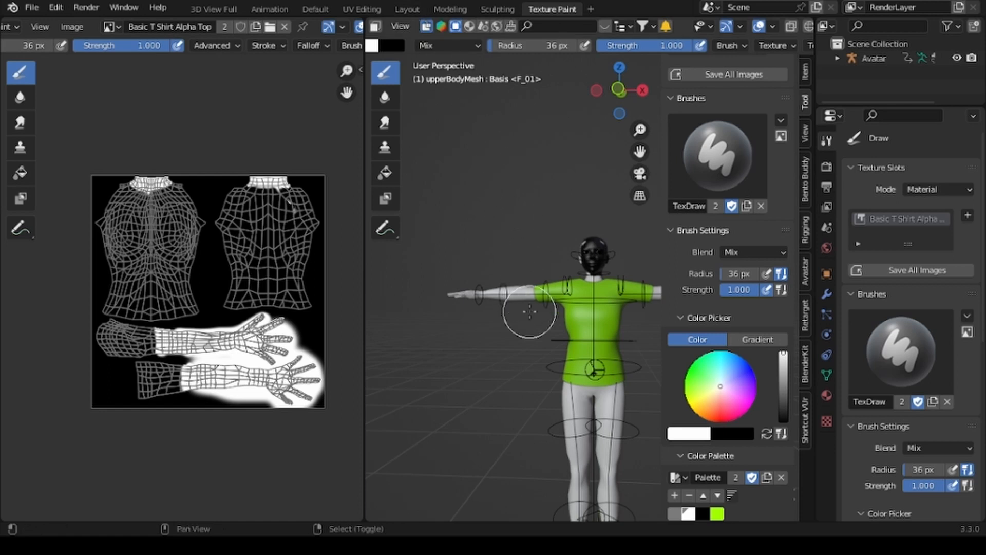
Switch to Blender and fill the Basic T Shirt texture with white in the Texture Paint workspace.
middle_drag(527, 304, 474, 201)
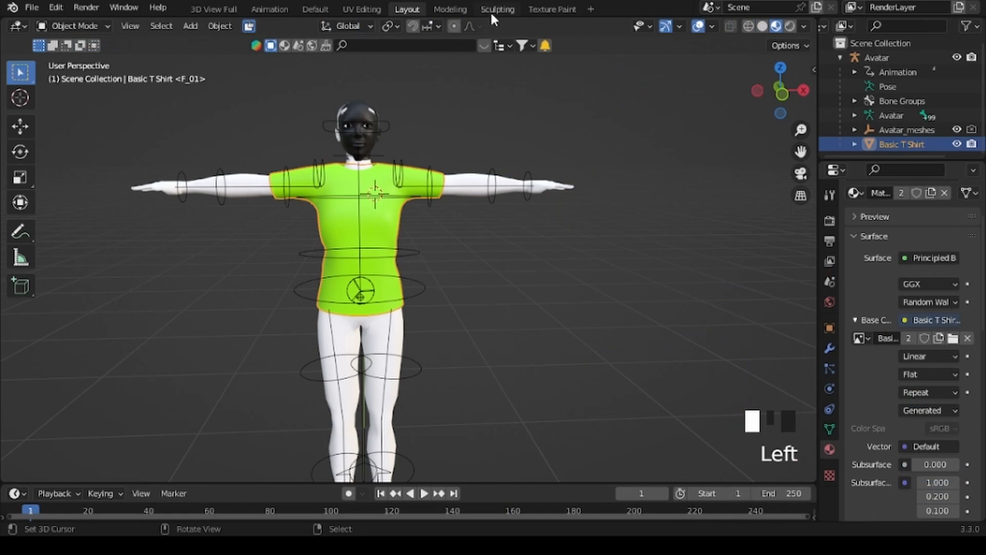
click(544, 9)
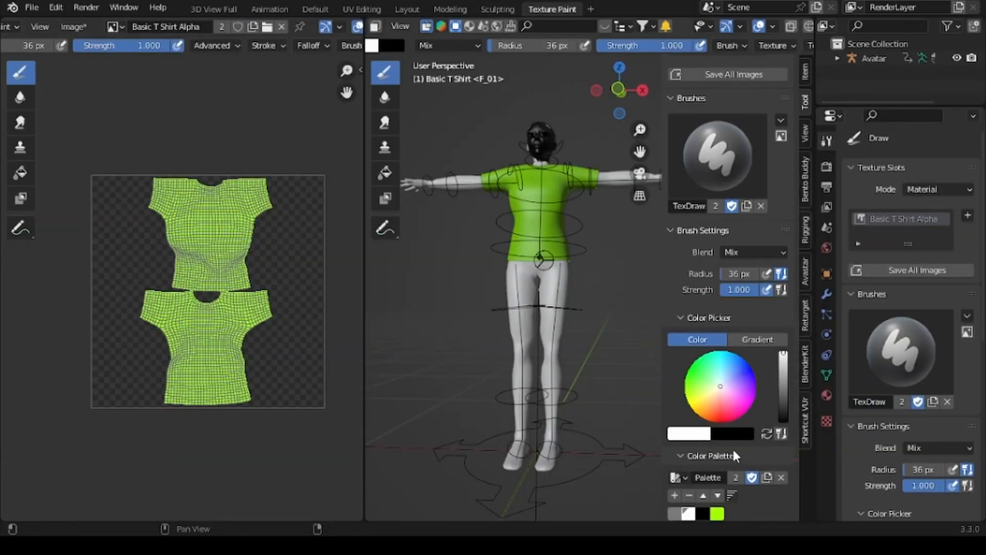
click(766, 433)
click(766, 432)
click(386, 174)
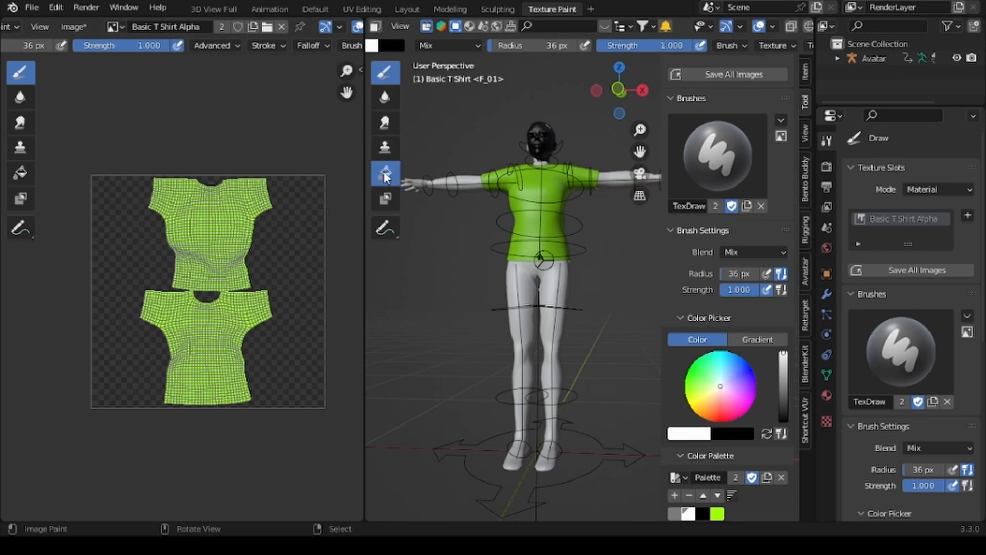
click(206, 242)
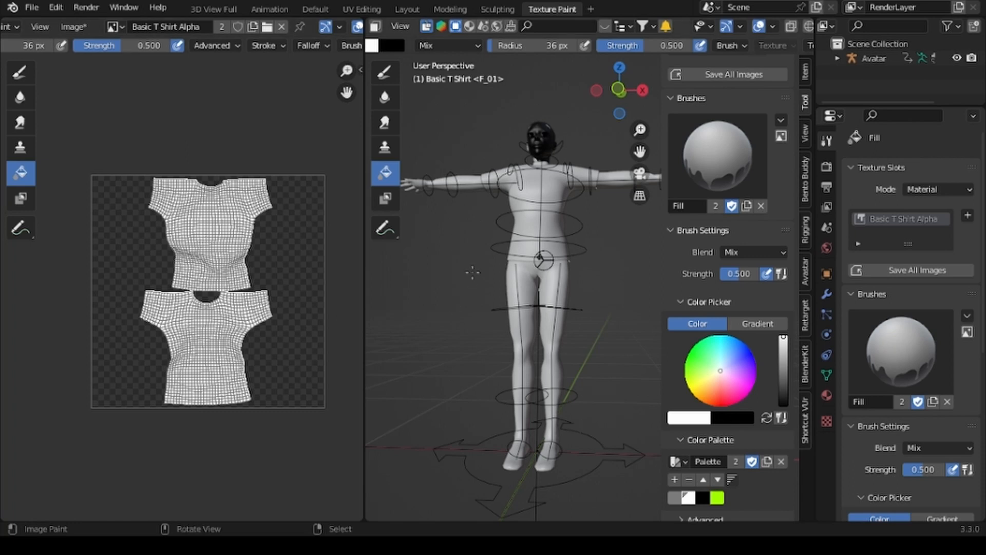
mouse_move(432, 209)
middle_down()
mouse_move(467, 300)
mouse_move(439, 106)
middle_up()
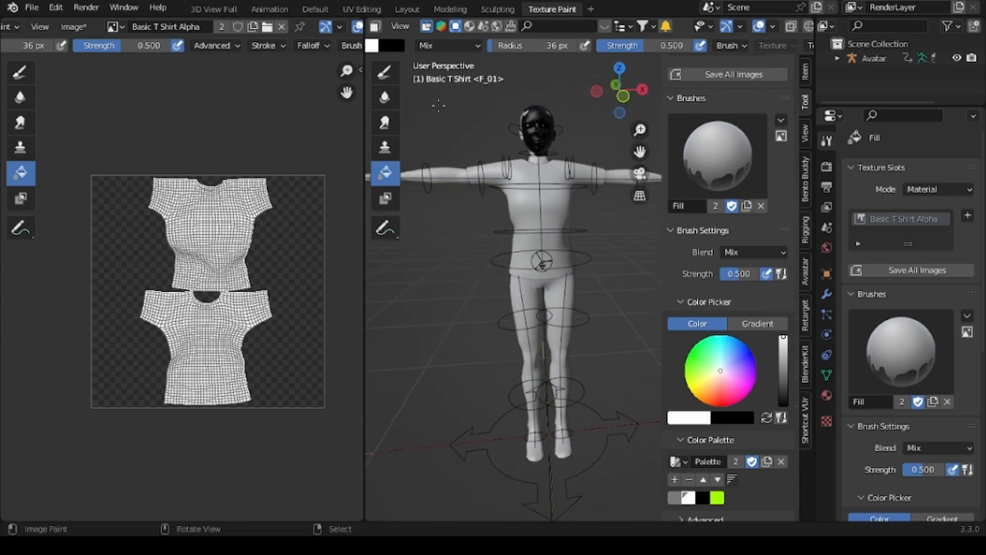
Return to the Layout workspace and place the 3D cursor in front of the avatar, centred on its body at head height.
click(399, 10)
scroll(452, 376, down, 14)
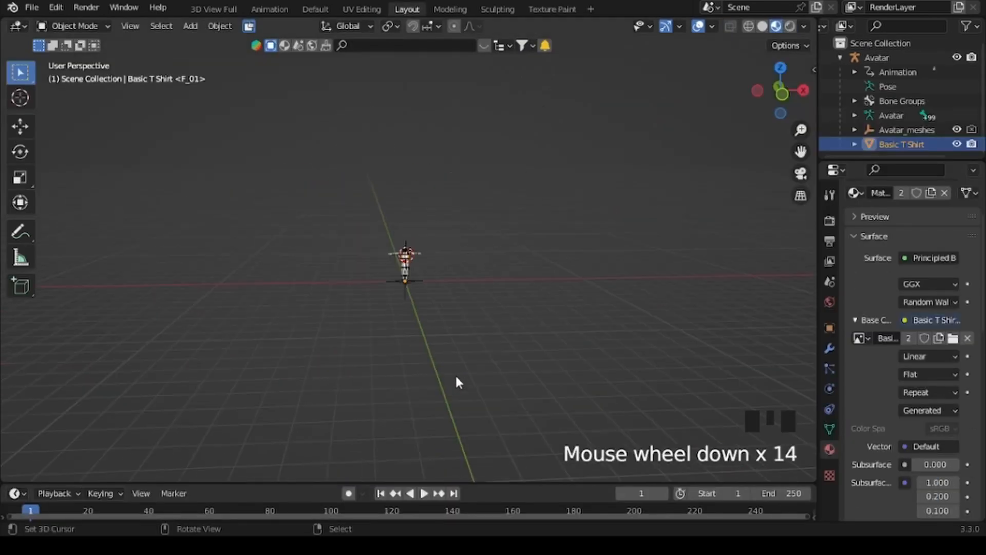
scroll(456, 370, down, 2)
scroll(457, 368, up, 9)
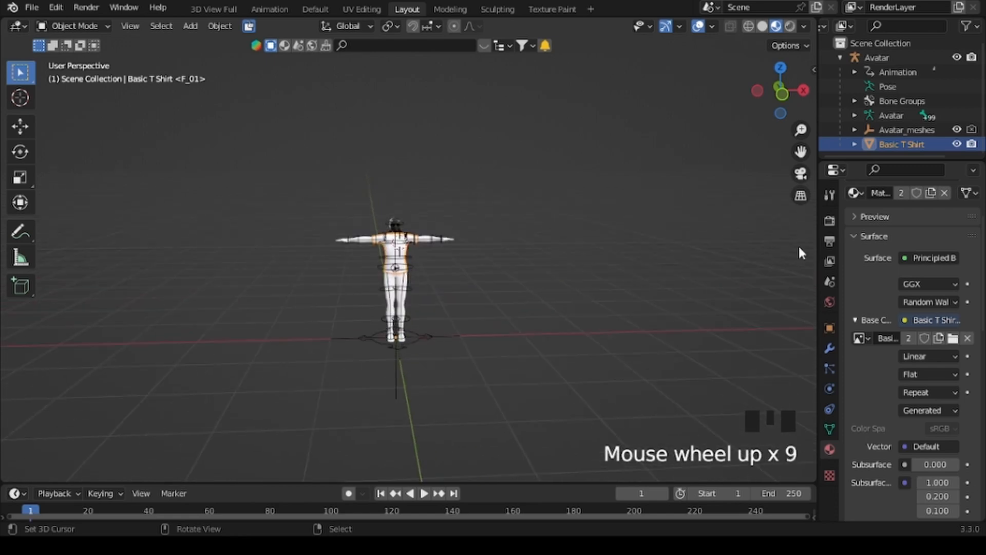
scroll(905, 109, up, 4)
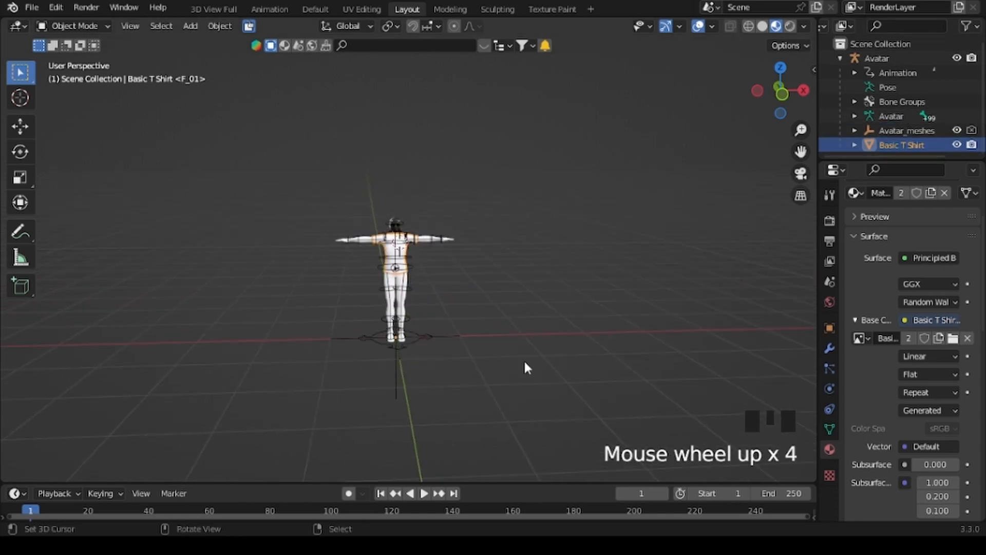
middle_drag(519, 366, 321, 332)
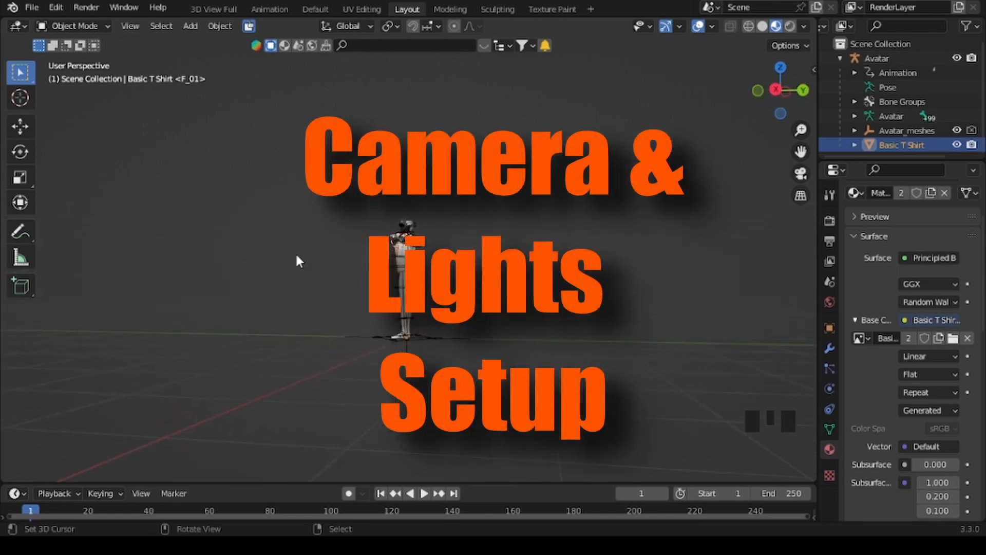
click(274, 231)
middle_drag(205, 353, 390, 368)
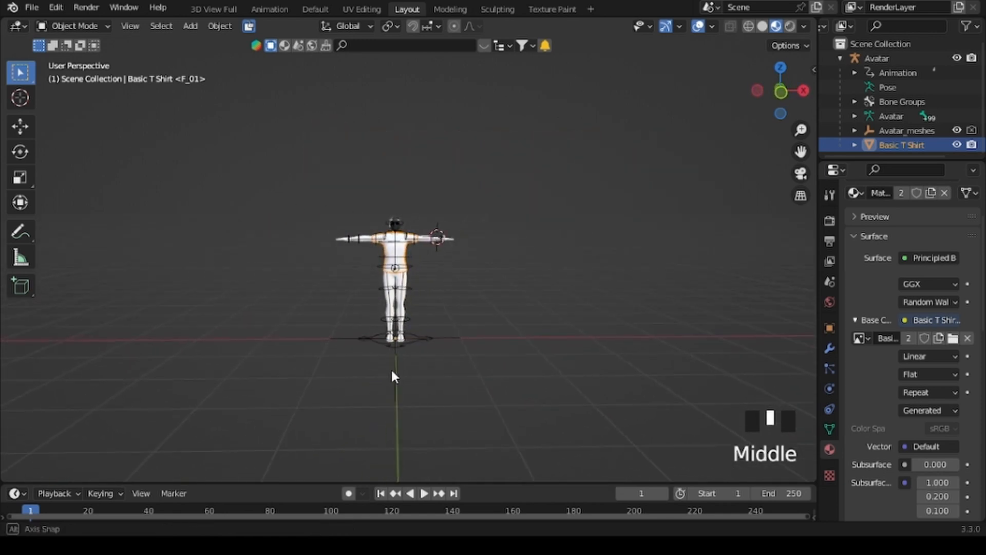
key(KP_1)
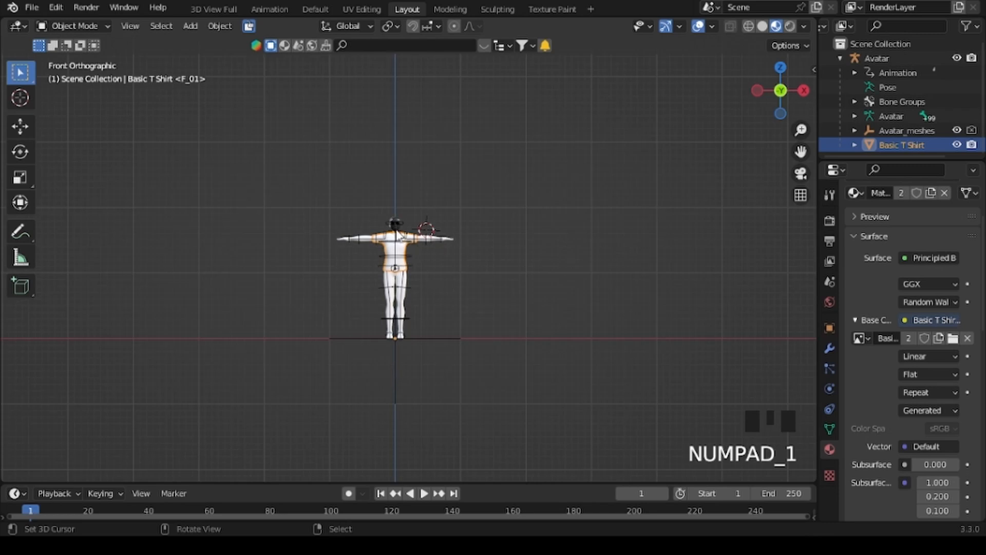
click(397, 233)
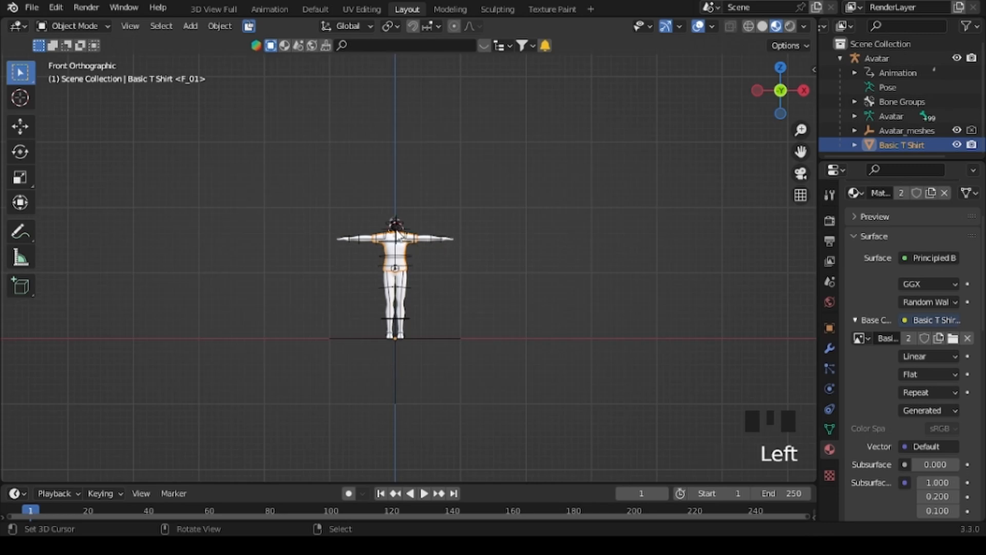
middle_drag(504, 314, 409, 365)
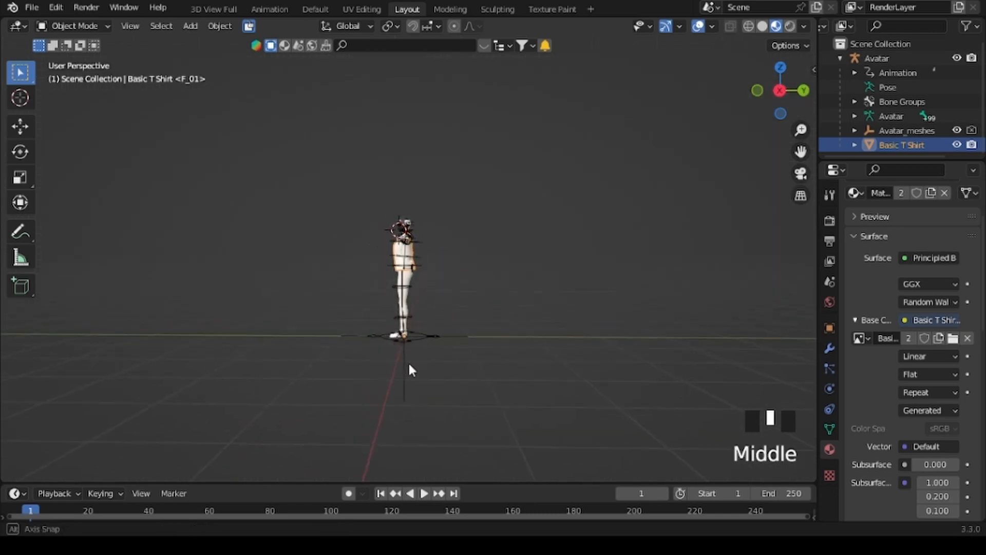
click(306, 232)
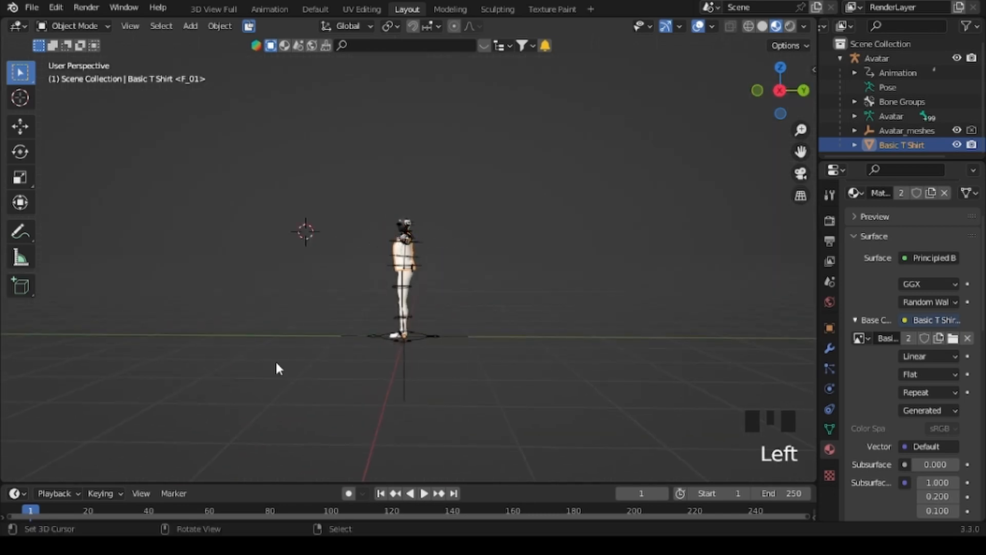
mouse_move(277, 368)
middle_down()
mouse_move(443, 368)
mouse_move(284, 356)
mouse_move(293, 367)
middle_up()
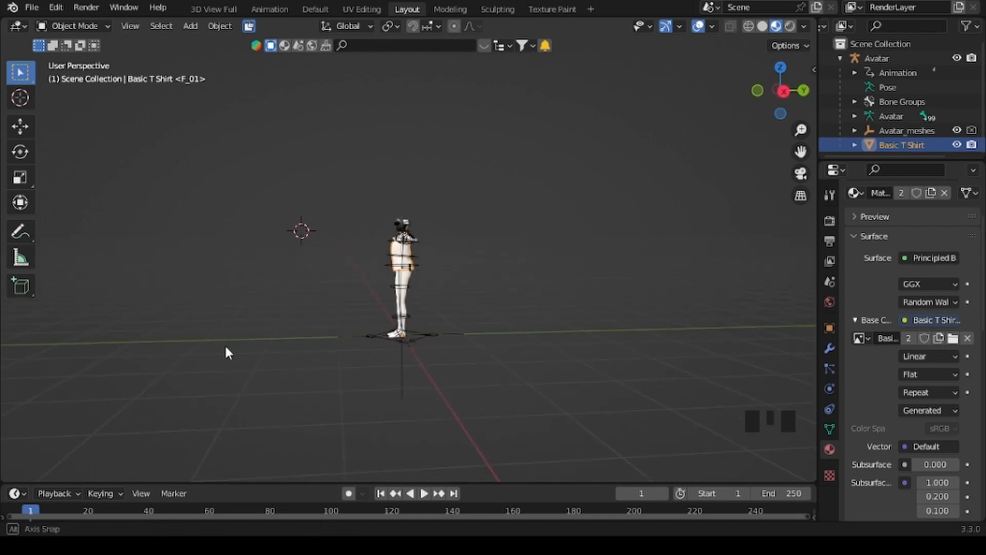
Add a camera at the 3D cursor in front of the avatar.
middle_drag(224, 350, 374, 344)
middle_drag(507, 323, 407, 332)
click(190, 26)
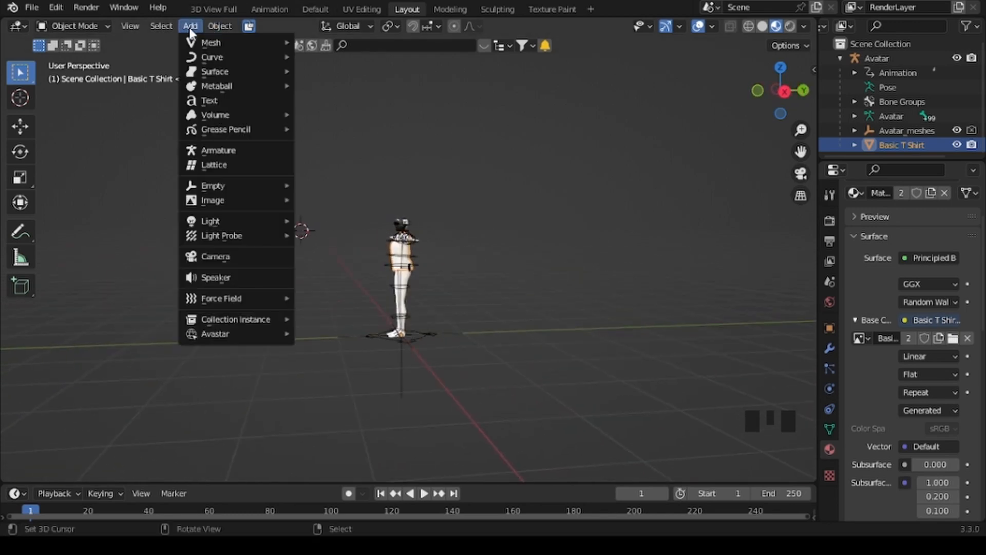
click(220, 255)
middle_drag(185, 330, 337, 328)
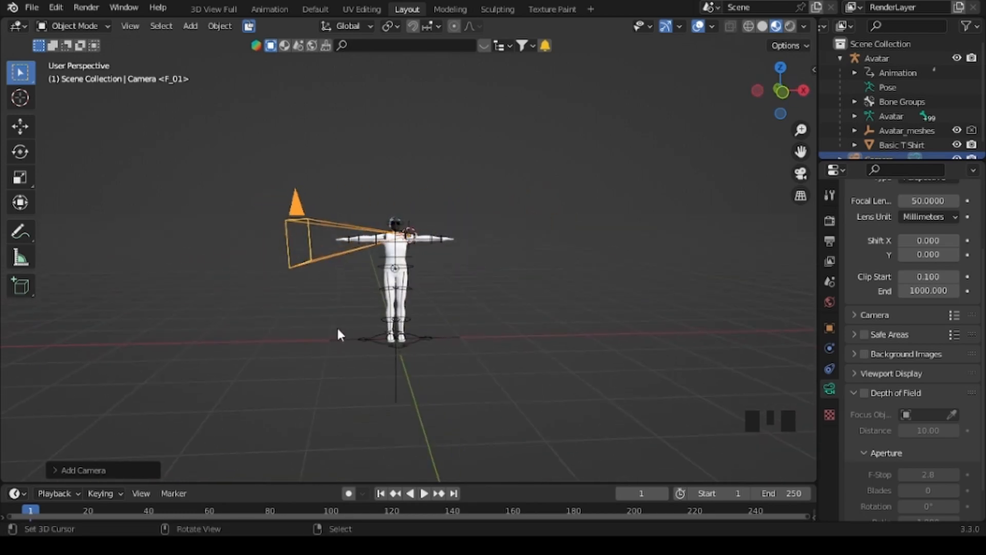
scroll(333, 331, down, 1)
Place the 3D cursor high behind the avatar on its left-hand side and add a point light there.
key(KP_7)
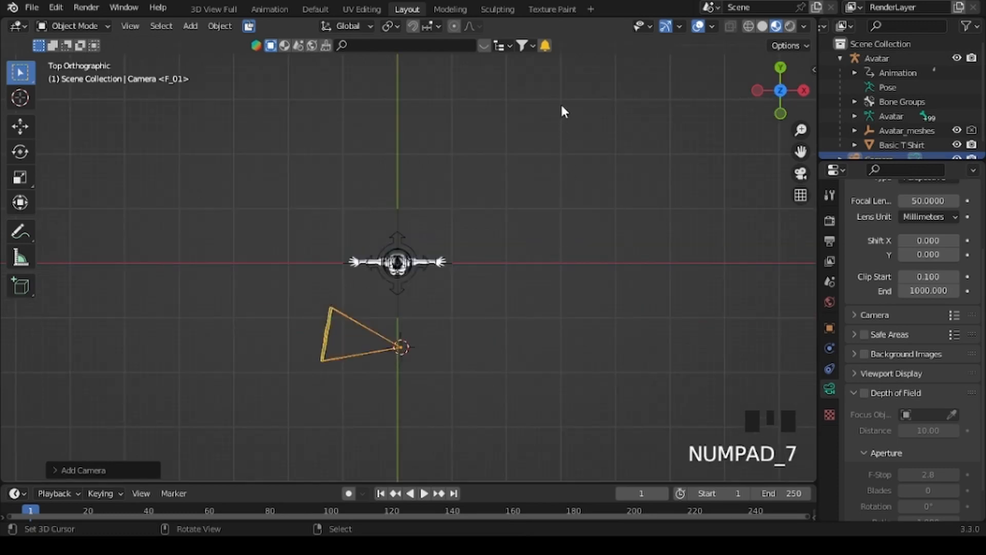
click(507, 153)
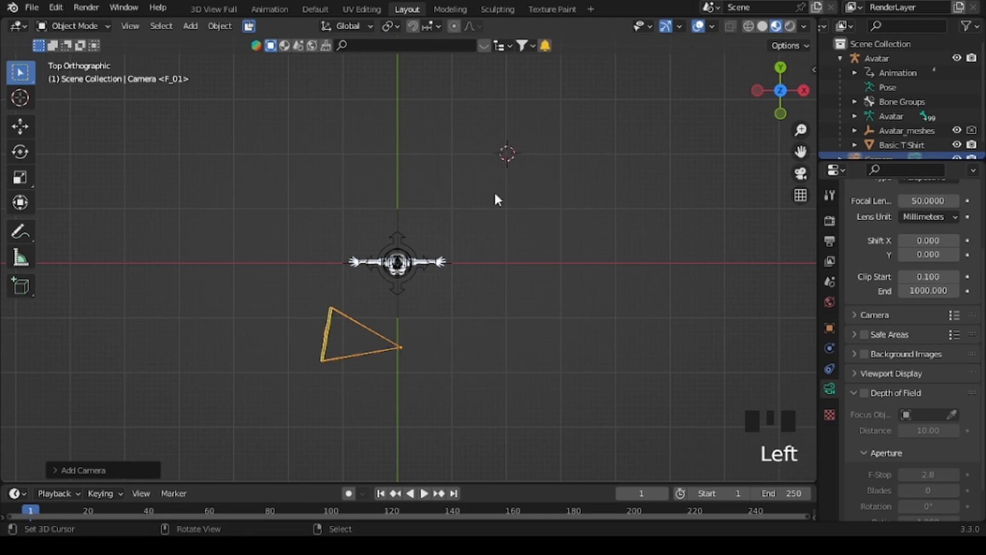
key(KP_1)
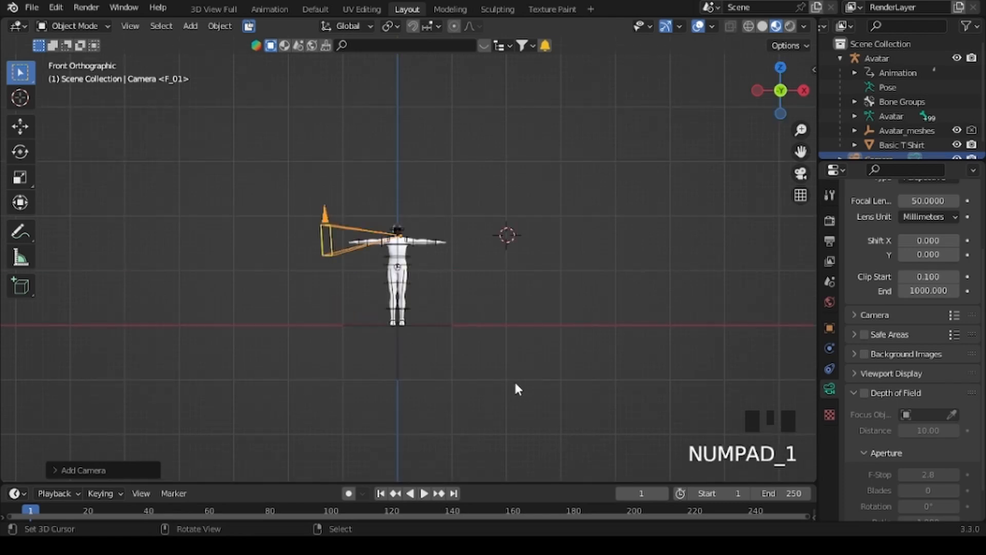
click(506, 107)
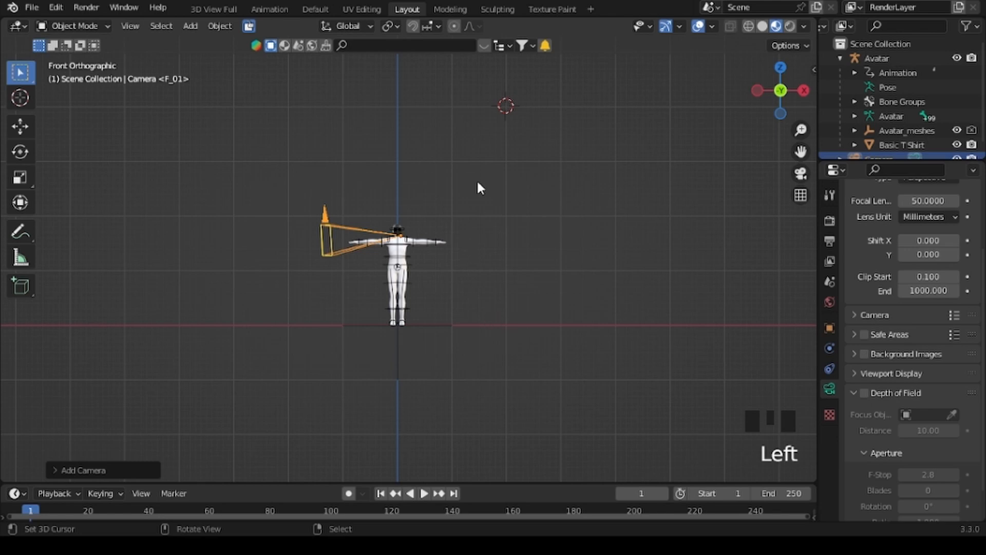
click(190, 26)
mouse_move(222, 222)
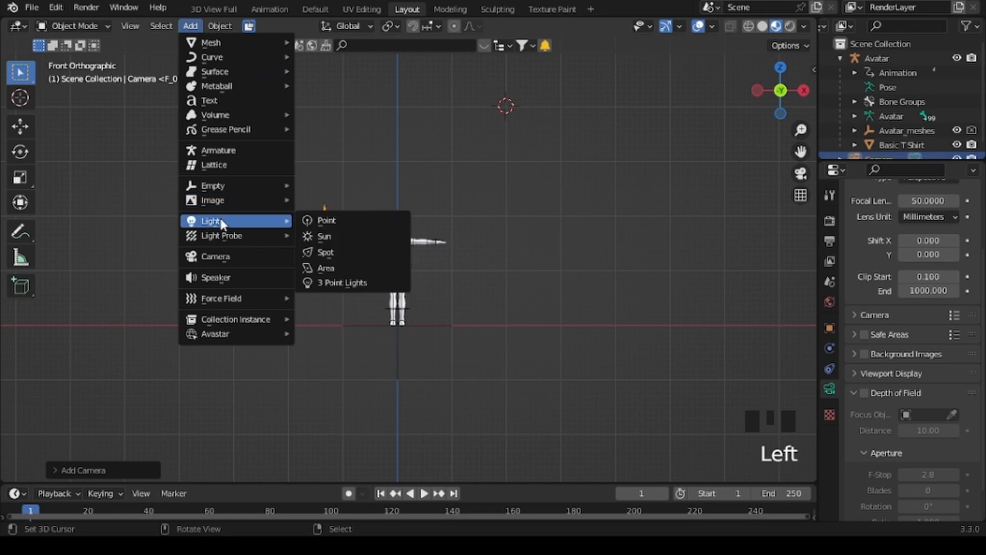
click(322, 221)
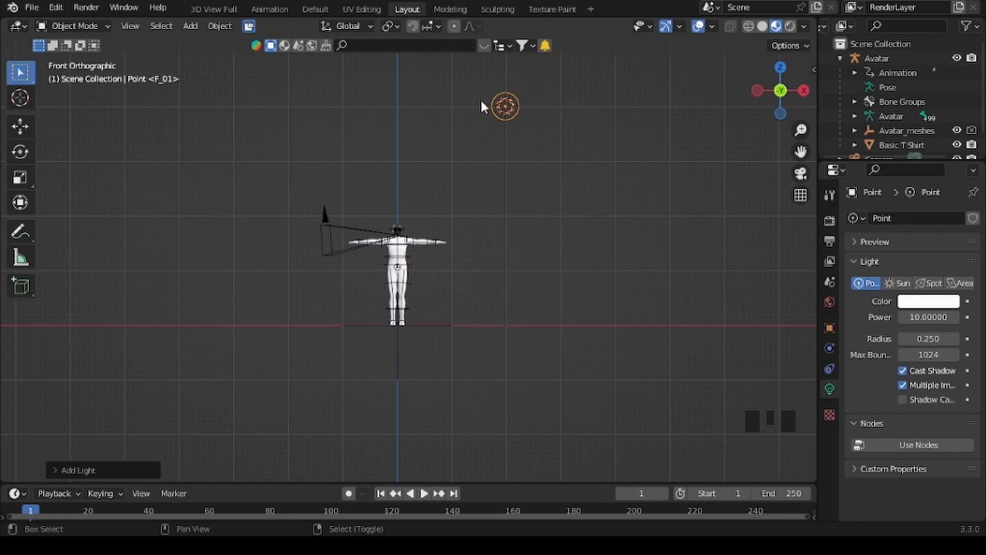
Duplicate the point light along the global X axis to the opposite side of the avatar.
key(shift+d)
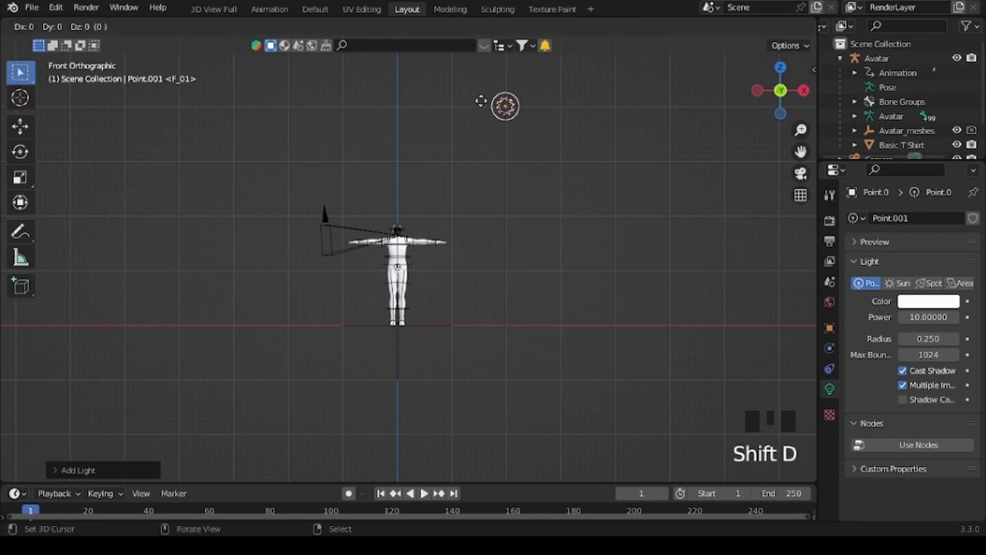
key(x)
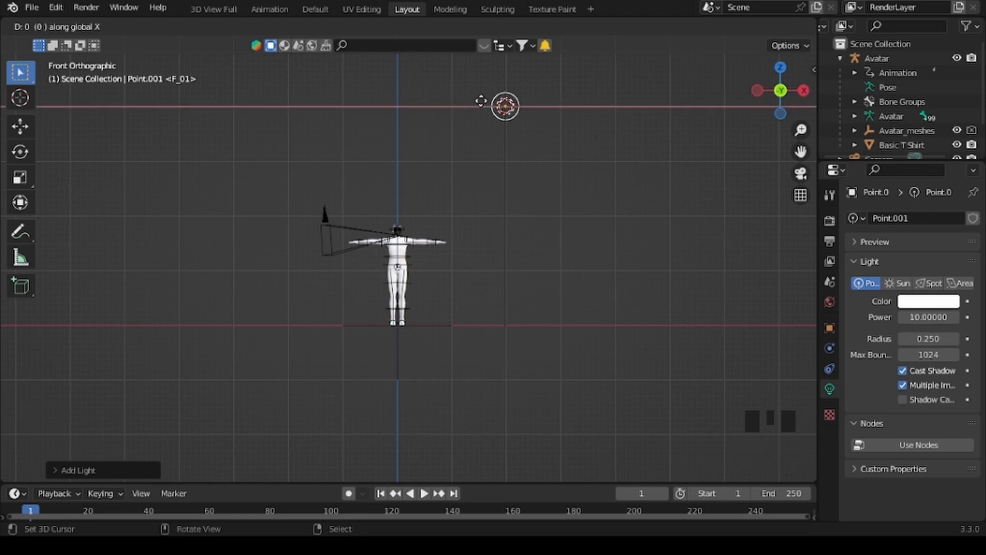
click(257, 108)
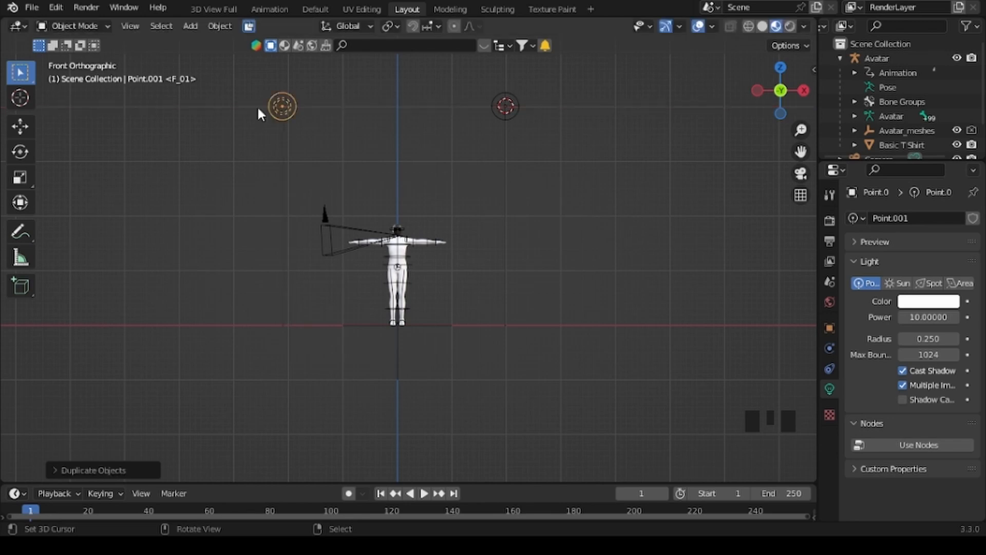
Duplicate the second light to a centred spot in front of the avatar, offset about 2.1 in X and -5.4 in Y.
key(KP_7)
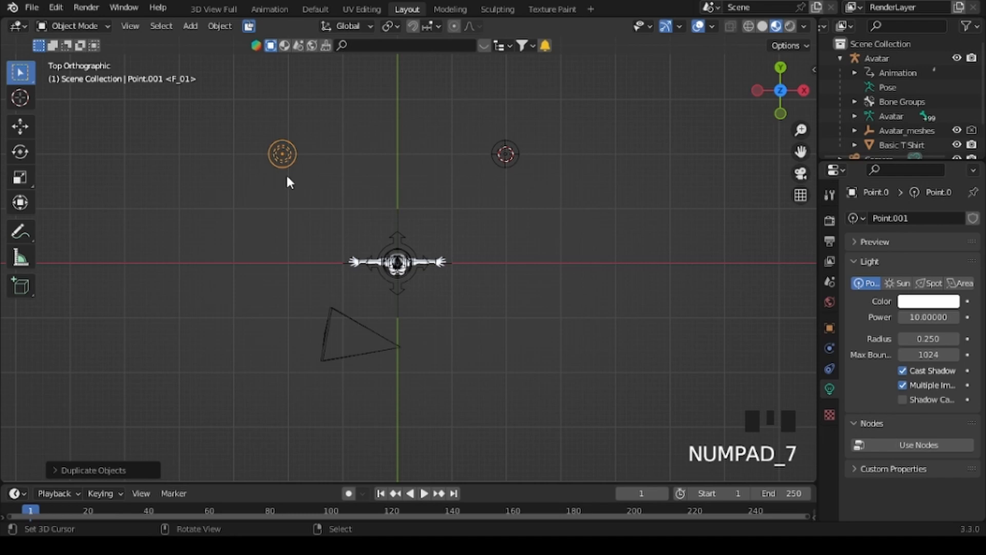
key(shift+d)
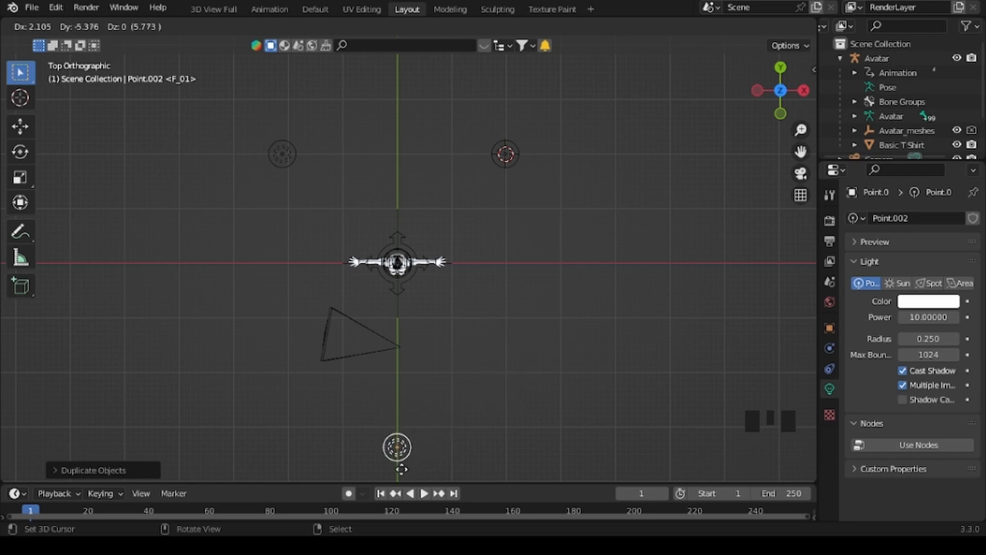
click(402, 473)
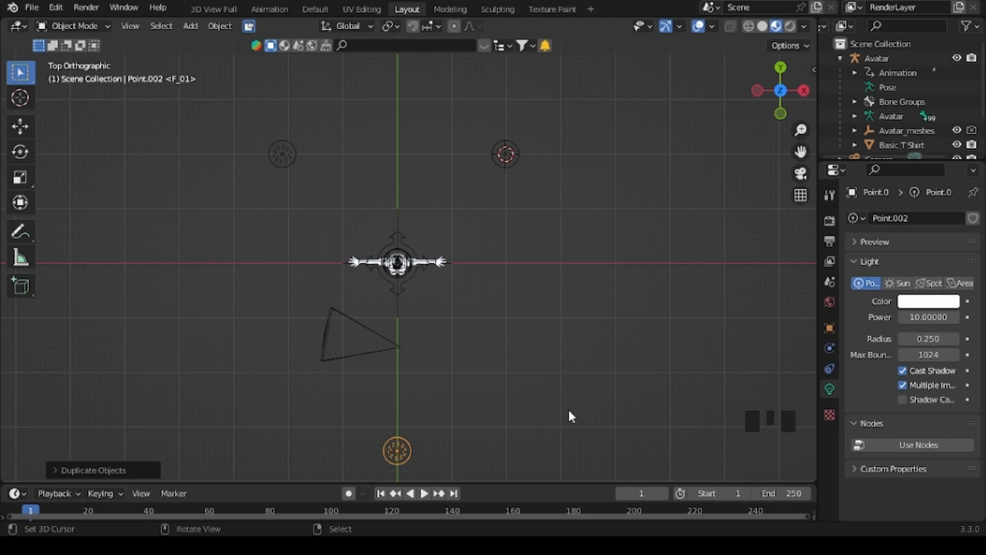
scroll(569, 415, down, 1)
Select the camera beside the avatar and enable locking the camera to the view.
key(KP_1)
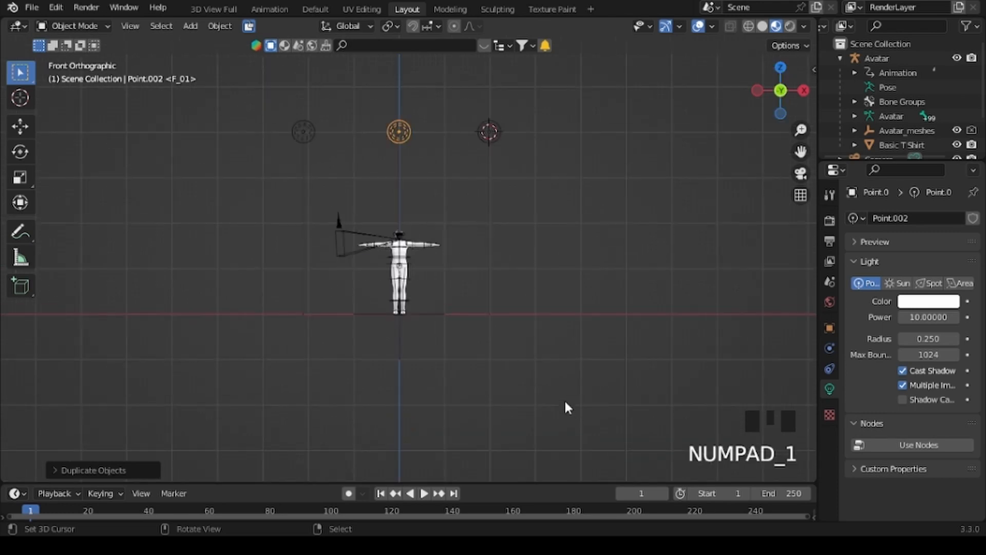
middle_drag(515, 397, 286, 396)
right_click(338, 257)
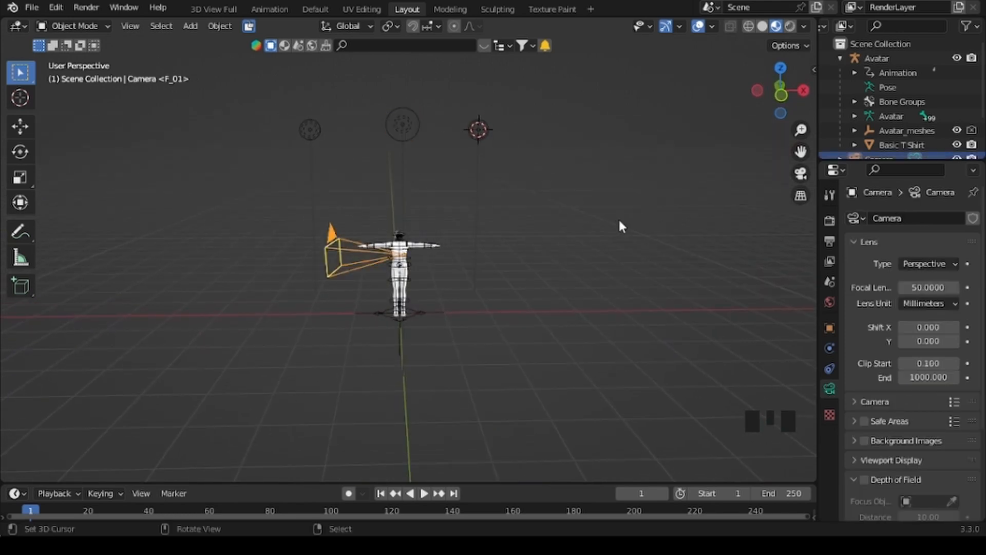
key(n)
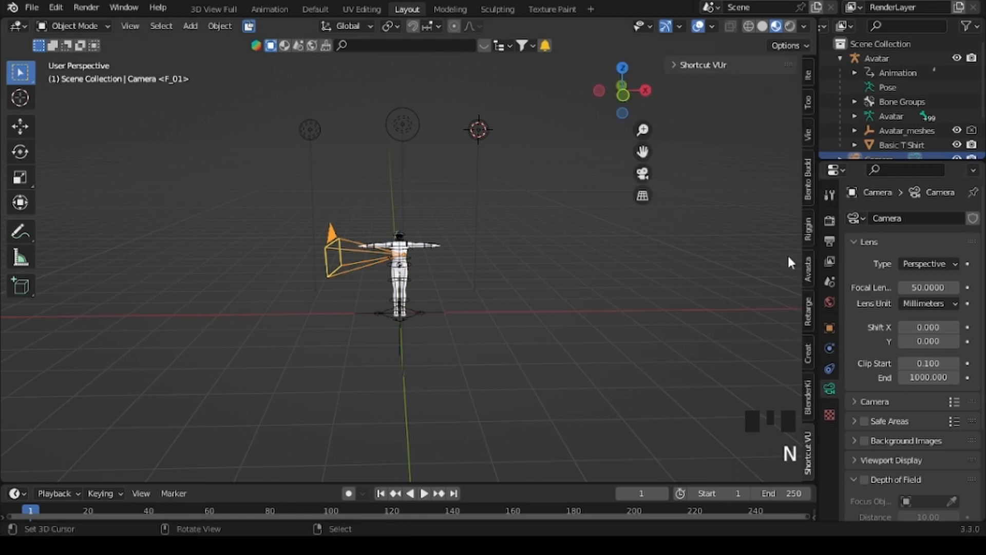
click(806, 131)
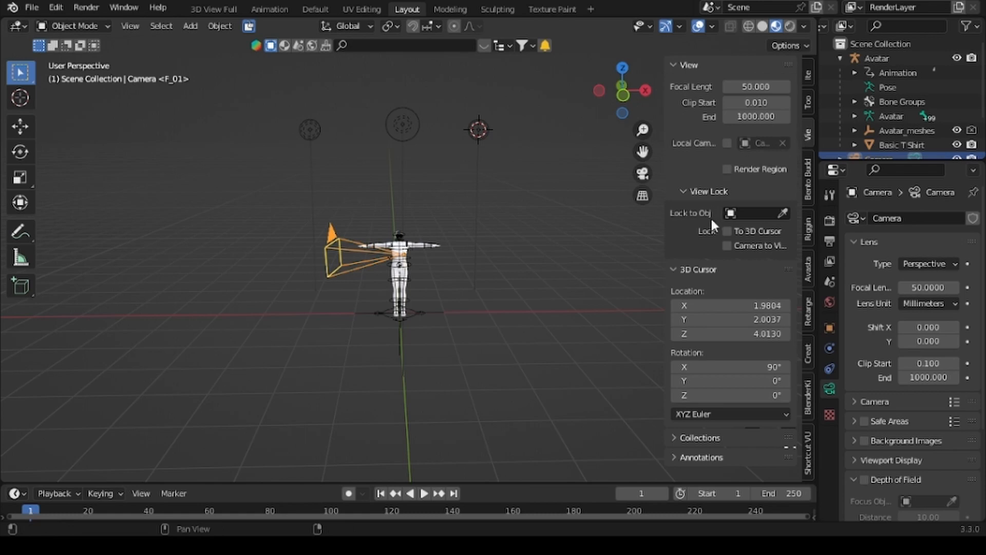
click(727, 246)
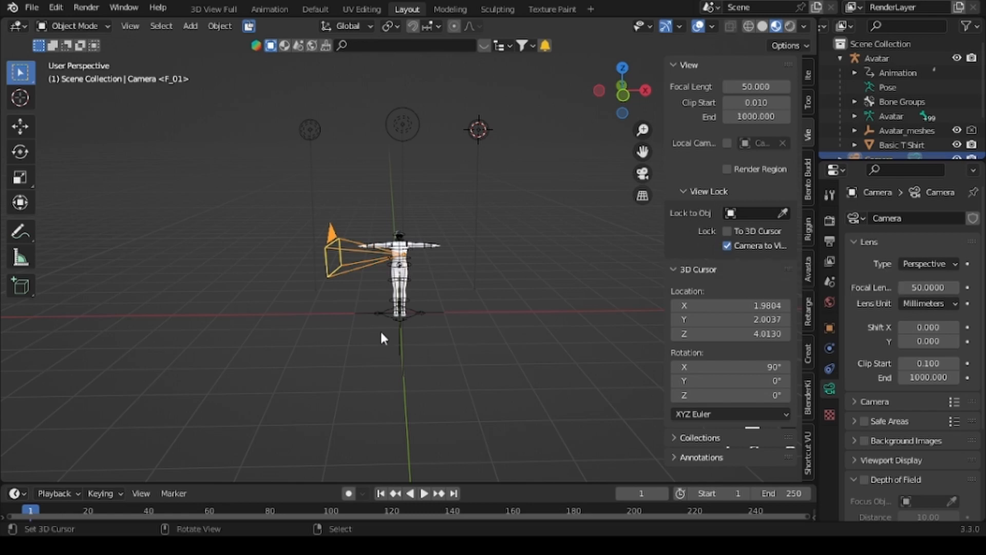
Look through the camera, frame the full avatar from the front, and unlock the camera from the view.
key(KP_0)
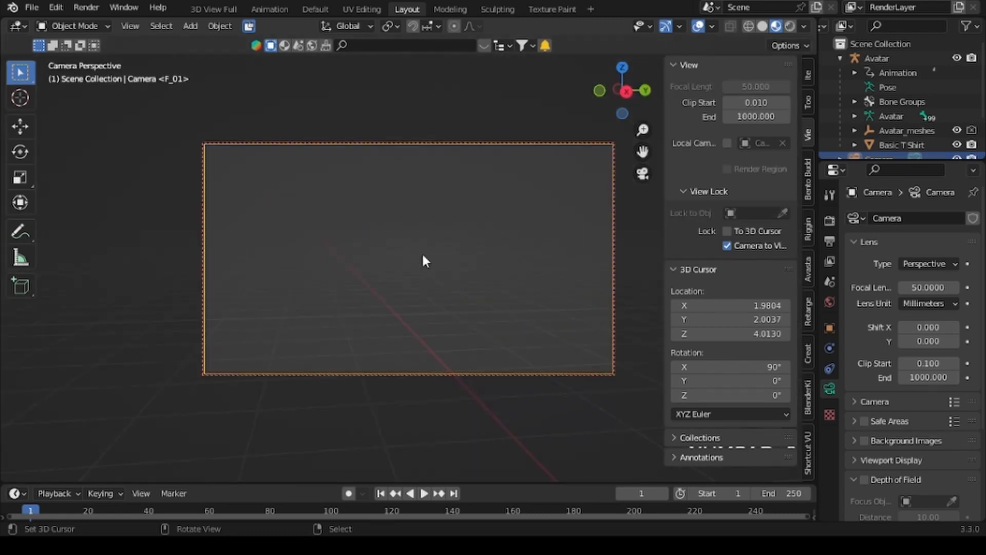
middle_drag(371, 263, 371, 263)
middle_drag(385, 261, 520, 267)
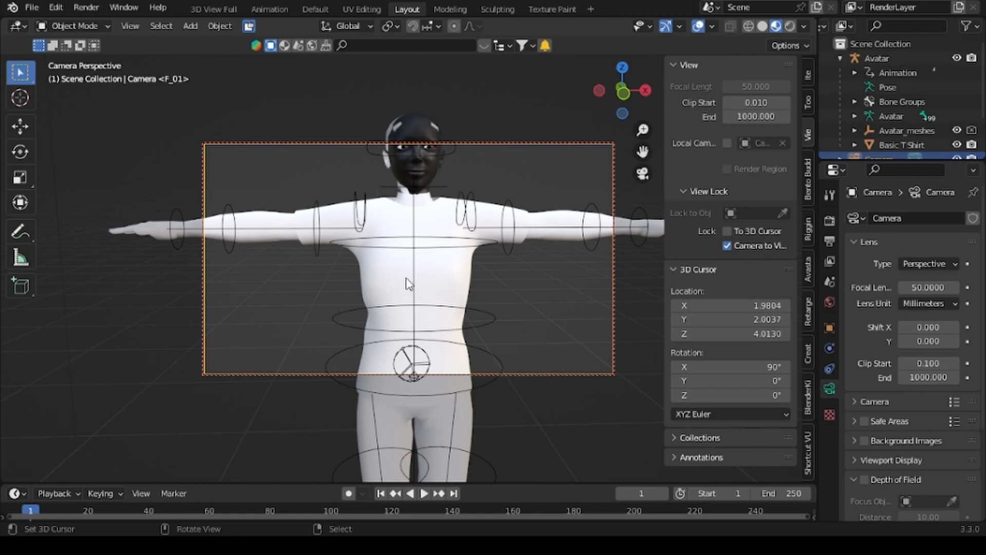
scroll(386, 280, down, 5)
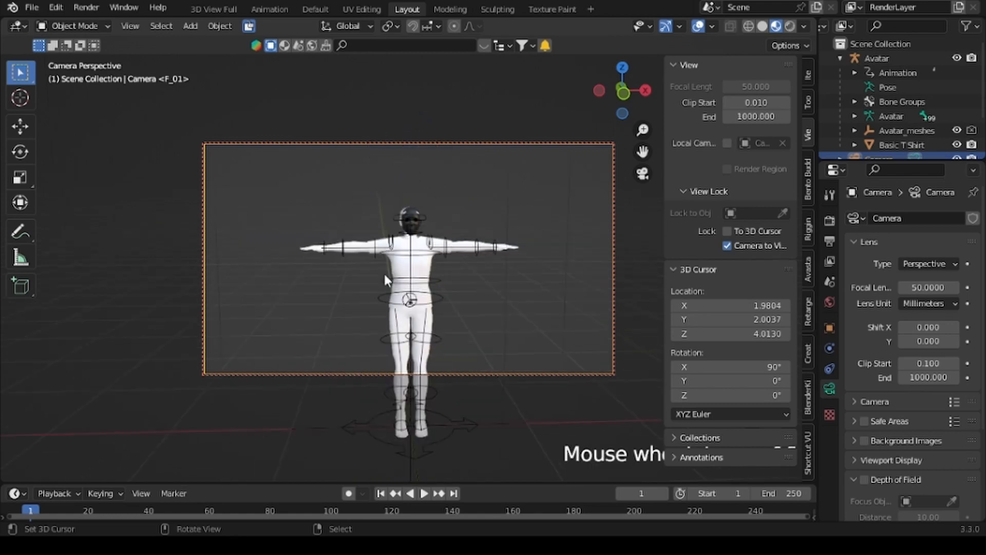
scroll(386, 280, down, 3)
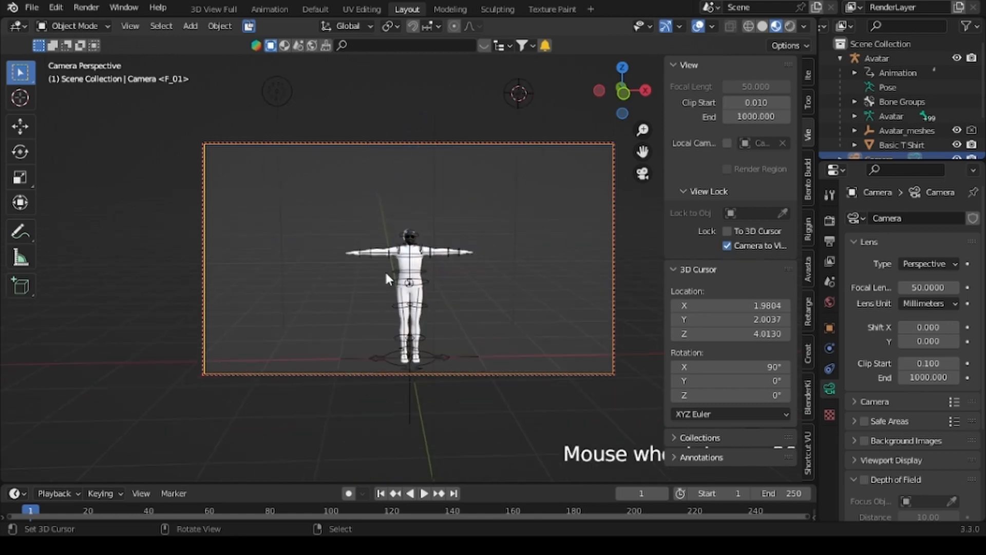
shift+middle_drag(398, 289, 401, 252)
scroll(401, 252, up, 2)
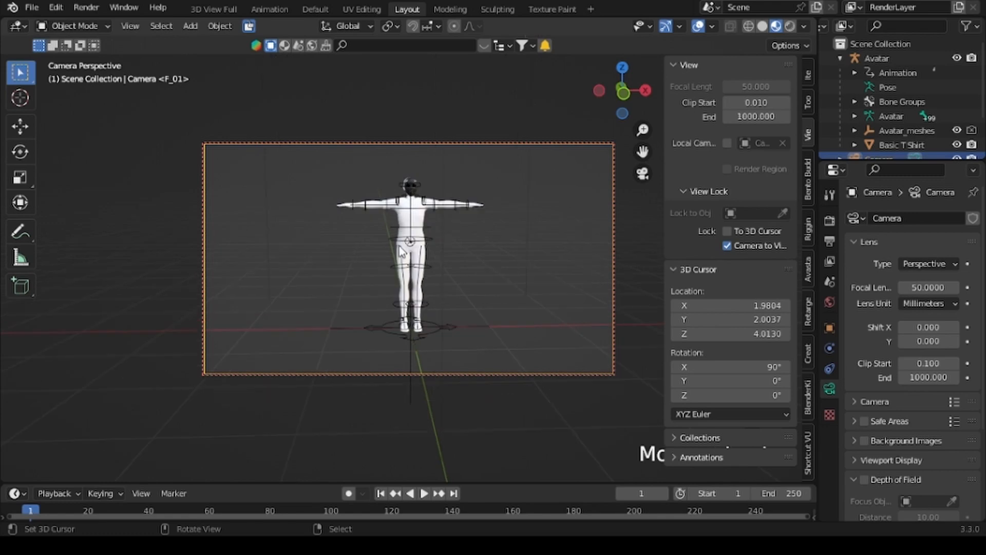
scroll(401, 251, up, 1)
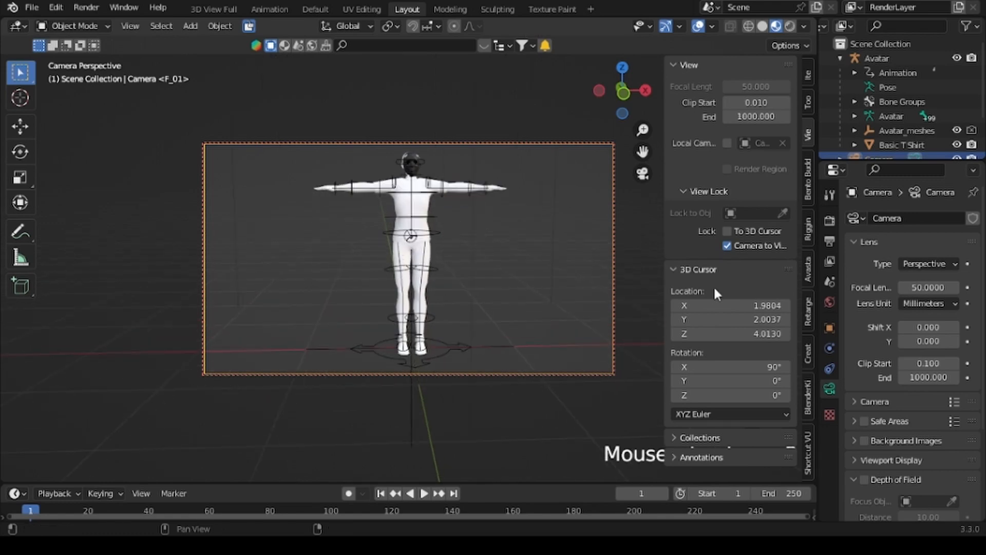
click(727, 246)
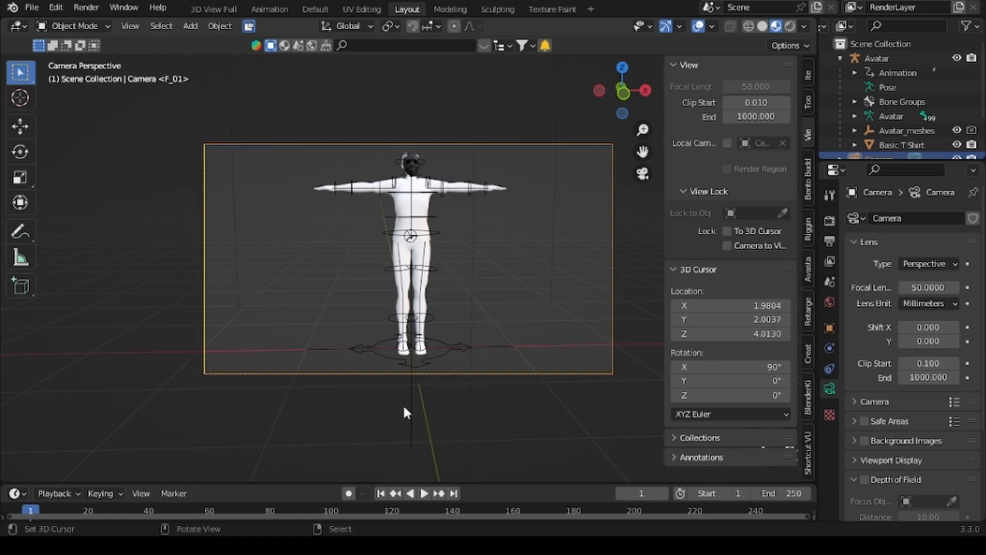
Select the Basic T Shirt mesh from the front view and switch to the Texture Paint workspace.
key(KP_1)
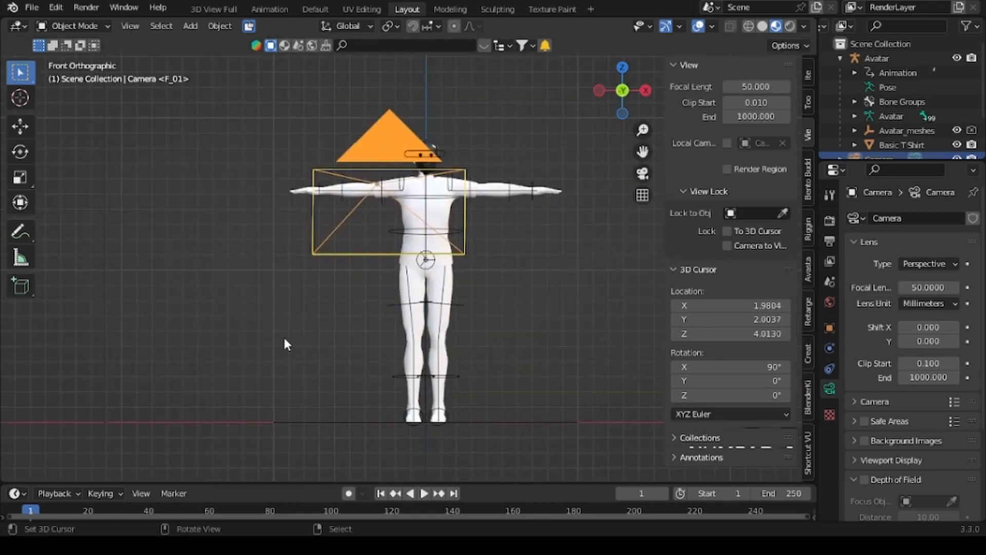
scroll(282, 335, down, 4)
scroll(283, 335, up, 3)
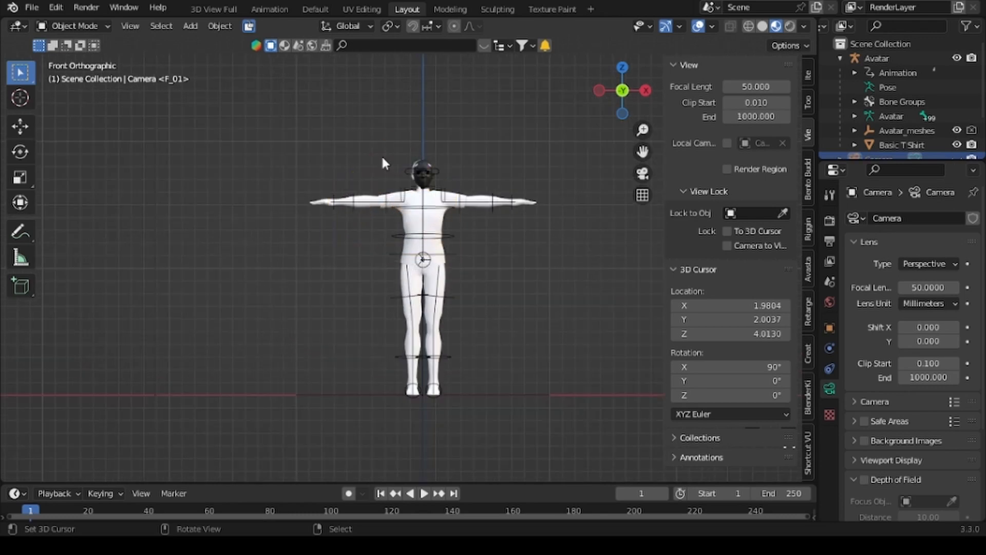
scroll(348, 272, down, 5)
scroll(352, 280, up, 5)
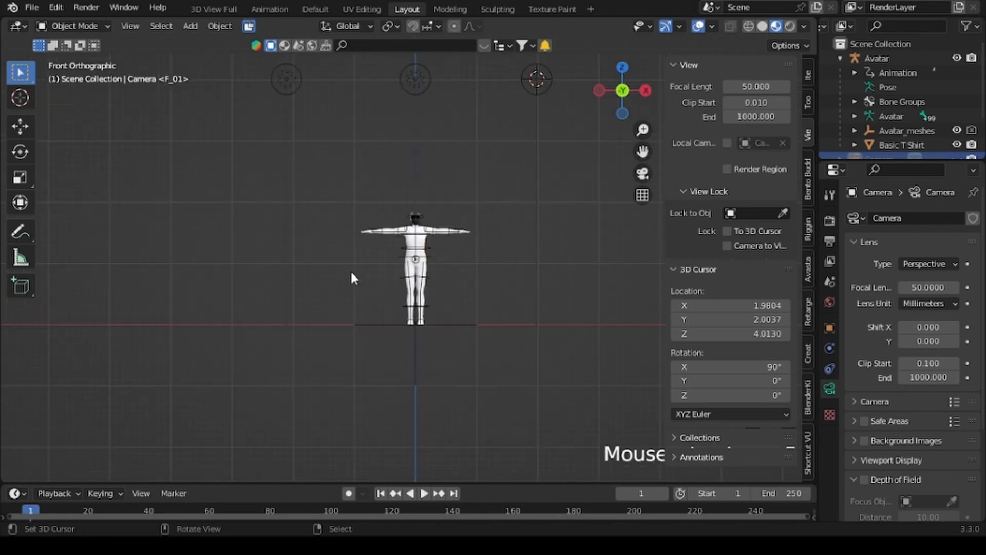
scroll(354, 278, up, 2)
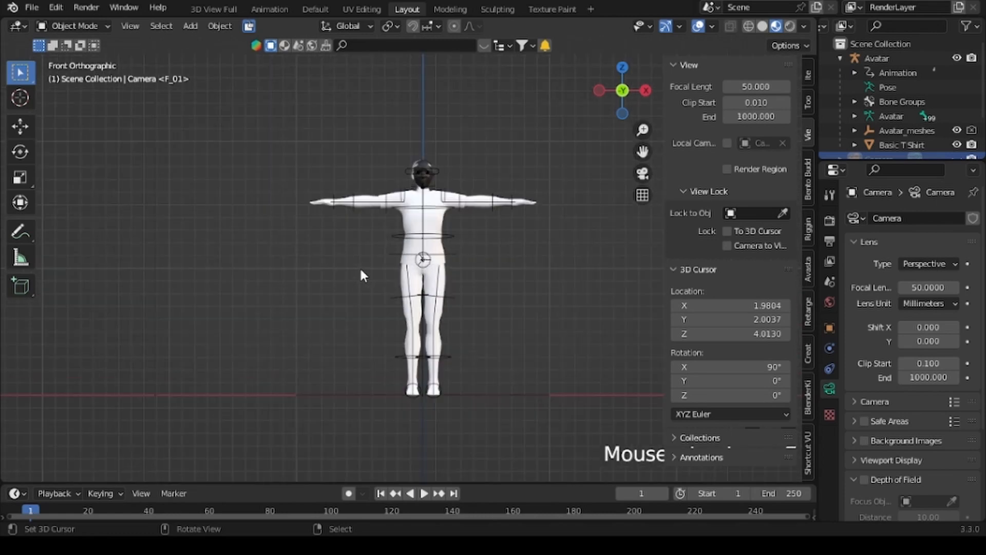
click(413, 216)
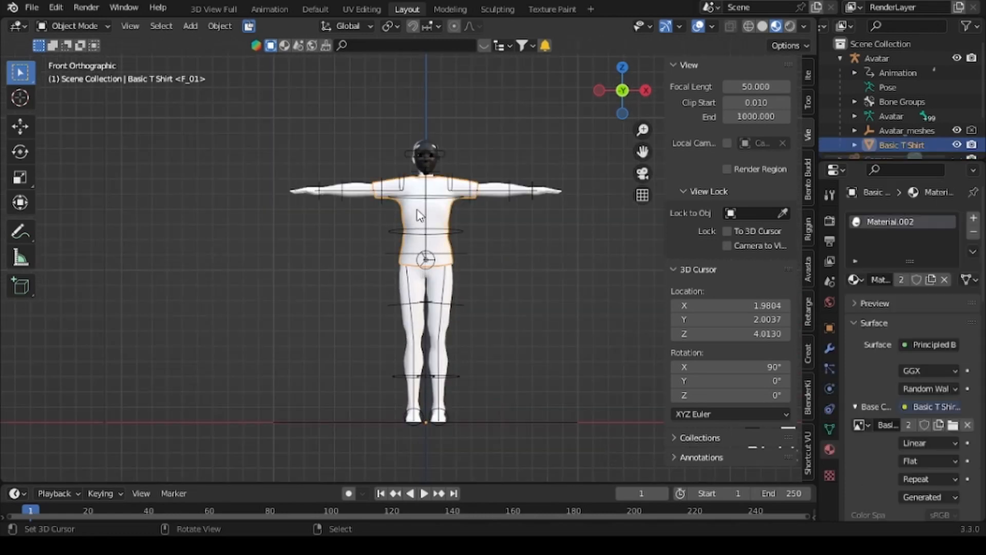
click(541, 8)
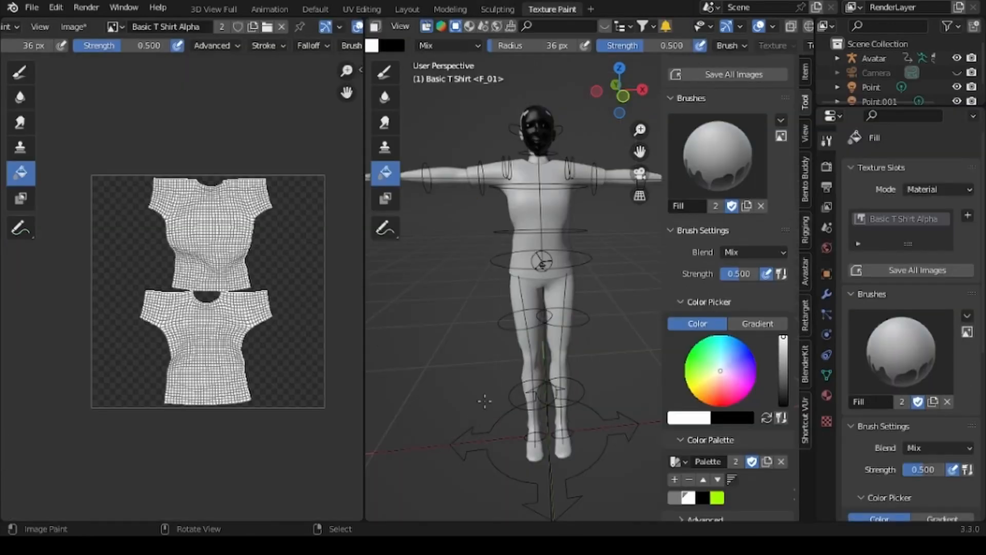
Bake the shirt with the Combined bake type to its image texture.
click(825, 169)
scroll(858, 267, down, 5)
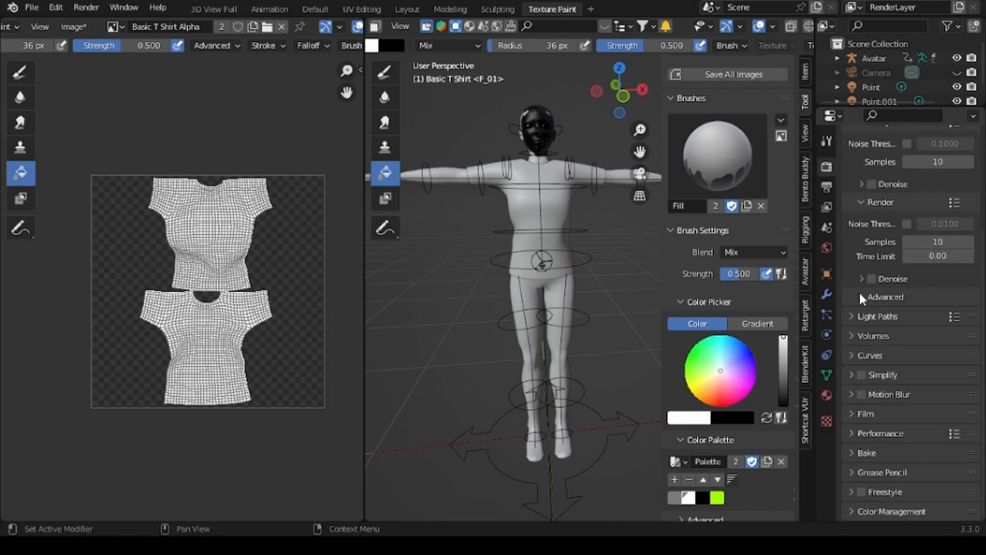
click(862, 452)
scroll(870, 441, down, 12)
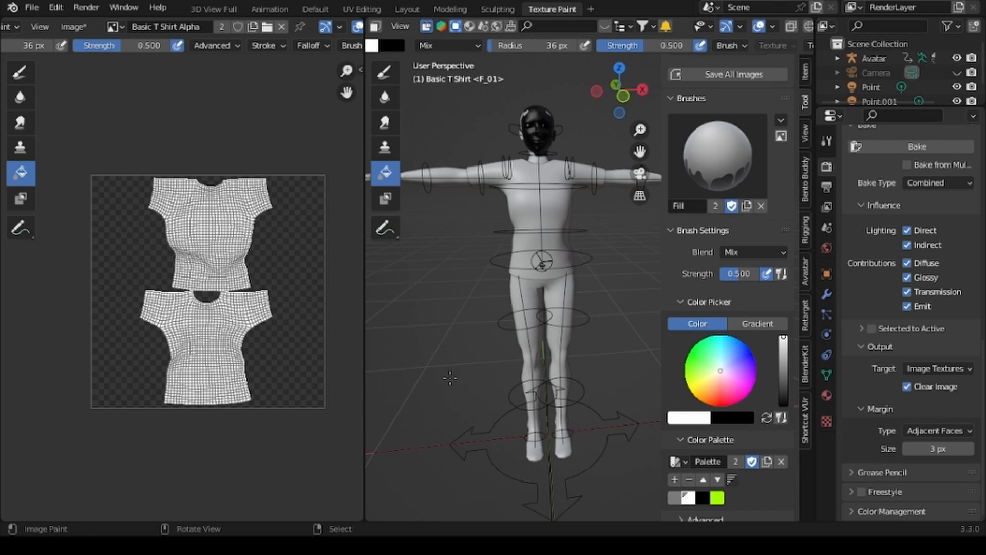
middle_drag(462, 384, 462, 378)
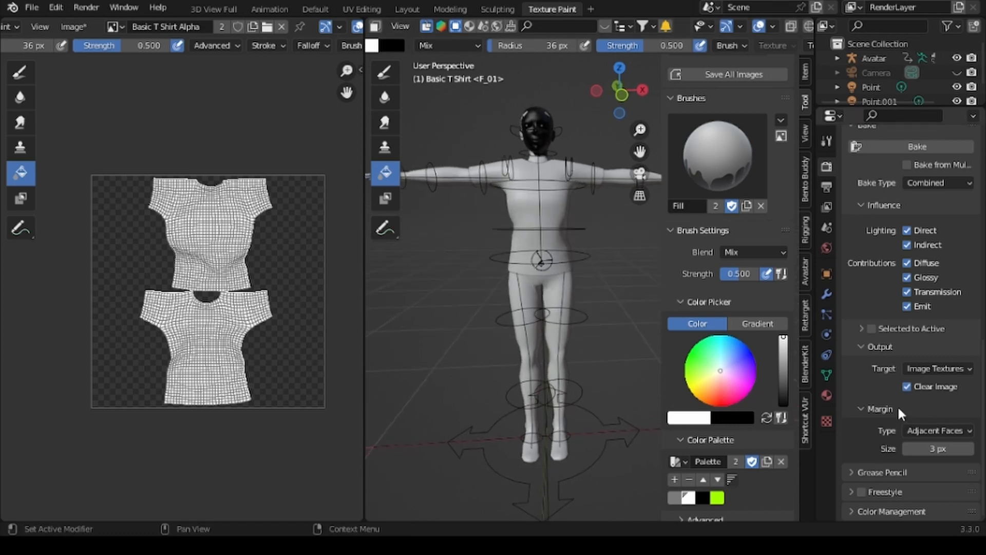
scroll(887, 366, up, 6)
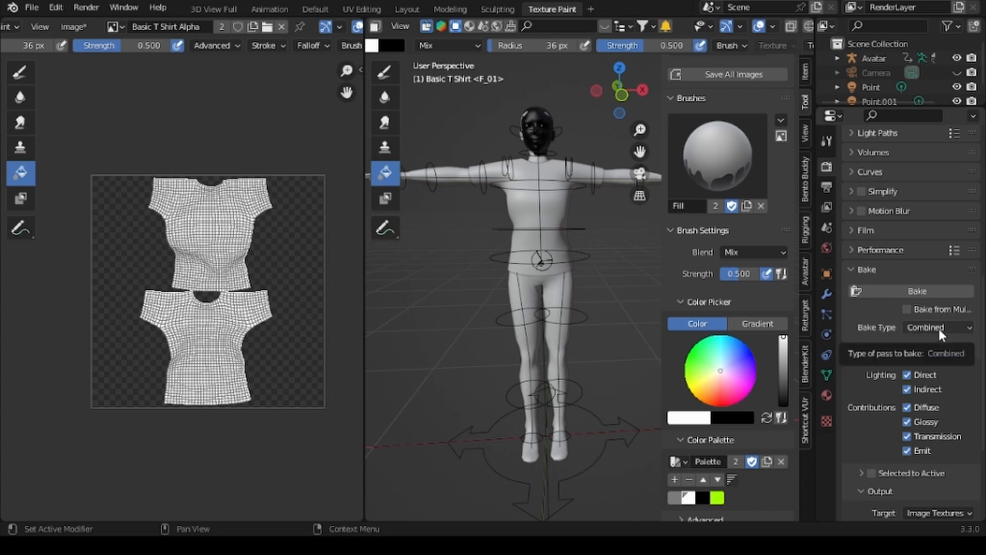
click(898, 288)
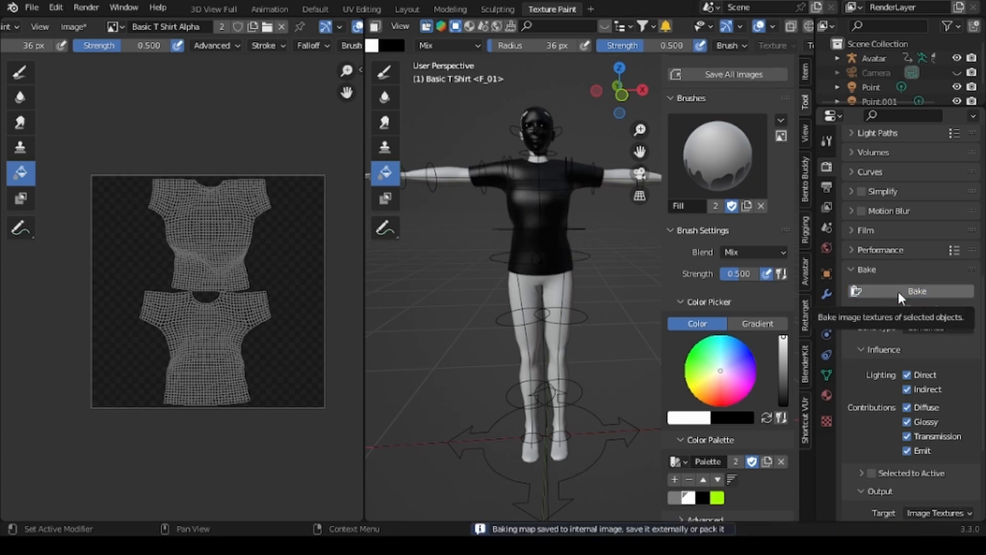
Inspect the baked shirt texture on the UV layout and the avatar, and undo the last two actions.
scroll(173, 302, up, 6)
scroll(172, 302, up, 8)
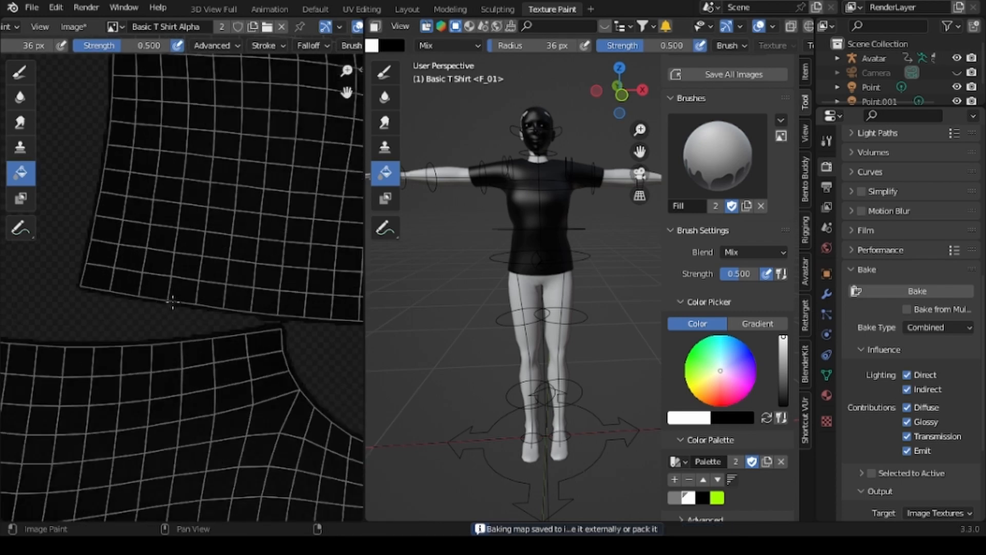
scroll(172, 302, down, 14)
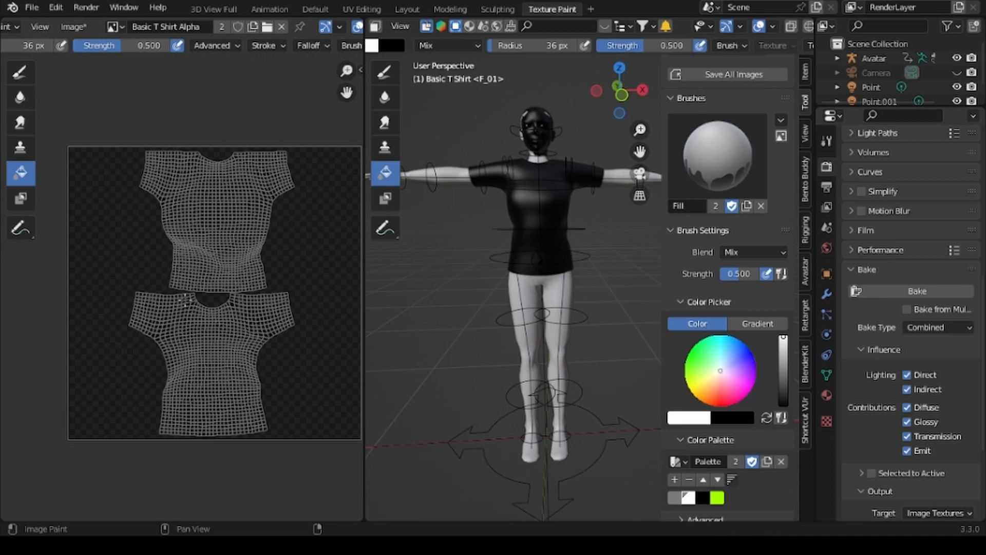
mouse_move(556, 321)
middle_down()
mouse_move(561, 313)
mouse_move(550, 314)
middle_up()
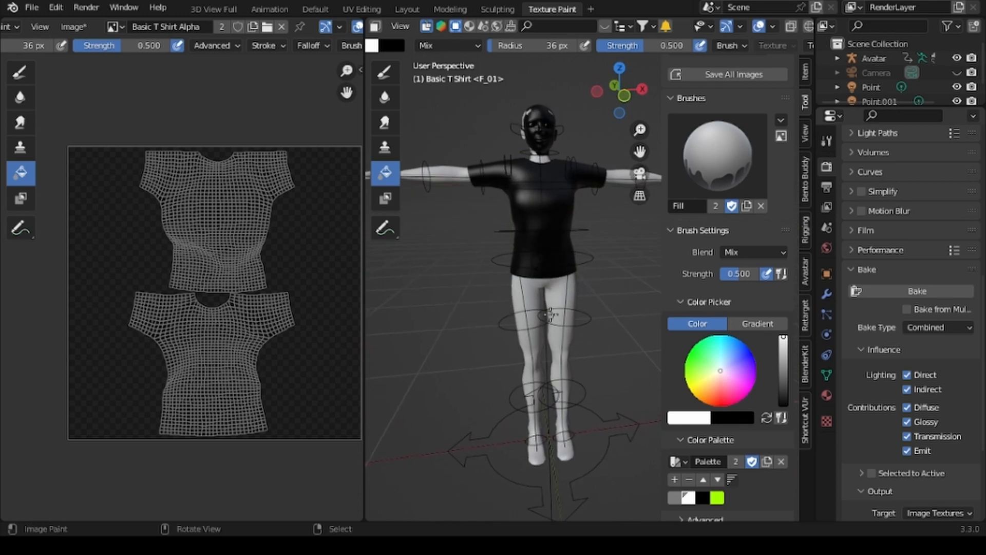
scroll(508, 310, down, 1)
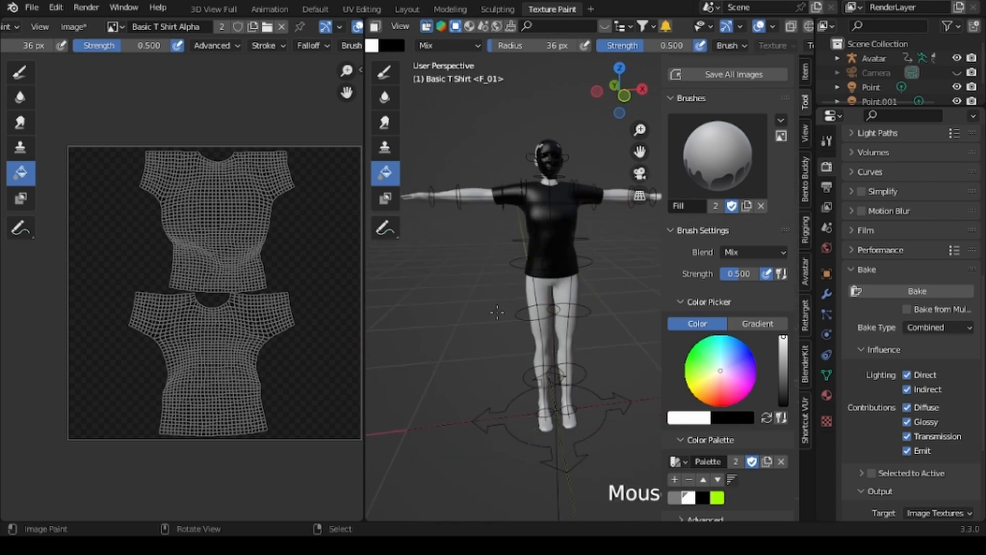
key(ctrl+z)
key(ctrl+z)
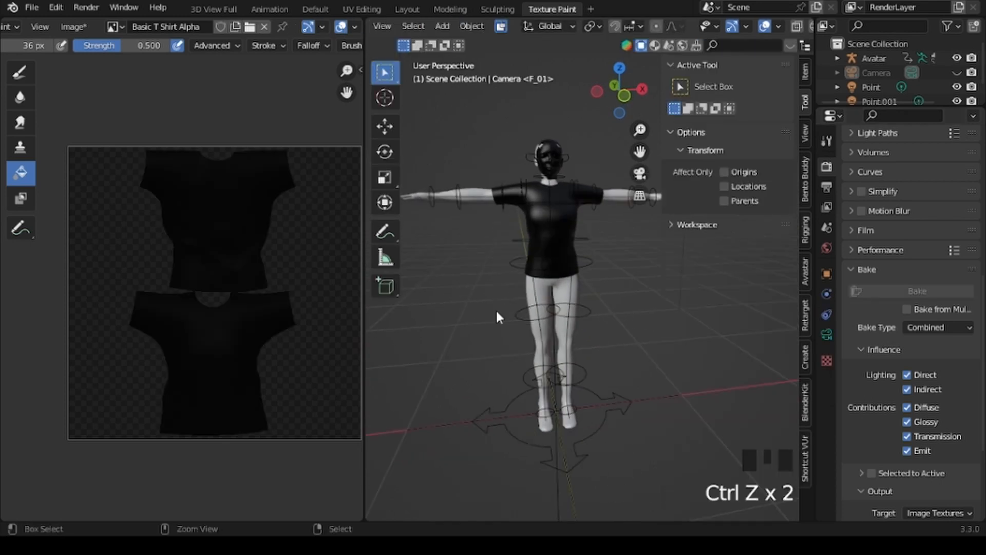
Examine the baked shirt image without the UV wireframe and start a Save As for the Basic T Shirt Alpha image.
scroll(260, 343, up, 5)
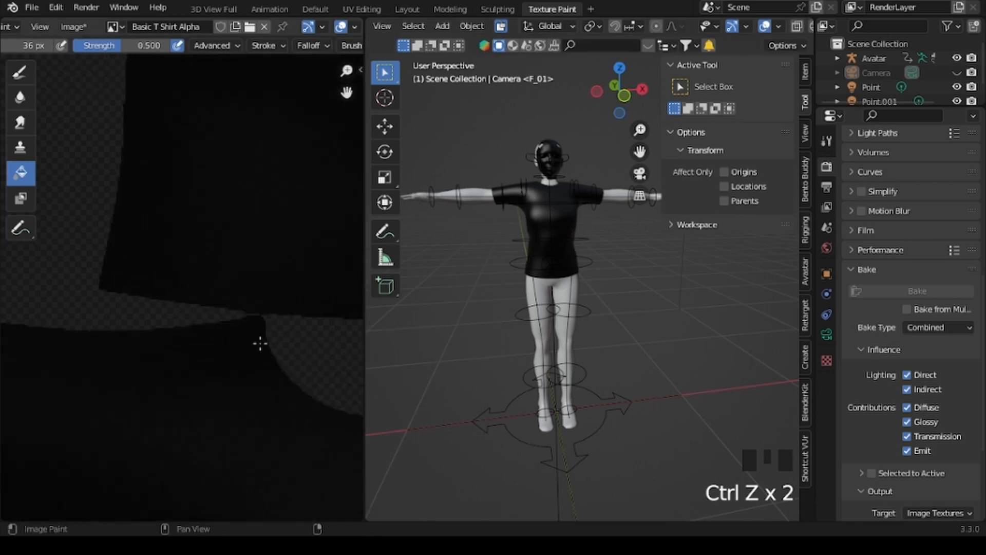
scroll(260, 343, down, 4)
scroll(261, 342, up, 8)
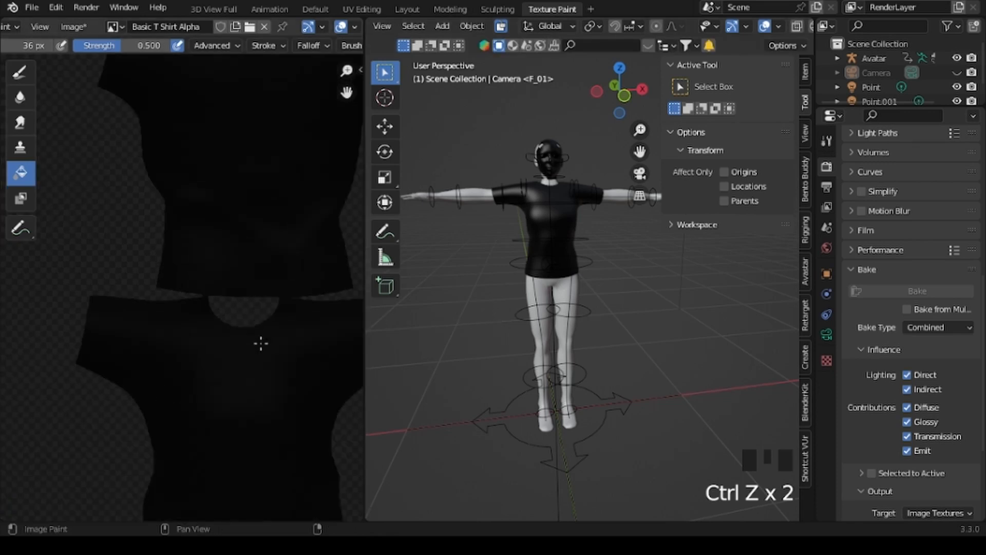
scroll(262, 343, down, 6)
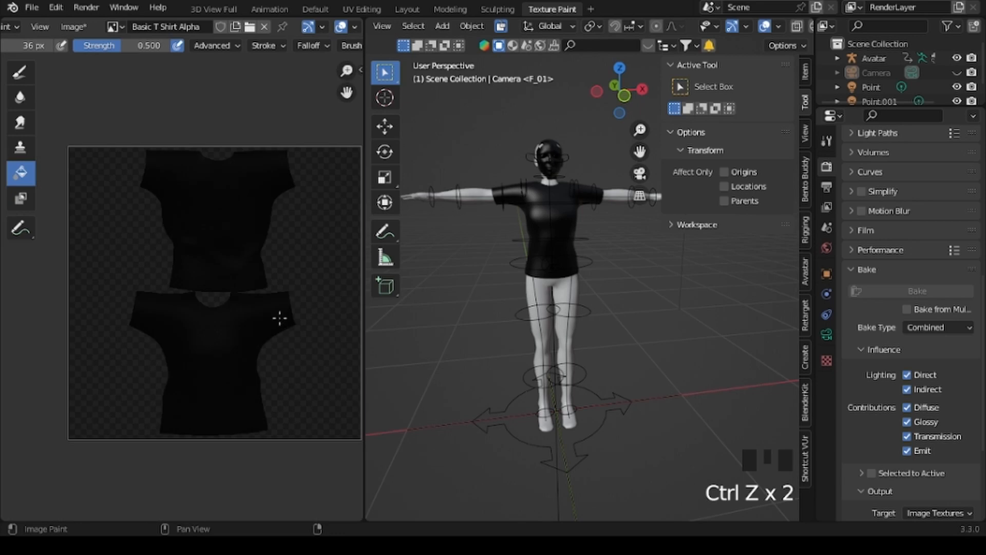
scroll(268, 323, down, 2)
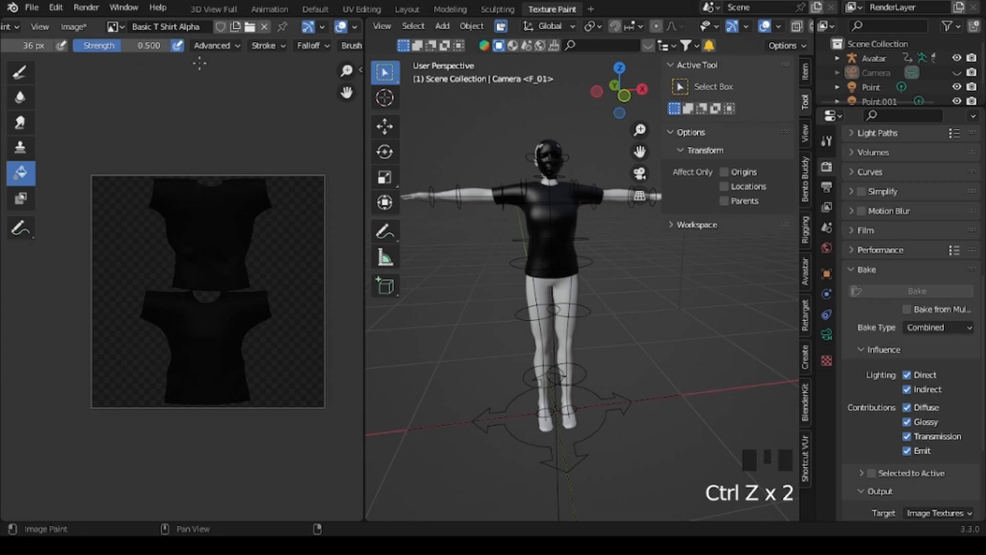
click(73, 26)
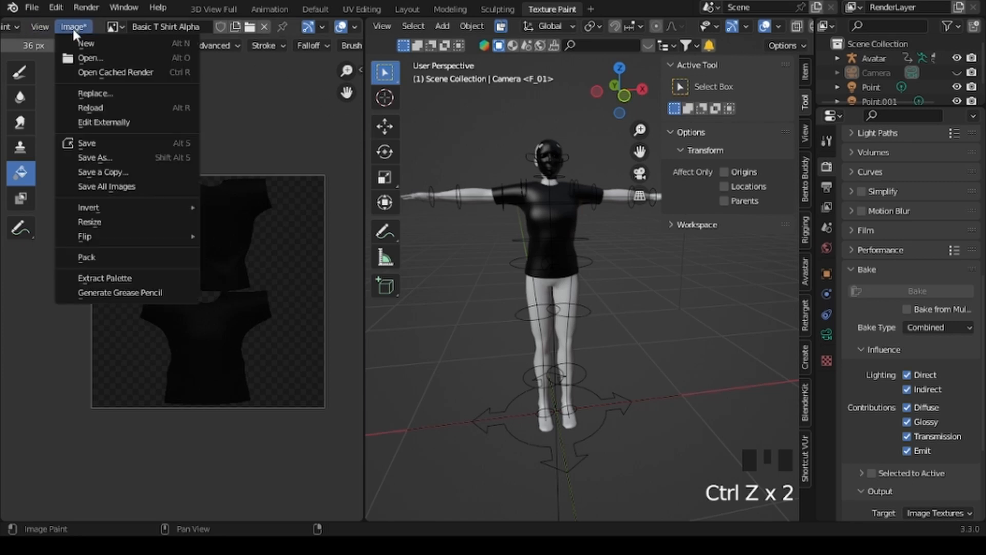
click(107, 156)
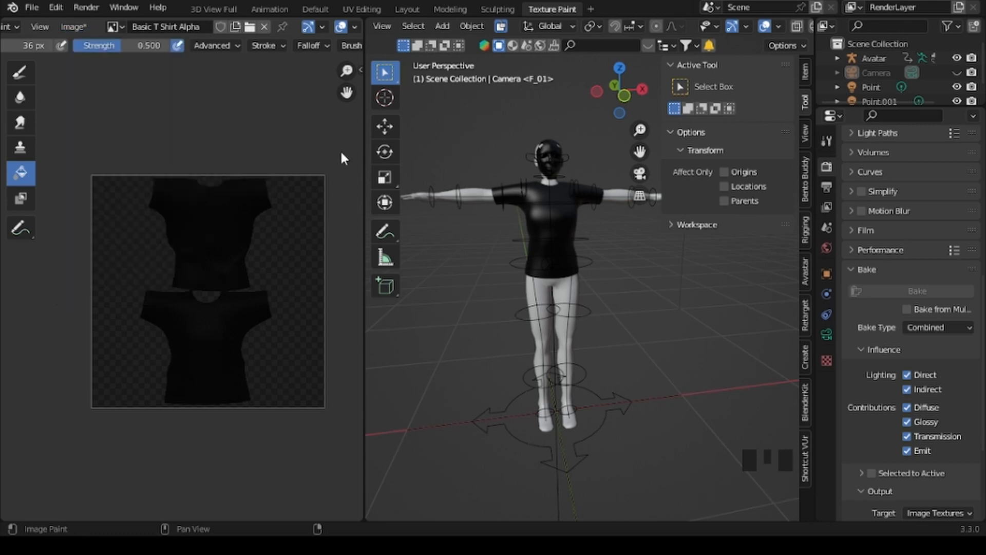
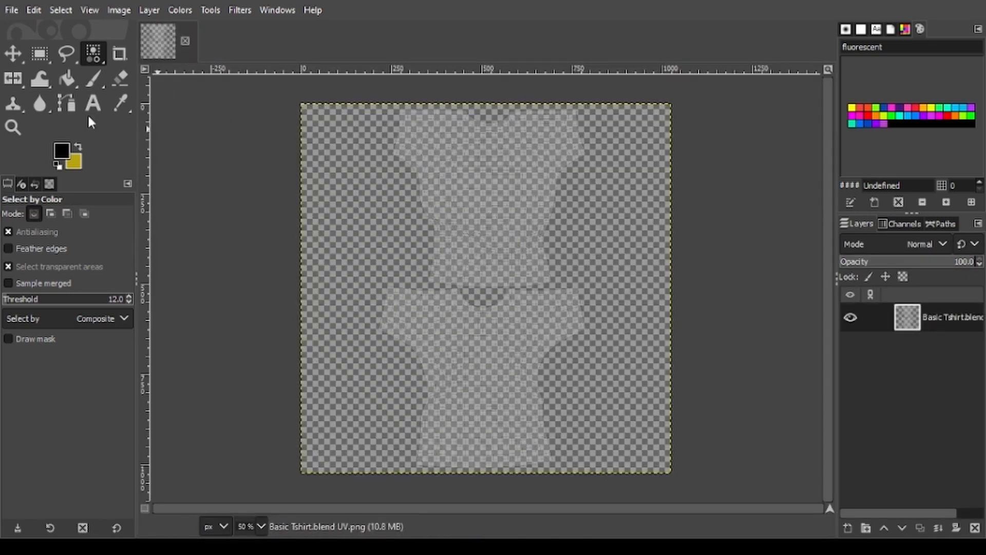
Add Basic Tshirt.blend AO.png as a layer, place it below the UV layer and hide the UV layer.
click(13, 9)
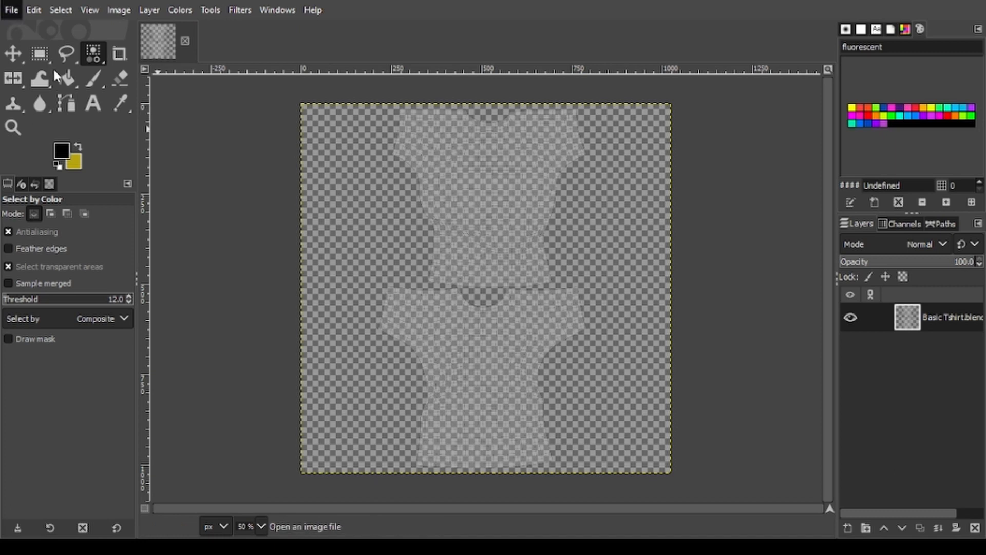
click(59, 85)
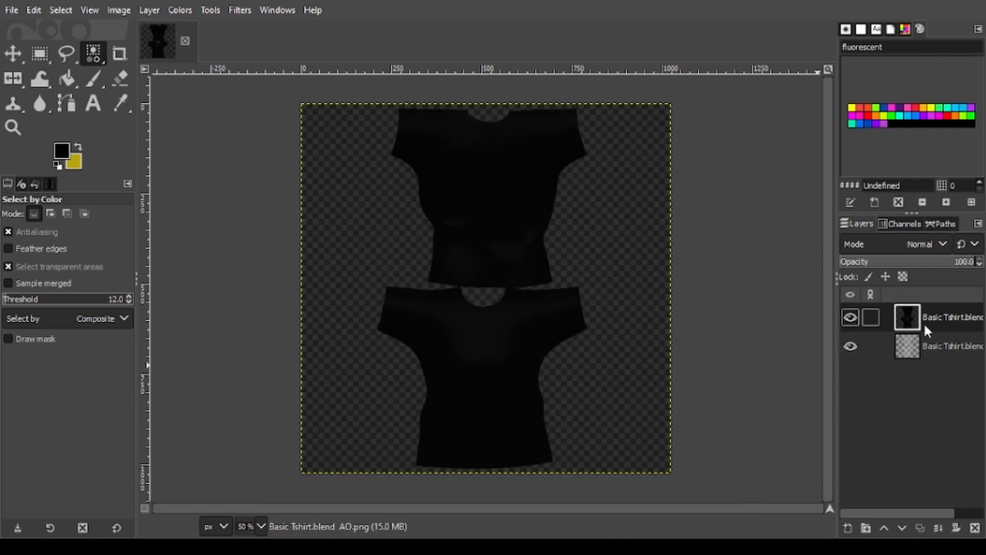
click(903, 527)
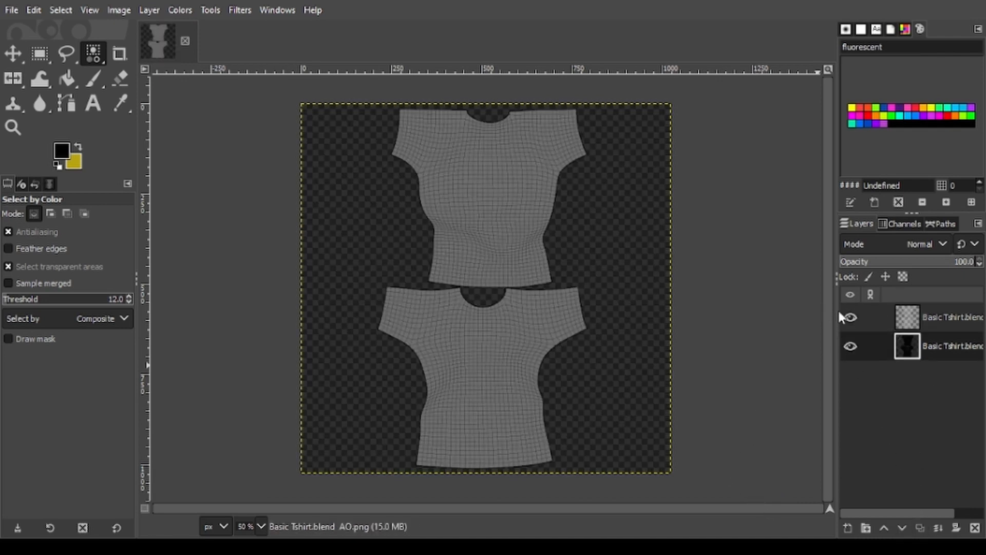
click(850, 317)
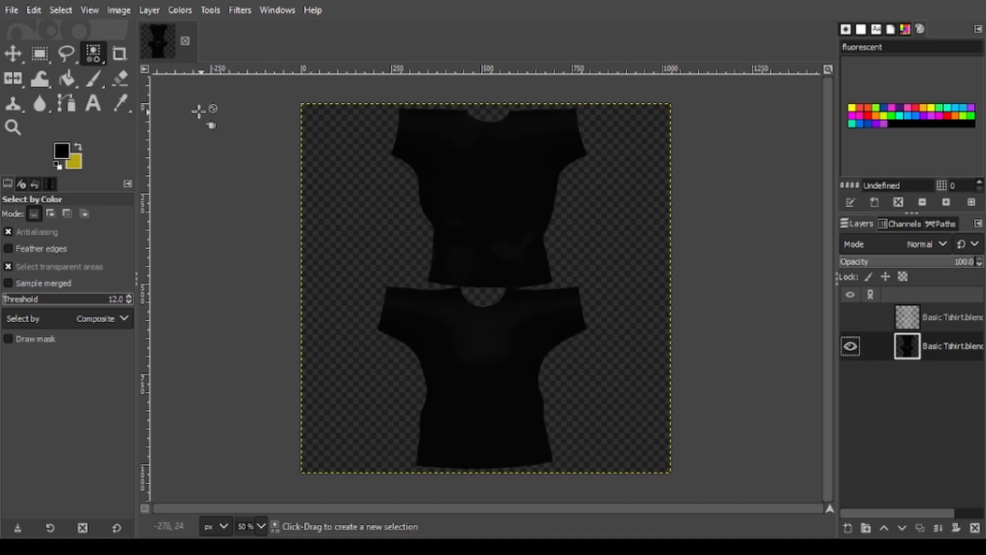
Try inverting the colors of the AO layer, and undo the inversion.
click(180, 10)
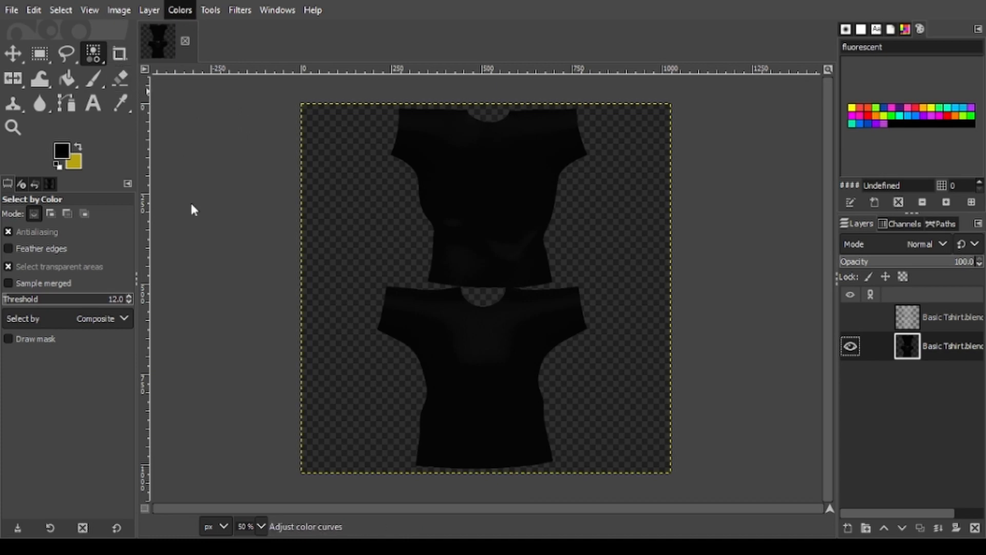
click(212, 226)
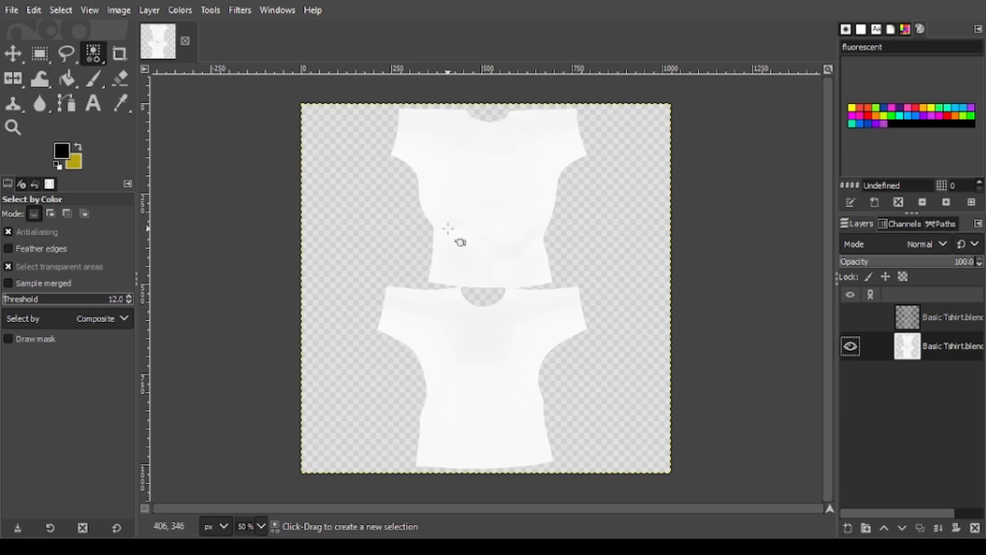
key(ctrl+z)
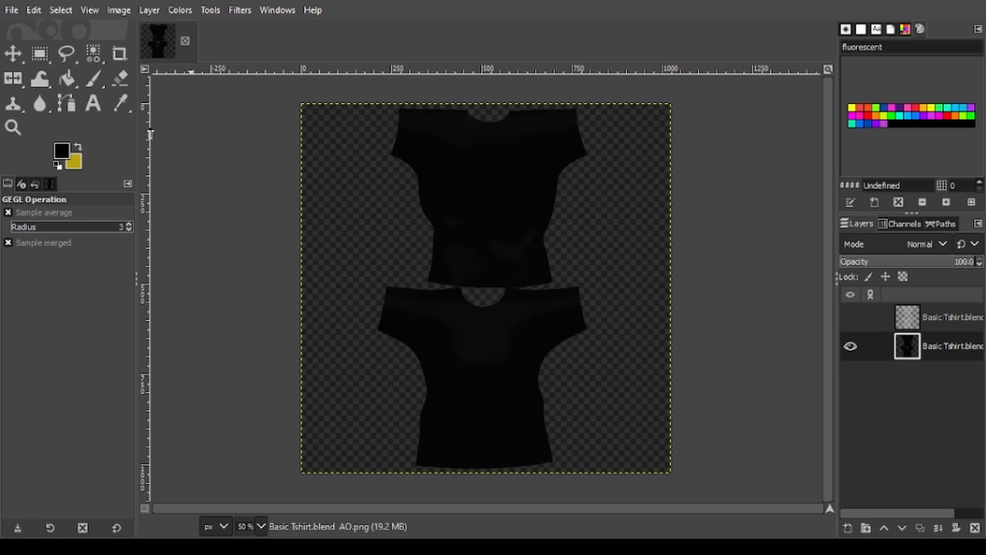
Lighten the dark AO layer with a Brightness-Contrast adjustment.
click(174, 7)
click(209, 158)
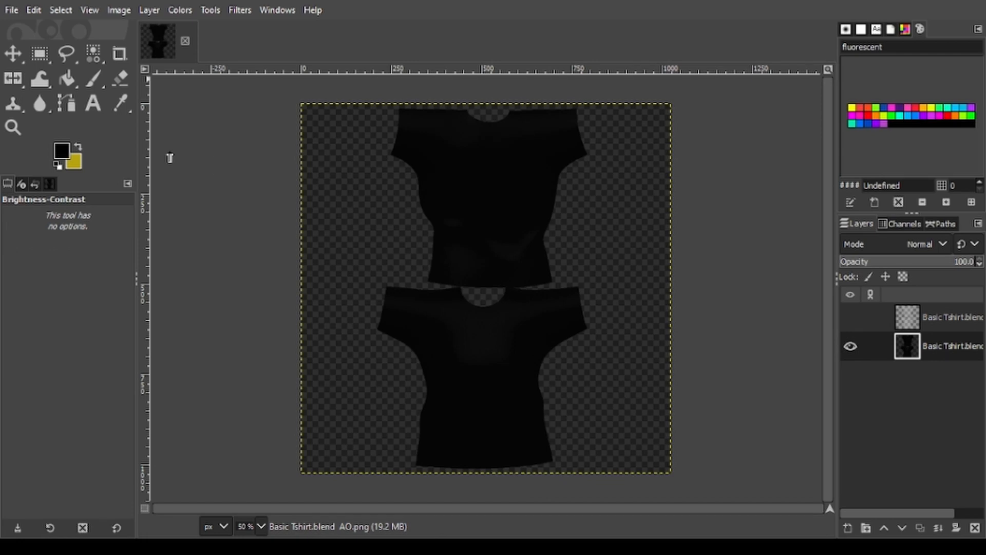
mouse_move(202, 161)
mouse_down()
mouse_move(235, 162)
mouse_move(180, 178)
mouse_move(286, 159)
mouse_move(198, 177)
mouse_move(249, 178)
mouse_move(183, 177)
mouse_move(197, 177)
mouse_up()
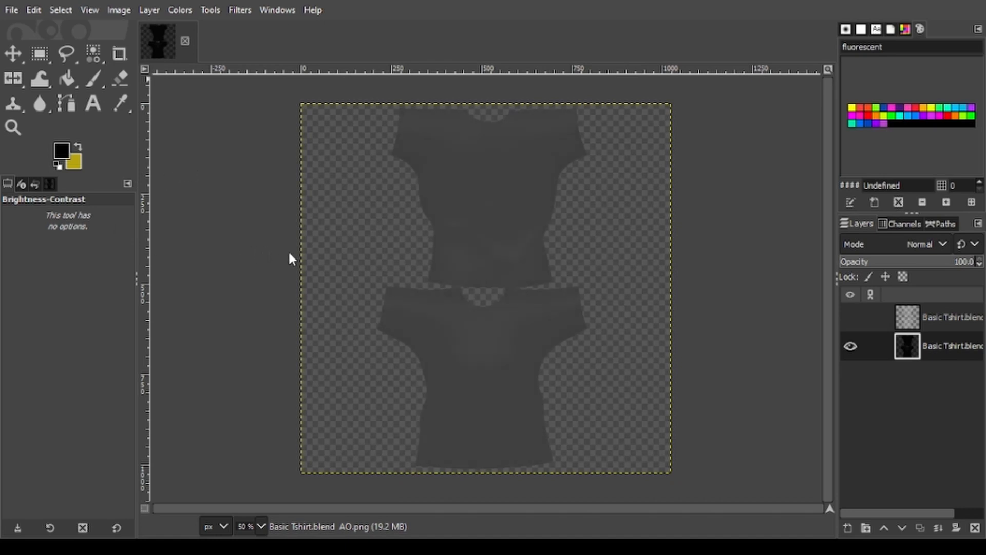
drag(228, 160, 241, 159)
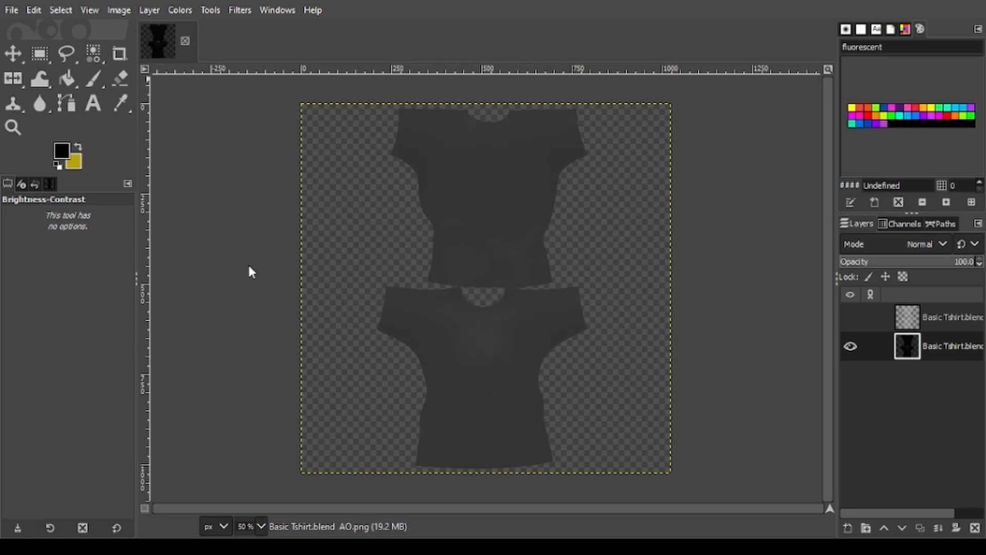
Select by color from the area outside the shirt and adjust the AO layer's tones to strengthen the shirt's shading.
click(93, 57)
click(340, 182)
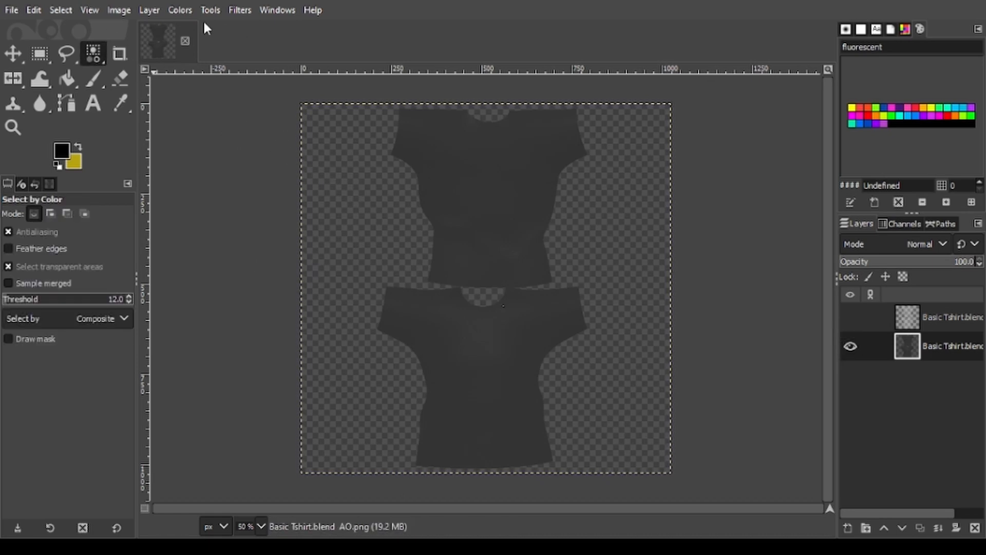
click(181, 10)
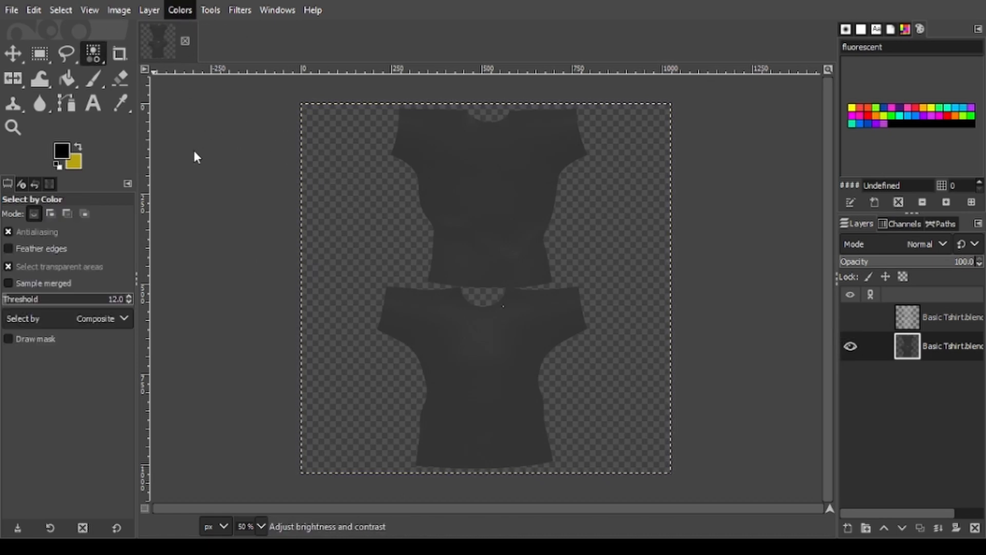
click(206, 124)
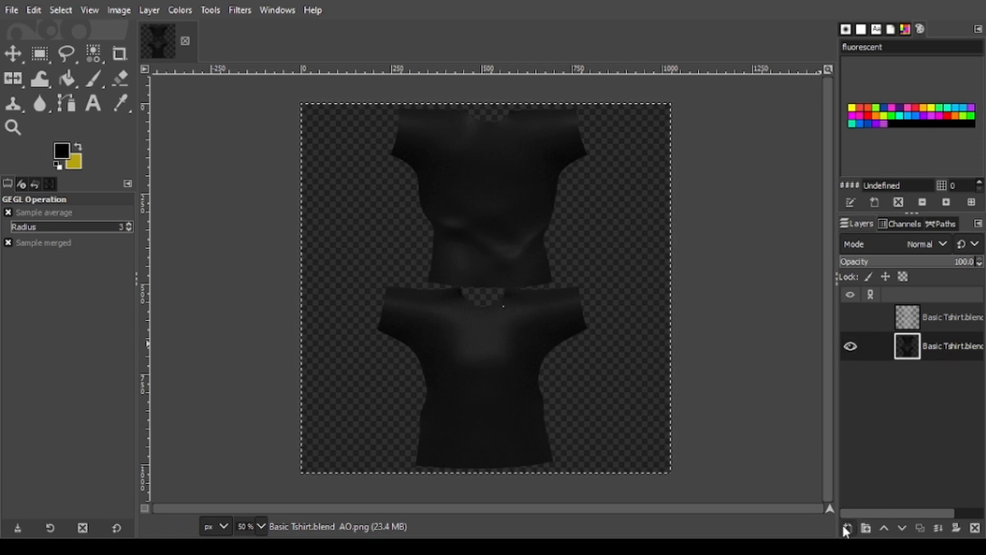
Add a white-filled layer named "overlay light" above the AO layer and set its blend mode to Grain merge.
key(Return)
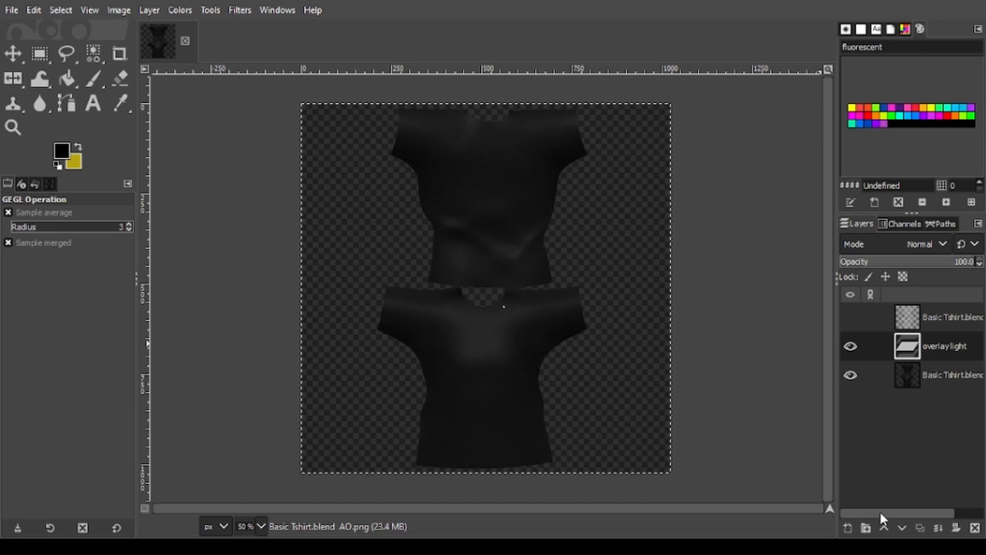
click(78, 147)
click(65, 82)
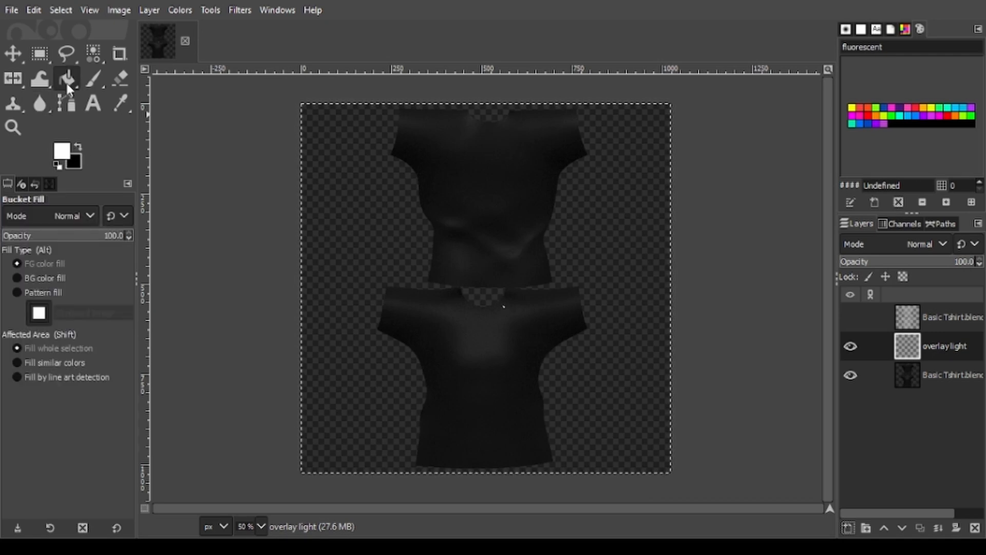
click(473, 225)
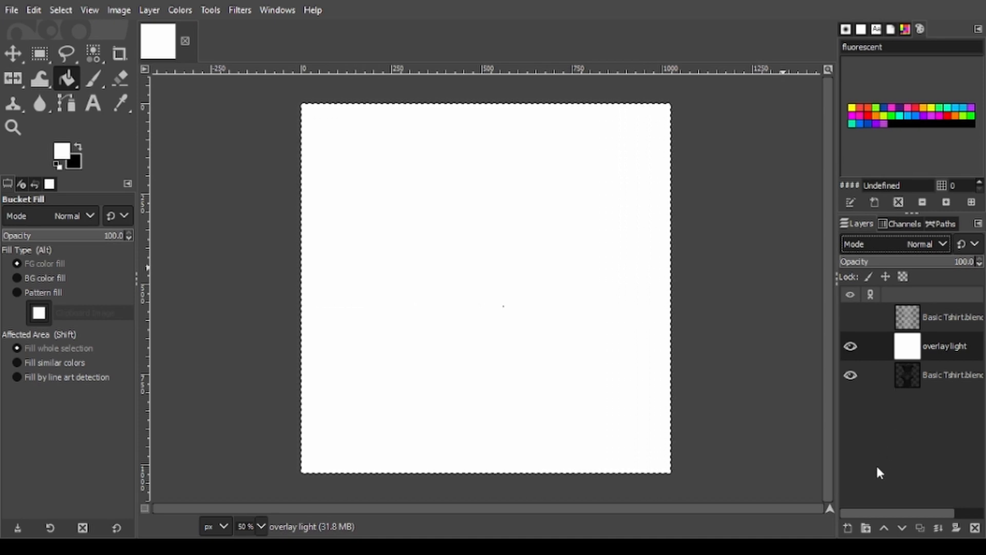
click(883, 344)
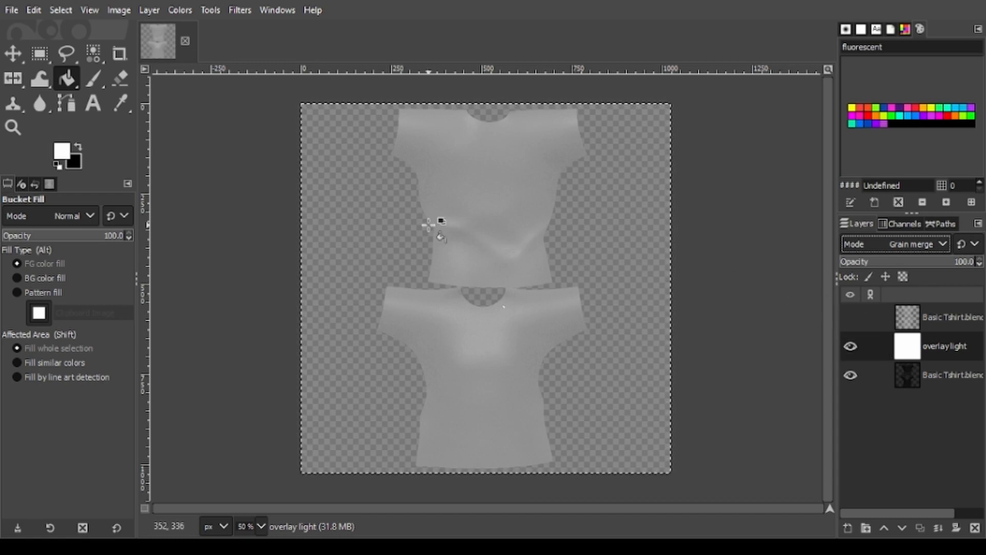
Create a new layer named "Texture" above the overlay light layer.
click(10, 9)
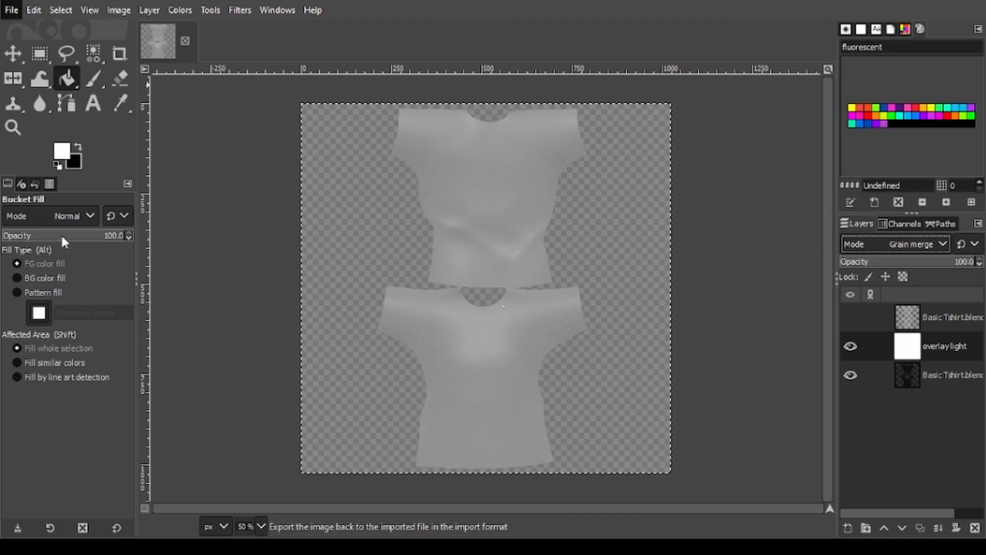
click(847, 528)
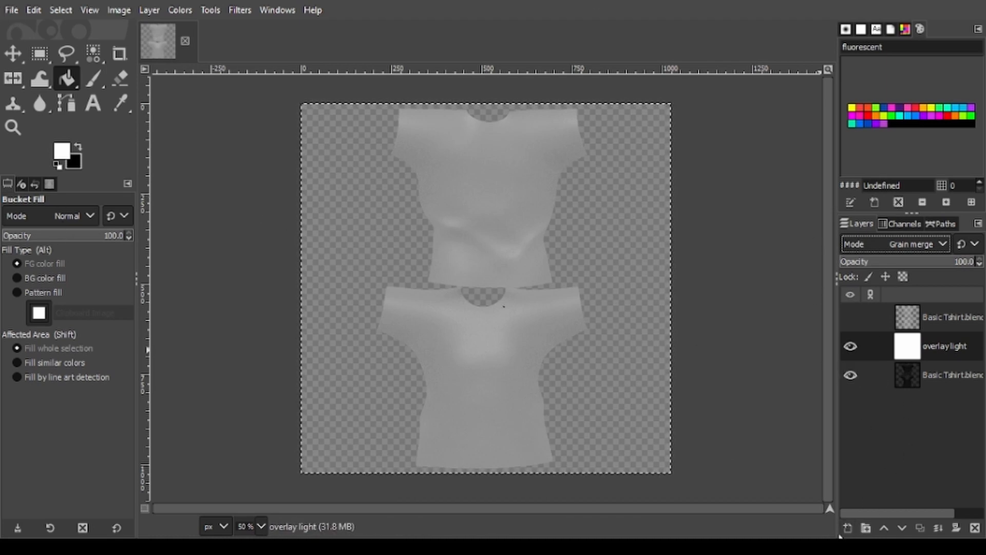
click(848, 527)
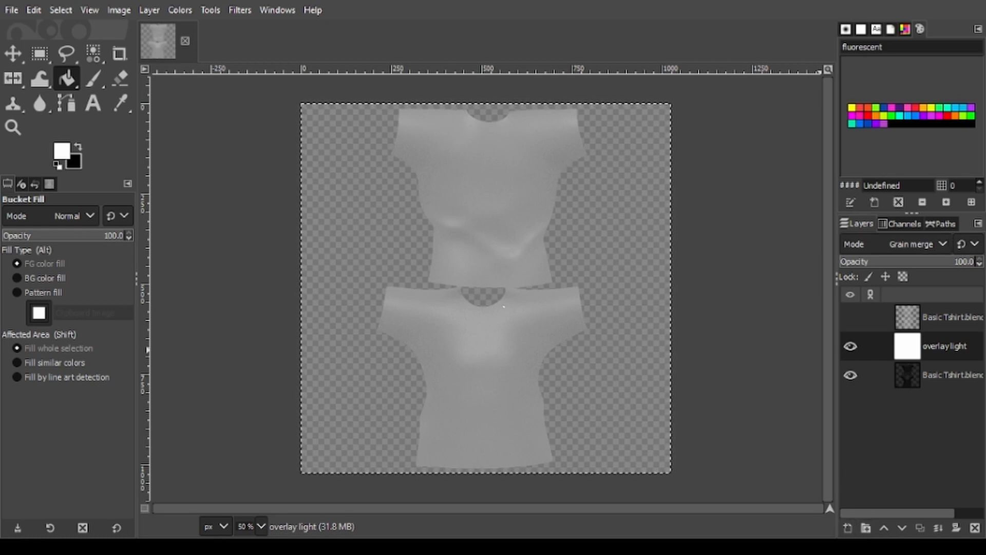
key(Return)
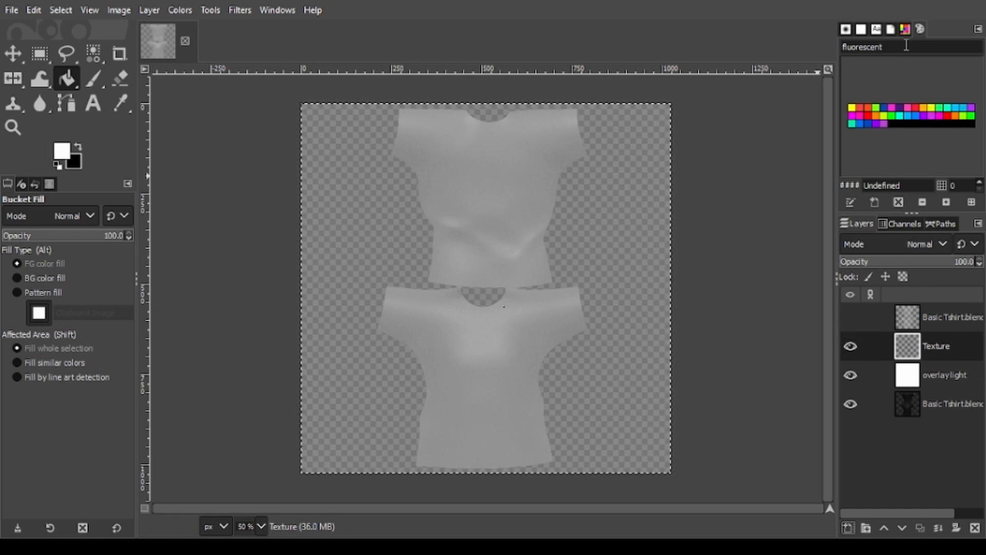
Fill the Texture layer with the Leopard pattern.
click(891, 29)
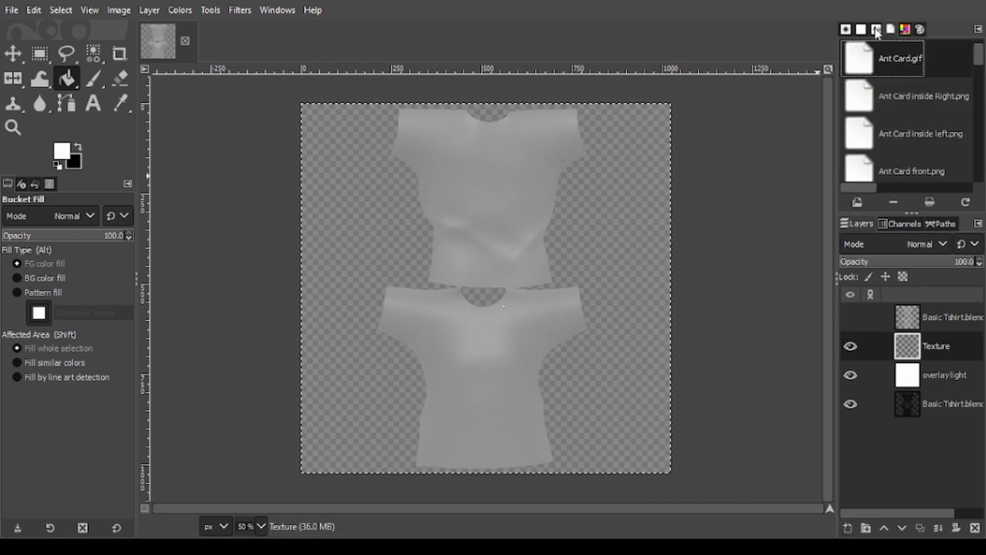
click(876, 29)
click(860, 29)
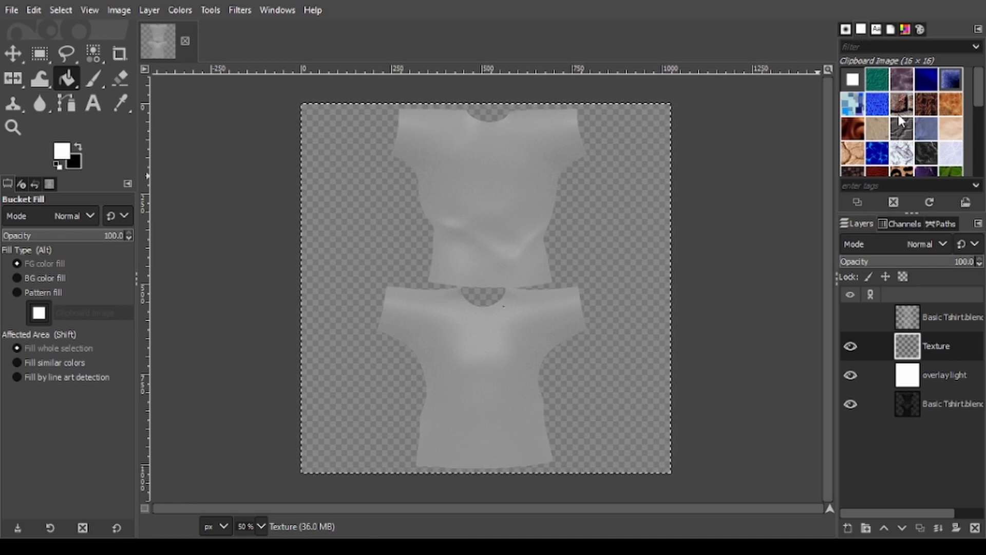
scroll(899, 115, down, 3)
scroll(904, 125, up, 2)
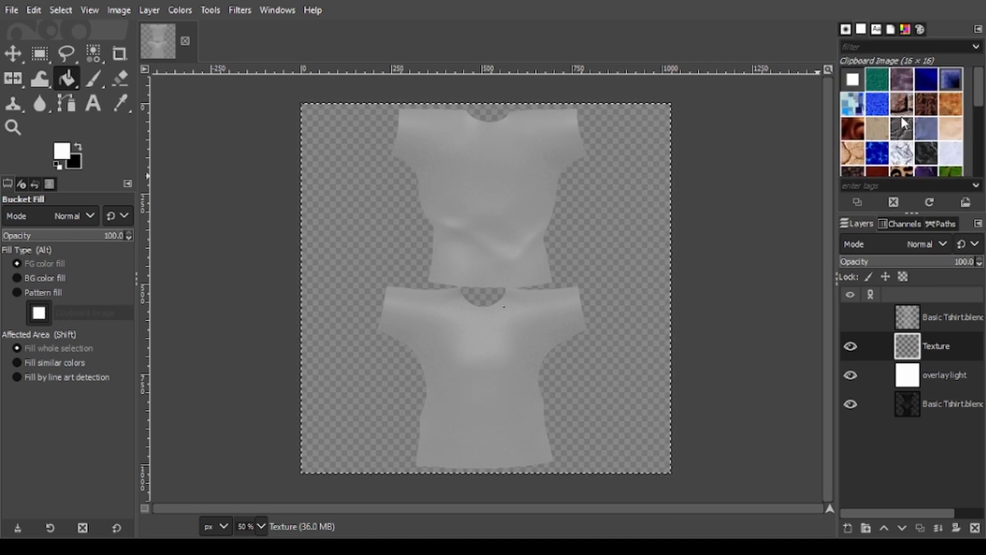
scroll(903, 126, down, 1)
click(903, 142)
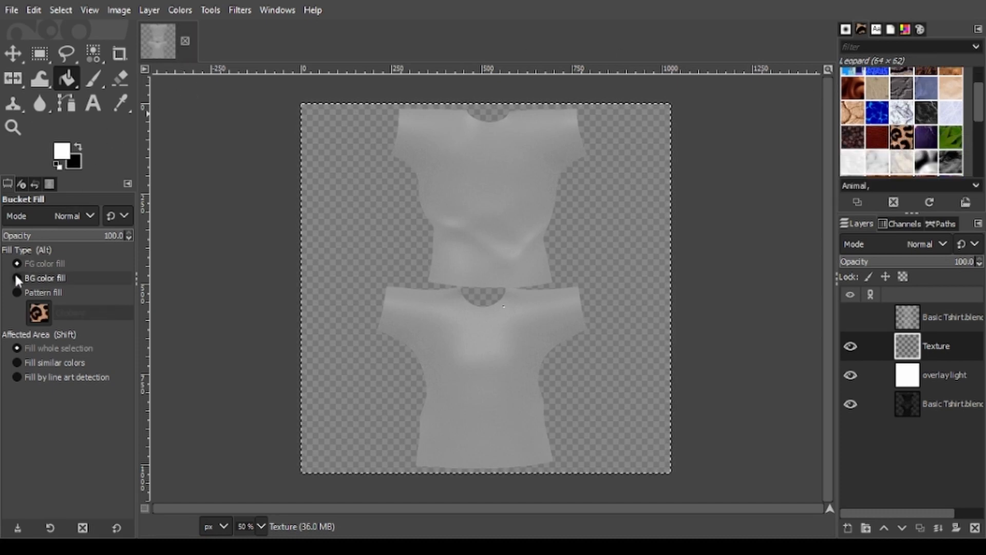
click(17, 292)
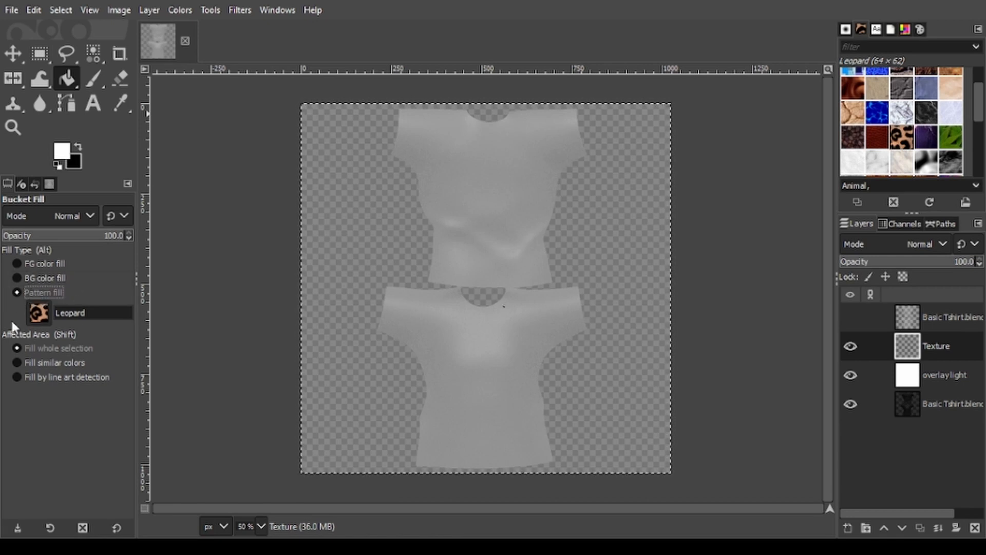
click(504, 232)
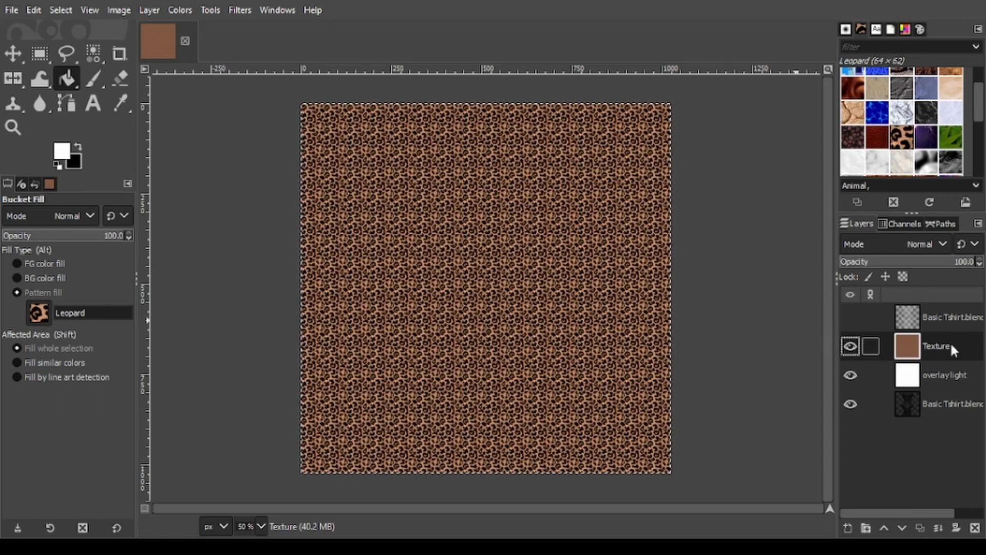
Try the Multiply blend mode on the Texture layer and settle on Overlay.
click(943, 245)
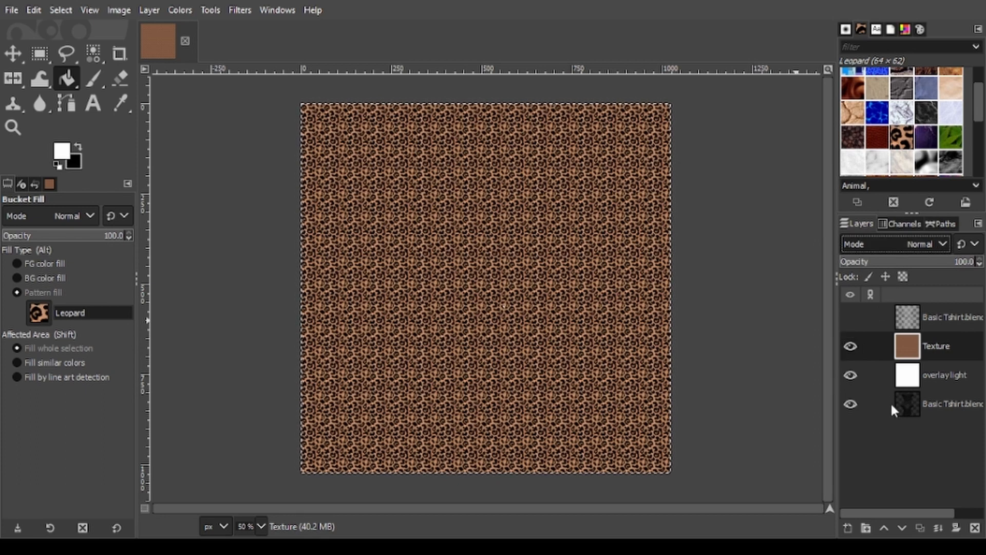
click(868, 504)
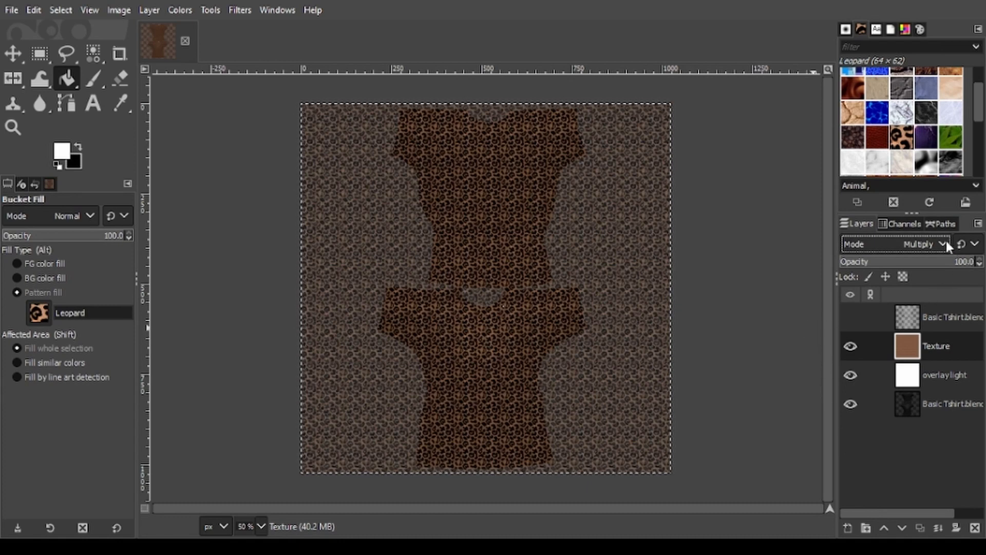
click(875, 445)
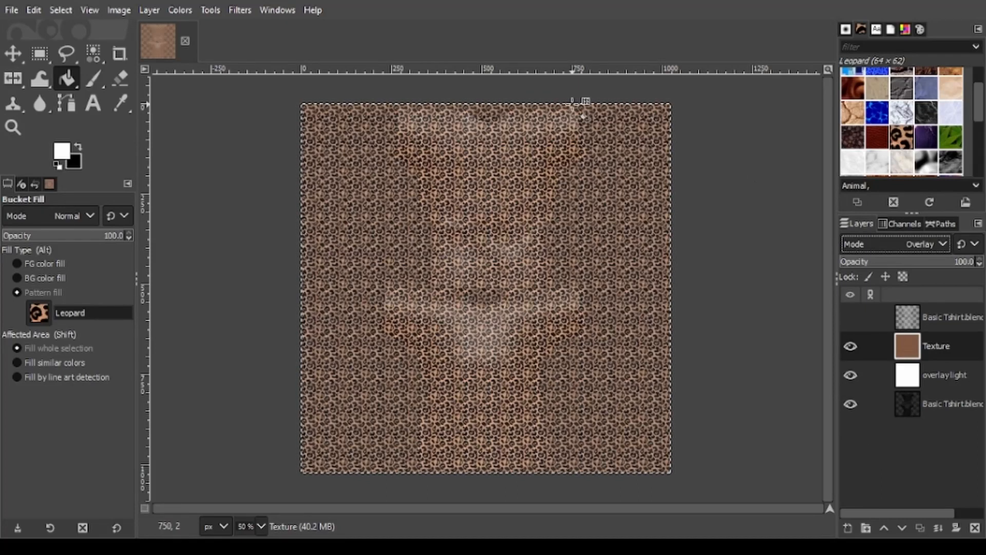
Try duplicating the Texture layer to intensify the leopard pattern, and delete the copy.
click(943, 348)
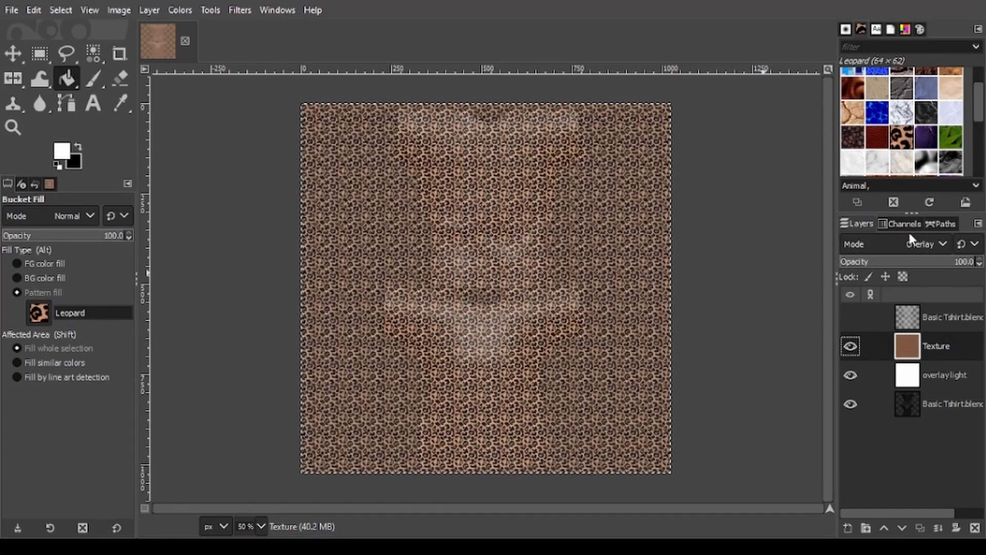
key(ctrl+shift+d)
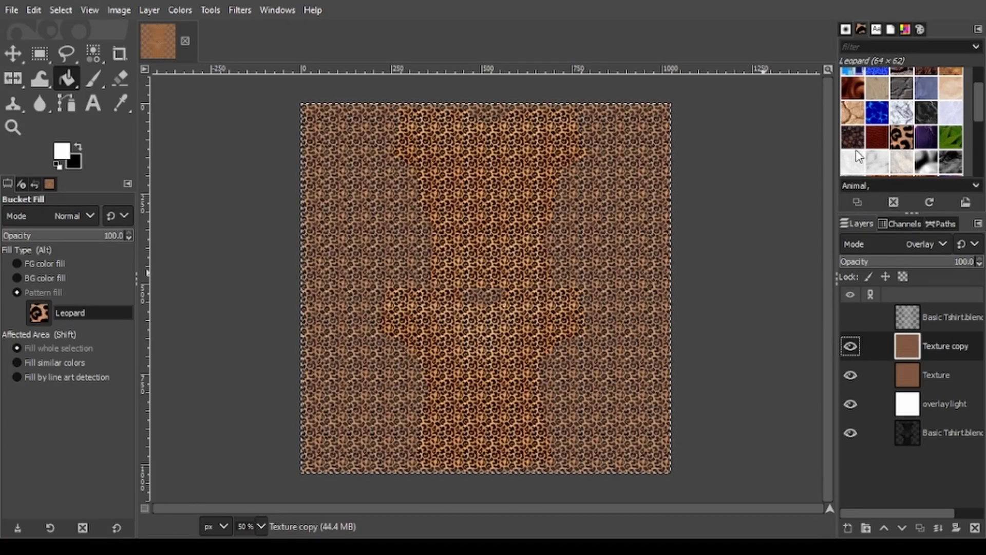
click(975, 528)
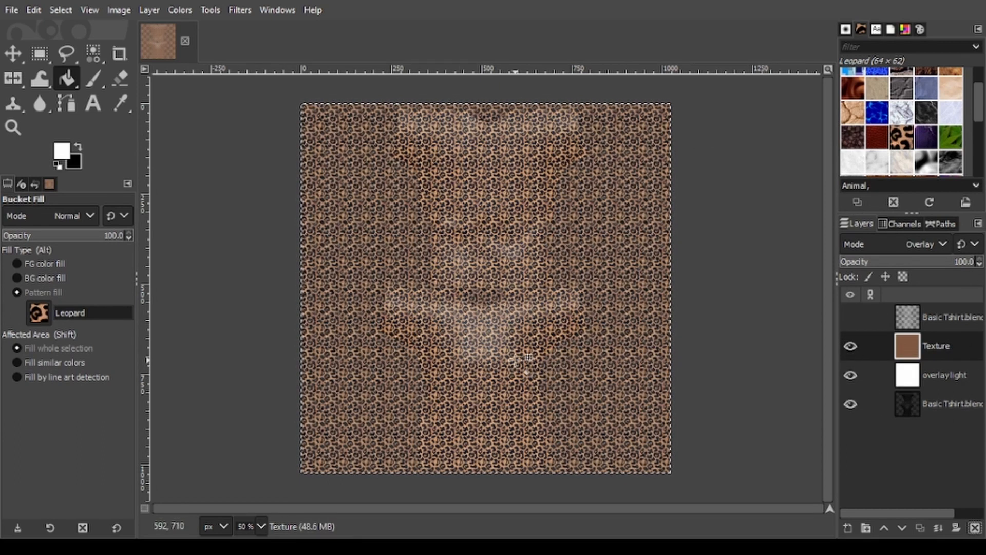
Export the leopard-patterned shirt texture as an image file.
click(11, 12)
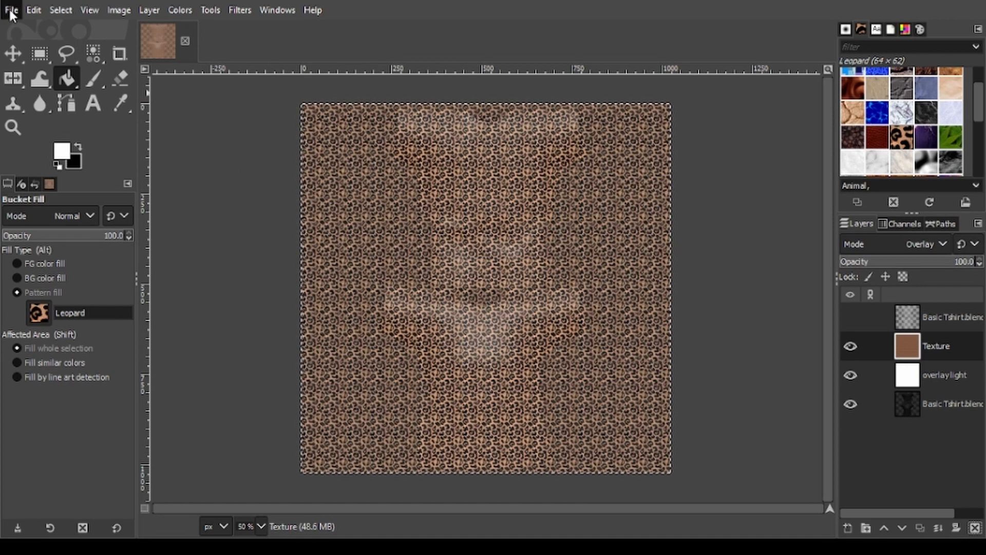
click(51, 251)
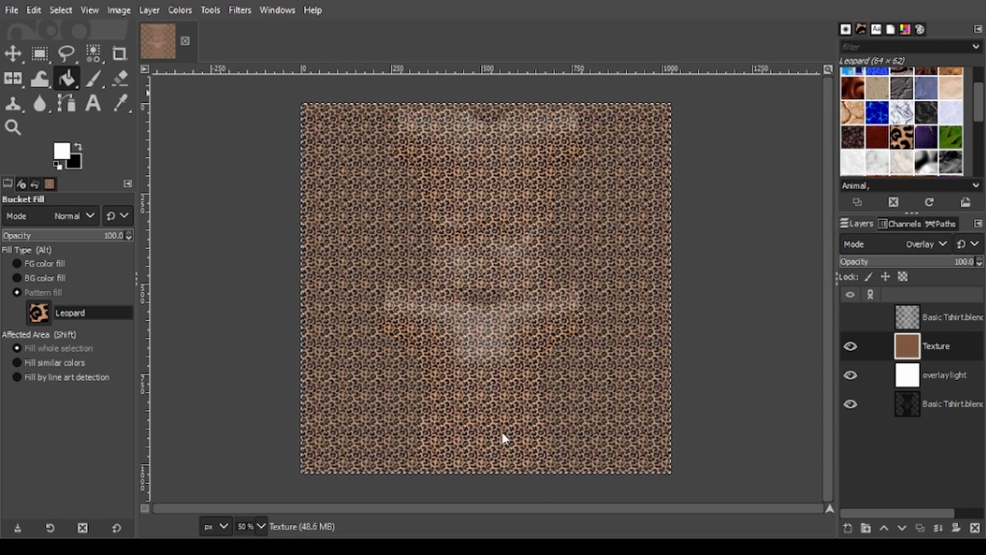
Export the shirt texture as Basic Tshirt Leopard Print.png, switch to the Second Life viewer and upload it there as an image.
key(ctrl+e)
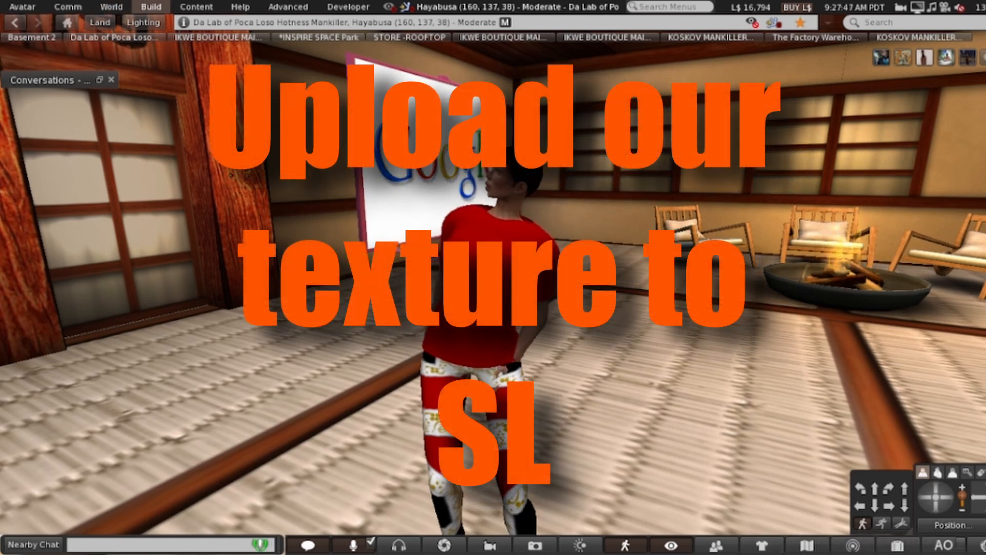
click(151, 7)
mouse_move(159, 196)
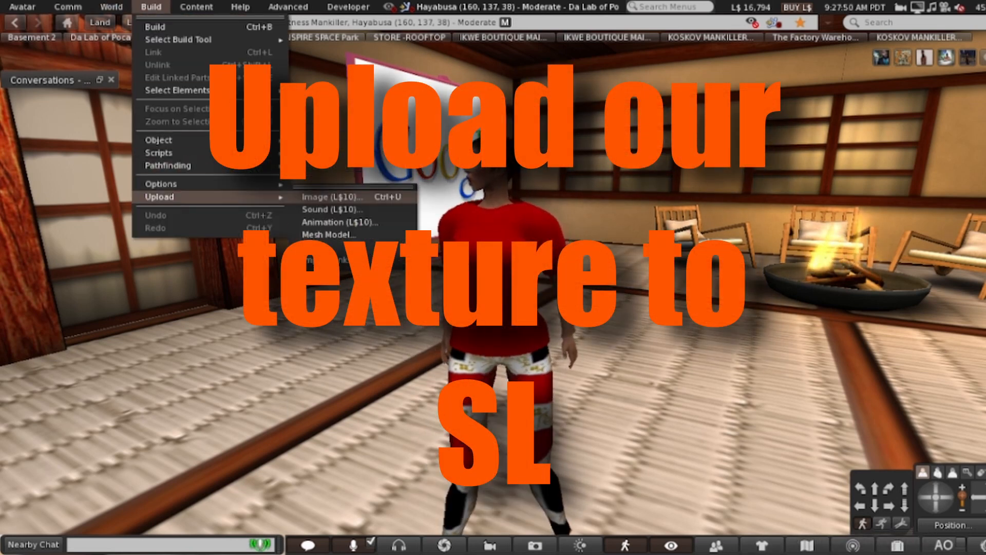
click(332, 196)
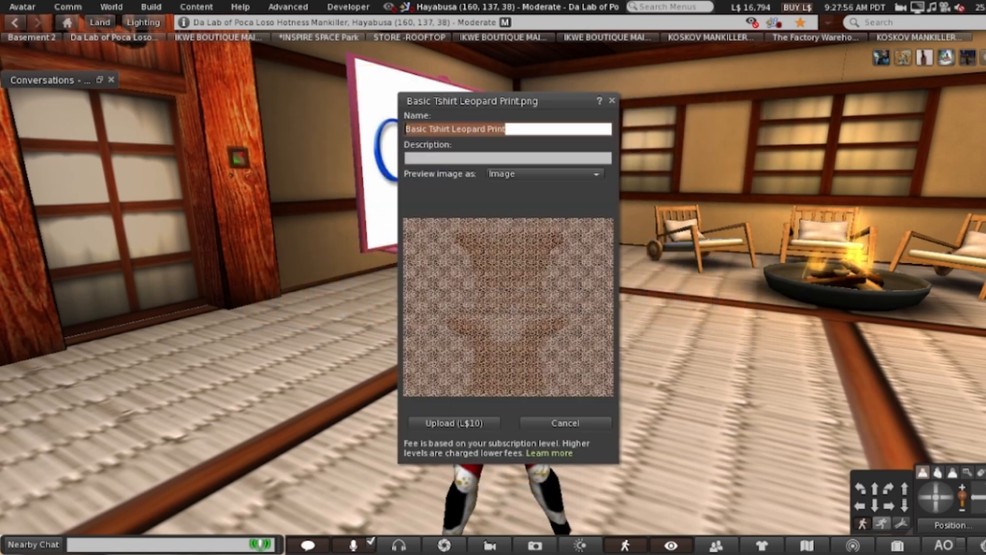
key(Return)
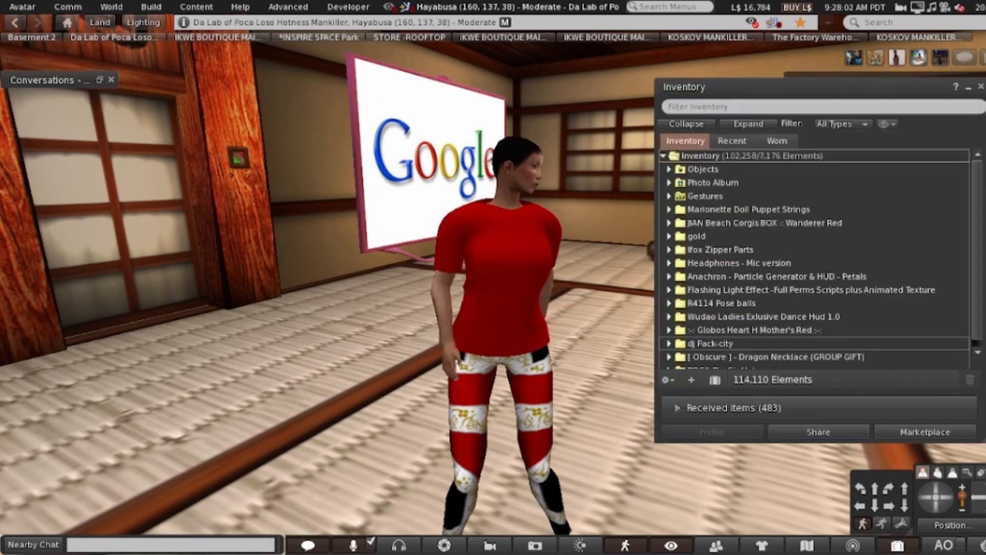
List the recent inventory items, open the worn Basic T Shirt for editing and set its colour to white (RGB 255, 255, 255).
click(732, 140)
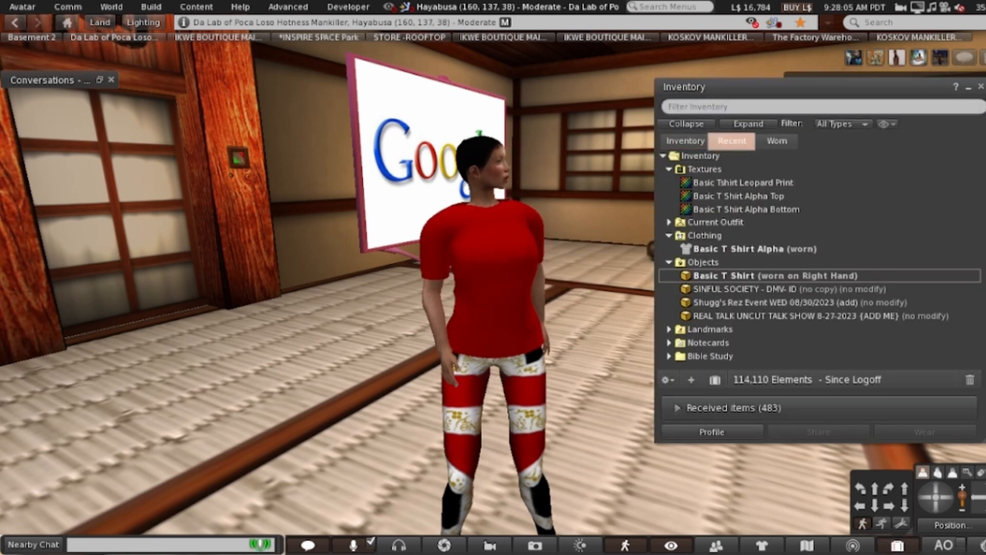
right_click(501, 271)
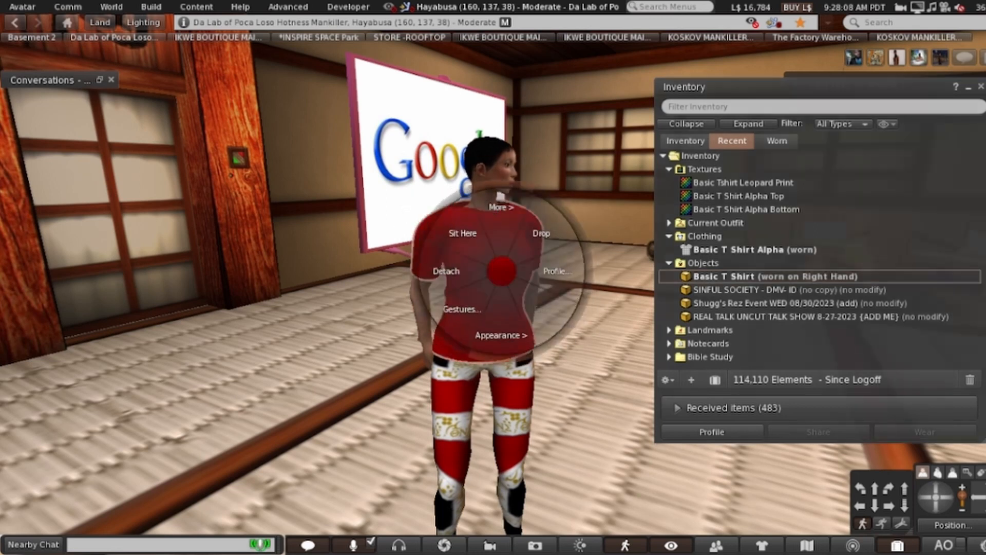
click(537, 303)
click(146, 230)
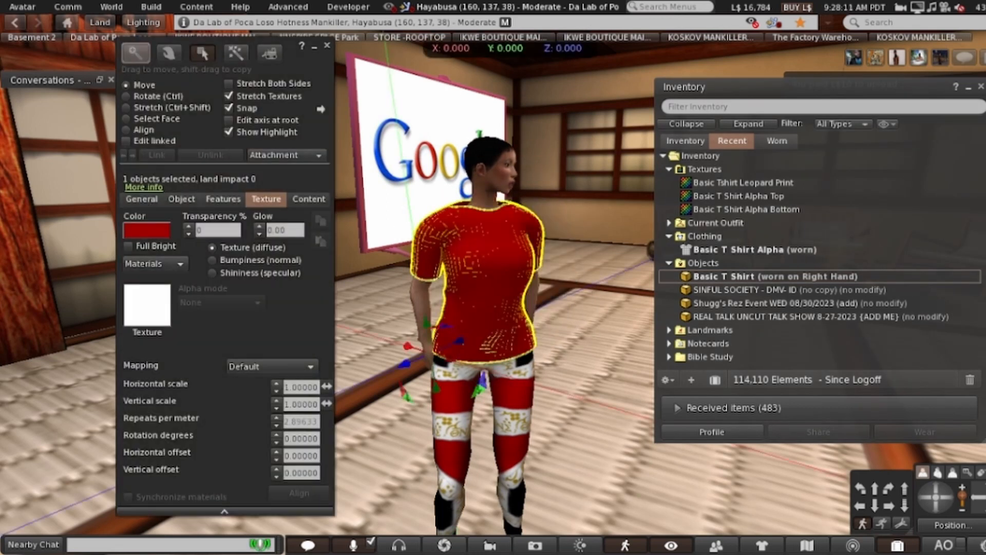
click(506, 263)
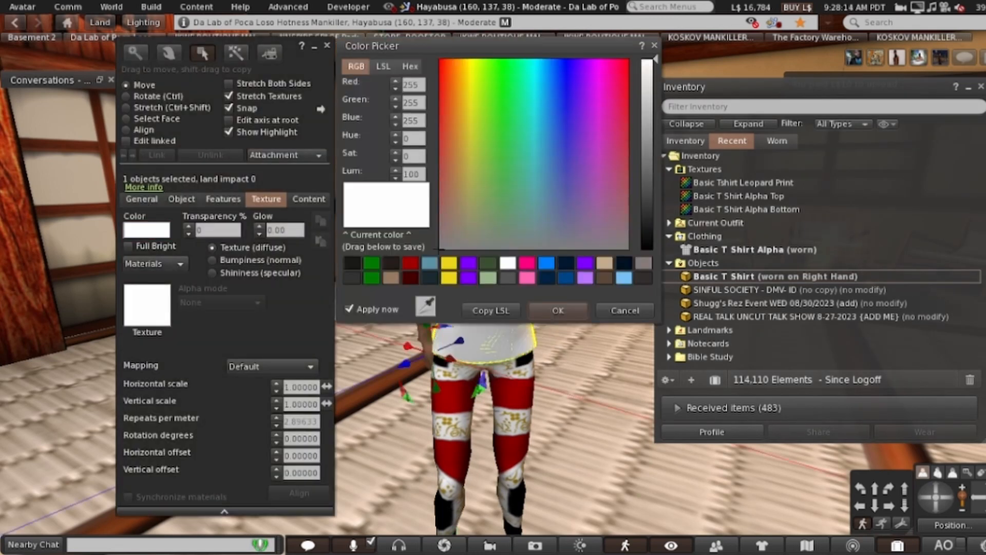
click(557, 311)
Apply the Basic Tshirt Leopard Print texture to the worn shirt and finish editing it.
click(743, 182)
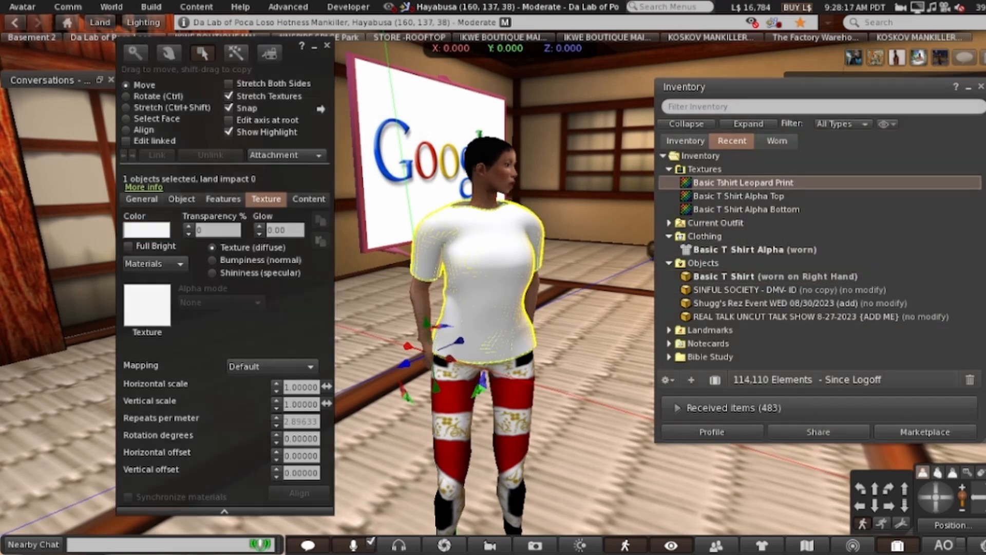
drag(742, 183, 478, 277)
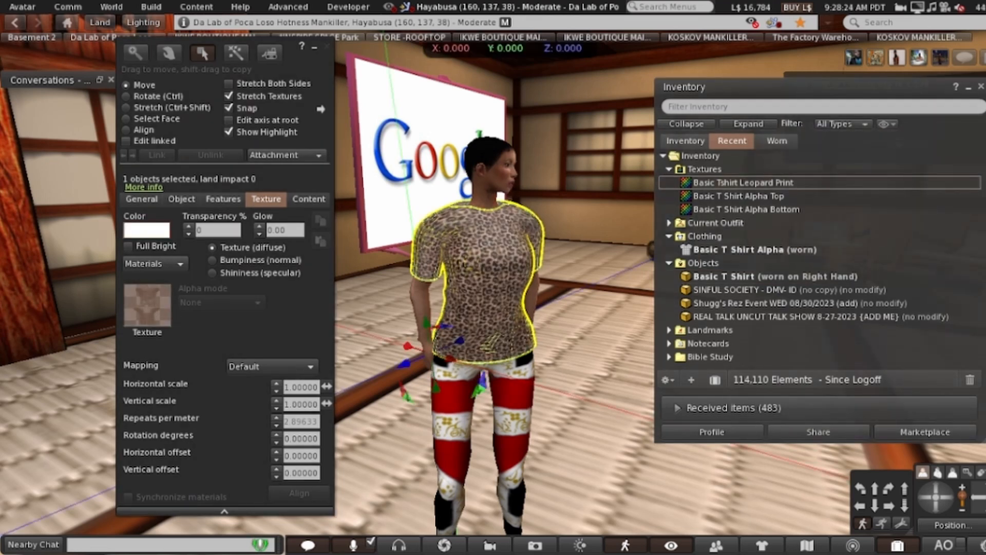
key(Escape)
Examine the leopard print on the avatar's shirt up close and from the front, side and back.
scroll(478, 278, up, 4)
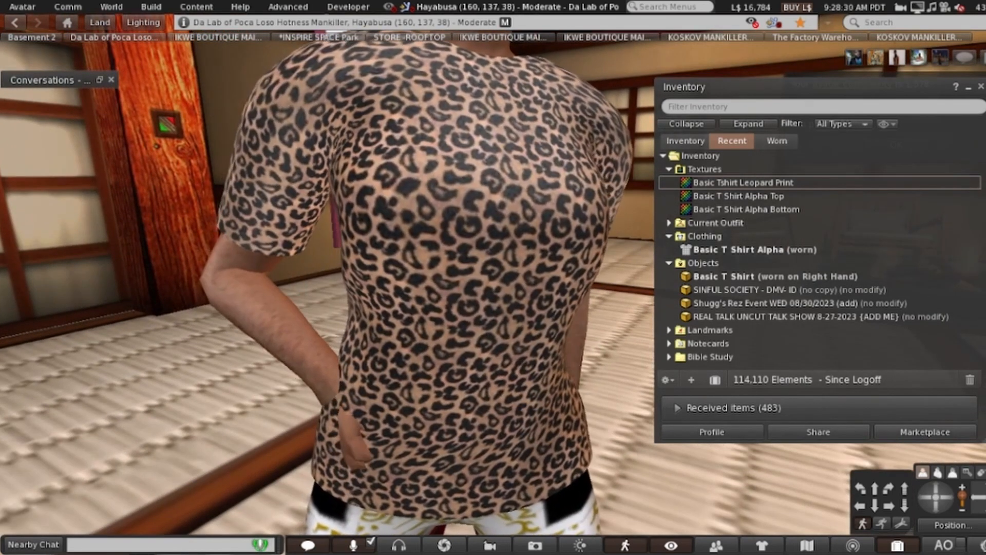
scroll(478, 278, down, 4)
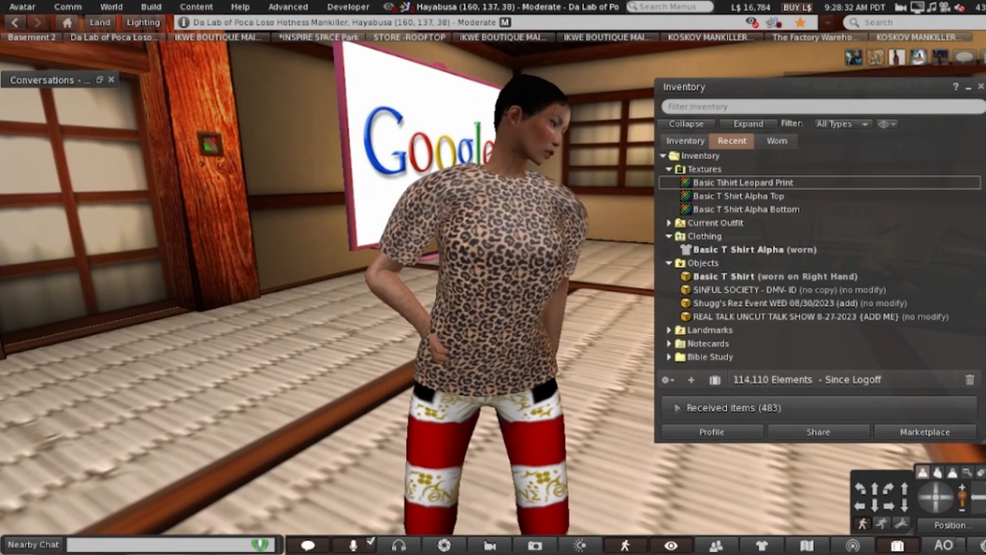
drag(924, 496, 924, 500)
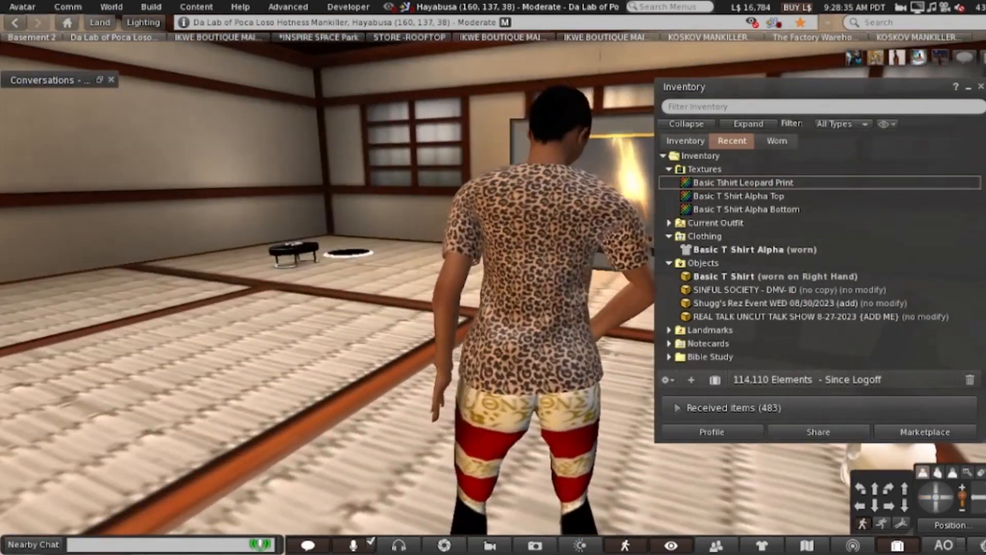
key(alt+Left)
key(alt+Left)
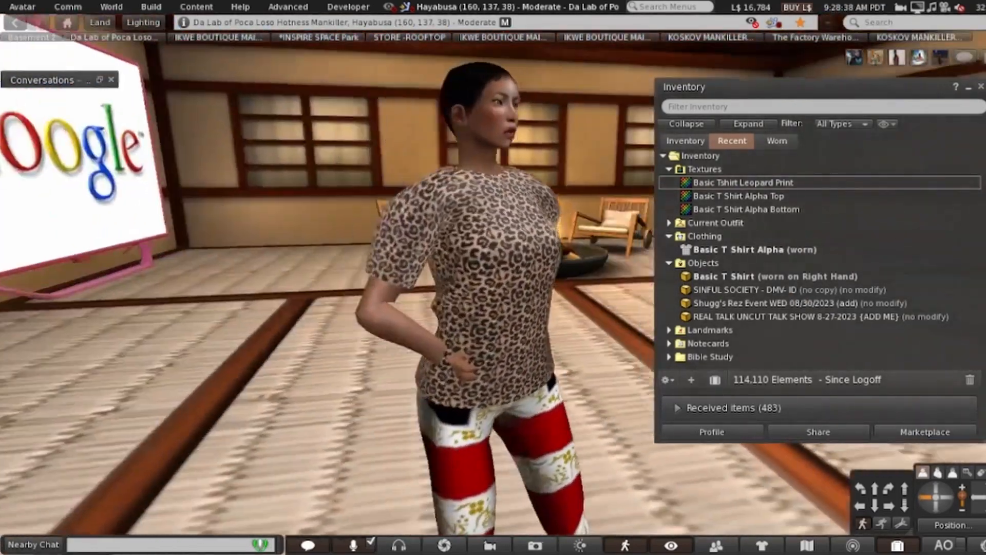
key(alt+Left)
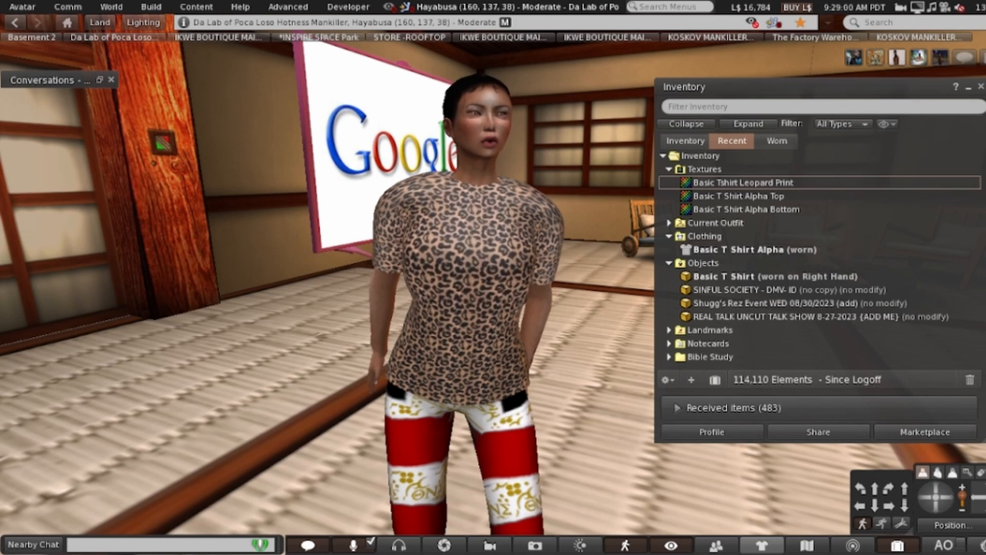
Switch back to GIMP, hide the Texture layer and add a new transparent layer named wrinkle above it.
key(alt+Tab)
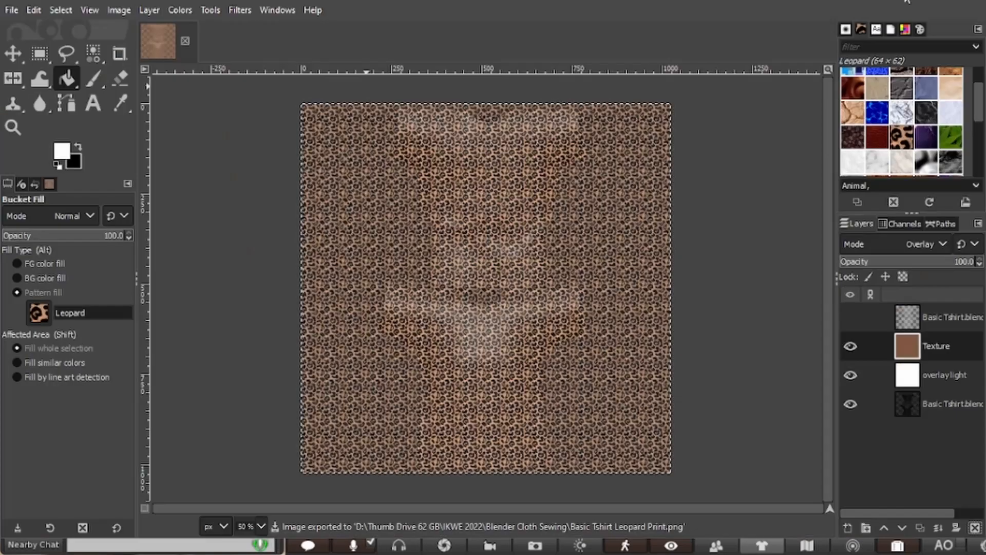
click(850, 347)
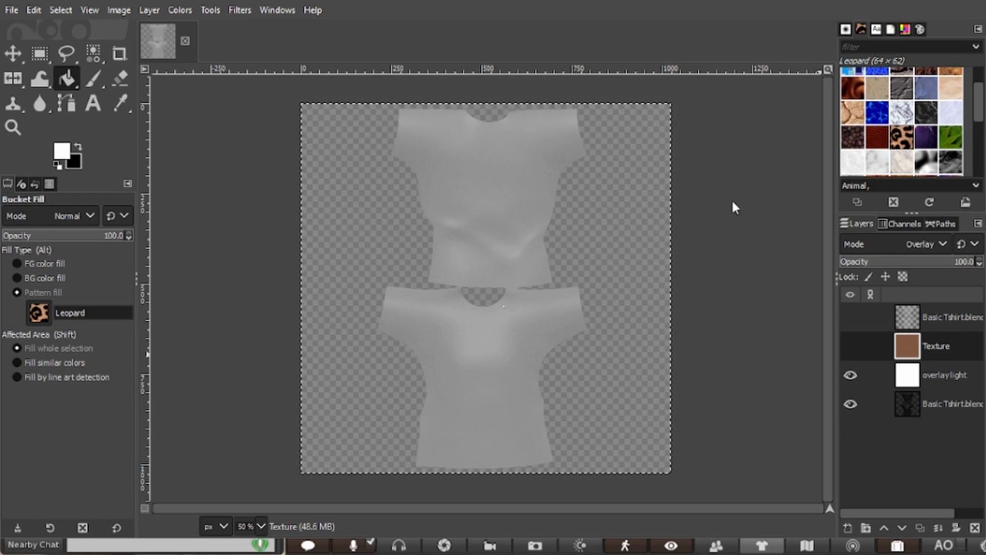
text(wrinkle)
key(Return)
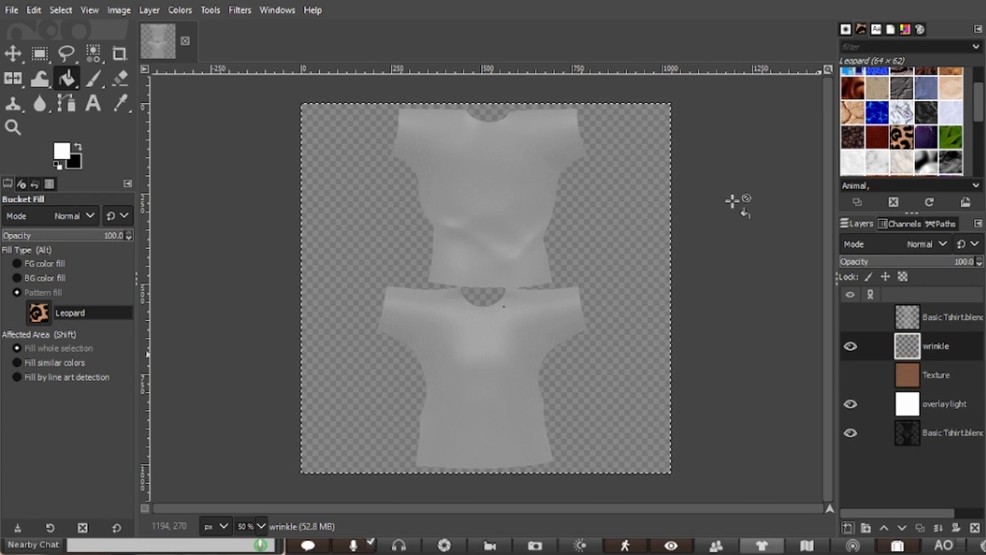
Paint several short black wrinkle strokes with the Paintbrush across the lower part of the bottom shirt piece.
click(88, 81)
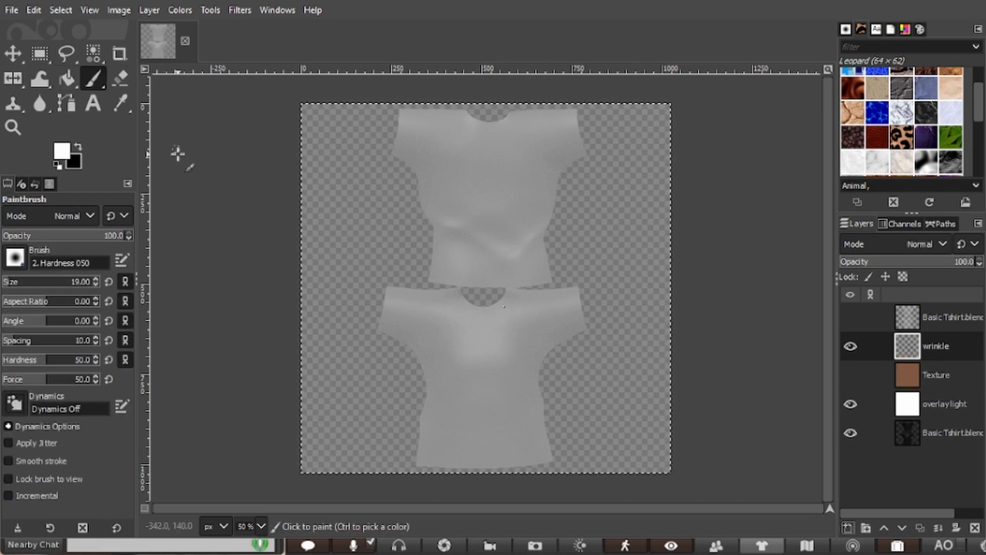
click(78, 149)
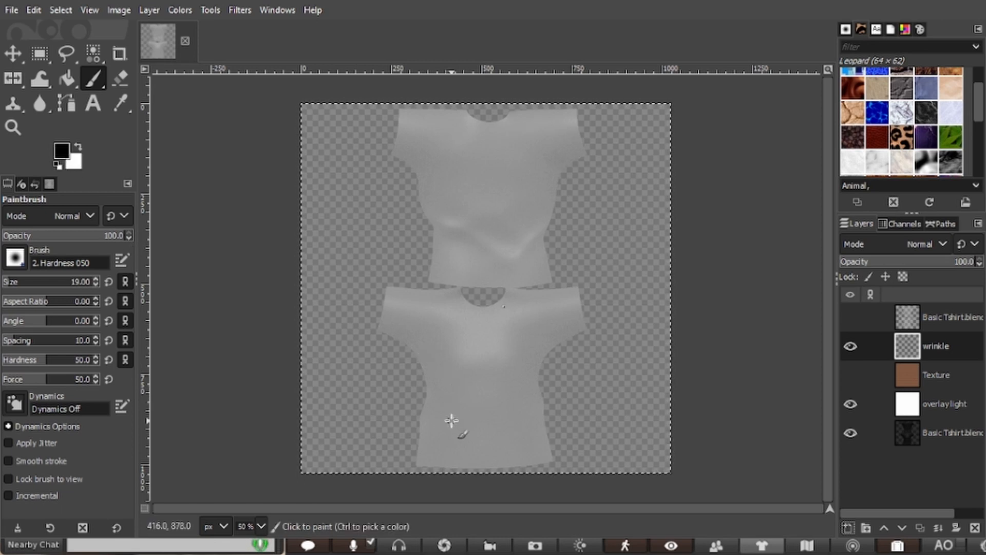
drag(450, 421, 525, 411)
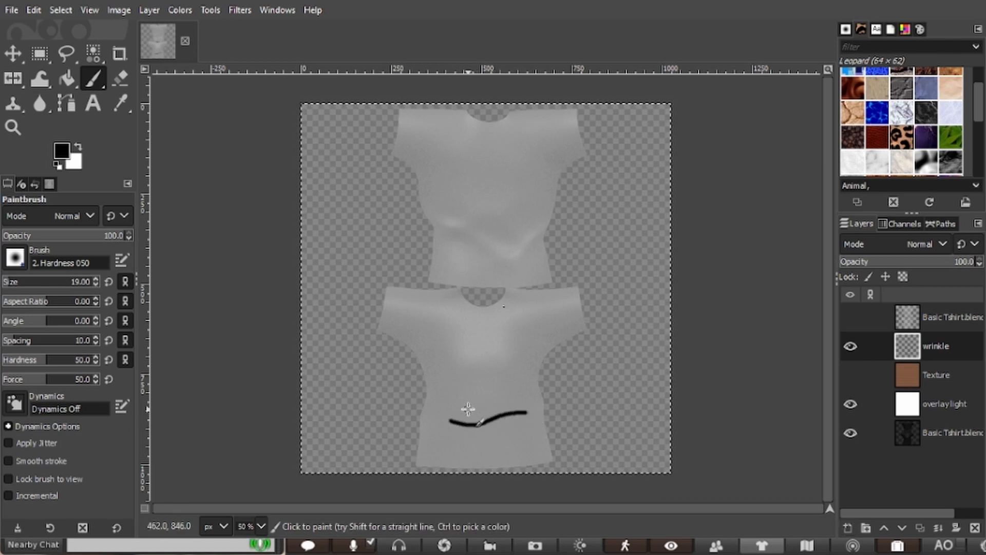
drag(467, 415, 502, 406)
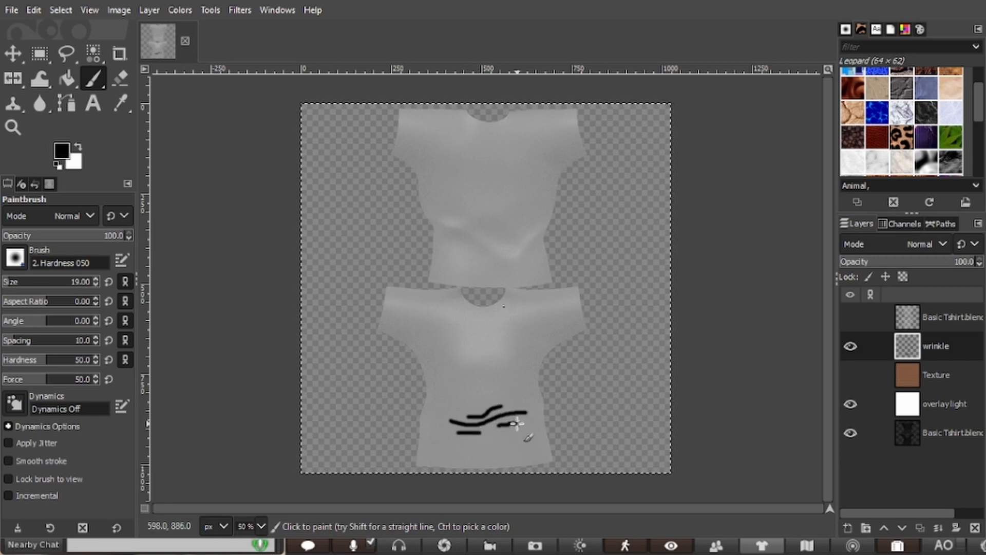
Paint white highlight strokes alongside the black wrinkle lines on the wrinkle layer.
click(78, 147)
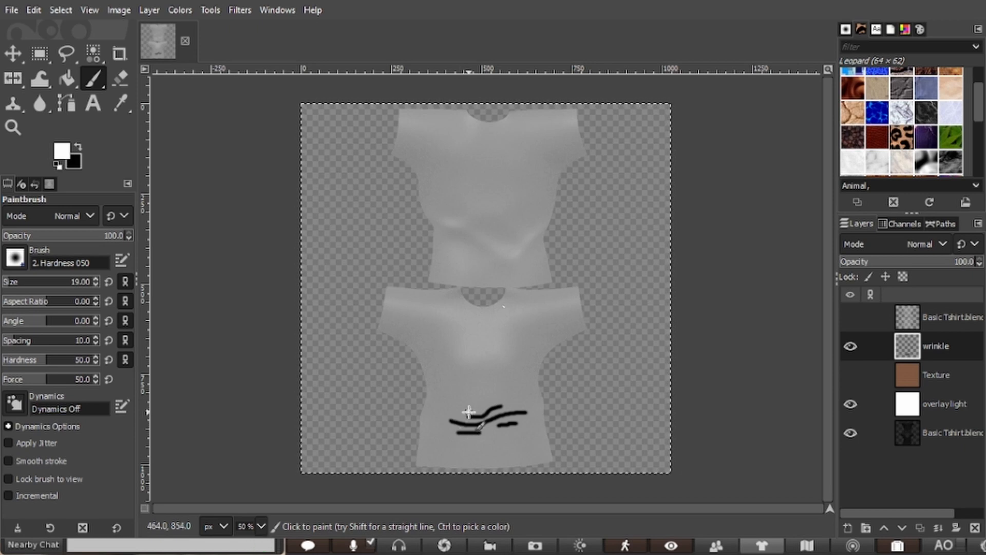
mouse_move(467, 411)
mouse_down()
mouse_move(494, 398)
mouse_move(468, 417)
mouse_move(513, 405)
mouse_up()
drag(455, 428, 493, 415)
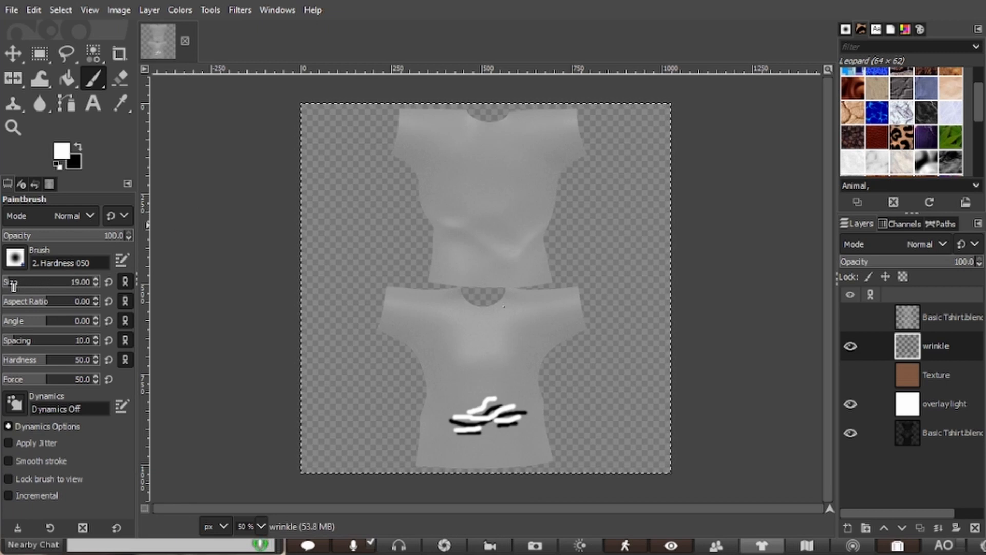
Smudge the black and white strokes into soft fabric folds across the shirt, using a brush size of 114.
drag(14, 285, 19, 283)
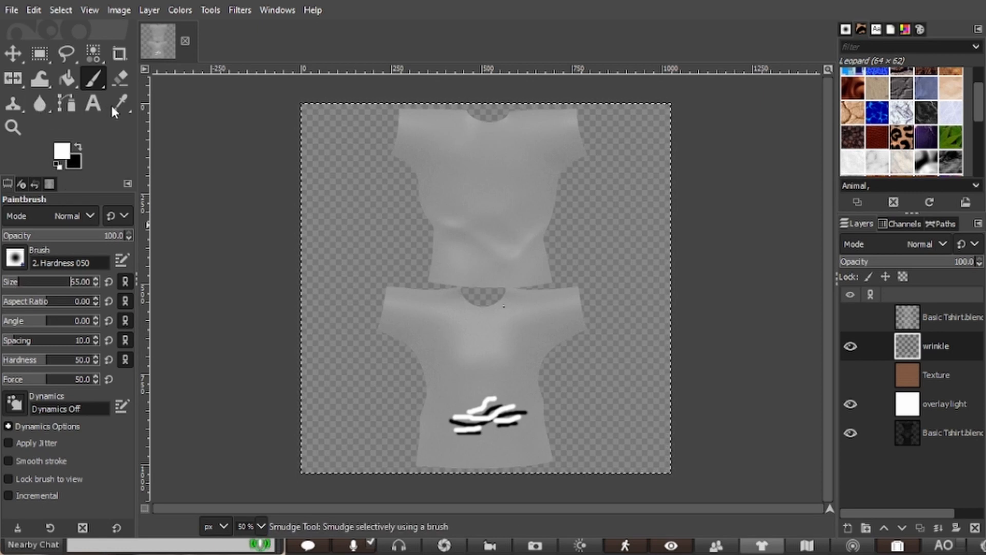
key(s)
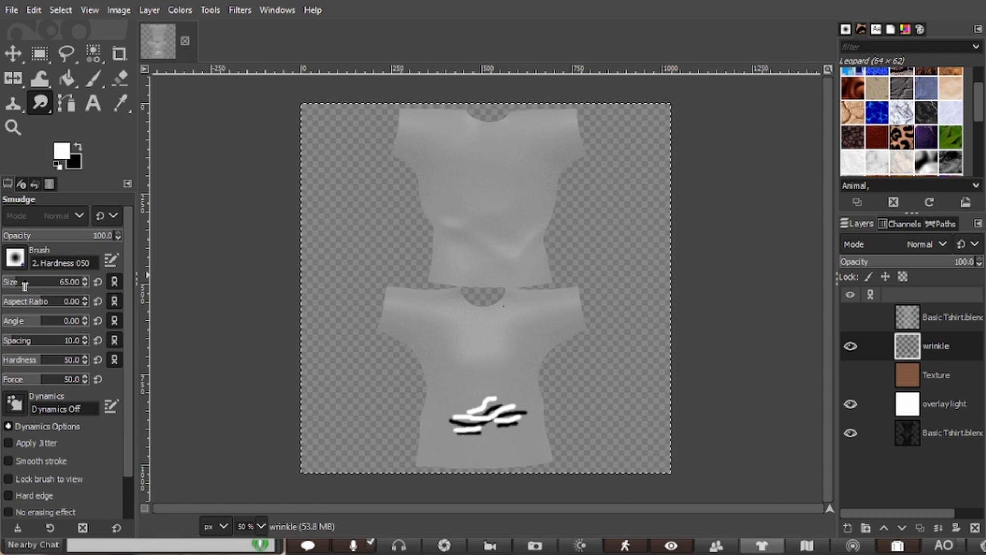
drag(19, 282, 23, 282)
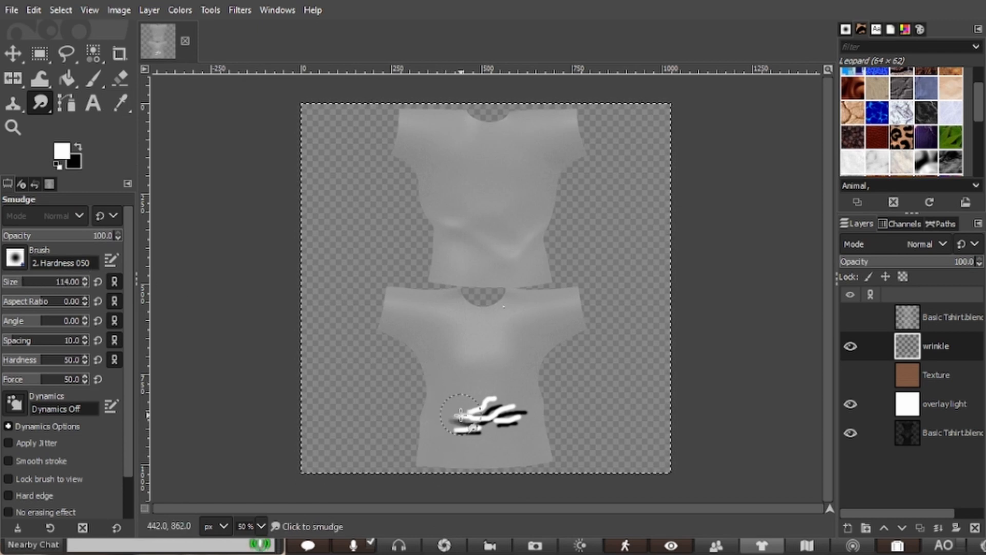
mouse_move(461, 415)
mouse_down()
mouse_move(507, 400)
mouse_move(524, 415)
mouse_up()
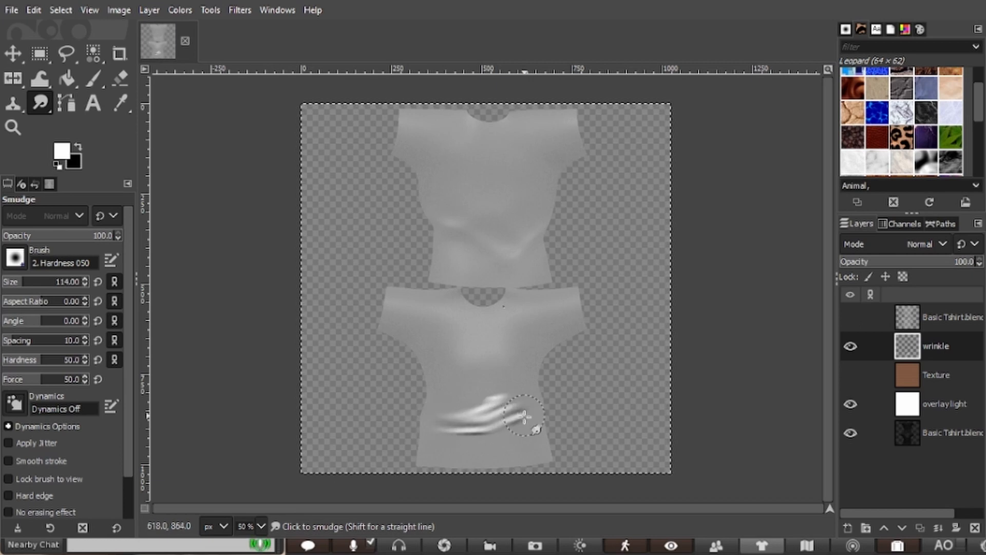
drag(432, 429, 530, 400)
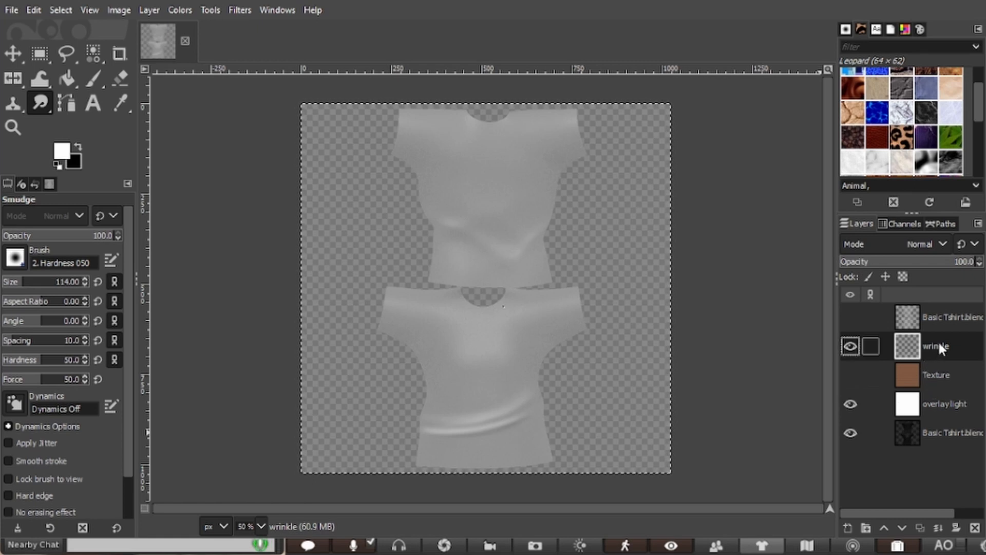
Try the Multiply and Overlay blend modes on the wrinkle layer and settle on Grain merge.
click(943, 243)
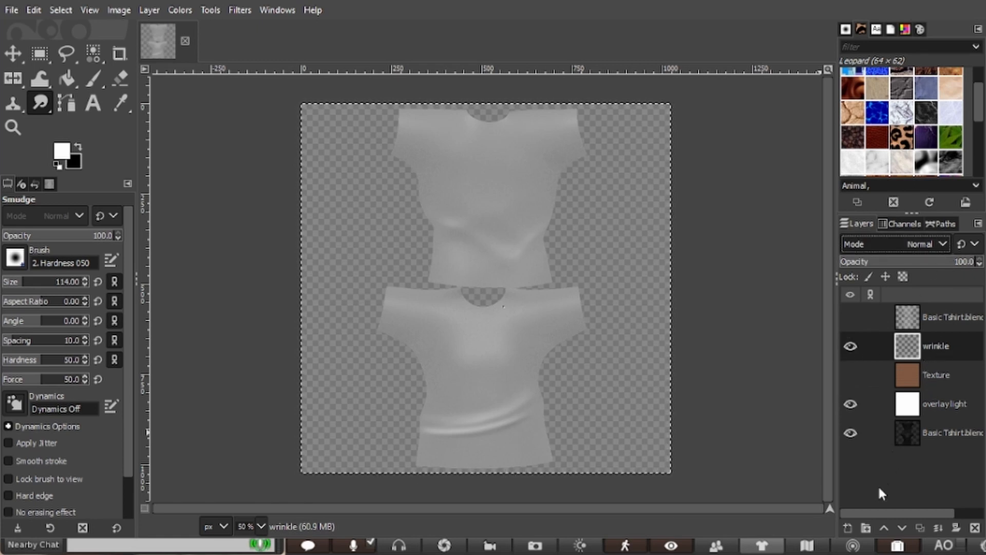
click(871, 501)
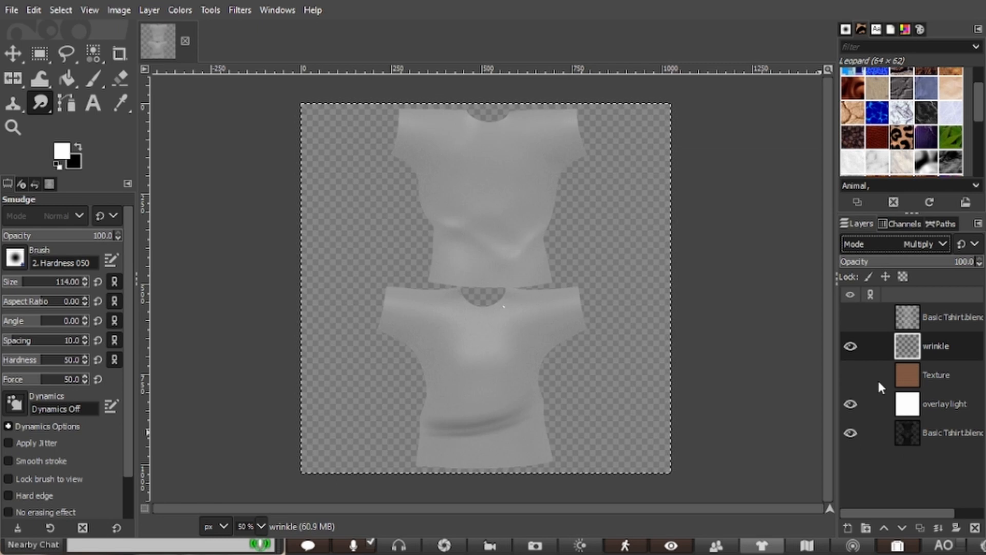
click(873, 334)
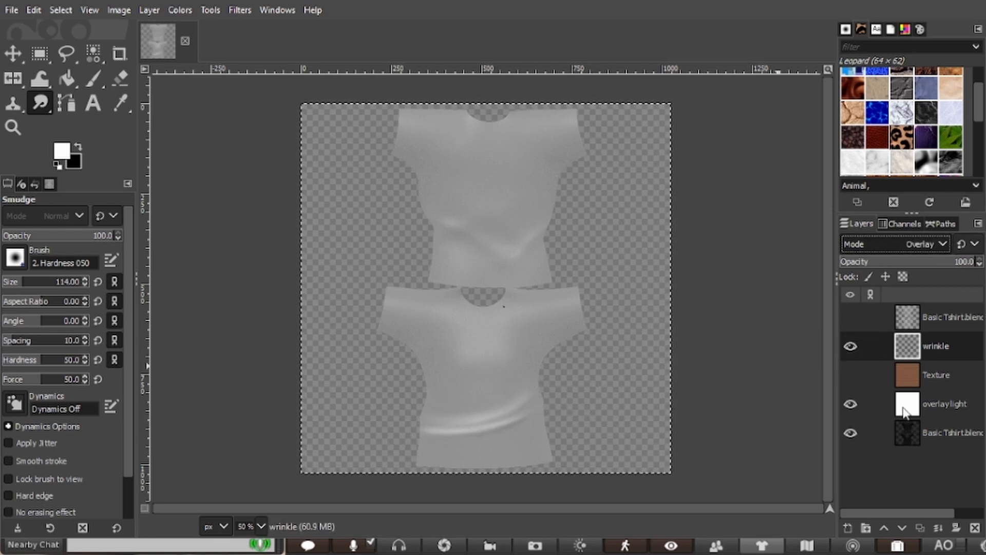
click(876, 346)
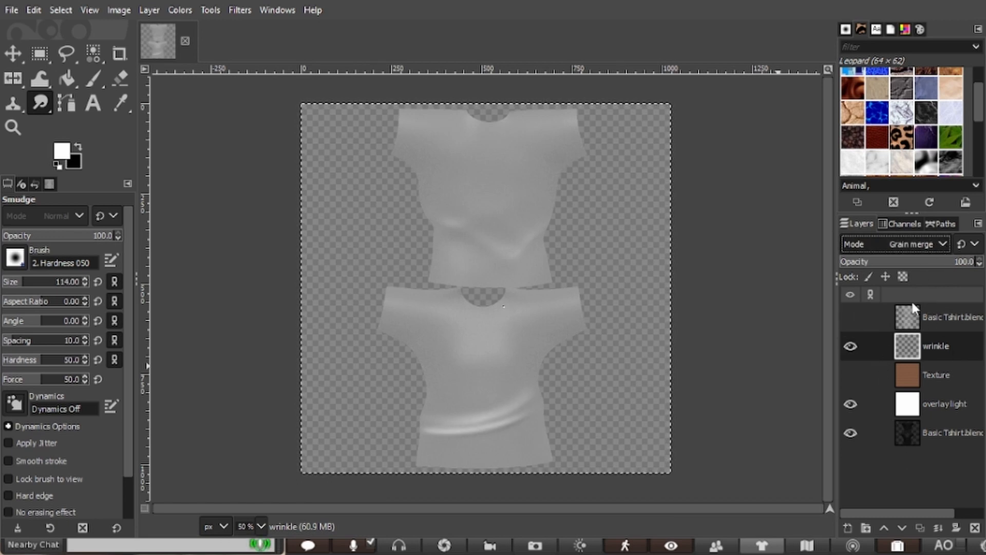
click(874, 358)
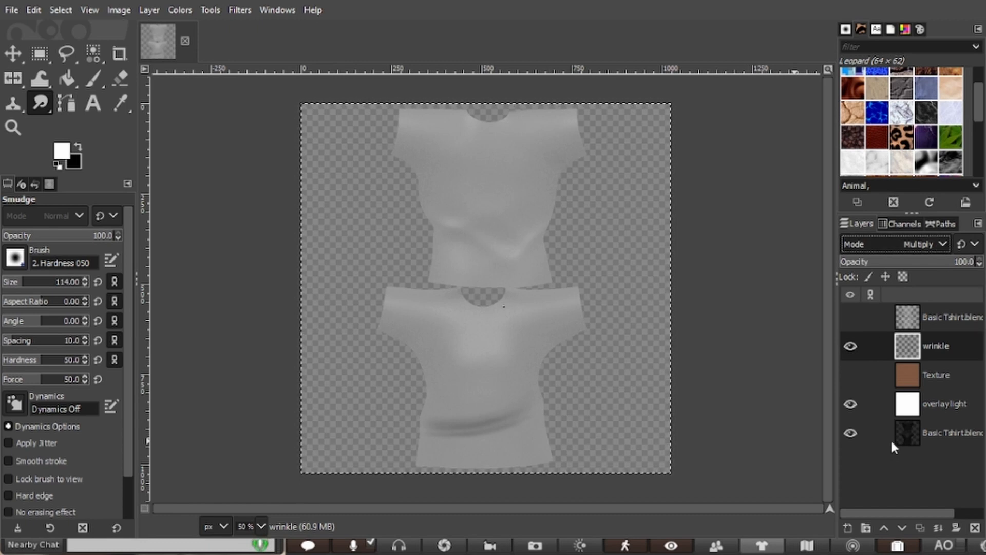
key(ctrl+z)
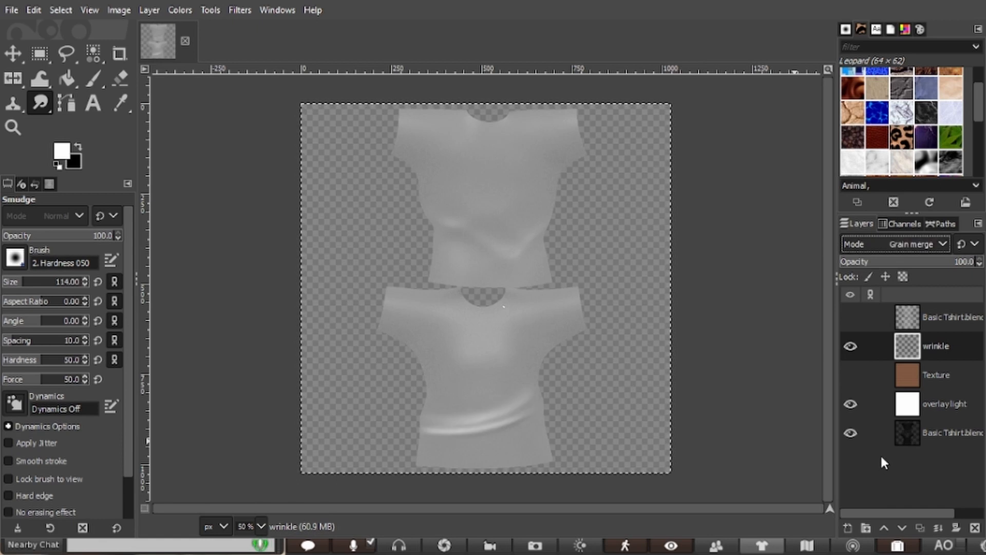
Lower the wrinkle layer's opacity to 51.6 and show the leopard Texture layer.
drag(944, 266, 910, 261)
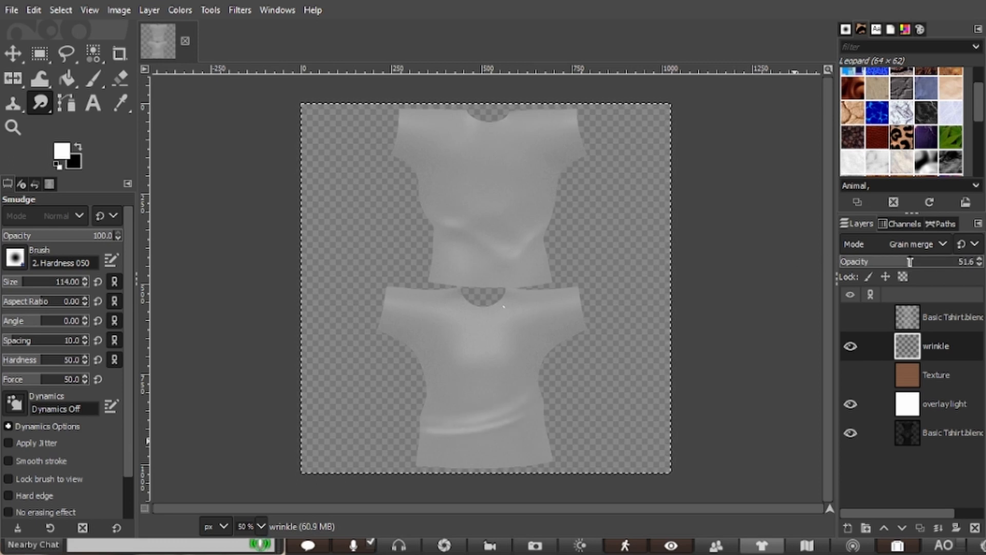
click(851, 376)
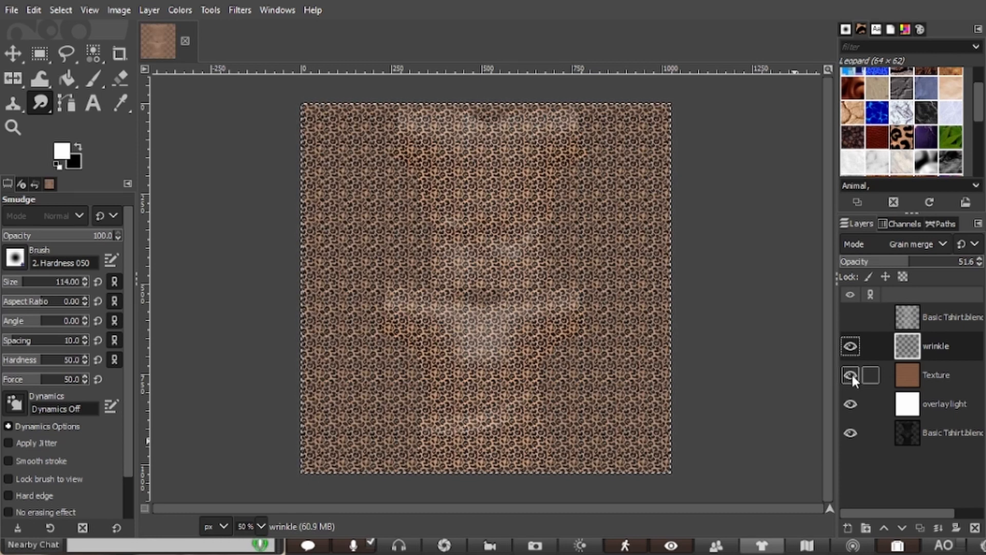
Try Grain merge on the Texture layer, comparing the shirt with the overlay light and Texture layers hidden and shown.
click(937, 374)
click(941, 242)
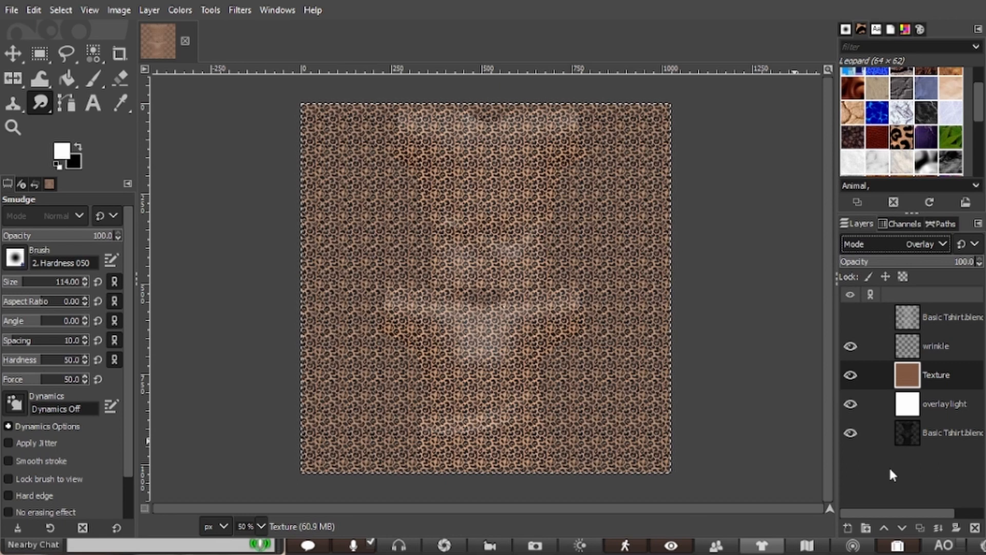
click(883, 344)
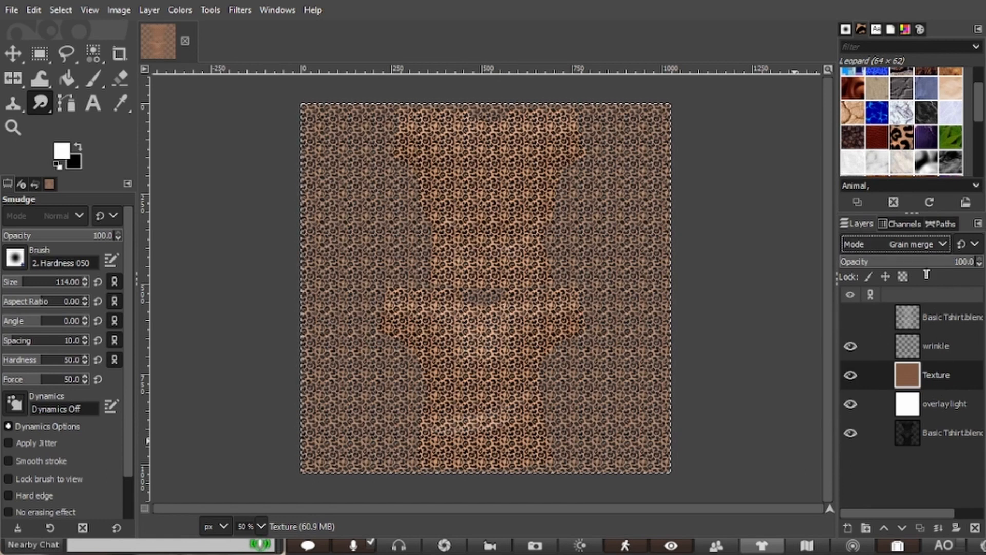
click(850, 404)
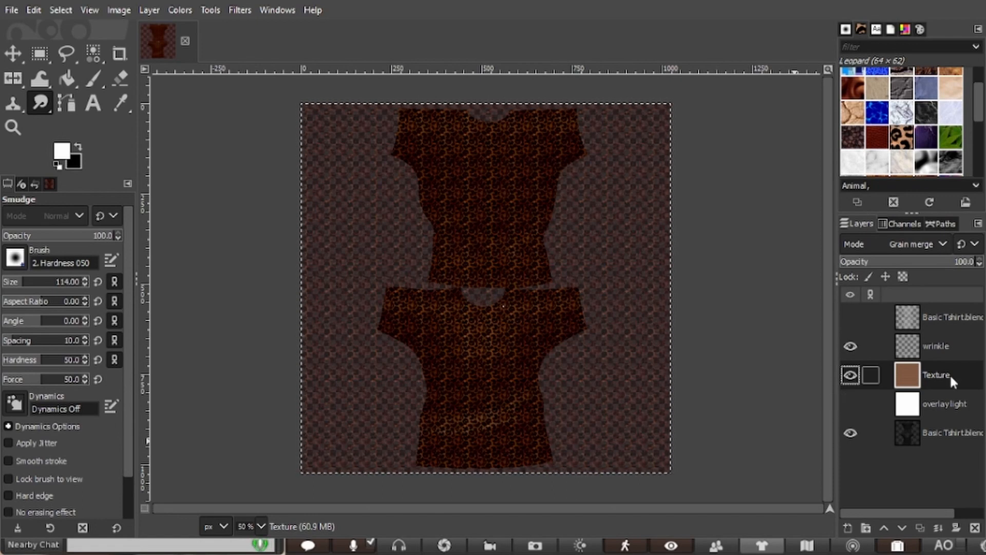
click(850, 375)
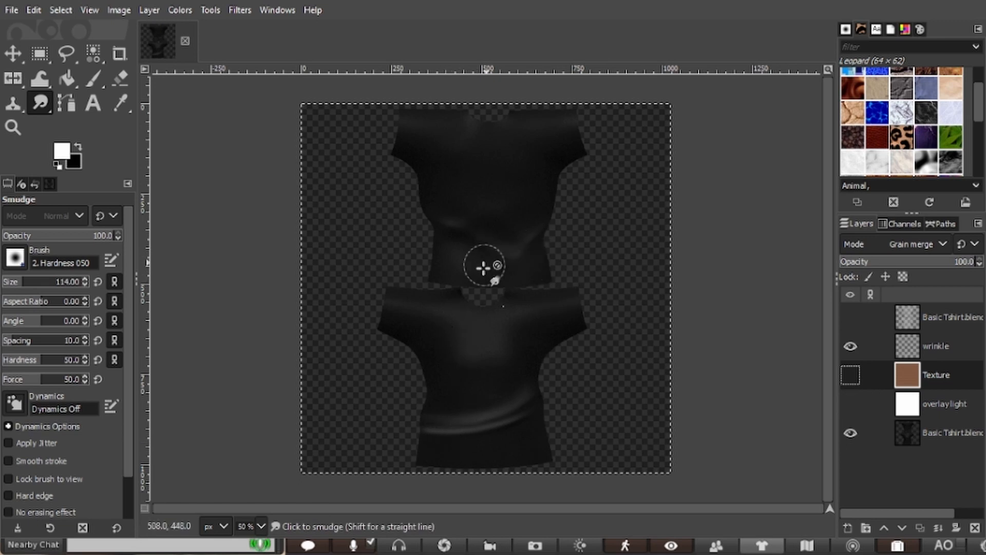
click(850, 404)
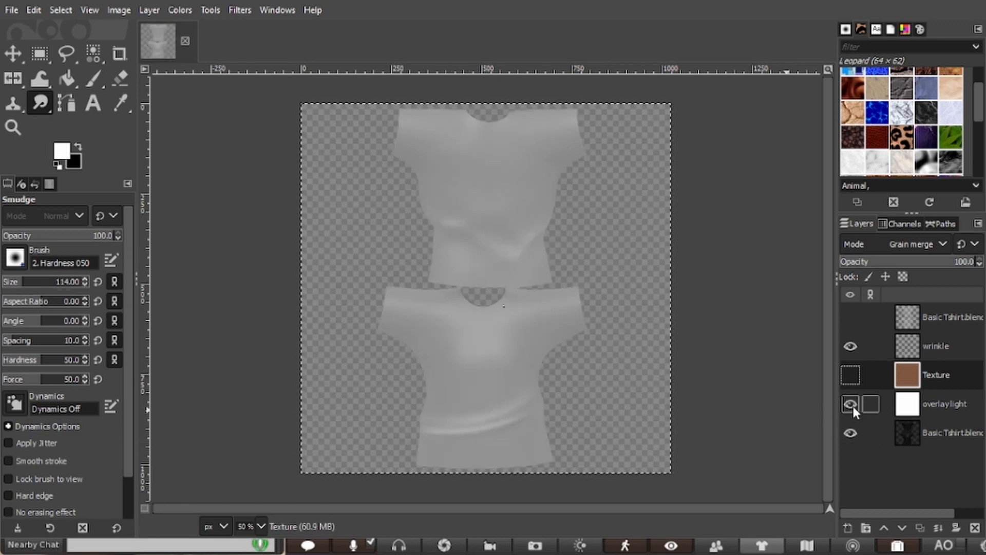
click(850, 375)
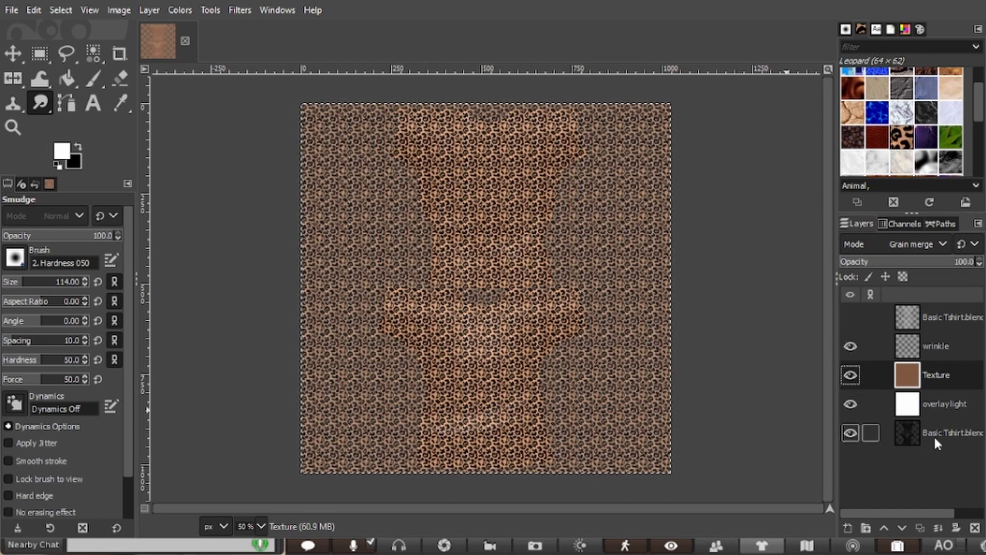
Duplicate the Basic Tshirt AO layer and move the copy directly above the Texture layer.
click(954, 432)
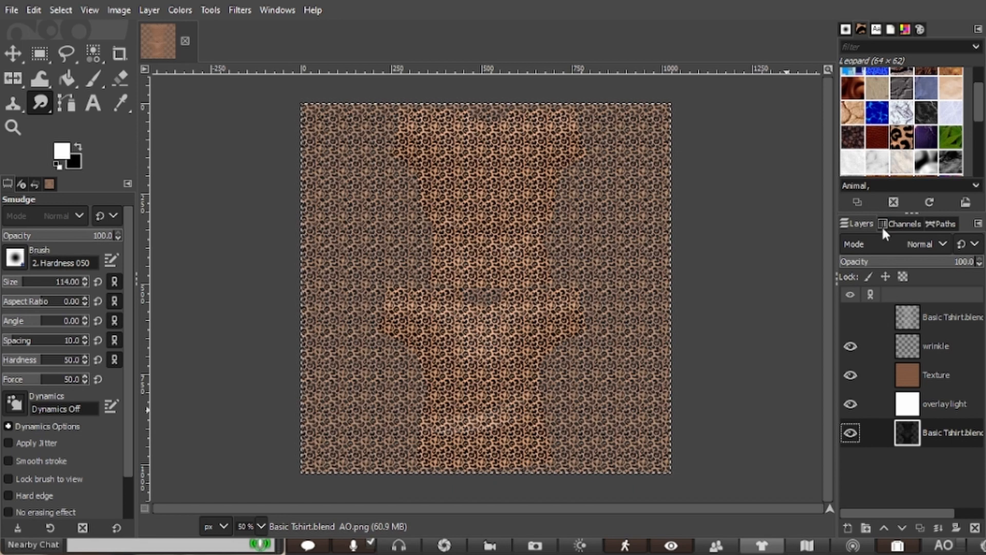
key(shift+ctrl+d)
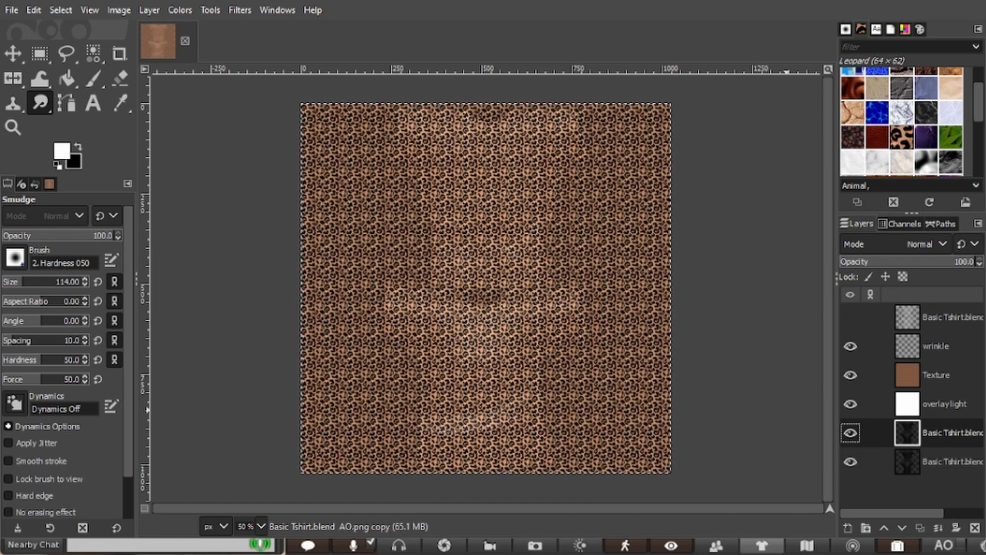
click(883, 528)
click(883, 528)
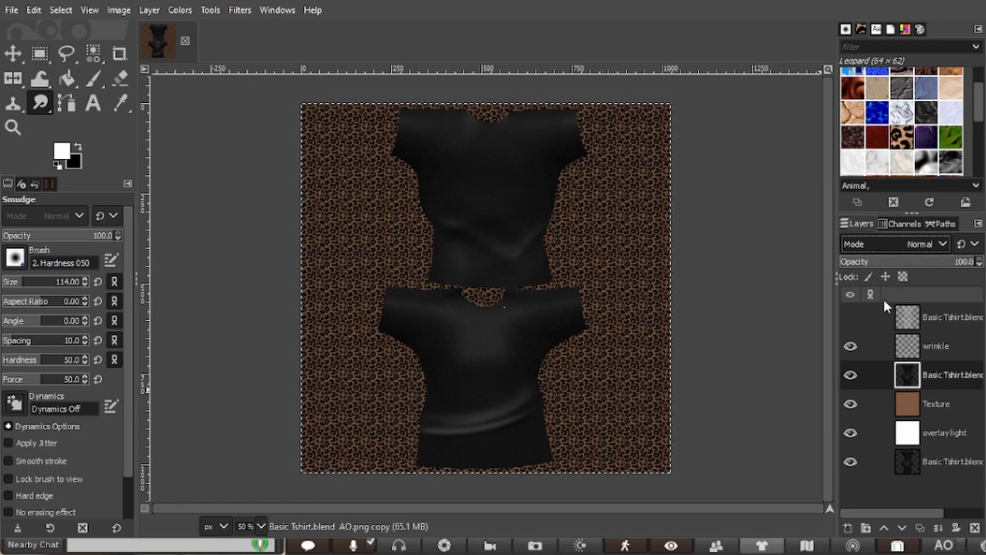
Try Color erase and Multiply on the AO copy, and set both that copy and the Texture layer to Overlay.
key(Down)
key(Down)
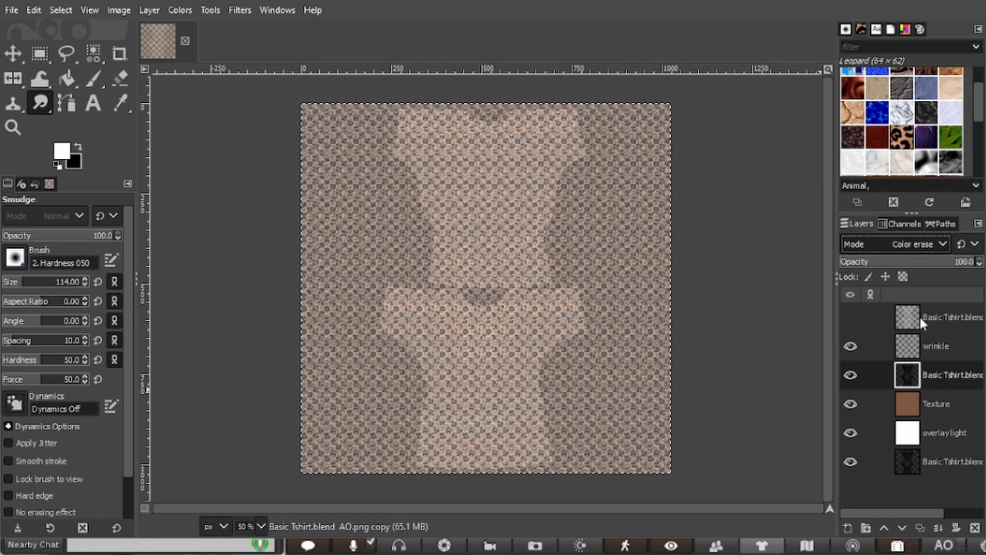
key(ctrl+z)
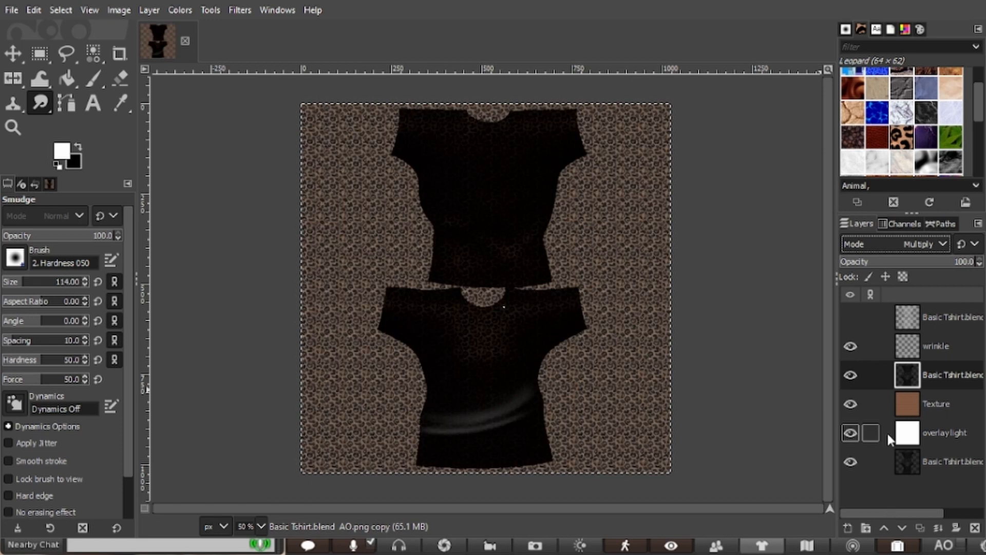
click(850, 403)
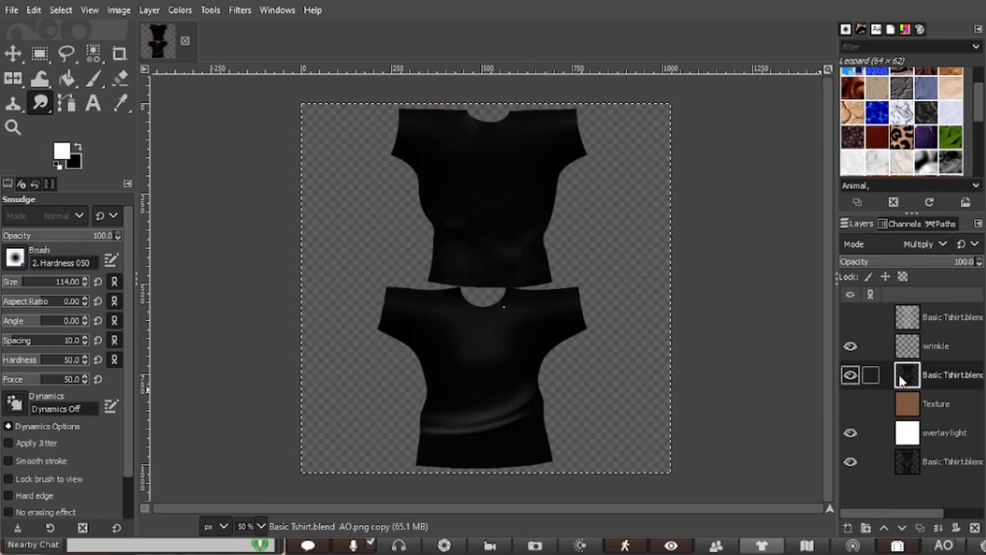
click(889, 444)
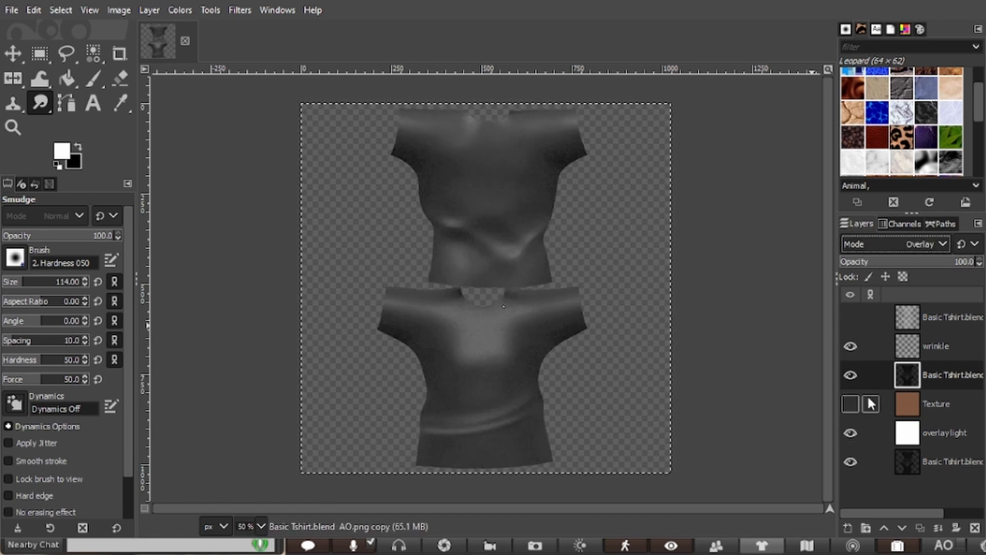
click(851, 403)
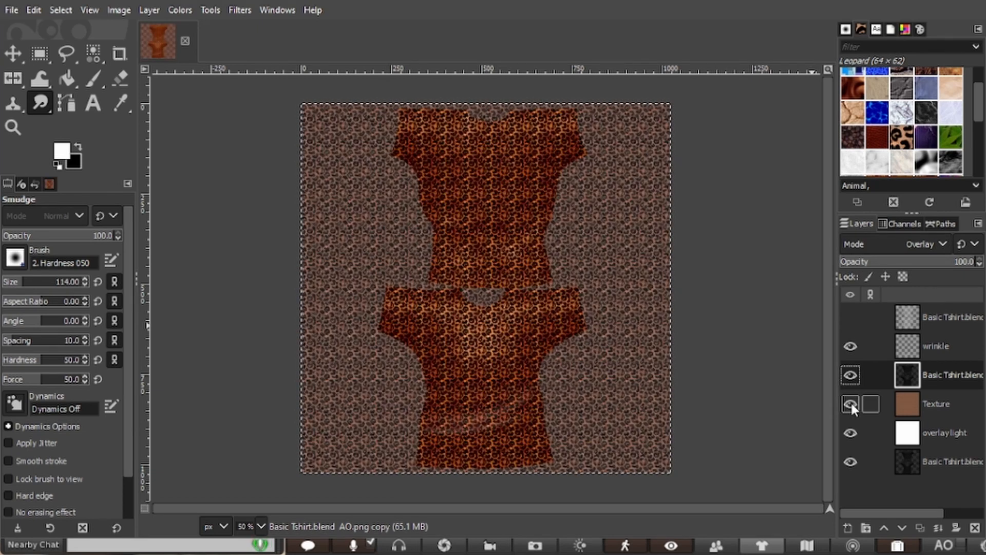
click(954, 401)
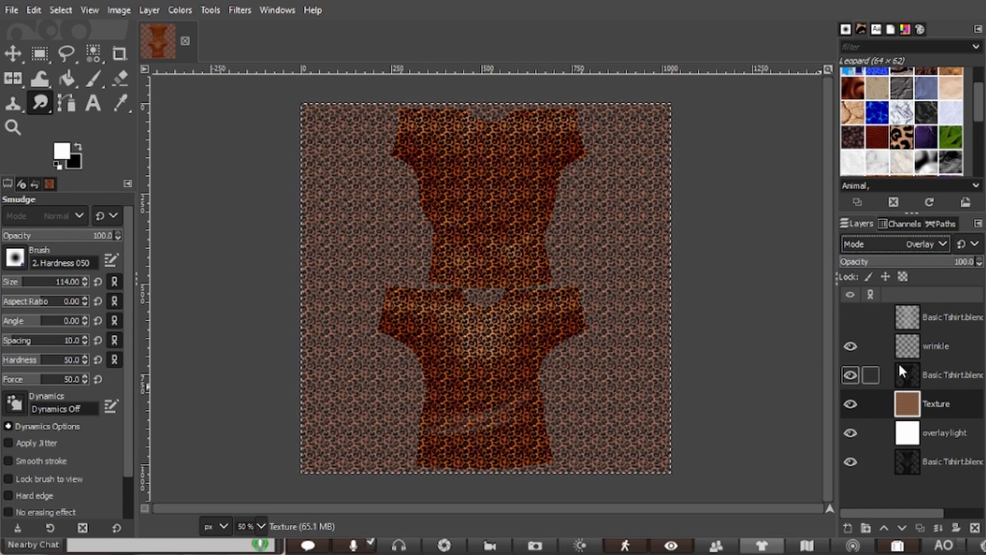
Test the wrinkle layer with Multiply and Overlay, return it to Grain merge, and place it below the AO copy.
click(933, 348)
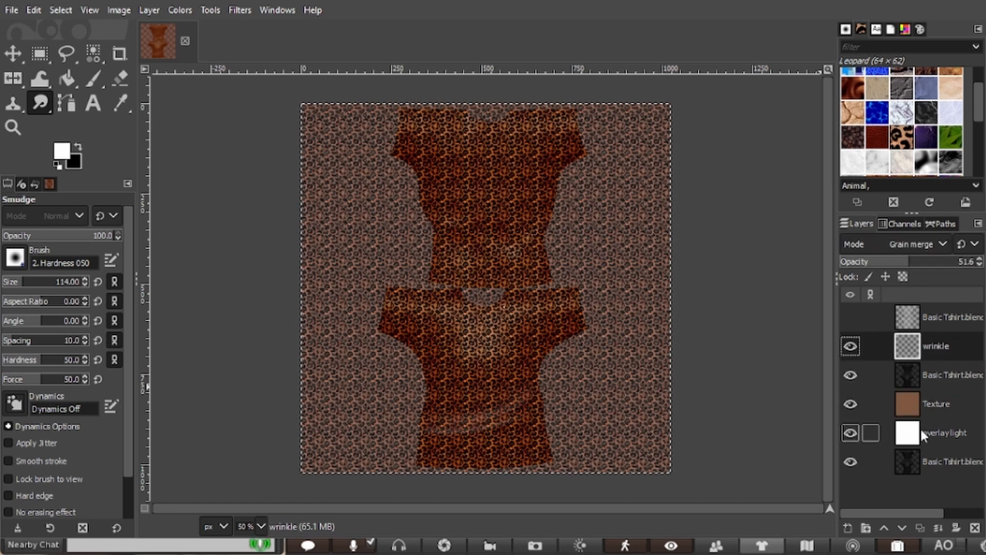
click(902, 527)
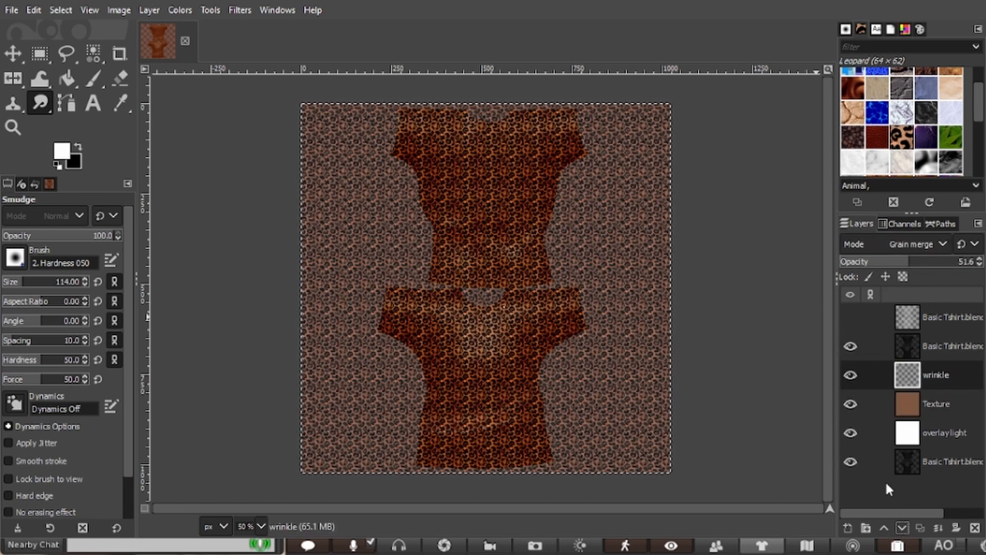
click(884, 528)
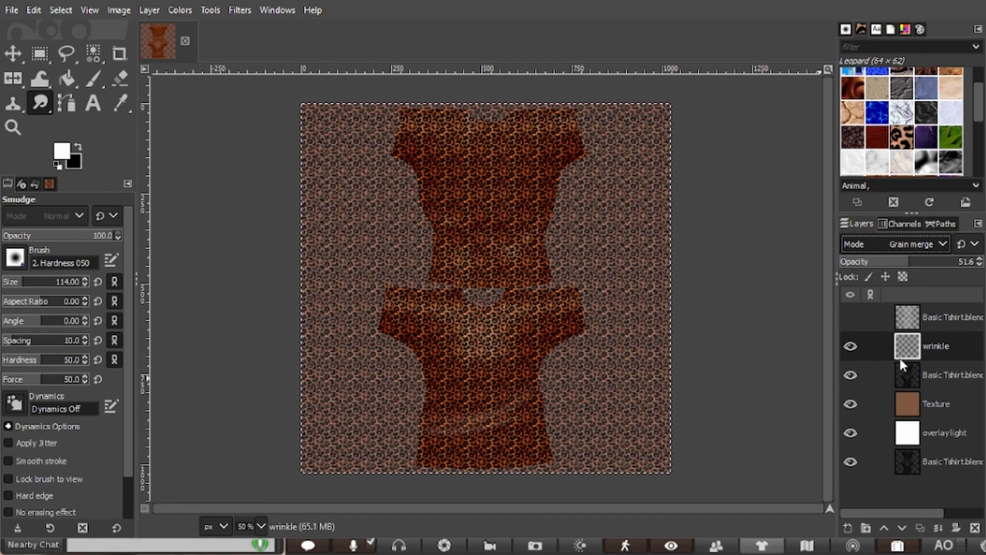
key(ctrl+z)
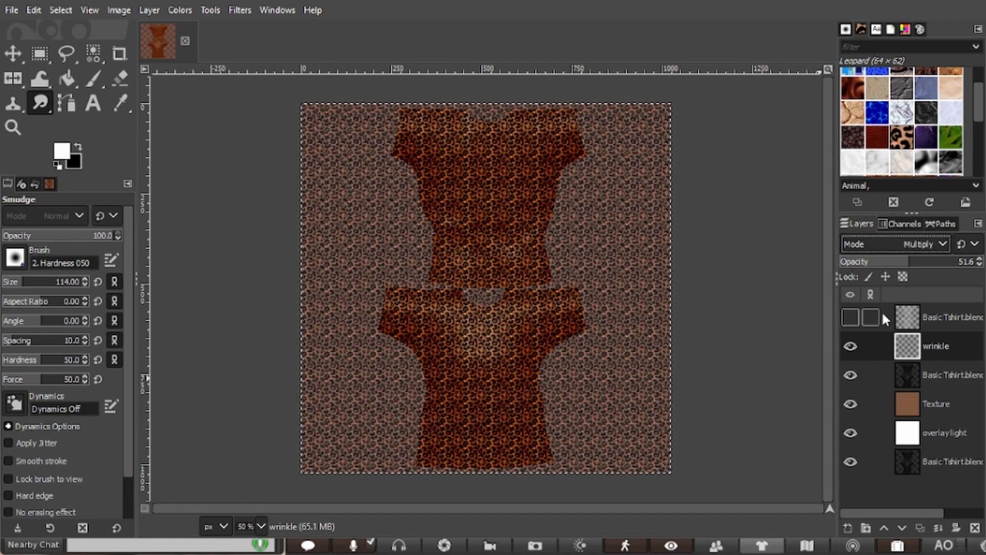
scroll(948, 239, down, 3)
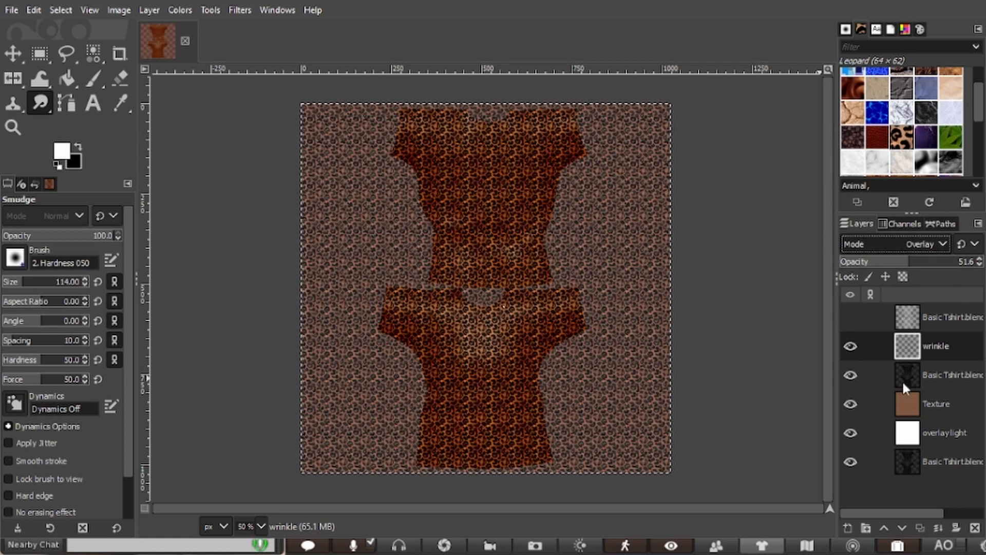
key(ctrl+z)
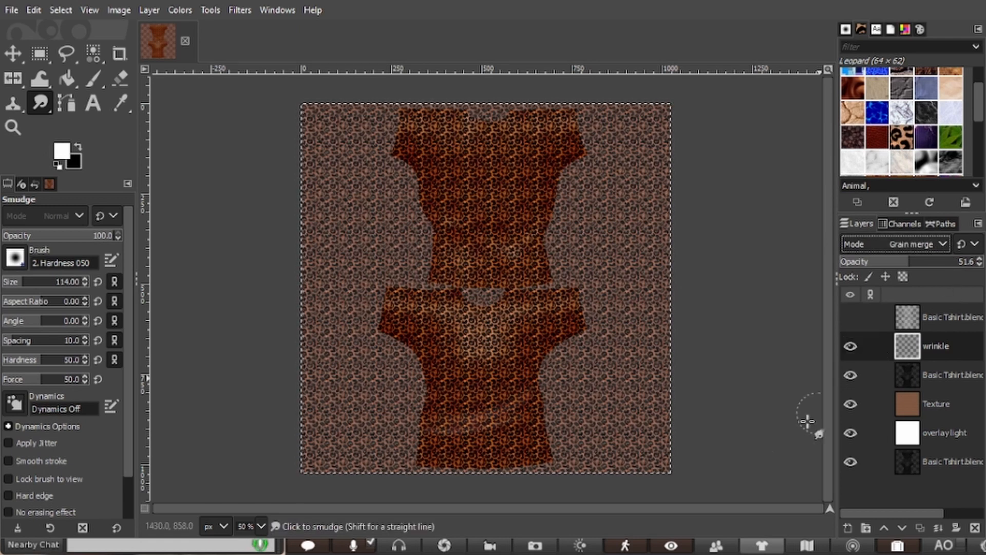
click(901, 527)
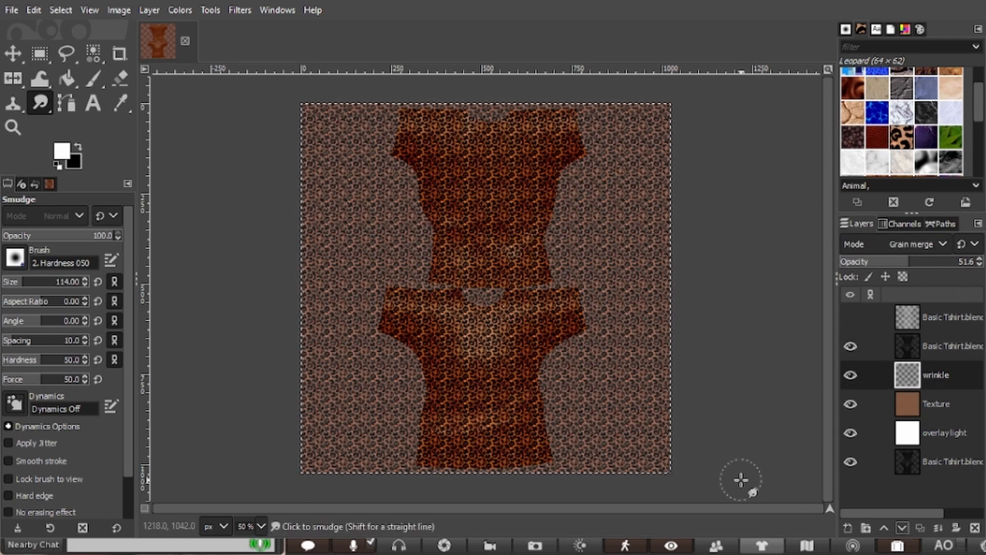
Hide the Texture layer and the AO copy, and show the wireframe layer of the shirt.
click(849, 404)
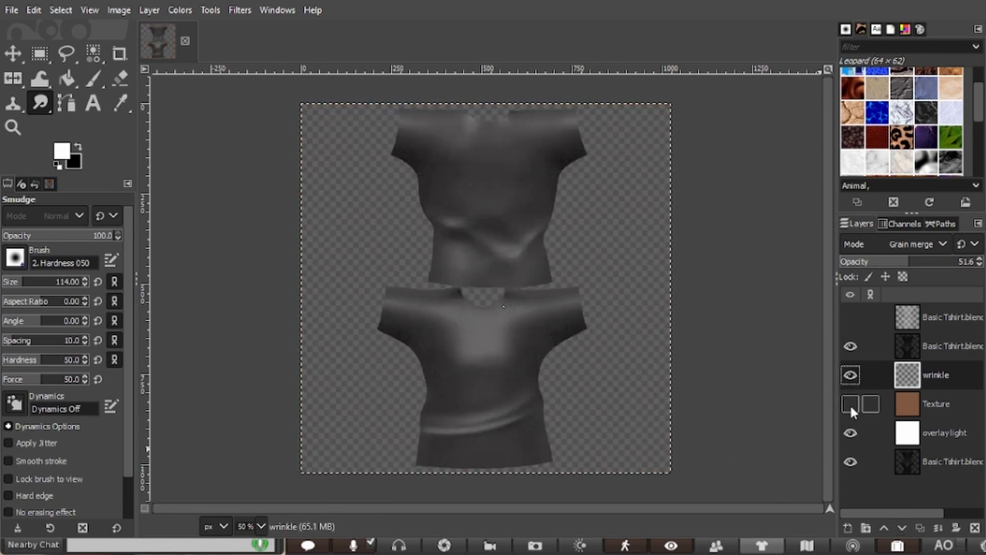
click(851, 346)
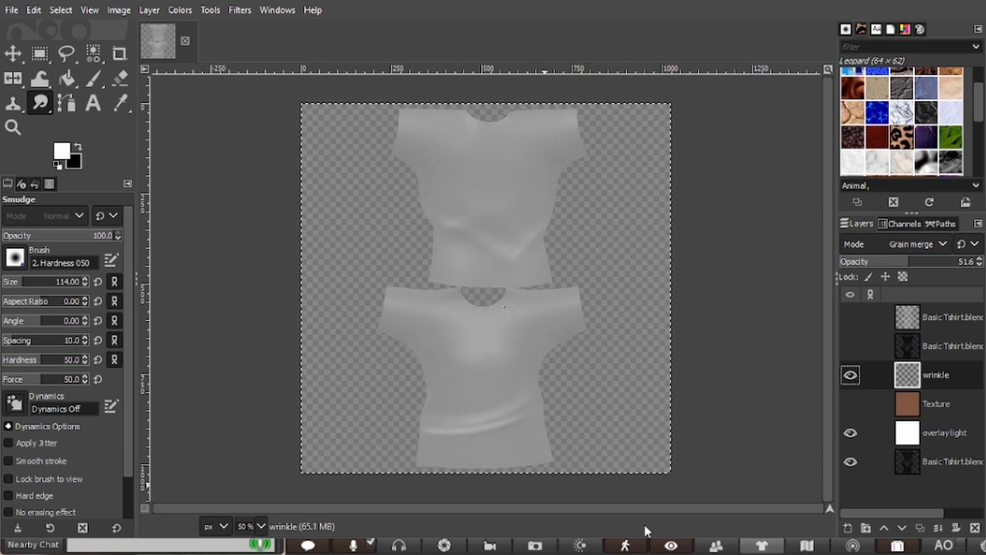
click(850, 317)
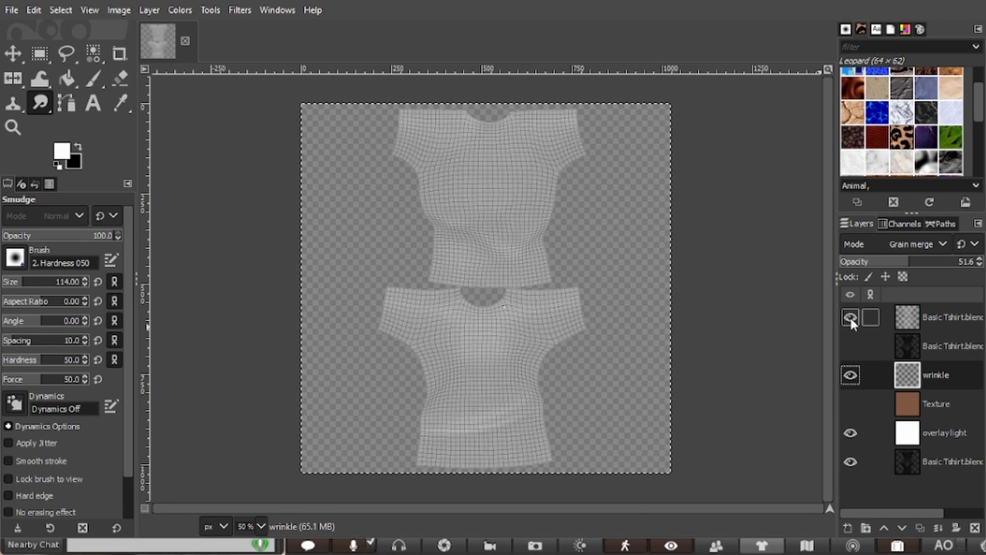
Ready the Paintbrush at size 51 for close-up painting on the wrinkle layer, viewing the shirt pieces at 150%.
click(13, 129)
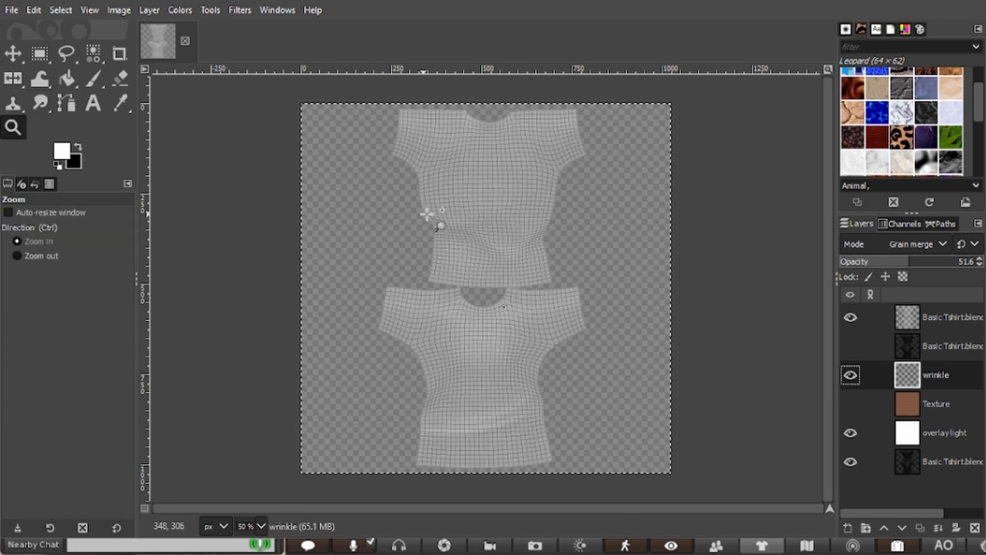
click(464, 220)
click(464, 220)
click(466, 220)
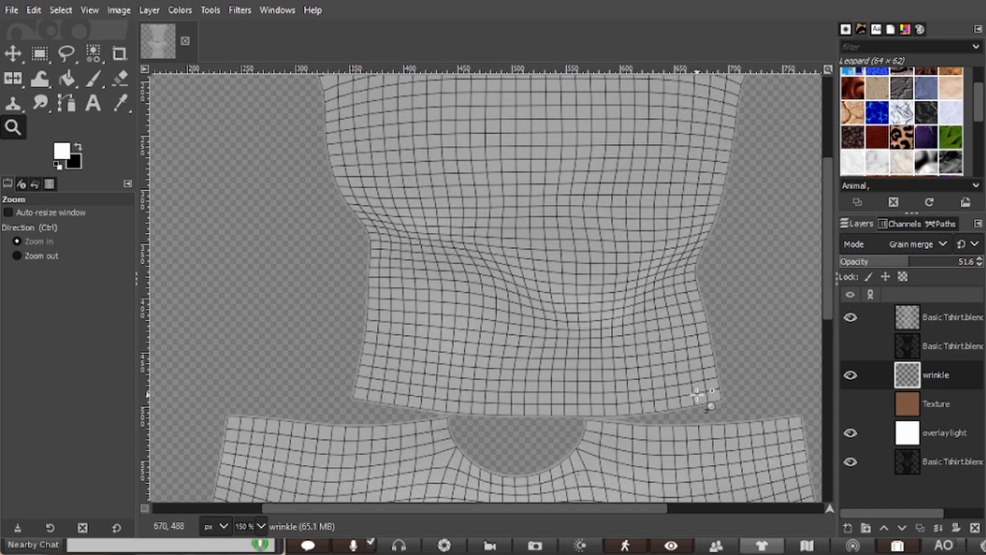
click(93, 80)
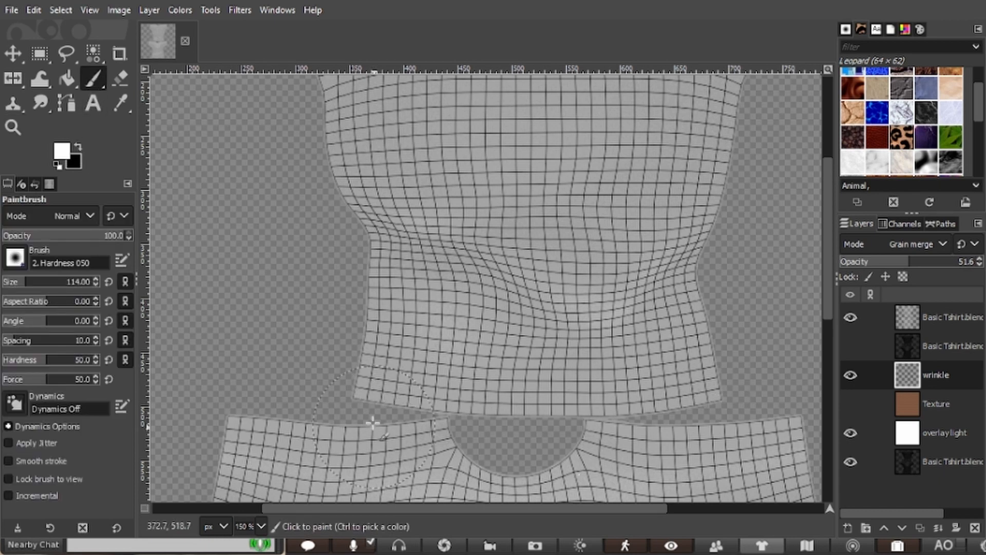
click(108, 281)
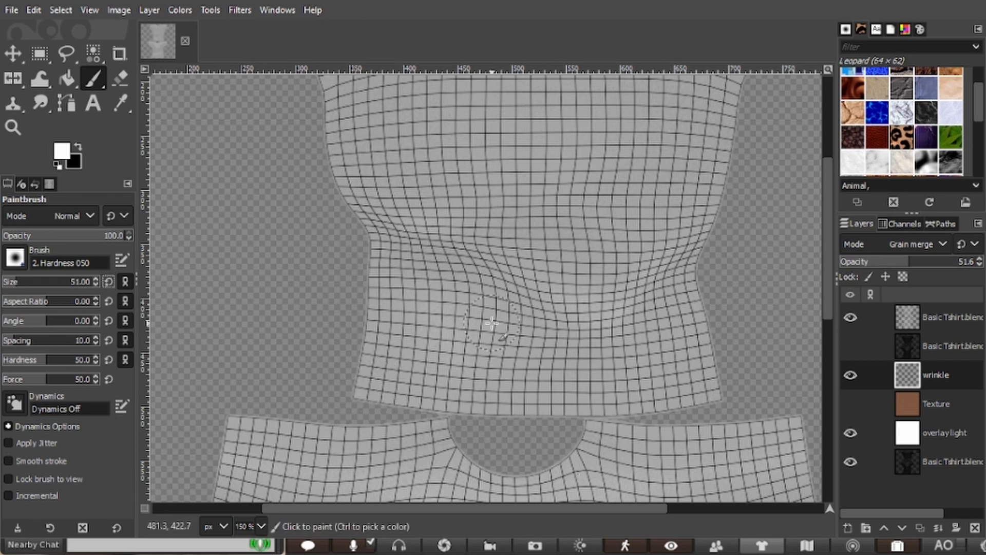
scroll(444, 183, up, 5)
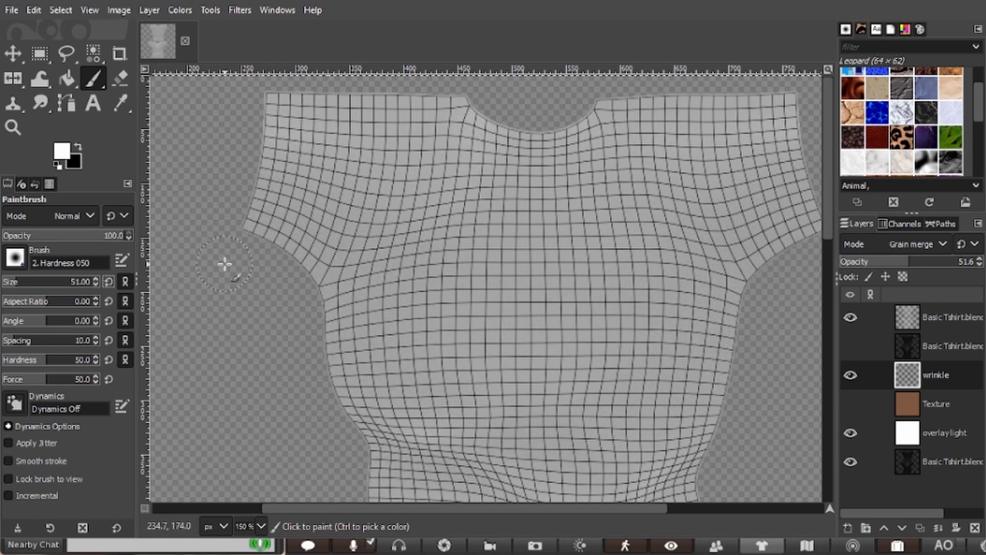
scroll(455, 306, down, 5)
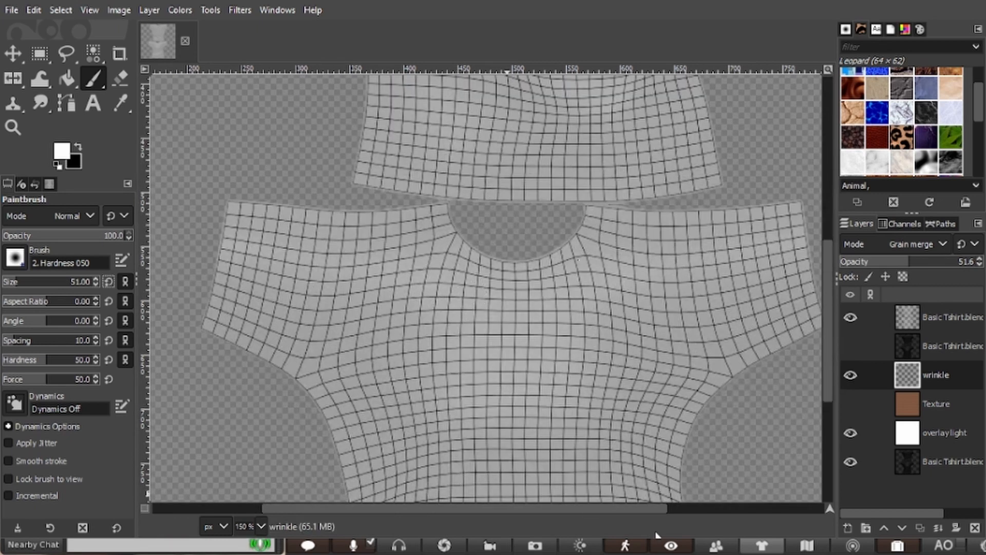